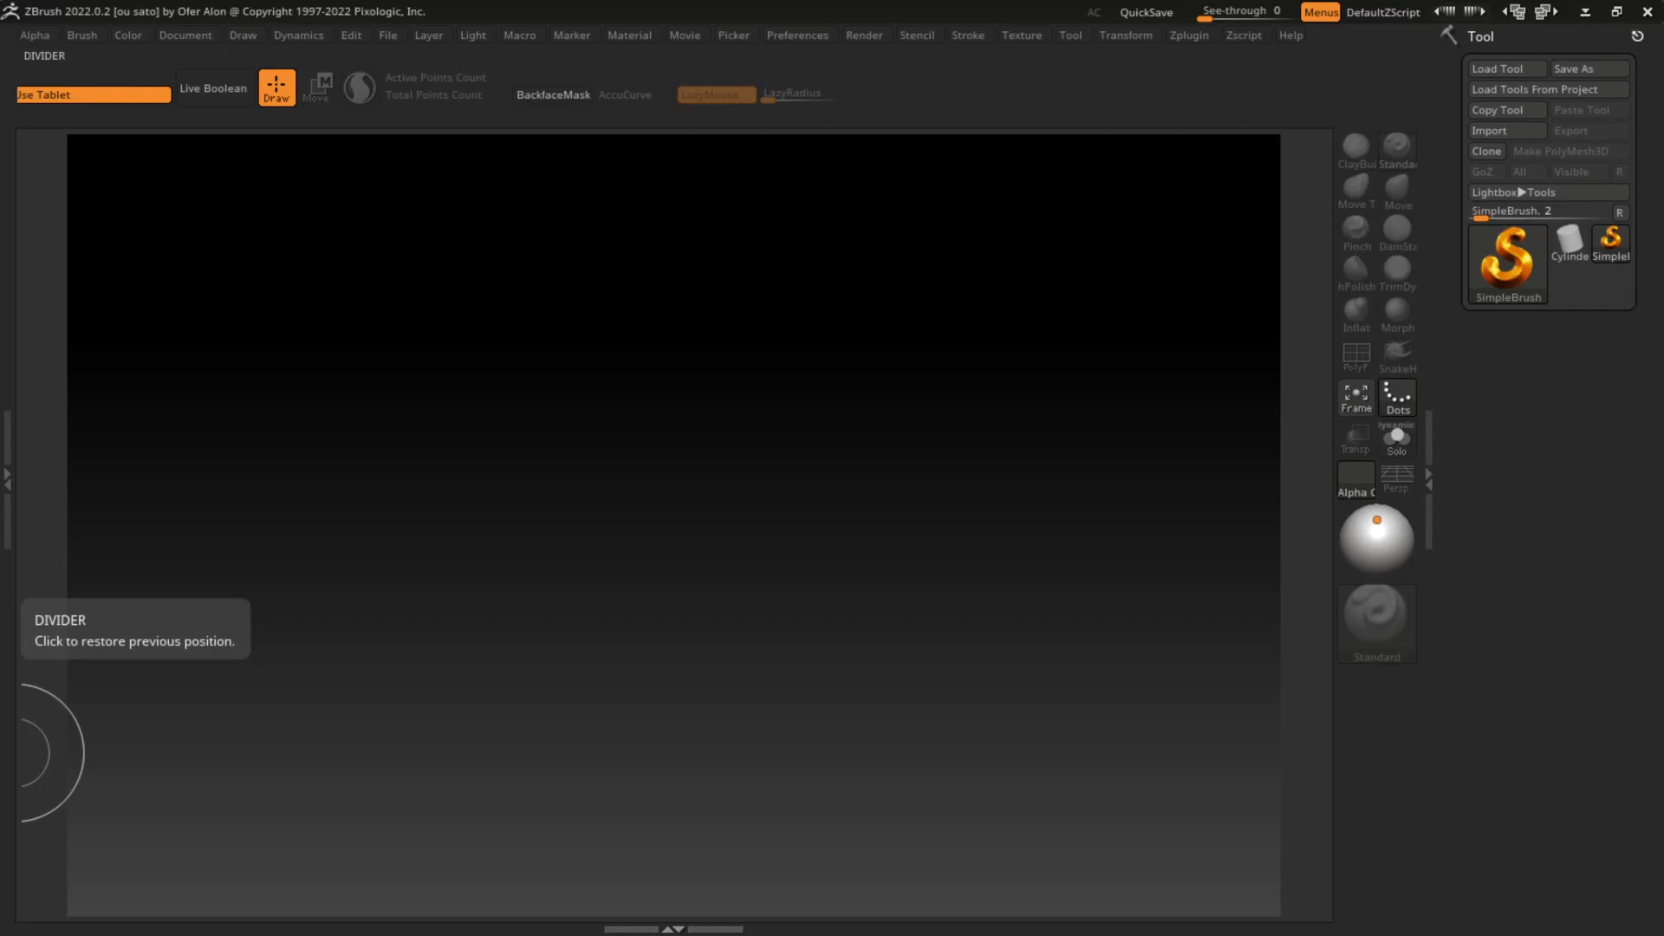
Step: Draw a Cylinder3D on the canvas and make it editable
click(1570, 242)
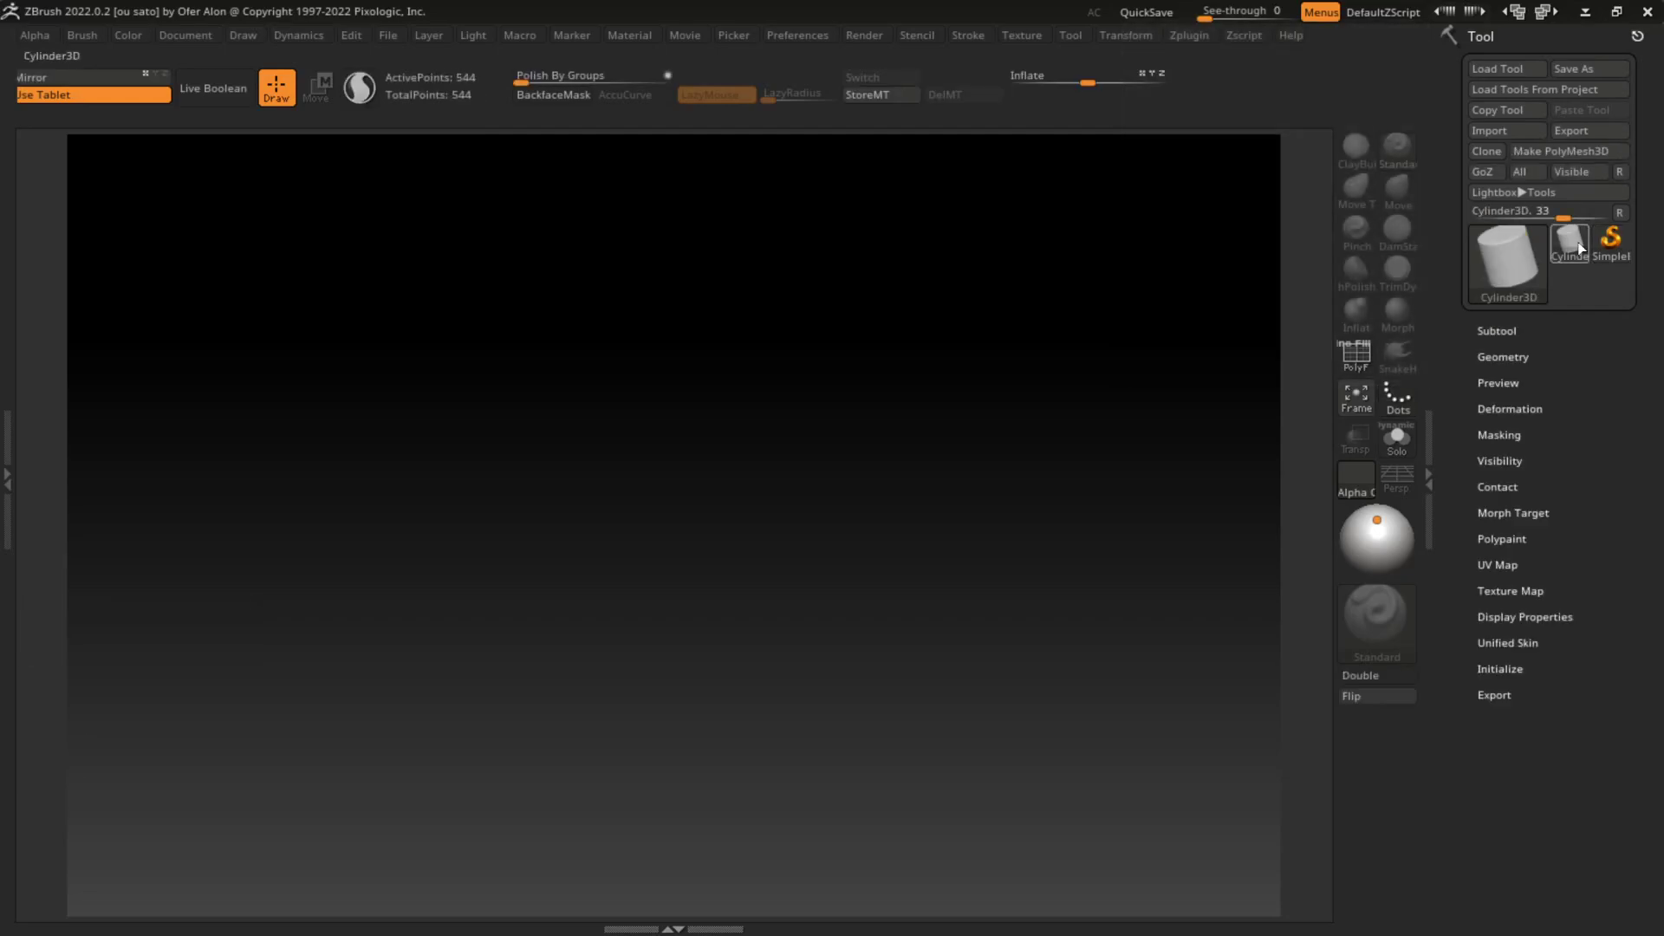
mouse_move(745, 486)
mouse_down()
mouse_move(732, 698)
mouse_move(751, 784)
mouse_up()
key(space)
click(751, 793)
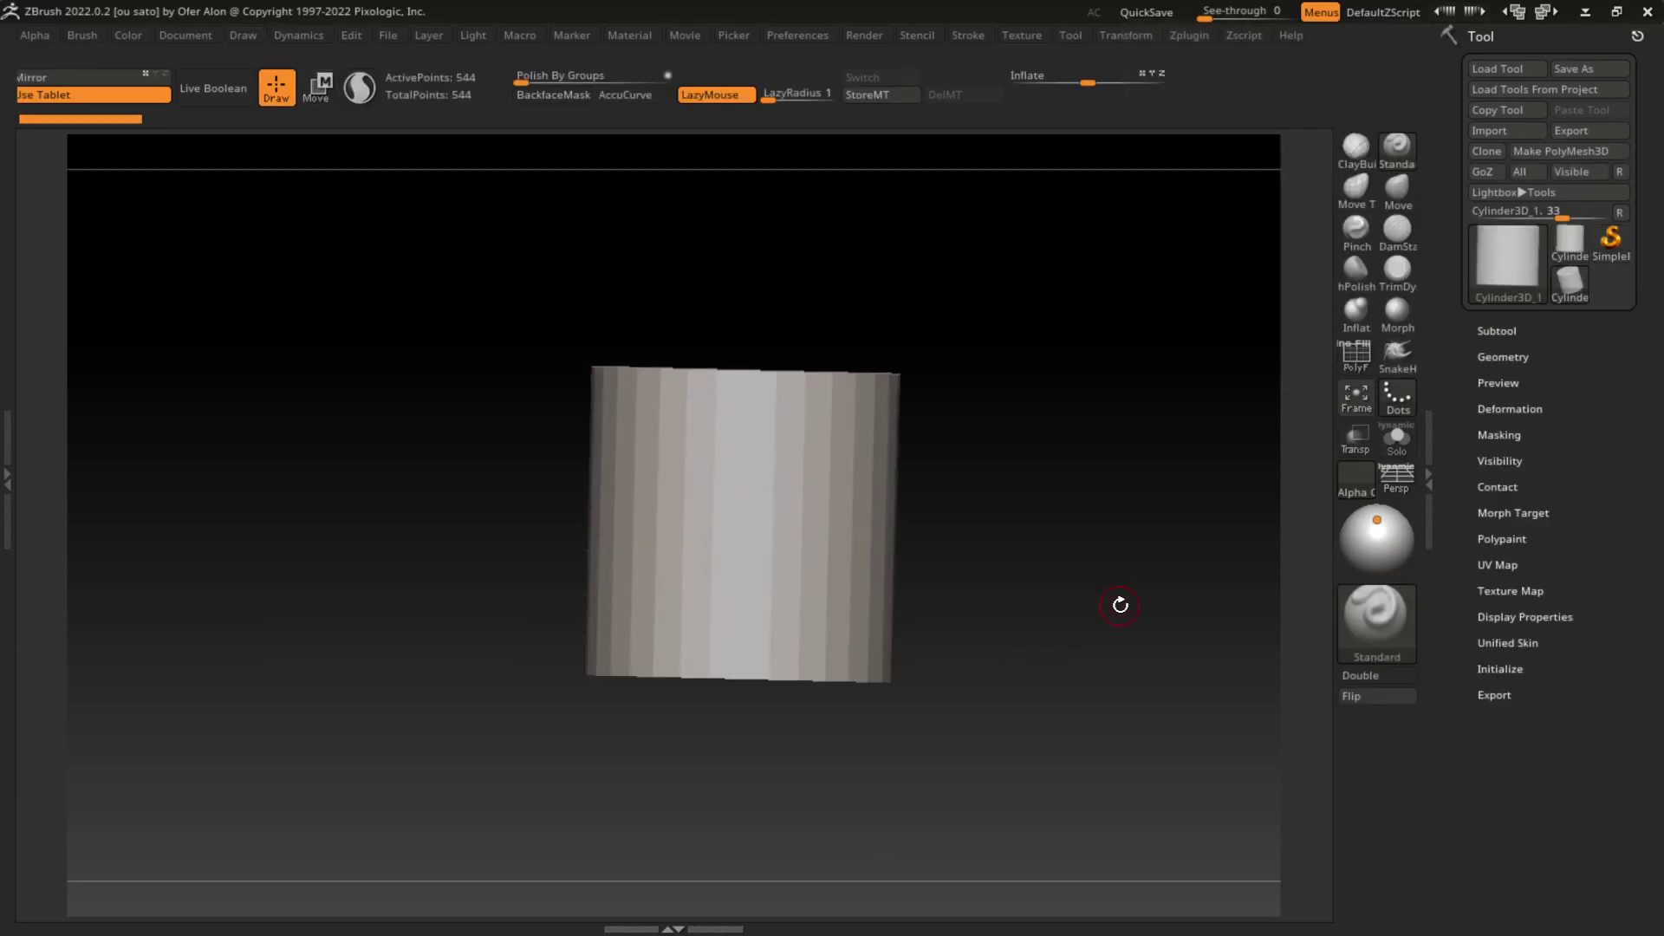
Step: Append PM3D_Sphere3D1 as a second subtool and select it for sculpting
click(1492, 333)
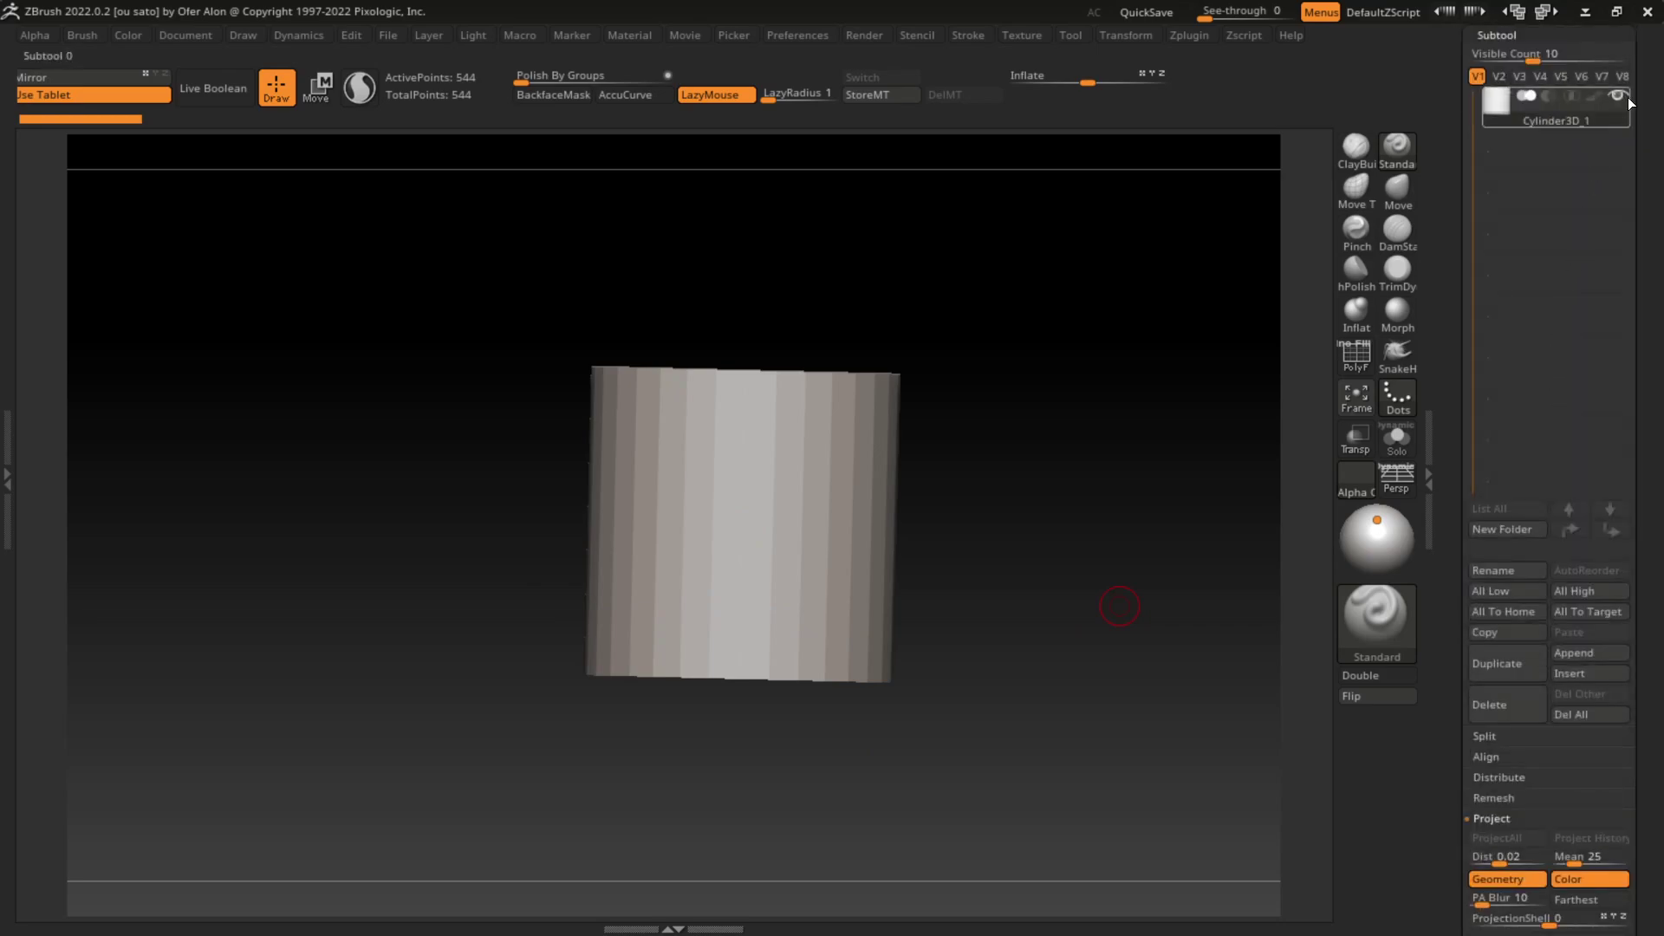
click(1564, 654)
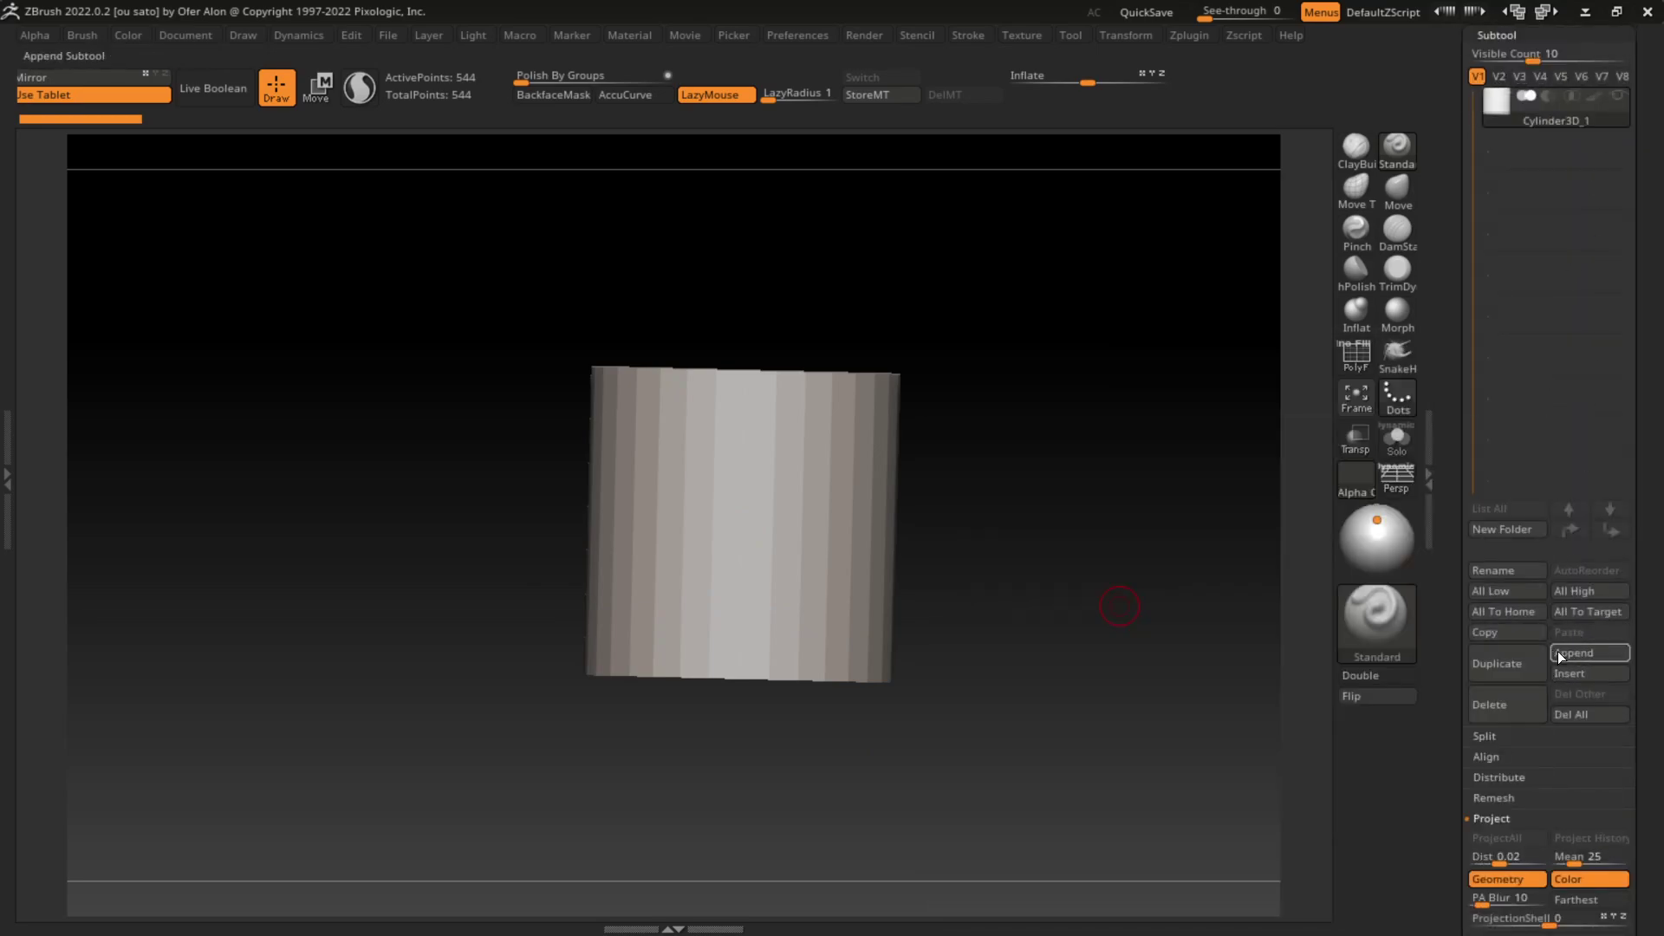
click(1560, 656)
click(993, 554)
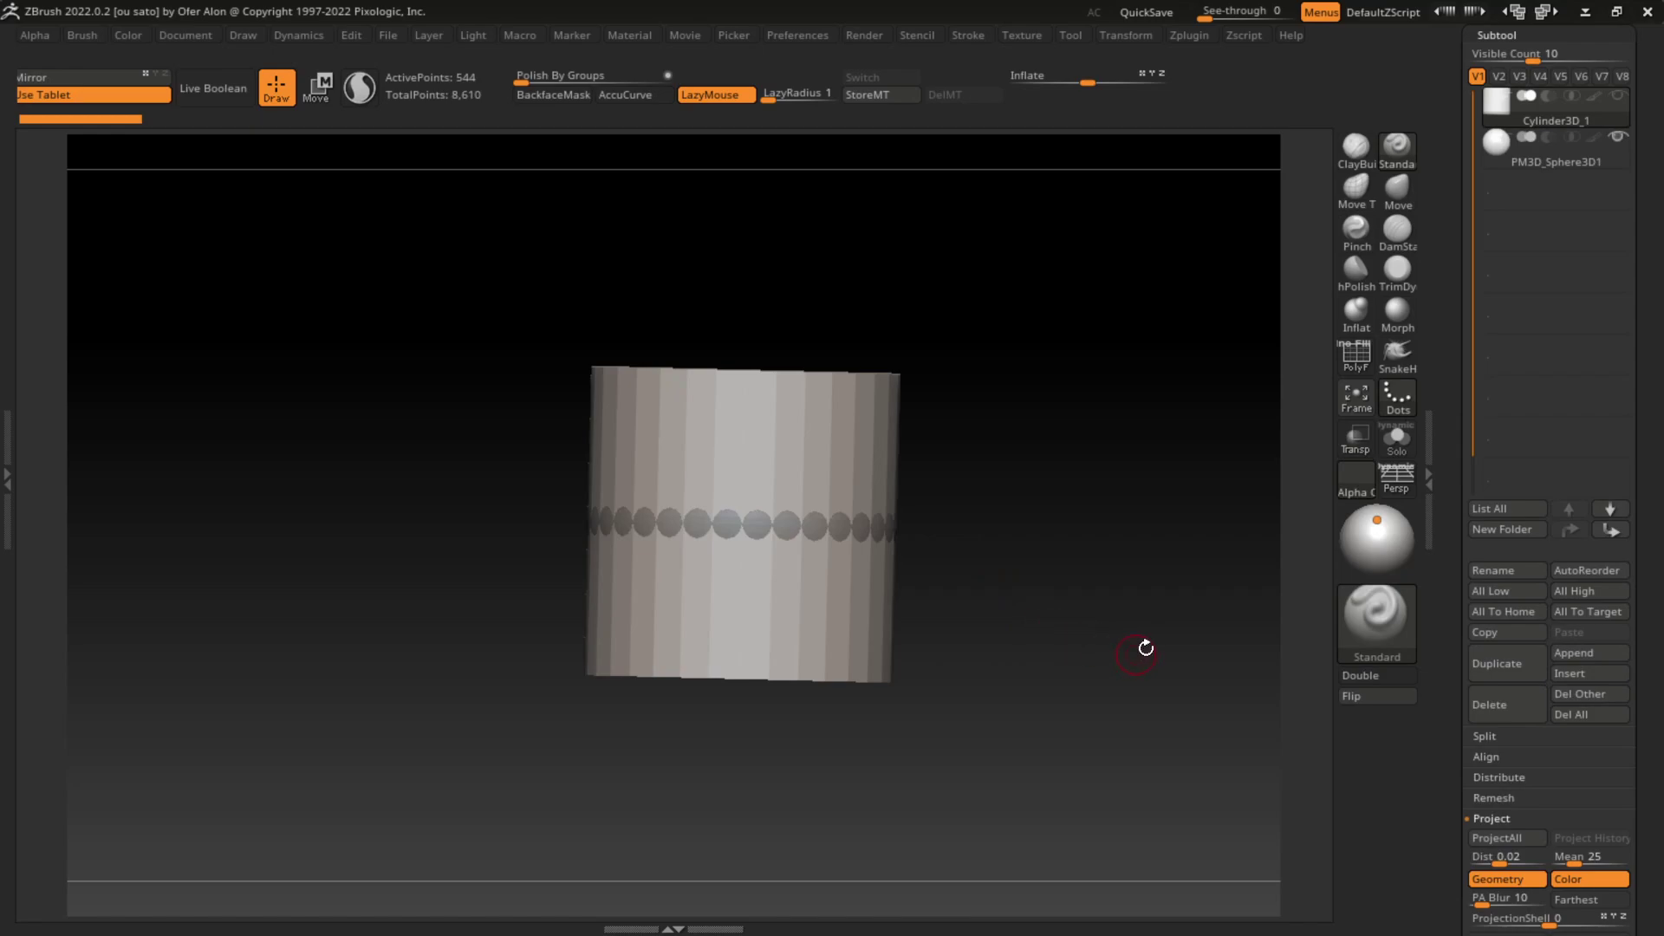
click(1581, 155)
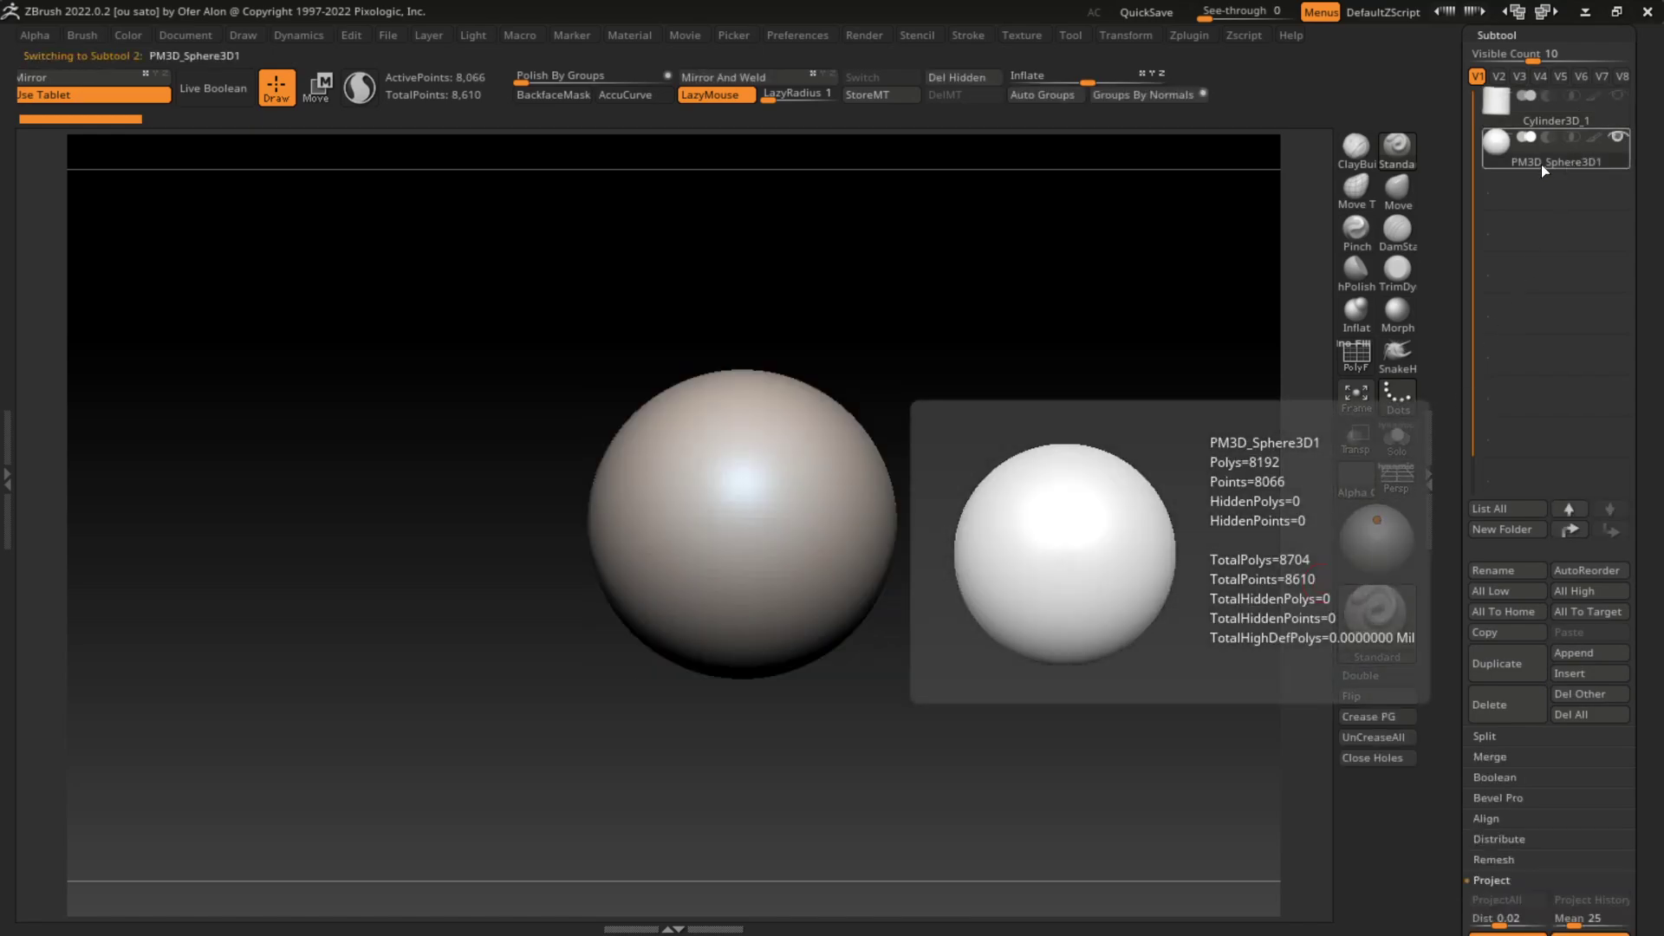
Step: Pull the sphere's bottom down into an egg shape with a large Move brush
mouse_move(974, 602)
mouse_down()
mouse_move(938, 543)
mouse_move(1036, 550)
mouse_up()
click(1408, 206)
key(s)
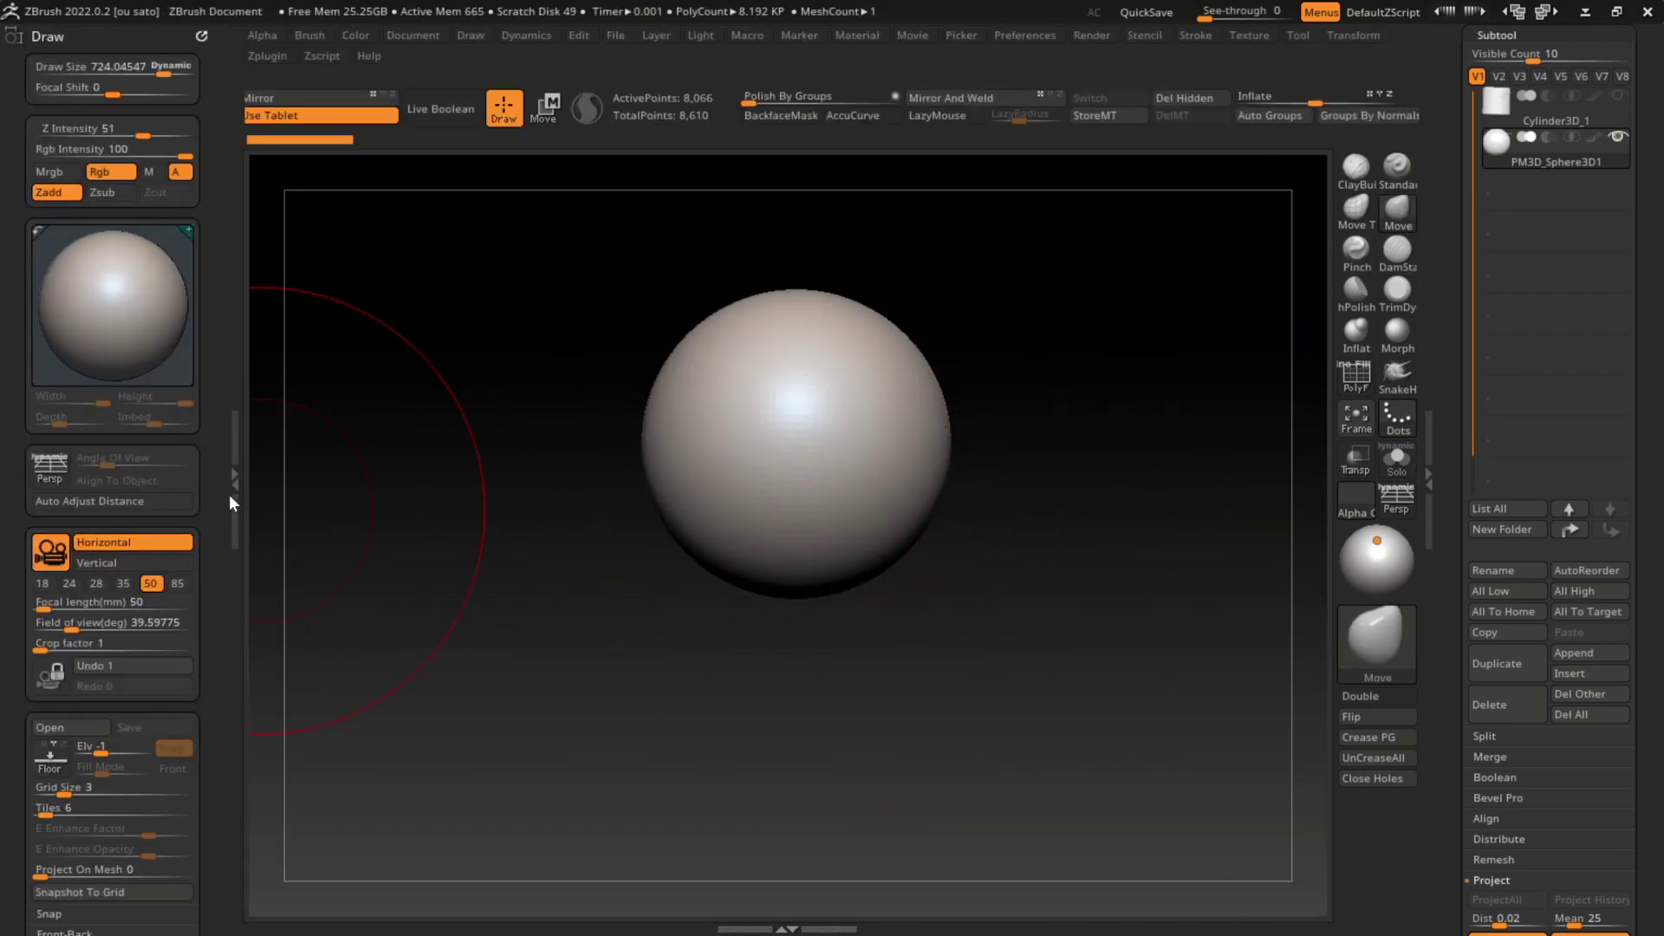
click(232, 497)
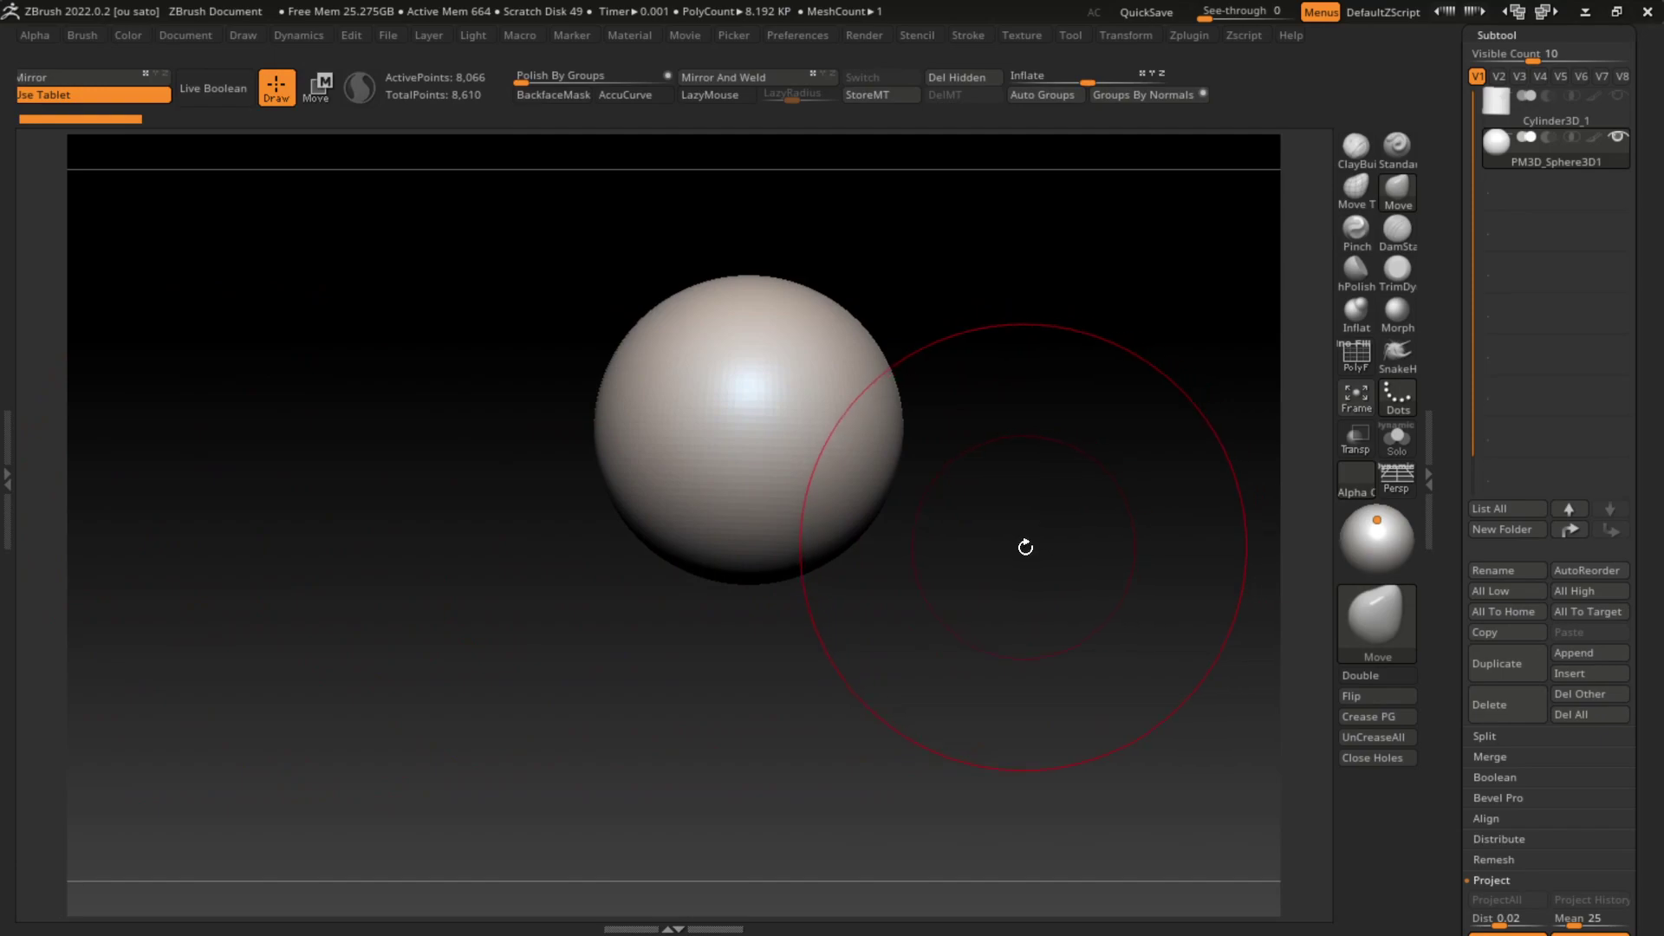
key(s)
mouse_move(836, 538)
mouse_down()
mouse_move(828, 634)
mouse_move(975, 416)
mouse_up()
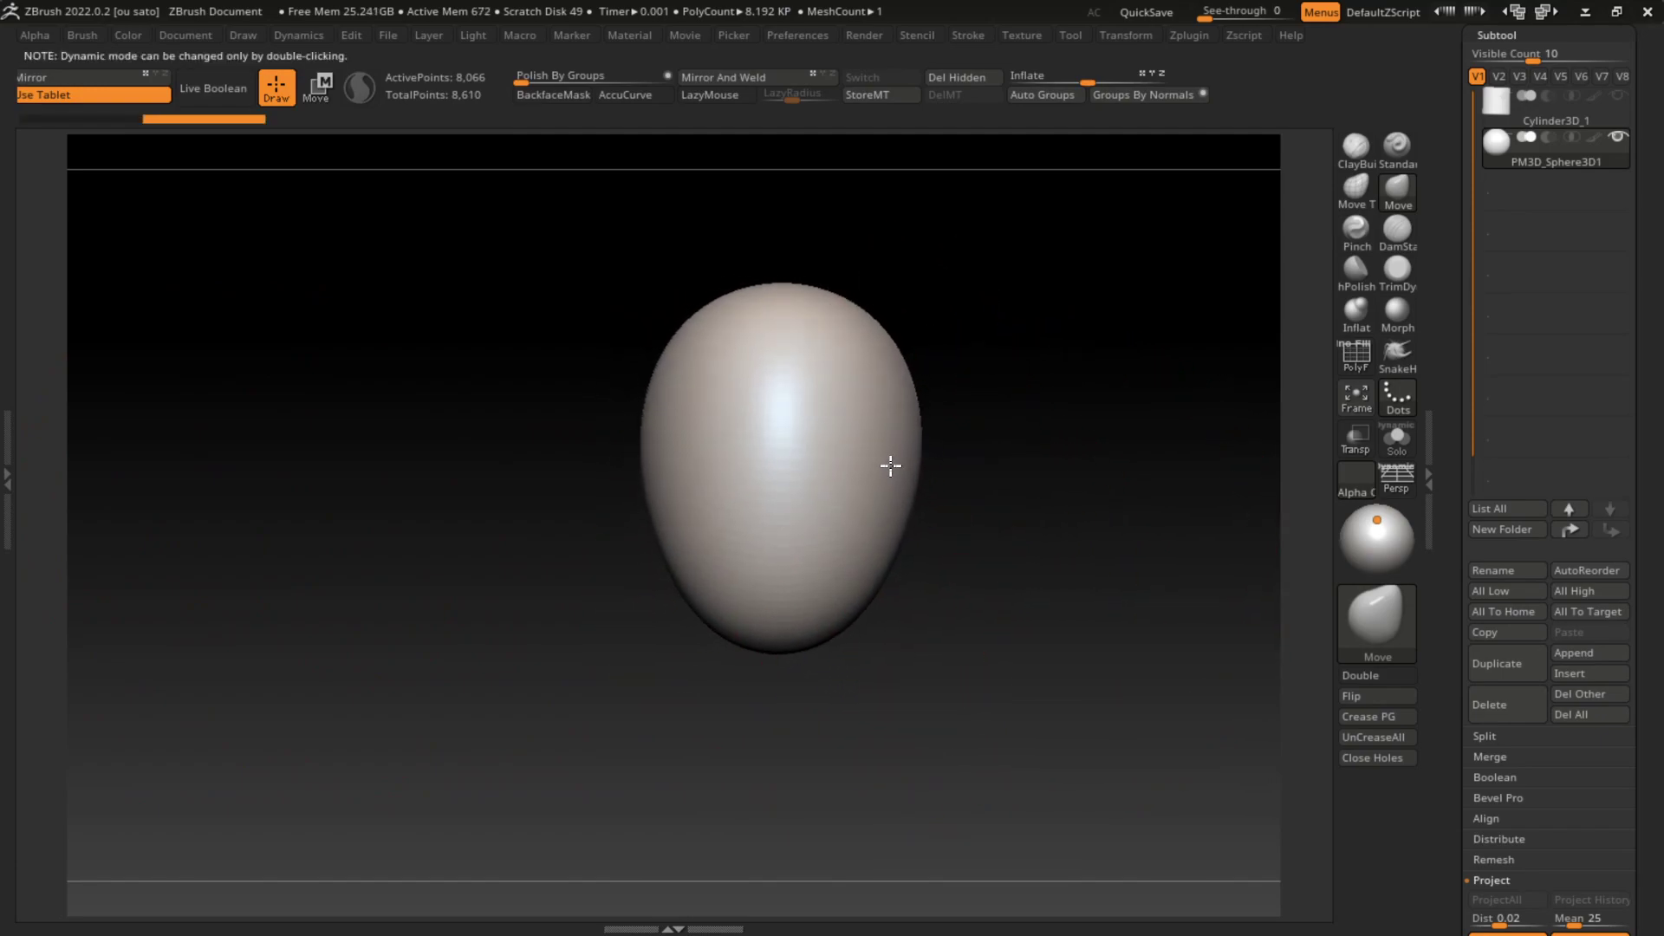
Step: Switch to DamStandard with LazyMouse on and resize it after checking the egg
key(b)
key(d)
key(s)
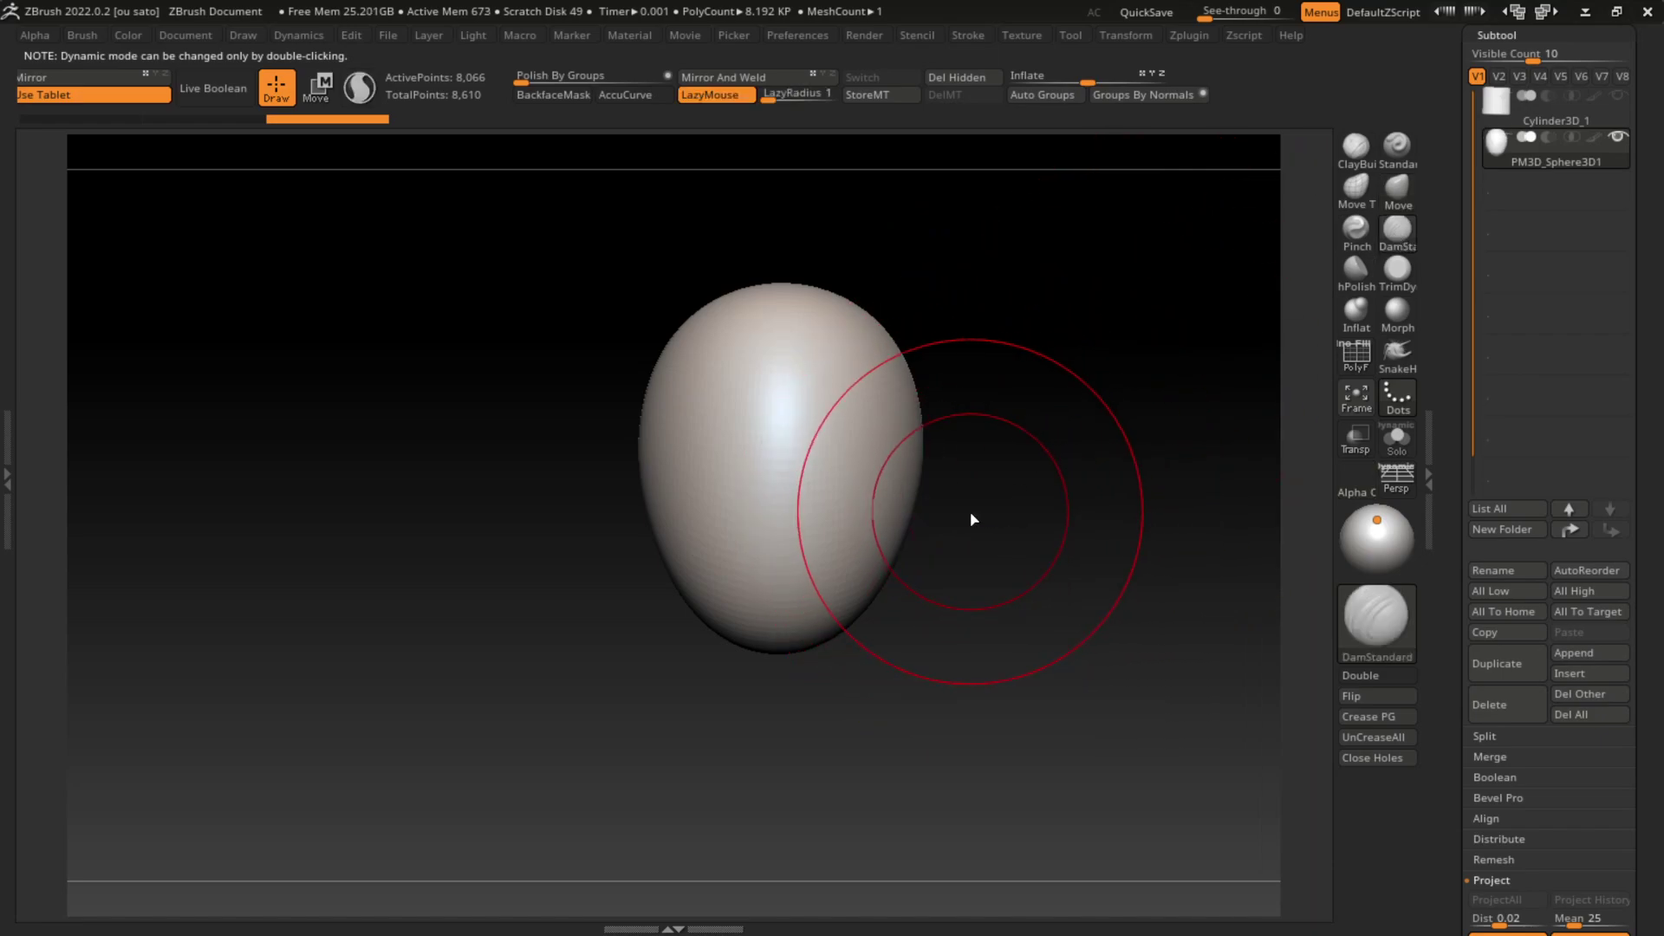
drag(892, 438, 991, 446)
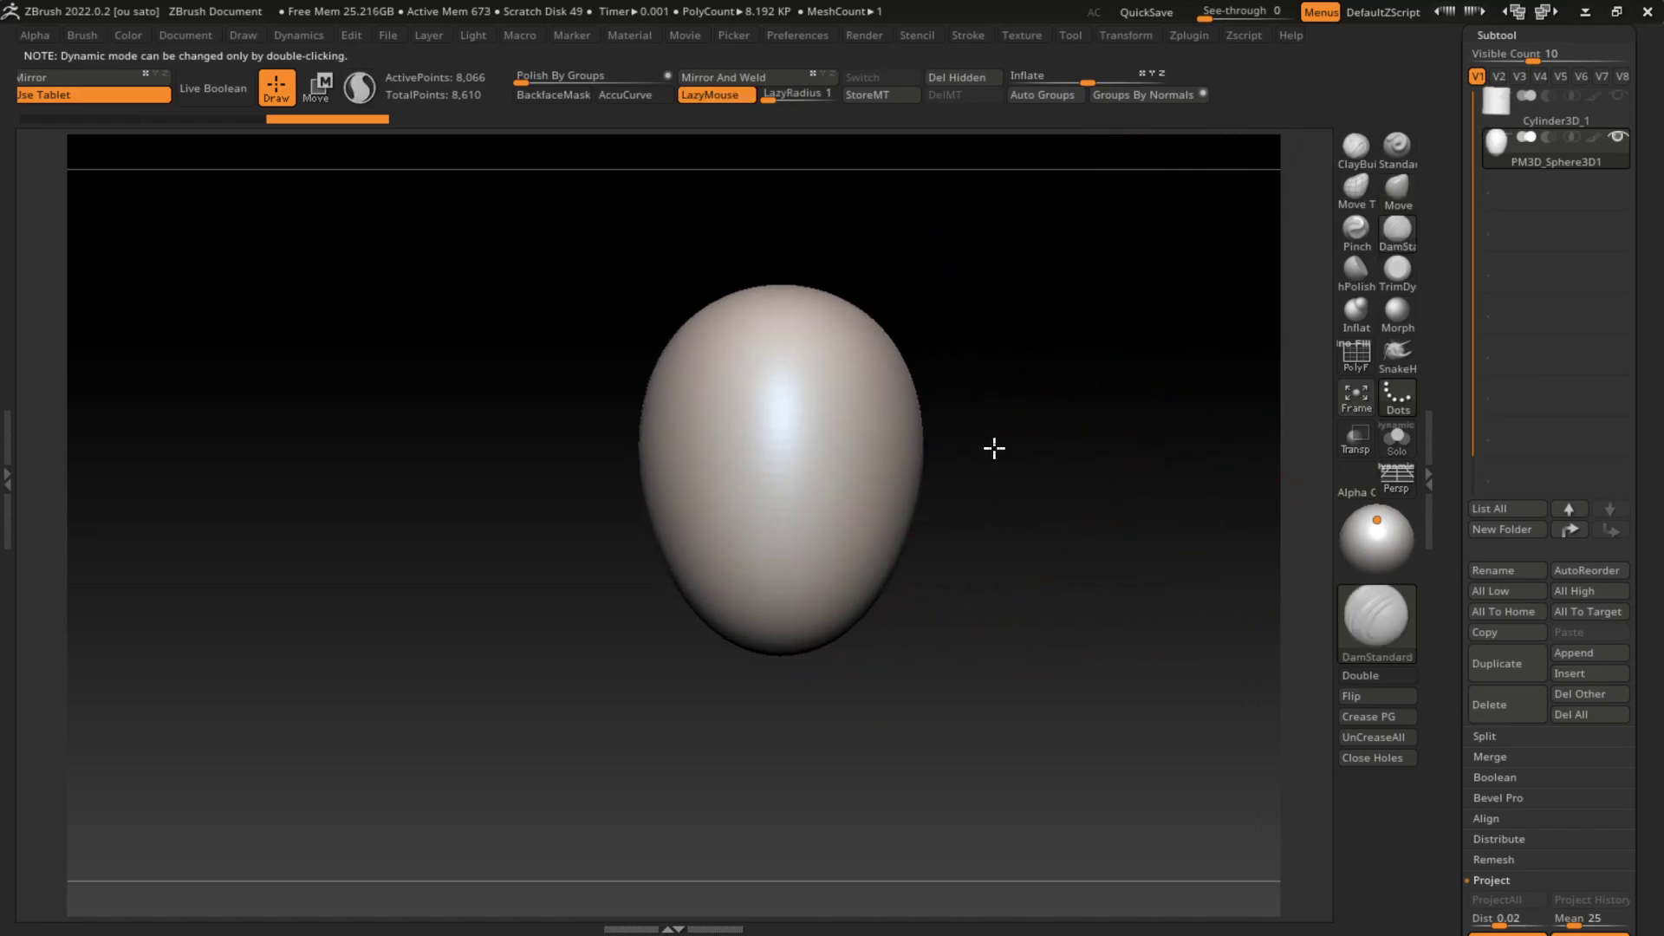
key(s)
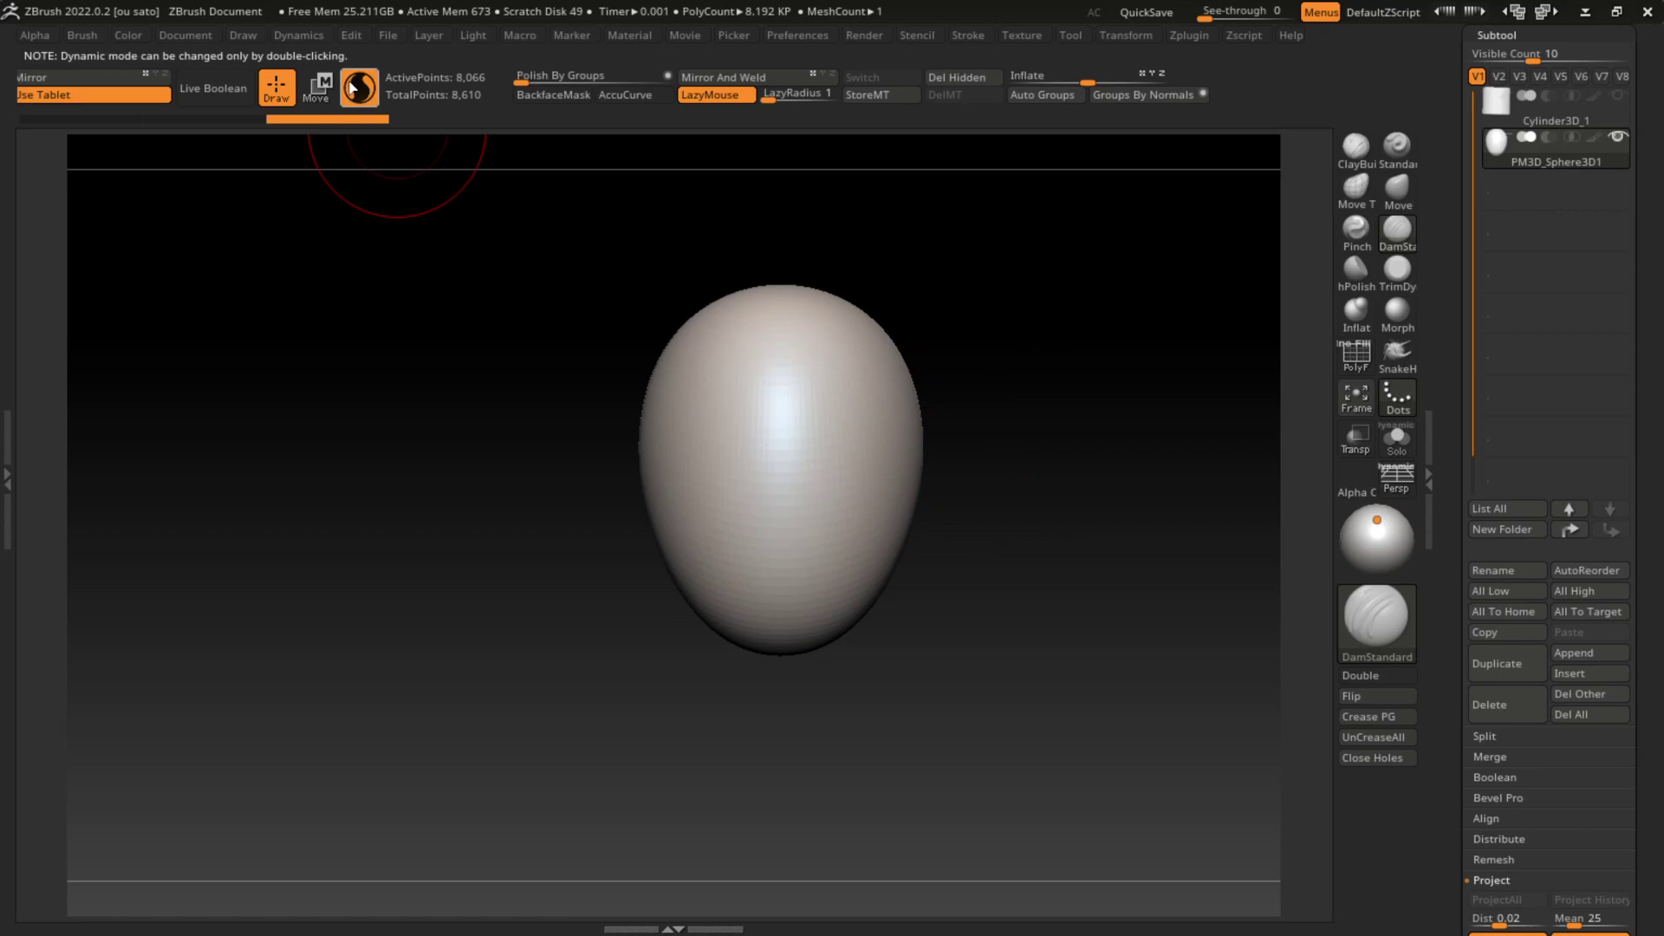
Step: Carve symmetric eye sockets, a nose ridge and the nose tip with DamStandard
mouse_move(811, 420)
mouse_down()
mouse_move(854, 433)
mouse_move(867, 494)
mouse_move(901, 447)
mouse_move(945, 434)
mouse_up()
key(s)
mouse_move(847, 387)
mouse_down()
mouse_move(749, 428)
mouse_move(776, 485)
mouse_up()
drag(744, 392, 774, 491)
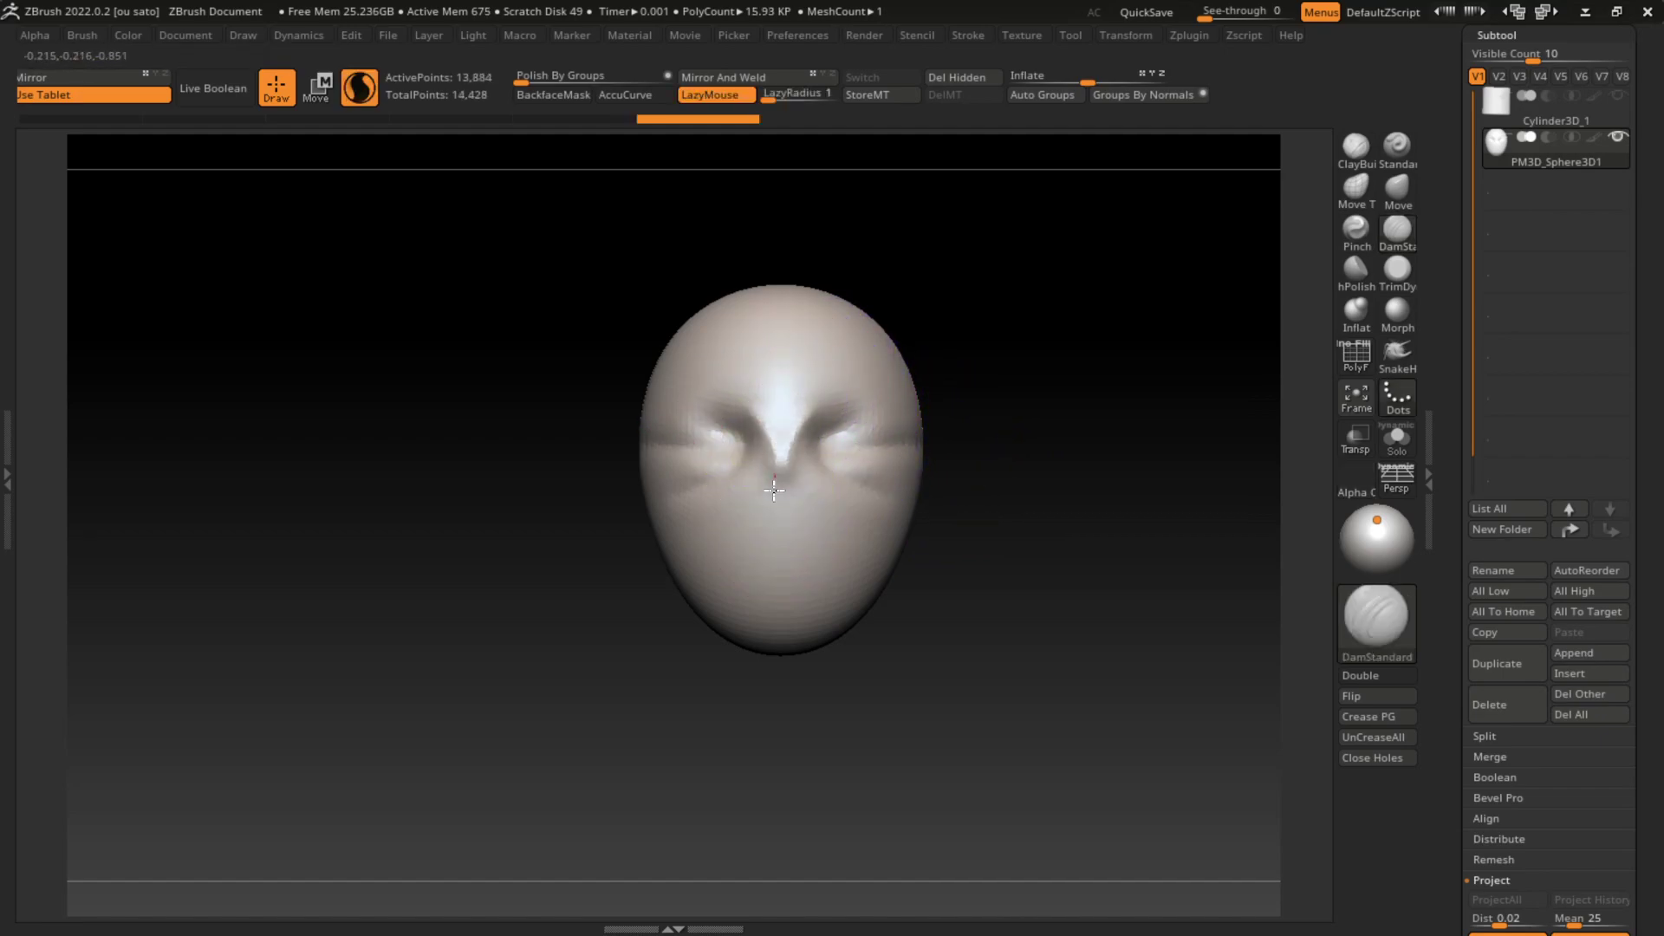
drag(746, 411, 769, 518)
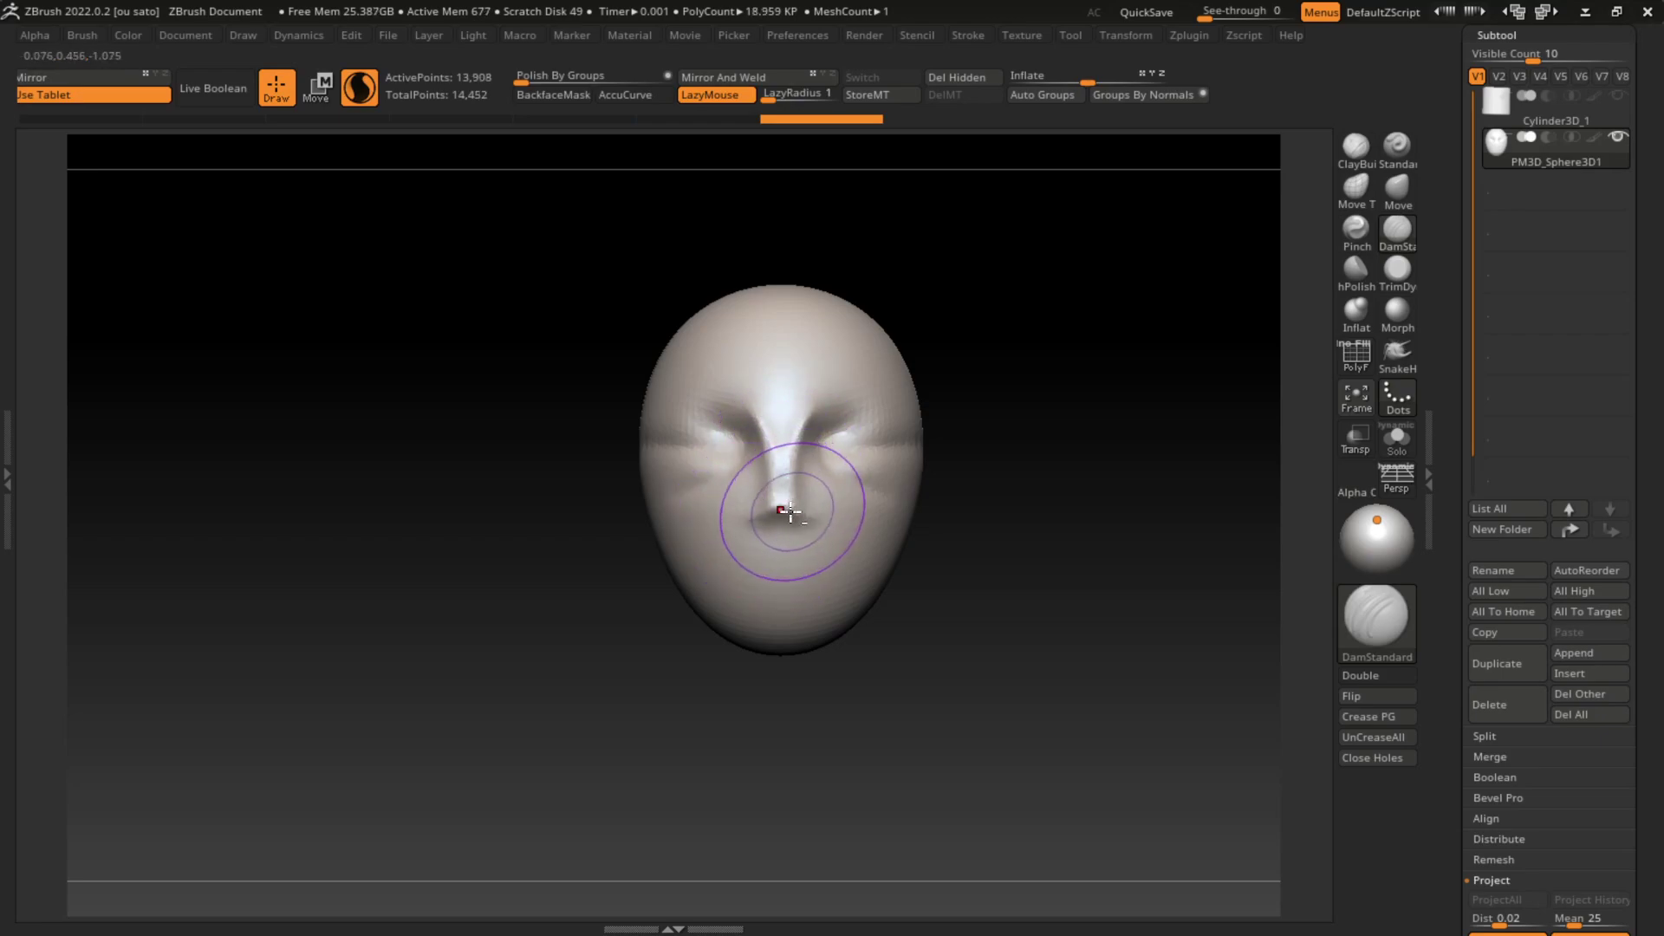
drag(776, 468, 815, 519)
Step: Carve the lower lip line, undoing two misplaced mouth strokes
drag(903, 483, 826, 562)
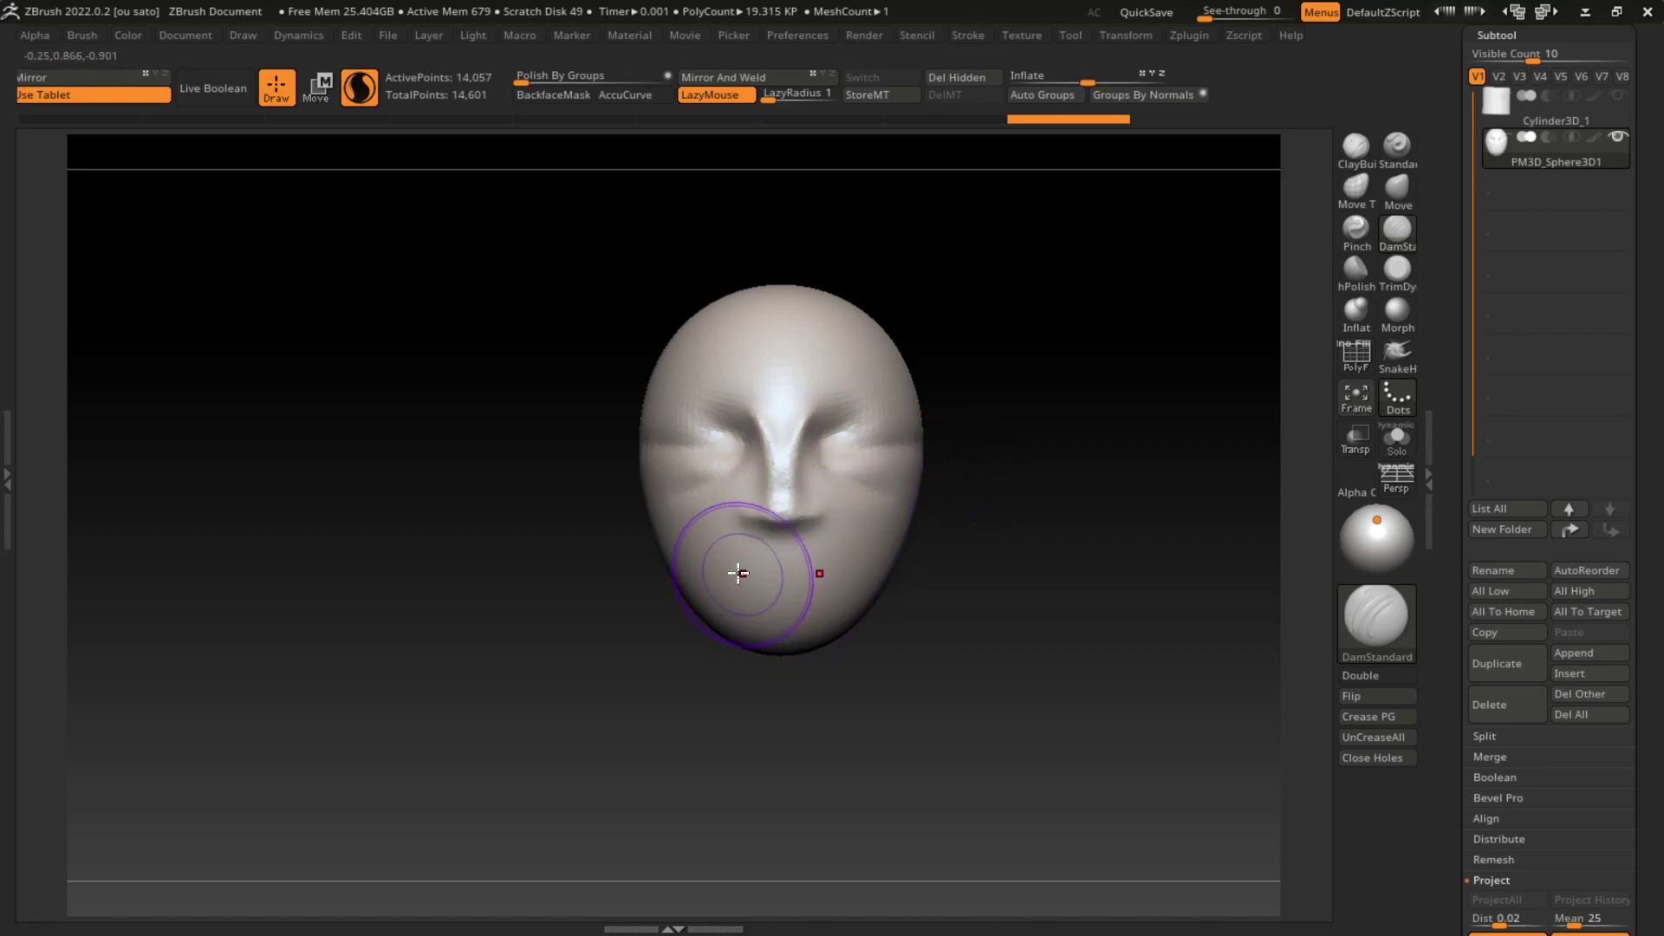
key(ctrl+z)
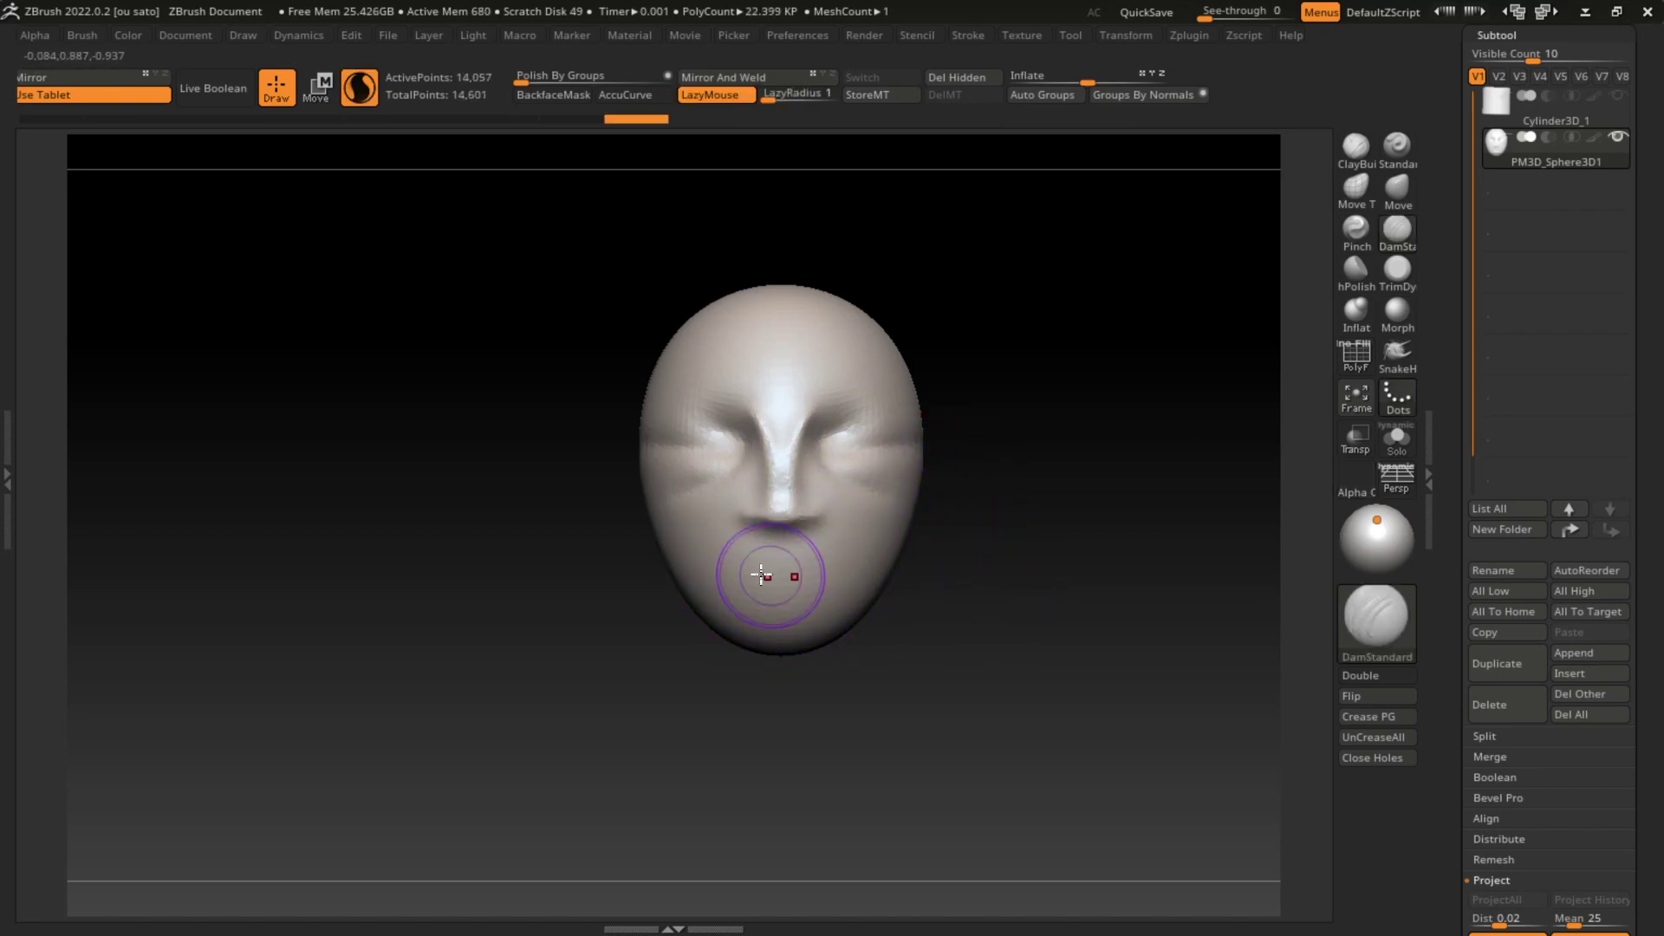
mouse_move(884, 541)
mouse_down()
mouse_move(822, 525)
mouse_move(726, 559)
mouse_move(836, 564)
mouse_up()
key(ctrl+z)
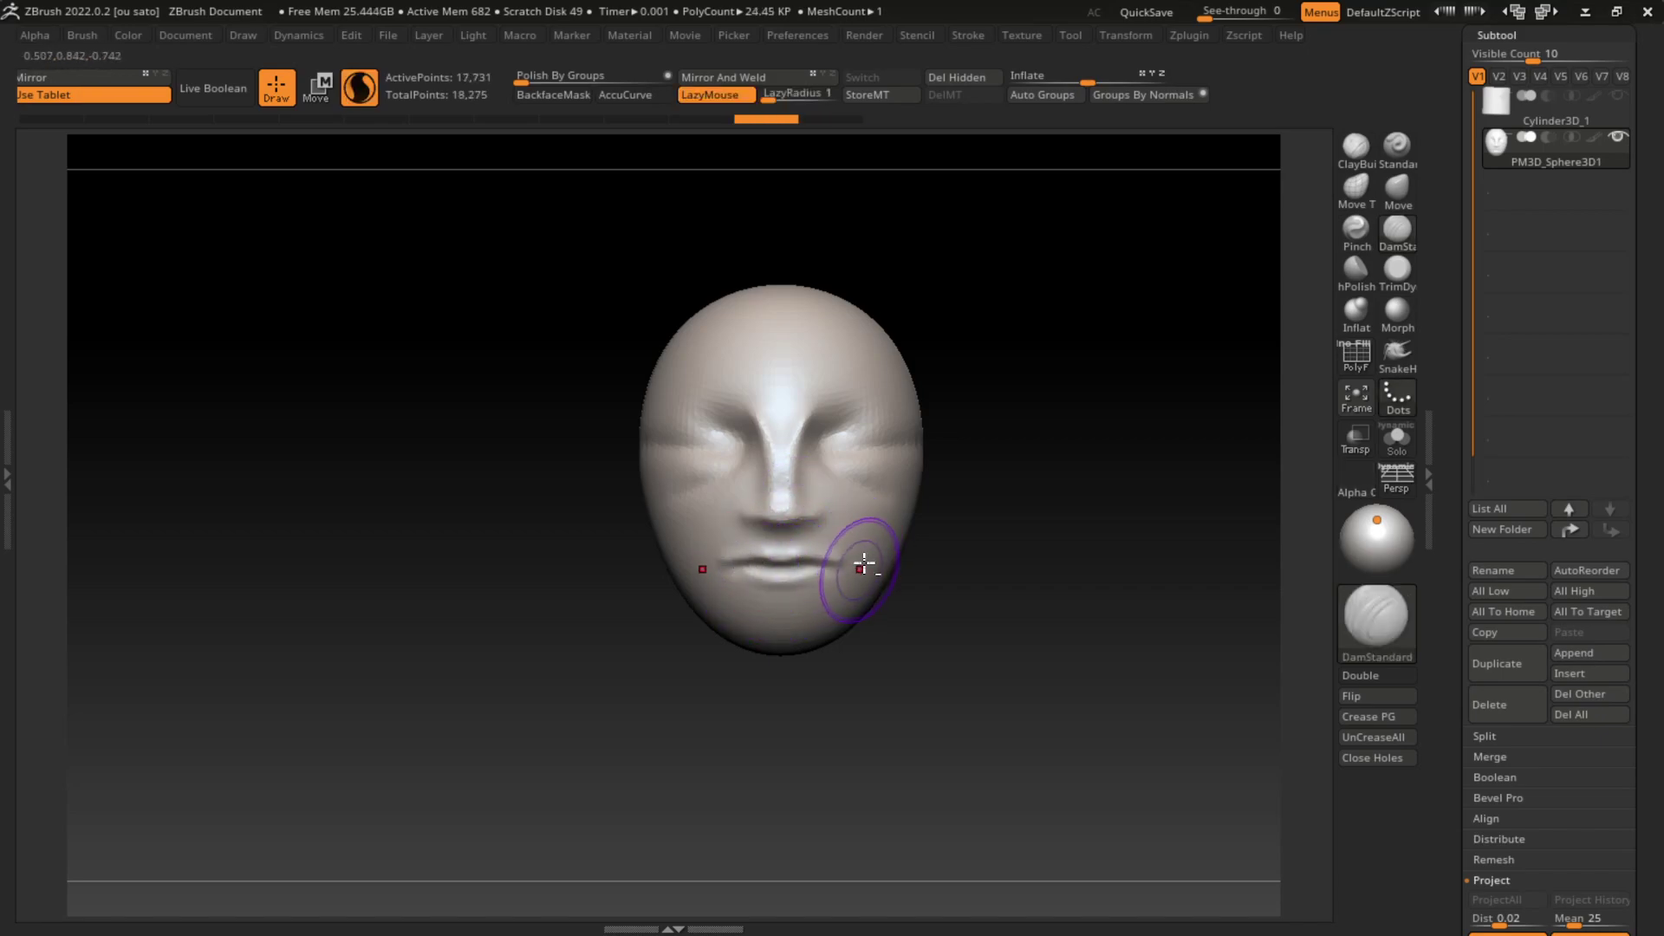
drag(715, 591, 828, 595)
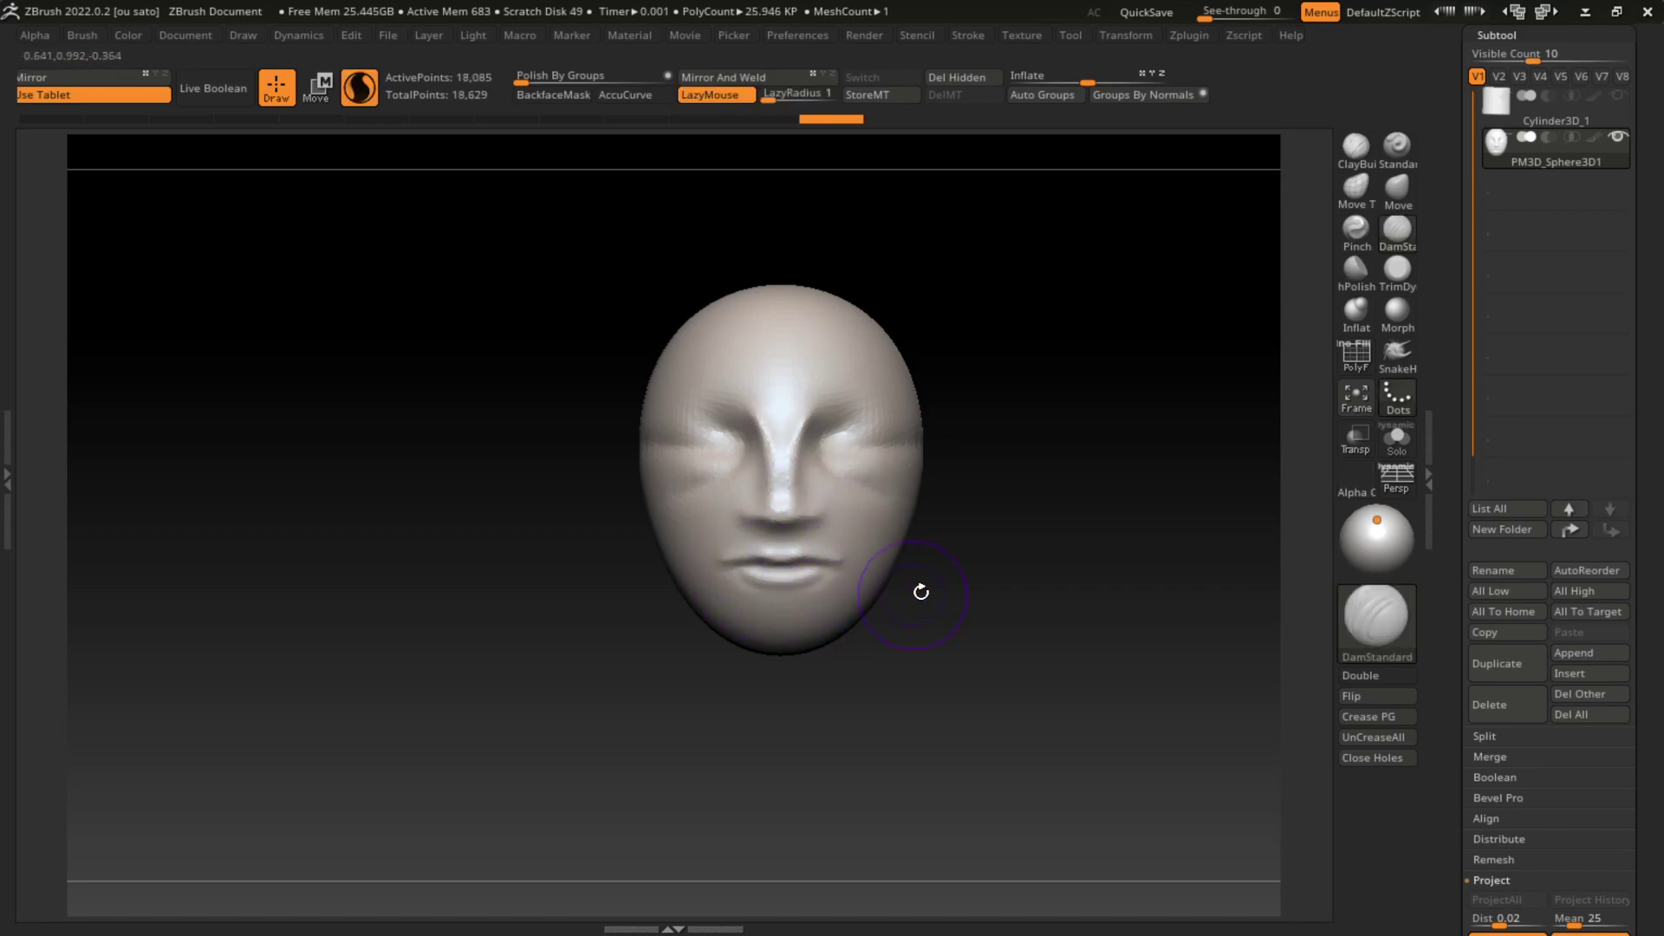
drag(767, 598, 702, 579)
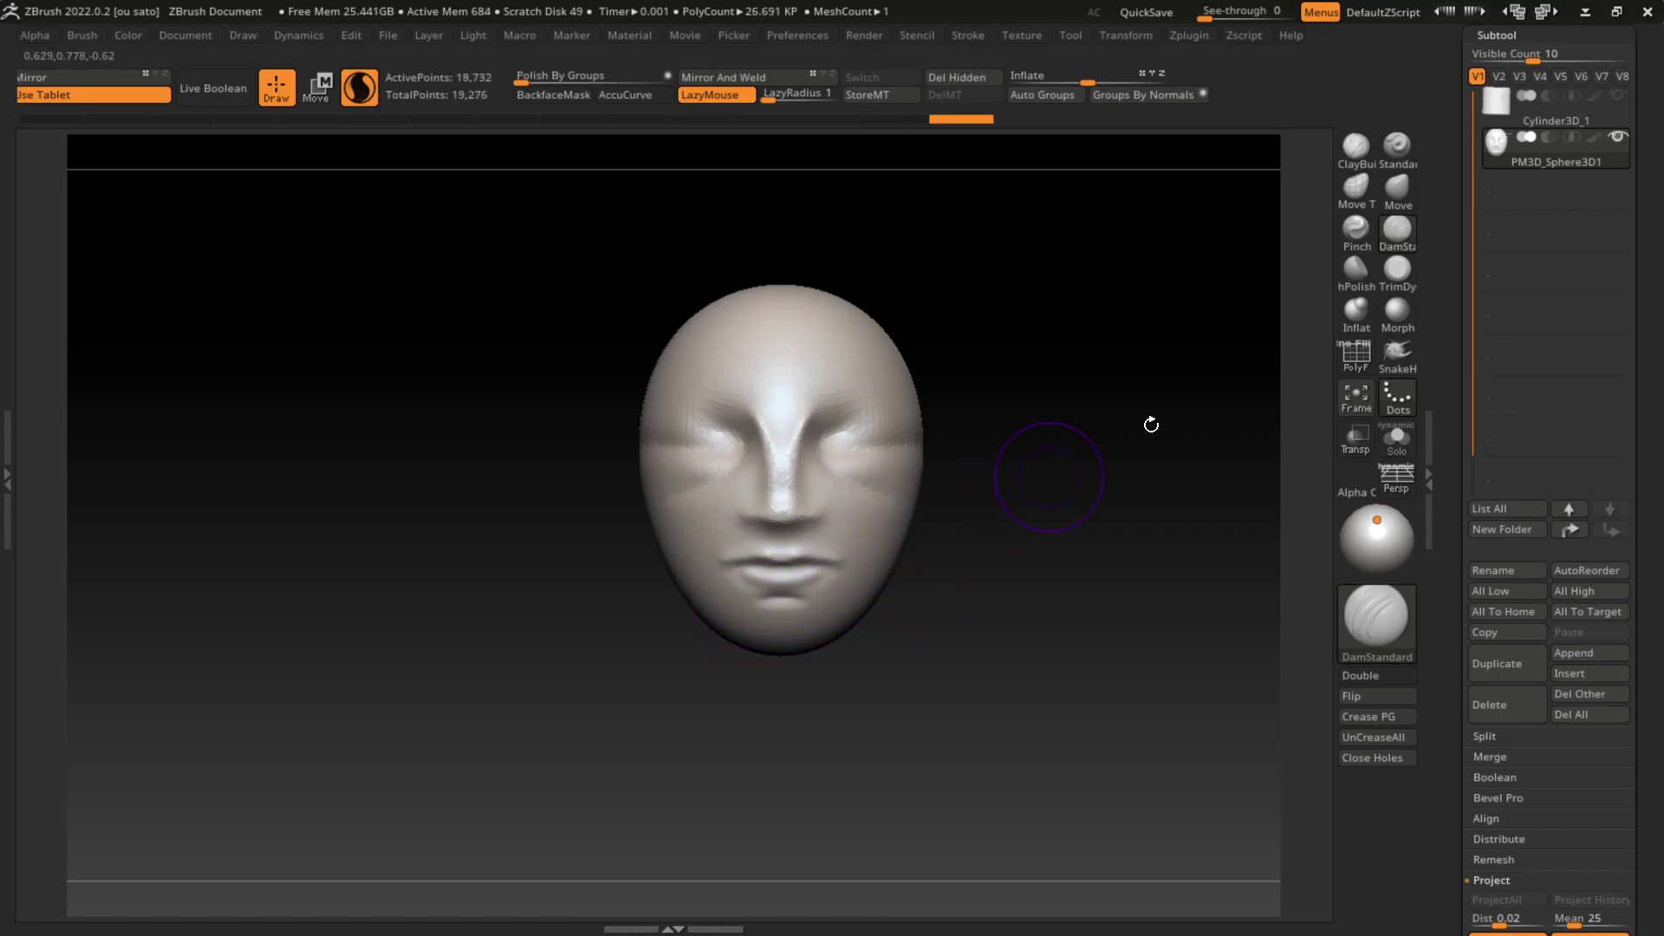
click(1357, 149)
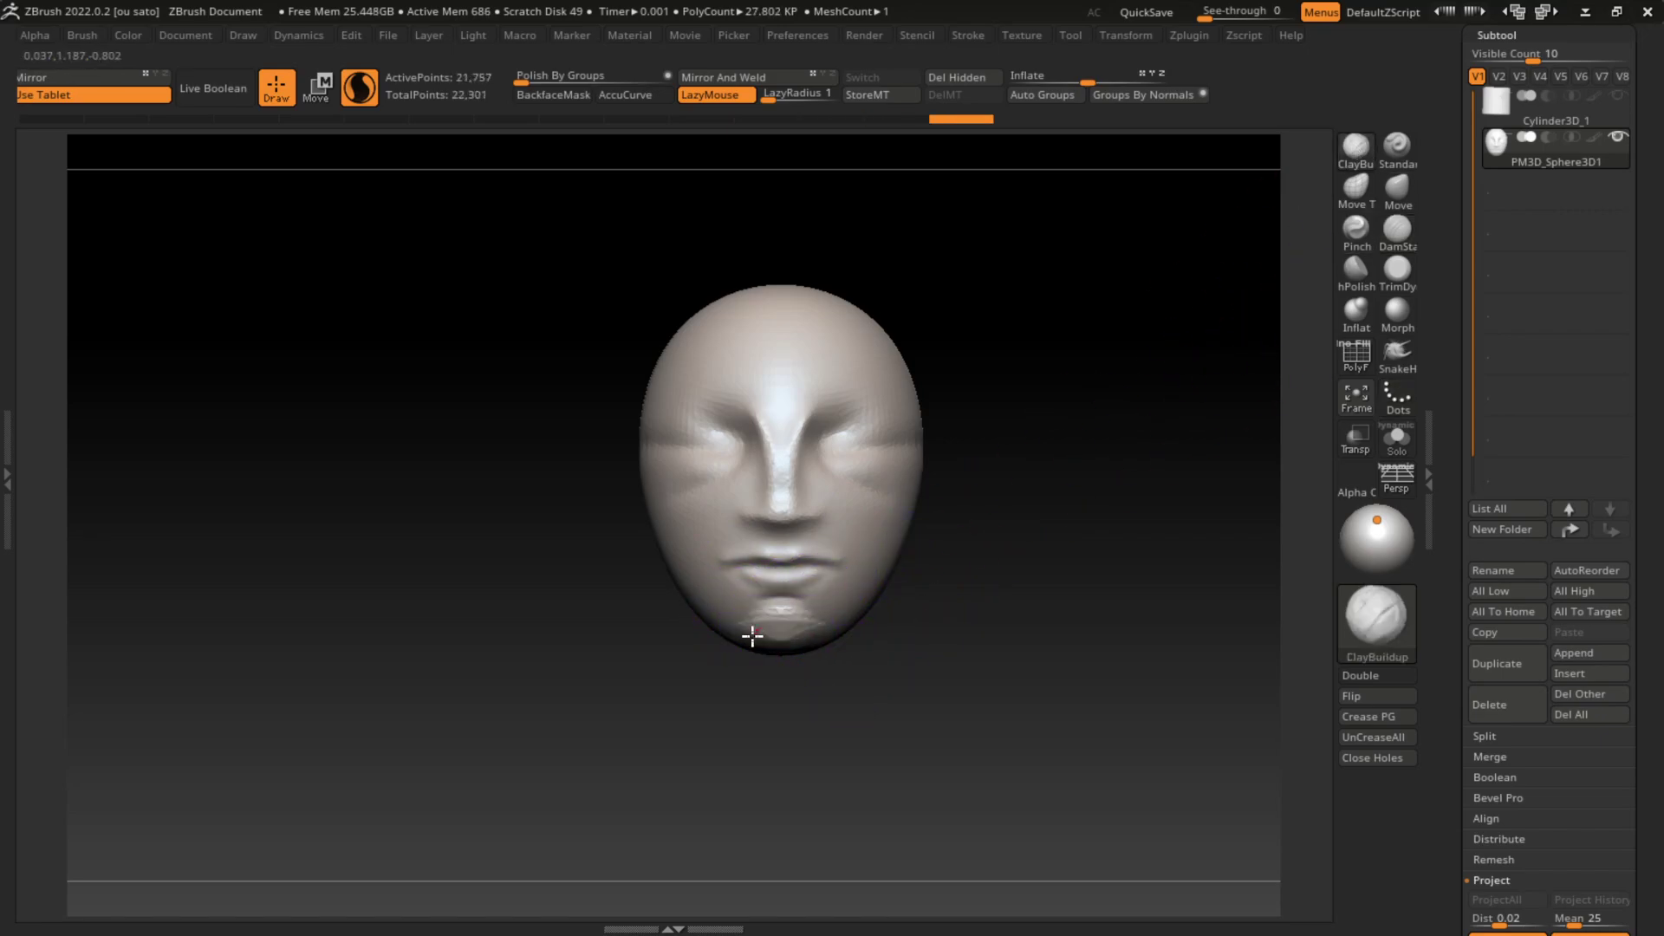
Step: Build up the lips and a rounded chin with ClayBuildup, checking the side profile
drag(776, 629, 784, 633)
drag(761, 575, 797, 576)
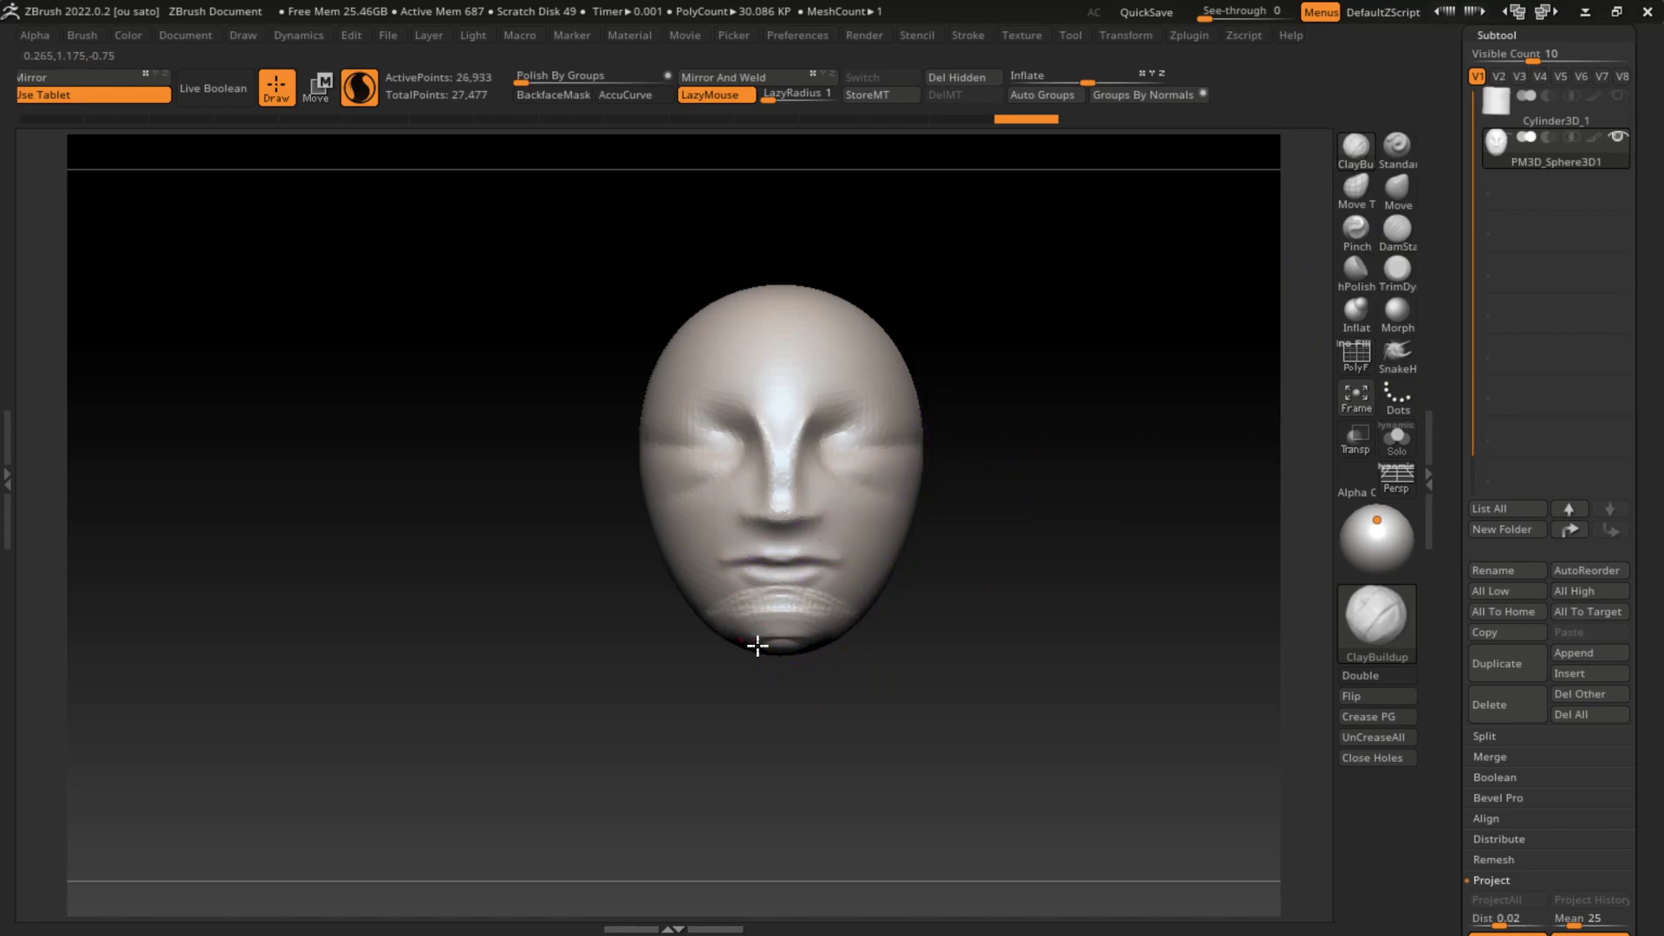
mouse_move(758, 645)
mouse_down()
mouse_move(815, 648)
mouse_move(732, 634)
mouse_up()
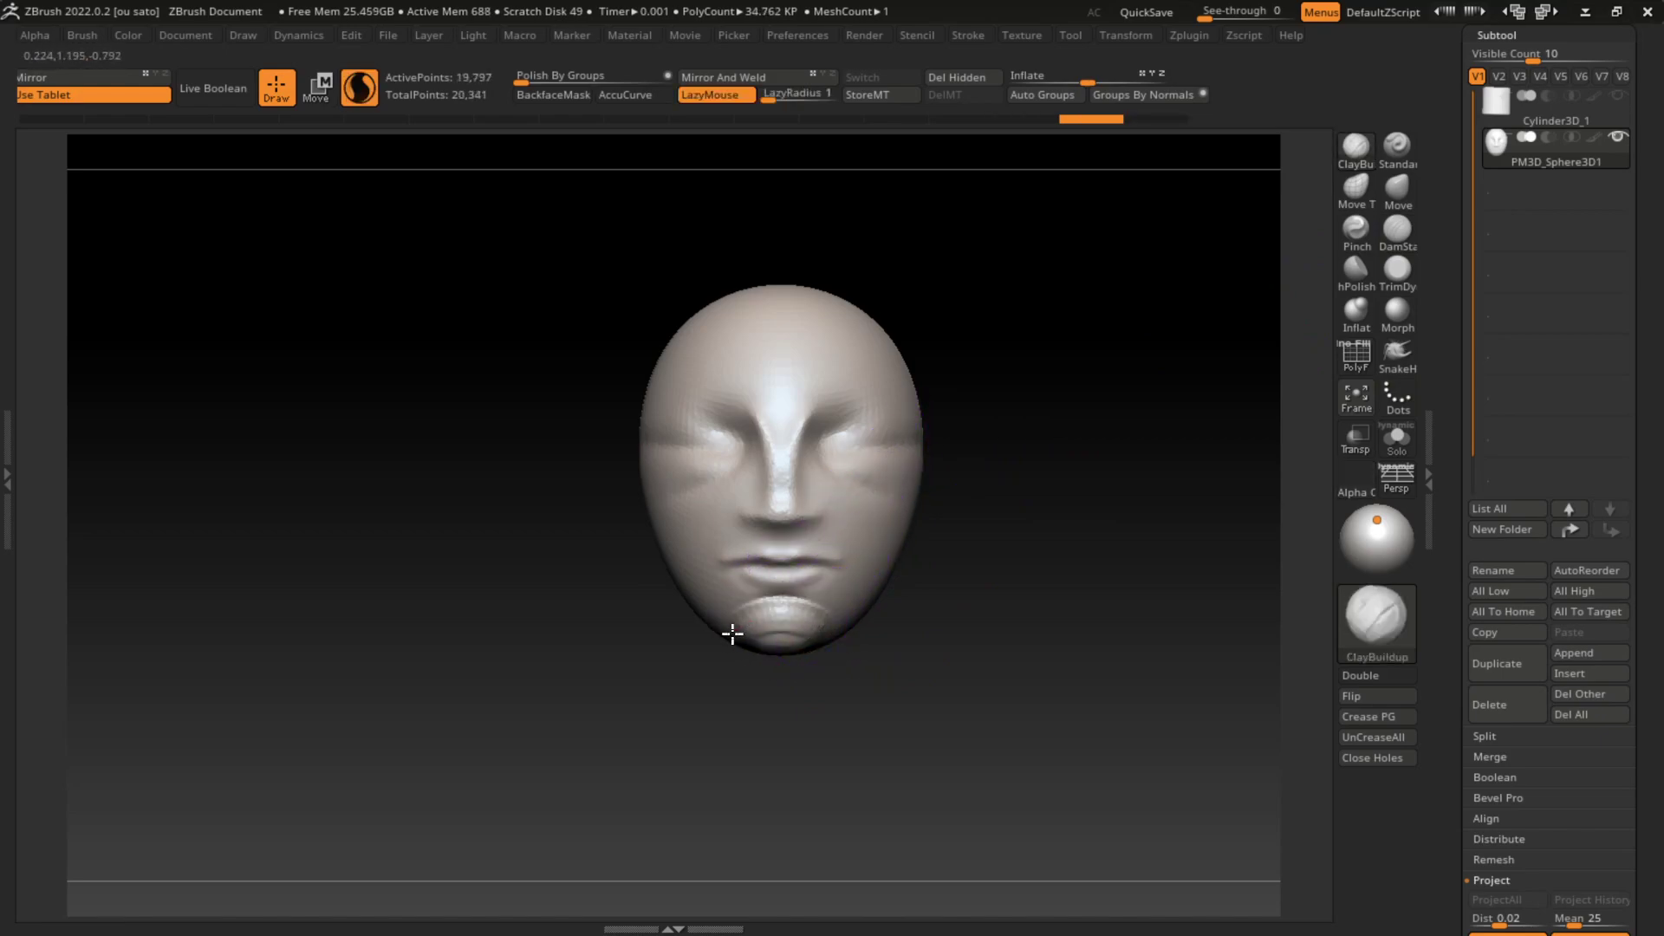
drag(826, 598, 814, 607)
right_drag(799, 639, 818, 626)
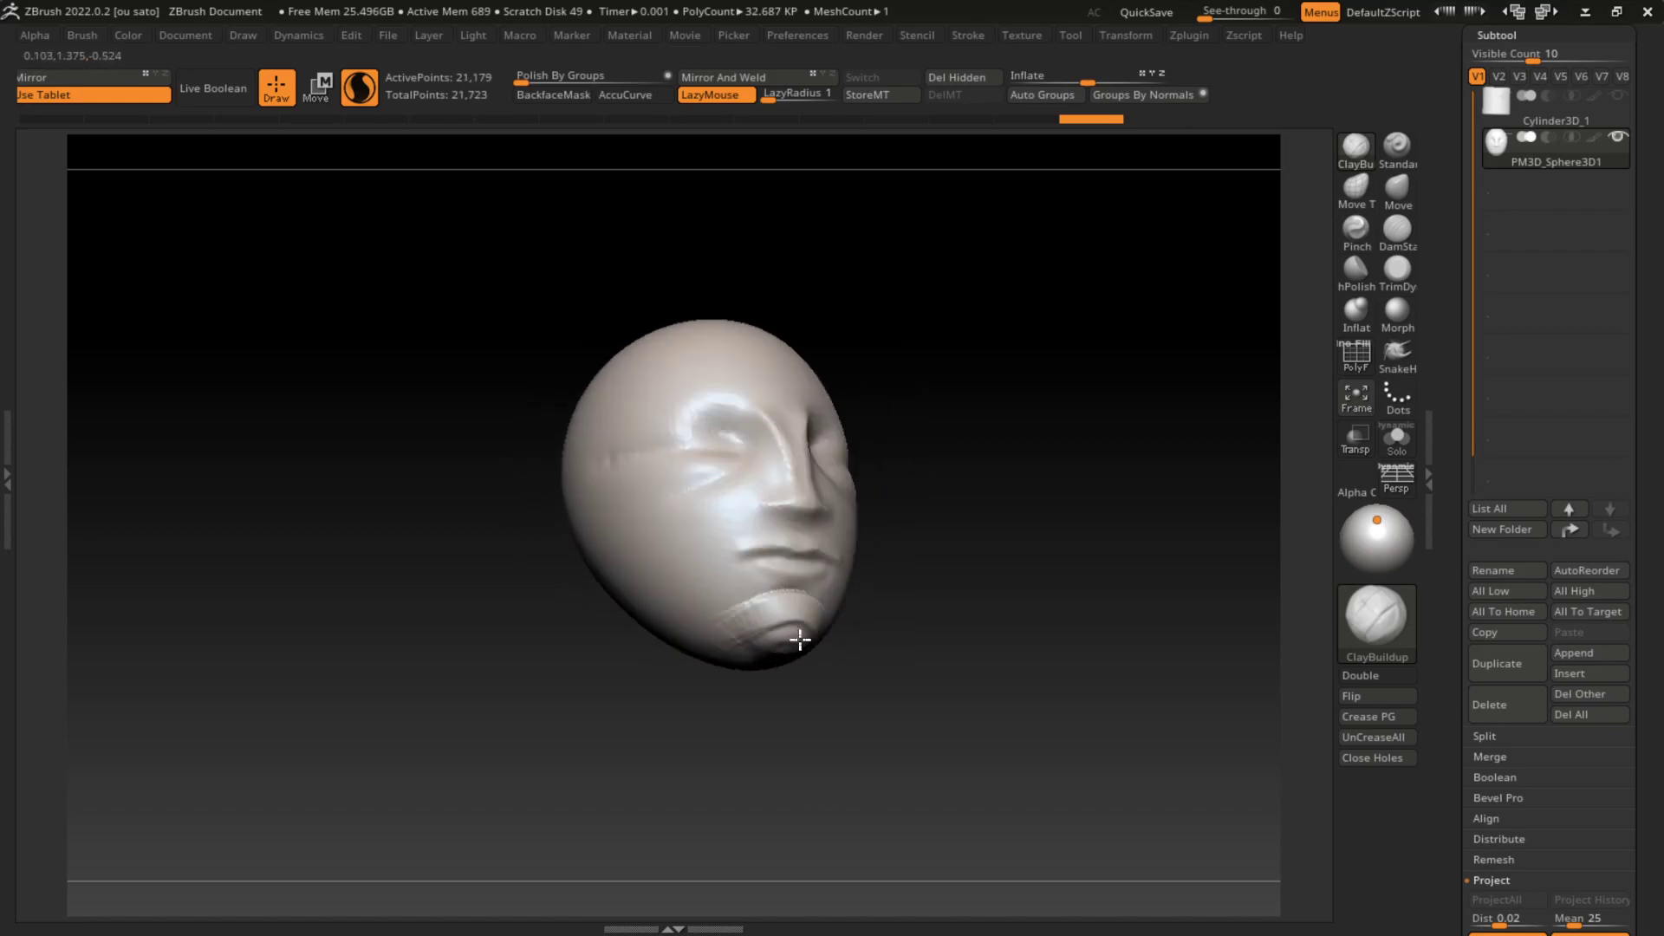
drag(799, 639, 787, 668)
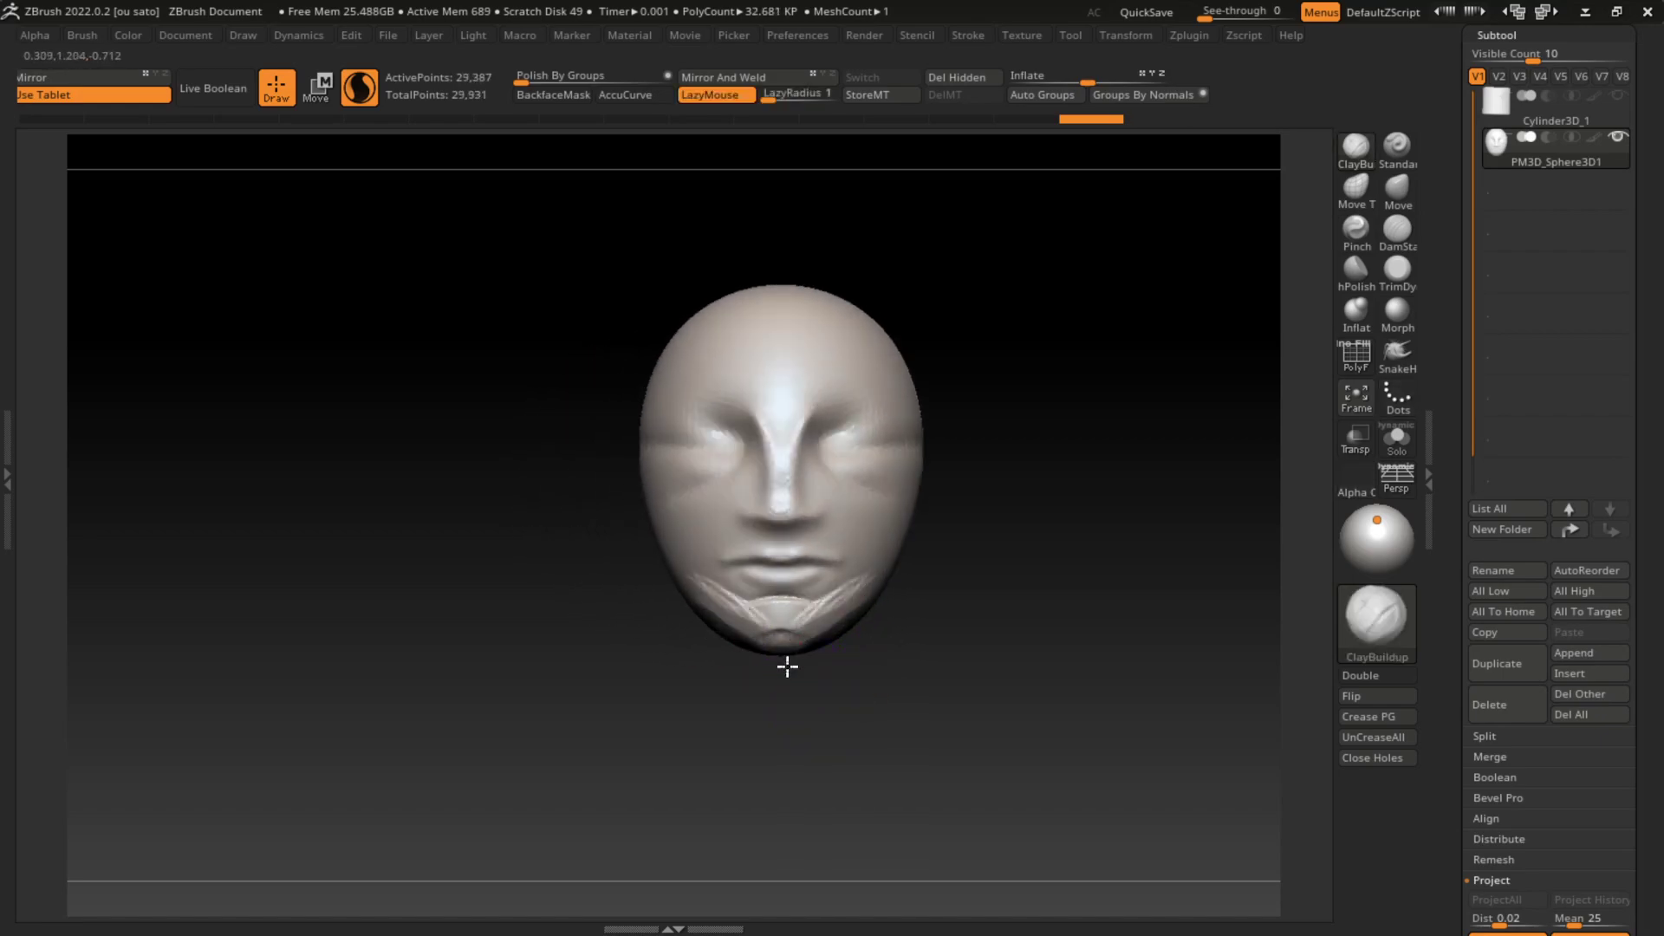
click(1398, 232)
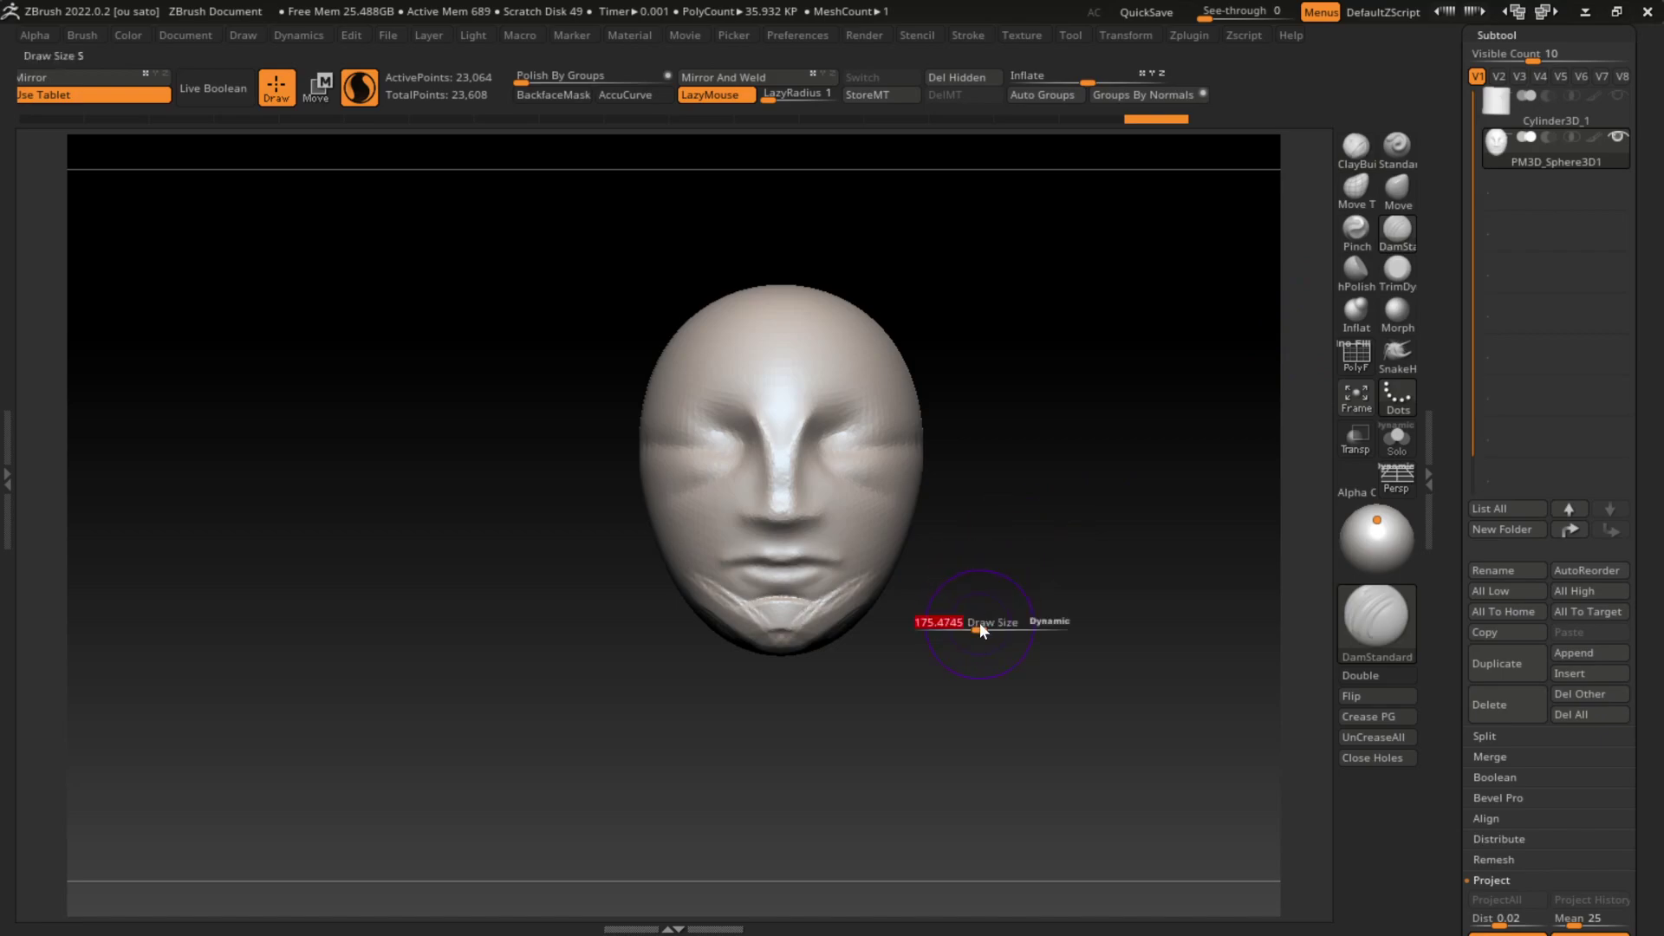
Step: Carve creases from the nose toward the mouth and deepen the right eye hollow
mouse_move(830, 508)
mouse_down()
mouse_move(733, 511)
mouse_move(746, 460)
mouse_up()
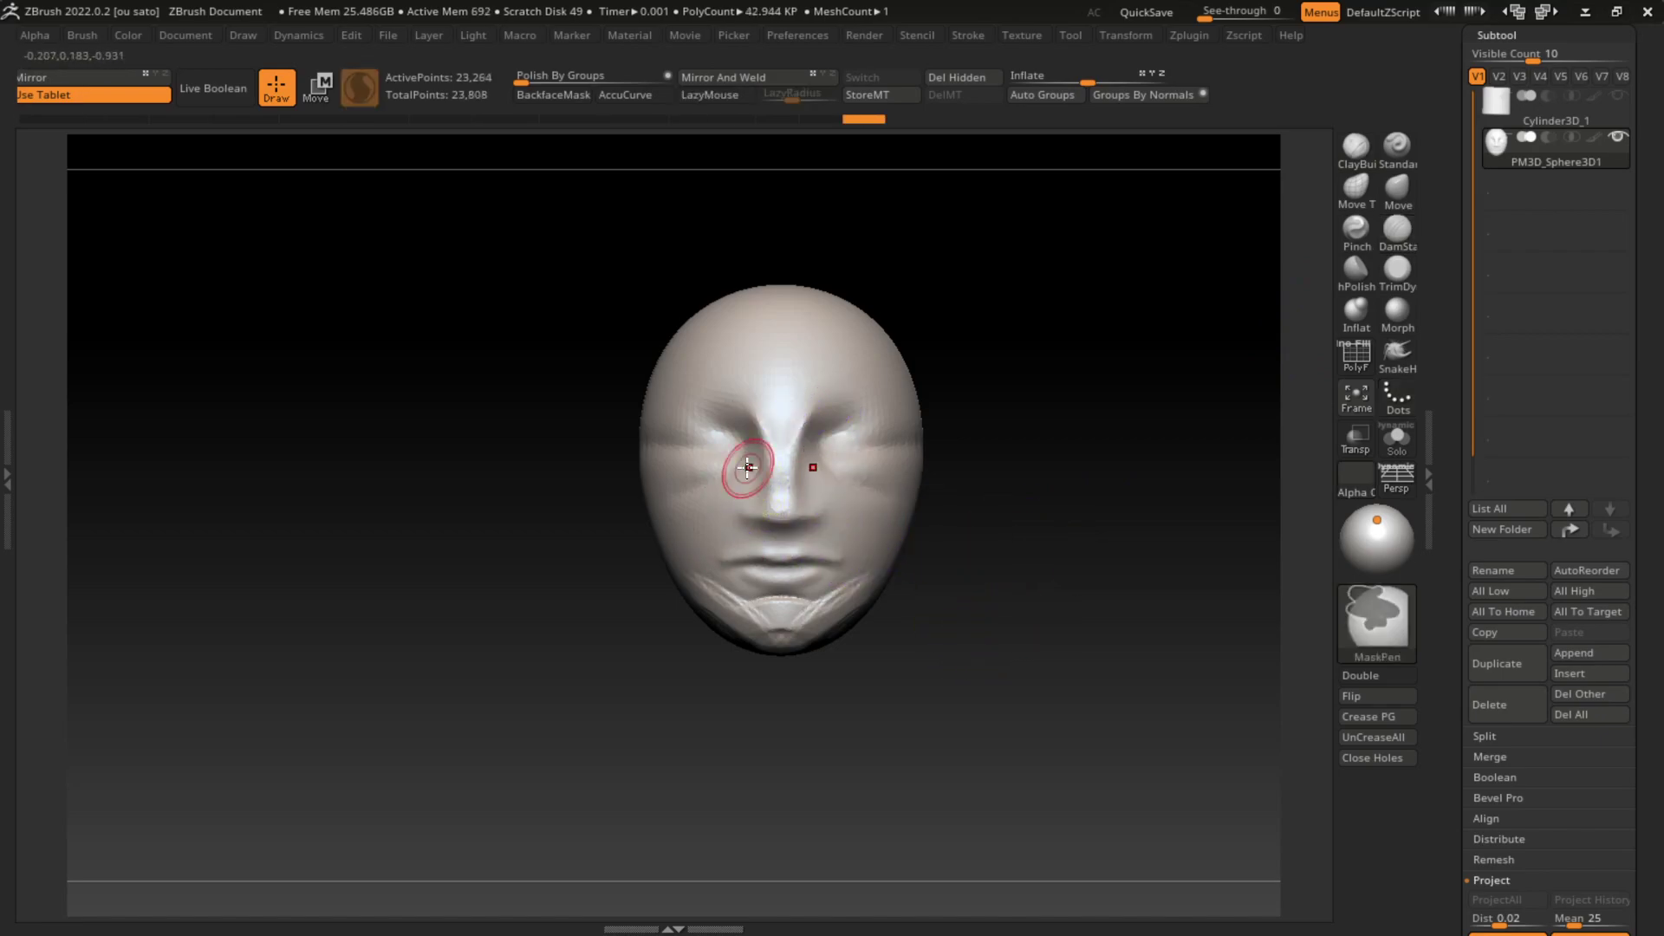
key(ctrl+z)
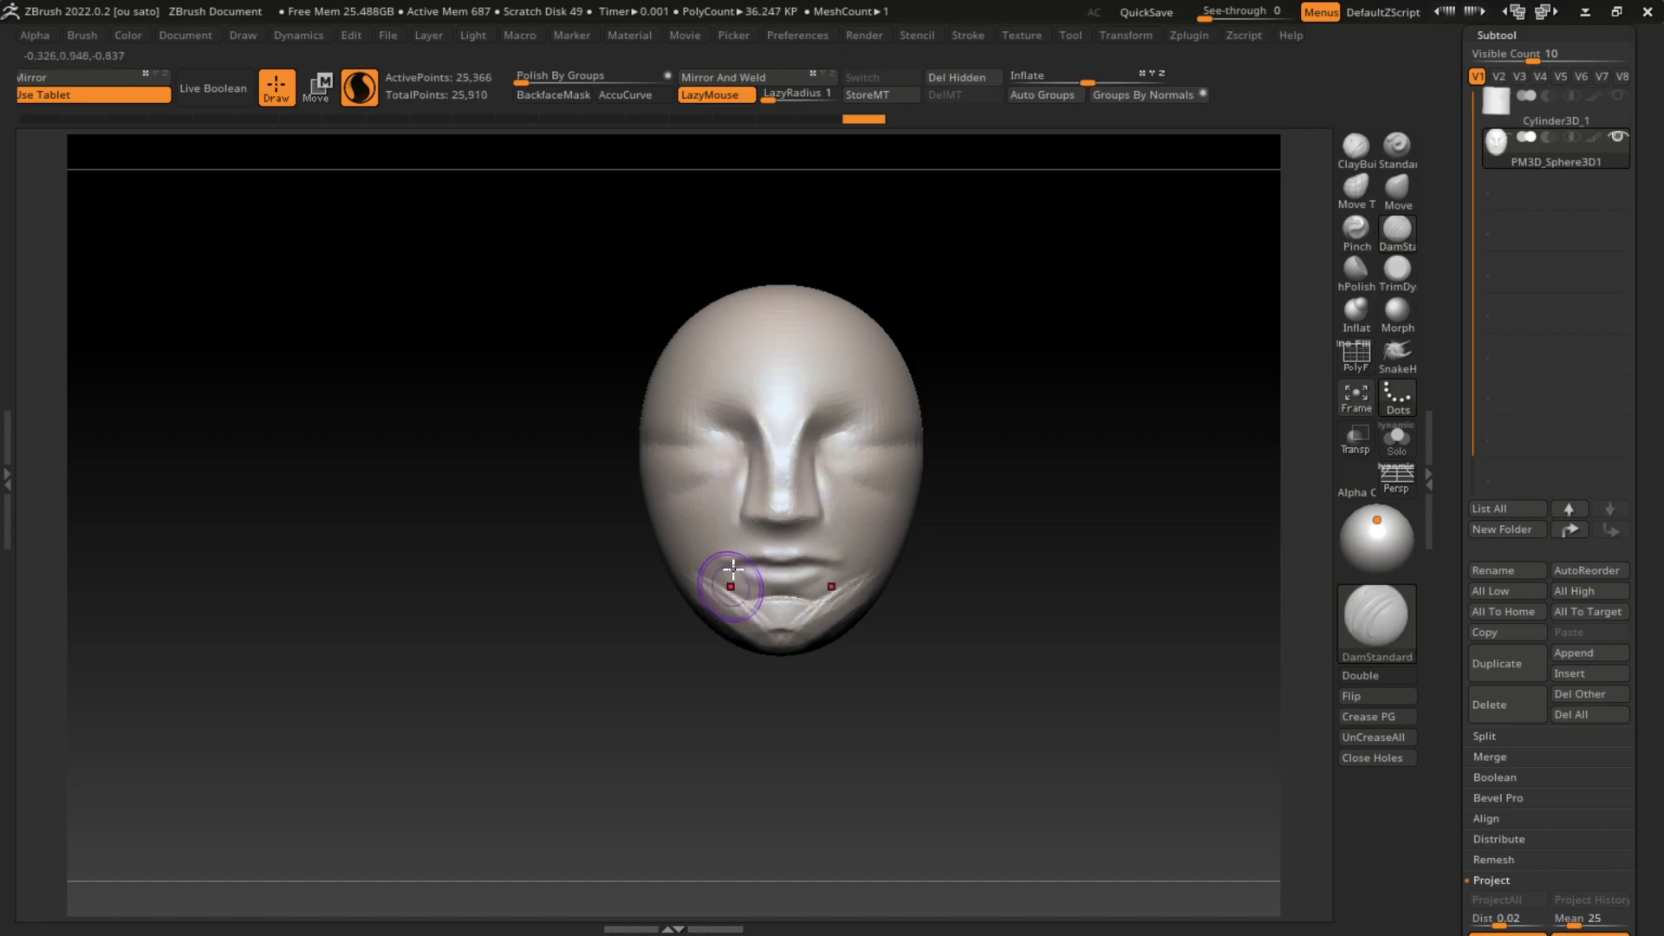
drag(732, 583, 743, 457)
mouse_move(830, 623)
mouse_down()
mouse_move(824, 650)
mouse_move(763, 483)
mouse_up()
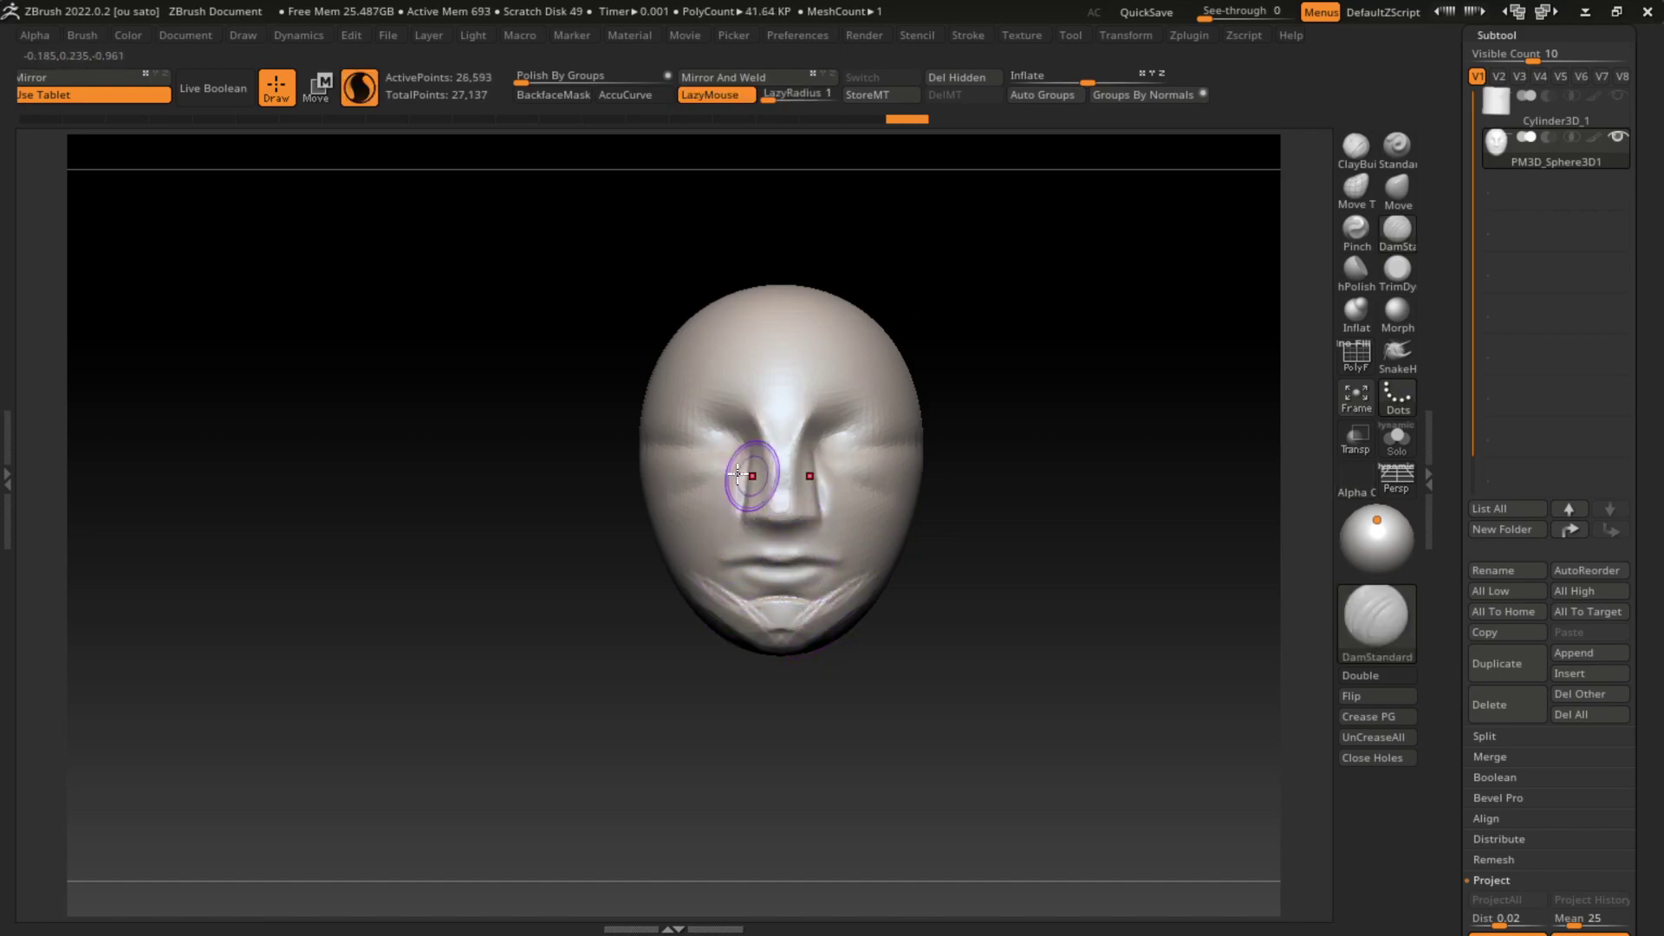
drag(849, 520, 847, 483)
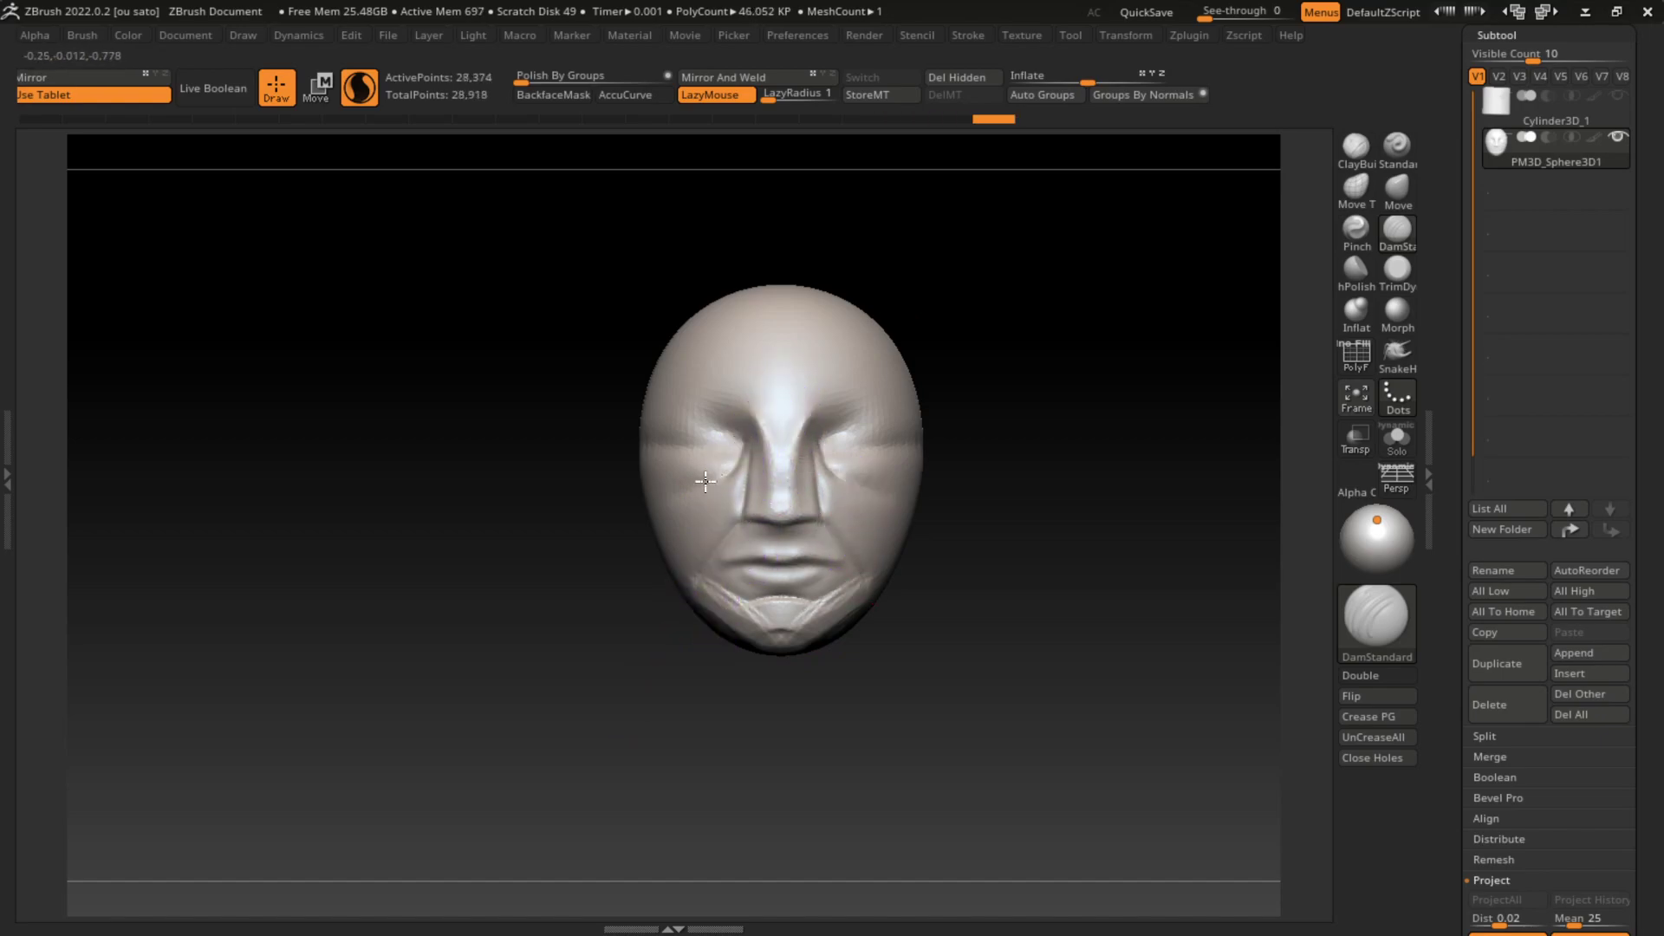
mouse_move(706, 482)
mouse_down()
mouse_move(704, 496)
mouse_move(741, 460)
mouse_up()
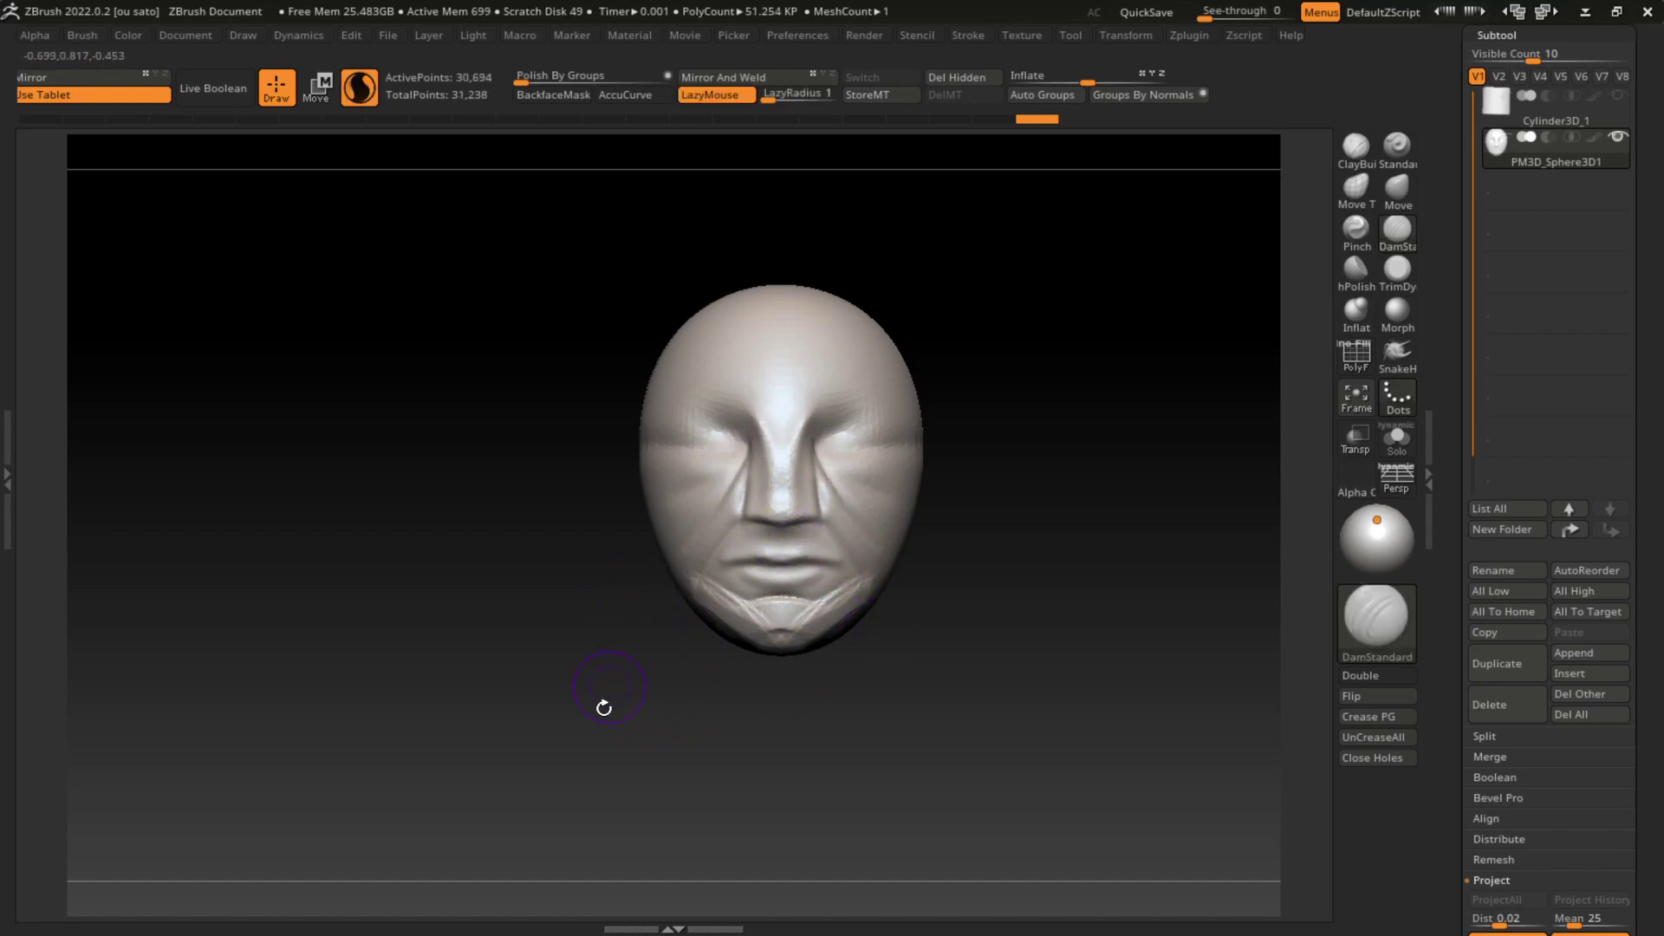
key(ctrl+z)
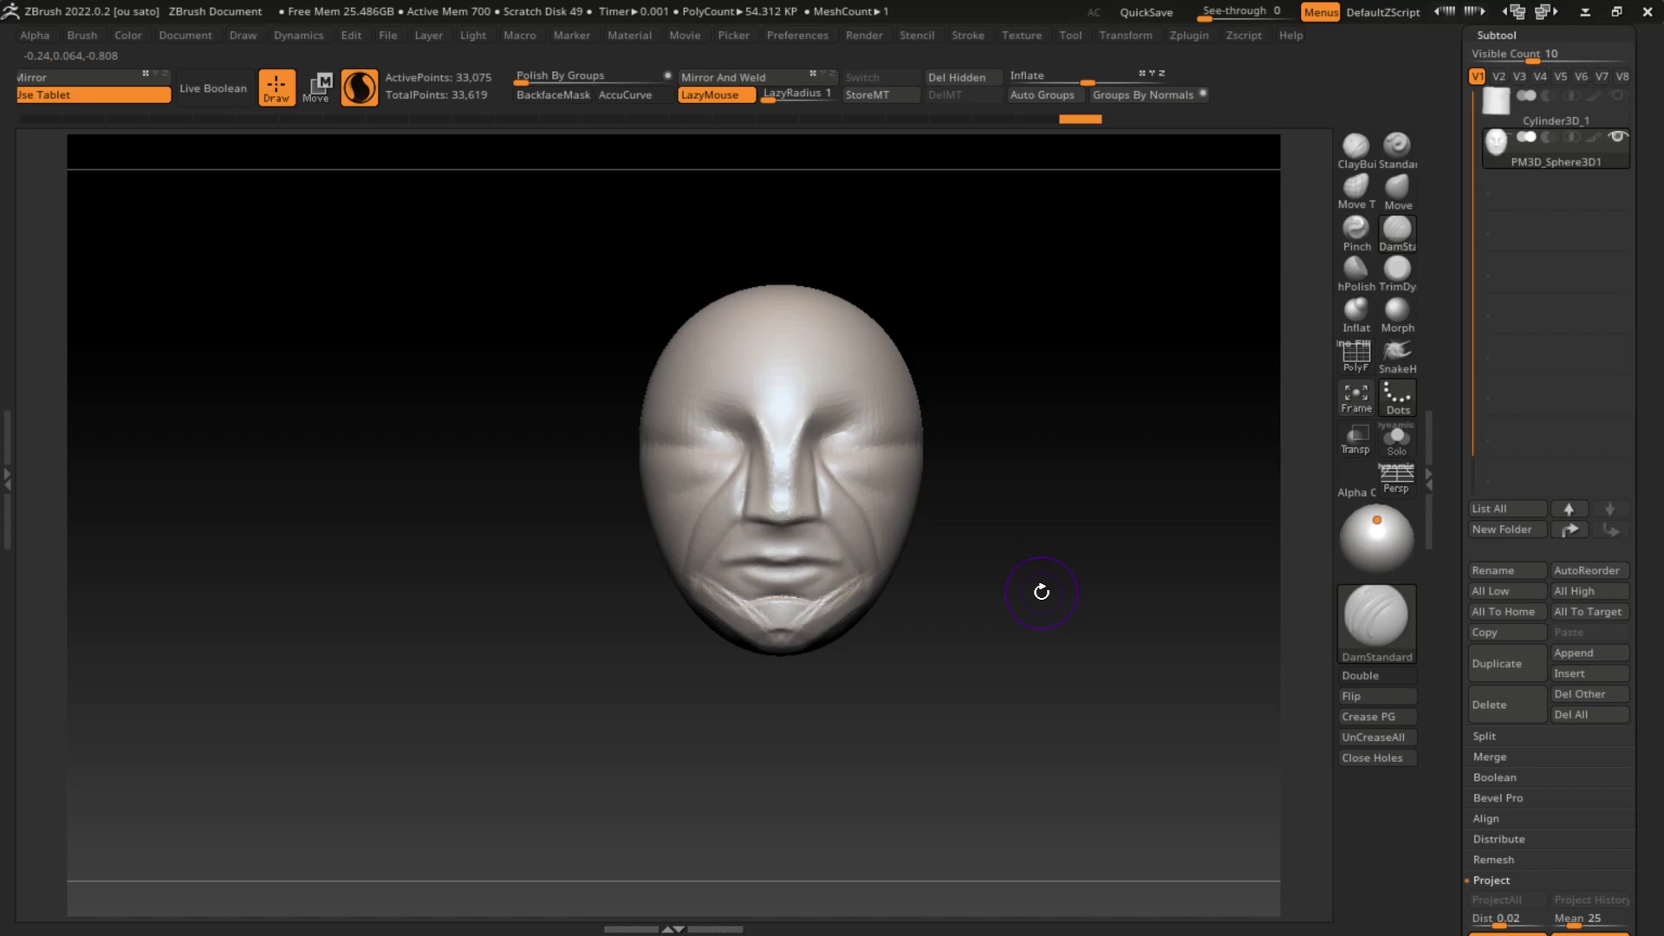
drag(806, 451, 808, 455)
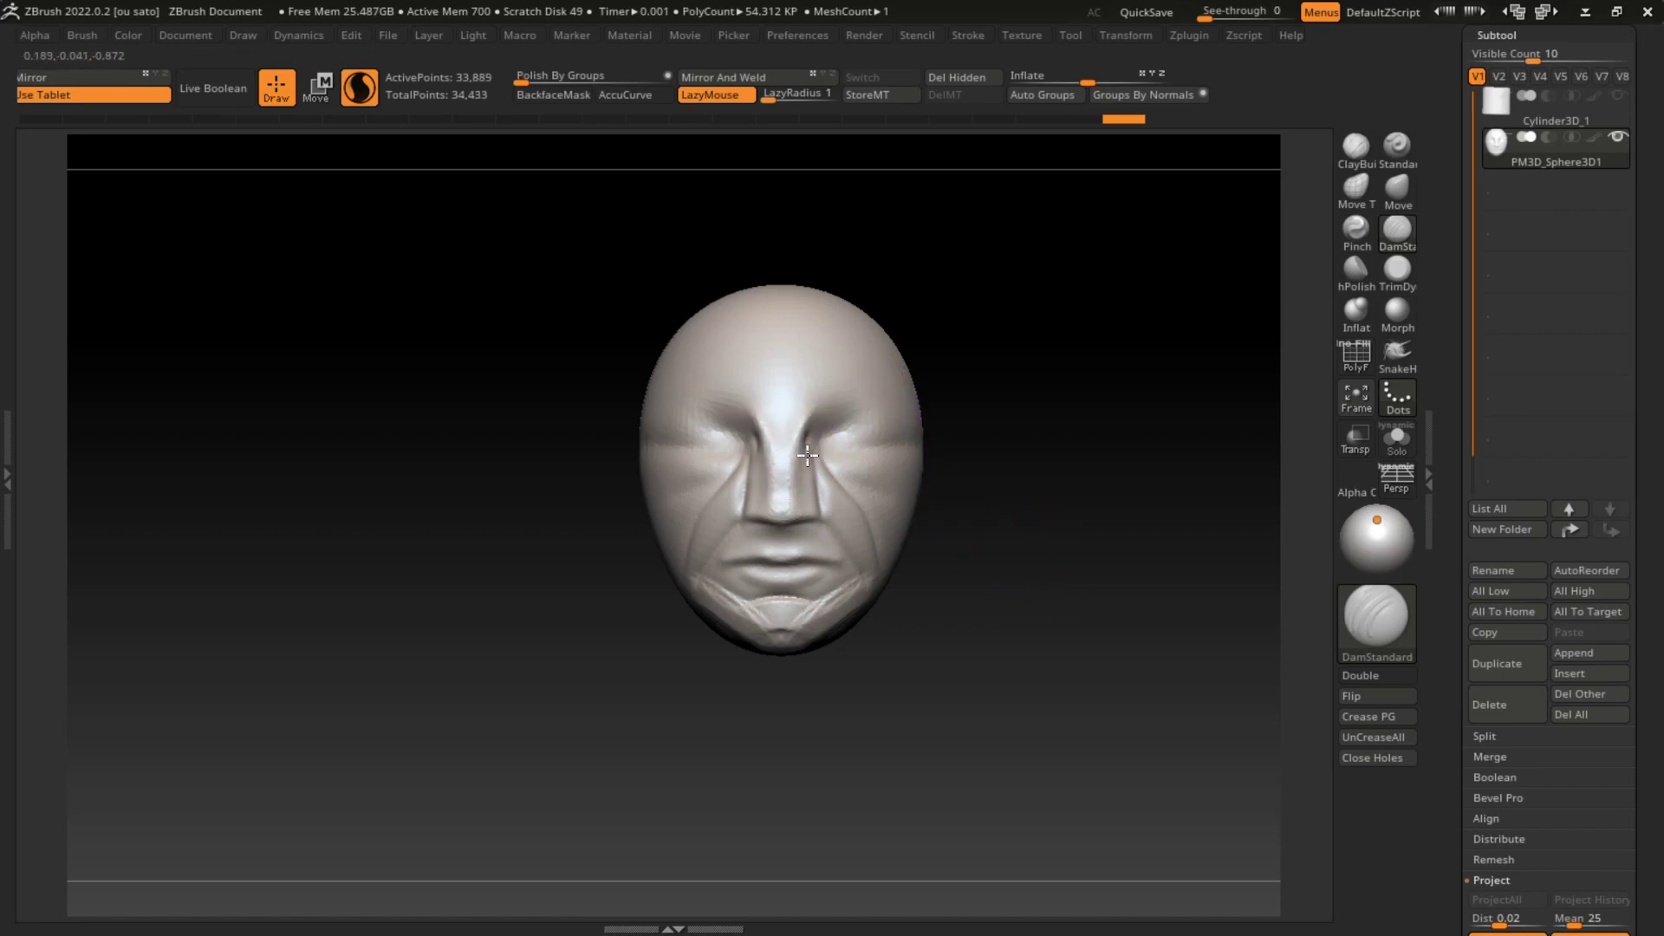
Step: Build up both temples with ClayBuildup, carving briefly into the temple area
click(1354, 156)
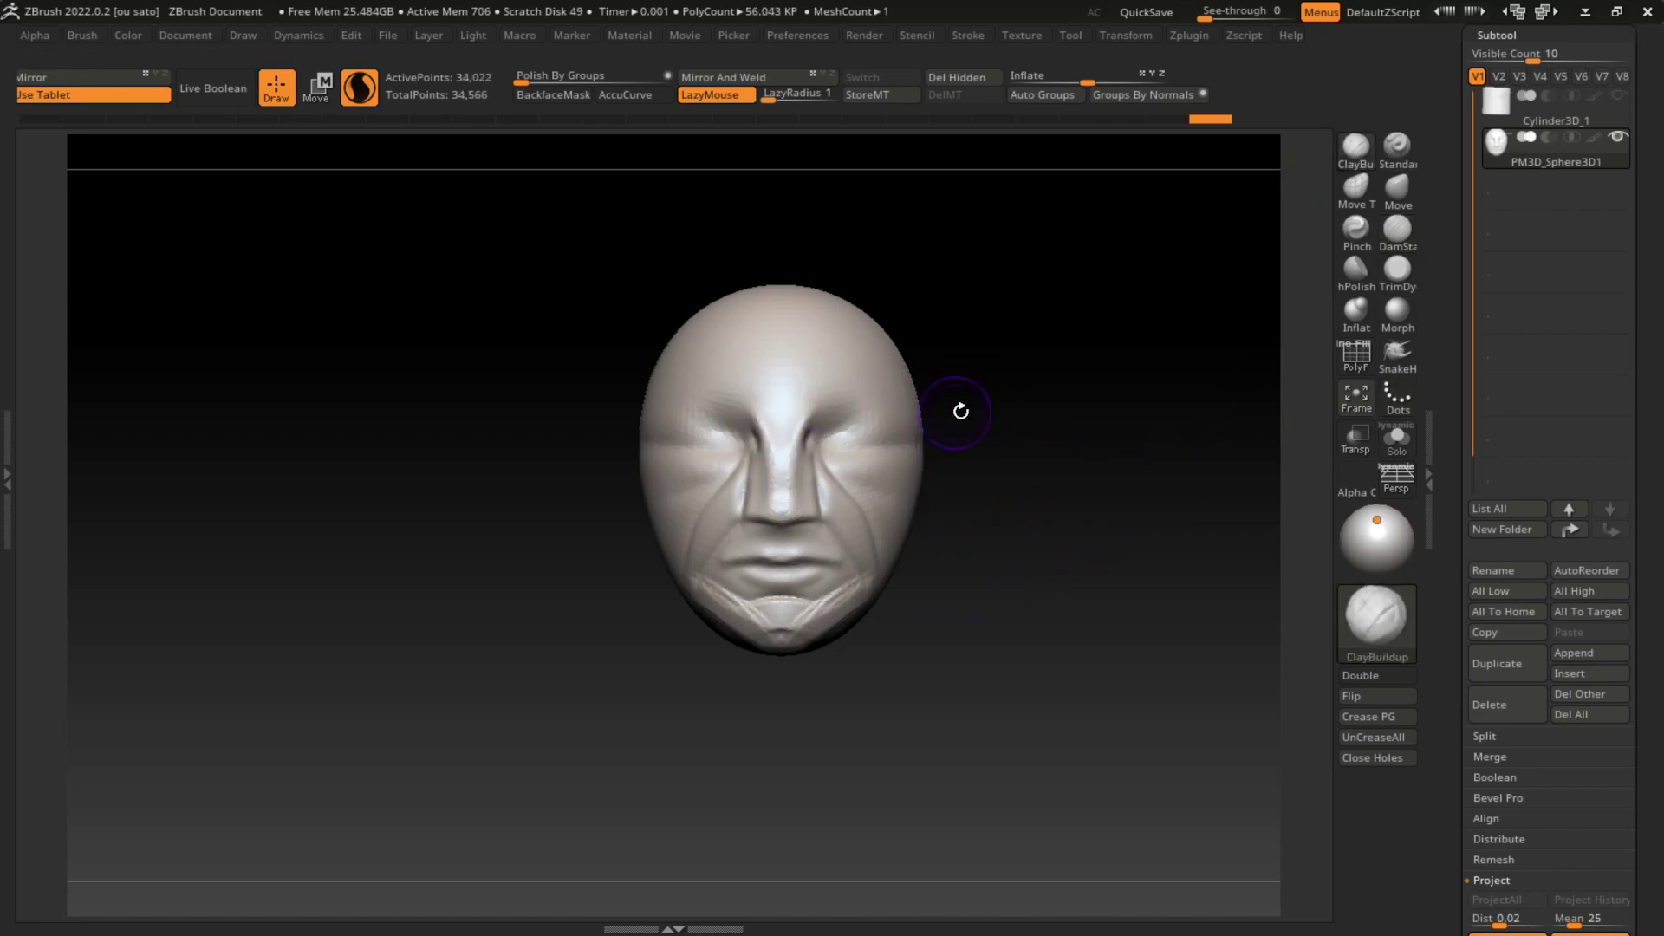
key(s)
mouse_move(890, 406)
mouse_down()
mouse_move(914, 364)
mouse_move(921, 421)
mouse_move(904, 385)
mouse_up()
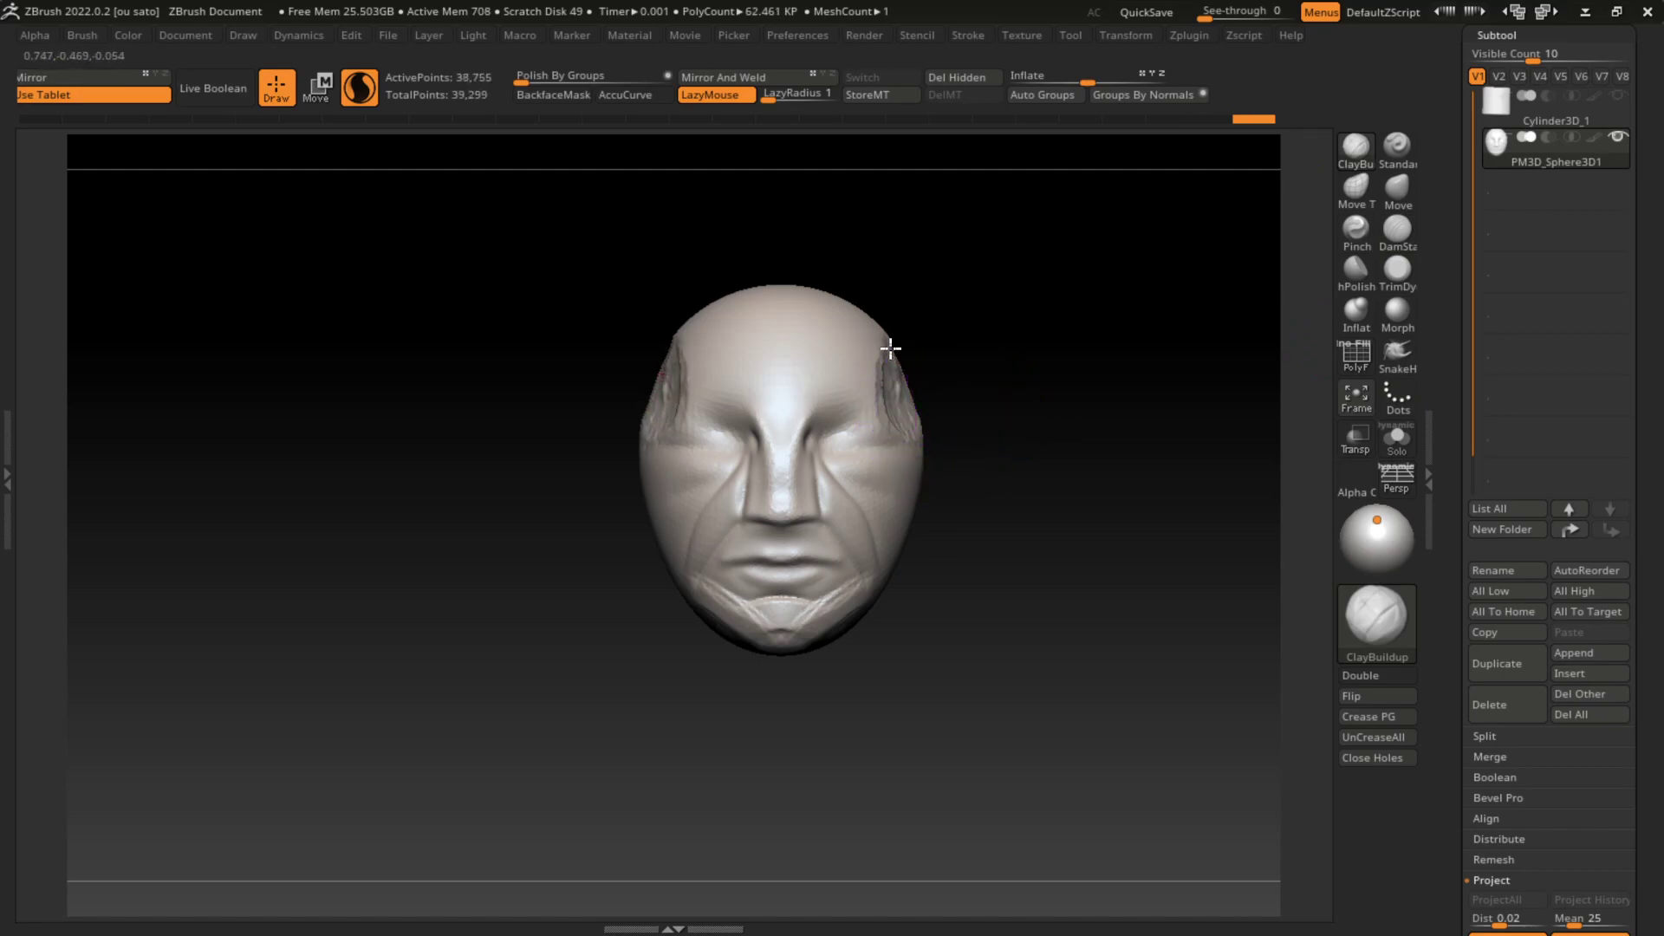
click(1397, 228)
drag(1178, 438, 867, 483)
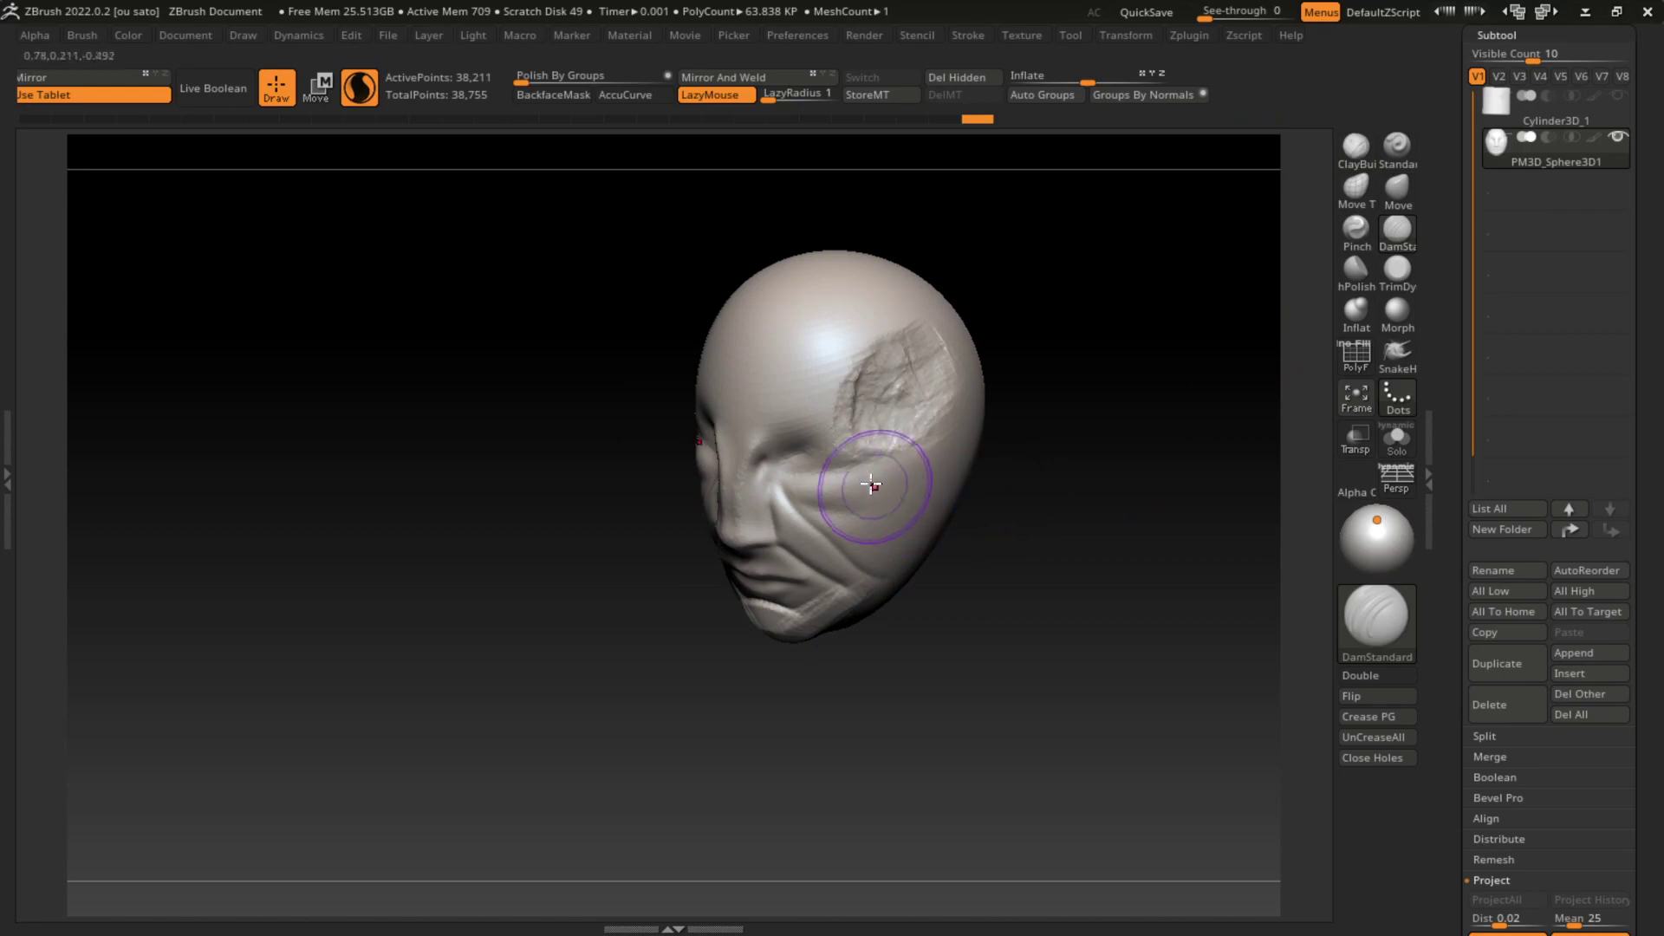
drag(962, 415, 901, 451)
drag(1138, 420, 1230, 329)
click(1339, 157)
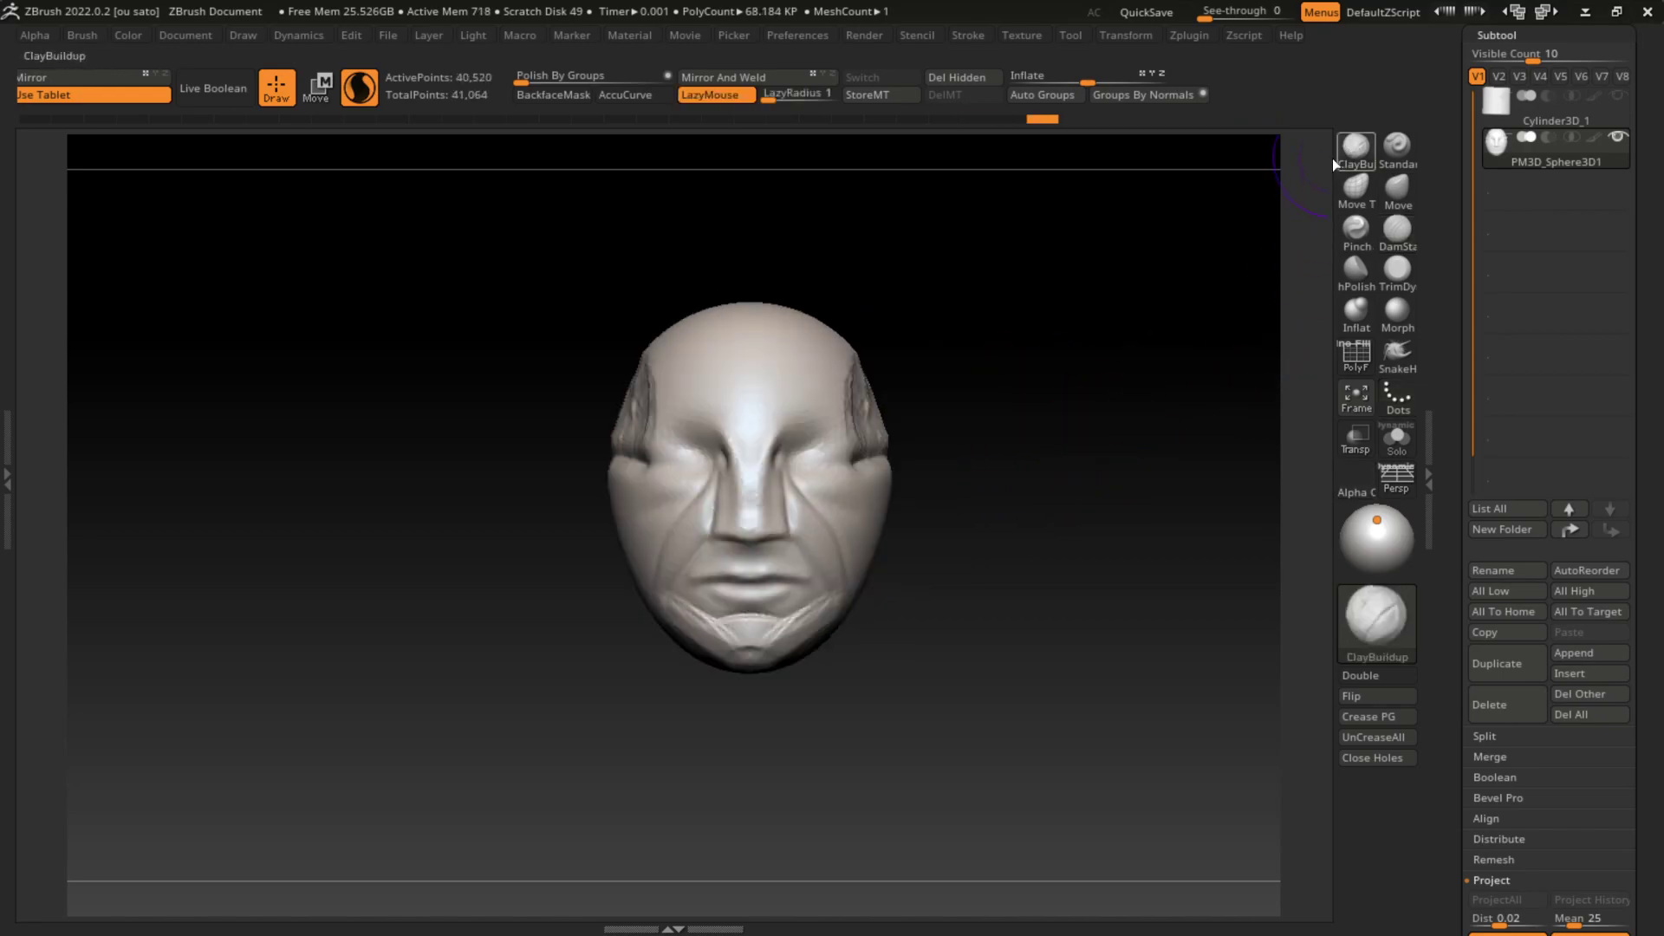
mouse_move(855, 433)
mouse_down()
mouse_move(923, 481)
mouse_move(883, 508)
mouse_up()
Step: Build up the jaw, cheek and temple edges, then carve detail into the nose
key(s)
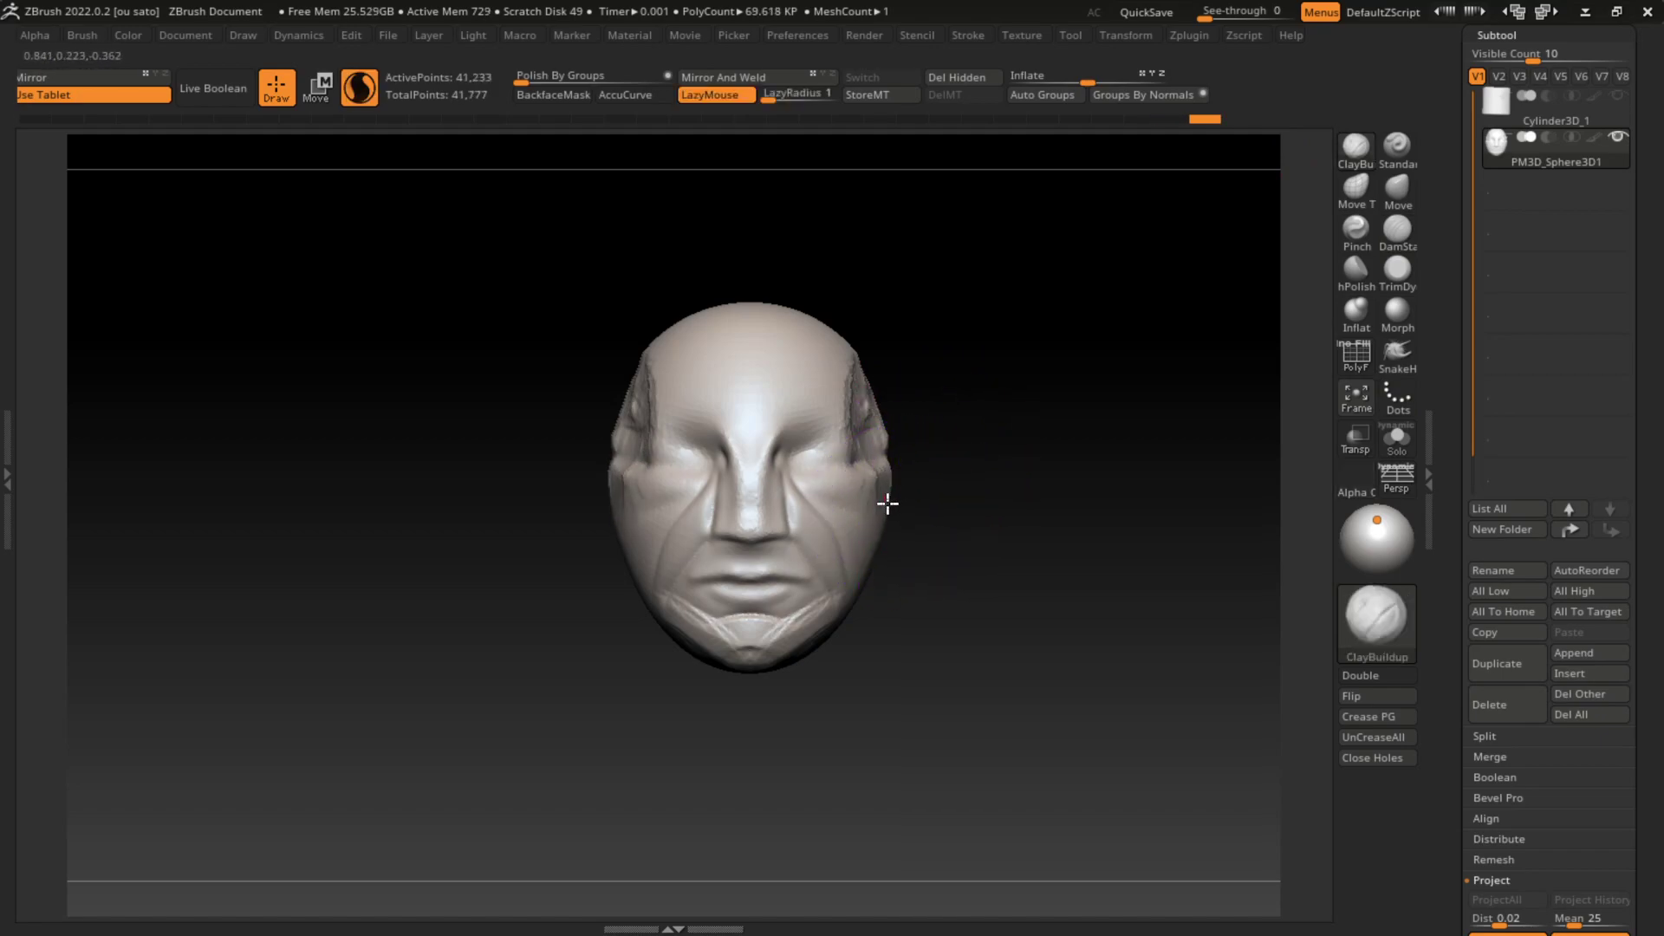
mouse_move(977, 649)
mouse_down()
mouse_move(936, 662)
mouse_move(973, 676)
mouse_up()
mouse_move(954, 606)
mouse_down()
mouse_move(880, 671)
mouse_move(864, 656)
mouse_up()
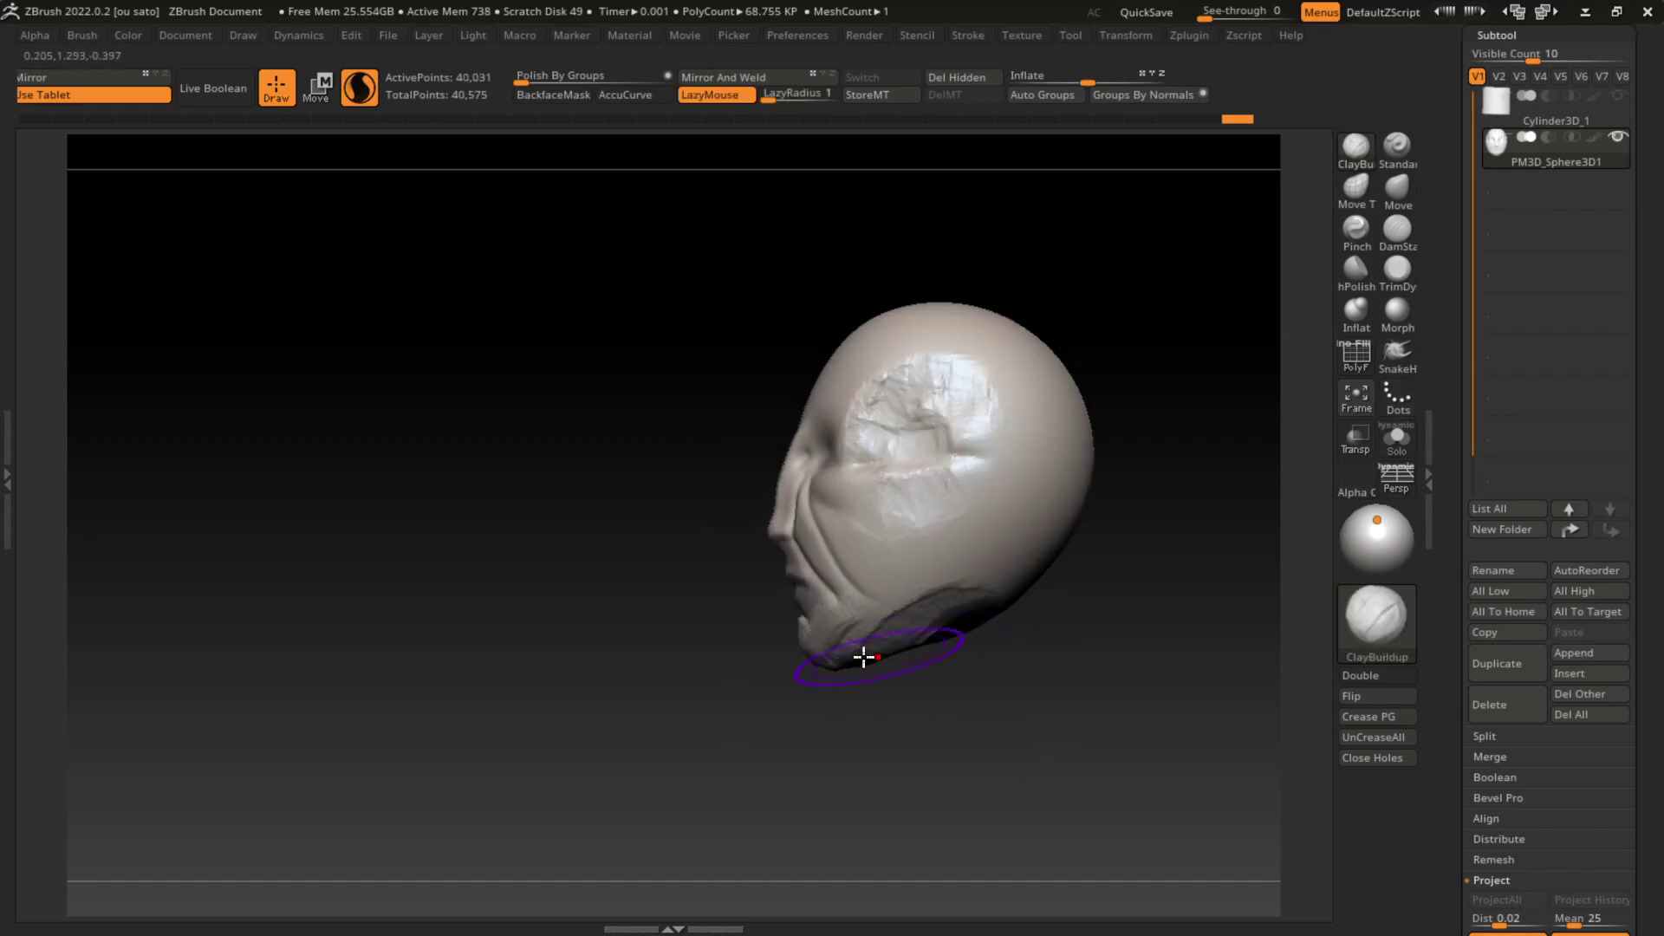
mouse_move(948, 589)
mouse_down()
mouse_move(972, 592)
mouse_move(975, 490)
mouse_up()
mouse_move(1096, 503)
mouse_down()
mouse_move(1225, 564)
mouse_move(1100, 652)
mouse_move(1055, 600)
mouse_up()
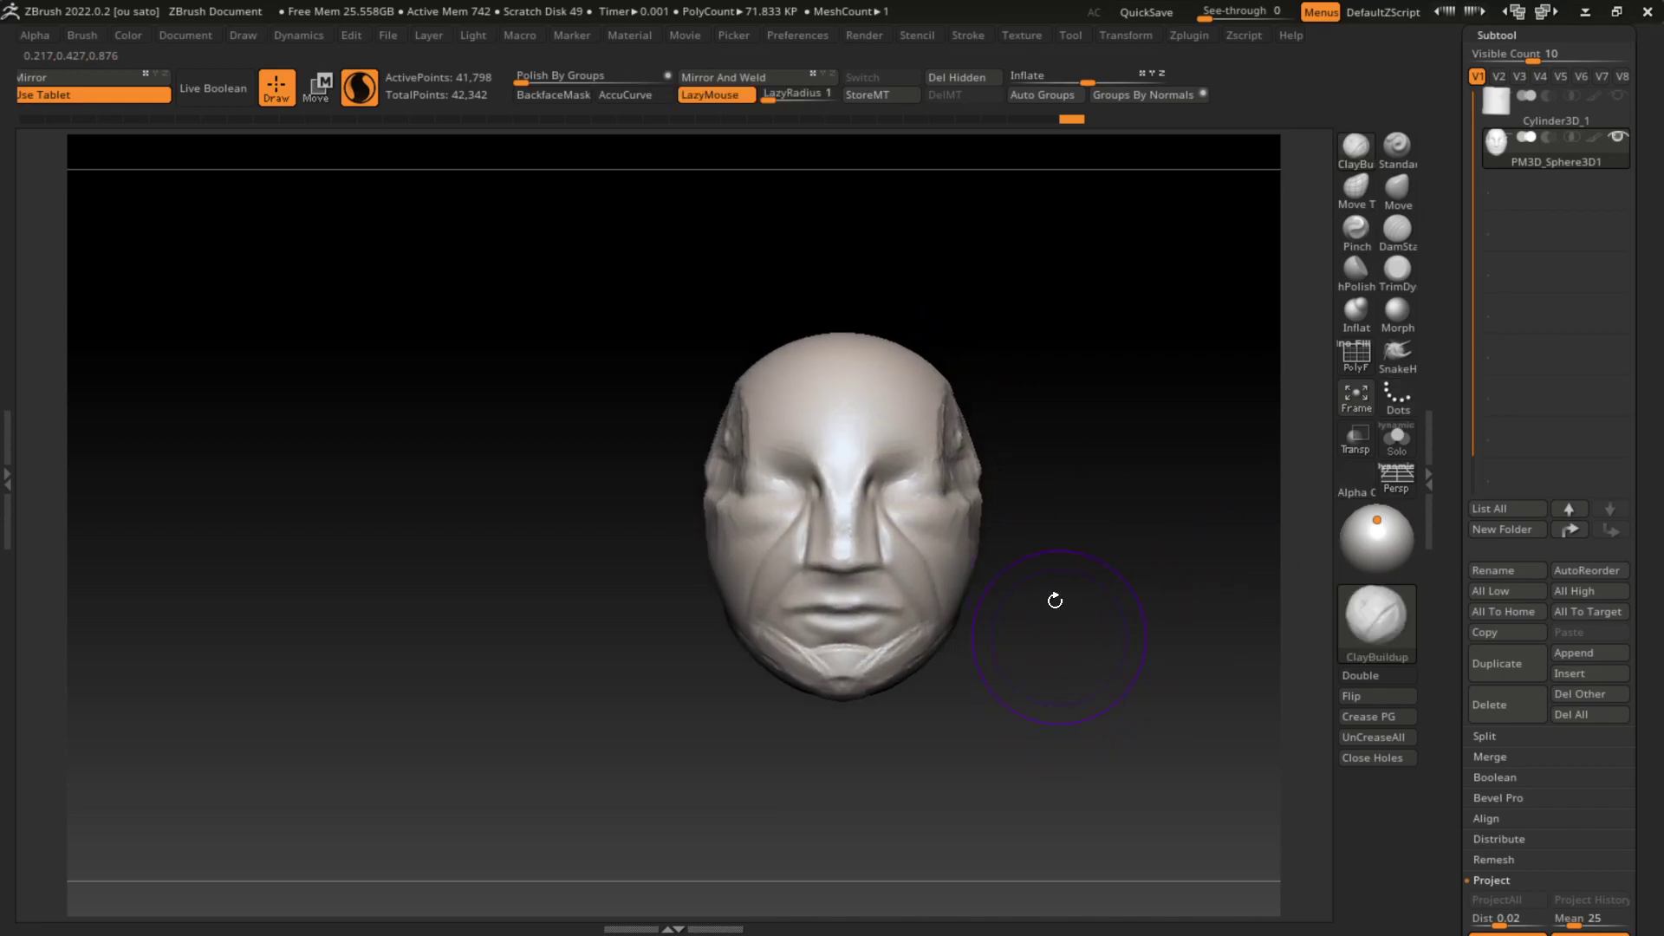
drag(695, 464, 725, 442)
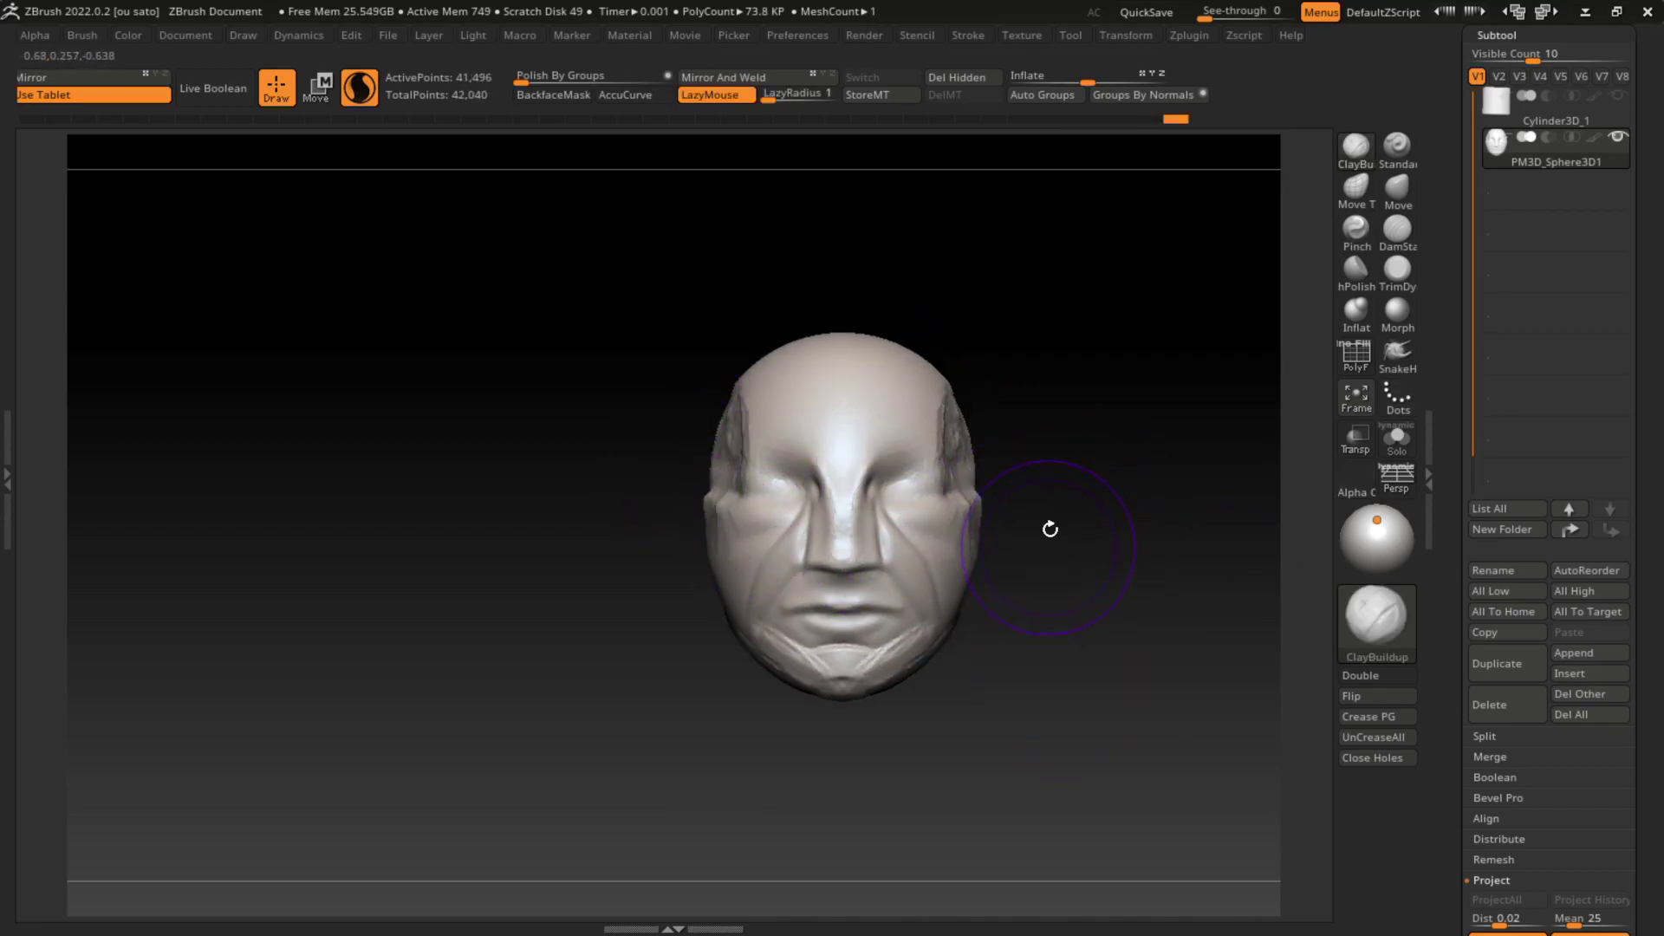
mouse_move(977, 531)
mouse_down()
mouse_move(980, 491)
mouse_move(1012, 529)
mouse_up()
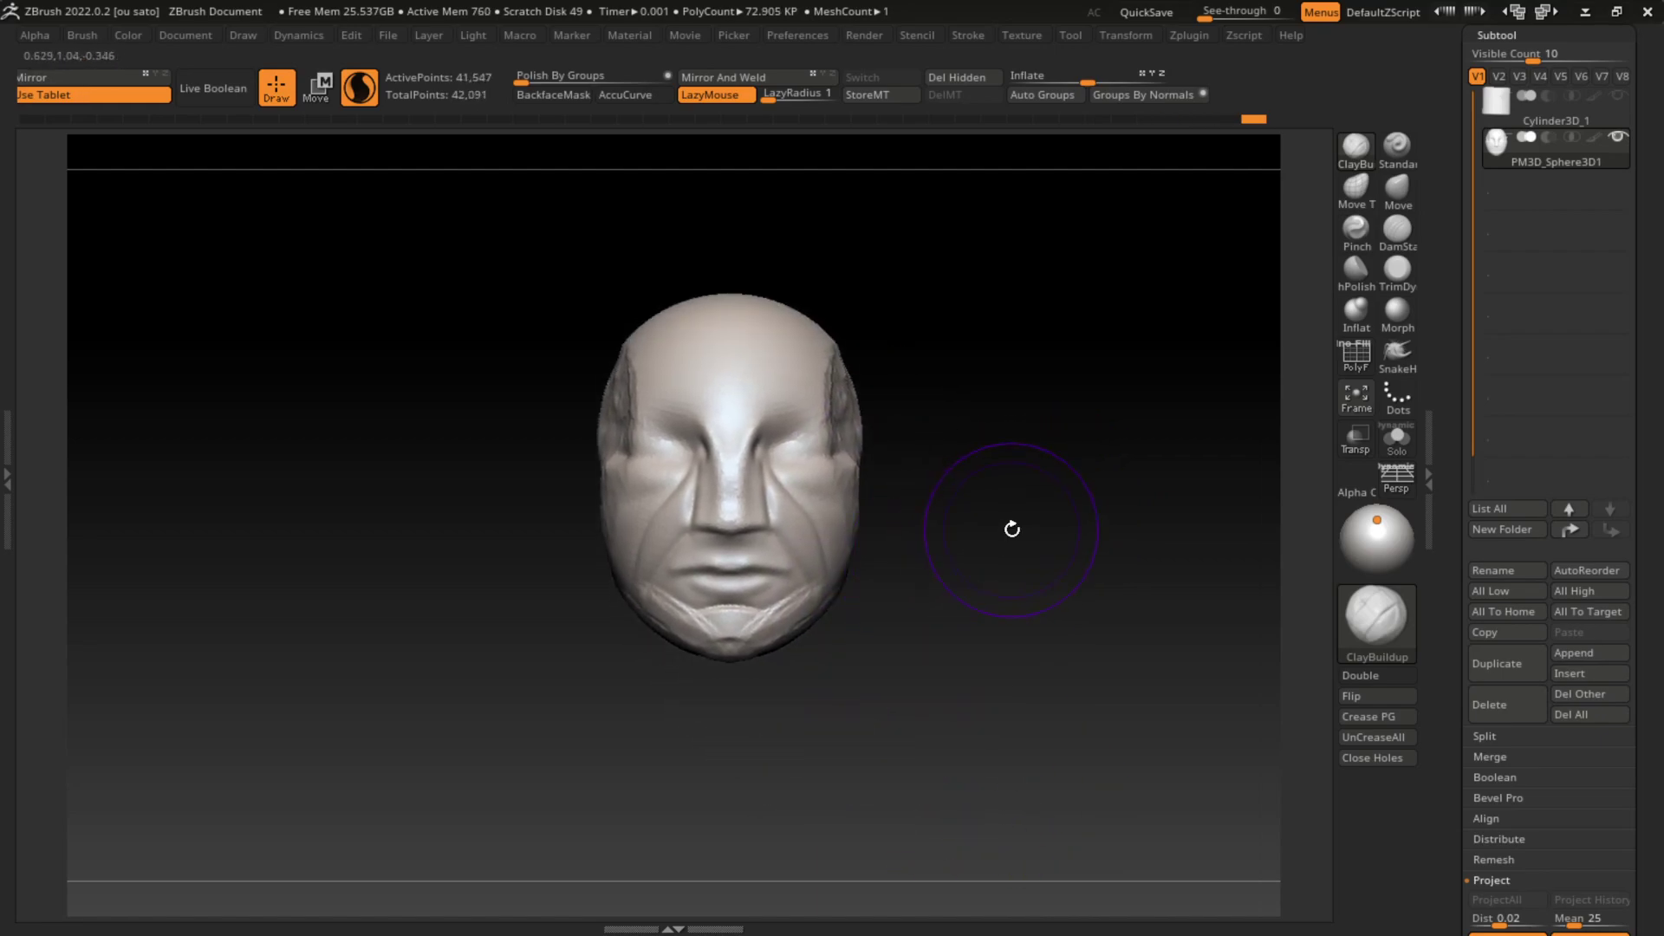
click(1397, 228)
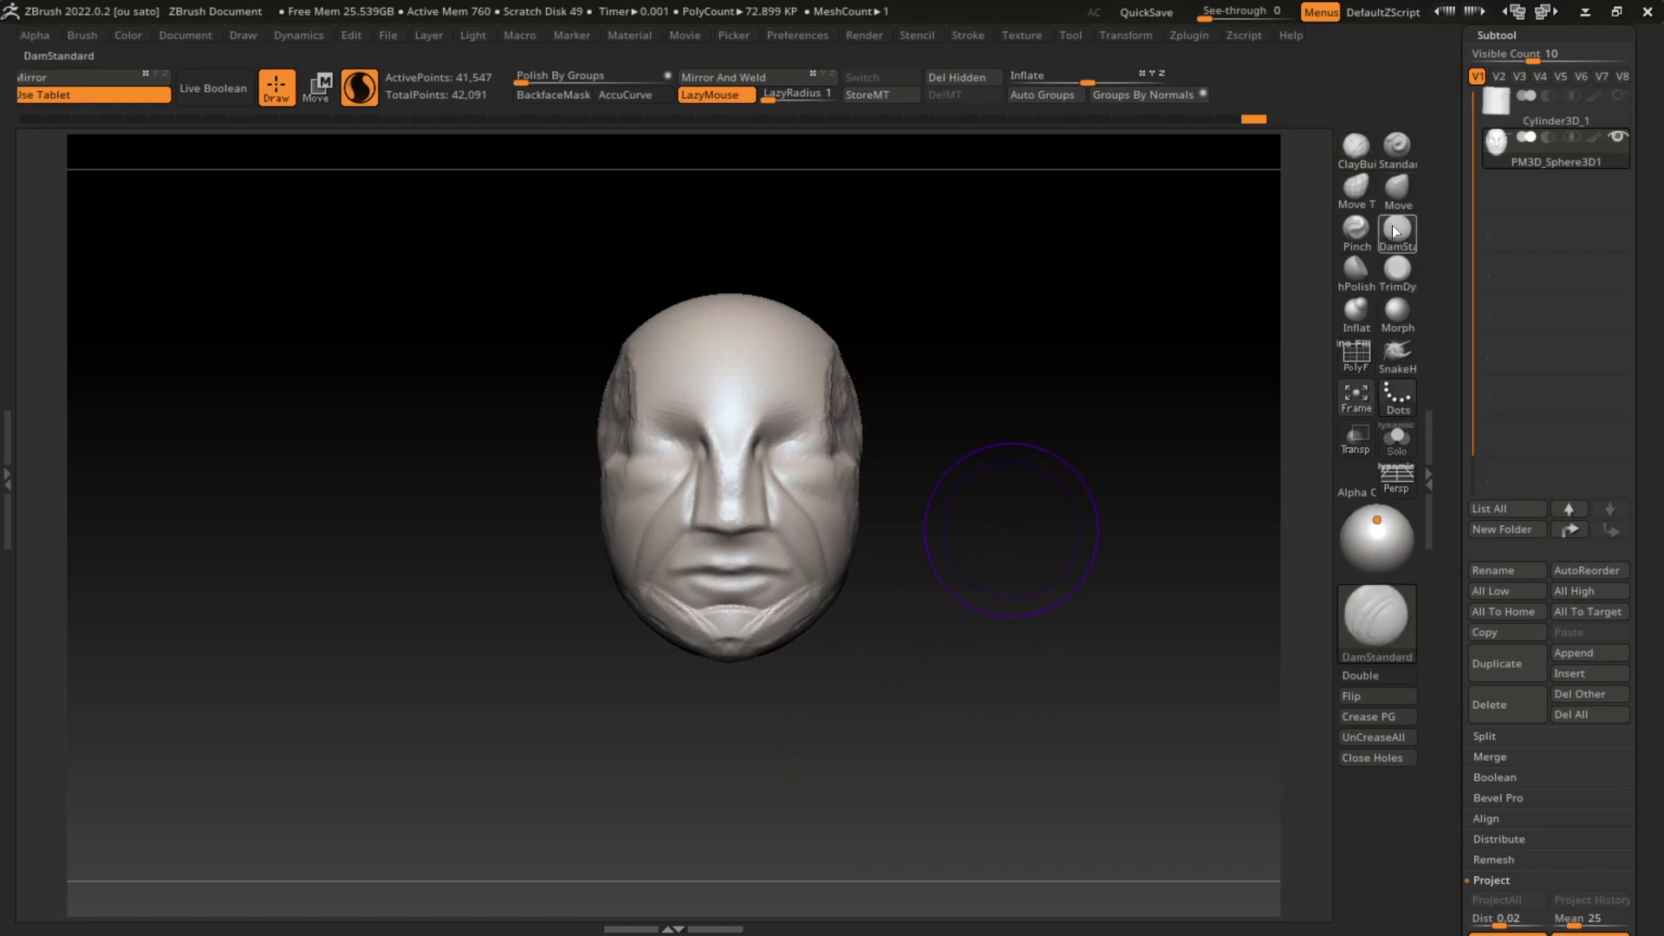
mouse_move(750, 450)
mouse_down()
mouse_move(709, 450)
mouse_move(1108, 552)
mouse_up()
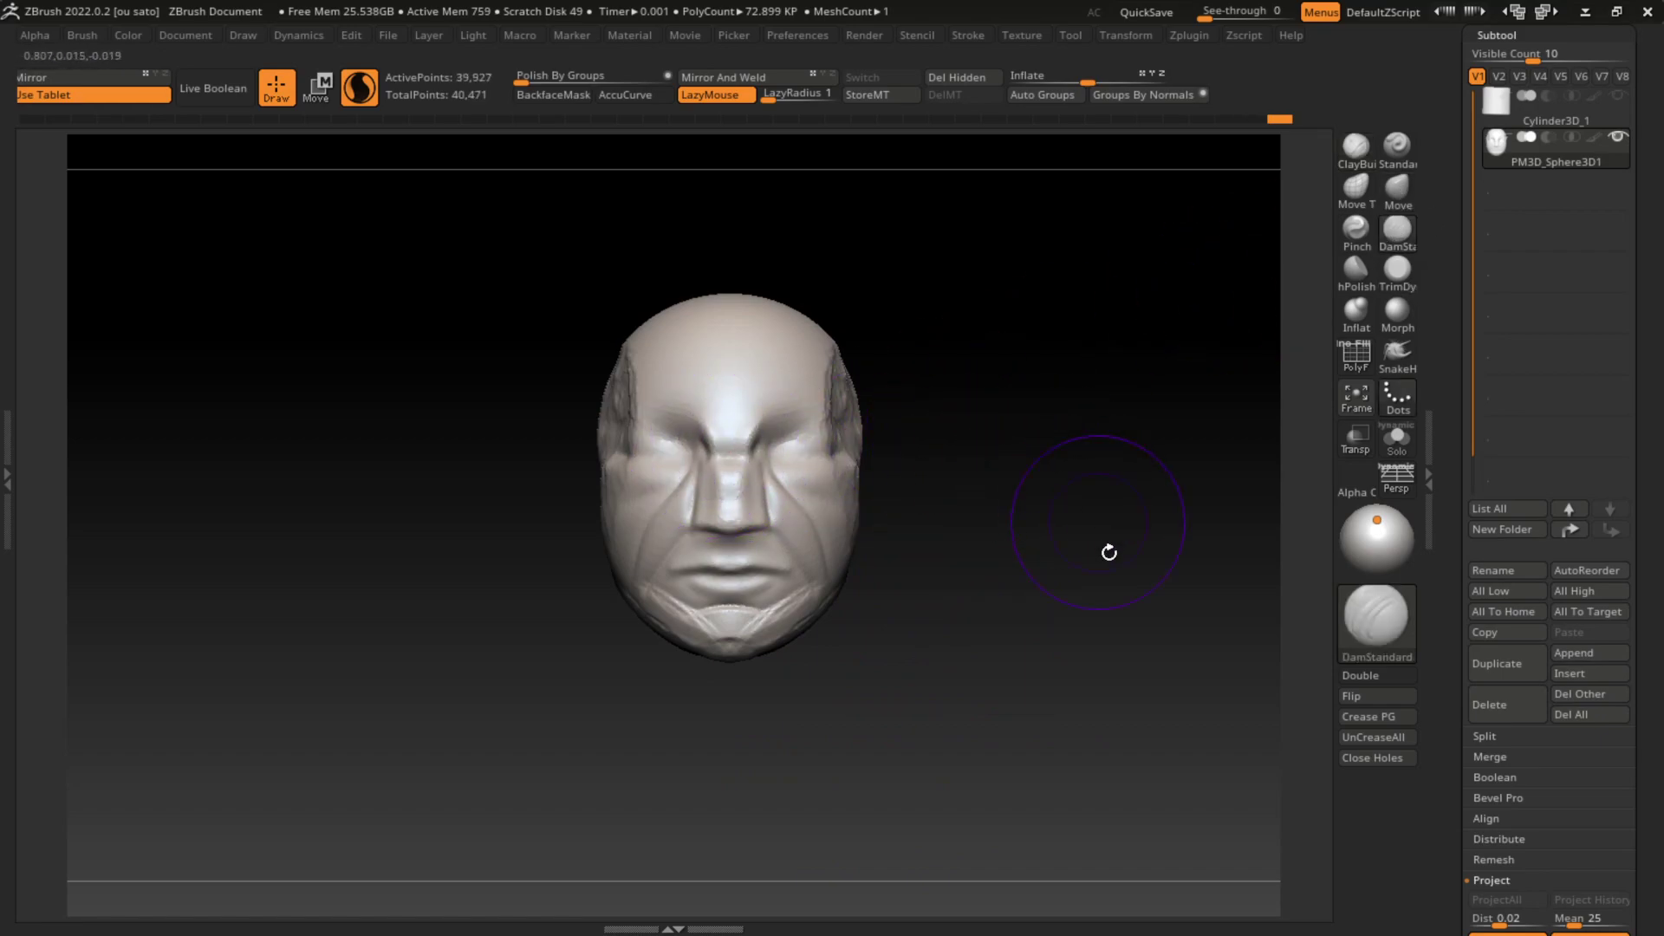
Step: Add clay under the chin and a crease along the cheek with a smaller ClayBuildup brush
key(s)
drag(1062, 656, 1015, 662)
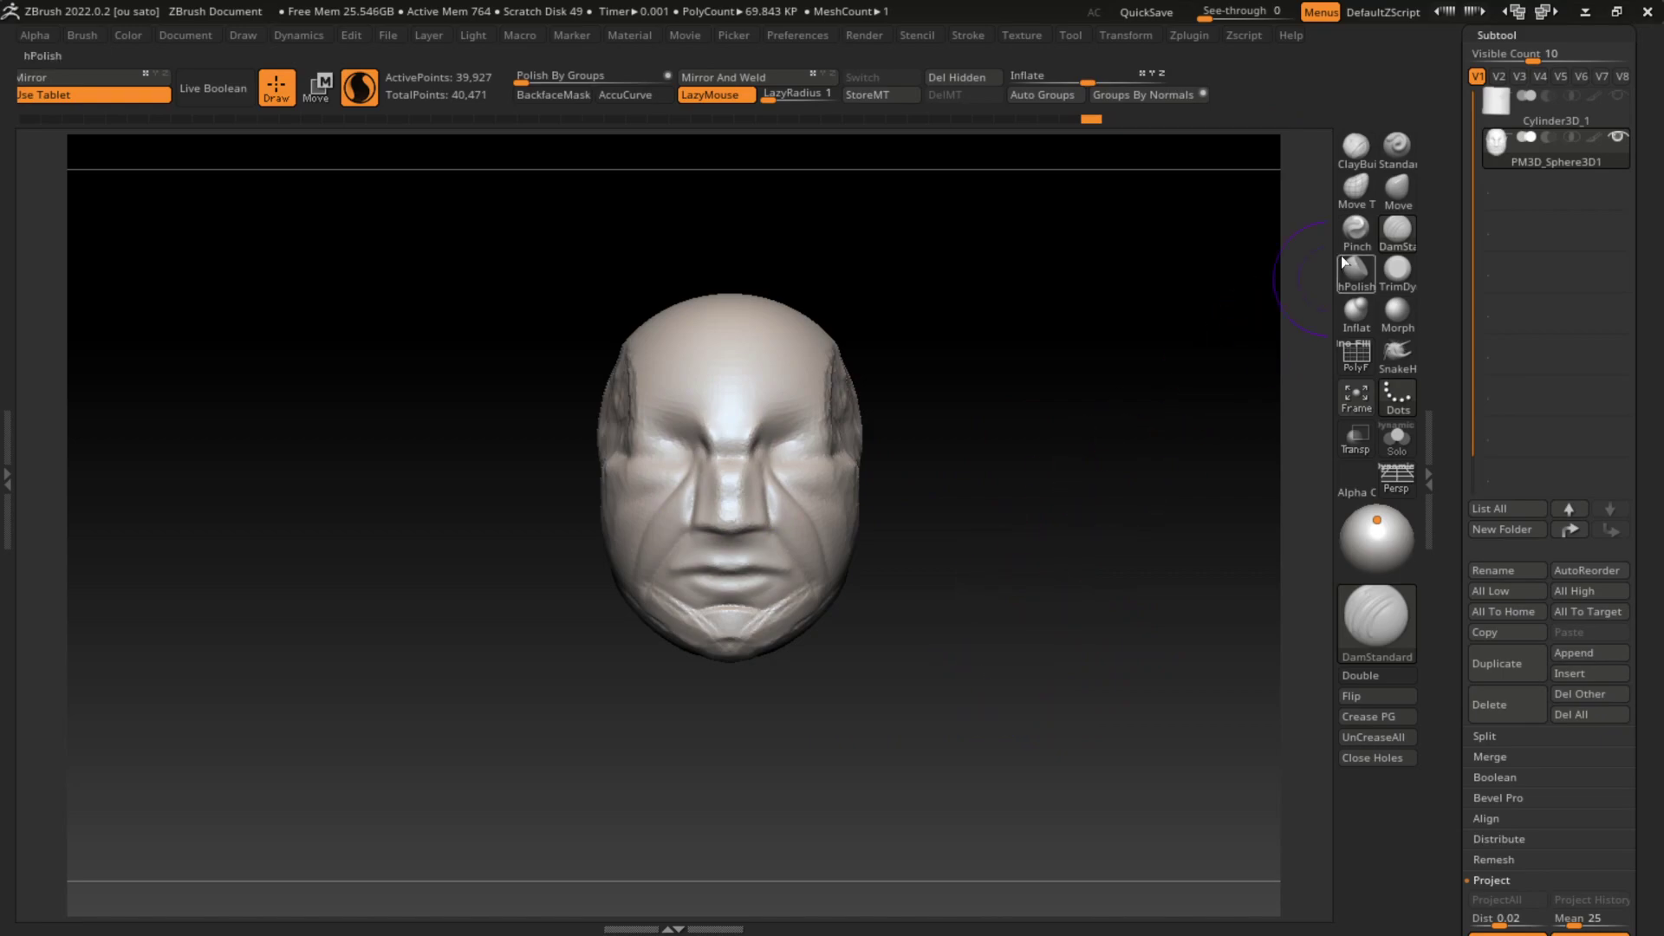
click(1357, 145)
mouse_move(781, 635)
mouse_down()
mouse_move(702, 661)
mouse_move(727, 654)
mouse_up()
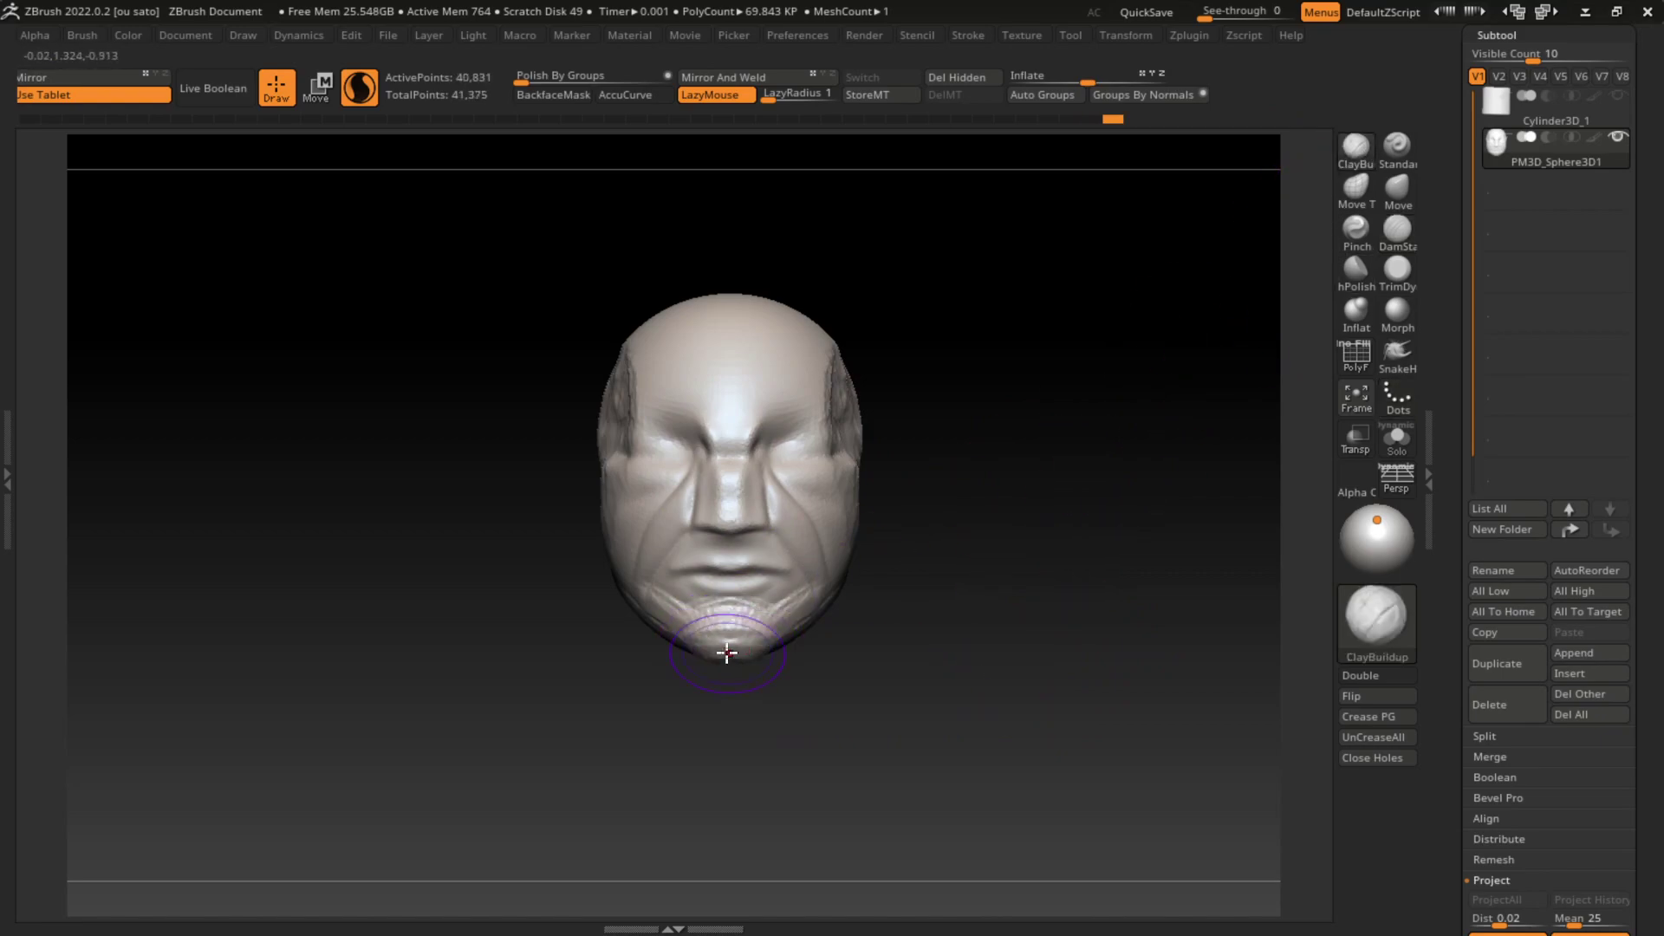
drag(939, 630, 1003, 669)
key(s)
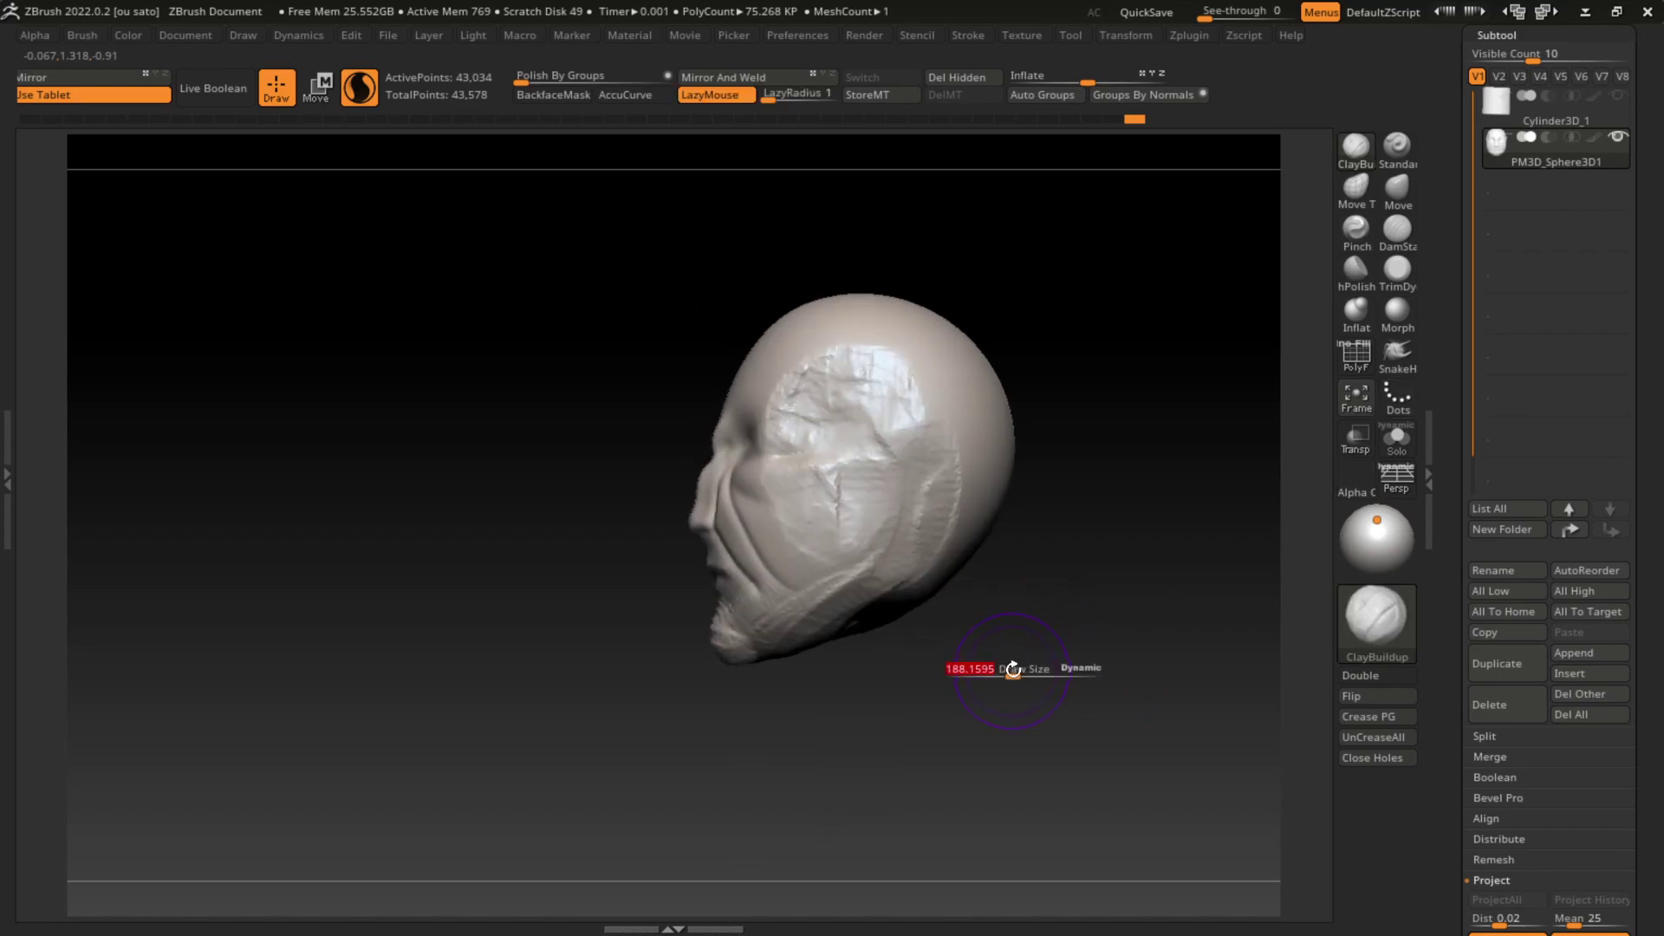
drag(879, 555, 871, 589)
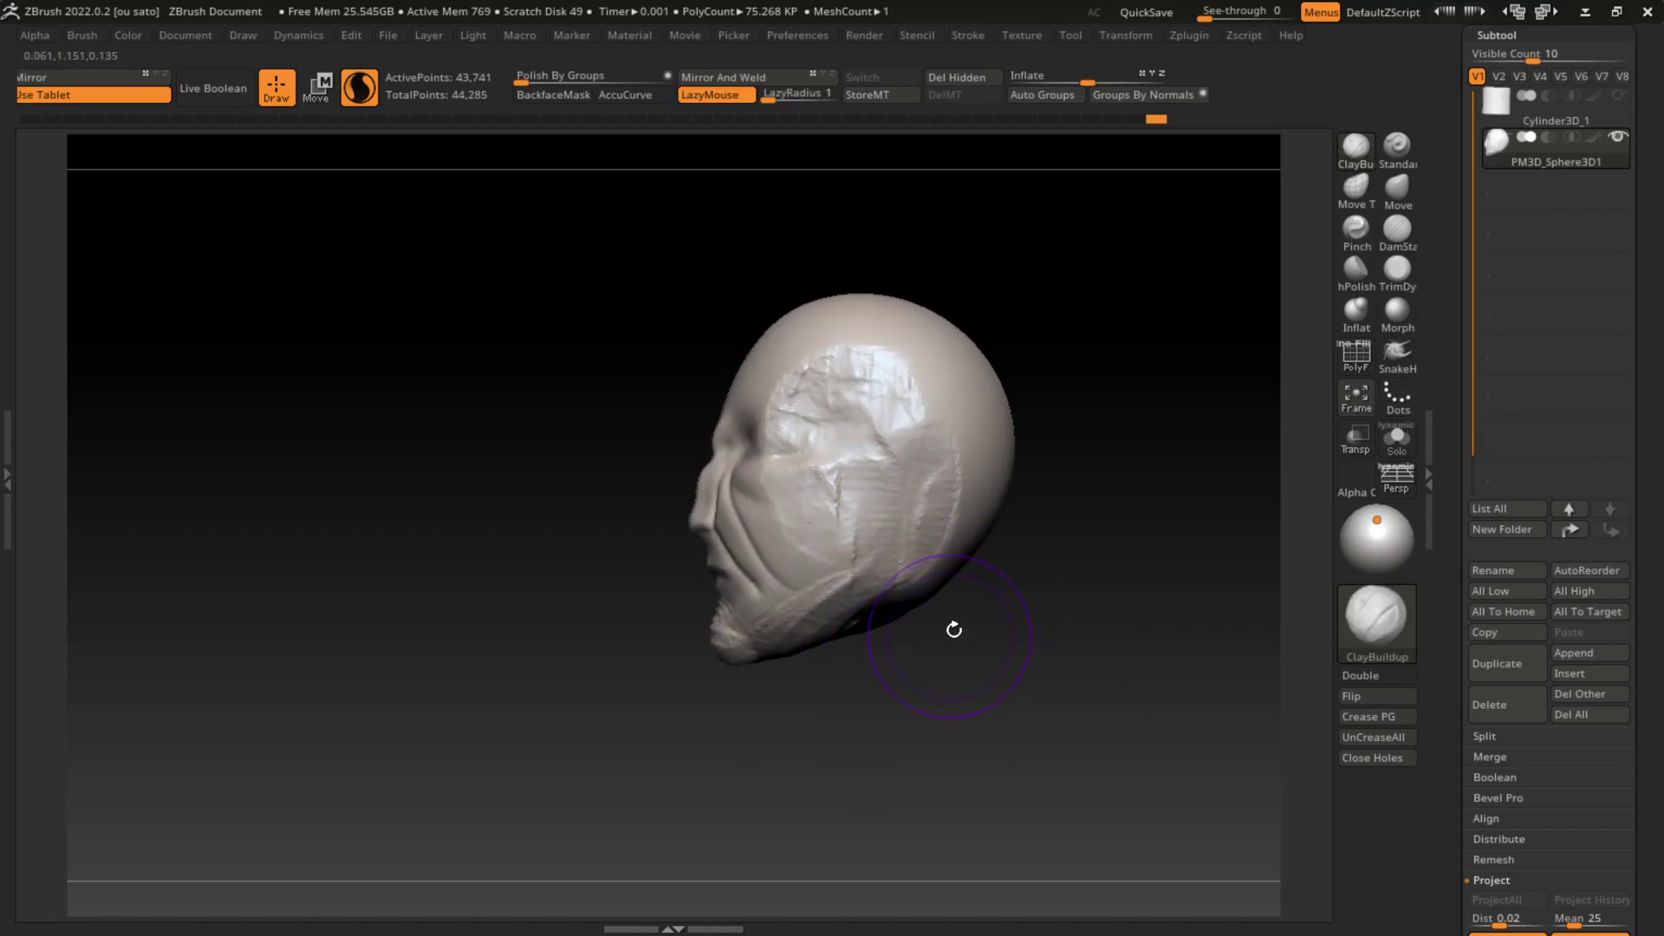
Step: Pull the nose, upper lip and brow into proportion with the Move brush at about 151 size
click(1402, 189)
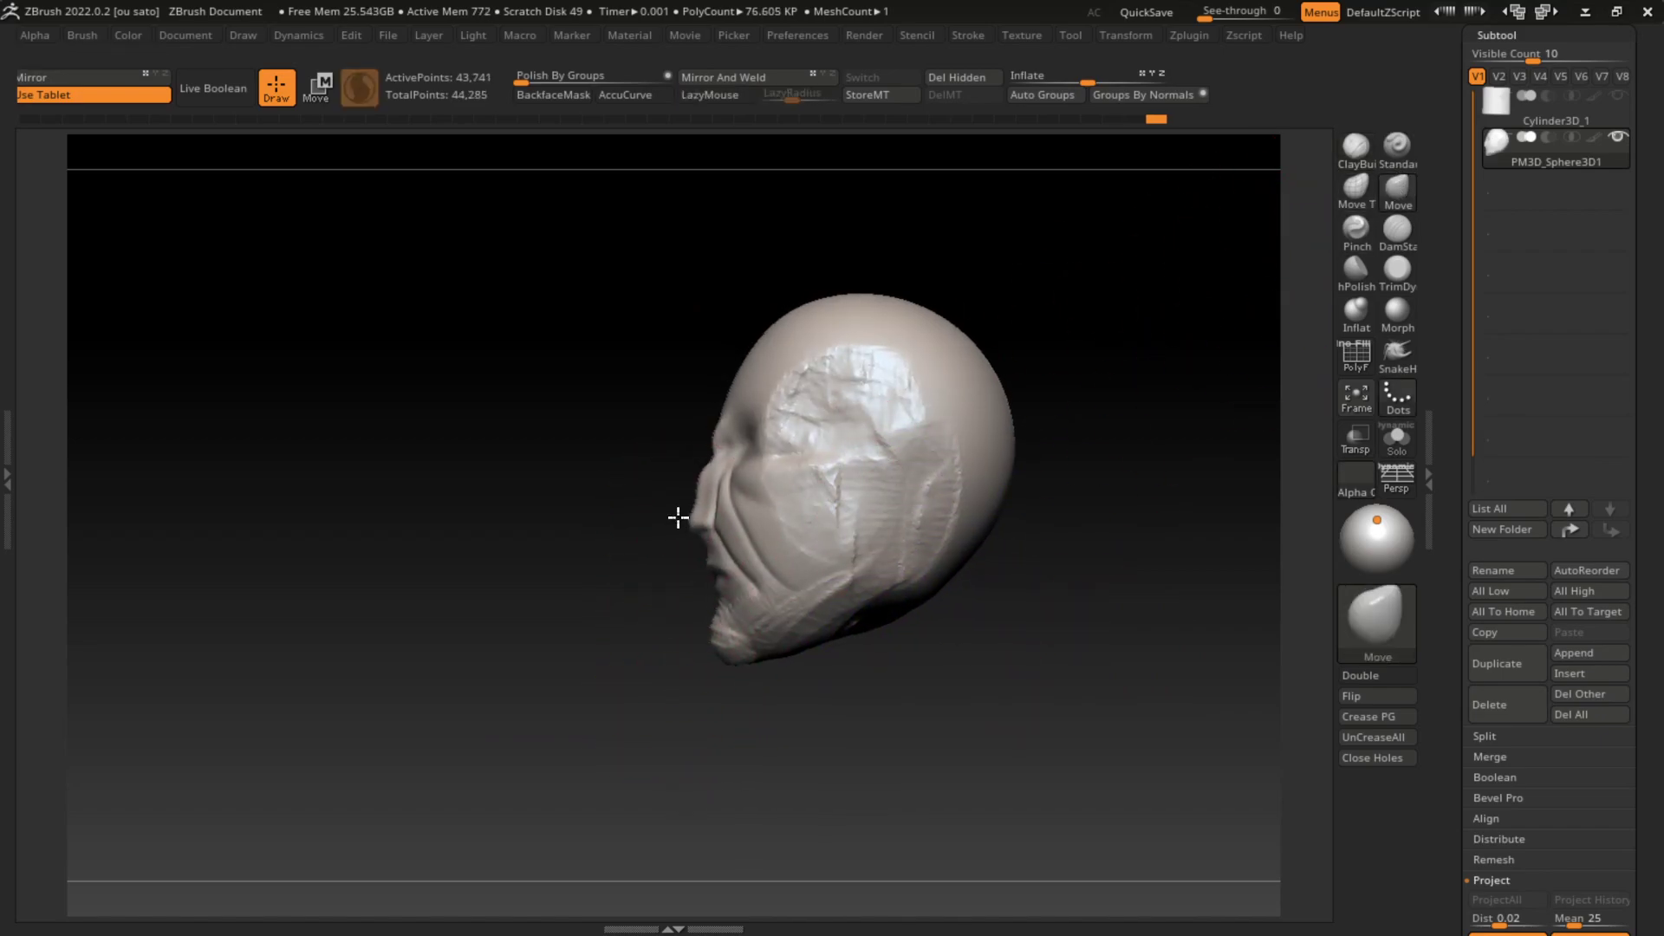
drag(678, 519, 691, 483)
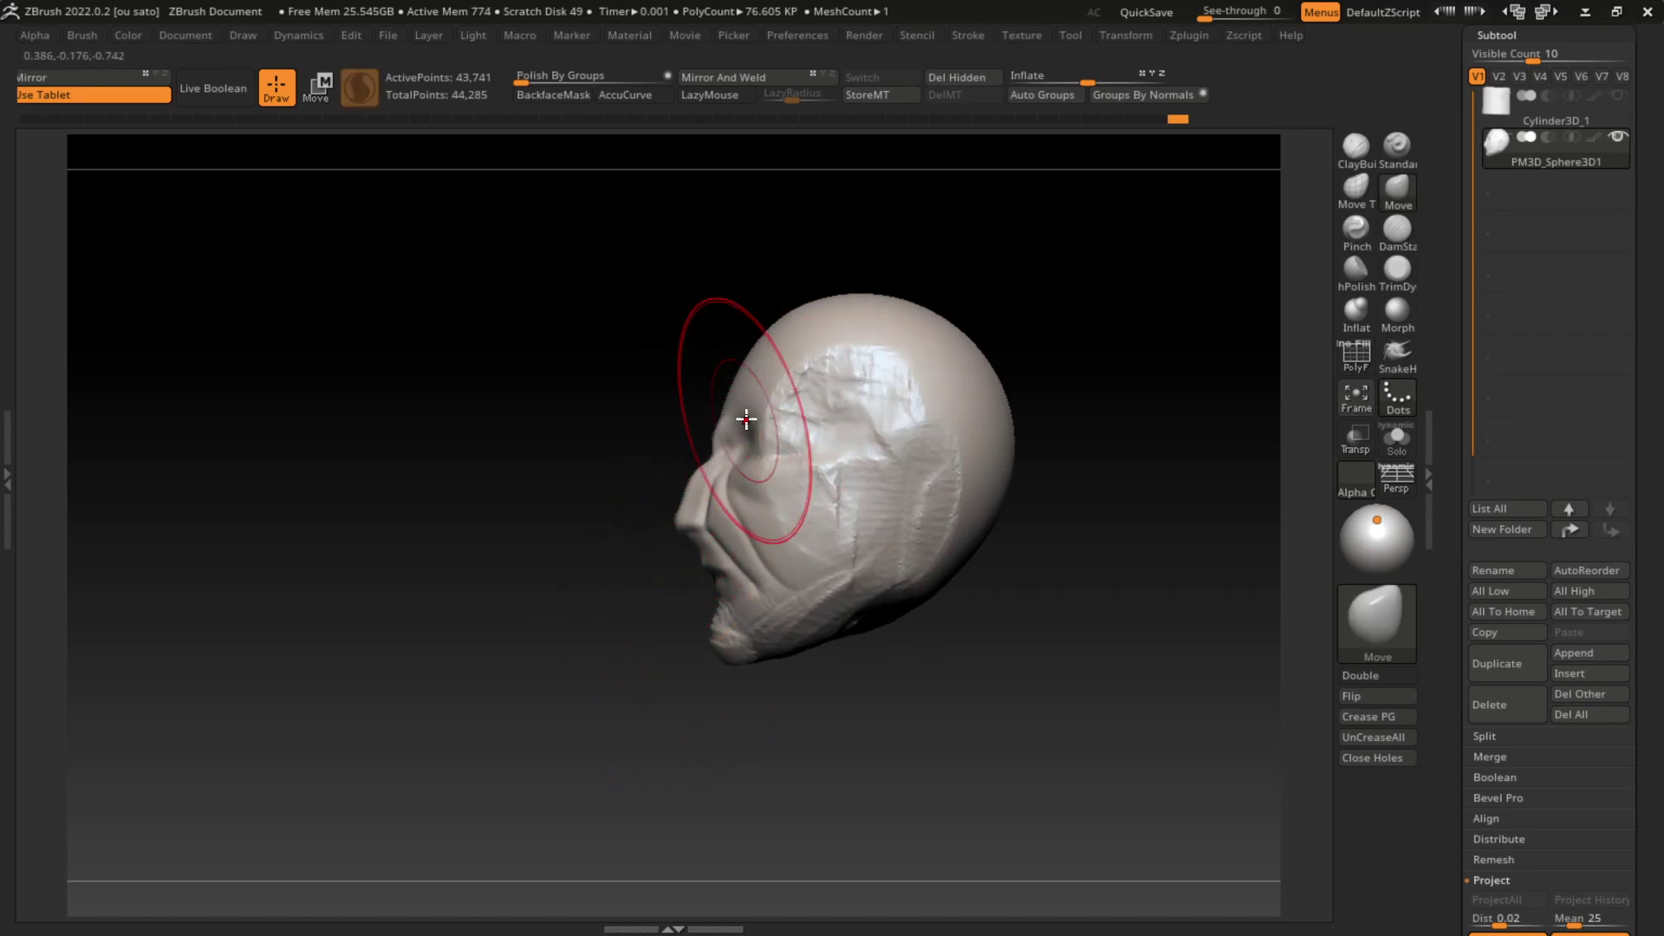
drag(746, 420, 743, 336)
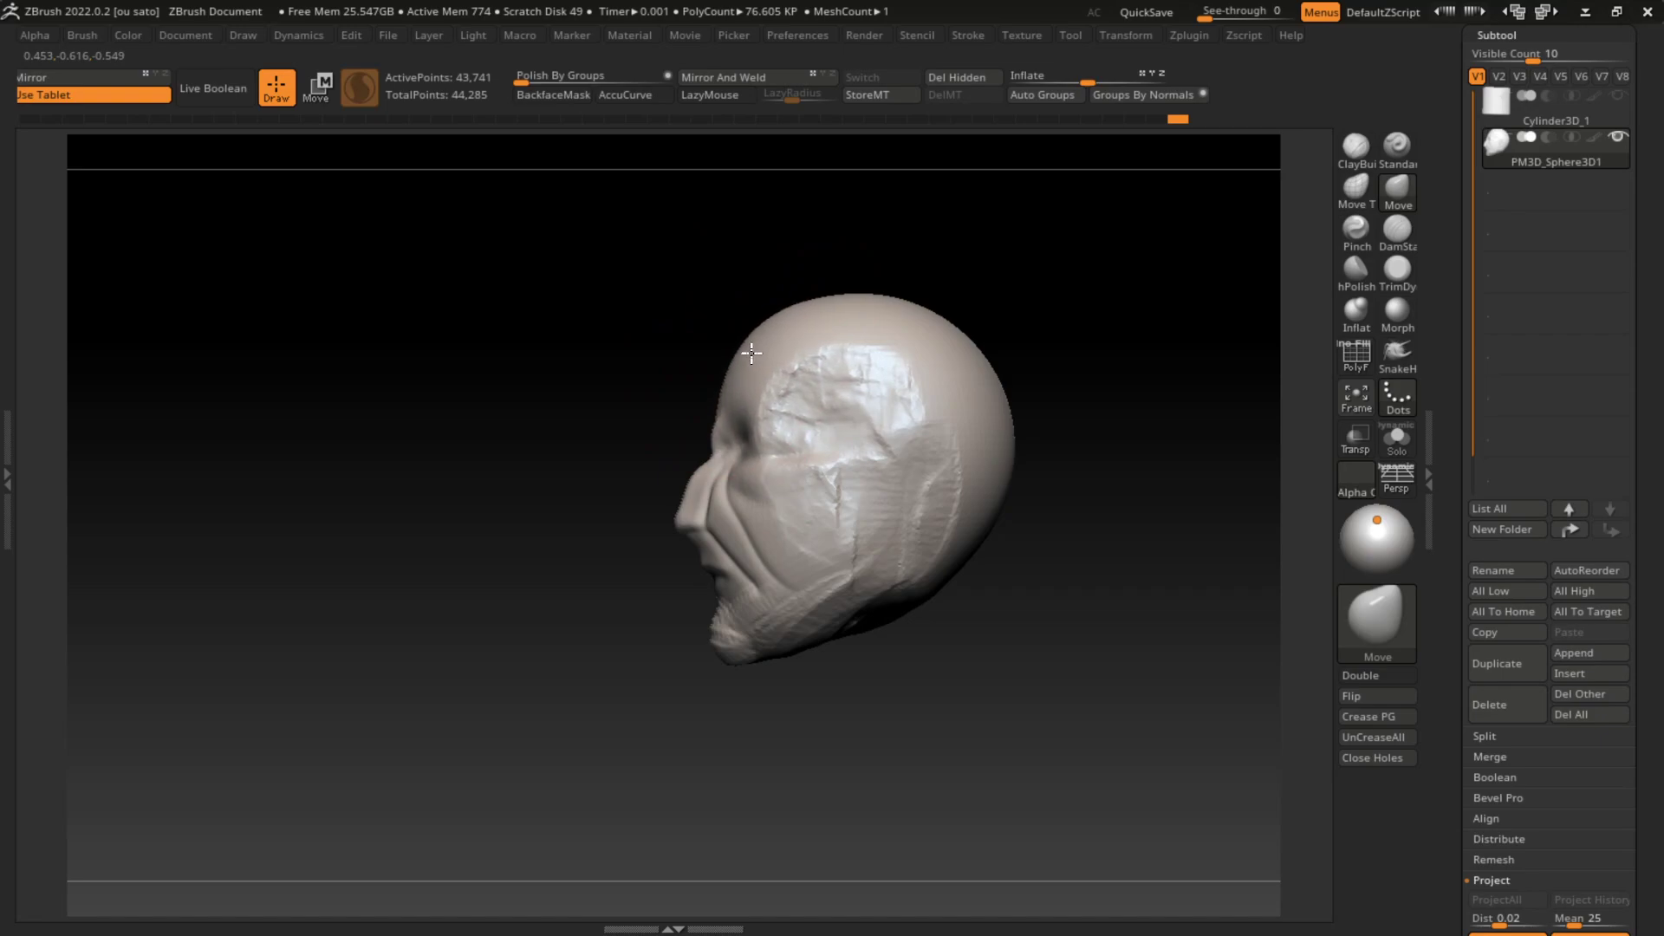
key(s)
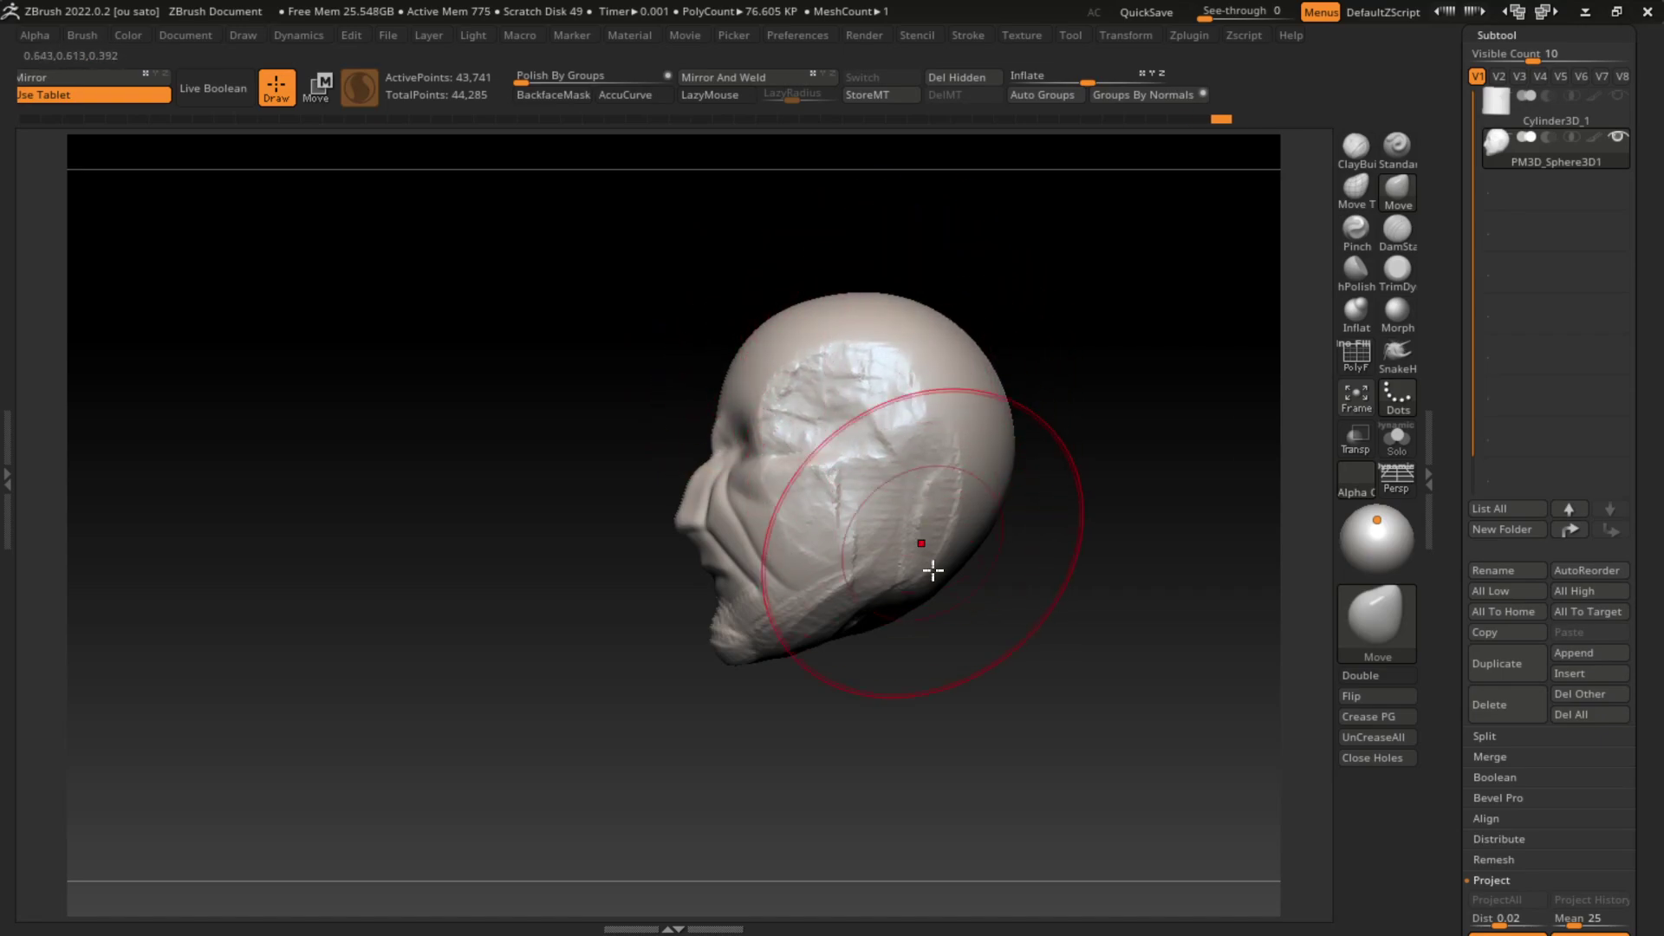
key(s)
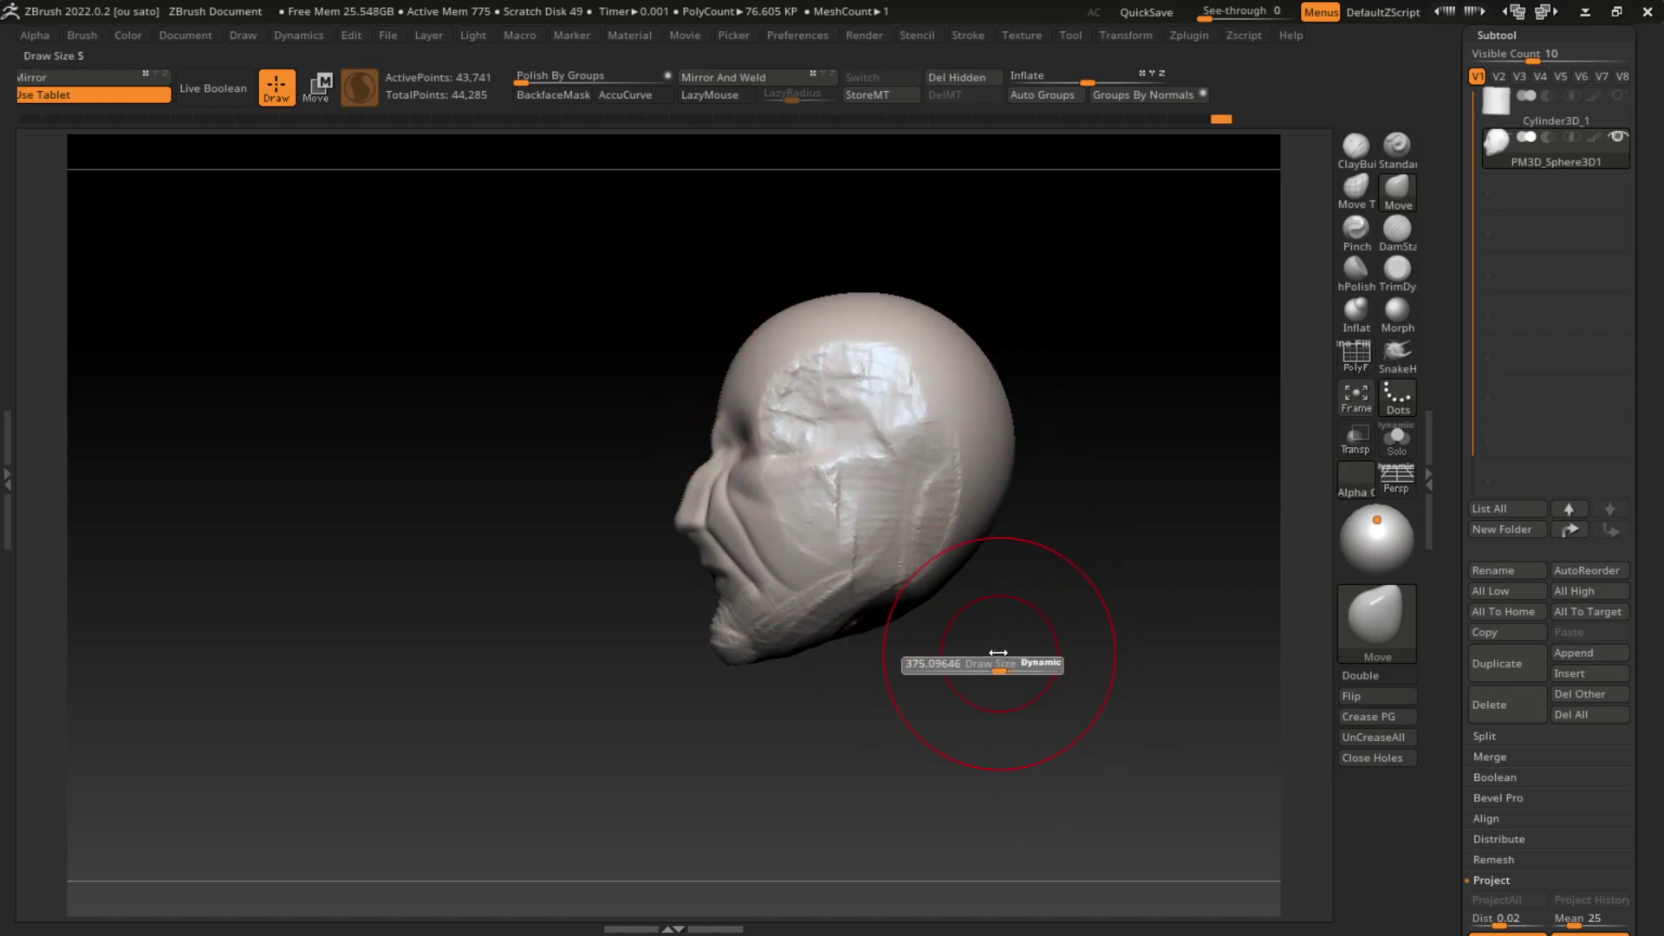
drag(999, 652, 993, 653)
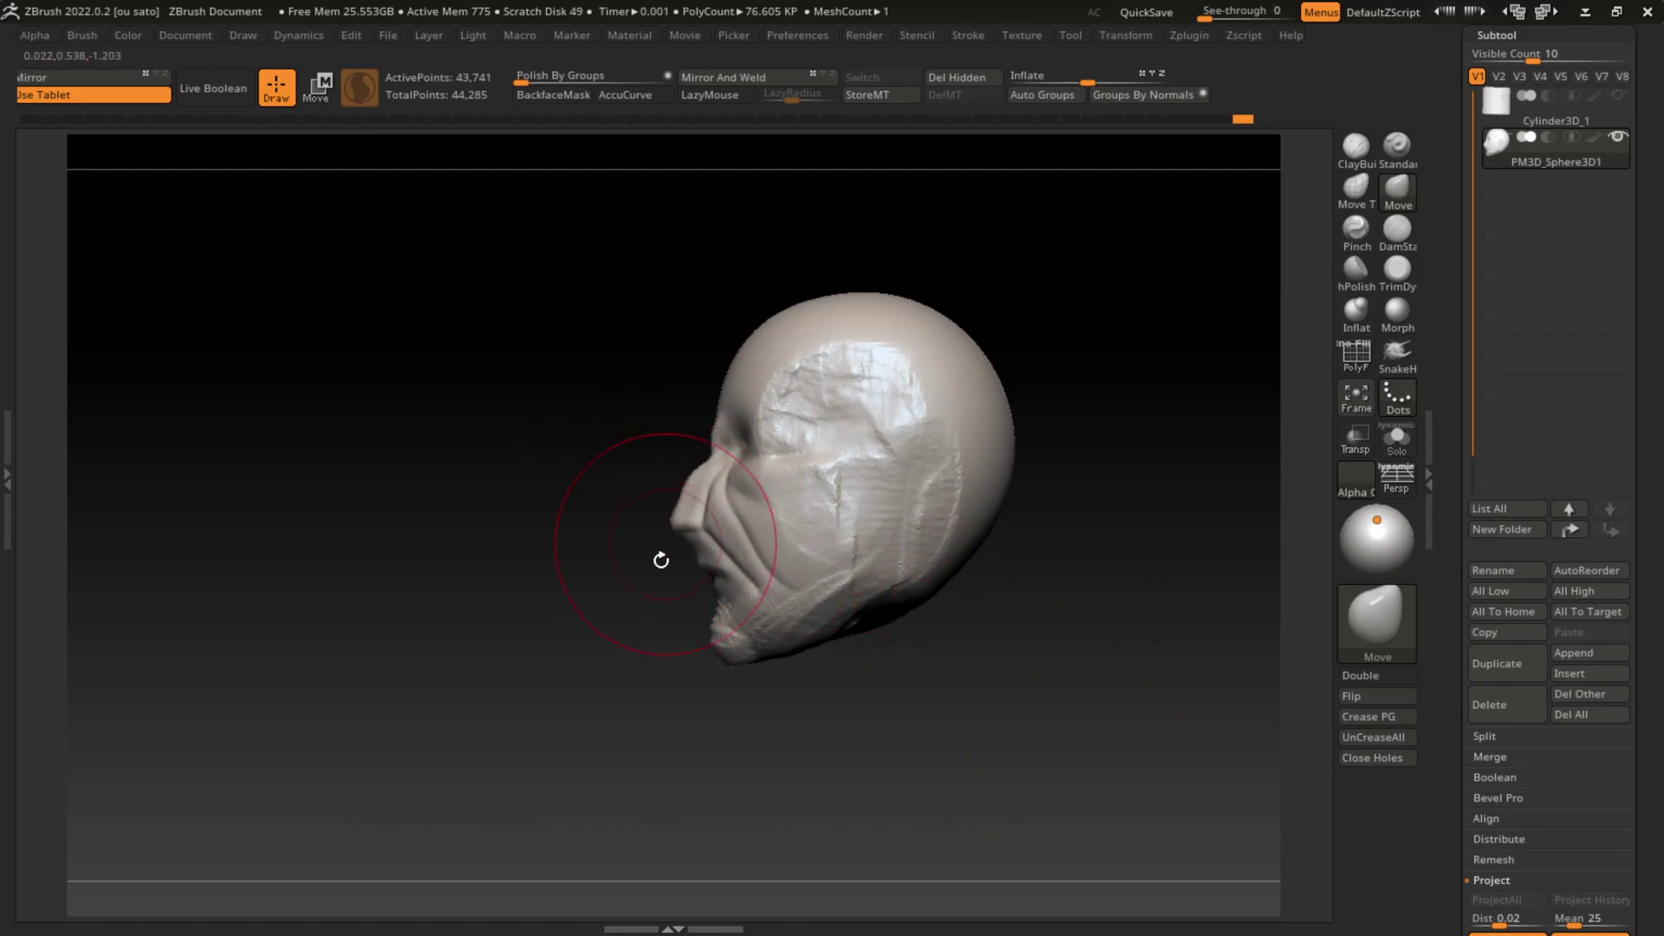
key(s)
mouse_move(679, 582)
mouse_down()
mouse_move(659, 583)
mouse_move(715, 522)
mouse_up()
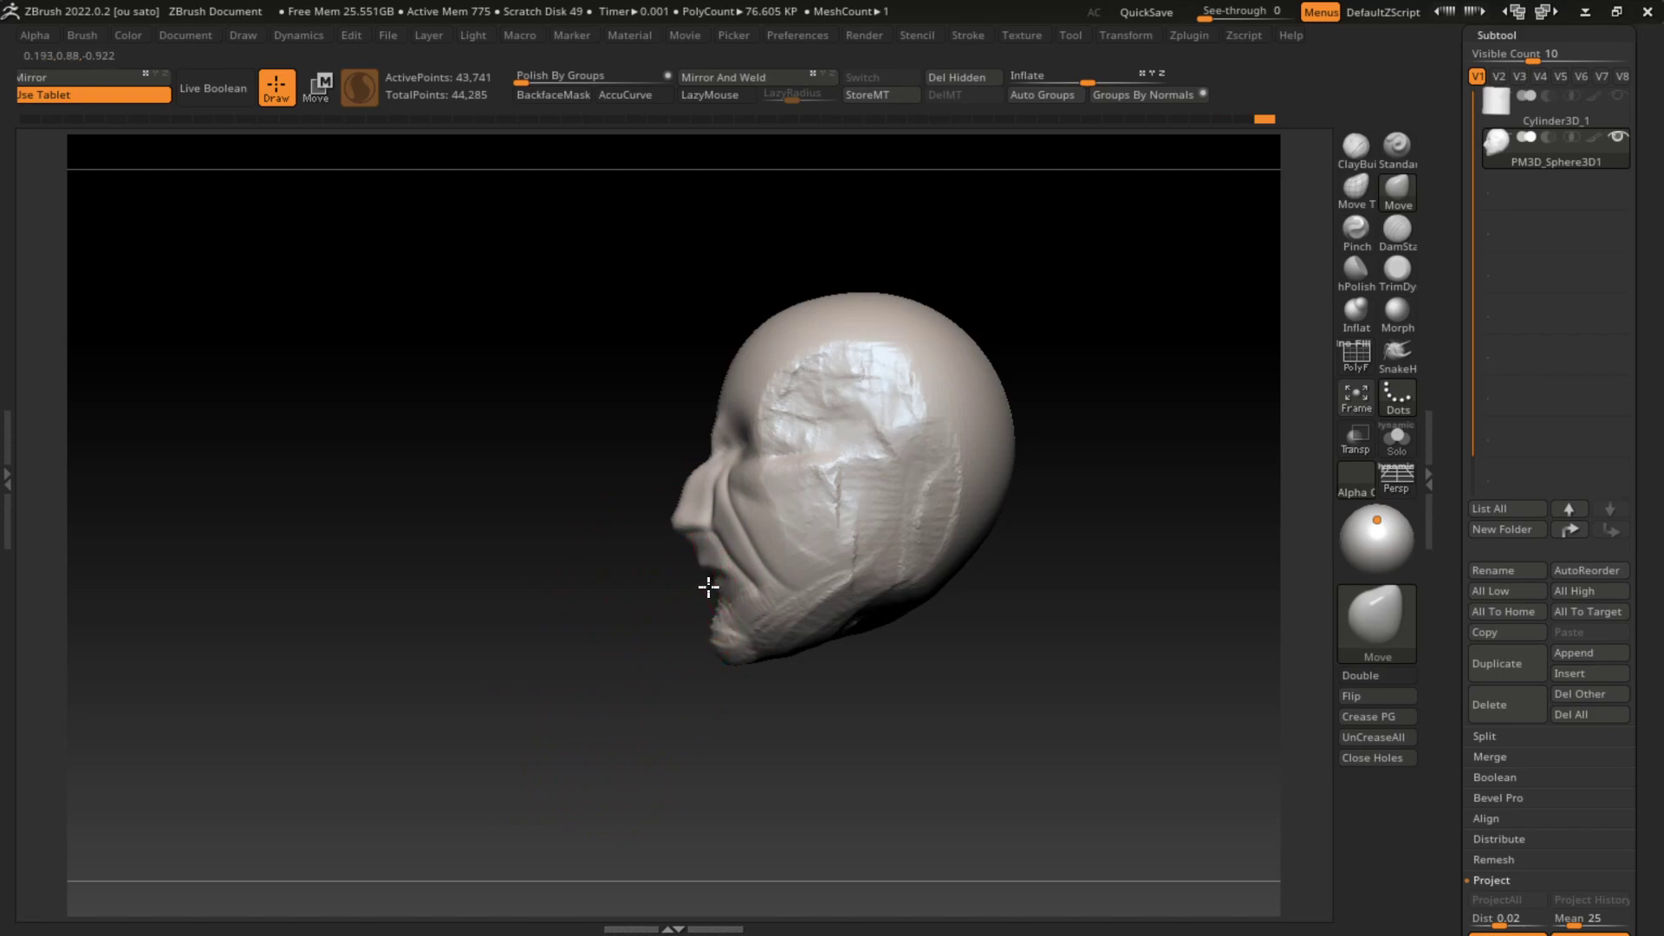
drag(632, 743, 858, 705)
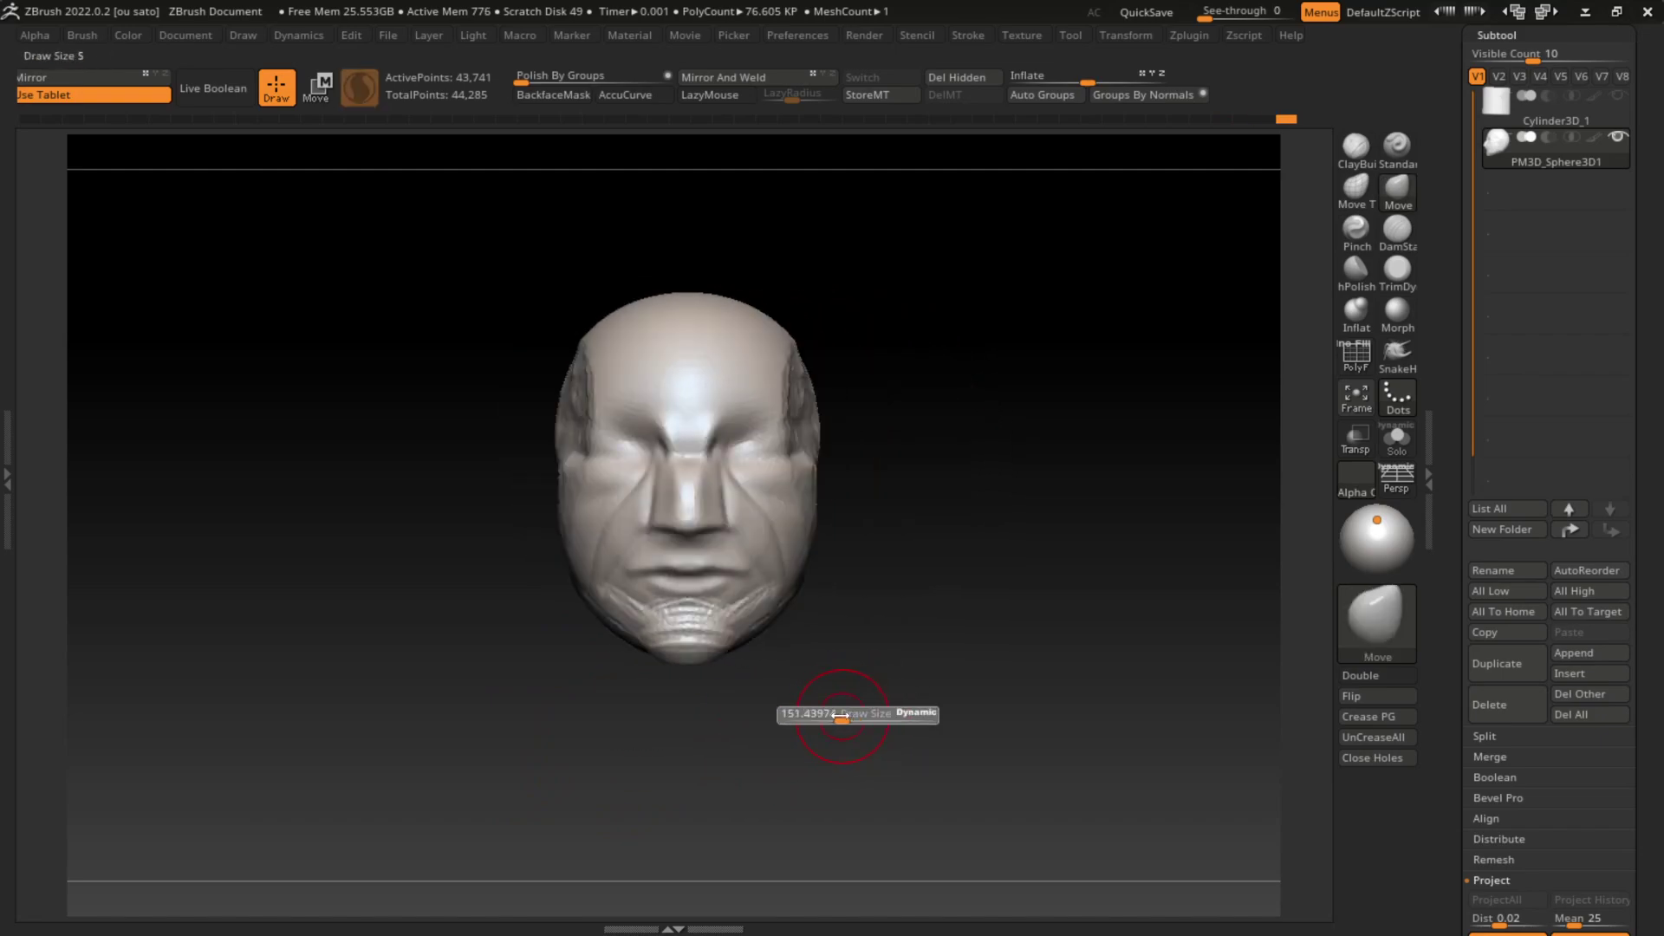
Step: Add ClayBuildup volume to the right eye socket, nose and upper lip, brush size about 65
click(1397, 232)
alt+drag(955, 681, 1011, 688)
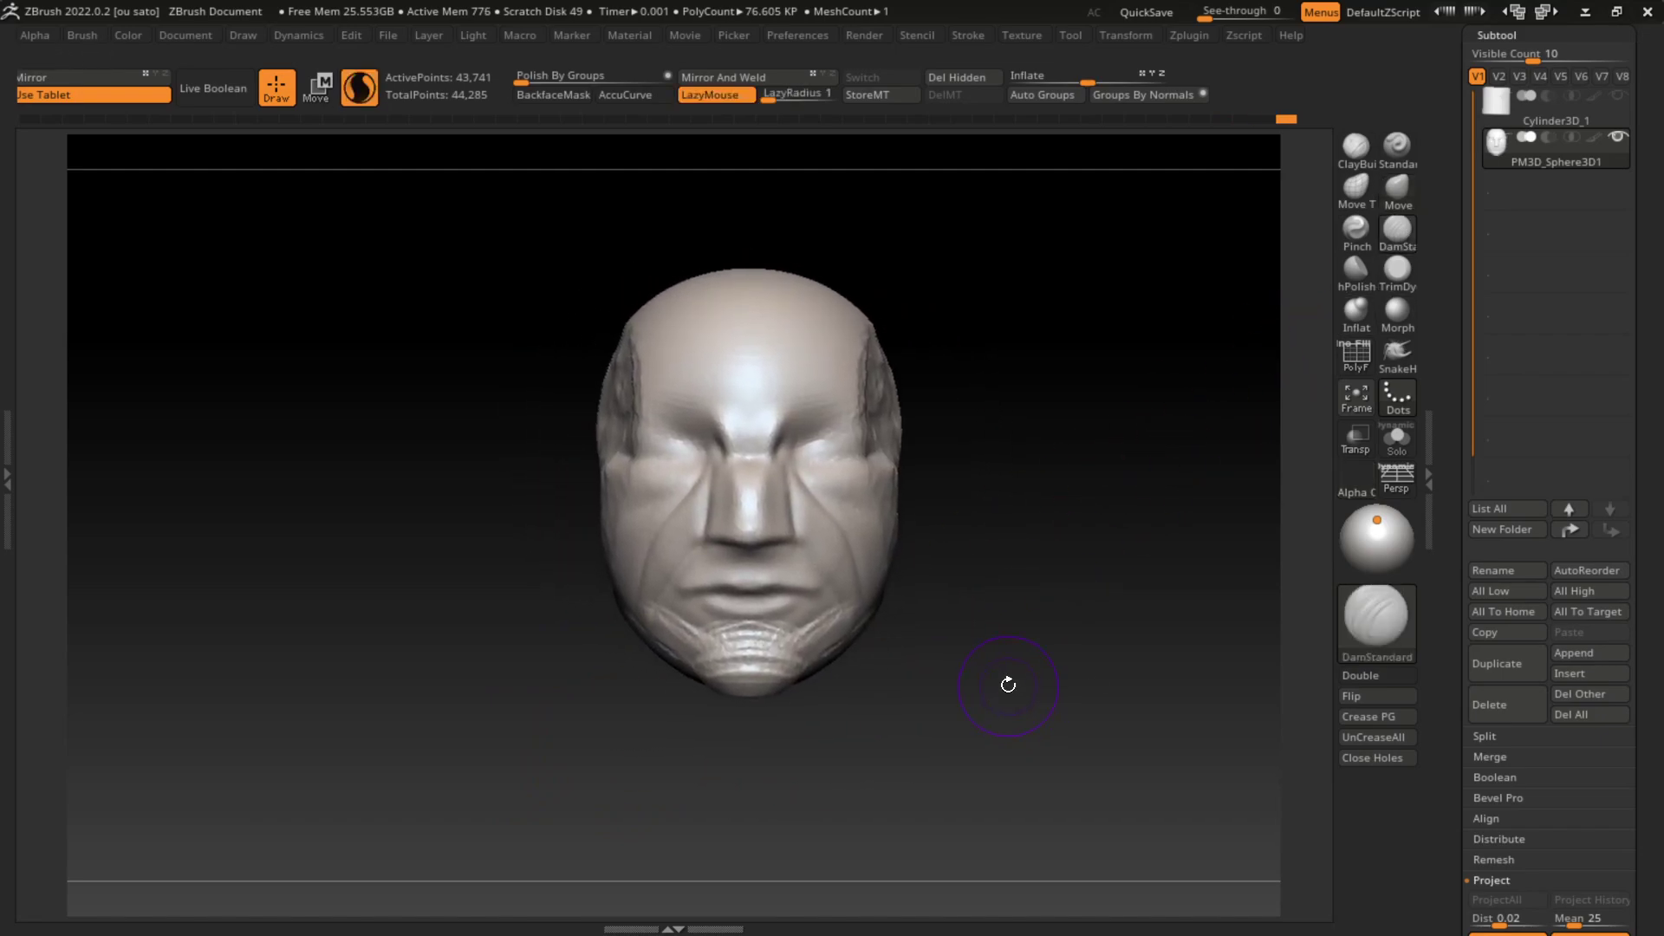
mouse_move(995, 612)
alt+mouse_down()
mouse_move(1025, 601)
mouse_move(1022, 576)
alt+mouse_up()
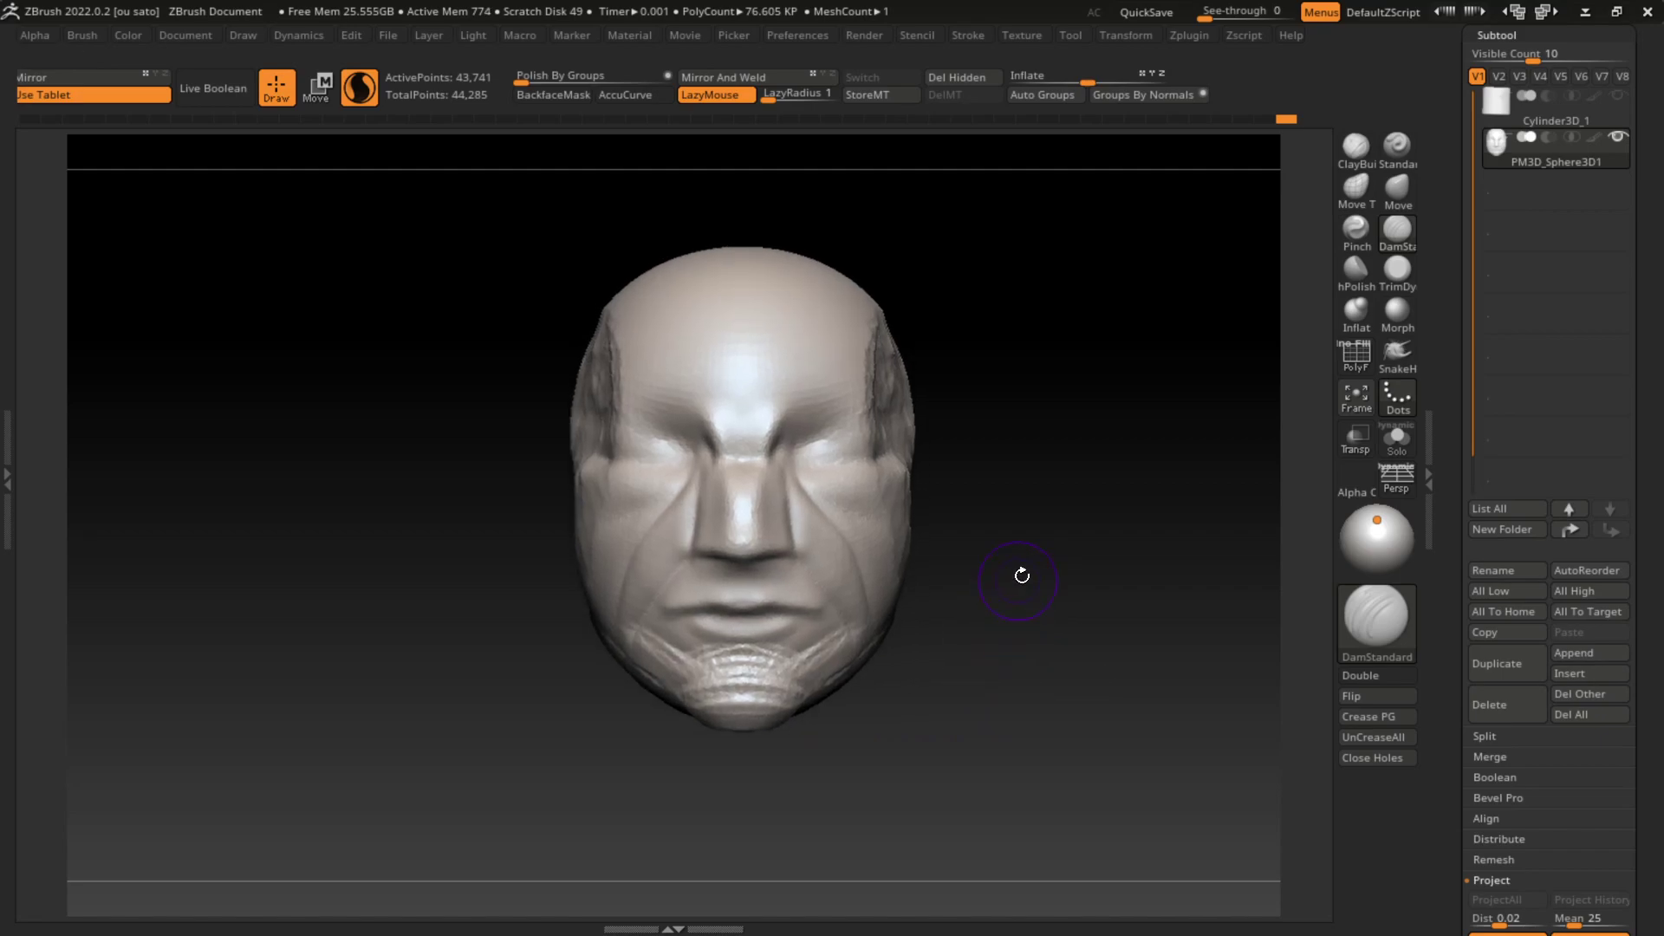
click(1356, 146)
drag(743, 483, 699, 435)
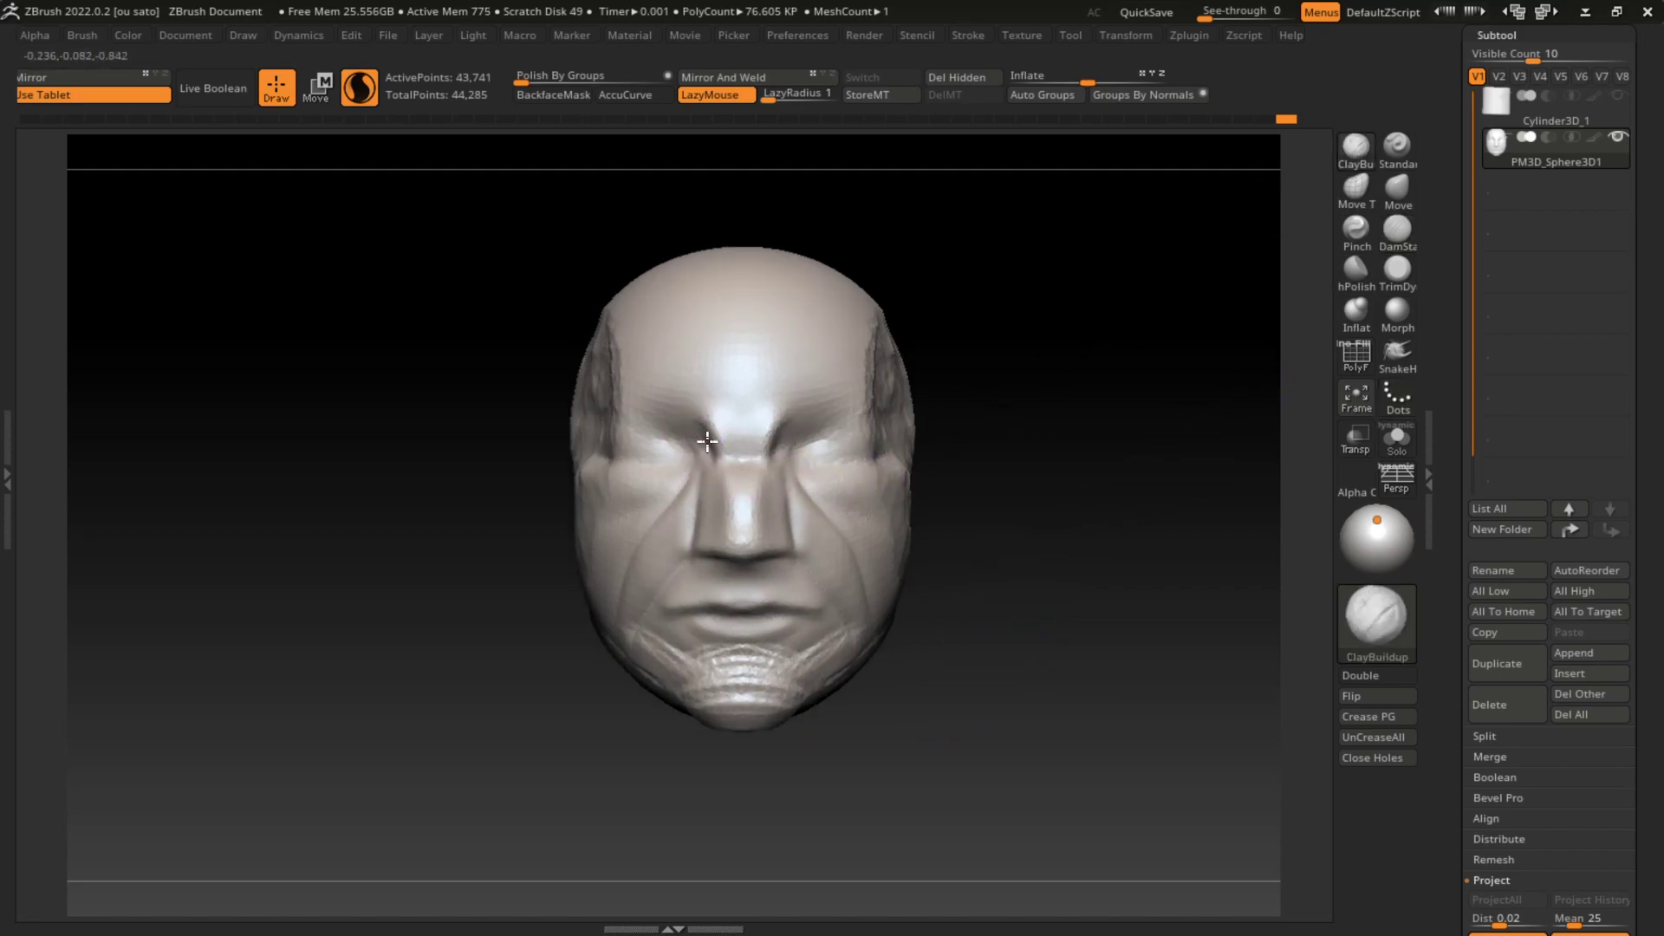
key(ctrl+z)
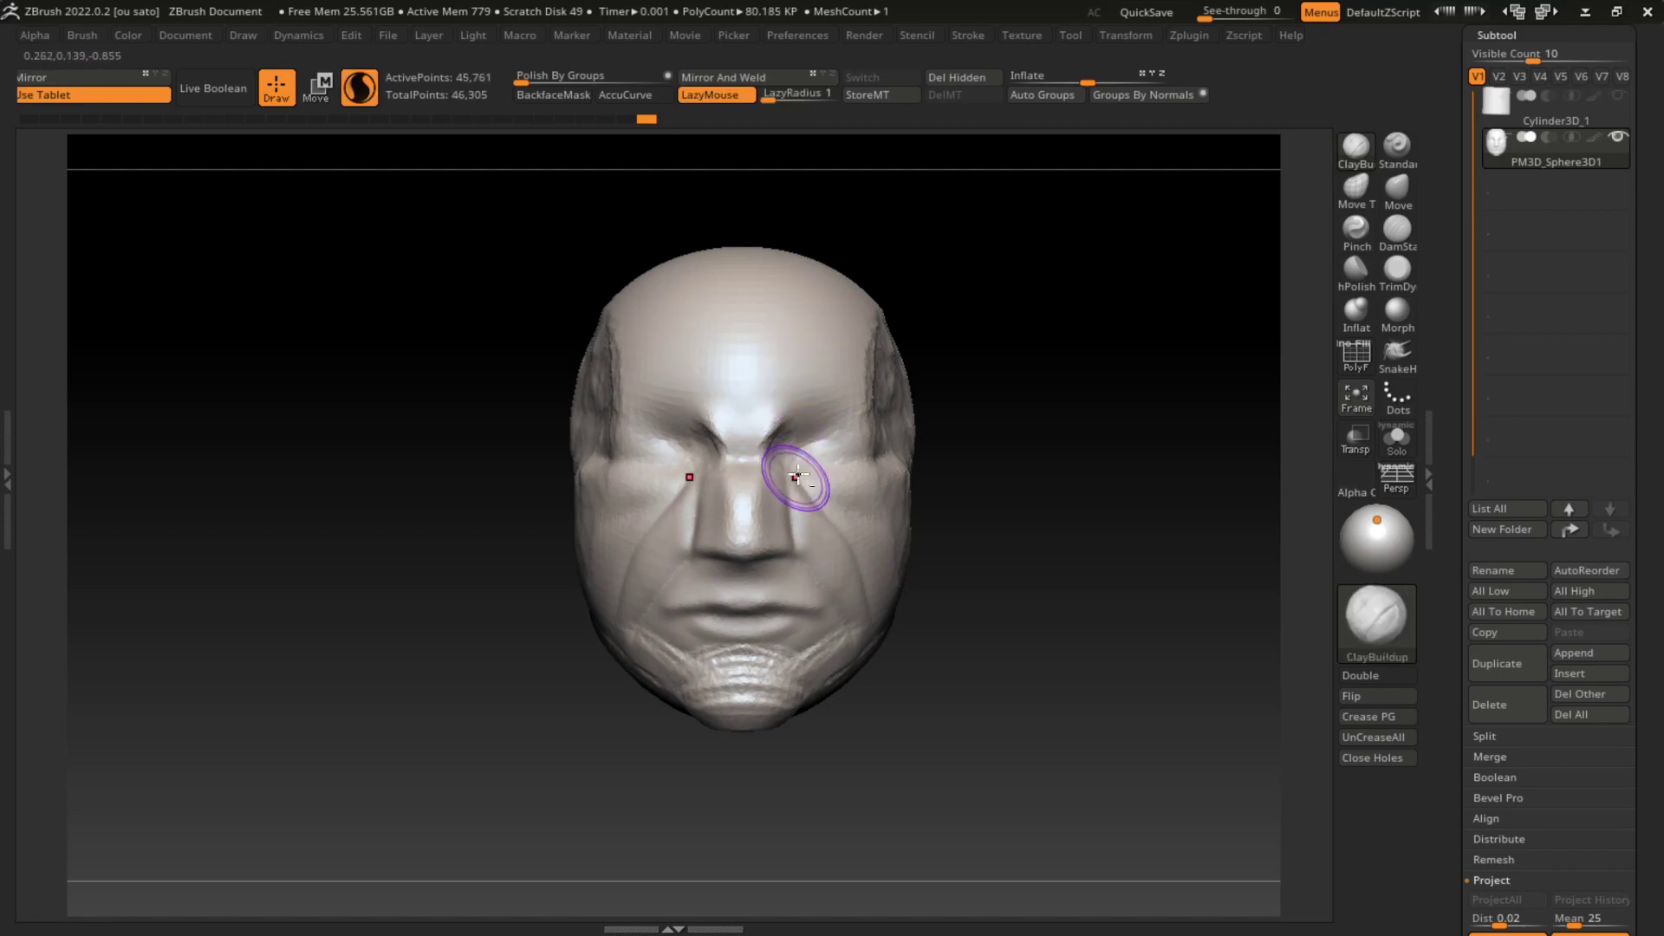
mouse_move(798, 476)
mouse_down()
mouse_move(827, 461)
mouse_move(790, 444)
mouse_up()
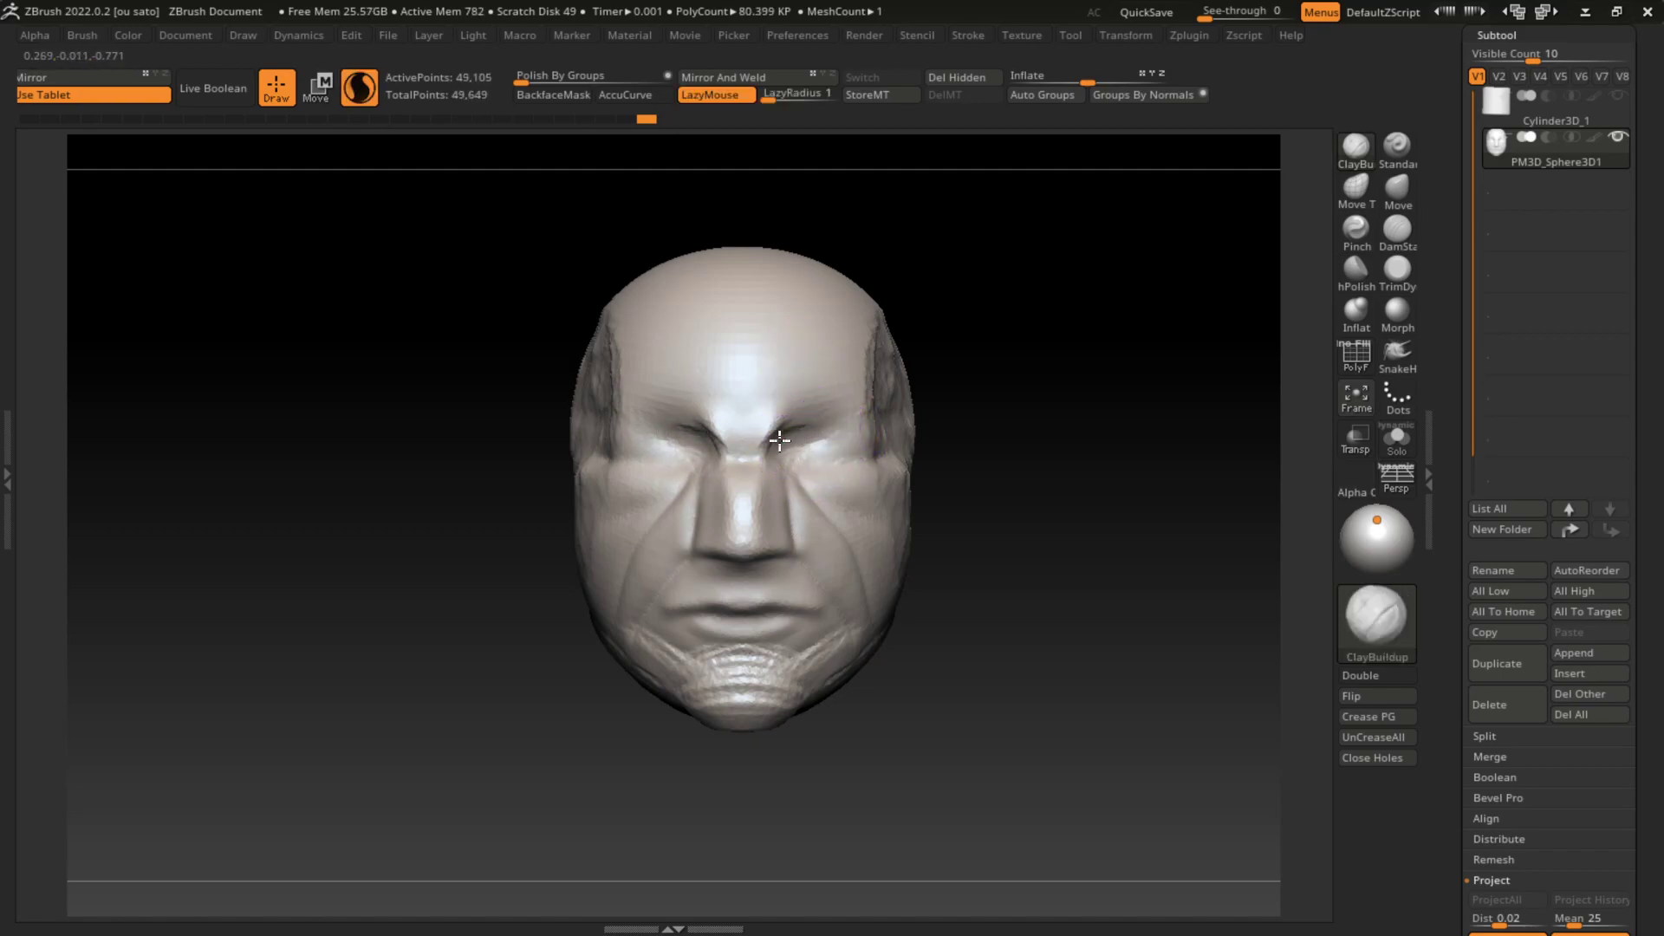
click(904, 379)
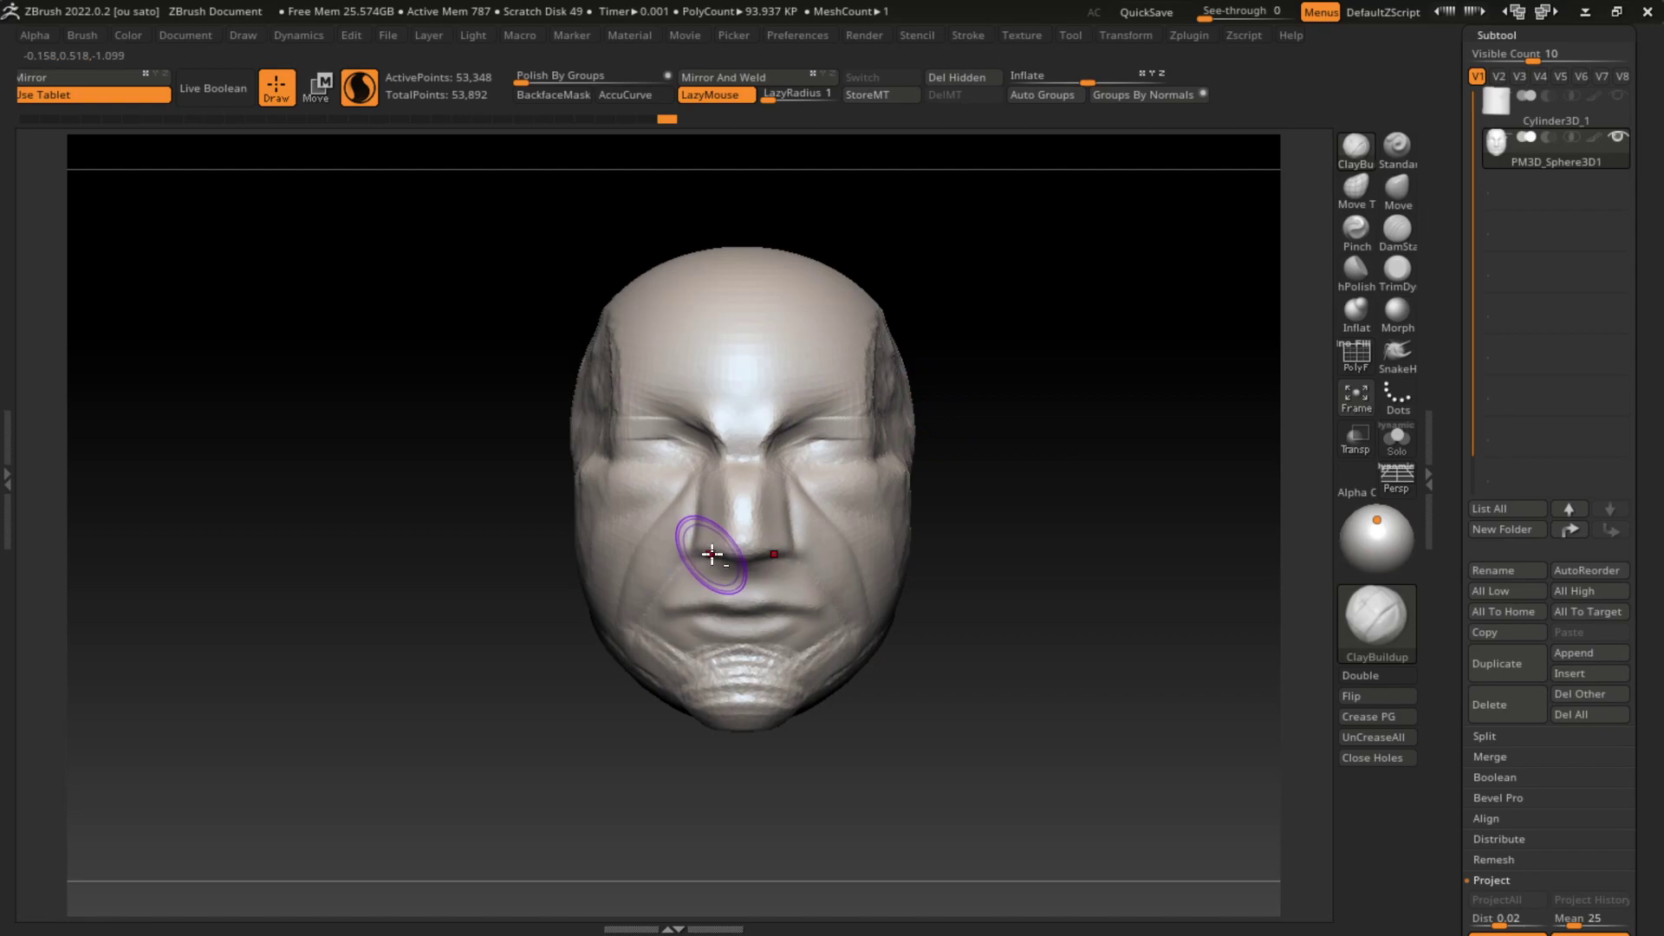
mouse_move(706, 558)
mouse_down()
mouse_move(723, 559)
mouse_move(687, 639)
mouse_move(876, 572)
mouse_up()
key(s)
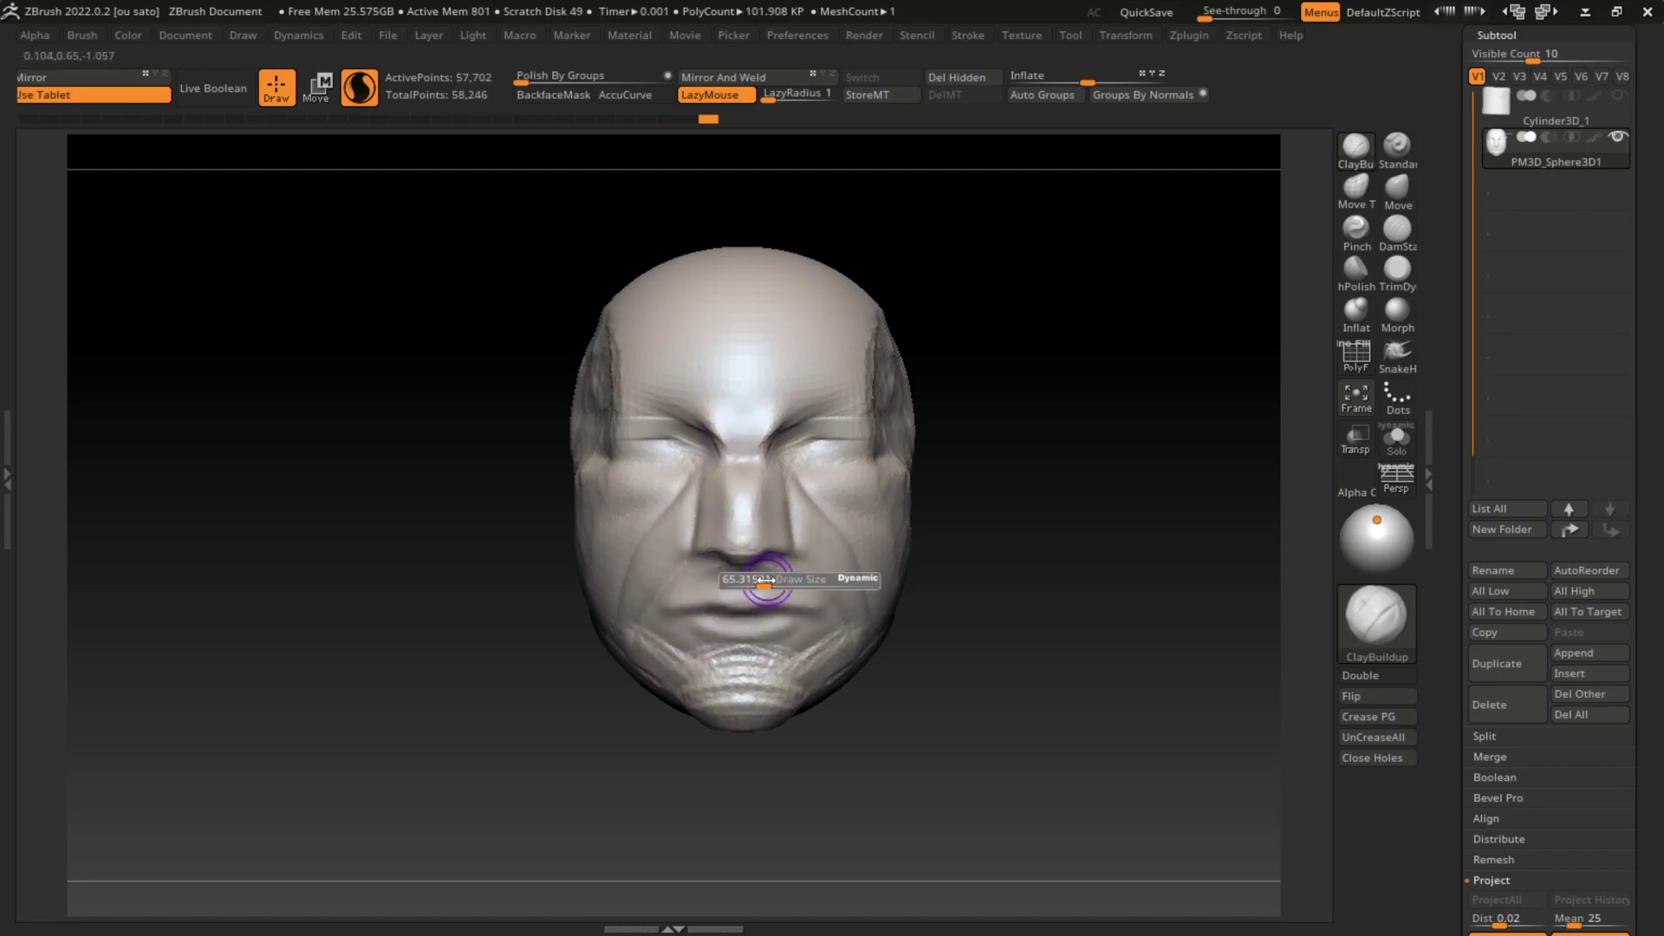
Step: Shape the nose sides and bridge, right cheek, upper lip and chin with clay
click(1397, 229)
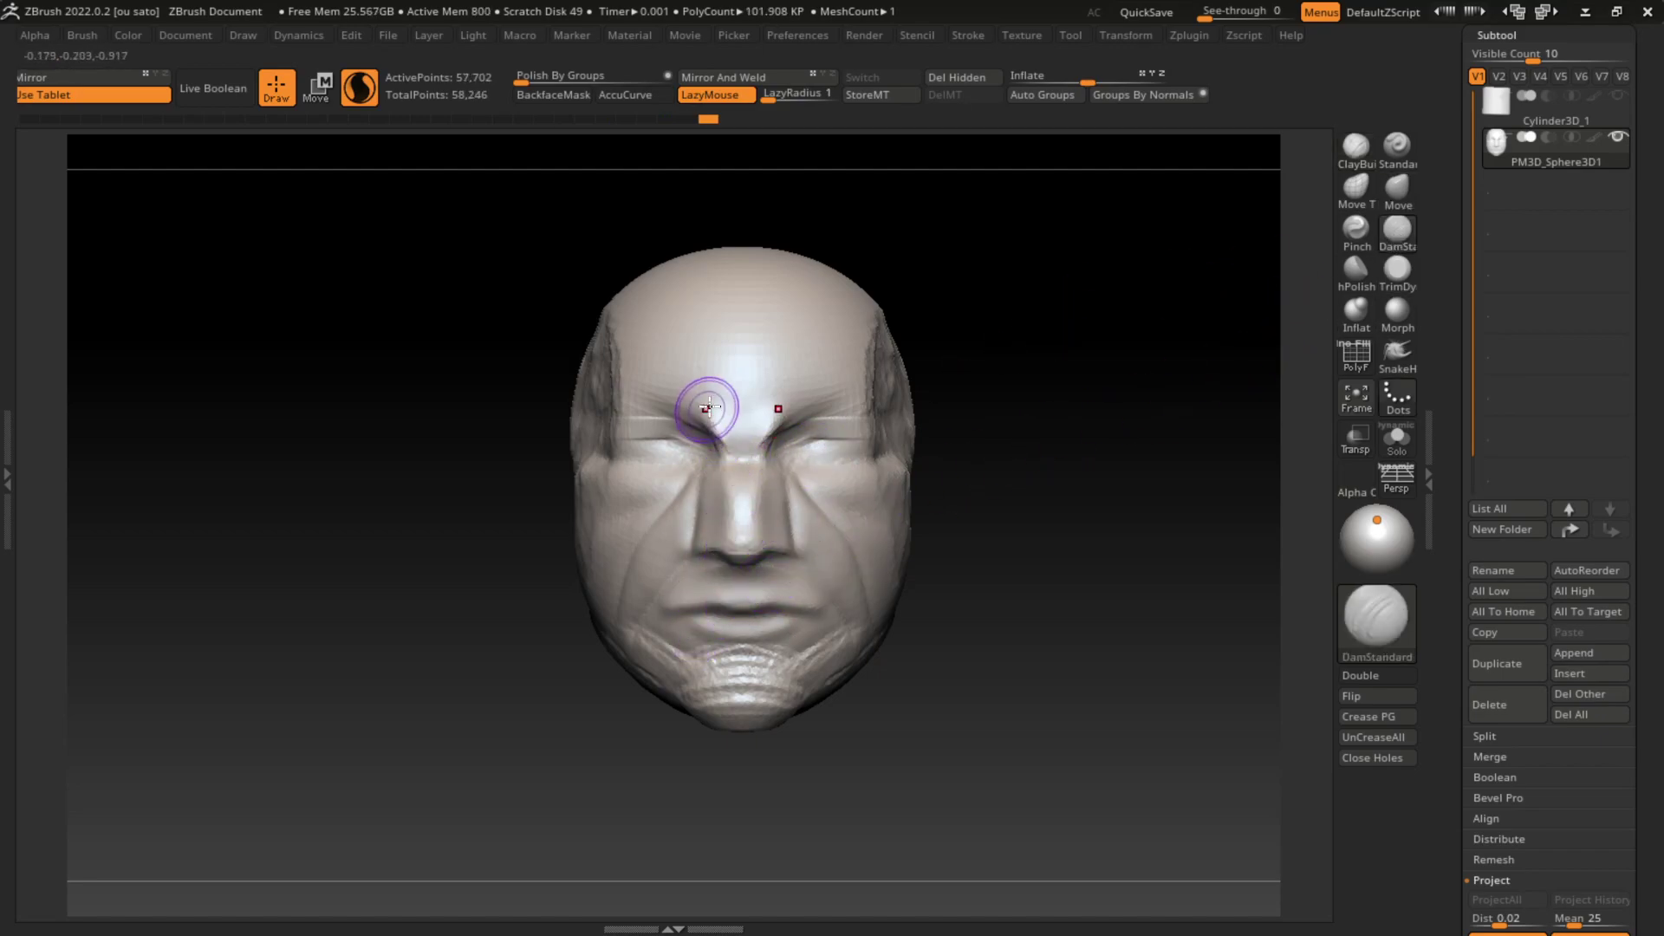
key(s)
drag(715, 450, 689, 554)
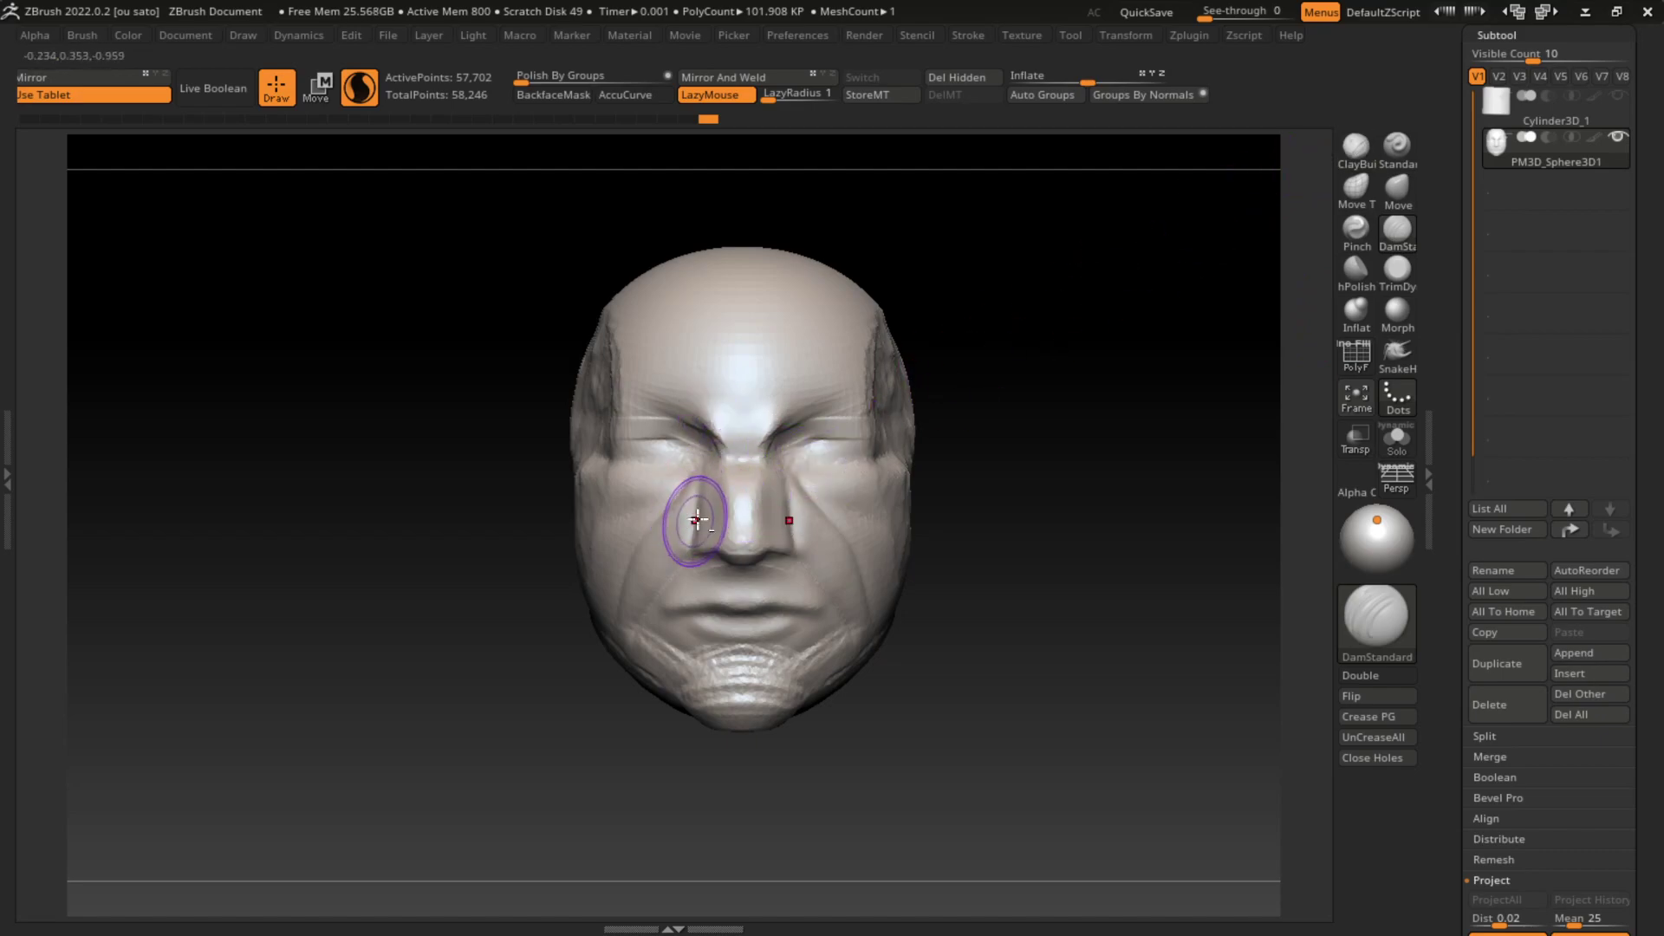
click(1356, 145)
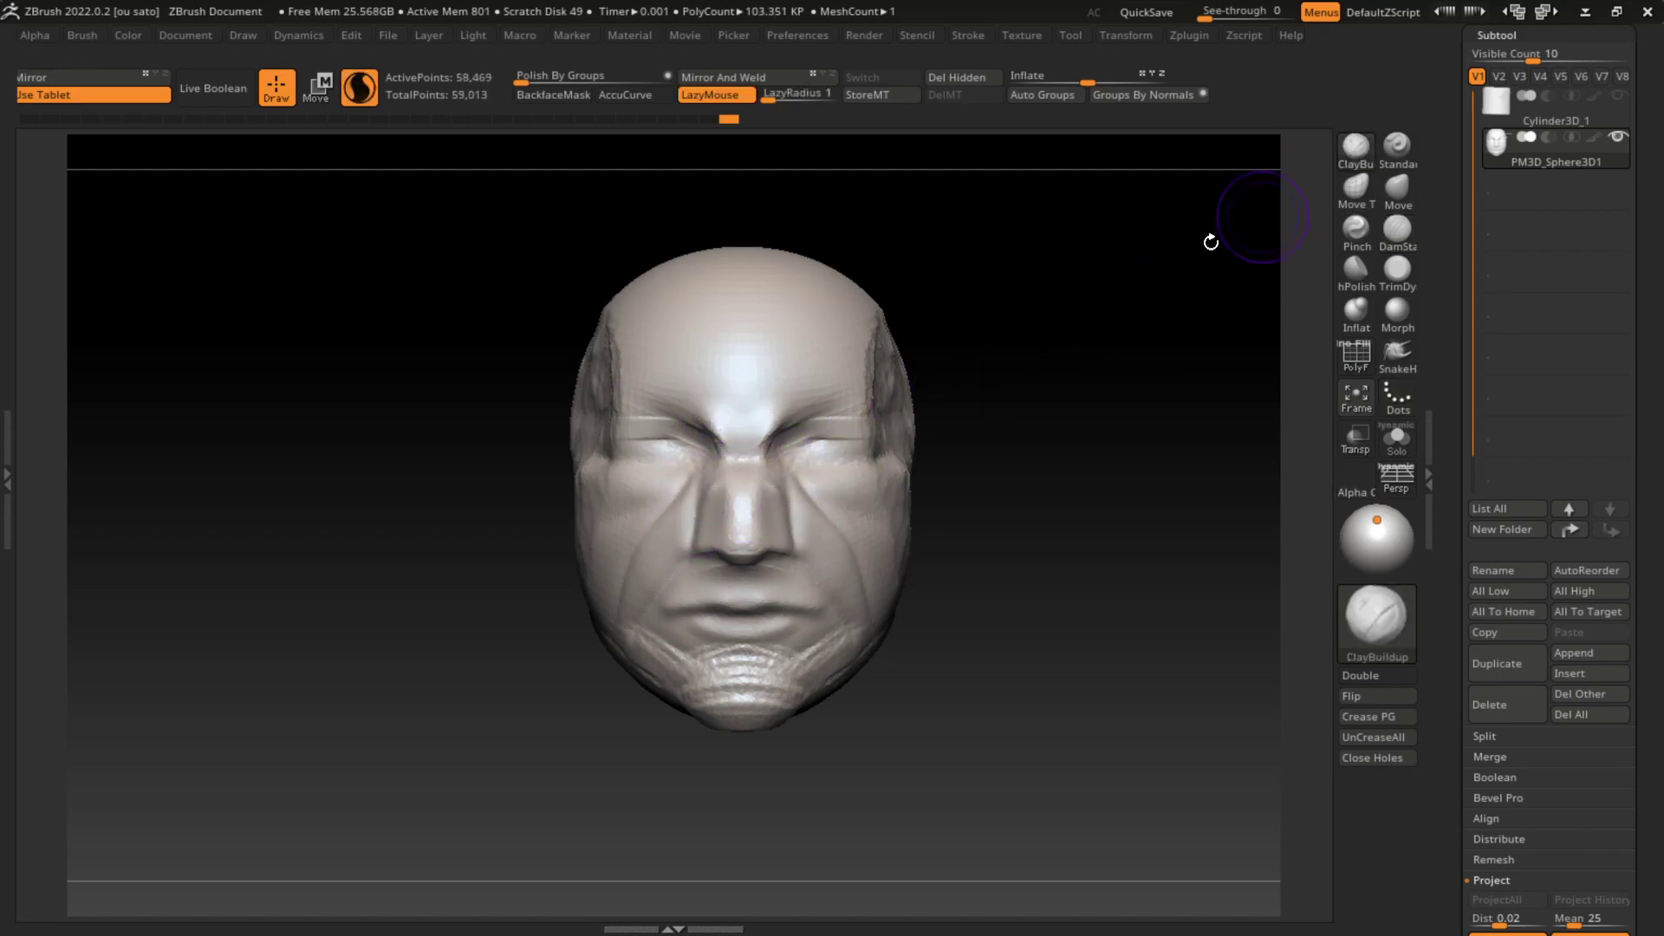
drag(767, 447, 713, 496)
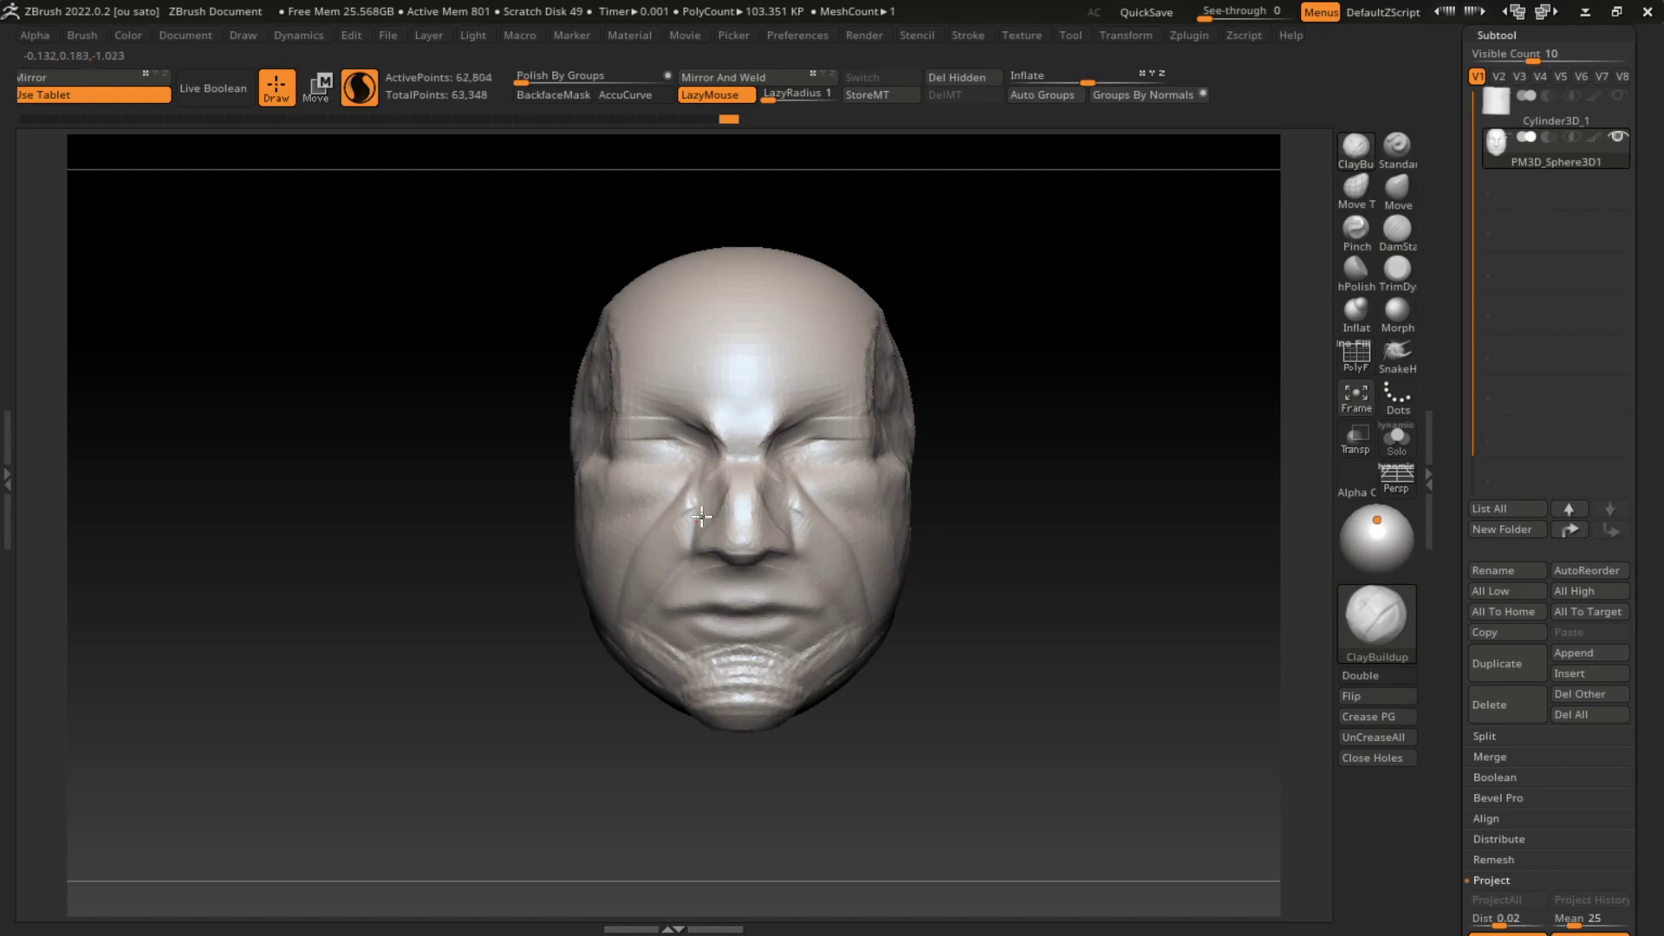
drag(693, 645, 744, 570)
mouse_move(765, 511)
mouse_down()
mouse_move(818, 502)
mouse_move(847, 438)
mouse_move(796, 537)
mouse_up()
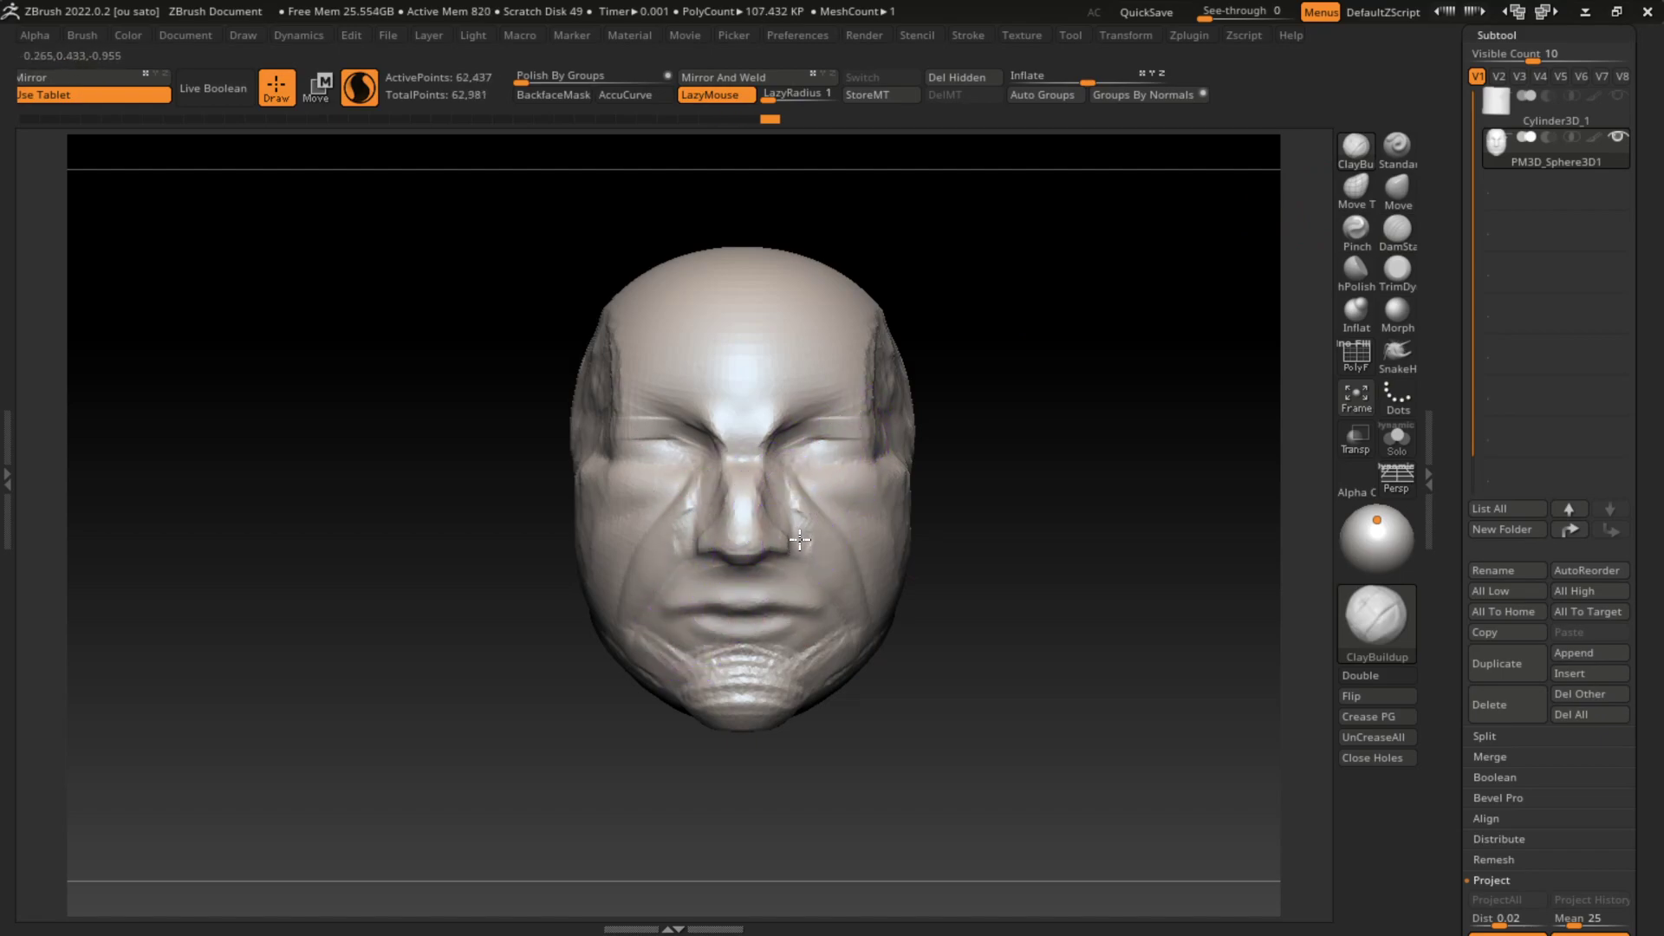
drag(784, 650, 750, 681)
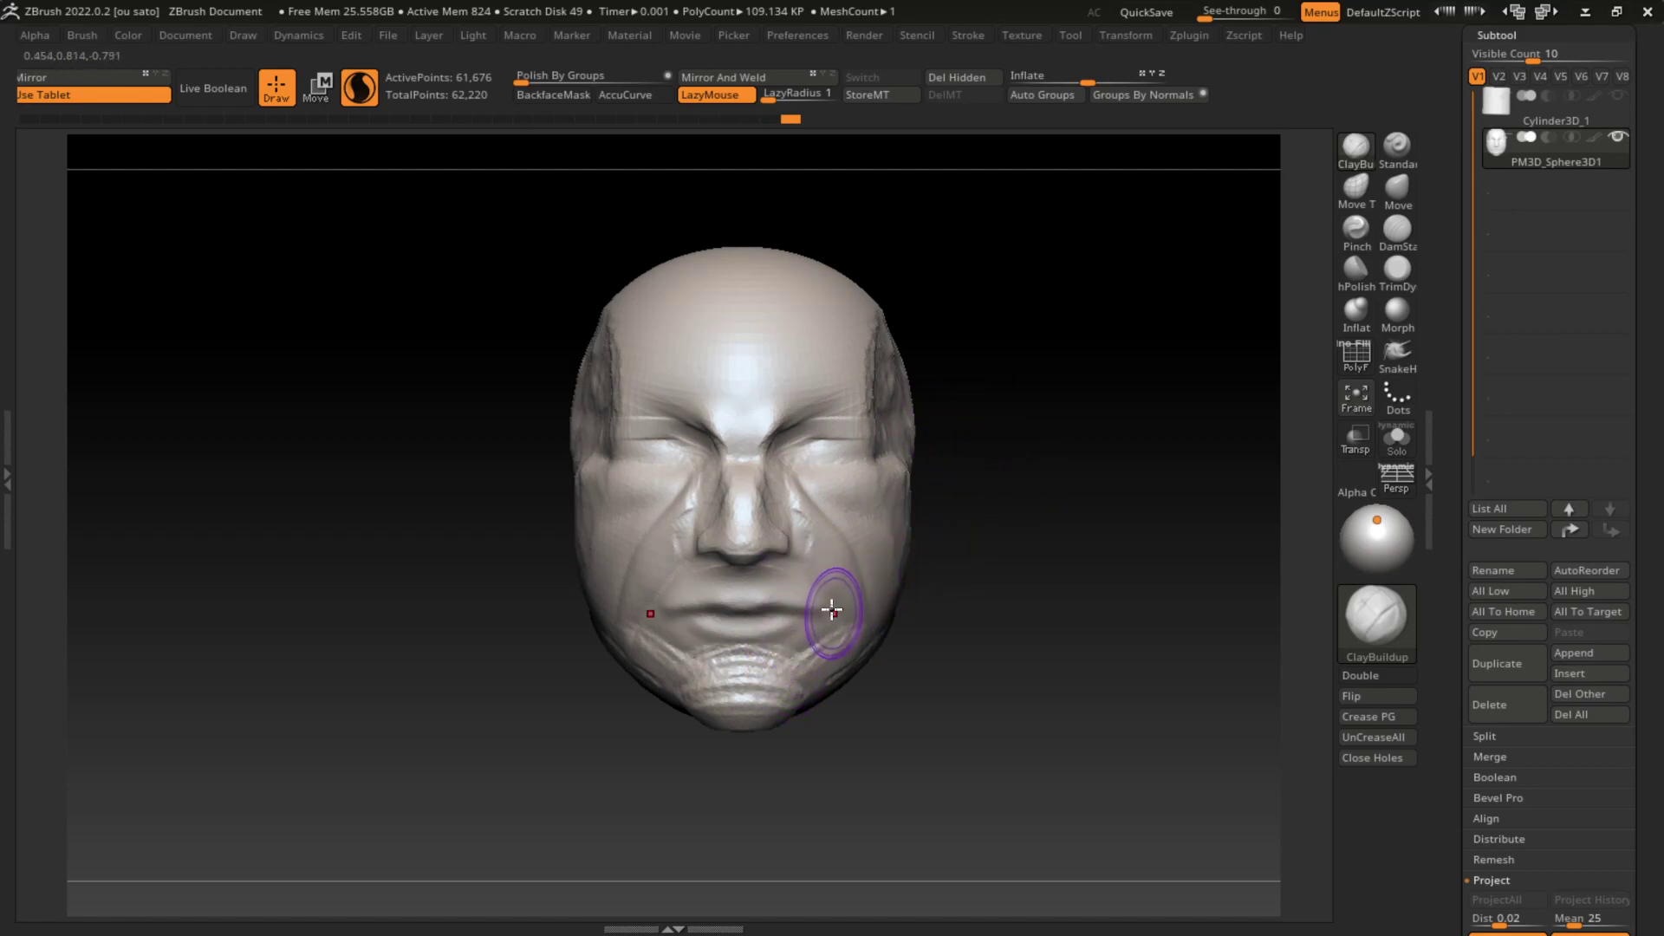
Step: Carve the crease between the lips with DamStandard, undoing stray lip and chin strokes
click(1397, 230)
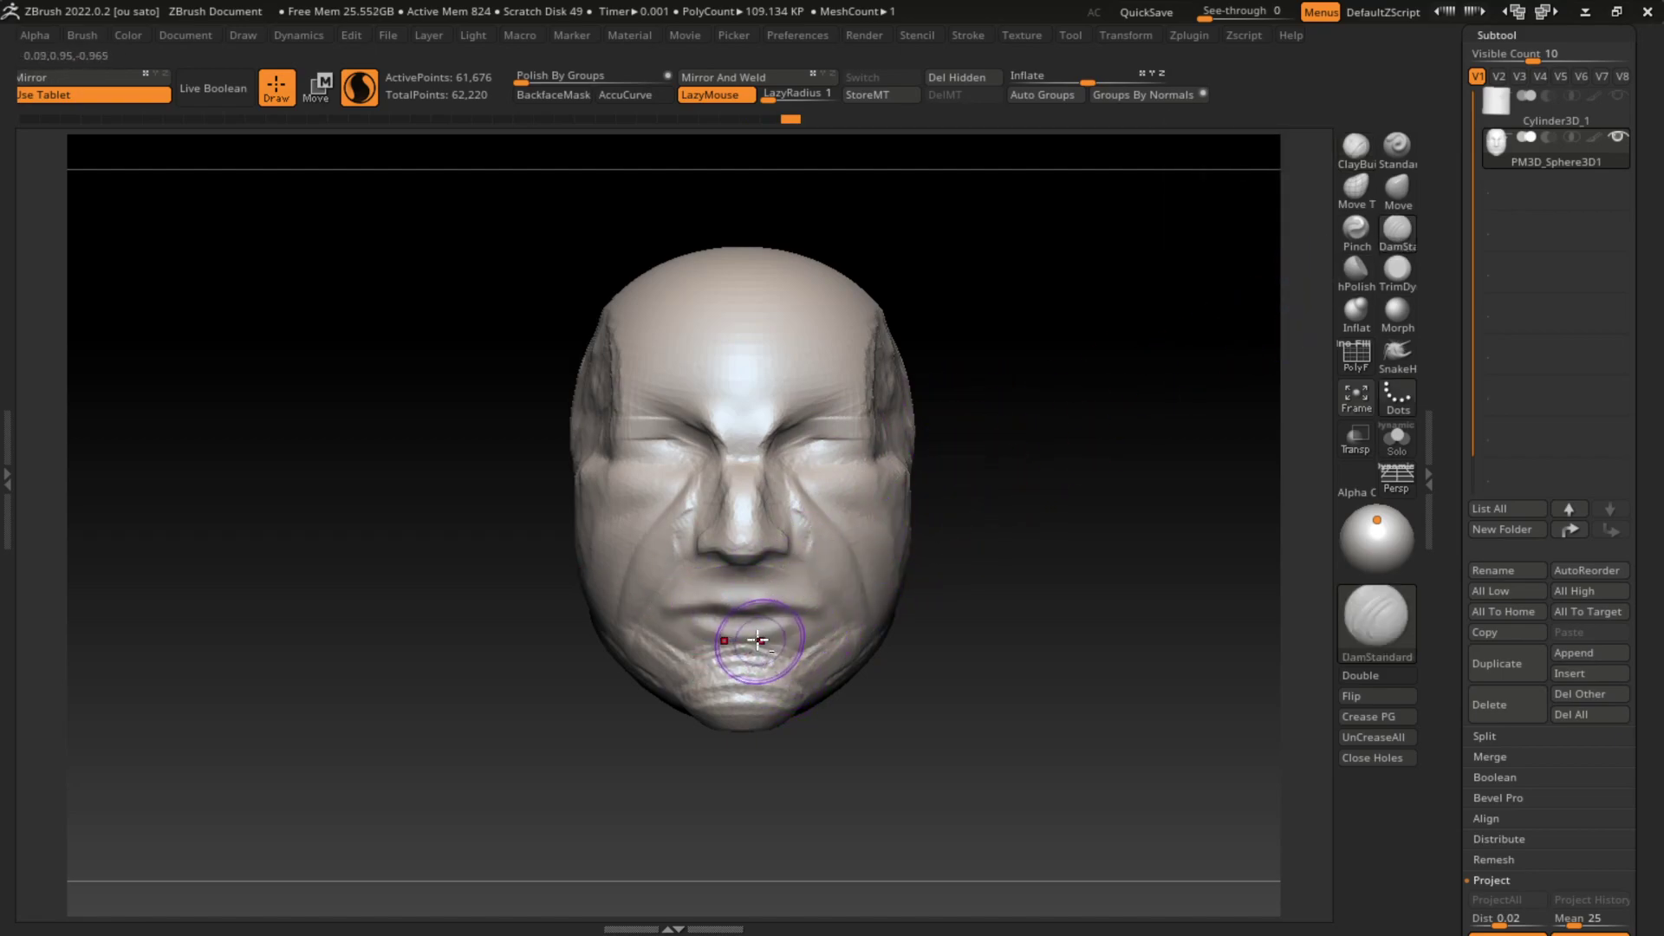
mouse_move(724, 605)
mouse_down()
mouse_move(763, 659)
mouse_move(763, 604)
mouse_move(659, 617)
mouse_up()
key(ctrl+z)
drag(802, 607, 696, 617)
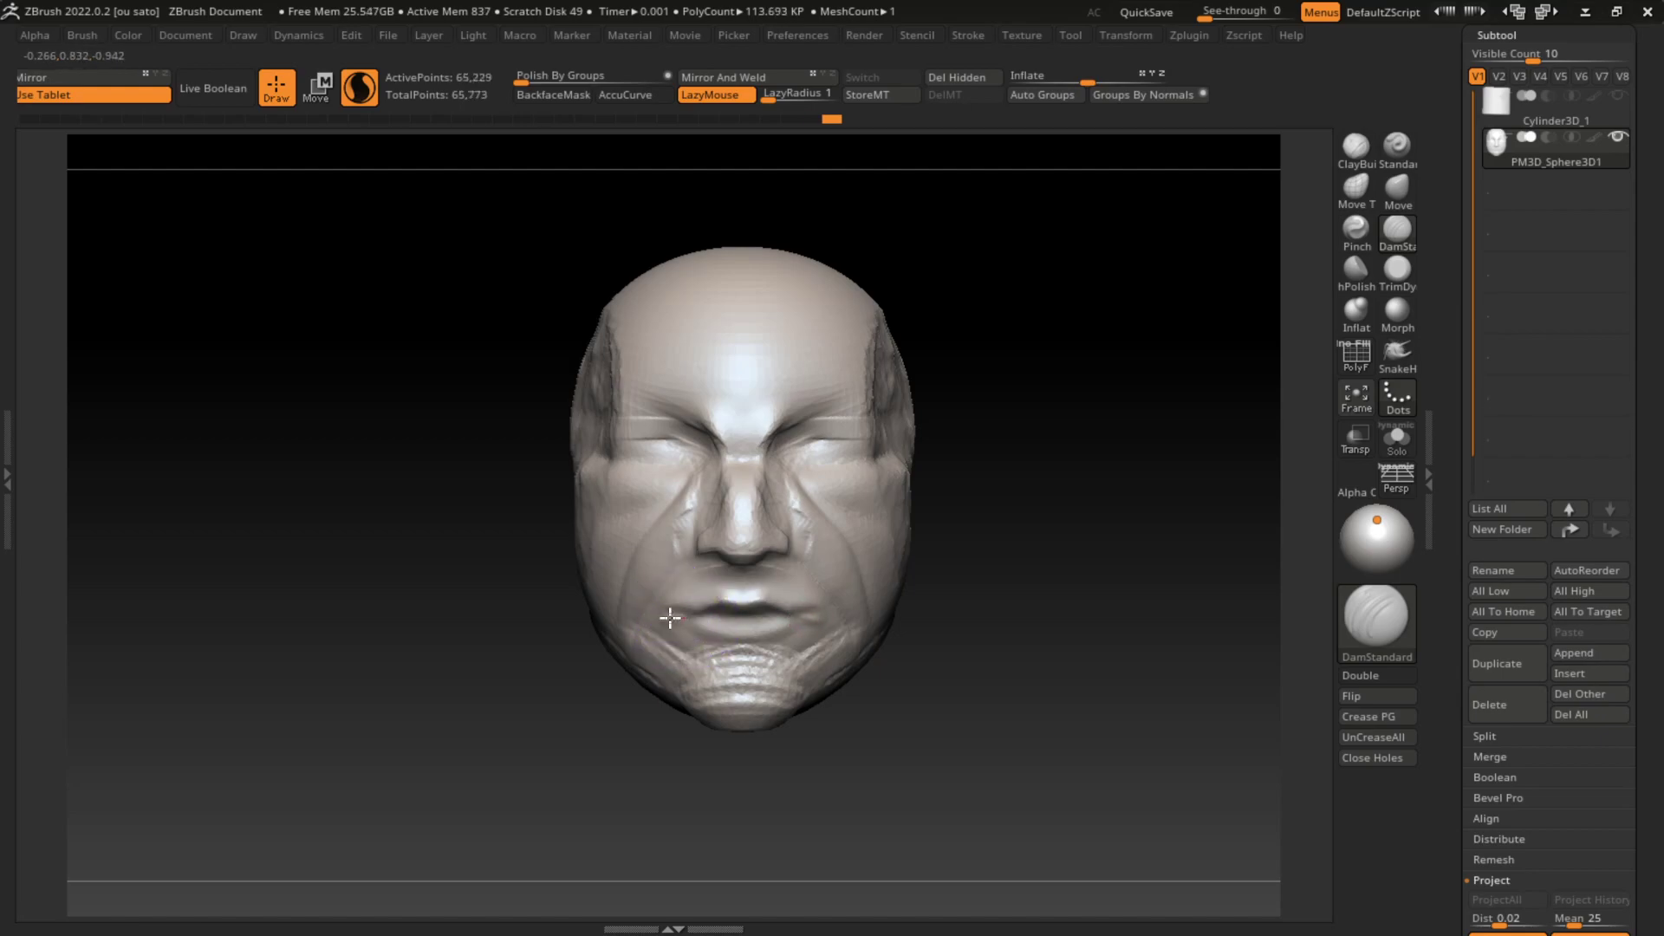
drag(821, 661, 661, 663)
key(ctrl+z)
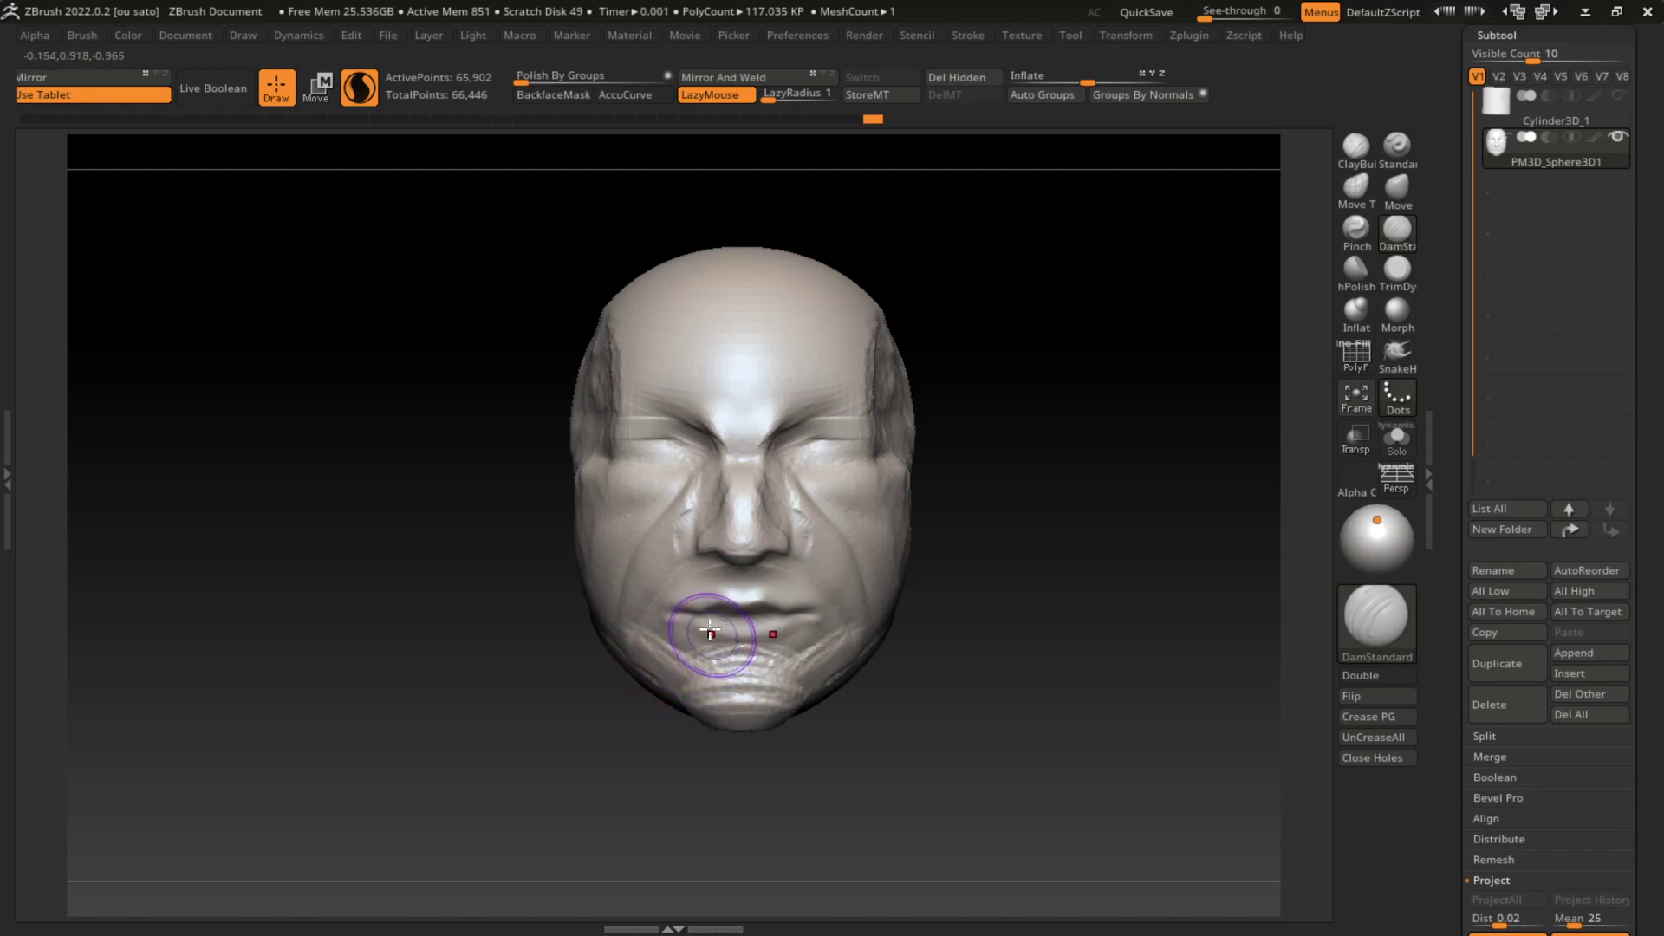
Step: Sharpen the lip line, re-sculpt the lips with Standard, and build up the lower right jaw
click(1356, 145)
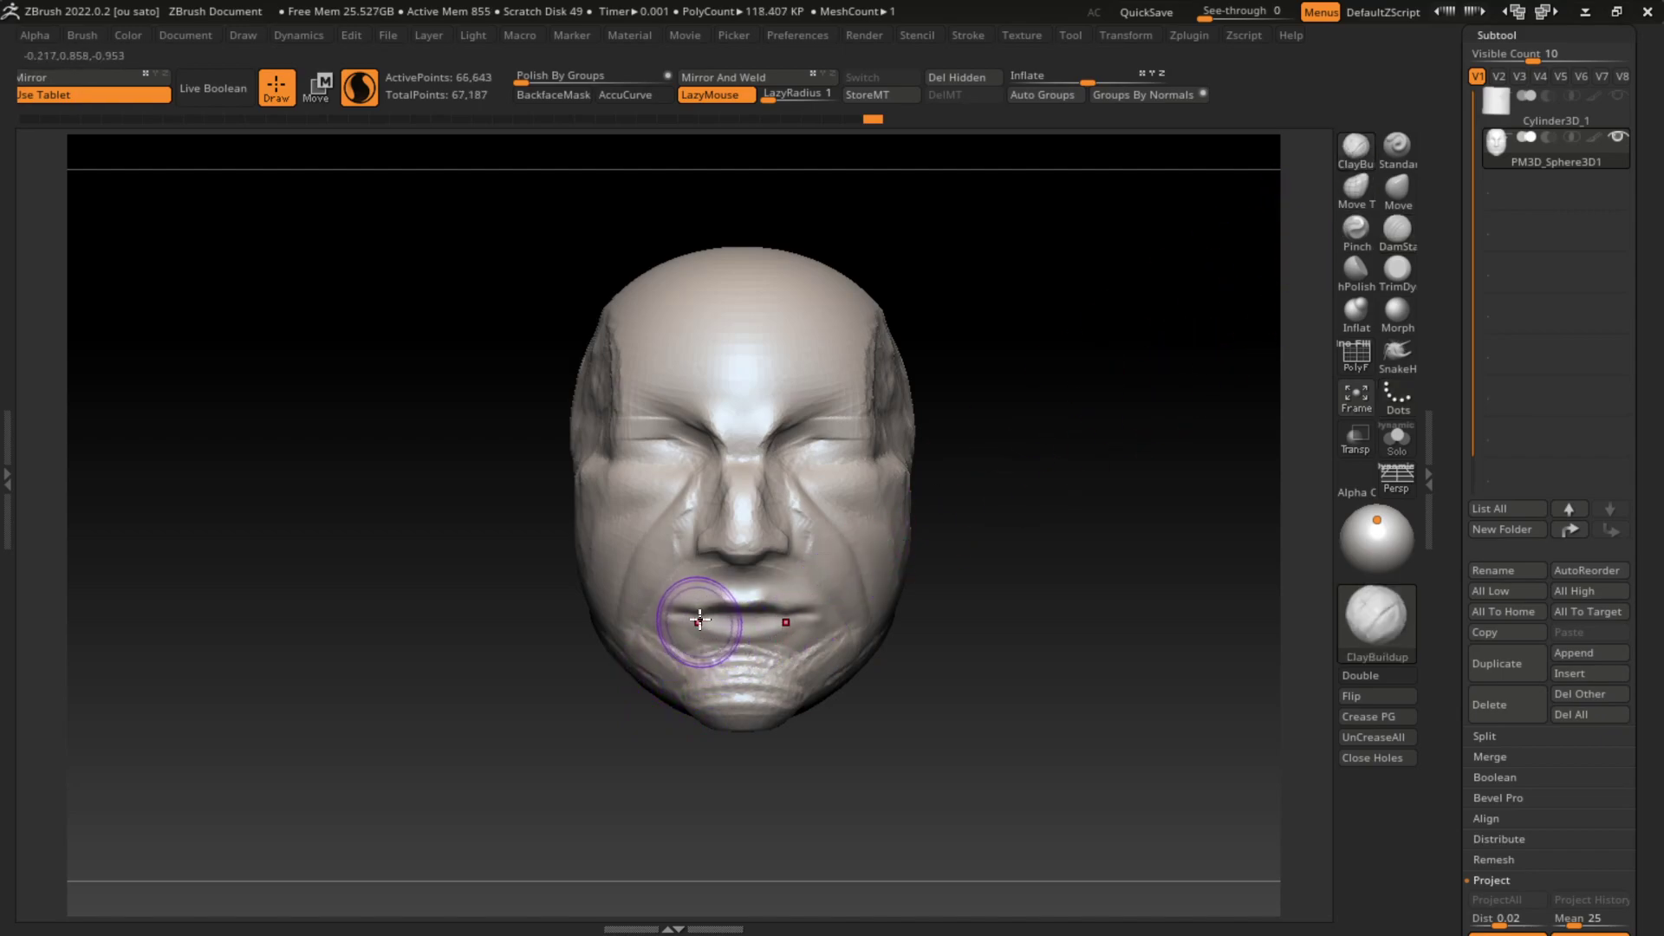
click(1400, 234)
drag(709, 621, 805, 606)
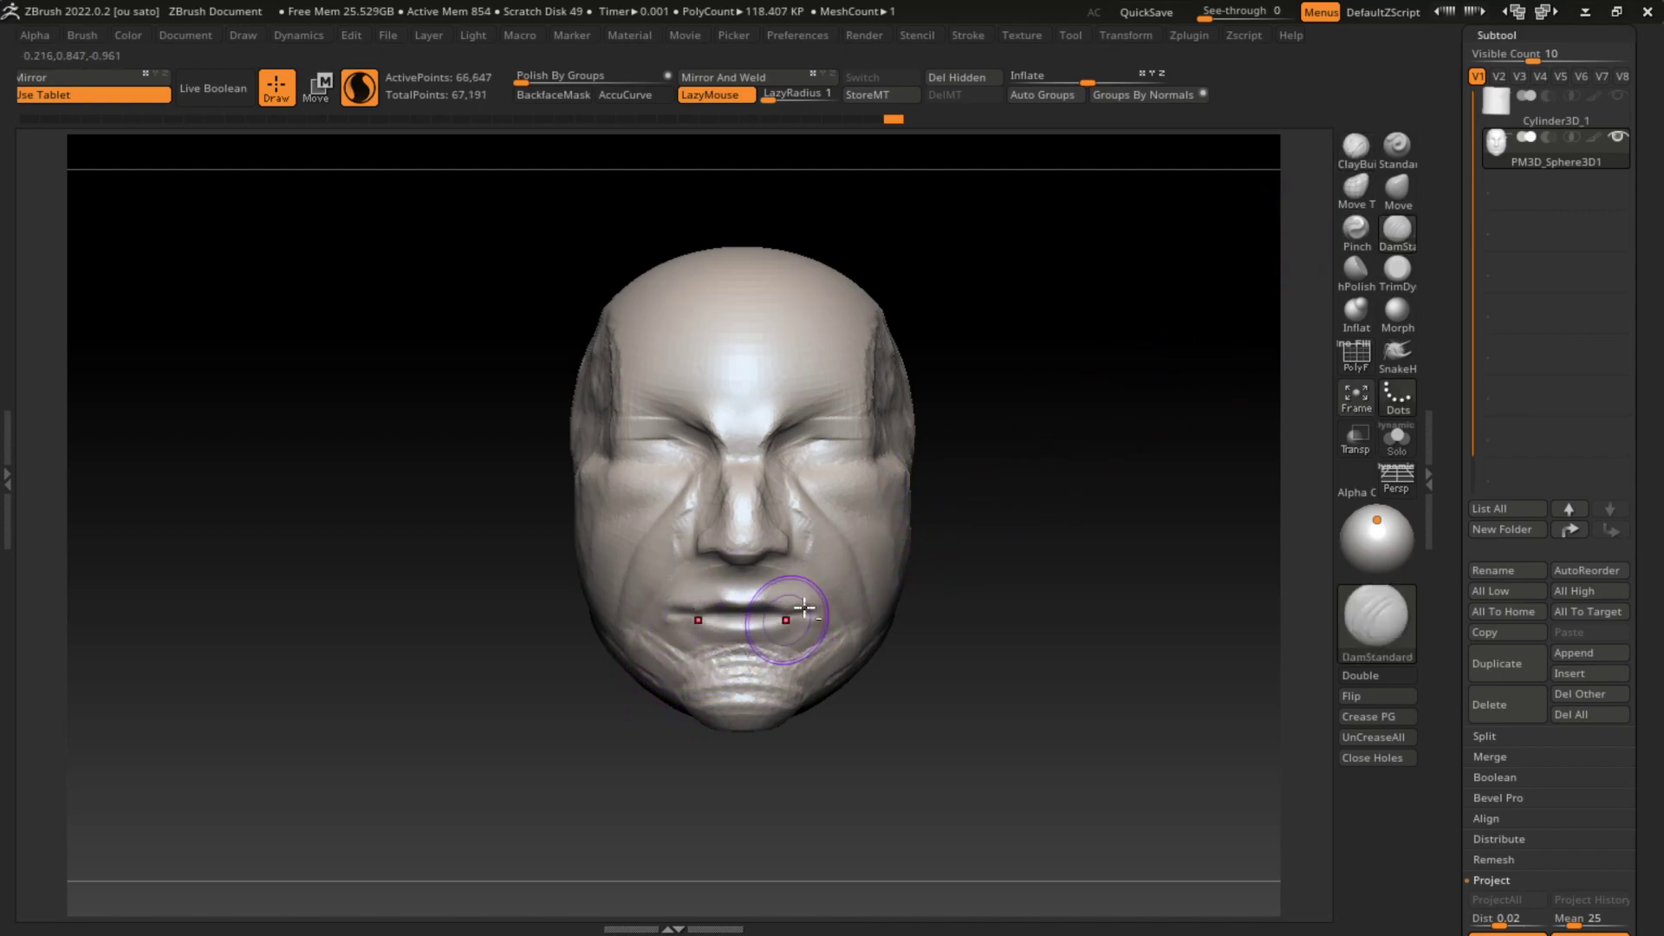
click(1405, 171)
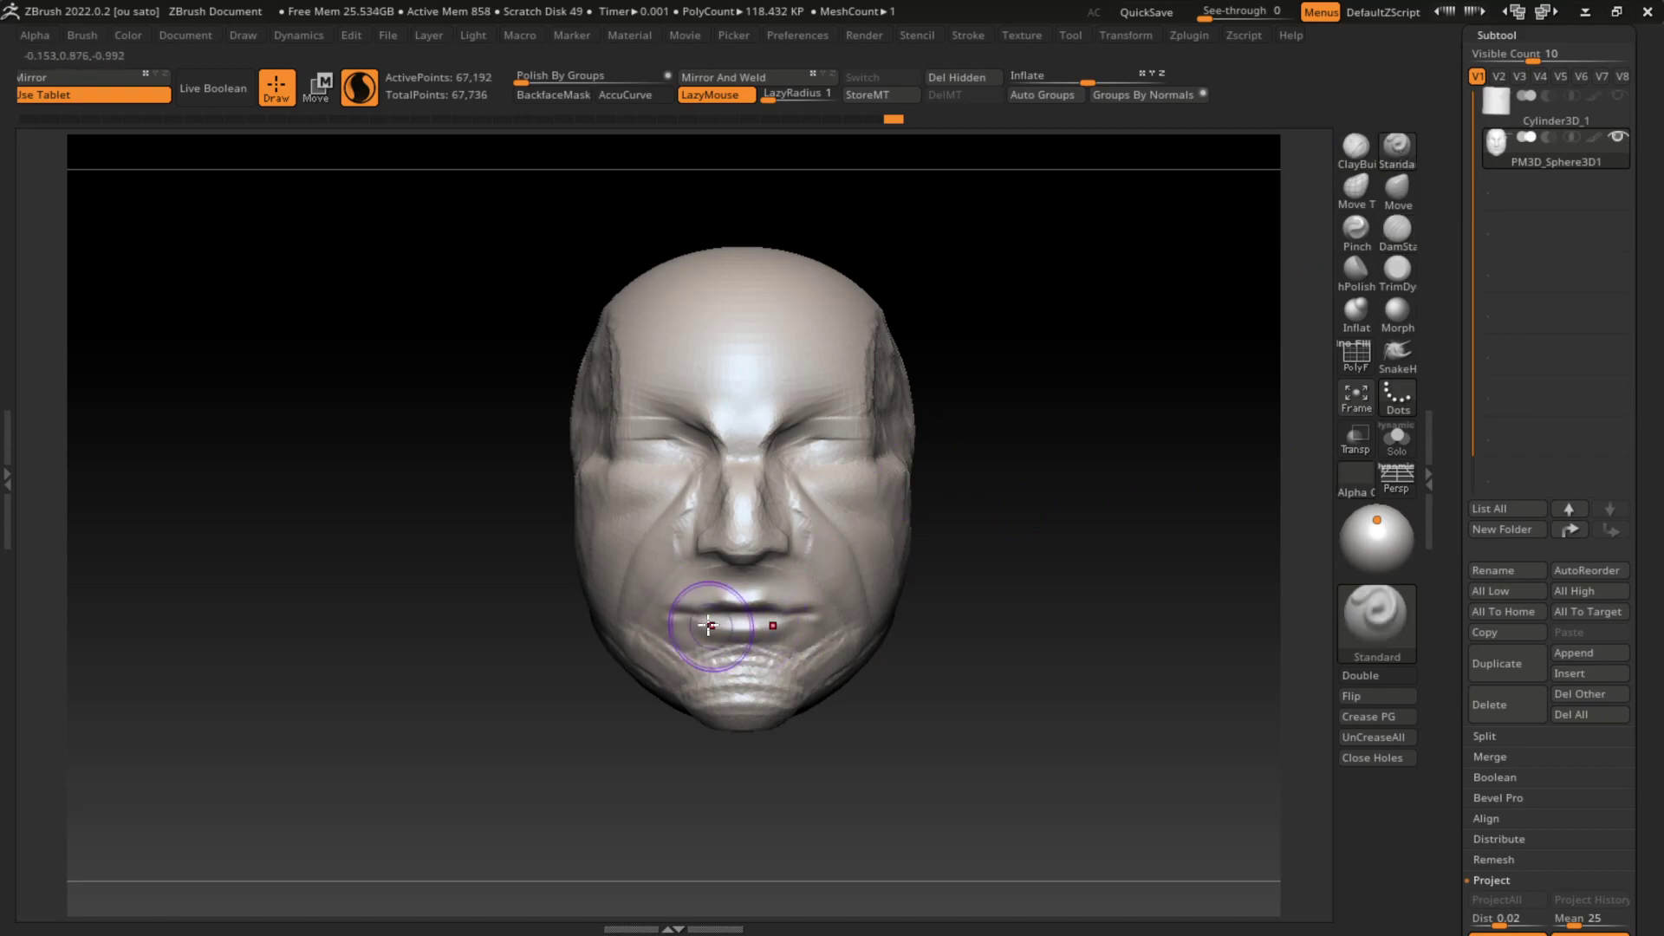
mouse_move(654, 632)
mouse_down()
mouse_move(834, 632)
mouse_move(694, 683)
mouse_up()
click(1390, 245)
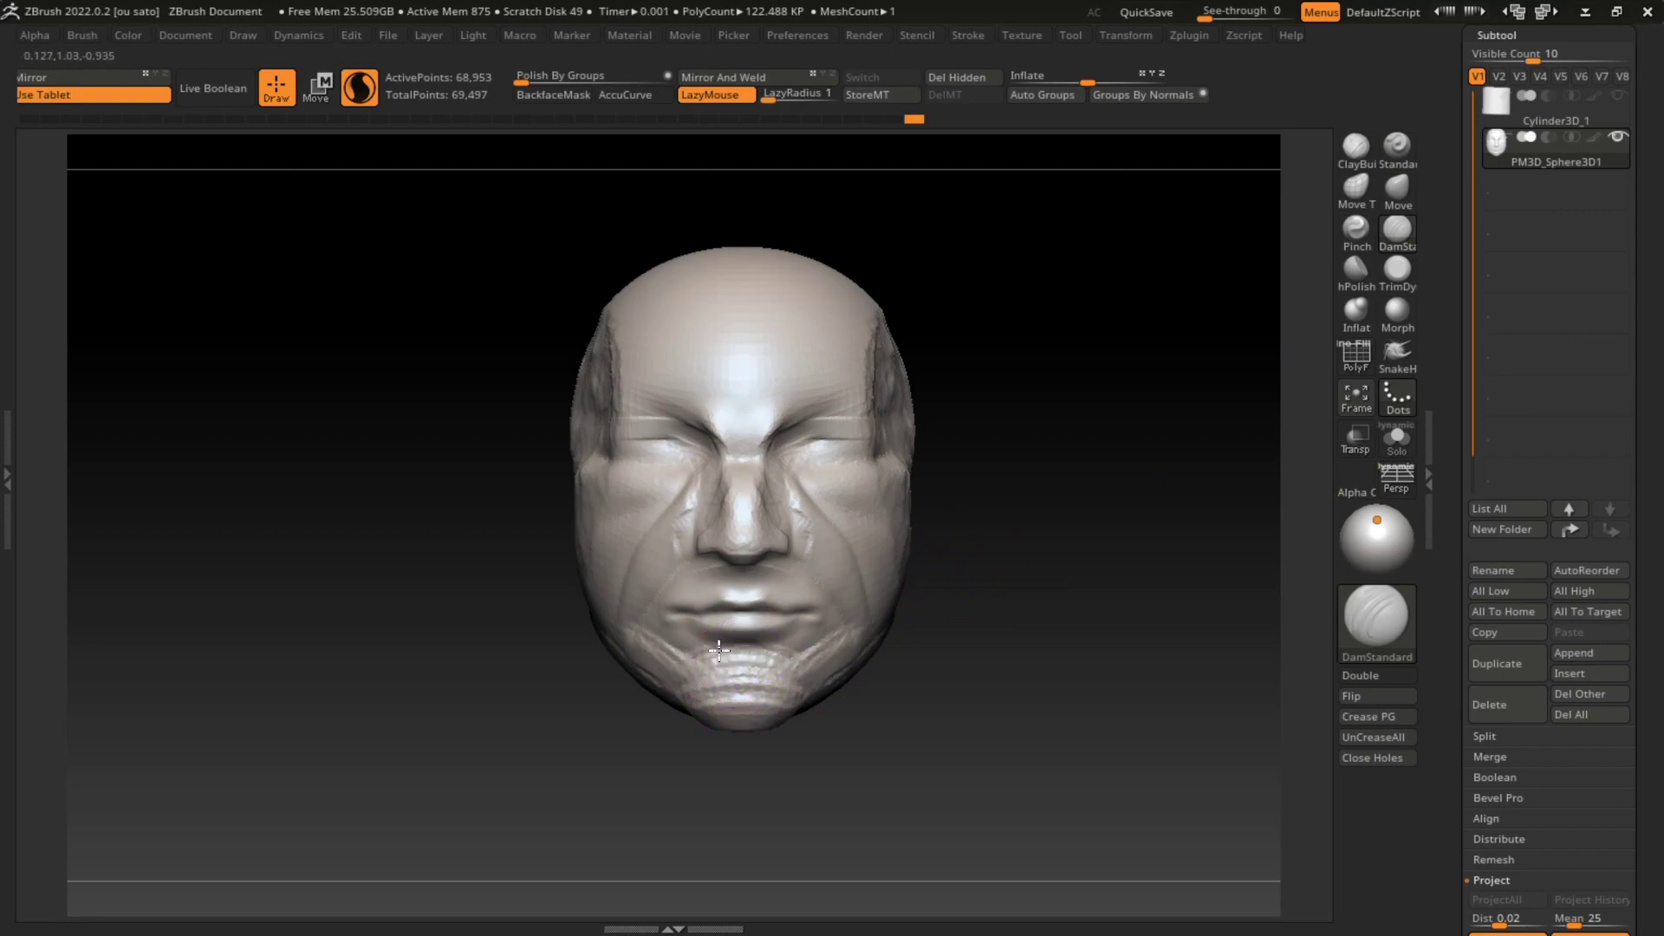
click(1356, 148)
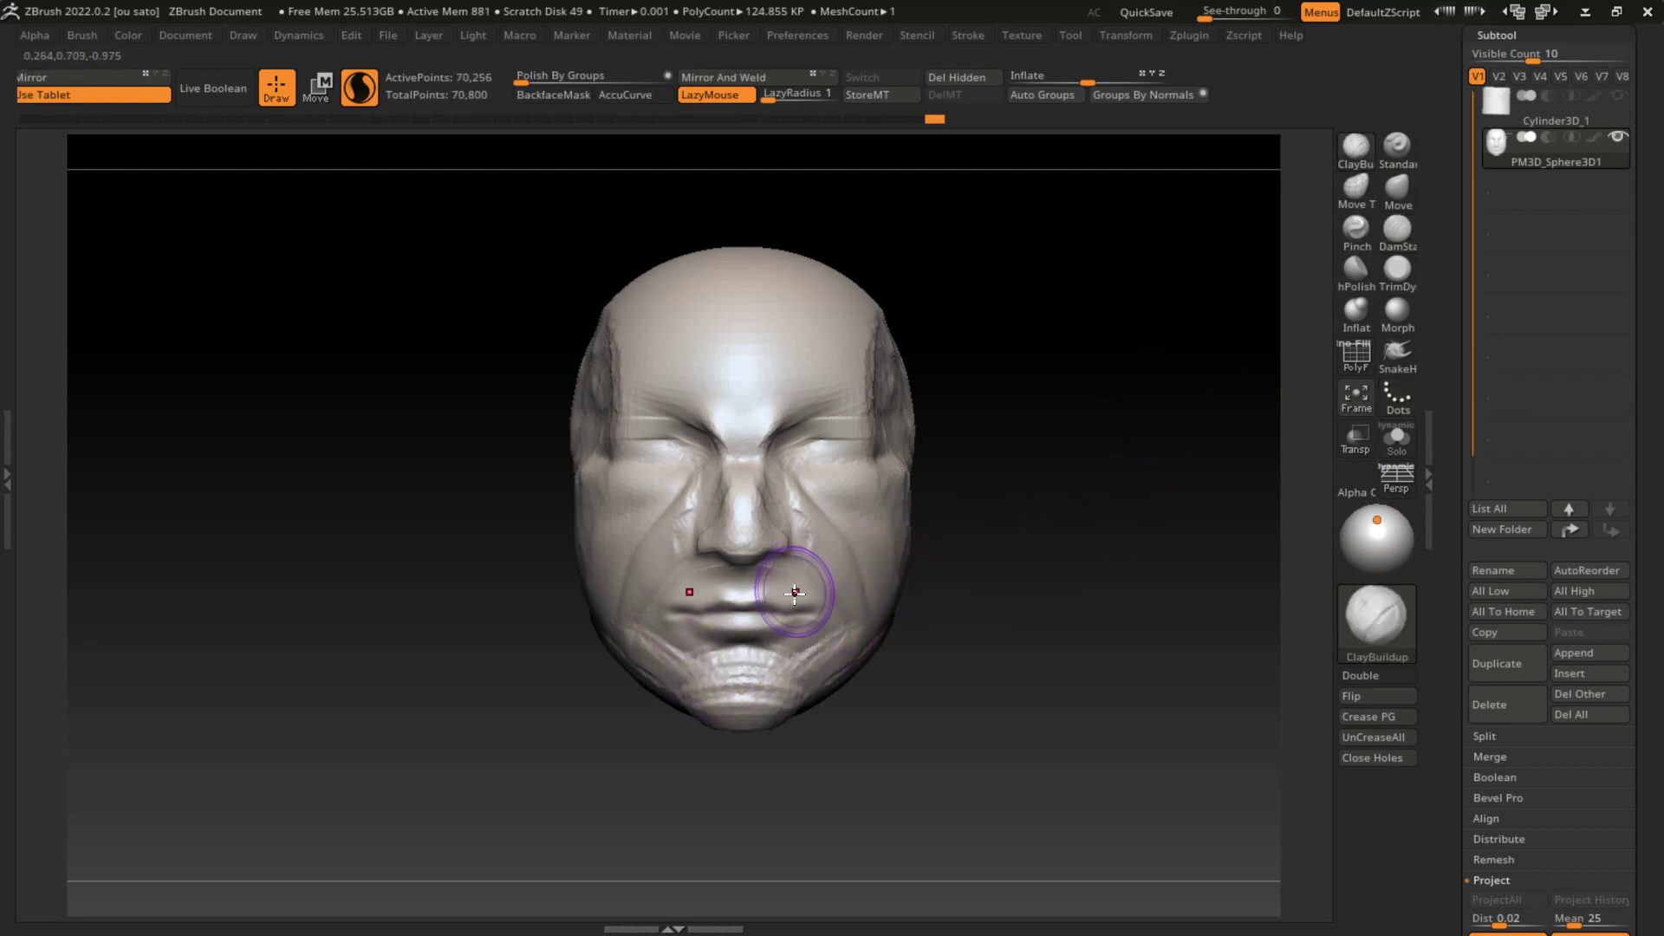
drag(802, 637, 863, 564)
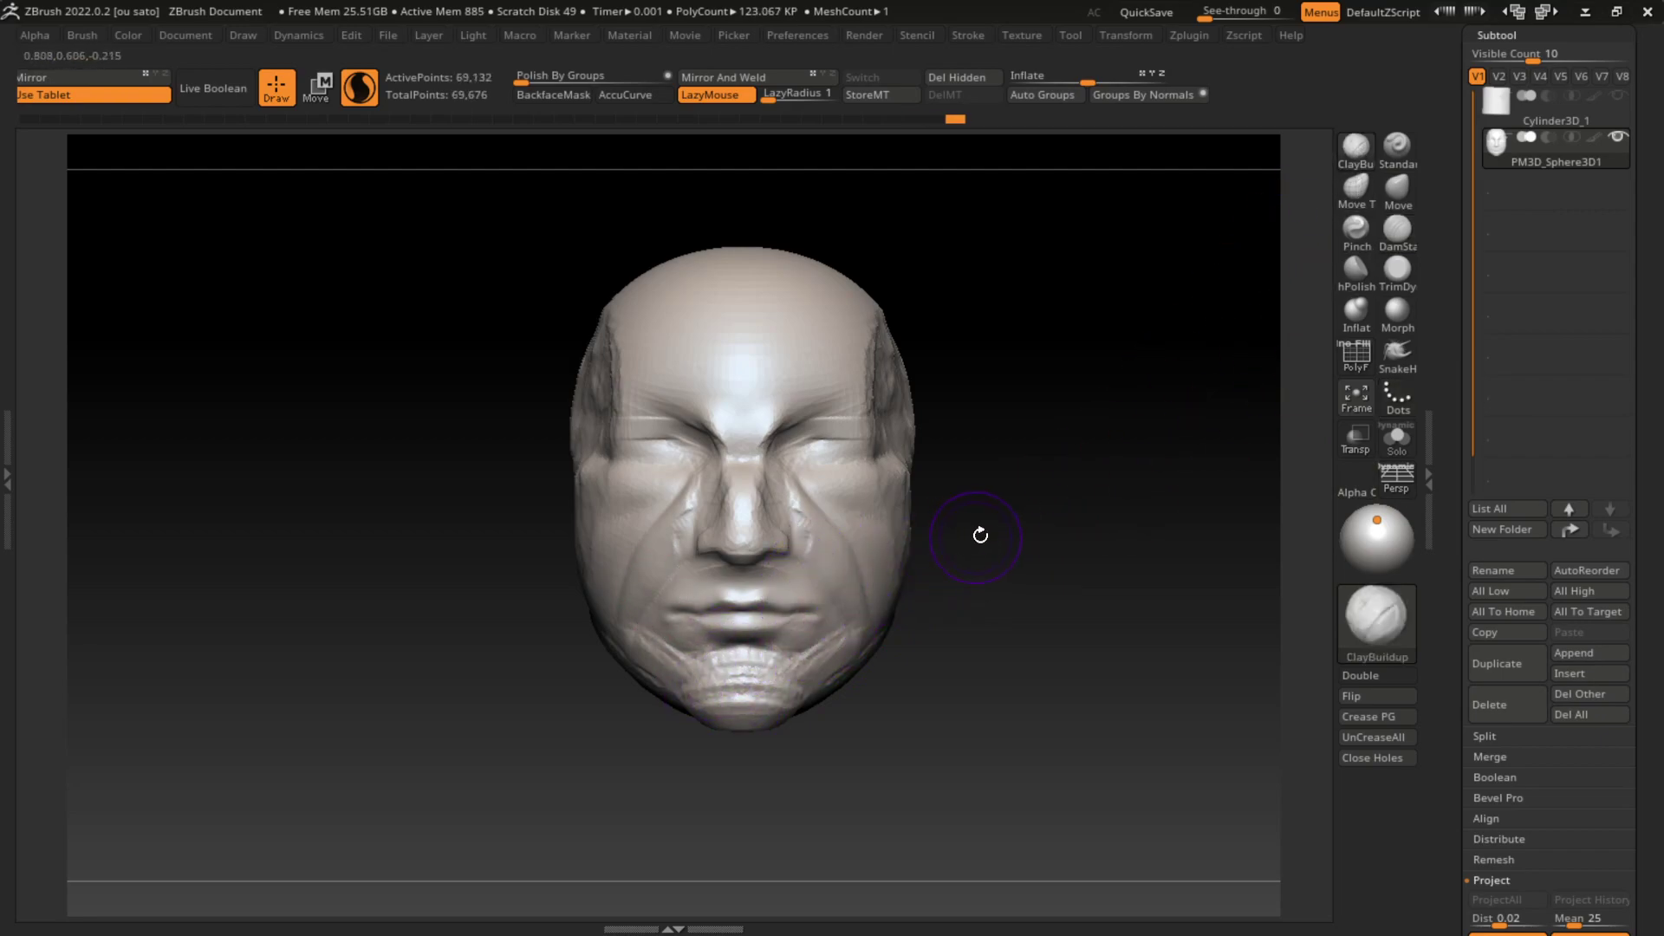
Step: Check the head's profile and smooth the left mouth corner using DamStandard
click(1396, 232)
drag(1066, 575, 861, 639)
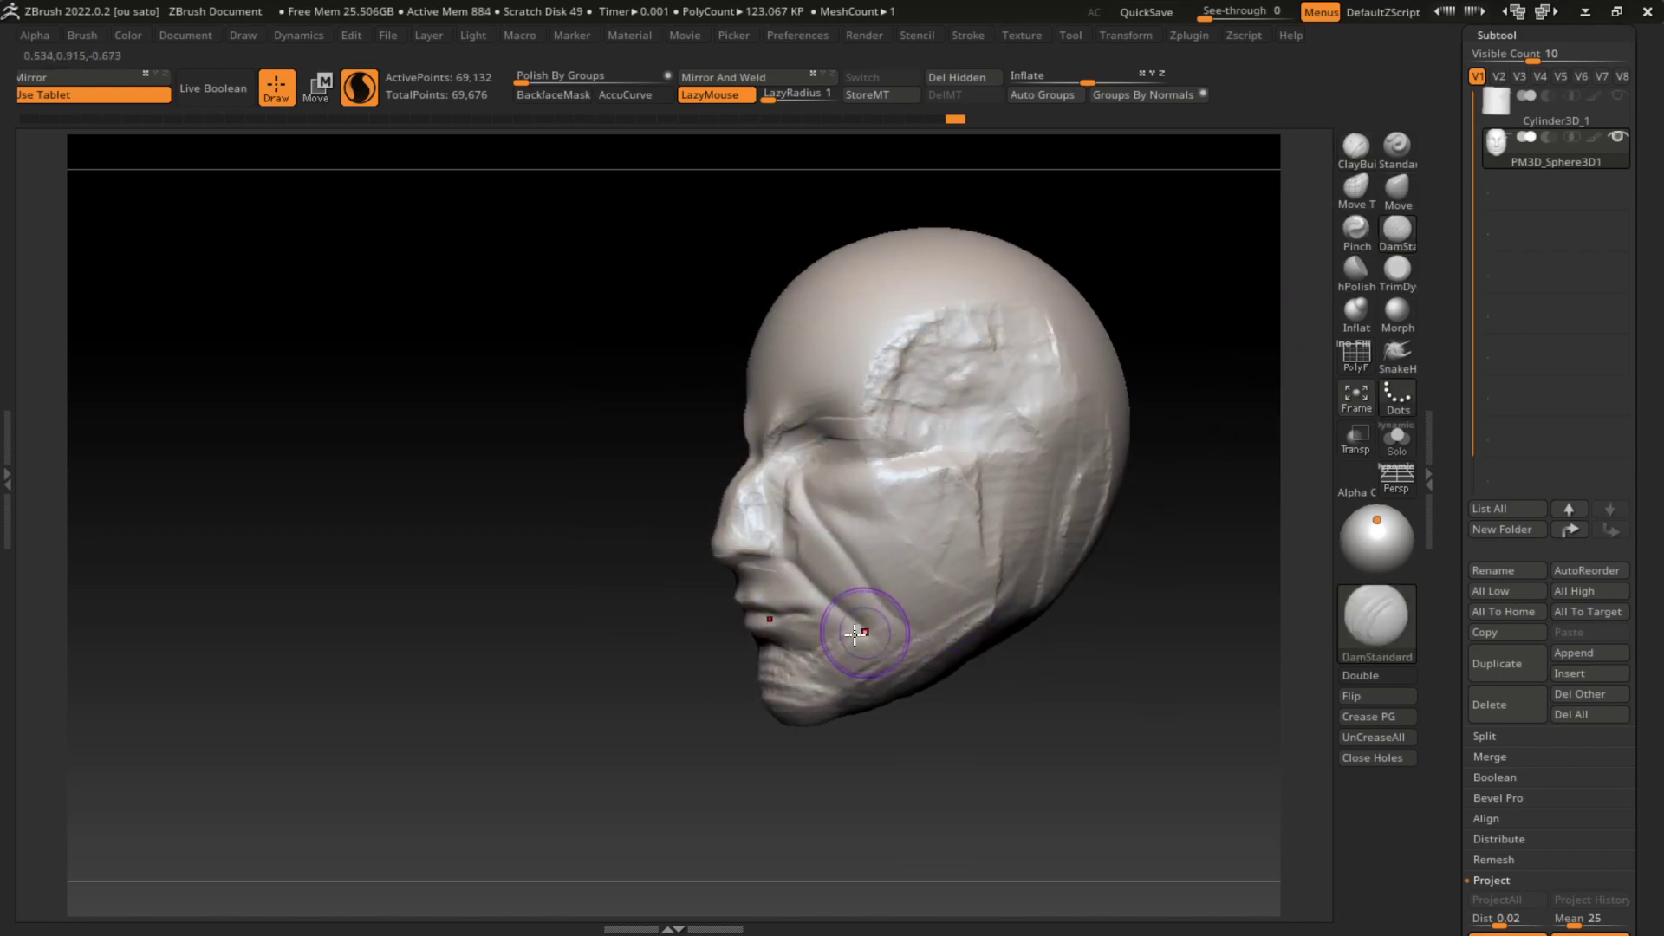
mouse_move(754, 776)
mouse_down()
mouse_move(892, 673)
mouse_move(813, 628)
mouse_move(802, 663)
mouse_up()
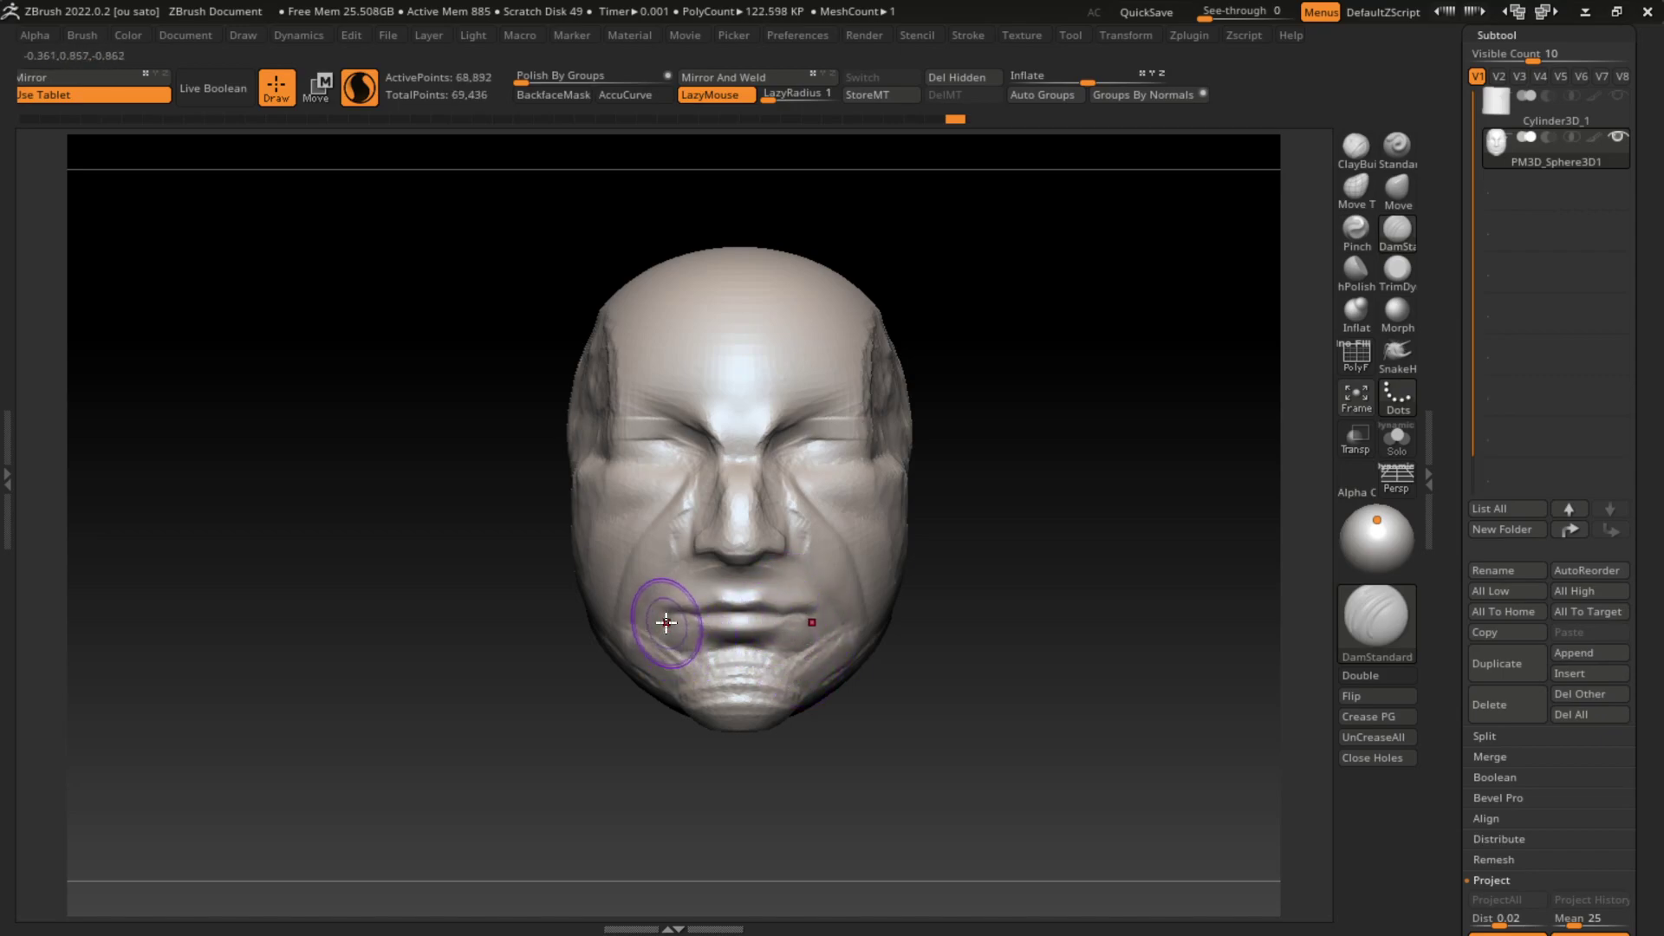
shift+drag(660, 611, 743, 703)
Step: Build up the lower lip, right mouth corner and right jawline with ClayBuildup
click(1357, 145)
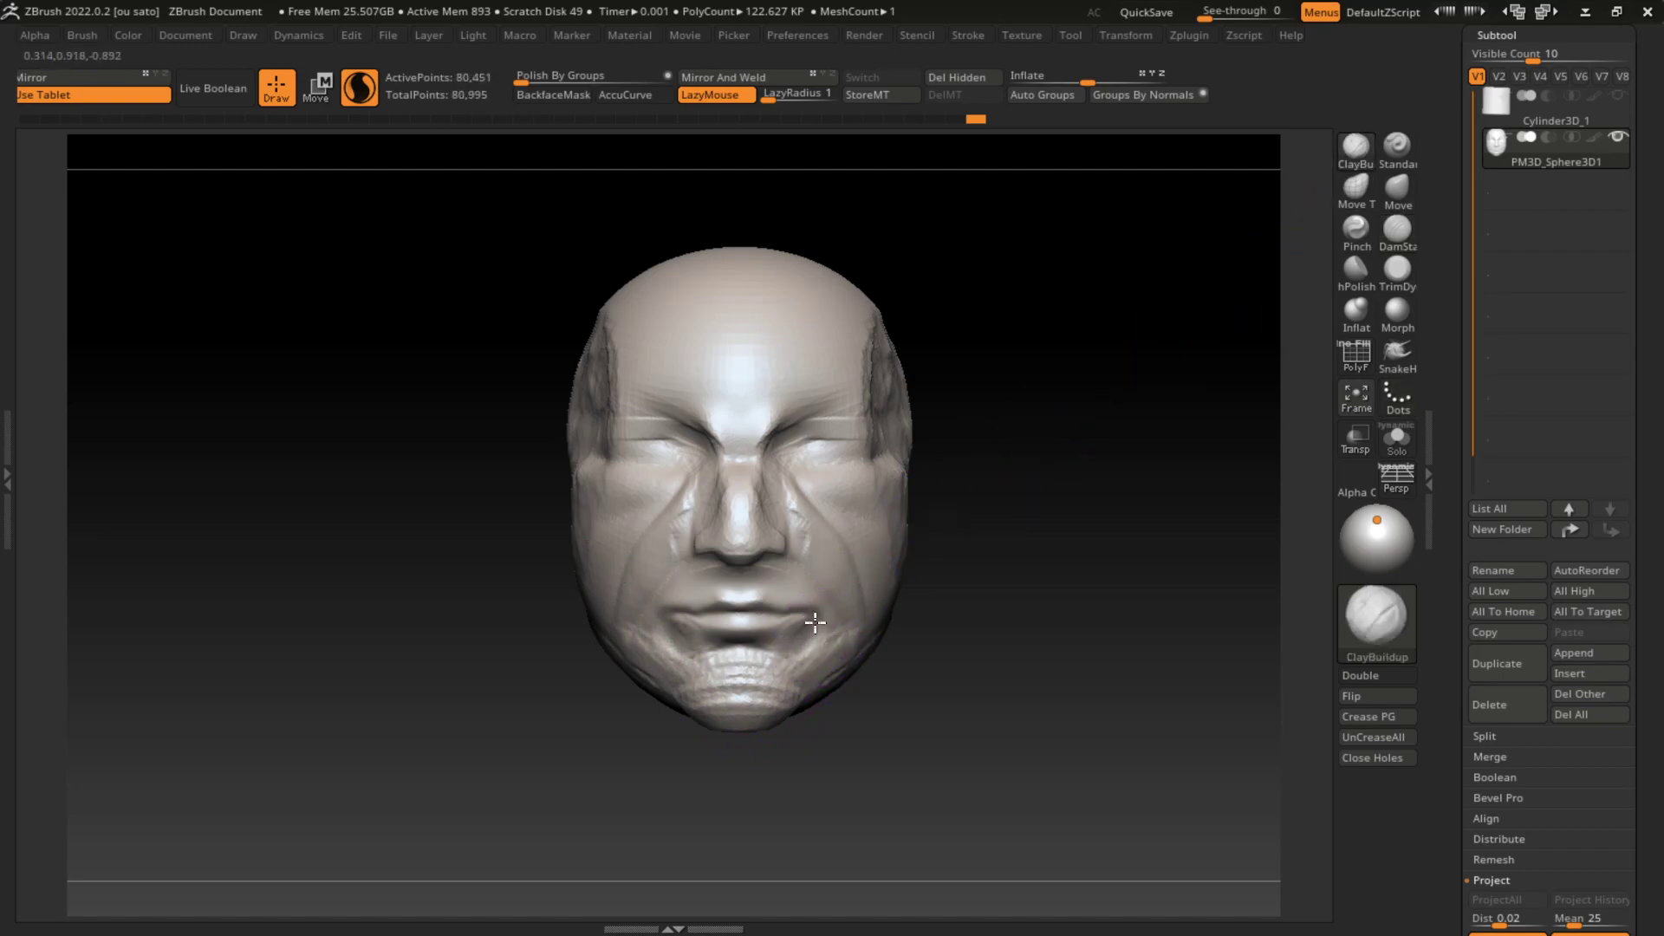
shift+drag(815, 622, 815, 700)
drag(896, 619, 889, 632)
mouse_move(812, 720)
mouse_down()
mouse_move(836, 691)
mouse_move(713, 731)
mouse_move(699, 694)
mouse_move(729, 732)
mouse_move(763, 737)
mouse_up()
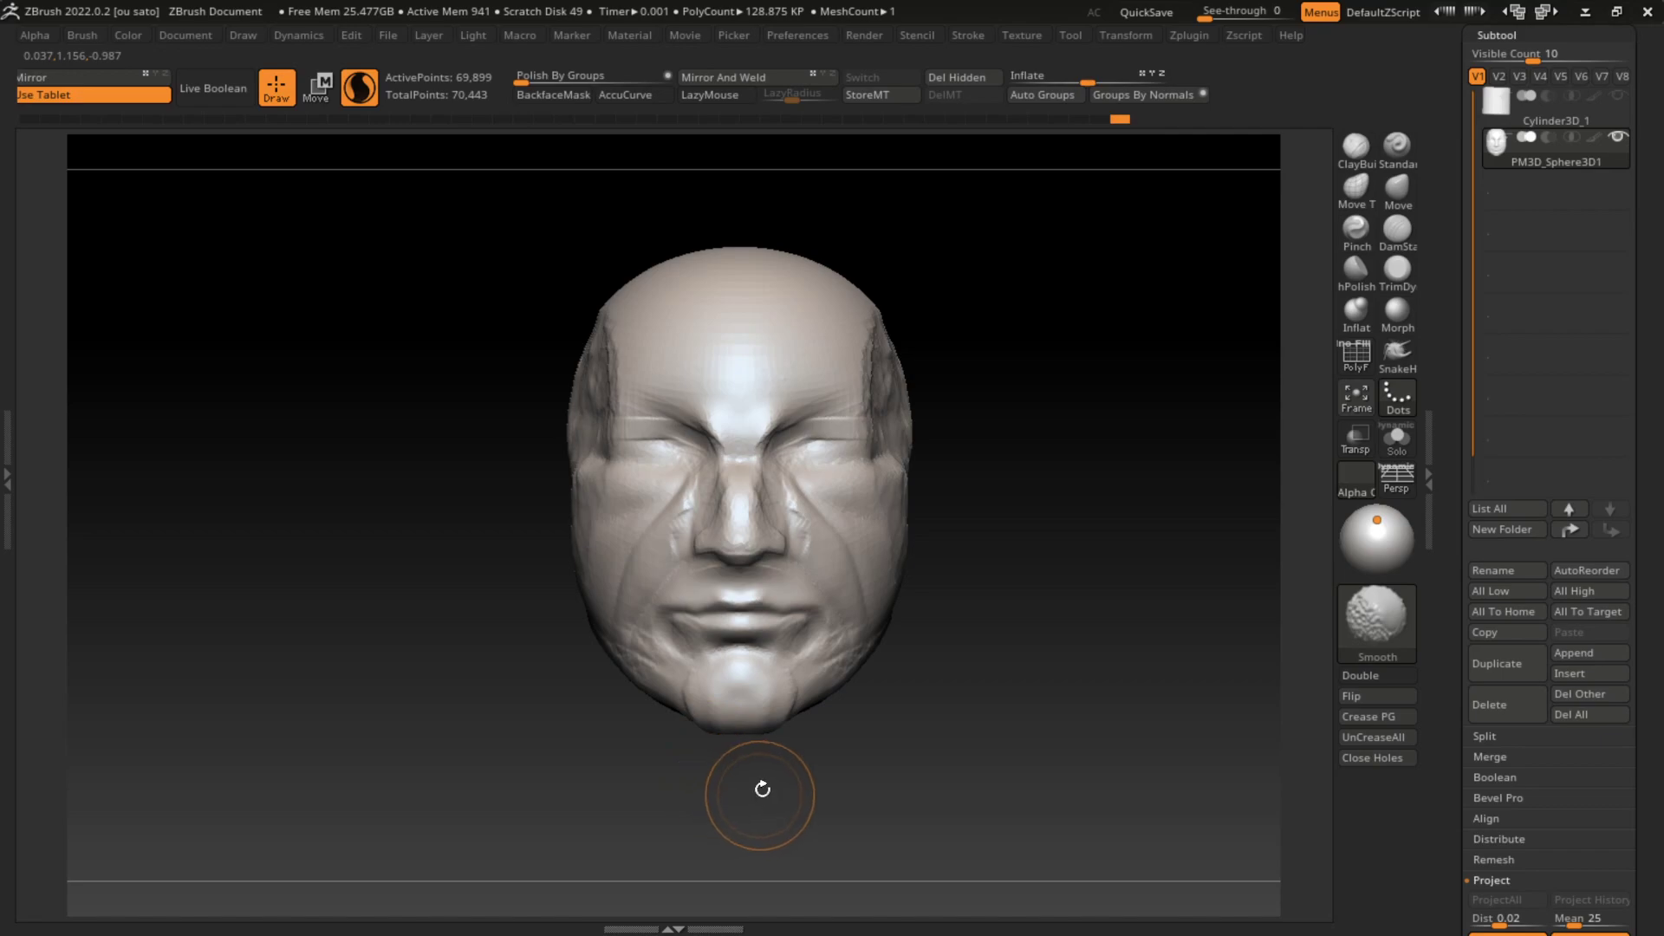
Step: Flatten the jaw and chin planes on both sides with TrimDynamic
mouse_move(824, 687)
mouse_down()
mouse_move(886, 757)
mouse_move(814, 690)
mouse_move(840, 691)
mouse_move(837, 663)
mouse_up()
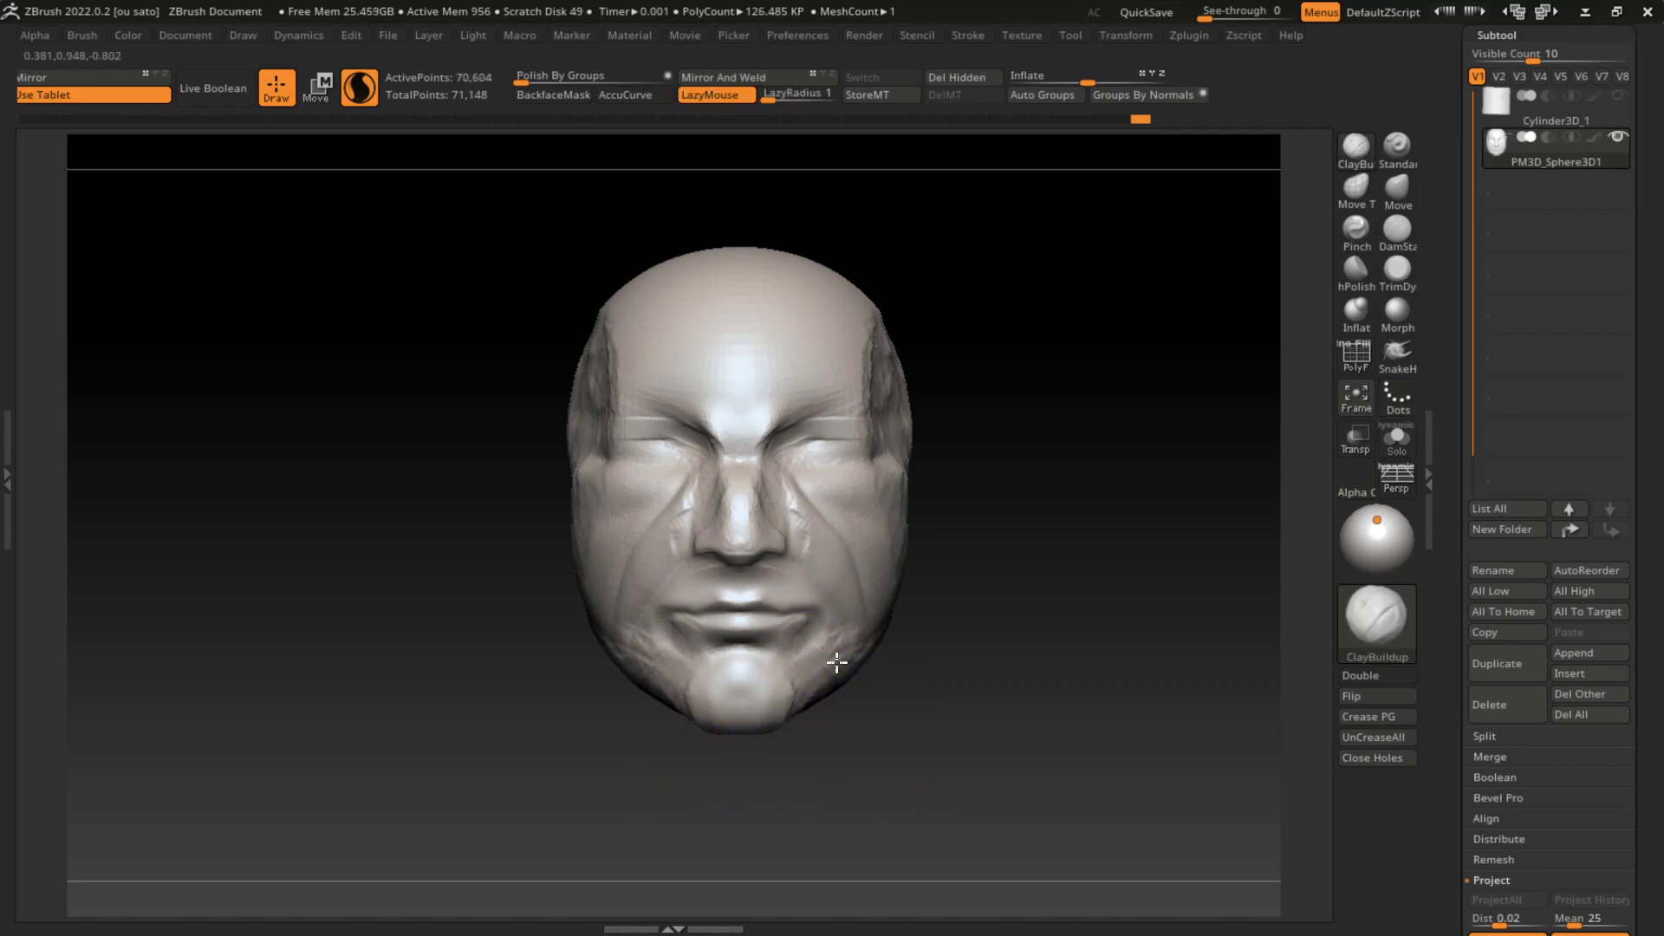
click(1397, 269)
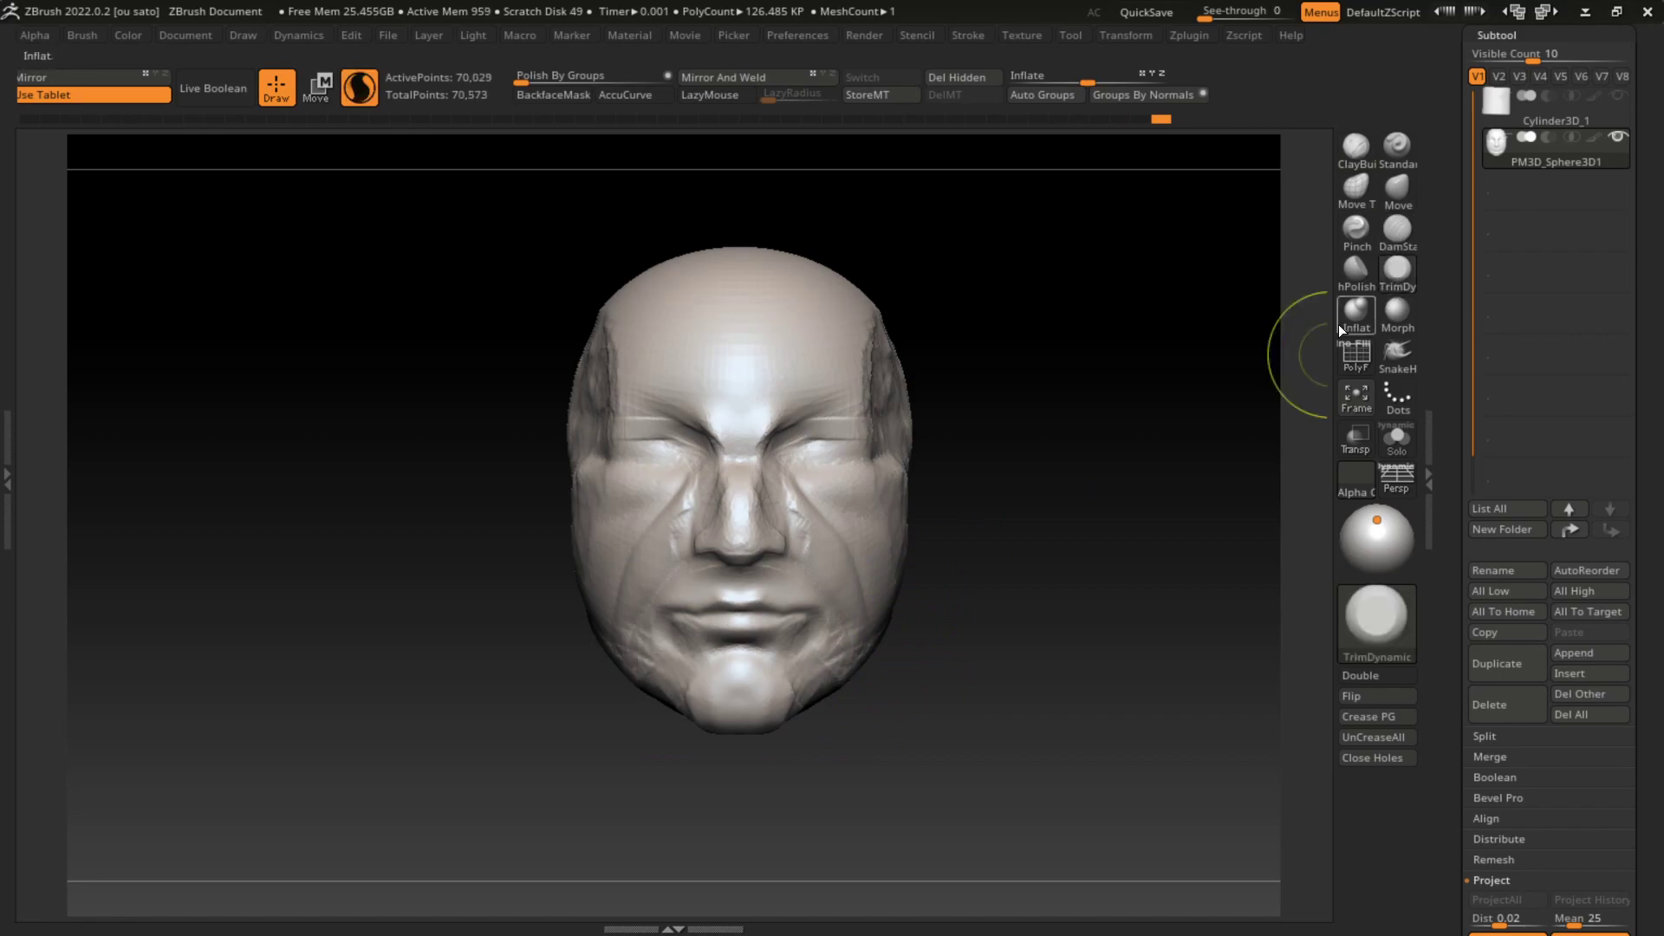
mouse_move(798, 698)
mouse_down()
mouse_move(855, 705)
mouse_move(798, 729)
mouse_move(780, 699)
mouse_move(795, 718)
mouse_up()
Step: Switch to the Move brush (B-M-V) and bring up the Draw Size setting
key(b)
key(m)
key(v)
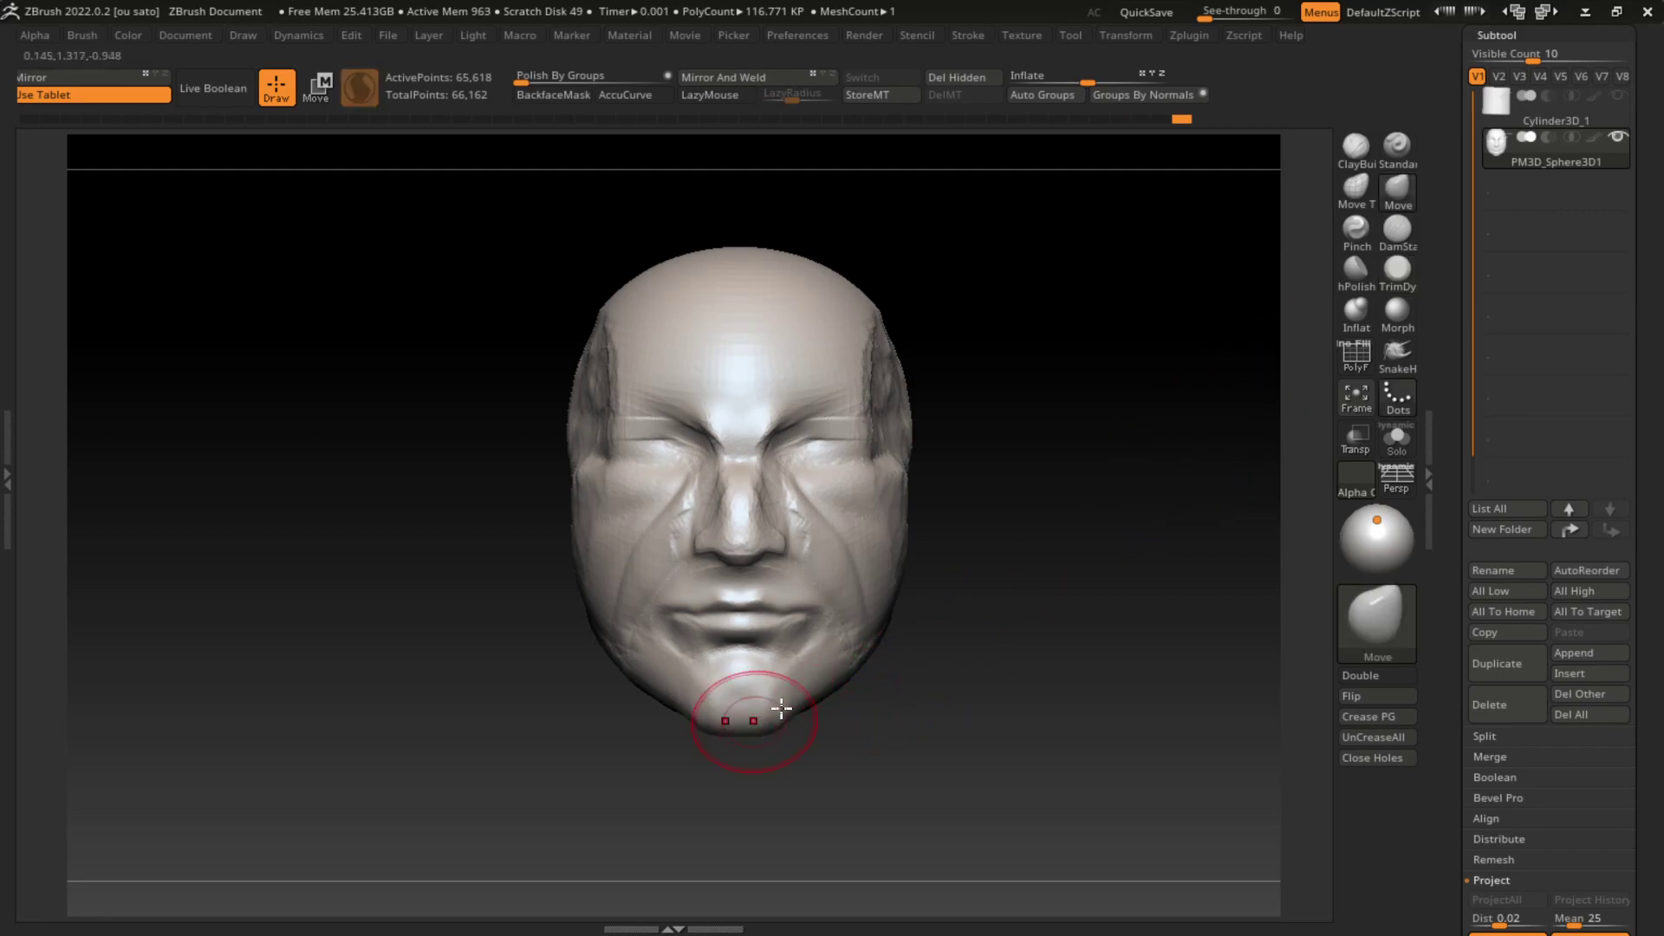
key(s)
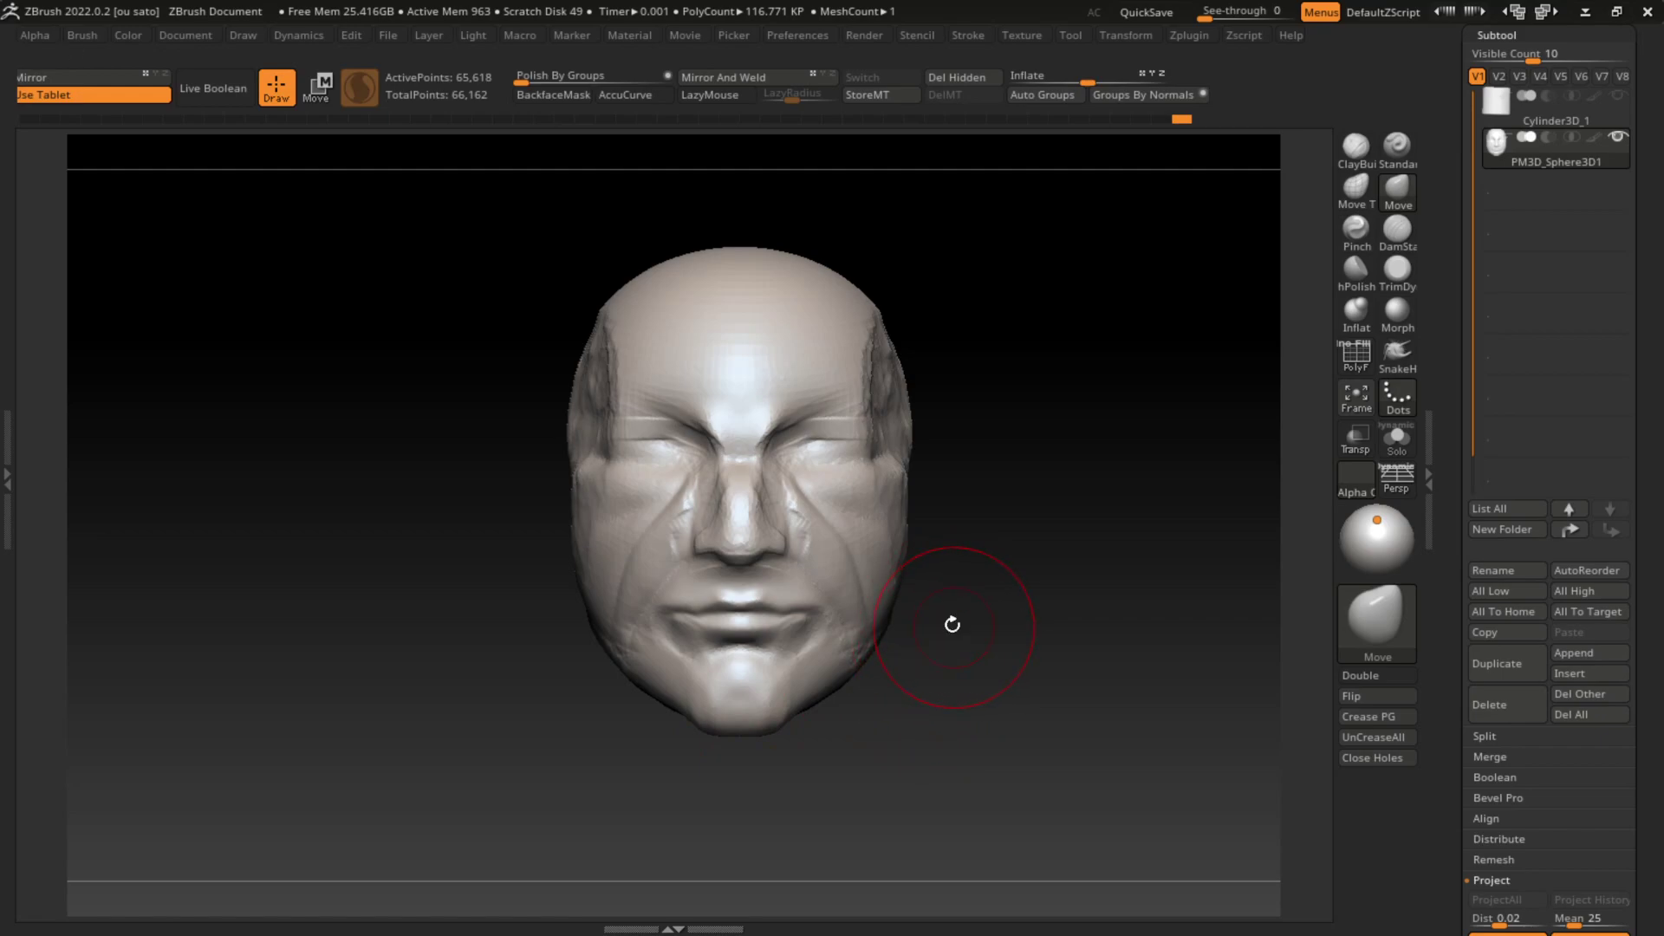
Step: Flatten both cheeks with TrimDynamic and carve the right temple with DamStandard
click(1397, 268)
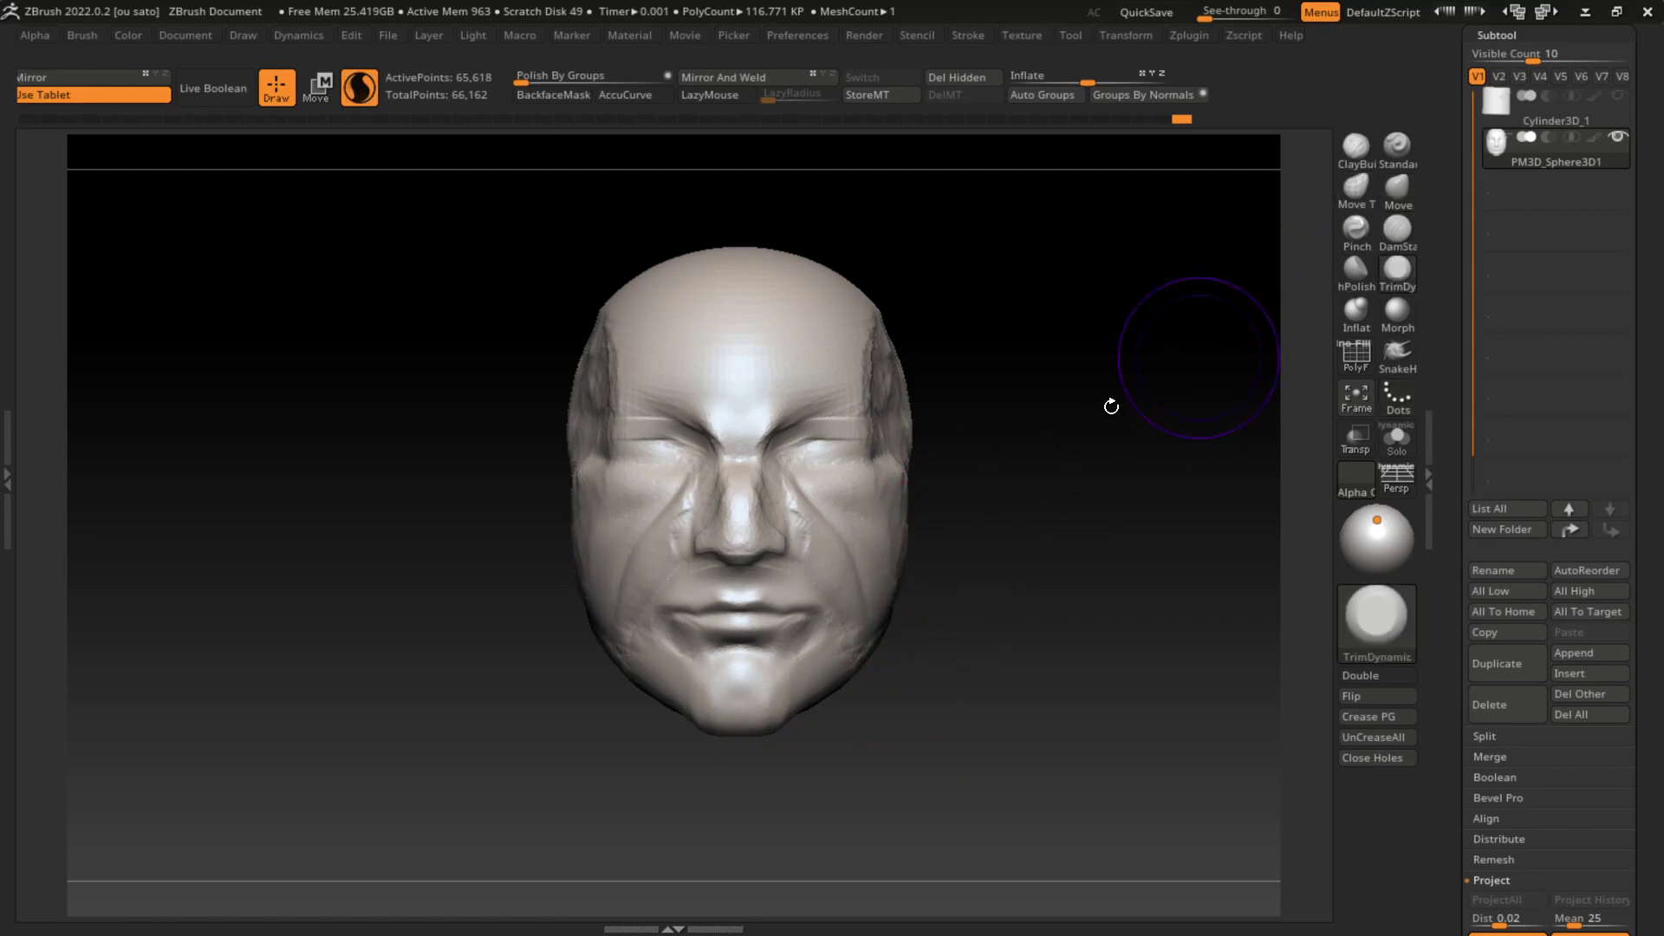
drag(897, 503, 888, 566)
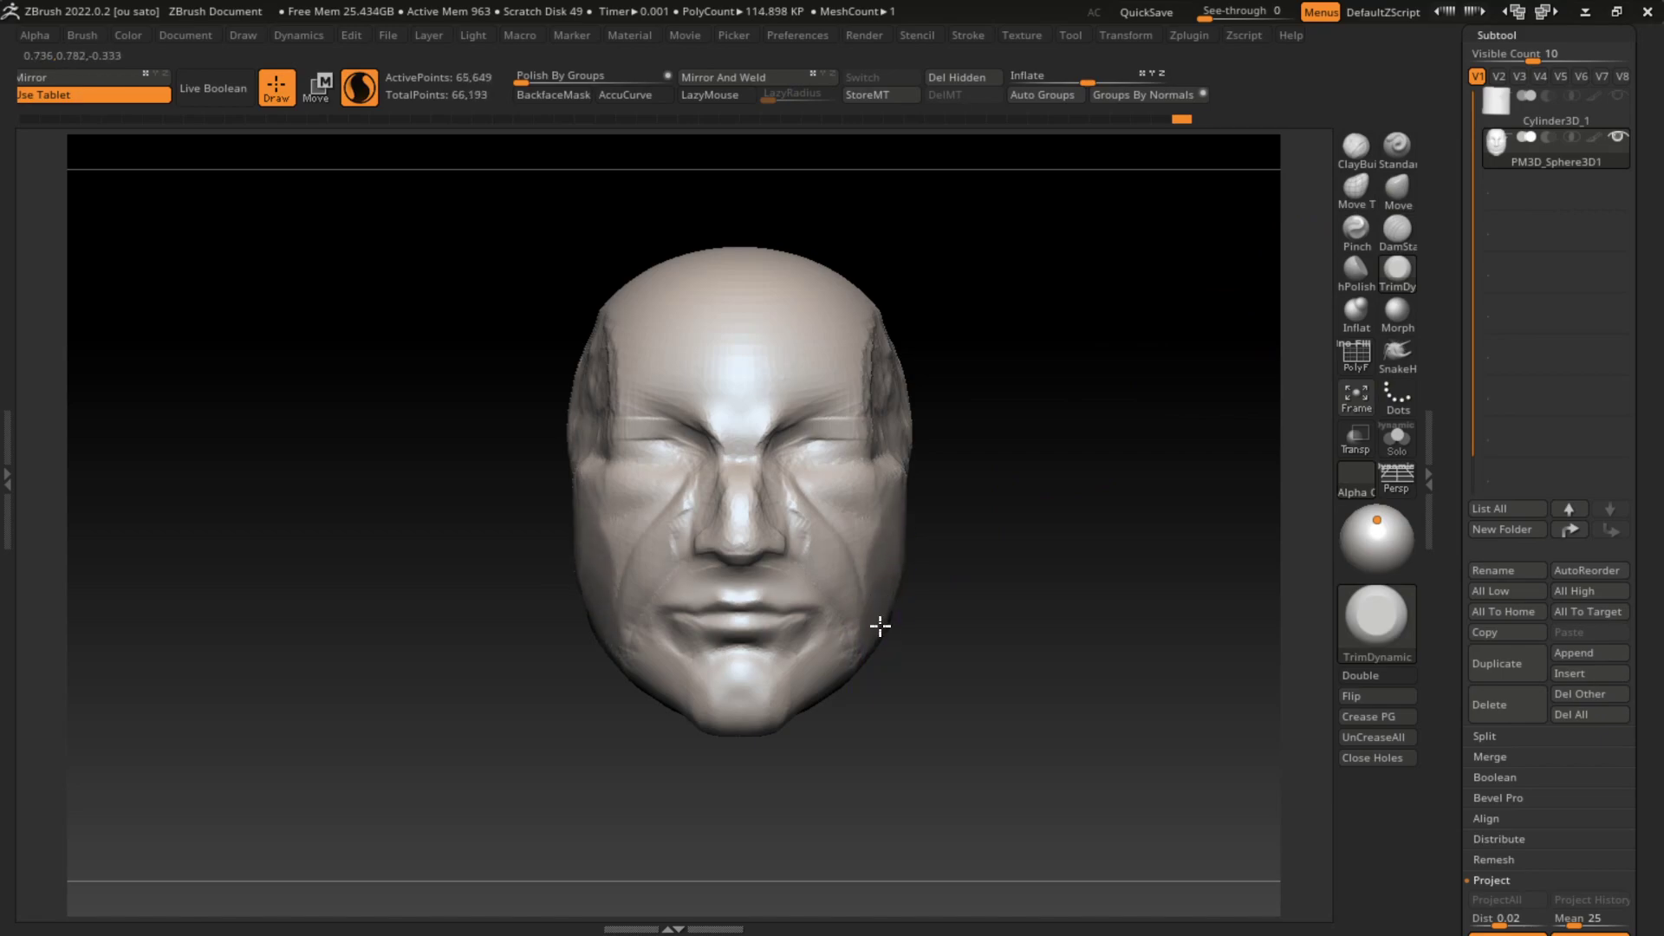
mouse_move(636, 640)
mouse_down()
mouse_move(593, 567)
mouse_move(621, 475)
mouse_up()
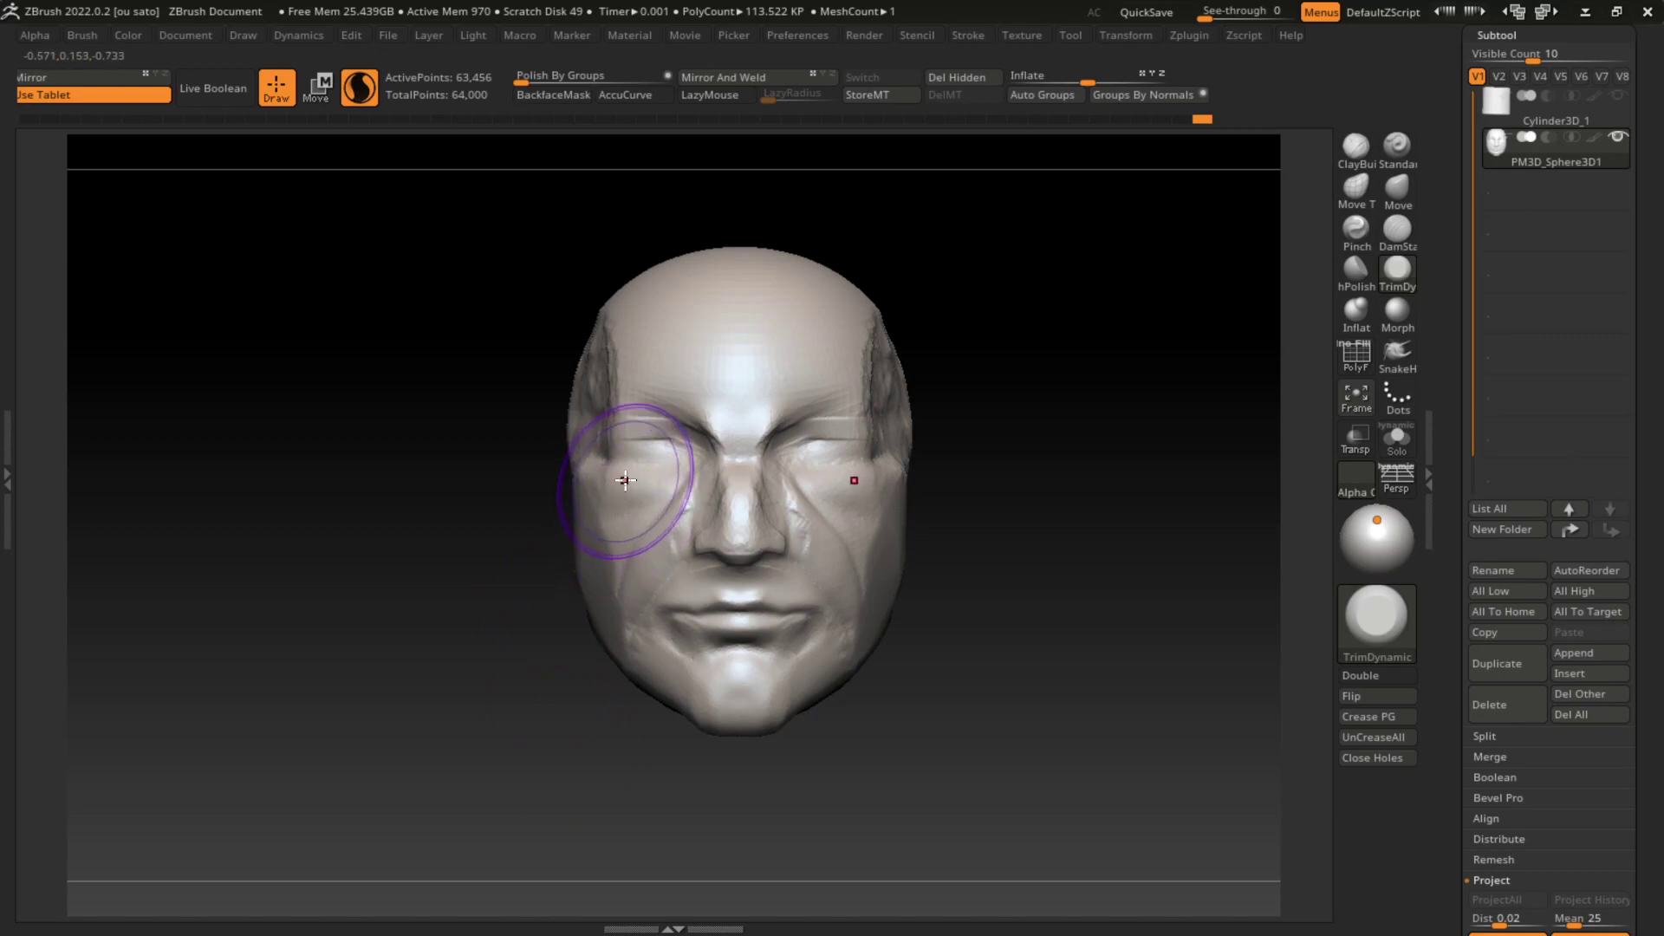
click(1398, 229)
drag(877, 454, 928, 445)
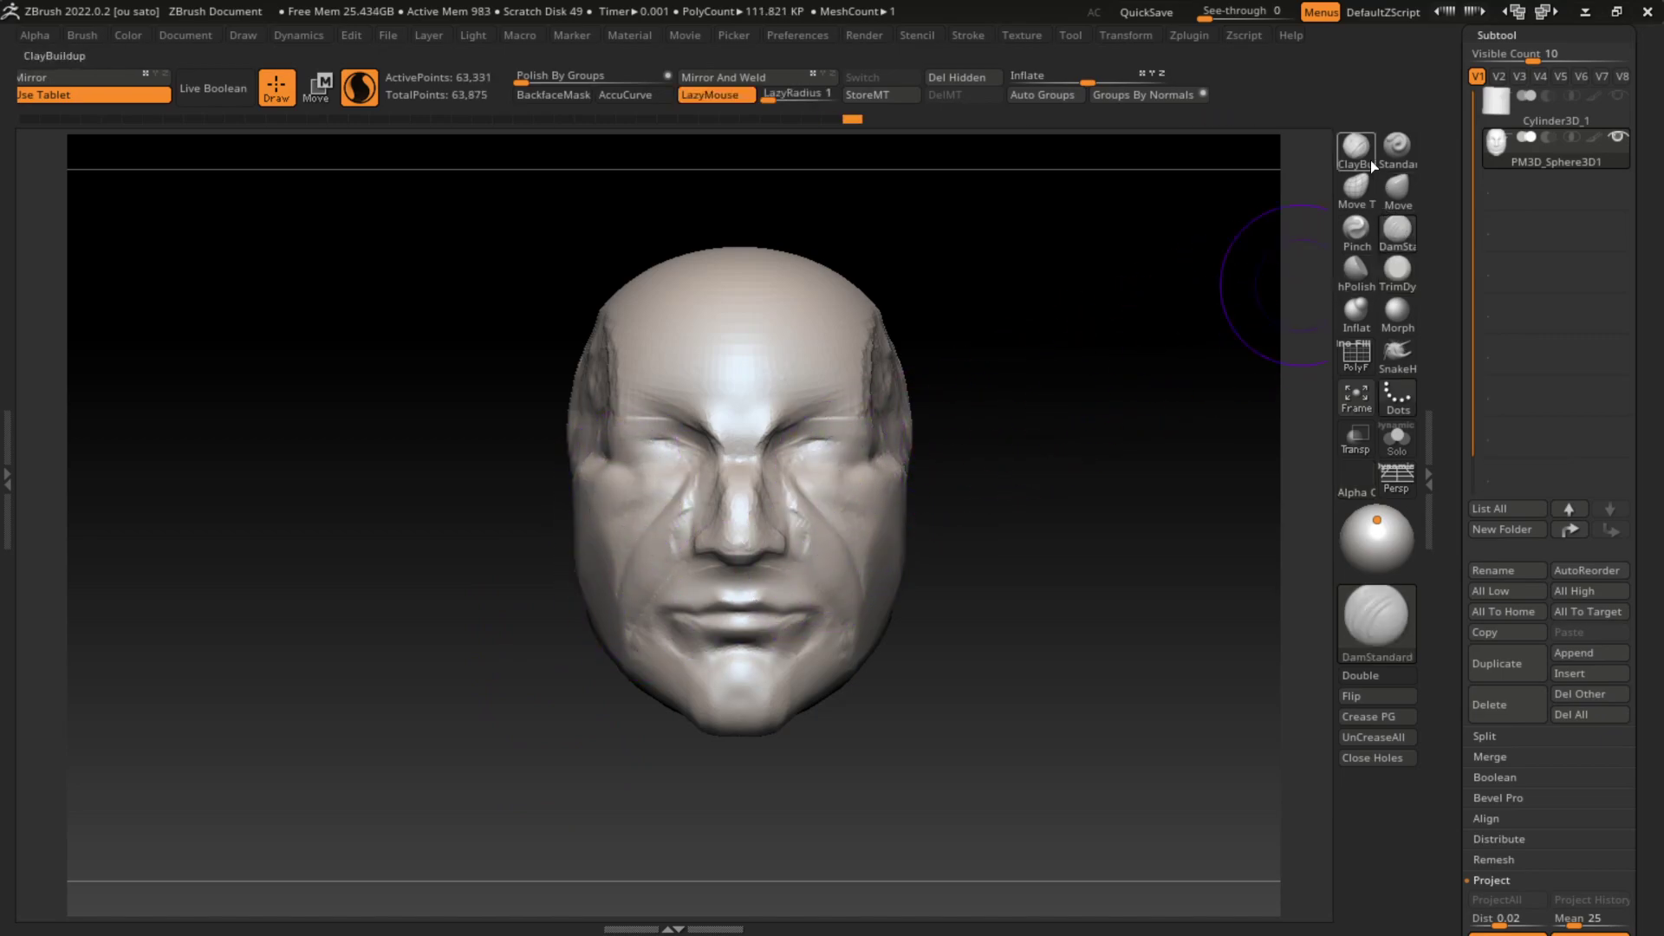
Step: Trim the right cheek, both temples and the forehead flatter with a resized TrimDynamic brush
click(1396, 265)
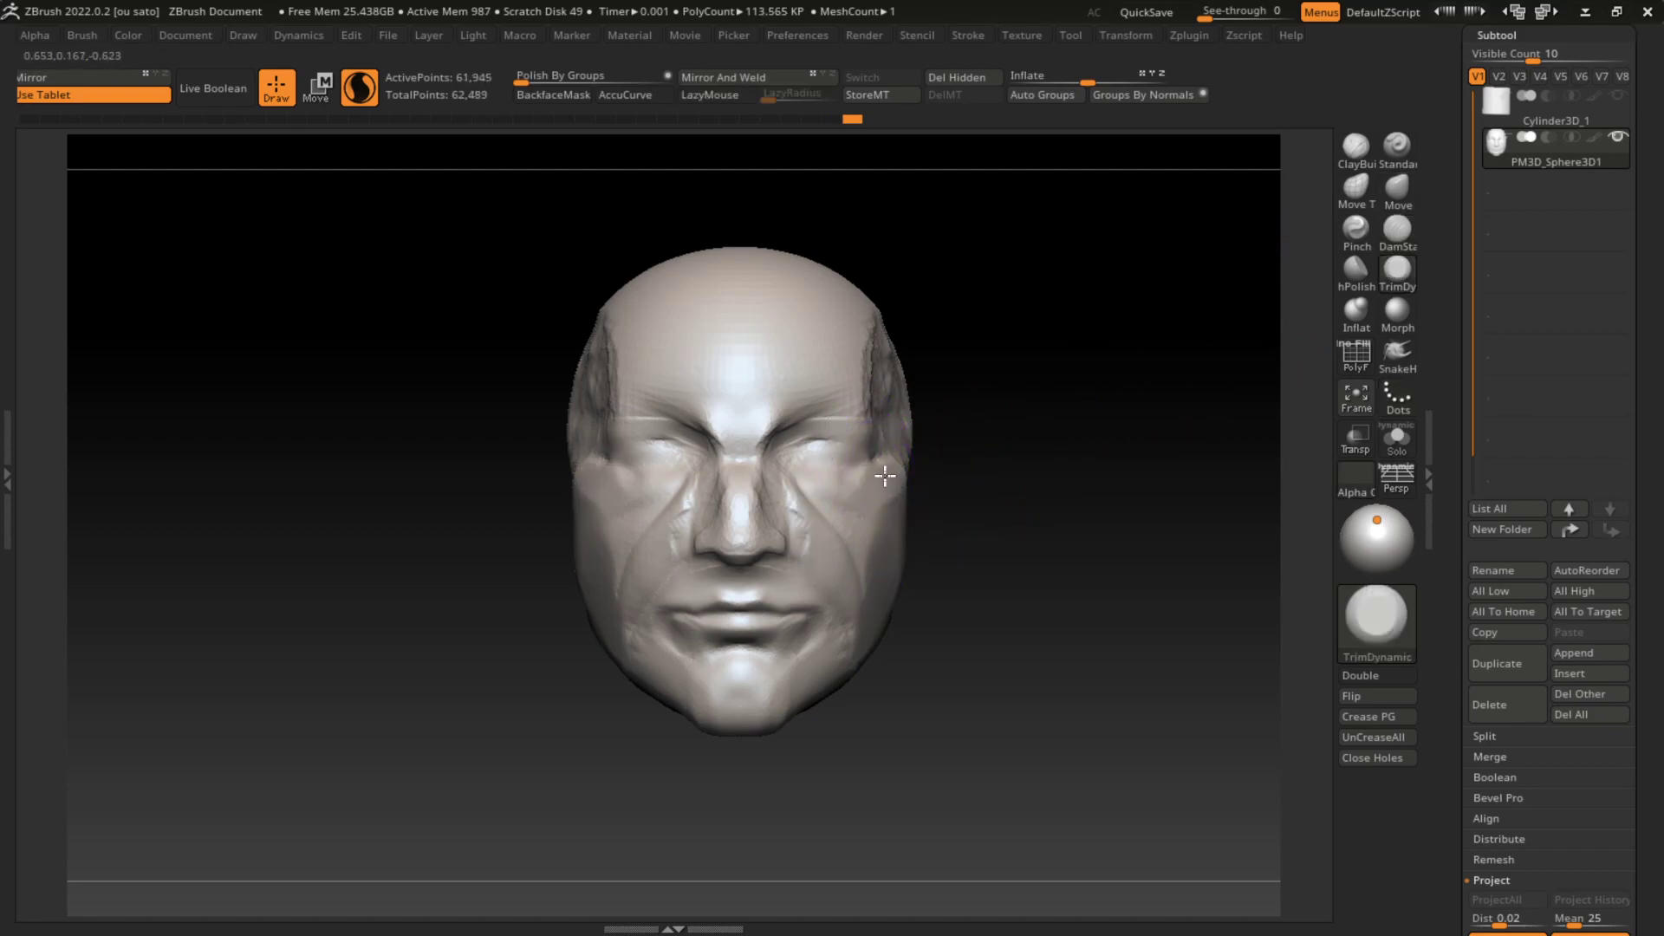
drag(866, 517, 869, 520)
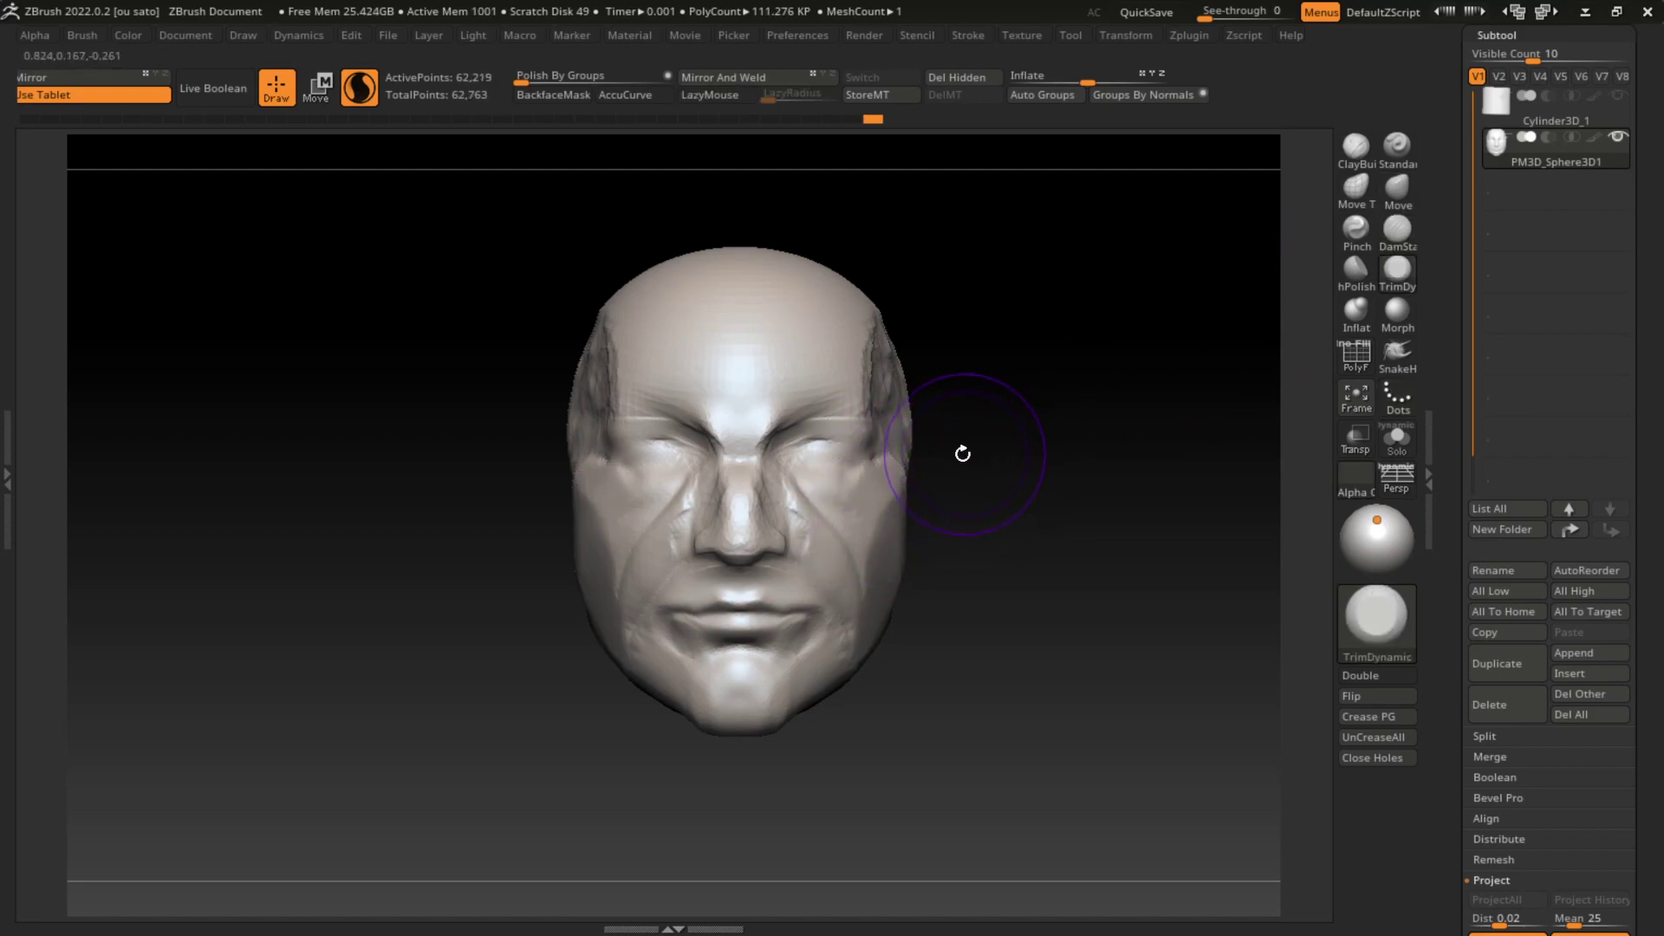
mouse_move(858, 407)
mouse_down()
mouse_move(884, 511)
mouse_move(873, 348)
mouse_move(900, 397)
mouse_up()
key(s)
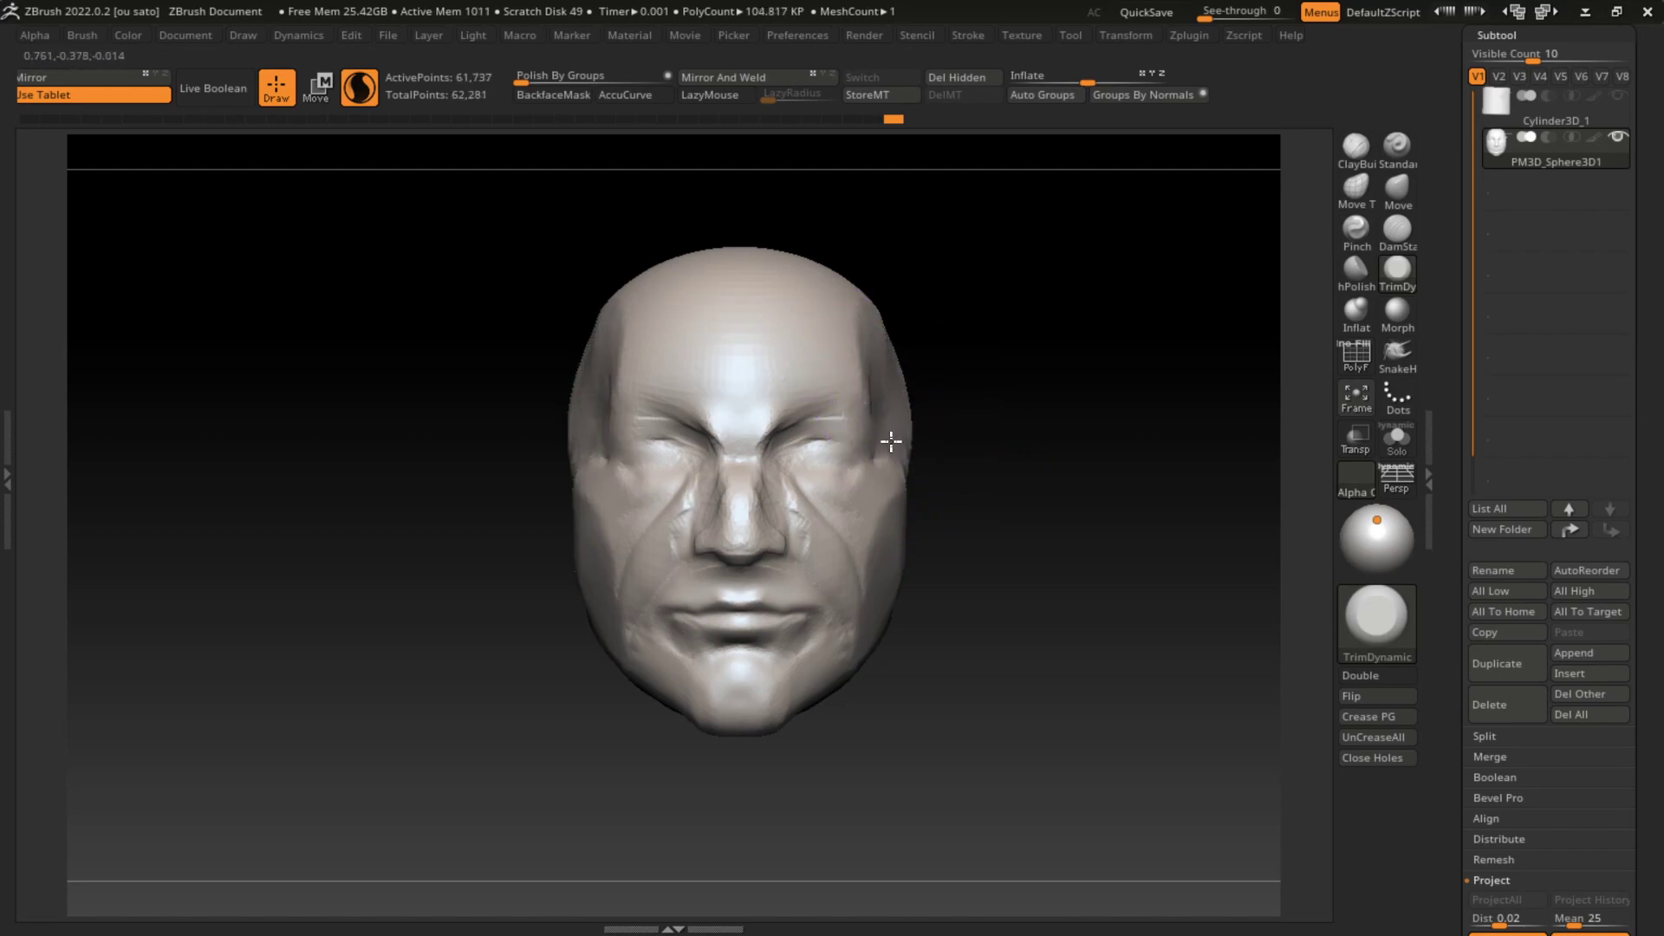
mouse_move(876, 252)
mouse_down()
mouse_move(846, 326)
mouse_move(705, 315)
mouse_up()
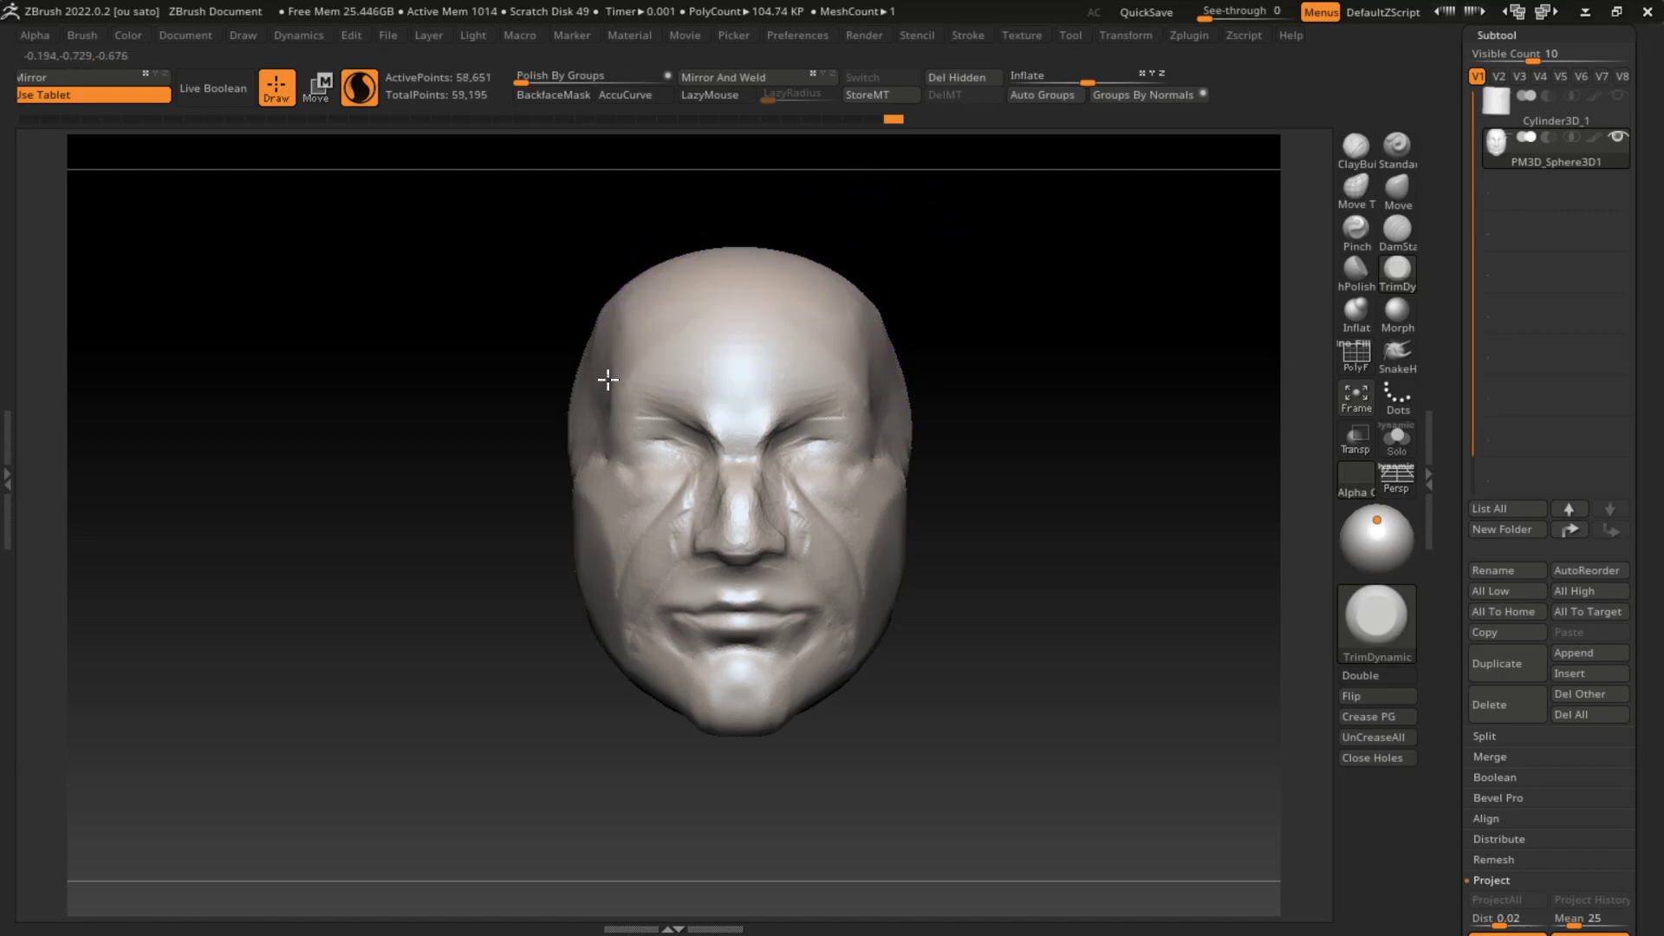
mouse_move(572, 334)
mouse_down()
mouse_move(632, 286)
mouse_move(578, 379)
mouse_move(589, 674)
mouse_up()
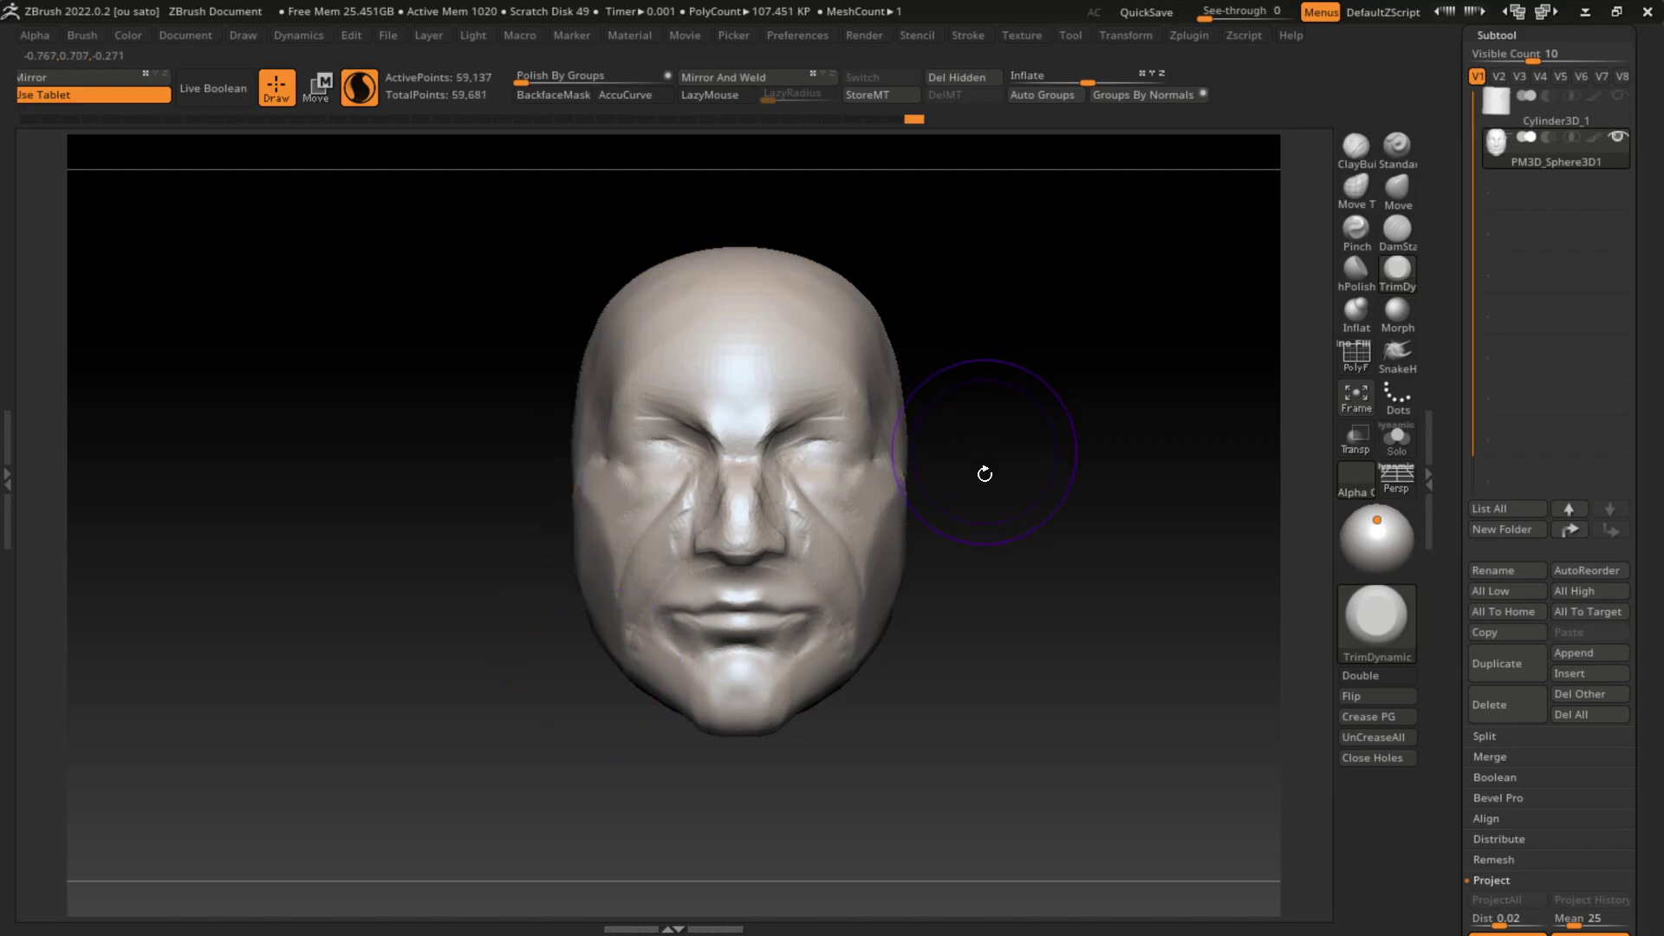
drag(984, 474, 1003, 517)
Step: Append a sphere subtool, shrink it to eyeball size and shift it toward the right eye
click(1573, 653)
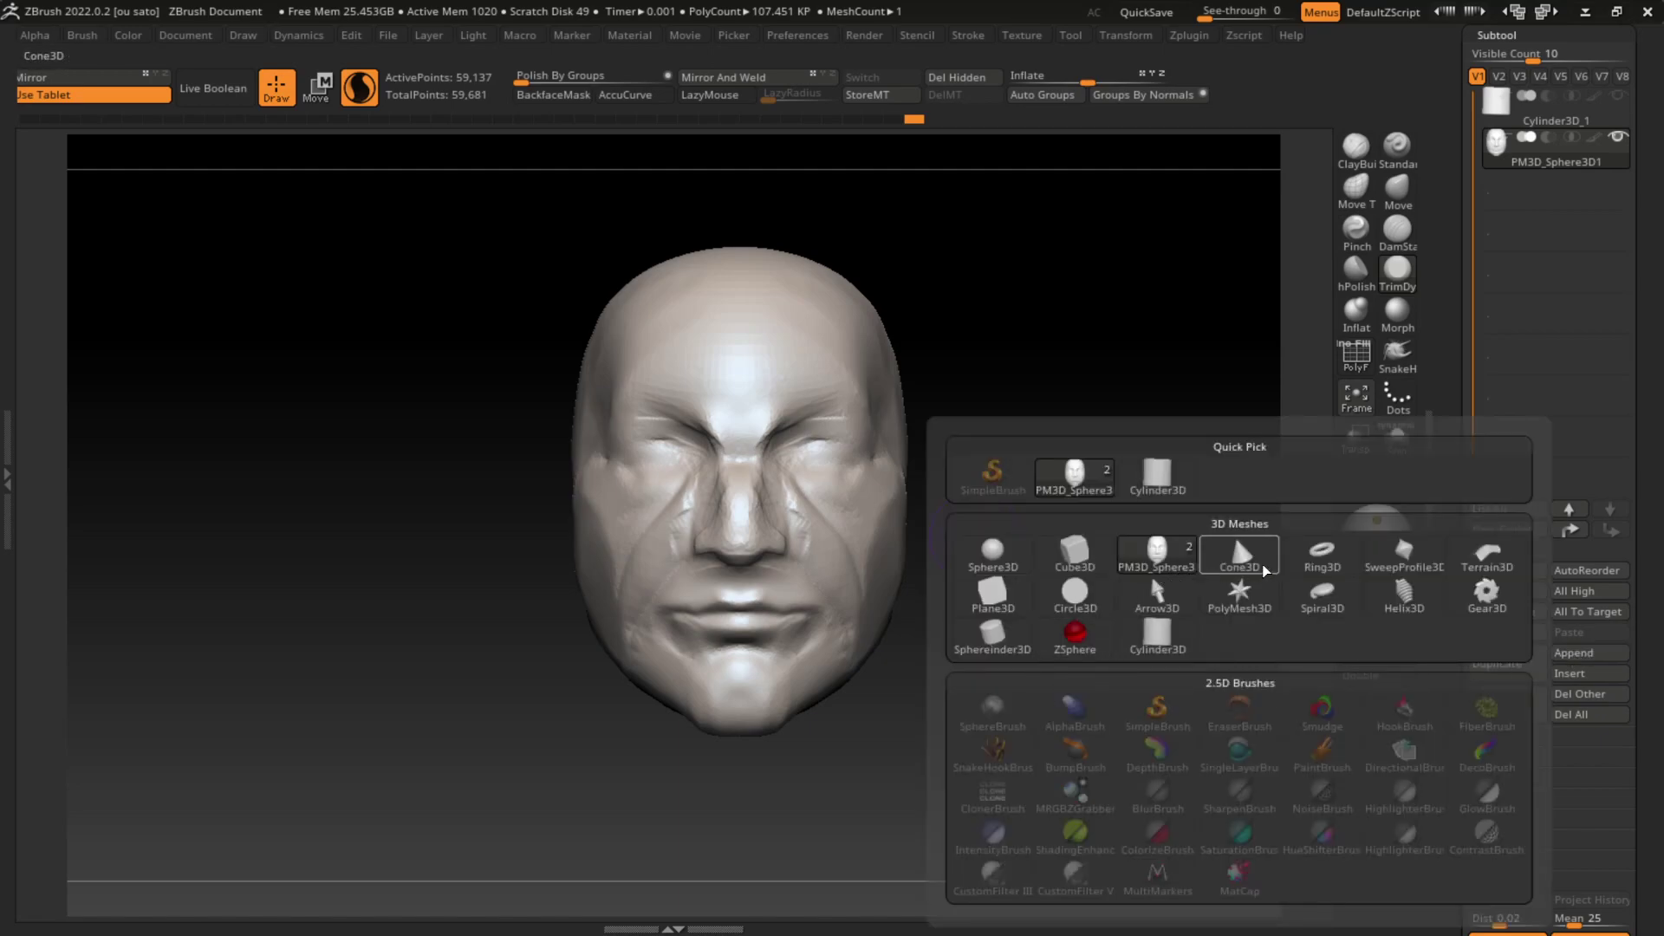
click(1010, 566)
drag(909, 543, 891, 477)
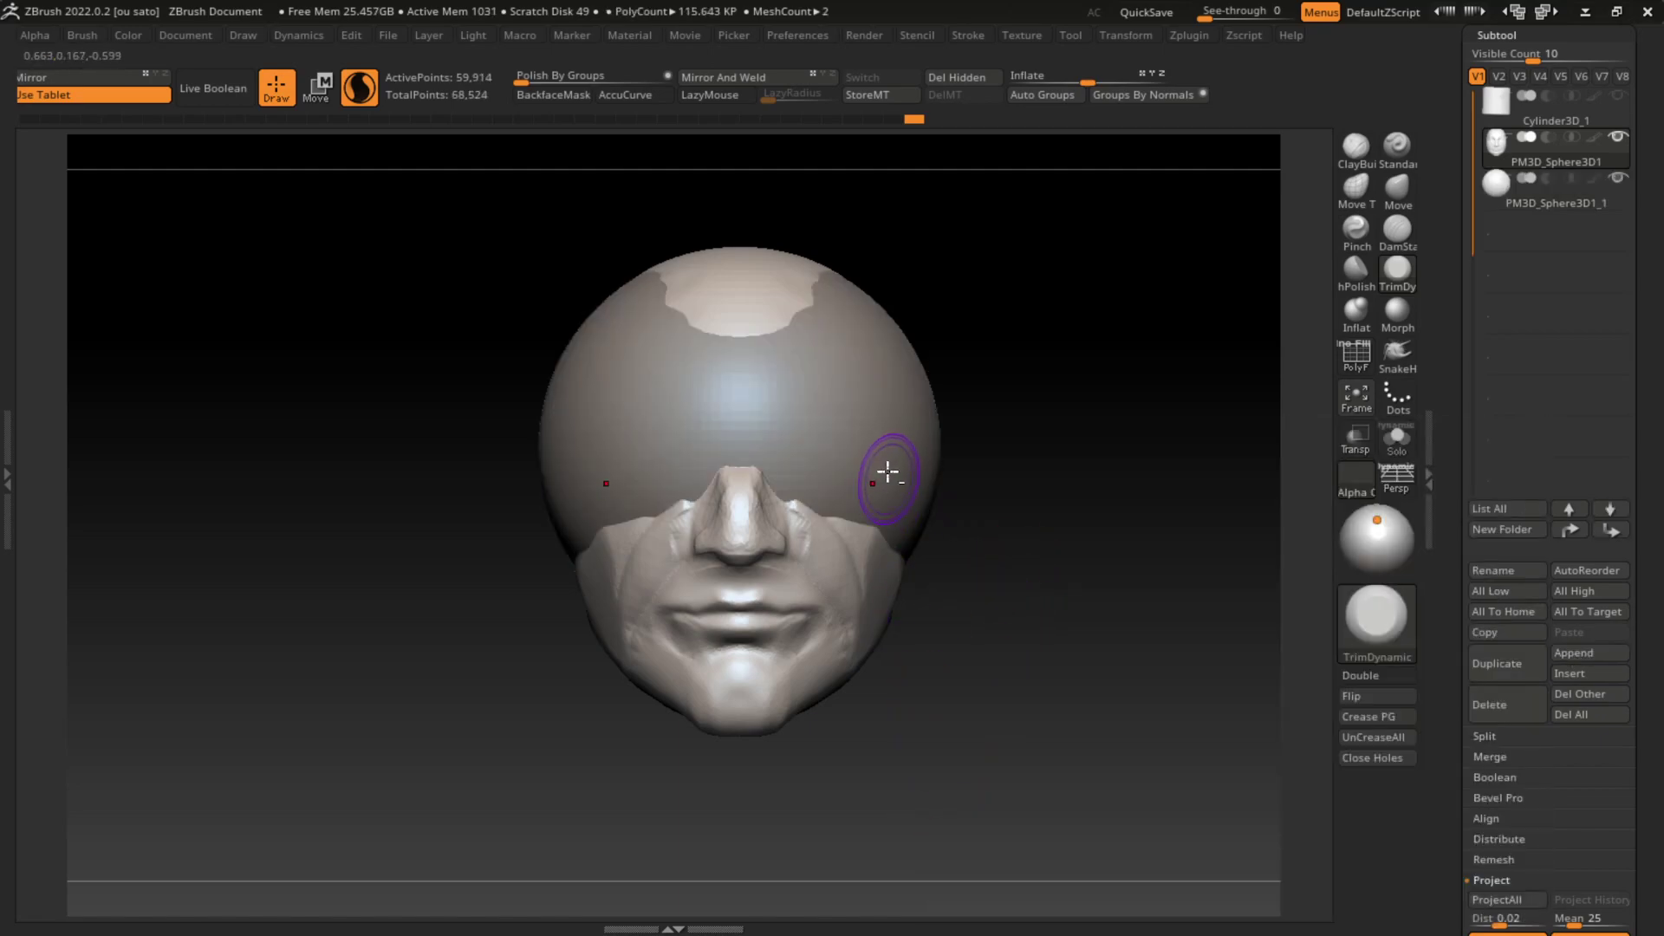
click(316, 90)
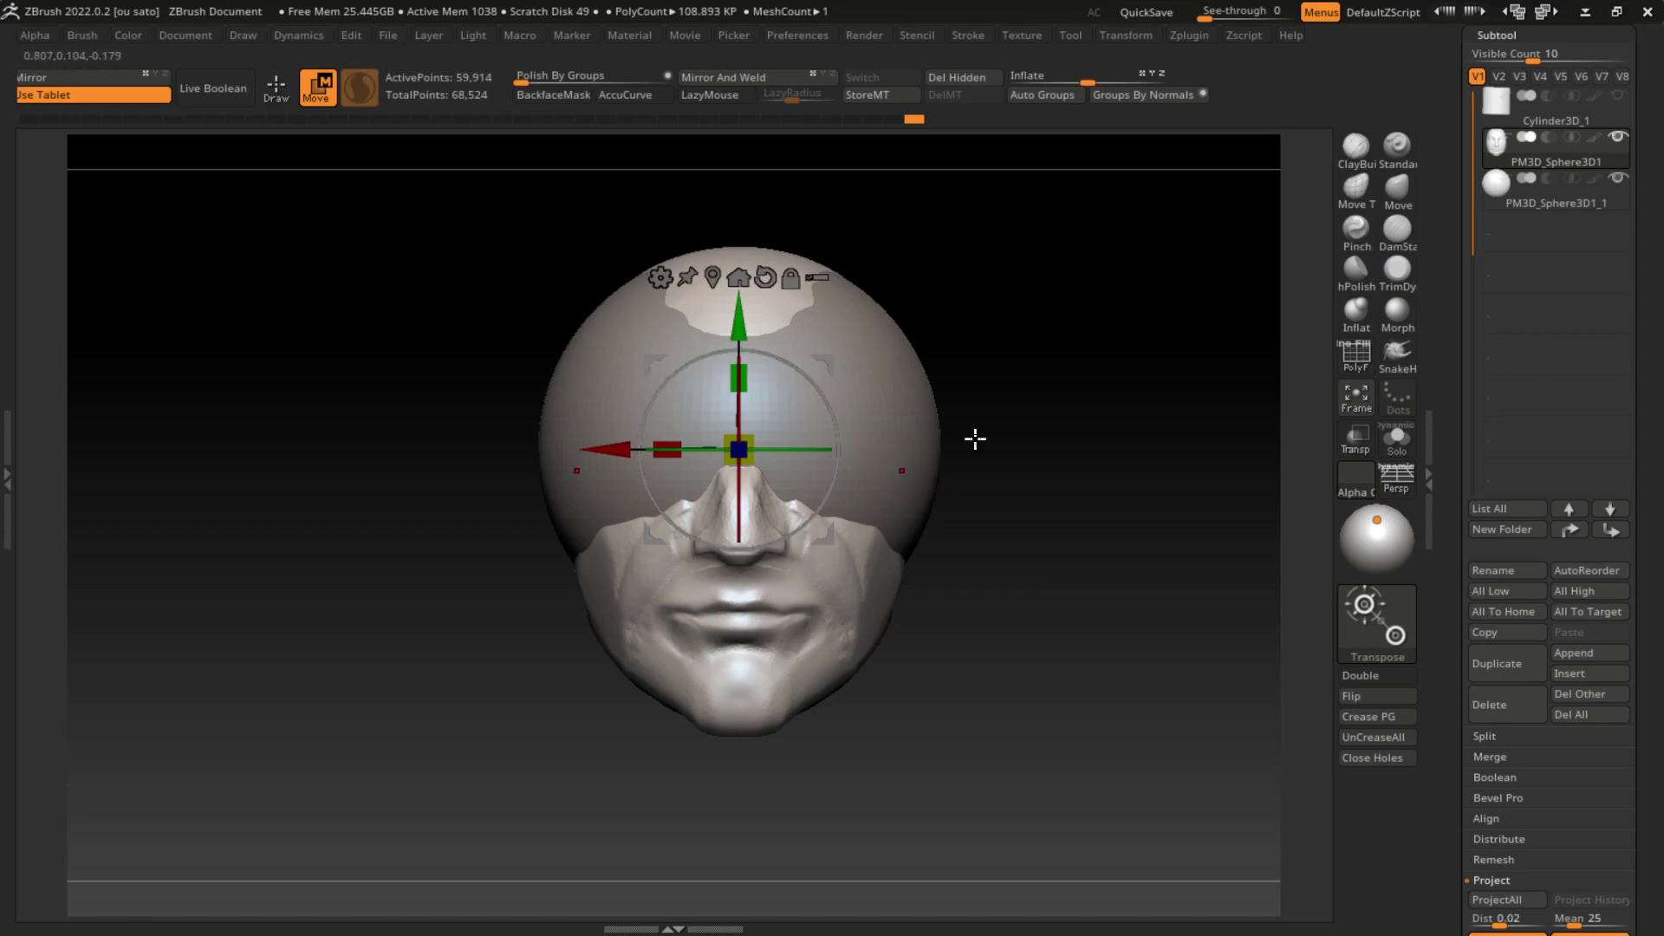
click(1576, 206)
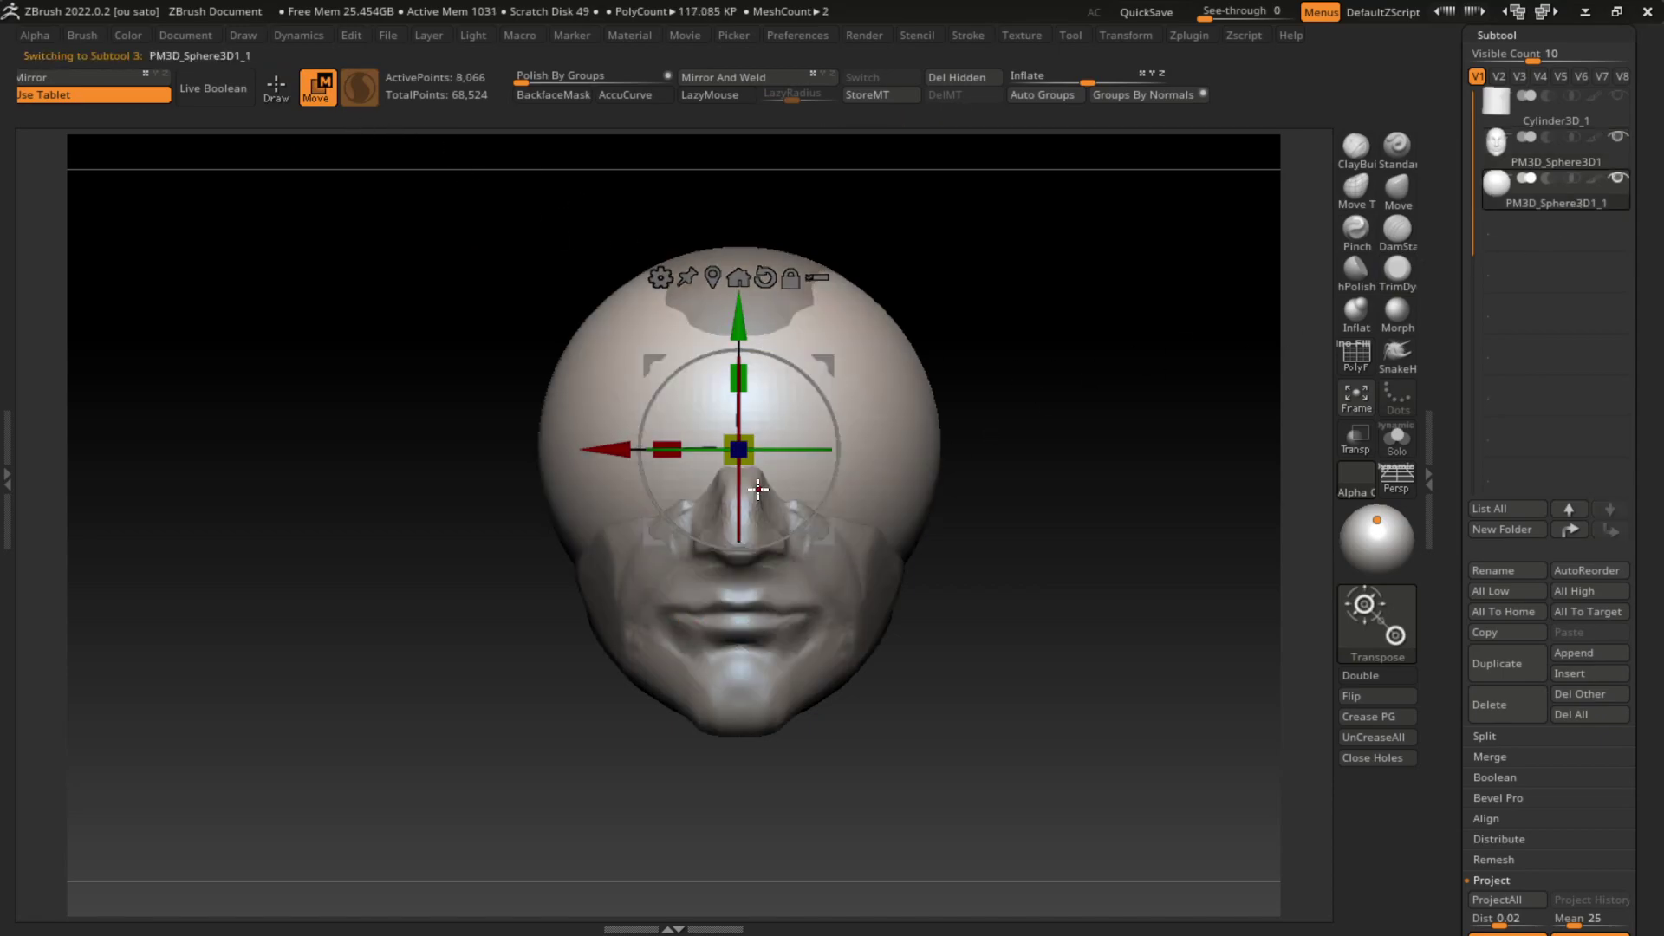
drag(739, 449, 709, 422)
drag(613, 449, 672, 449)
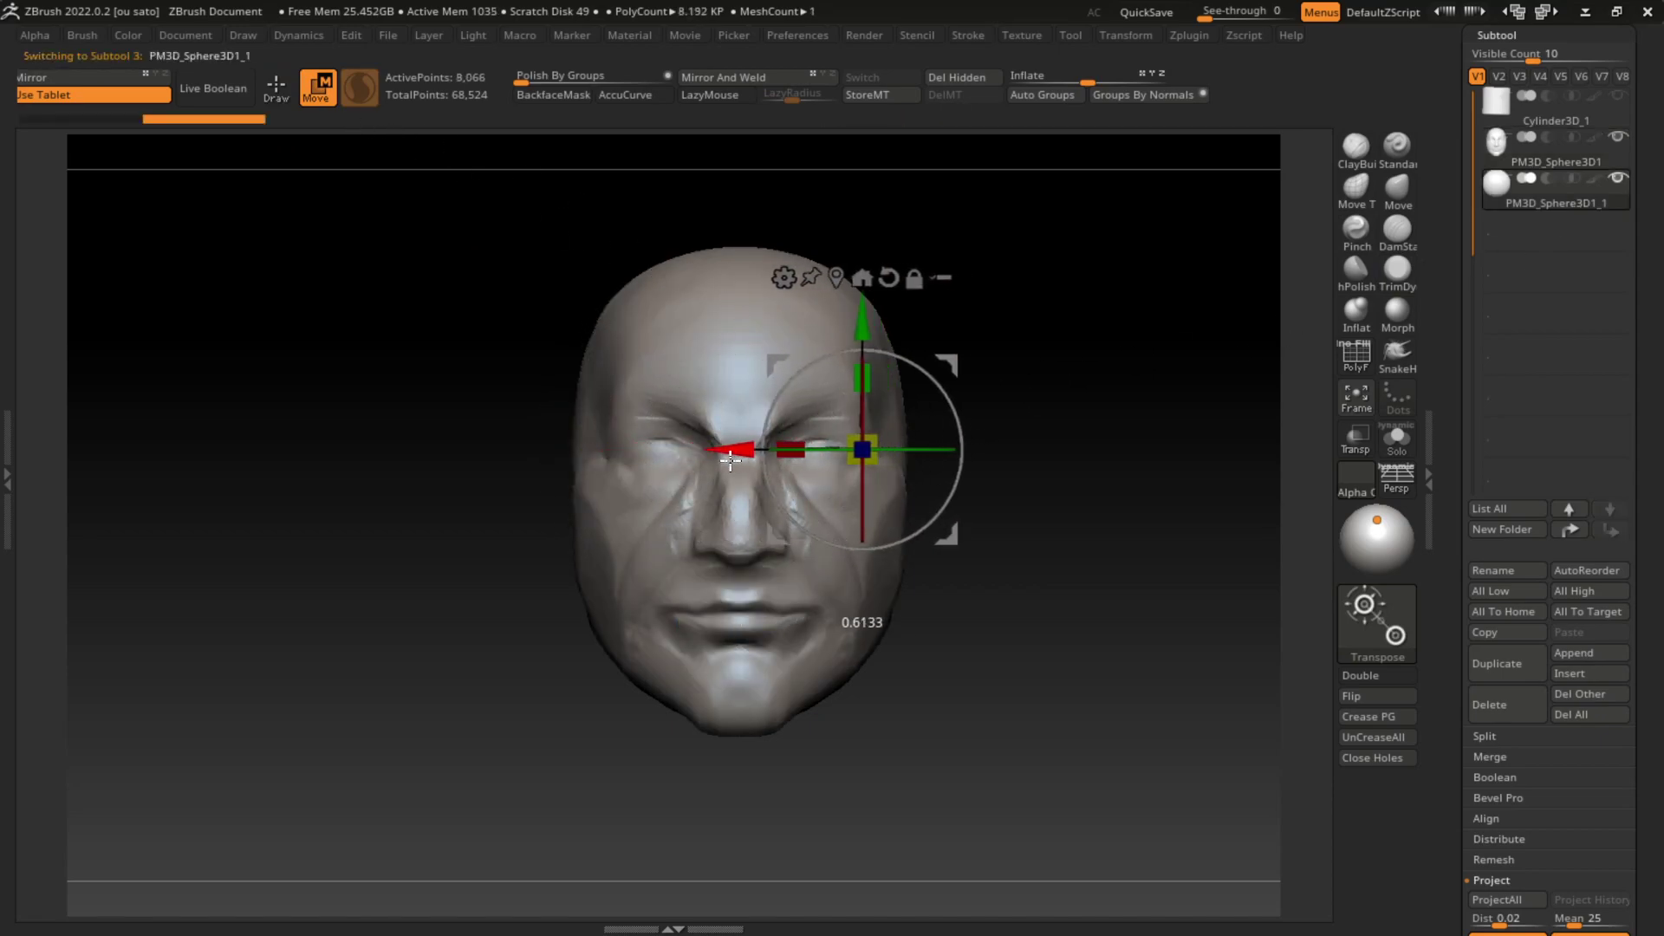
Step: With see-through on, seat the eyeball in the socket and mirror it to the other side
click(1356, 438)
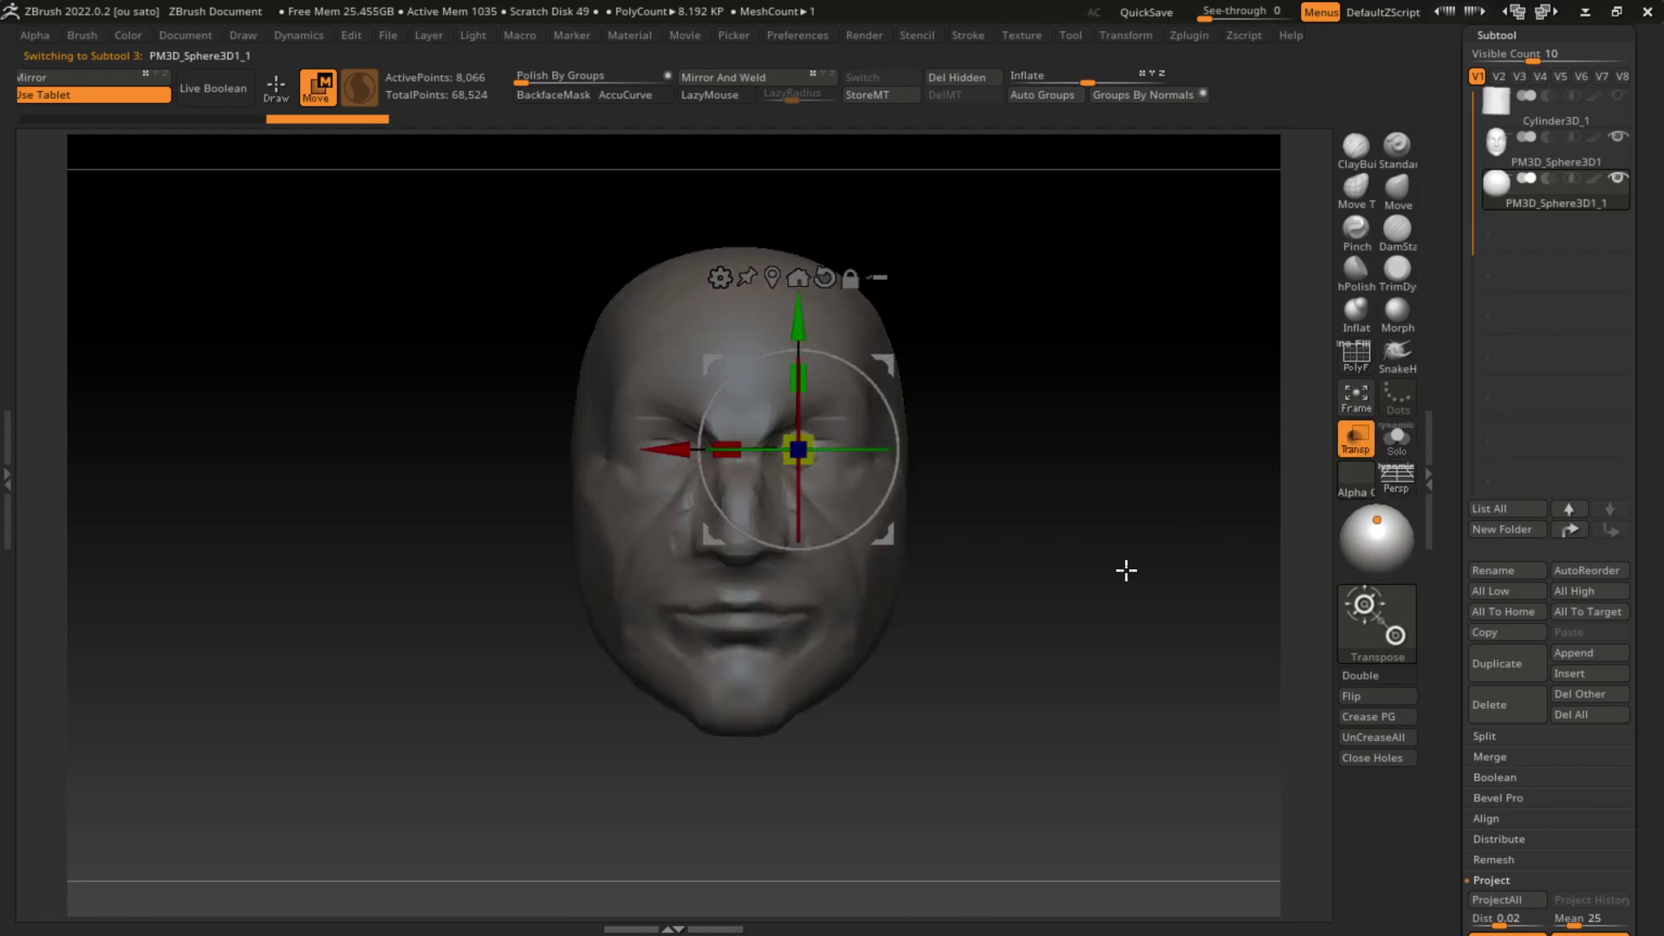
drag(1125, 569, 1032, 555)
drag(688, 447, 564, 449)
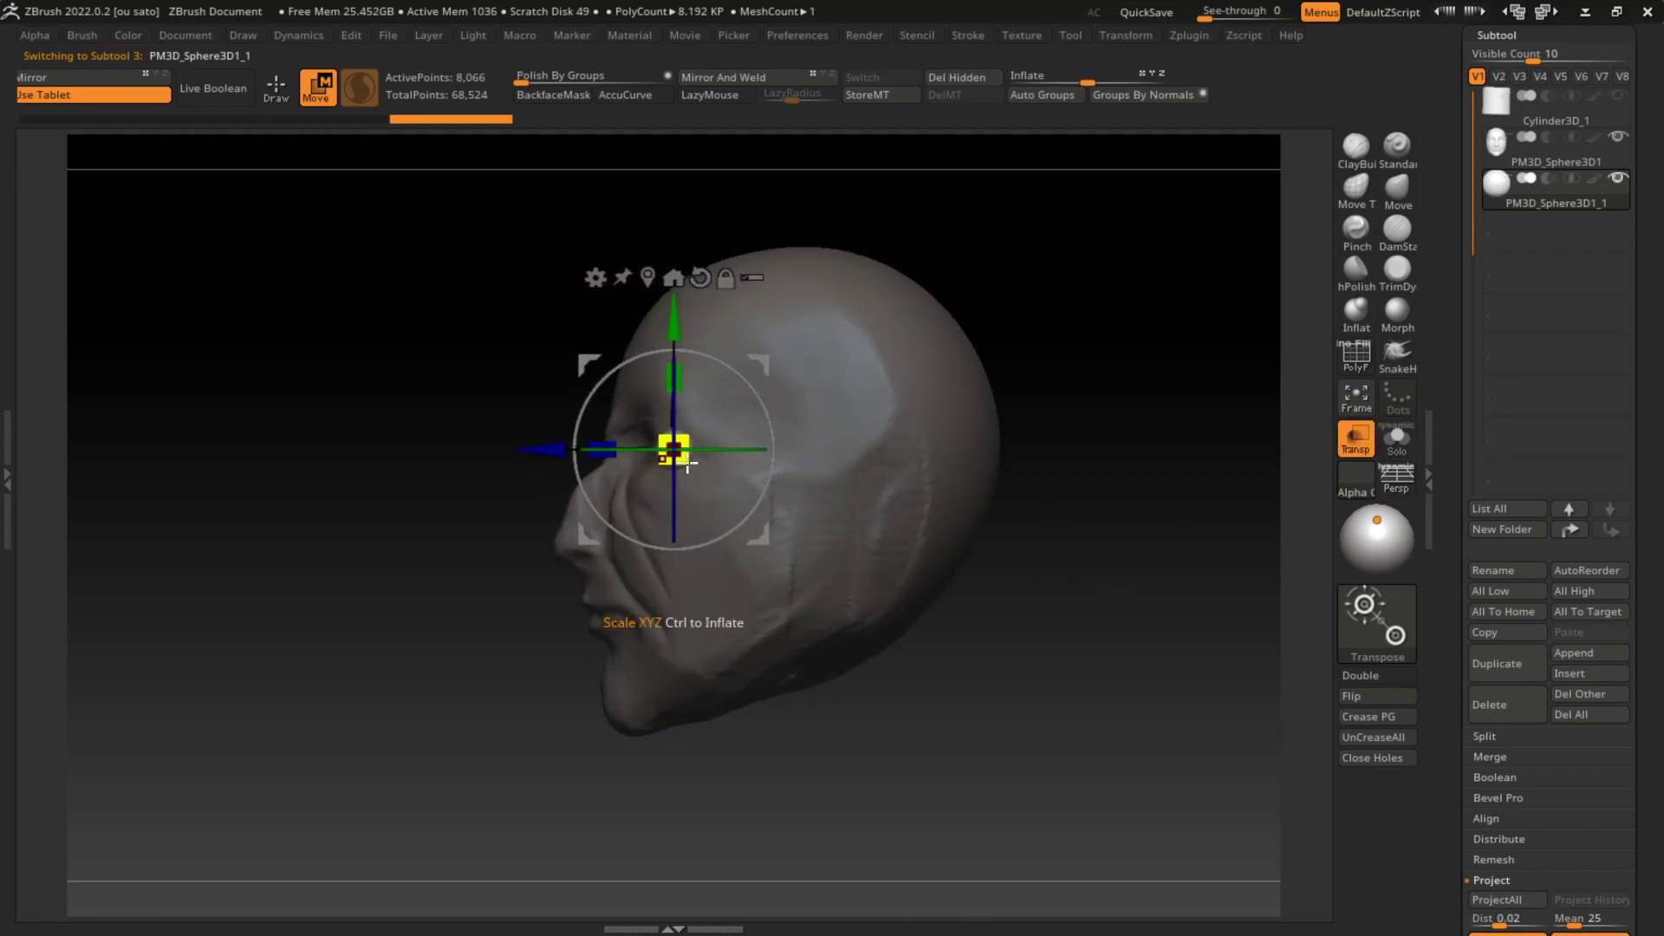
mouse_move(1046, 446)
mouse_down()
mouse_move(1159, 460)
mouse_move(996, 497)
mouse_up()
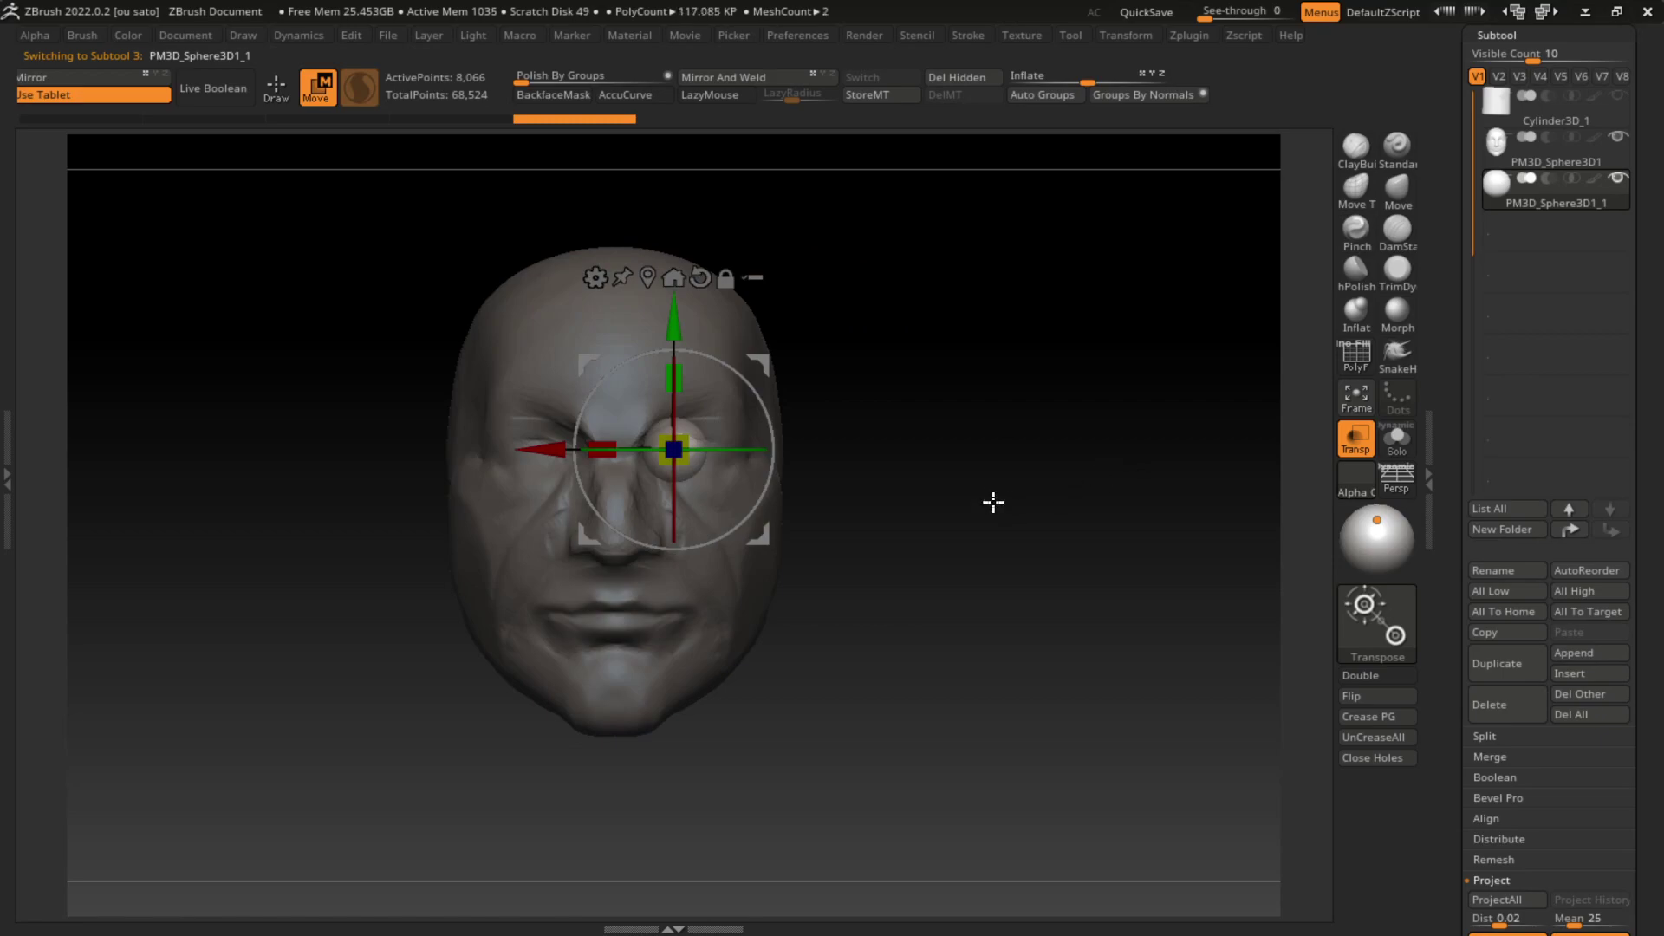
drag(541, 448, 550, 447)
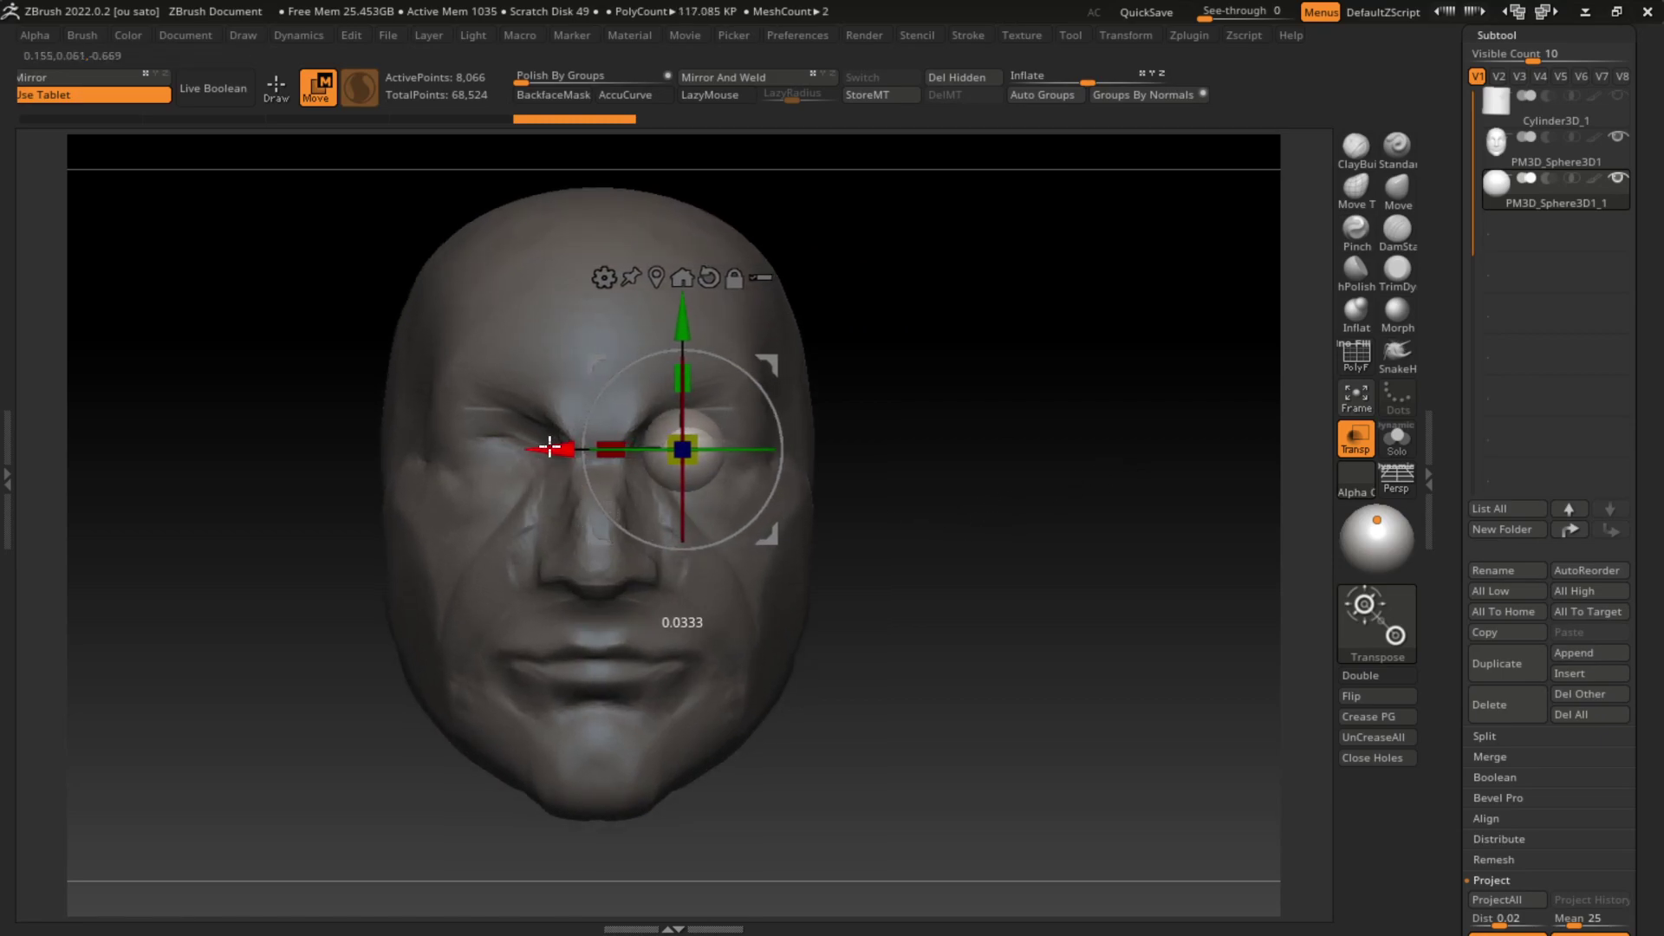
click(724, 78)
Step: Nudge both eyes horizontally to fit the sockets, then reselect the face subtool
click(275, 86)
key(f)
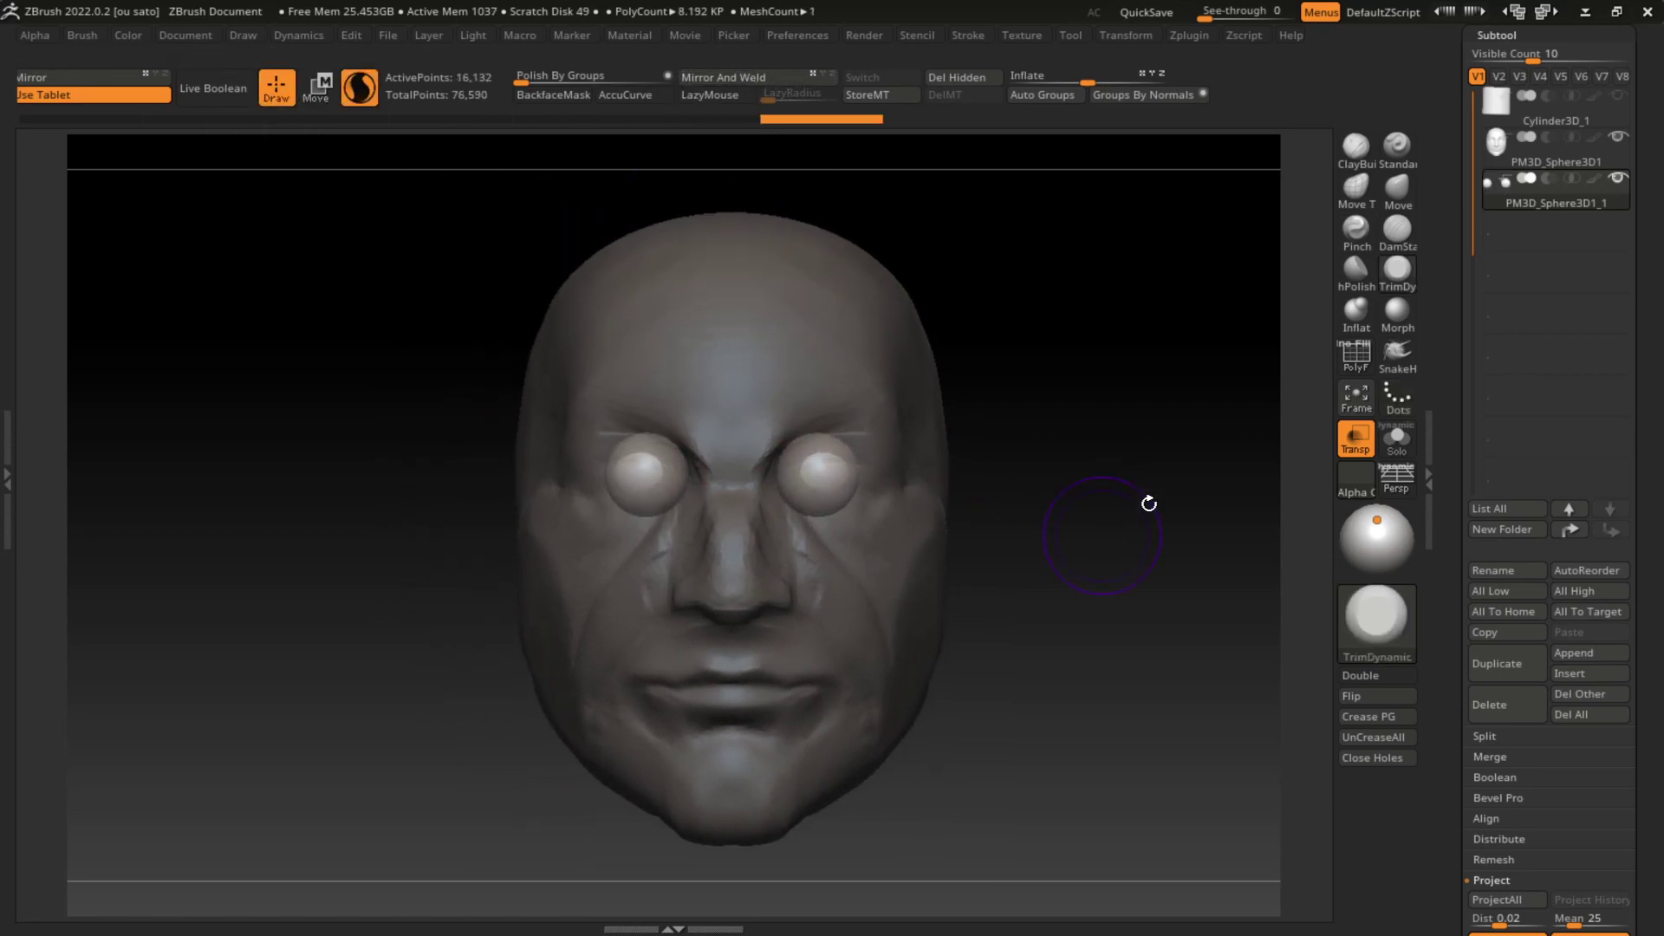
key(shift+f)
key(shift+f)
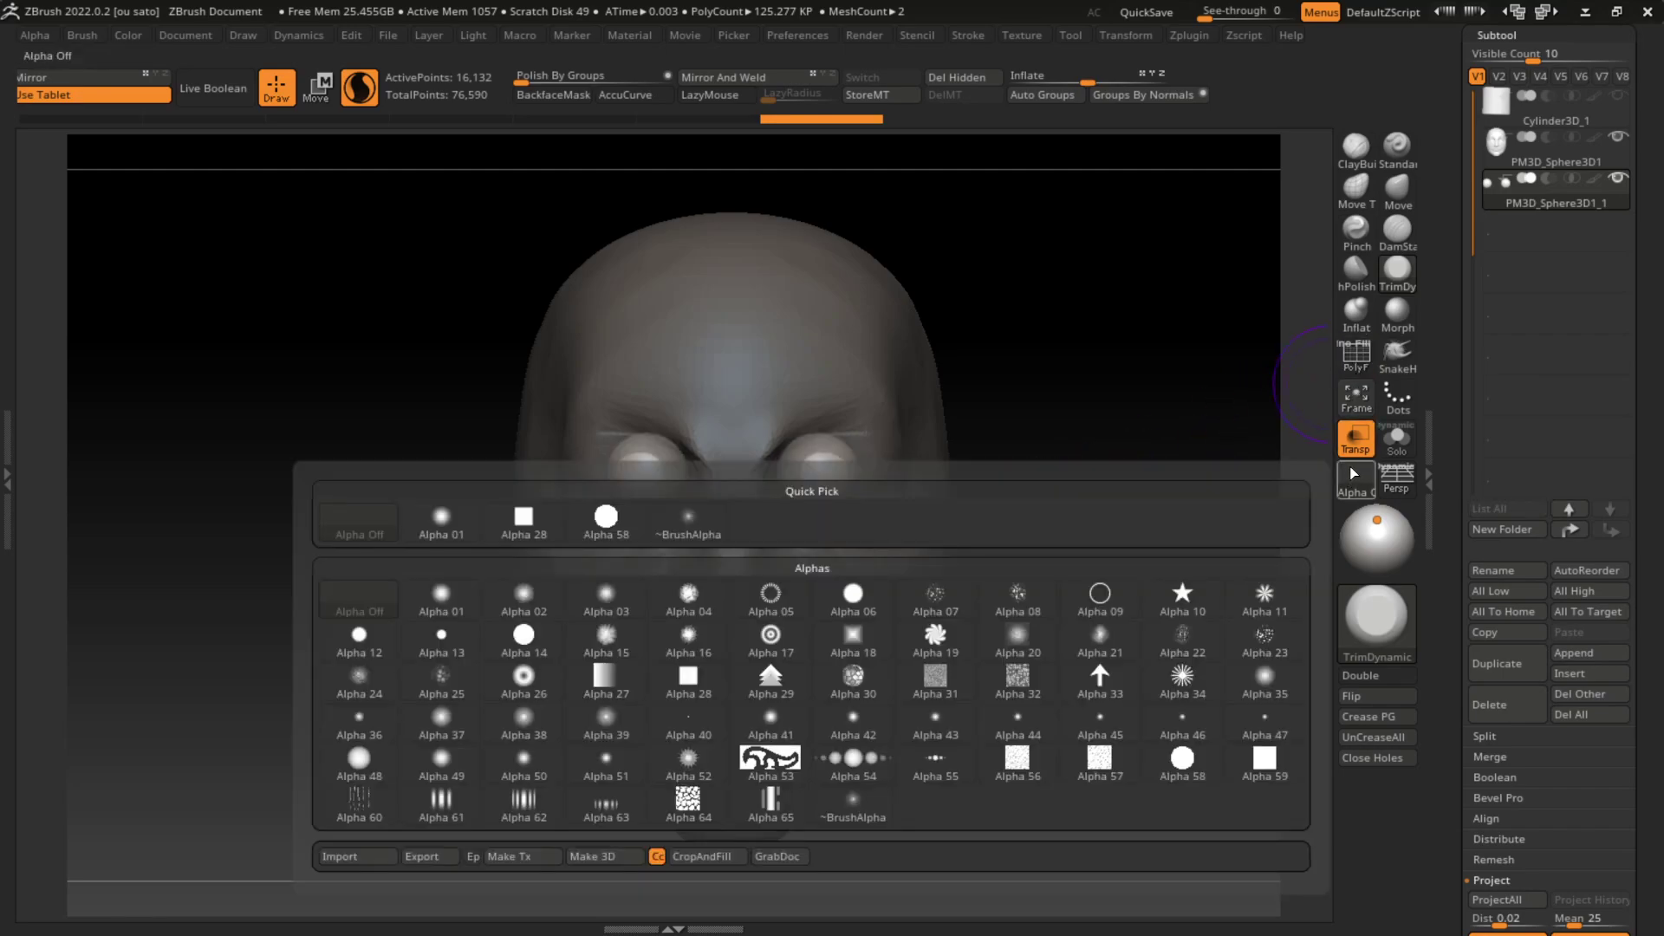
click(1356, 438)
key(w)
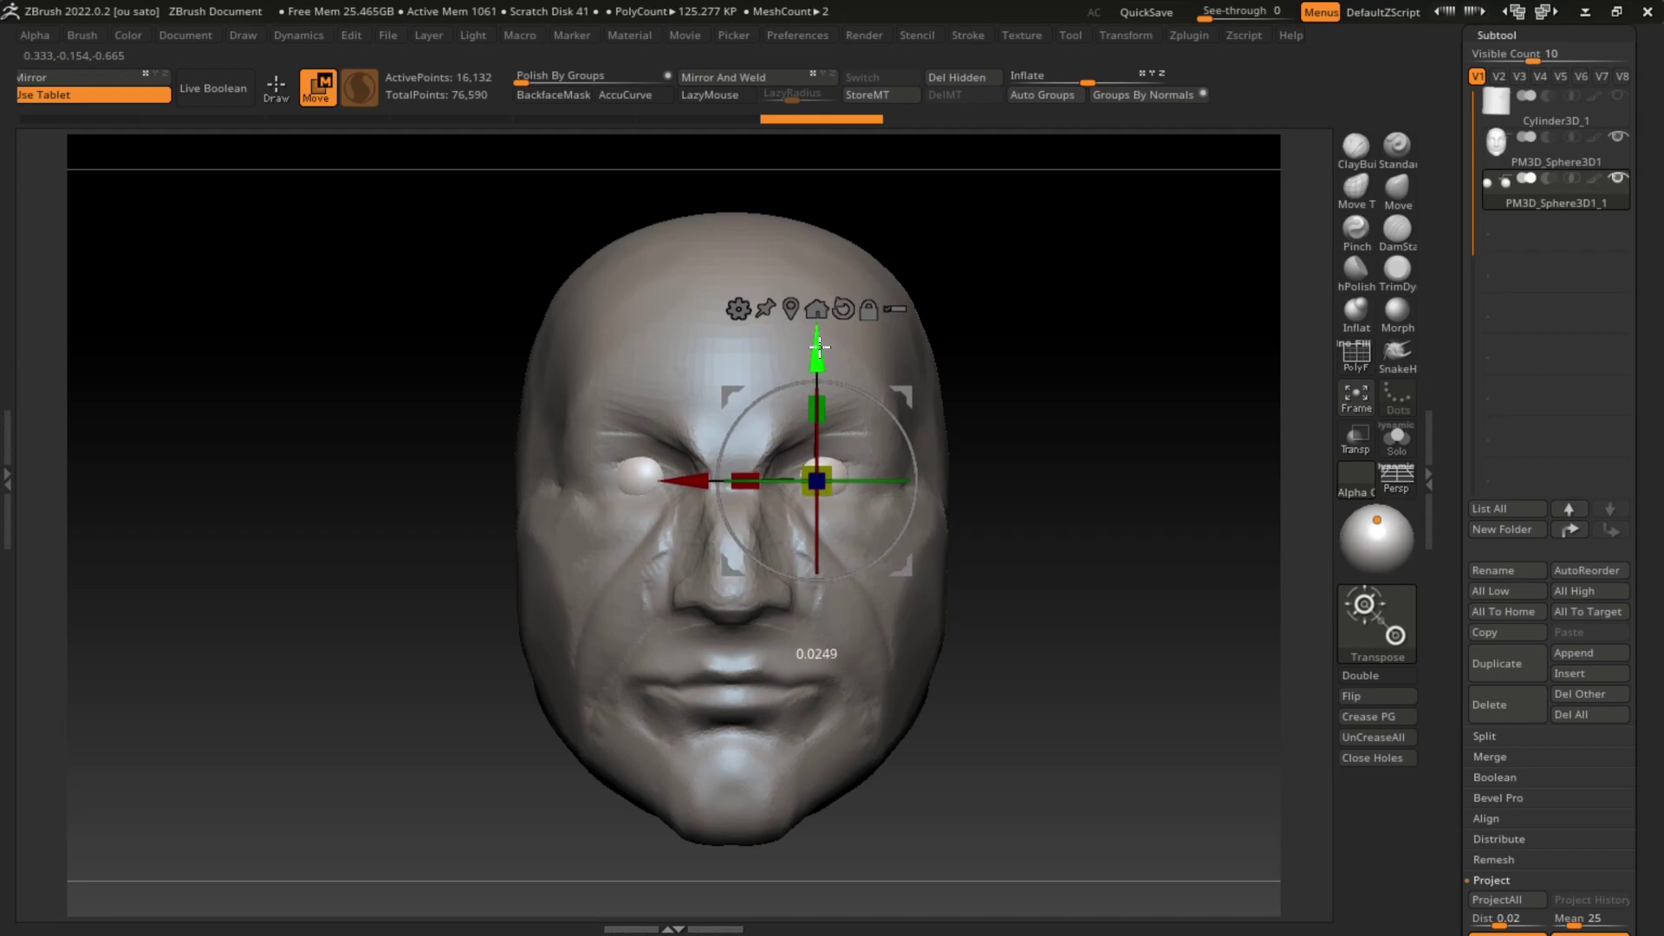
drag(698, 475, 699, 482)
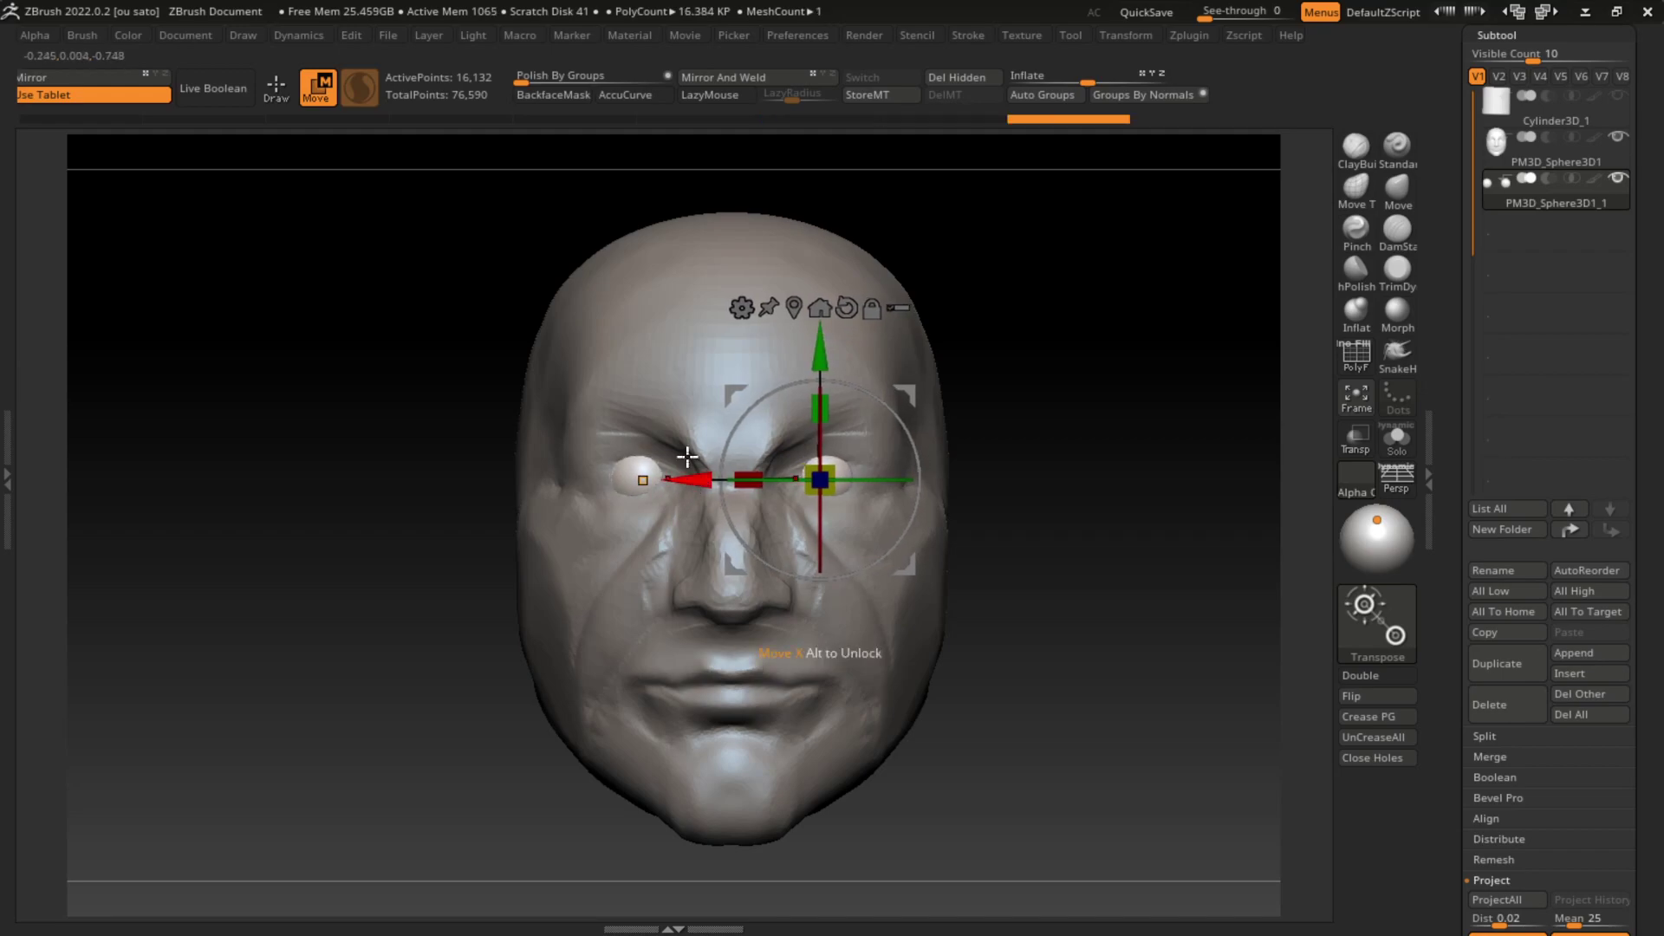
key(q)
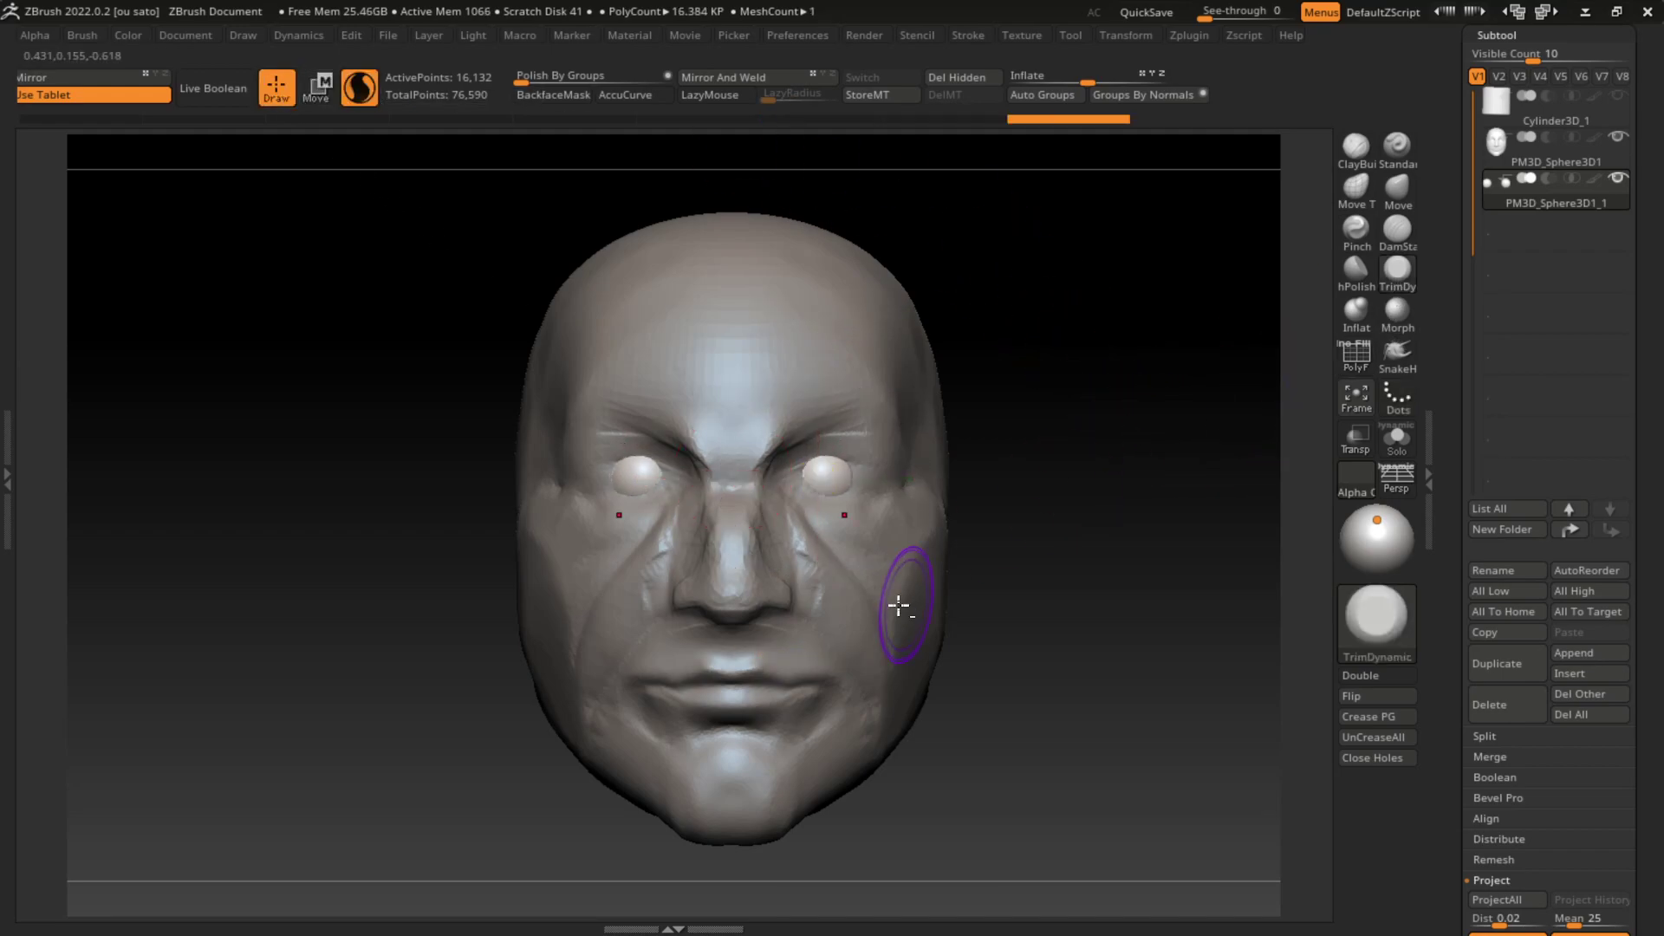
alt+click(891, 594)
click(1398, 230)
Step: Carve the right upper eyelid crease and build up the brow above it with ClayBuildup
mouse_move(809, 488)
mouse_down()
mouse_move(863, 453)
mouse_move(849, 475)
mouse_move(873, 476)
mouse_move(880, 420)
mouse_move(855, 457)
mouse_move(892, 465)
mouse_move(862, 427)
mouse_move(874, 449)
mouse_move(802, 464)
mouse_up()
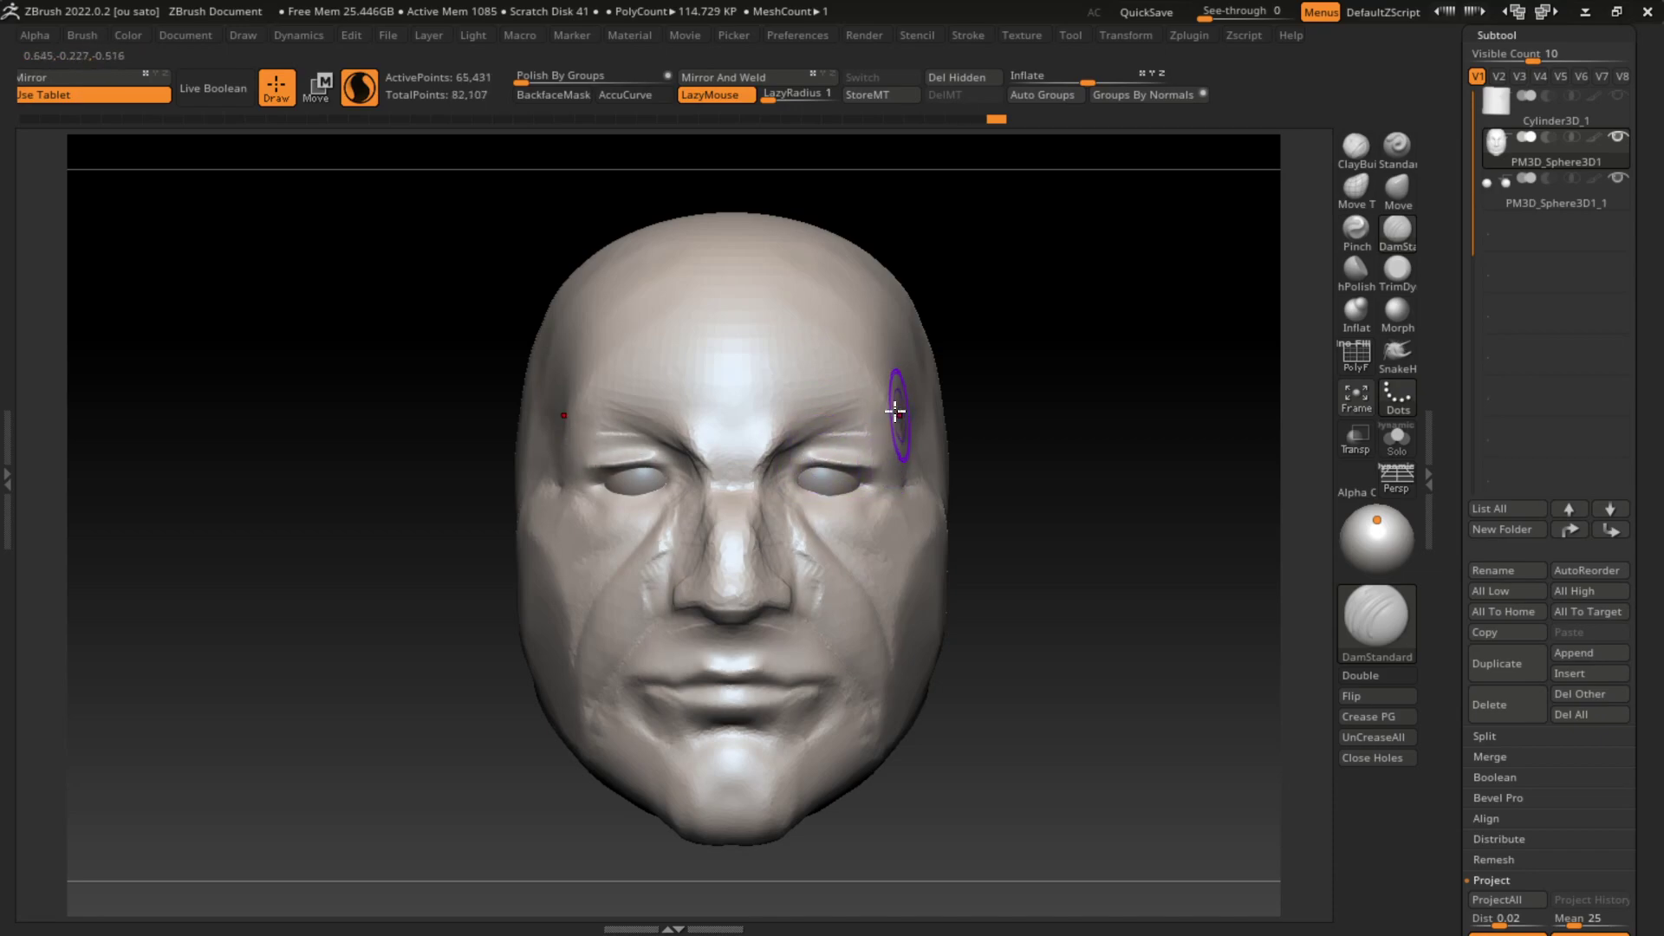
click(1356, 148)
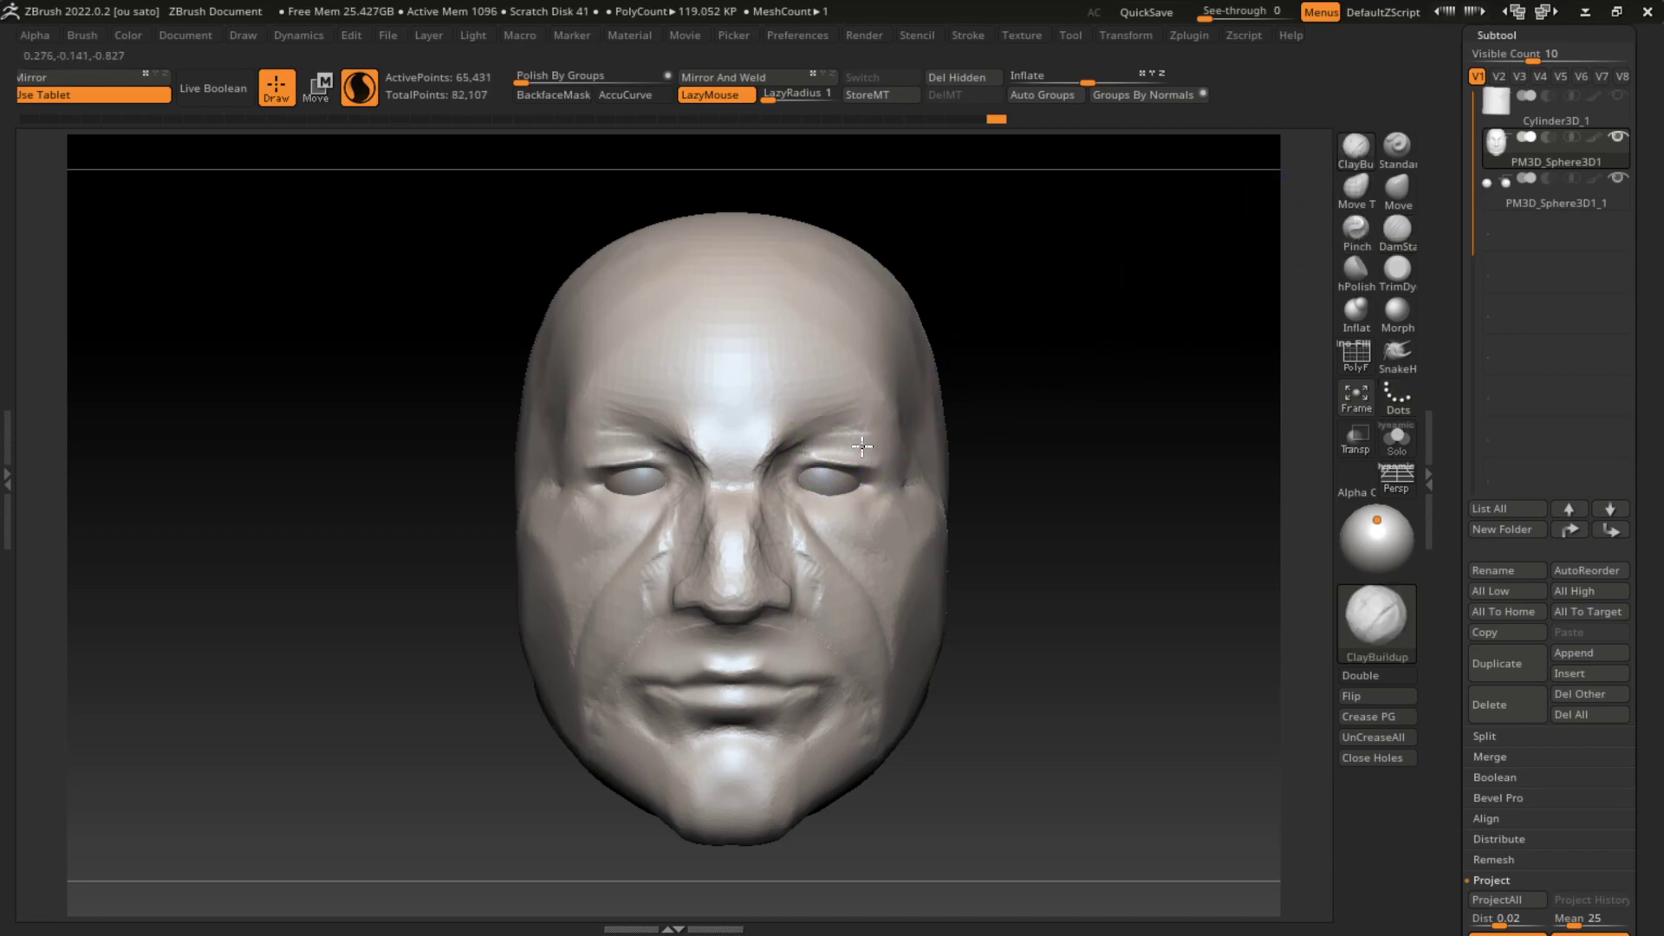
mouse_move(834, 442)
mouse_down()
mouse_move(806, 446)
mouse_move(915, 420)
mouse_up()
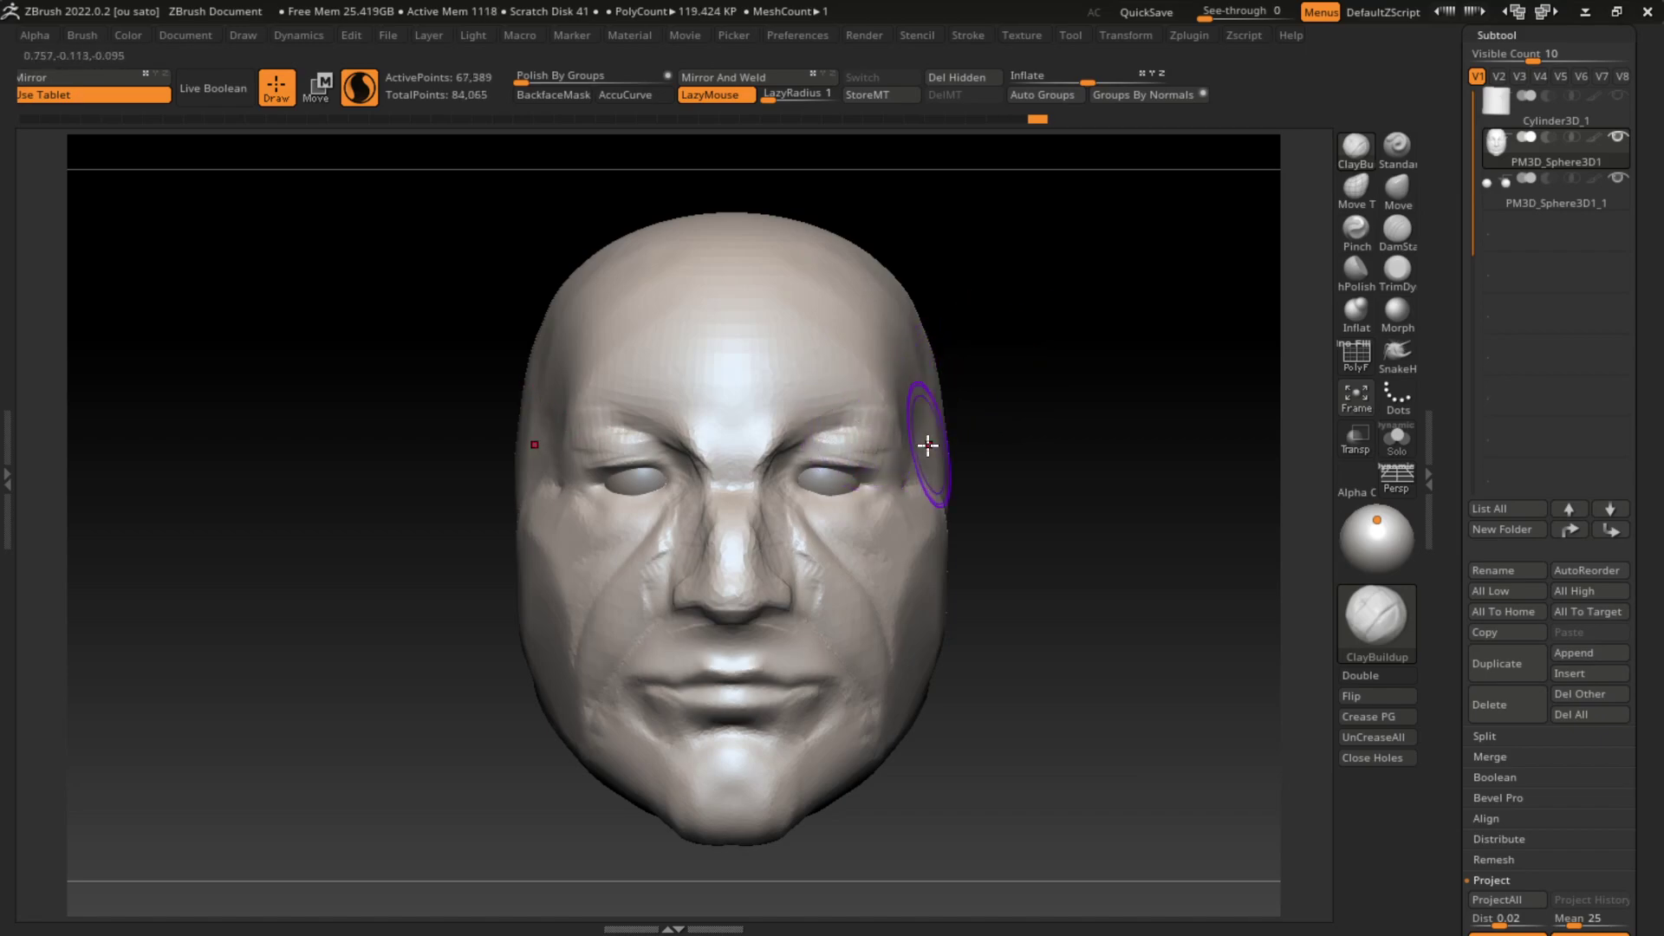
key(ctrl)
key(ctrl)
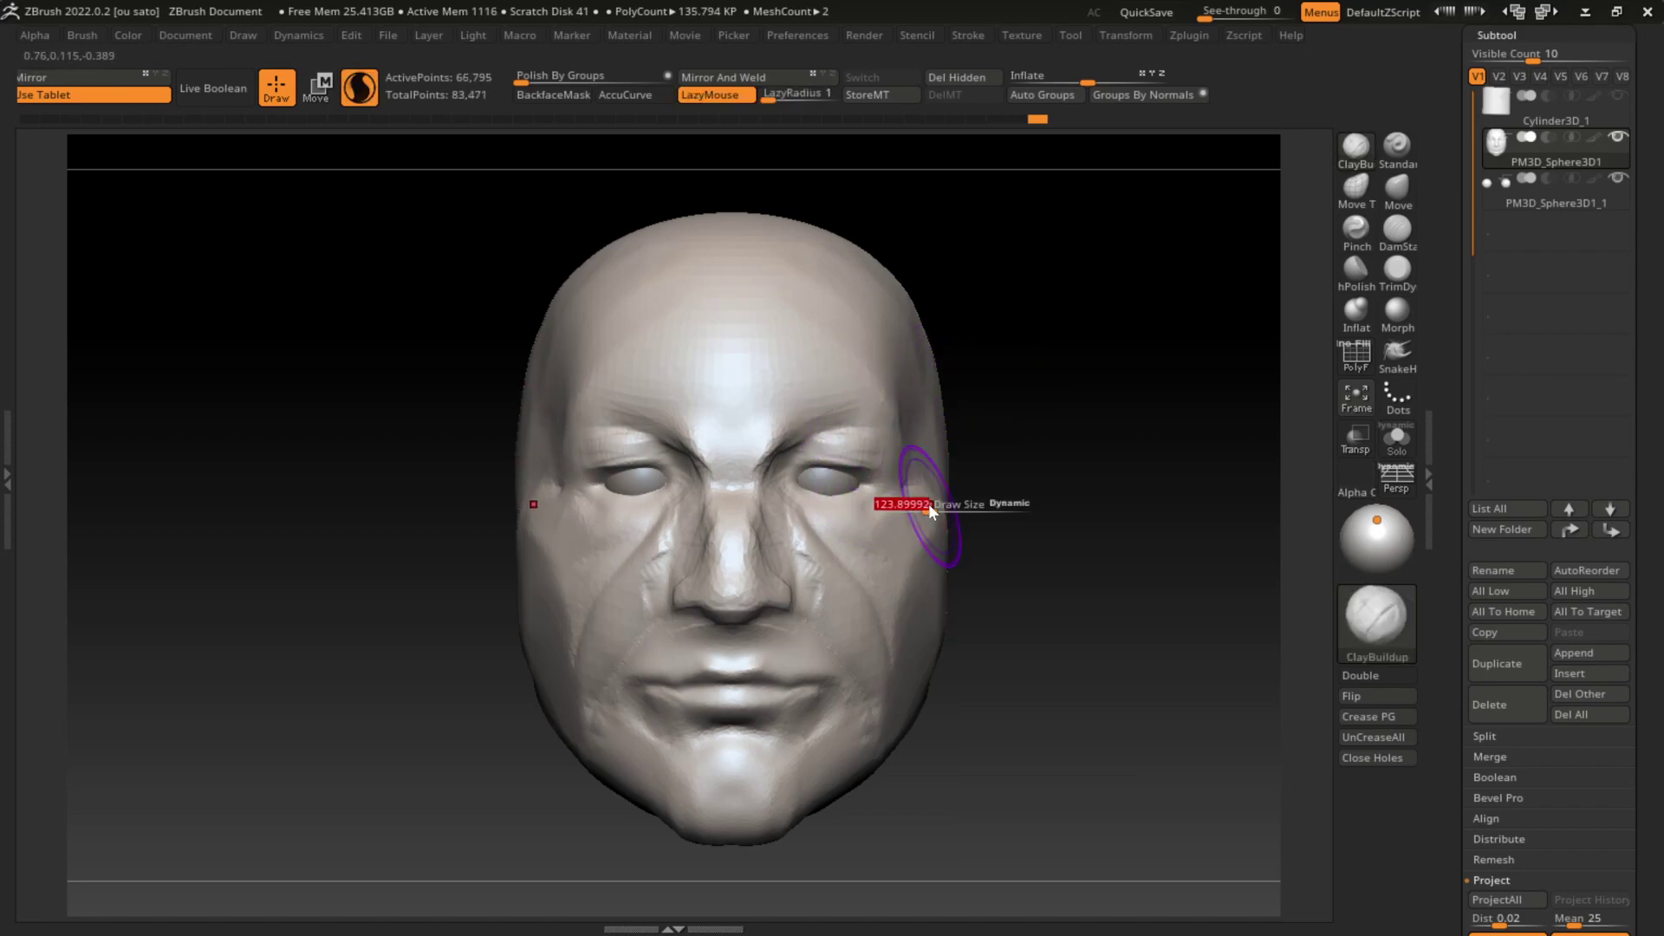
Step: Carve DamStandard creases near the right eye and at its inner corner
click(1397, 228)
mouse_move(885, 403)
mouse_down()
mouse_move(867, 464)
mouse_move(889, 489)
mouse_up()
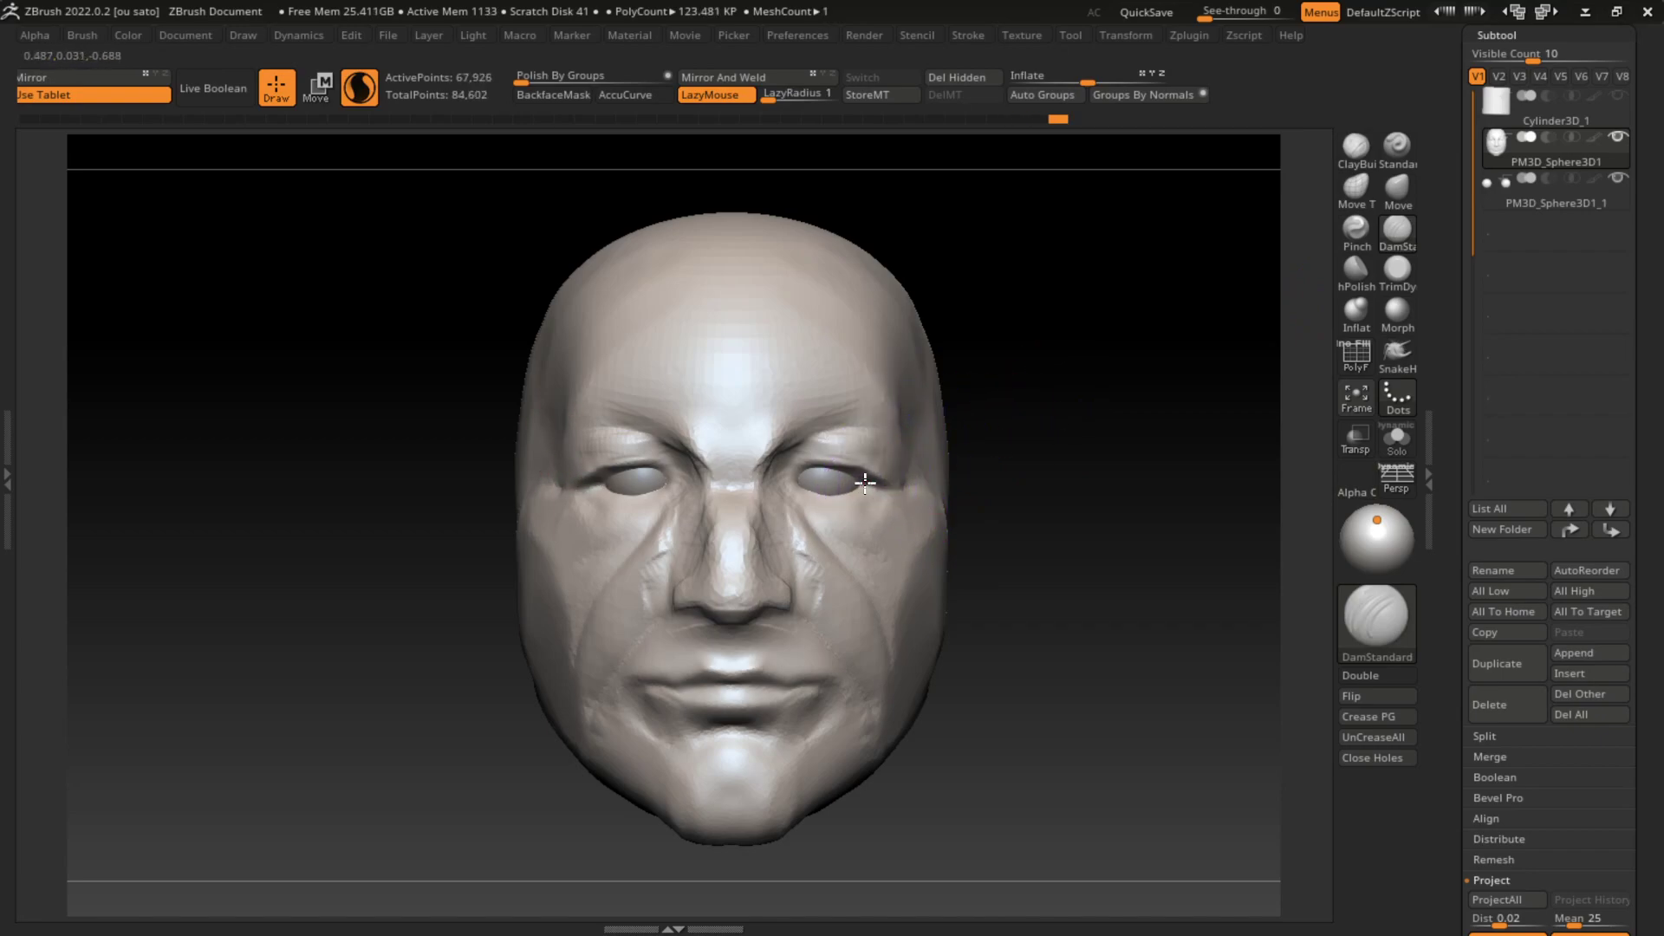
mouse_move(761, 464)
mouse_down()
mouse_move(785, 489)
mouse_move(807, 462)
mouse_move(897, 479)
mouse_up()
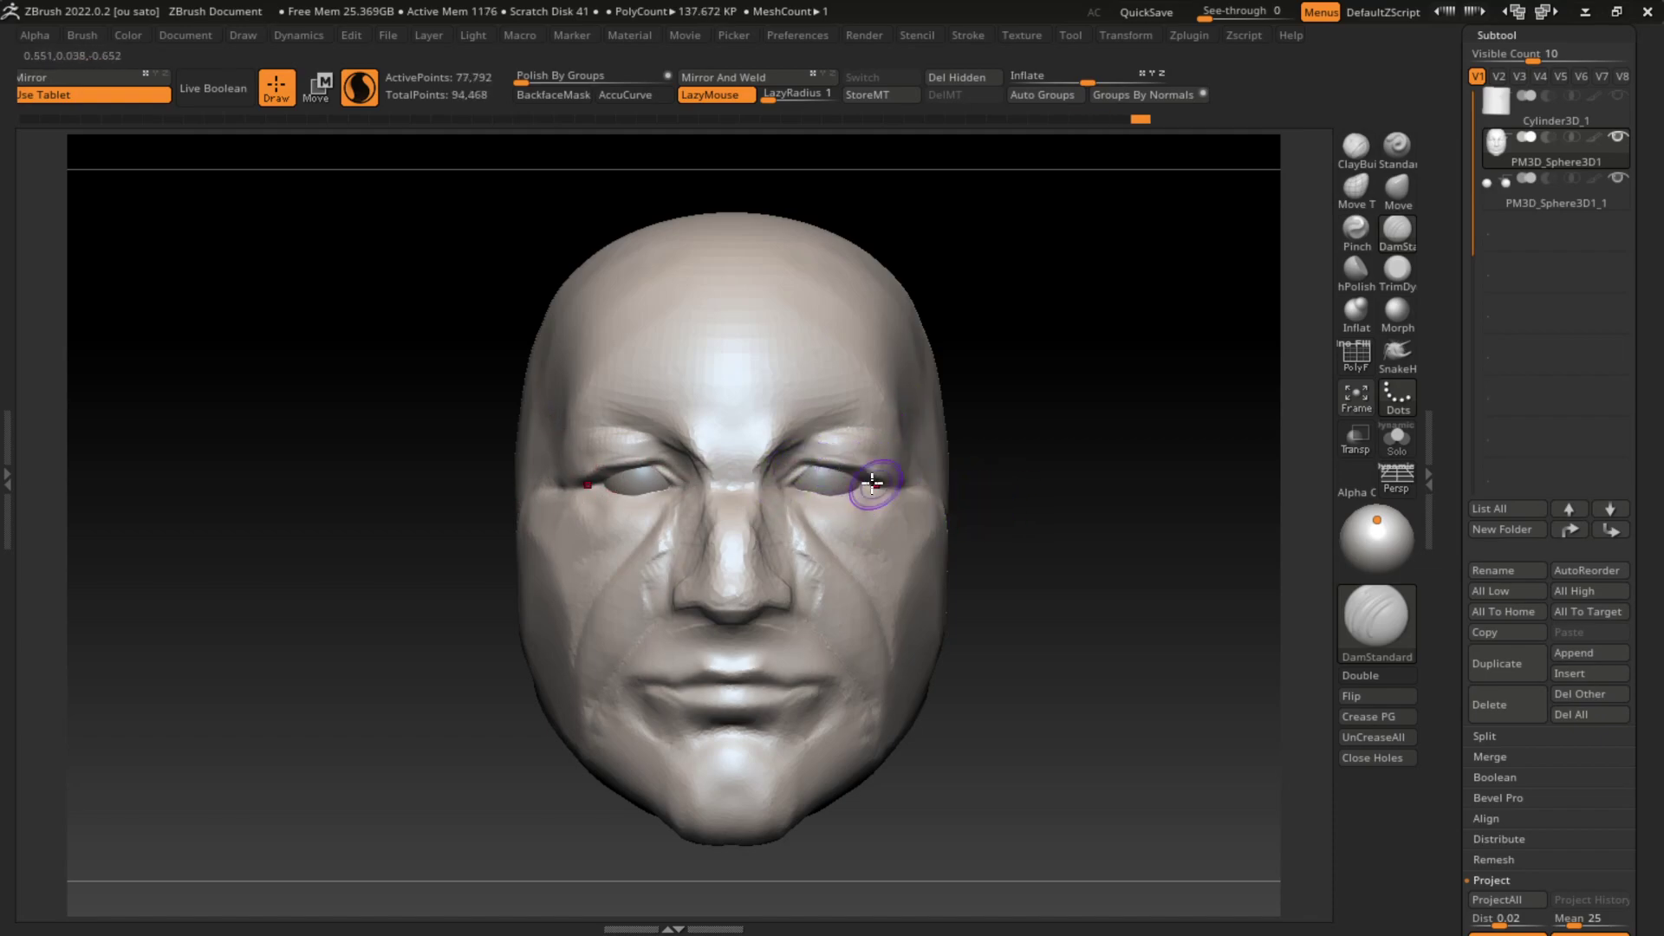
Step: With a smaller DamStandard brush, deepen both upper eyelid creases and mark under the right eye
scroll(1066, 516, up, 3)
key(s)
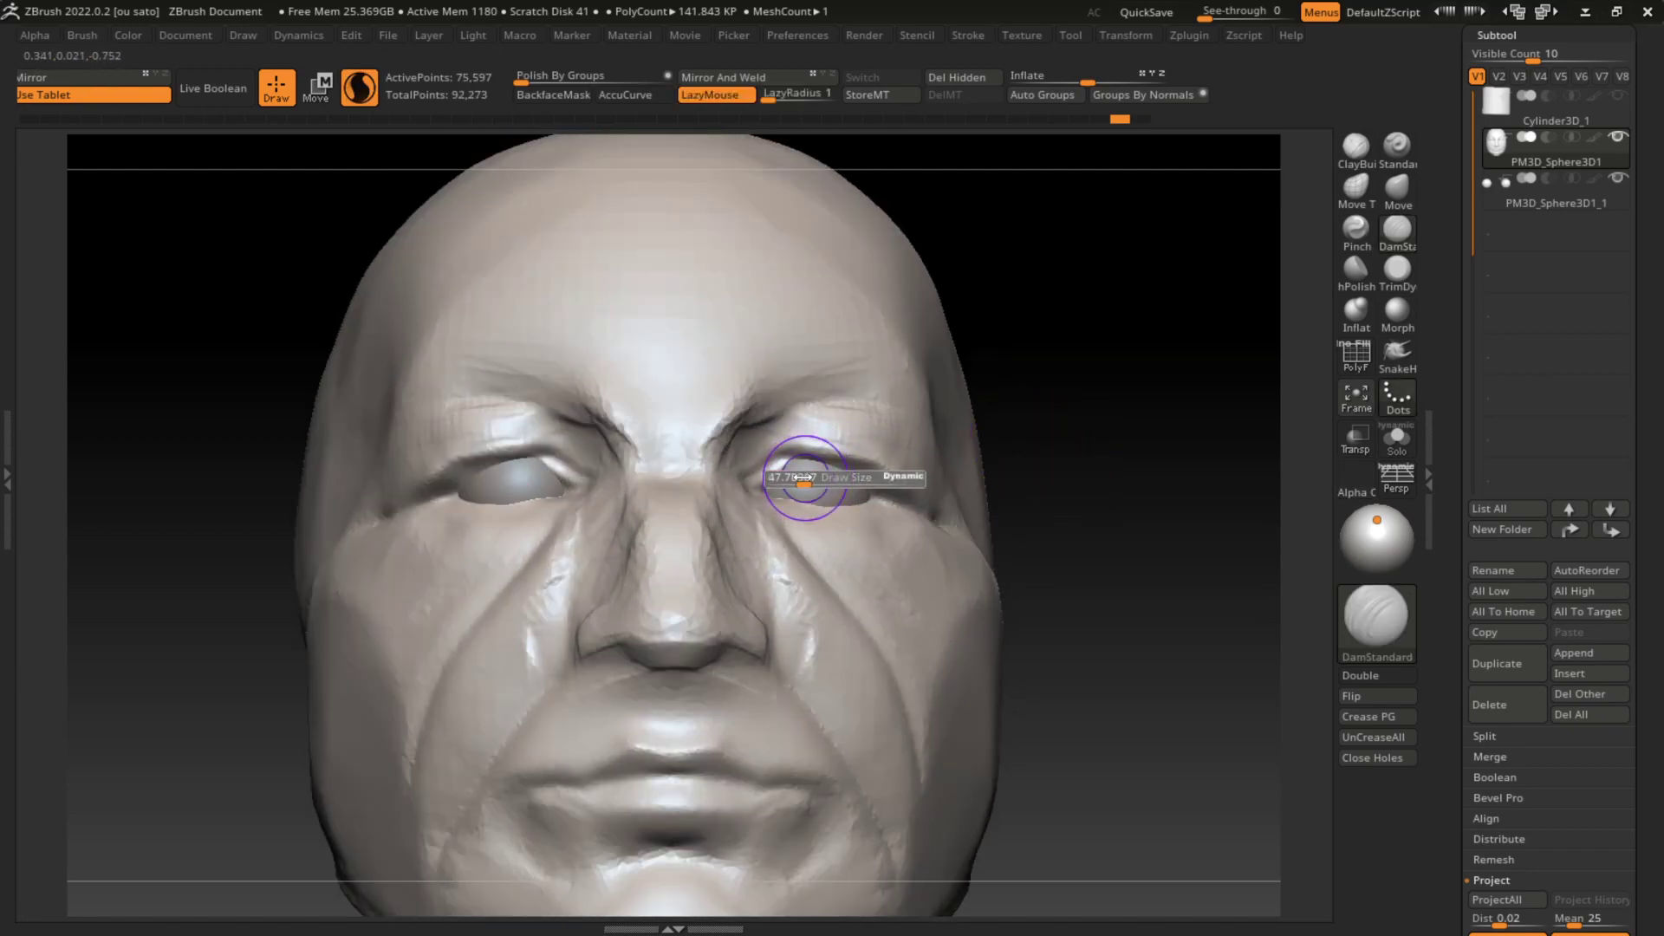
mouse_move(804, 476)
mouse_down()
mouse_move(790, 476)
mouse_move(883, 487)
mouse_up()
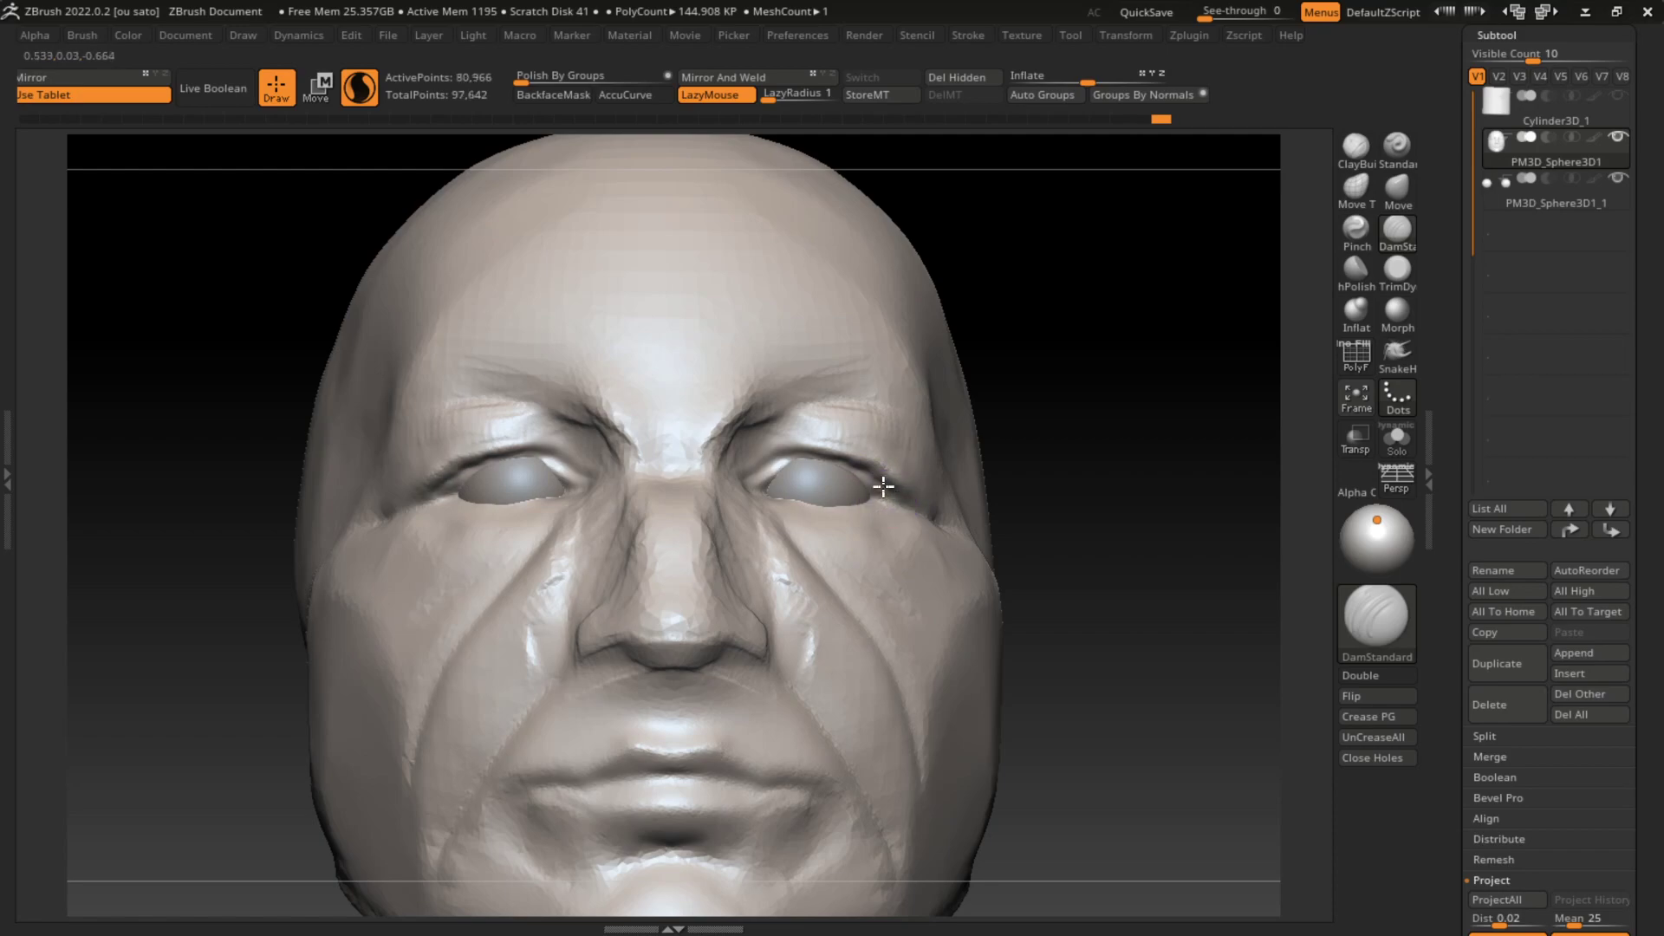
click(1356, 146)
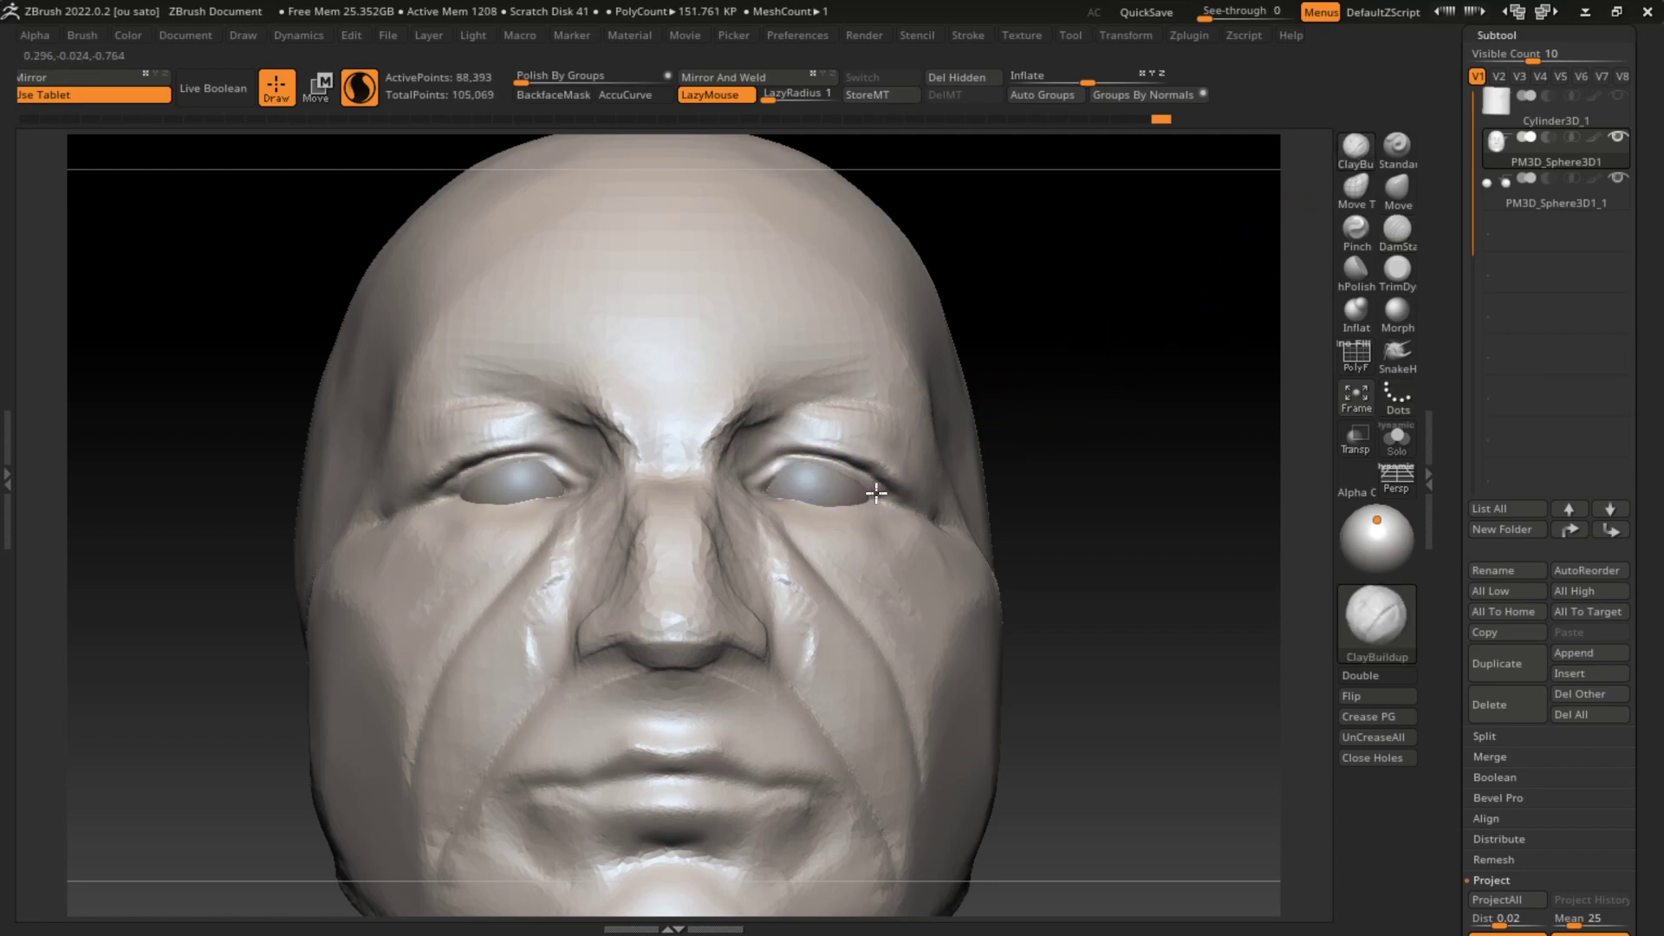
click(1397, 229)
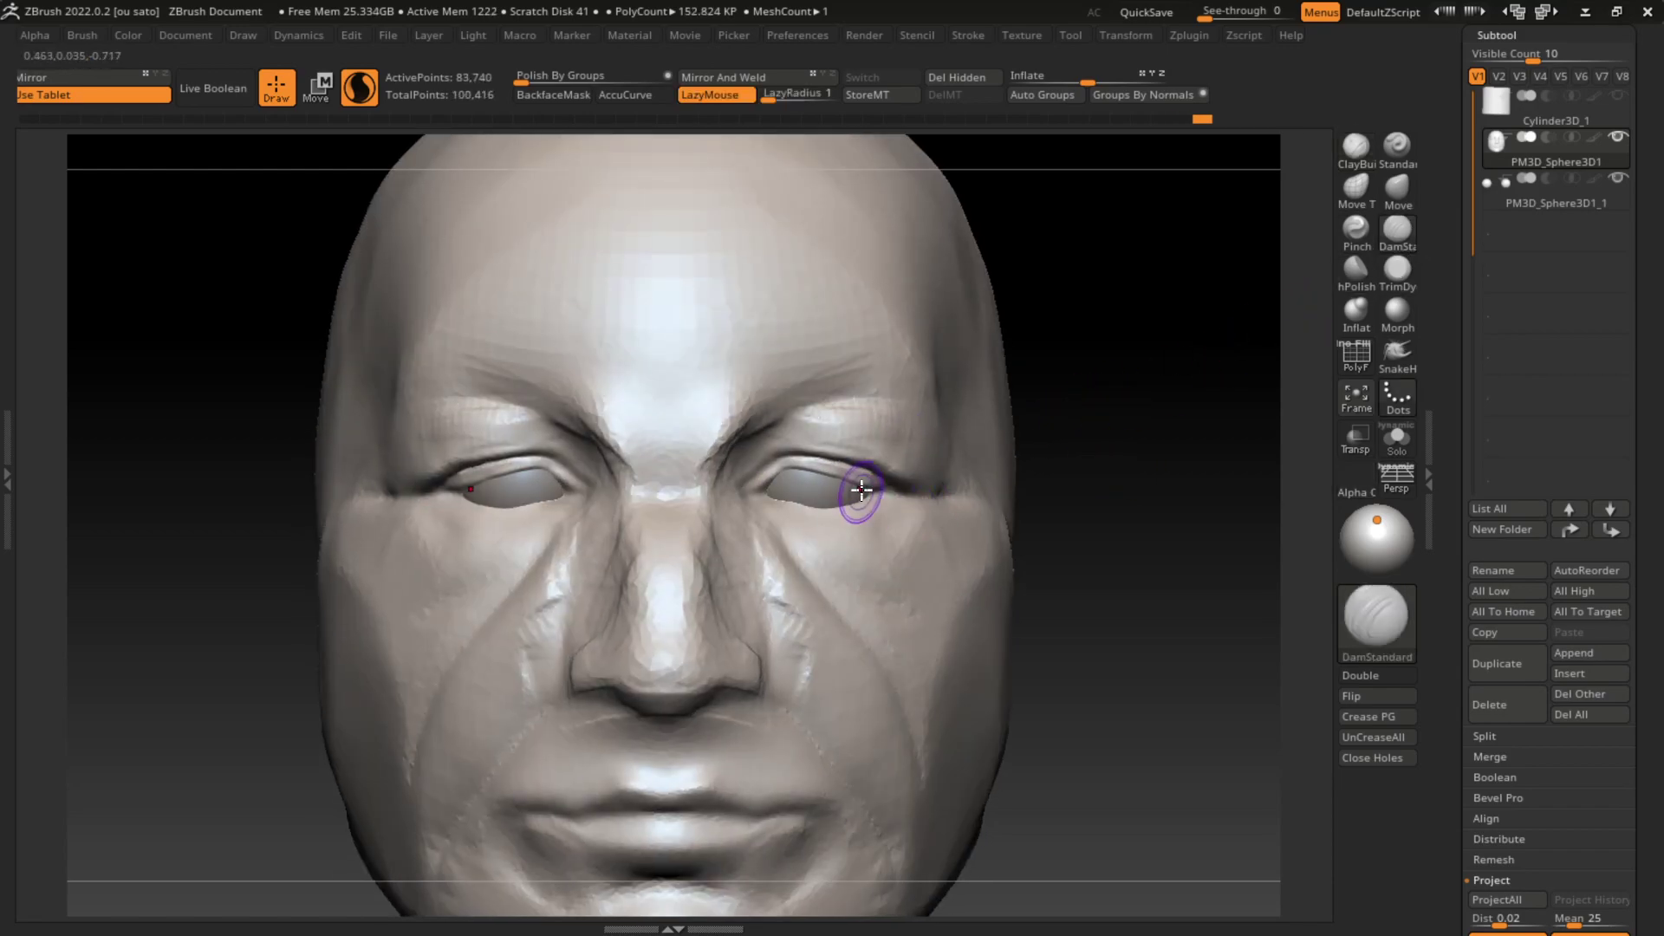
mouse_move(898, 494)
mouse_down()
mouse_move(767, 489)
mouse_move(841, 459)
mouse_move(954, 459)
mouse_up()
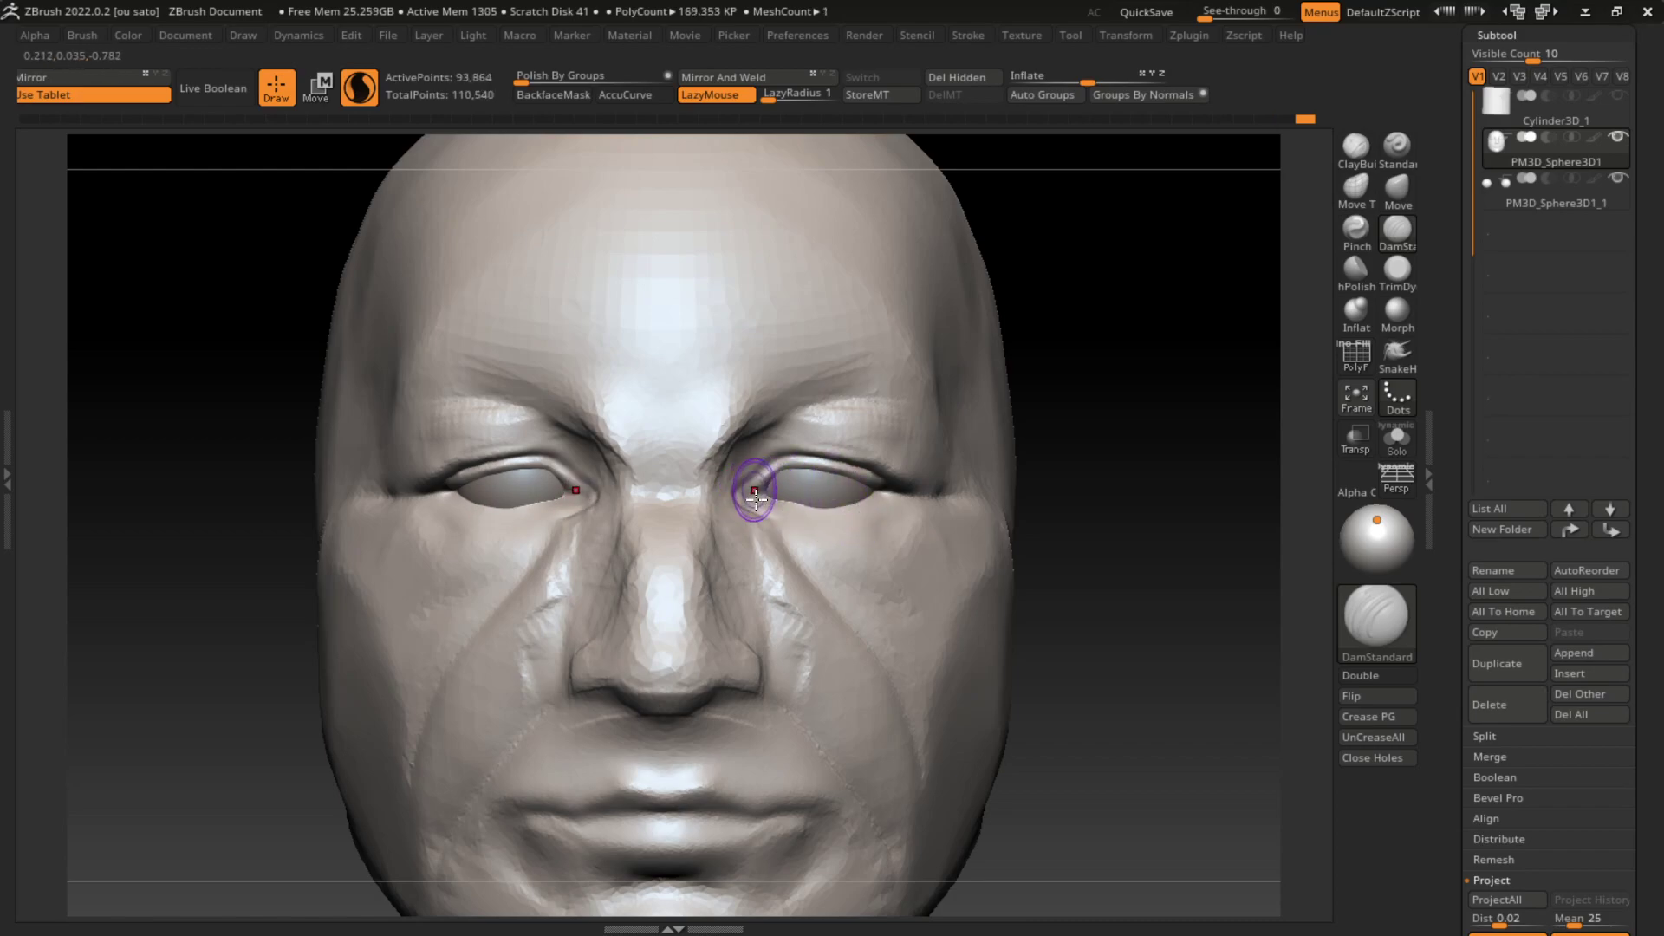
mouse_move(763, 482)
mouse_down()
mouse_move(793, 531)
mouse_move(871, 528)
mouse_move(847, 538)
mouse_up()
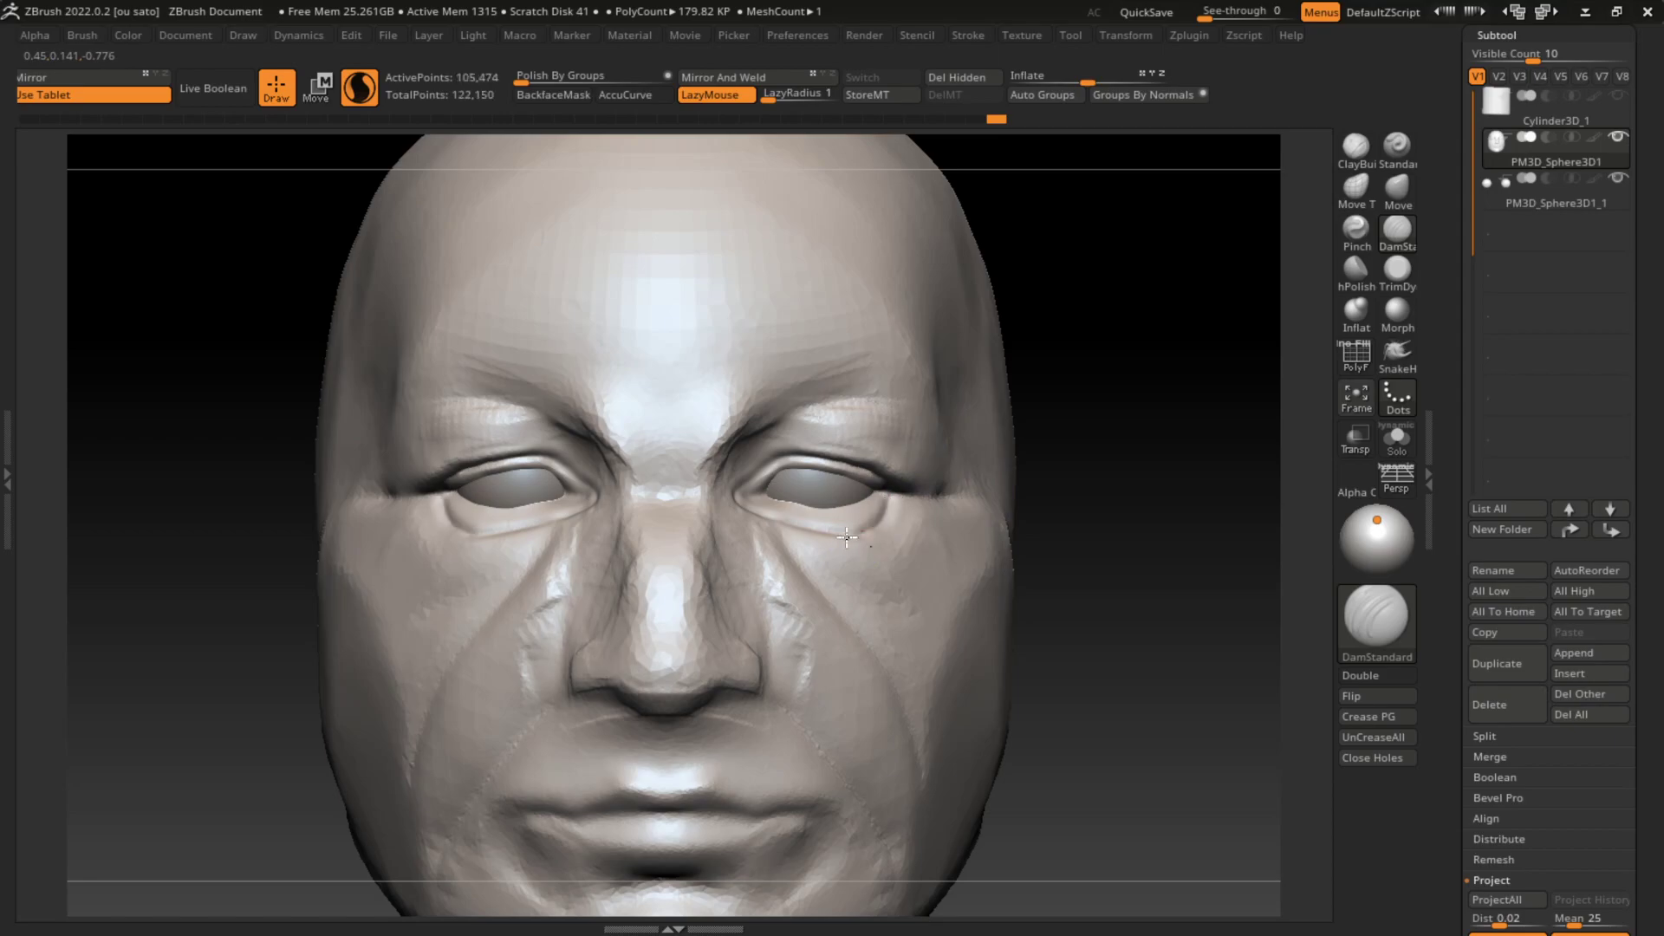
Step: Build up and reshape both sides of the nose with ClayBuildup
mouse_move(1047, 539)
mouse_down()
mouse_move(1100, 553)
mouse_move(1069, 518)
mouse_up()
key(s)
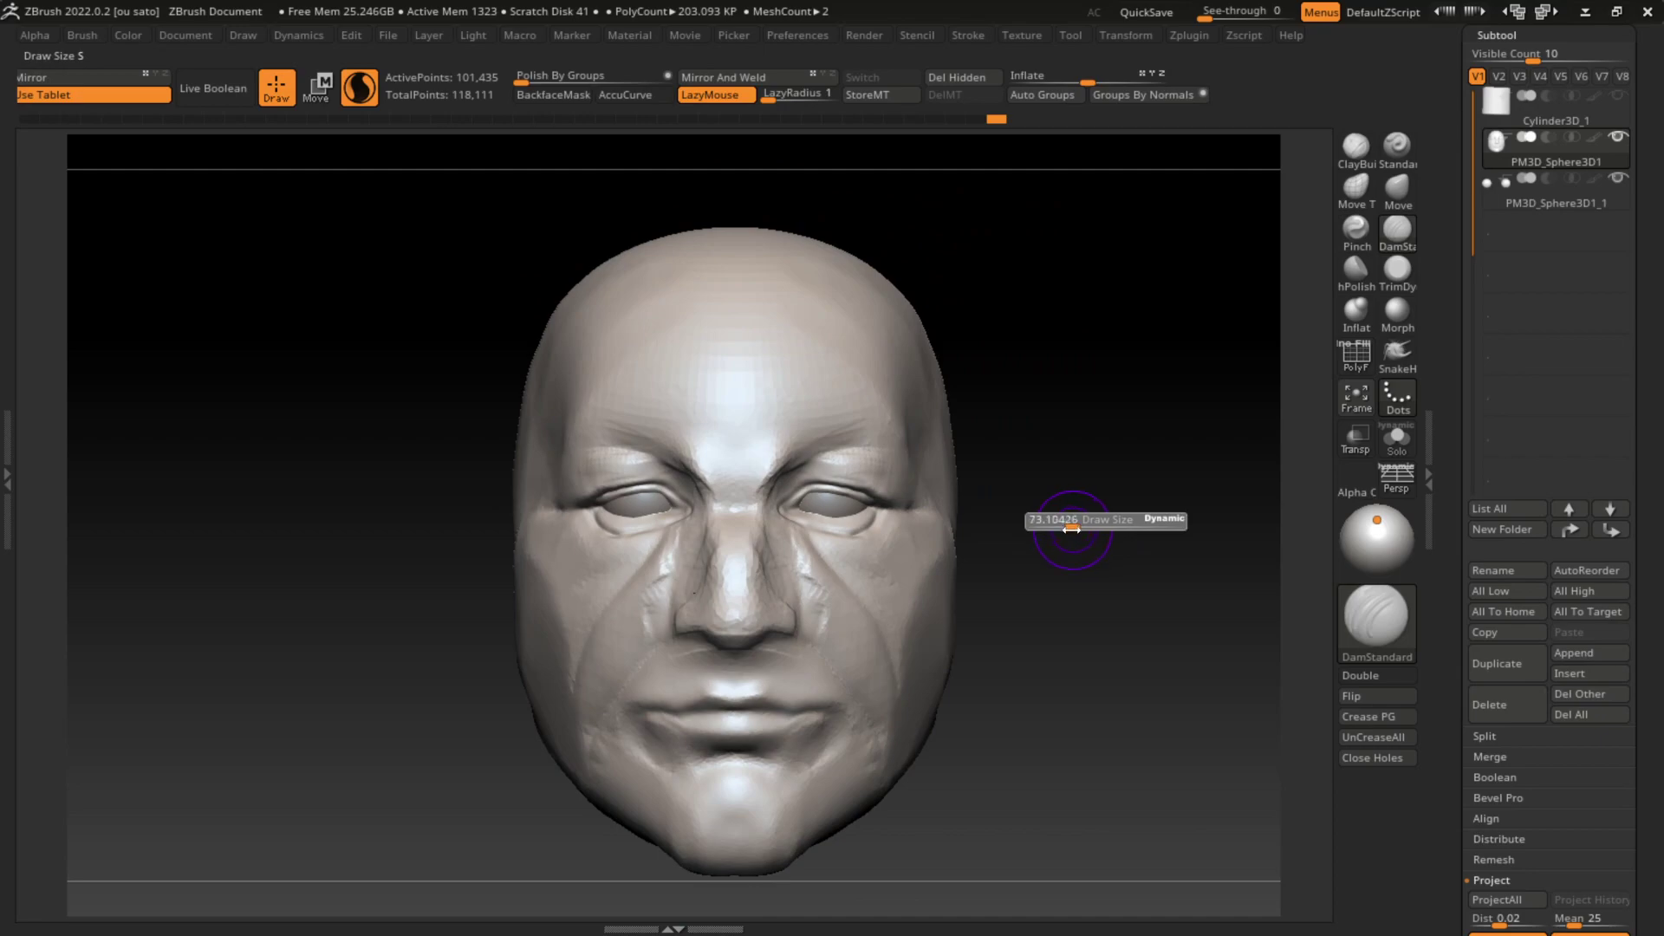
key(b)
key(c)
key(b)
drag(821, 549, 796, 538)
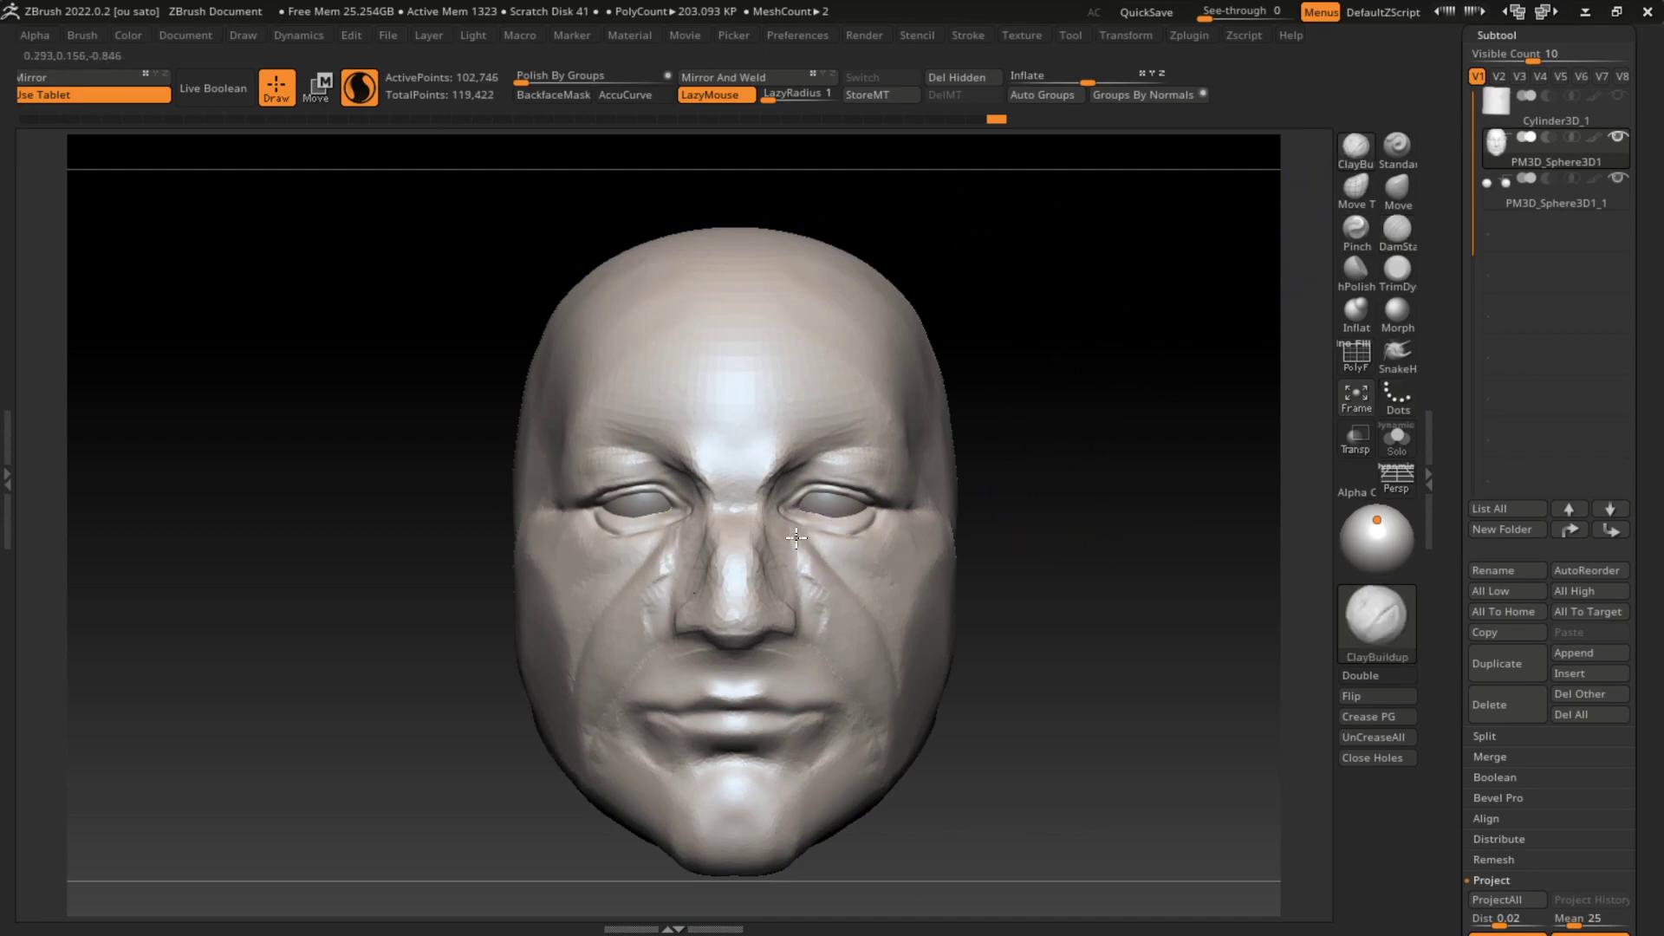
key(s)
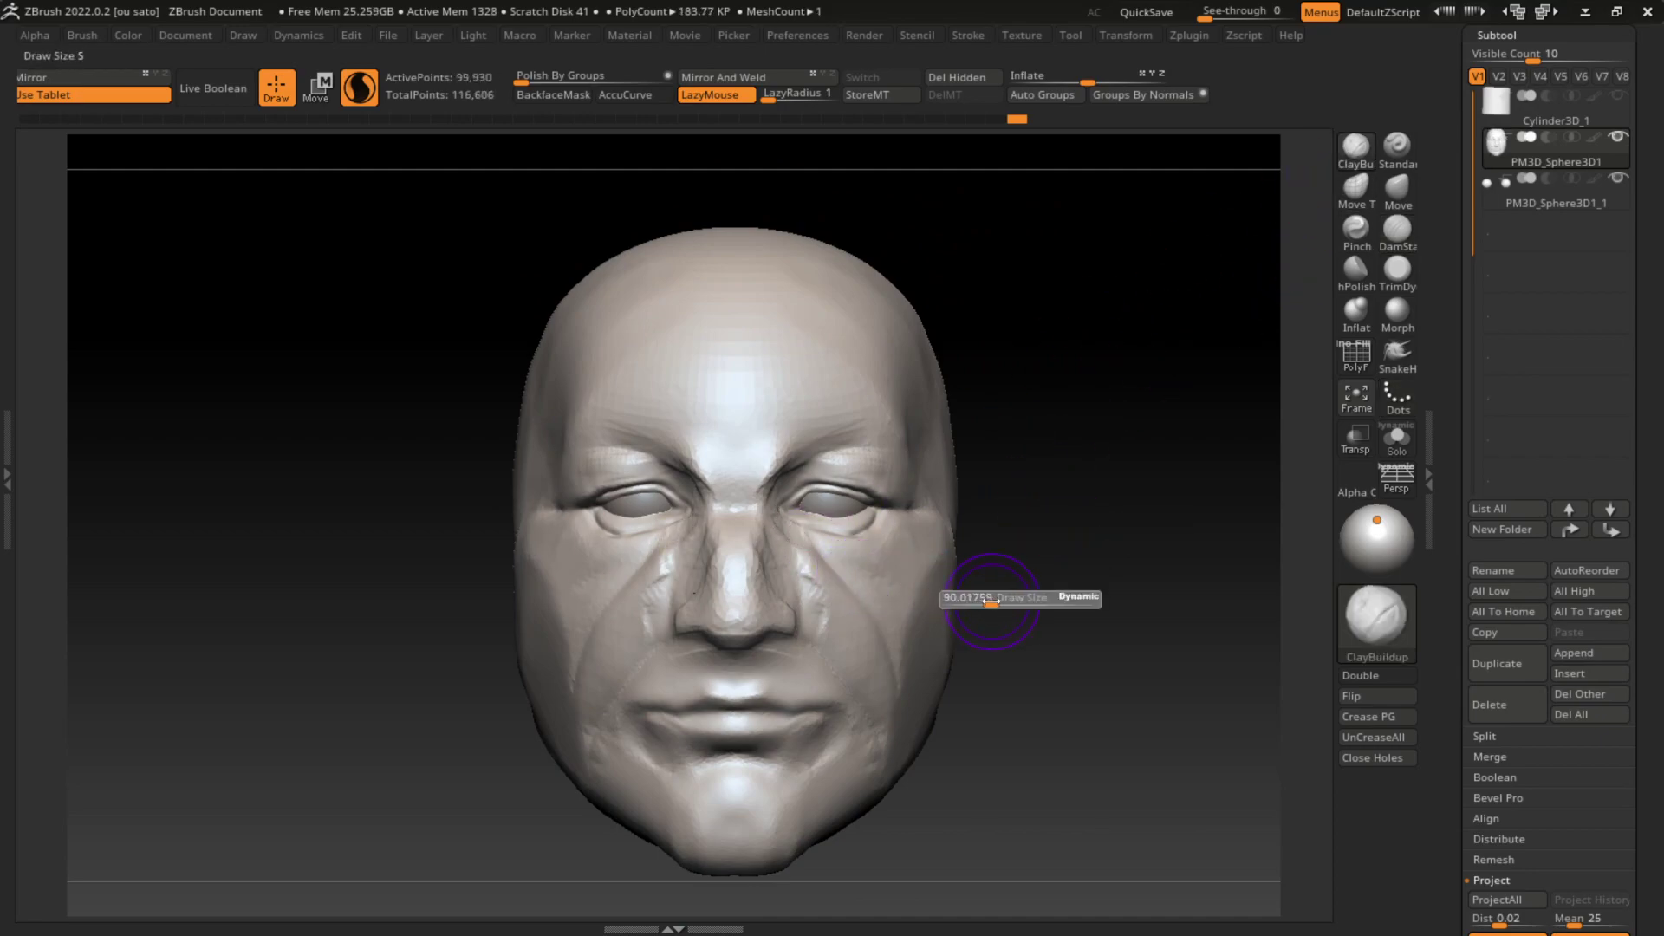
mouse_move(815, 577)
mouse_down()
mouse_move(775, 529)
mouse_move(704, 505)
mouse_up()
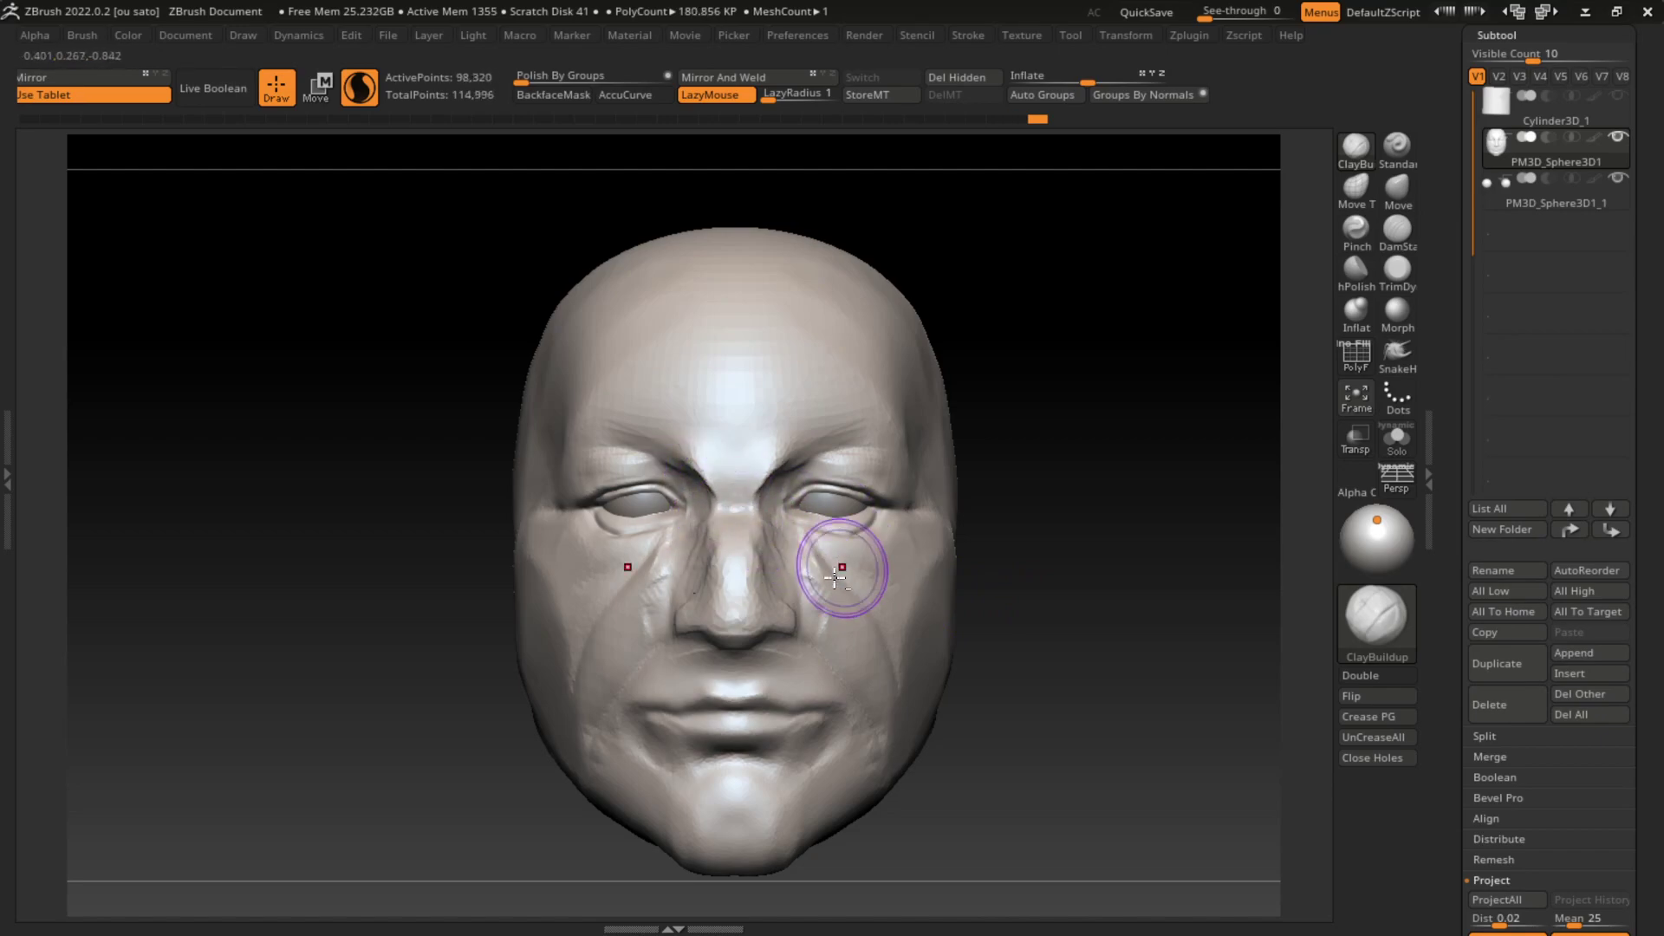
Step: Refine the inner eye corners, nose bridge and inner brow creases, flattening between the brows
mouse_move(836, 557)
mouse_down()
mouse_move(802, 455)
mouse_move(762, 550)
mouse_move(806, 513)
mouse_up()
drag(702, 565, 711, 489)
mouse_move(797, 447)
mouse_down()
mouse_move(761, 483)
mouse_move(781, 465)
mouse_up()
click(1398, 270)
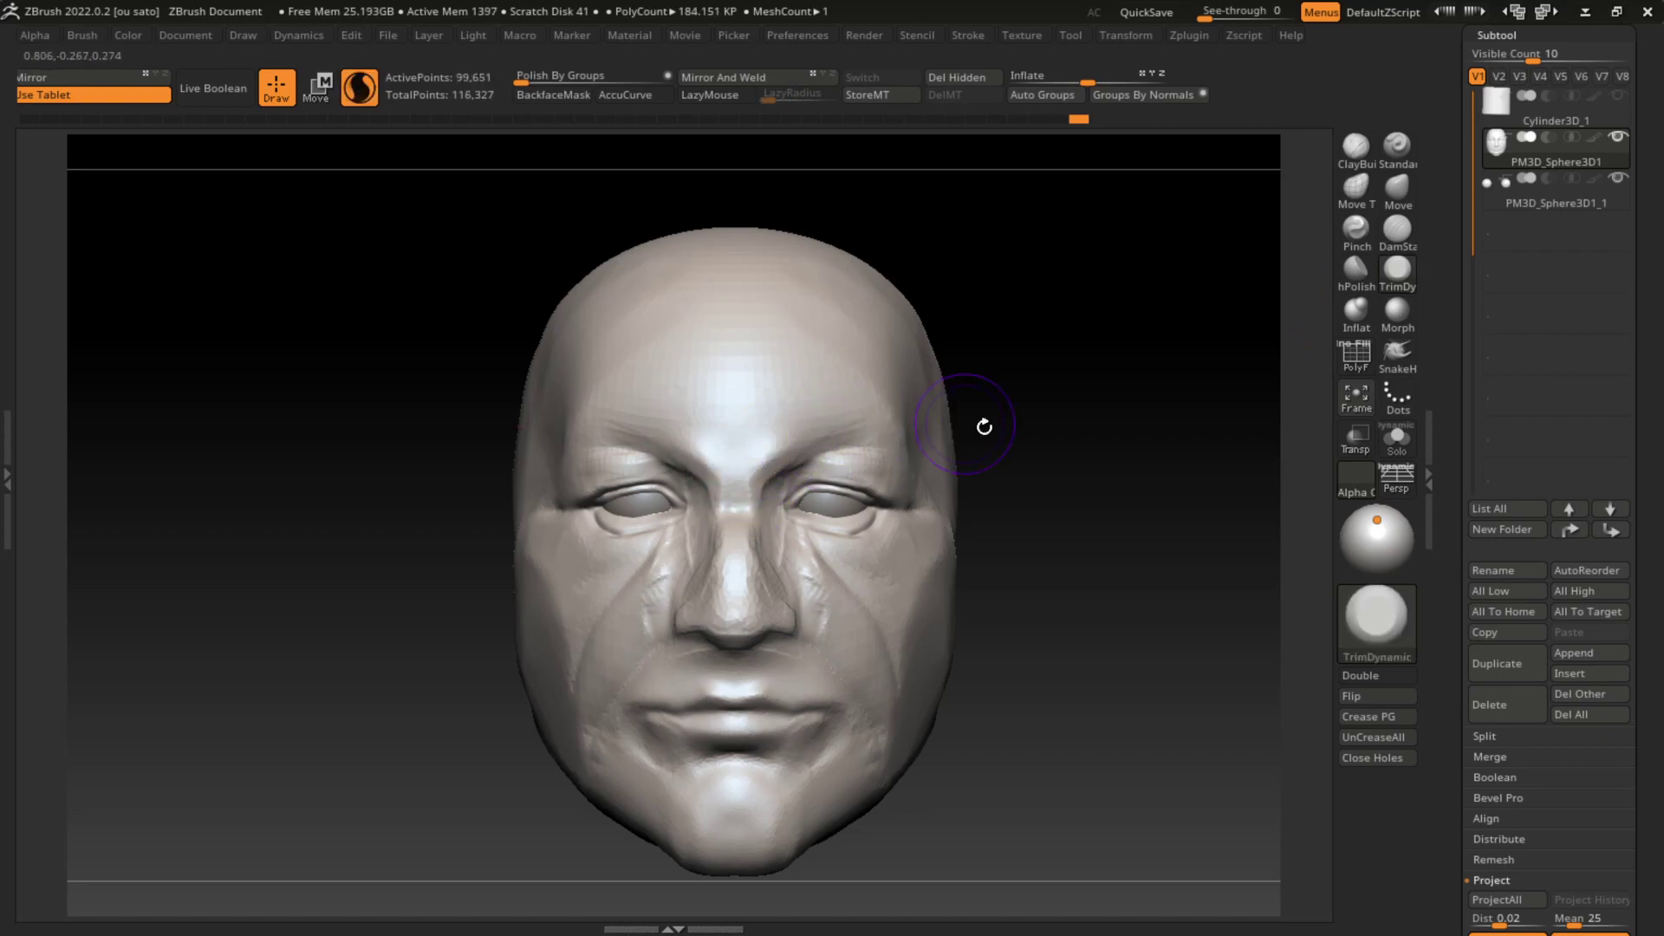
shift+drag(780, 455, 759, 512)
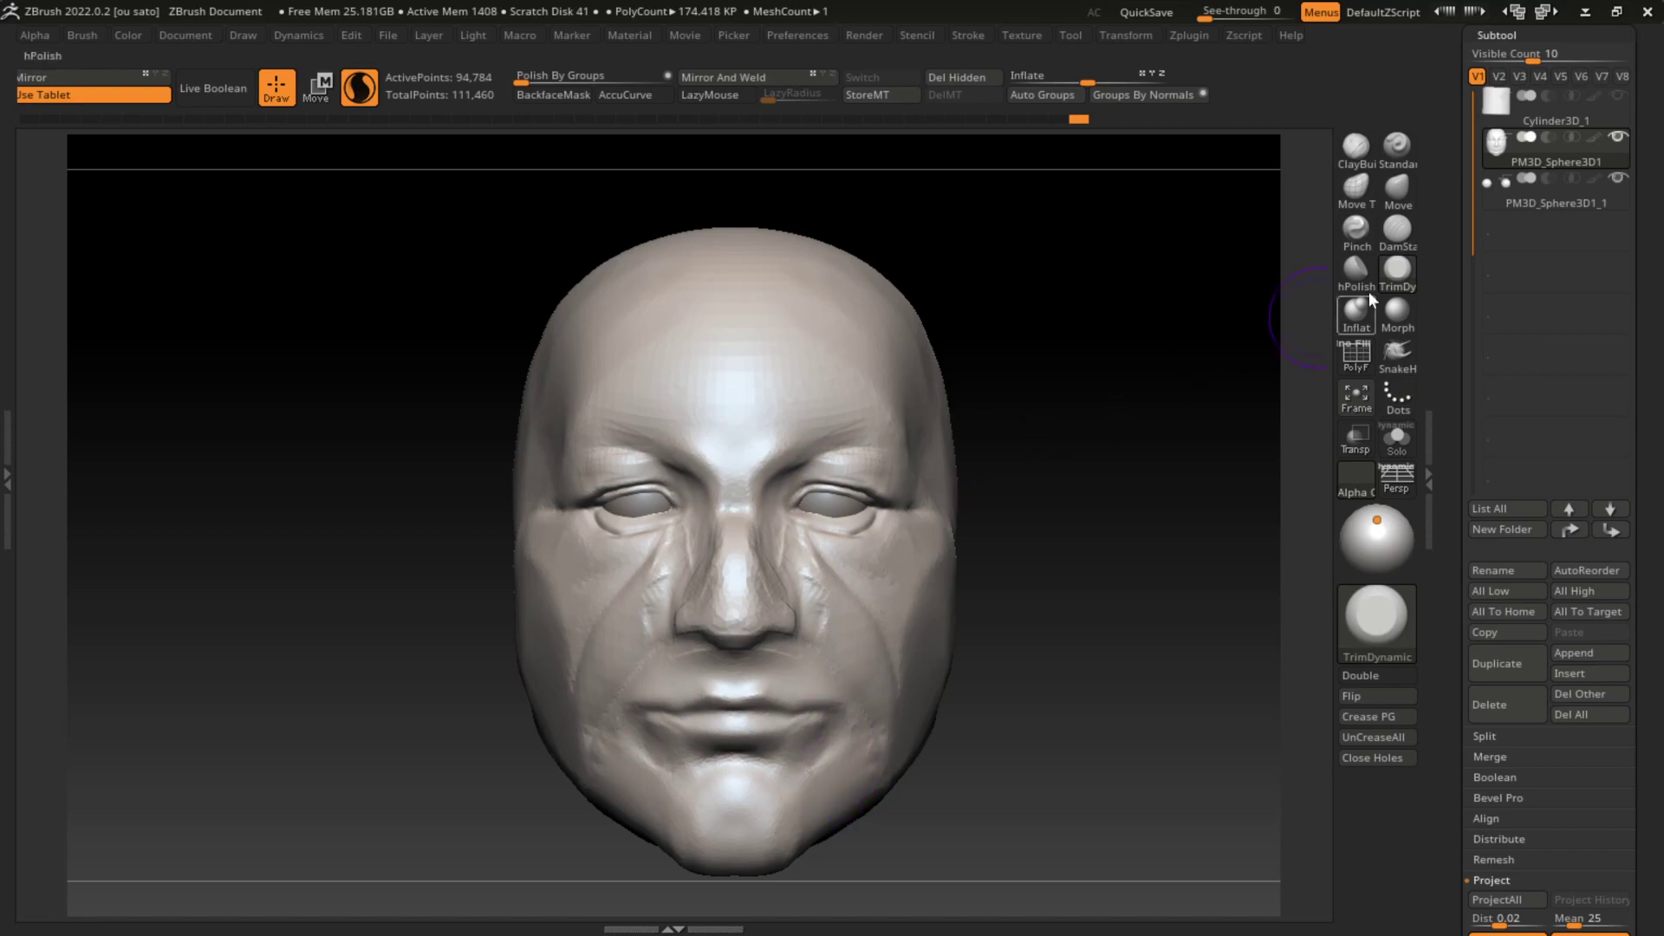
Step: With a smaller brush, carve detail at the right eye's inner corner
key(b)
key(d)
key(s)
key(s)
drag(1051, 586, 1039, 586)
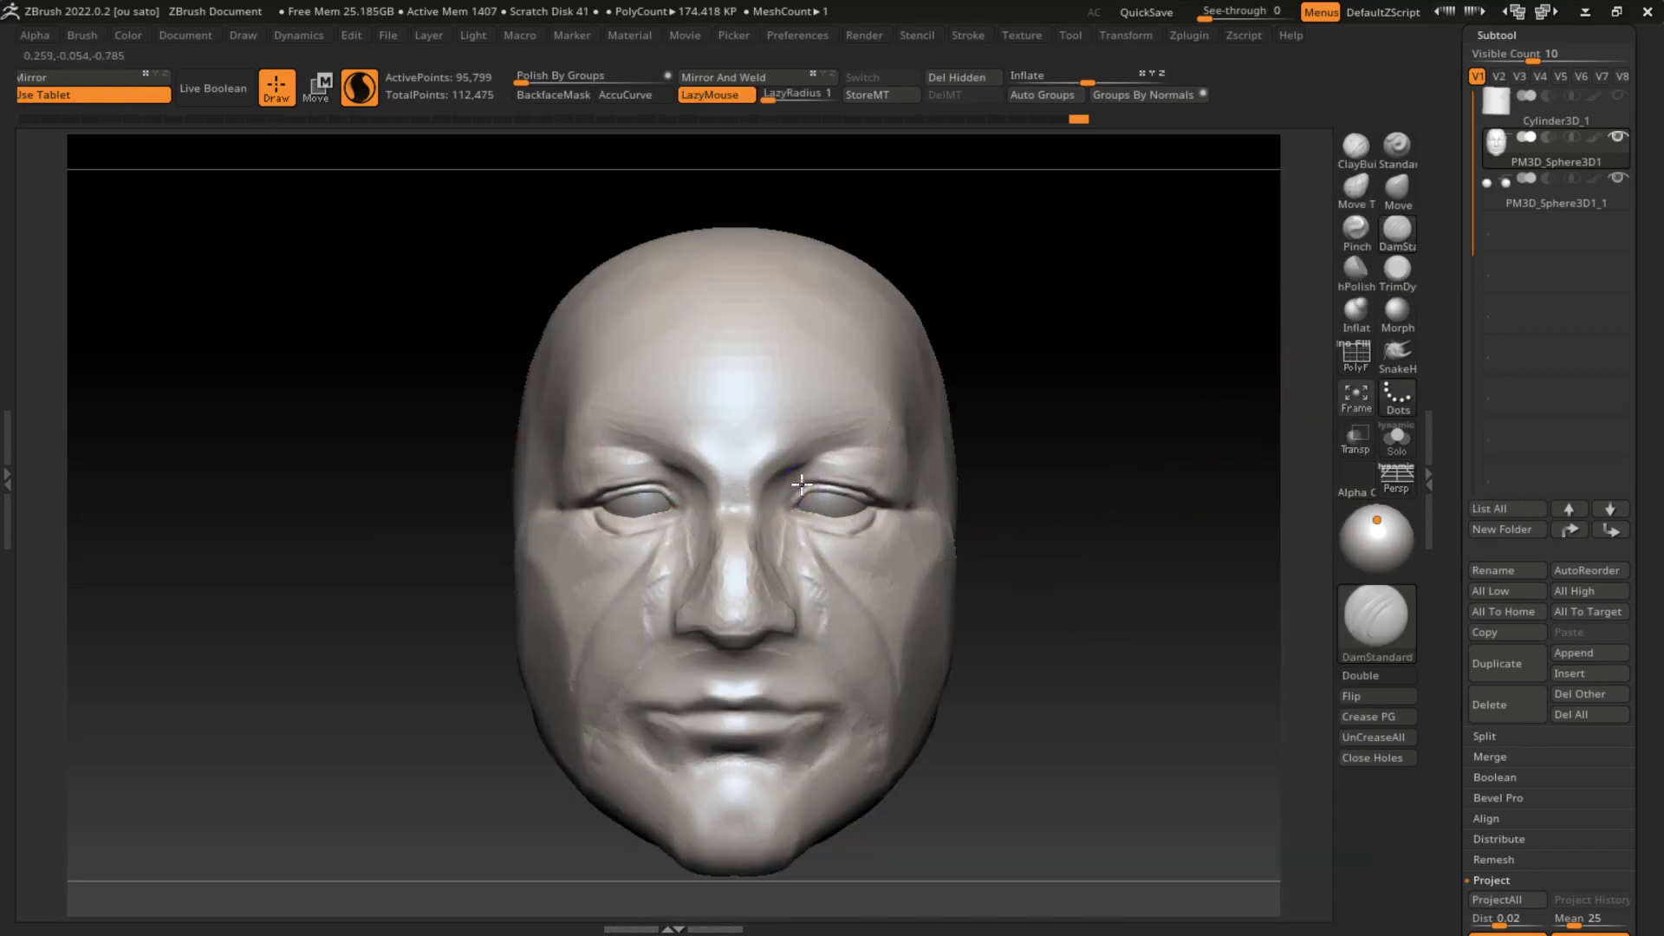
drag(806, 503, 790, 496)
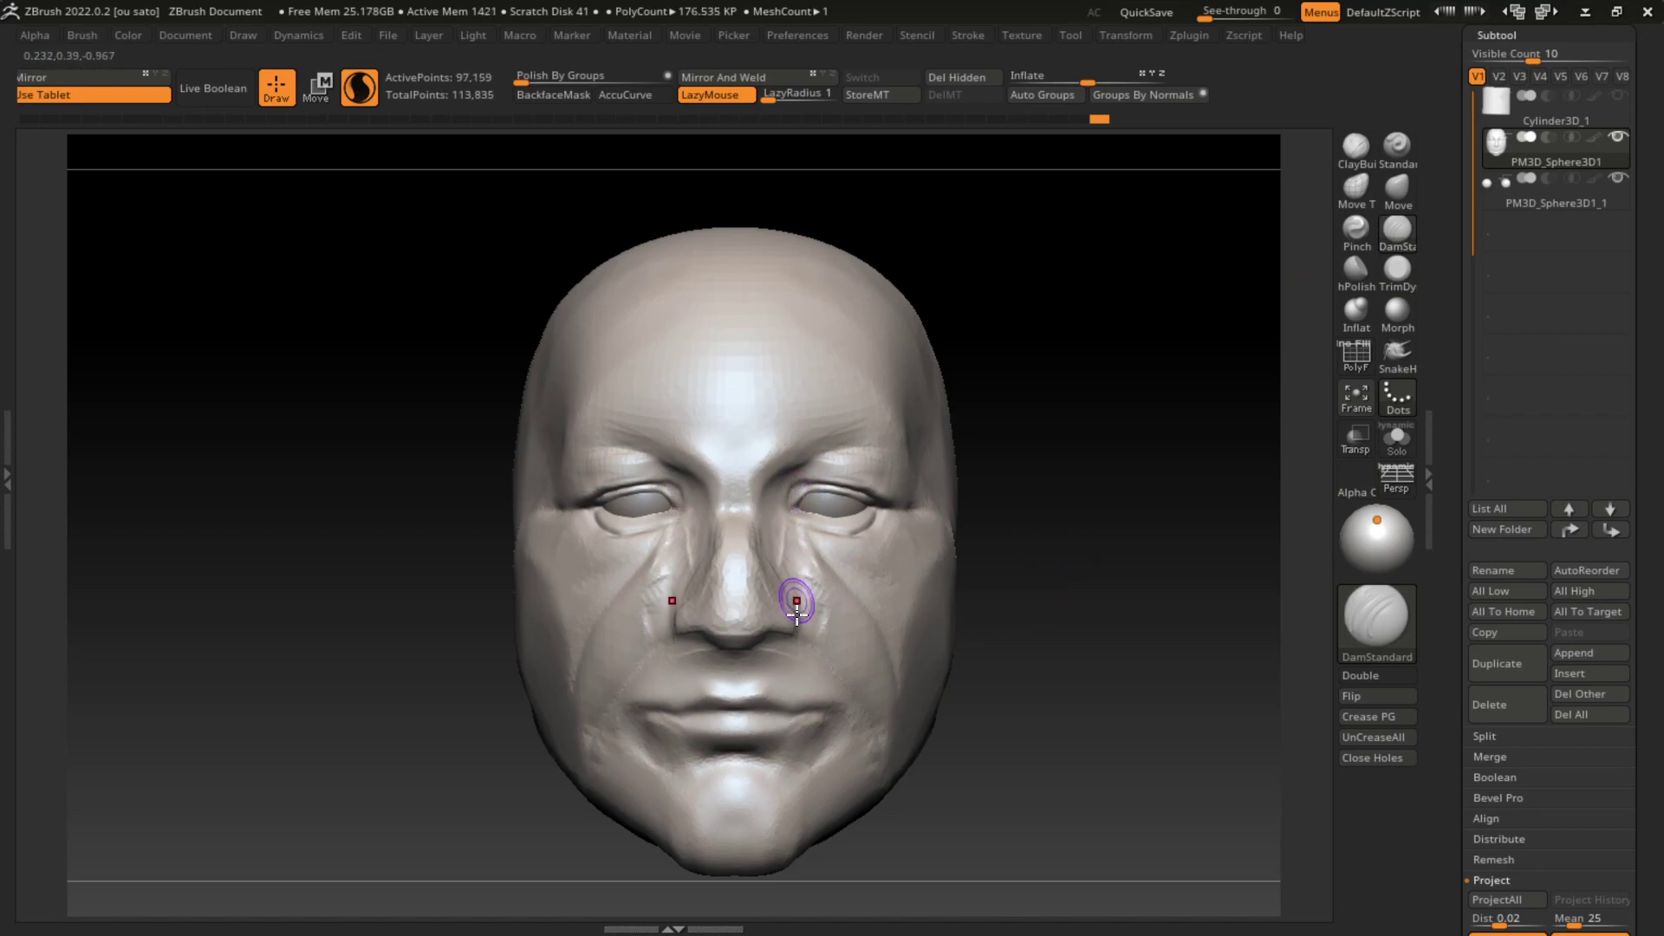
alt+drag(1056, 635, 997, 661)
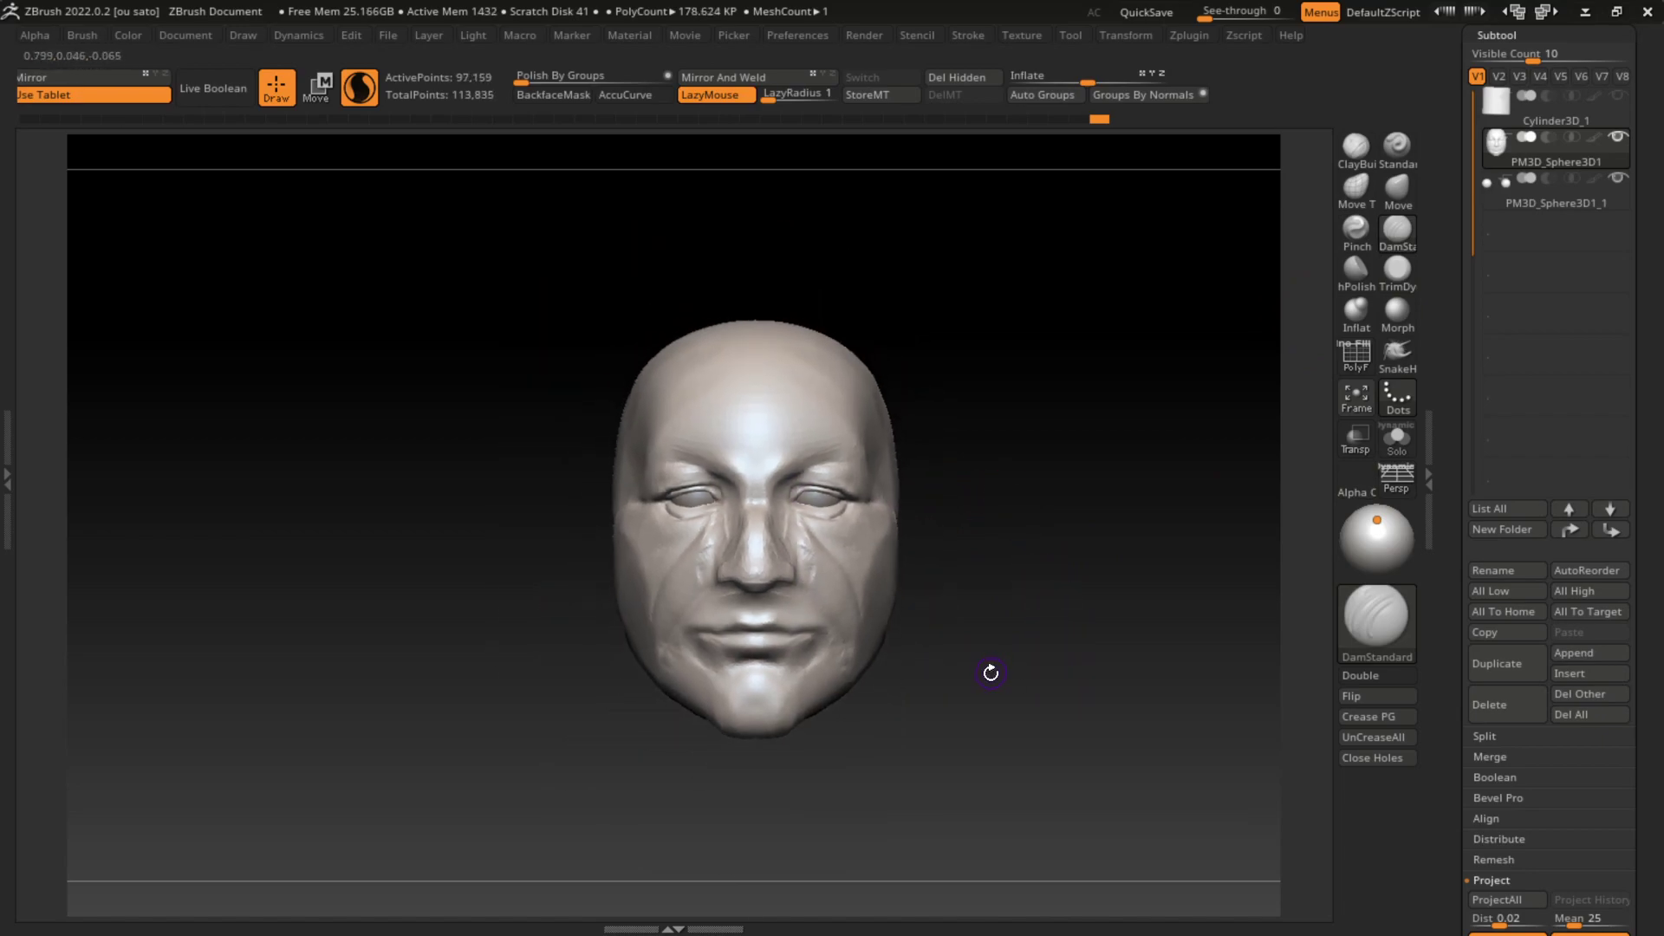
Step: Enlarge the brush slightly and push in a crease beside the nostril with the Move brush
key(s)
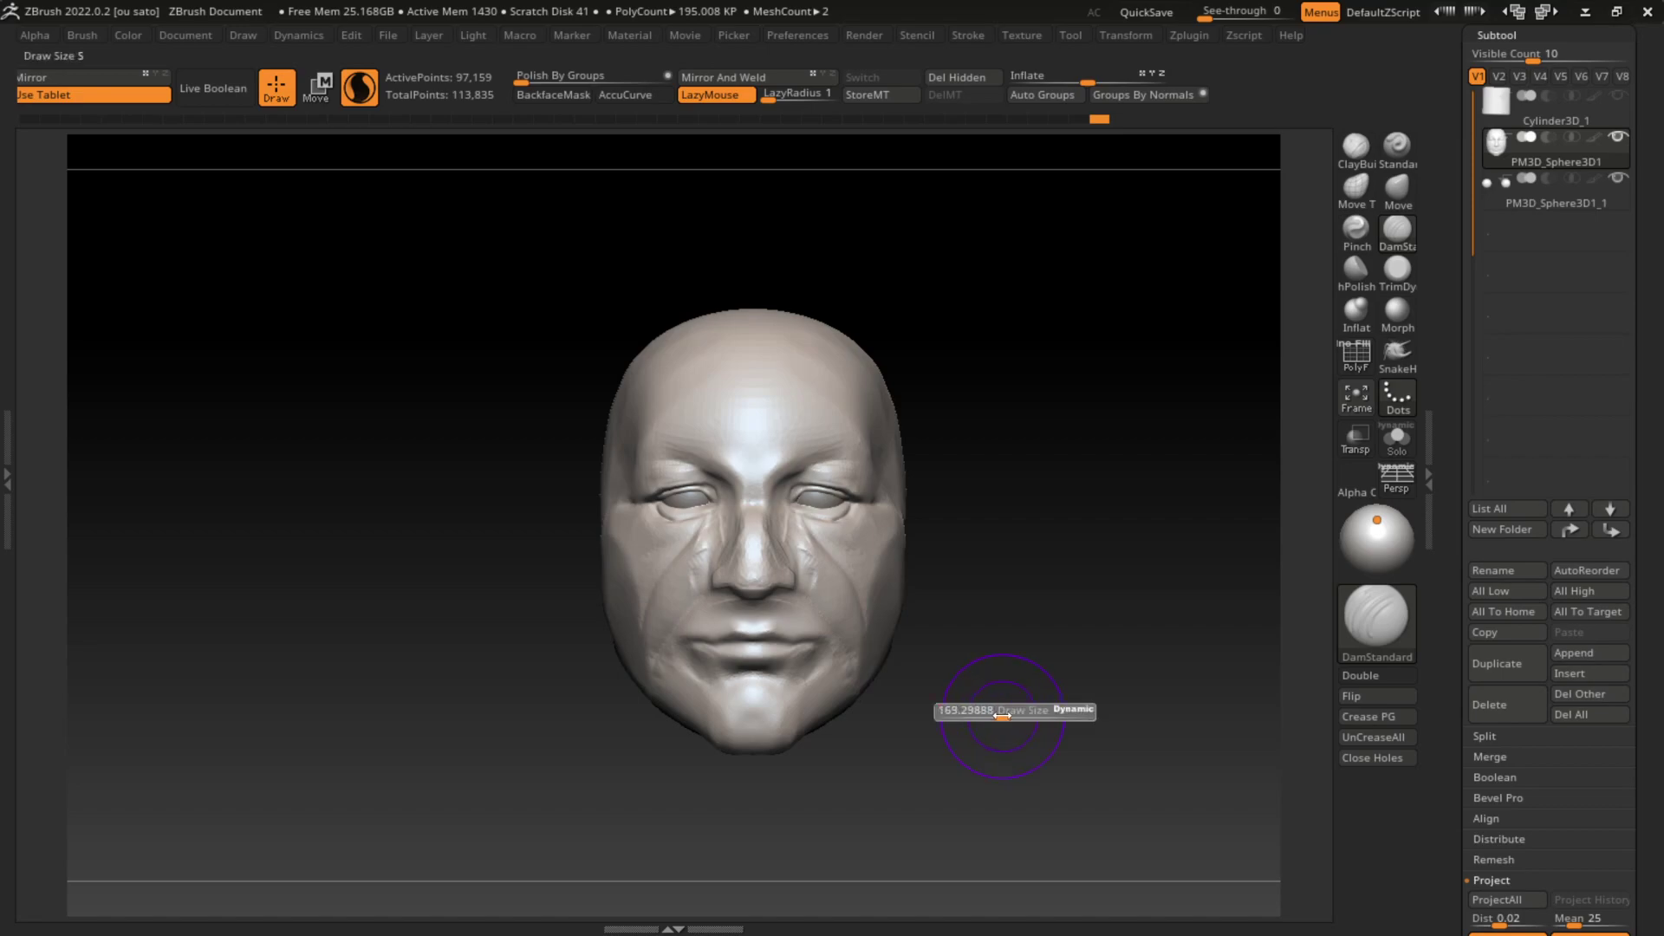
drag(1002, 715, 1018, 715)
key(b)
key(m)
key(v)
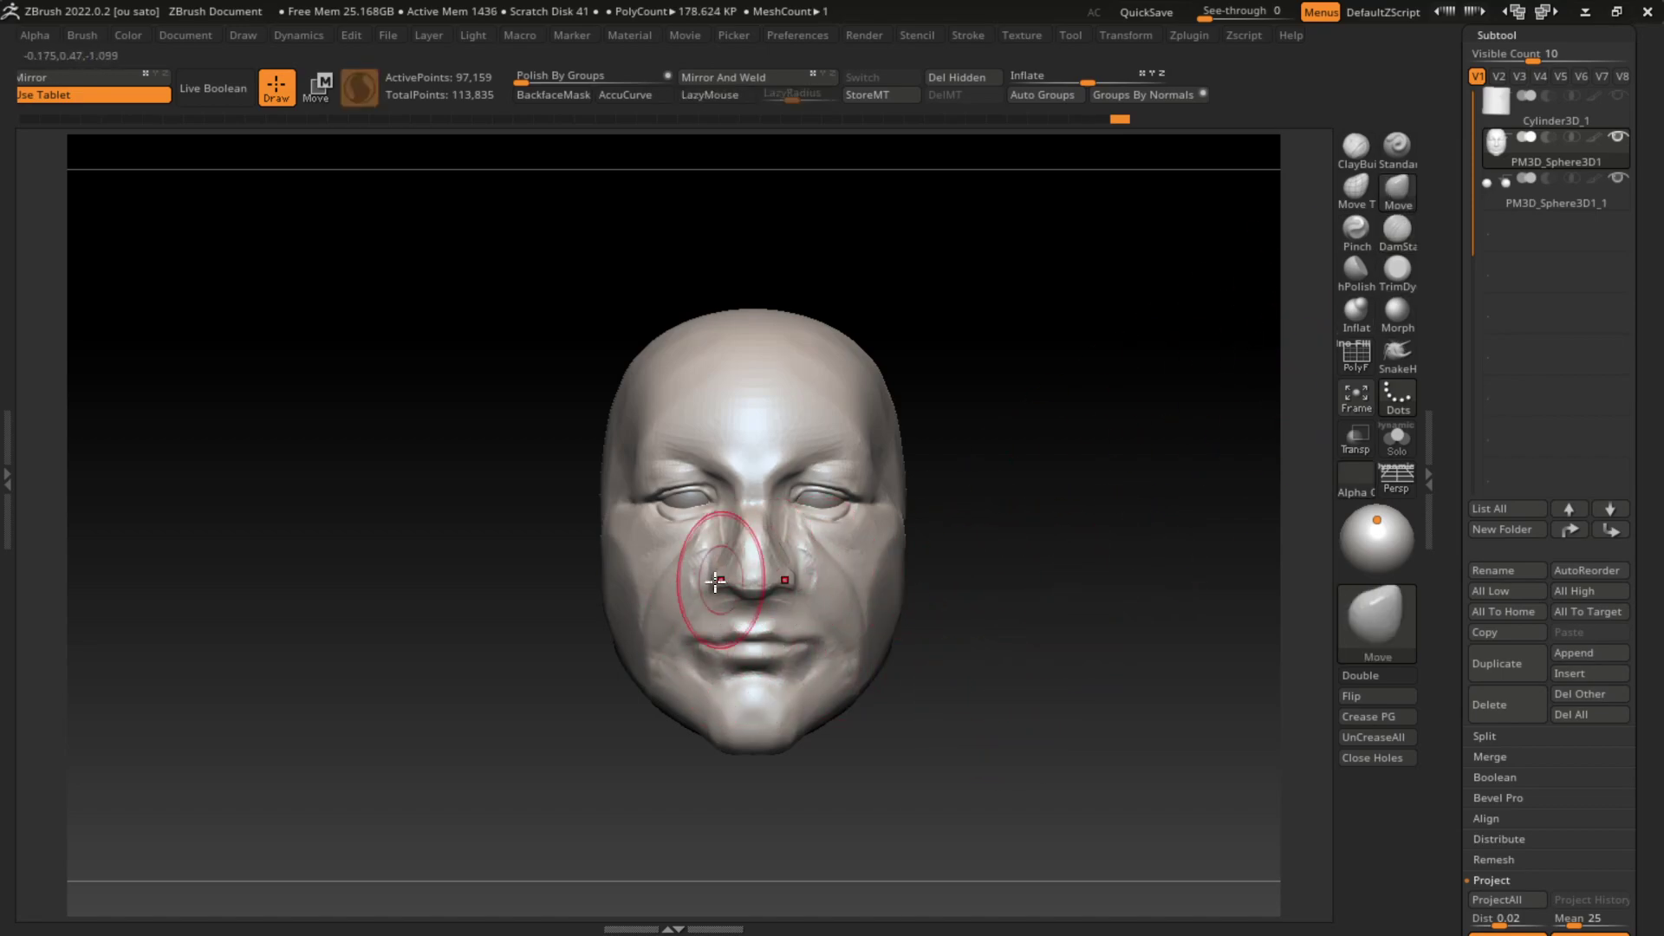
drag(704, 586, 716, 588)
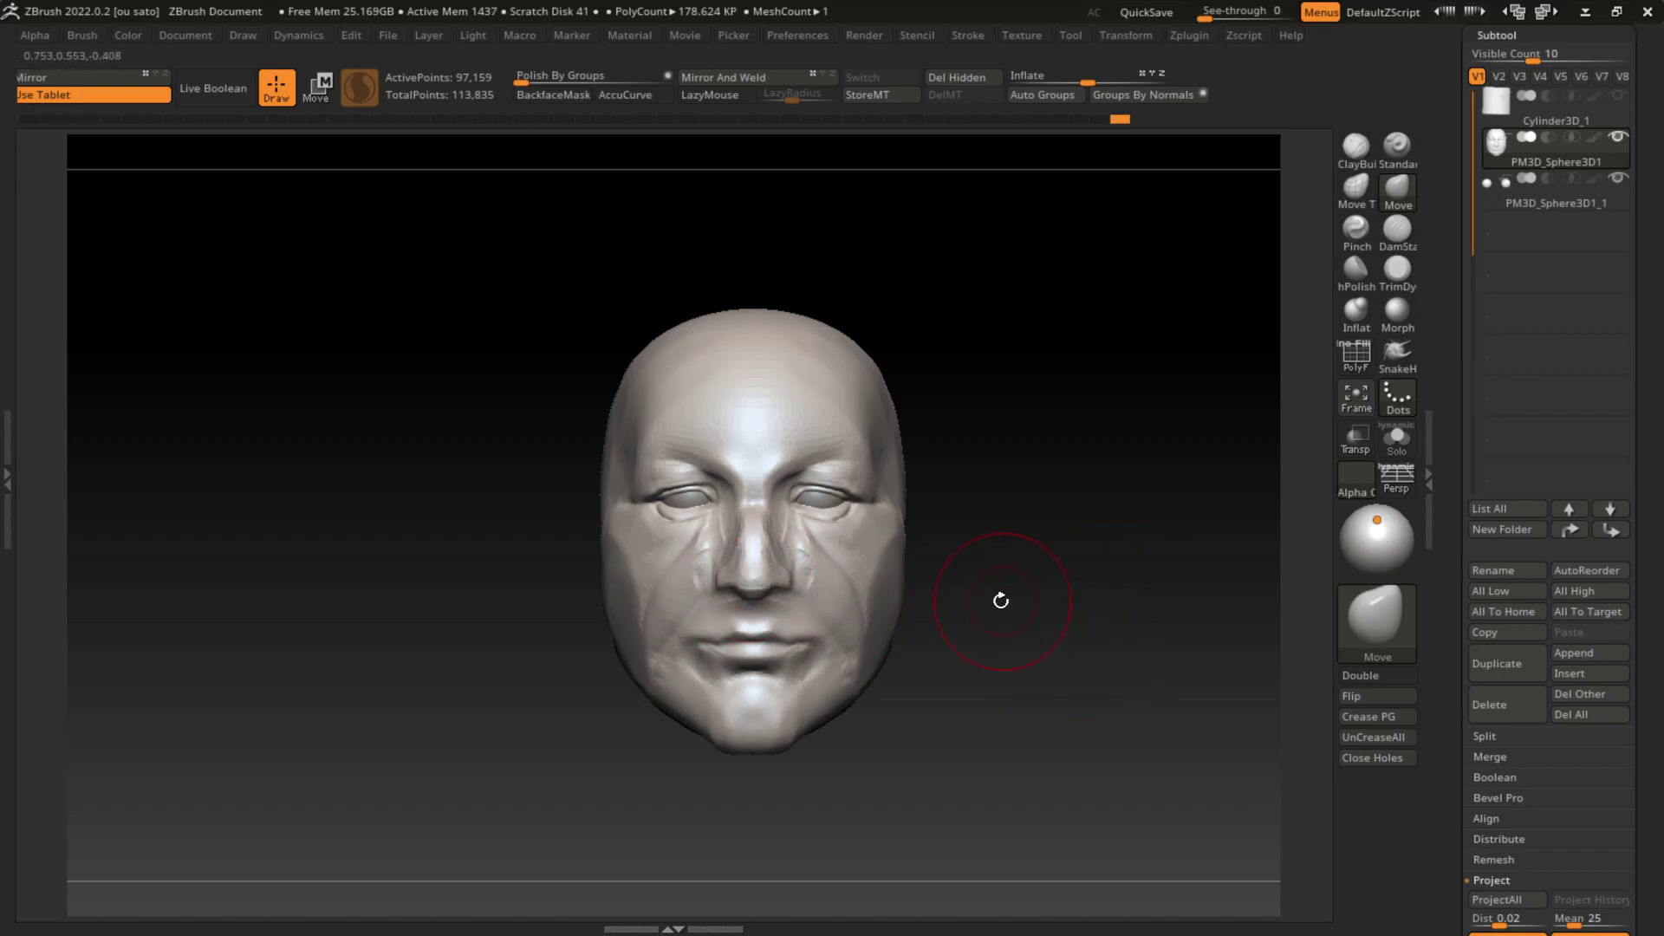
Step: Trim the right cheek edge and chin flatter with a much larger TrimDynamic brush
key(s)
drag(1003, 639, 983, 641)
click(1397, 269)
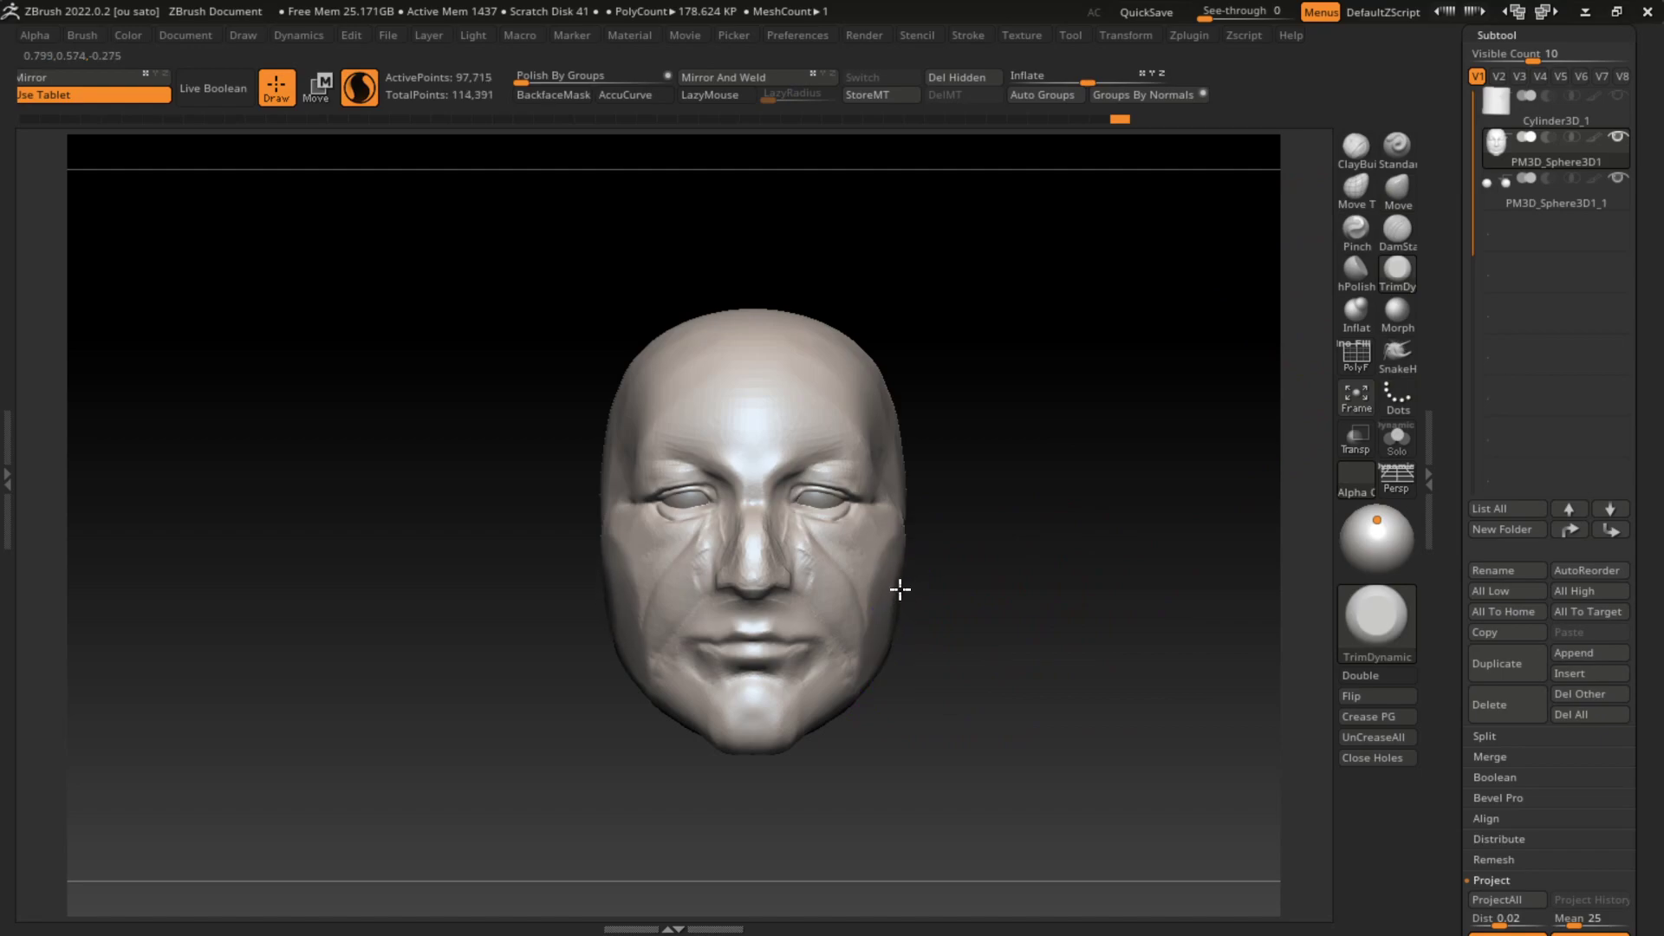
mouse_move(894, 585)
mouse_down()
mouse_move(893, 608)
mouse_move(881, 546)
mouse_up()
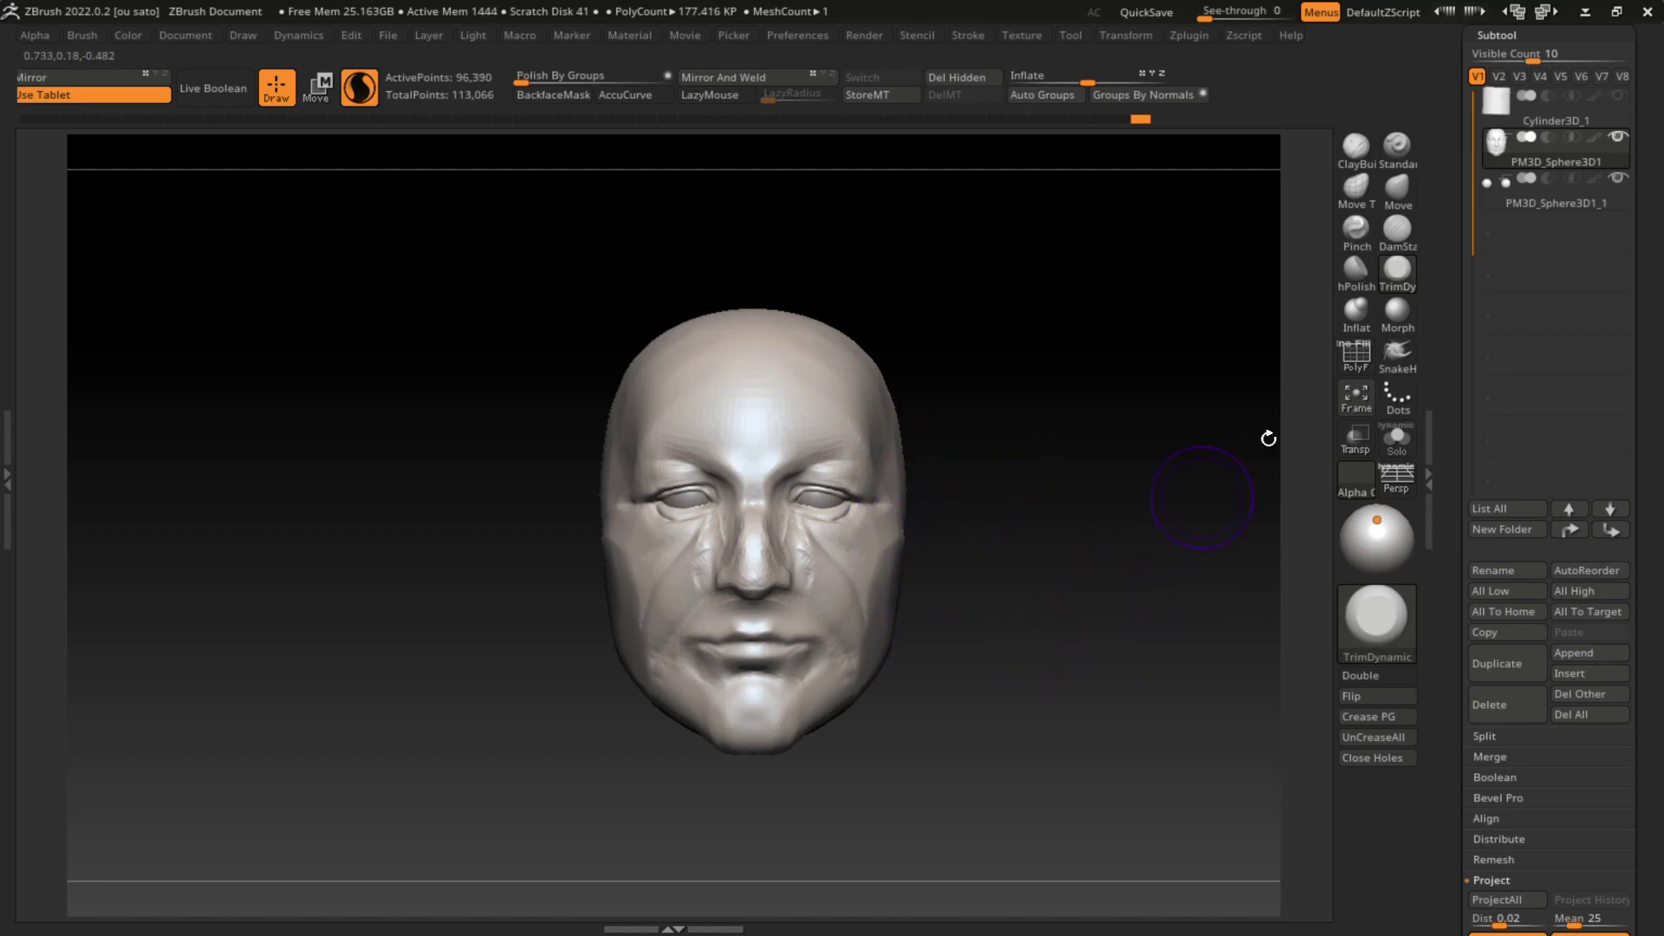
drag(704, 718, 711, 733)
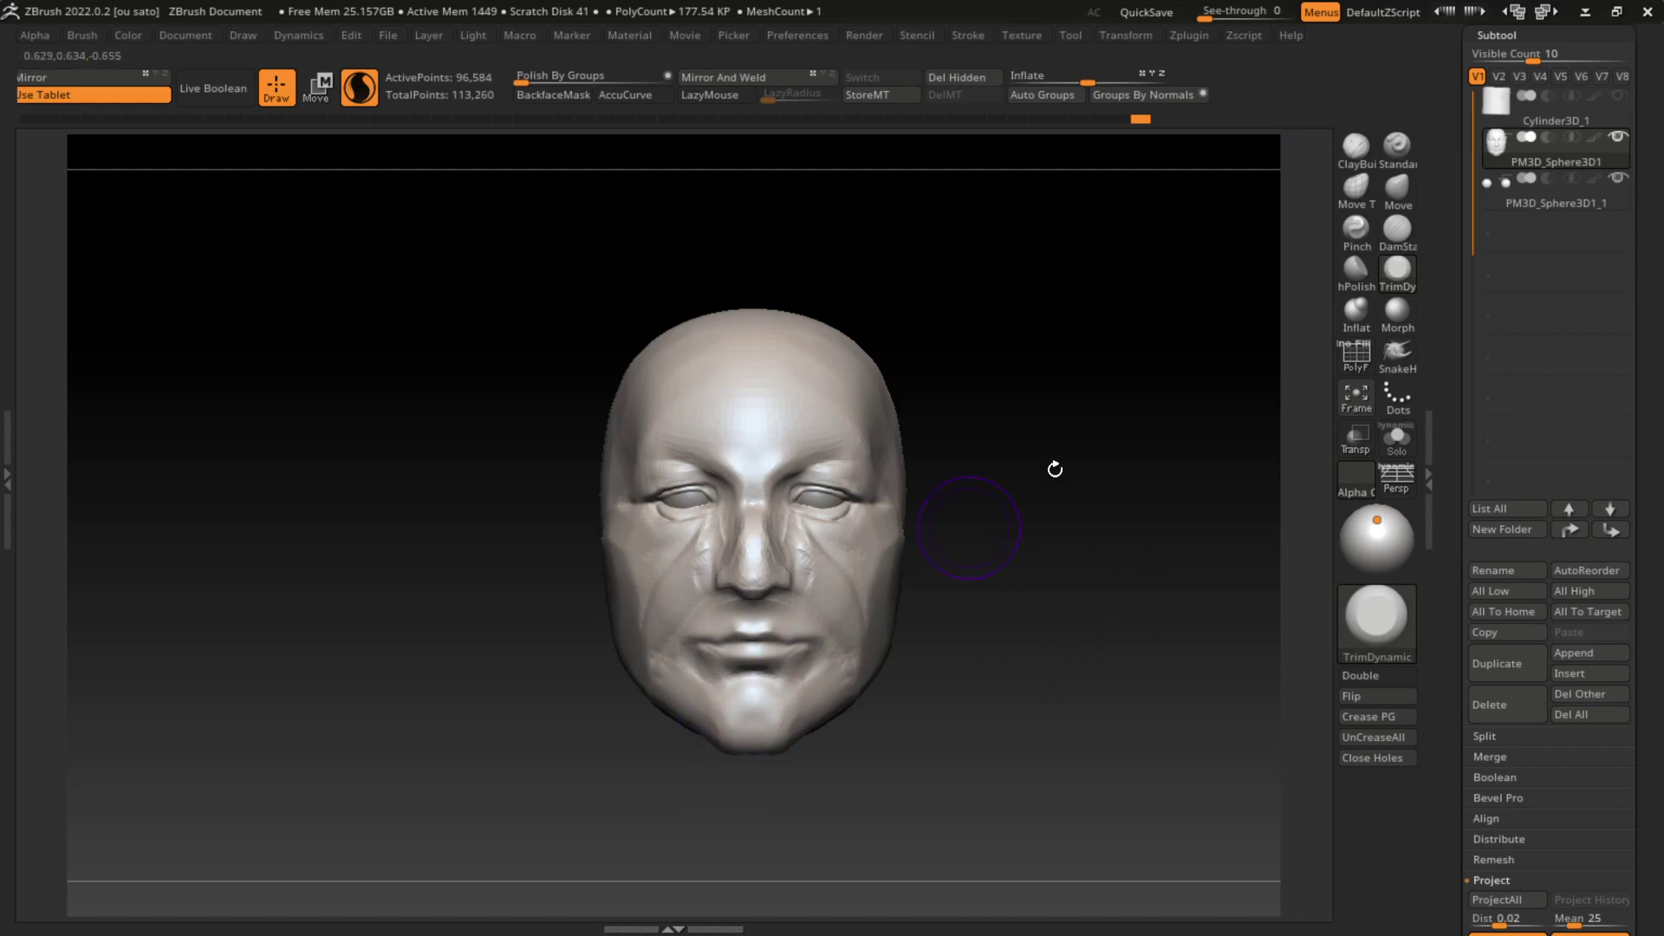
Step: Undo the last chin stroke and build up the chin with ClayBuildup
key(l)
key(b)
key(c)
key(b)
key(ctrl+z)
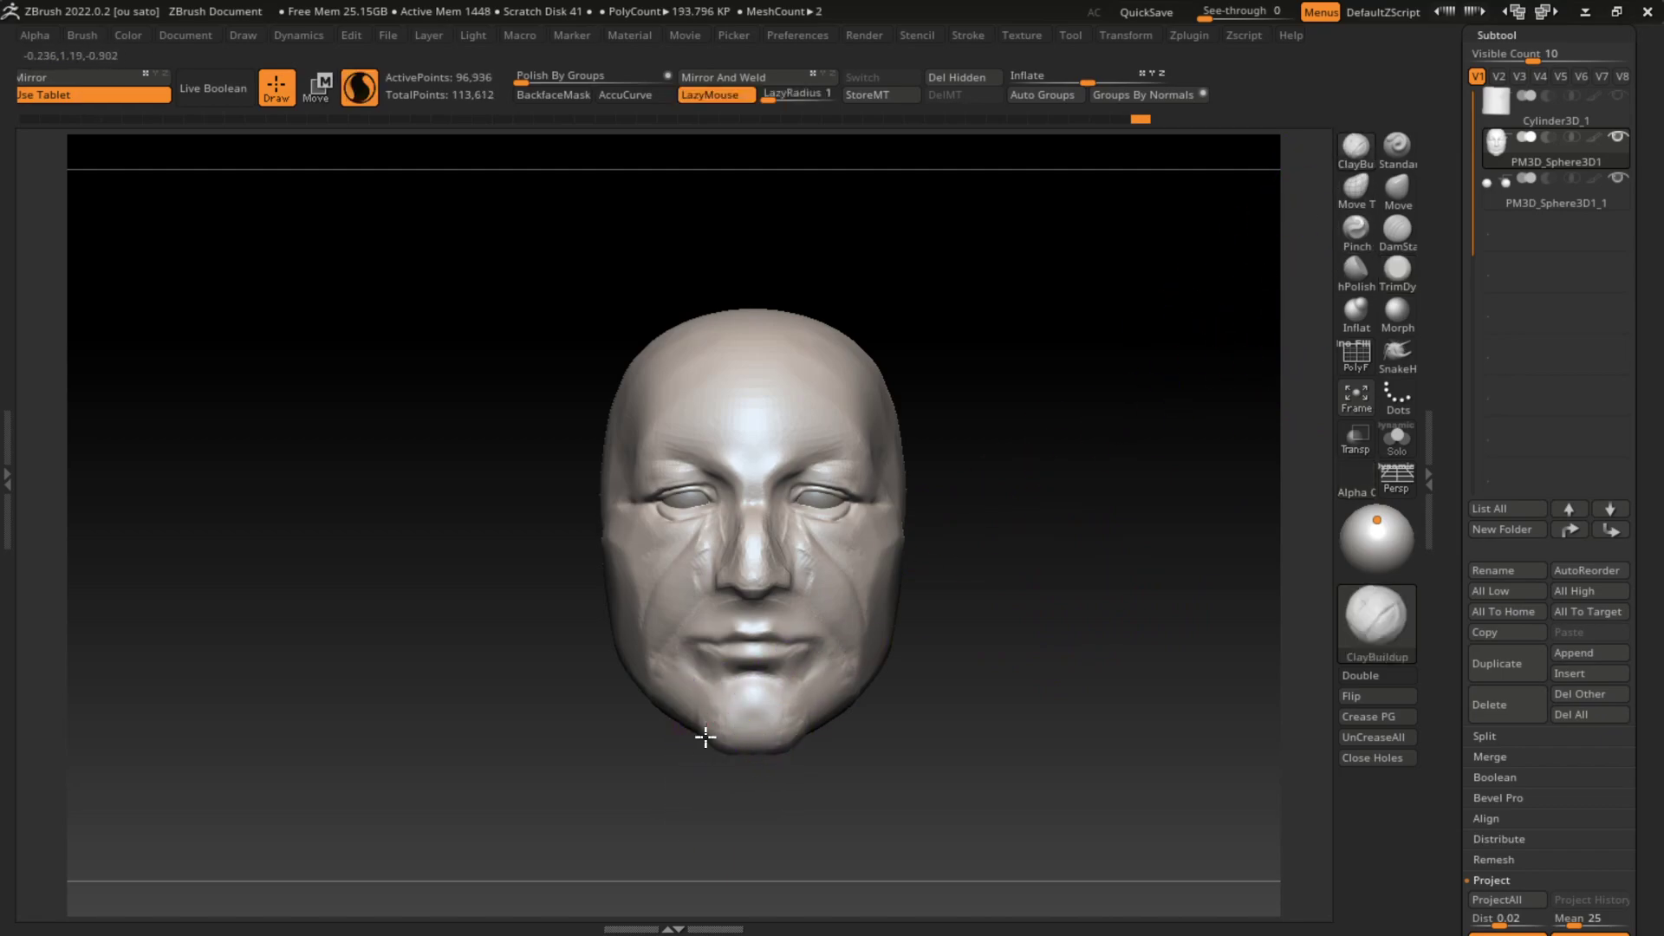
mouse_move(722, 783)
mouse_down()
mouse_move(754, 710)
mouse_move(808, 713)
mouse_up()
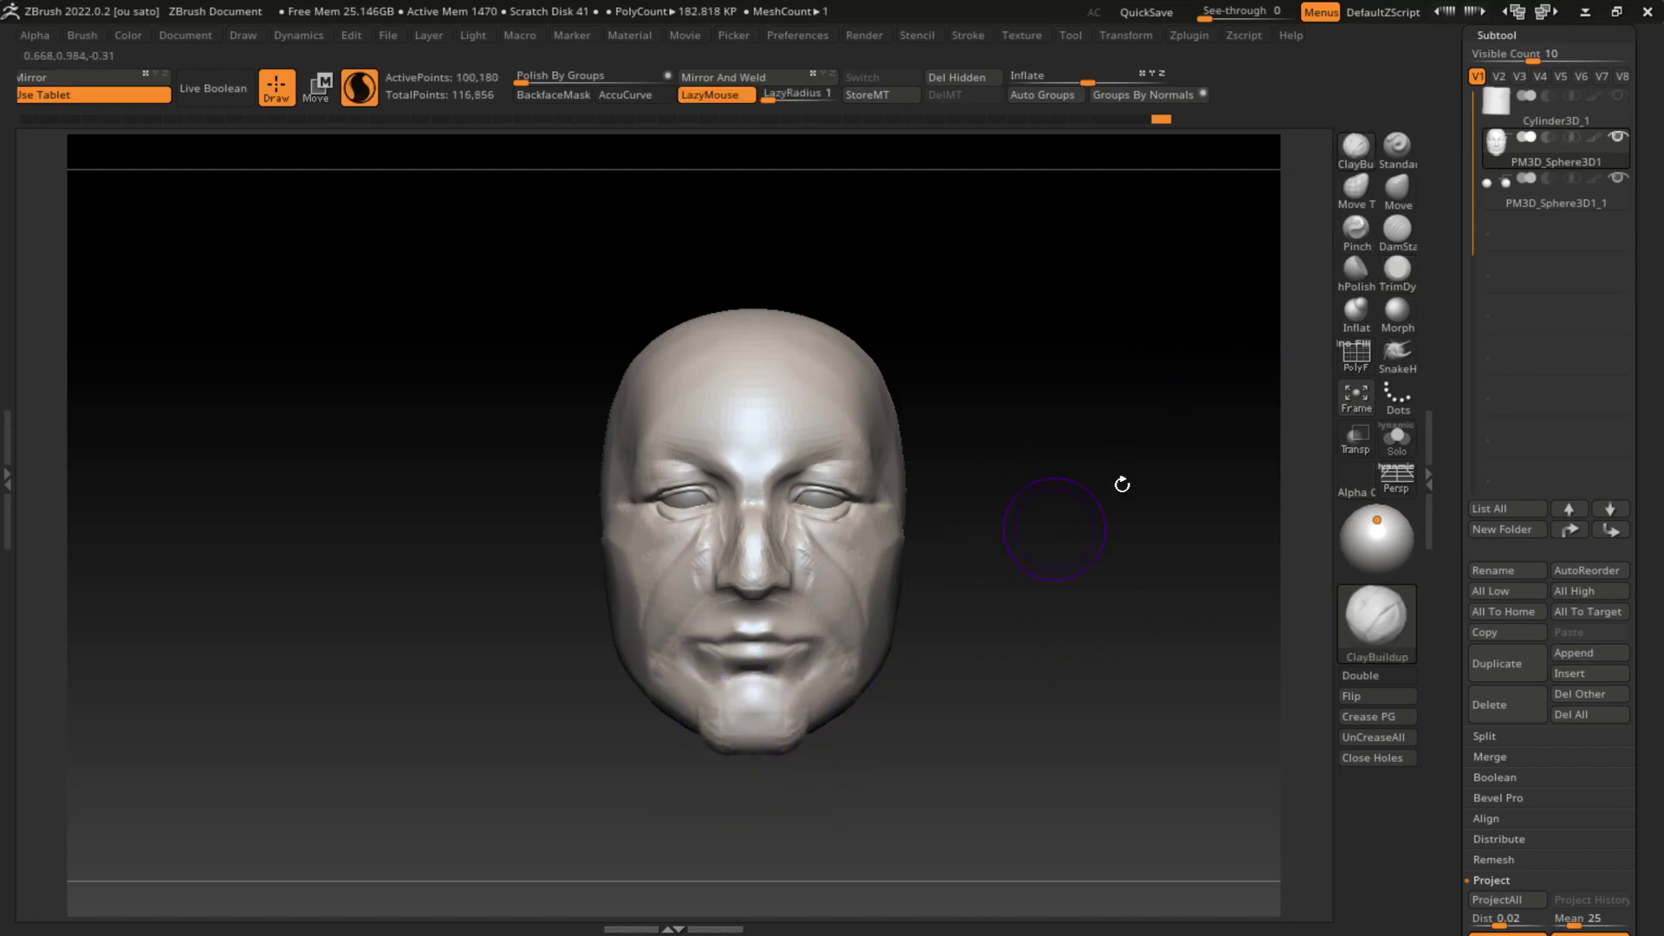
Step: Plane the chin and its underside flat with TrimDynamic
key(b)
key(t)
key(d)
key(l)
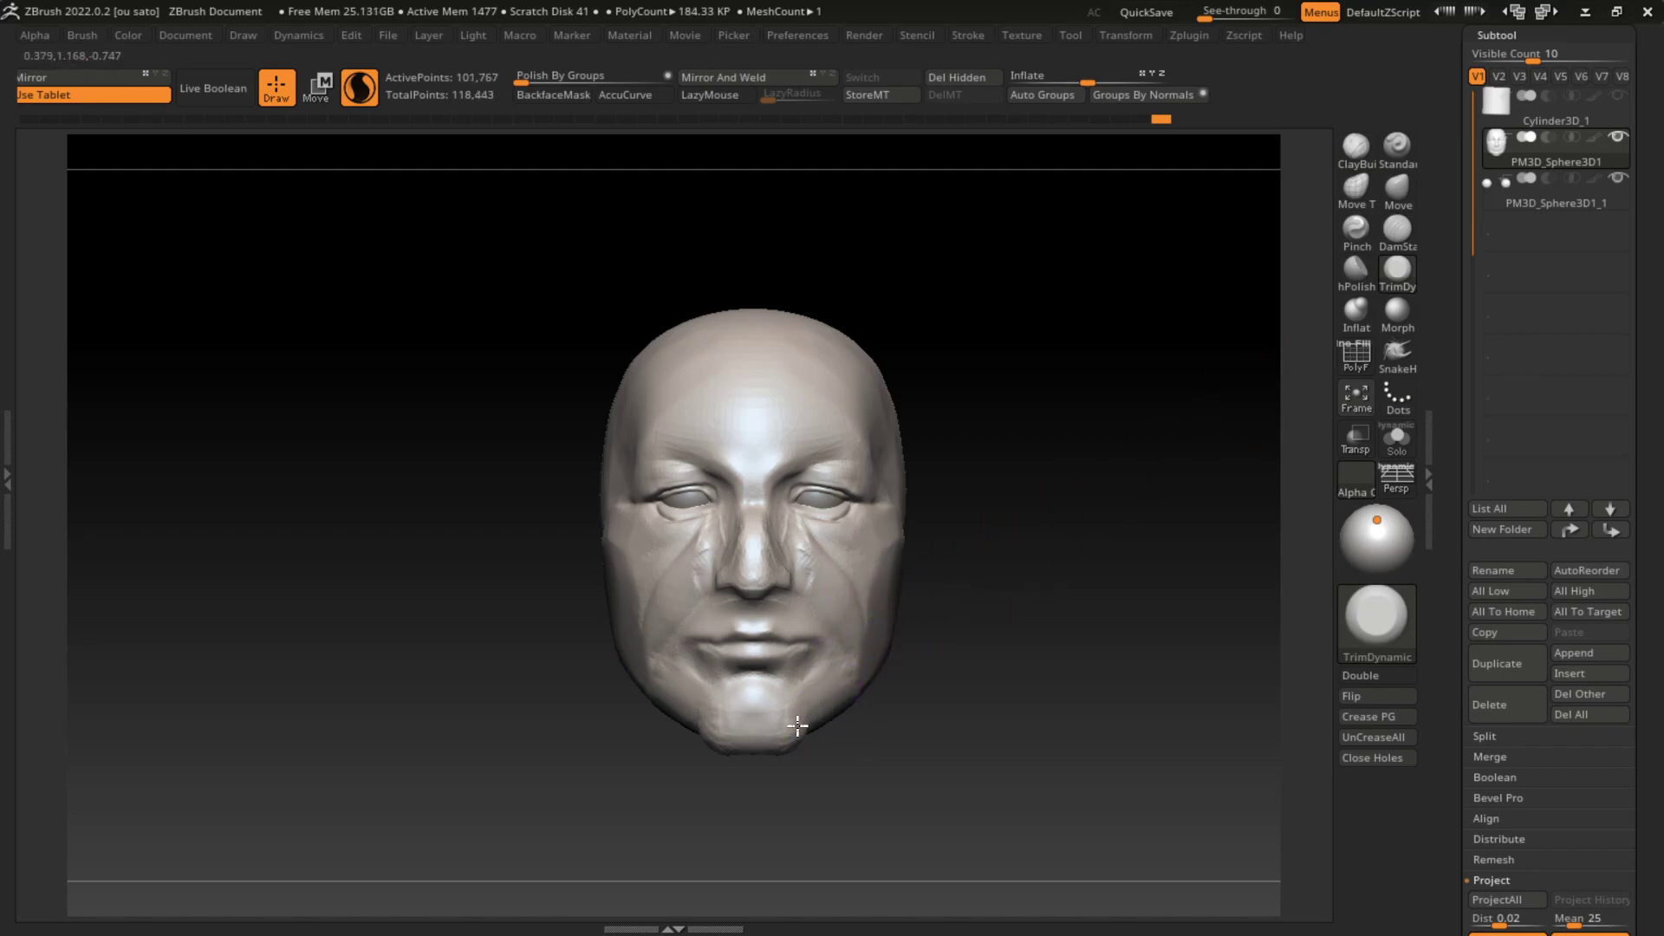
mouse_move(802, 732)
mouse_down()
mouse_move(780, 743)
mouse_move(787, 718)
mouse_move(749, 742)
mouse_up()
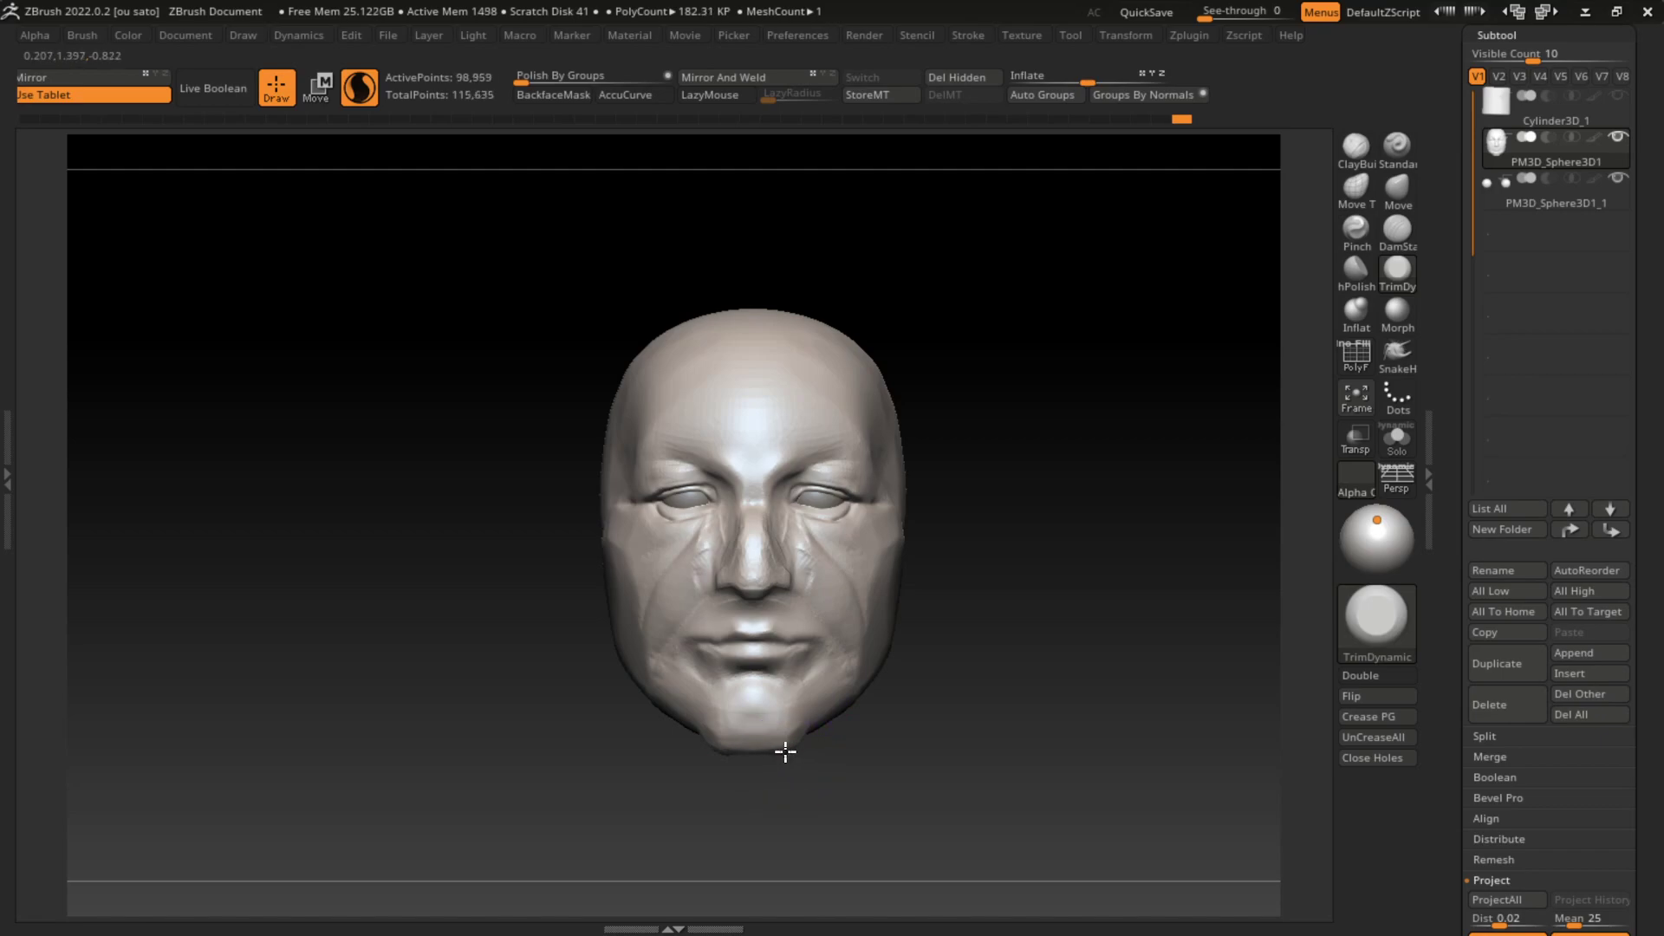
drag(734, 749, 708, 749)
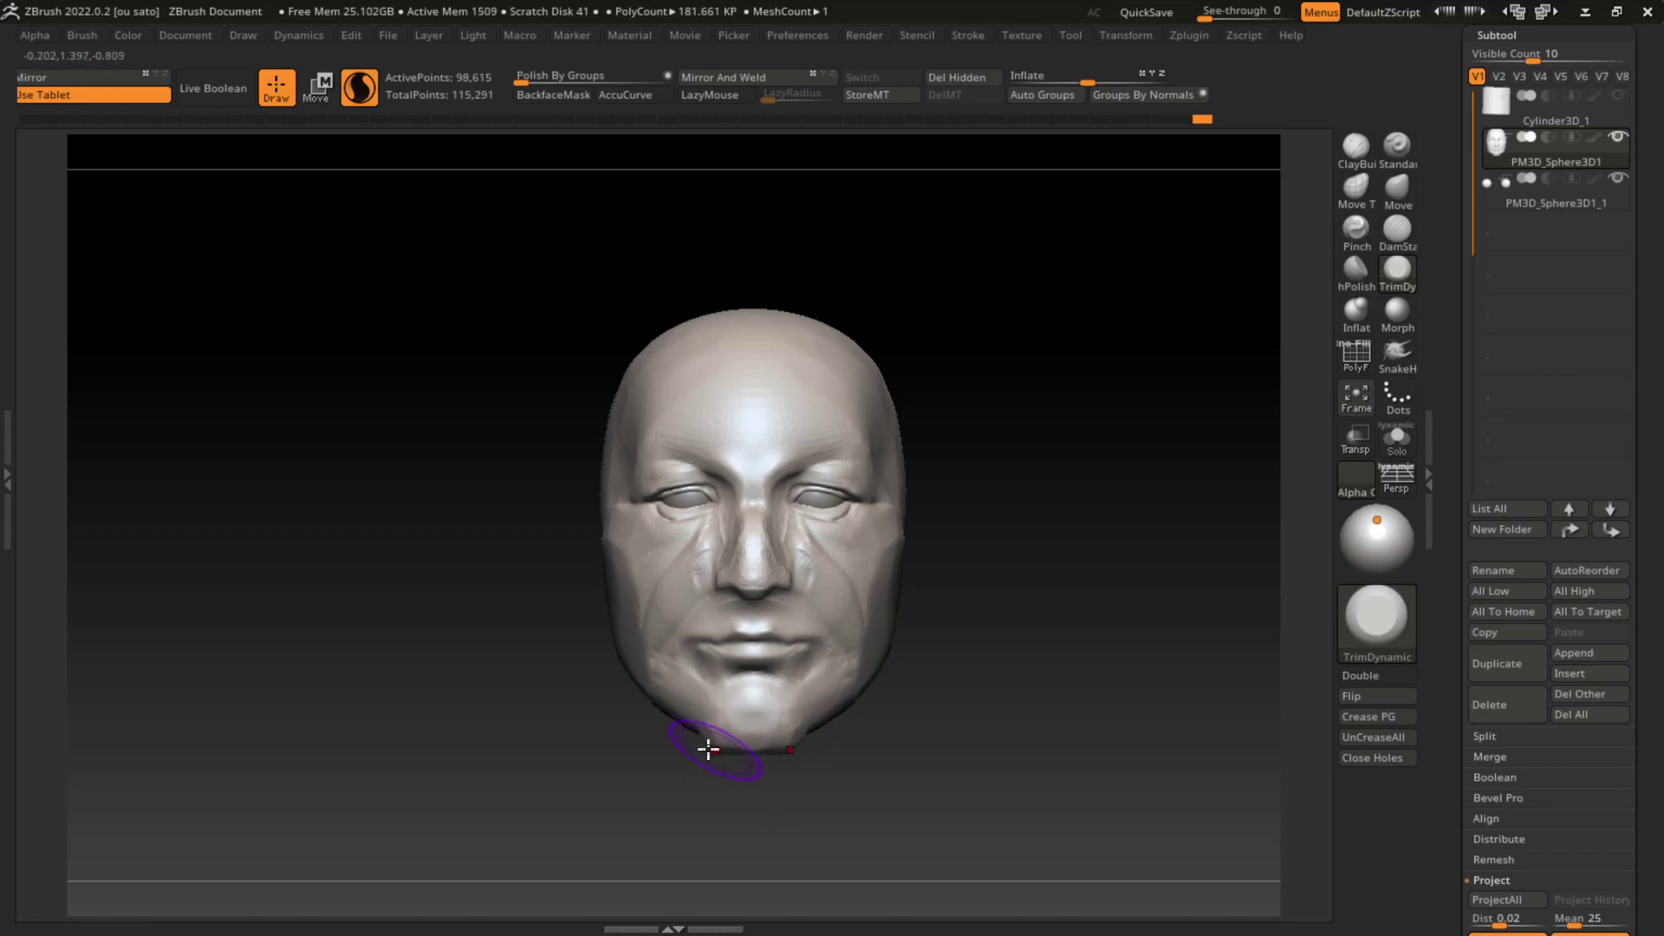
mouse_move(947, 769)
mouse_down()
mouse_move(996, 772)
mouse_move(1282, 472)
mouse_up()
Step: Build up an ear mass on the side of the head with ClayBuildup, undoing a bad stroke
key(b)
key(c)
key(b)
key(l)
drag(910, 572, 866, 642)
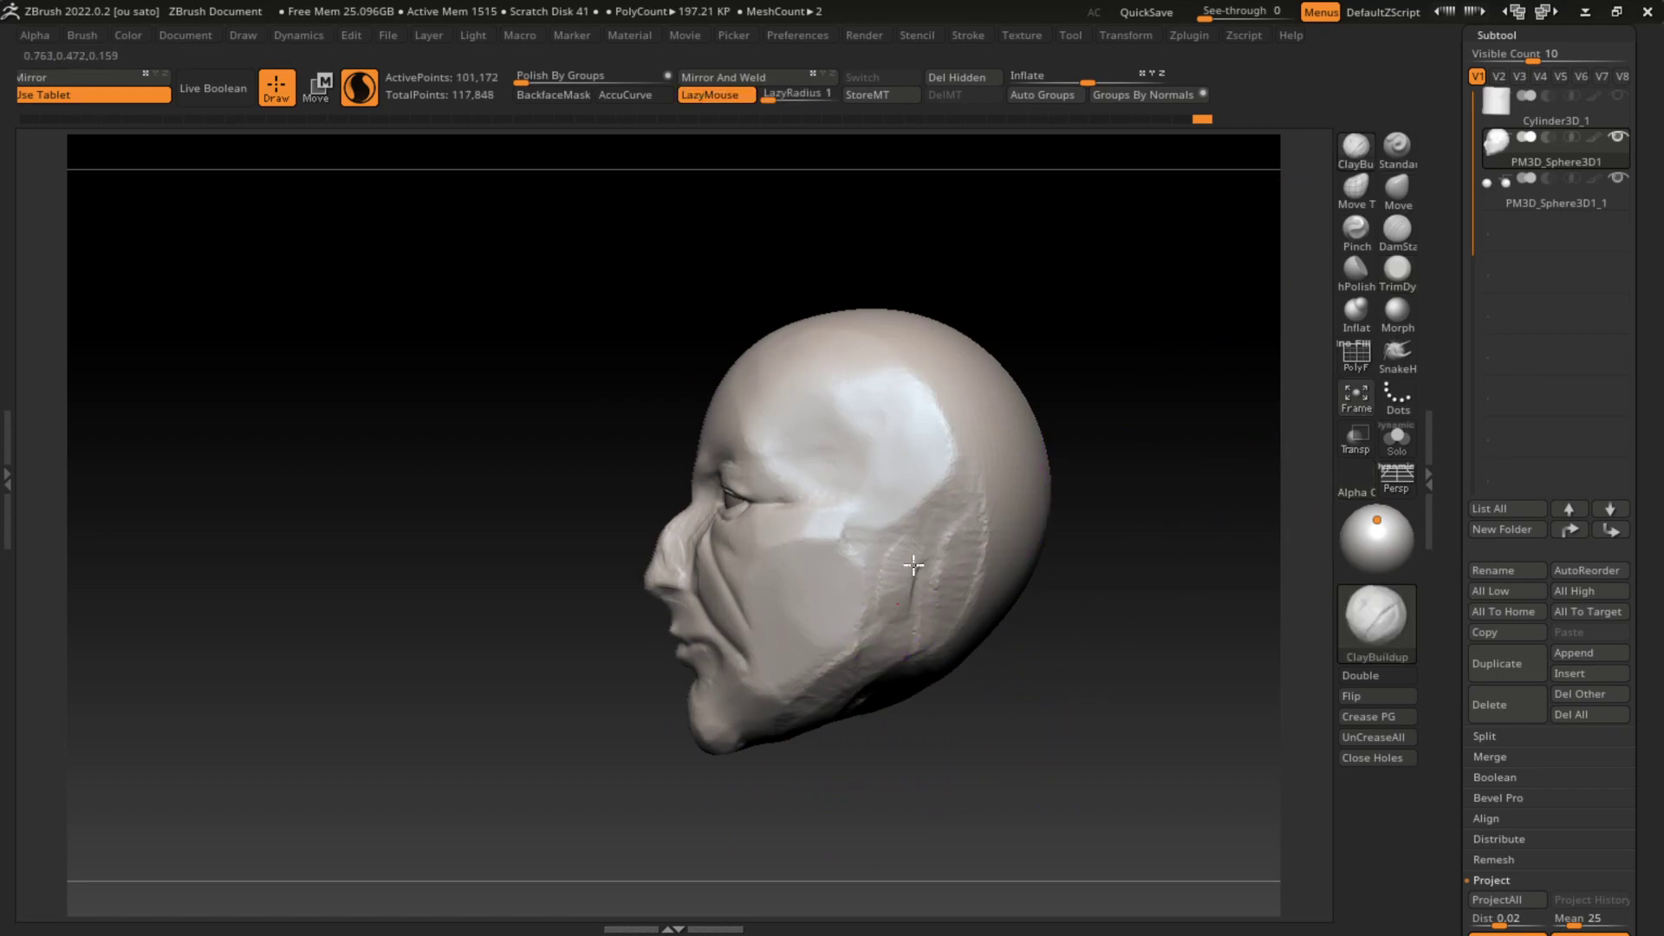
mouse_move(901, 503)
mouse_down()
mouse_move(936, 607)
mouse_move(864, 557)
mouse_up()
key(ctrl+z)
shift+drag(1132, 572, 1212, 594)
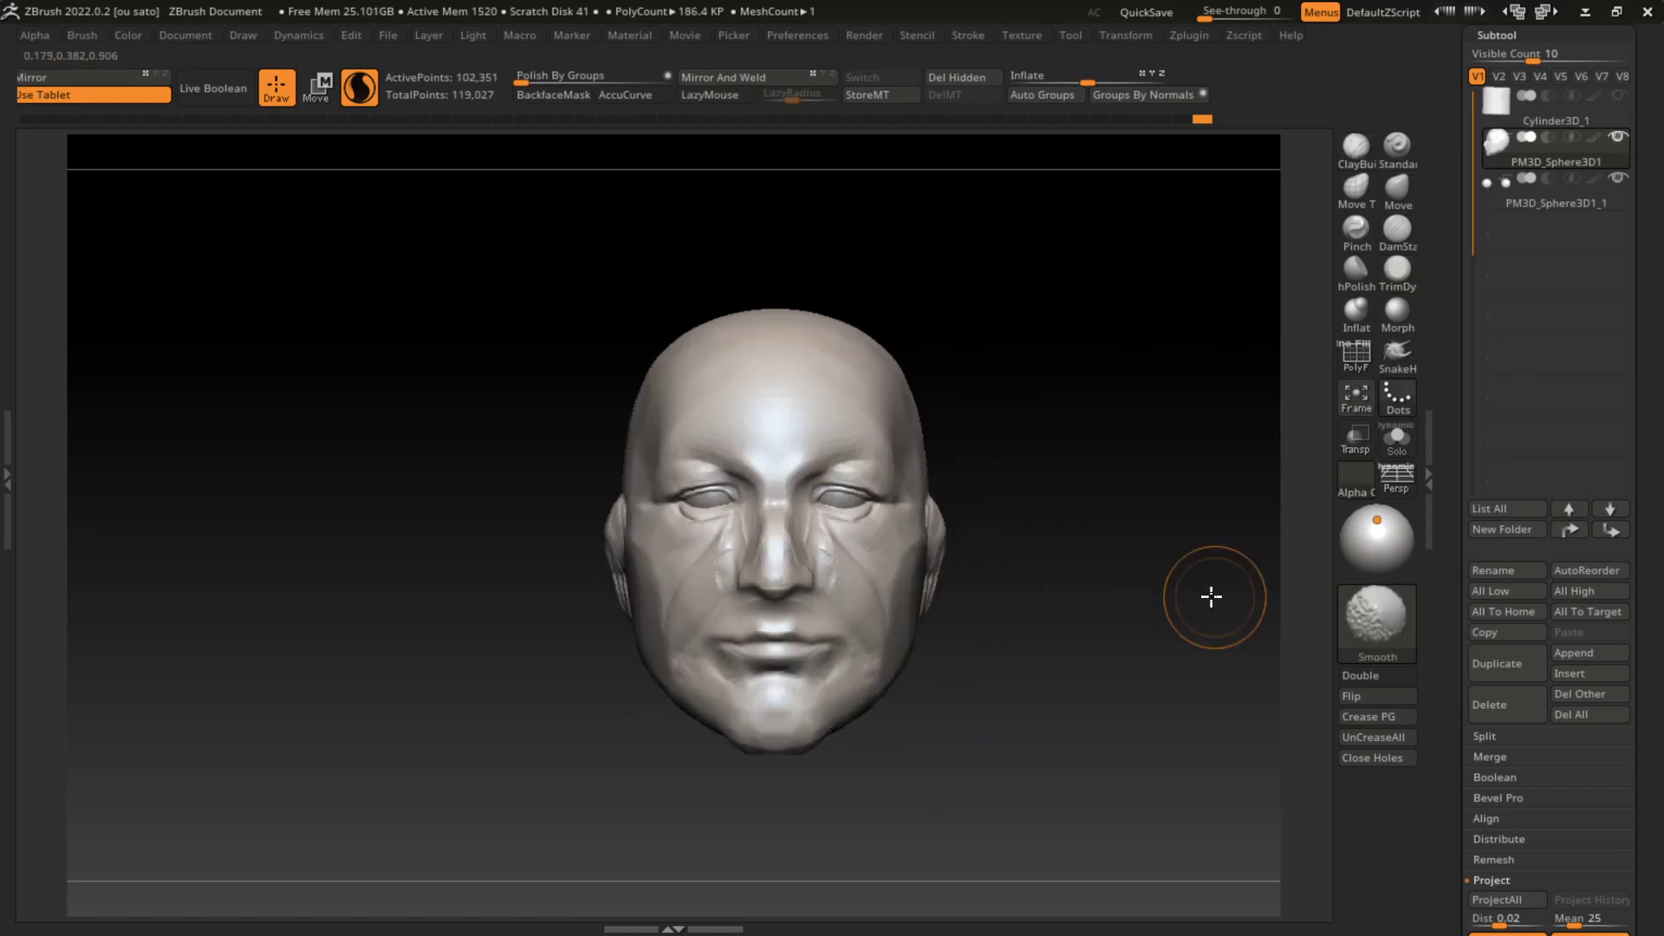
Step: Resize the brush, undo another ear stroke and check the ears from three-quarter and front views
drag(1043, 621, 973, 628)
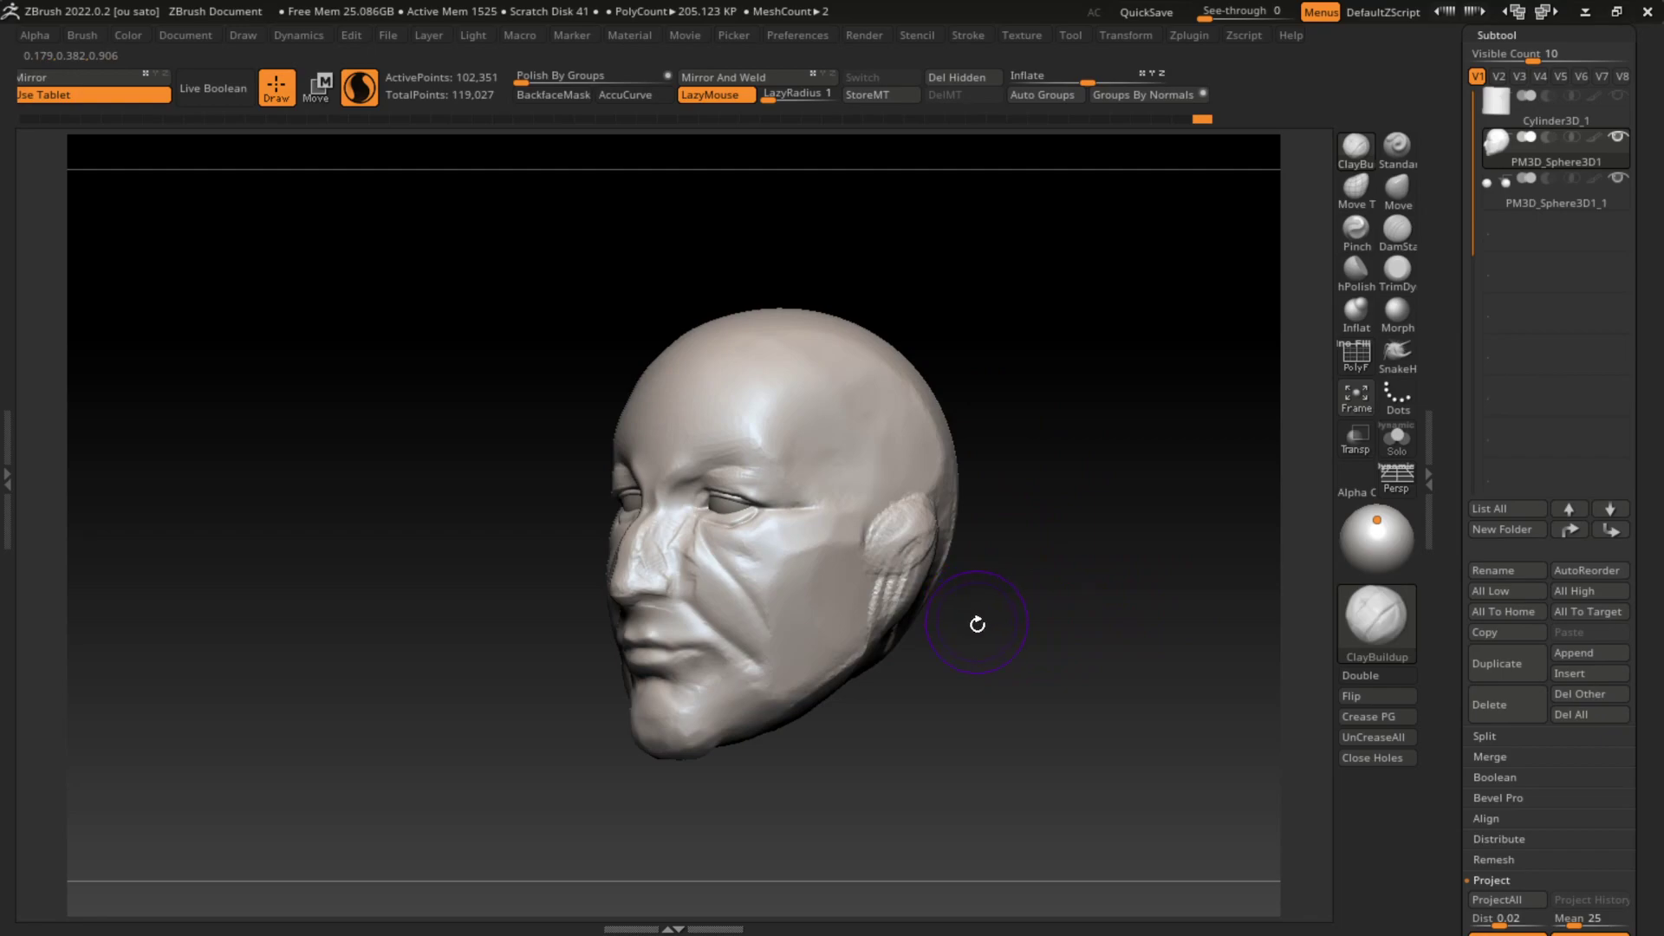
key(s)
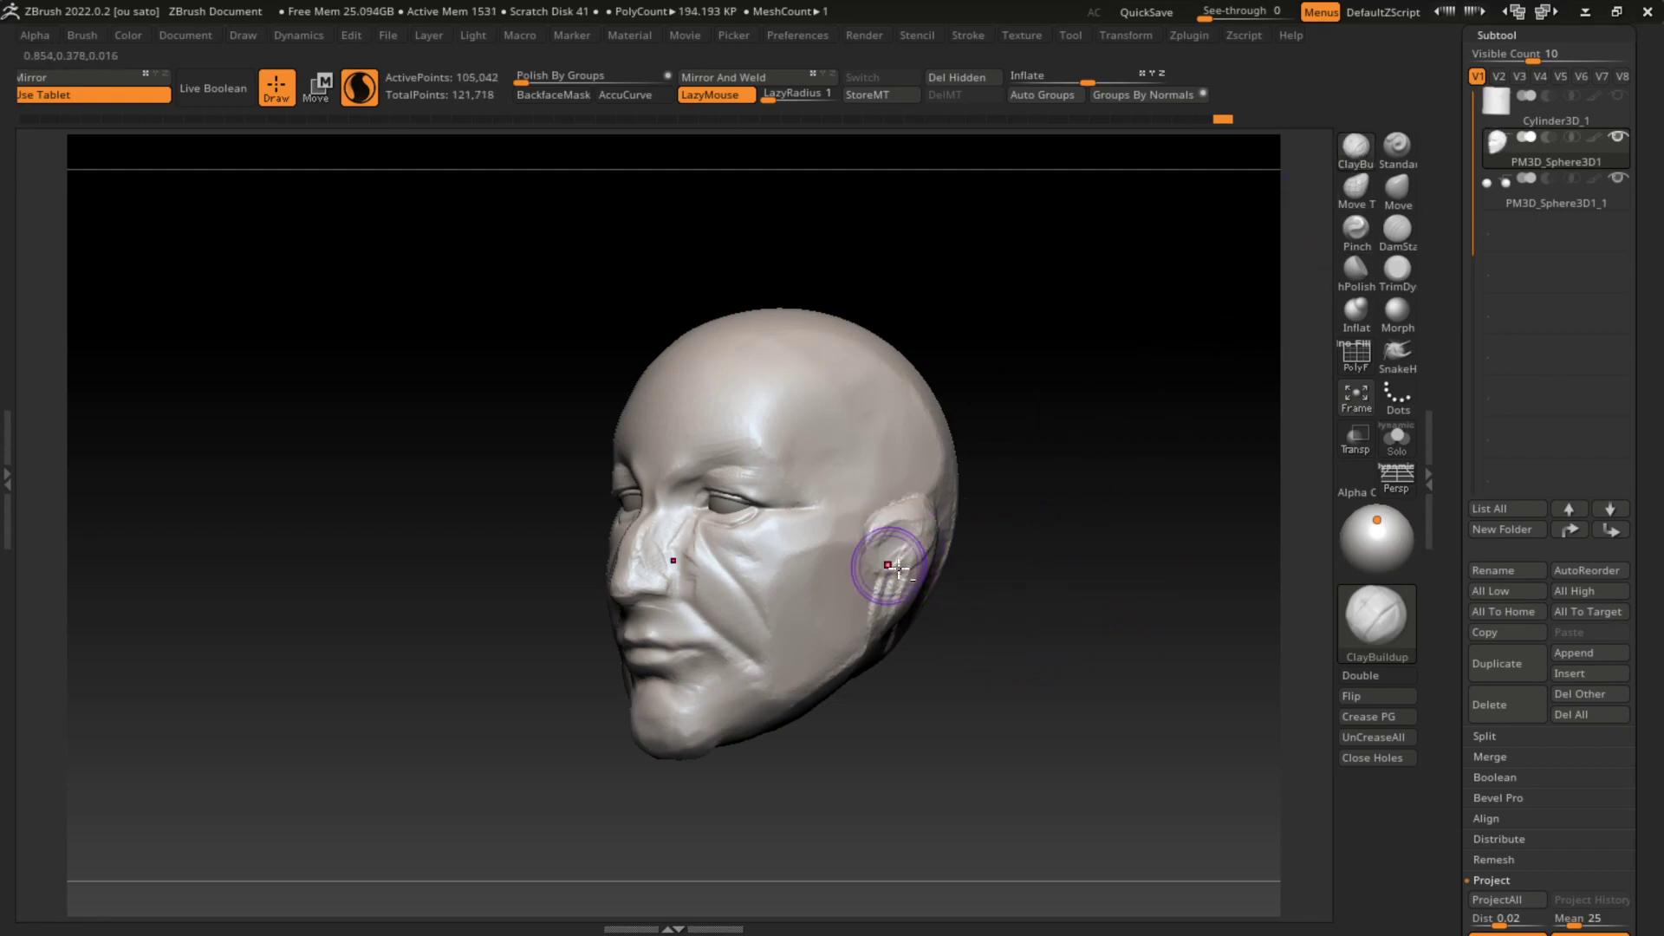
key(ctrl+z)
click(1397, 230)
drag(1055, 519, 891, 482)
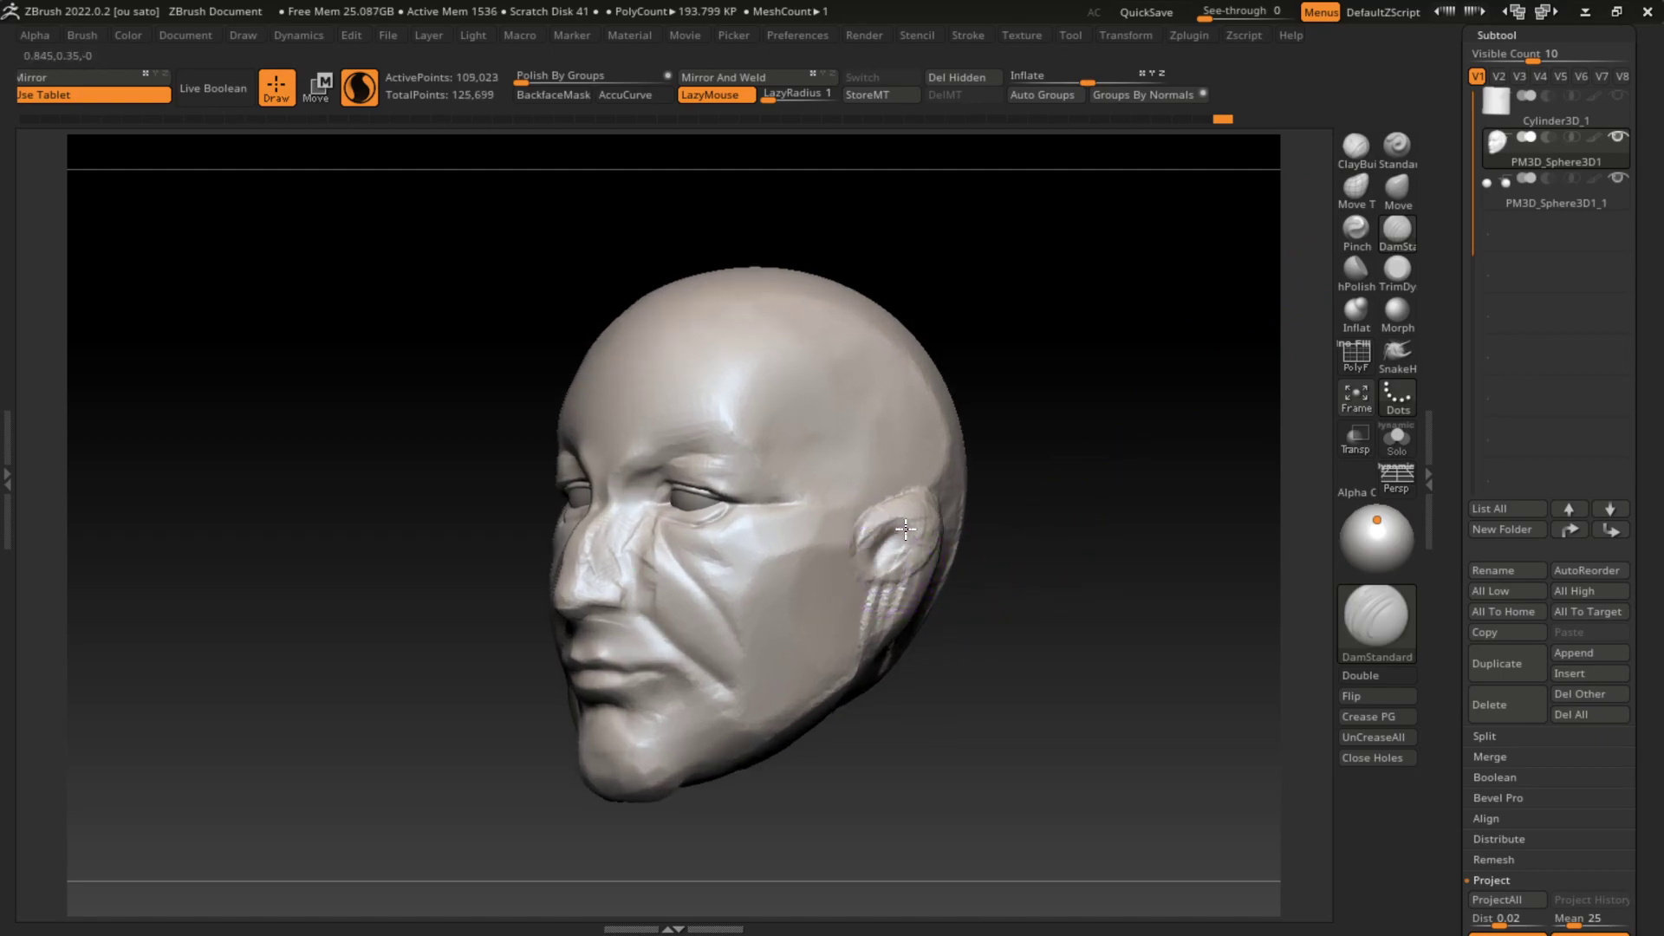
mouse_move(1015, 694)
mouse_down()
mouse_move(974, 632)
mouse_move(1044, 601)
mouse_up()
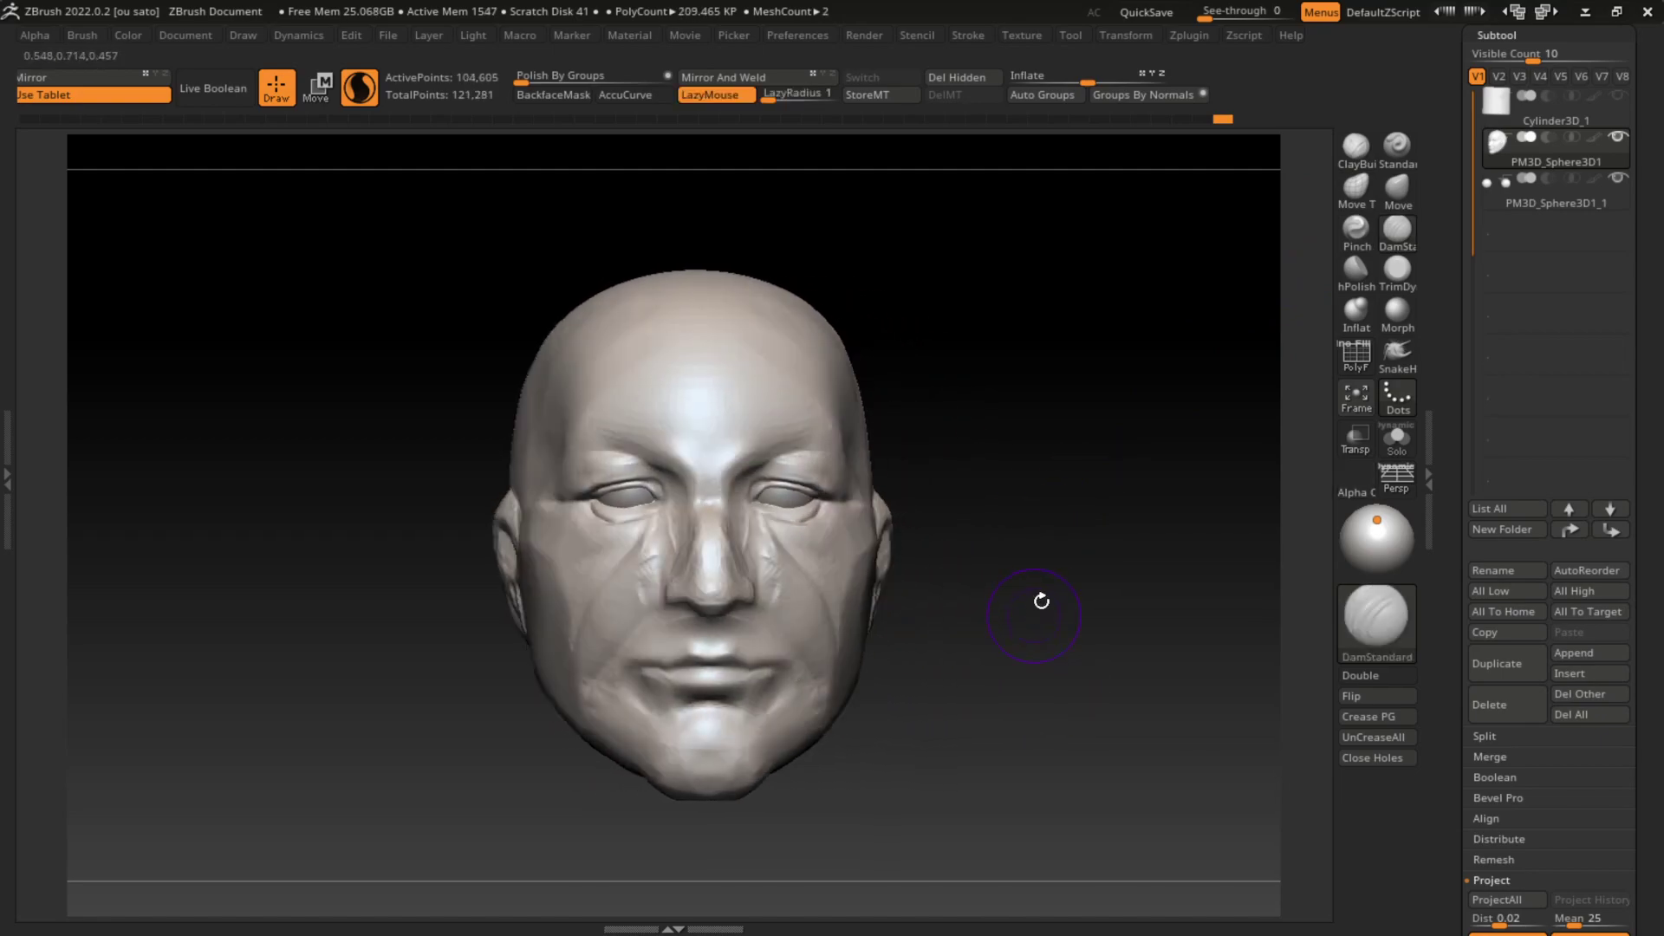
Step: Check the ears from front, three-quarter and left profile views
click(1397, 189)
drag(1118, 486, 1072, 489)
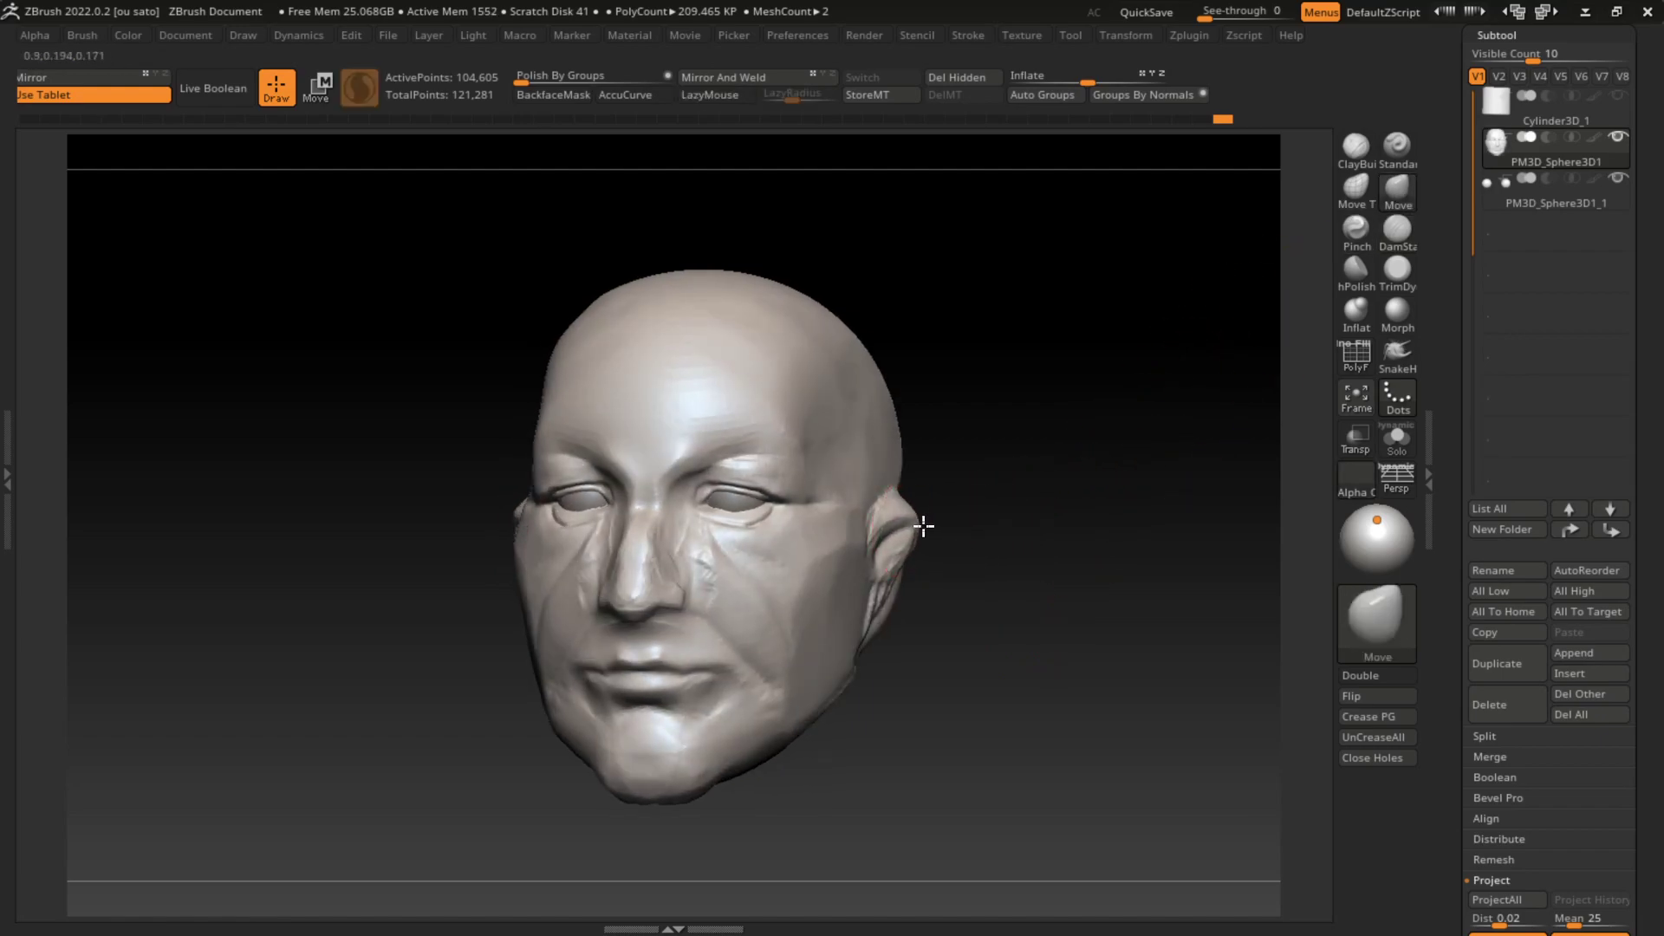
drag(932, 520, 984, 518)
drag(905, 631, 920, 628)
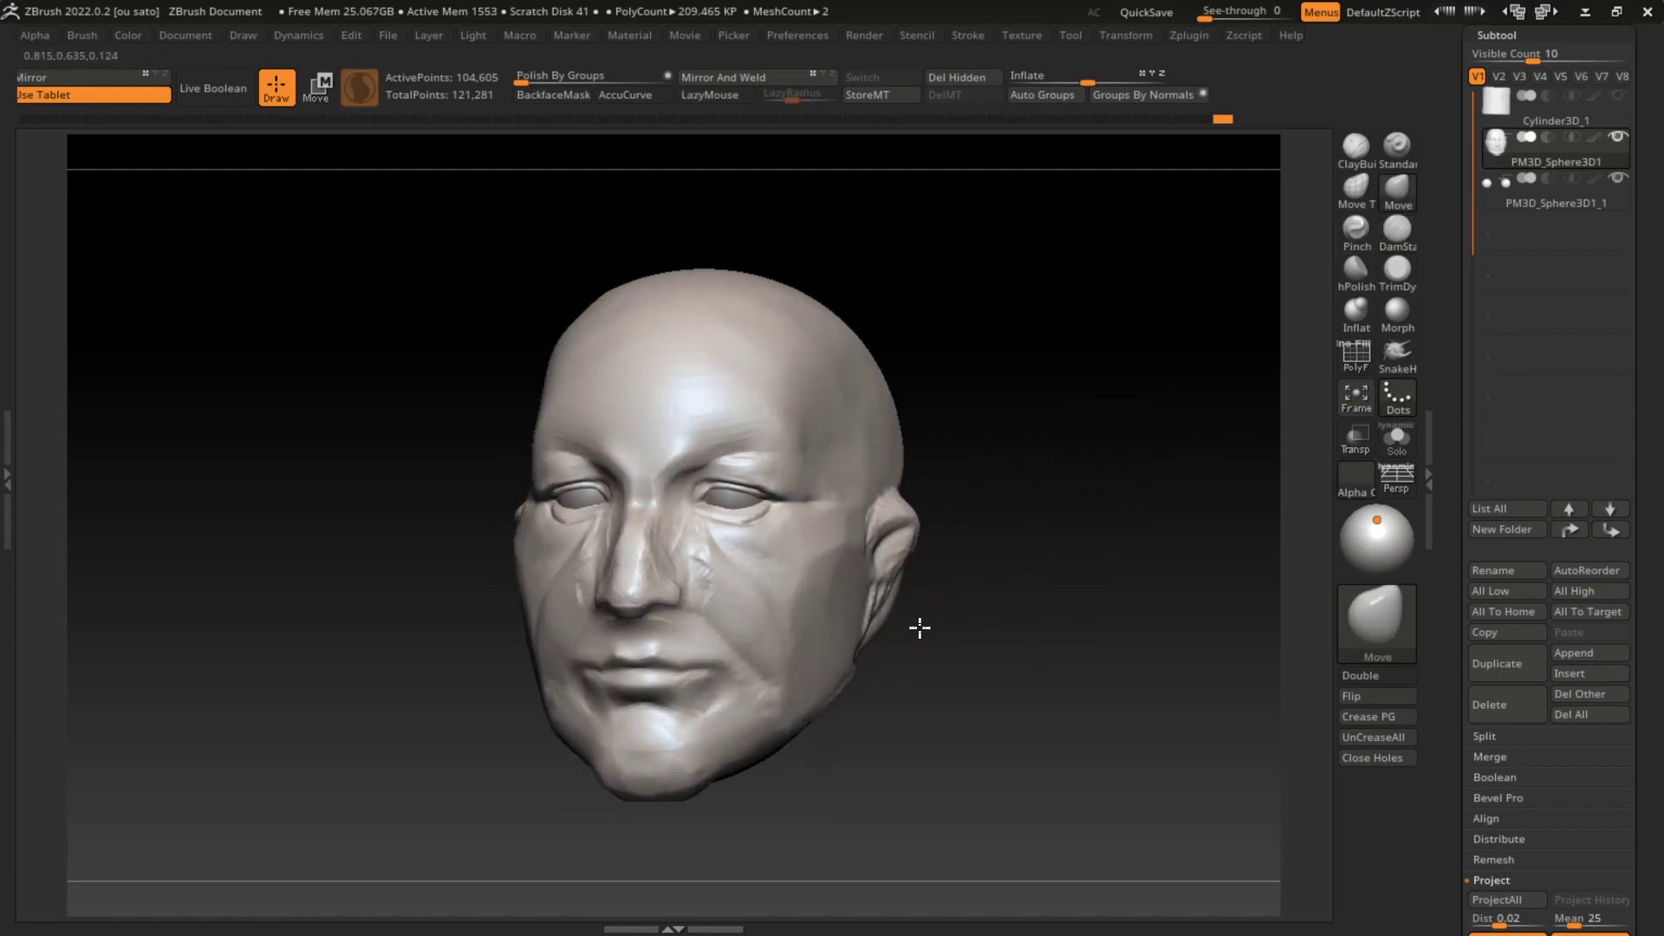
drag(1040, 674, 1009, 645)
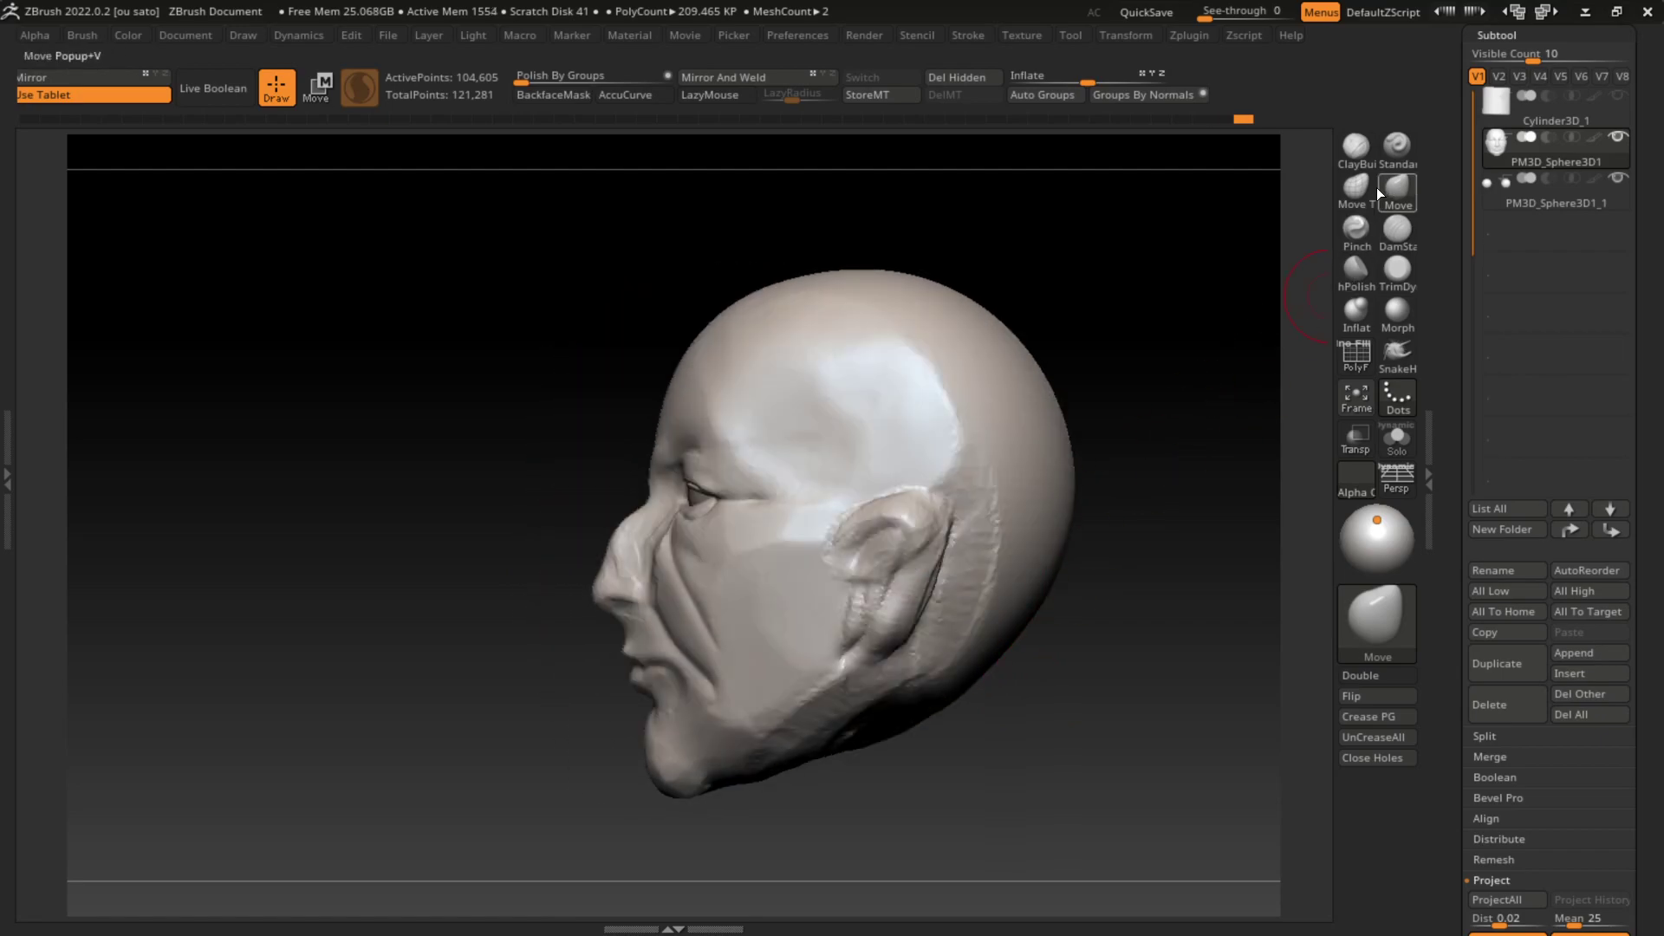
click(1359, 146)
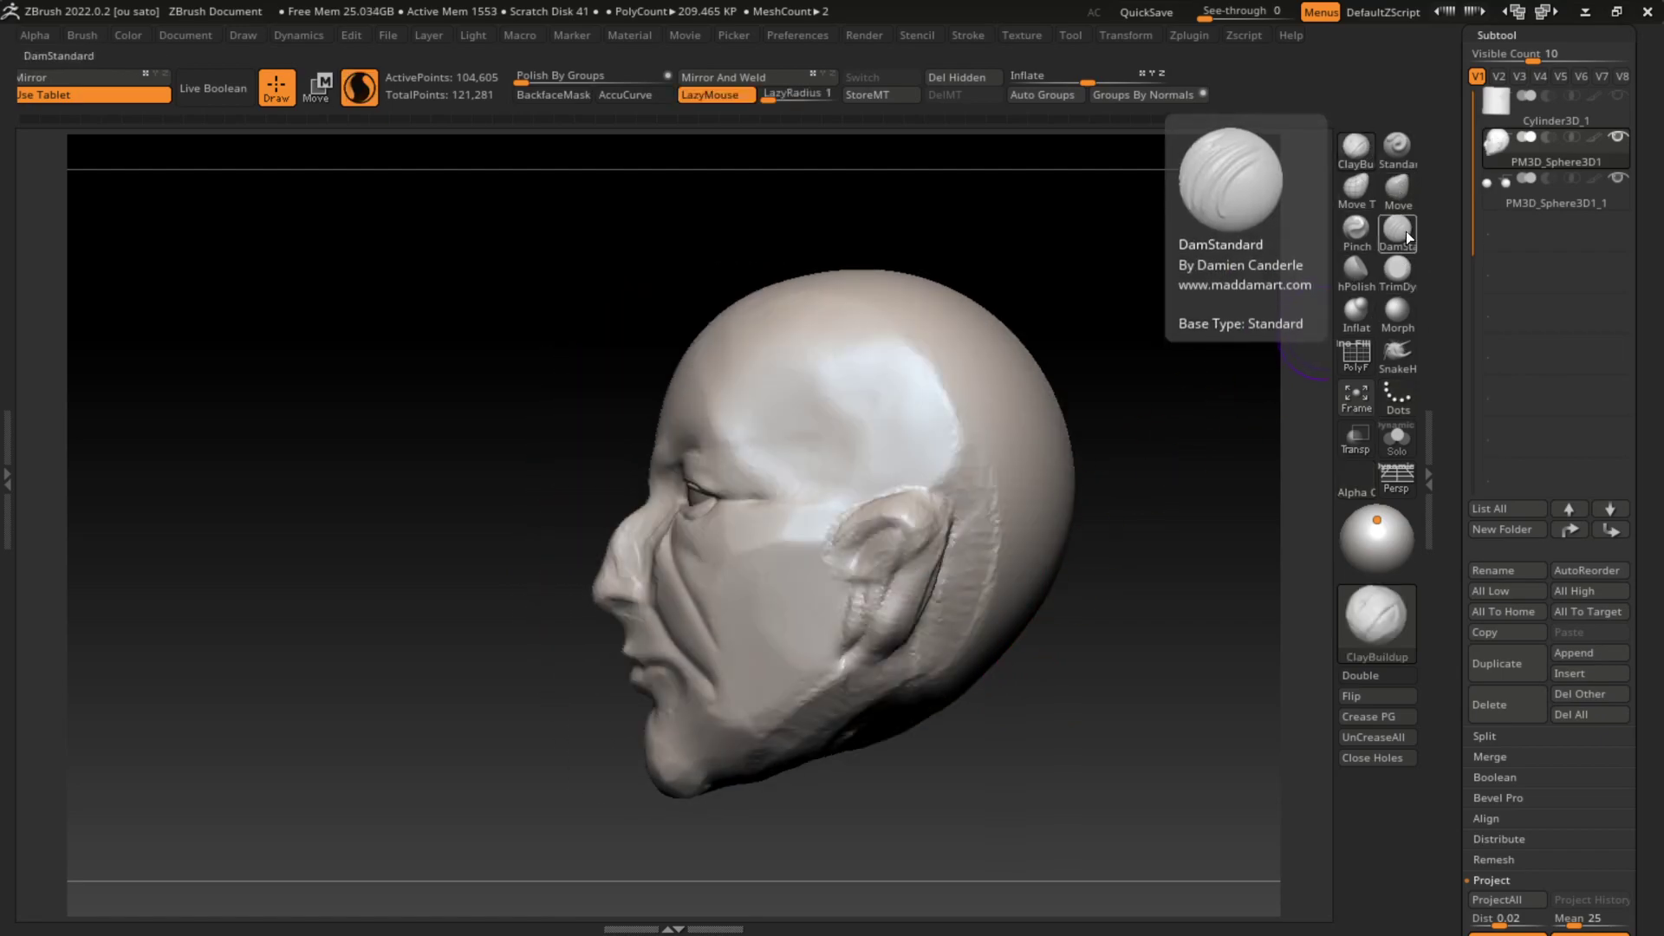
Step: Pick ClayBuildup and add volume around the ear's outer rim
key(b)
click(1154, 420)
mouse_move(863, 653)
mouse_down()
mouse_move(880, 641)
mouse_move(906, 663)
mouse_up()
right_drag(906, 663, 958, 646)
key(s)
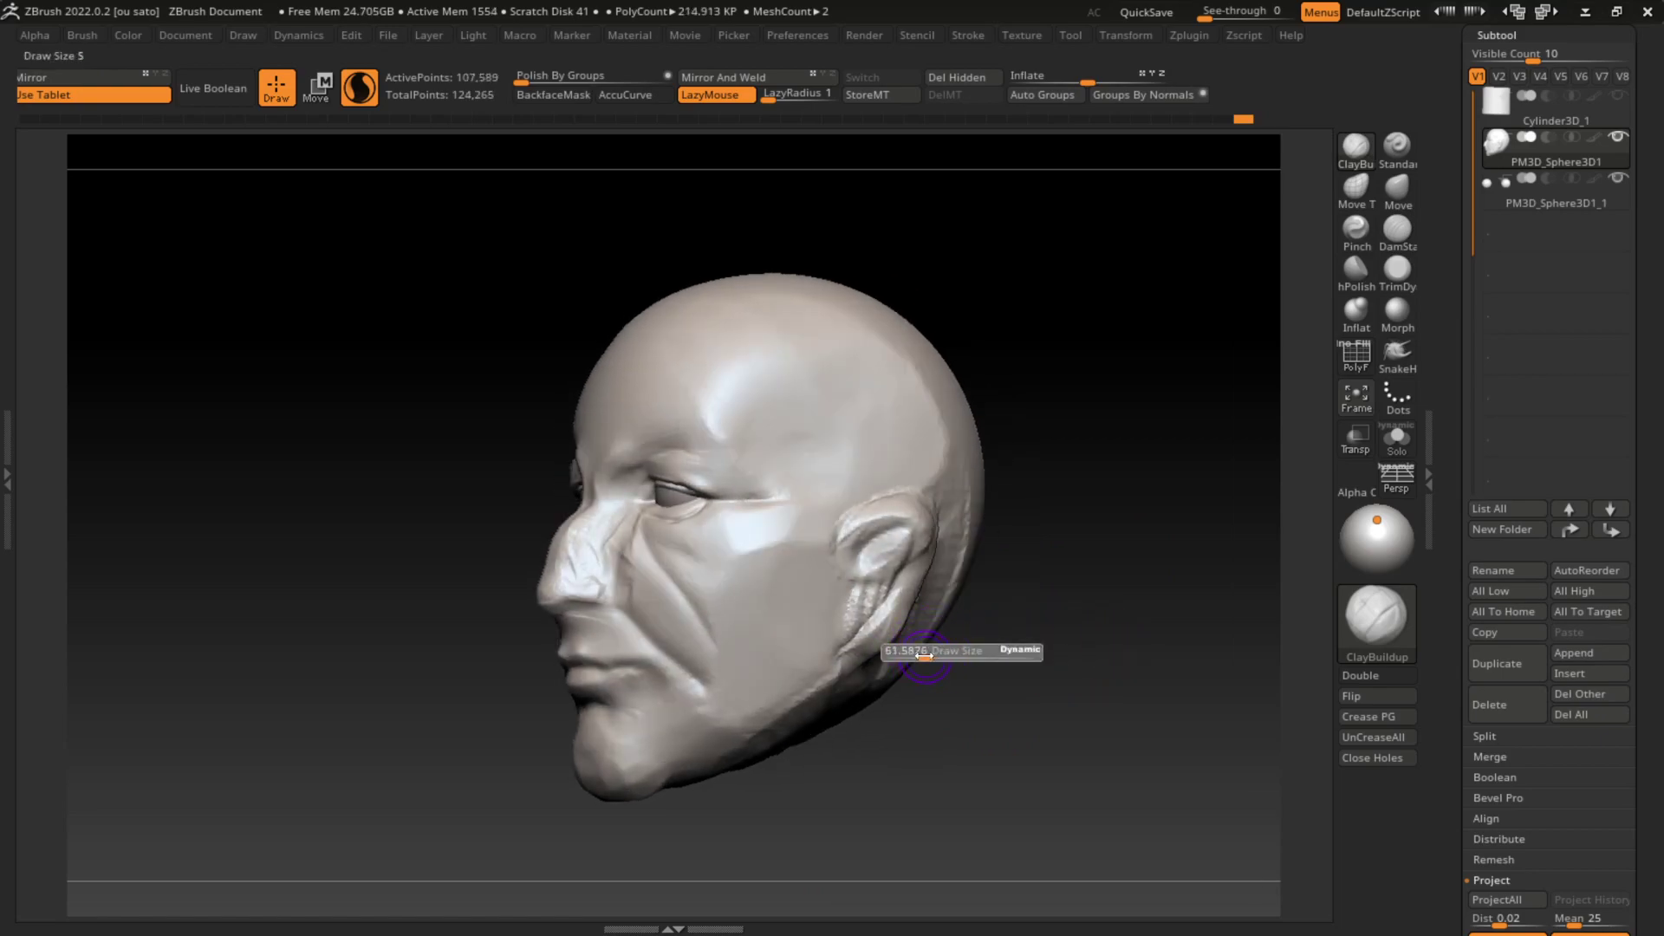
Step: Smooth ear bumps and carve the inner bowl deeper, framing the head with F
drag(845, 613, 860, 600)
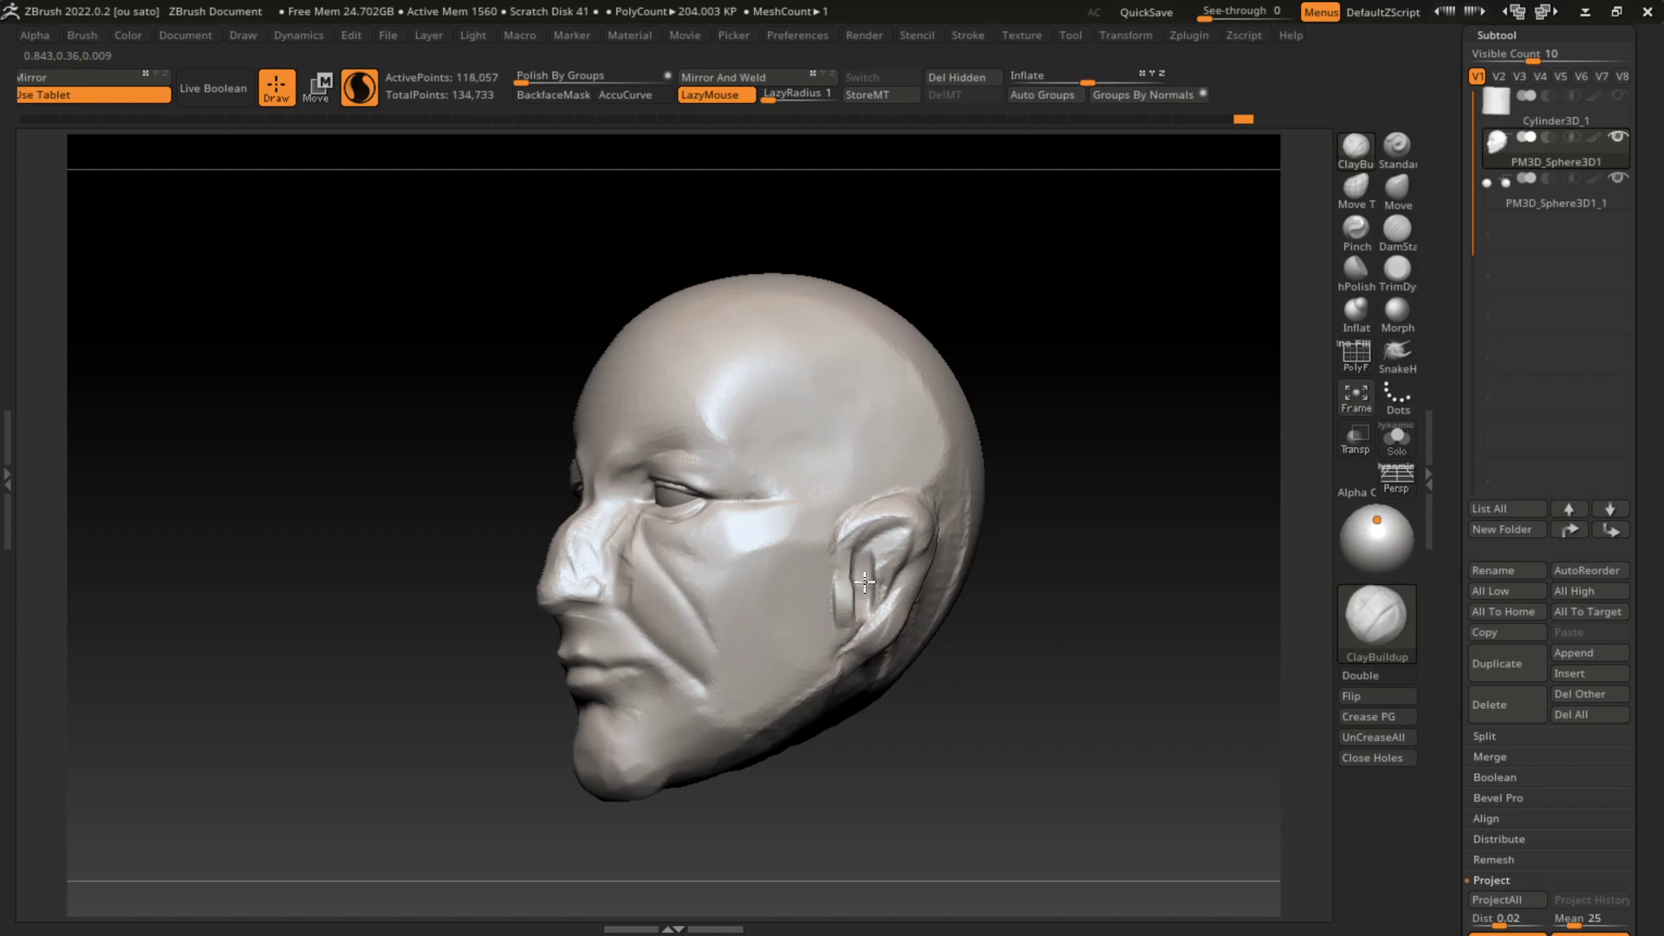
drag(865, 581, 870, 543)
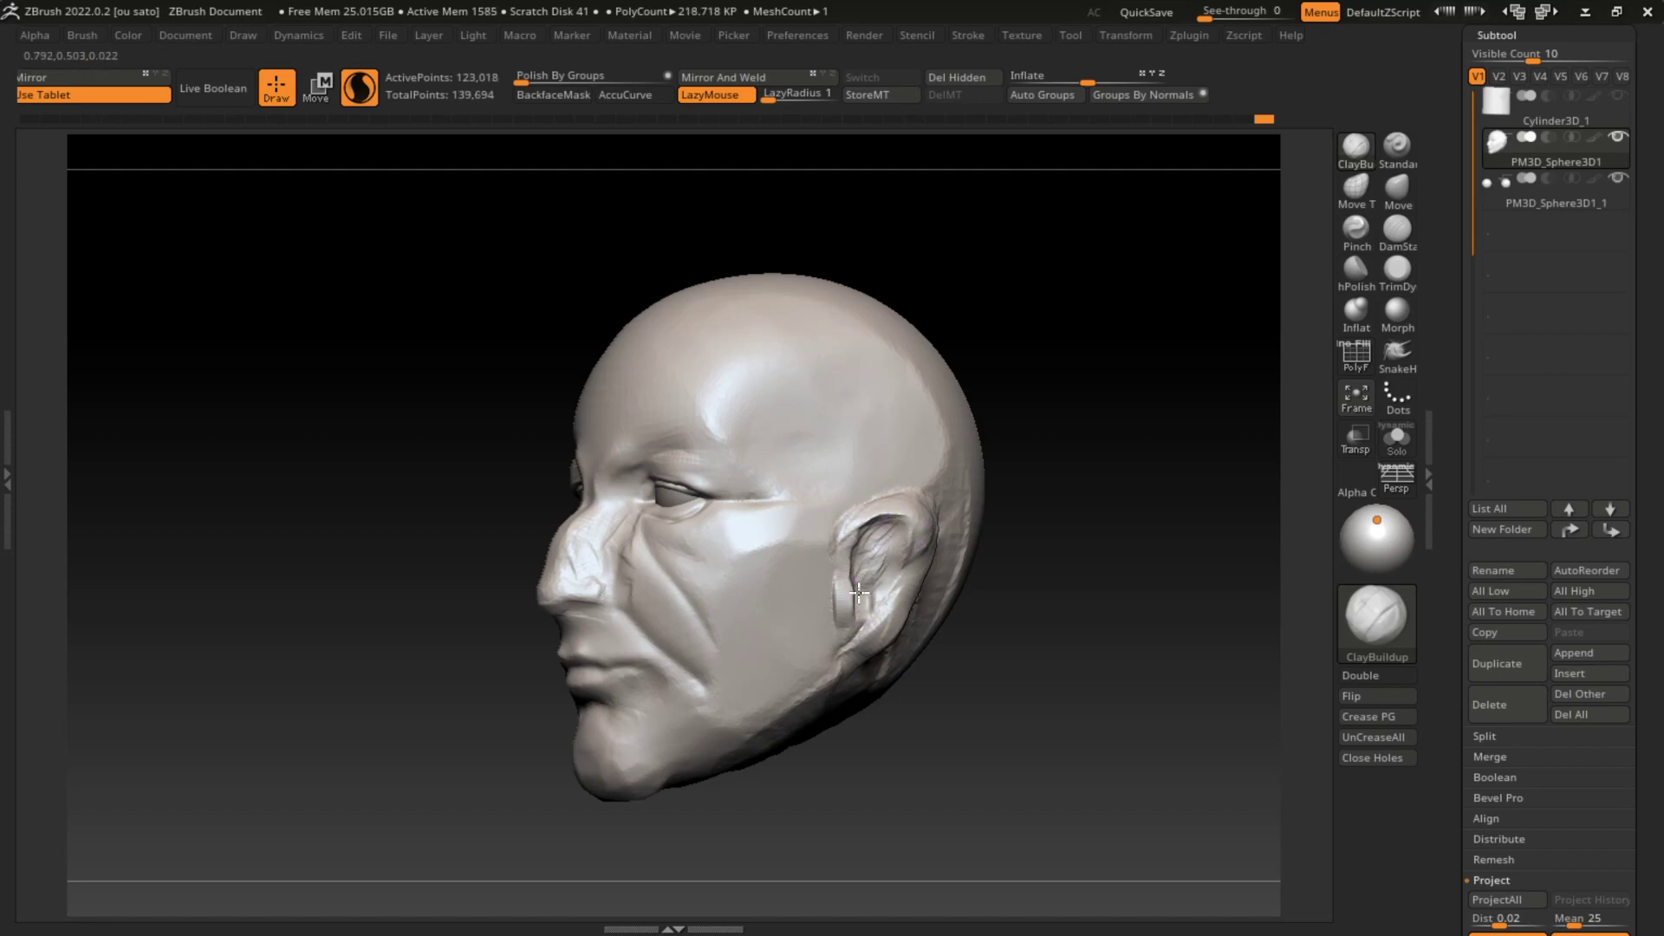
drag(859, 592, 861, 569)
drag(845, 553, 878, 572)
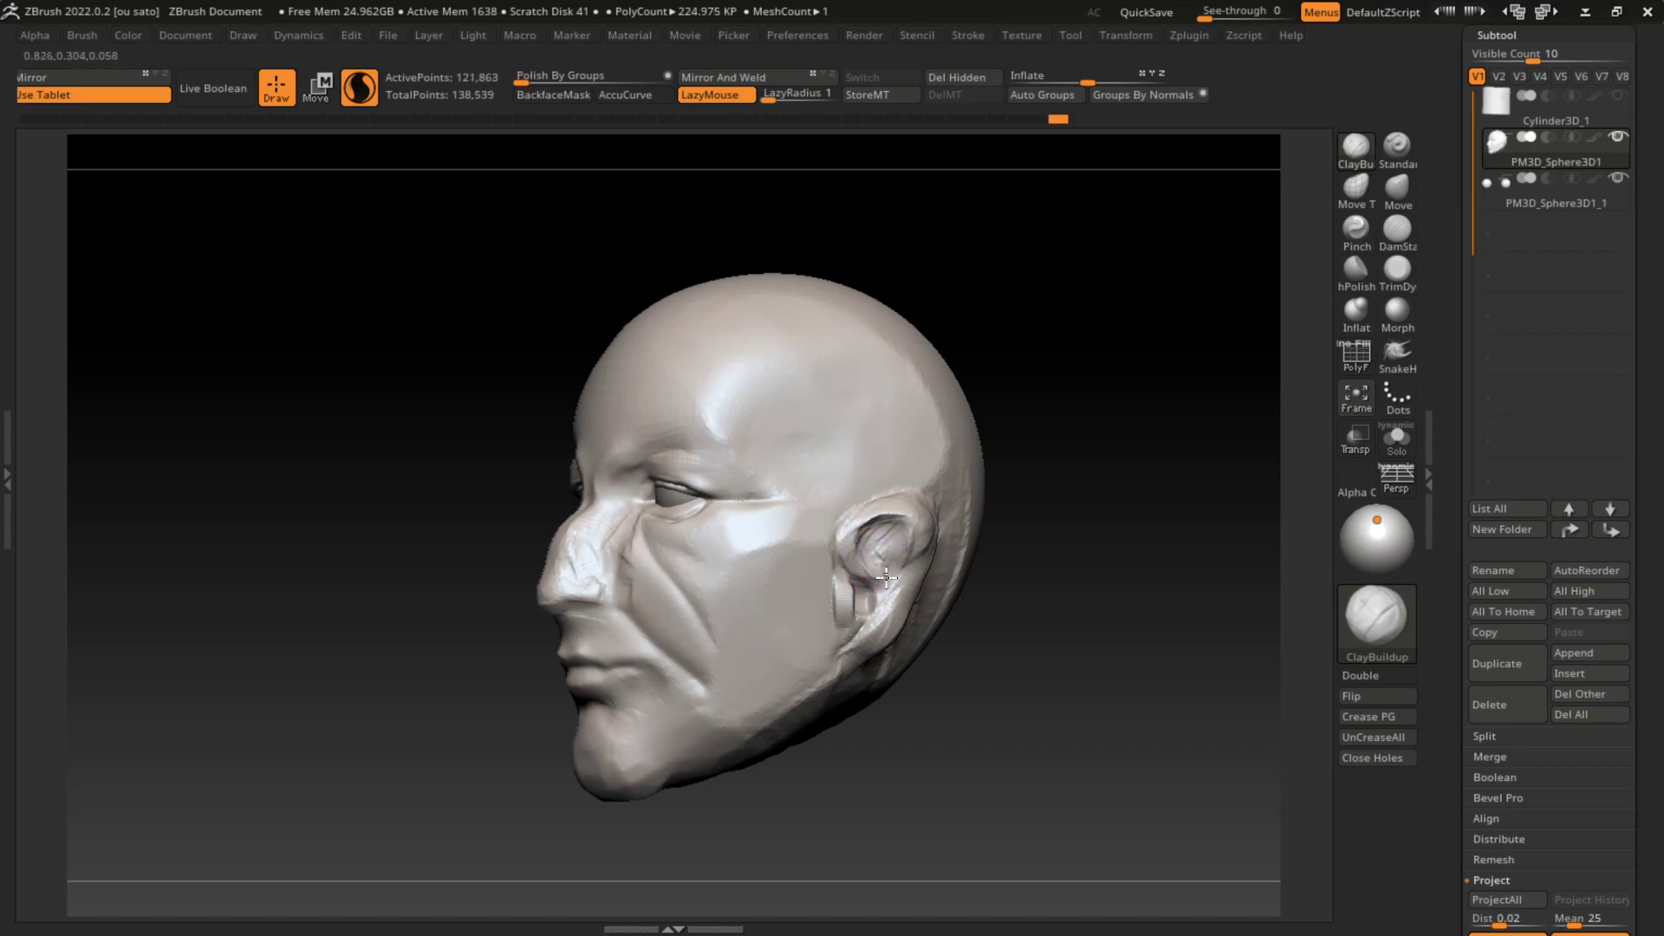
key(f)
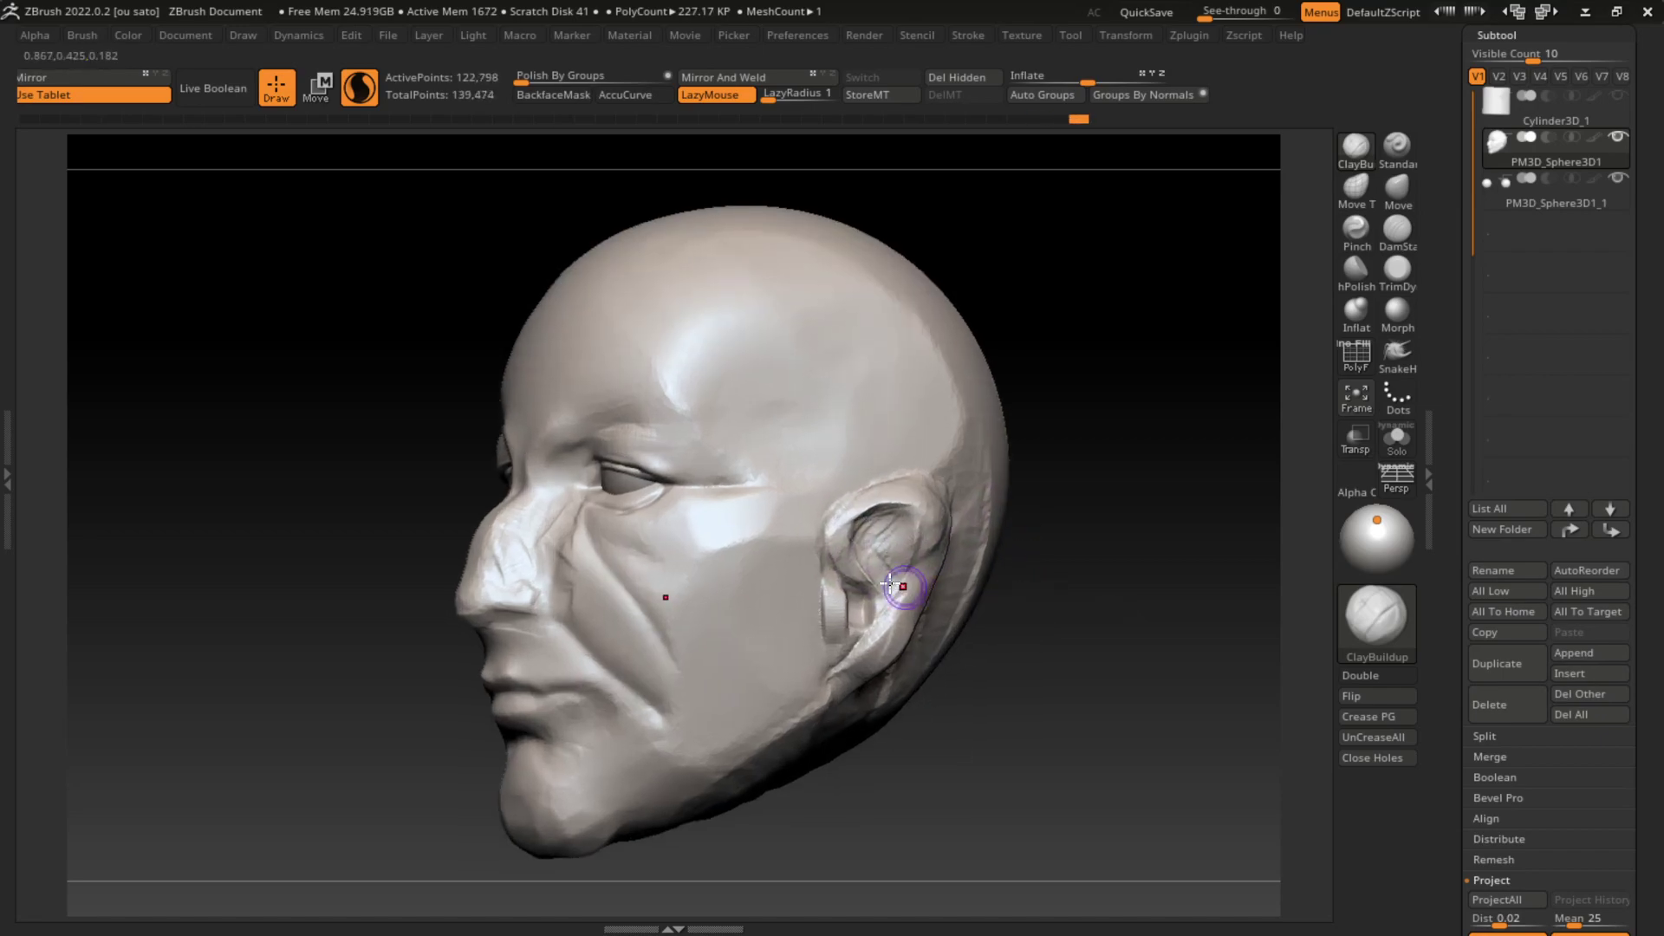
drag(844, 555, 849, 568)
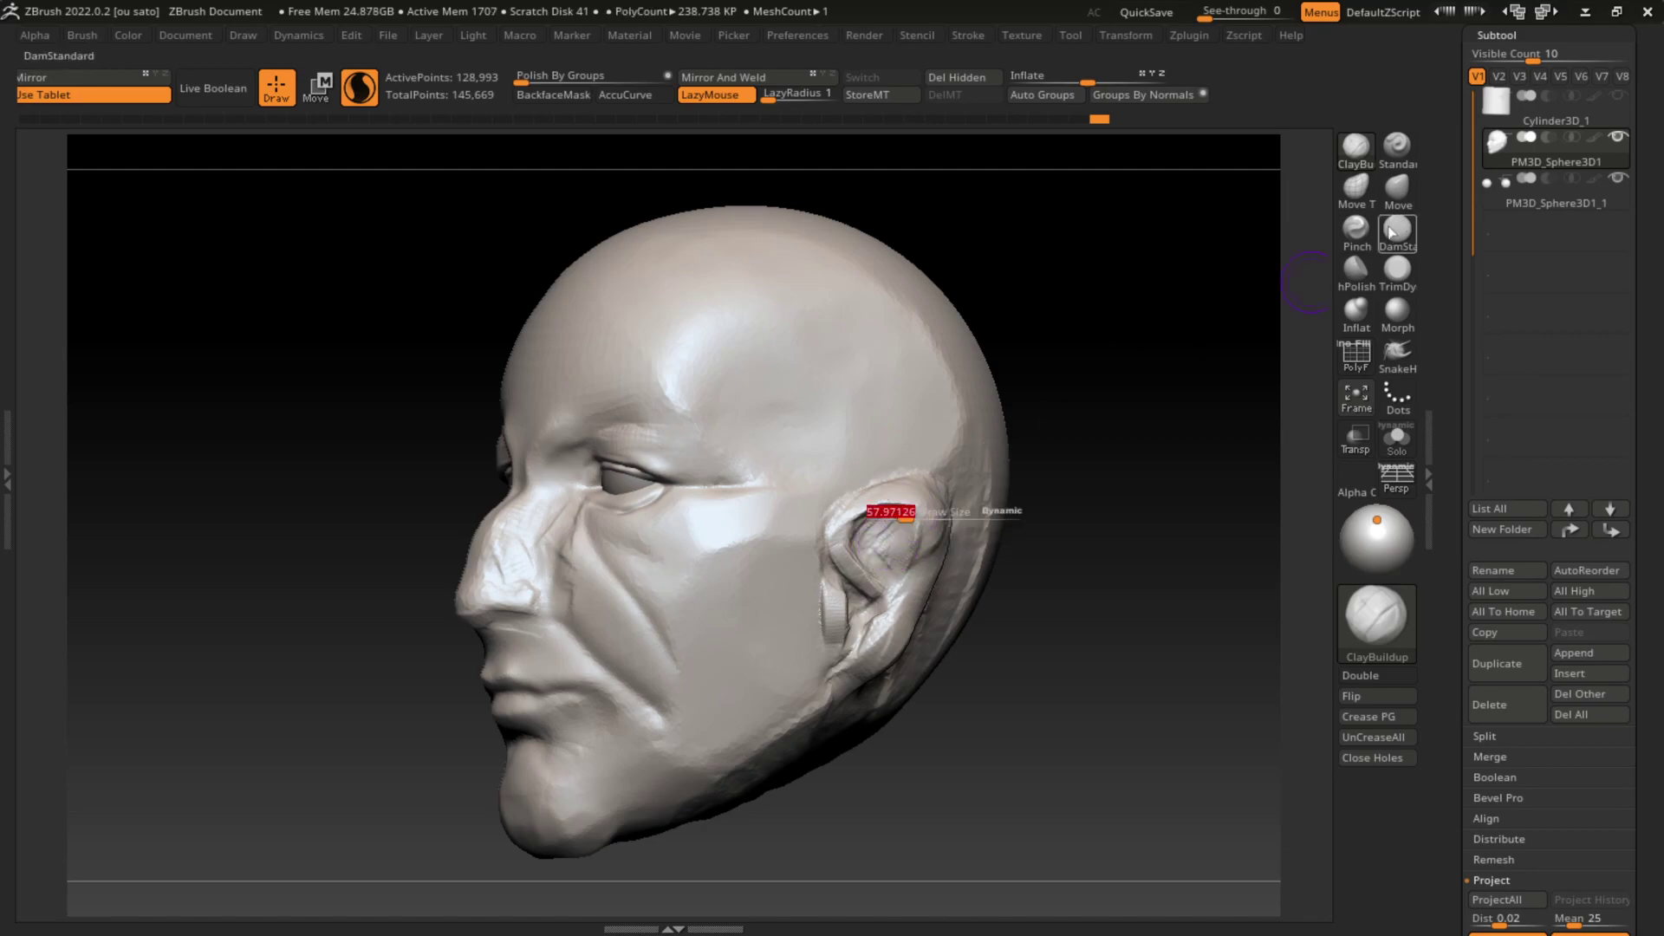
Step: Add a small detail stroke on the ear, then undo three stray ear strokes
mouse_move(989, 511)
mouse_down()
mouse_move(1156, 445)
mouse_move(1050, 407)
mouse_up()
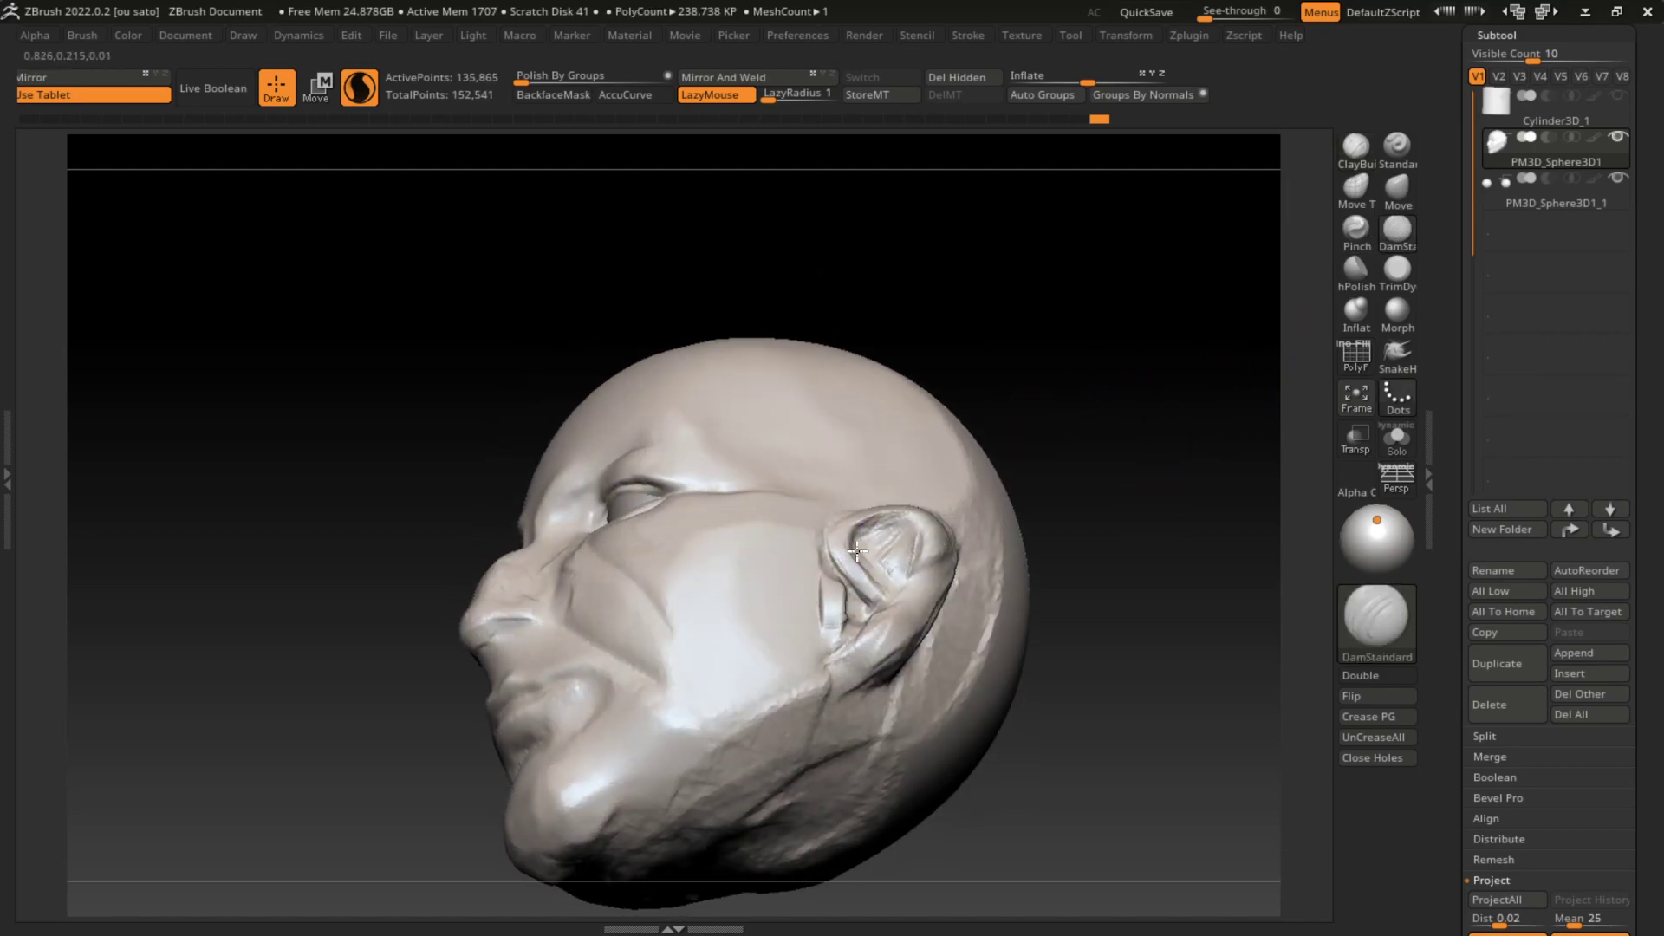
drag(1114, 480, 883, 523)
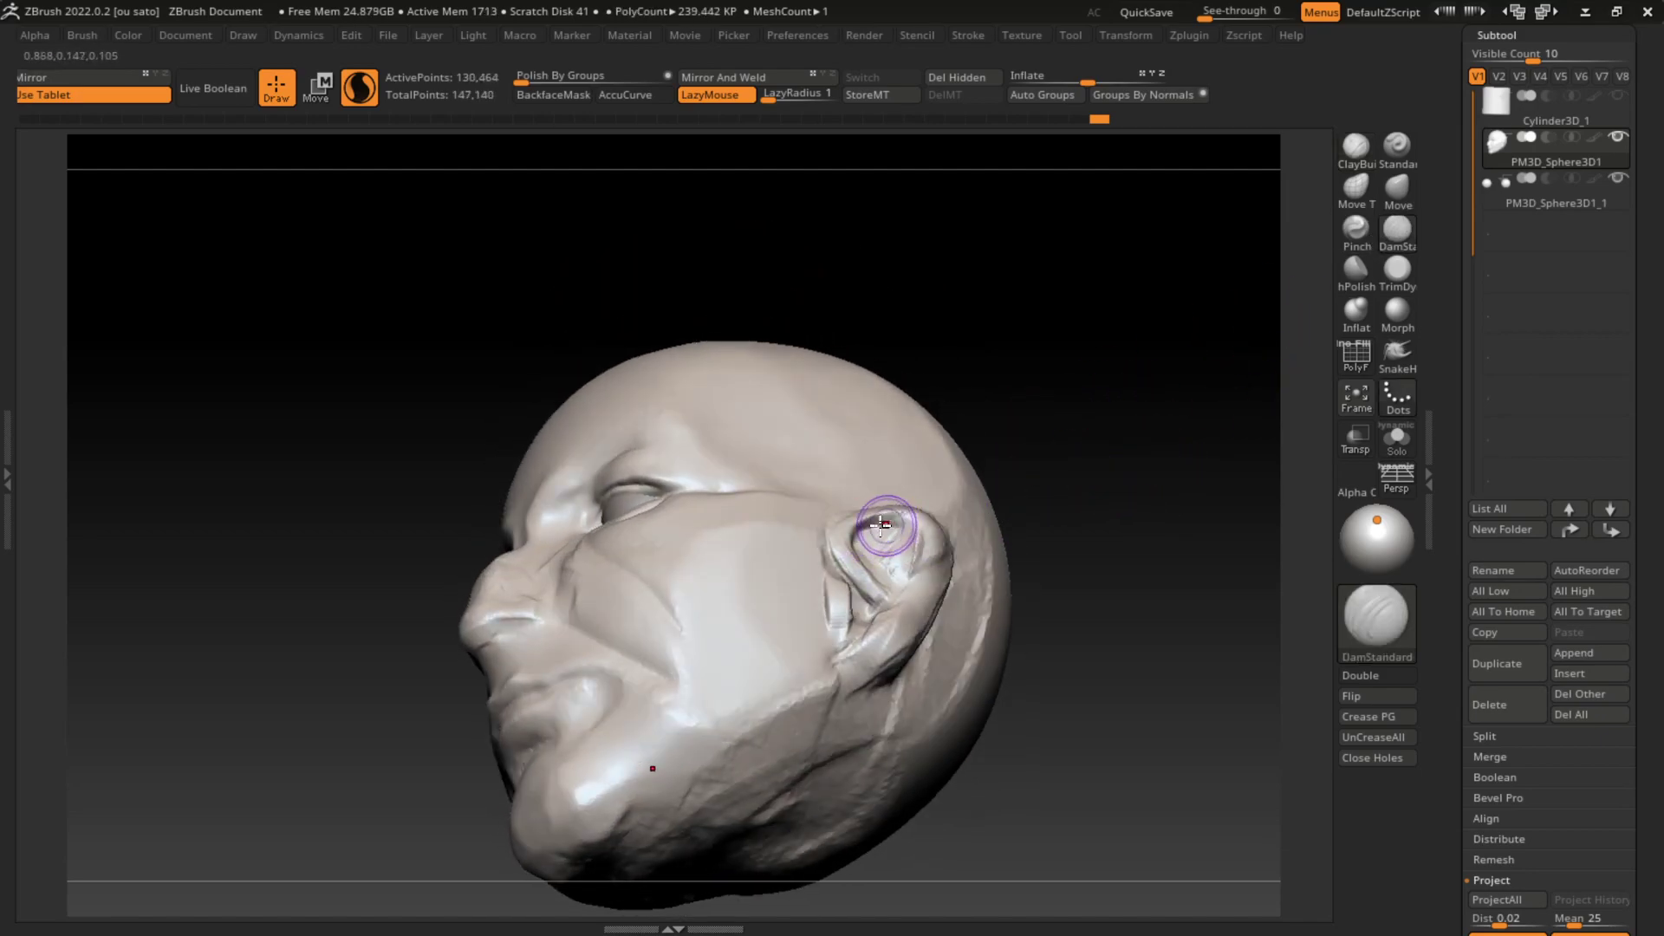
drag(1040, 477, 900, 527)
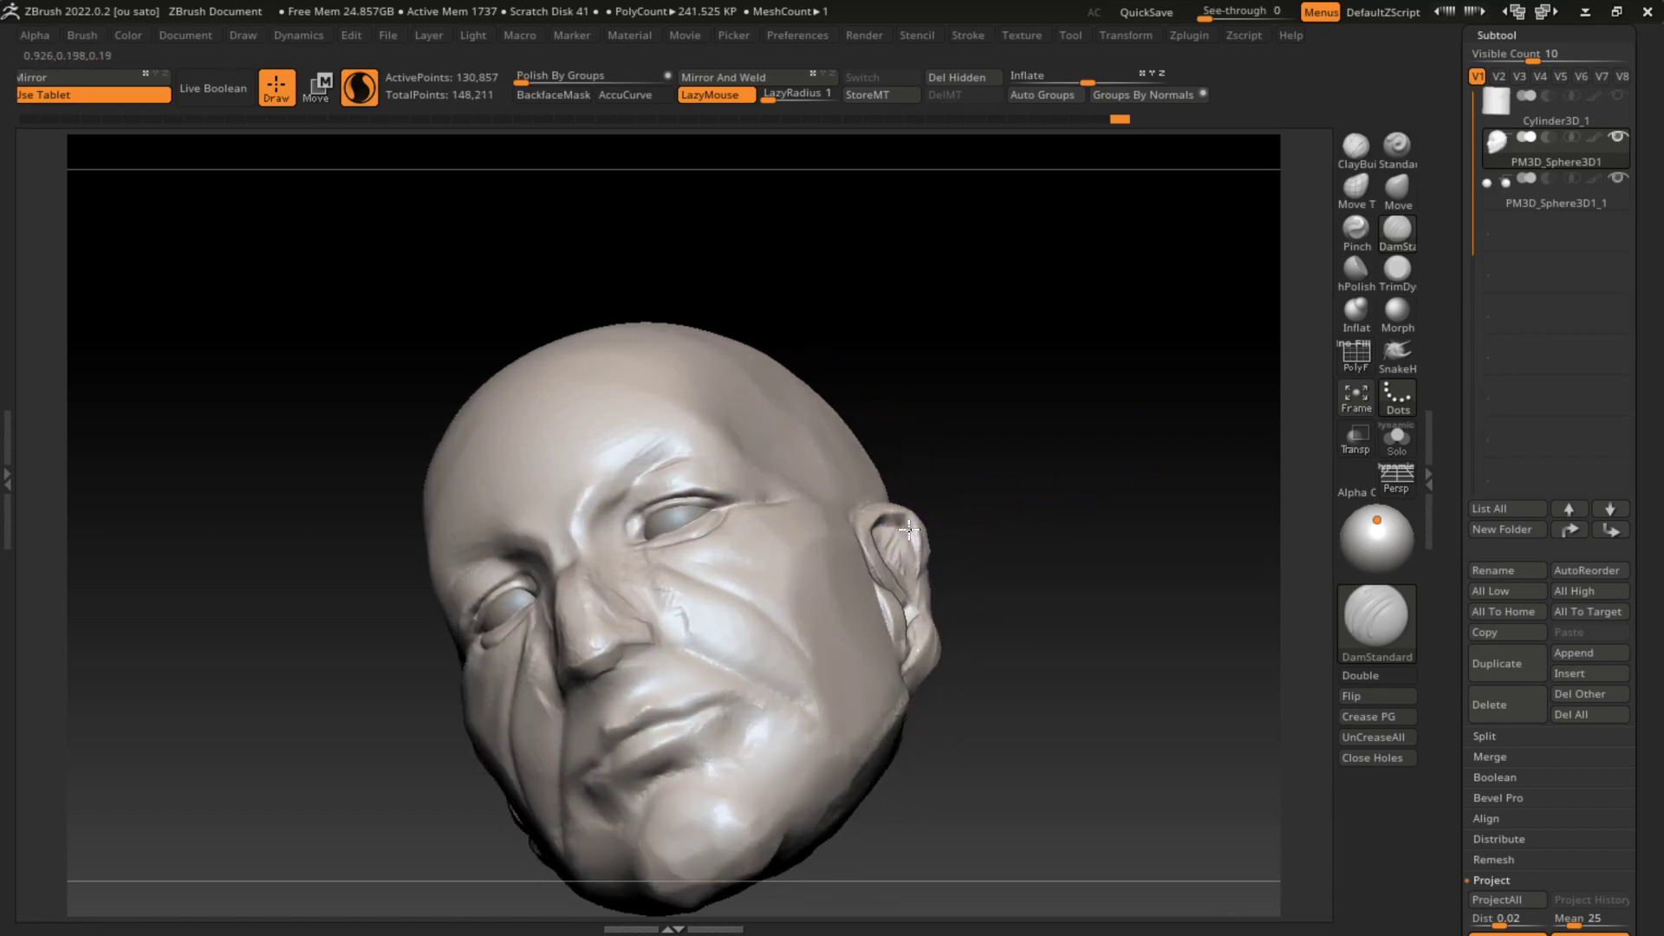
key(ctrl+z)
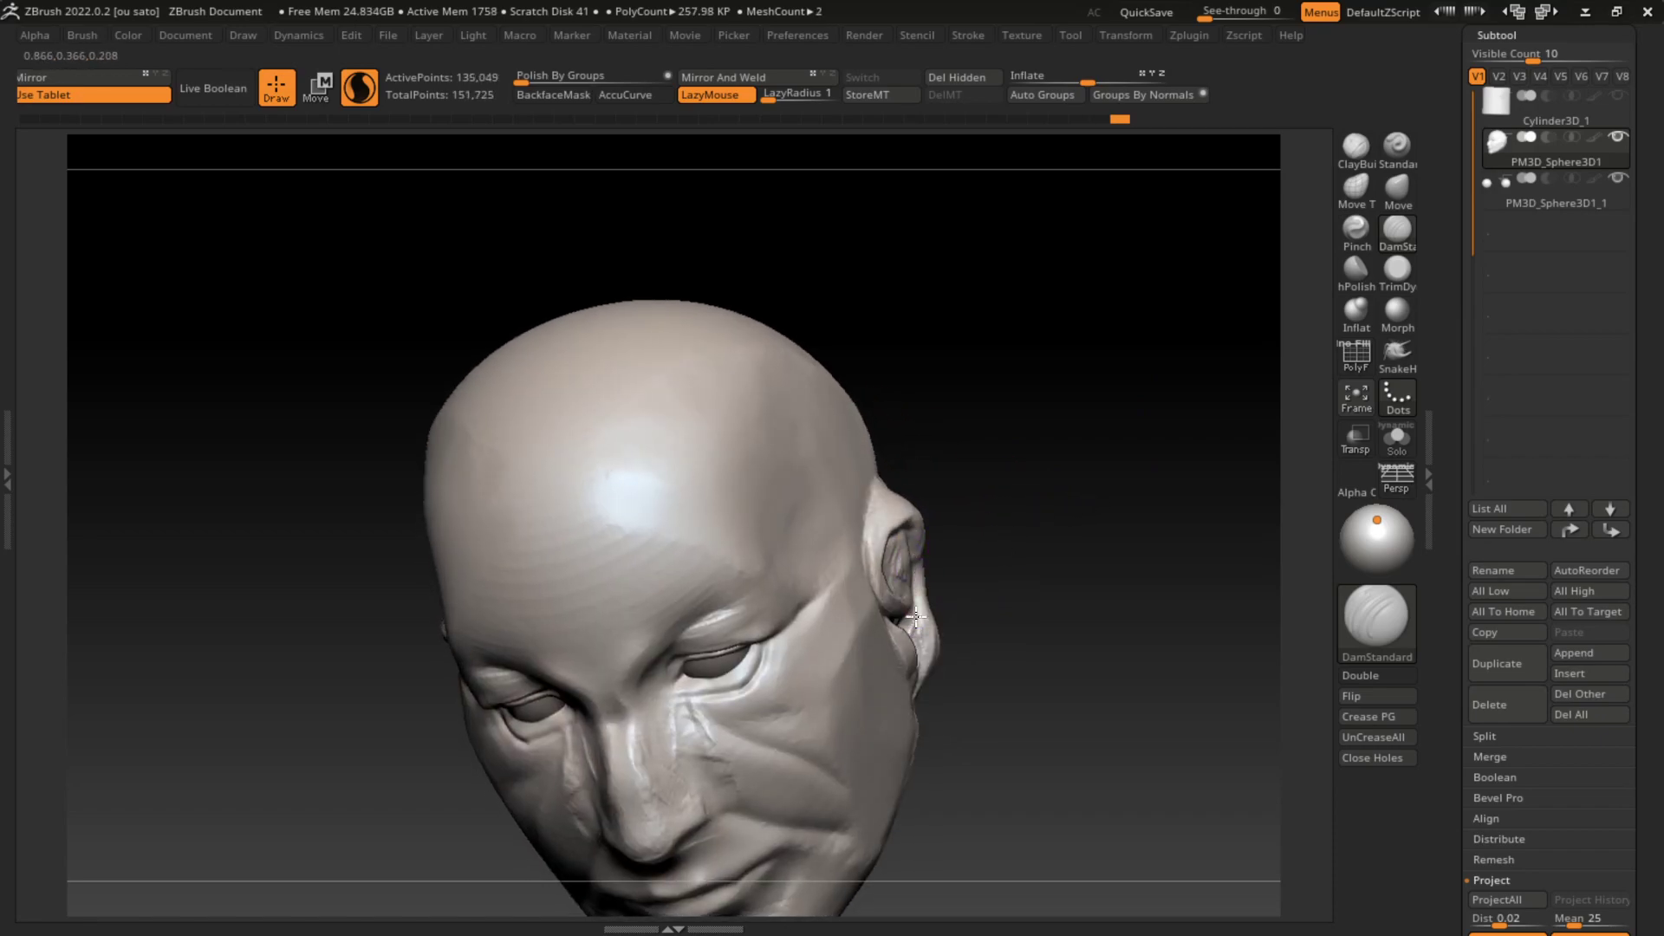
key(ctrl+z)
key(ctrl+z)
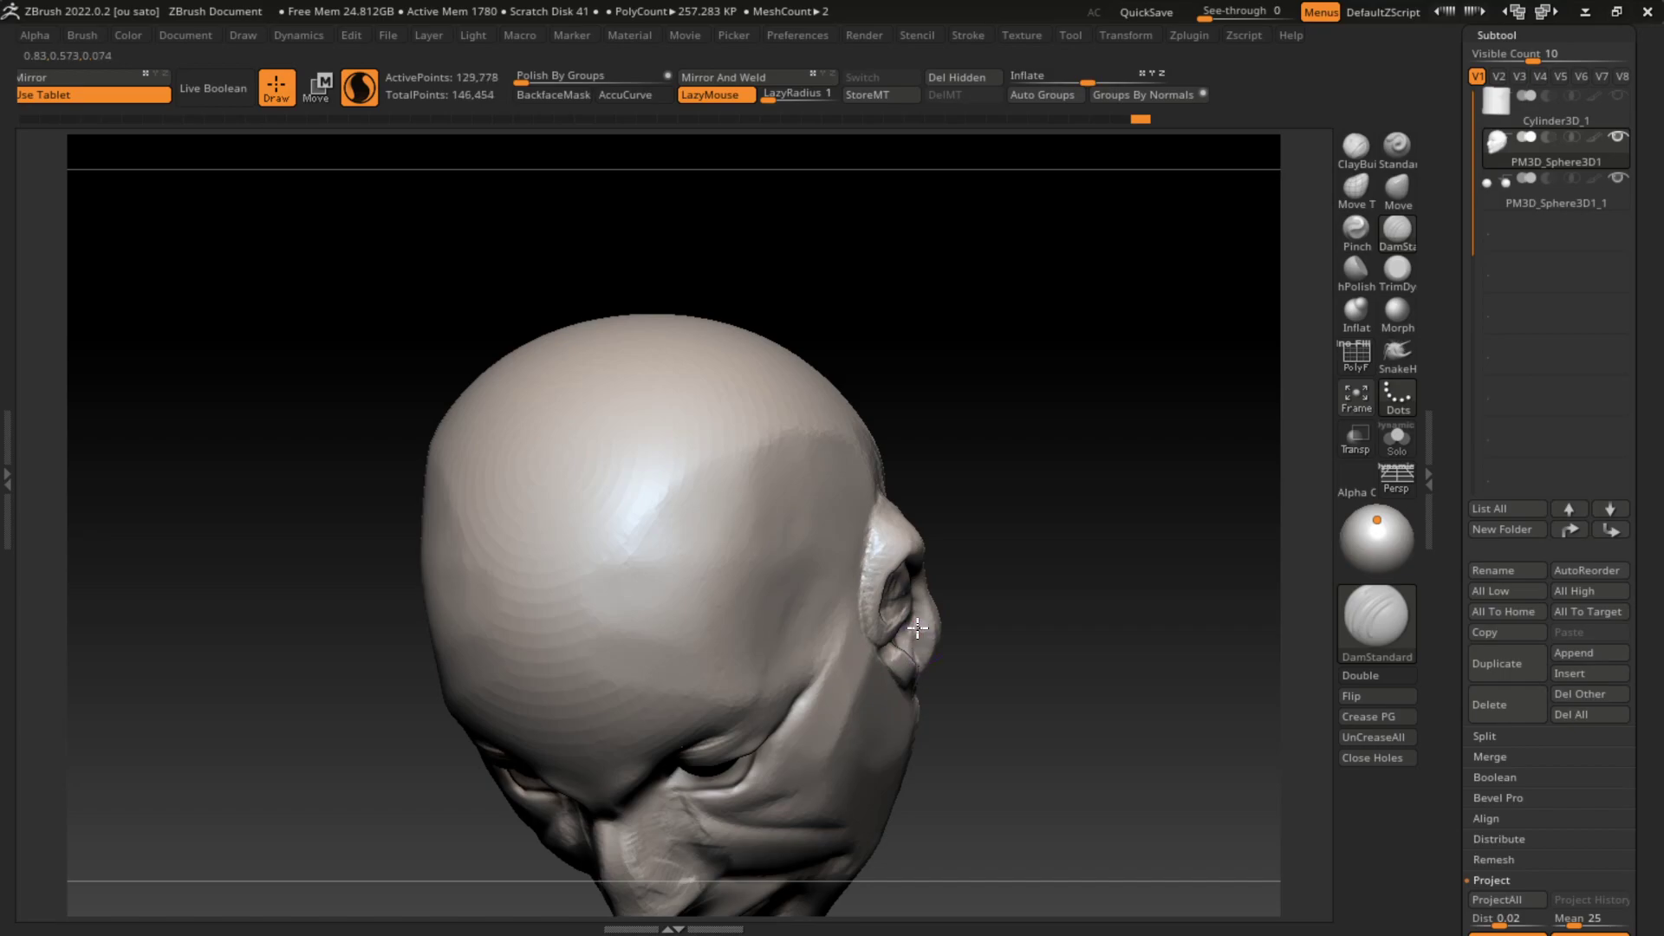
key(ctrl+z)
Step: Resize the DamStandard brush and carve creases and folds along the ear's rim
shift+drag(1021, 650, 1040, 589)
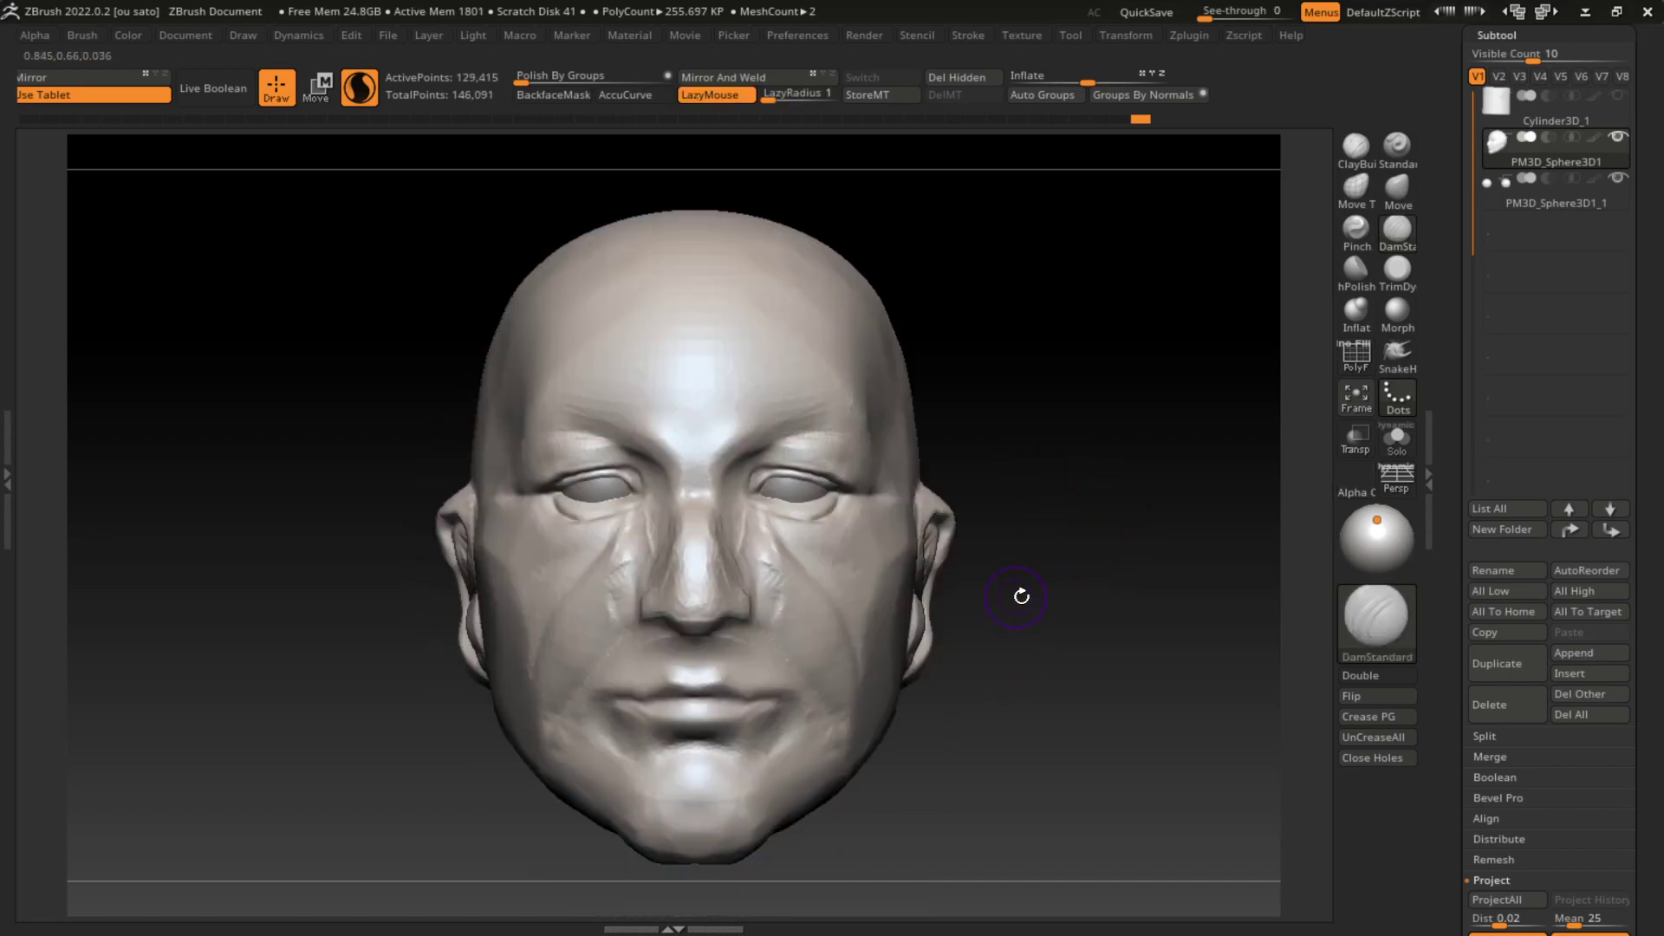
key(s)
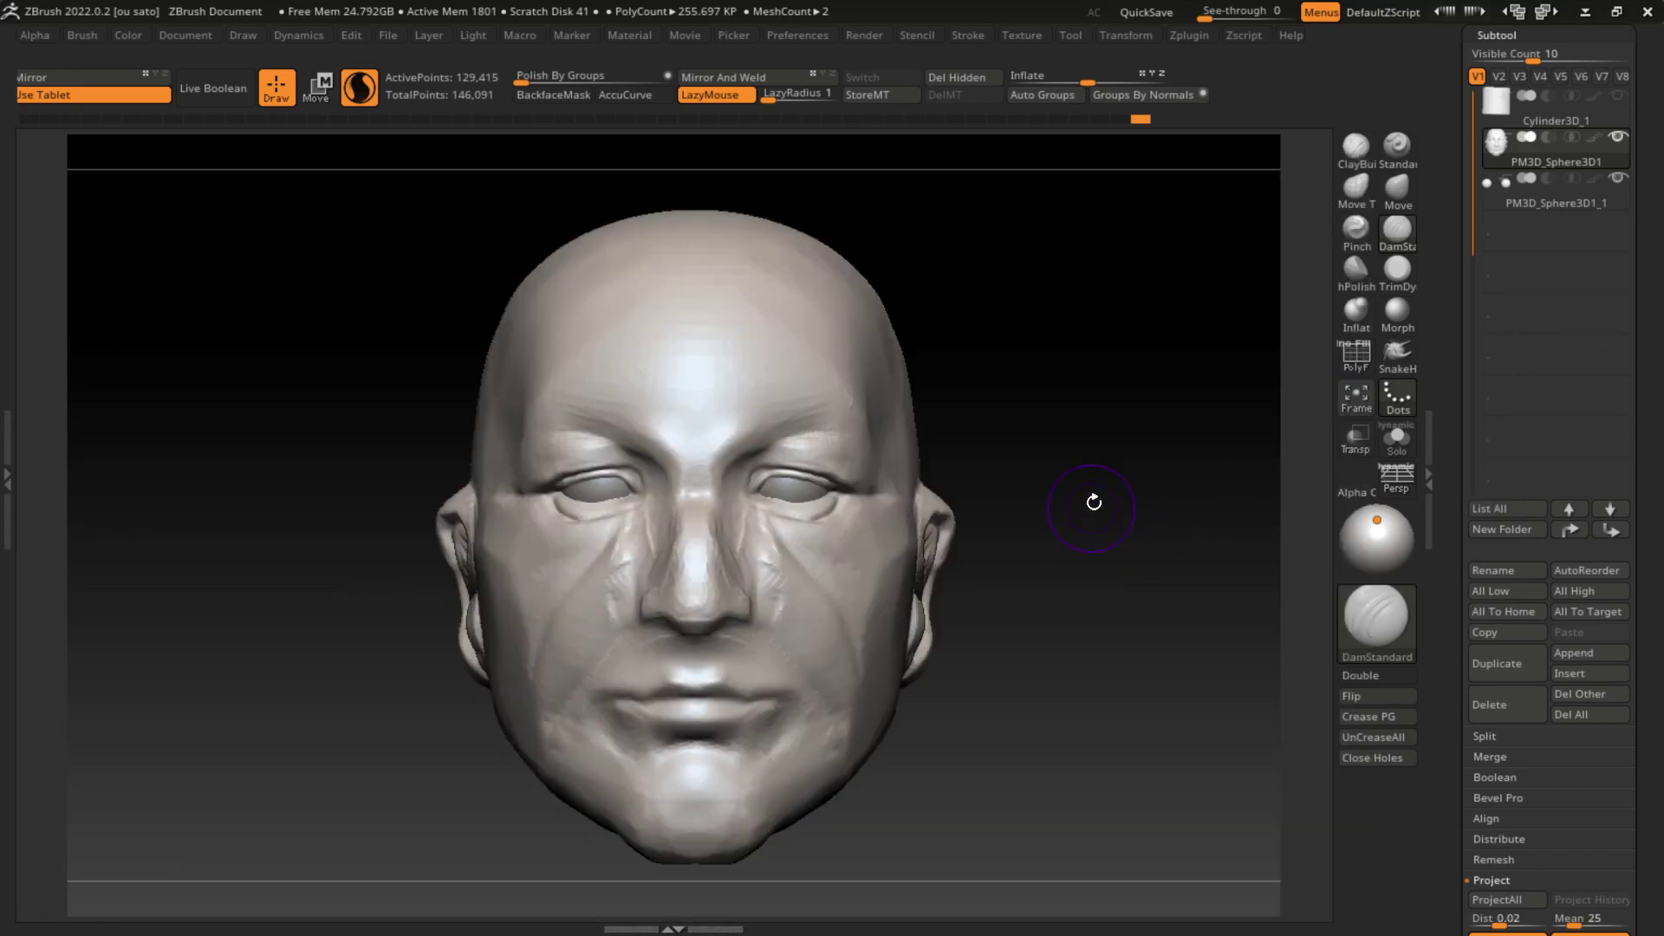
mouse_move(1093, 494)
mouse_down()
mouse_move(924, 525)
mouse_move(981, 593)
mouse_up()
drag(927, 505, 924, 499)
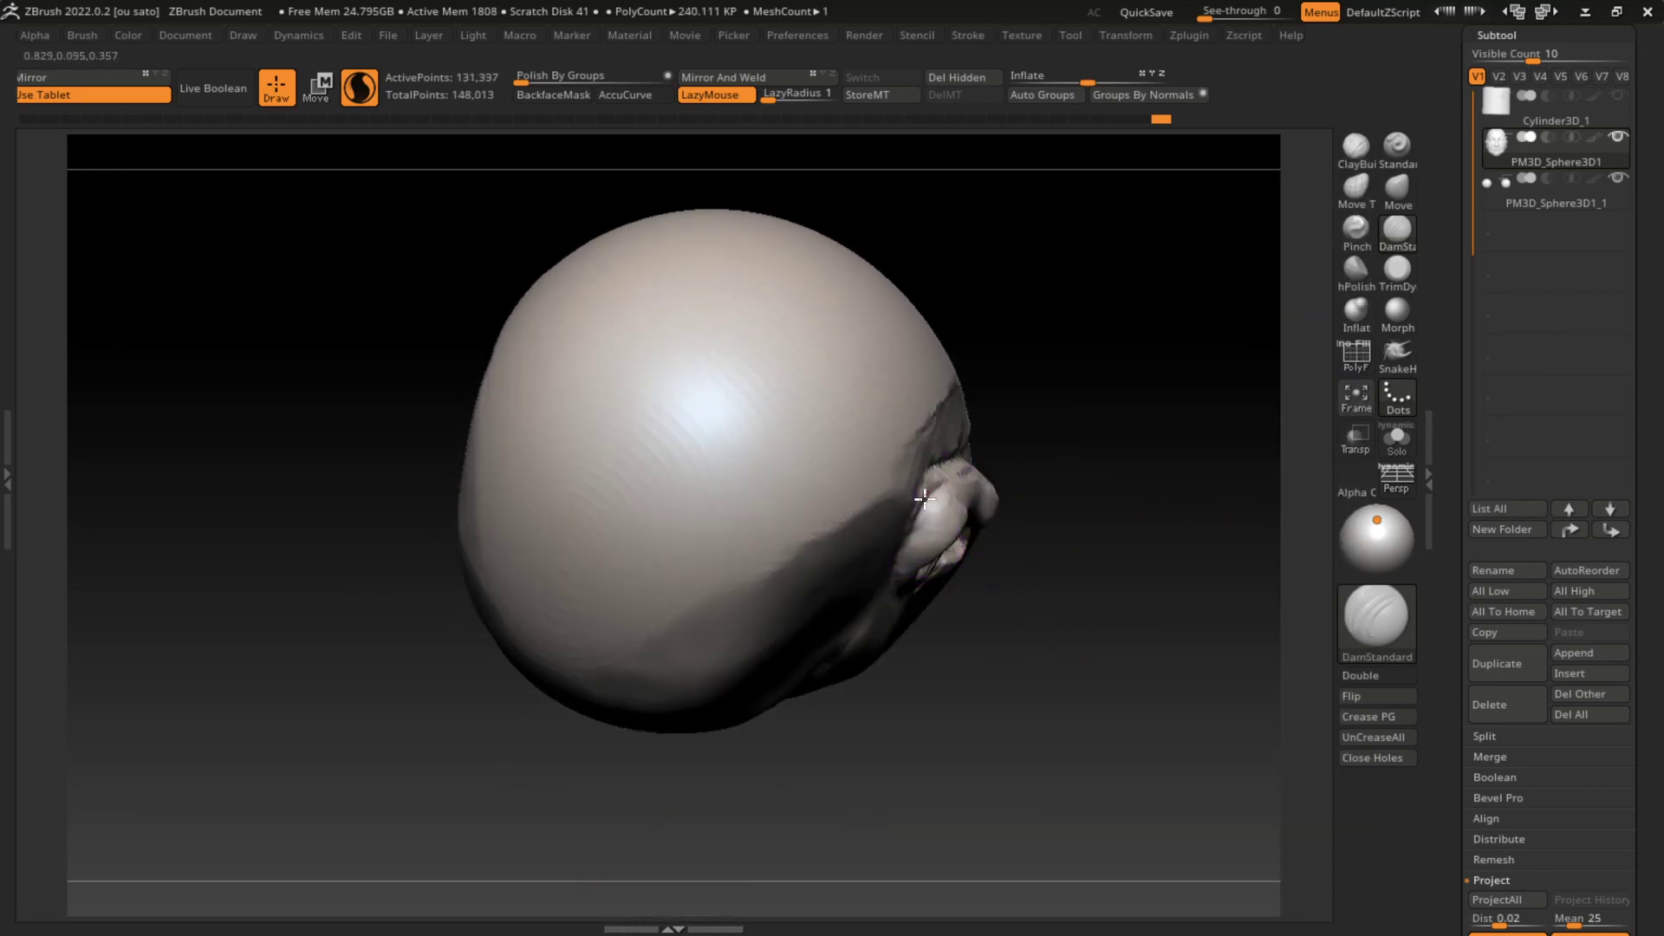
mouse_move(1083, 531)
mouse_down()
mouse_move(1084, 465)
mouse_move(899, 521)
mouse_up()
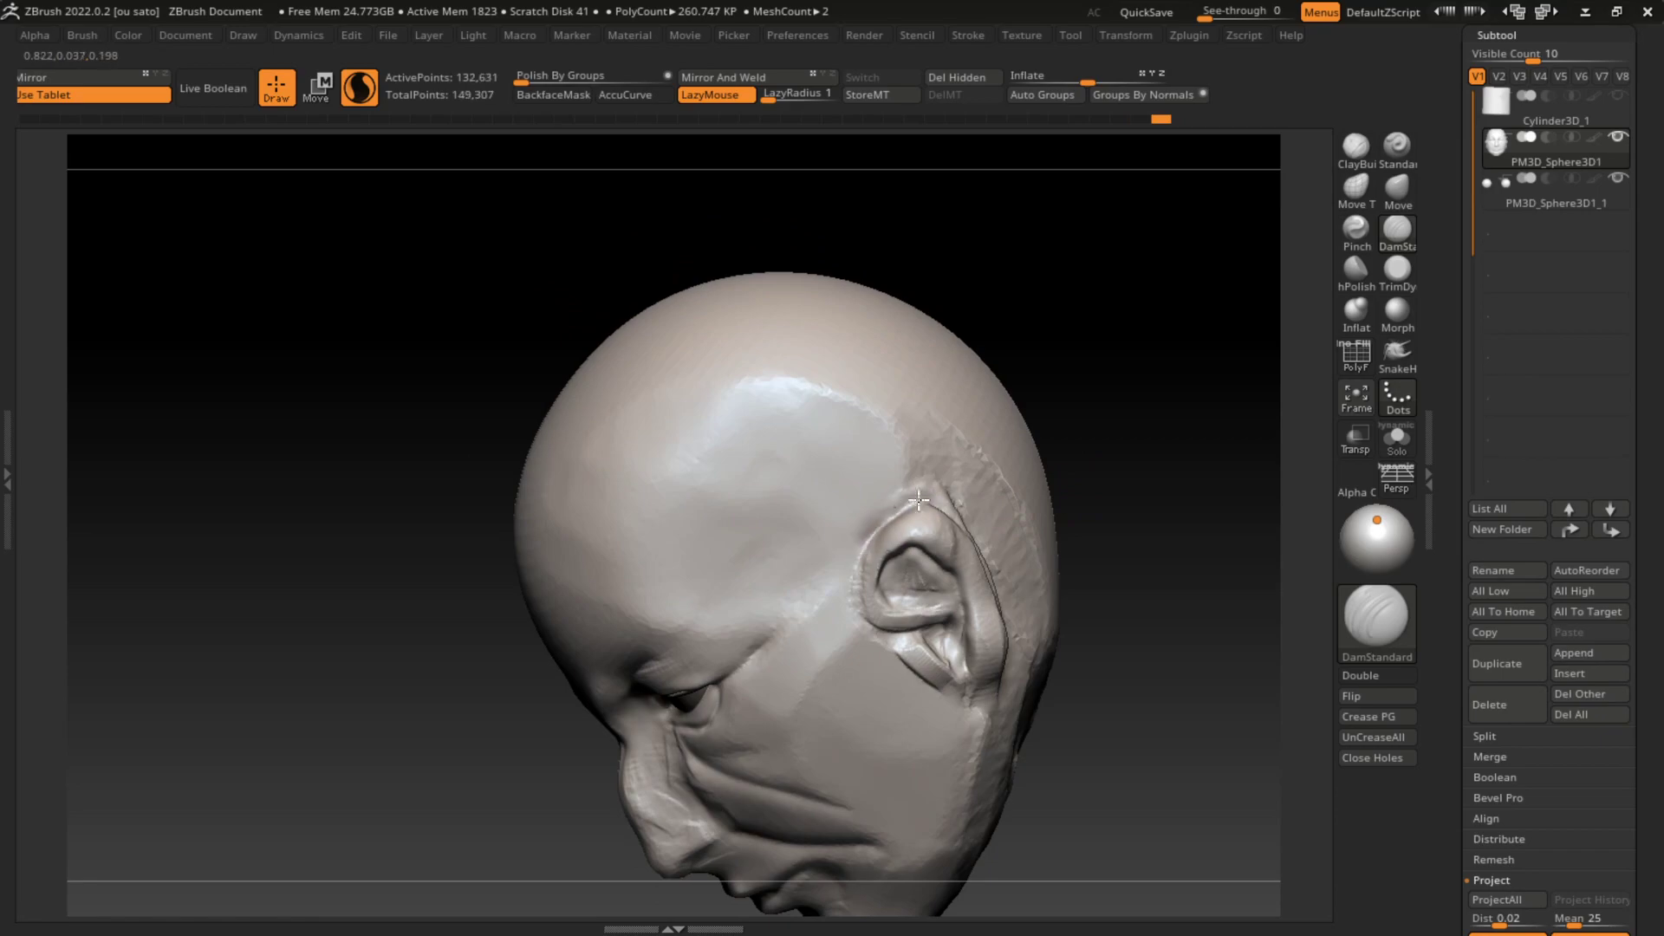
drag(1001, 598, 953, 514)
drag(1147, 476, 1040, 640)
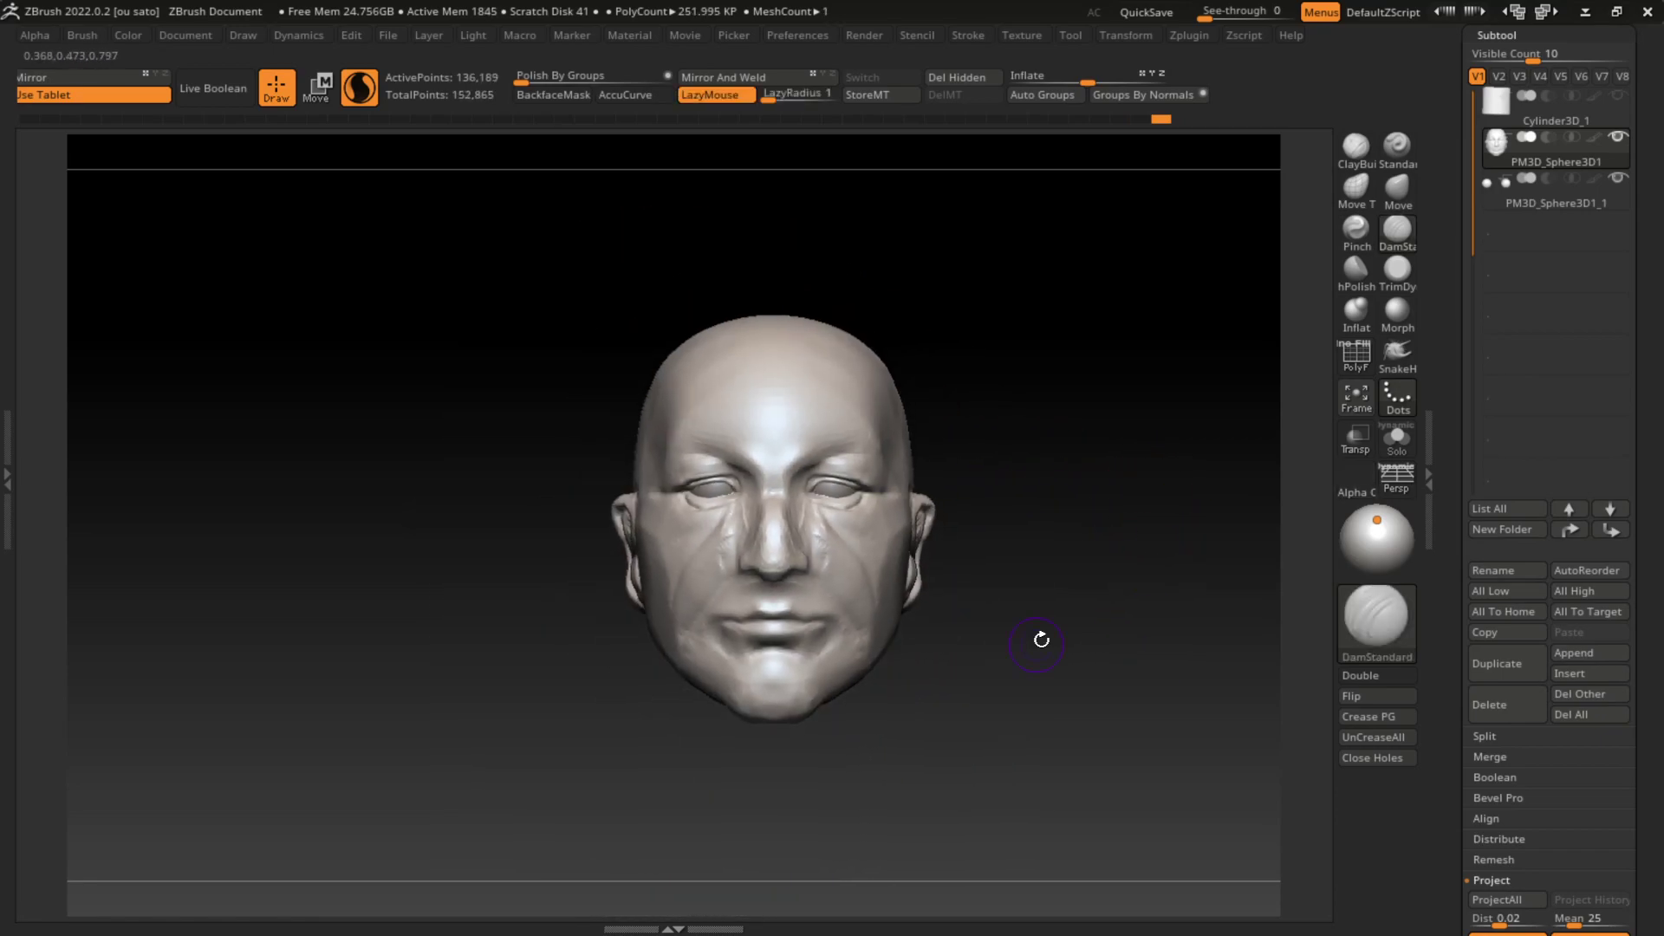
scroll(1003, 580, up, 2)
Step: Pick the Move brush at a large size with LazyMouse off, then orbit to check the eyes
key(s)
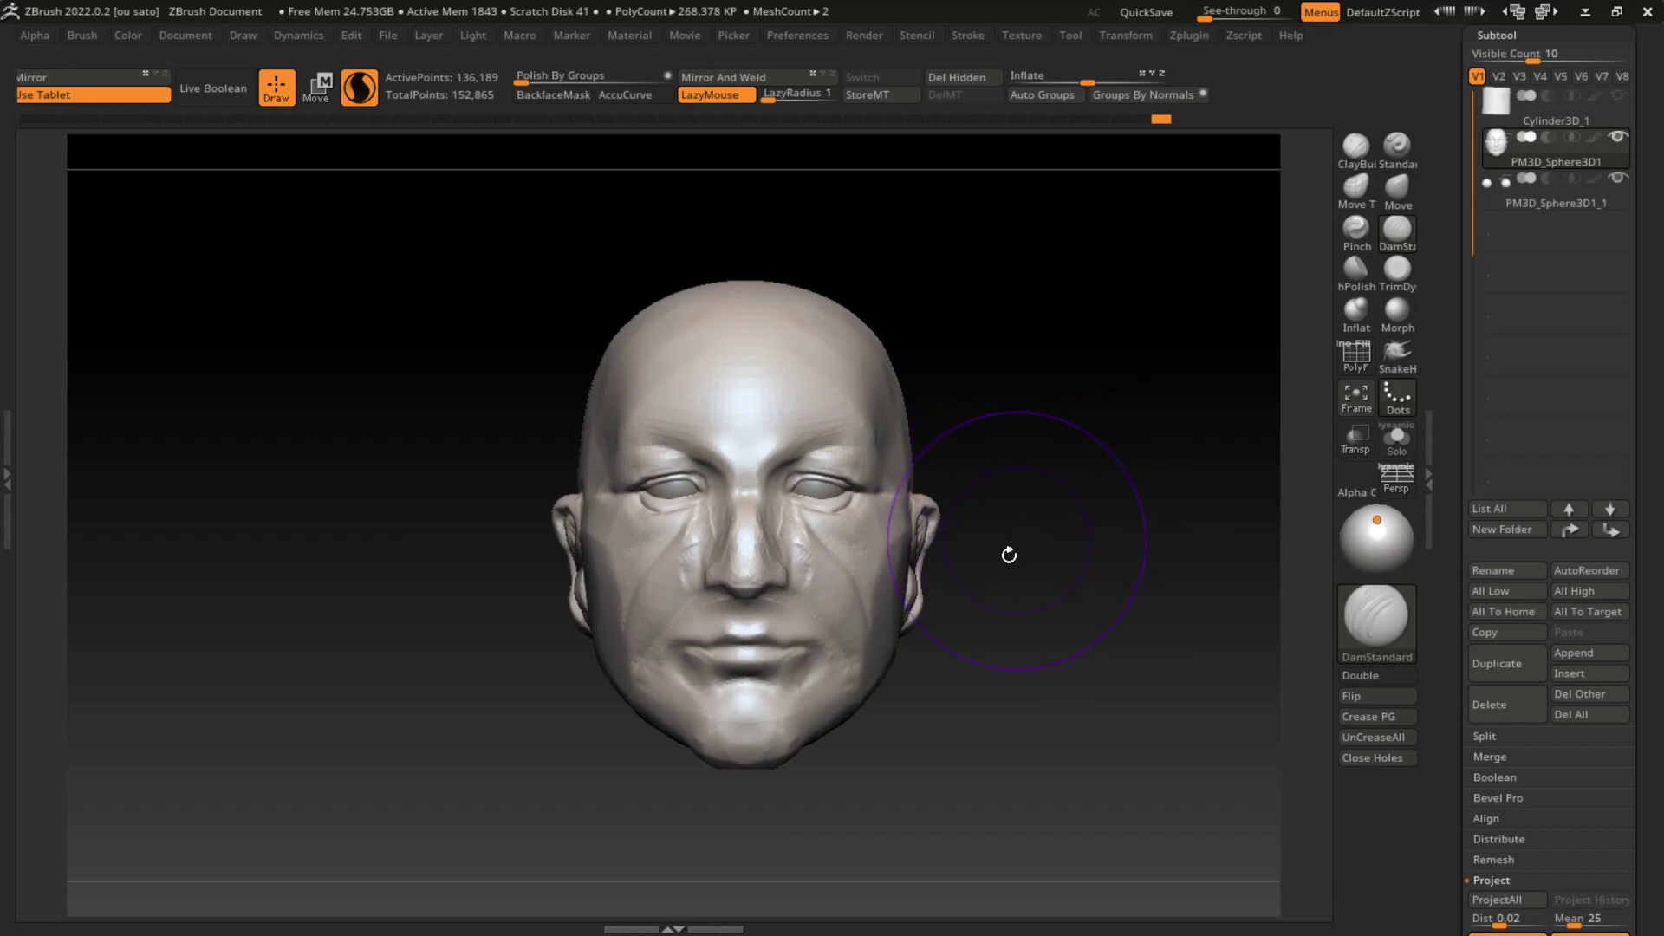
click(1398, 186)
key(s)
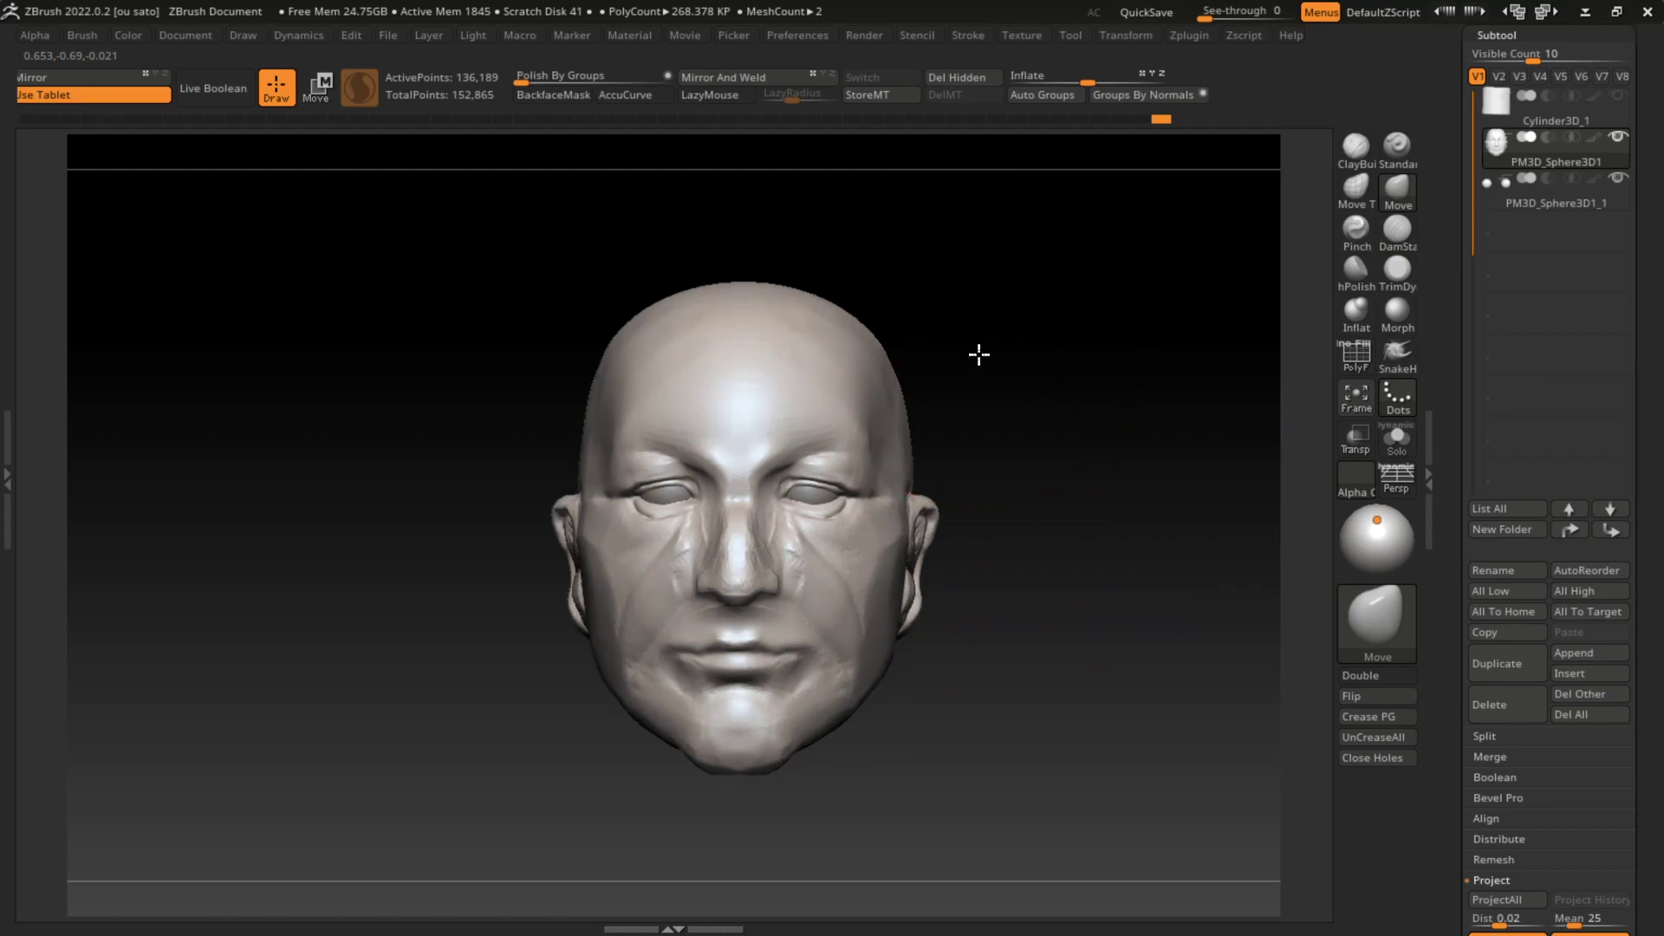
drag(977, 353, 748, 551)
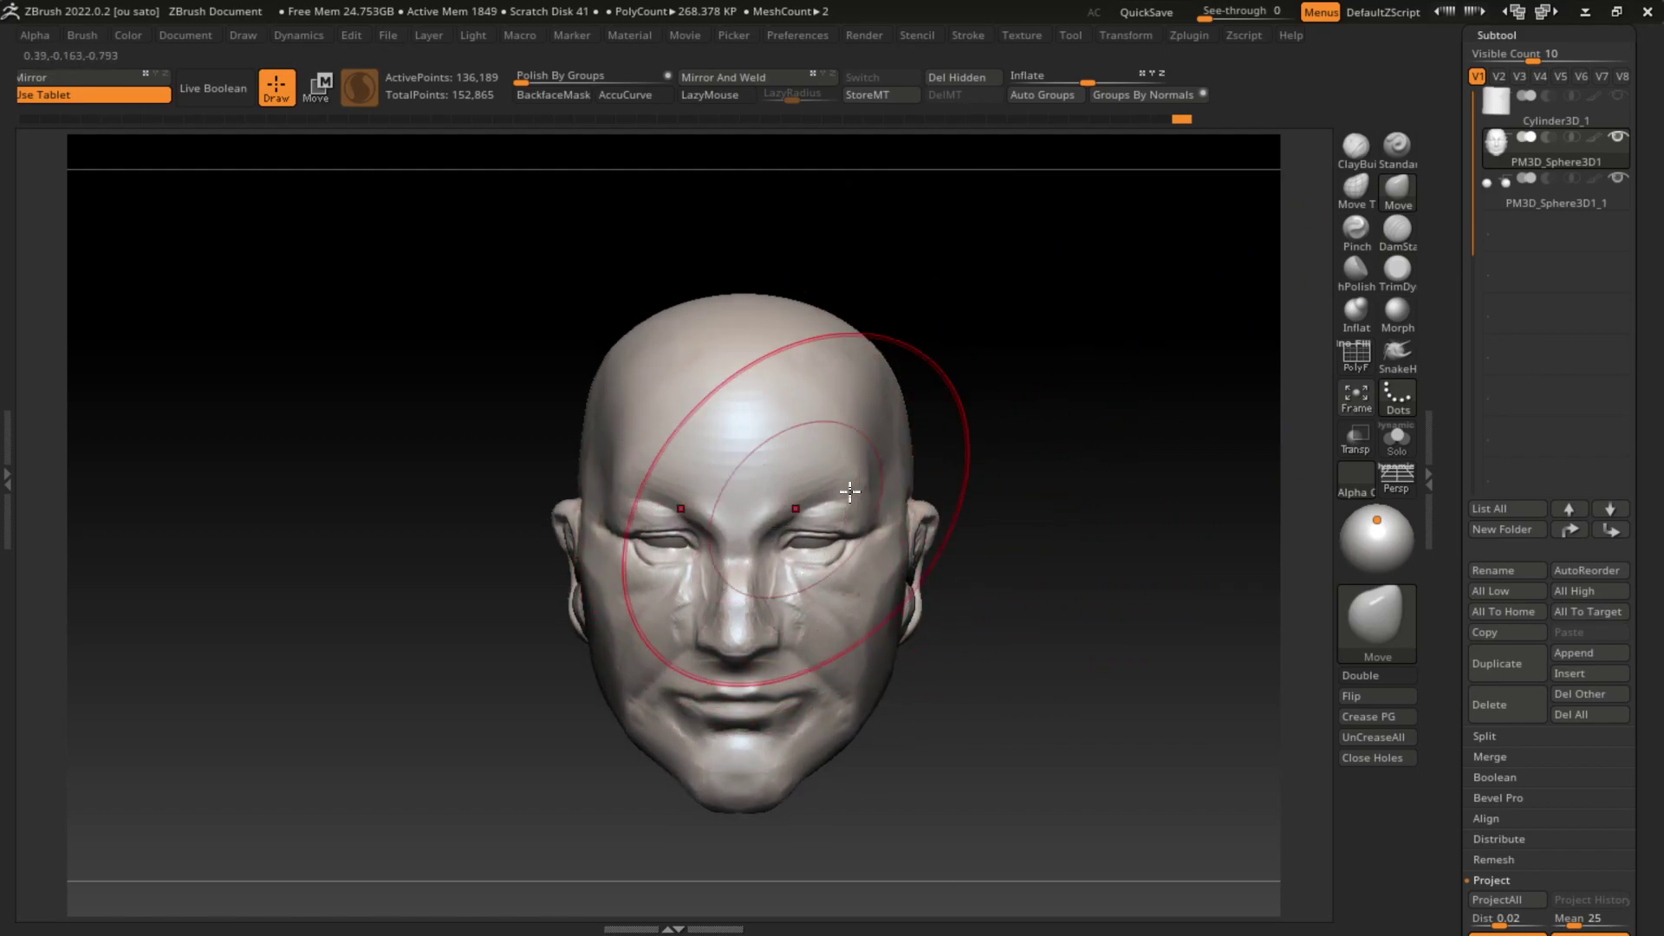
drag(1023, 564, 1044, 487)
Step: Make the eyeball subtool active and lower the eyeballs slightly with the Transpose Move gizmo
alt+click(819, 568)
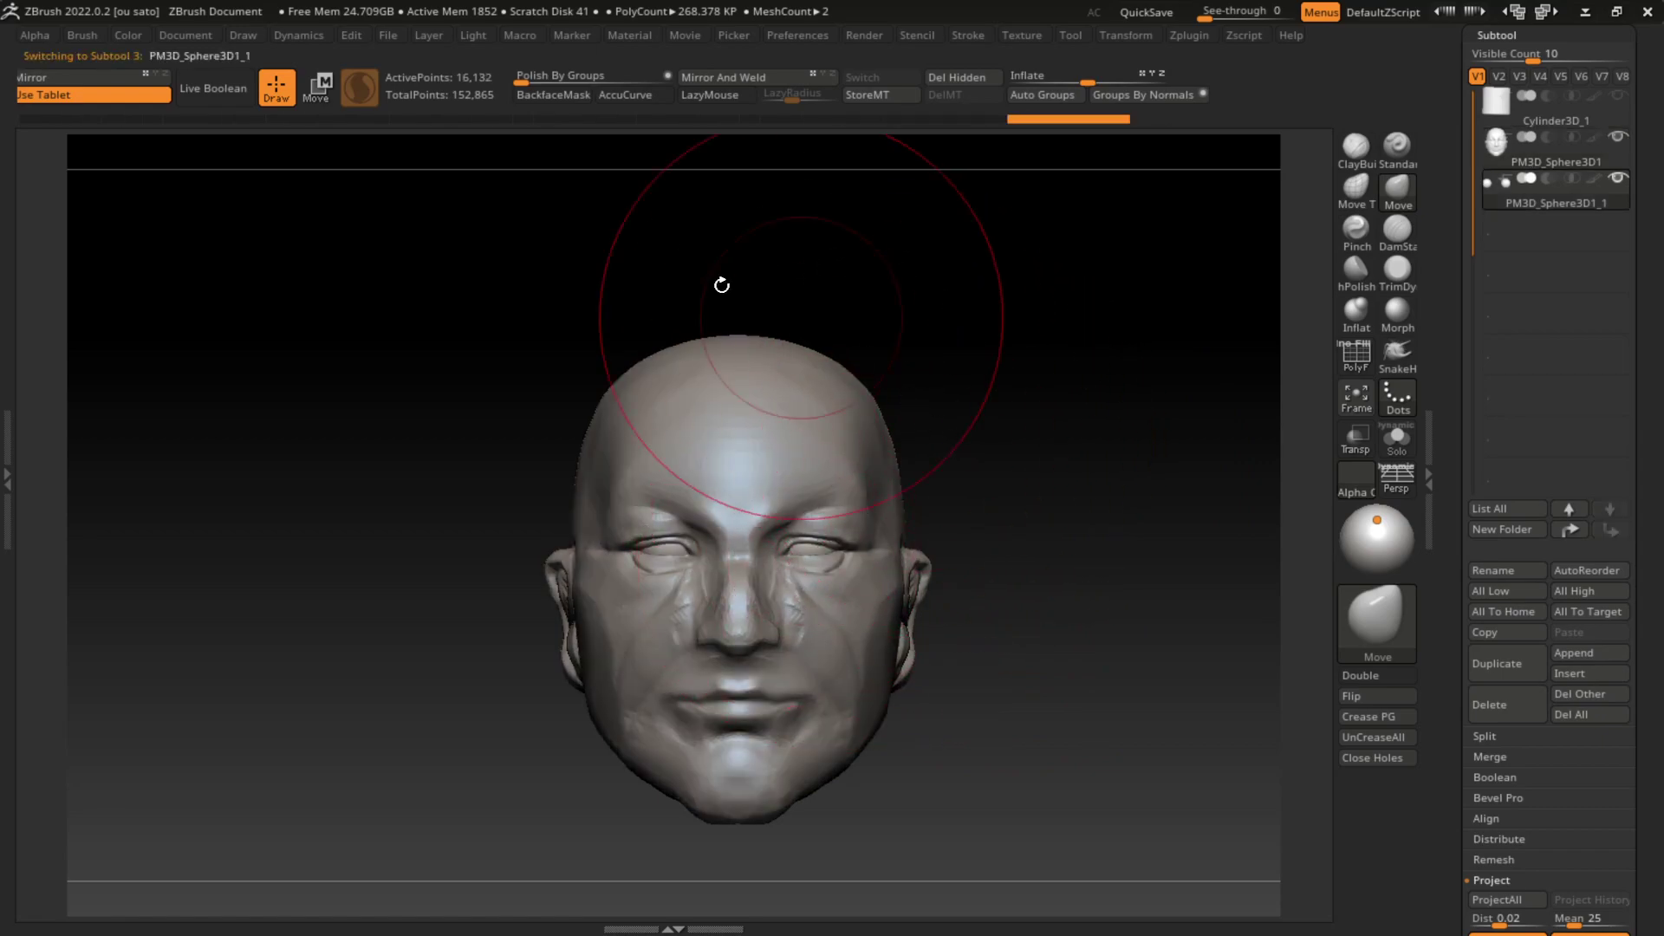
mouse_move(1027, 312)
mouse_down()
mouse_move(1118, 441)
mouse_move(1083, 407)
mouse_up()
key(w)
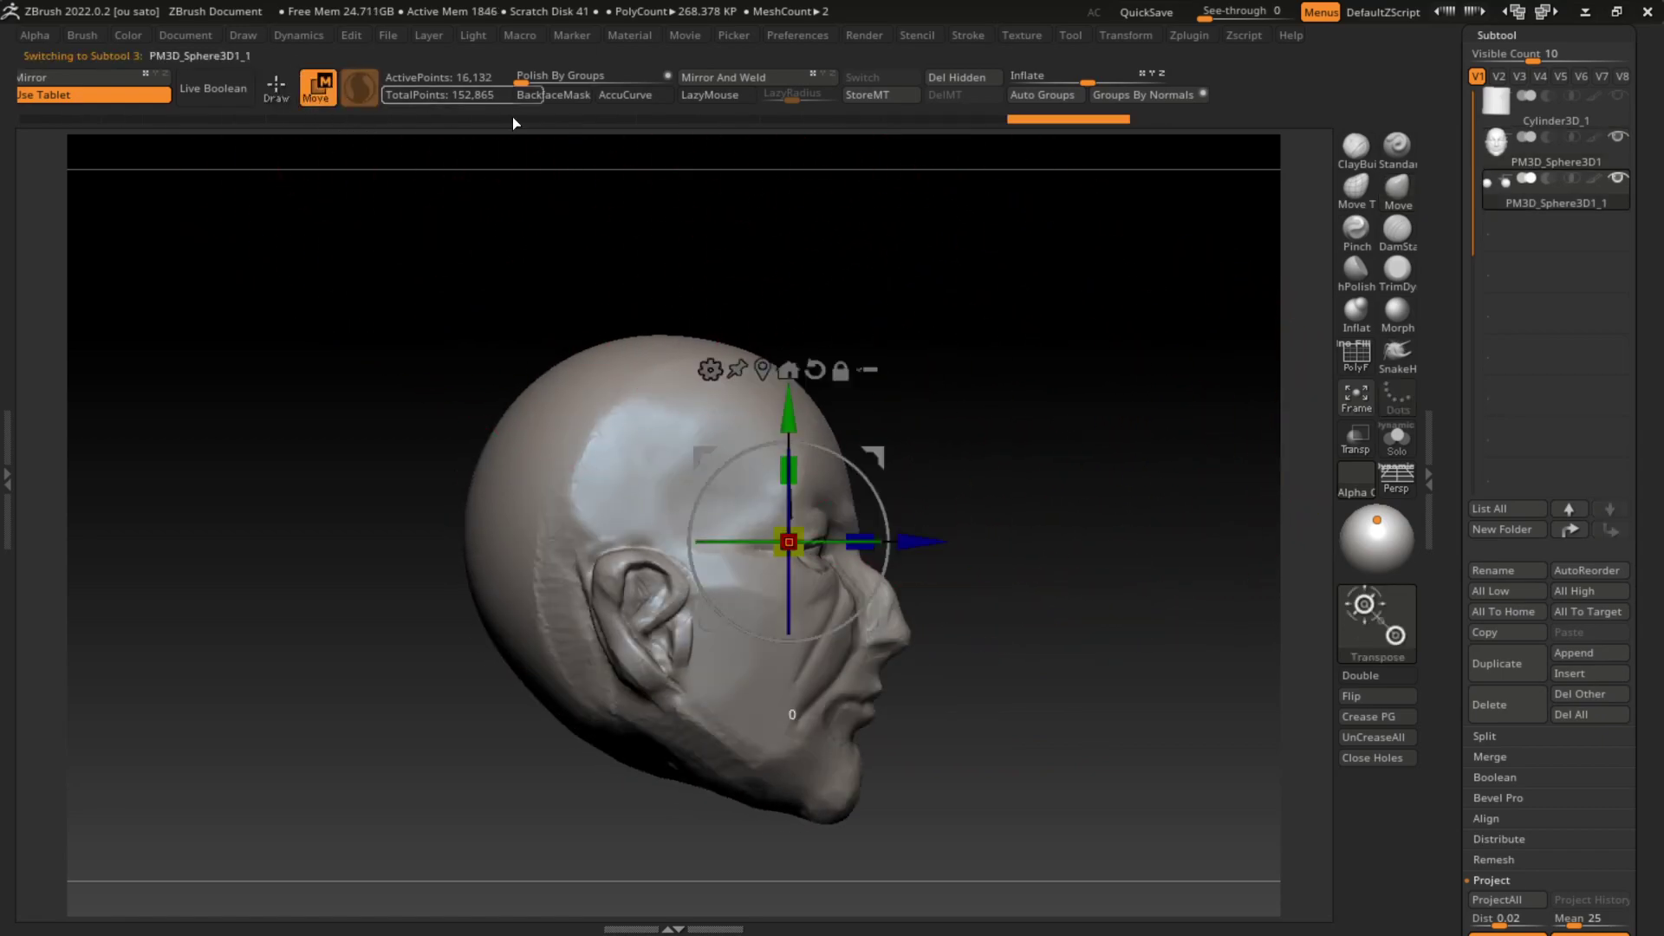
drag(792, 420, 793, 430)
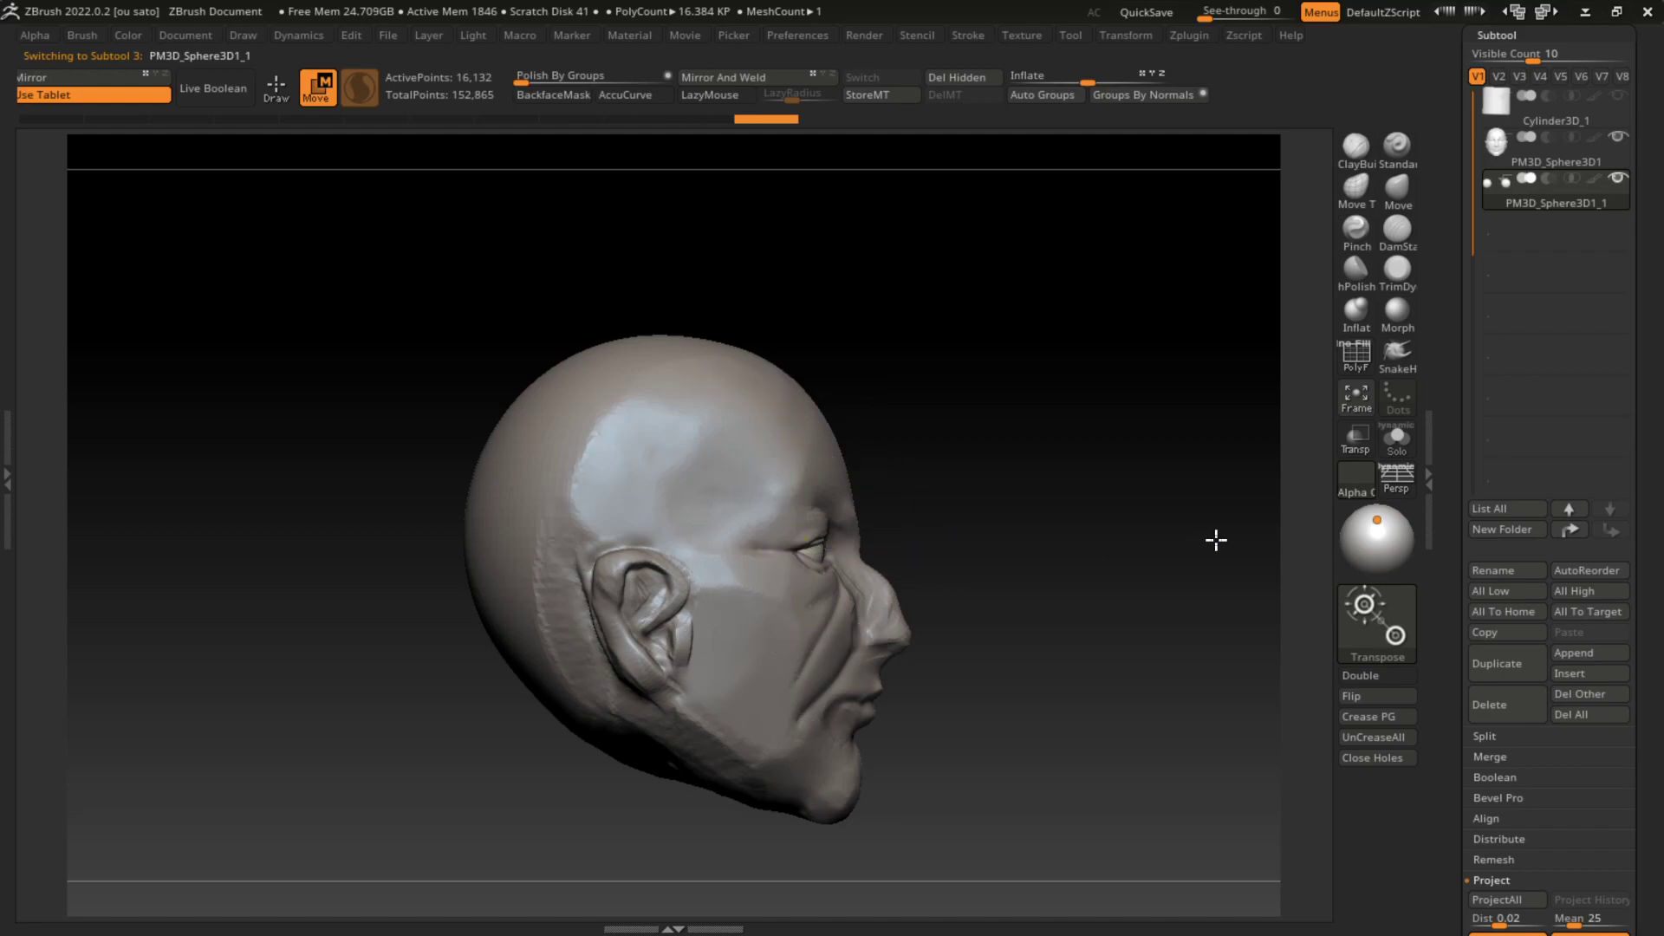
shift+drag(1215, 543, 1146, 523)
key(q)
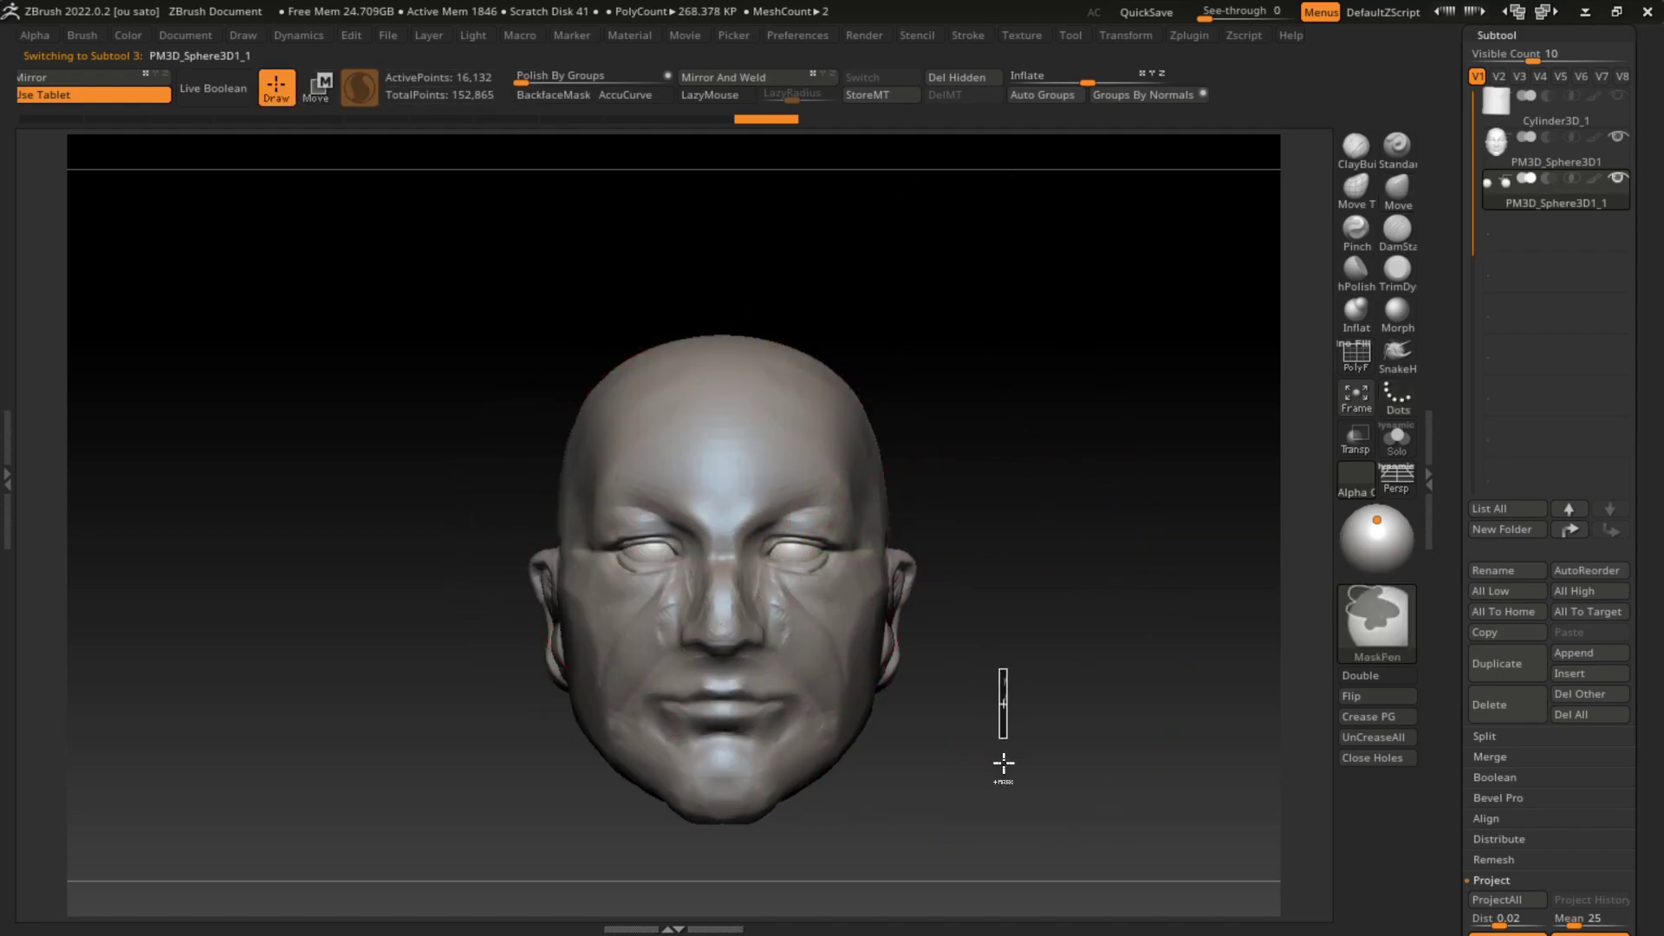
Step: Shrink the brush and build up ClayBuildup clay around the right eye with LazyMouse on
key(s)
drag(974, 749, 962, 745)
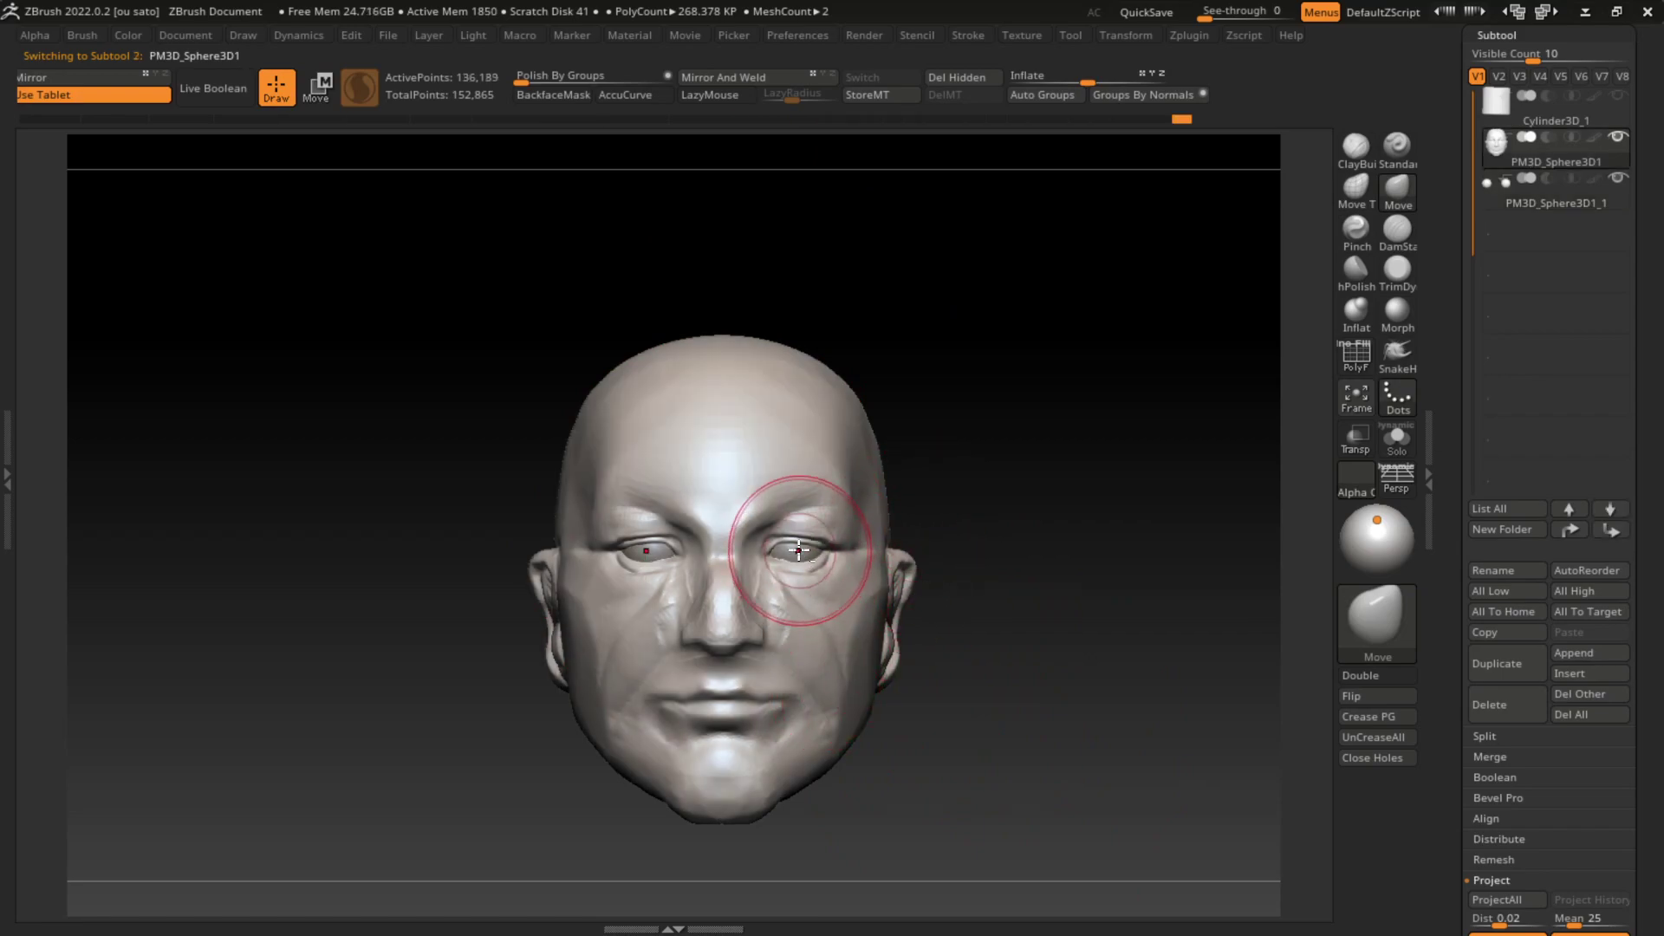
key(s)
scroll(977, 550, up, 3)
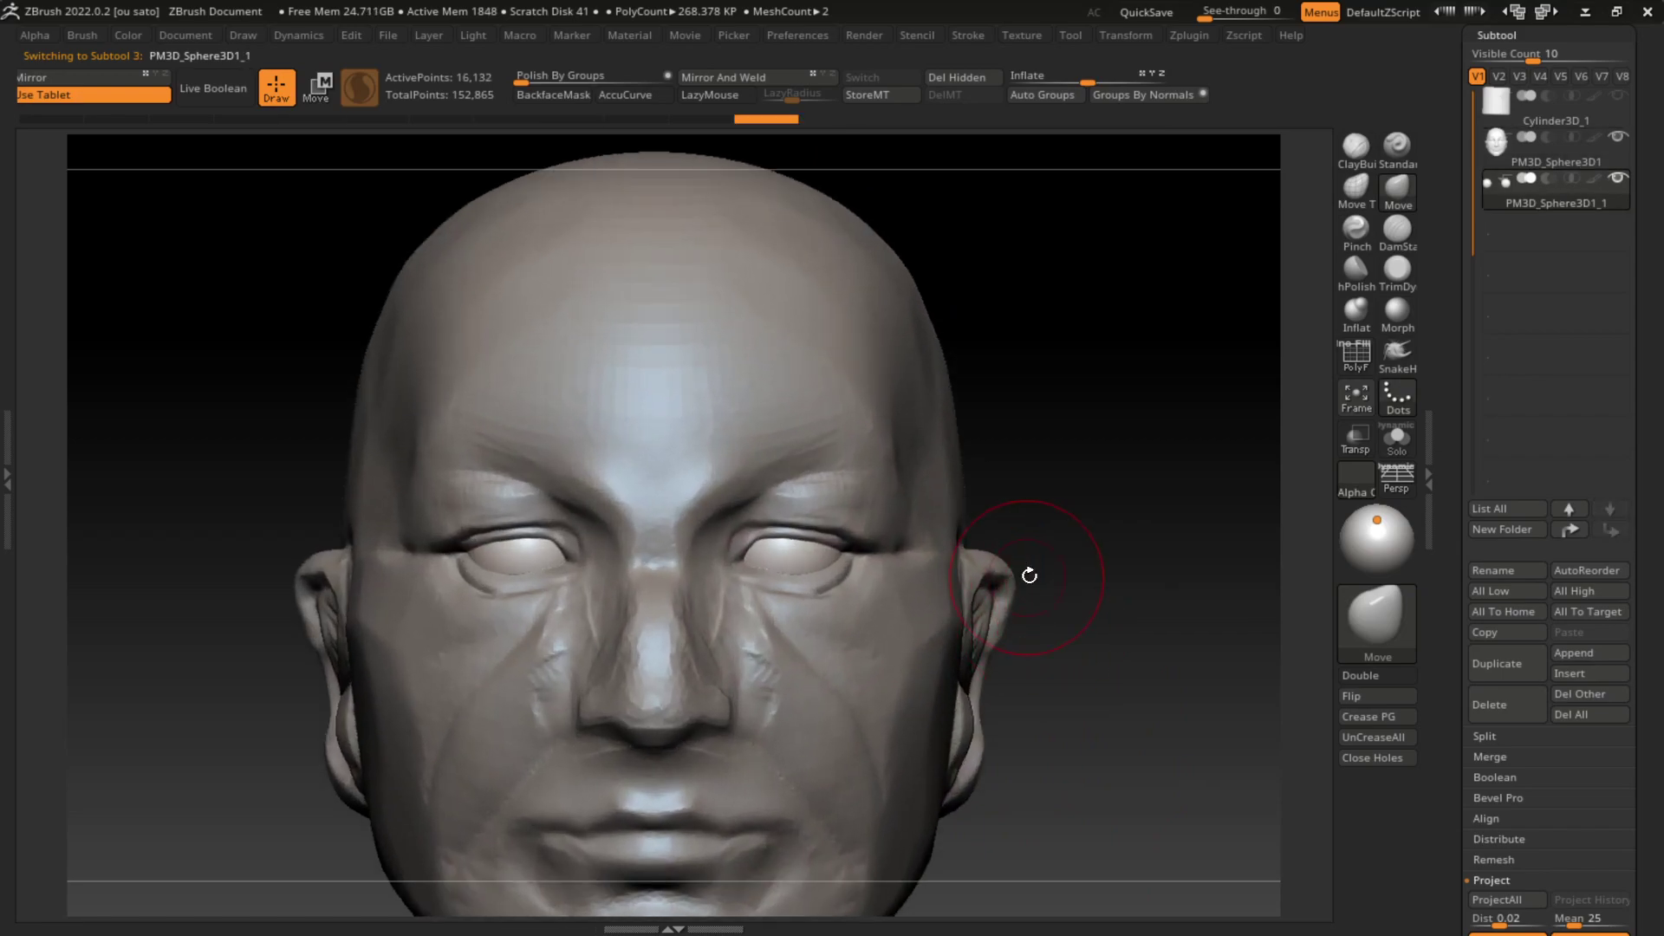
key(s)
click(1356, 145)
key(l)
drag(832, 555, 795, 562)
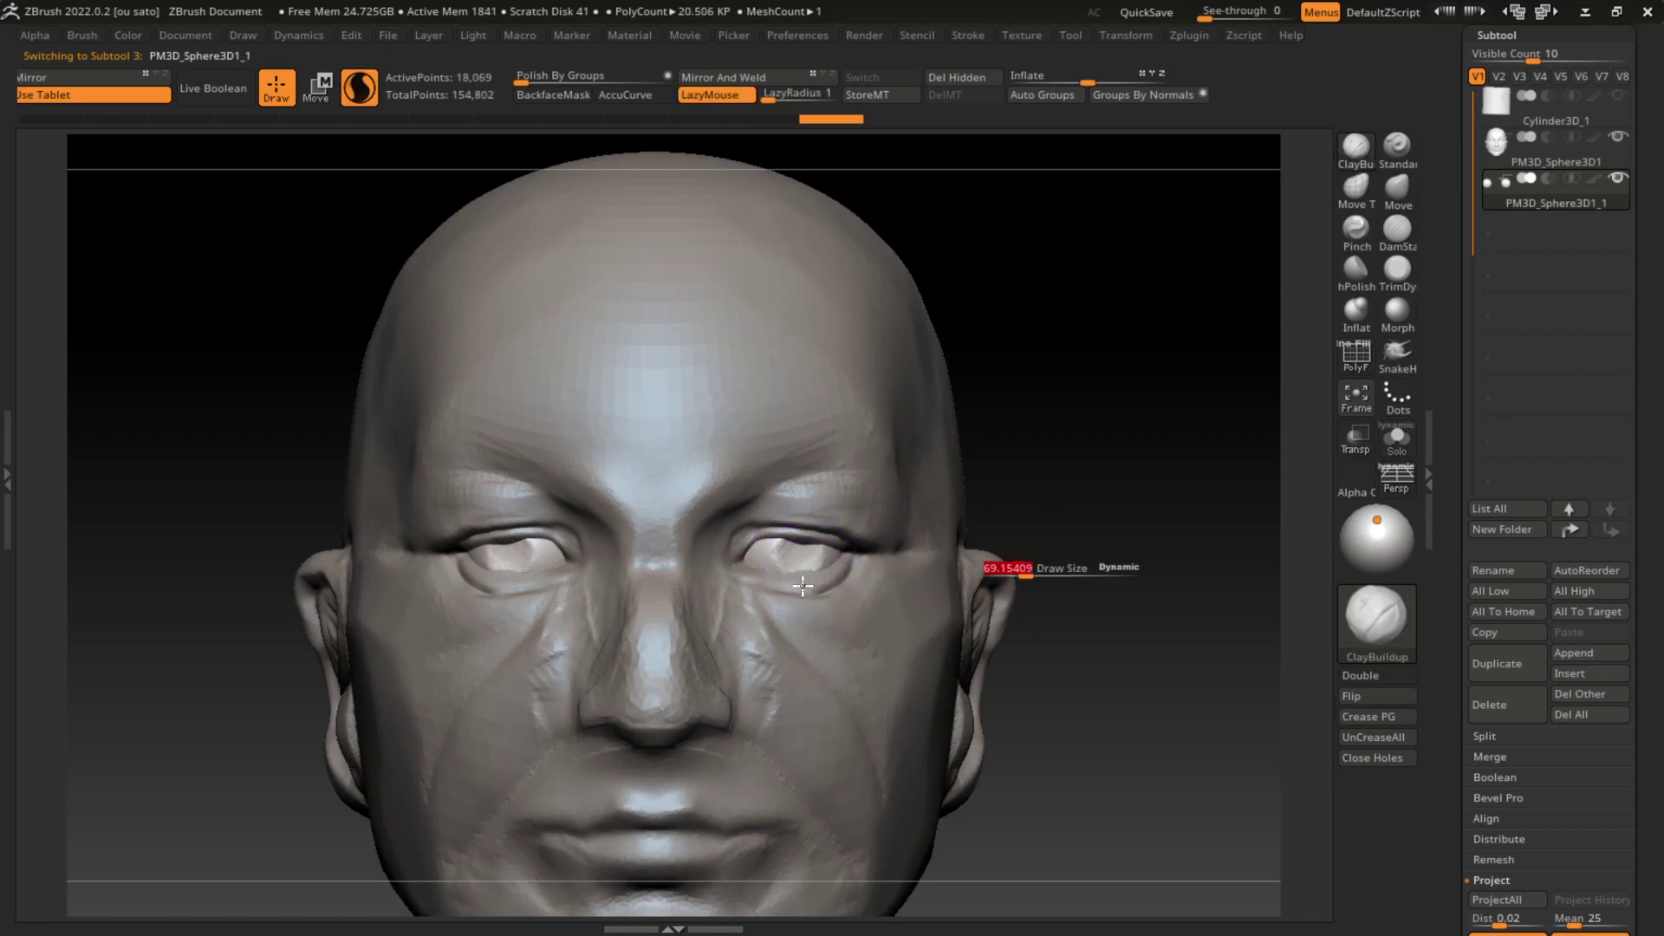
drag(784, 599, 798, 632)
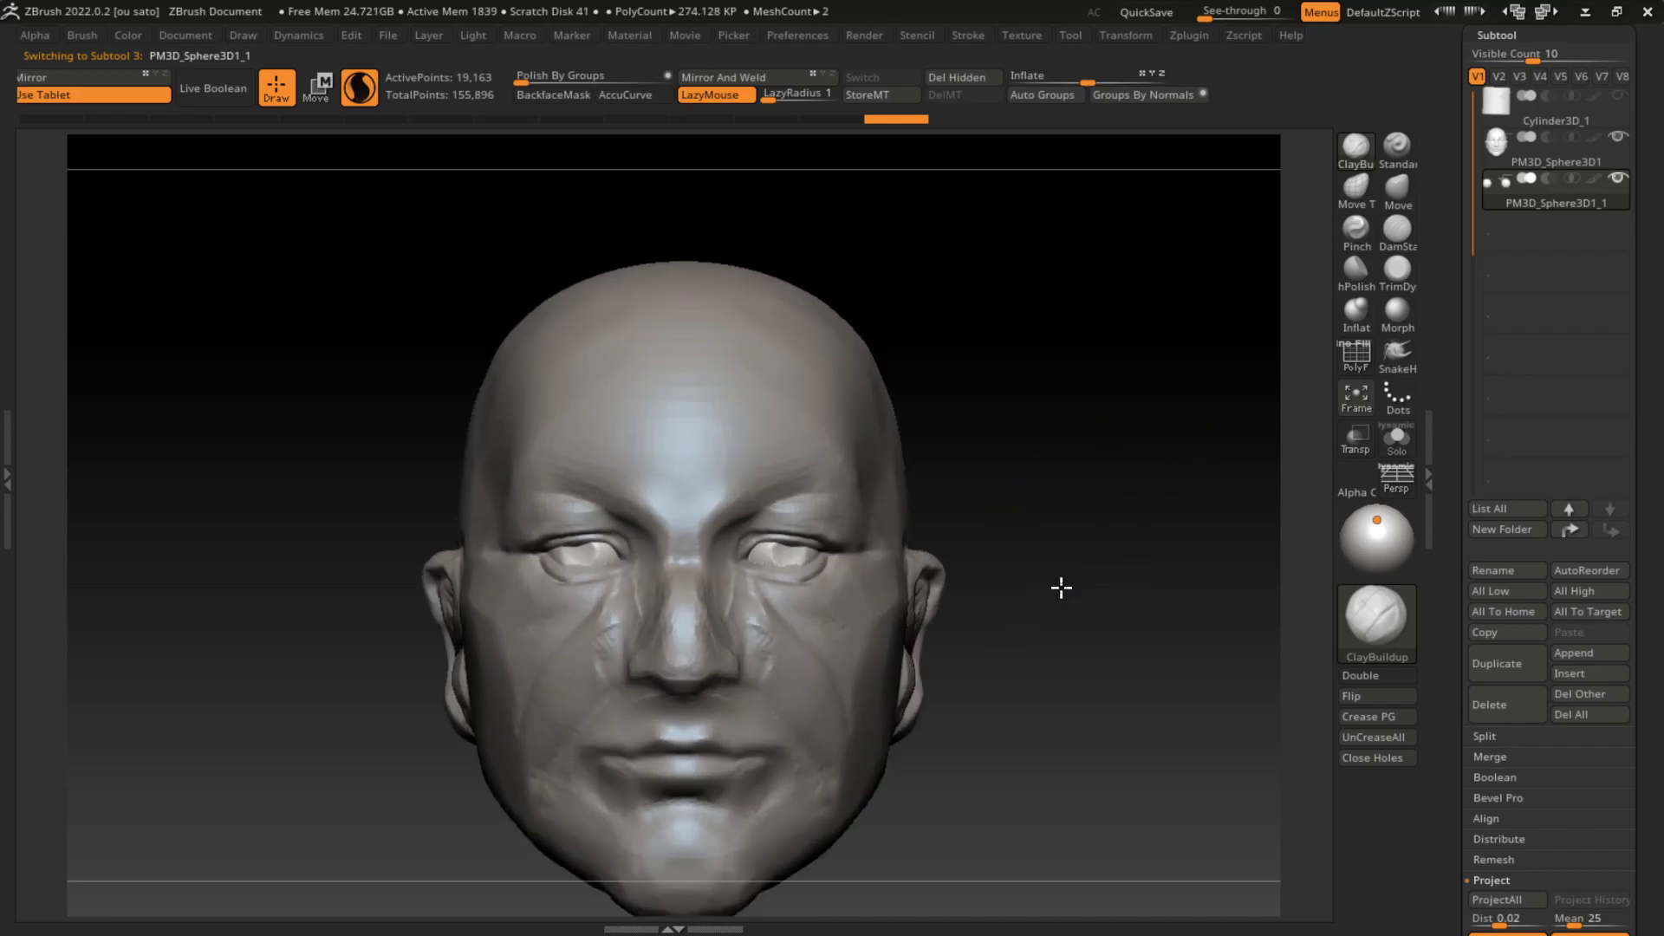
Step: Solo the head subtool and build up the lids around the eye sockets
alt+click(832, 596)
mouse_move(1003, 482)
alt+mouse_down()
mouse_move(1023, 550)
mouse_move(902, 550)
alt+mouse_up()
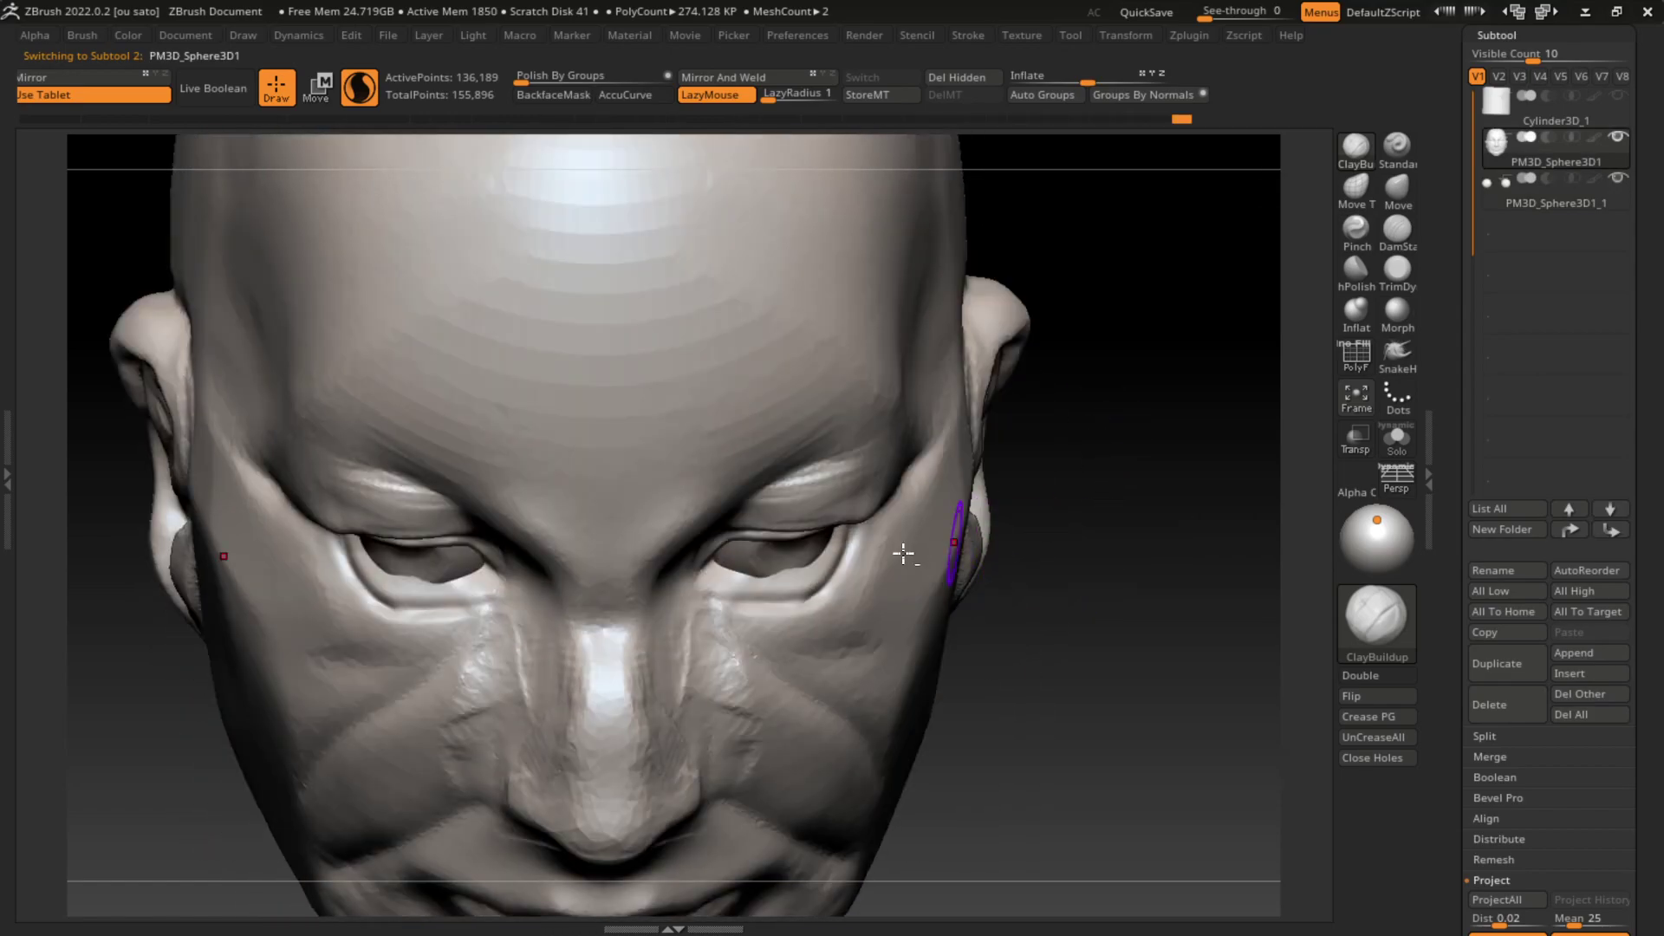
click(1406, 438)
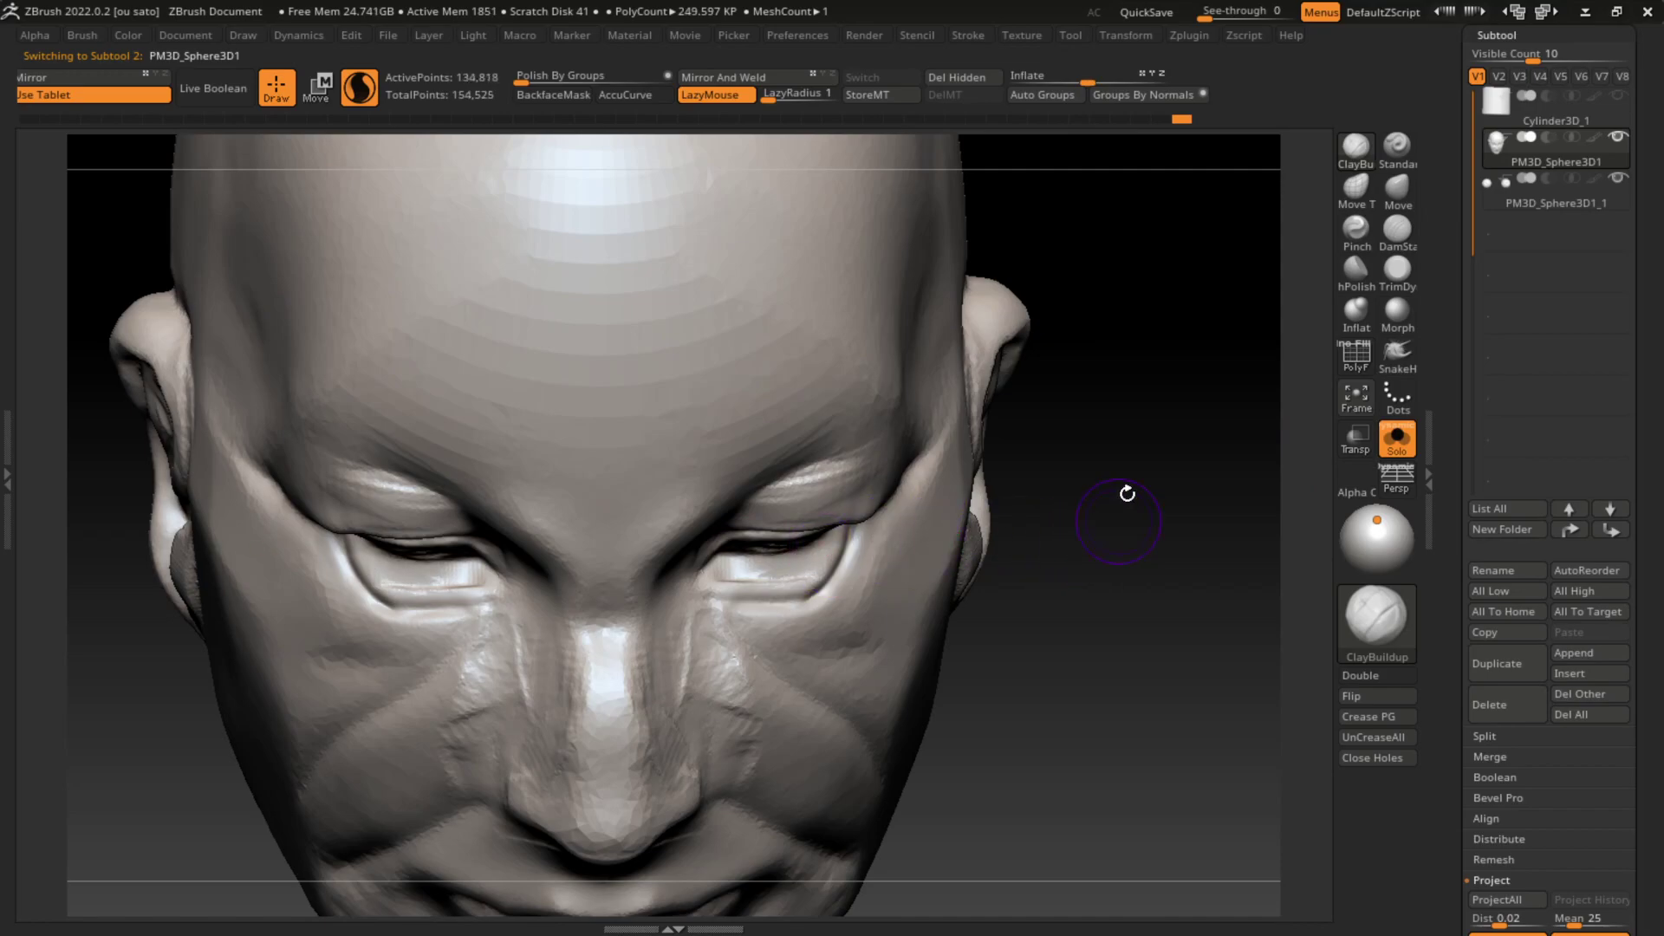
drag(1127, 492, 828, 550)
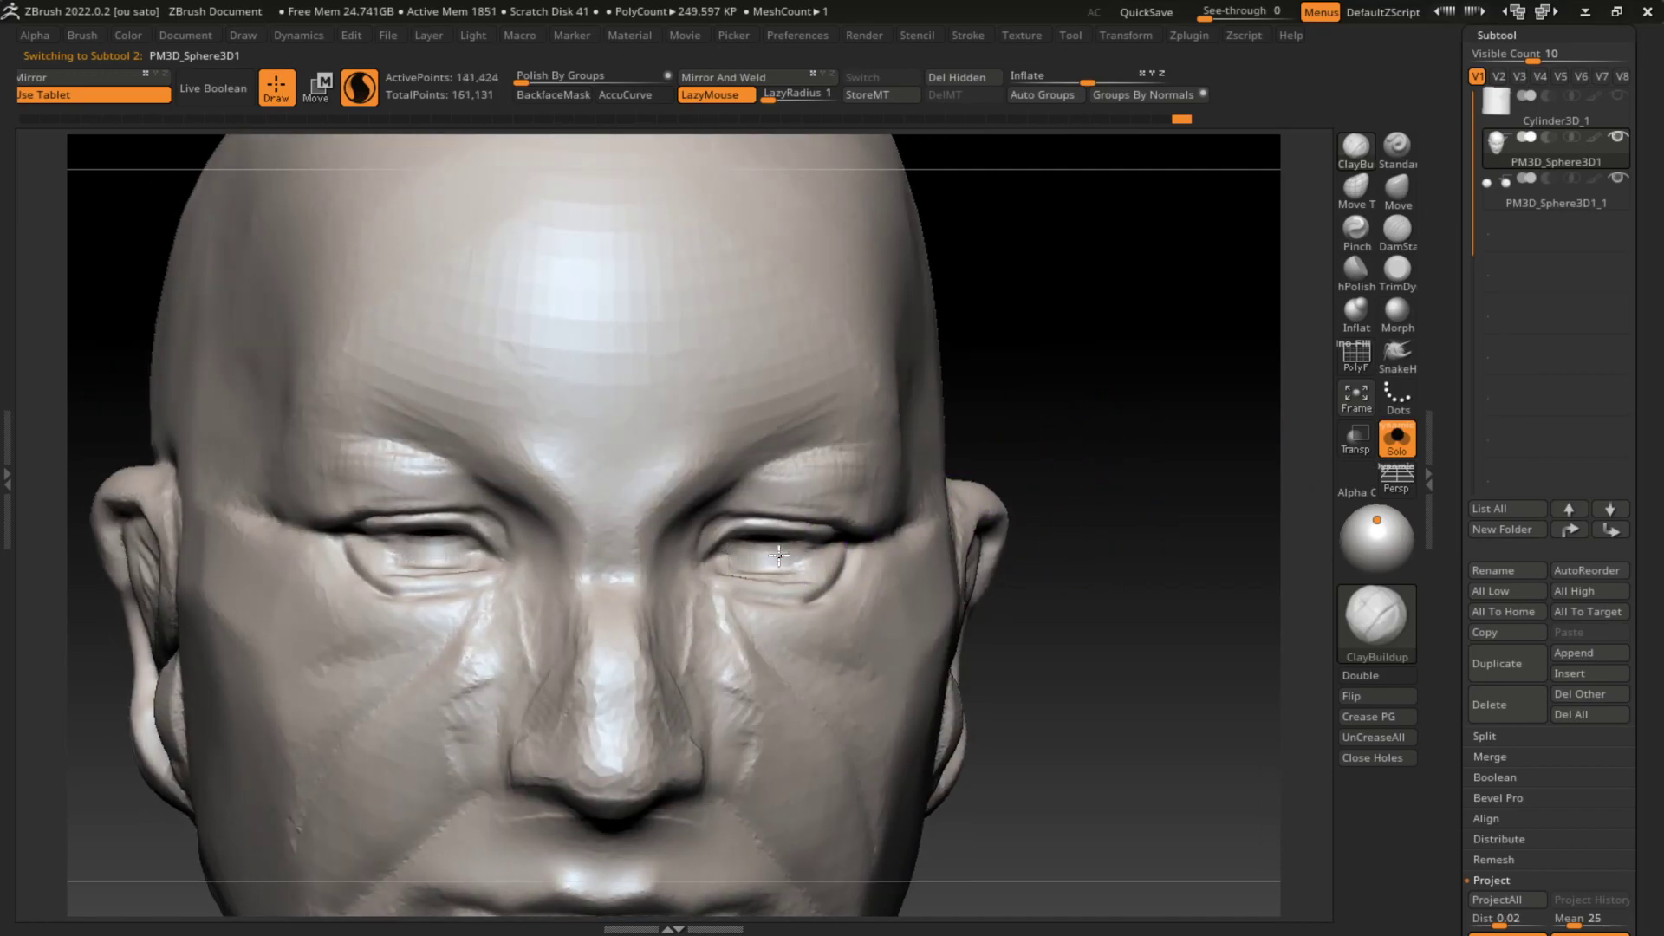
drag(1138, 442, 954, 538)
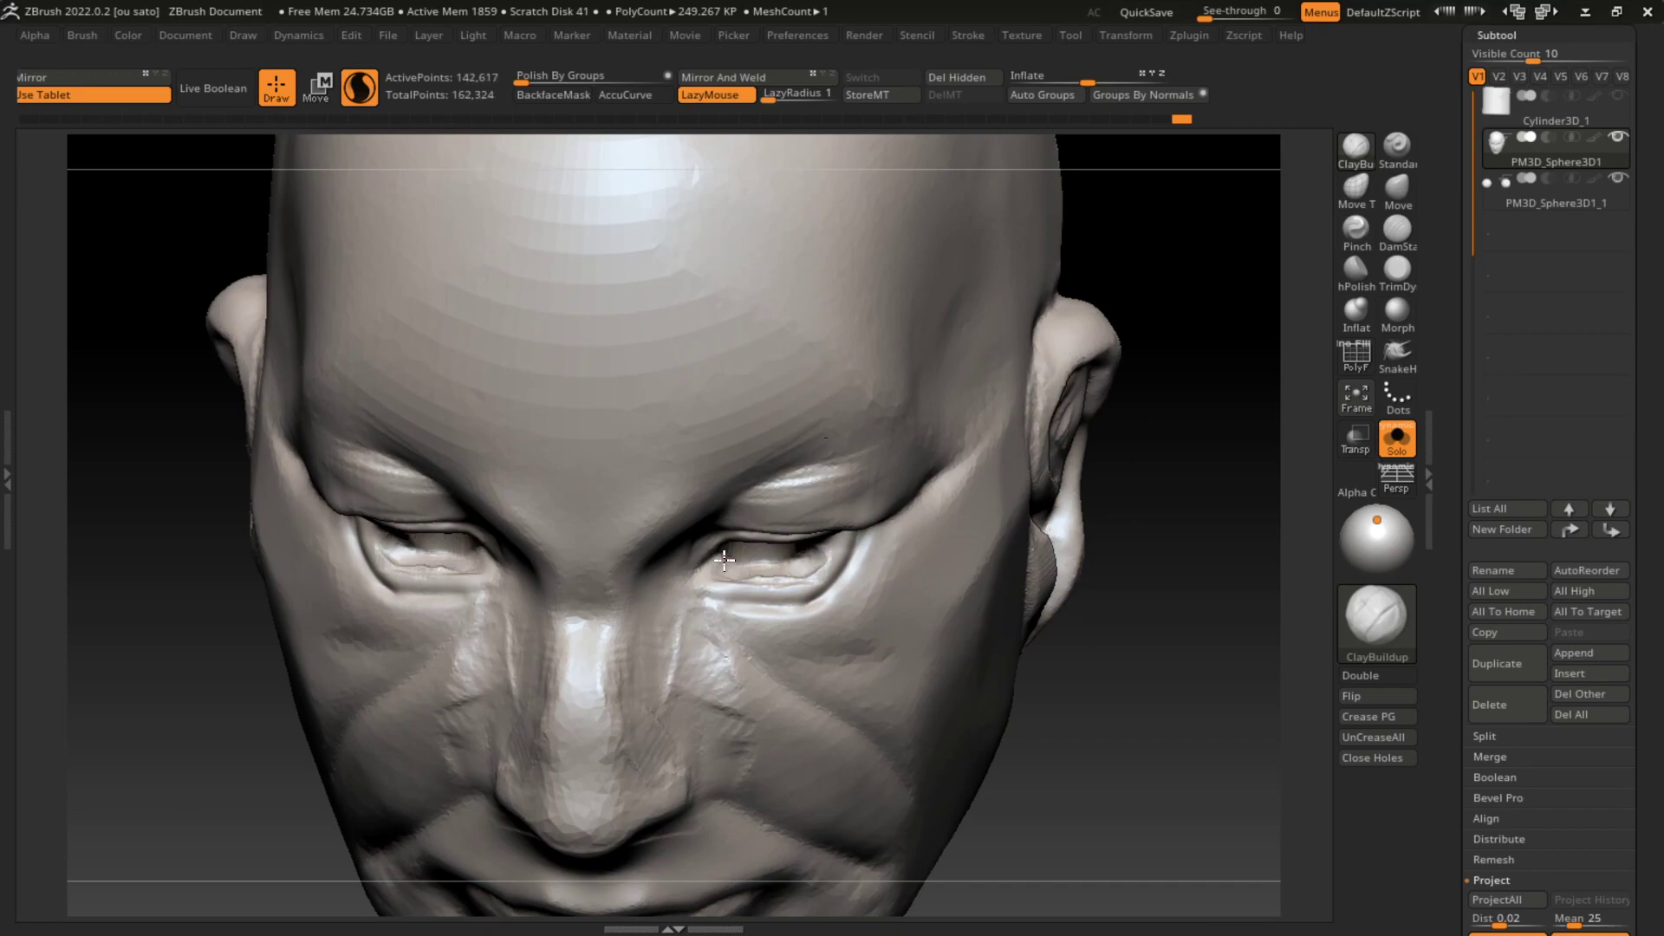
Step: Inspect the eye area from several angles, turn Solo off, and resize the brush
drag(1162, 329, 1177, 420)
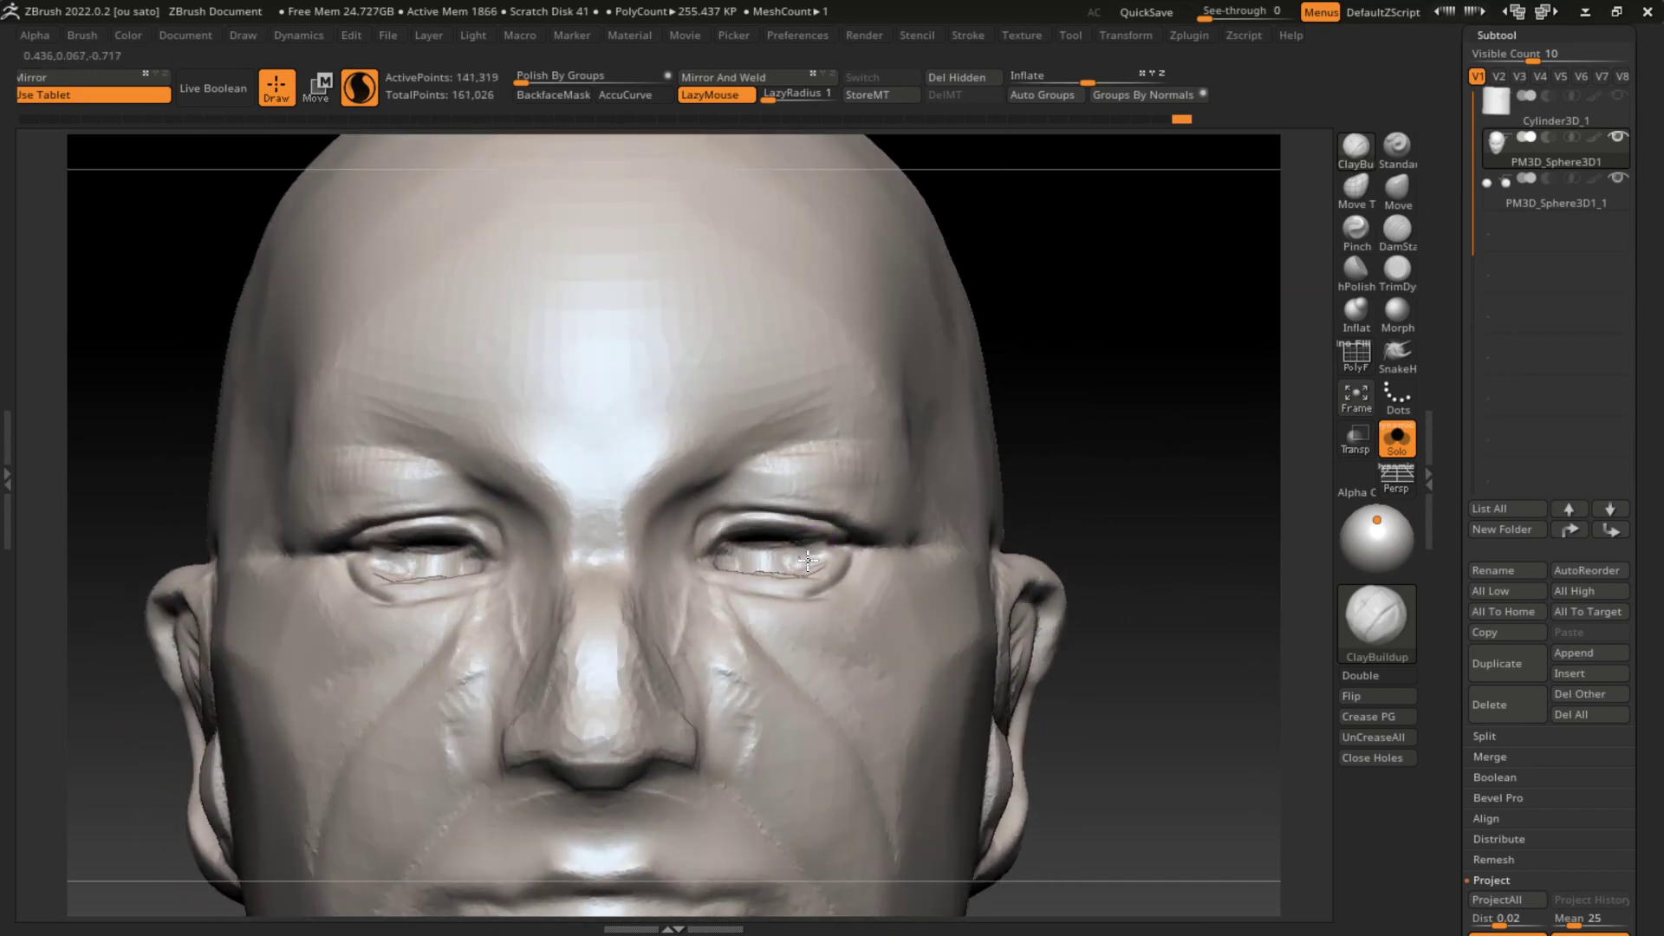
drag(1006, 510, 891, 466)
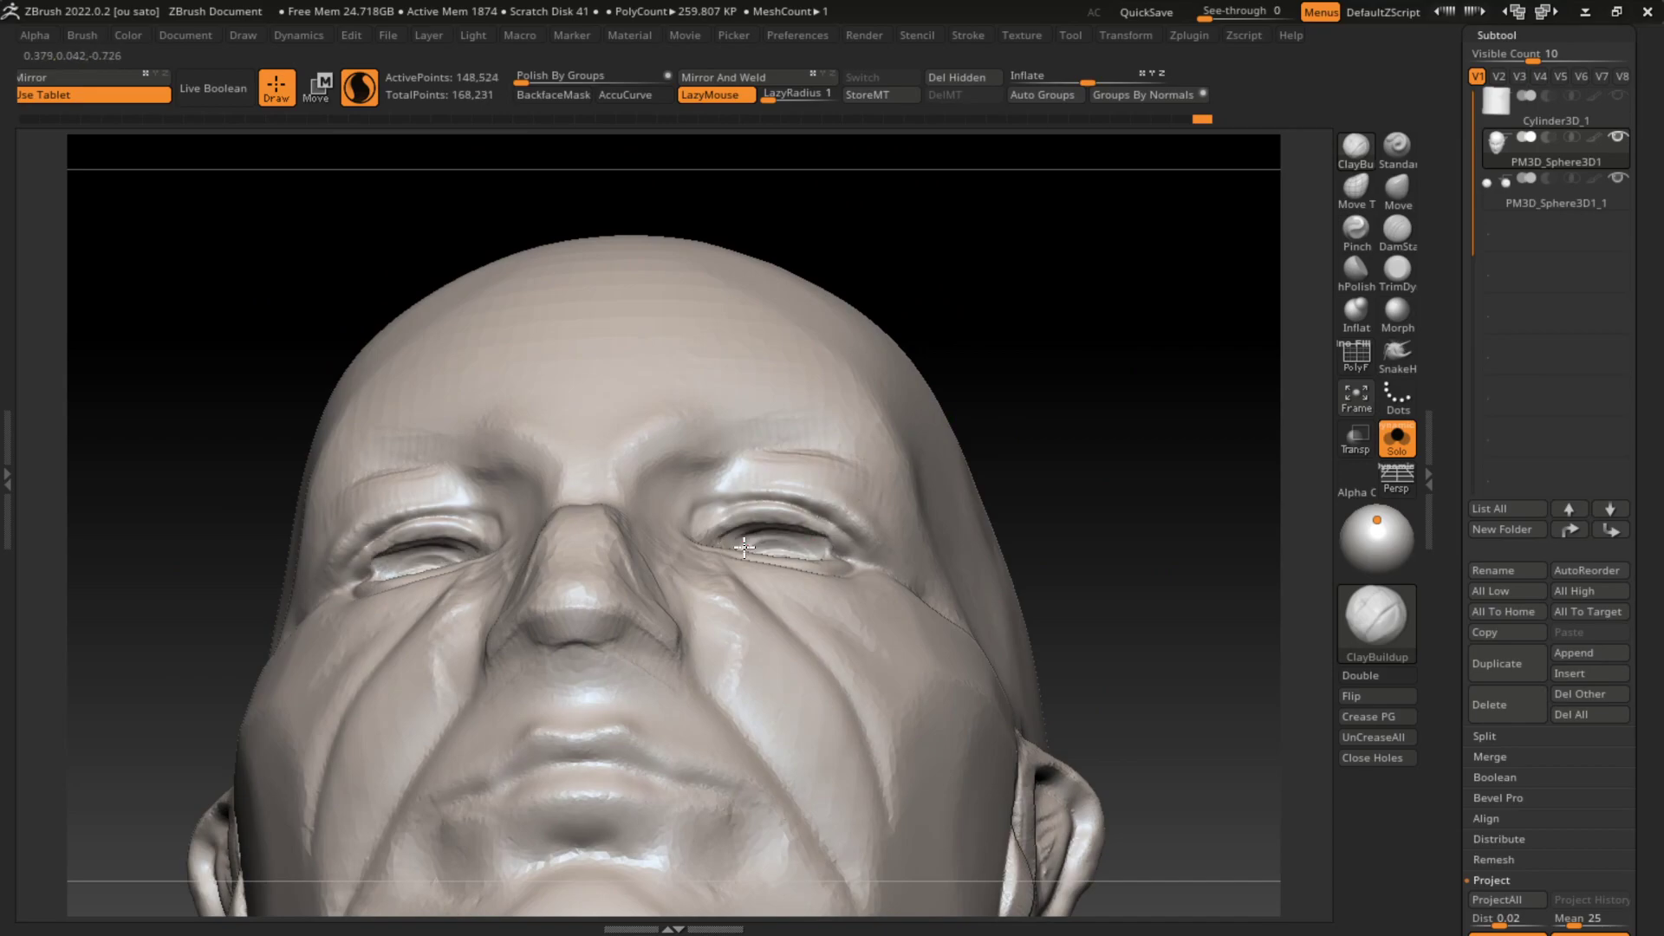
mouse_move(1144, 486)
mouse_down()
mouse_move(1167, 445)
mouse_move(1069, 398)
mouse_up()
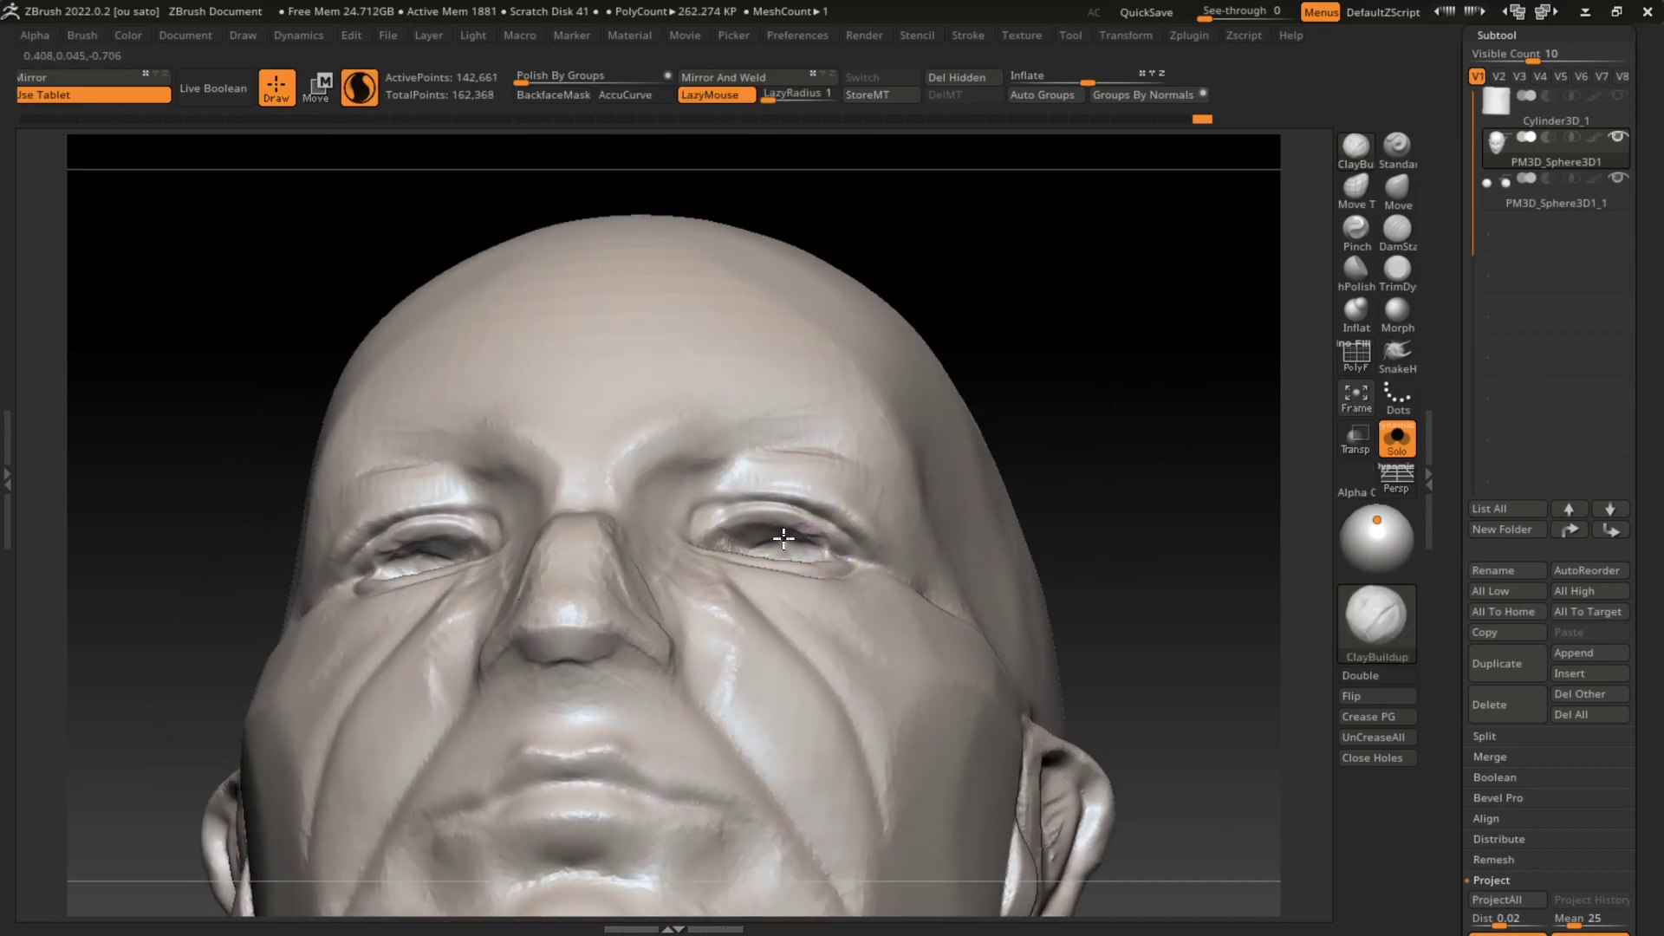
drag(1196, 485, 1089, 427)
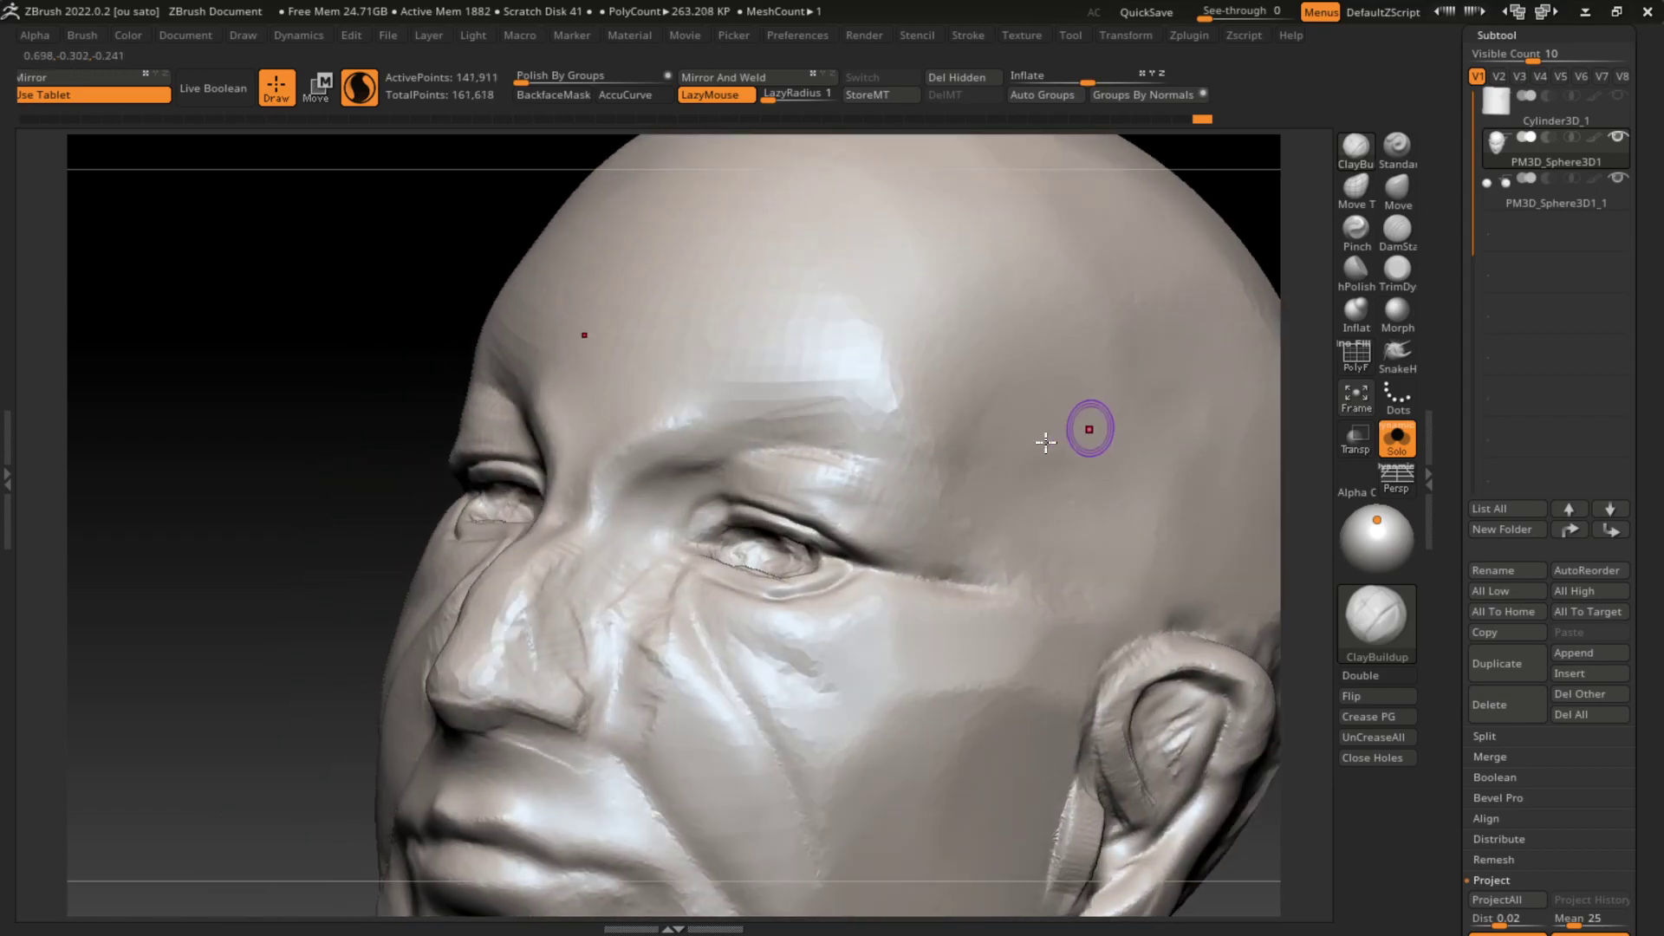
shift+drag(1308, 304, 1308, 361)
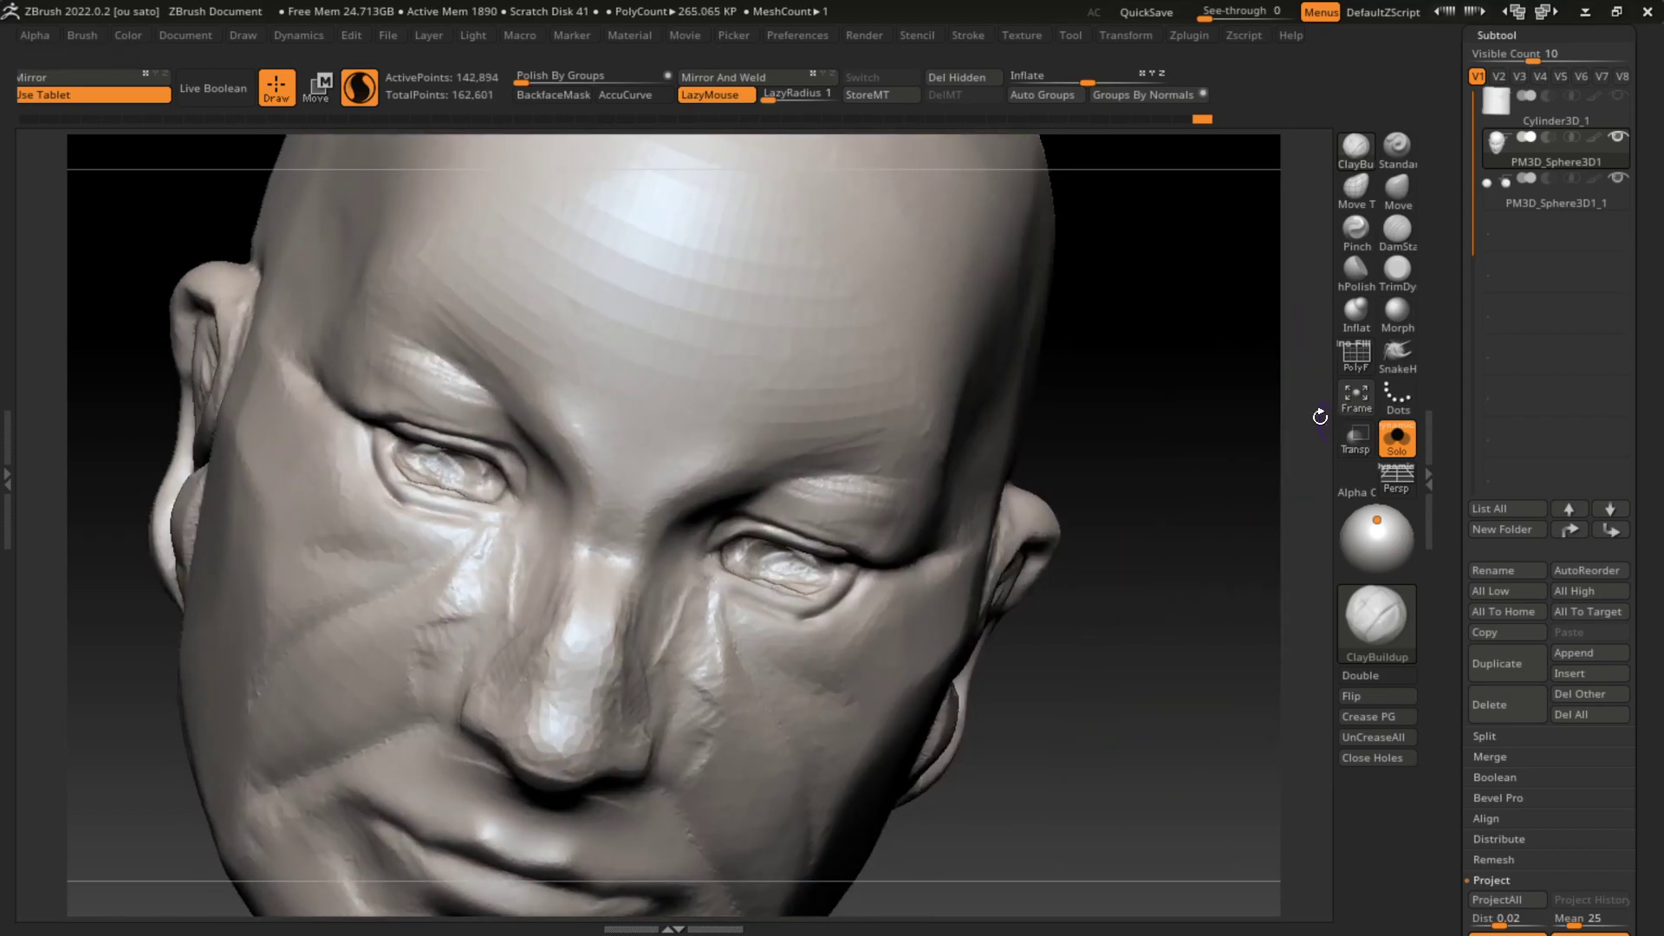
click(1395, 437)
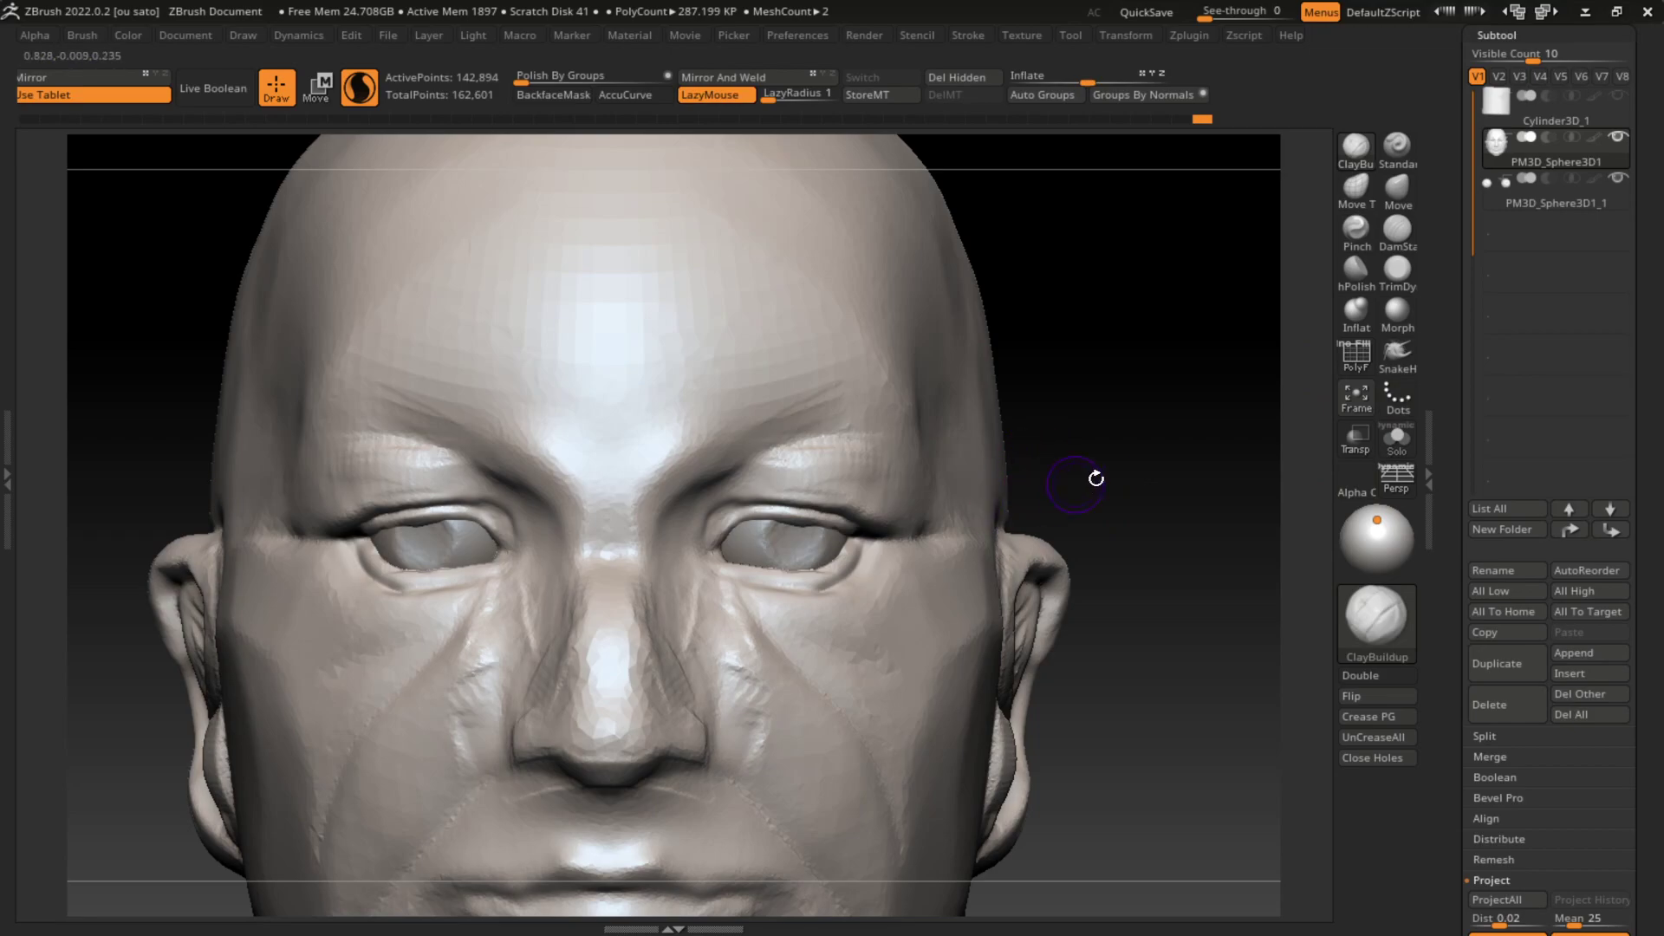
drag(1096, 478, 973, 503)
key(s)
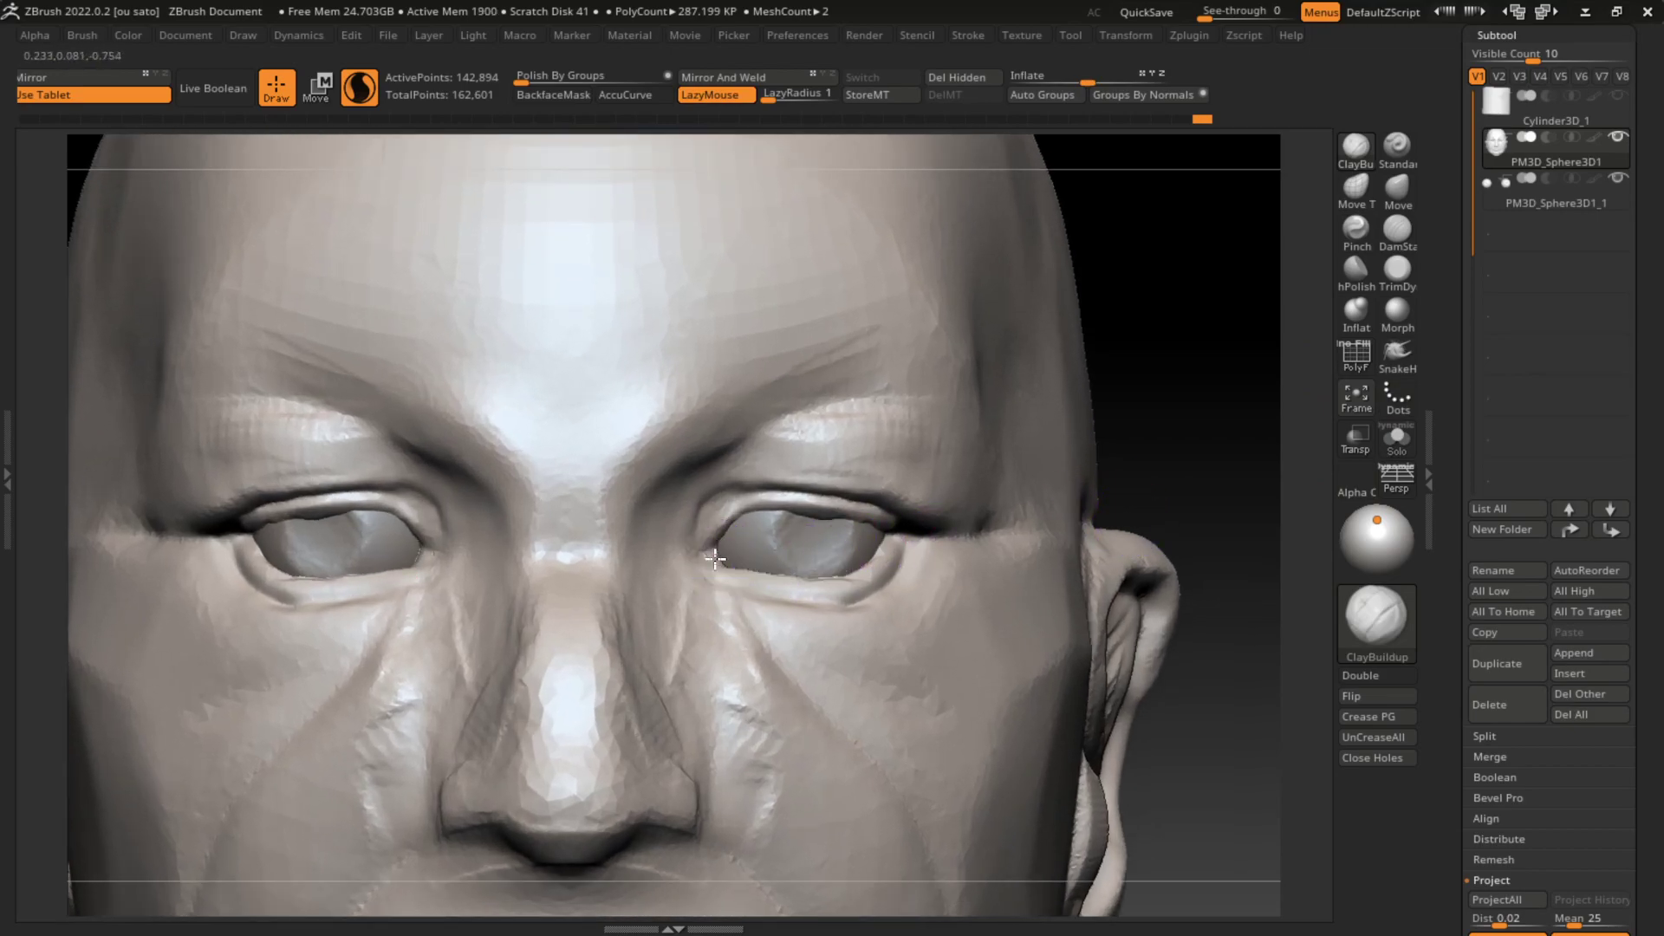
mouse_move(1194, 459)
alt+mouse_down()
mouse_move(1108, 435)
mouse_move(700, 559)
alt+mouse_up()
mouse_move(1127, 555)
alt+mouse_down()
mouse_move(1148, 527)
mouse_move(1058, 491)
mouse_move(751, 551)
alt+mouse_up()
Step: Make the eyeball subtool active and nudge the eyeballs slightly into the sockets with Transpose Move
alt+click(751, 552)
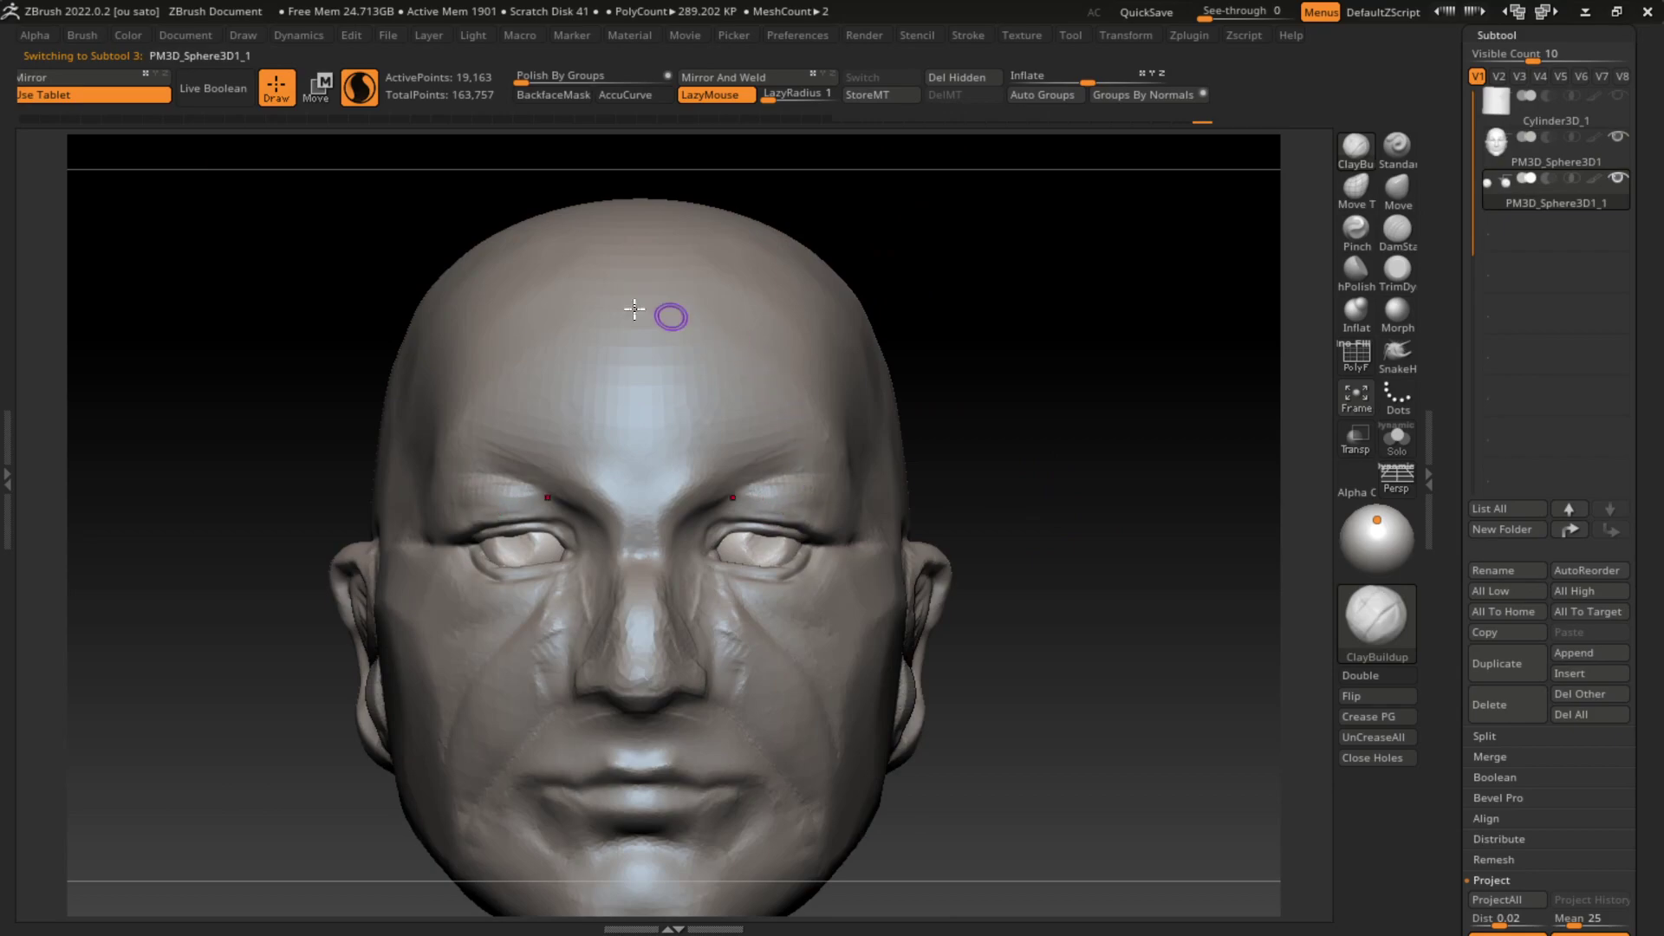
key(w)
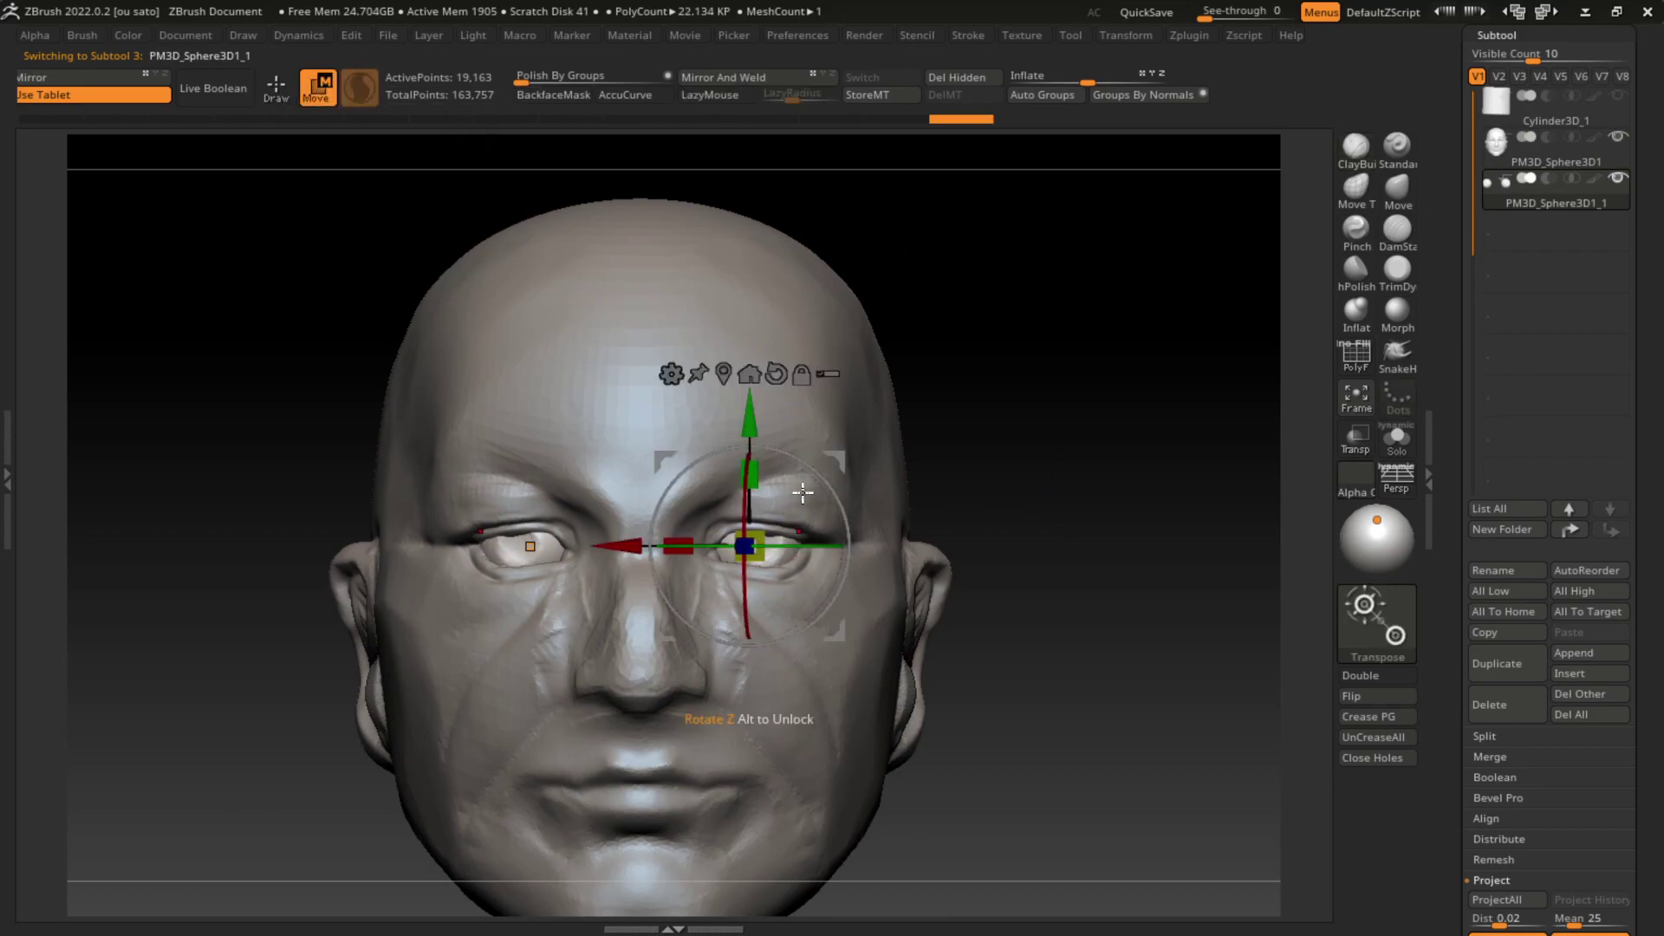
key(q)
alt+drag(1005, 632, 902, 557)
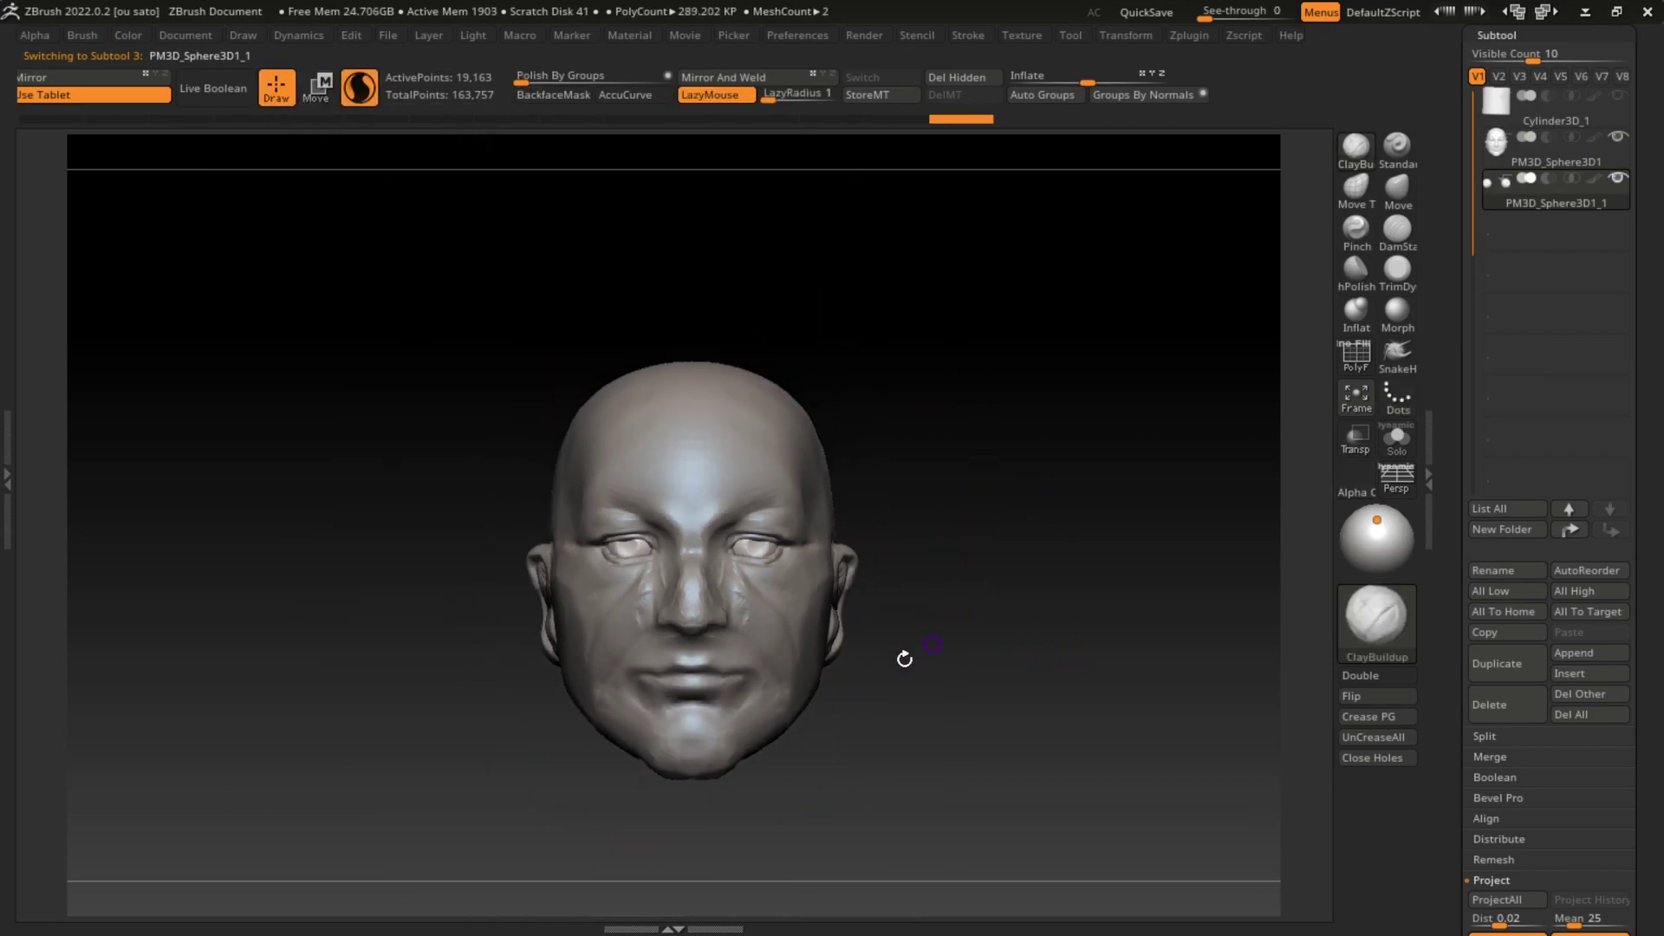
alt+click(854, 622)
alt+drag(904, 661, 951, 680)
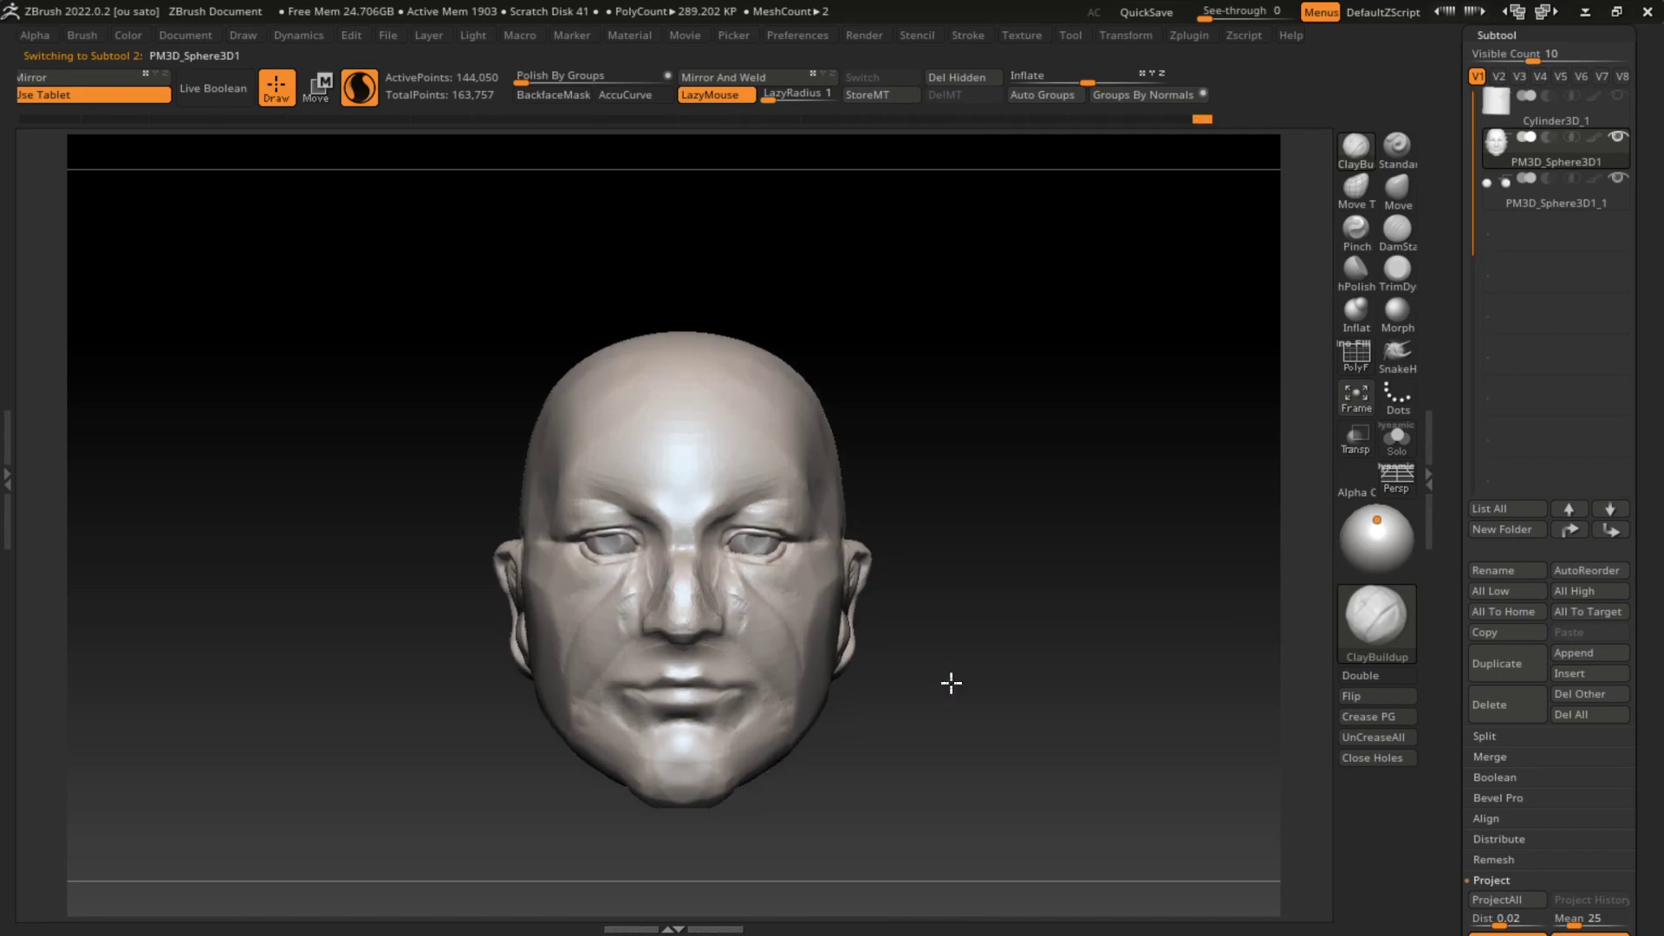
alt+click(758, 545)
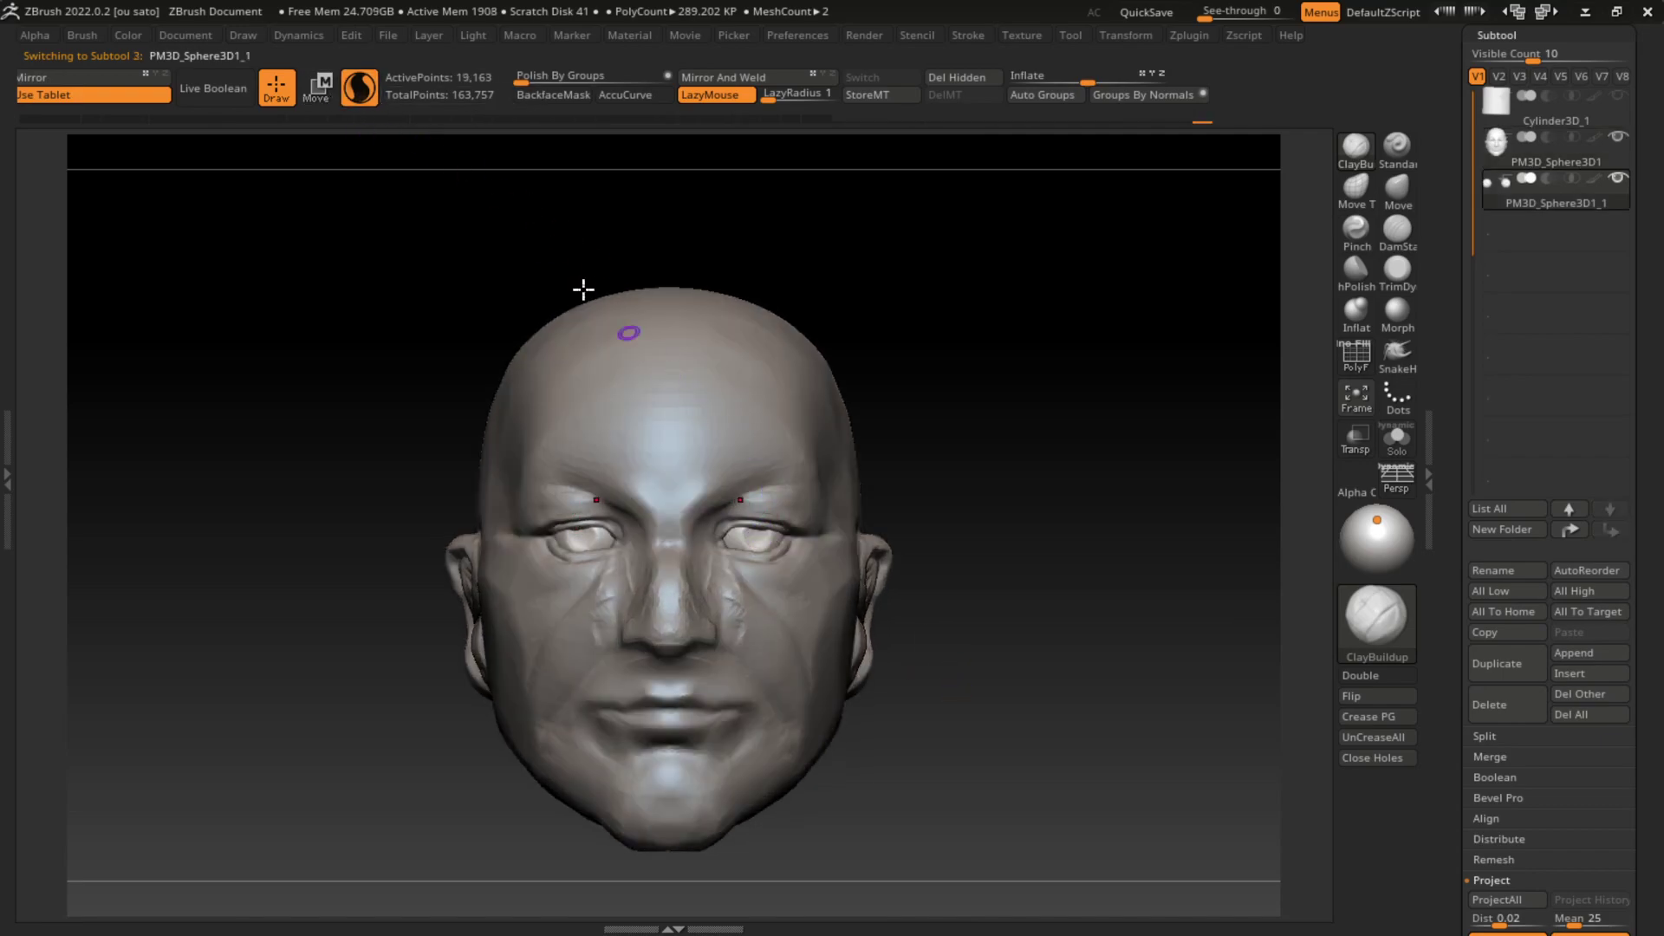
key(w)
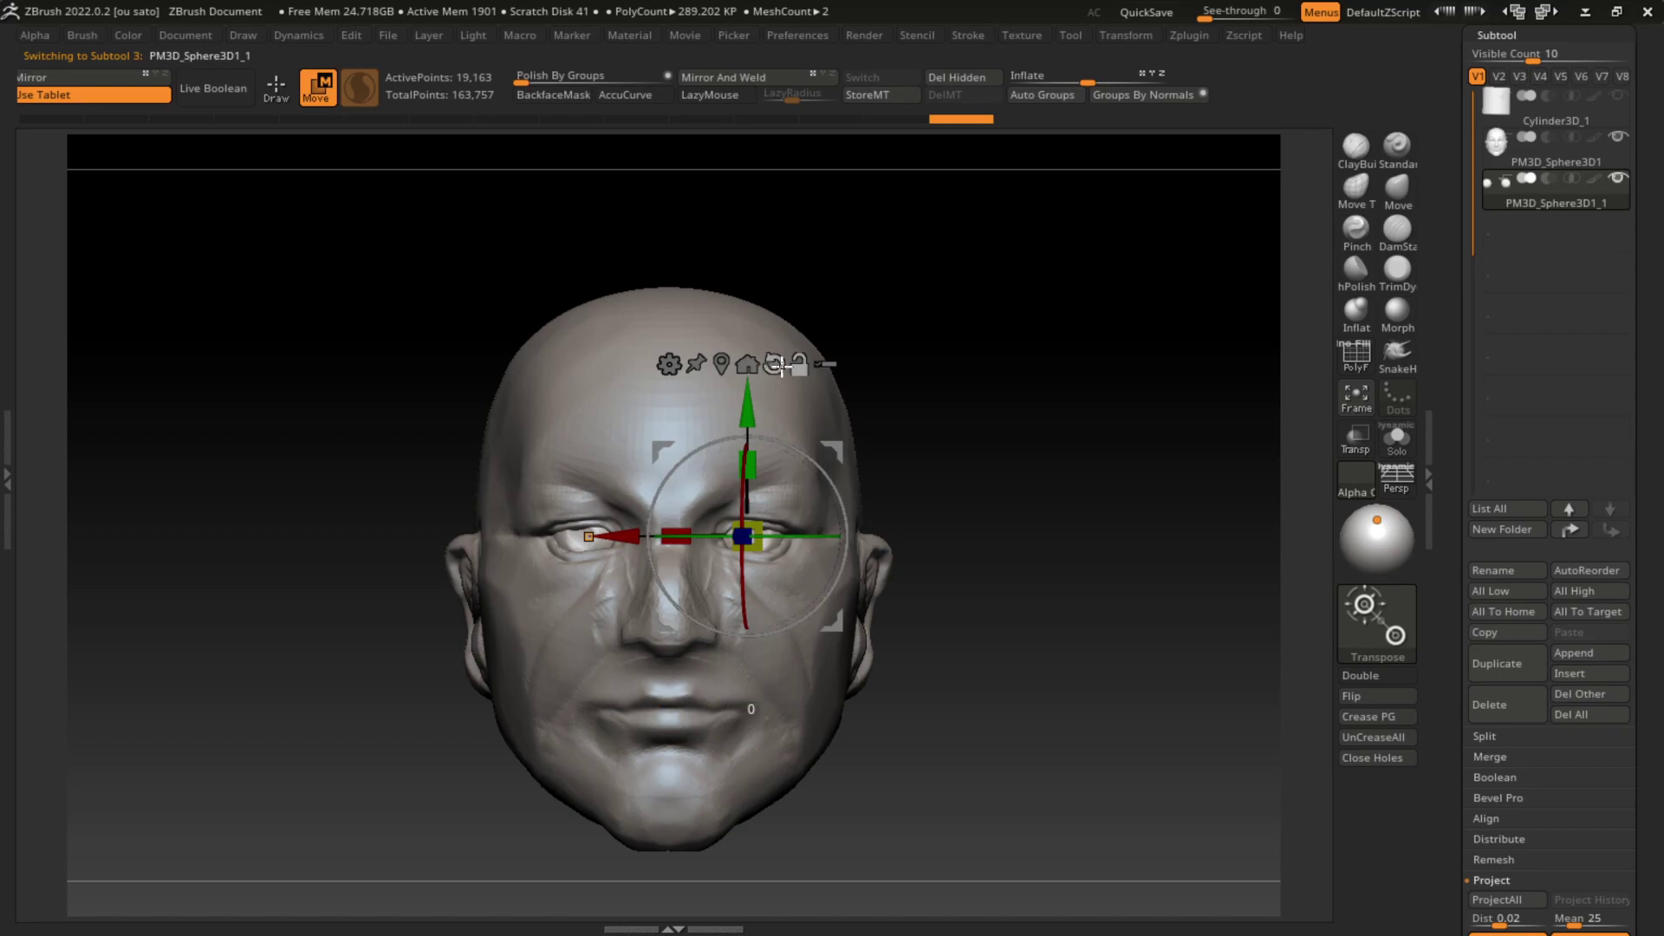
drag(620, 536, 624, 539)
Step: Return to the head subtool, enlarge the brush to about 305, and select the TrimDynamic brush
alt+click(812, 702)
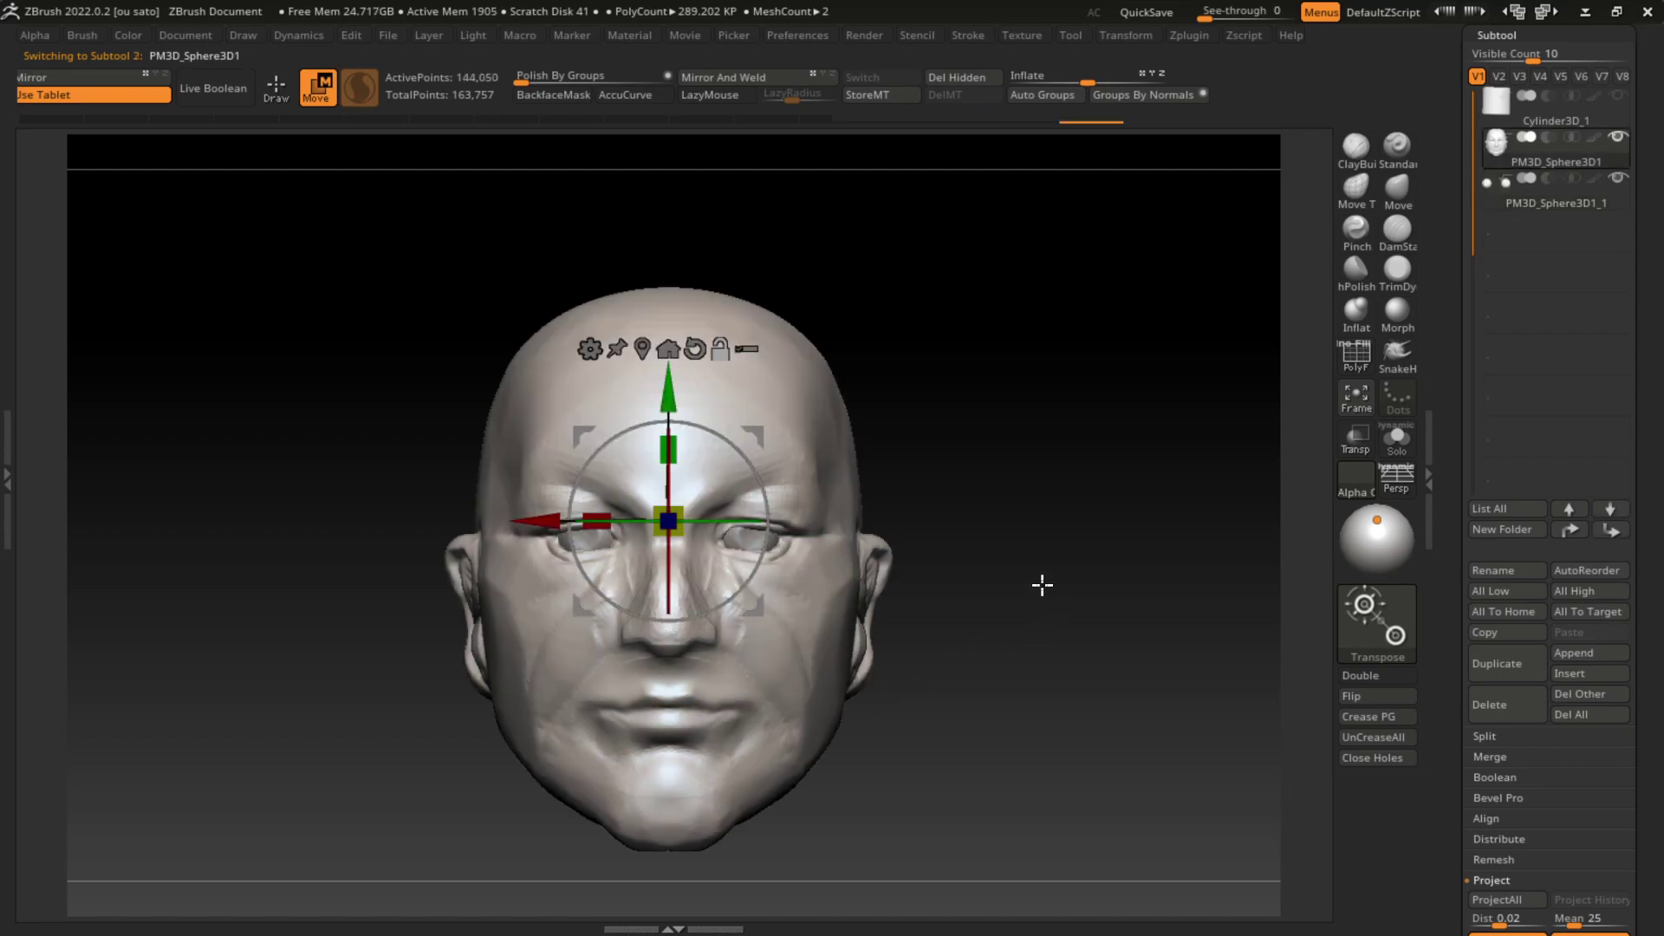
key(q)
key(s)
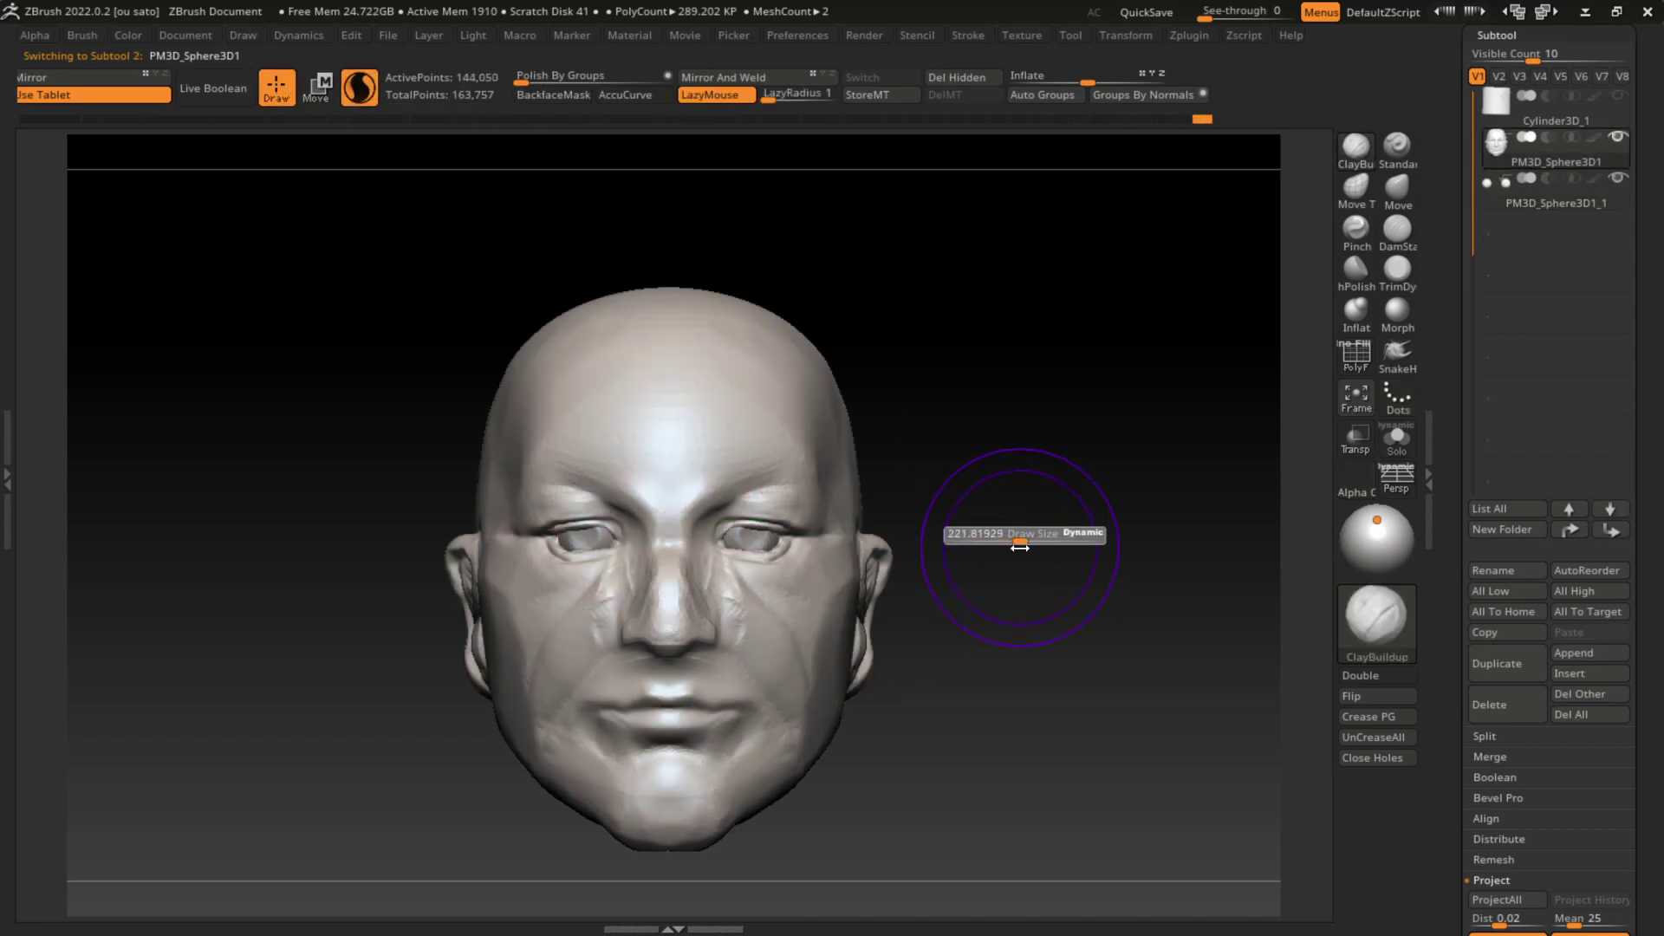
drag(1020, 547, 1042, 547)
key(b)
key(m)
key(v)
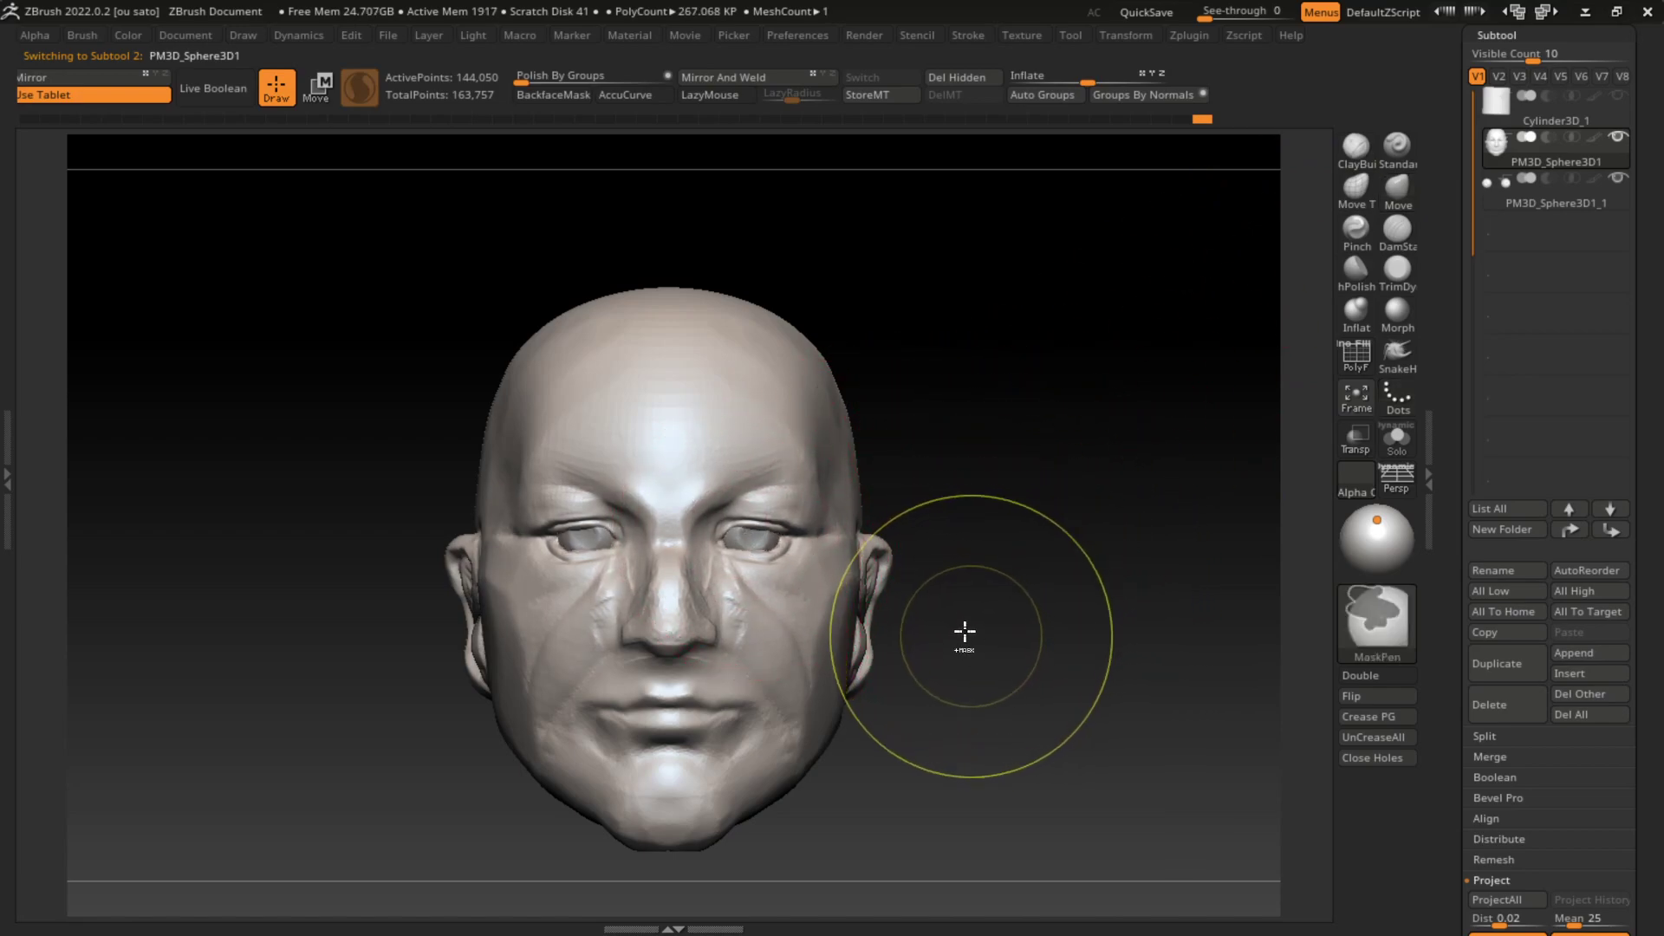
alt+click(756, 533)
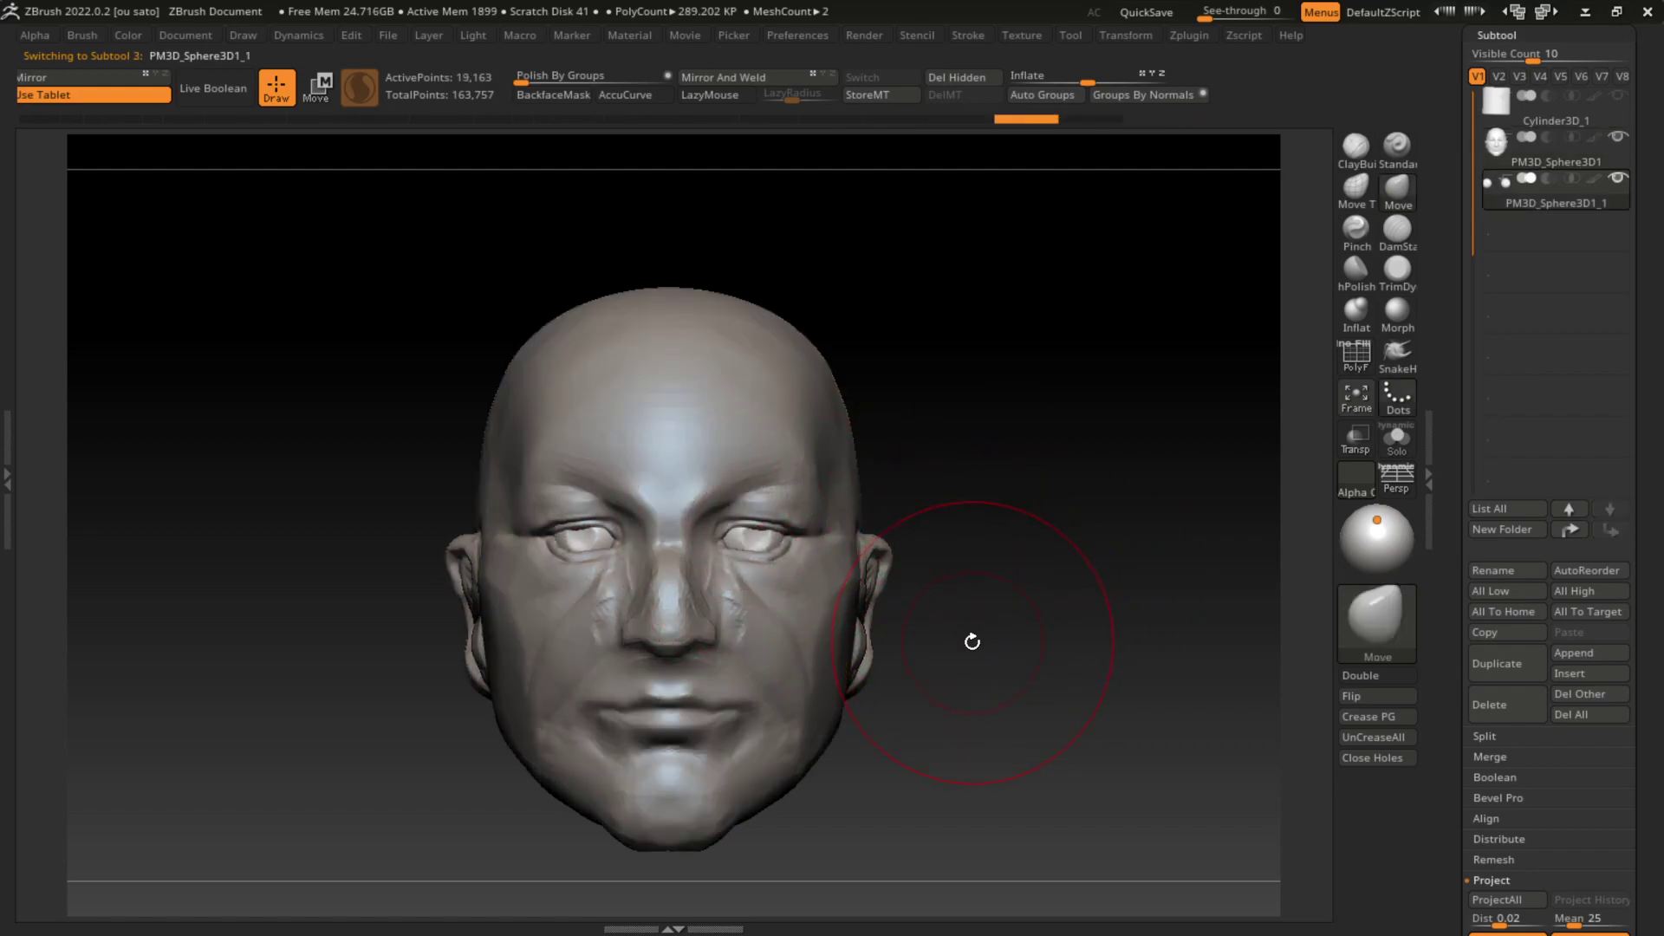
alt+click(837, 672)
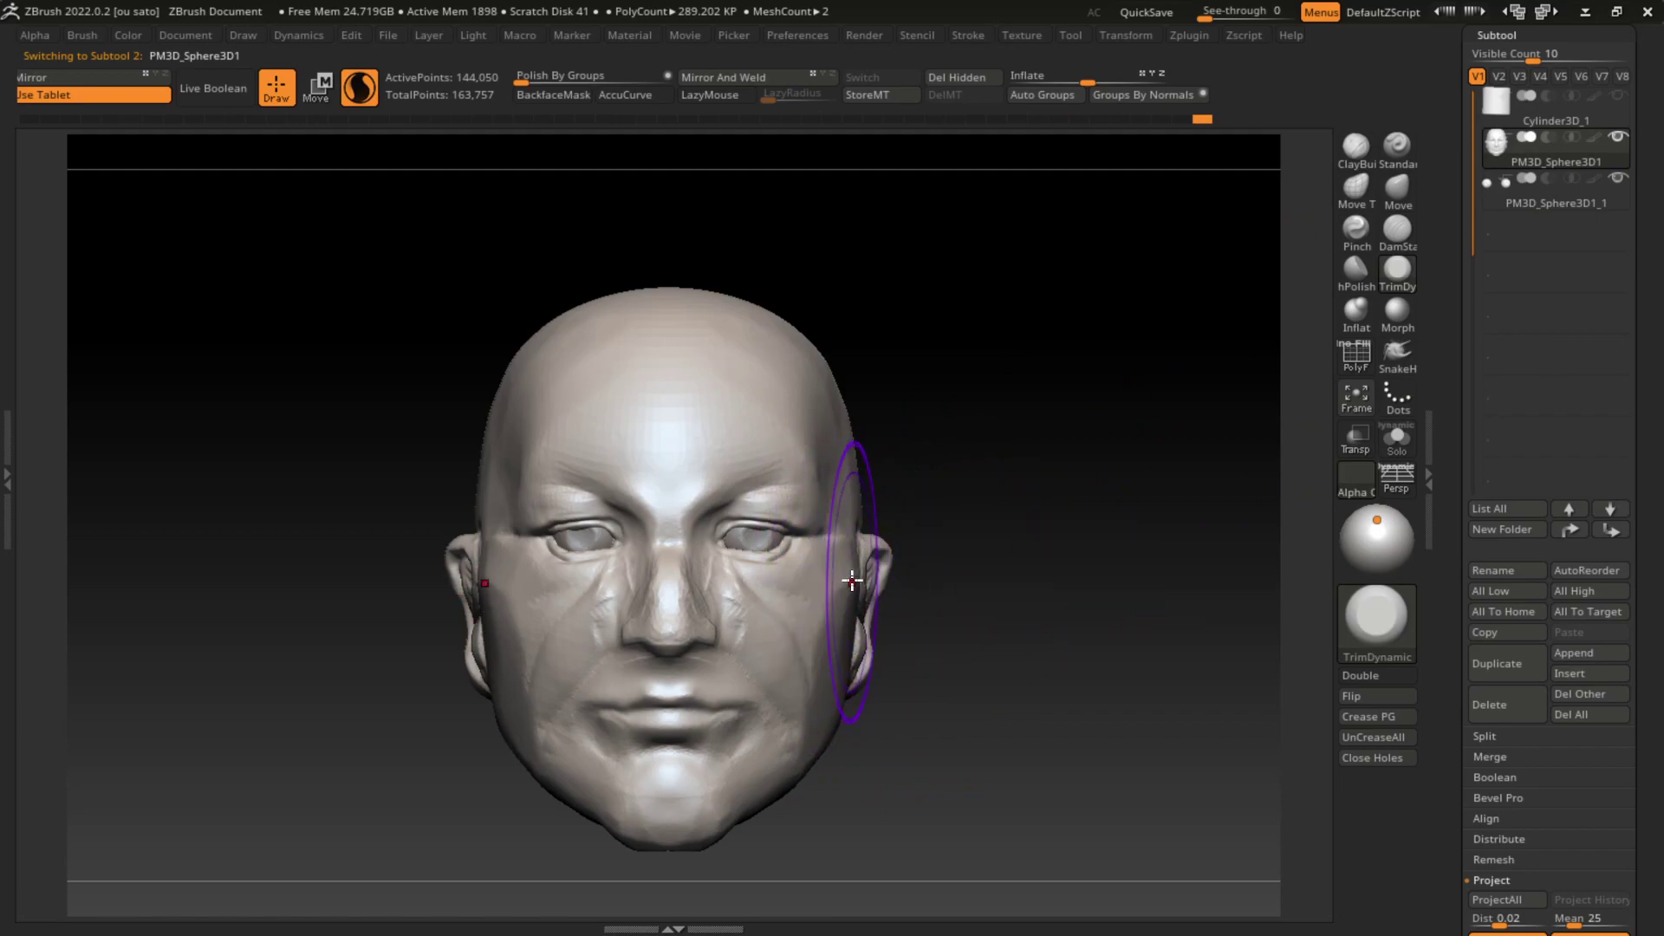
Step: Trim the right cheek and jawline planes with a smaller TrimDynamic brush
drag(847, 583, 832, 624)
key(s)
drag(921, 661, 850, 658)
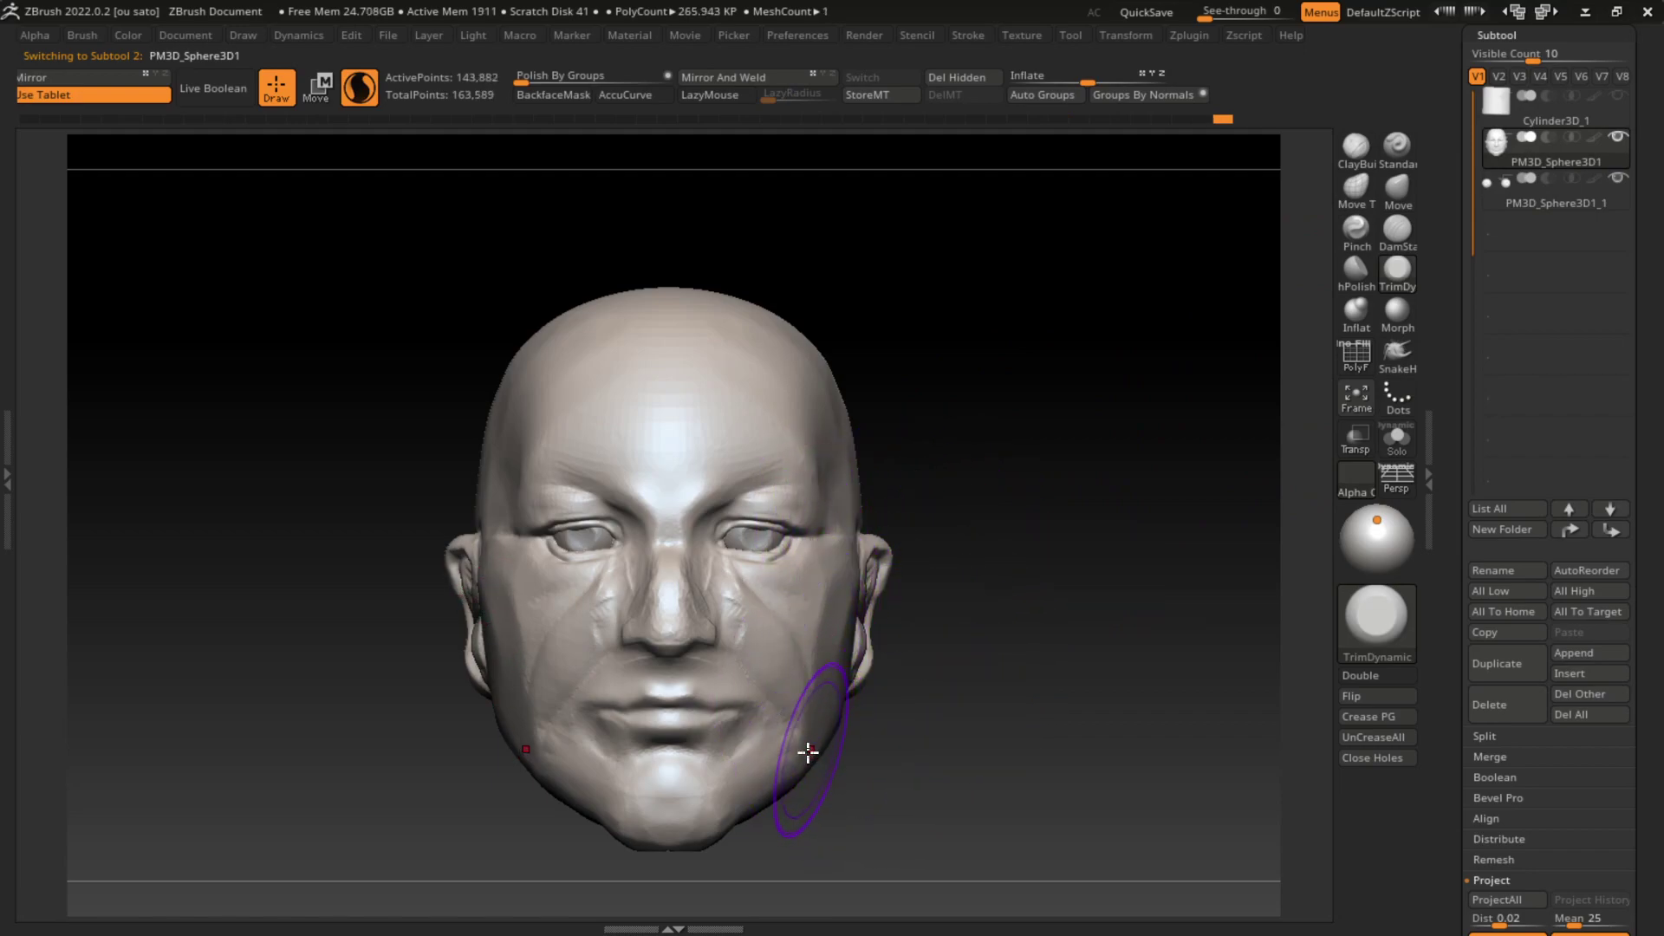
drag(808, 752, 820, 691)
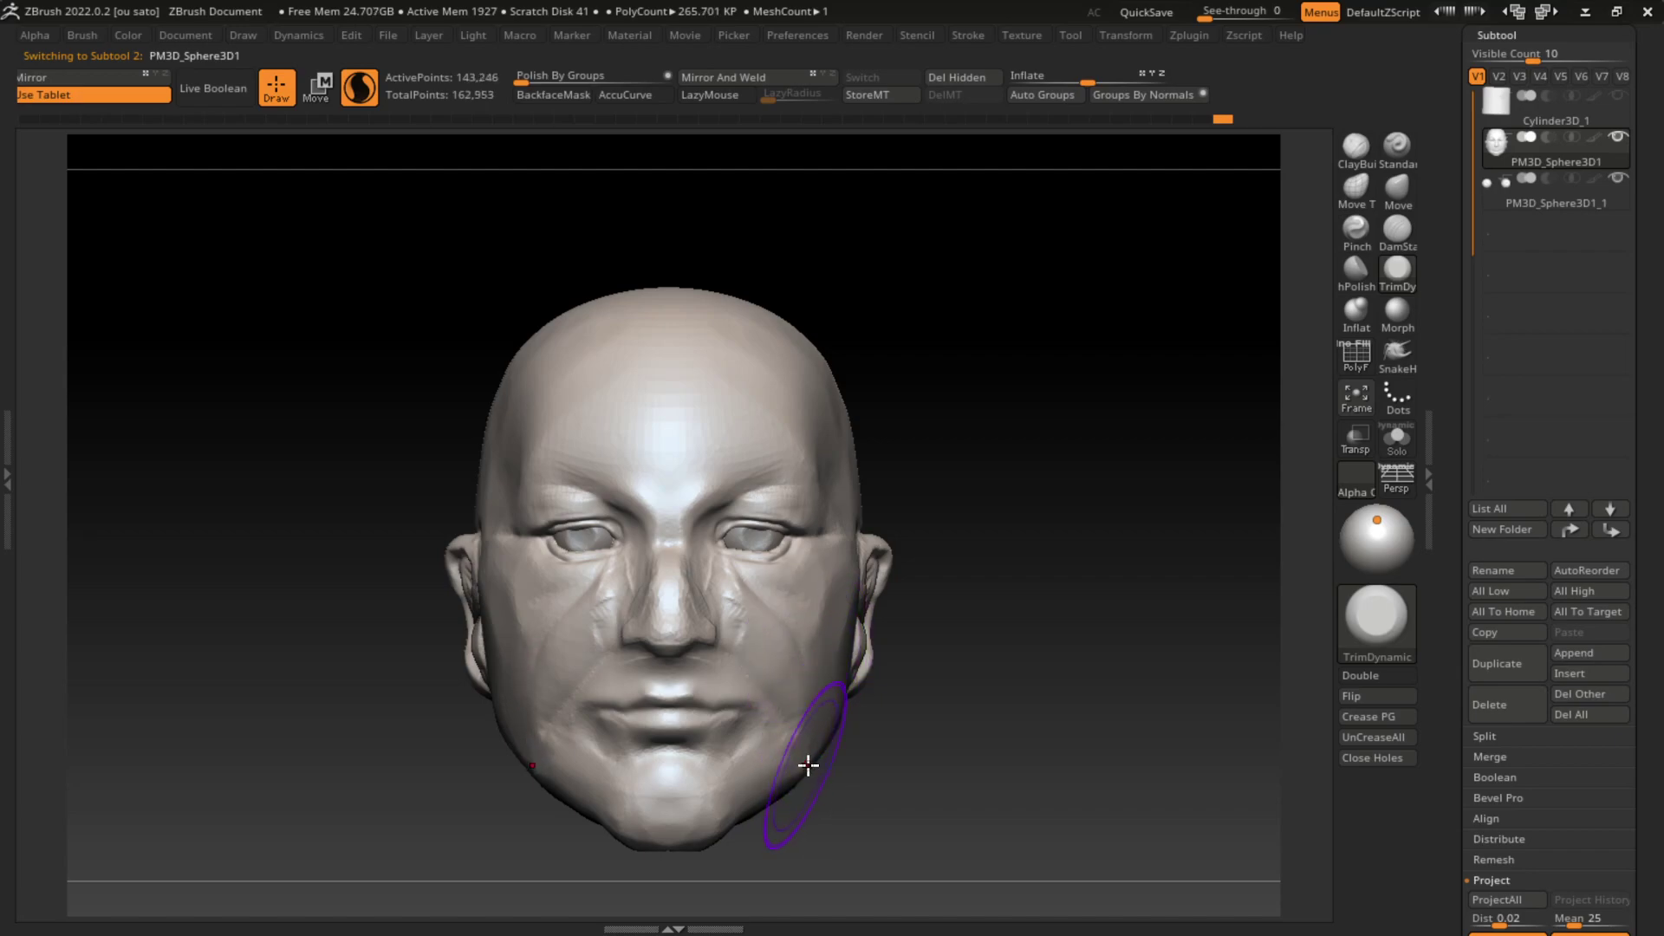
drag(817, 753, 828, 751)
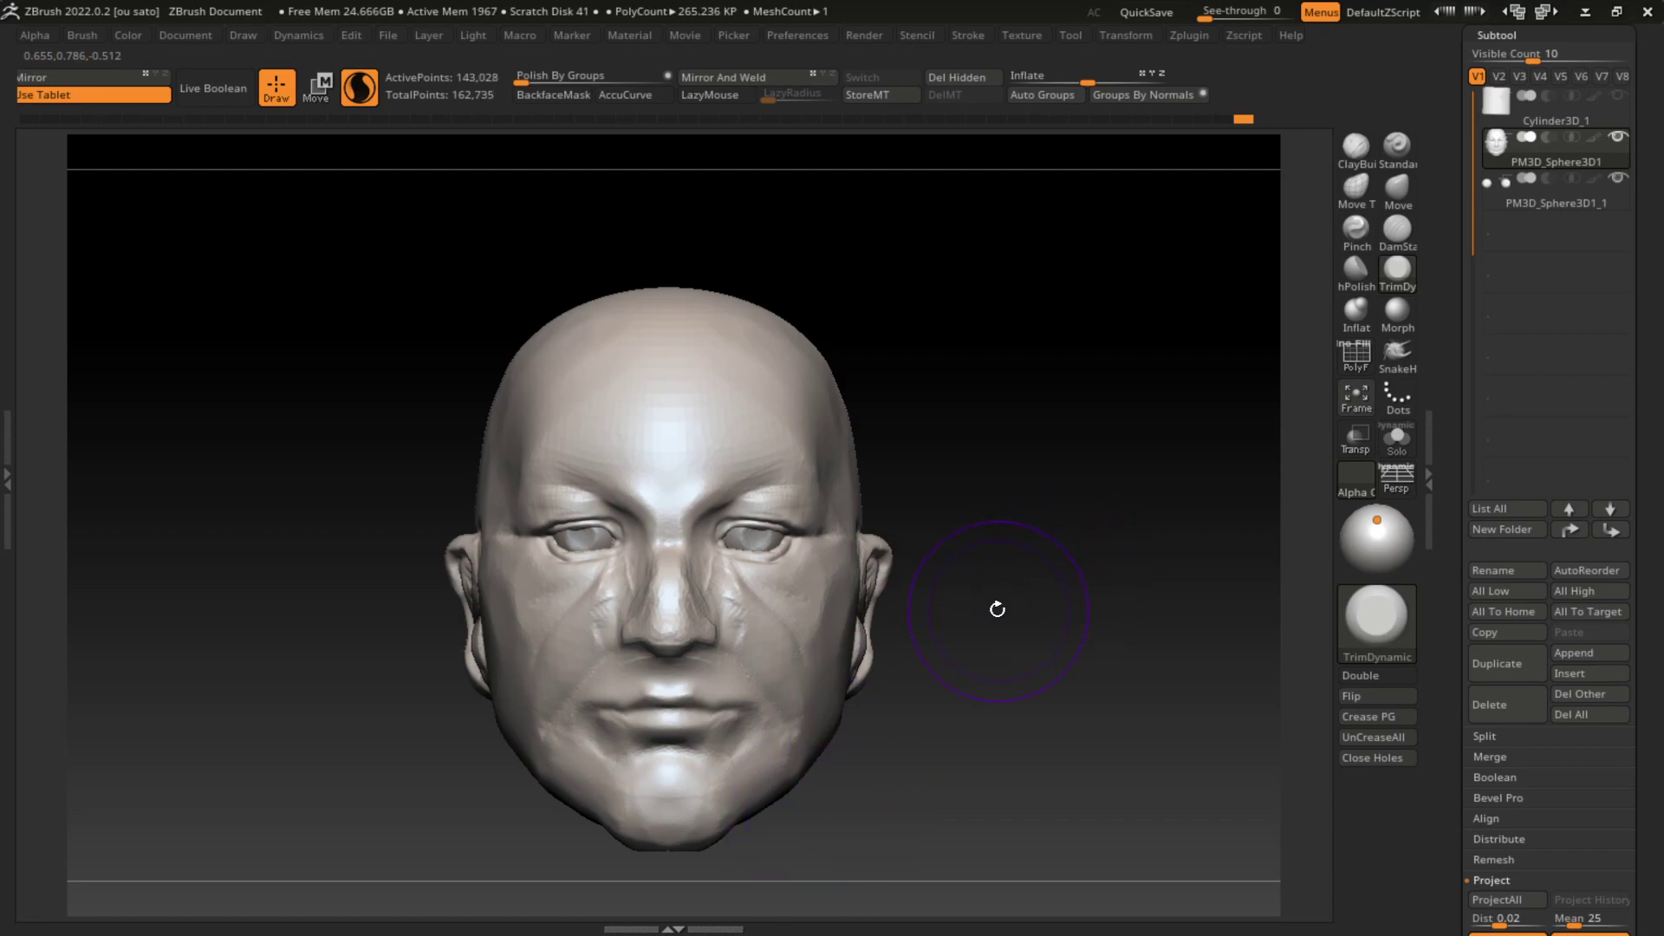
Step: Enlarge the brush to about 412, trim the forehead plane, then reduce it to about 208
key(s)
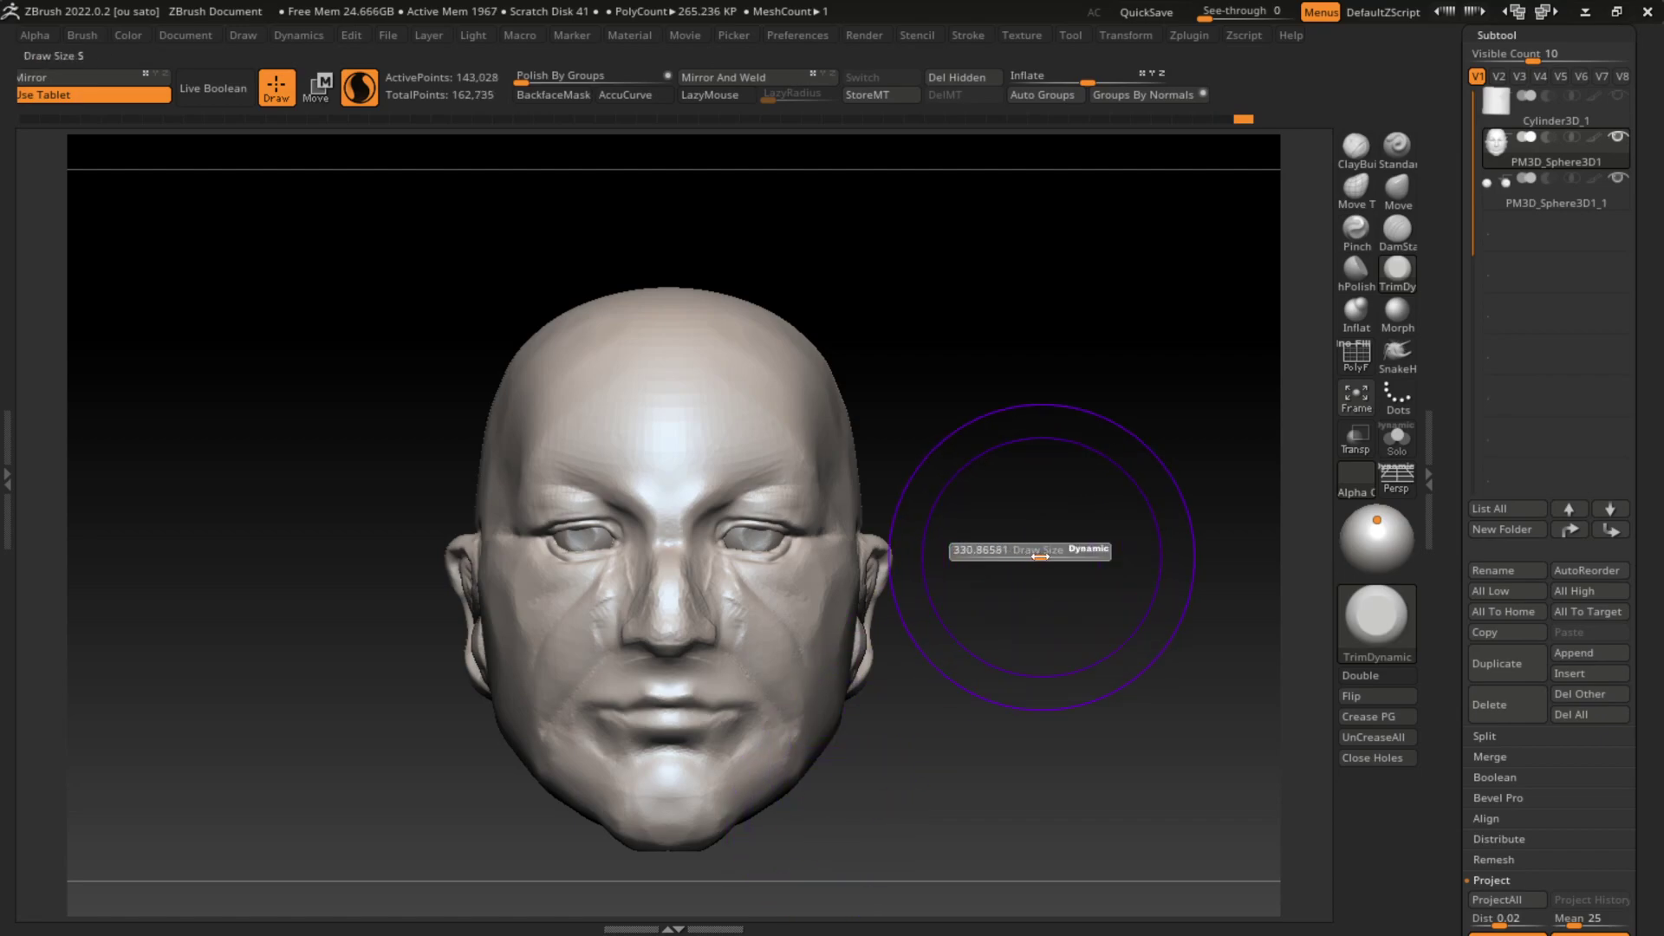
key(s)
mouse_move(1029, 546)
mouse_down()
mouse_move(962, 555)
mouse_move(1023, 553)
mouse_up()
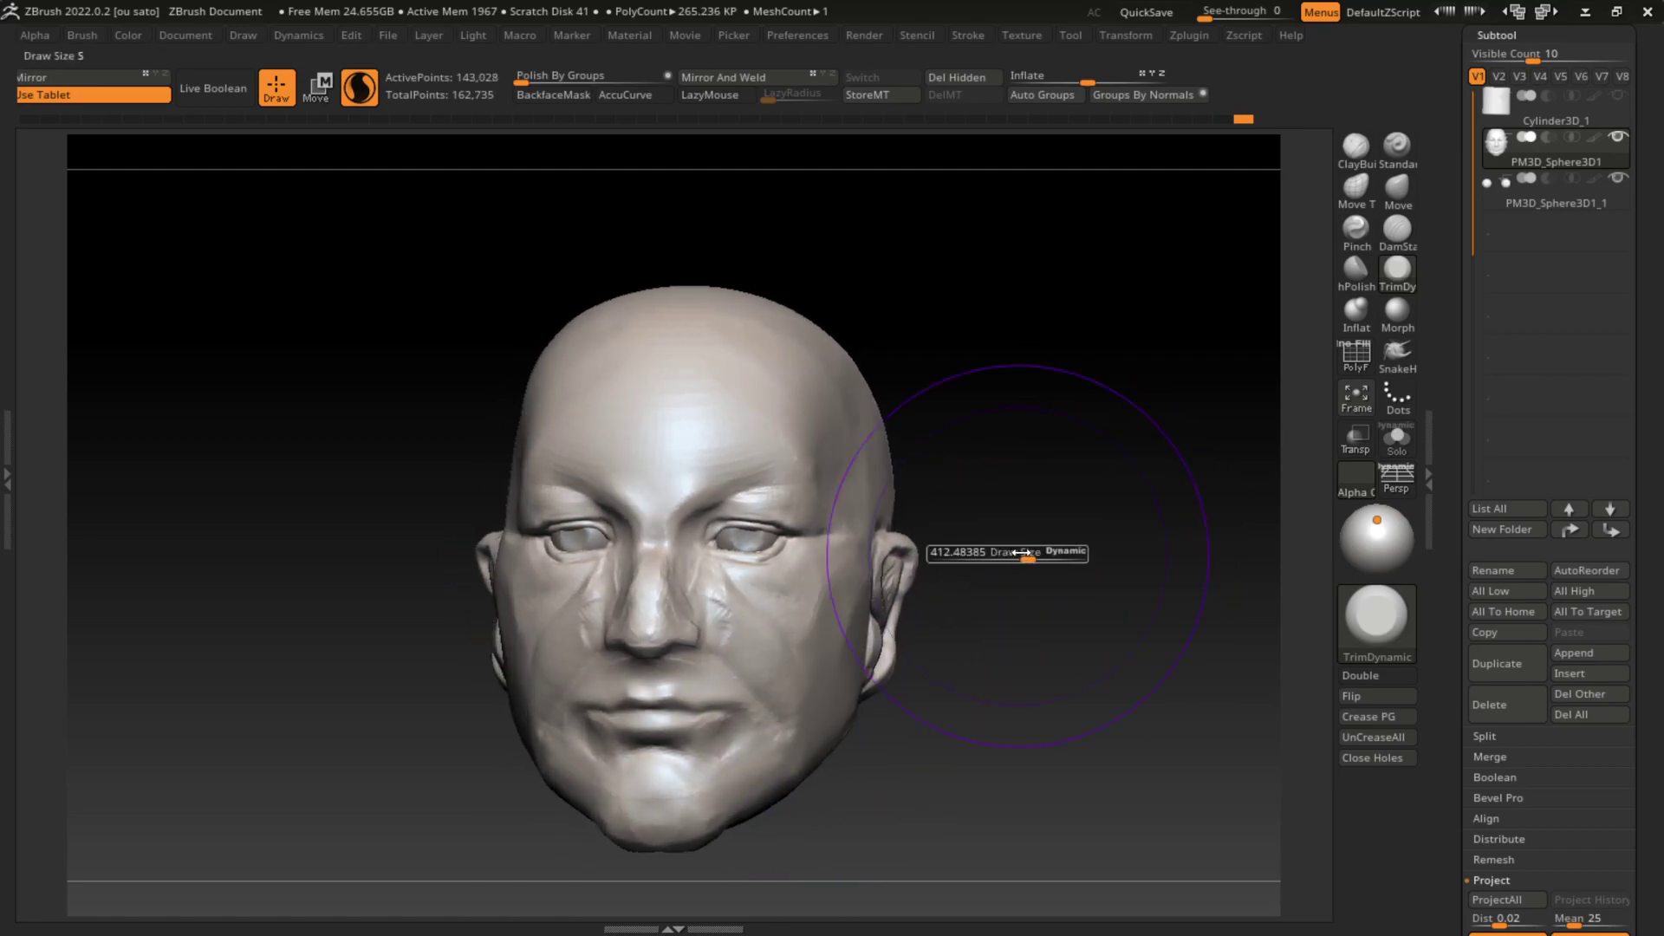
key(s)
drag(1179, 435, 1148, 435)
mouse_move(806, 364)
mouse_down()
mouse_move(771, 350)
mouse_move(817, 384)
mouse_move(1027, 364)
mouse_up()
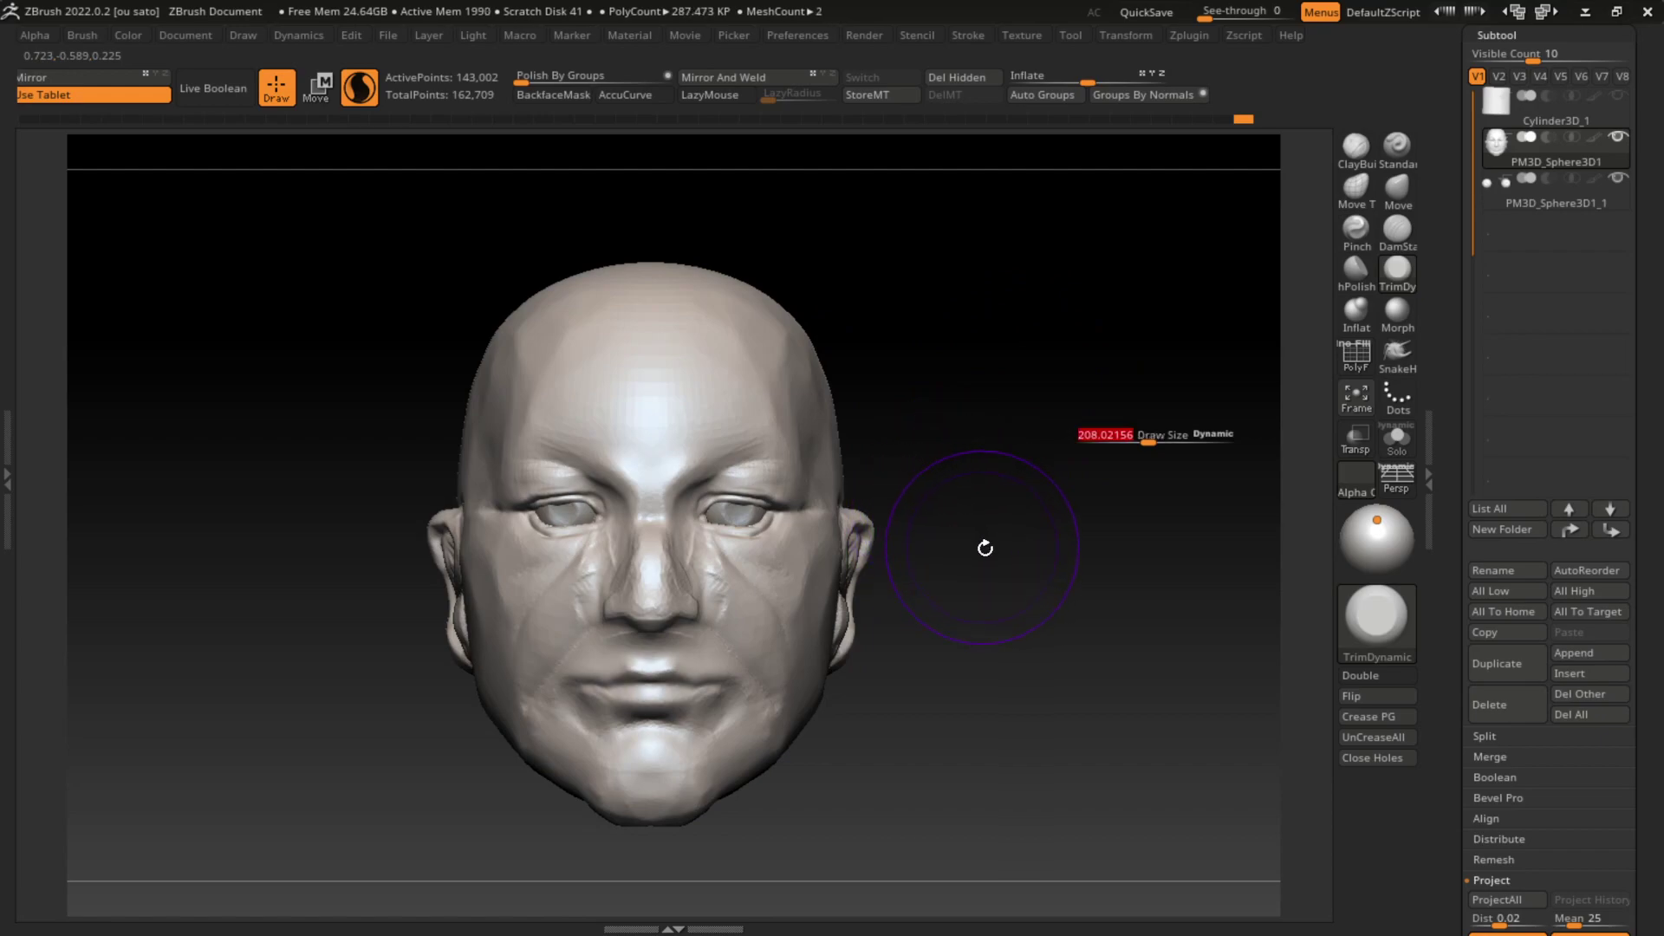
key(s)
drag(977, 624, 954, 624)
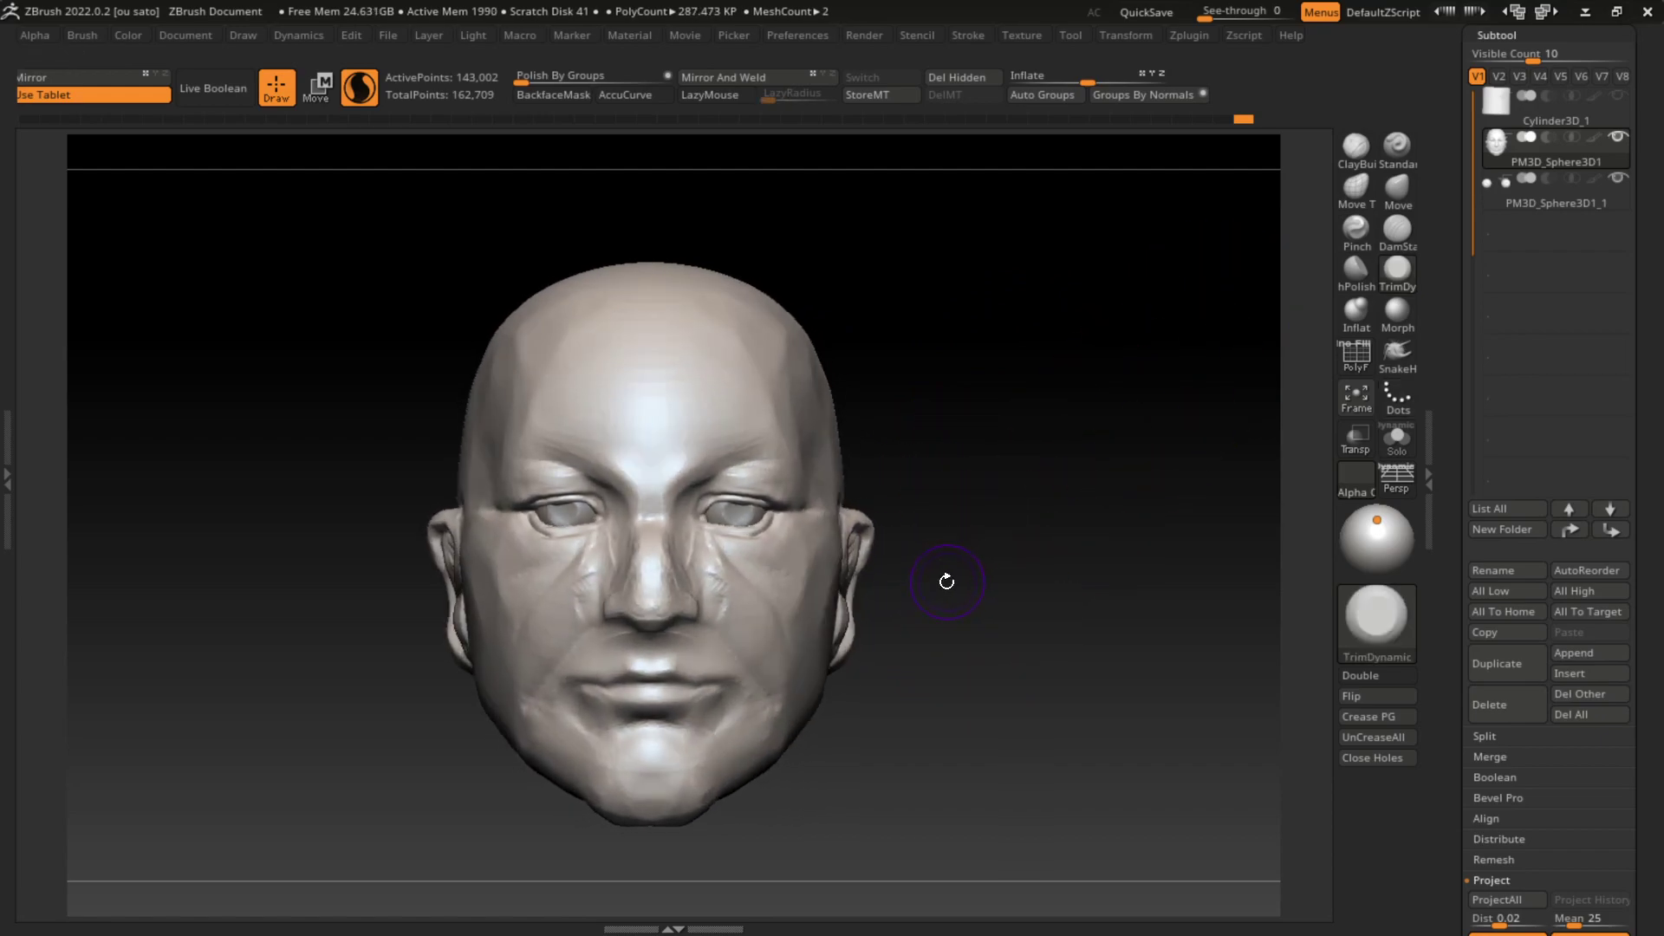
Step: Build up the cheeks beside the nose and the nose bridge with ClayBuildup
click(1357, 144)
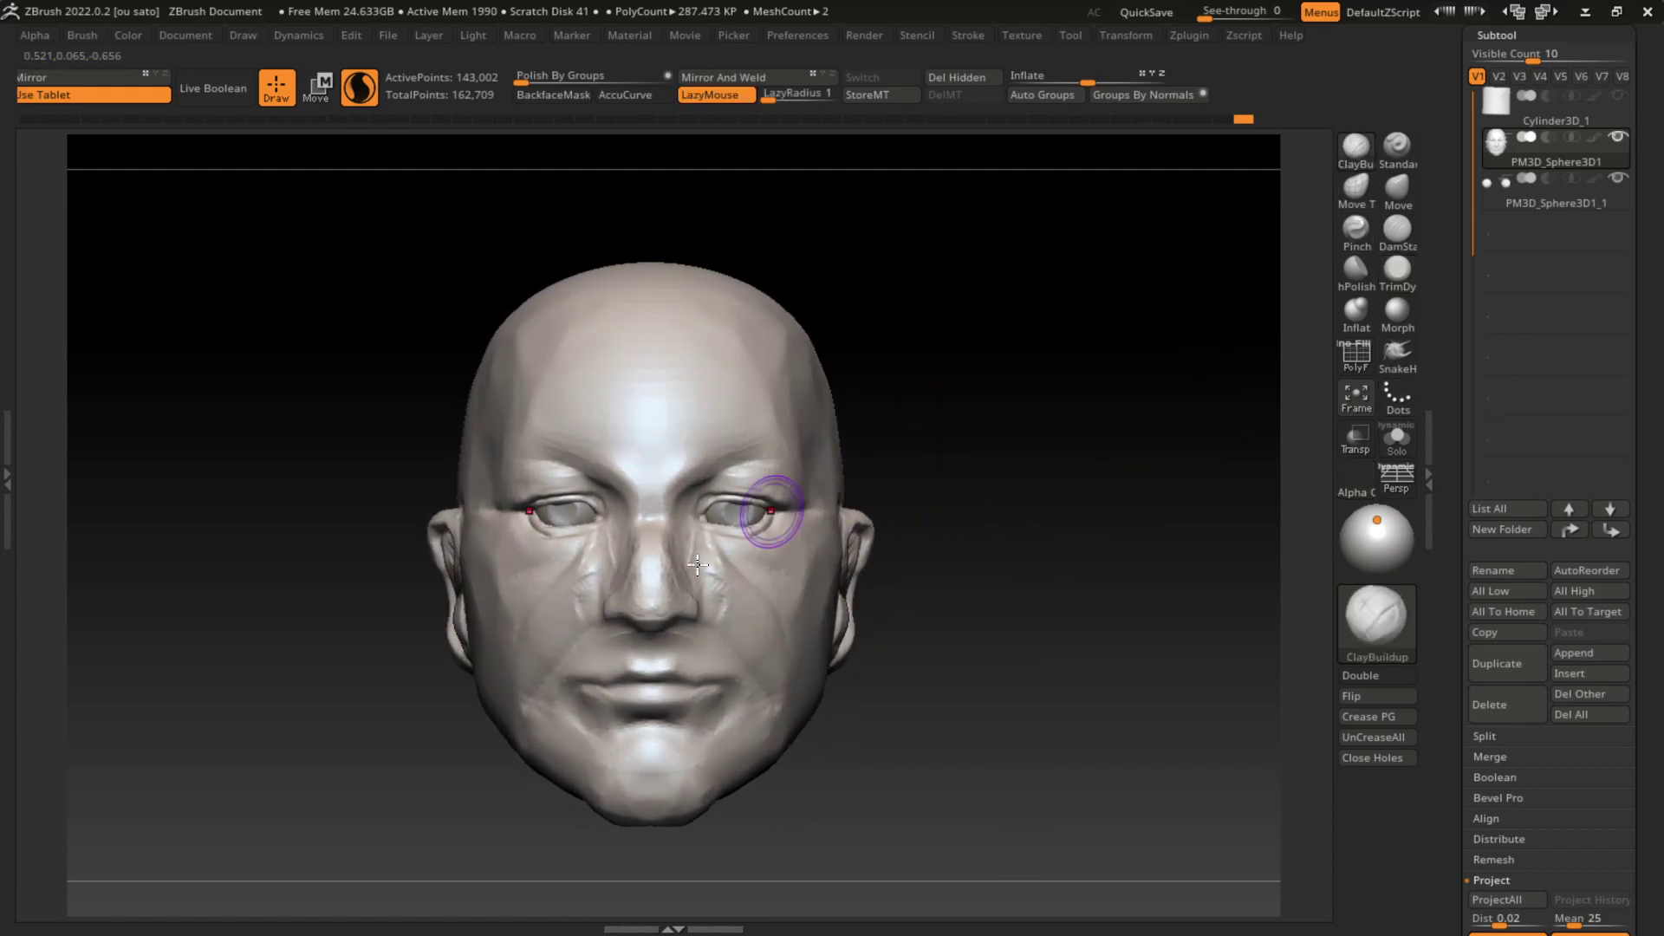
drag(611, 555, 586, 600)
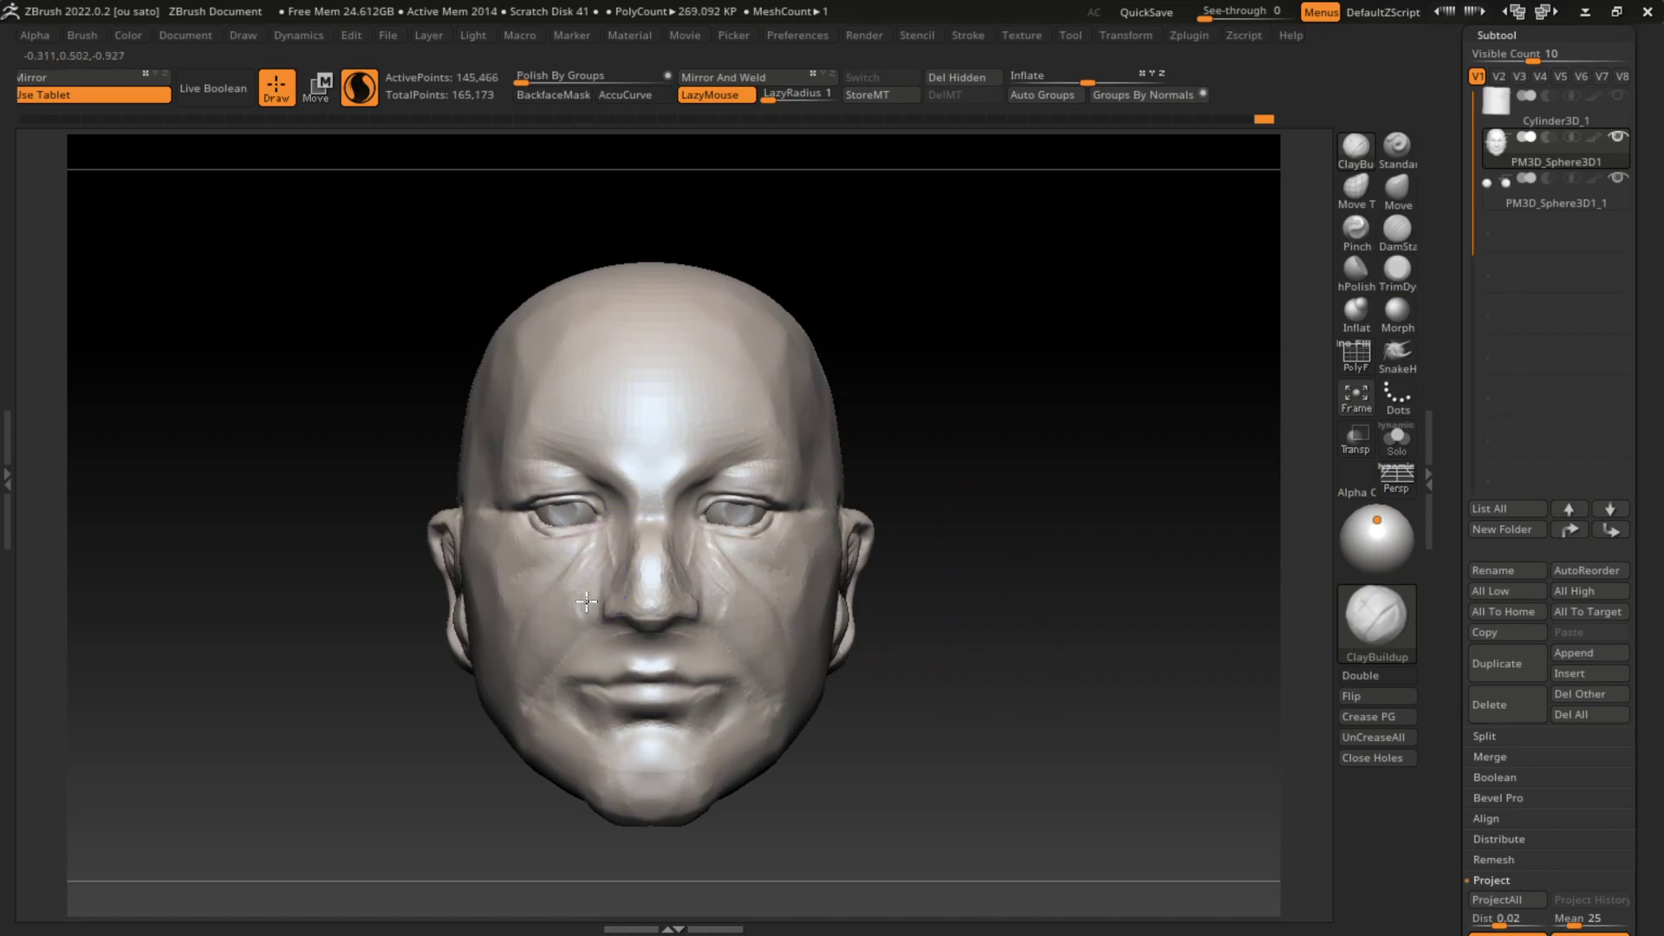
drag(610, 527, 606, 572)
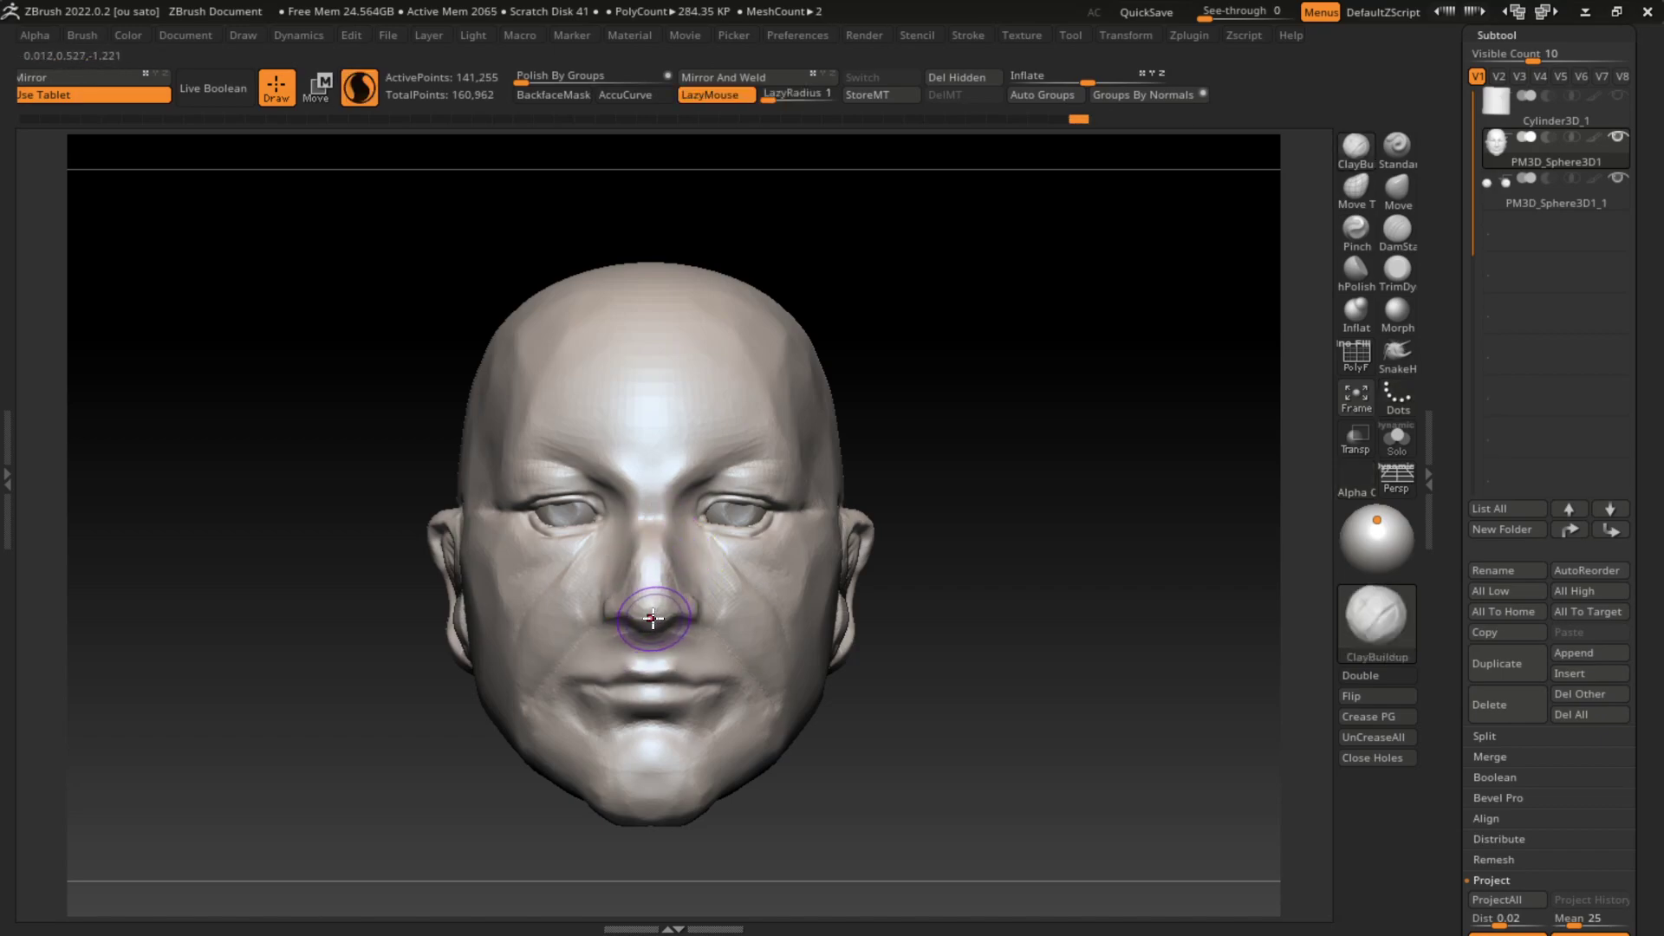
key(b)
mouse_move(606, 593)
mouse_down()
mouse_move(629, 549)
mouse_move(605, 558)
mouse_move(671, 576)
mouse_move(704, 482)
mouse_move(816, 464)
mouse_up()
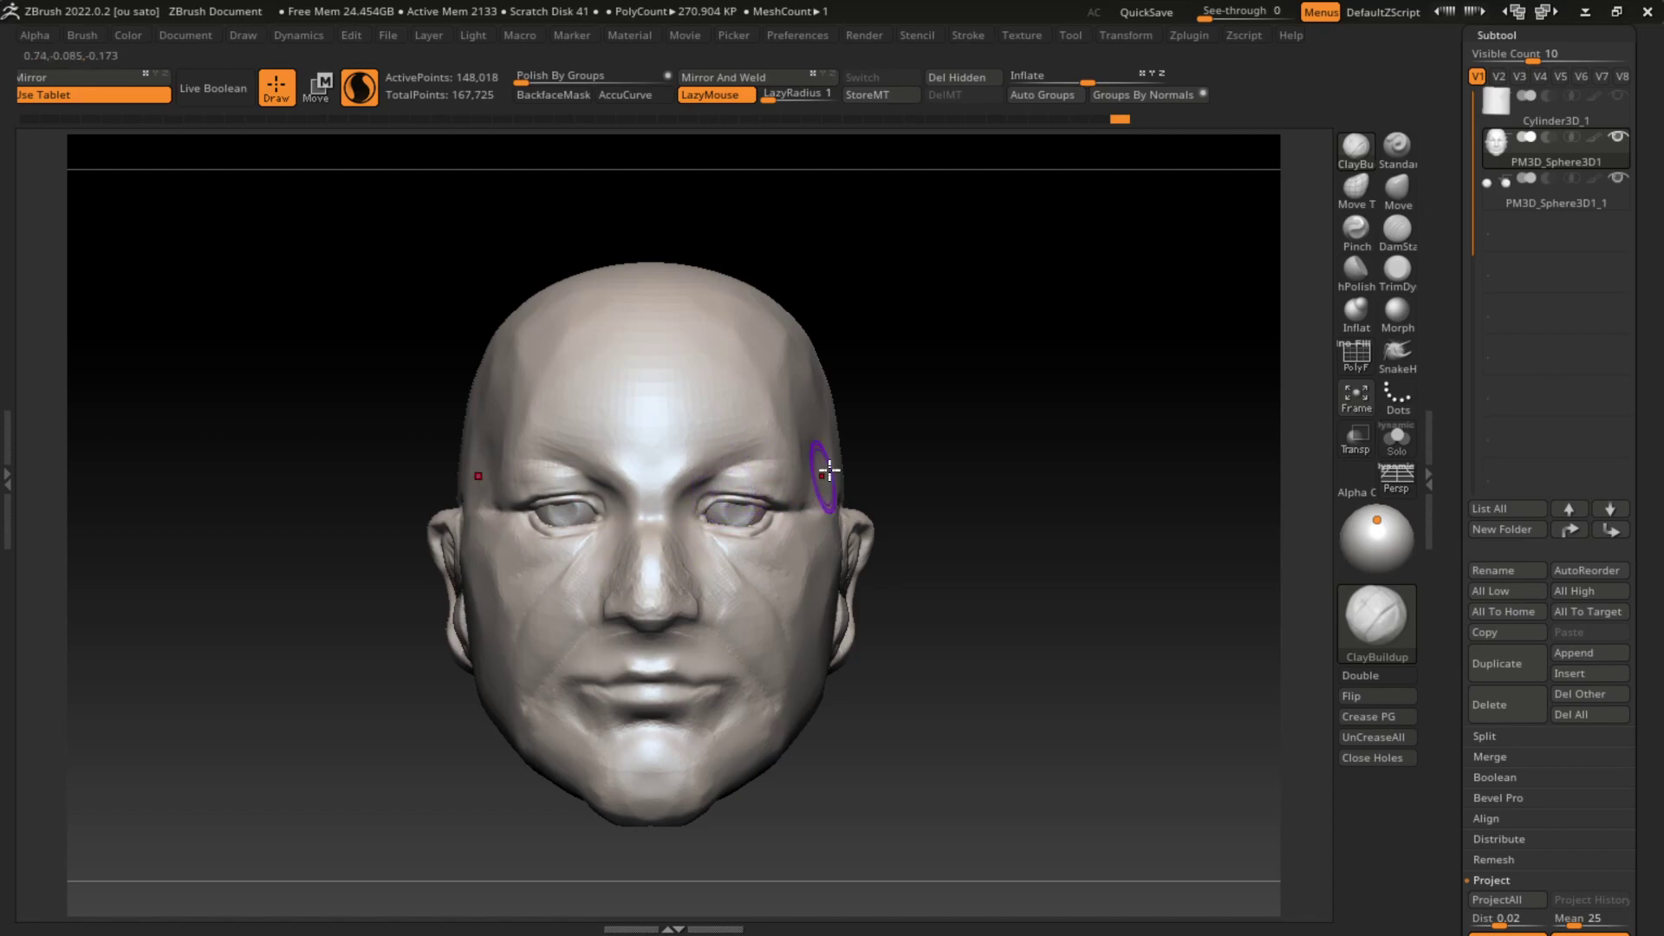
mouse_move(924, 564)
mouse_down()
mouse_move(955, 578)
mouse_move(954, 620)
mouse_up()
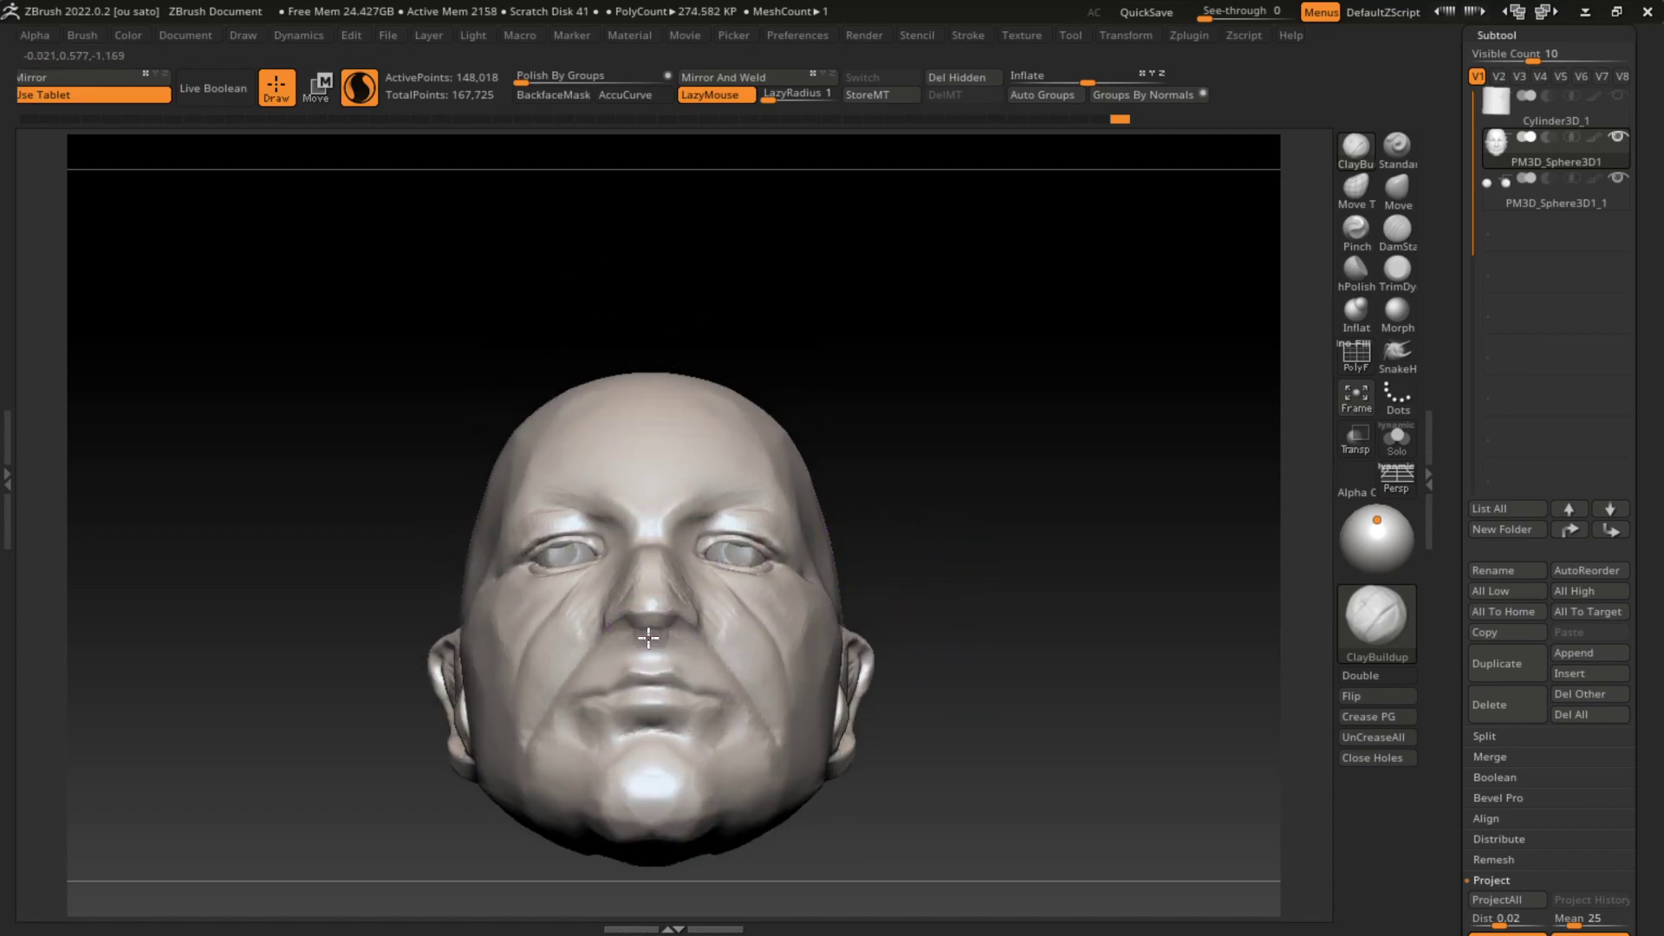
mouse_move(1027, 551)
mouse_down()
mouse_move(1028, 613)
mouse_move(1015, 546)
mouse_up()
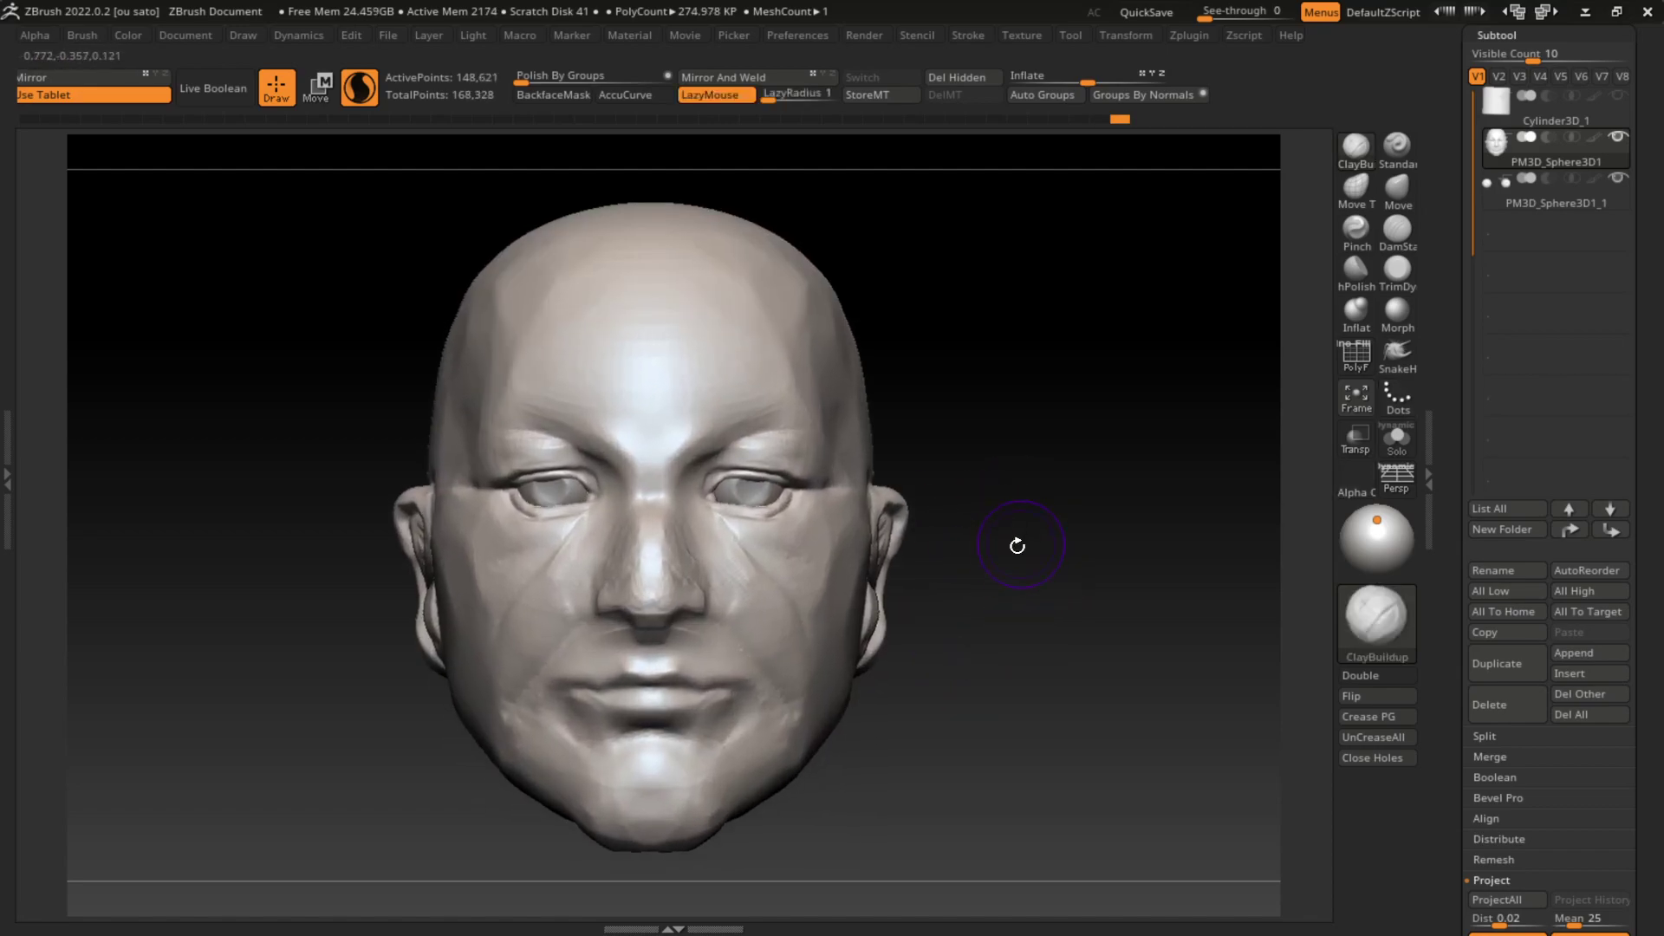
Step: Resize the brush, build up the upper lip, and smooth the area around it
key(s)
drag(628, 641, 654, 652)
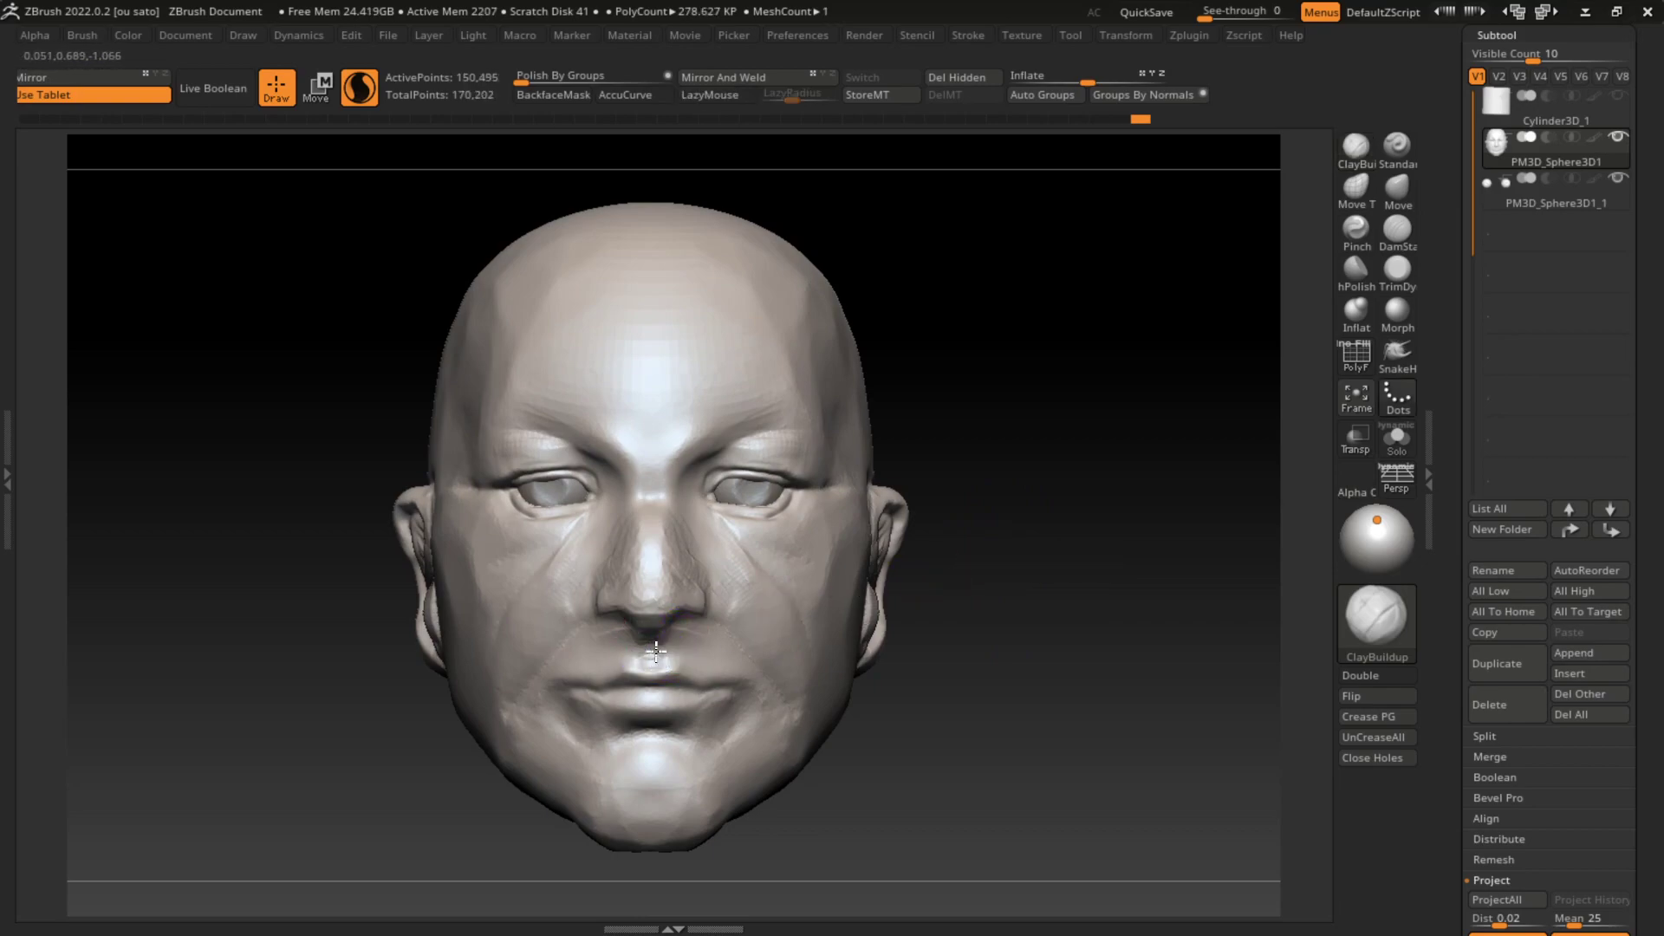
shift+drag(657, 646, 710, 631)
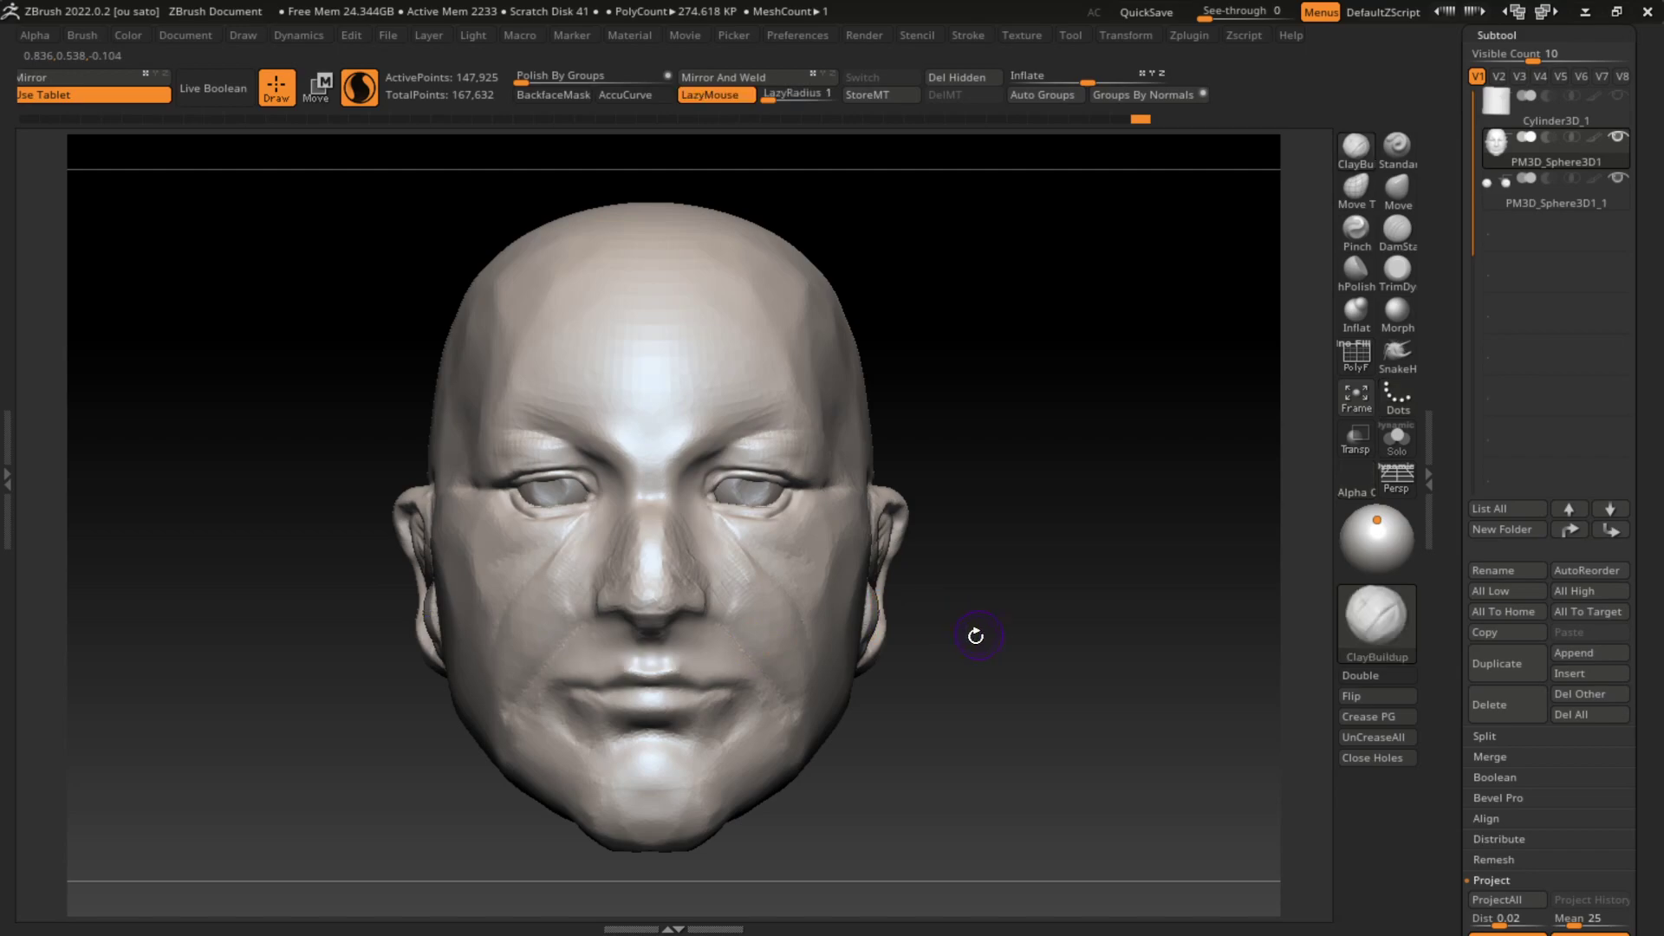
drag(959, 682, 959, 659)
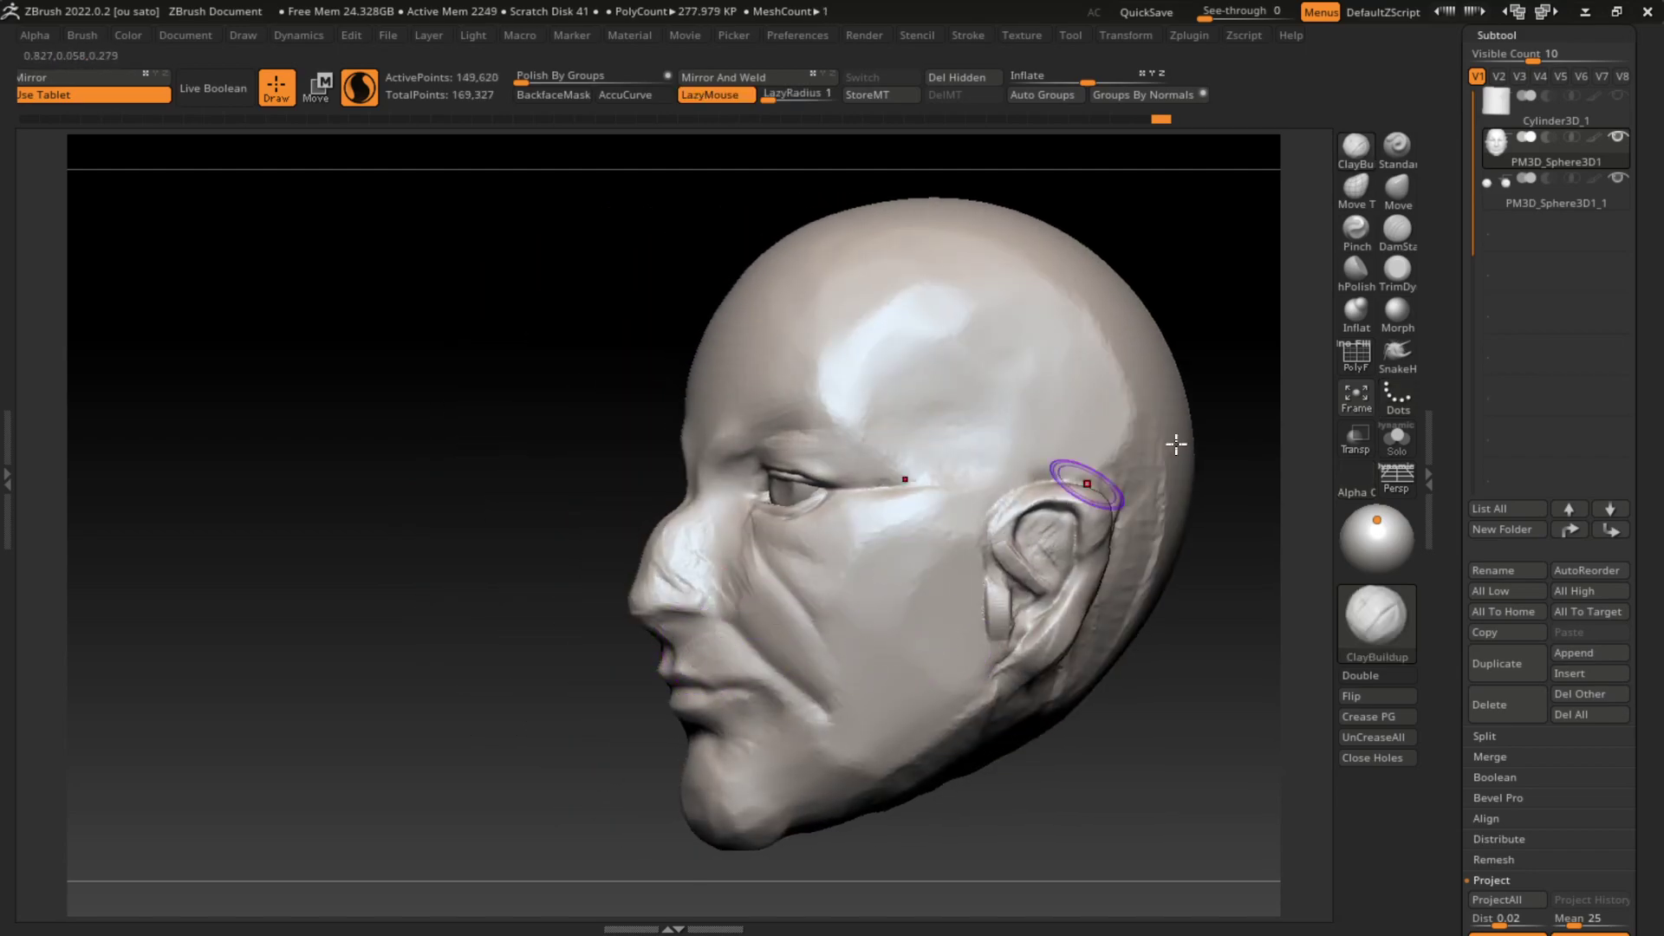
Step: Carve the upper lip crease, nose tip and nostril with DamStandard from several angles
click(1396, 230)
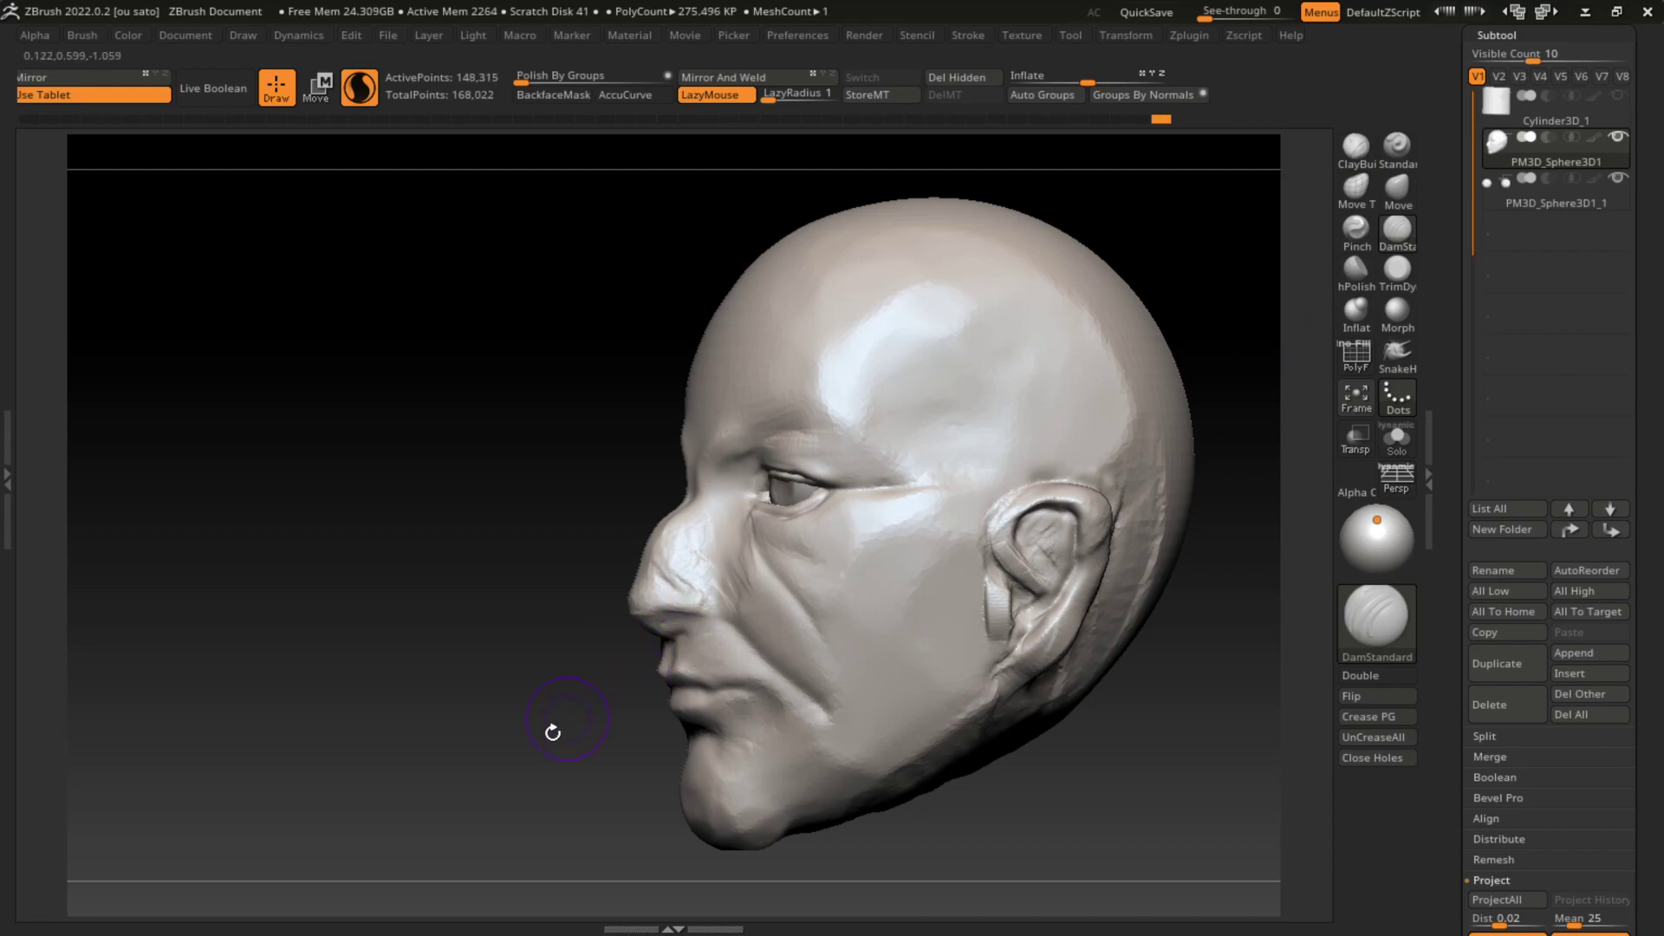
drag(552, 732, 512, 804)
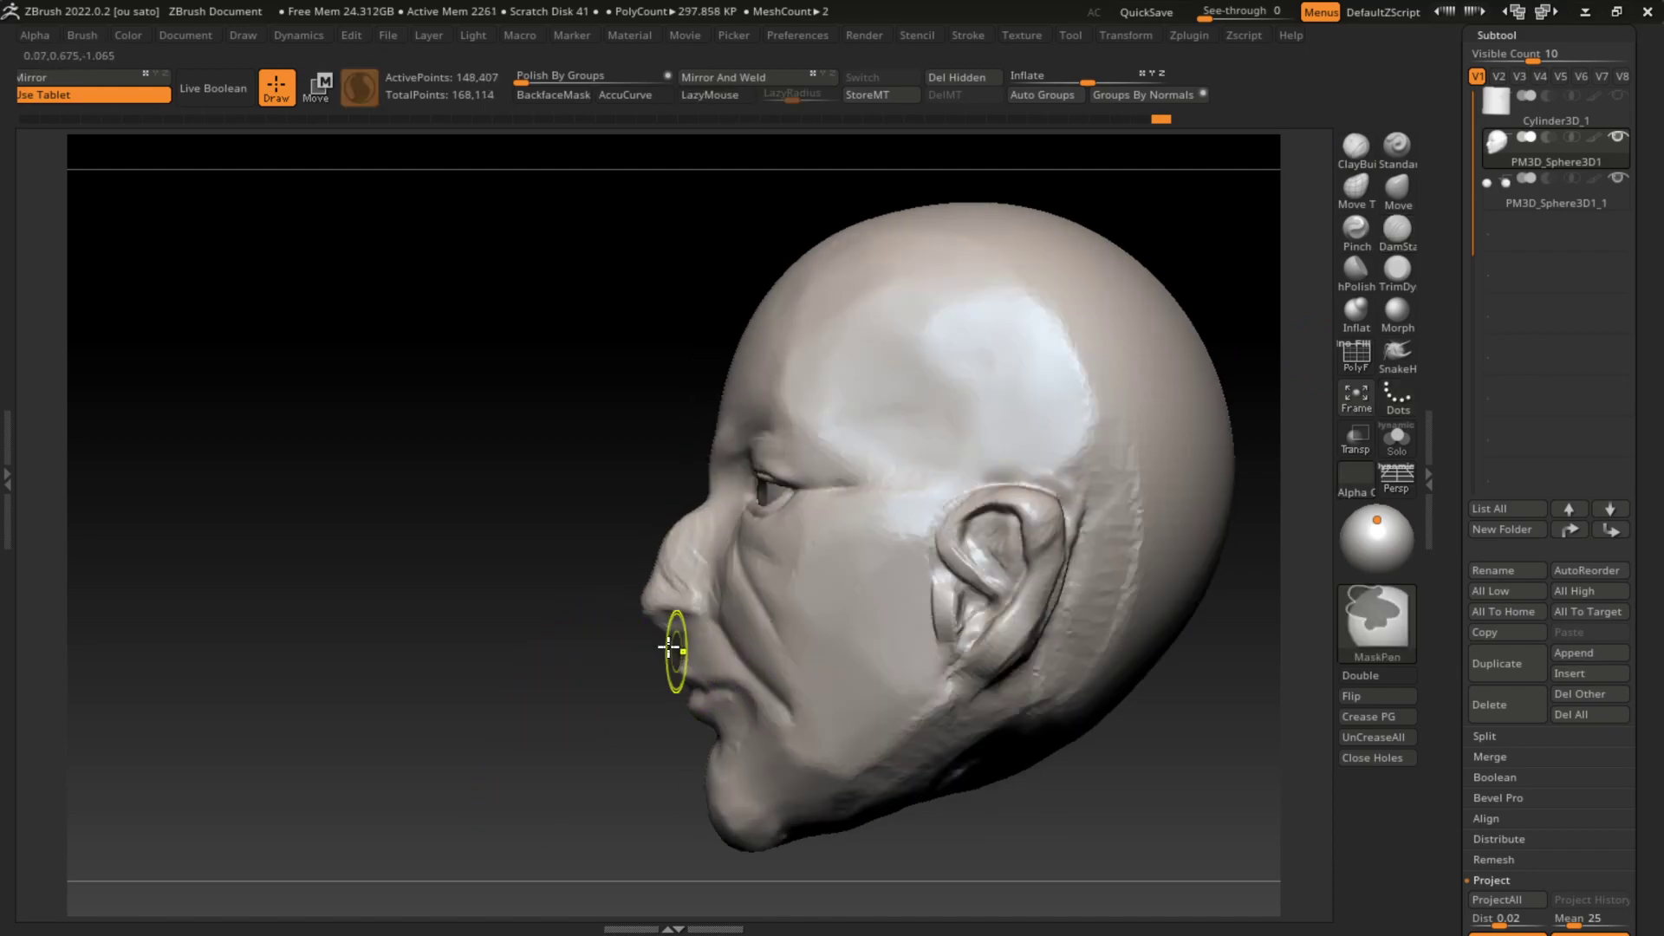
drag(669, 650, 685, 630)
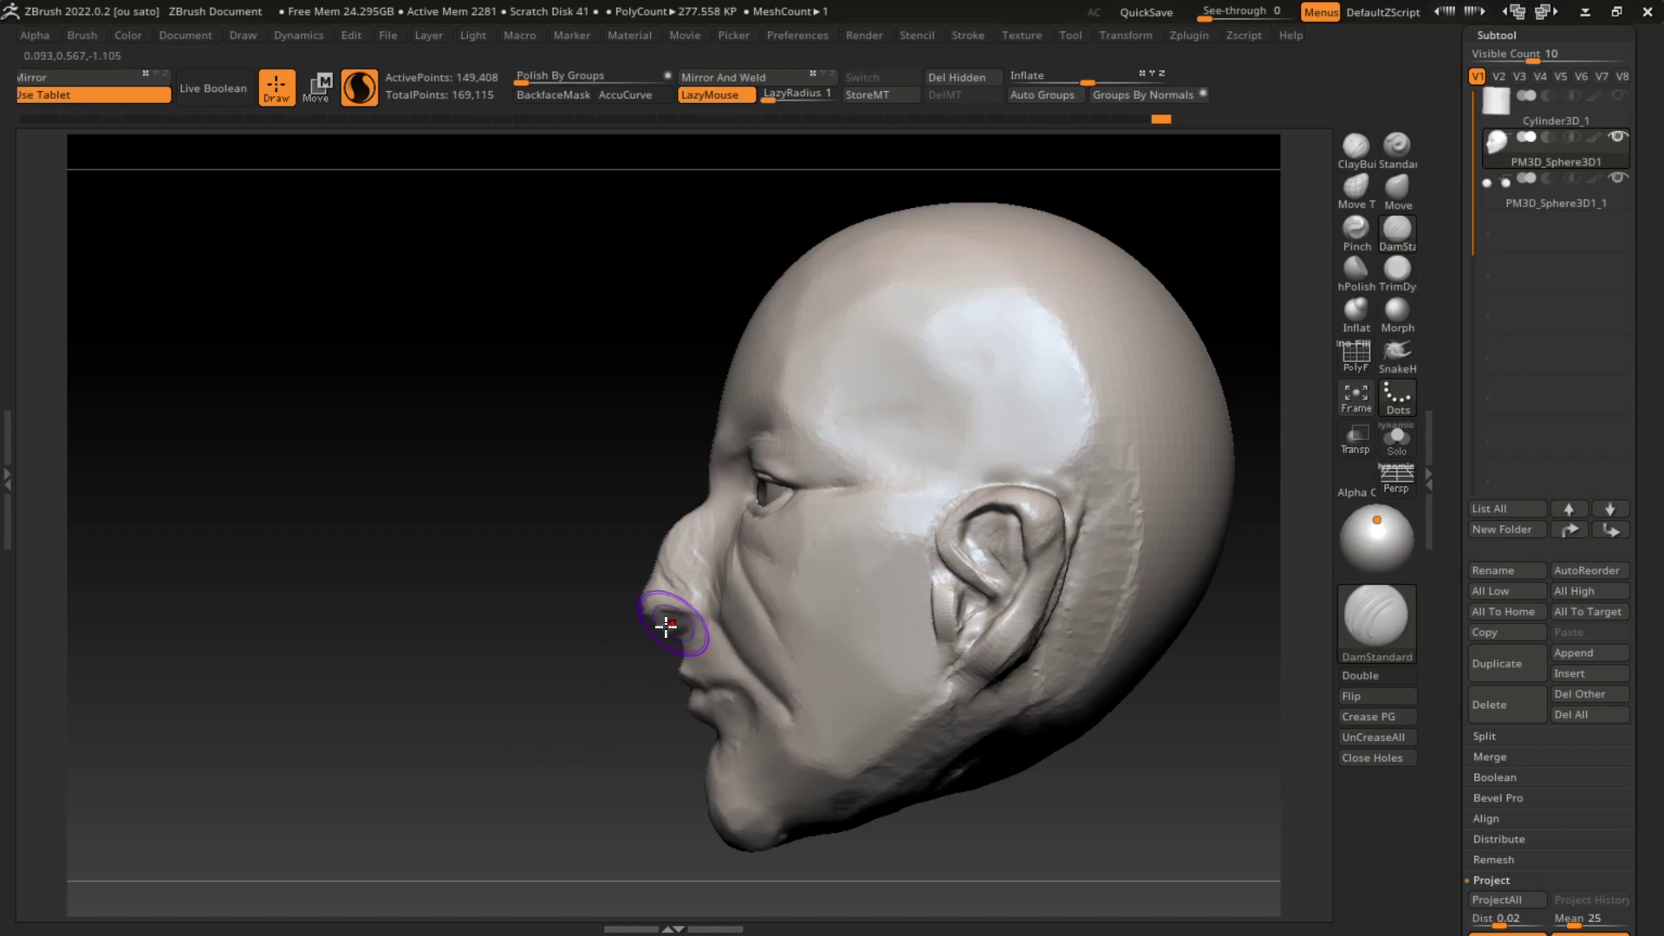
mouse_move(684, 618)
mouse_down()
mouse_move(651, 595)
mouse_move(704, 589)
mouse_up()
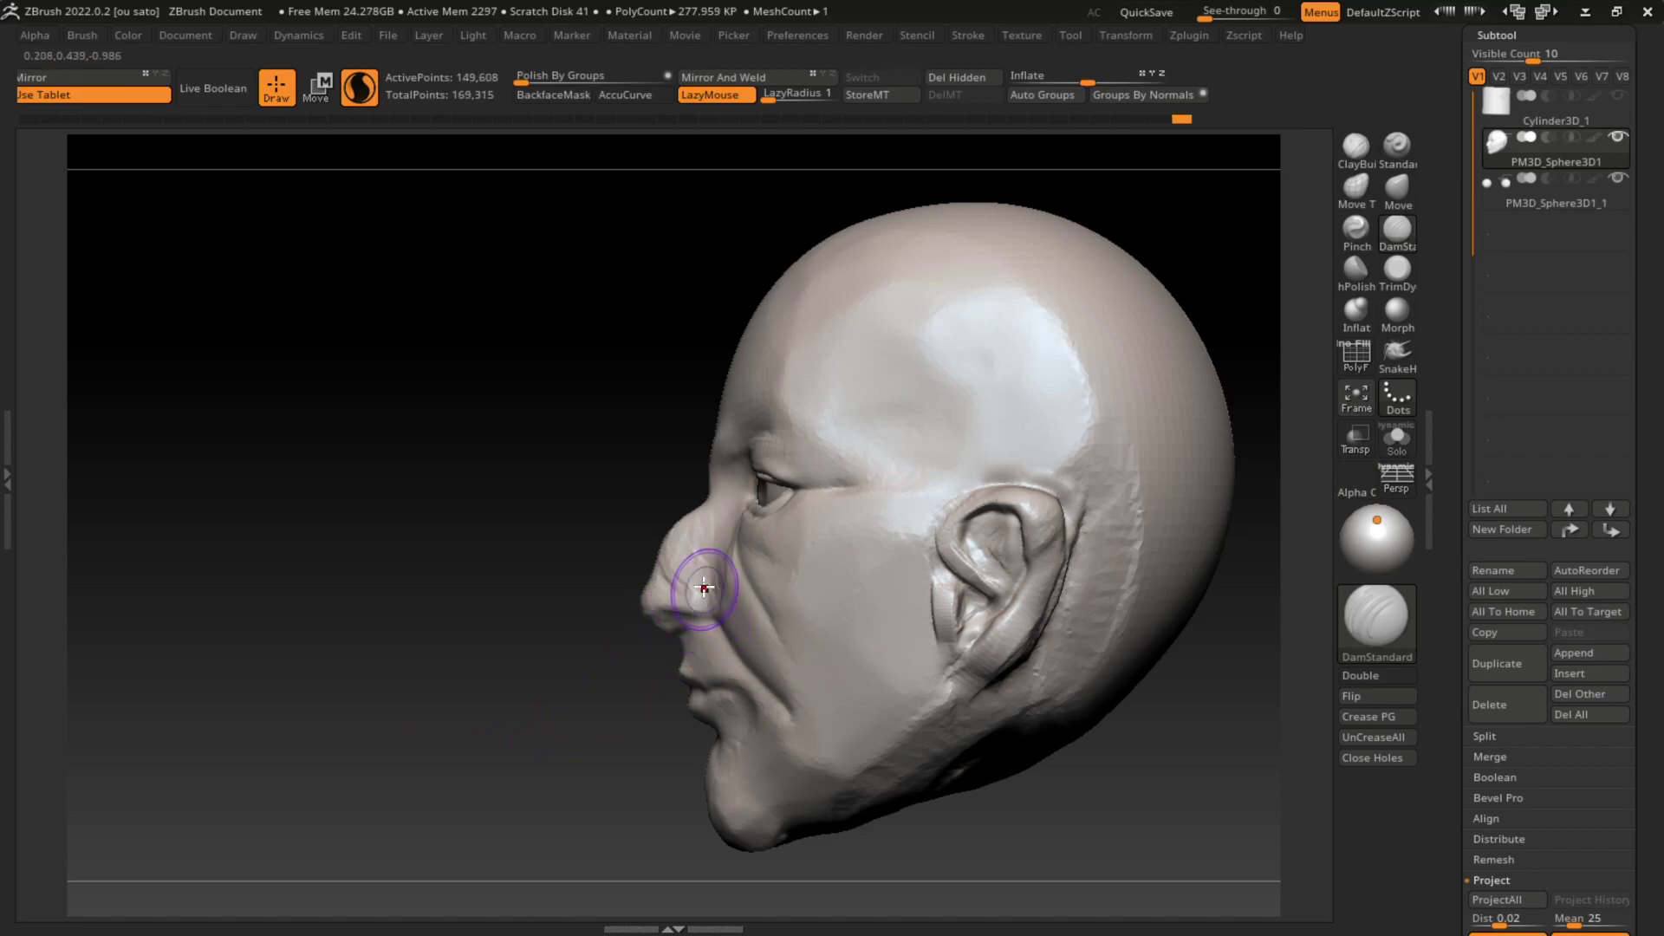
mouse_move(557, 720)
mouse_down()
mouse_move(706, 587)
mouse_move(710, 611)
mouse_move(669, 639)
mouse_up()
mouse_move(559, 810)
mouse_down()
mouse_move(1018, 770)
mouse_move(1077, 609)
mouse_up()
mouse_move(1009, 664)
mouse_down()
mouse_move(1063, 677)
mouse_move(953, 658)
mouse_up()
mouse_move(624, 596)
mouse_down()
mouse_move(650, 607)
mouse_move(632, 576)
mouse_move(617, 596)
mouse_up()
drag(898, 584, 954, 546)
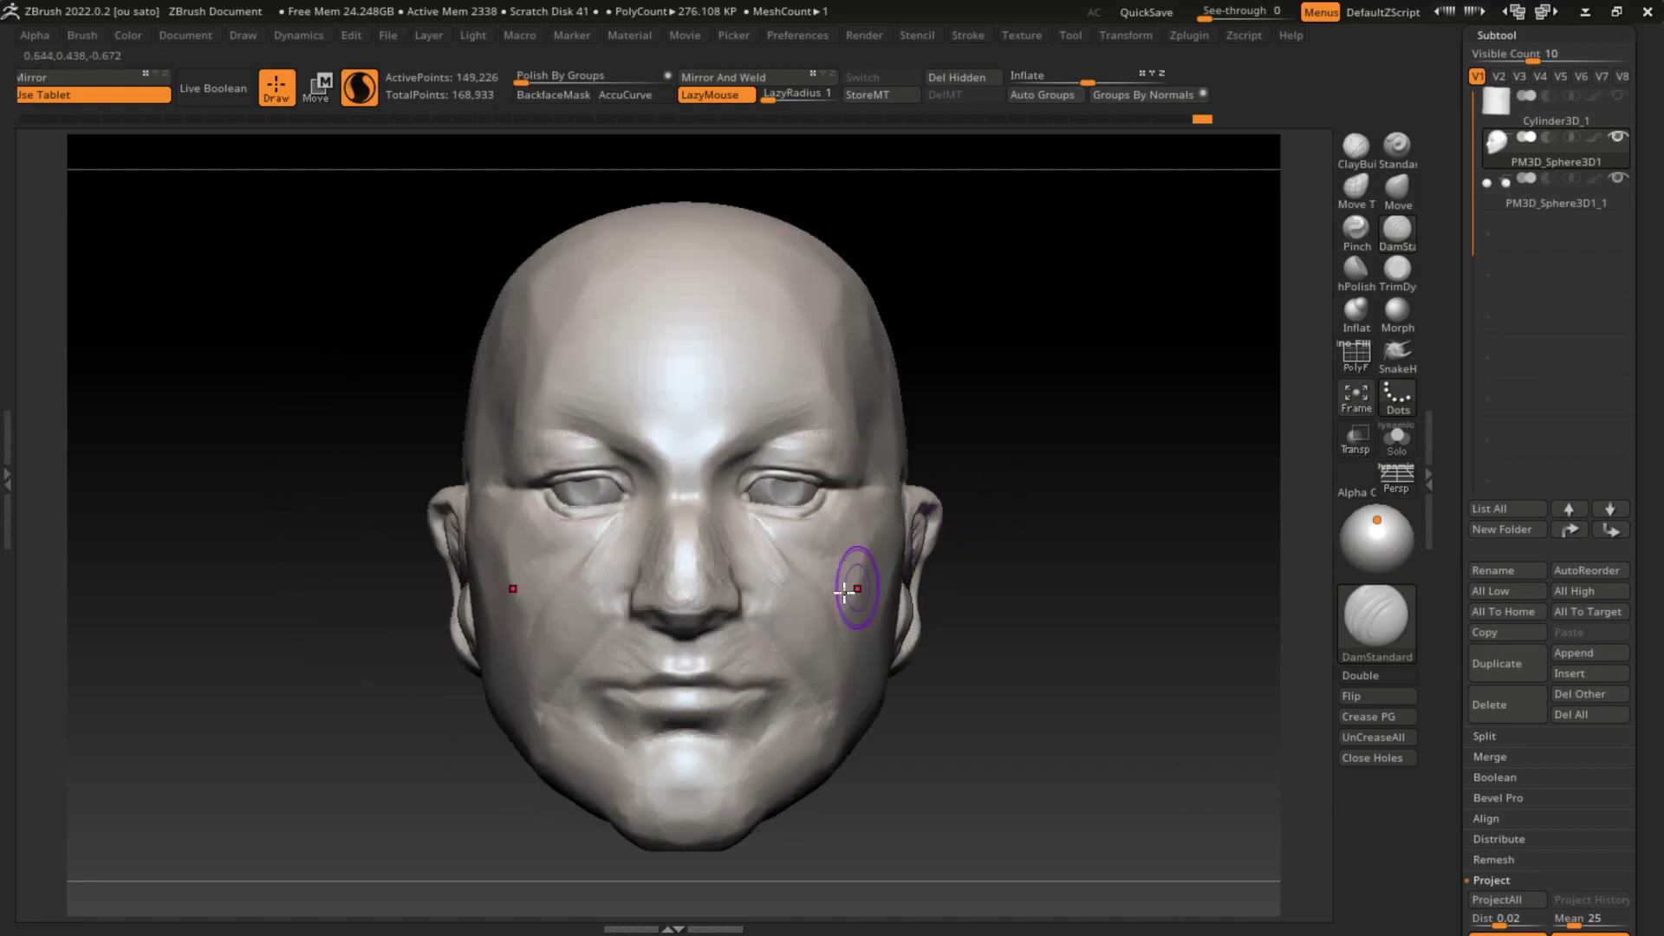
Step: Lay ClayBuildup strokes on the cheeks and brows, undoing the unwanted ones
click(1356, 145)
drag(785, 580, 756, 592)
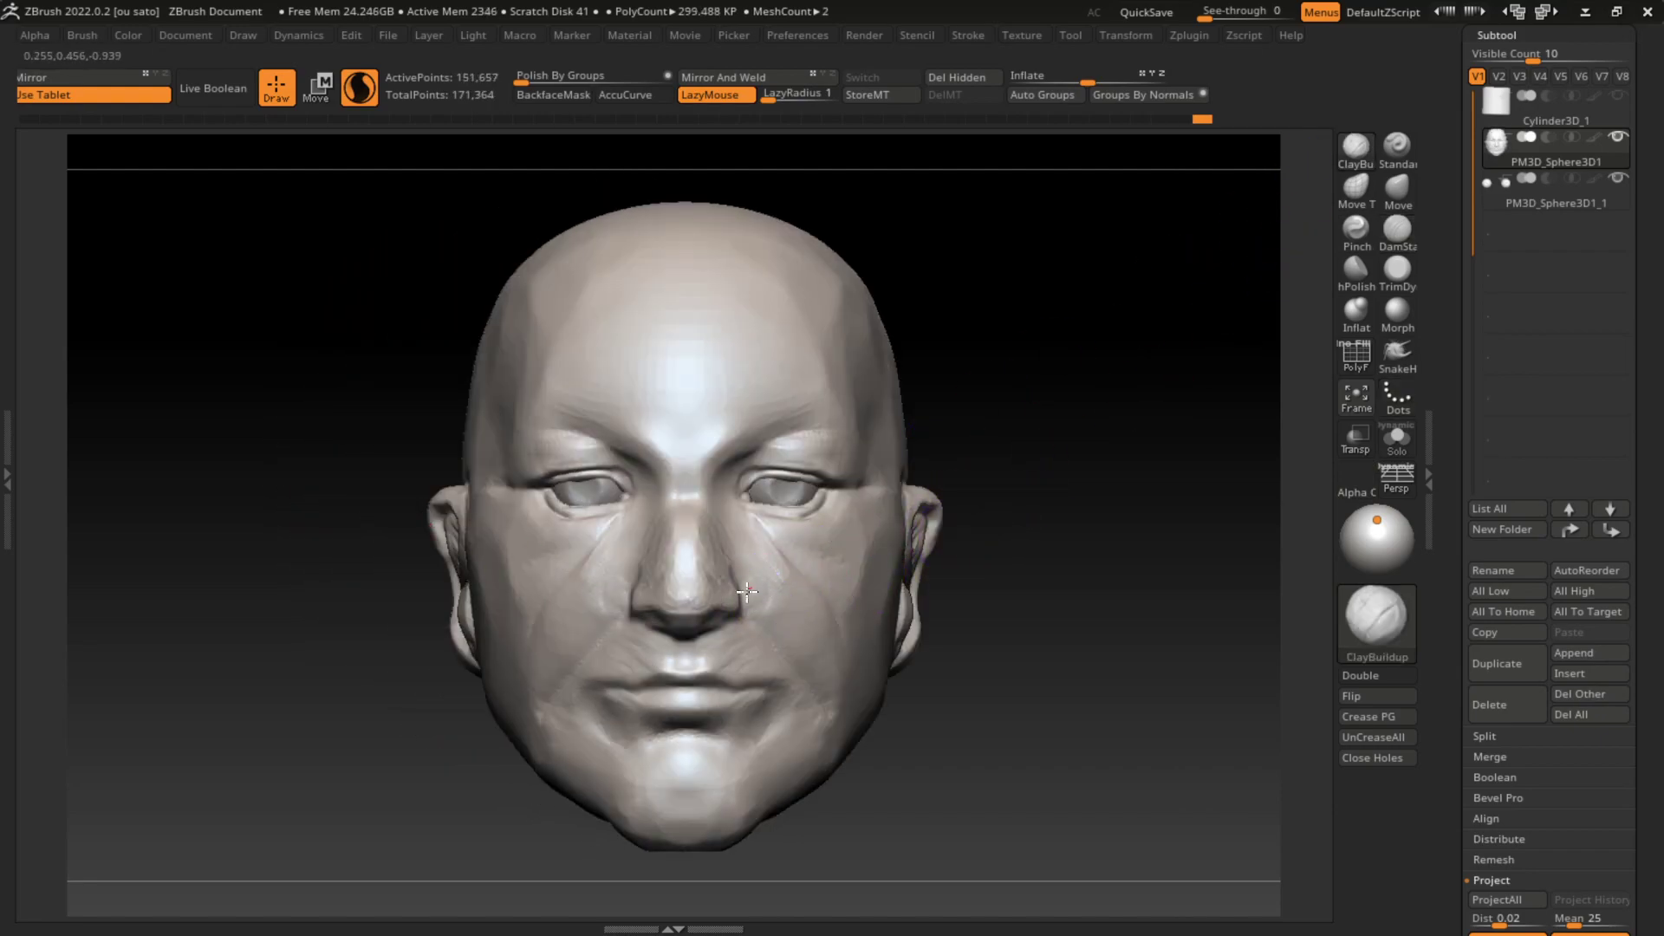
key(ctrl+z)
drag(978, 508, 973, 549)
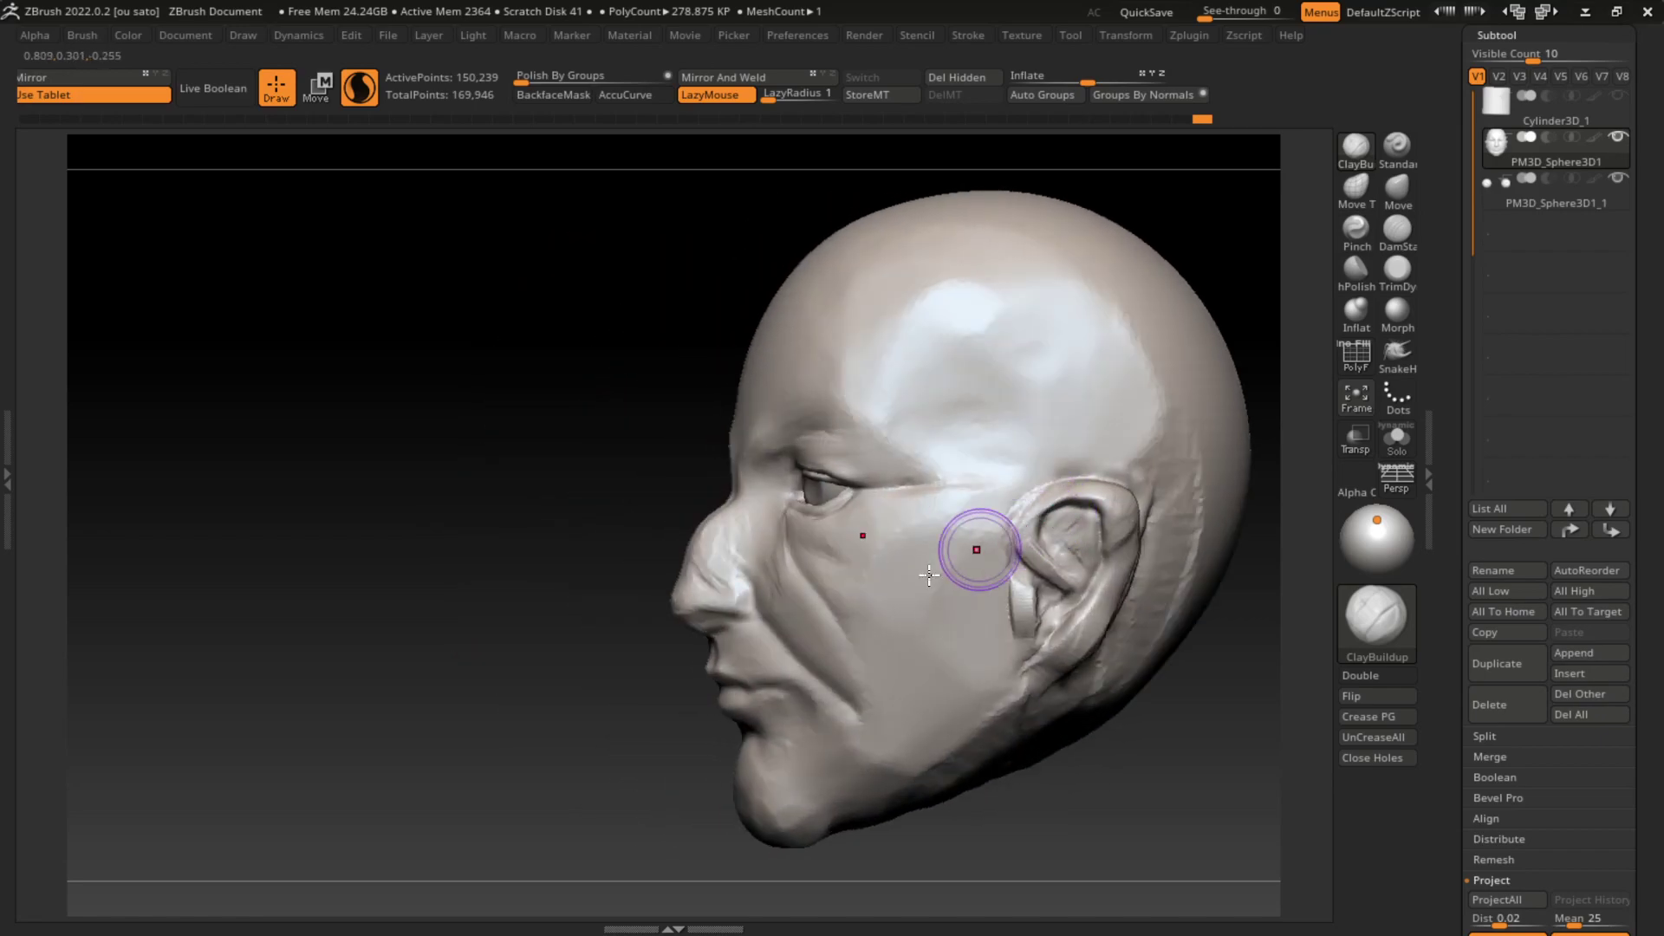
mouse_move(483, 750)
mouse_down()
mouse_move(532, 754)
mouse_move(1070, 513)
mouse_up()
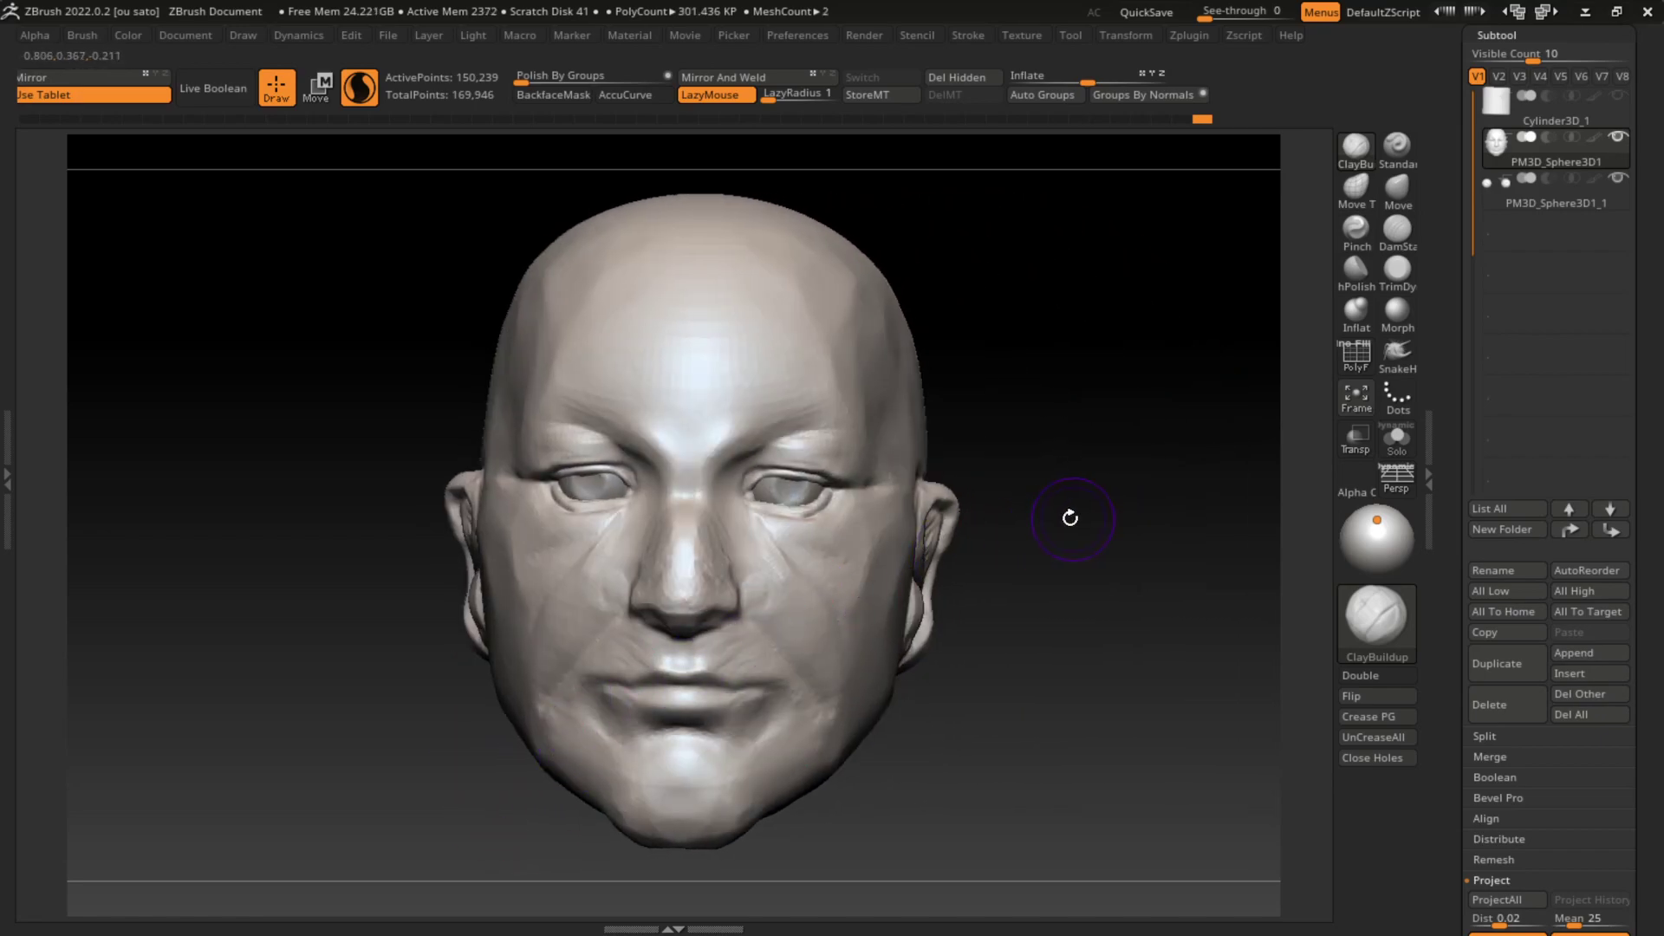
drag(762, 416, 777, 422)
key(ctrl+z)
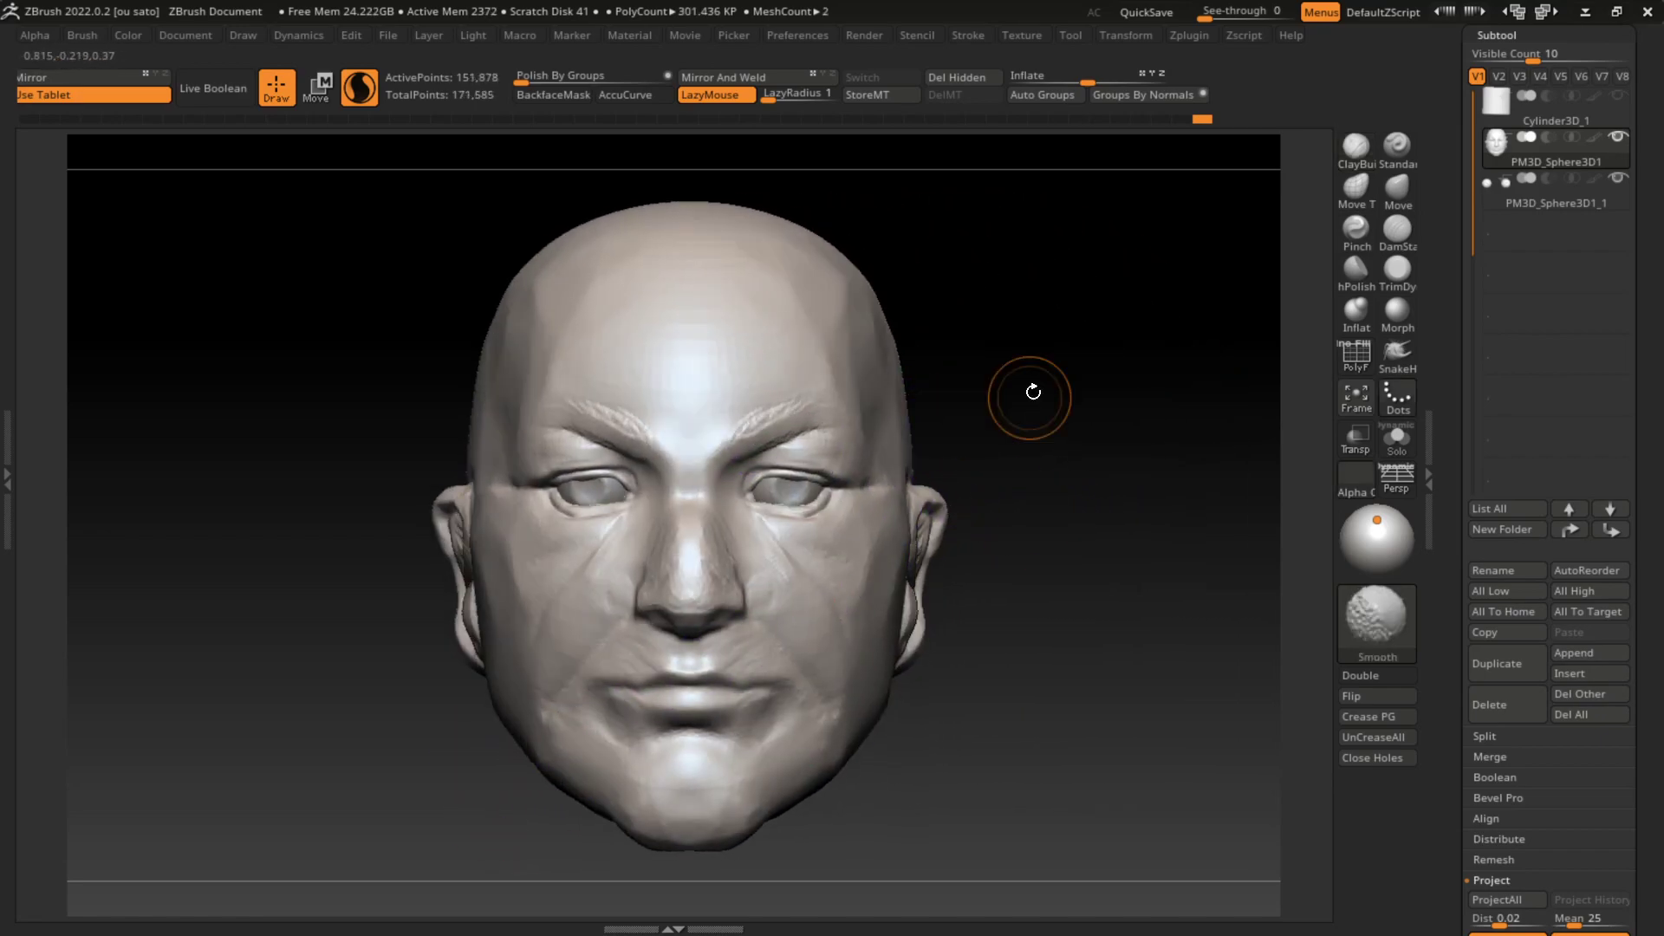
Step: Build up the right brow and forehead and lay a stroke across the upper eyelids
drag(810, 392, 767, 429)
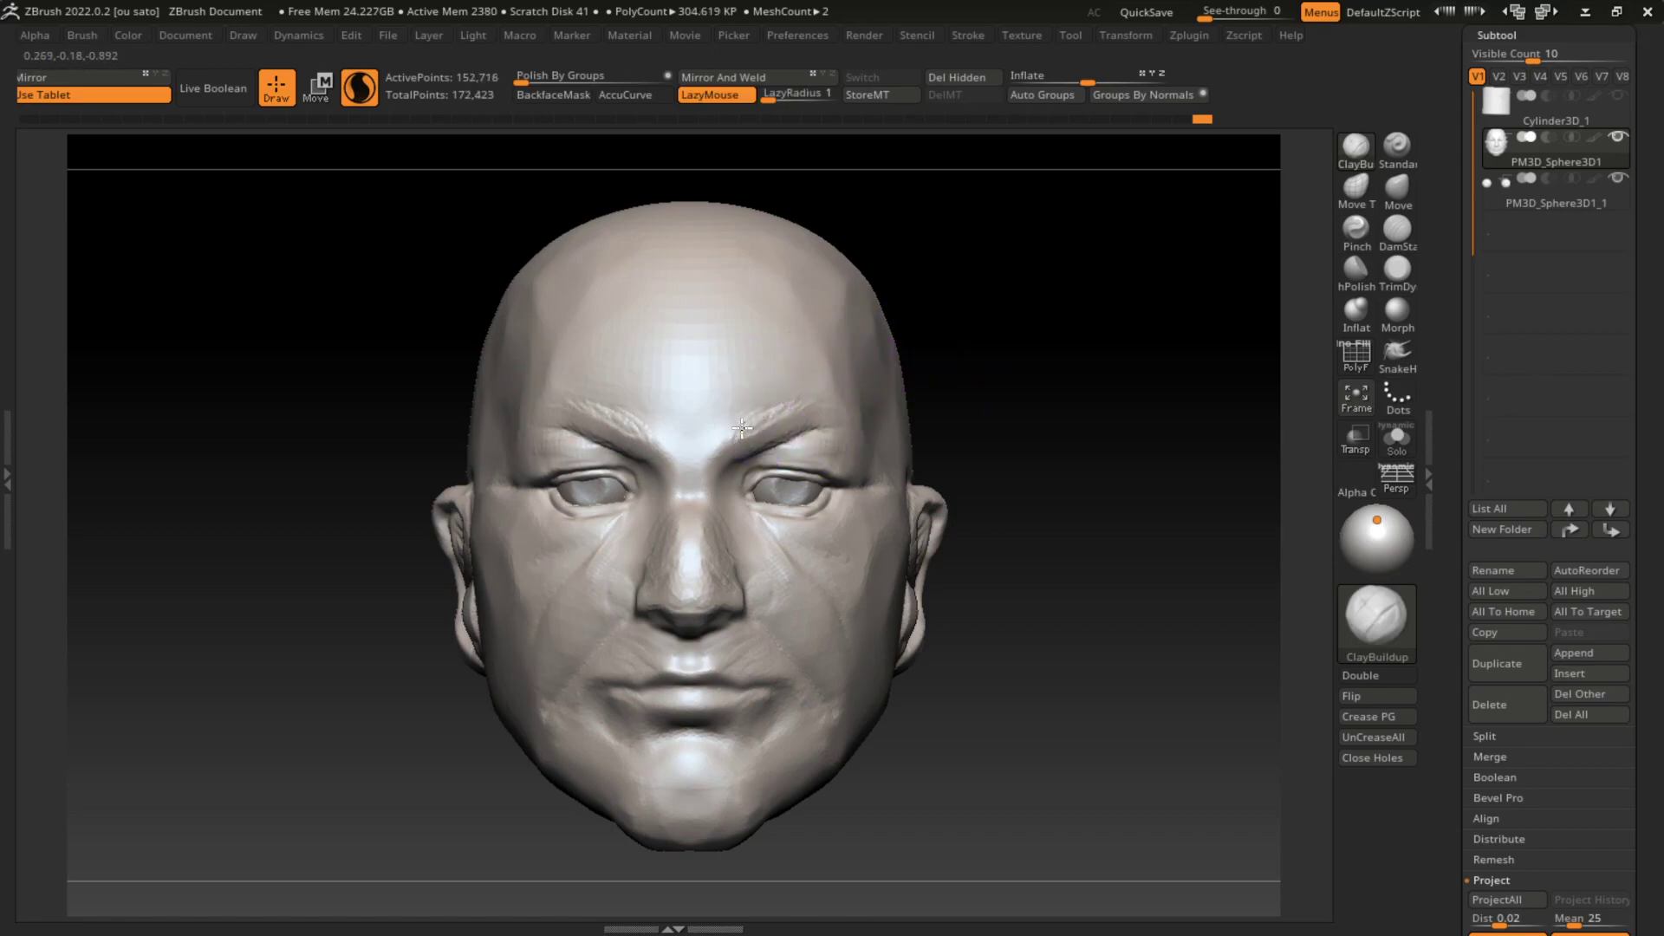
mouse_move(659, 424)
mouse_down()
mouse_move(729, 420)
mouse_move(706, 408)
mouse_up()
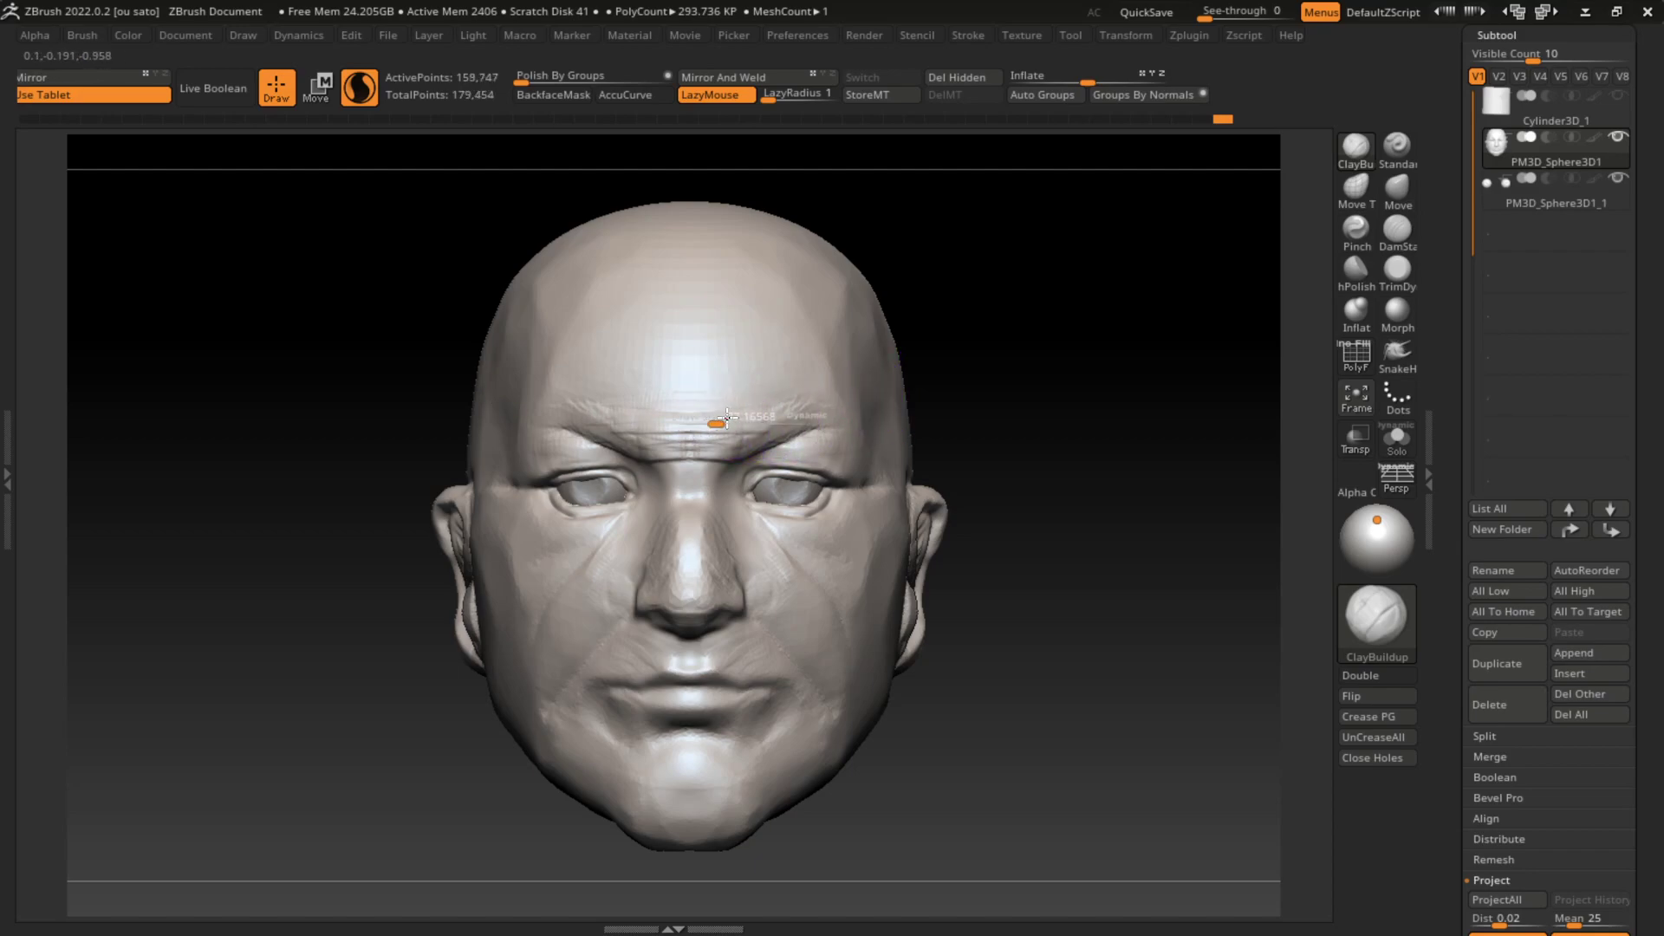
key(ctrl)
key(l)
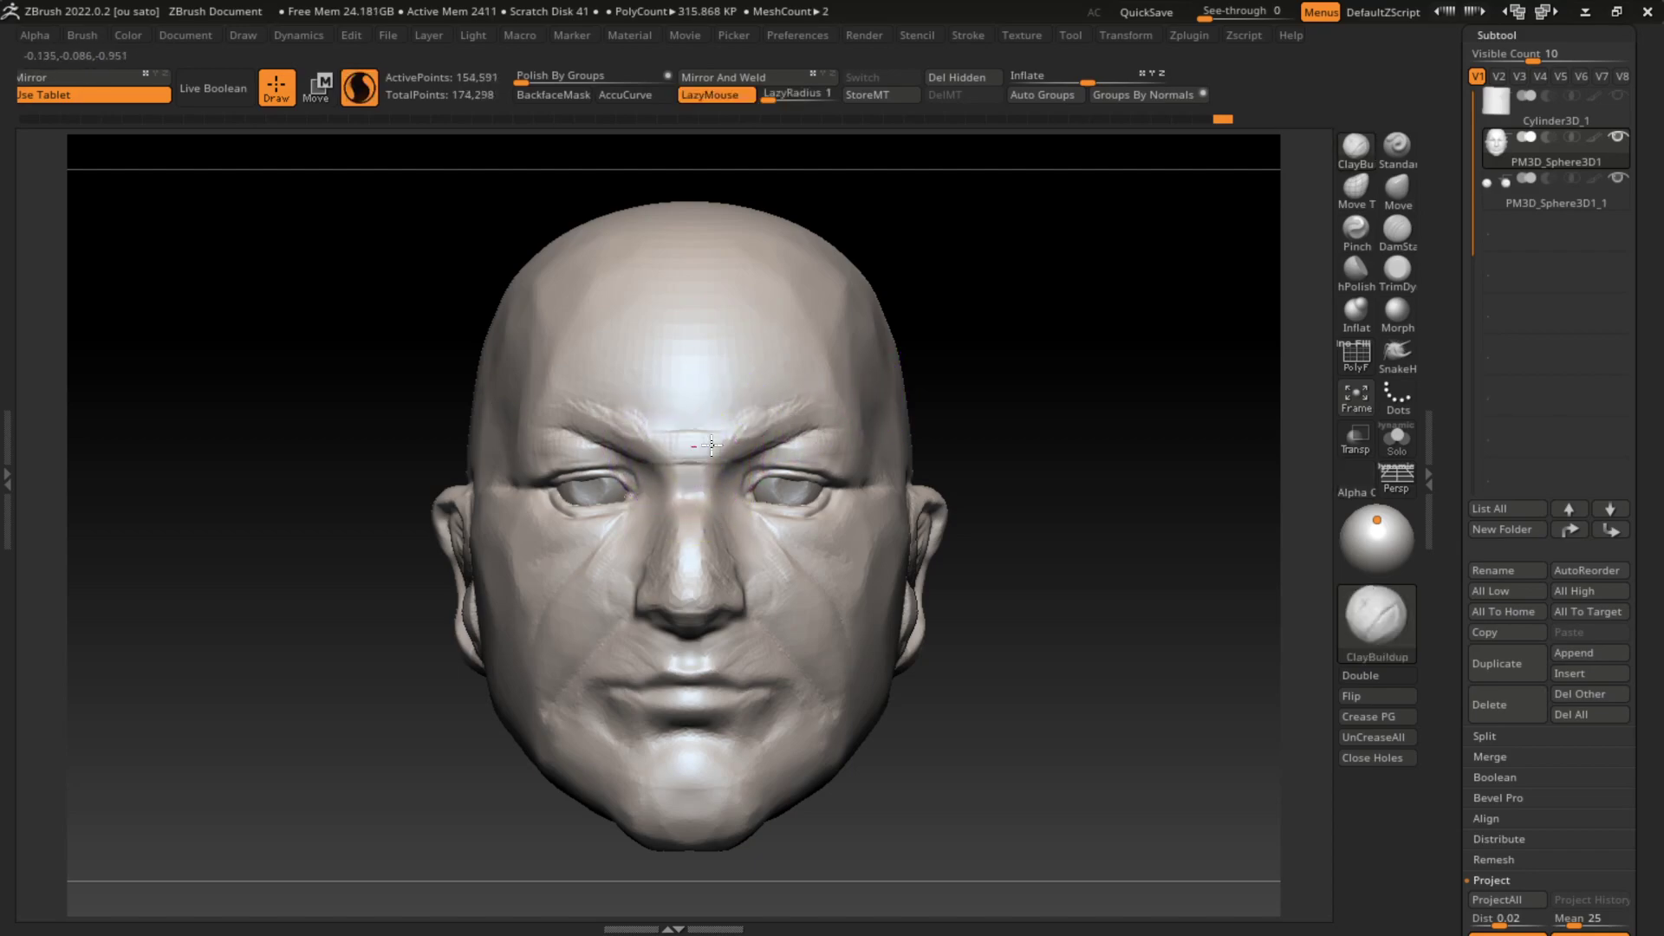
drag(609, 419, 736, 419)
key(ctrl+z)
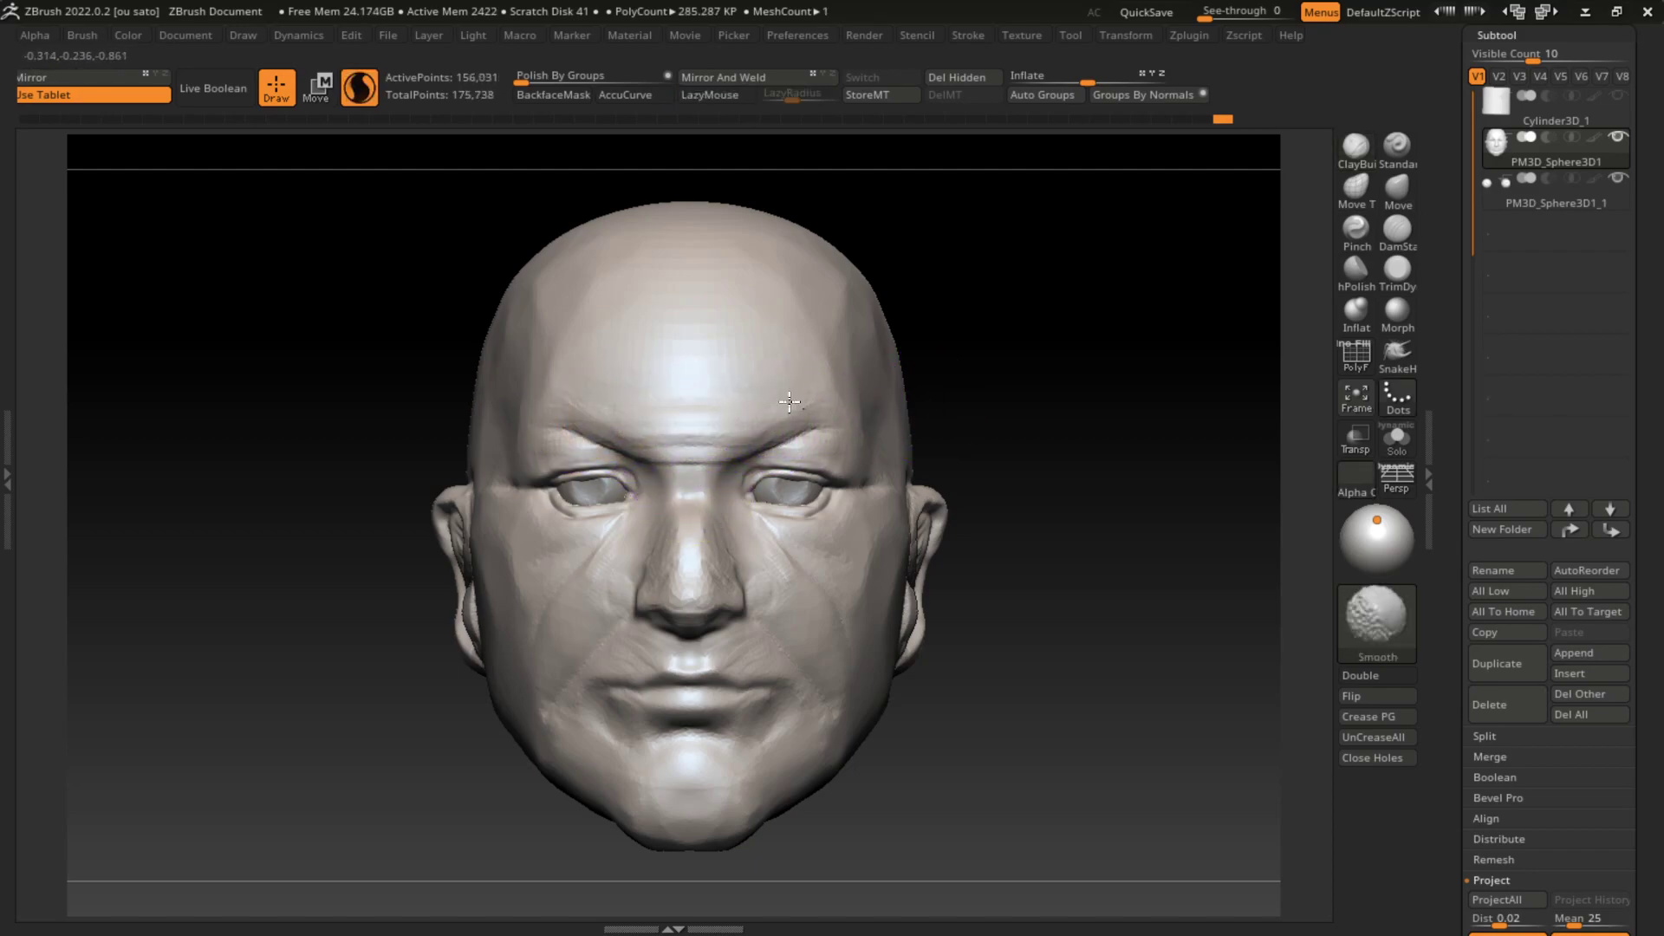
mouse_move(568, 465)
mouse_down()
mouse_move(802, 464)
mouse_move(832, 442)
mouse_up()
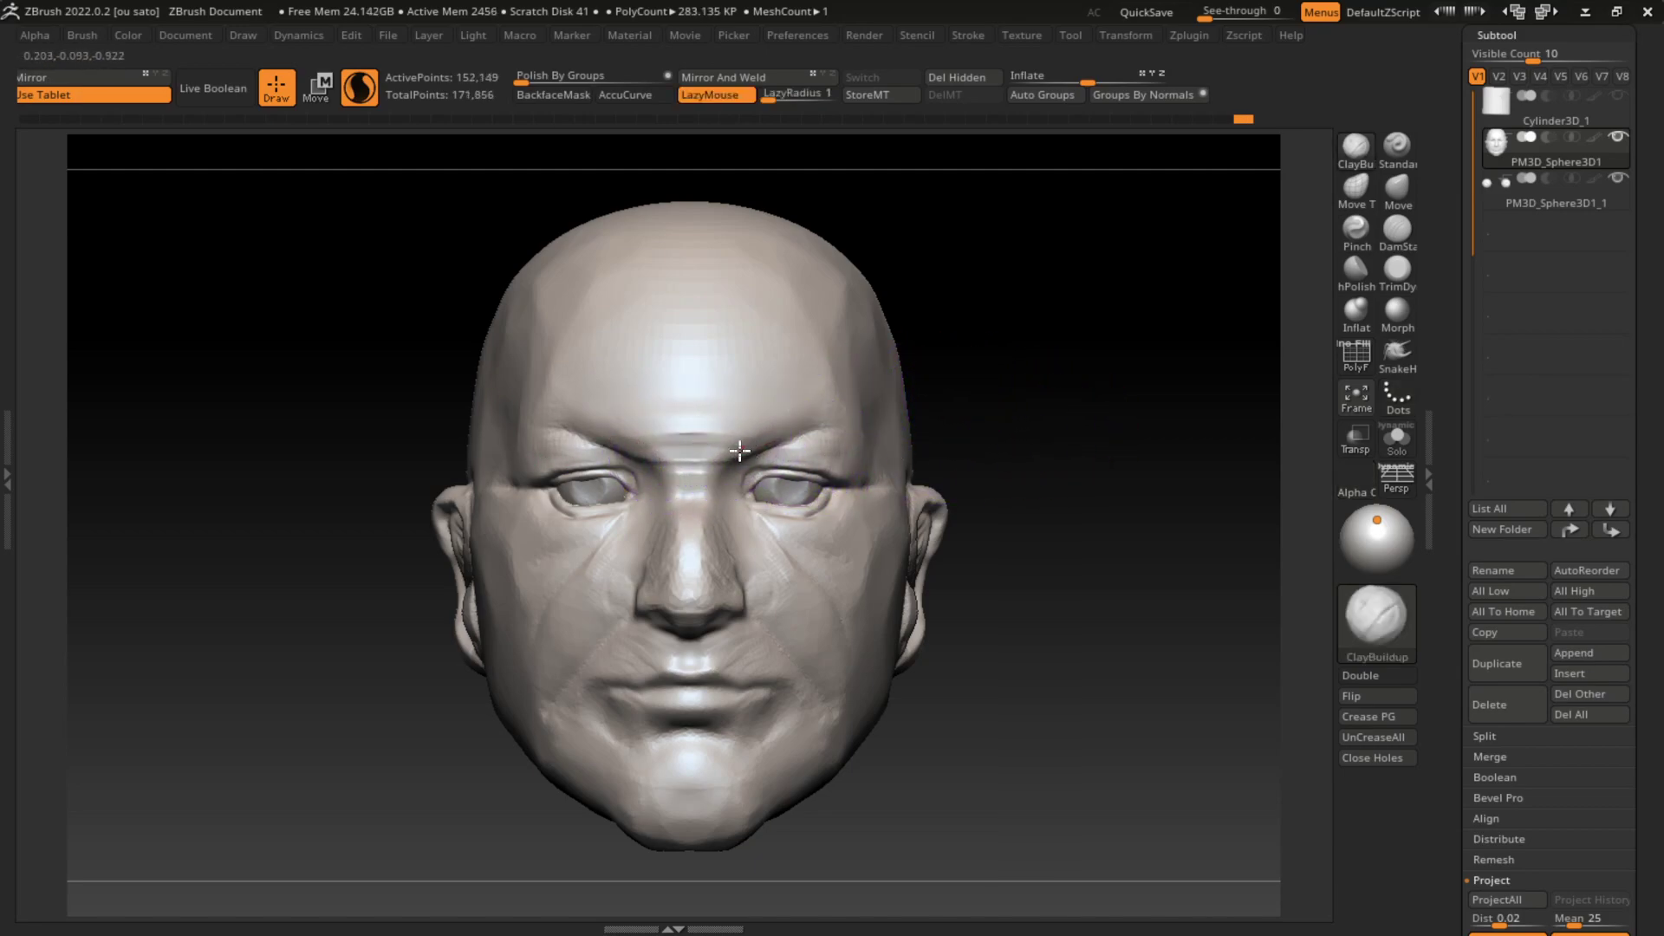
drag(737, 459, 797, 423)
Step: Smooth the brow area, shrink the brush, and refine the left brow and right temple
key(l)
mouse_move(696, 436)
shift+mouse_down()
mouse_move(737, 381)
mouse_move(819, 420)
shift+mouse_up()
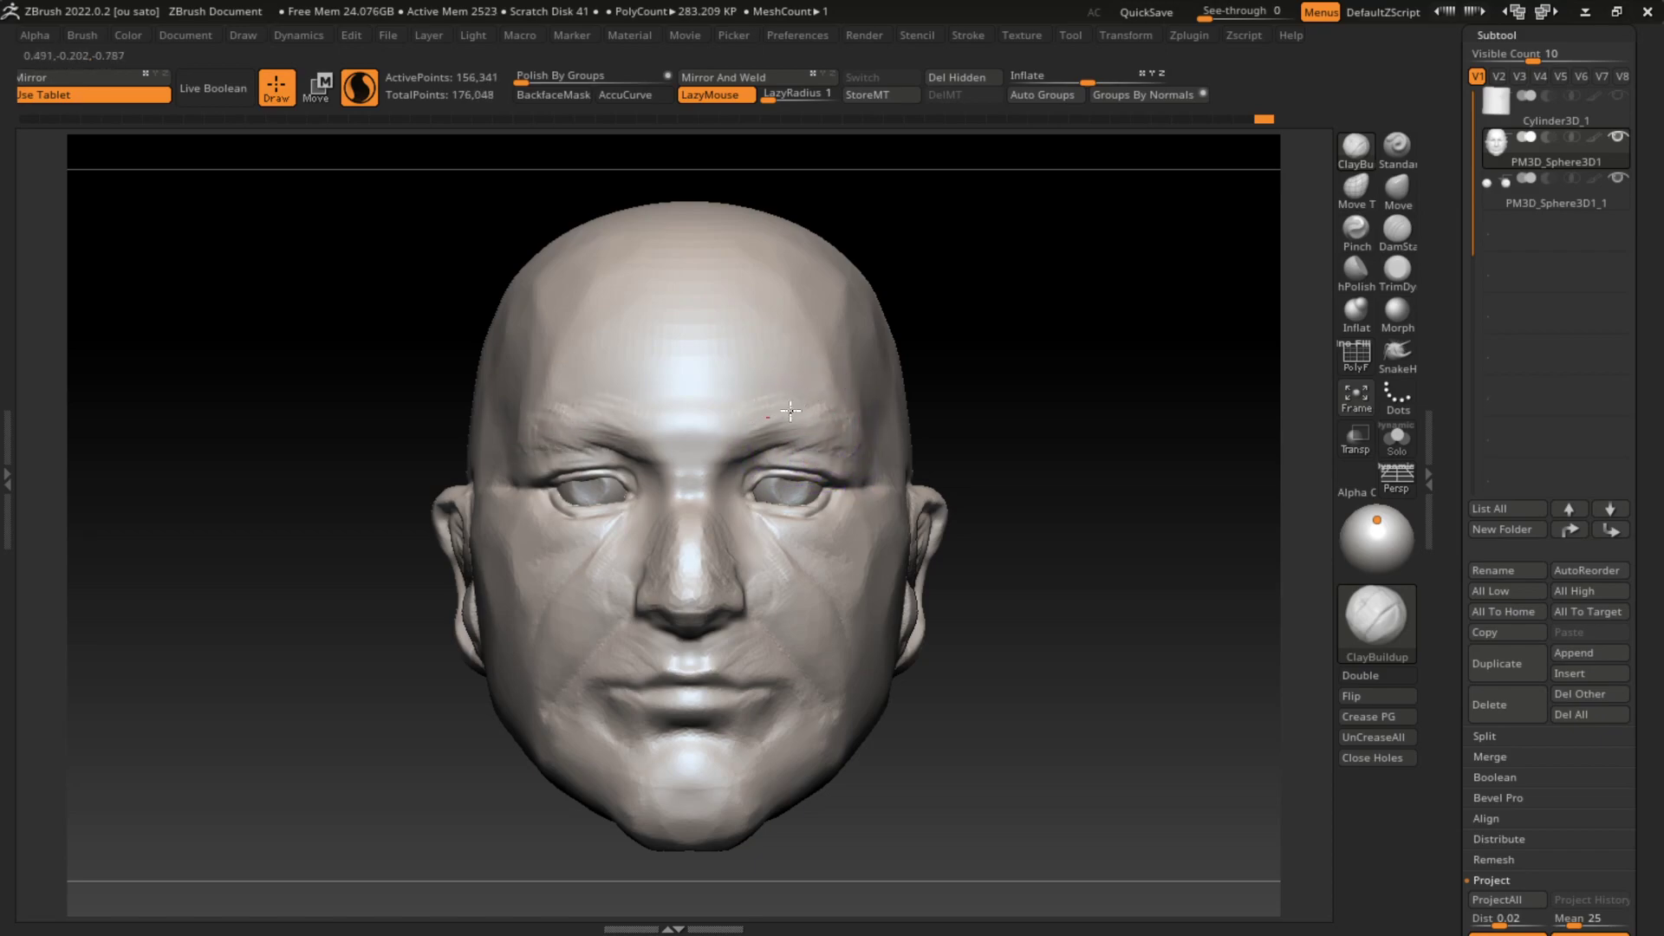
shift+drag(789, 411, 829, 401)
key(s)
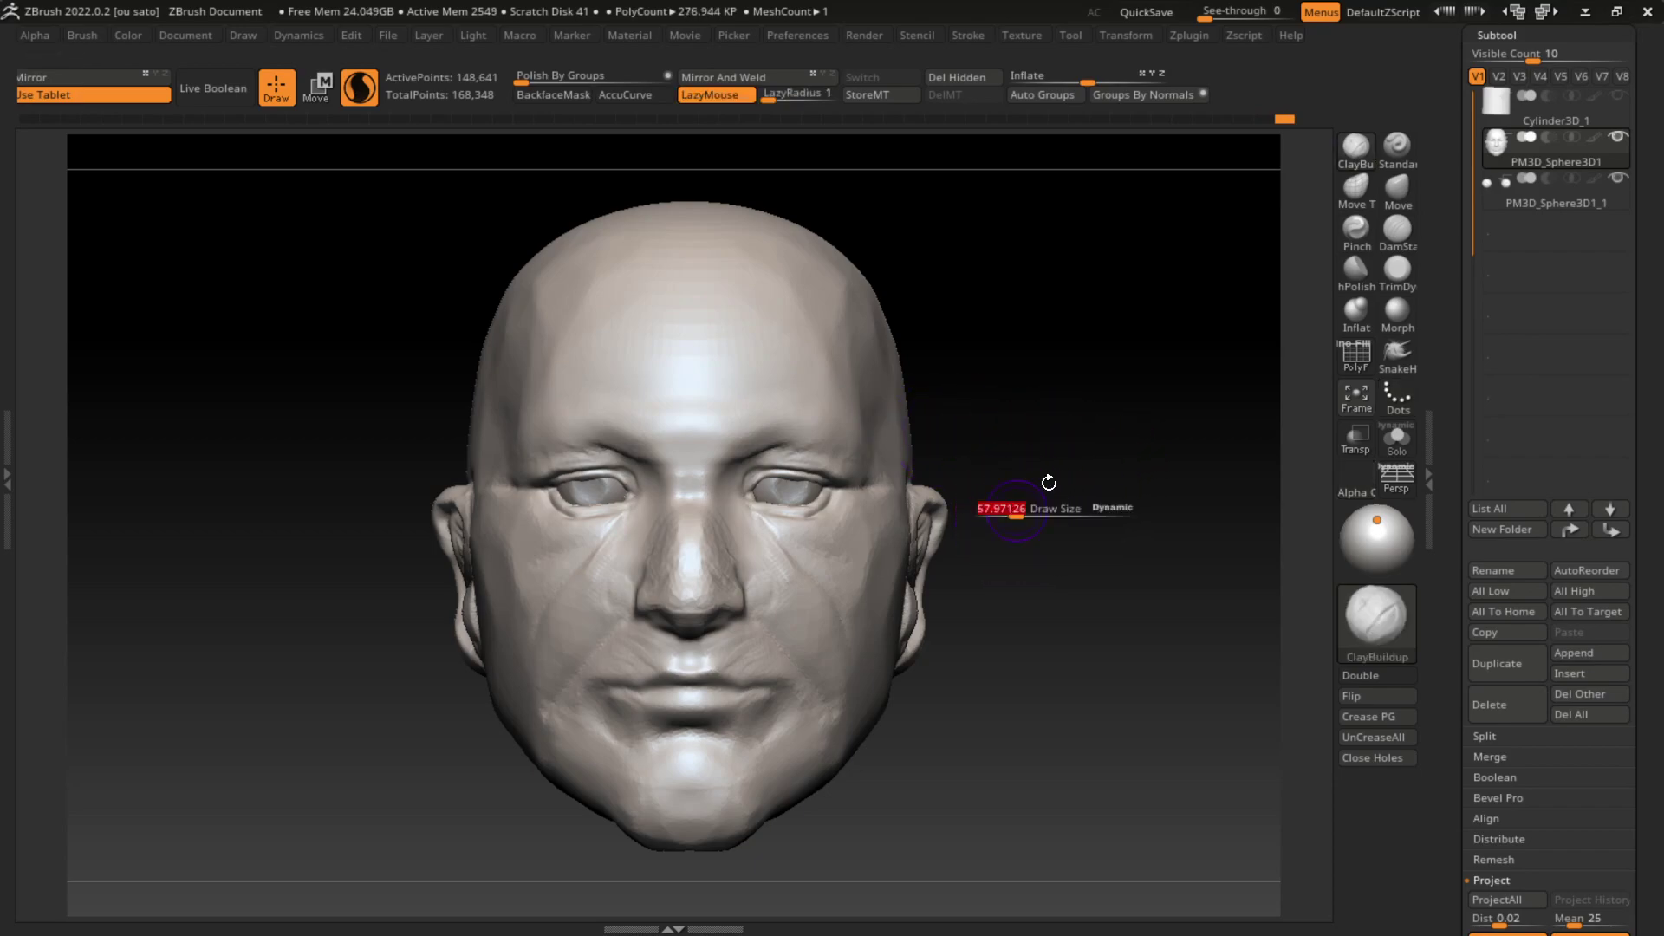
drag(743, 446, 749, 450)
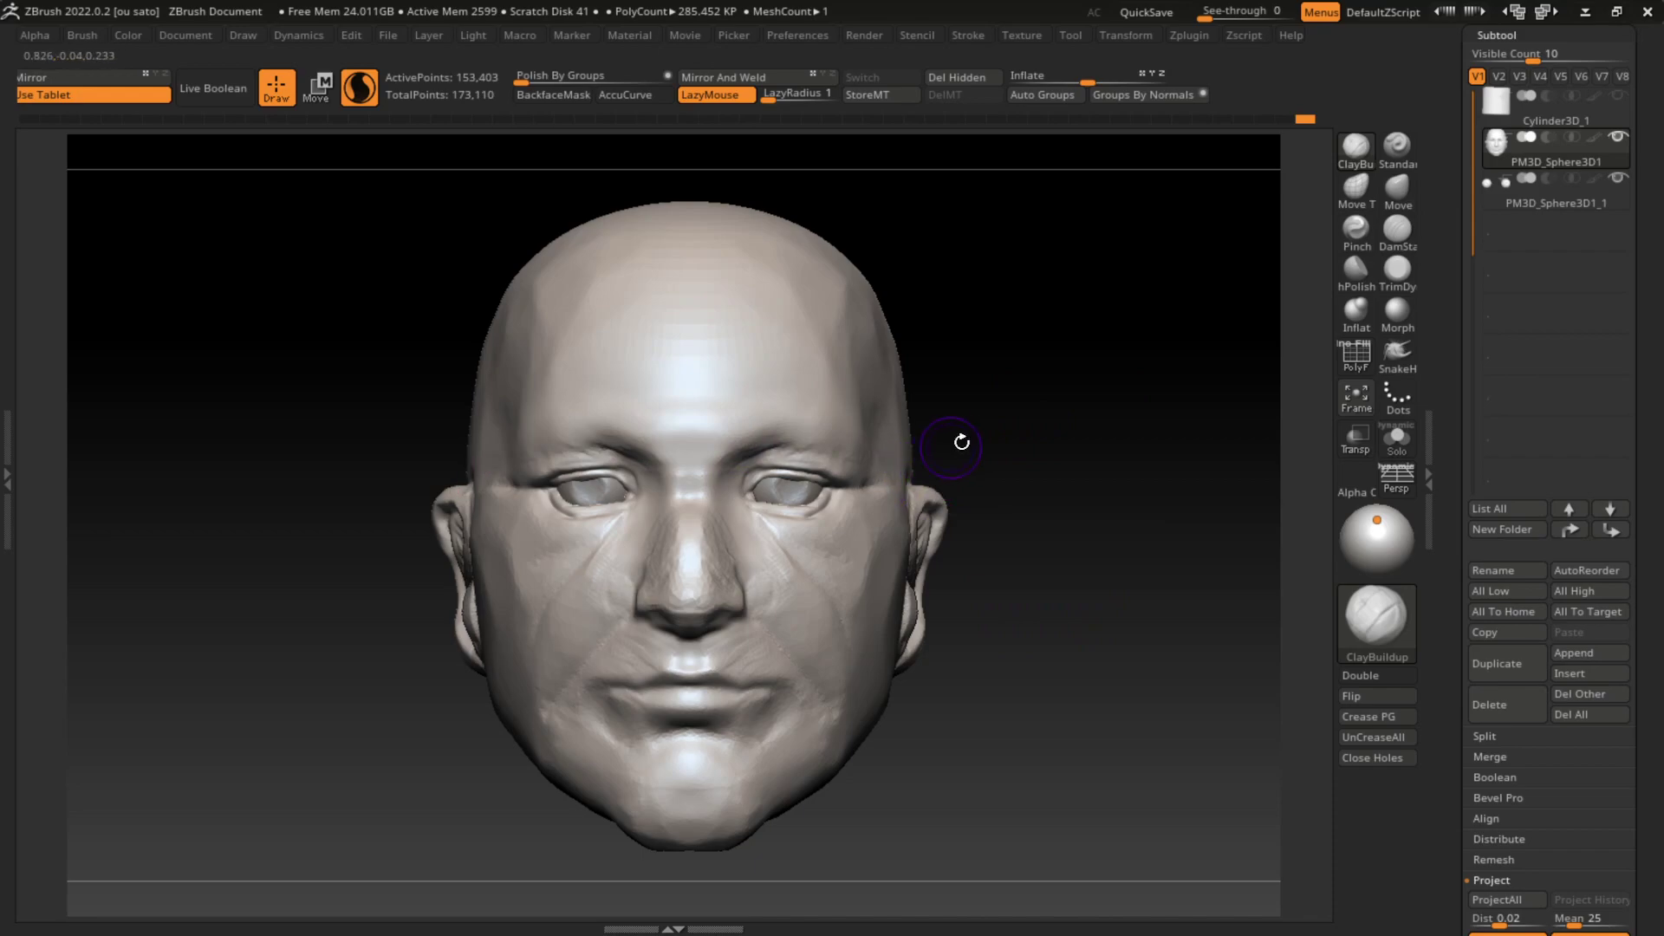
drag(854, 475, 832, 460)
alt+drag(986, 503, 1012, 512)
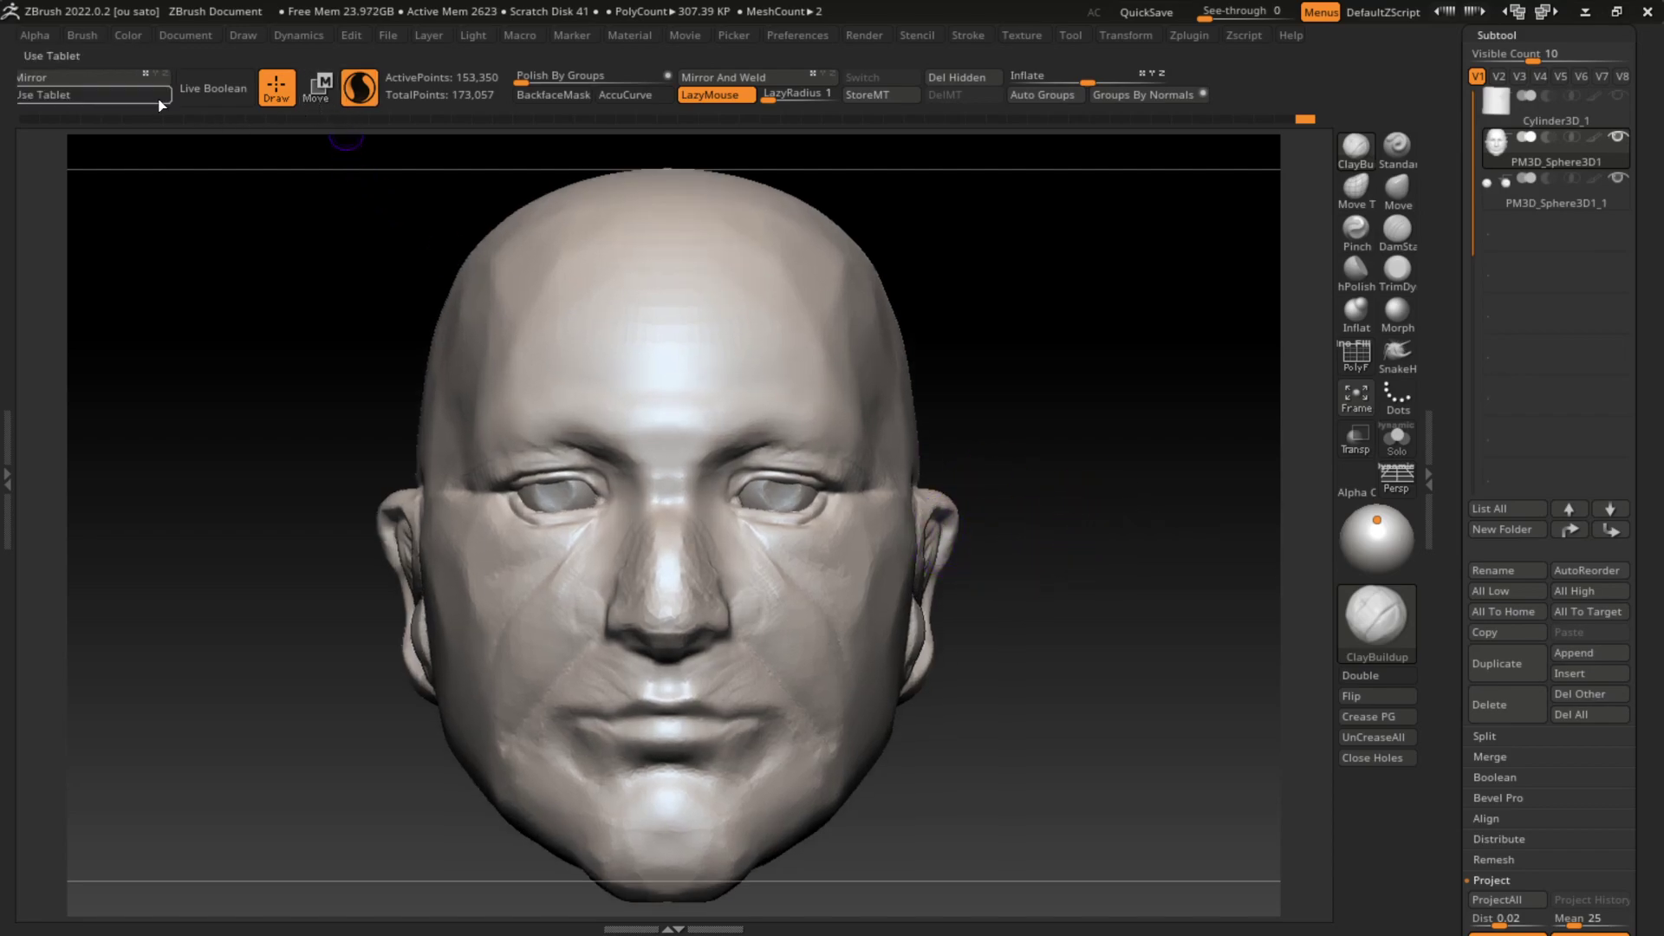
Step: Paint a mask along both upper eyelids and eye corners with a small brush, then reframe front-on
alt+drag(1044, 469, 1144, 538)
key(s)
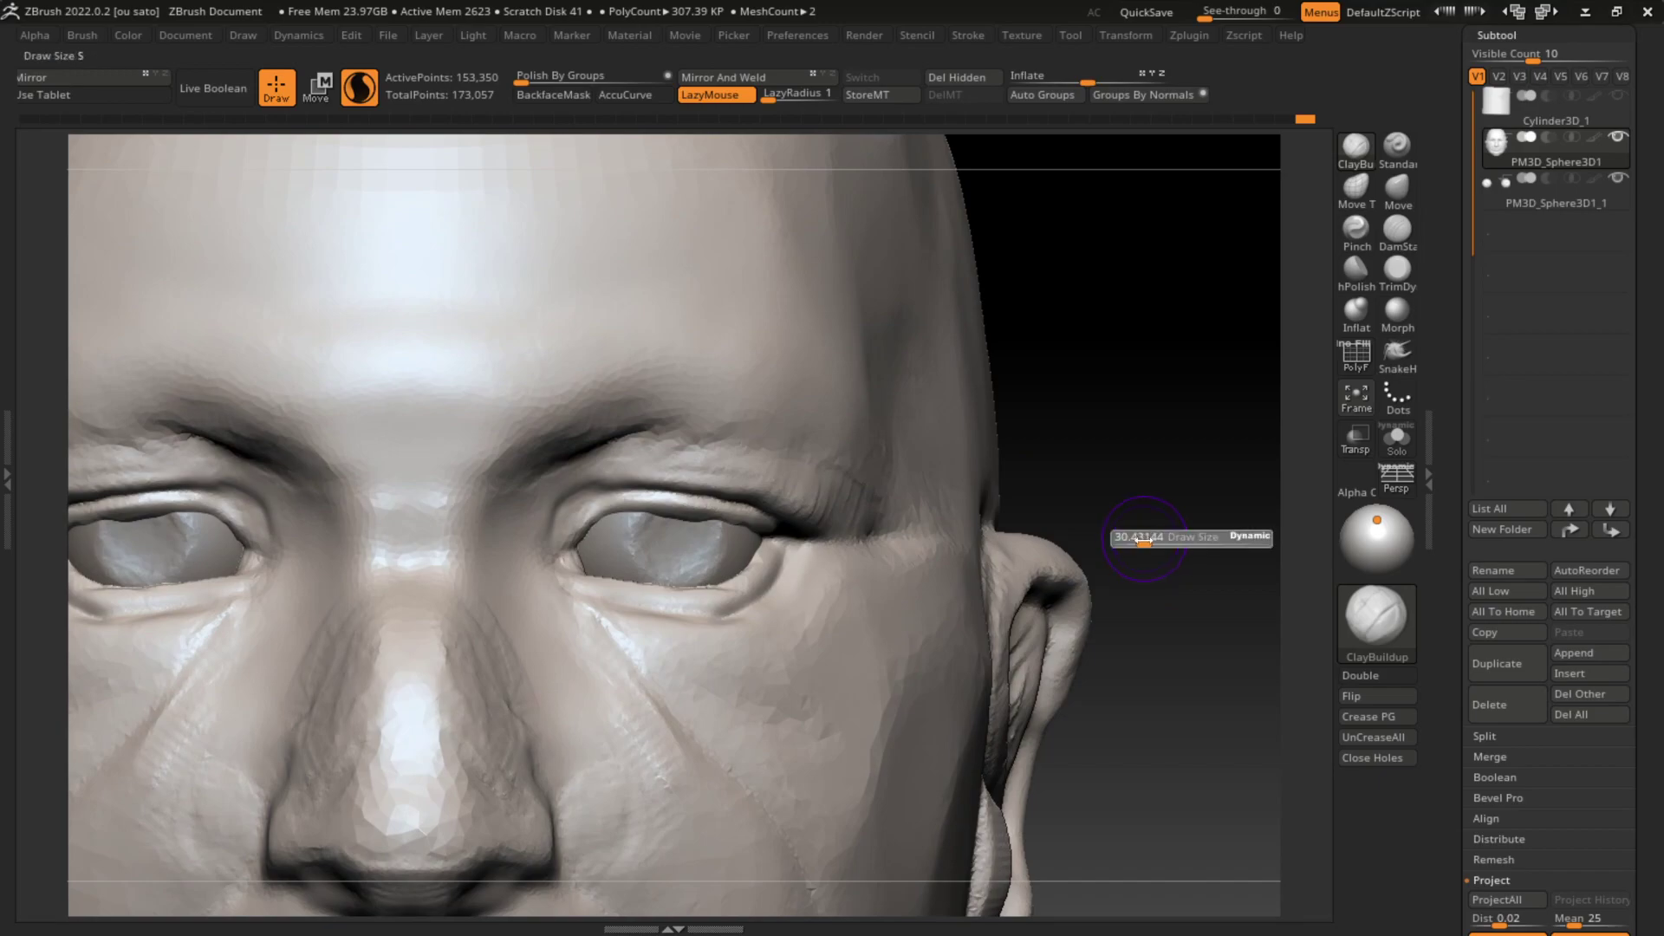
drag(1178, 460, 1174, 382)
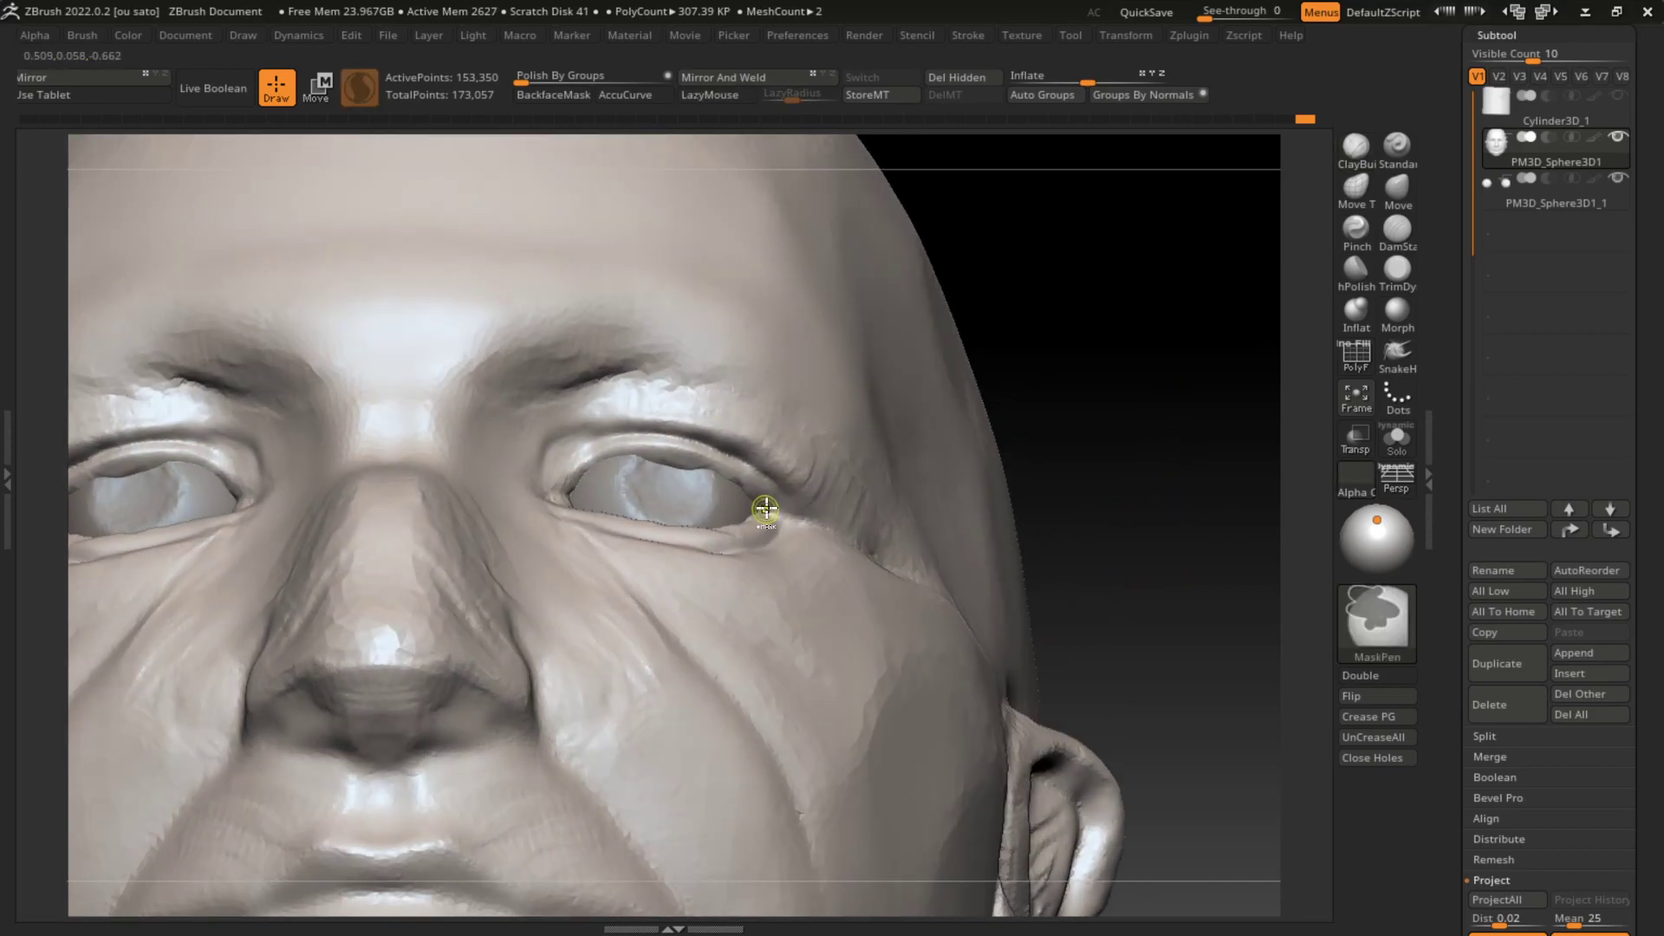
key(ctrl)
mouse_move(714, 469)
ctrl+mouse_down()
mouse_move(623, 452)
mouse_move(559, 490)
ctrl+mouse_up()
mouse_move(1066, 373)
mouse_down()
mouse_move(817, 539)
mouse_move(717, 576)
mouse_move(559, 555)
mouse_move(546, 521)
mouse_move(572, 563)
mouse_up()
key(s)
ctrl+drag(767, 555, 876, 537)
key(l)
key(f)
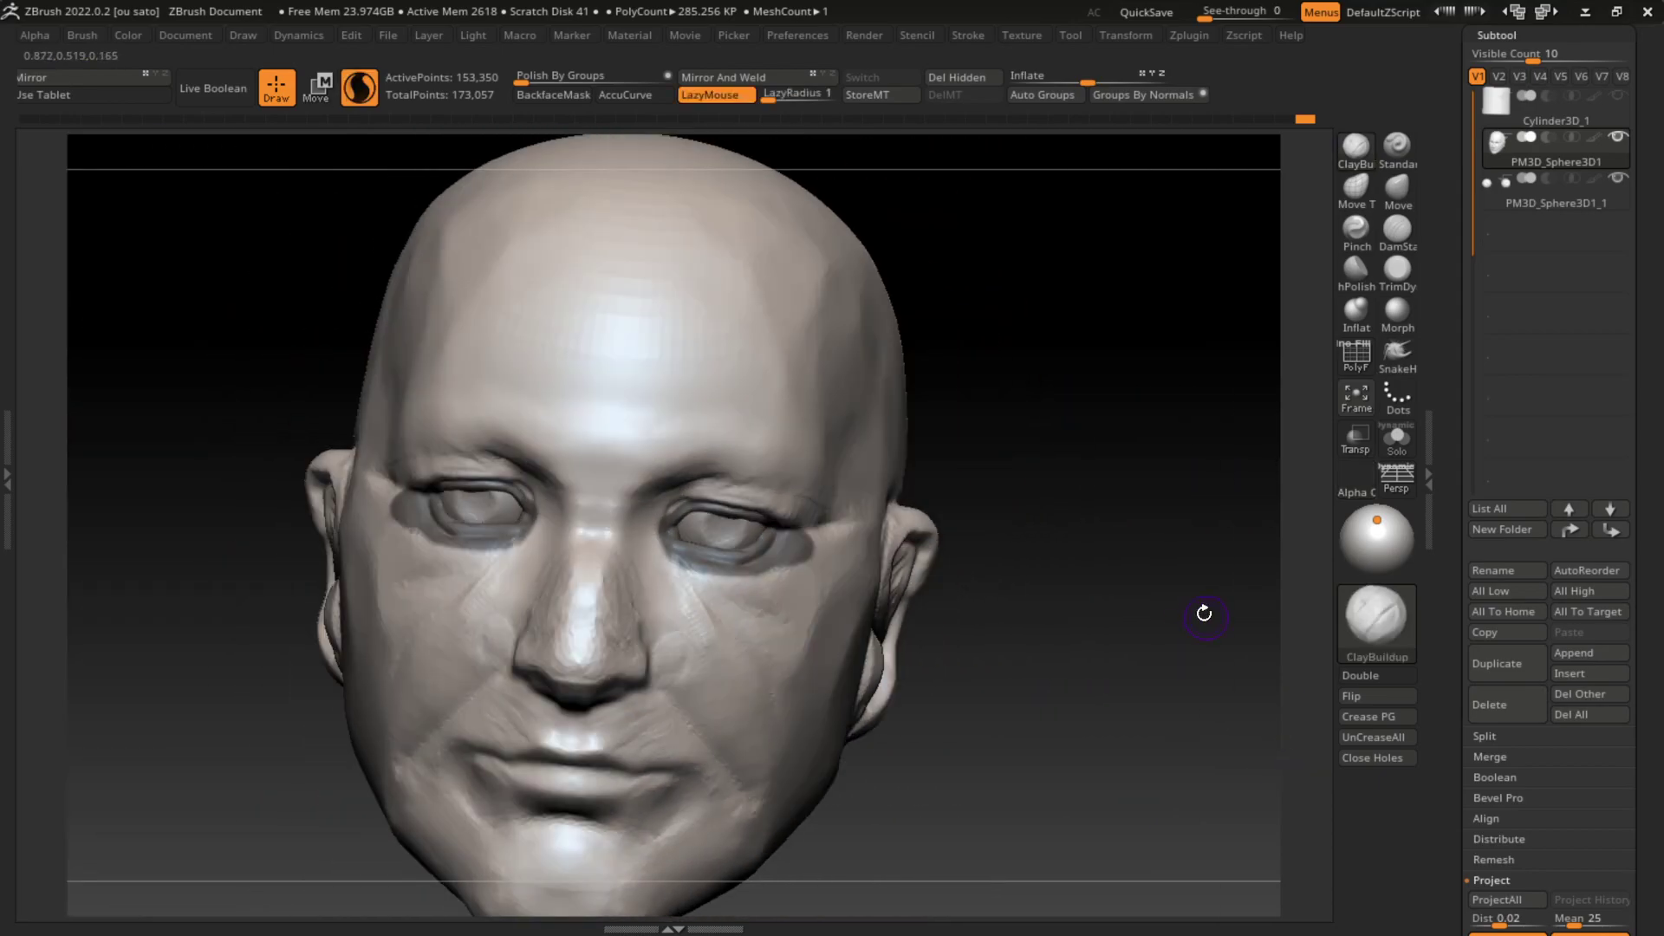
shift+drag(1204, 613, 1096, 613)
Step: Mask both cheeks and reshape the area around the nose
click(1383, 198)
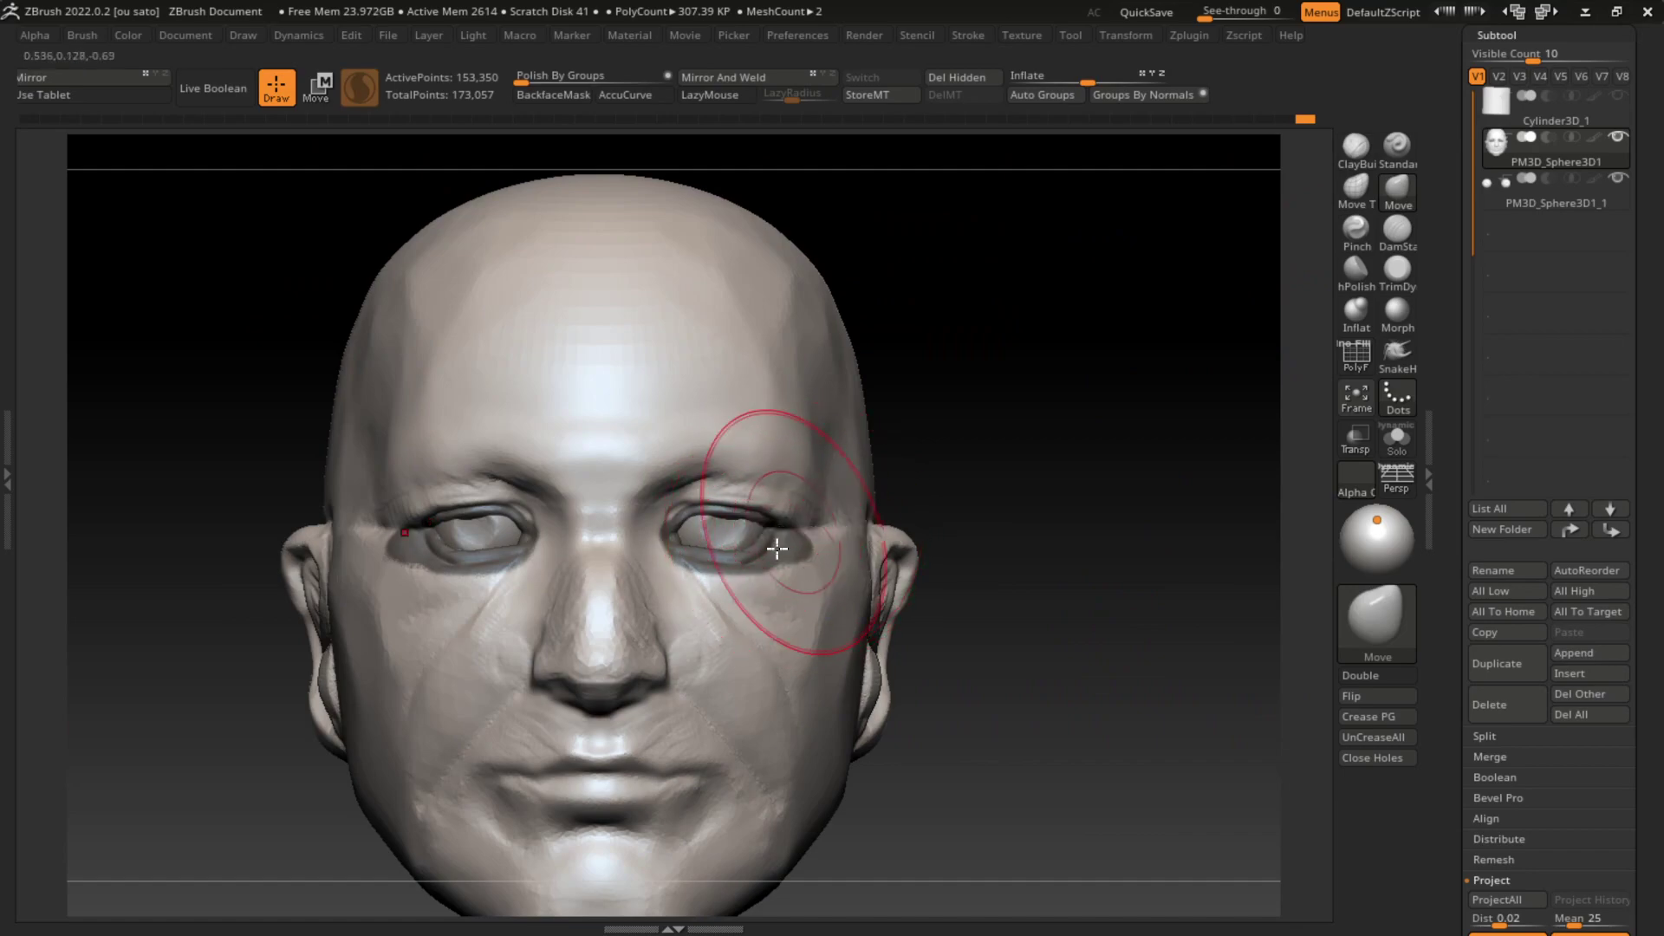
ctrl+drag(984, 464, 953, 485)
mouse_move(746, 555)
ctrl+mouse_down()
mouse_move(779, 617)
mouse_move(653, 639)
mouse_move(627, 603)
ctrl+mouse_up()
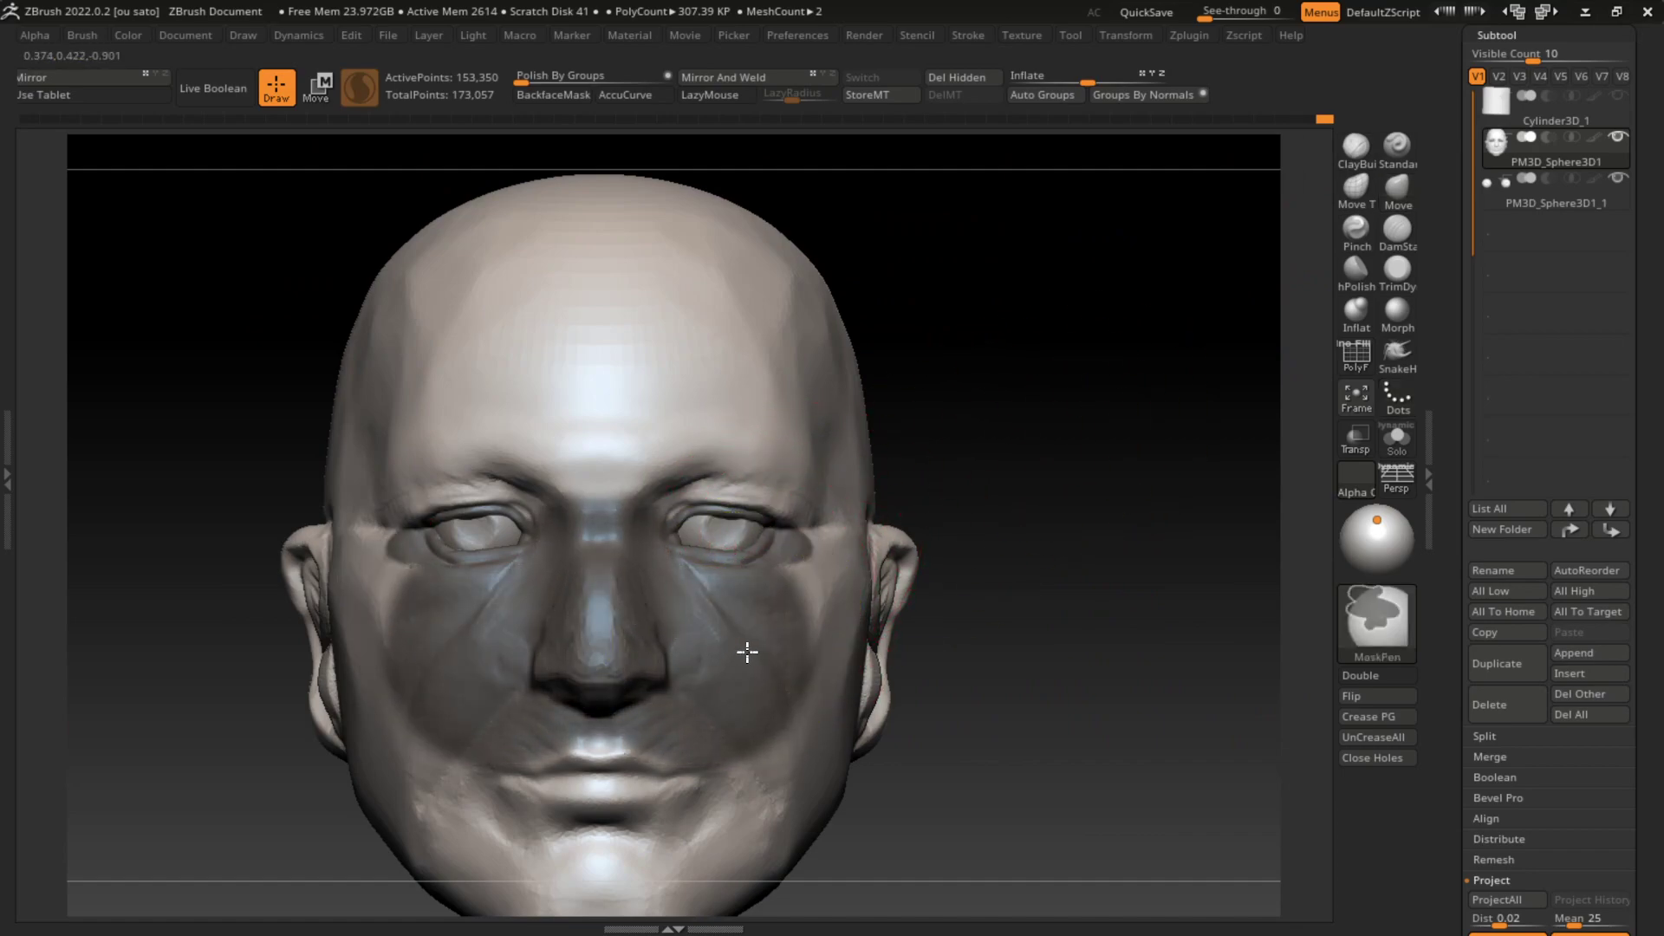
mouse_move(652, 611)
mouse_down()
mouse_move(807, 666)
mouse_move(827, 638)
mouse_up()
Step: With the Move brush (B, M, V), nudge both eye regions into a natural lid shape, then zoom out
key(b)
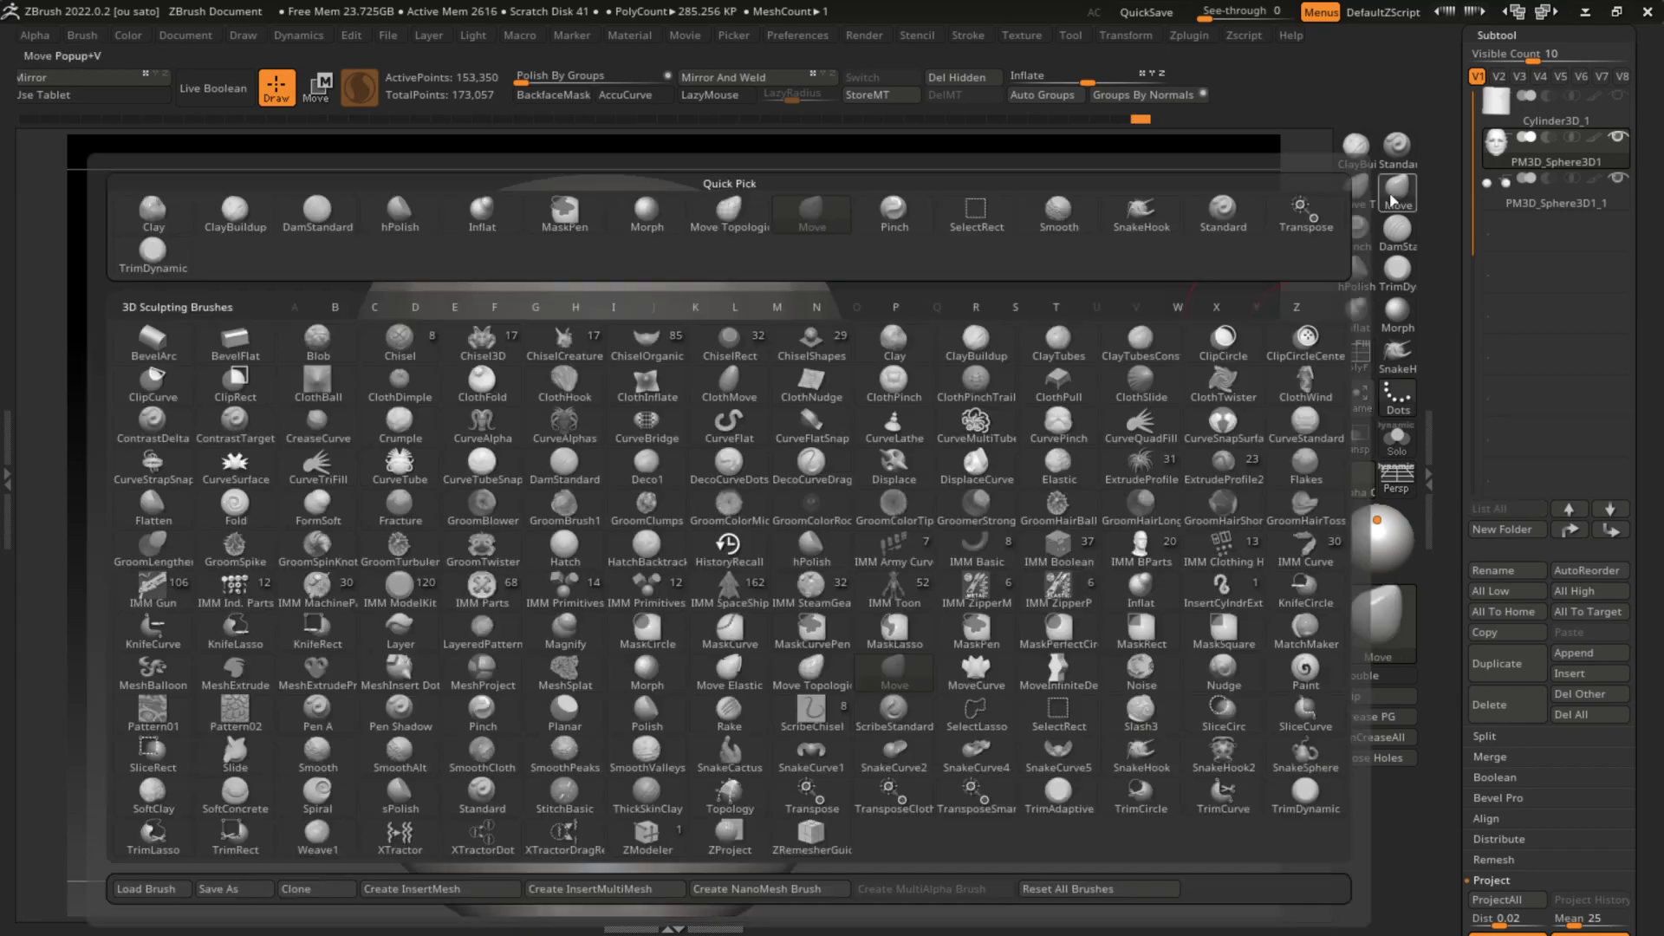
key(m)
key(v)
drag(747, 551, 754, 558)
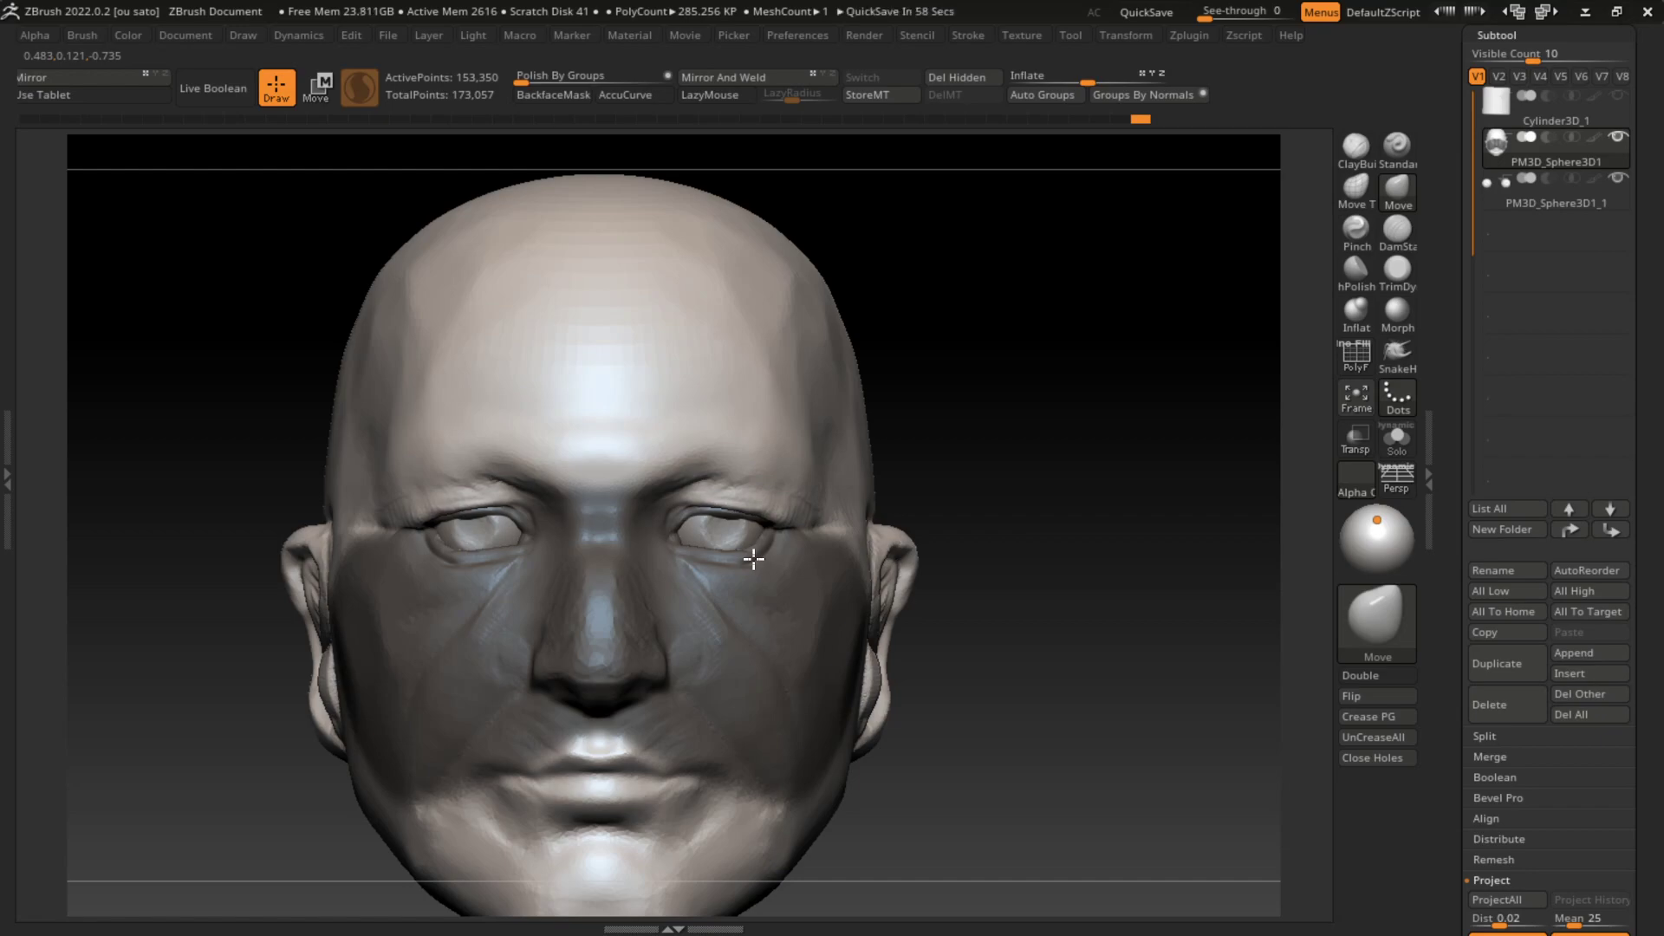
ctrl+right_drag(754, 559, 984, 632)
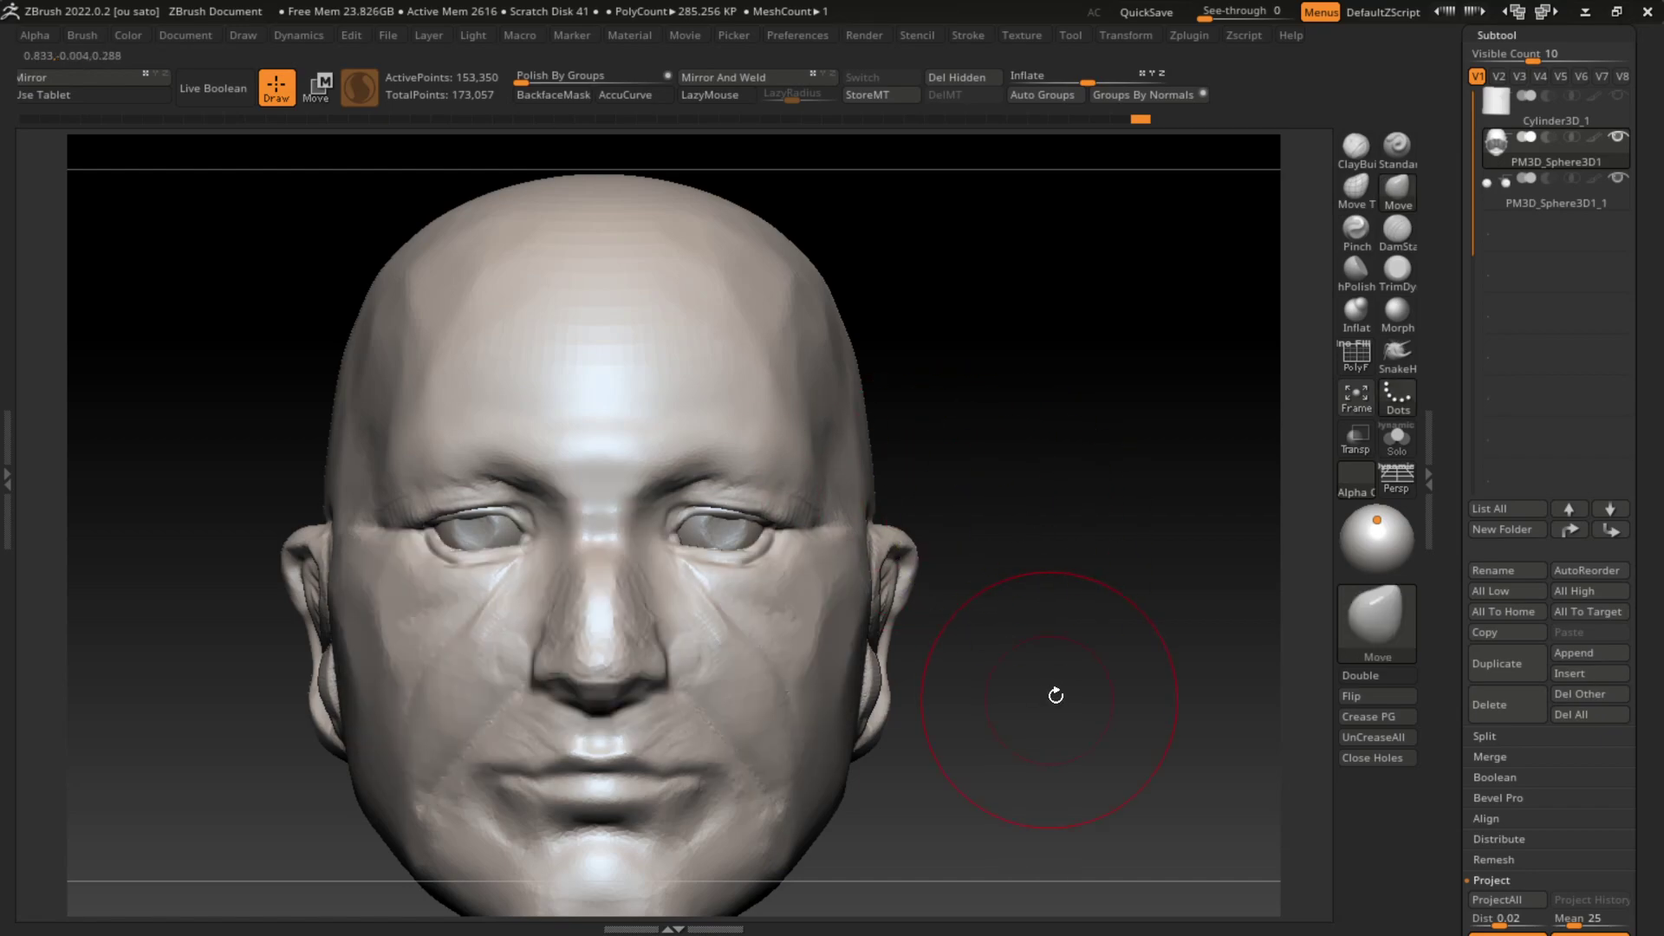
Step: Paint a mask band across both brows, redoing it wider after an undo
key(s)
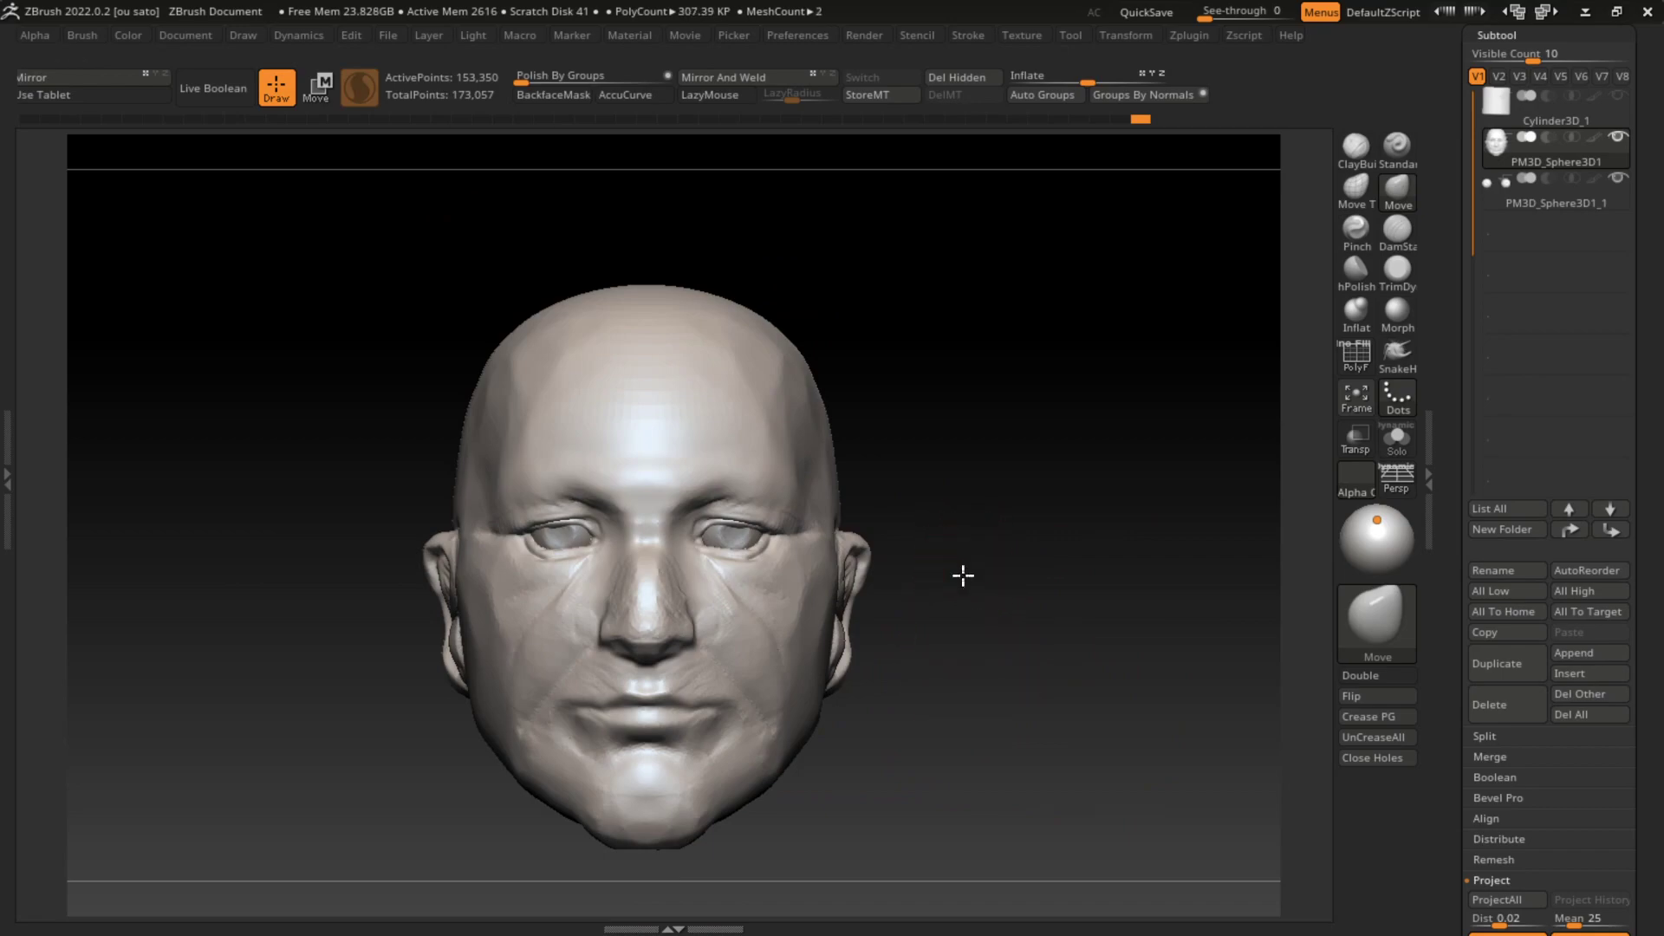
ctrl+right_drag(962, 572, 962, 554)
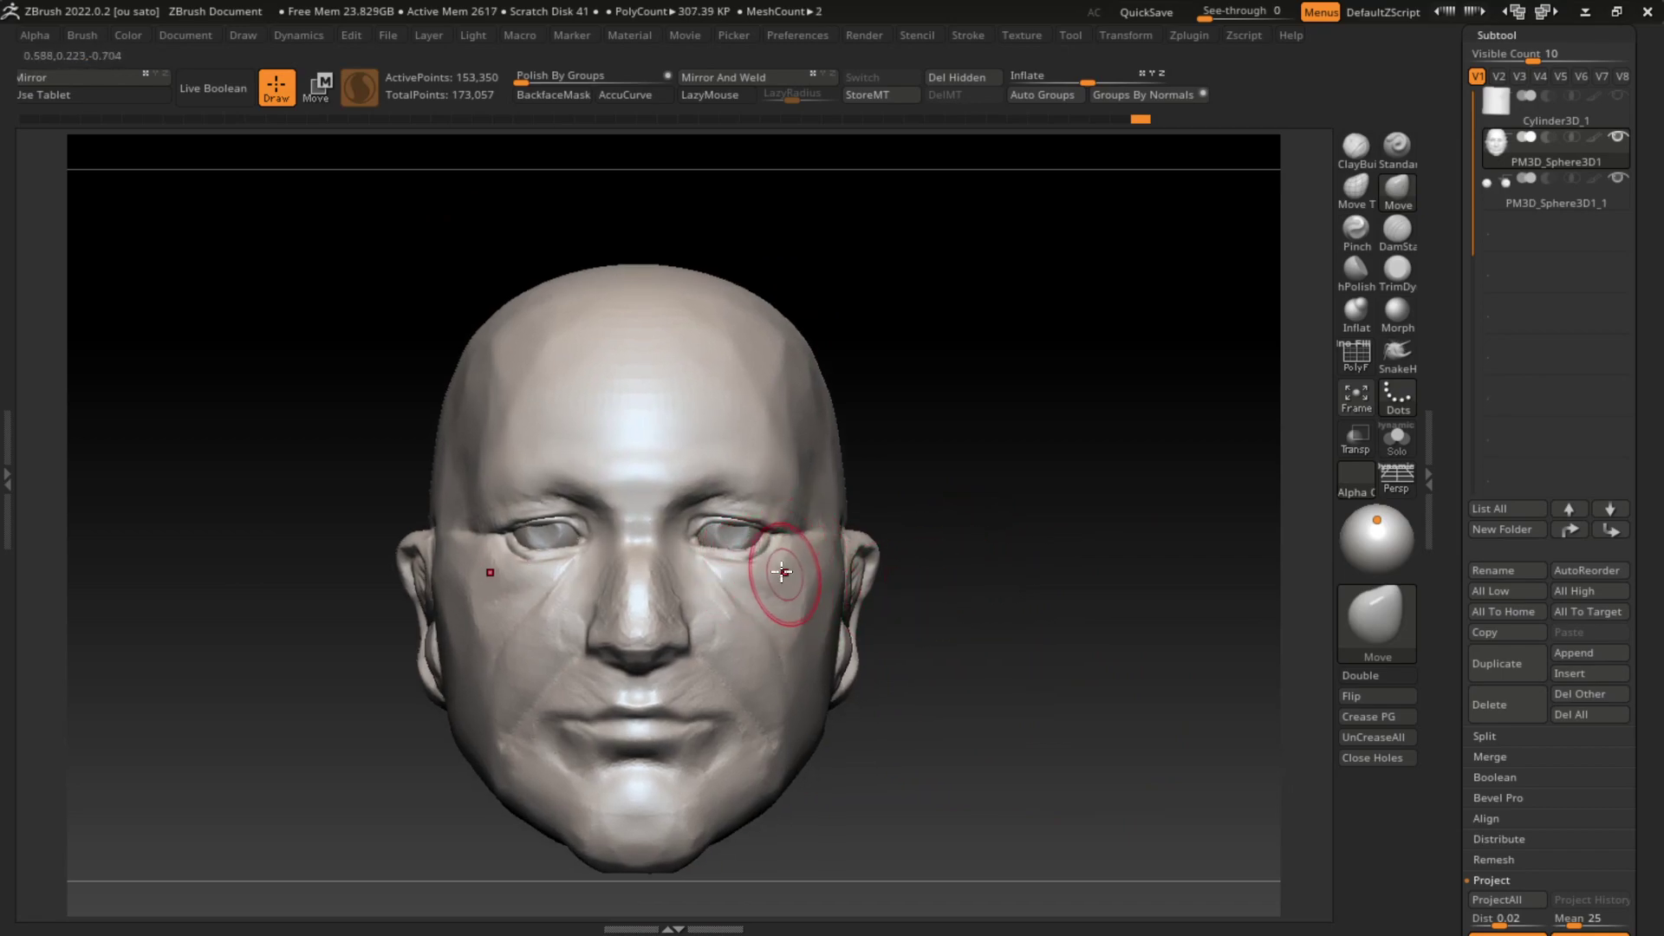
ctrl+drag(685, 468, 780, 501)
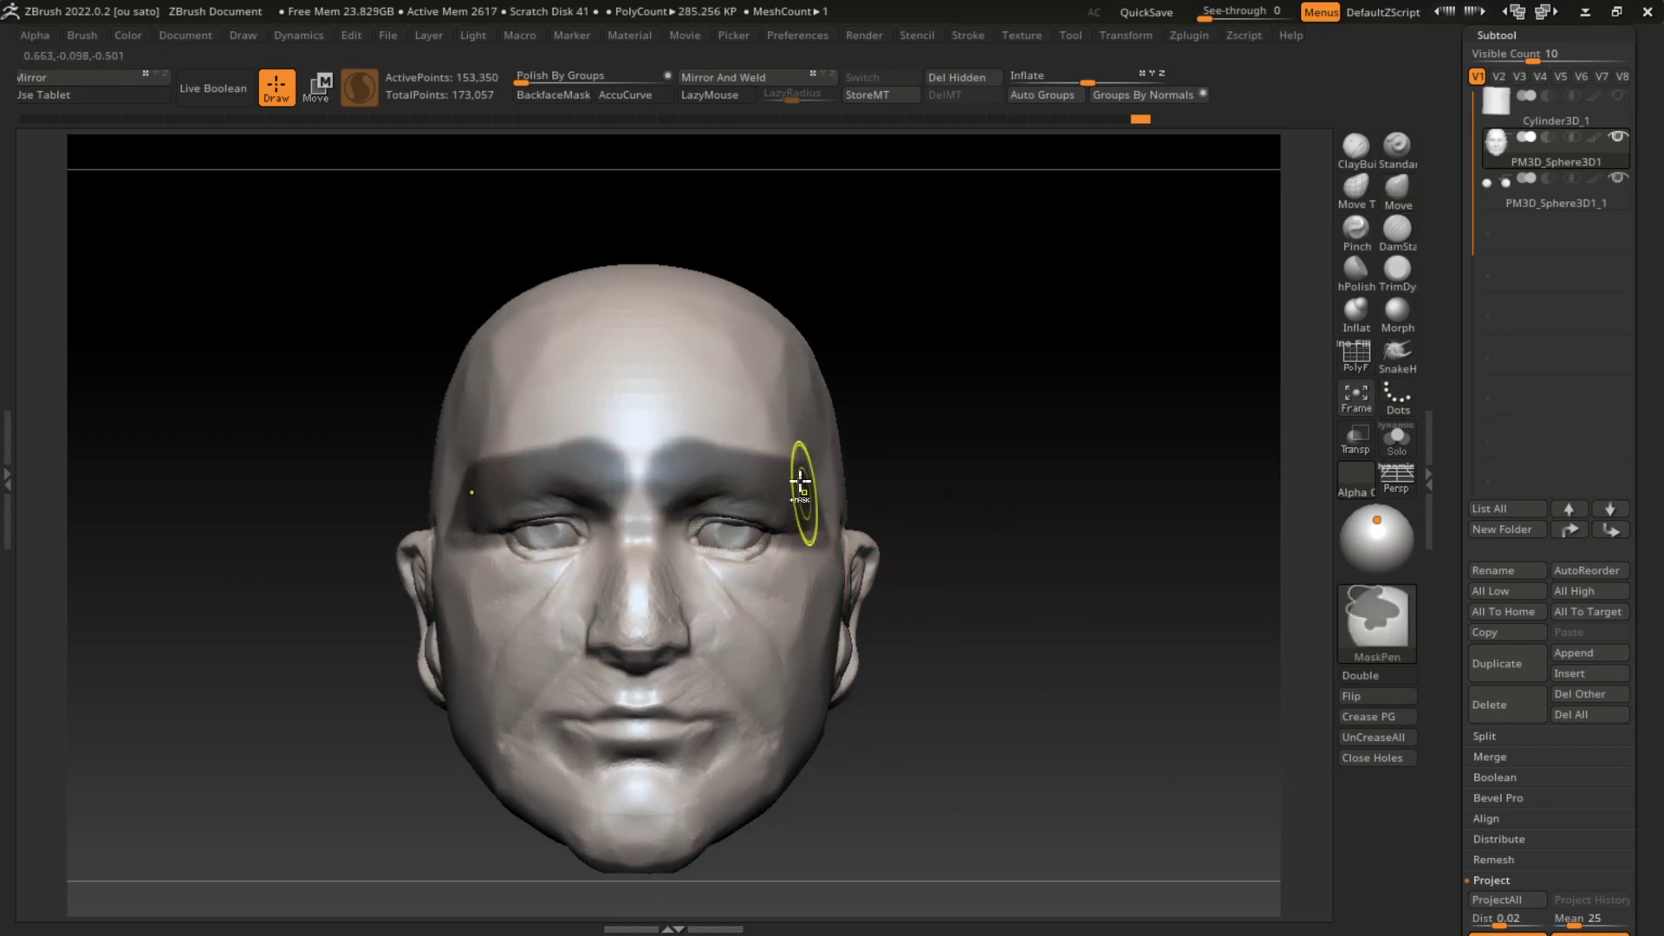
key(ctrl+z)
mouse_move(641, 468)
ctrl+mouse_down()
mouse_move(788, 485)
mouse_move(702, 498)
ctrl+mouse_up()
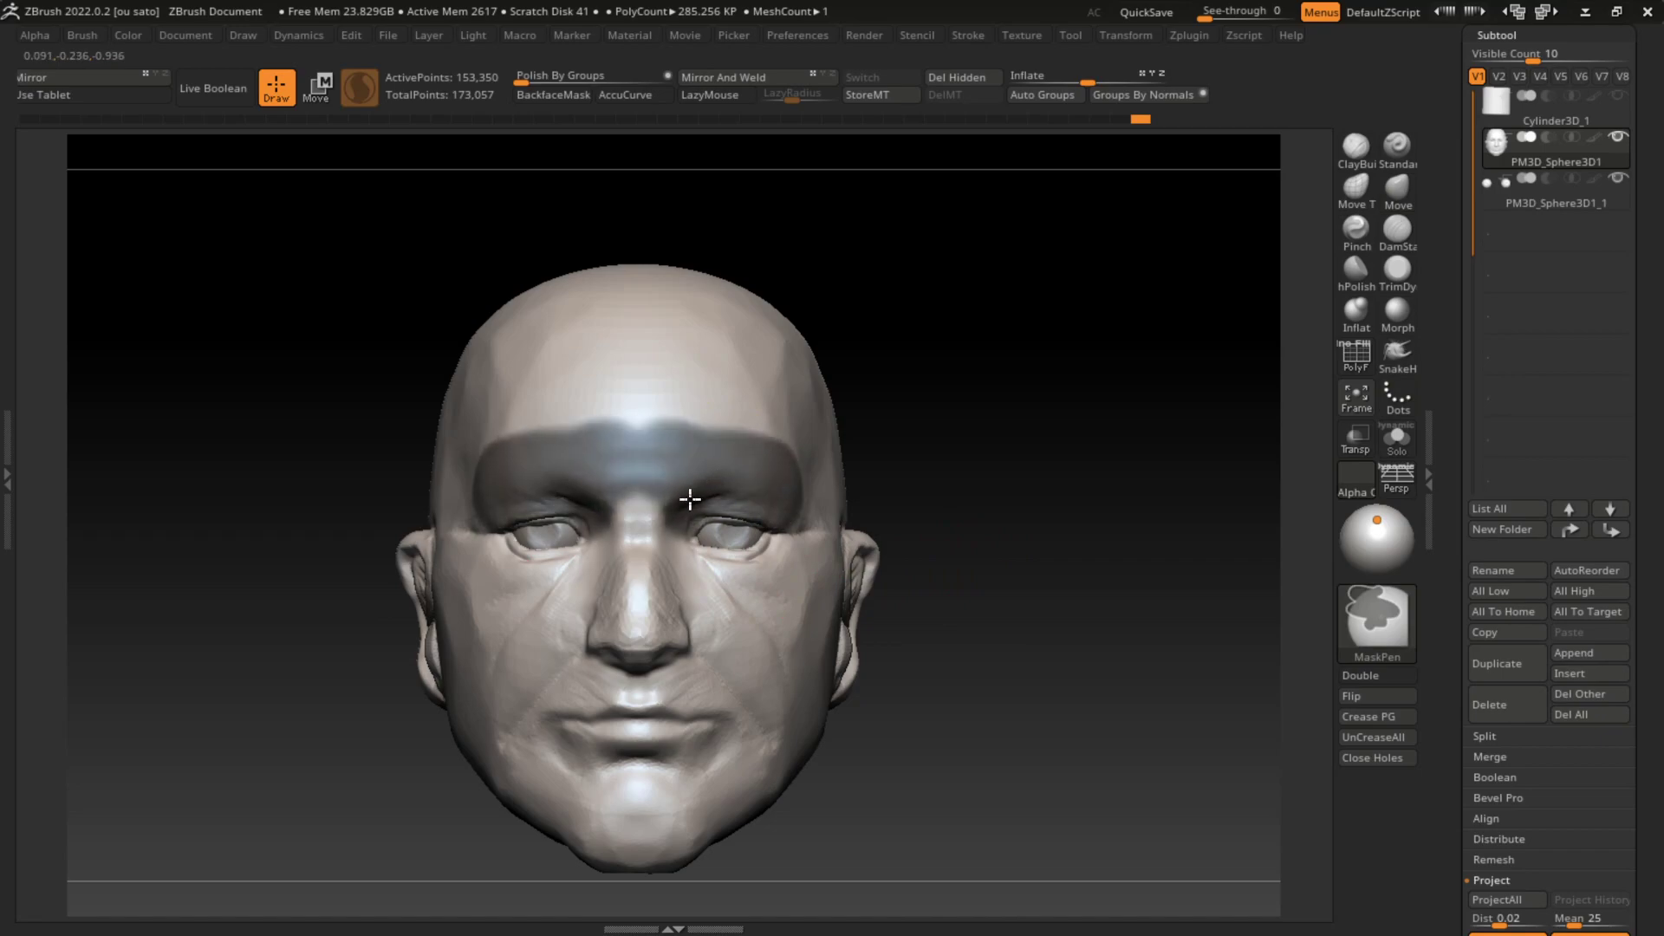
key(b)
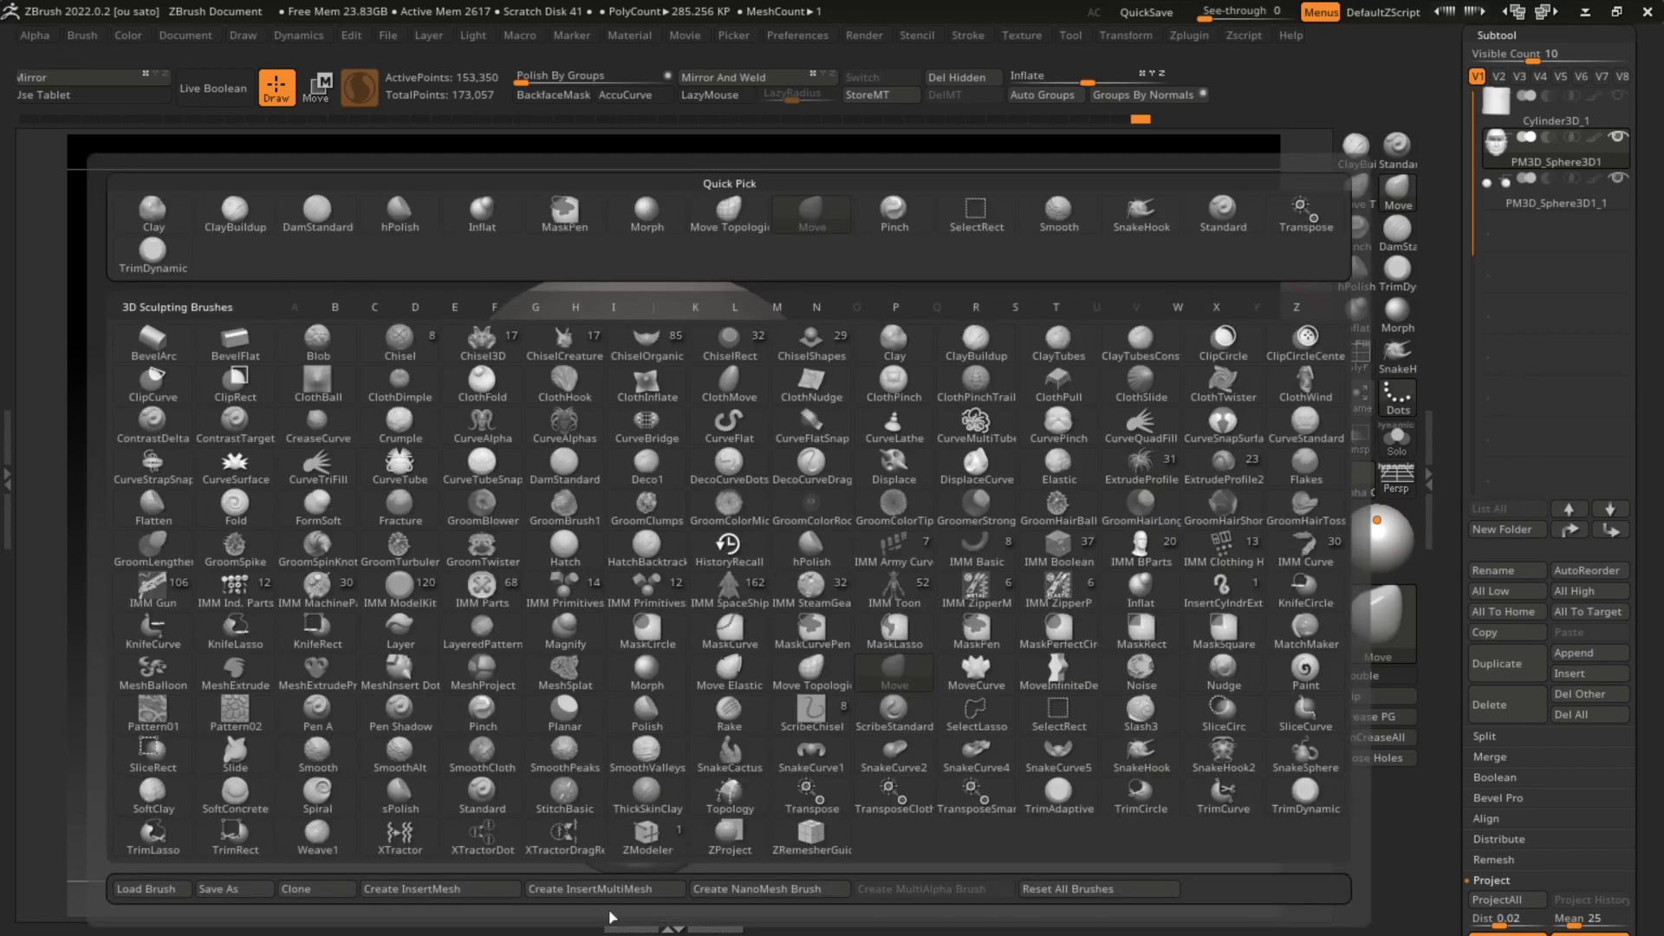
key(s)
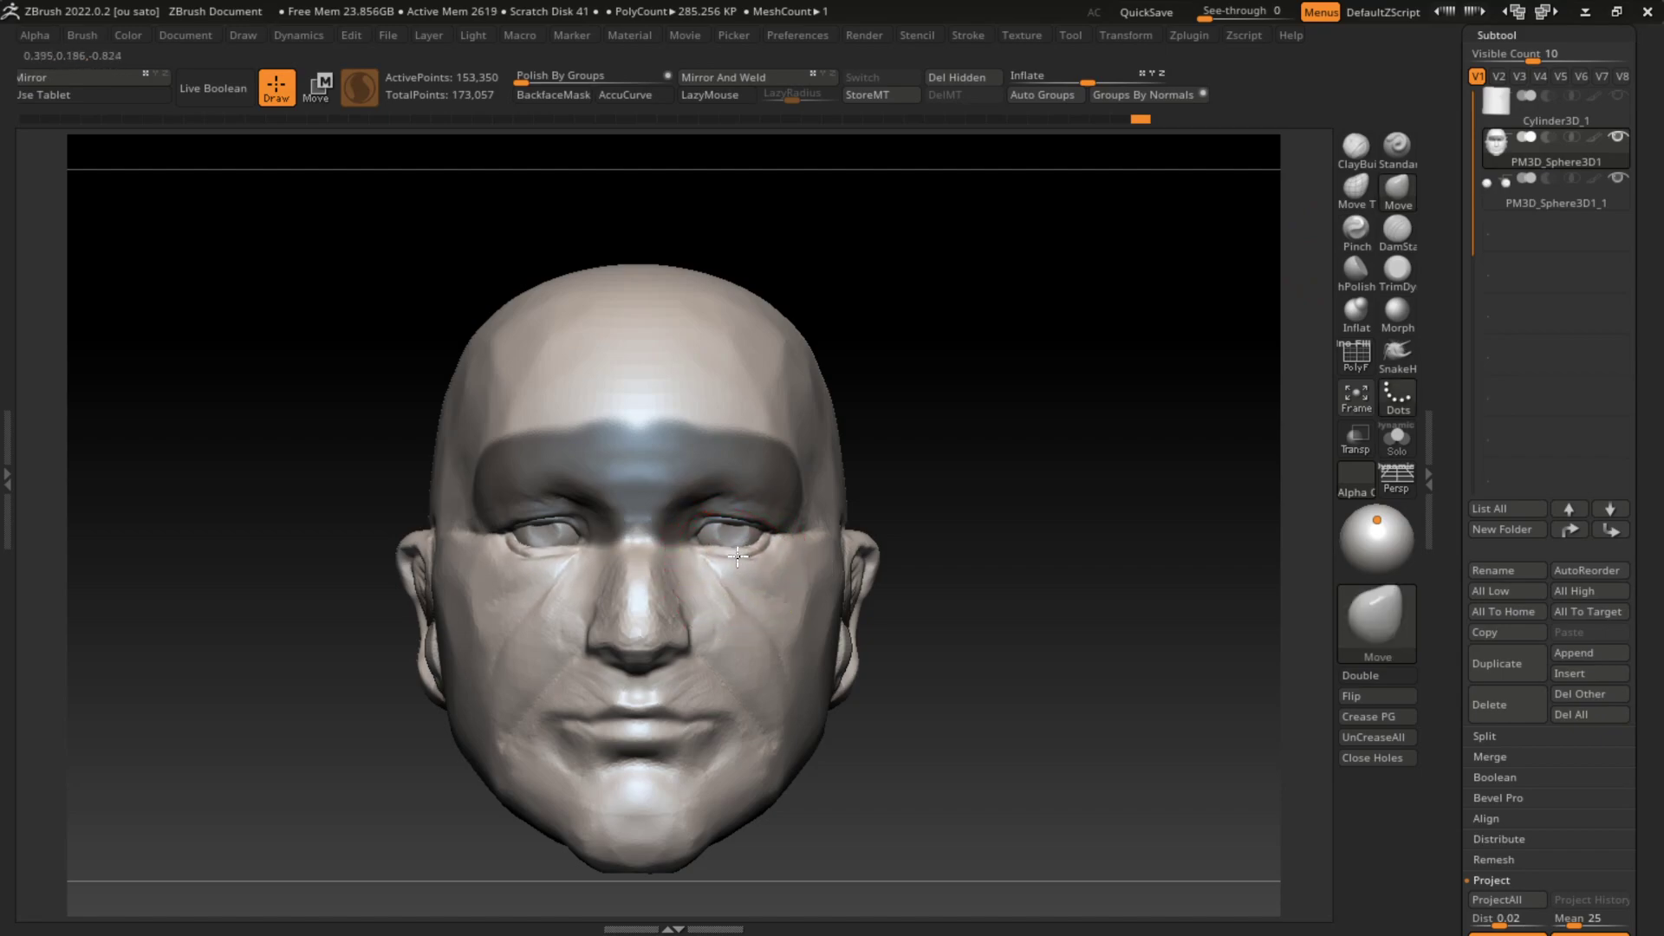
Step: Extend the mask around the outer eye corners, then invert and clear it from the head
ctrl+click(947, 613)
mouse_move(947, 613)
ctrl+right_down()
mouse_move(911, 691)
mouse_move(974, 769)
ctrl+right_up()
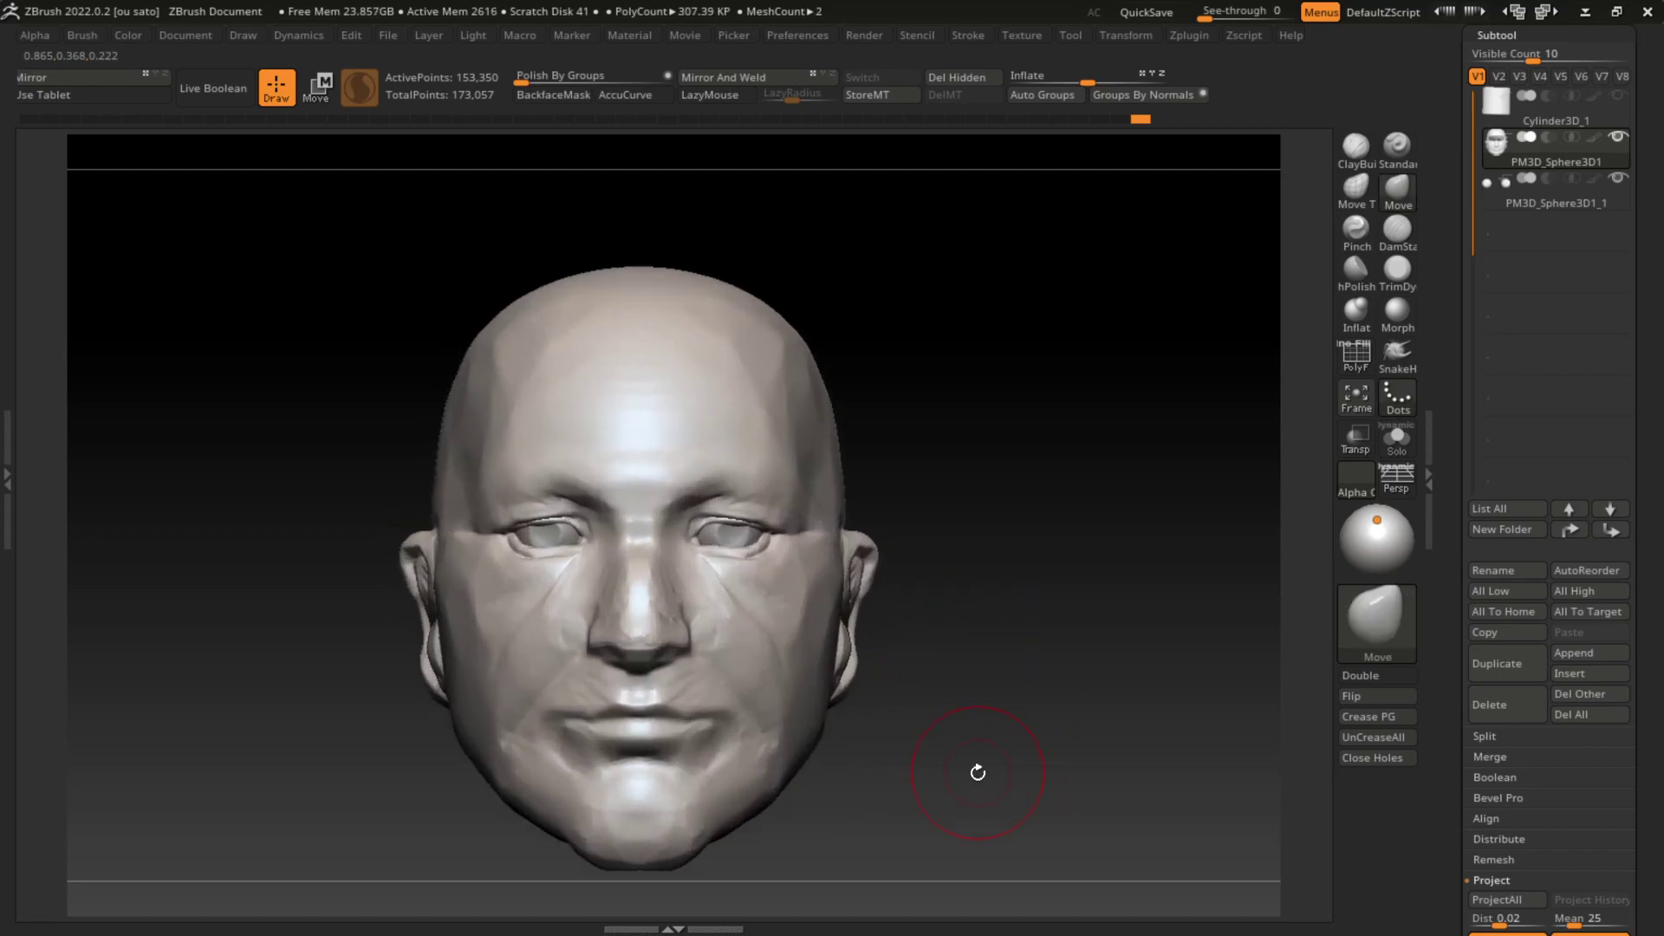
key(ctrl+z)
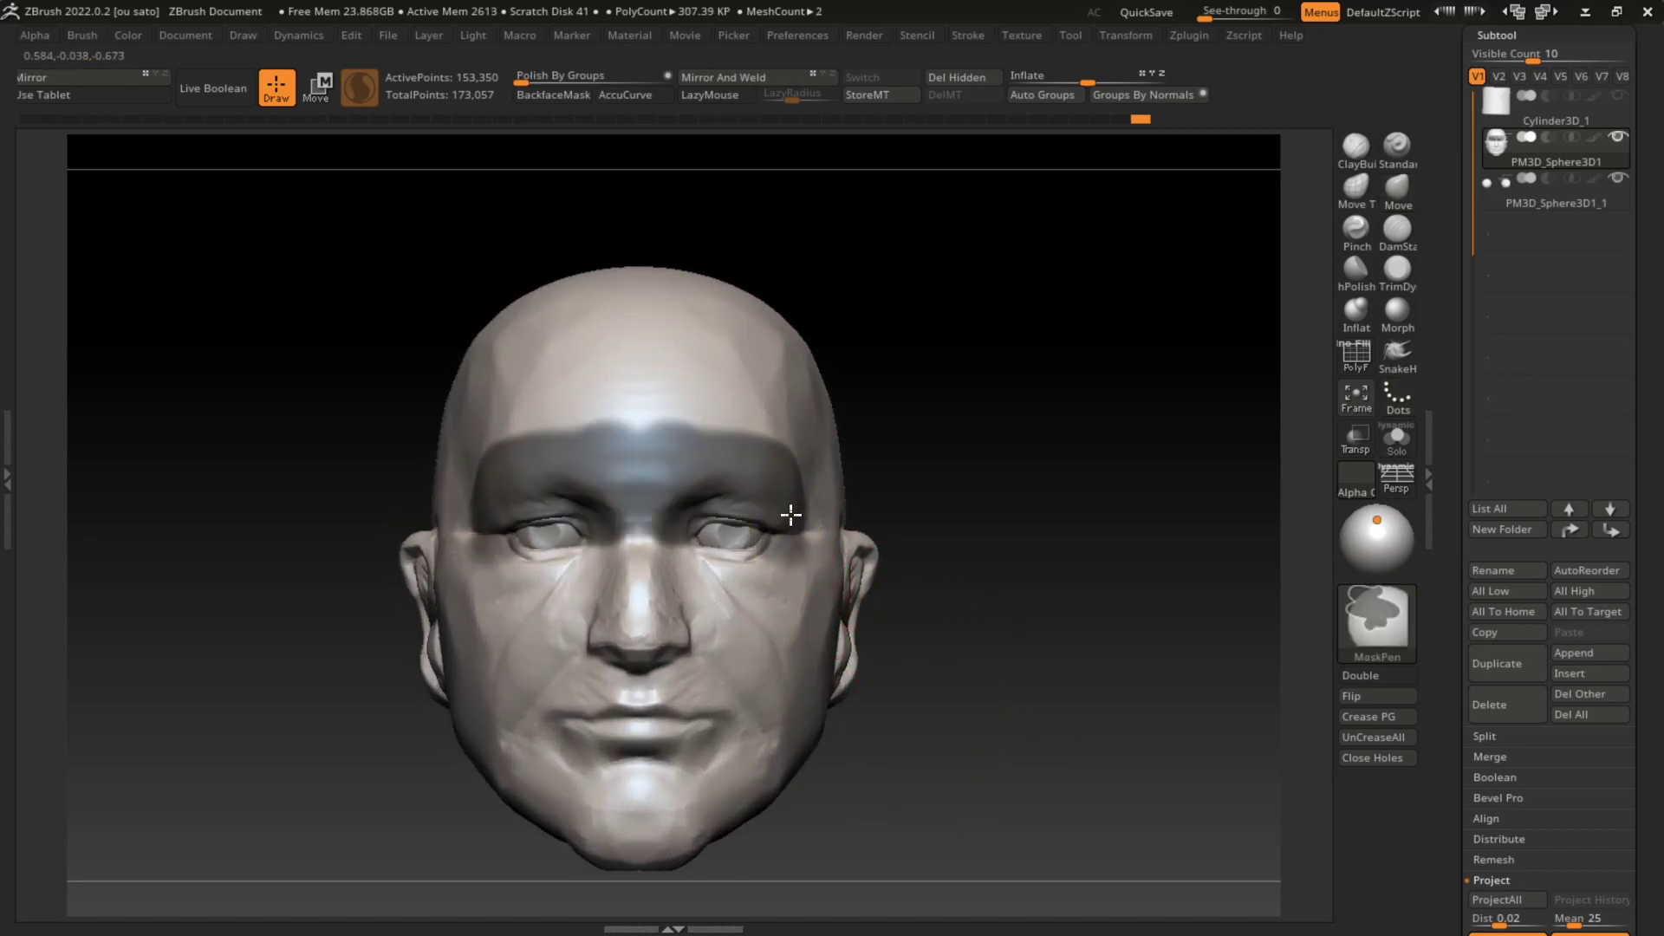
mouse_move(812, 528)
ctrl+mouse_down()
mouse_move(798, 509)
mouse_move(835, 538)
ctrl+mouse_up()
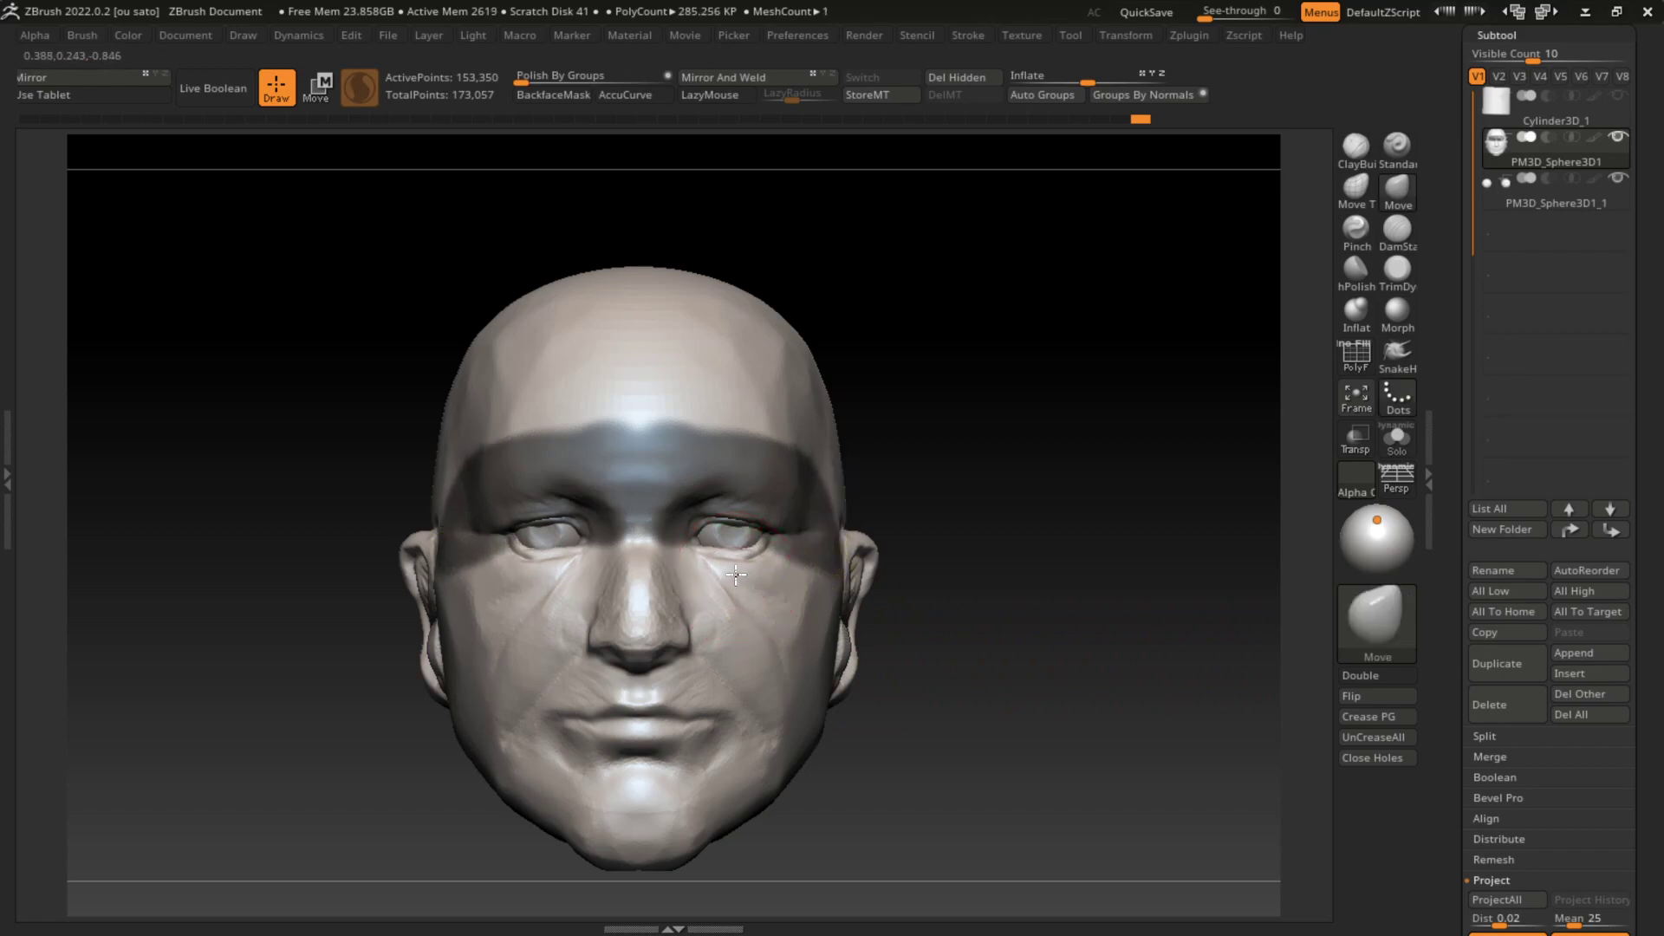
ctrl+click(980, 729)
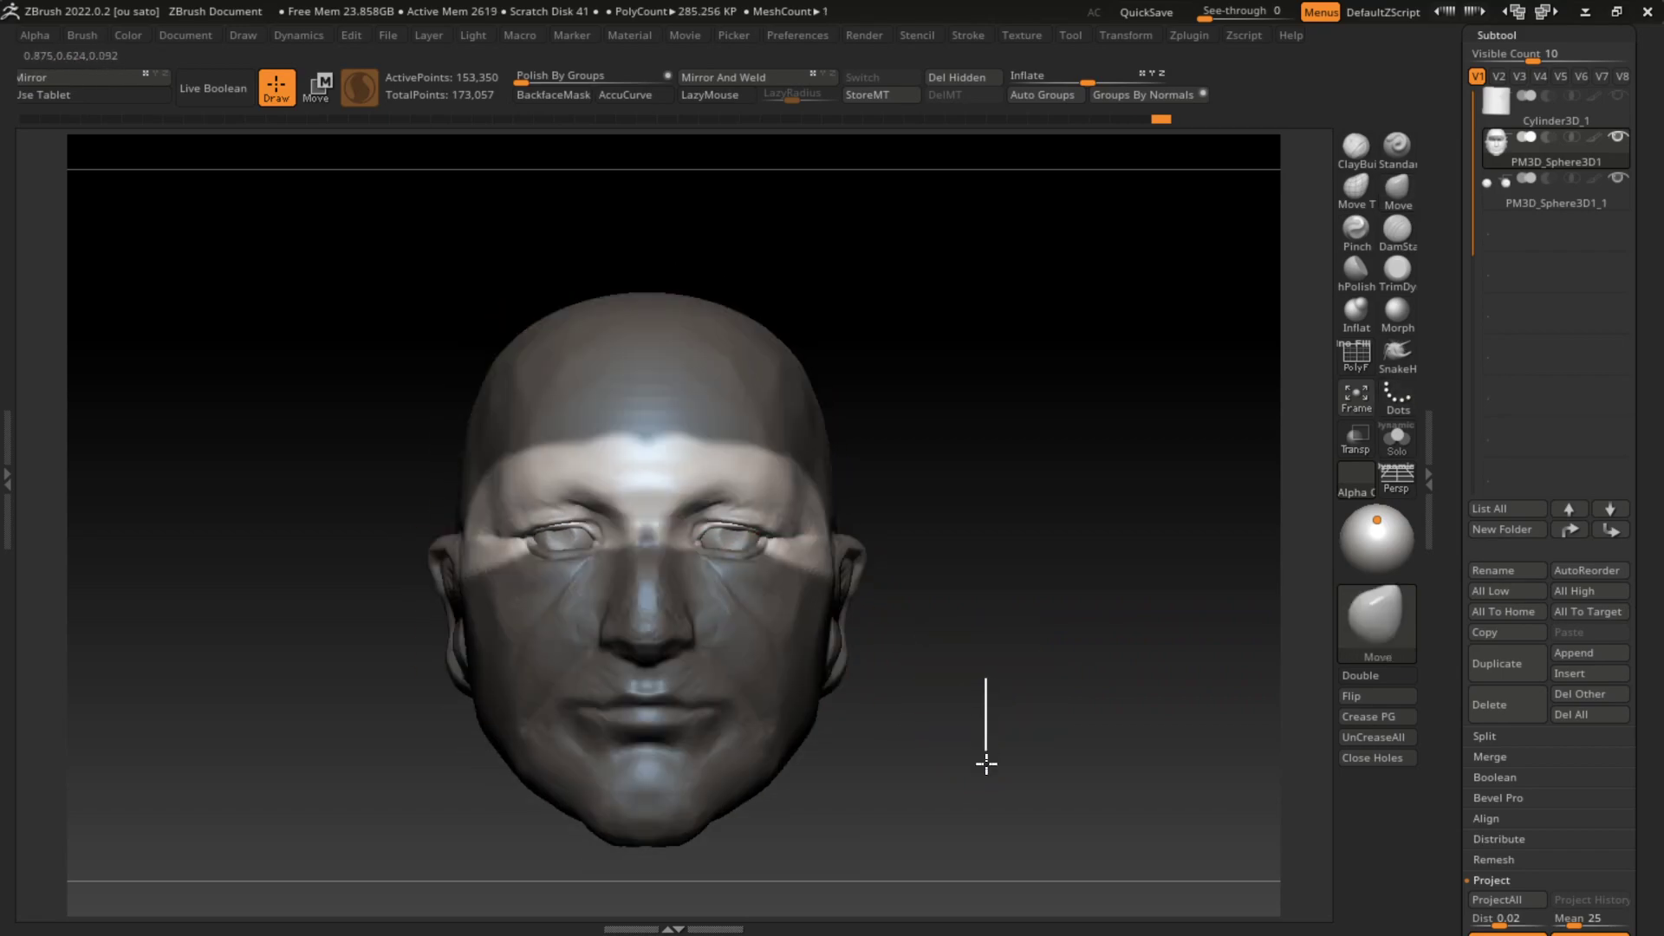
mouse_move(986, 763)
ctrl+mouse_down()
mouse_move(929, 681)
mouse_move(1029, 652)
ctrl+mouse_up()
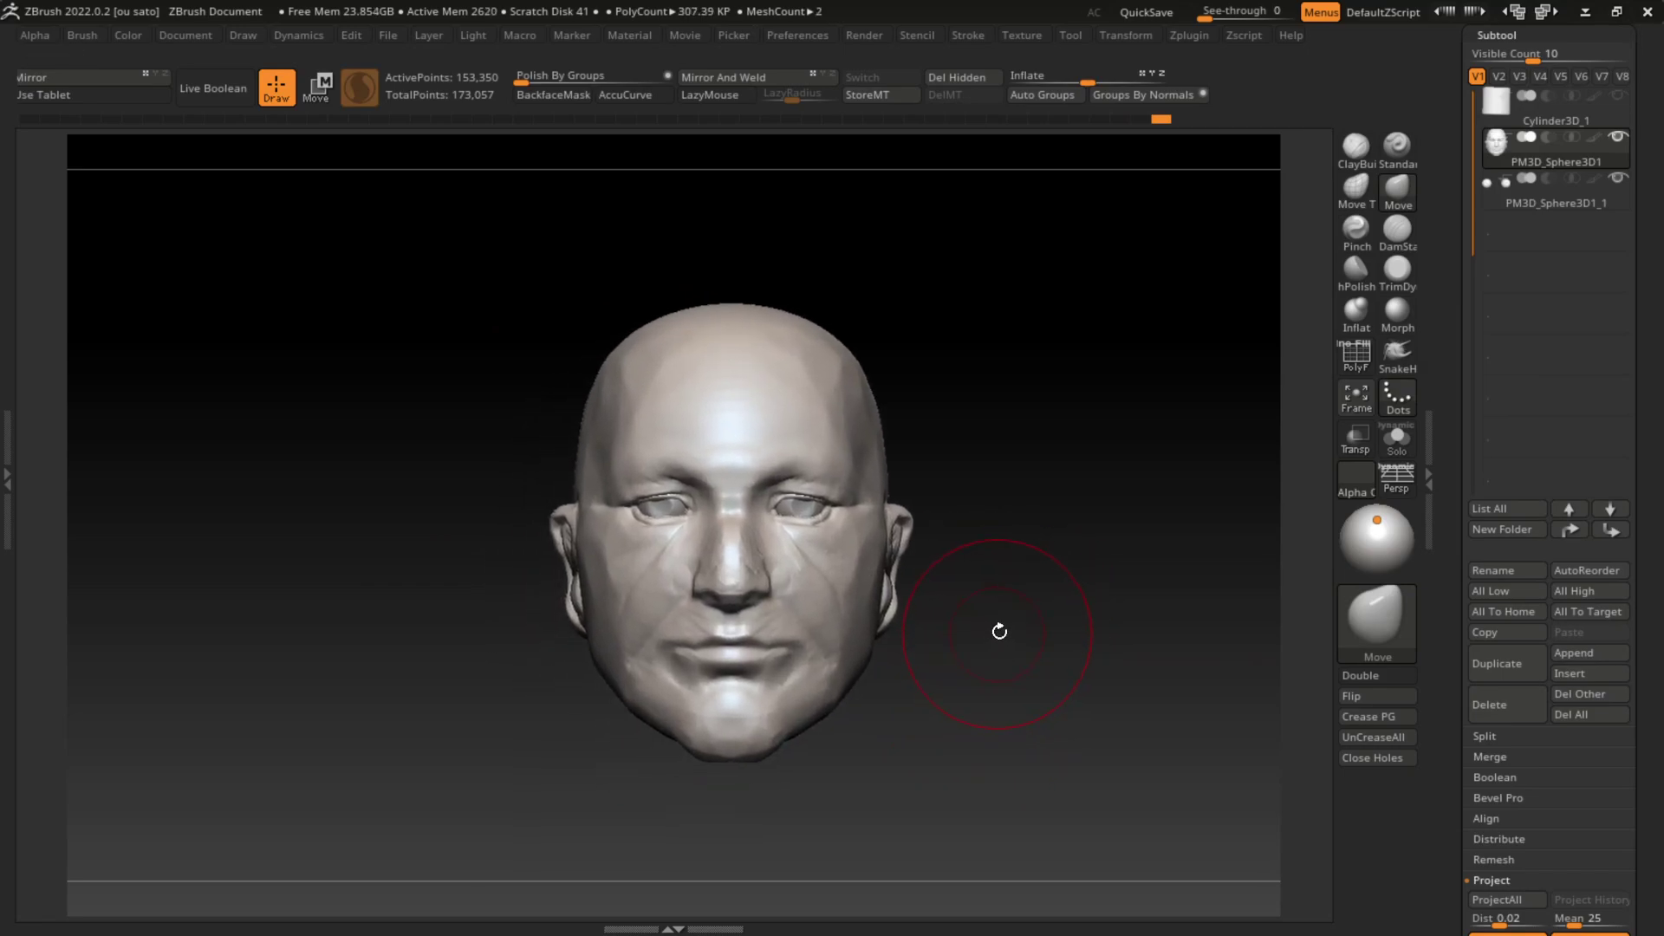
Step: Enlarge the Move brush to about 366 draw size and undo an accidental head shift
key(space)
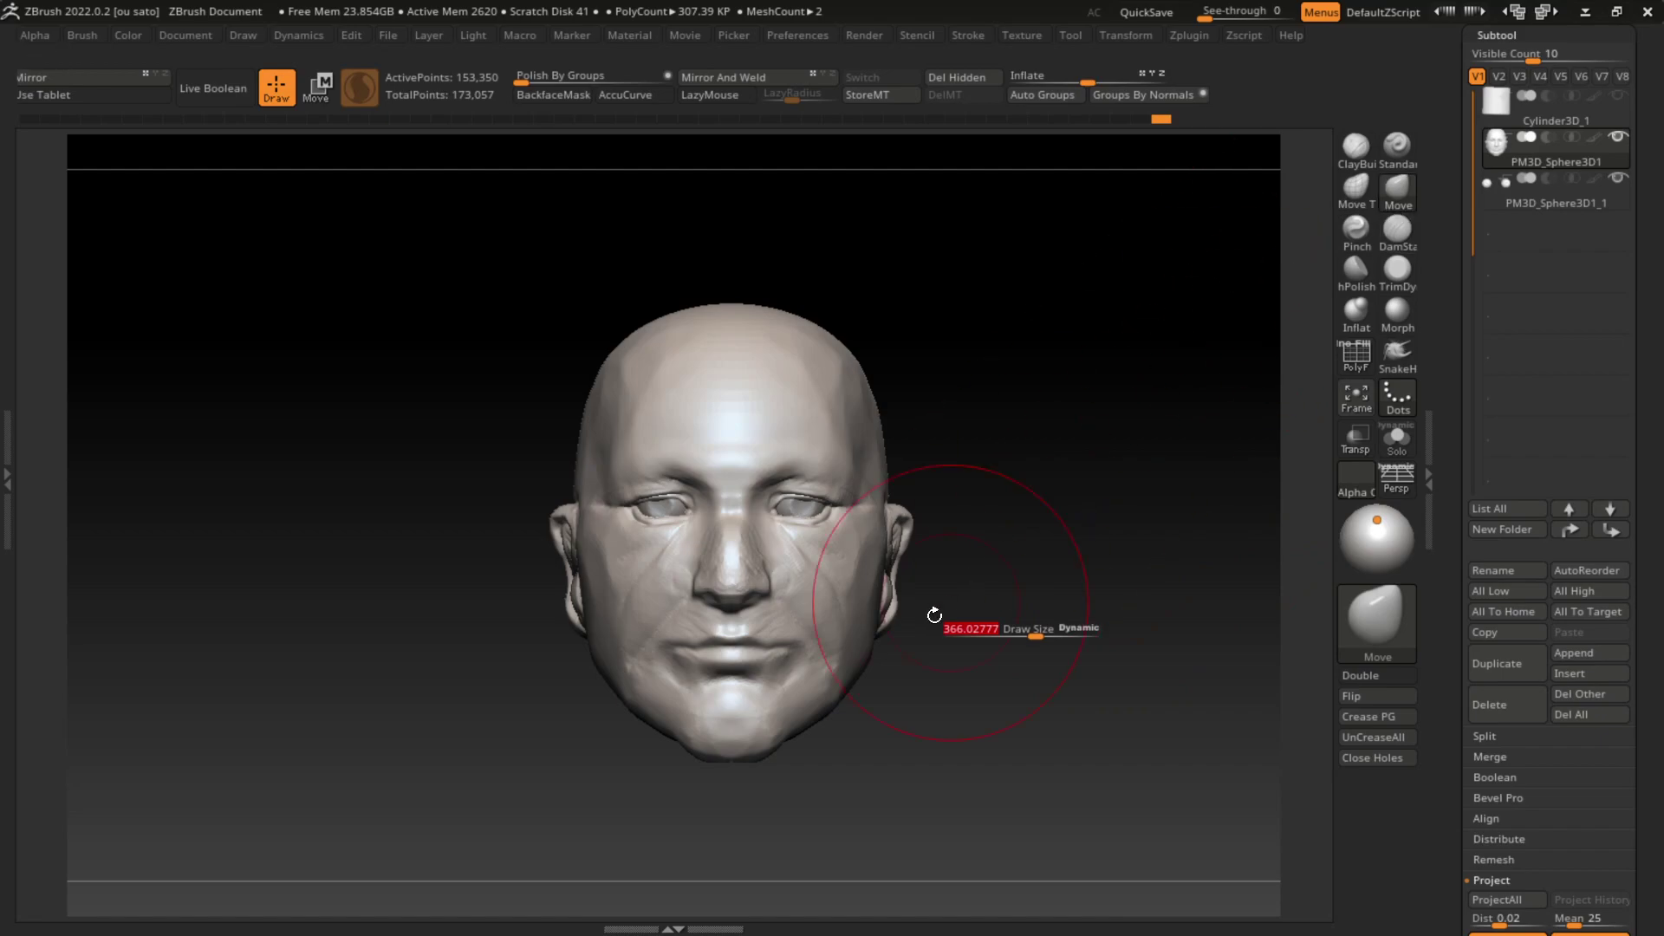
alt+drag(952, 630, 929, 628)
key(ctrl+z)
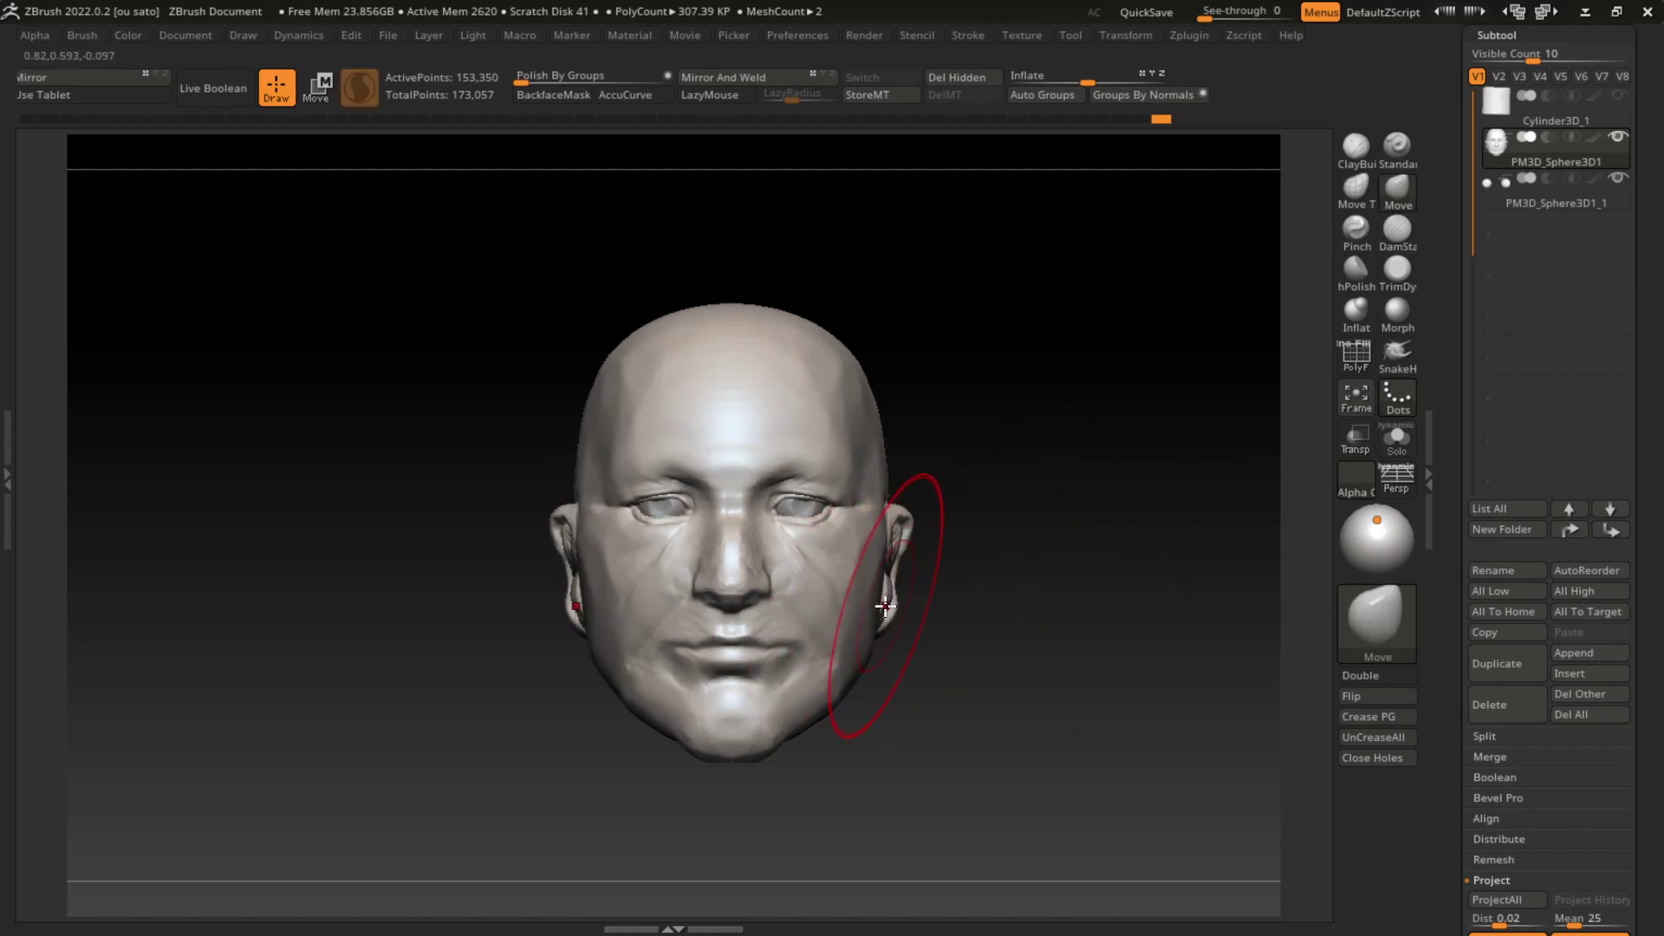
key(ctrl+z)
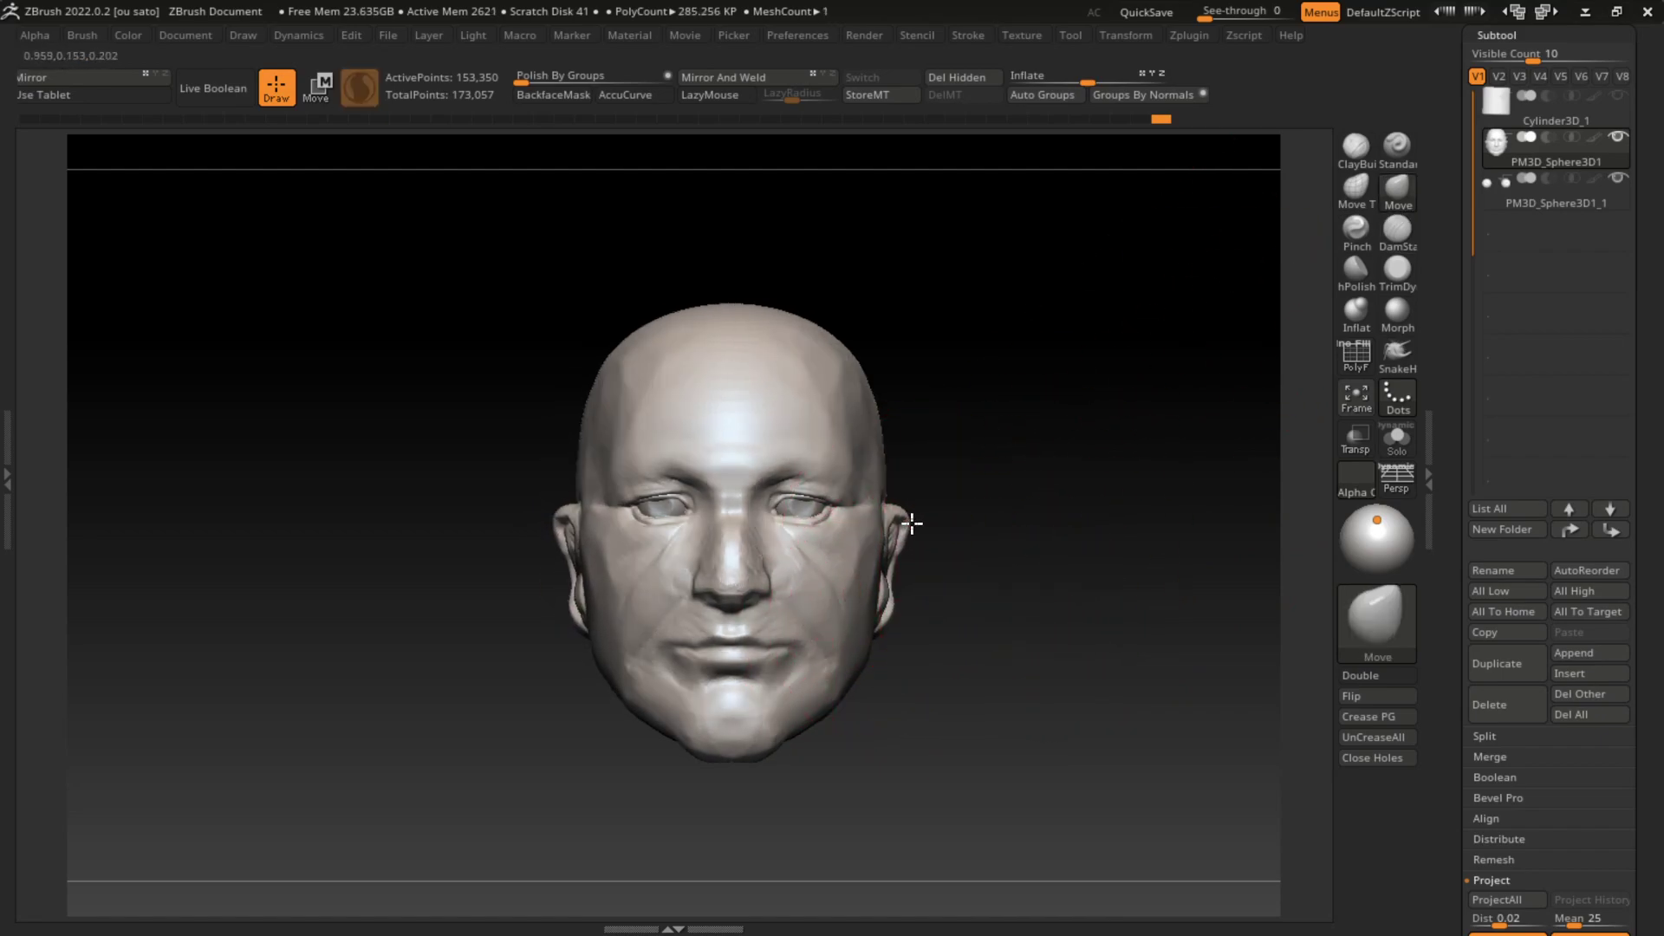
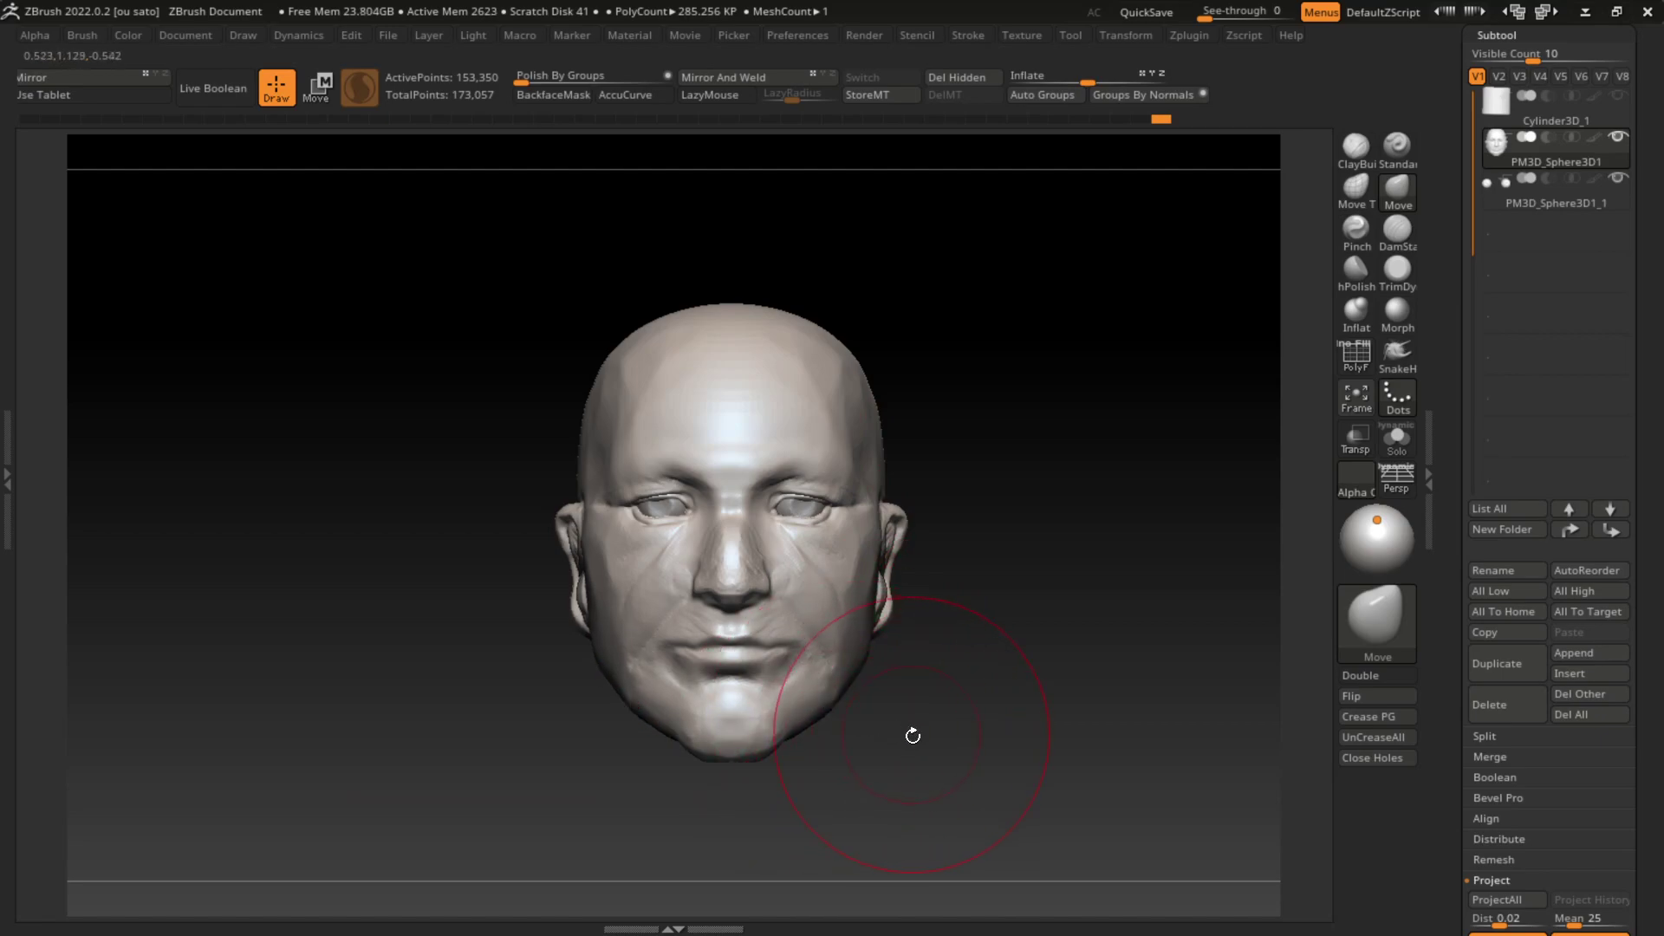
Step: Carve a deeper crease between the lips with a smaller DamStandard brush, then bring up the brush library
key(s)
drag(953, 679, 910, 679)
key(s)
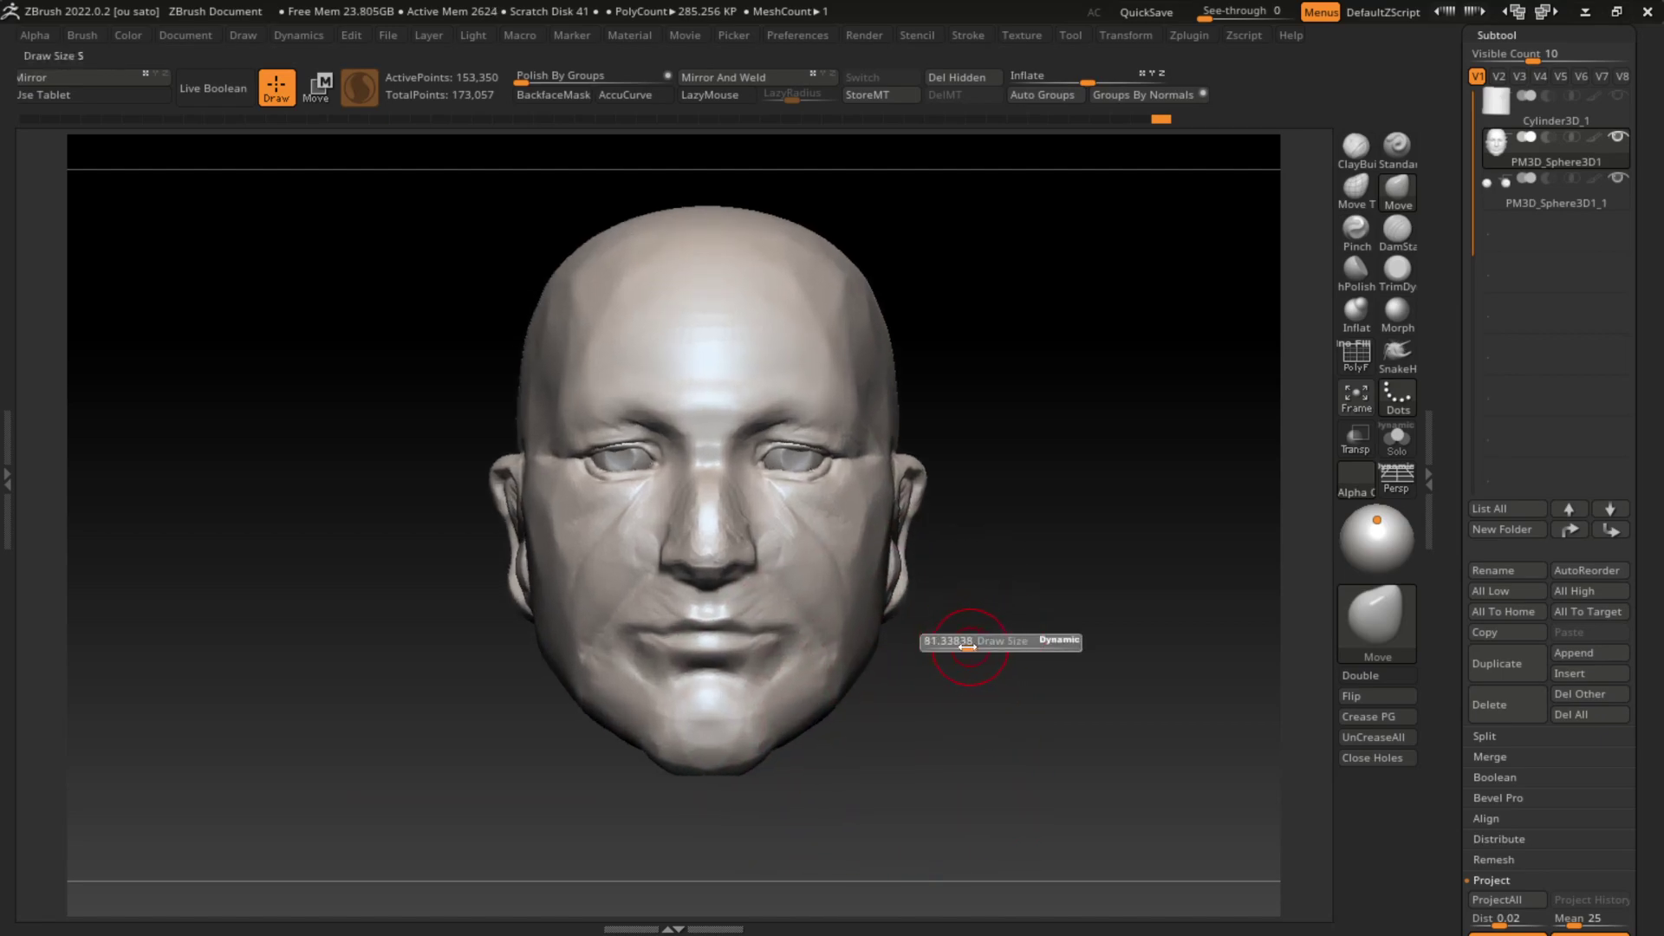
click(1397, 228)
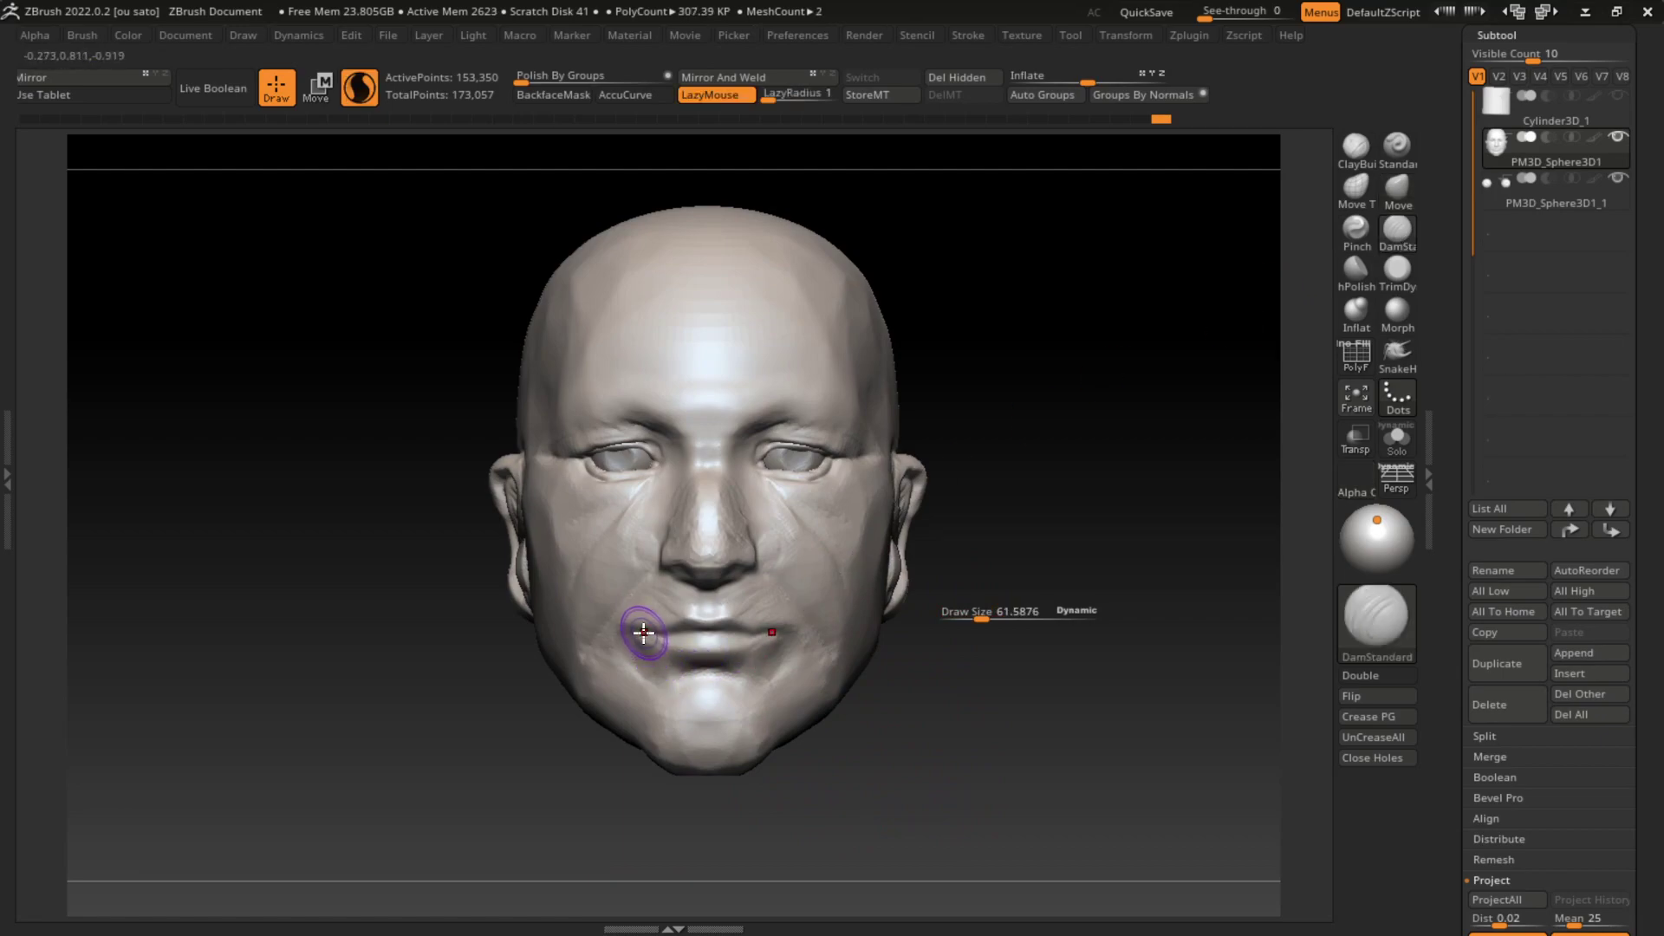
drag(632, 648, 762, 628)
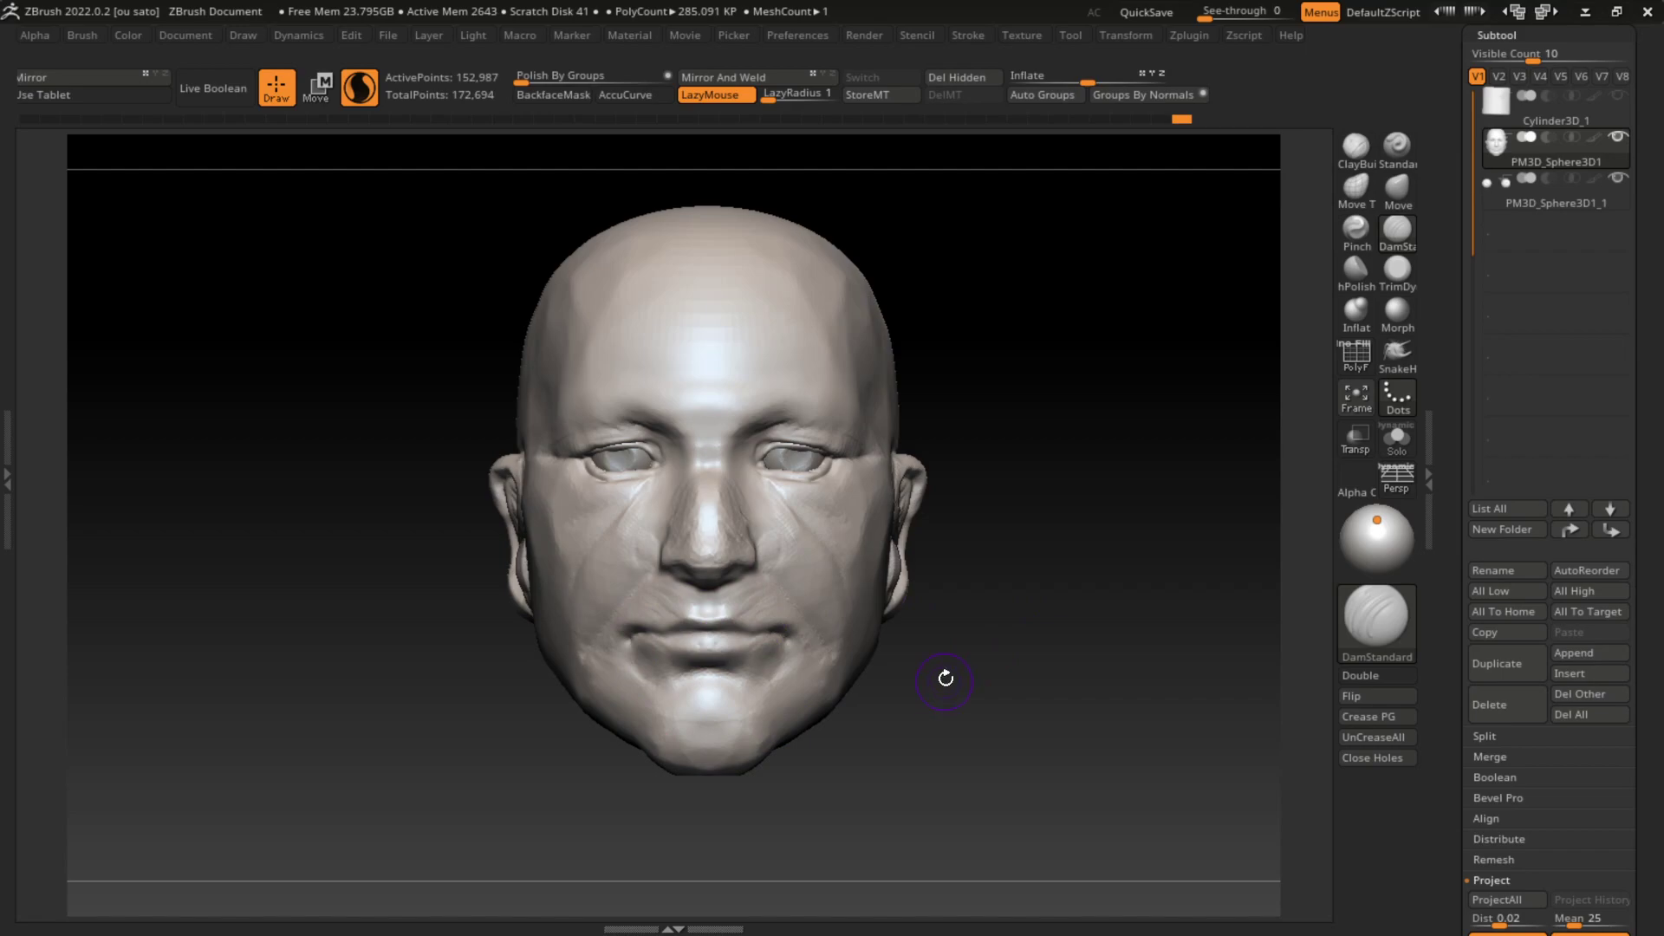
key(s)
mouse_move(944, 676)
alt+mouse_down()
mouse_move(982, 717)
mouse_move(962, 717)
alt+mouse_up()
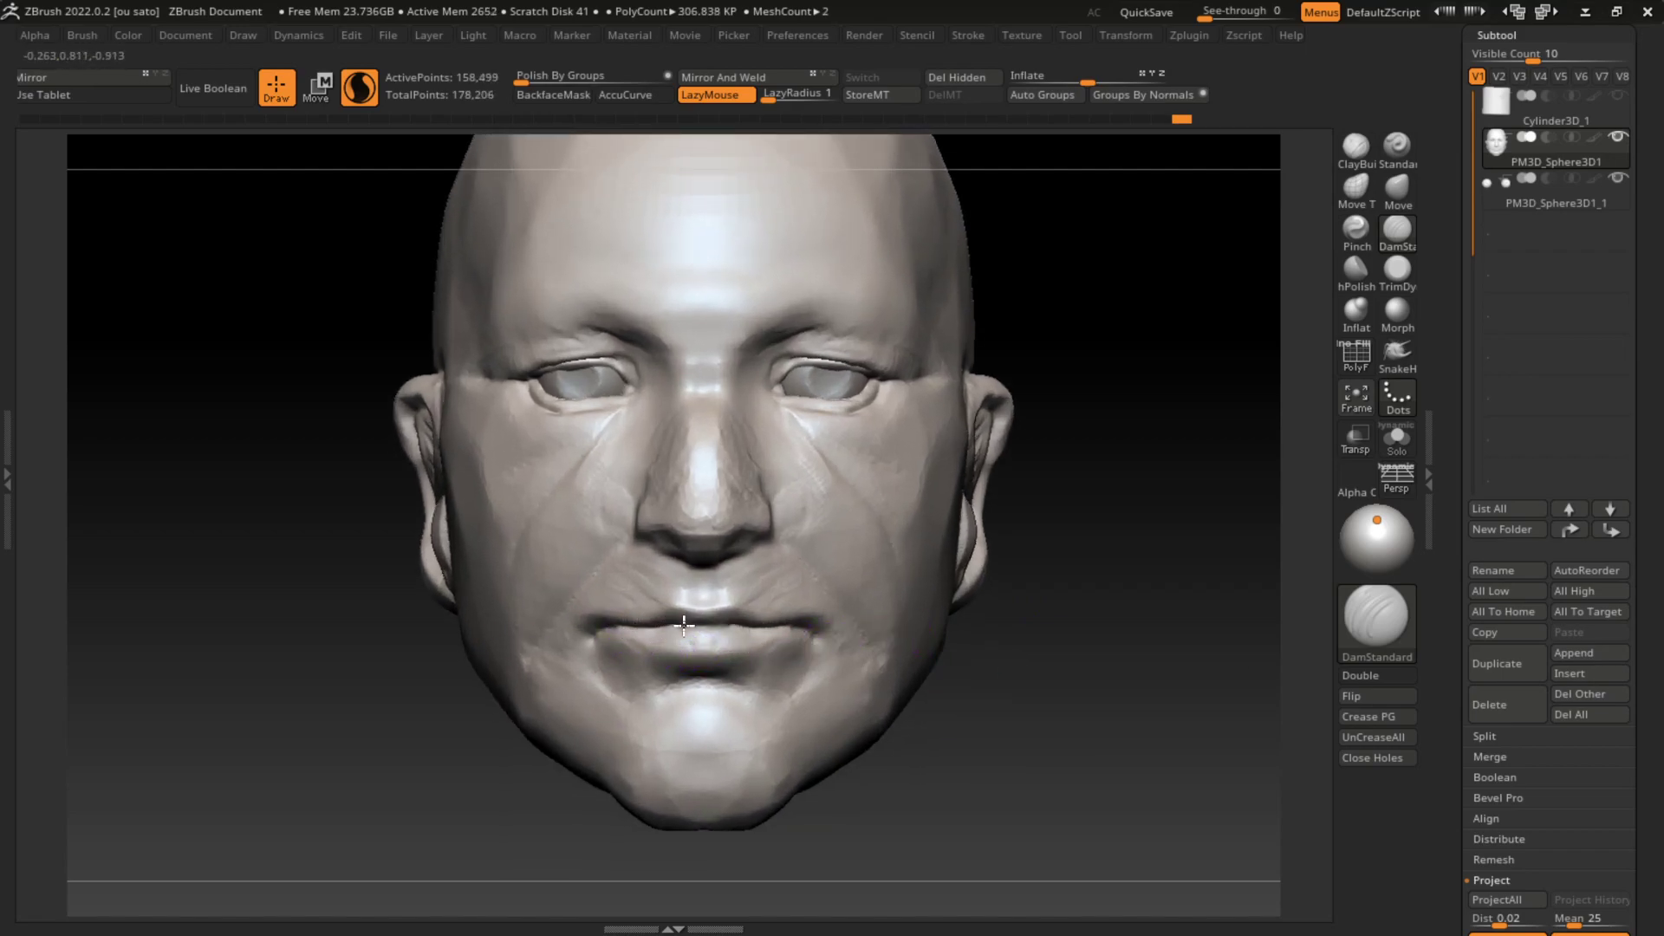
click(1384, 633)
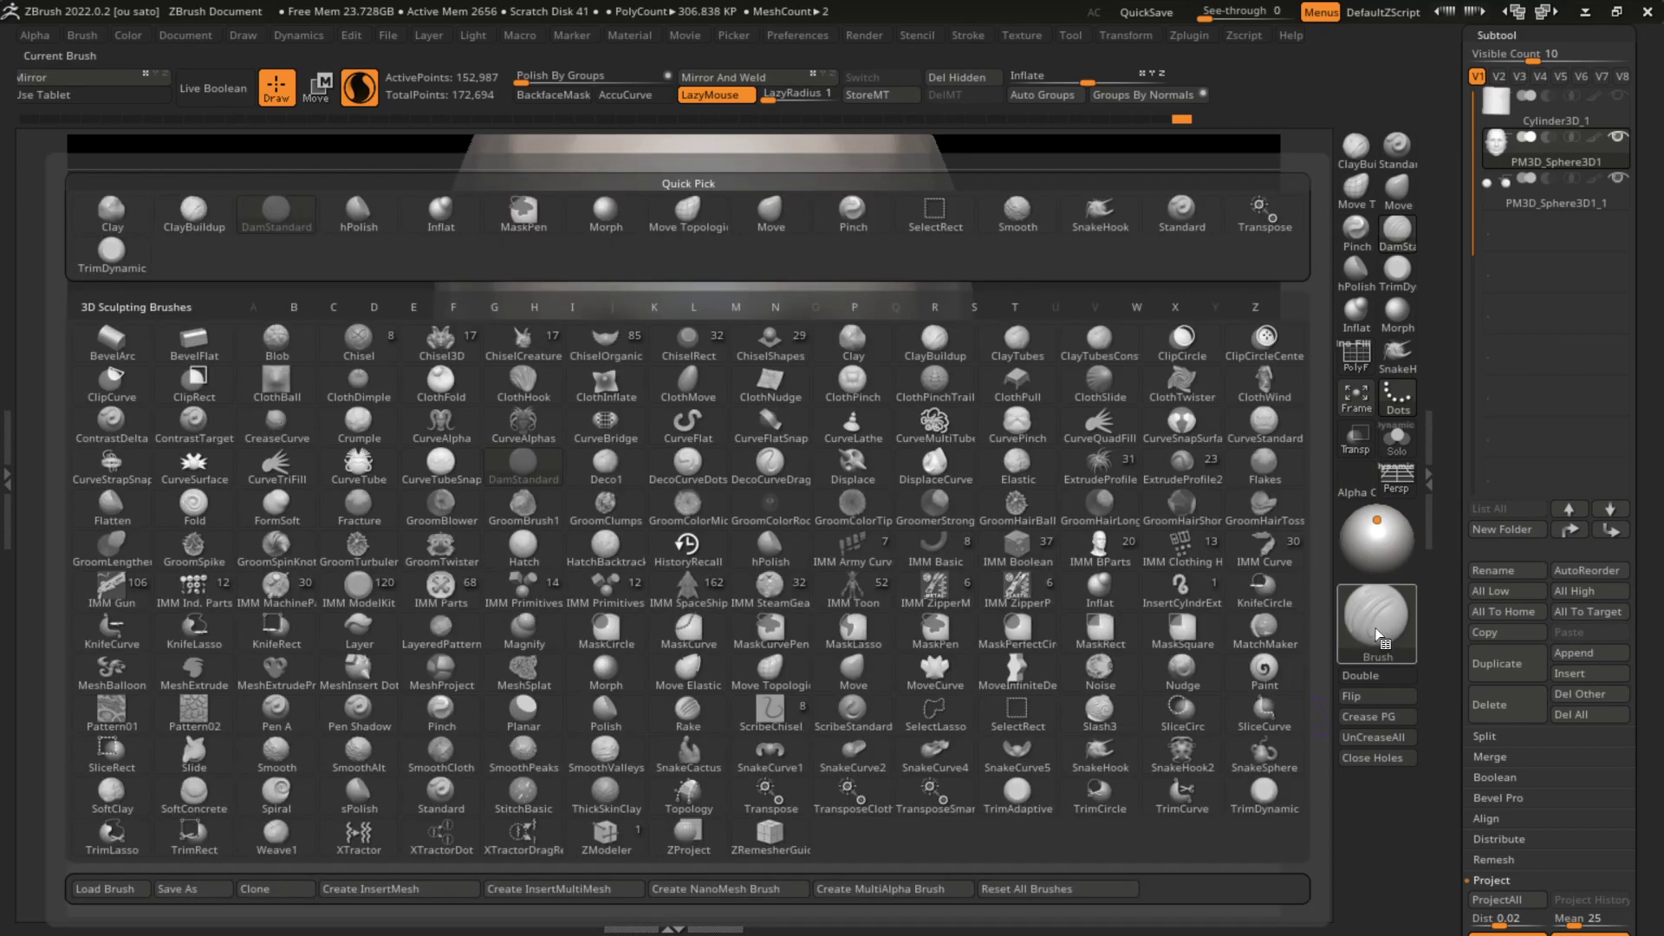
Step: Recut the lip parting line with the Chisel brush and frame the whole head
key(c)
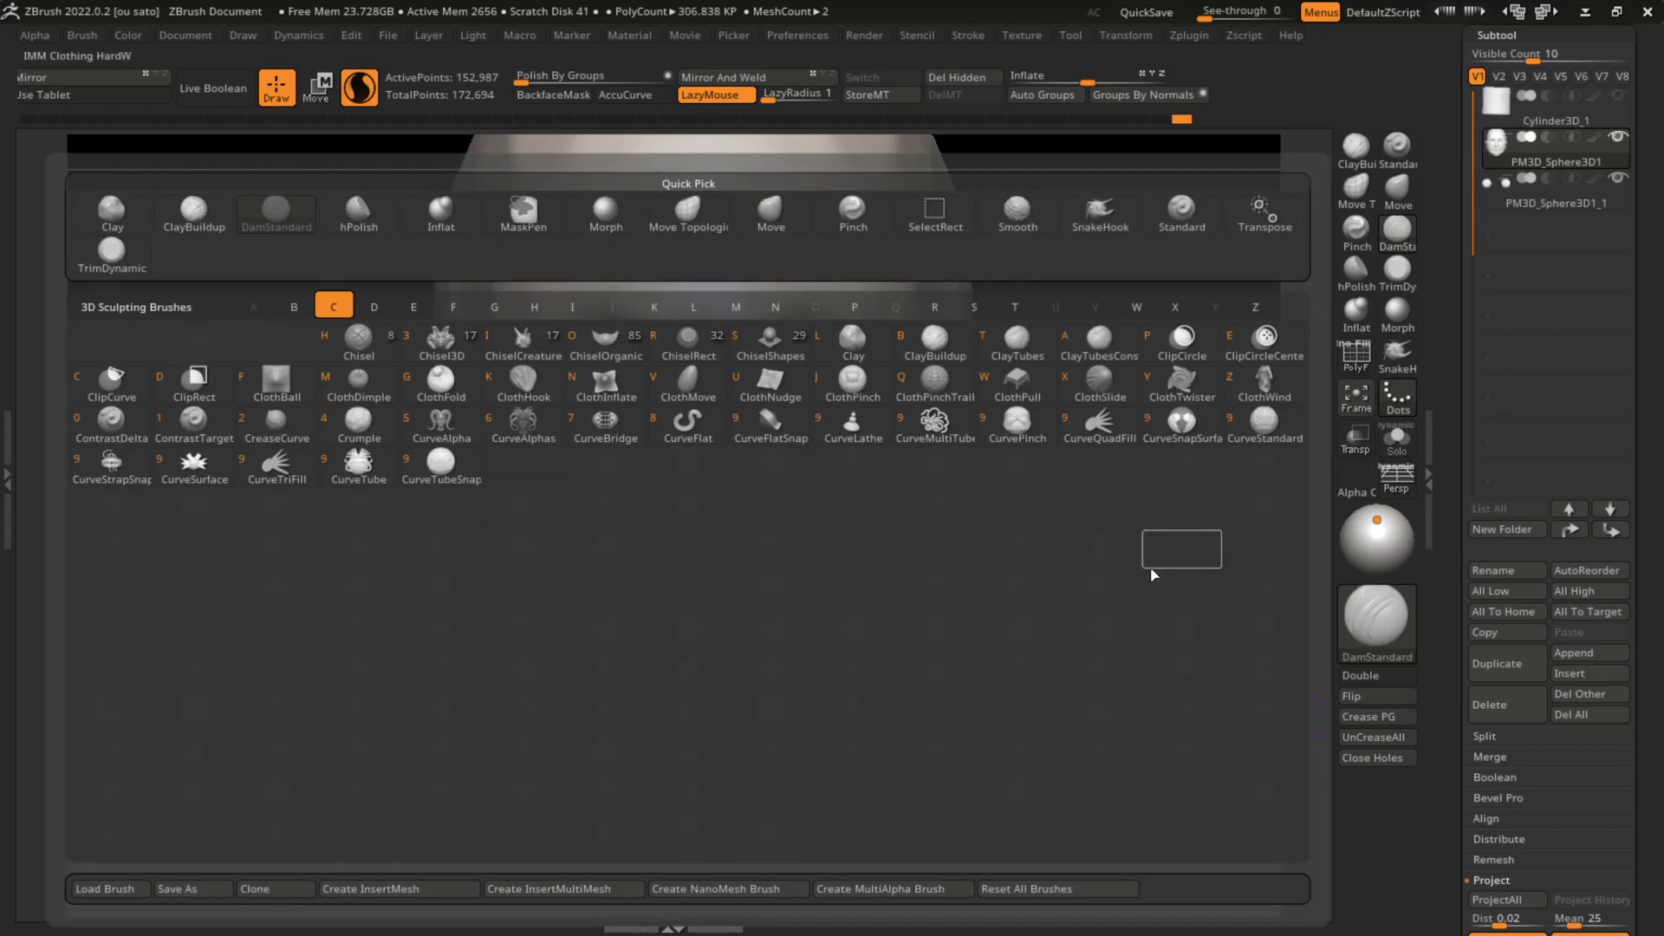
click(359, 347)
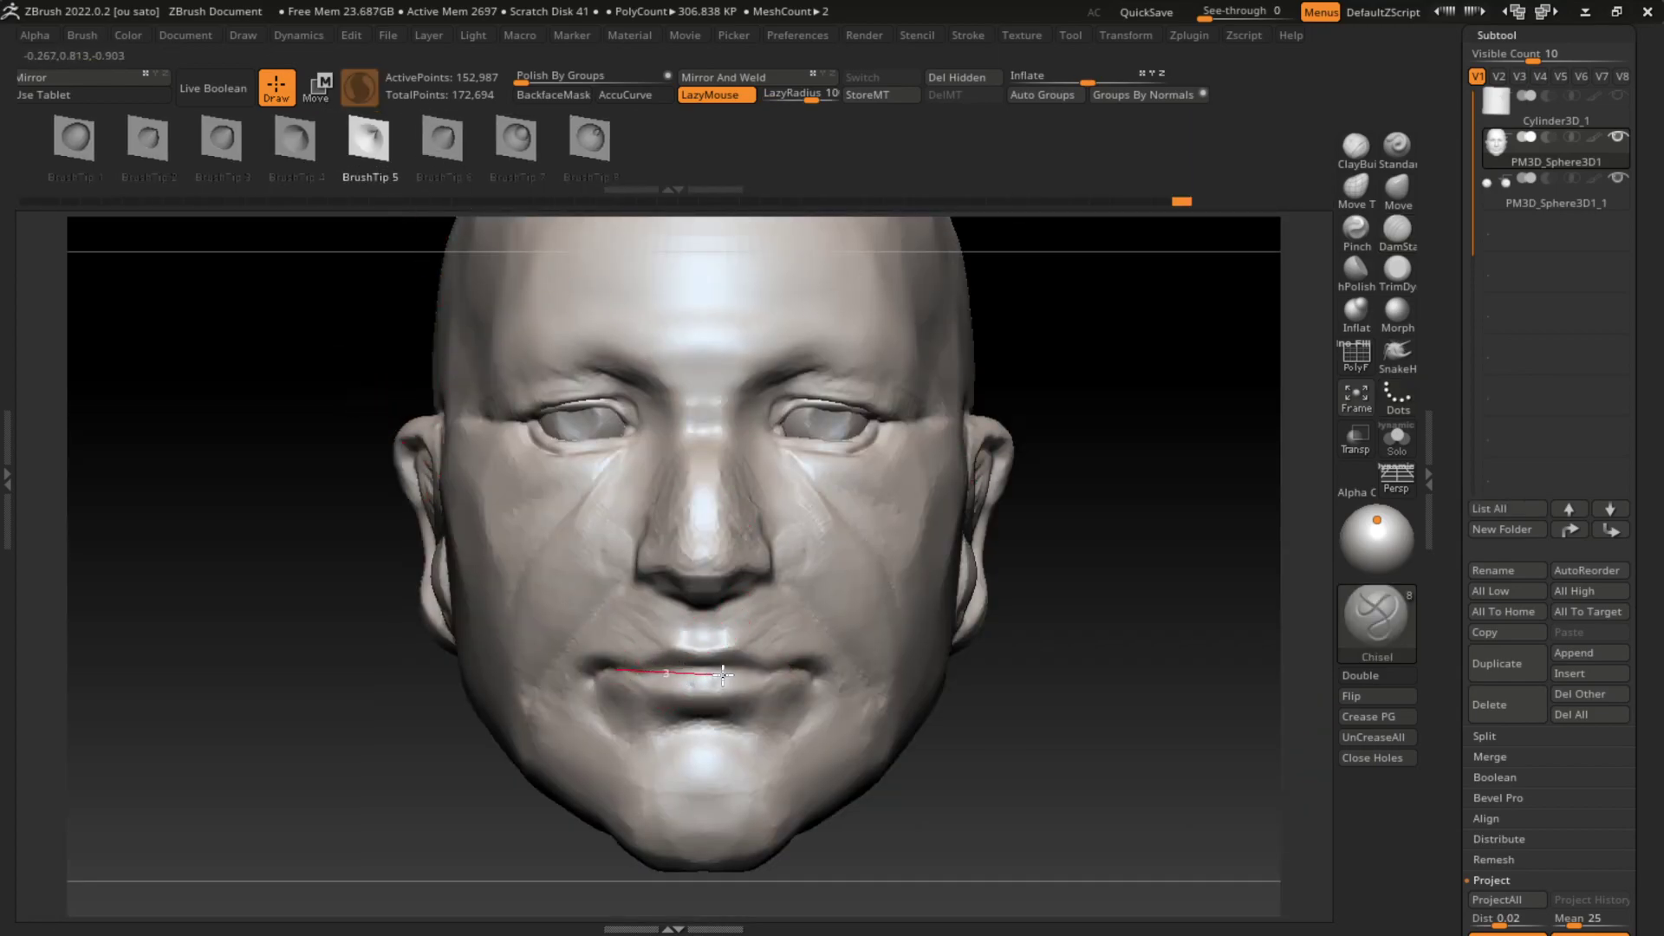
key(s)
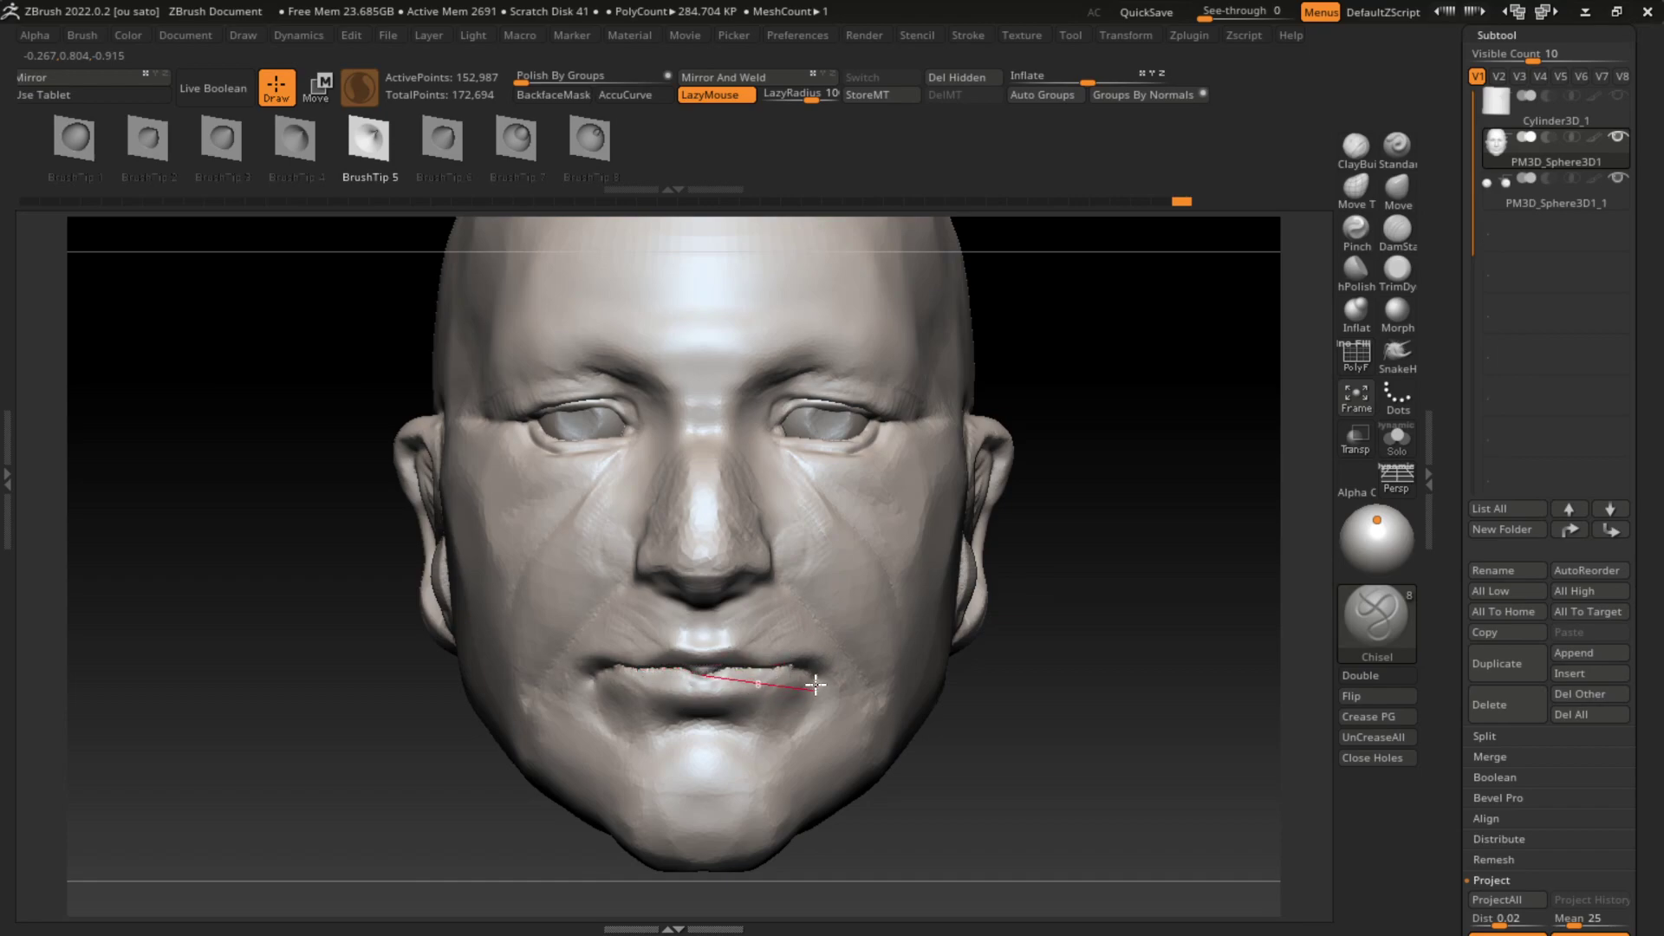
key(f)
key(l)
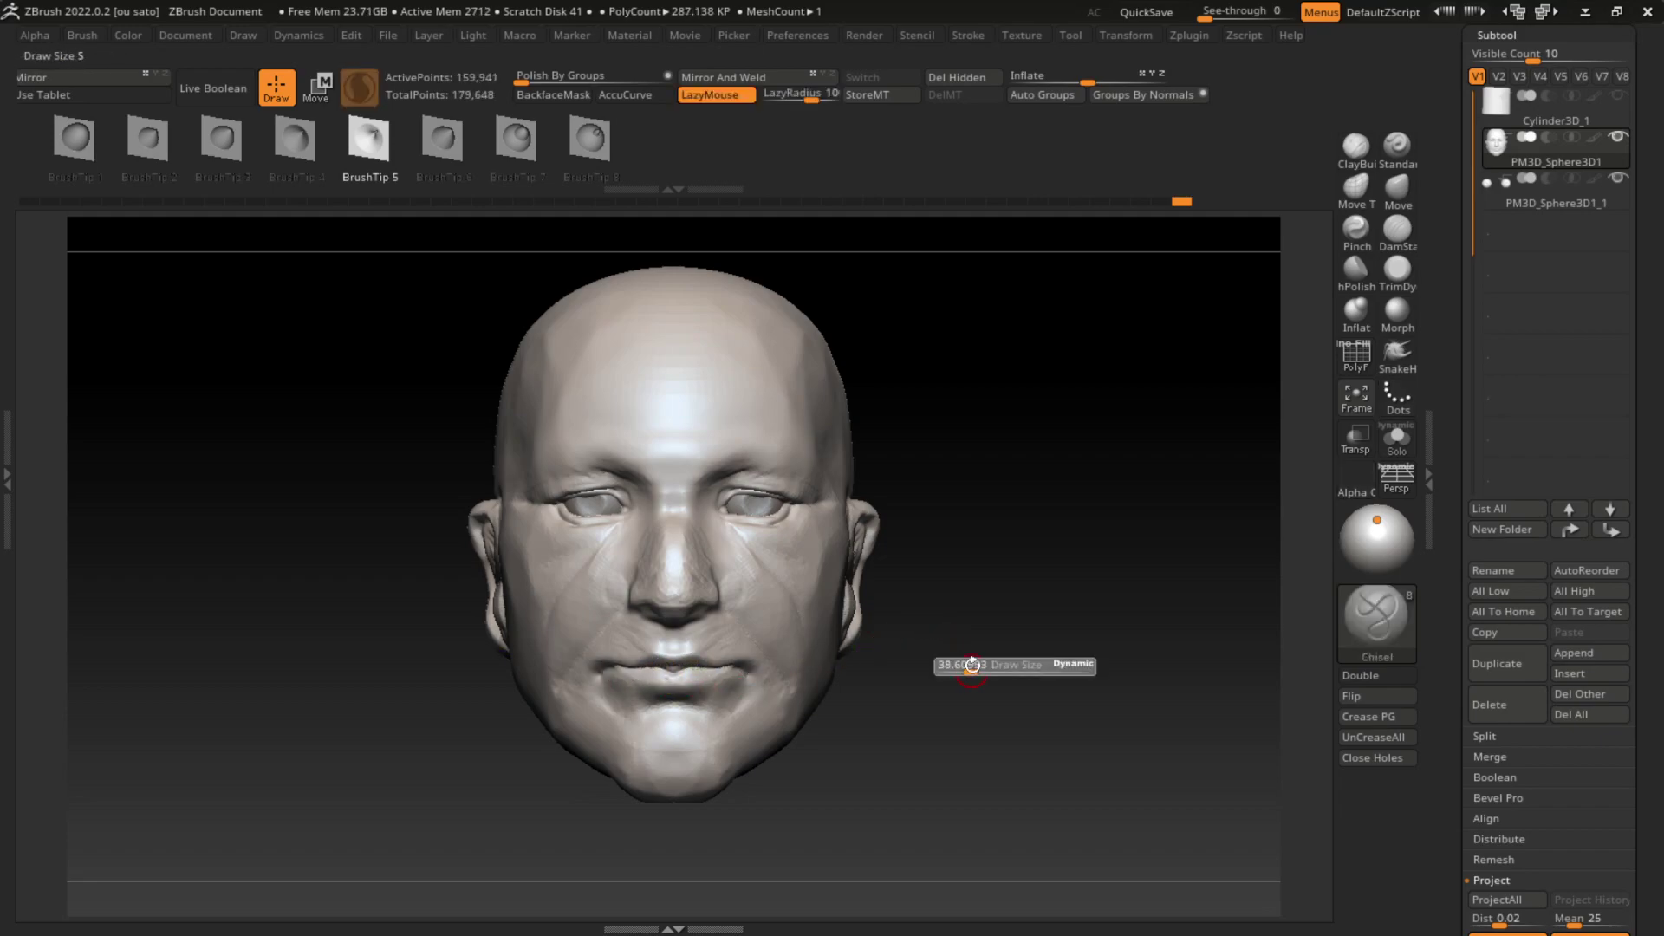
Step: Build up volume on the lips with ClayBuildup, with pen pressure enabled
key(l)
ctrl+right_drag(1077, 535, 1066, 621)
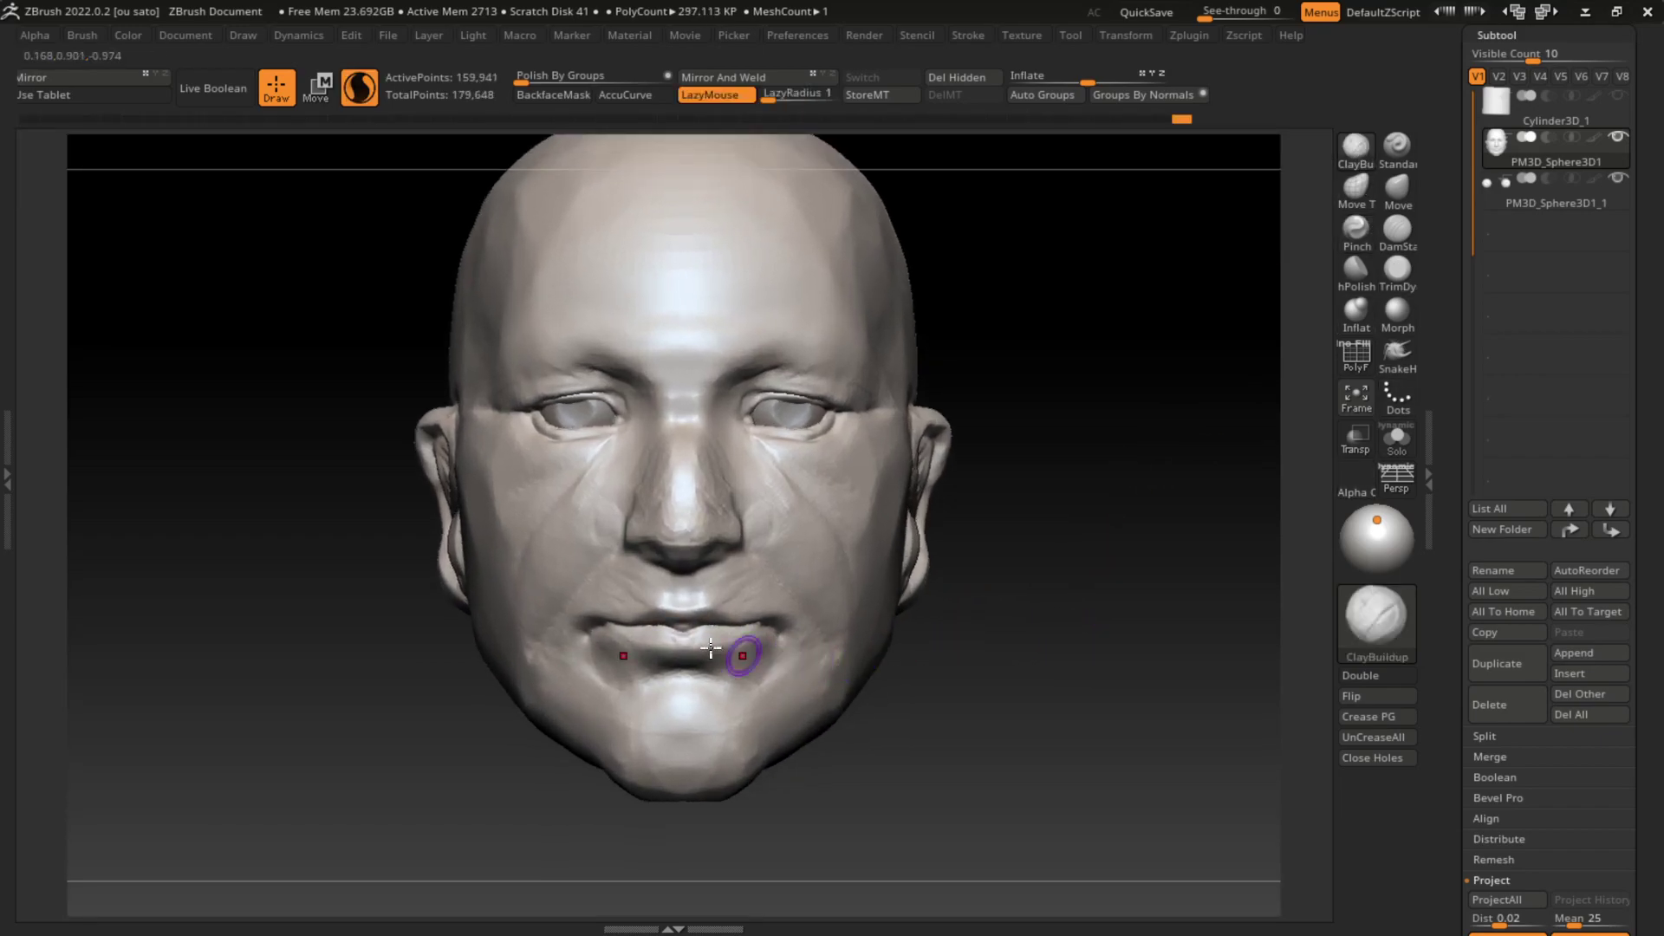
mouse_move(688, 614)
mouse_down()
mouse_move(647, 617)
mouse_move(750, 642)
mouse_up()
click(62, 98)
ctrl+right_drag(892, 603, 979, 657)
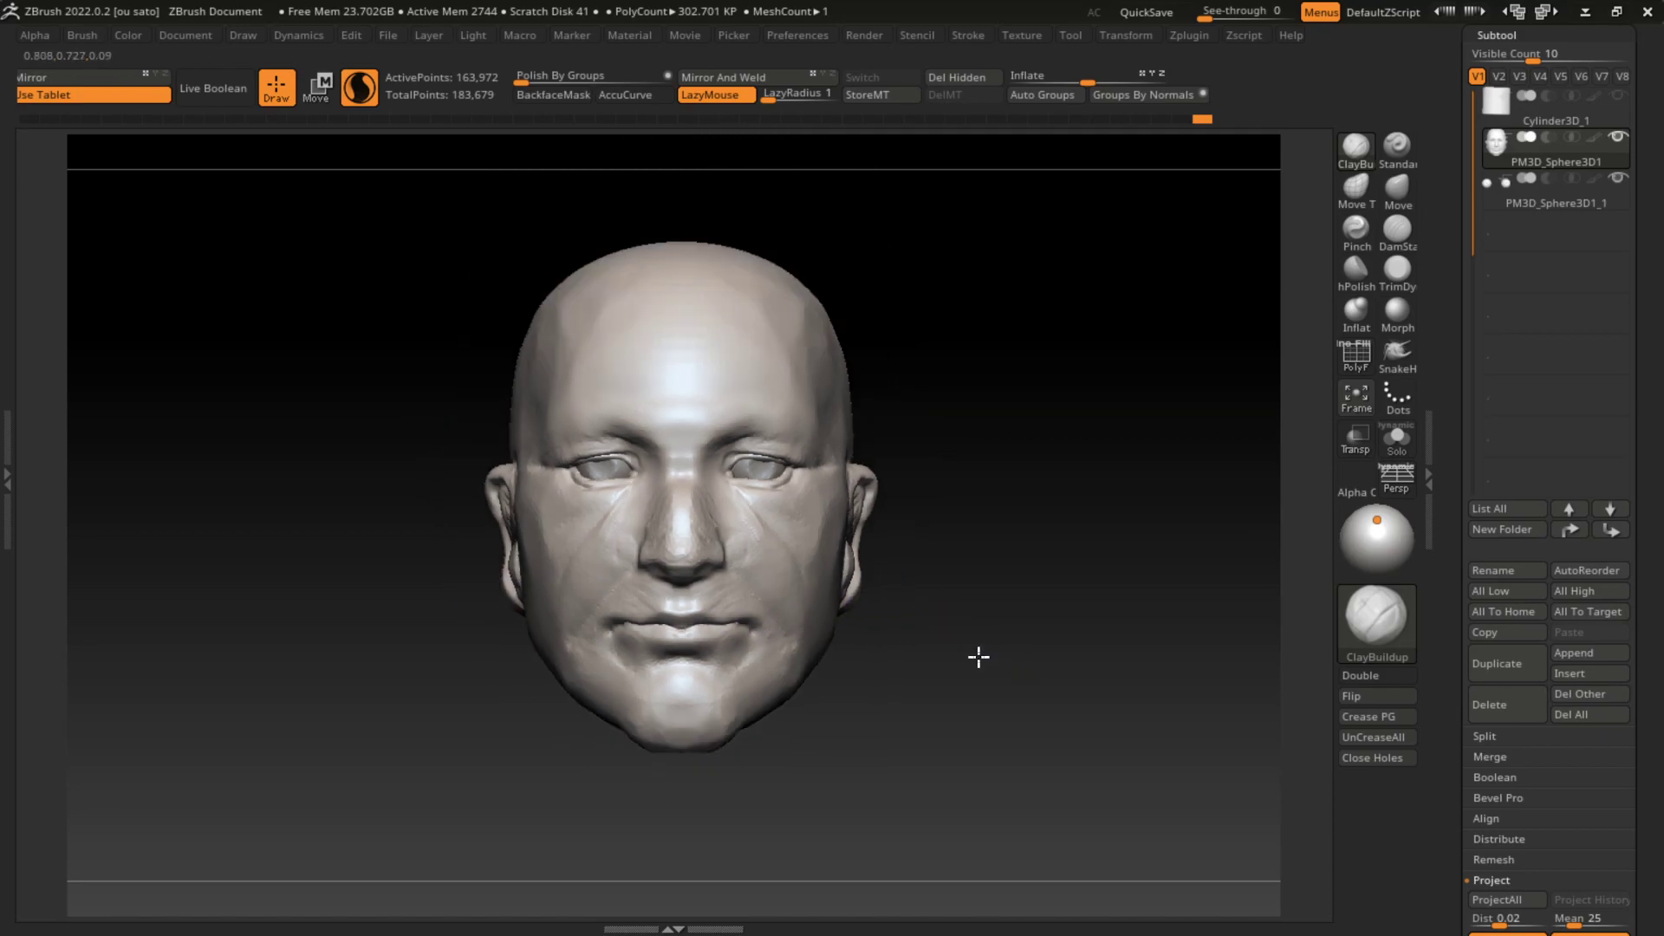
drag(979, 657, 971, 702)
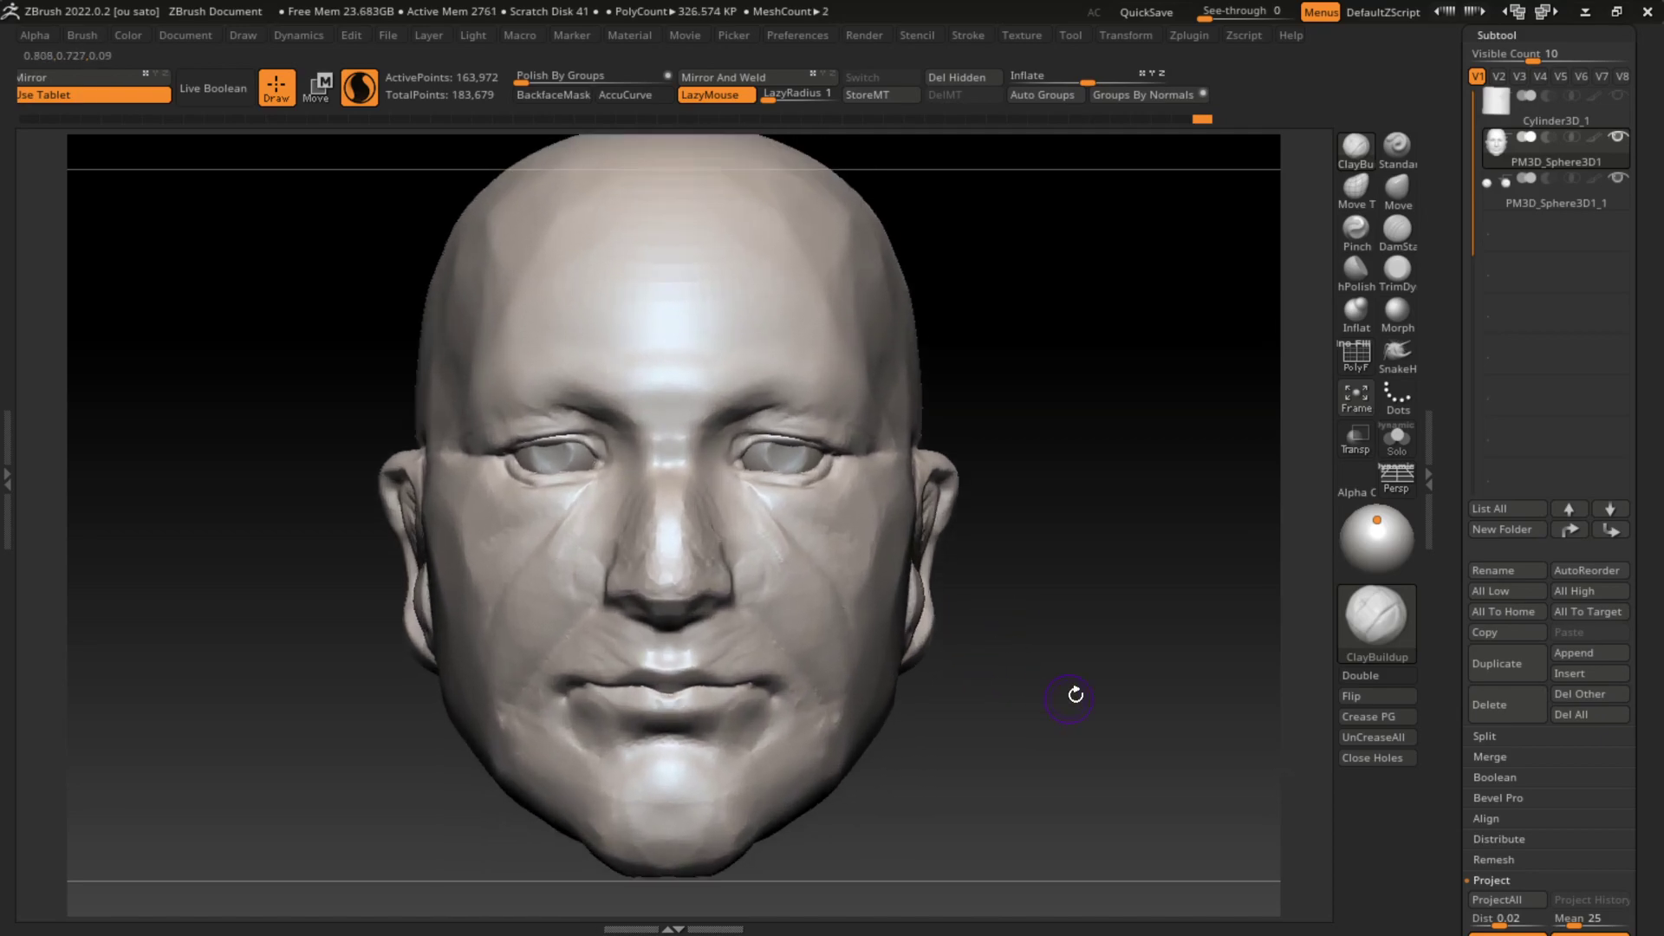
mouse_move(1003, 621)
mouse_down()
mouse_move(1100, 654)
mouse_move(831, 635)
mouse_up()
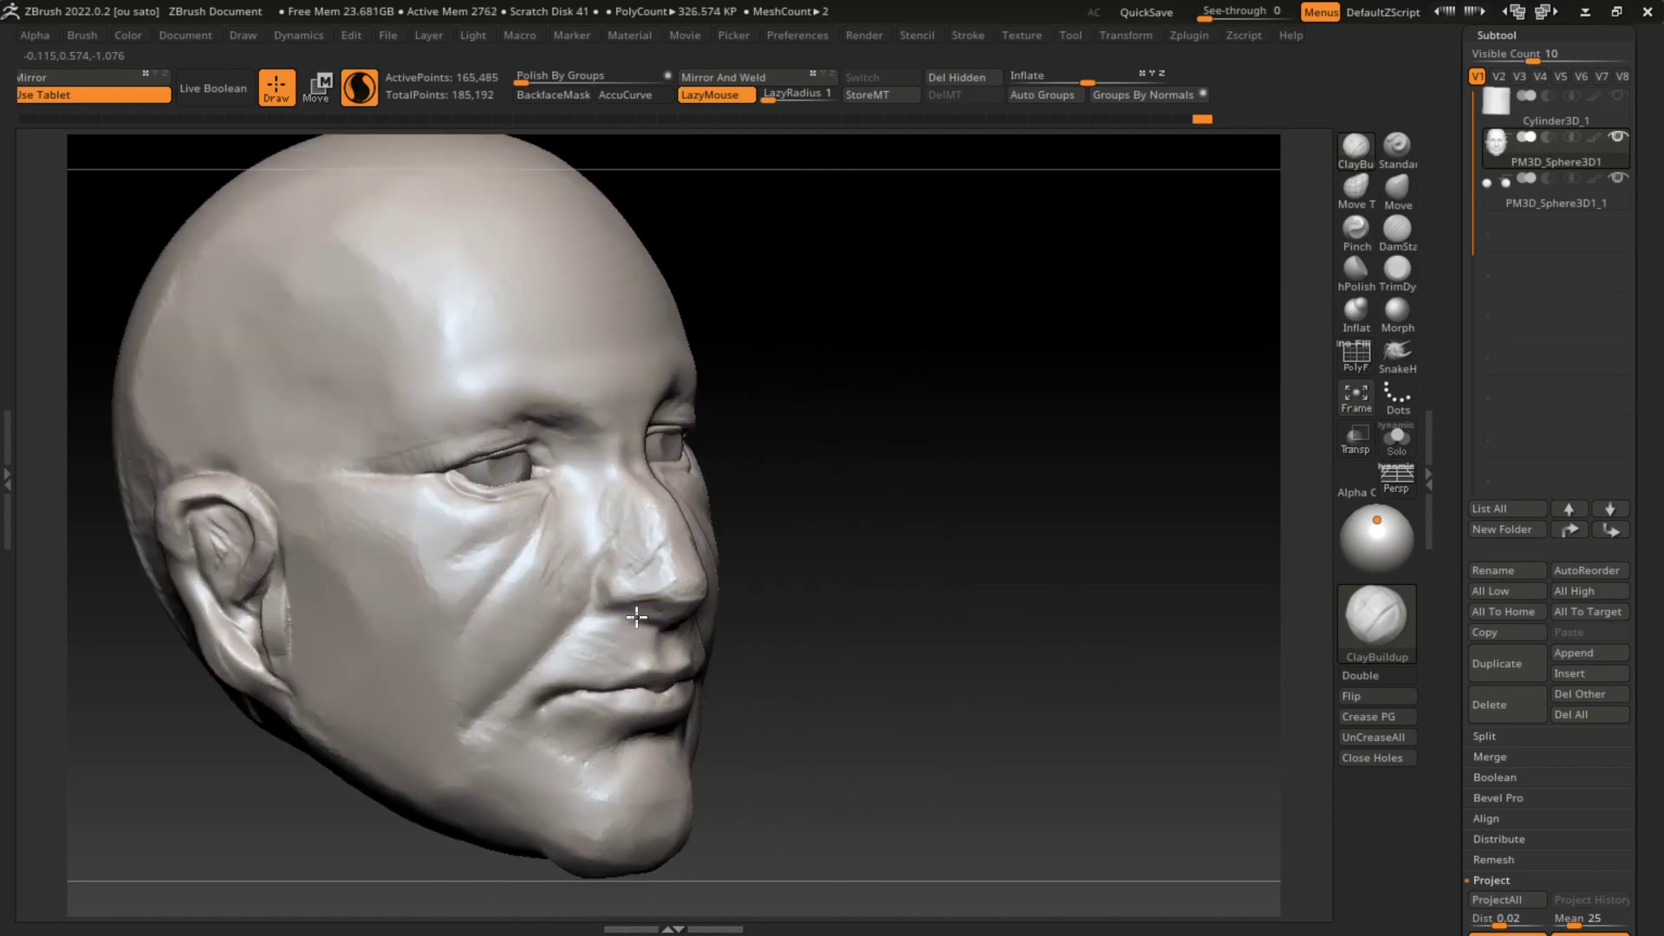
Step: Smooth the area under the nose from a three-quarter view
mouse_move(832, 641)
mouse_down()
mouse_move(918, 661)
mouse_move(732, 639)
mouse_move(718, 619)
mouse_up()
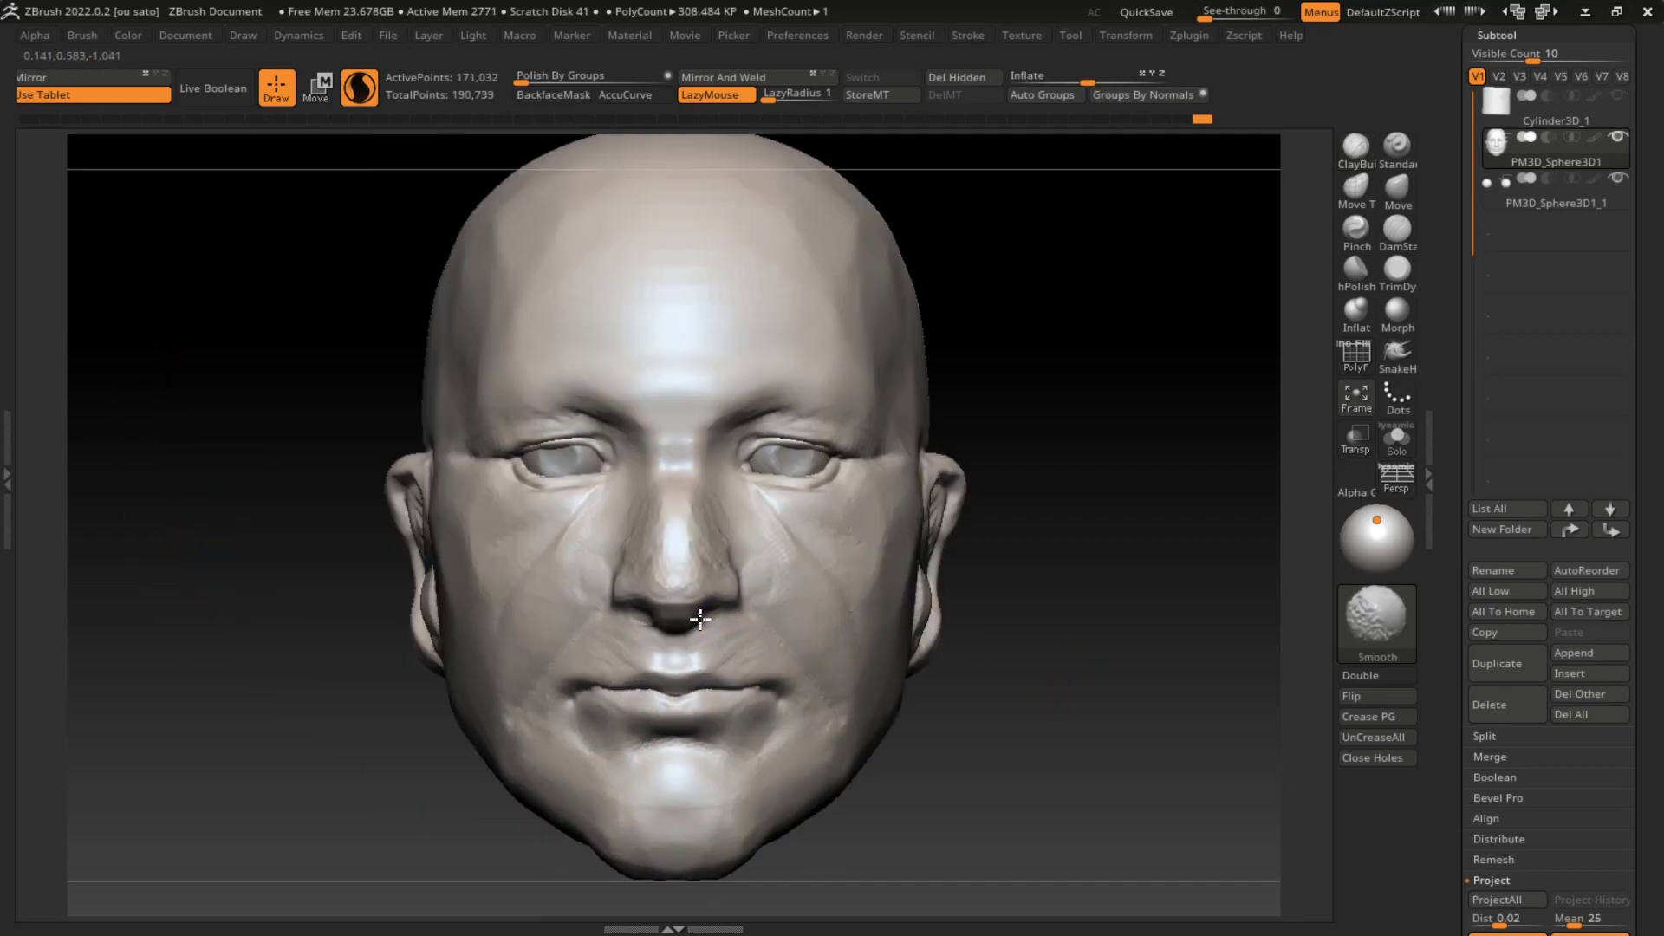
drag(1133, 558, 687, 622)
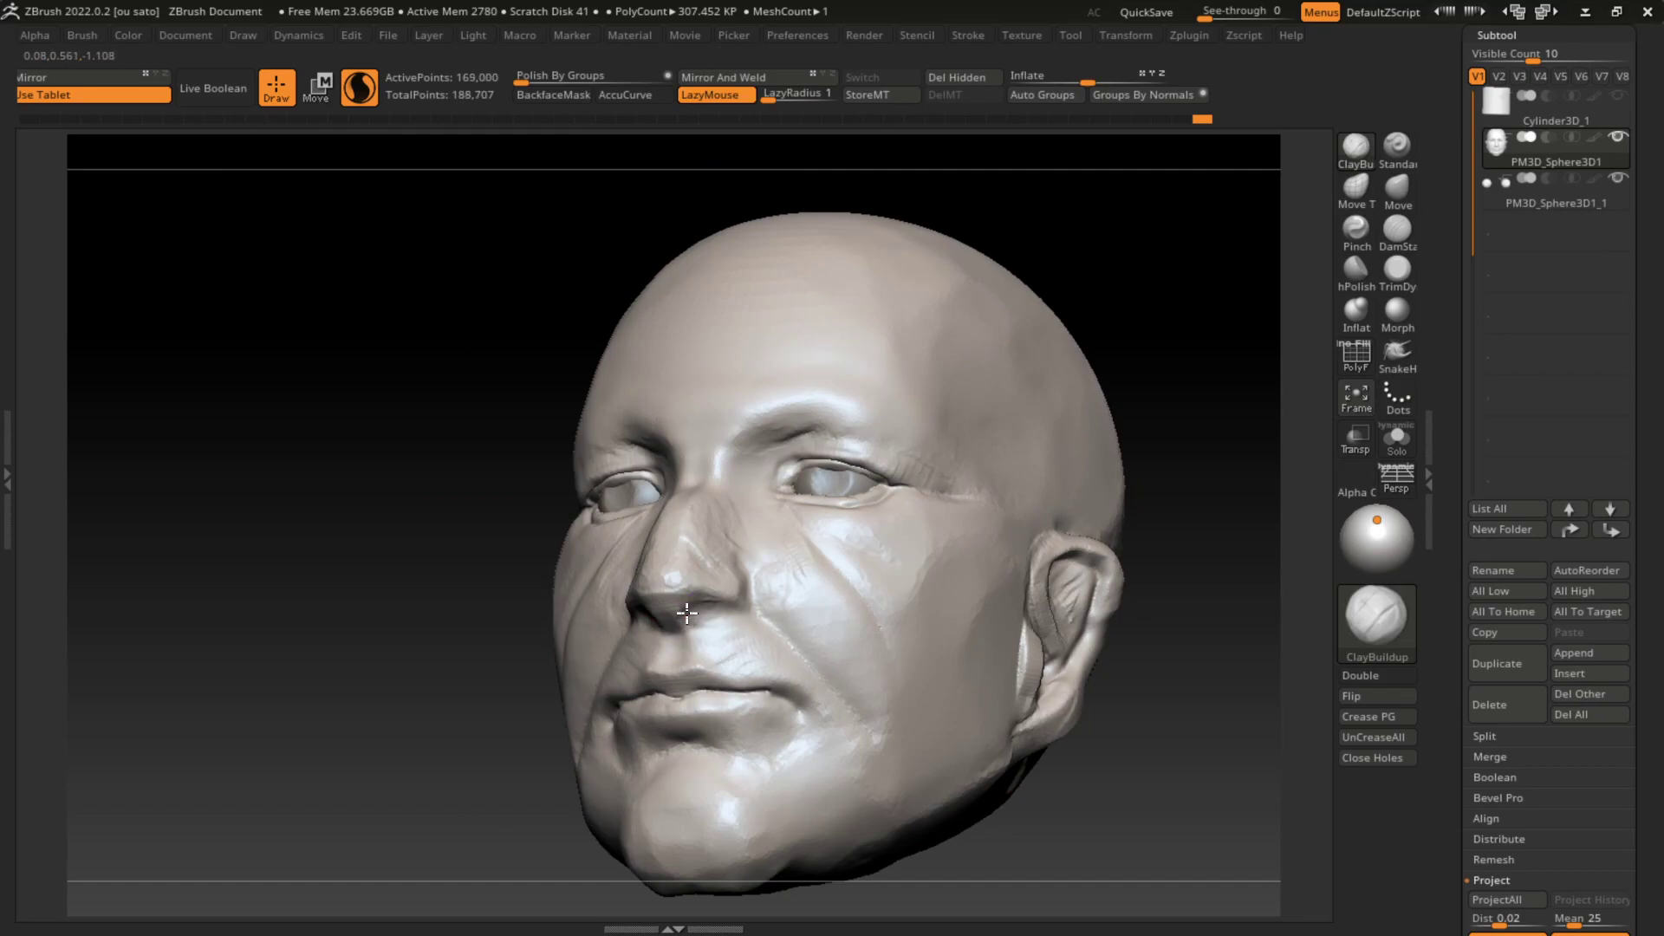
drag(1199, 668, 699, 632)
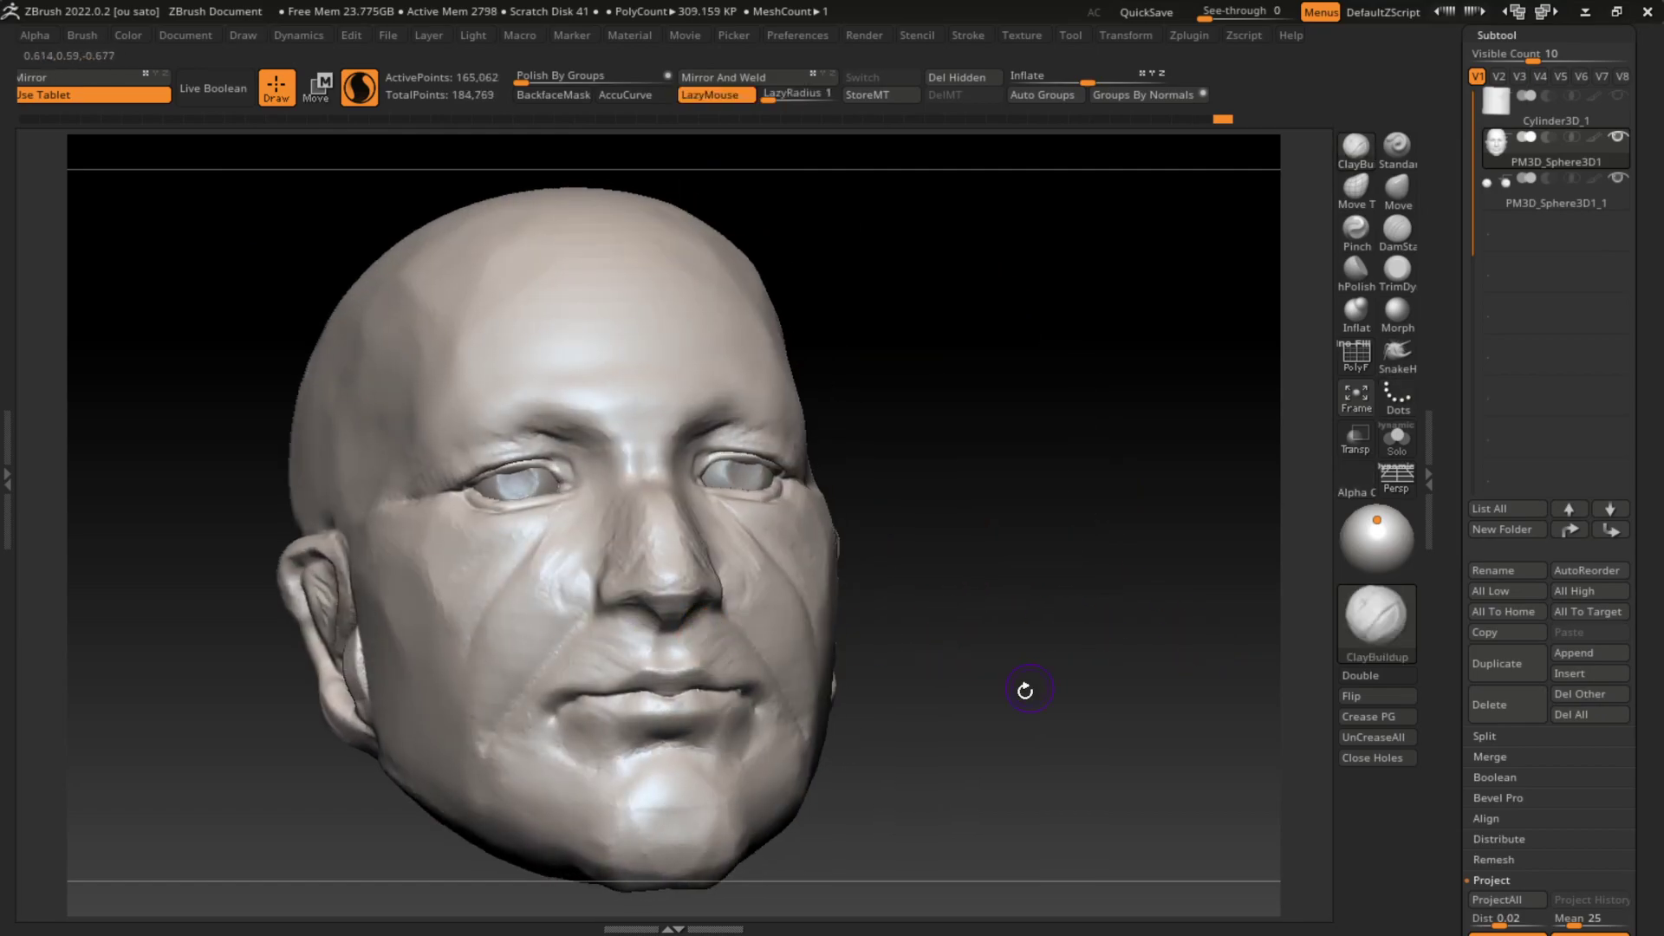
drag(1026, 691, 699, 608)
Step: Undo several unwanted strokes around the nose and mouth
click(1397, 230)
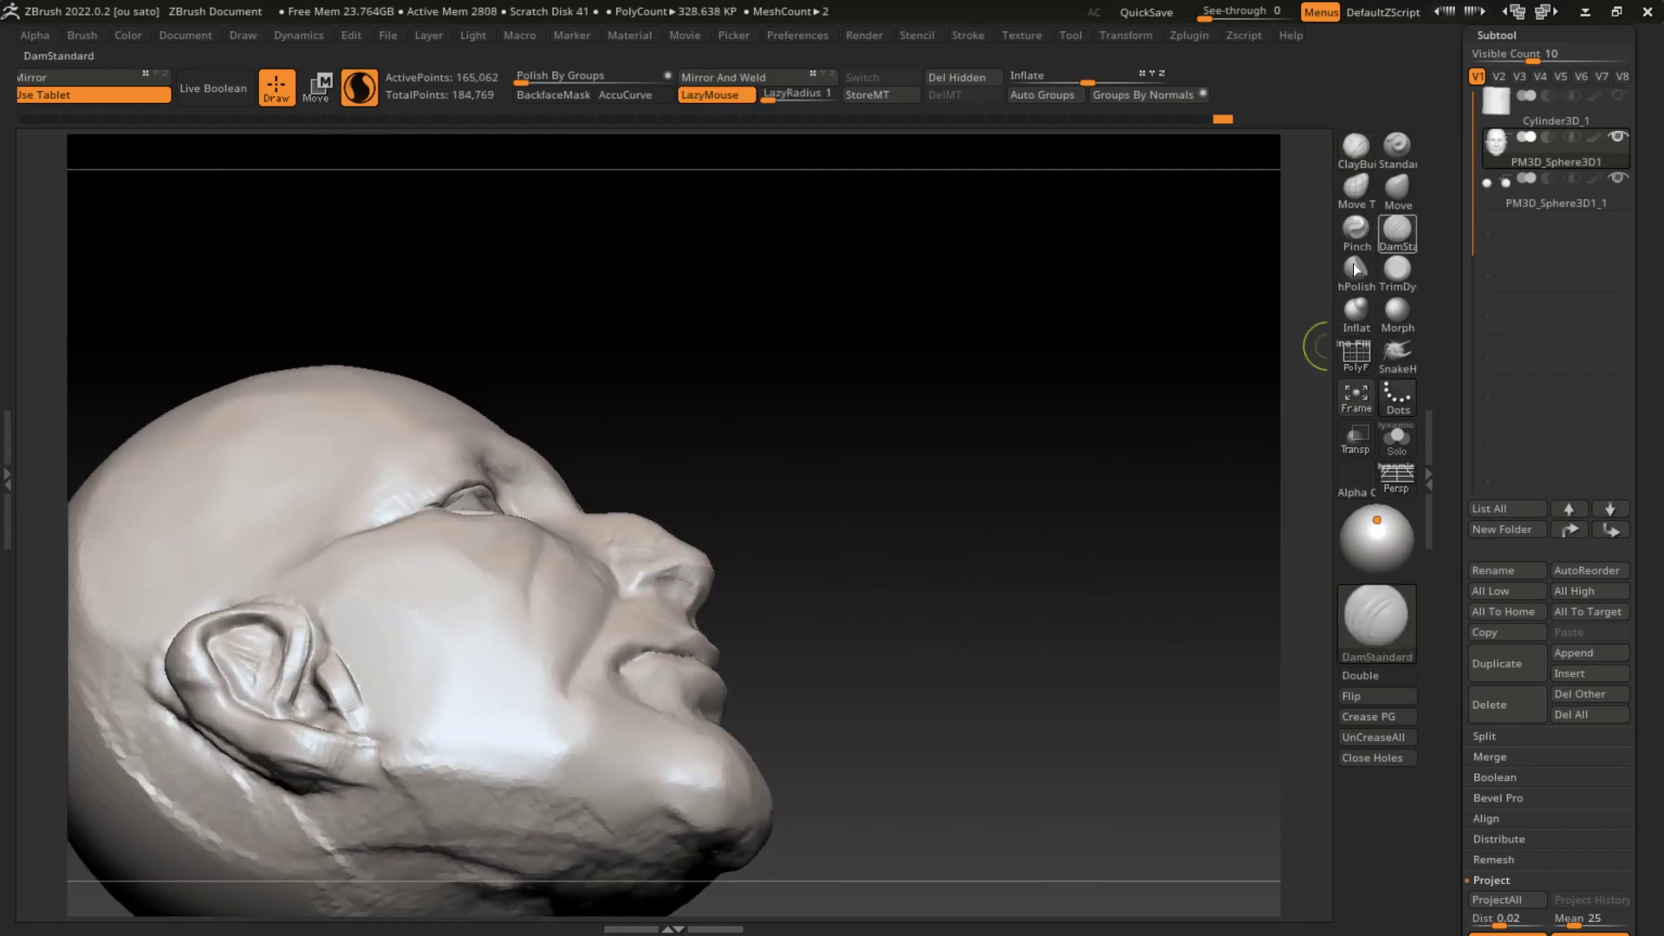
key(ctrl+z)
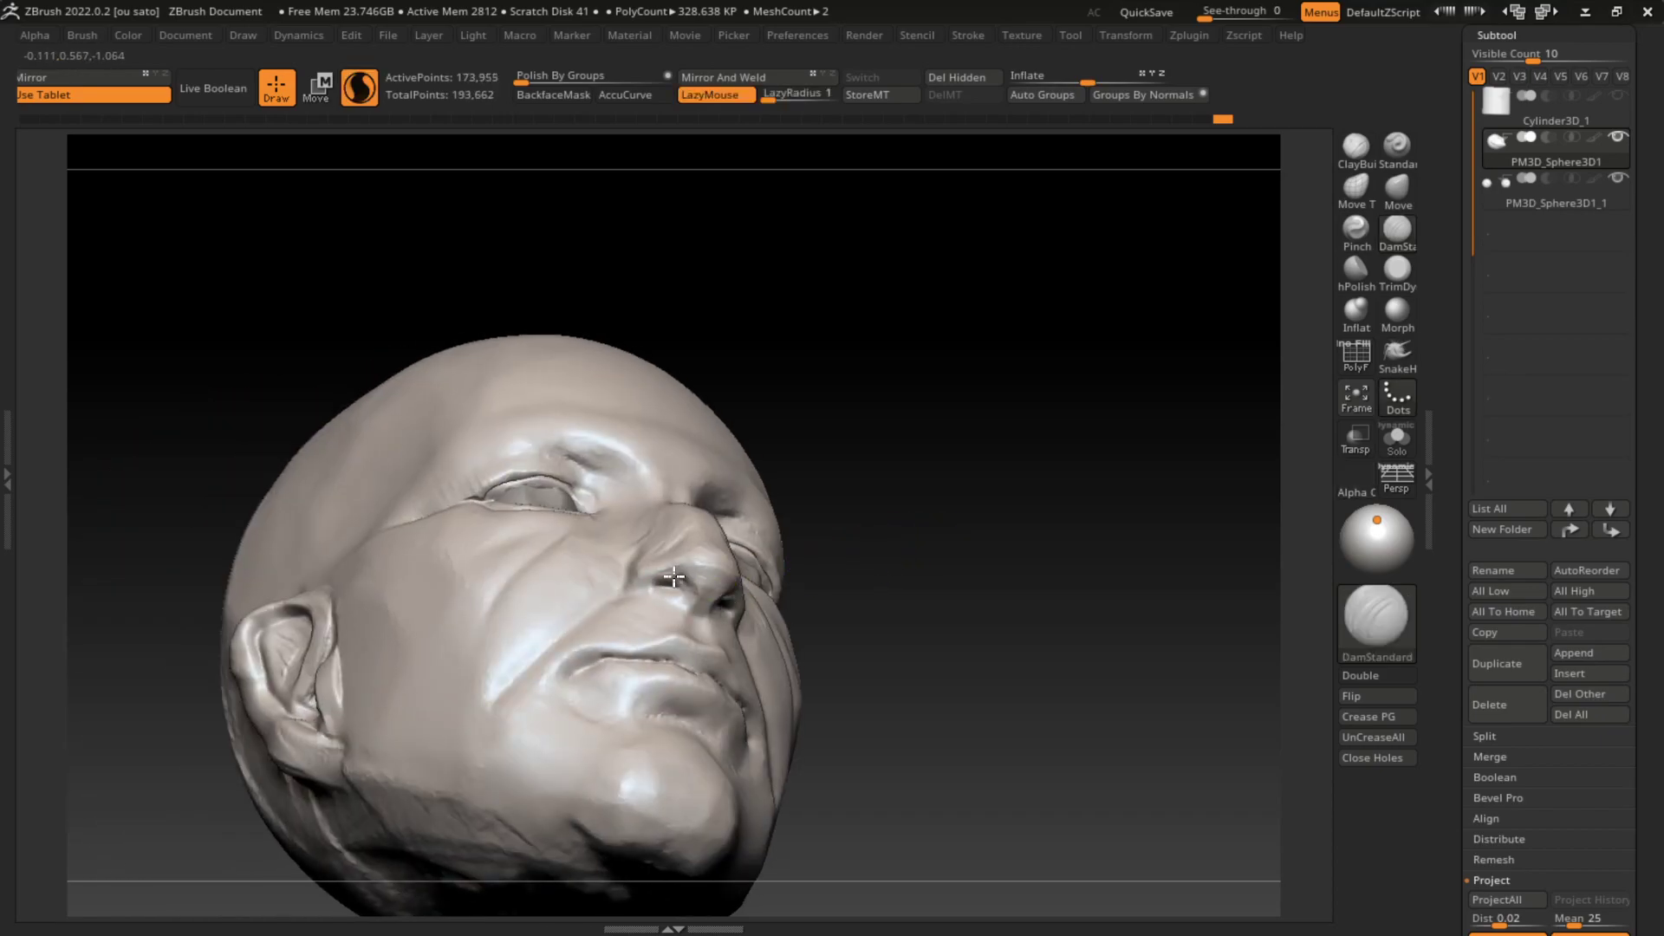
key(ctrl+z)
key(ctrl+z)
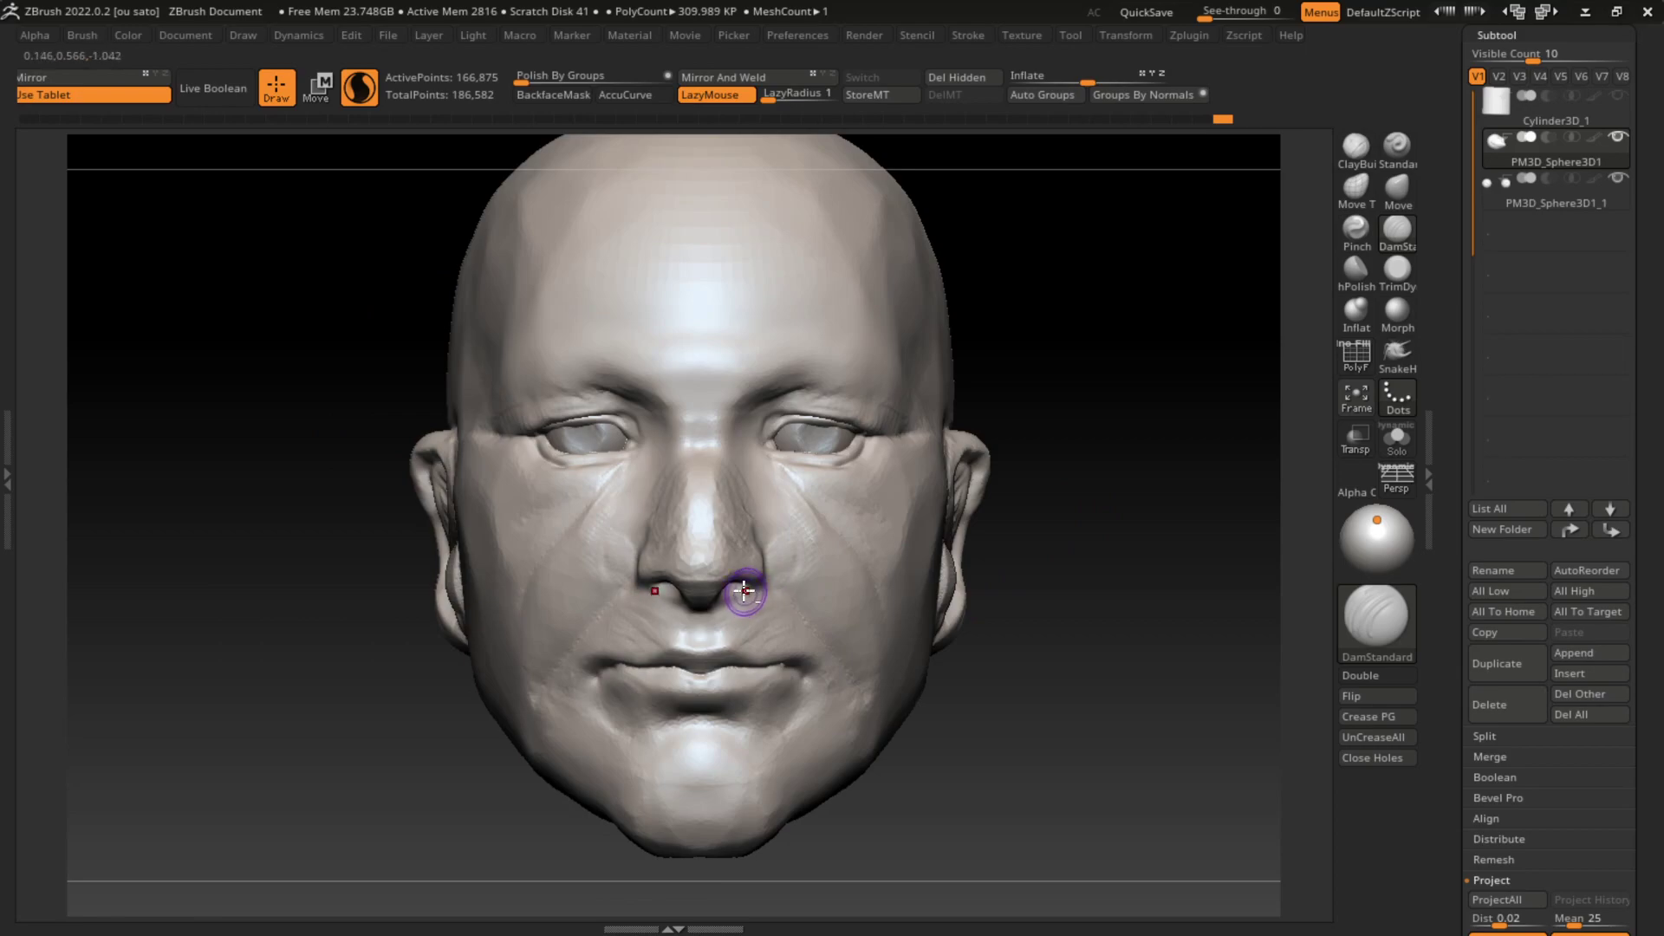
key(ctrl+z)
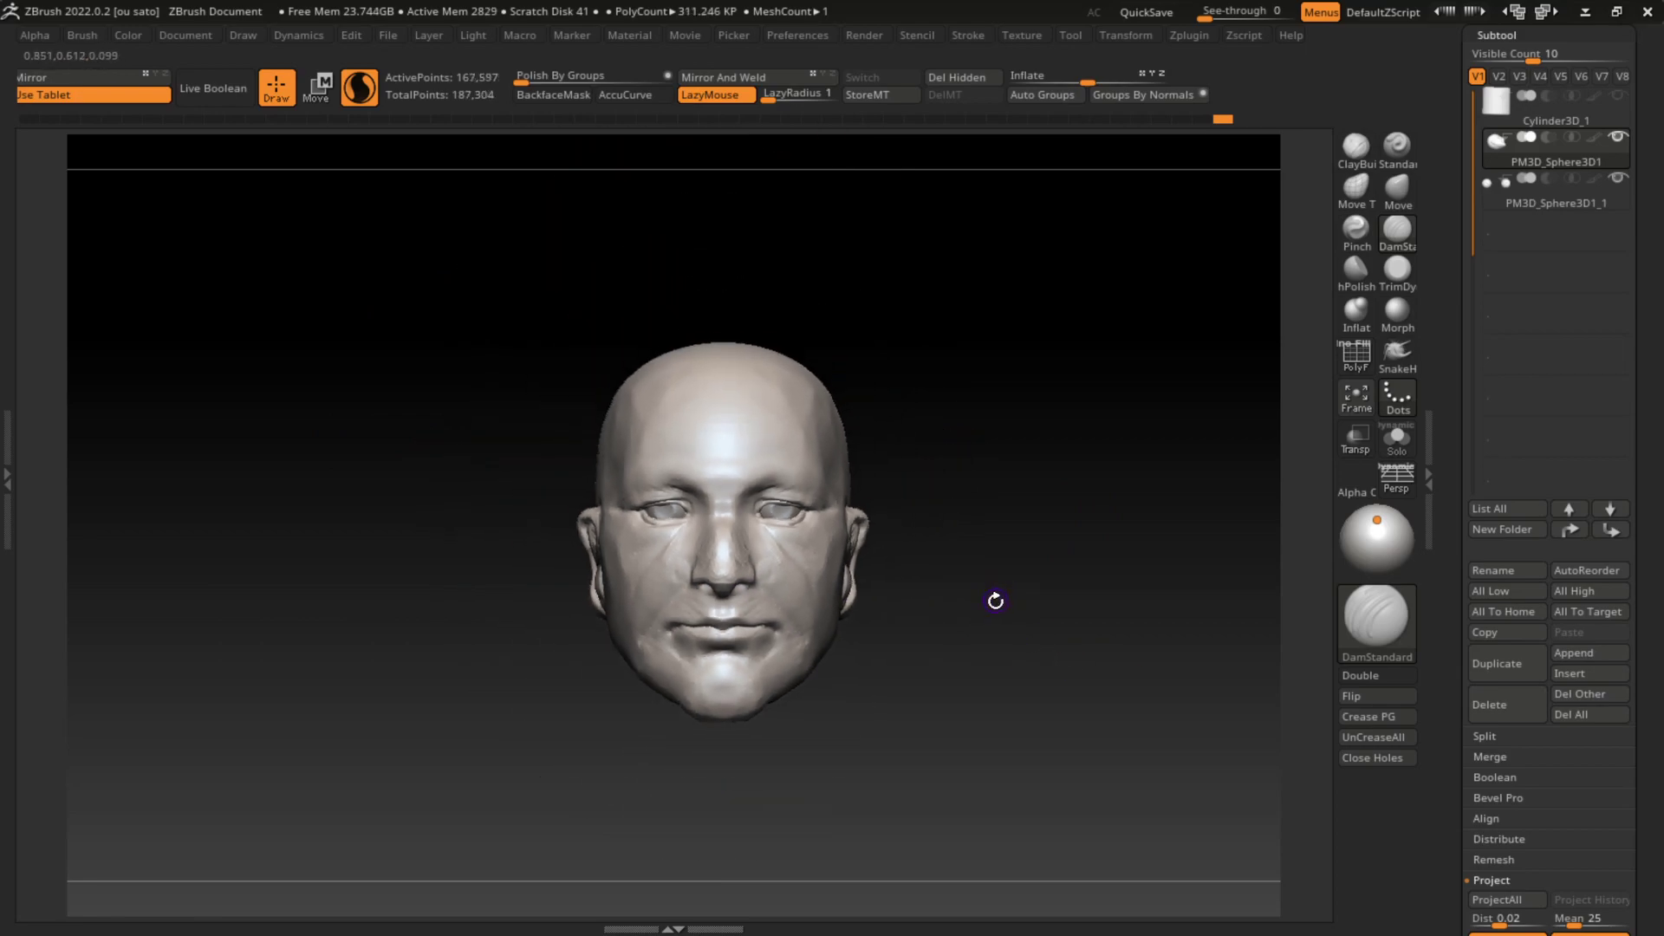
key(ctrl+z)
click(1398, 187)
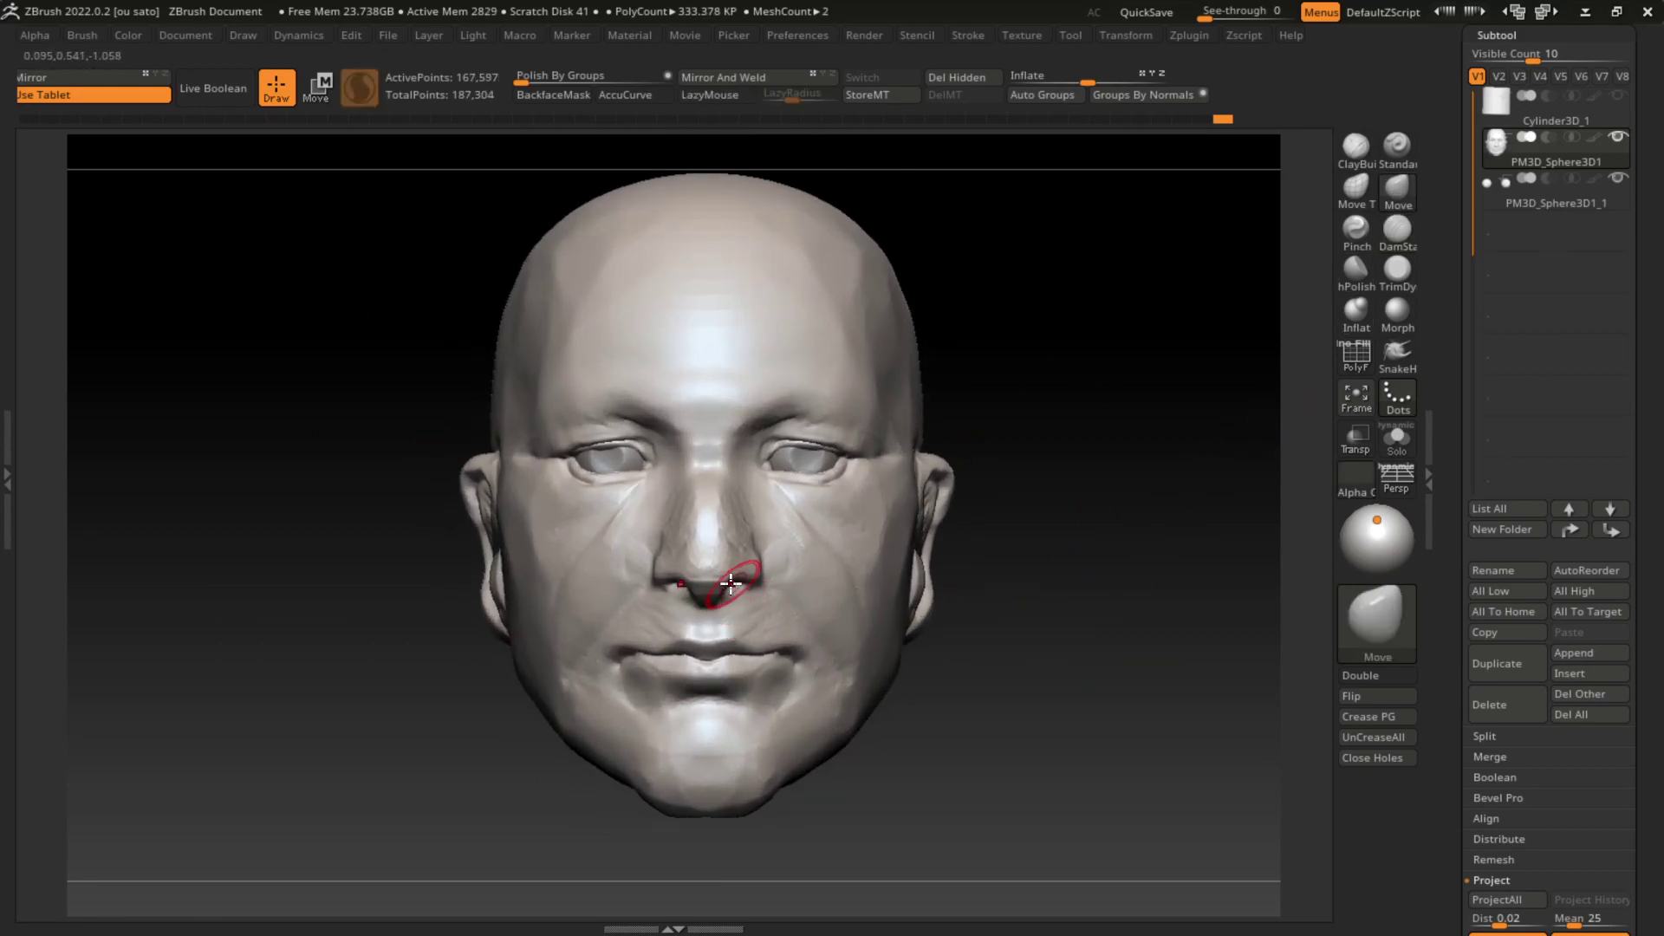
key(ctrl+z)
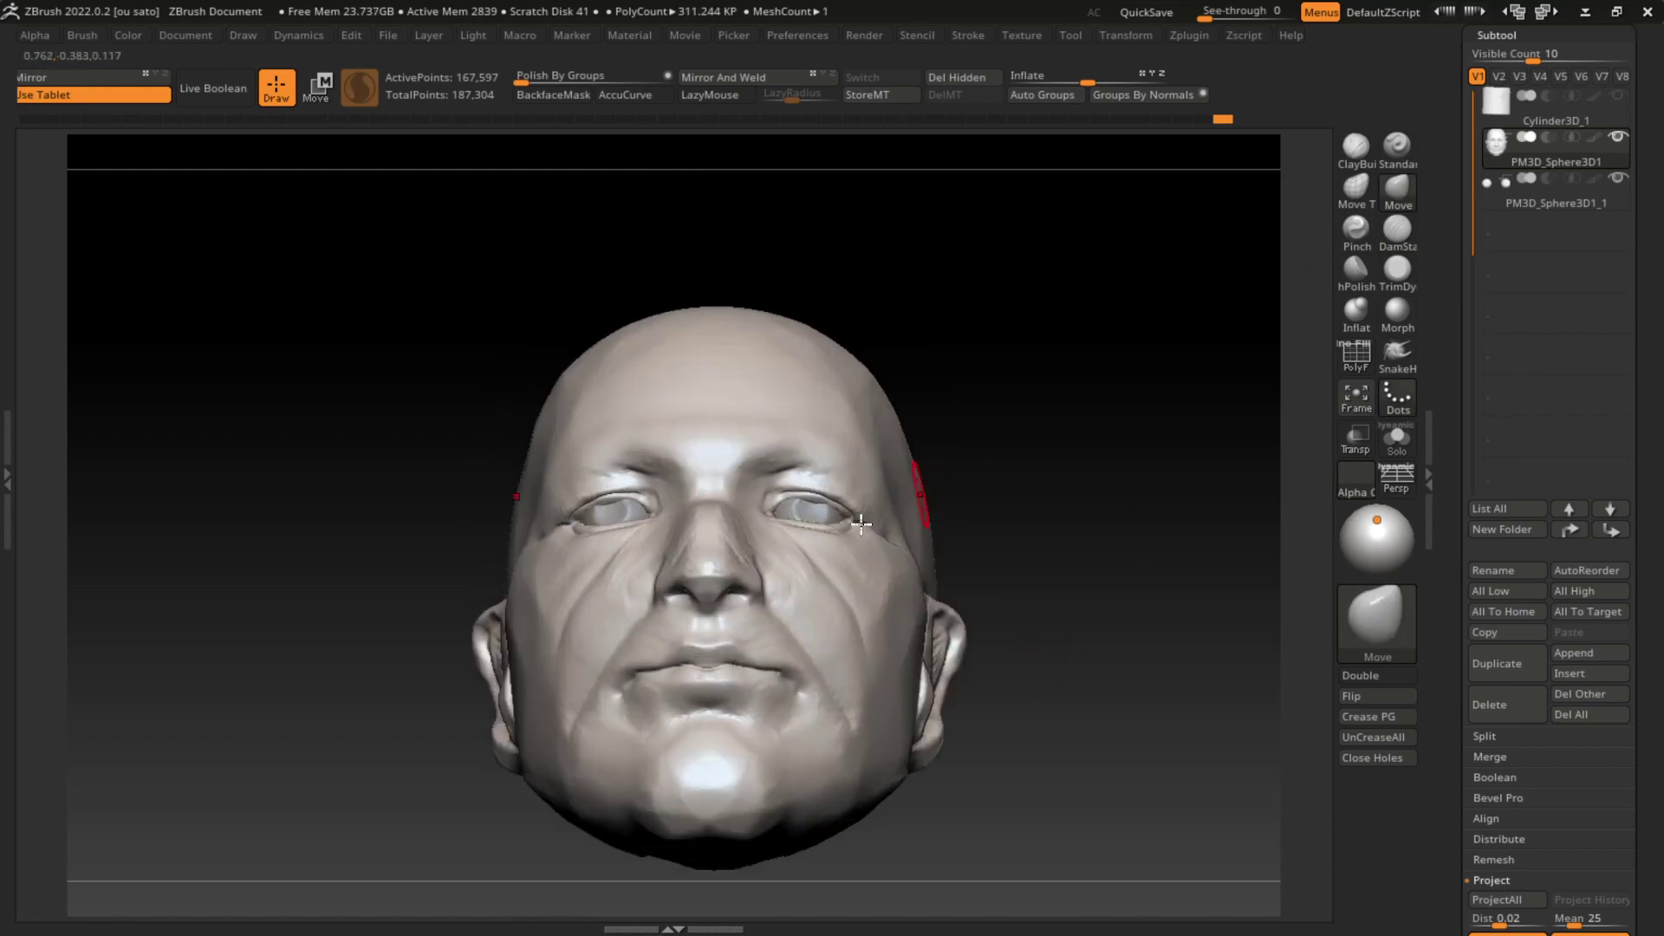
drag(1023, 572, 1121, 529)
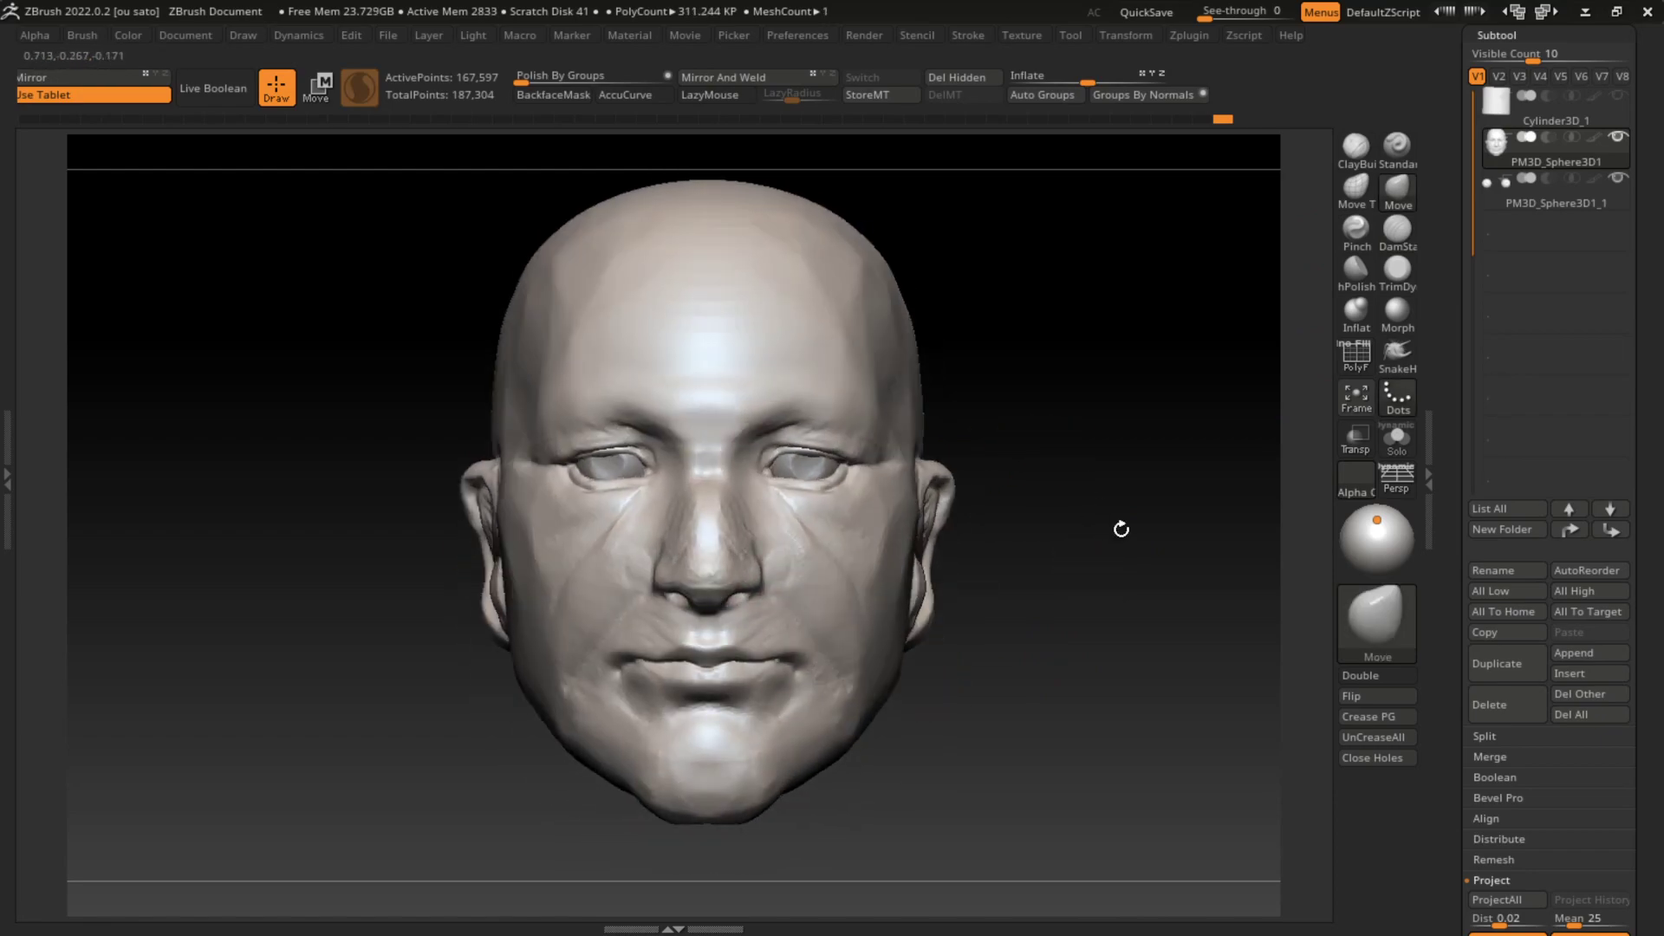
key(shift)
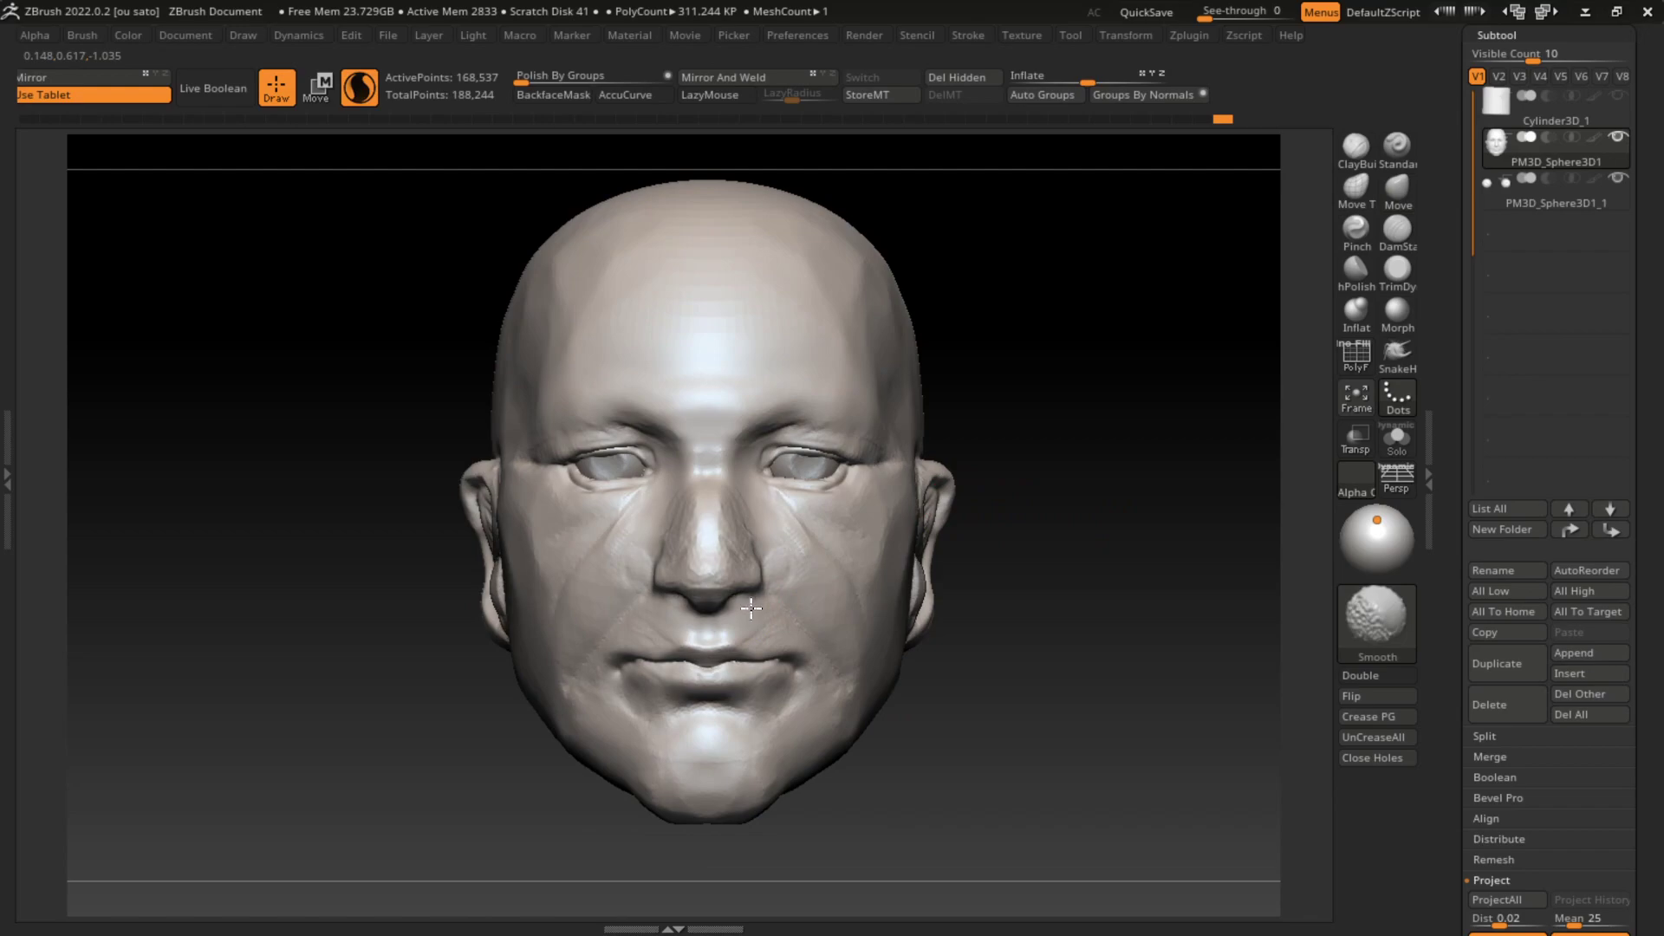
key(ctrl+z)
Step: Carve the crease around the nostril wing with DamStandard
drag(971, 607, 1014, 468)
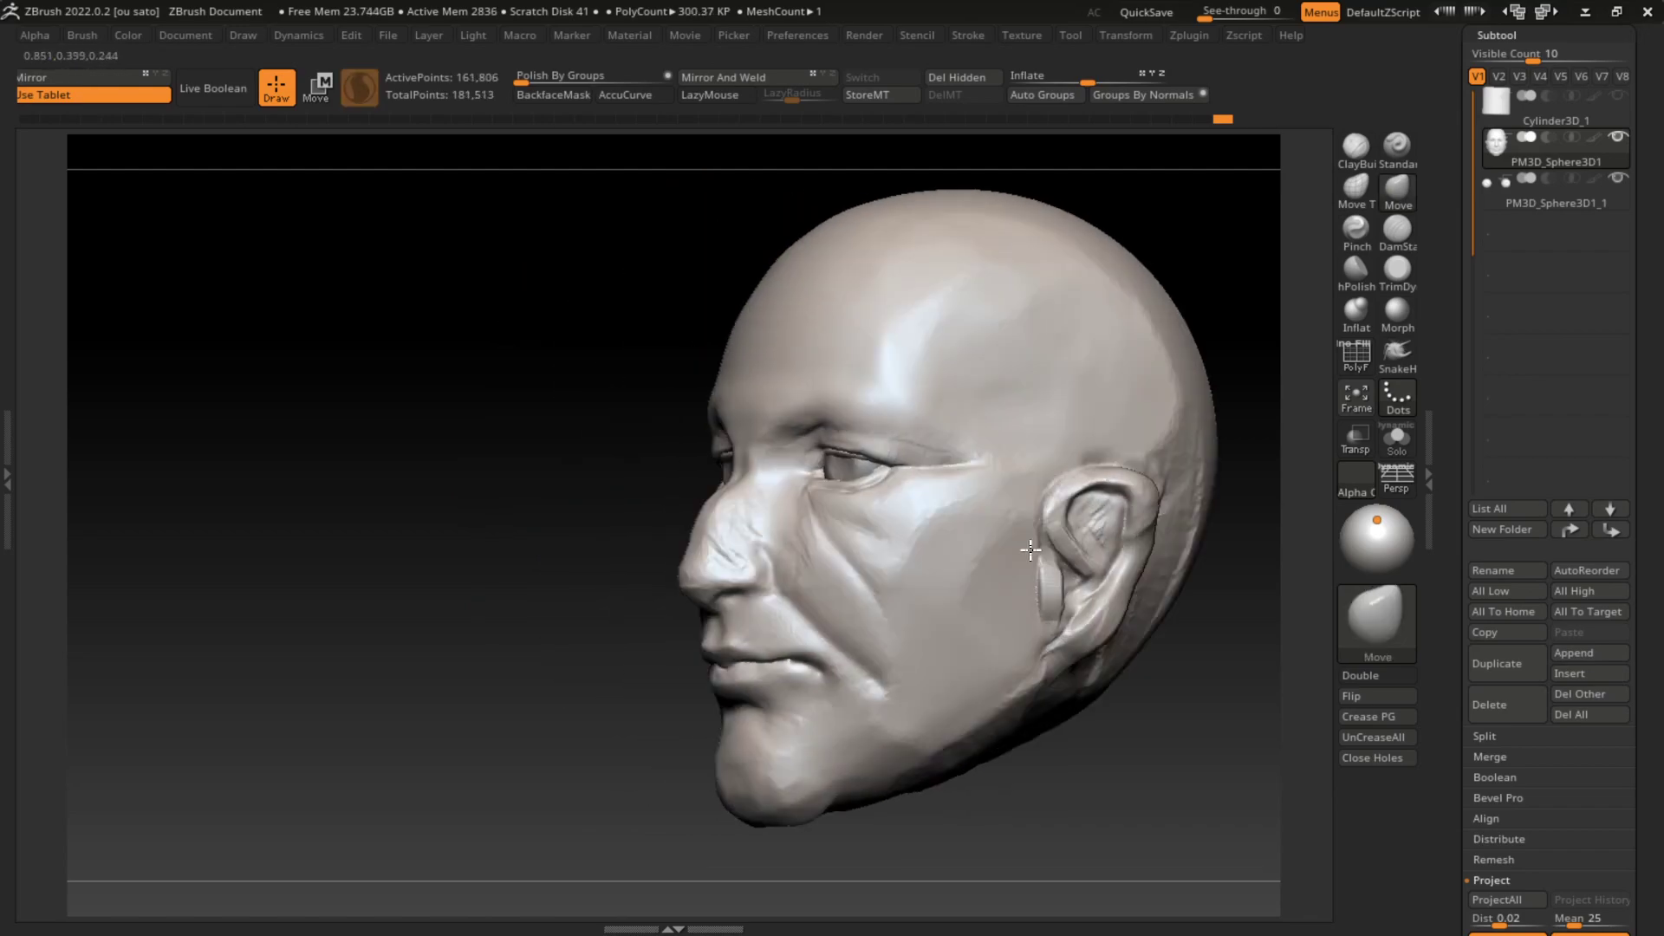
click(1398, 232)
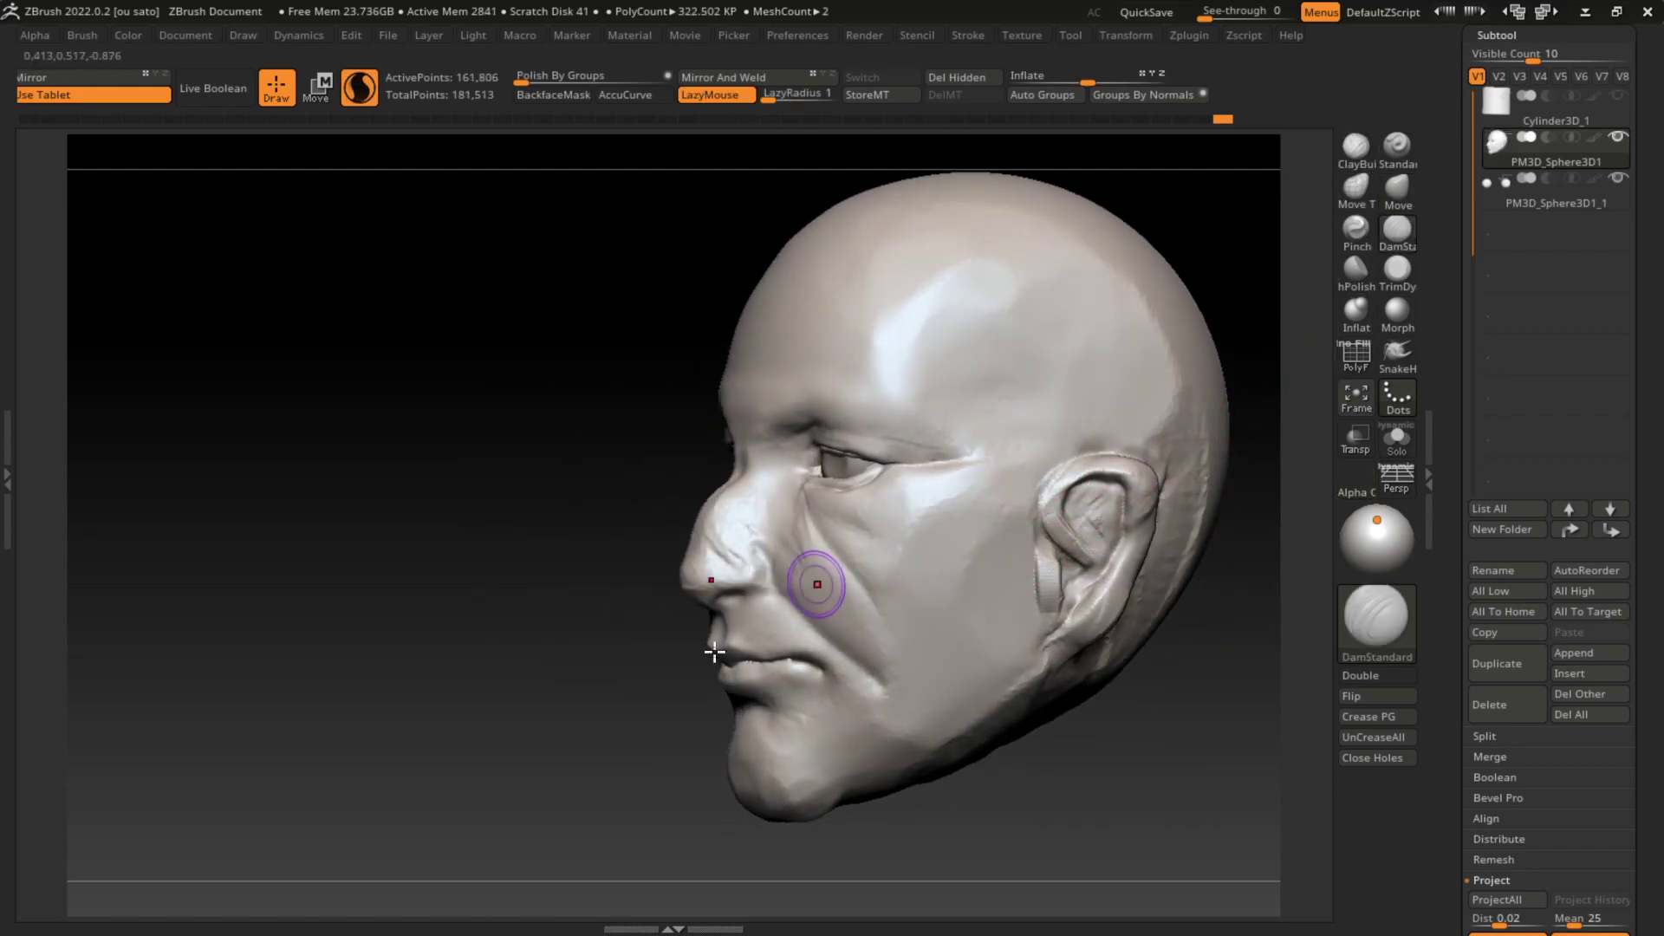
scroll(720, 641, up, 5)
drag(770, 593, 799, 567)
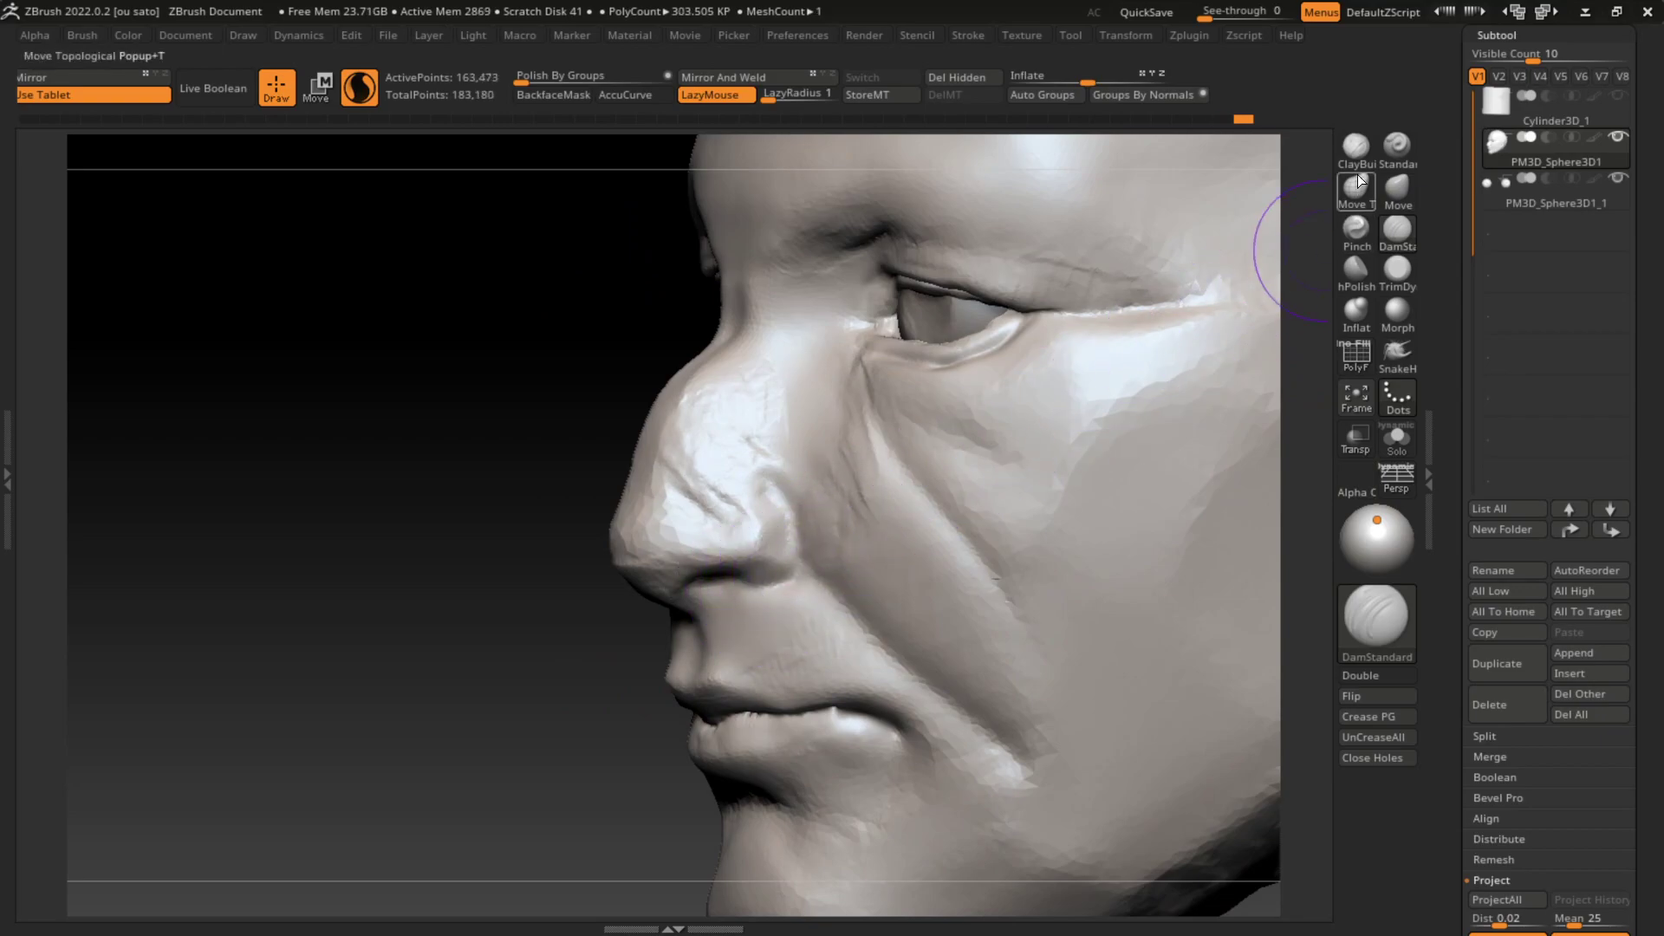
Step: Add clay beside the mouth corner, then frame the head and undo the last strokes
key(b)
key(c)
key(b)
mouse_move(763, 564)
mouse_down()
mouse_move(634, 626)
mouse_move(833, 643)
mouse_up()
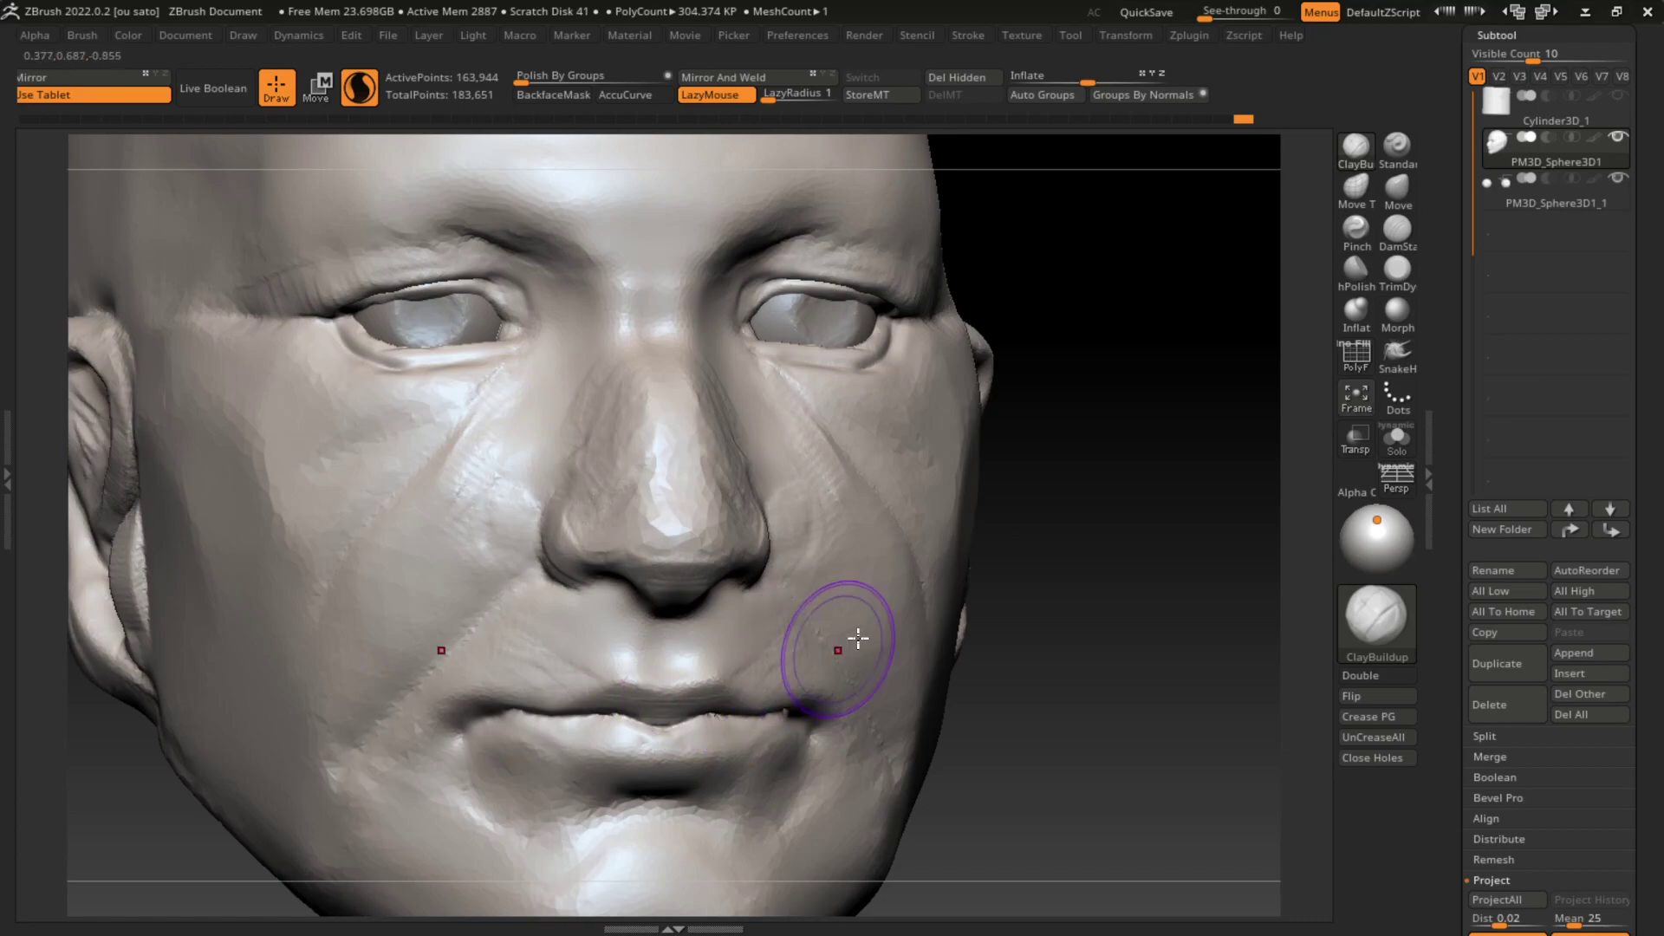
key(f)
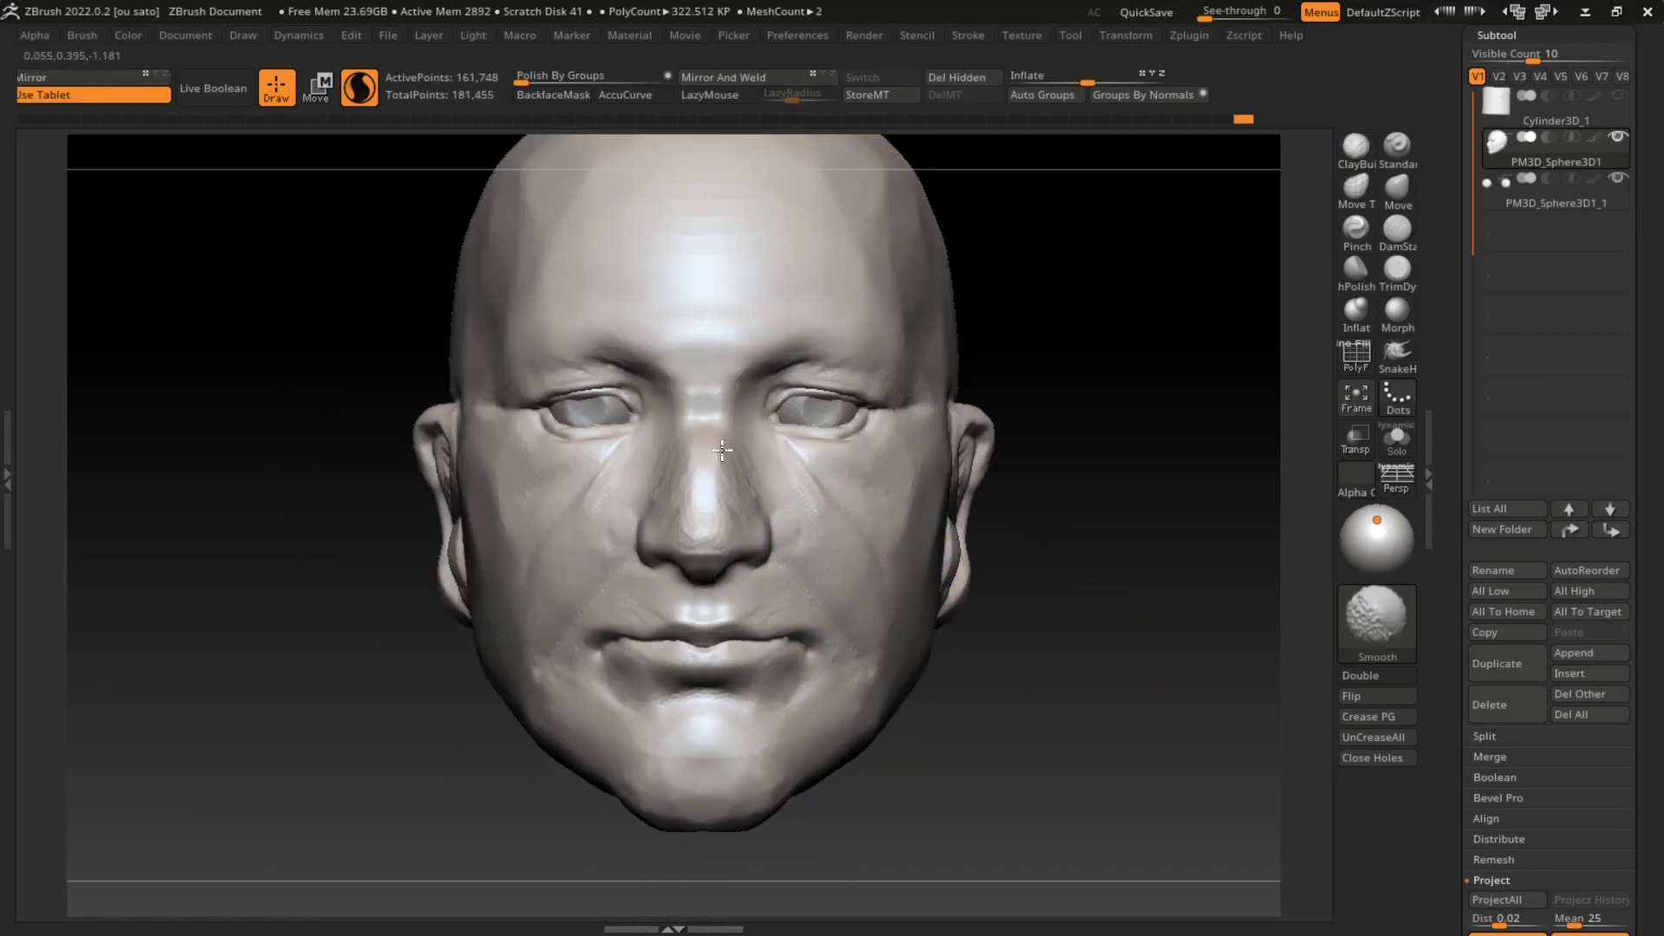
key(l)
key(ctrl+z)
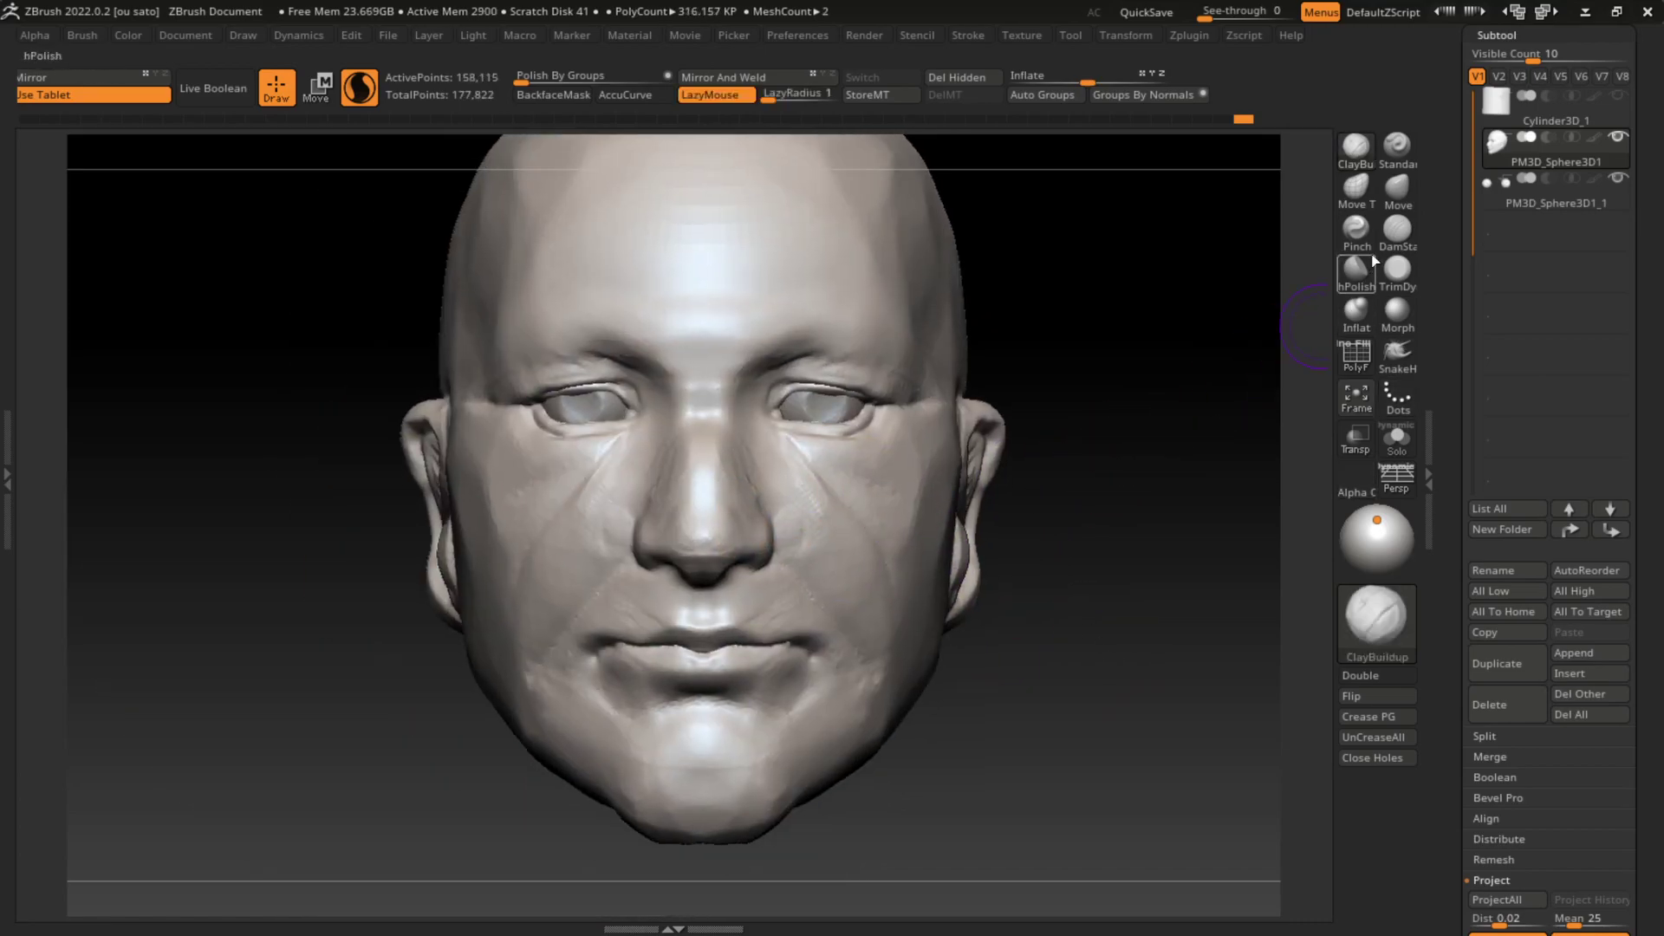
Step: Flatten and trim the surface of the nose tip
click(1397, 271)
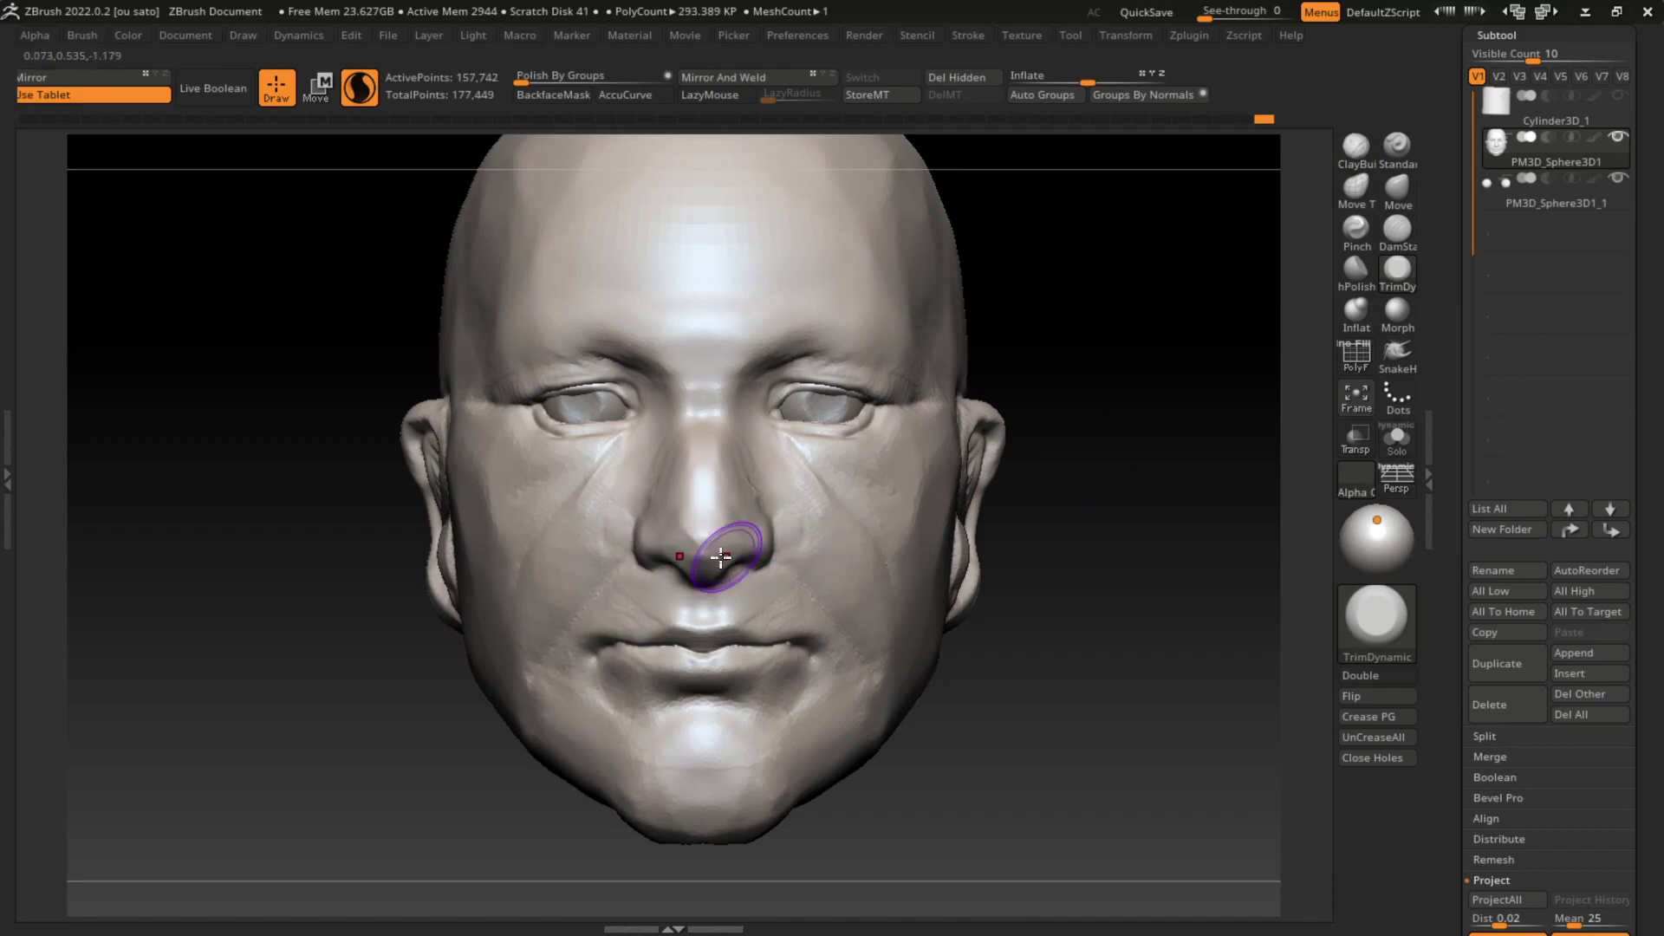
drag(711, 551, 754, 548)
drag(1074, 637, 1002, 697)
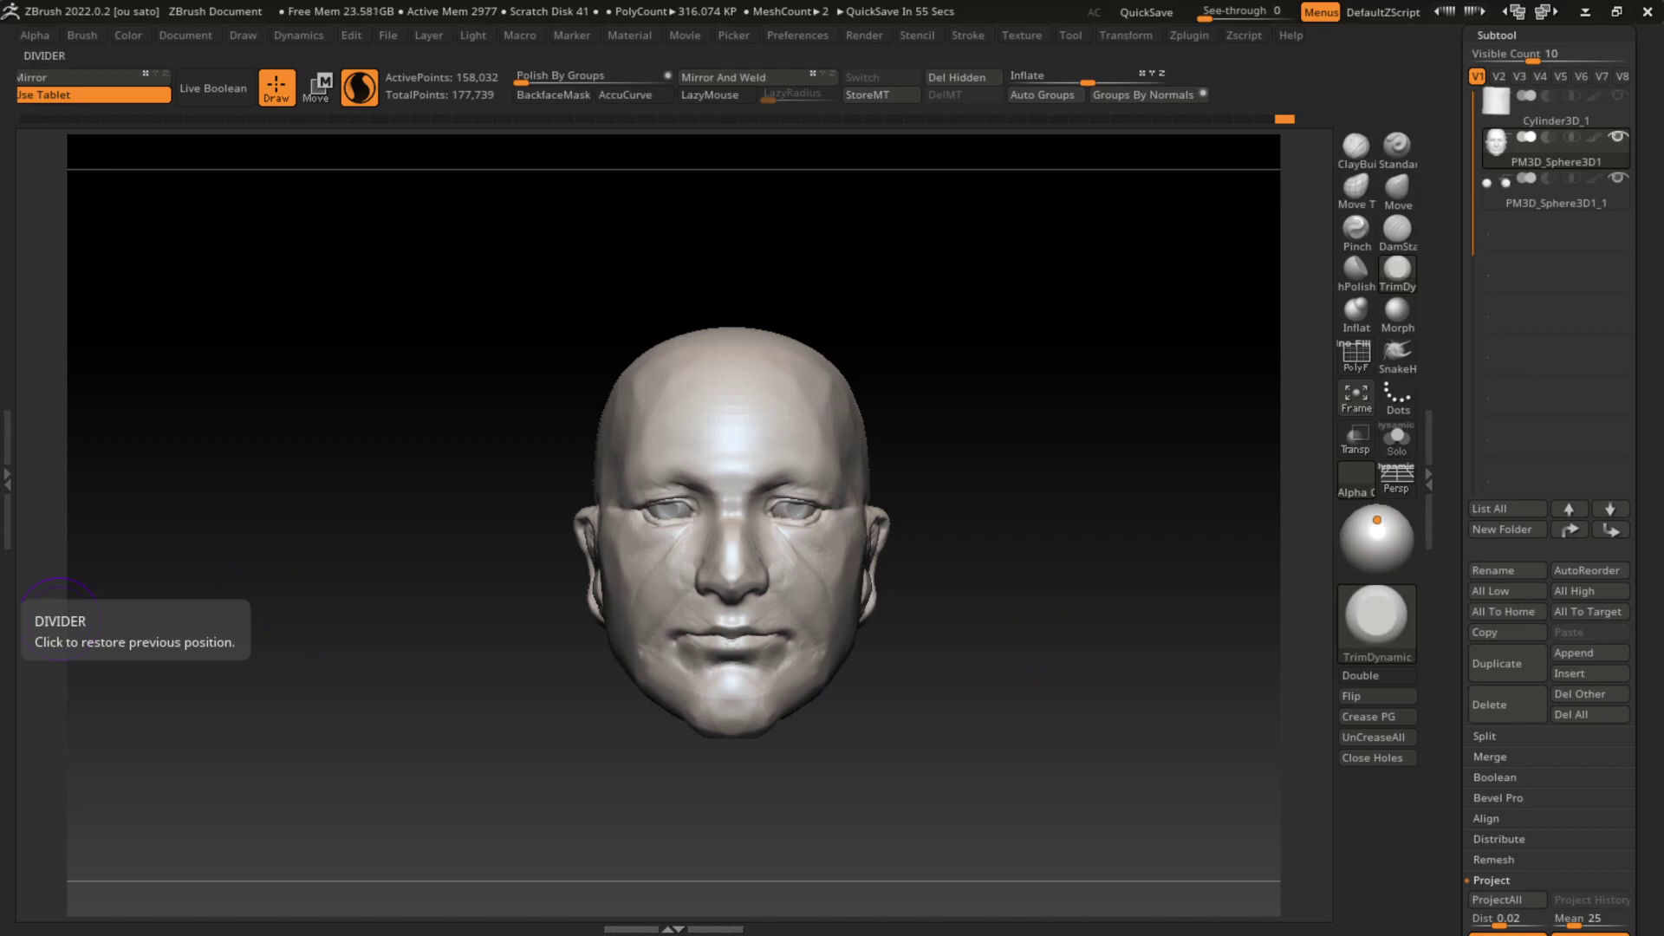
mouse_move(1033, 657)
mouse_down()
mouse_move(1047, 639)
mouse_move(1062, 654)
mouse_move(1025, 661)
mouse_move(1083, 659)
mouse_move(1019, 650)
mouse_move(1112, 591)
mouse_move(1115, 632)
mouse_move(1130, 602)
mouse_move(1103, 532)
mouse_move(1121, 550)
mouse_up()
Step: Push the nose profile into shape with a smaller Move brush from the left side, then return to front view
click(1397, 230)
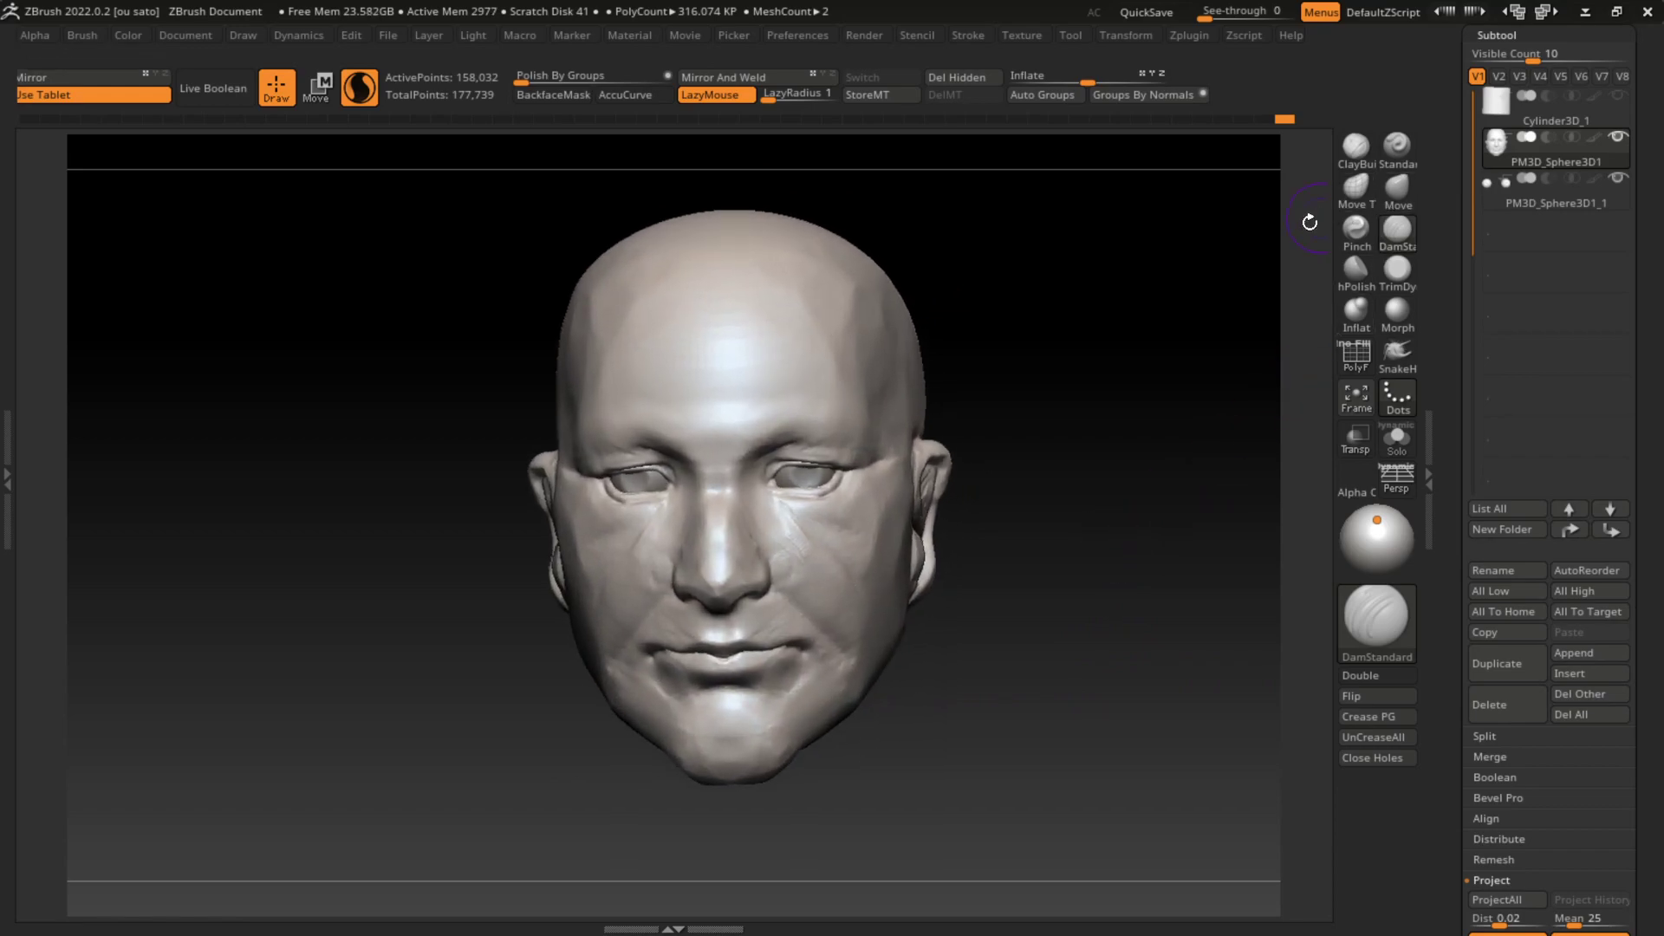
mouse_move(997, 445)
mouse_down()
mouse_move(1115, 446)
mouse_move(1131, 419)
mouse_up()
click(1397, 186)
drag(1122, 680, 1116, 661)
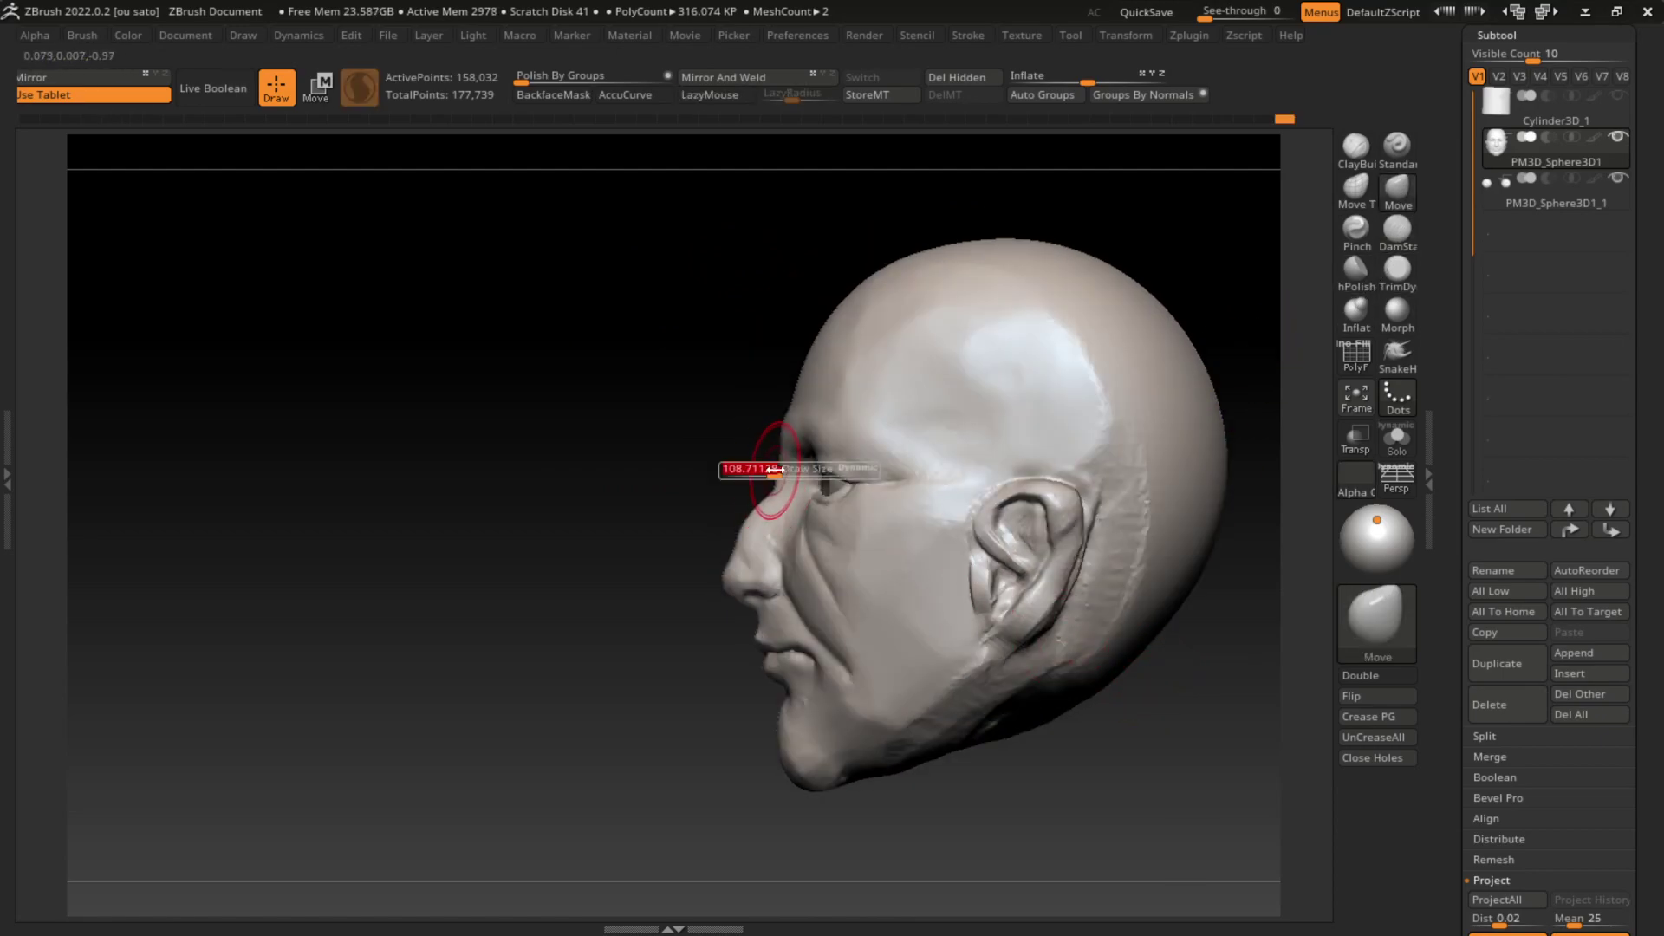
key(s)
drag(793, 528, 754, 530)
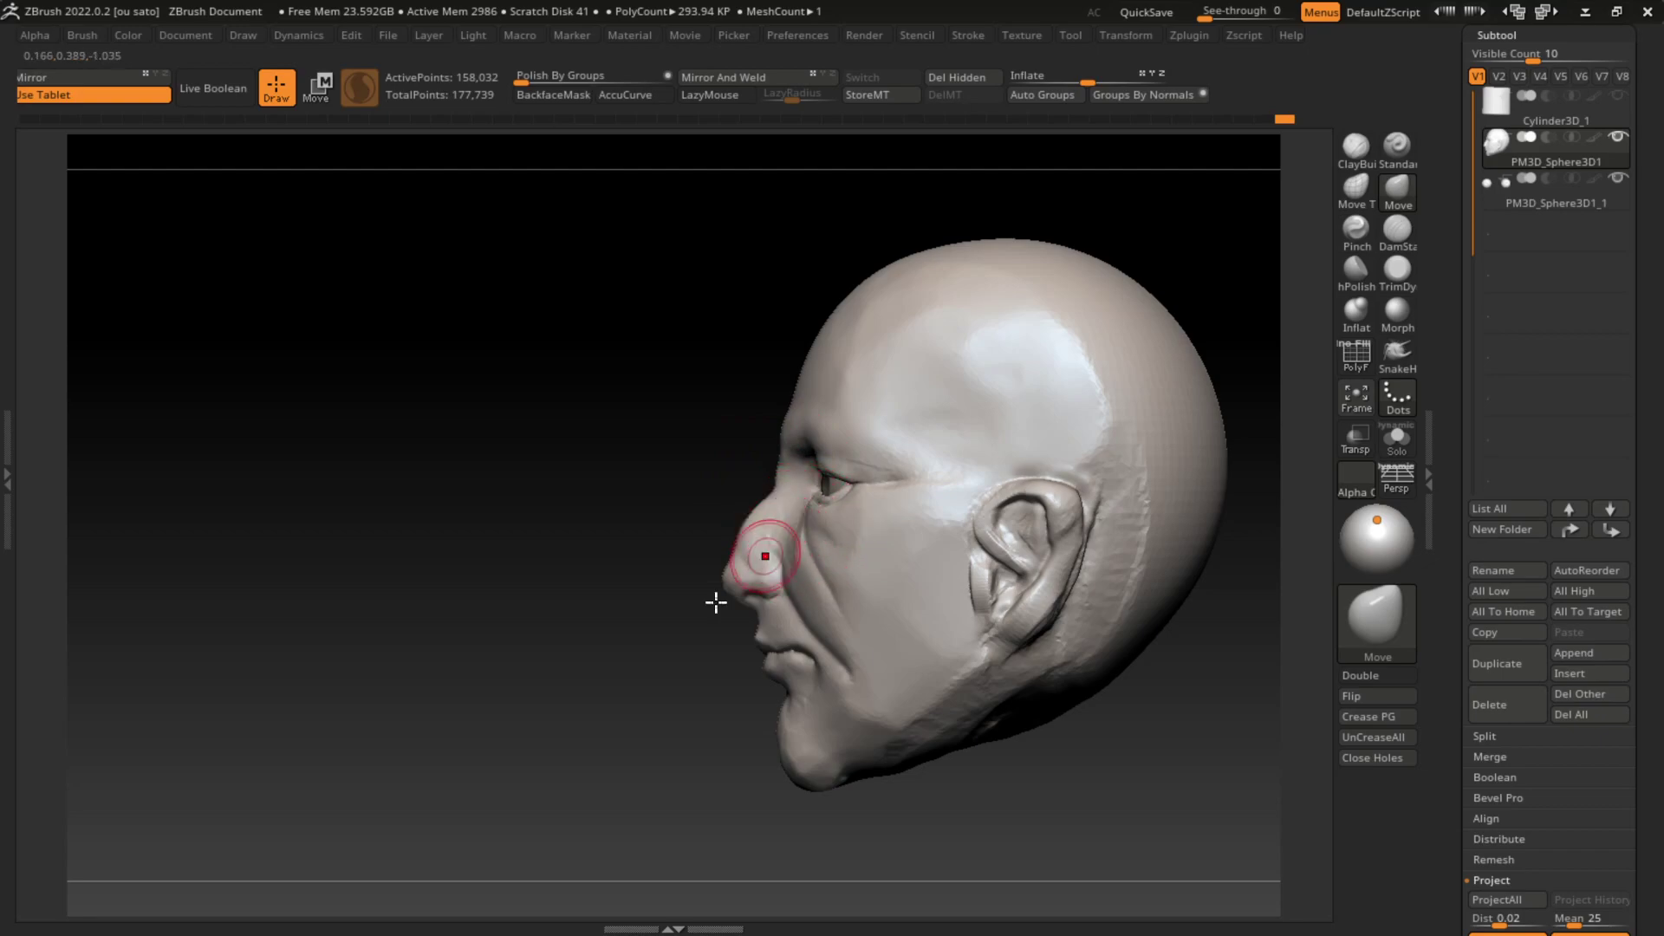
drag(716, 598, 780, 590)
mouse_move(1174, 241)
mouse_down()
mouse_move(1226, 252)
mouse_move(1174, 290)
mouse_up()
click(1396, 145)
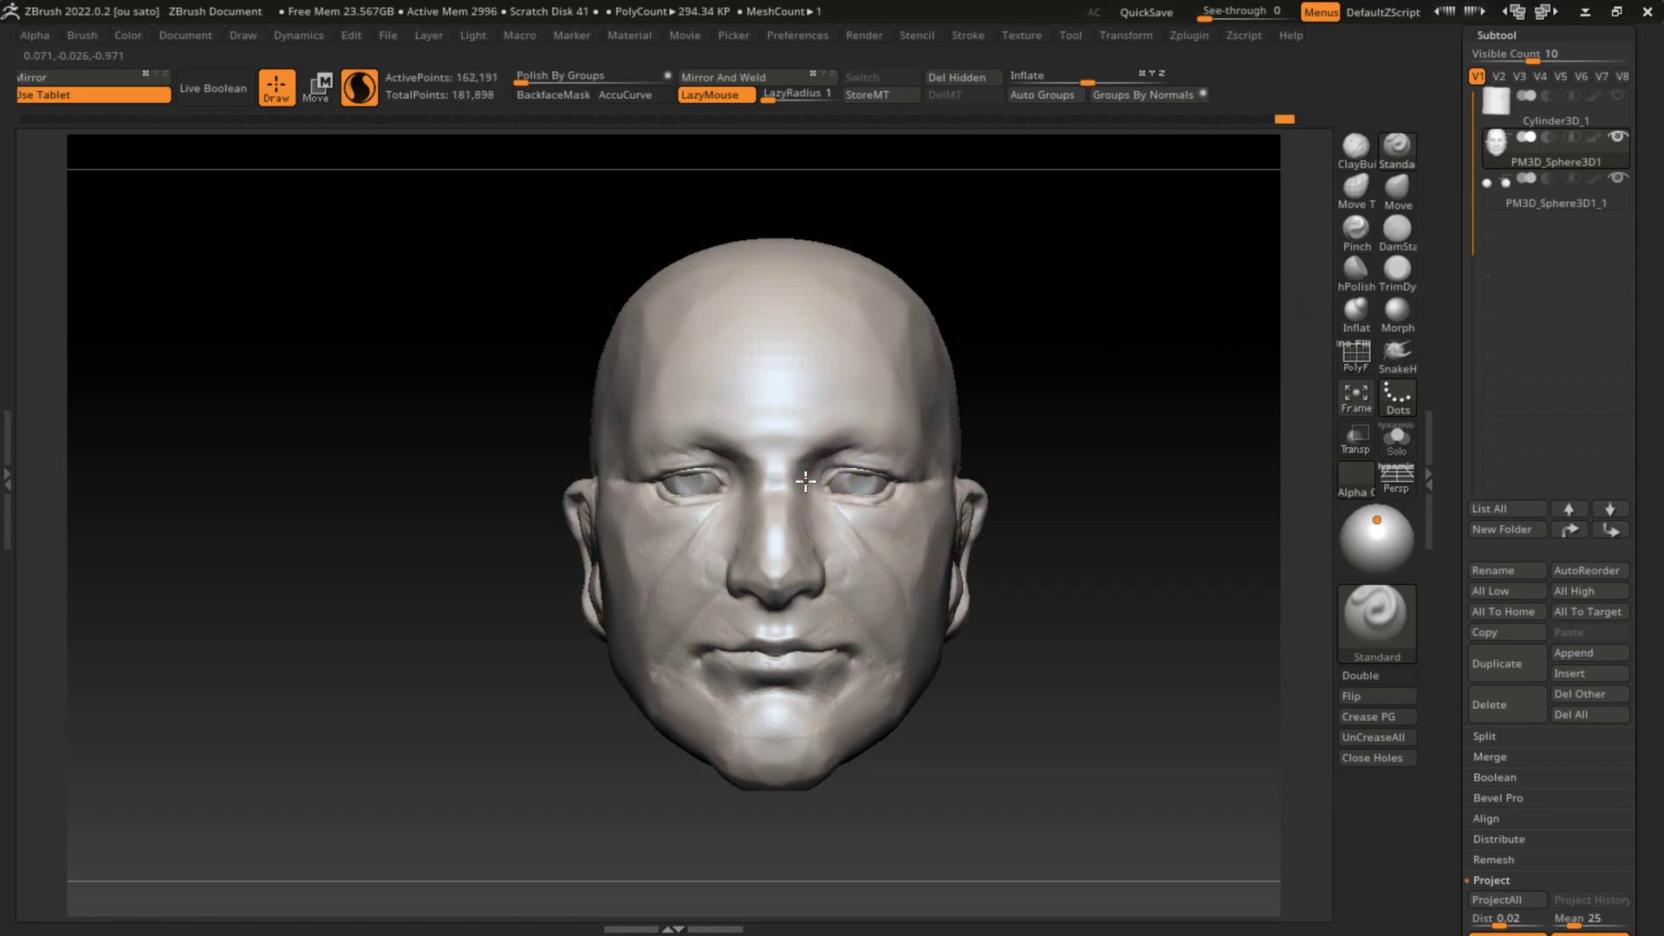
Step: Carve a vertical groove above the nose bridge with DamStandard, soften it, and add a crease between the brows
click(1396, 229)
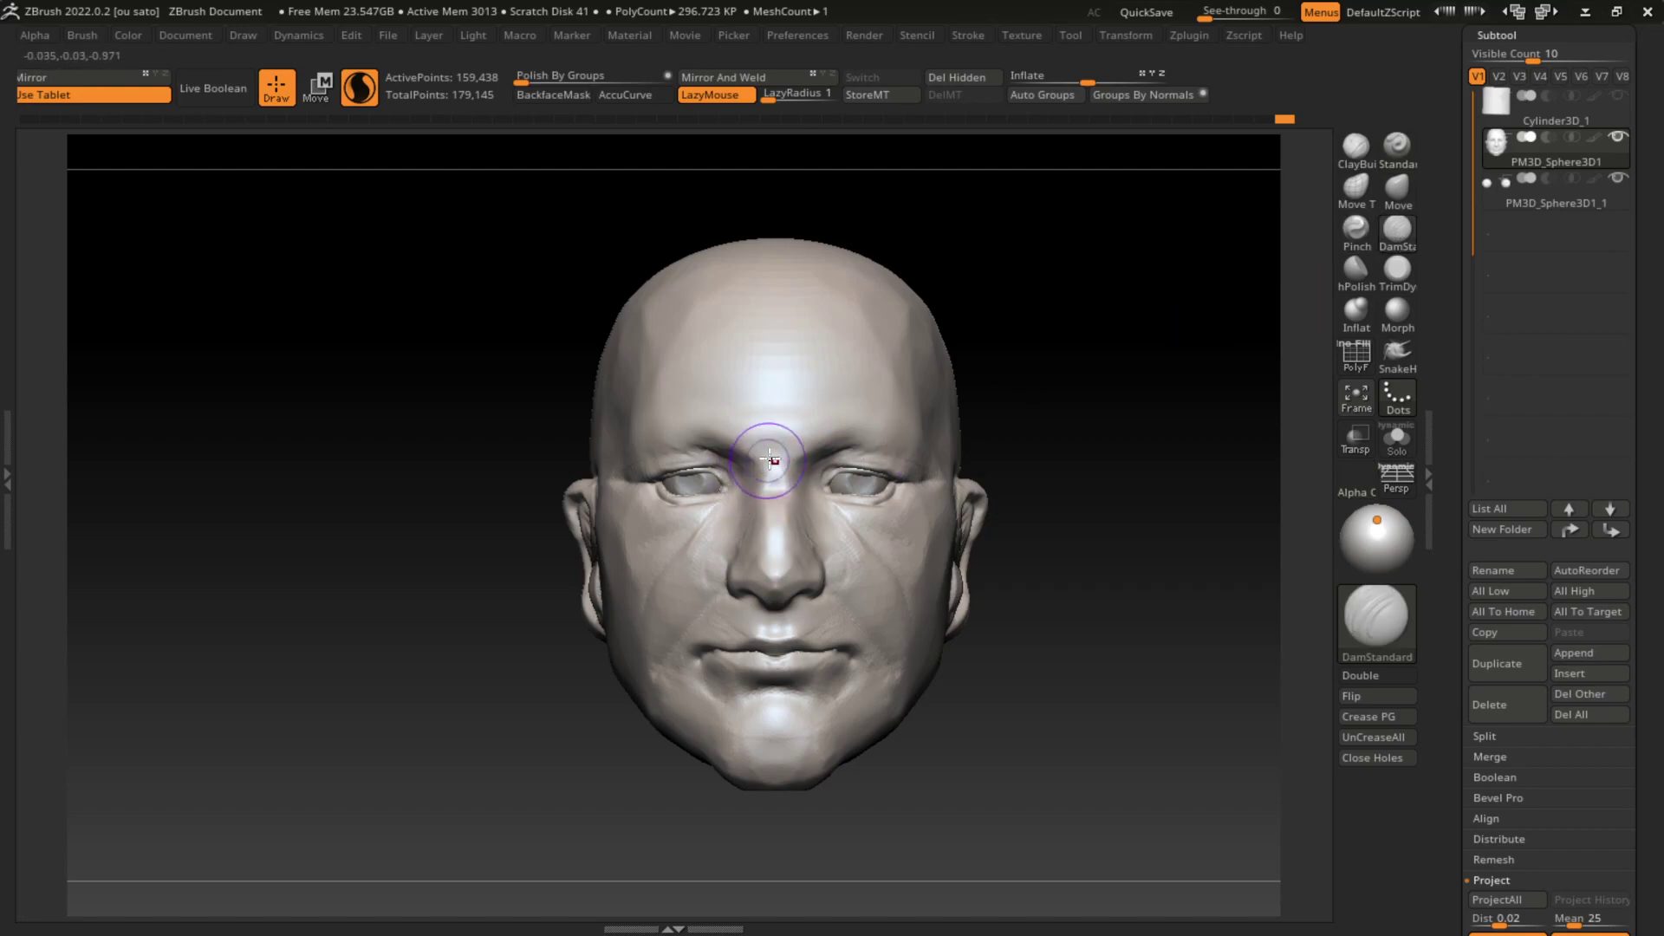
alt+drag(1040, 449, 1032, 486)
drag(774, 406, 774, 446)
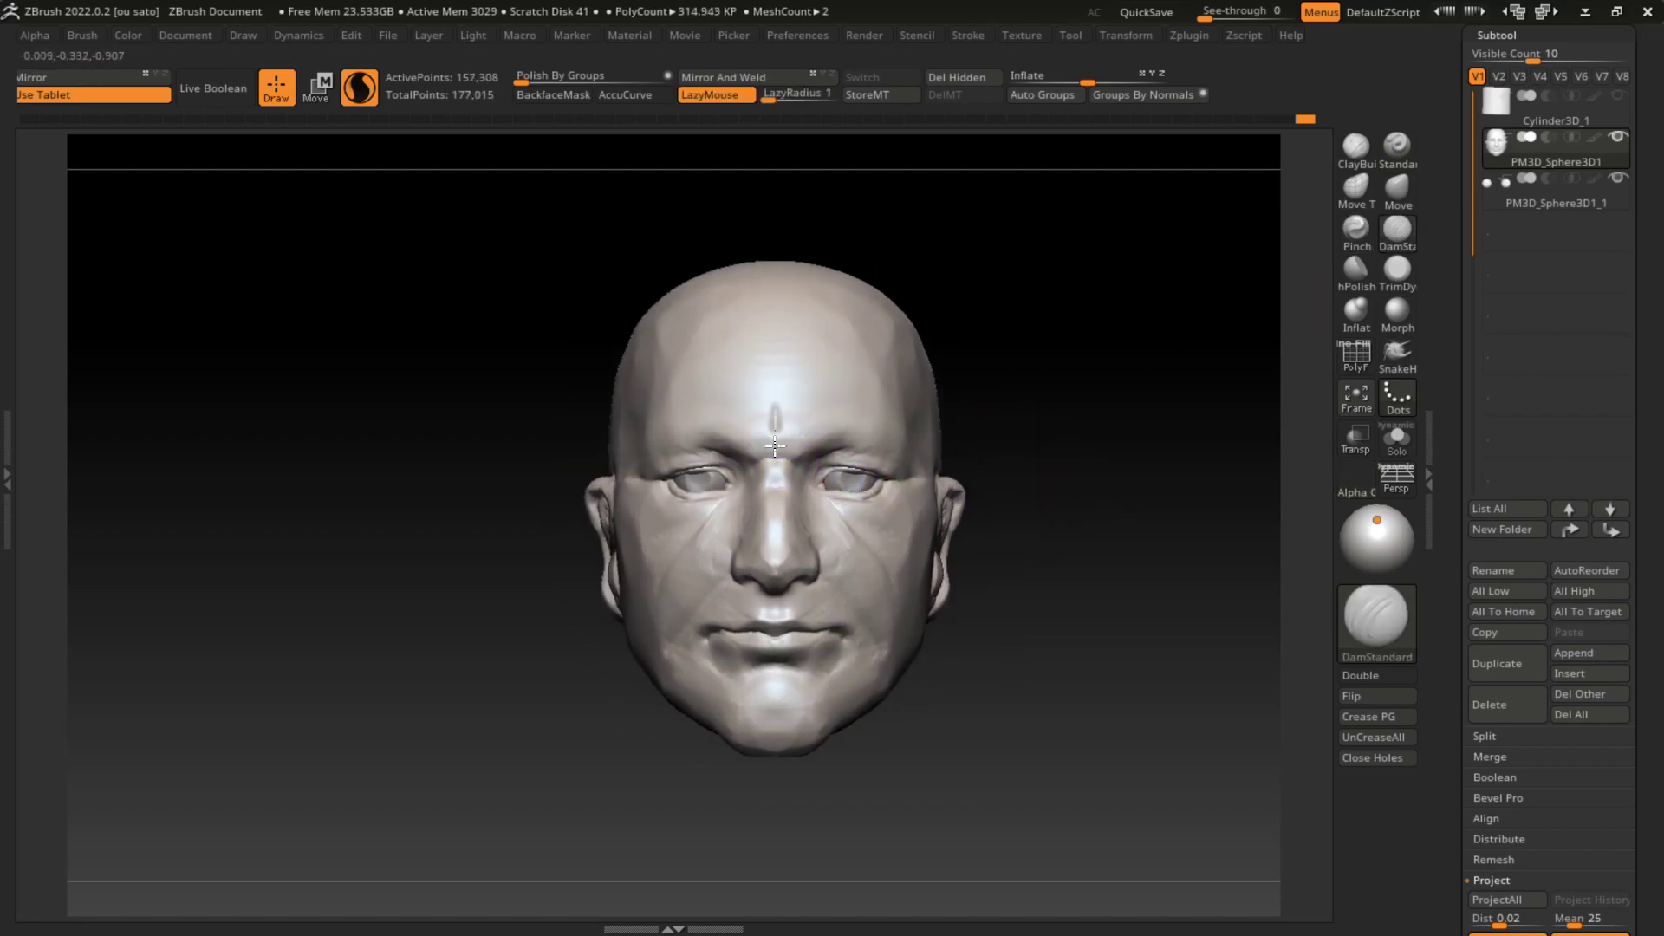
key(shift)
mouse_move(793, 400)
shift+mouse_down()
mouse_move(776, 414)
mouse_move(825, 401)
shift+mouse_up()
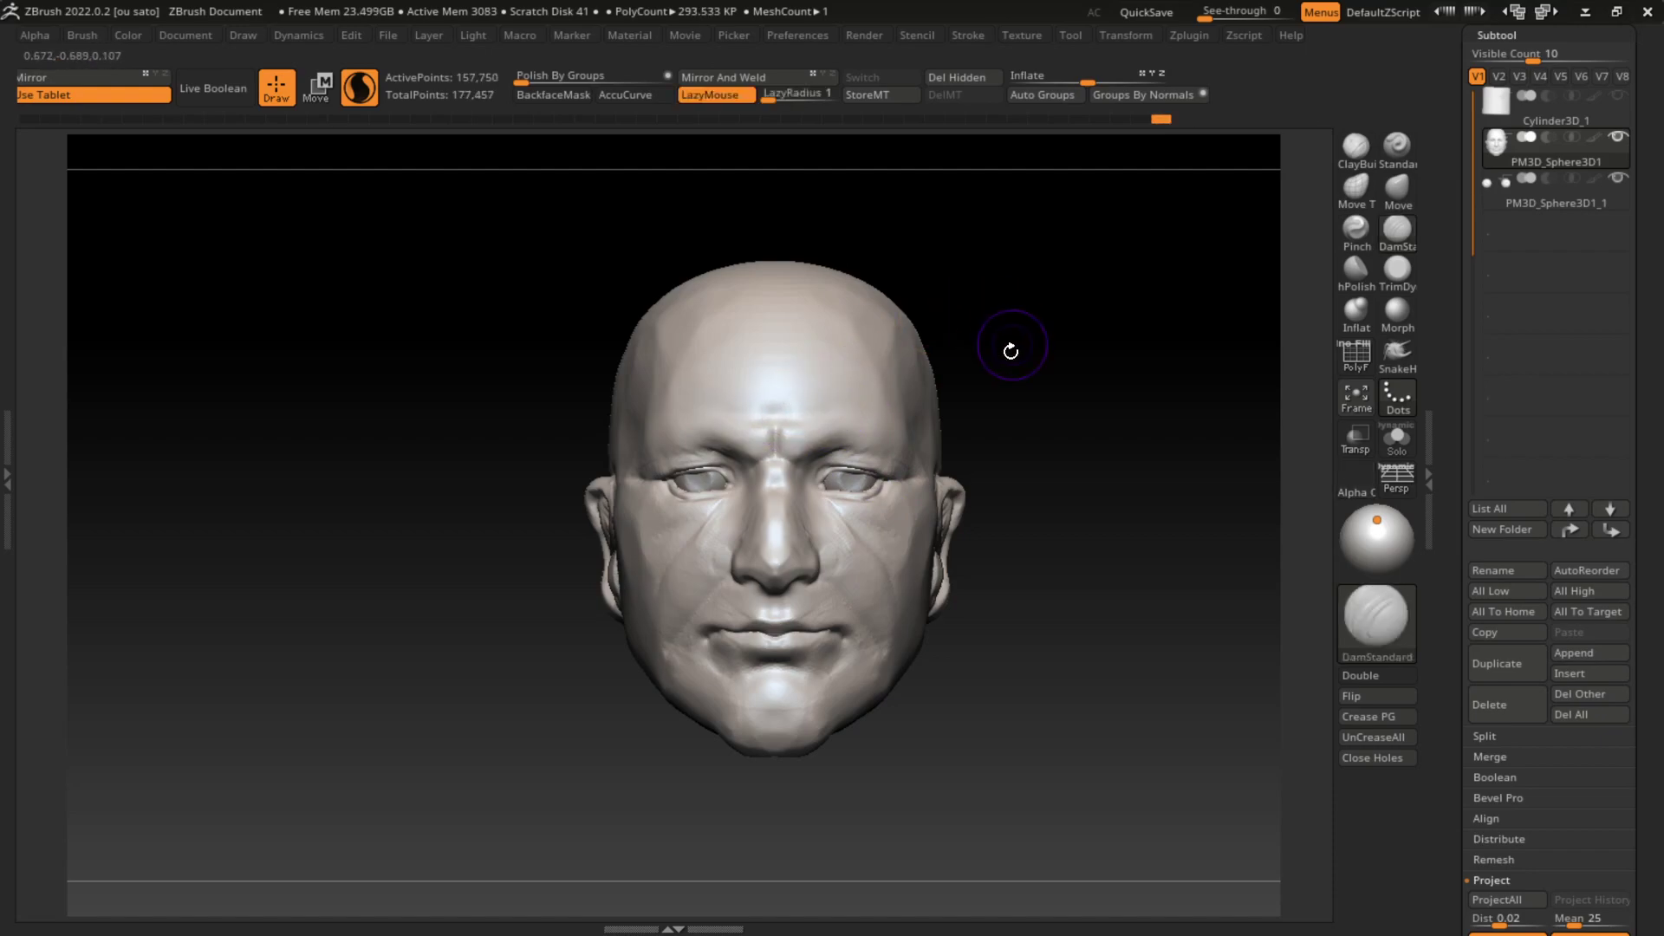
drag(885, 403, 689, 416)
mouse_move(942, 367)
mouse_down()
mouse_move(959, 439)
mouse_move(762, 438)
mouse_move(839, 422)
mouse_up()
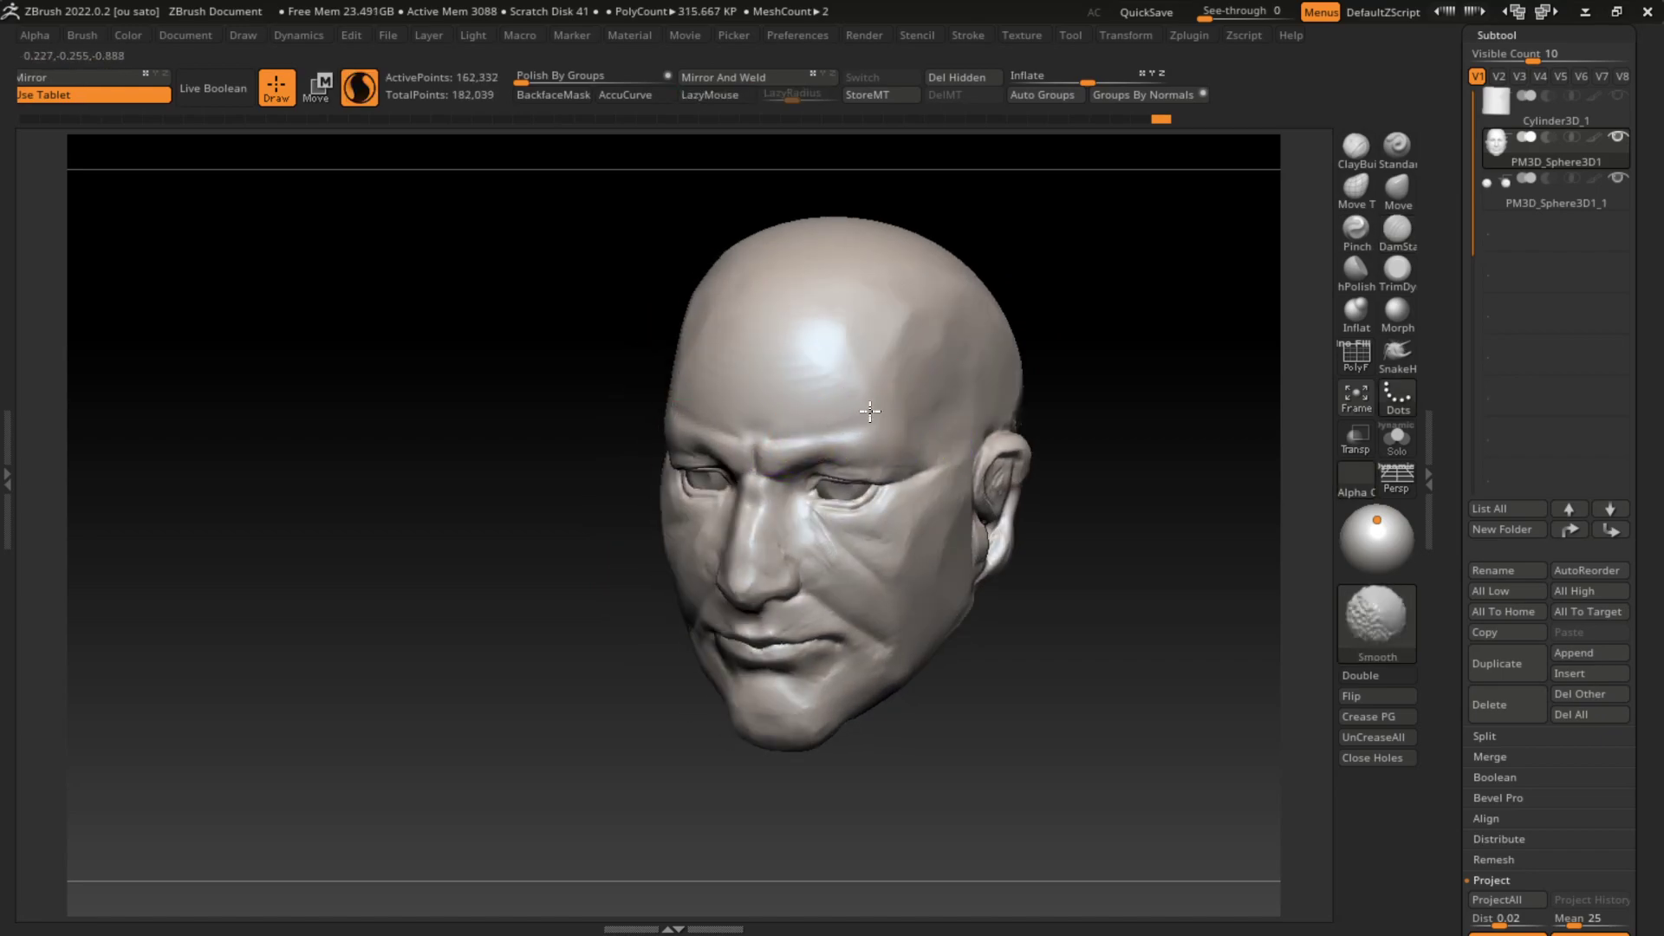
mouse_move(1040, 373)
shift+mouse_down()
mouse_move(1107, 341)
mouse_move(1055, 483)
mouse_move(1069, 476)
shift+mouse_up()
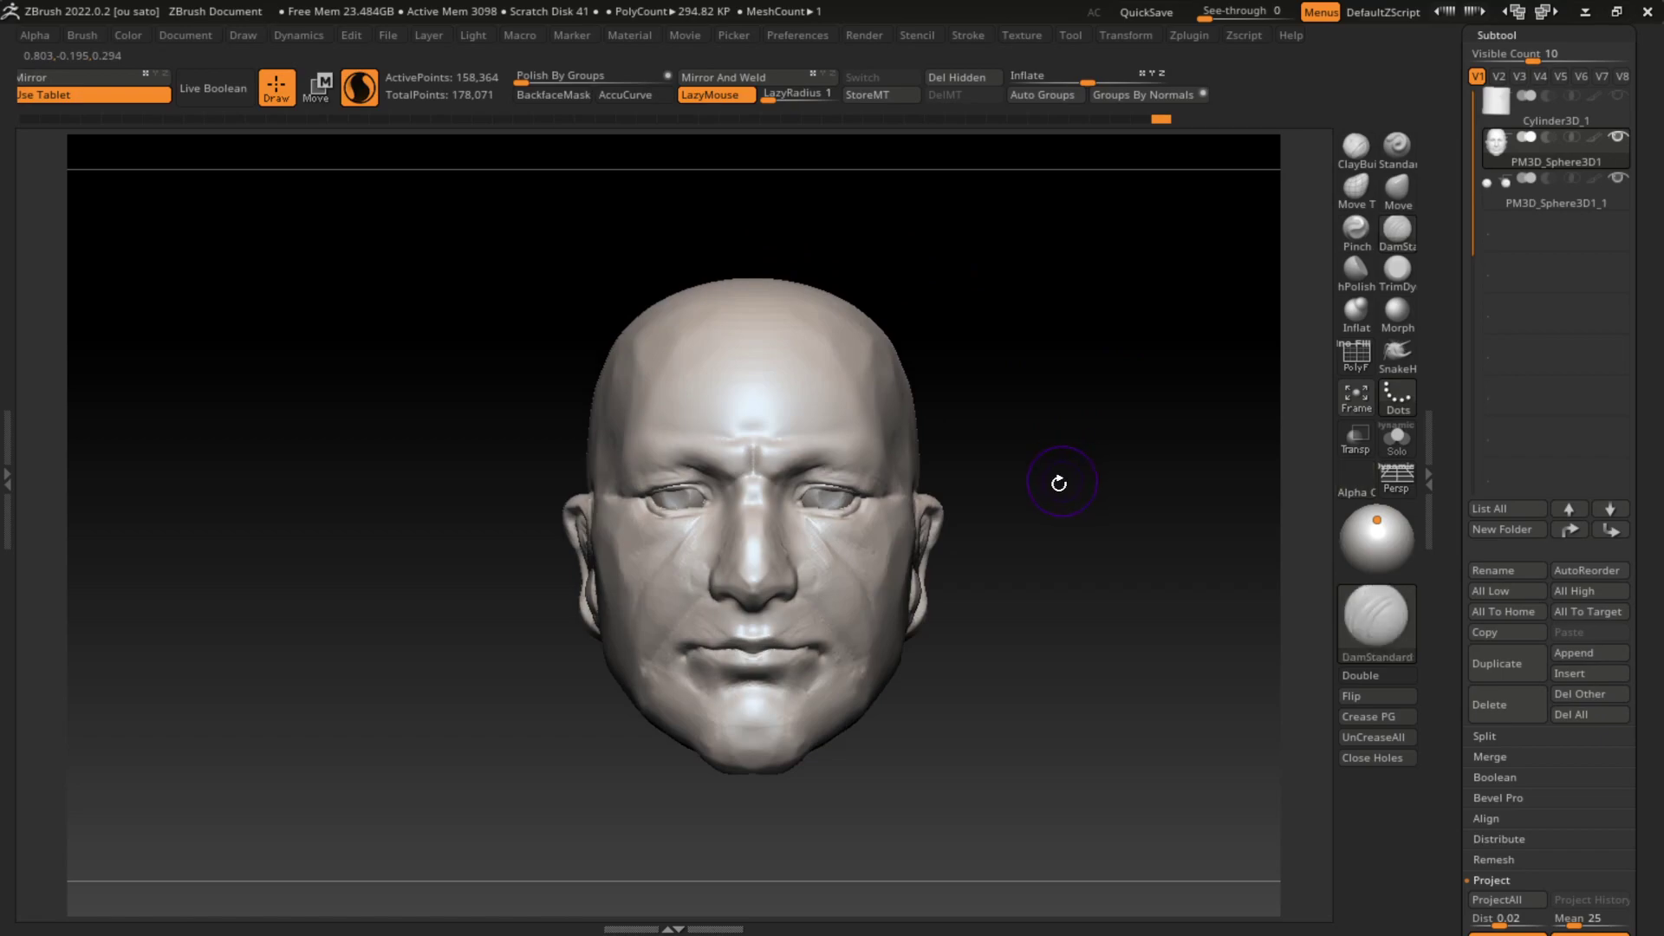
key(shift)
Step: Turn on X symmetry and reshape the area under both eyes
alt+drag(995, 543, 1055, 544)
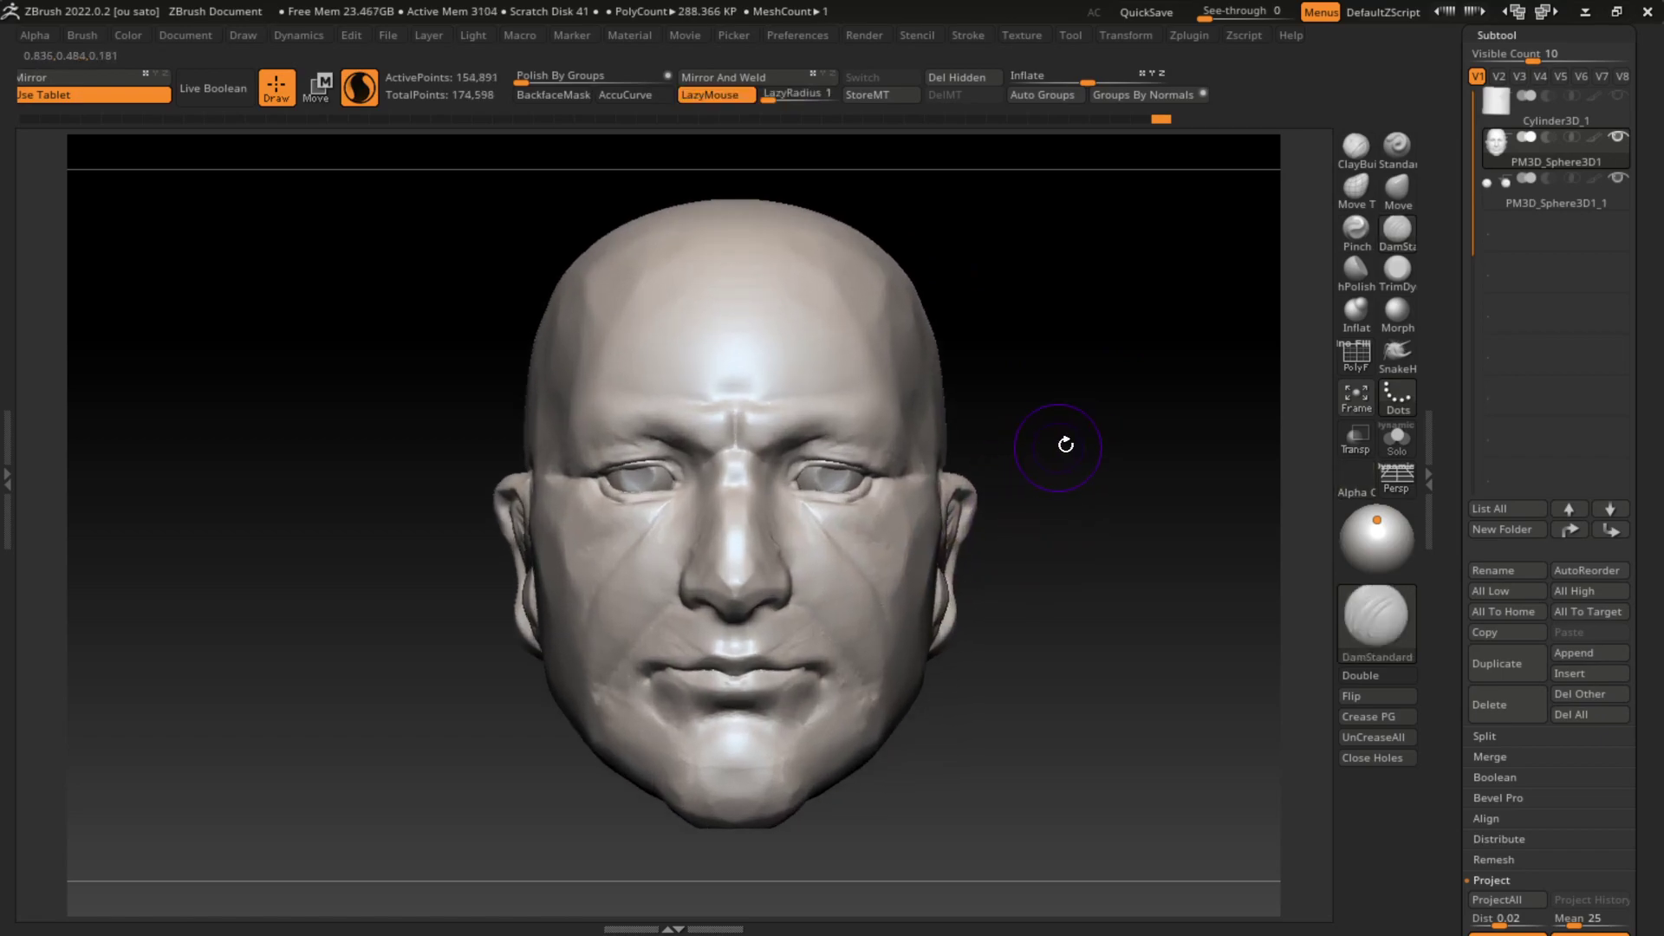
drag(1065, 445, 1069, 502)
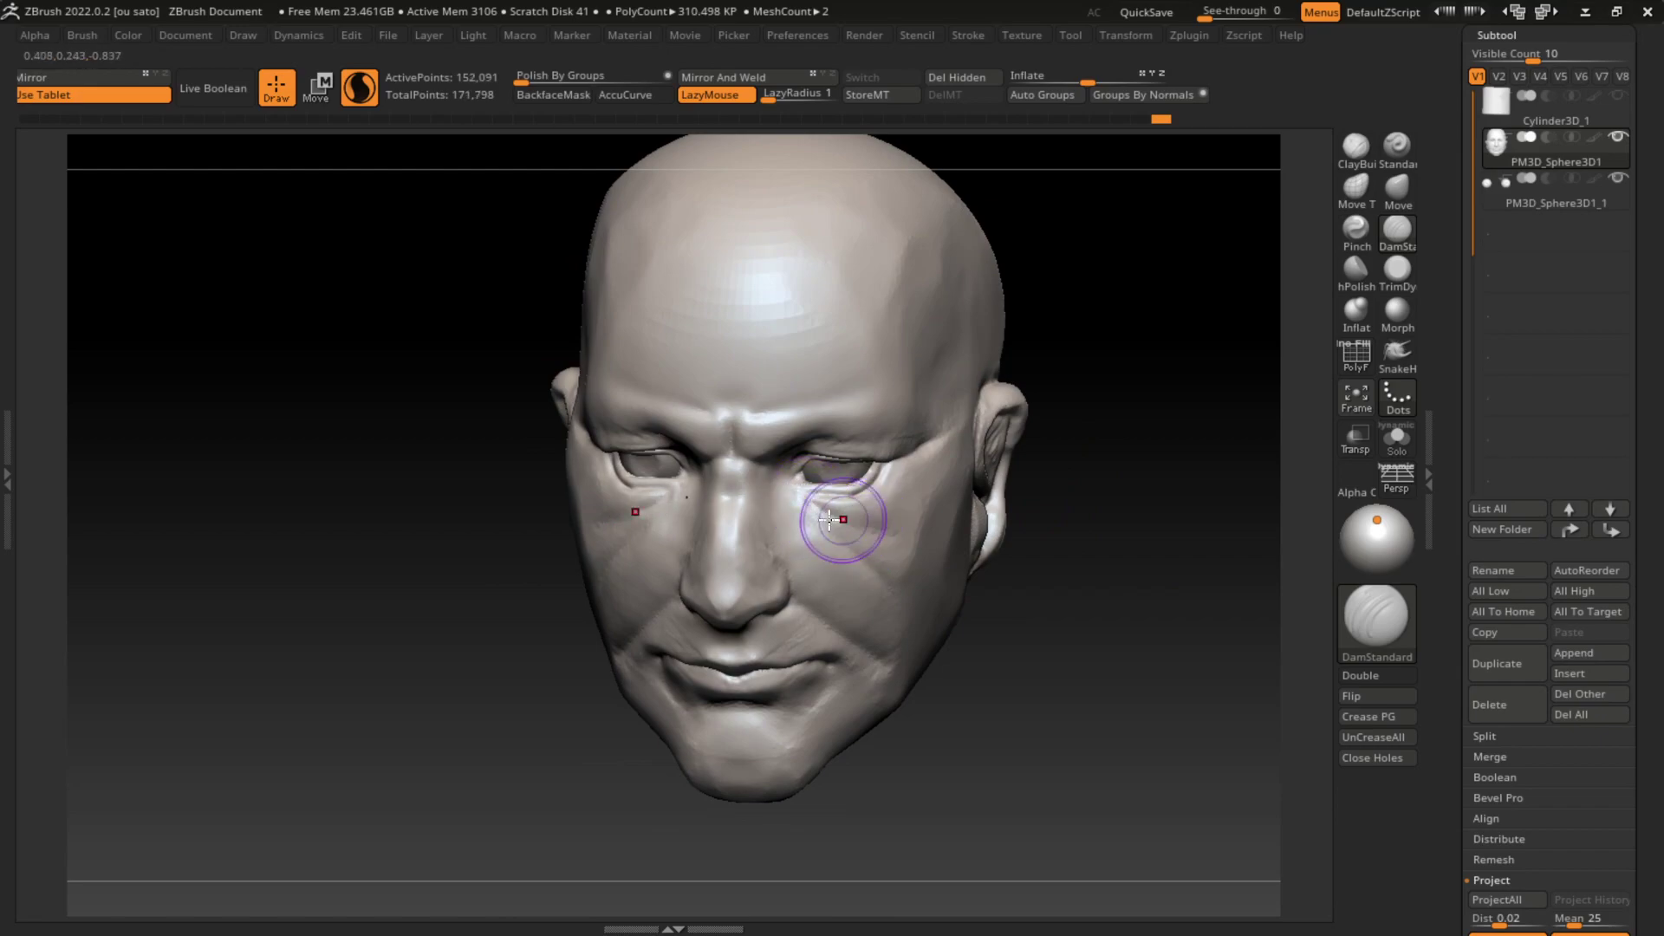
mouse_move(799, 483)
shift+mouse_down()
mouse_move(817, 520)
mouse_move(786, 482)
shift+mouse_up()
key(s)
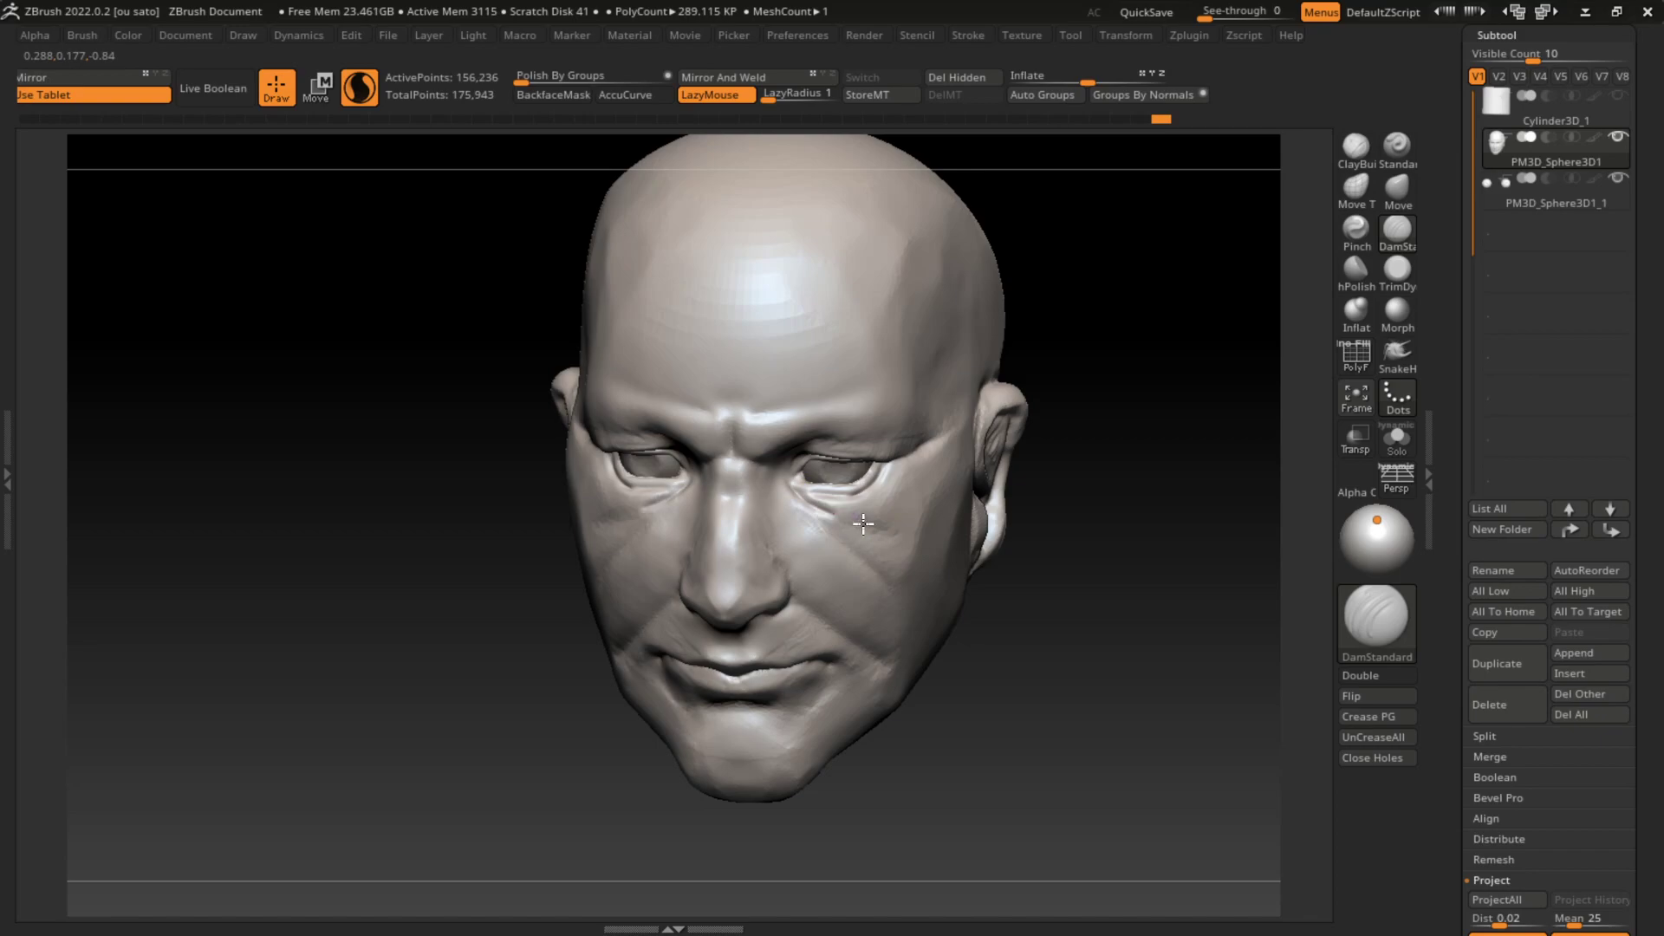
mouse_move(1031, 528)
mouse_down()
mouse_move(1088, 520)
mouse_move(1070, 521)
mouse_up()
key(x)
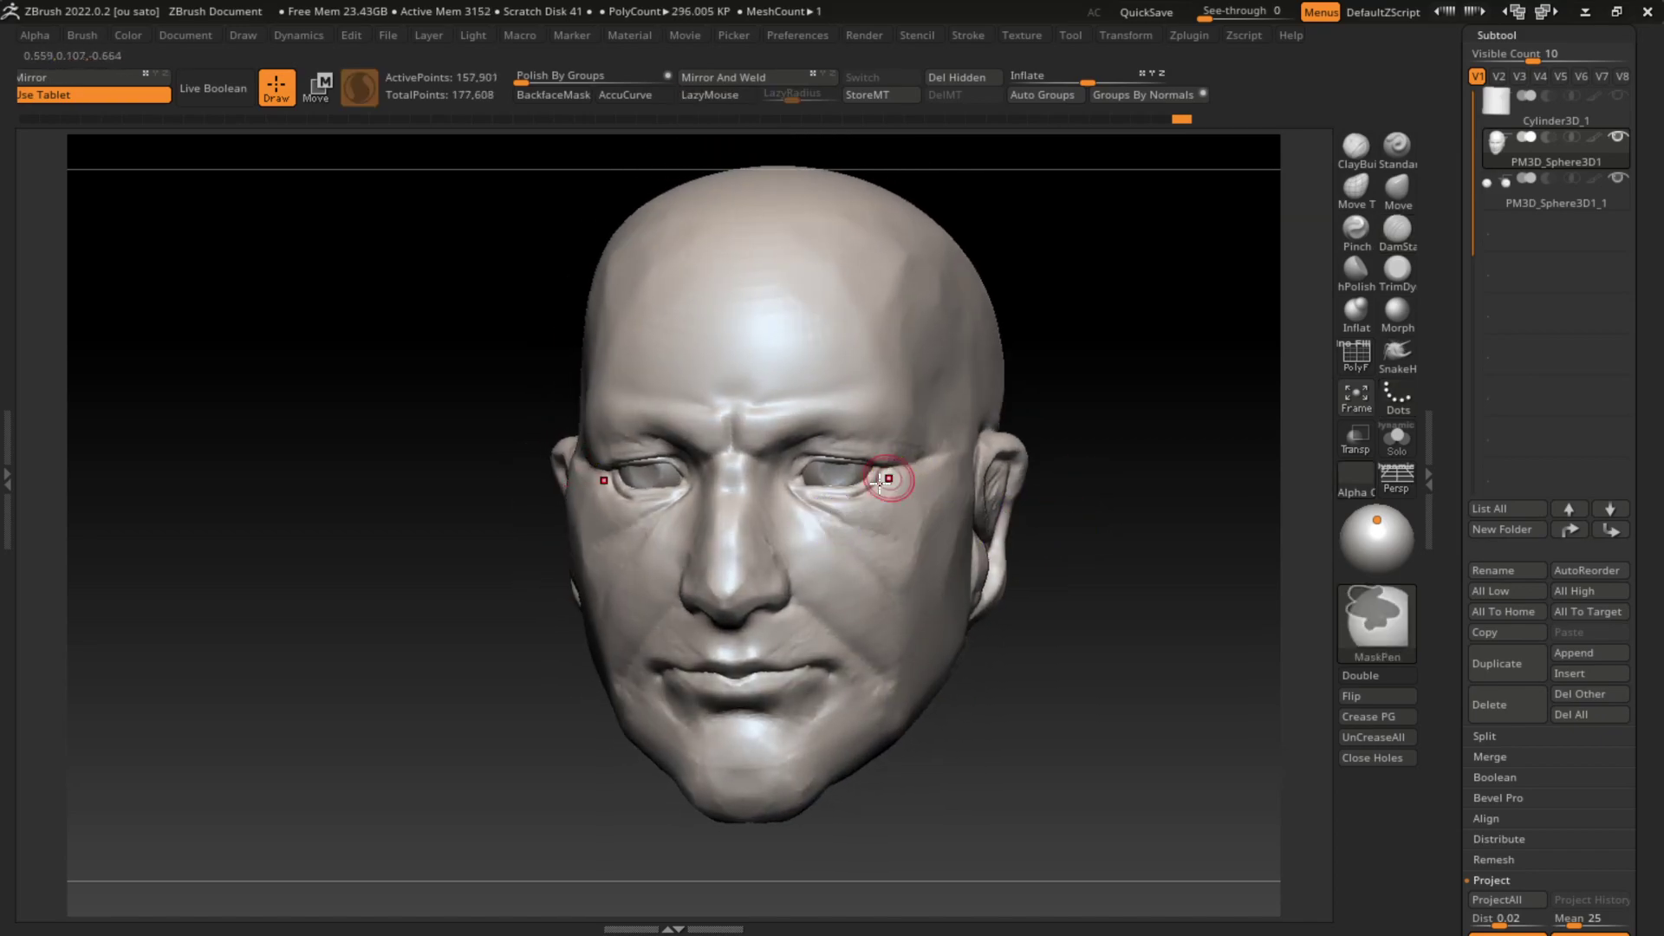
drag(855, 525, 840, 518)
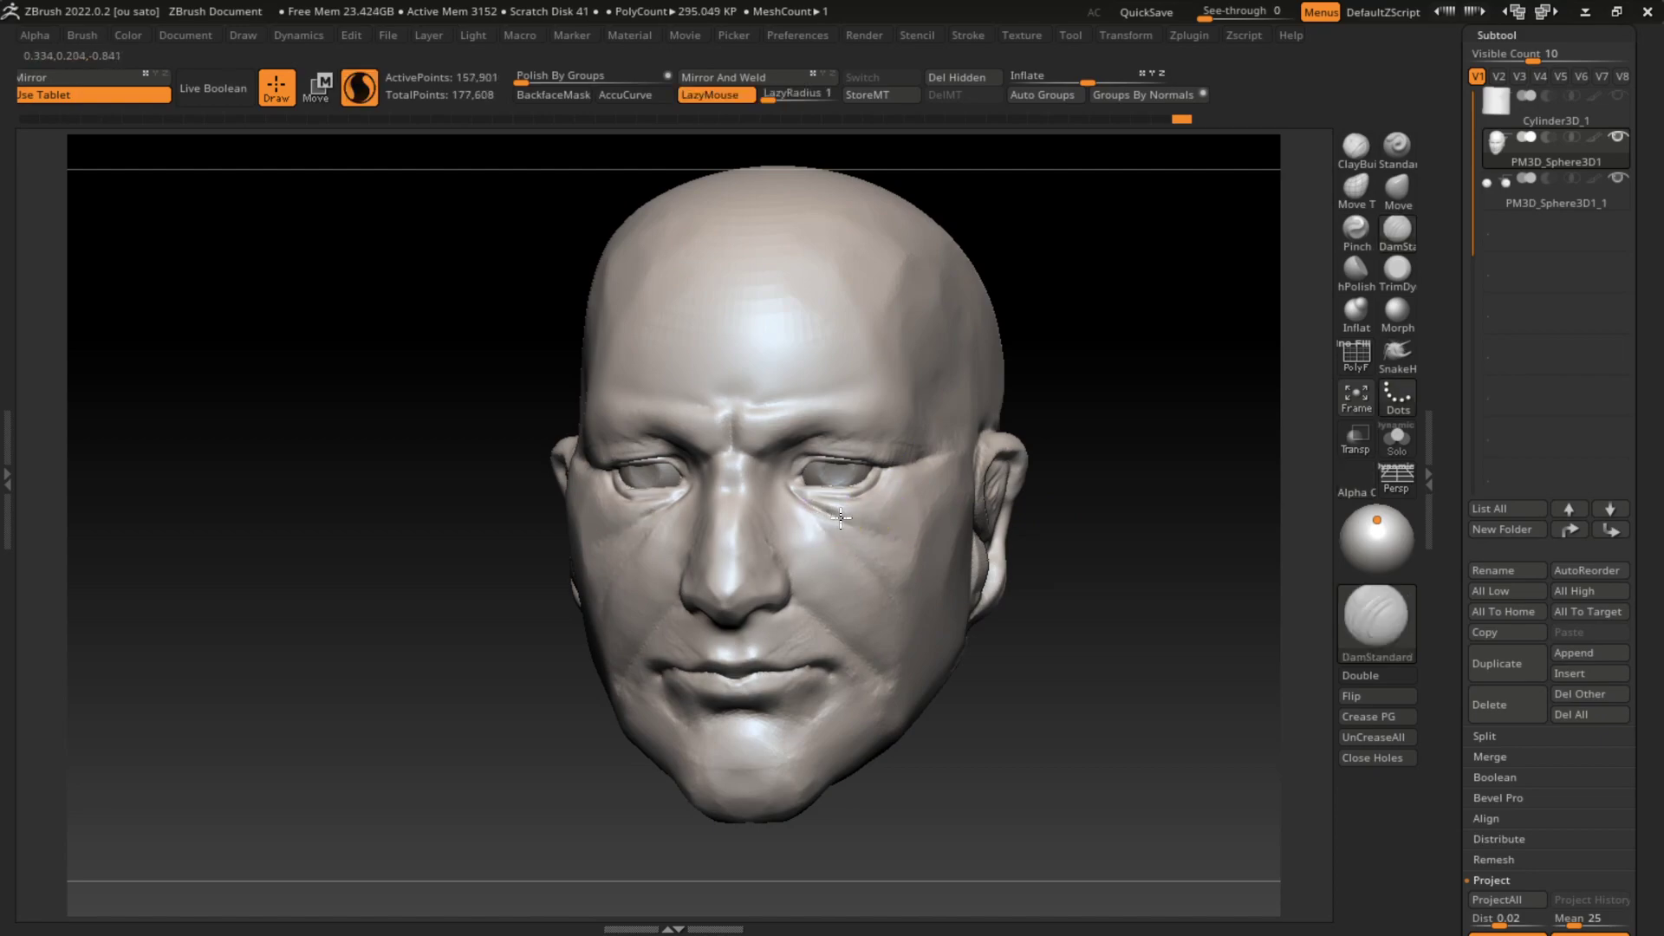
Step: Build up the under-eye bags with ClayBuildup and smooth the surrounding skin
key(b)
key(c)
key(b)
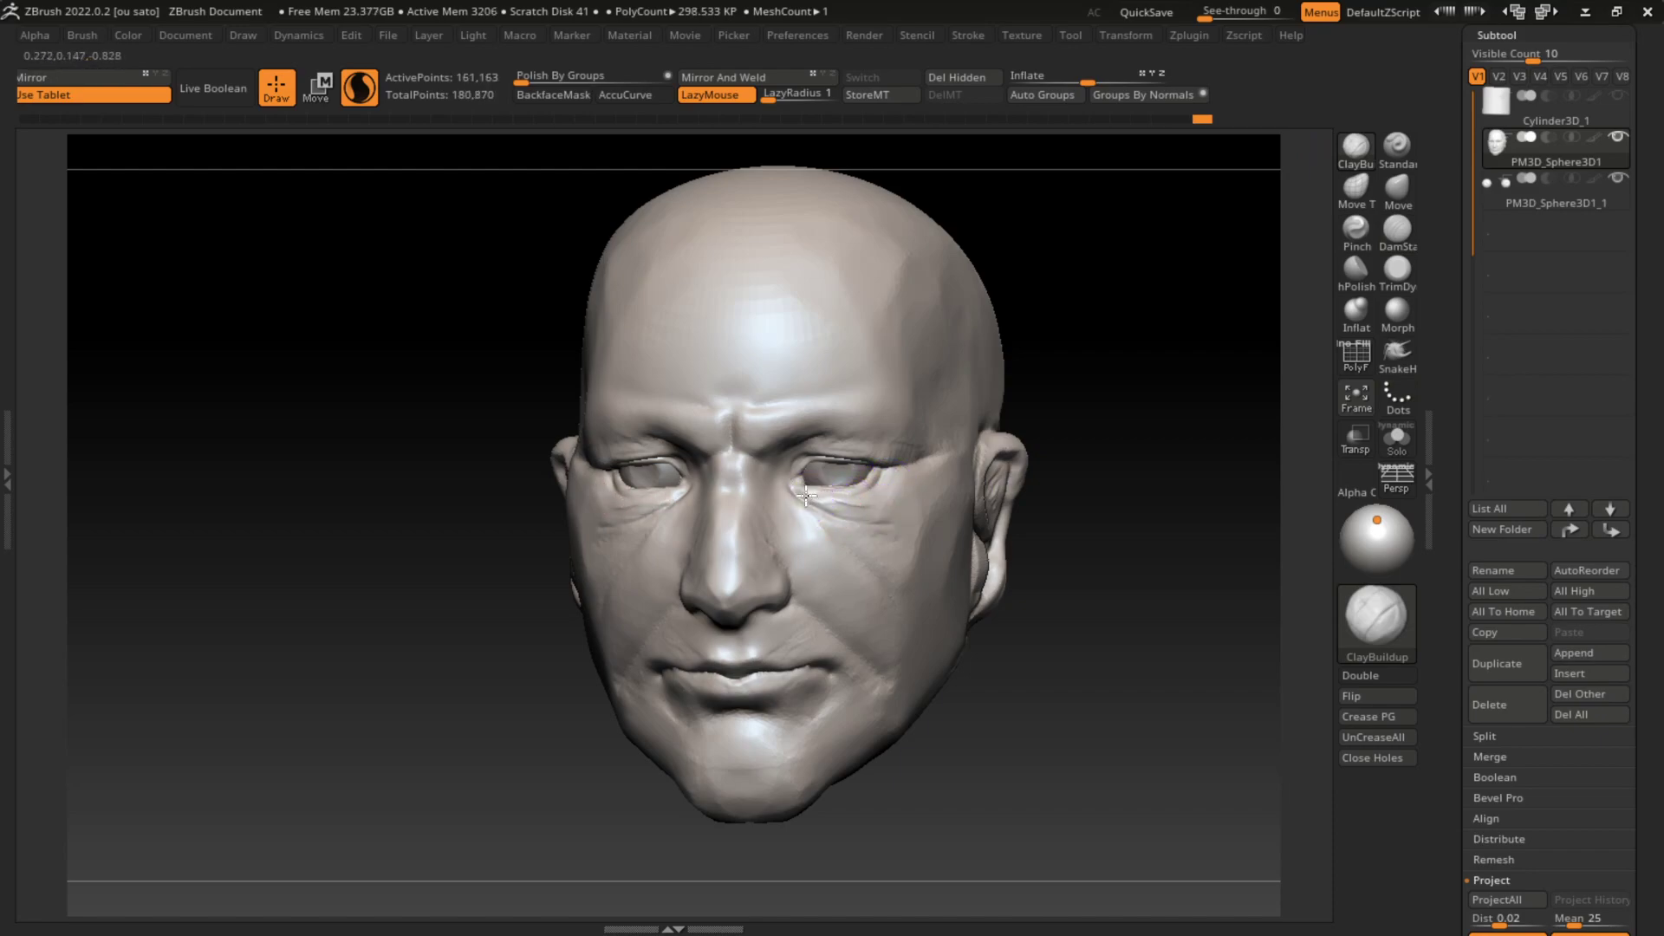
drag(805, 495, 835, 478)
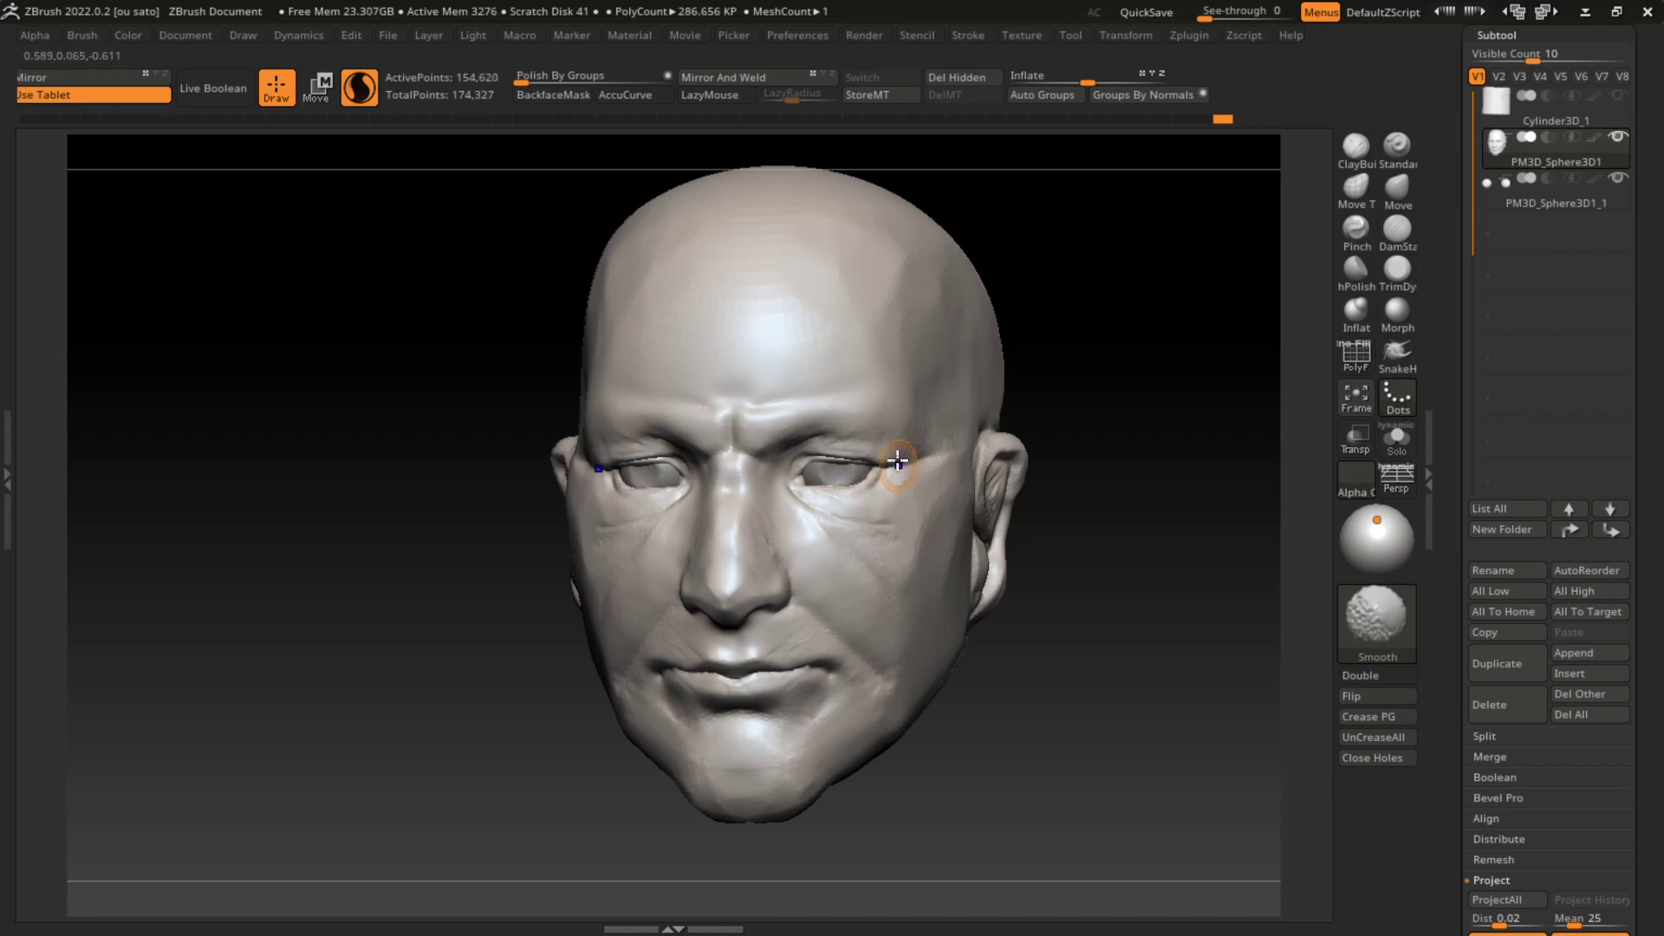
key(l)
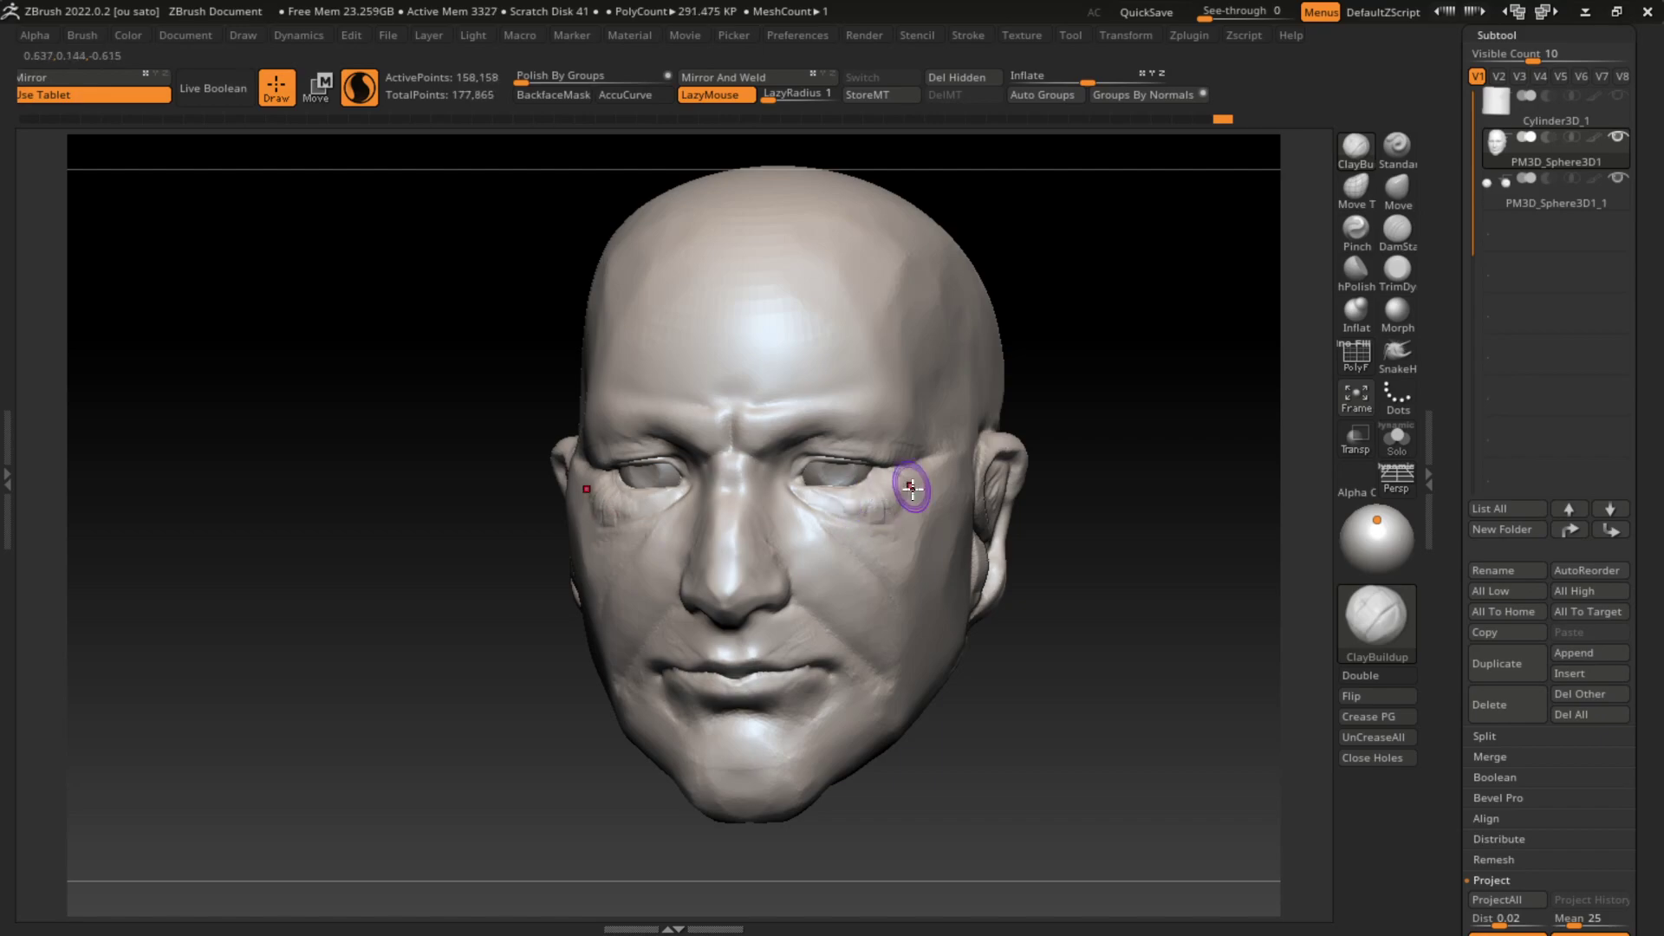
mouse_move(911, 488)
mouse_down()
mouse_move(904, 503)
mouse_move(921, 483)
mouse_move(882, 481)
mouse_up()
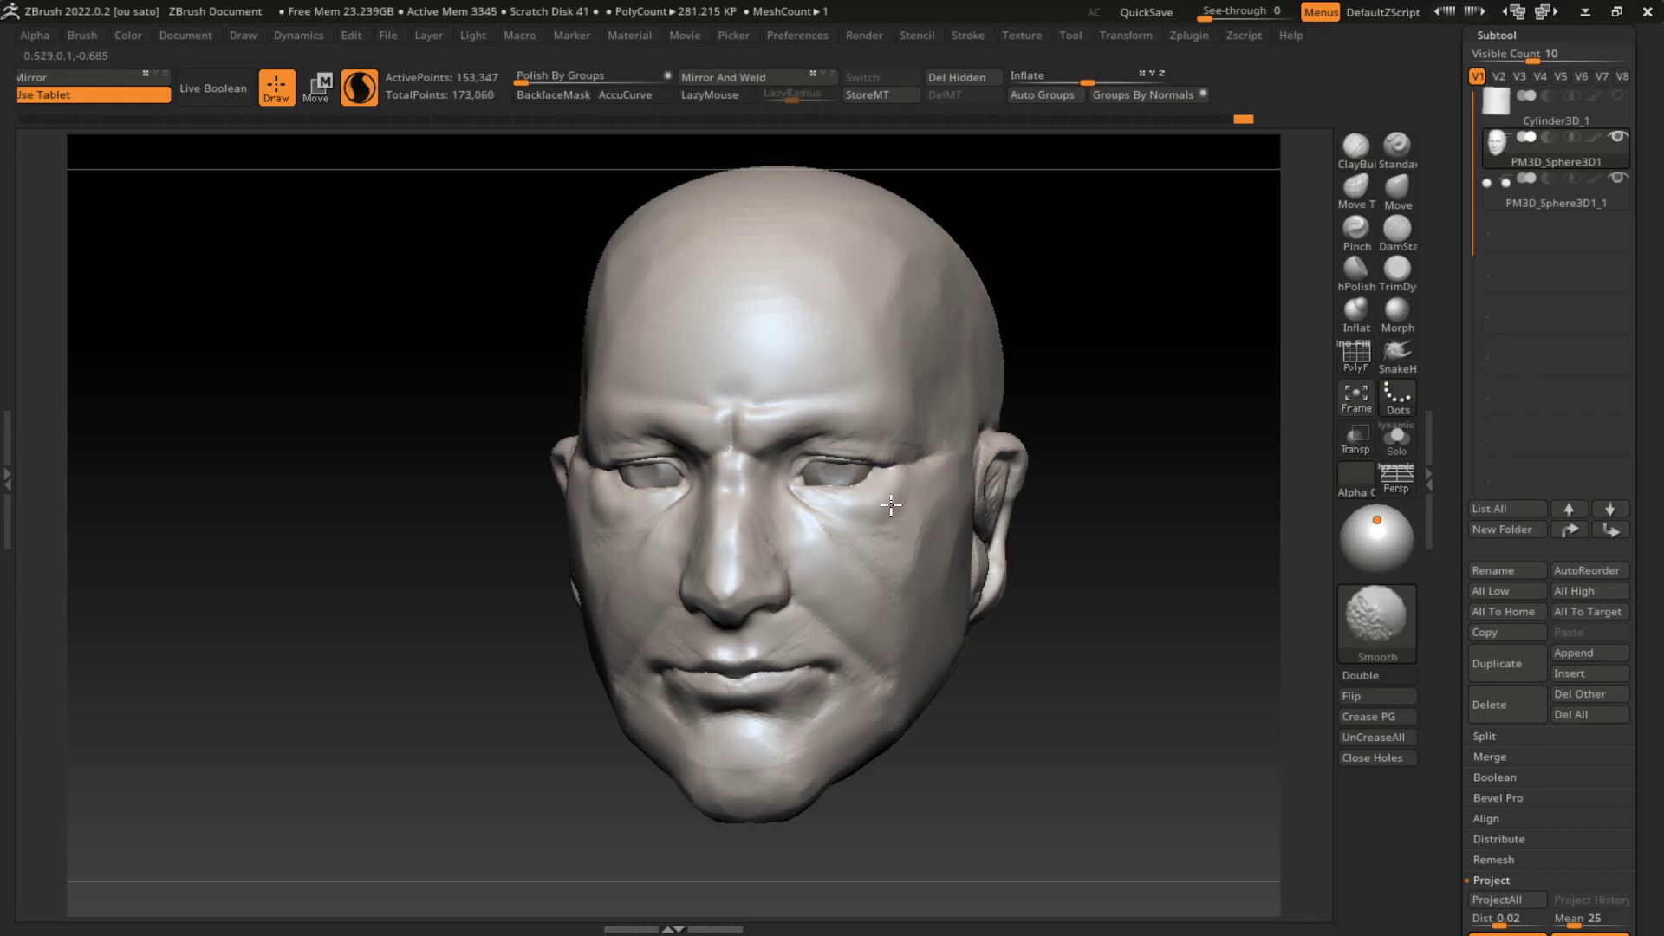
drag(1040, 507, 1115, 583)
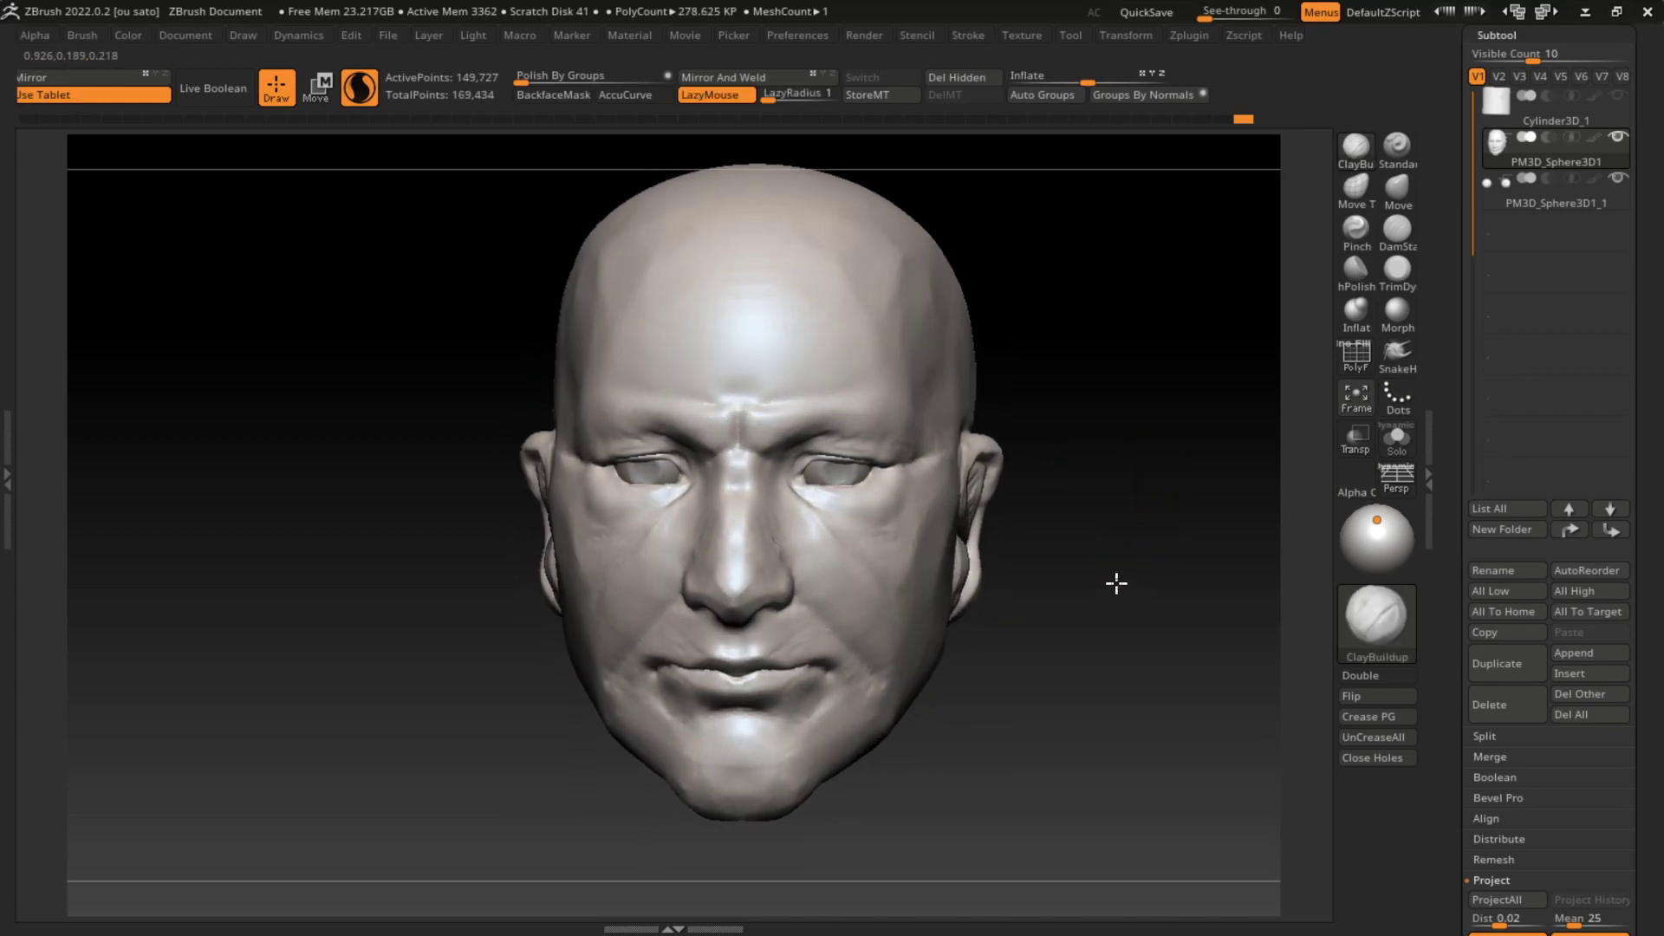
Step: Build up the outer eye corners with ClayBuildup and inspect them from a three-quarter view
key(s)
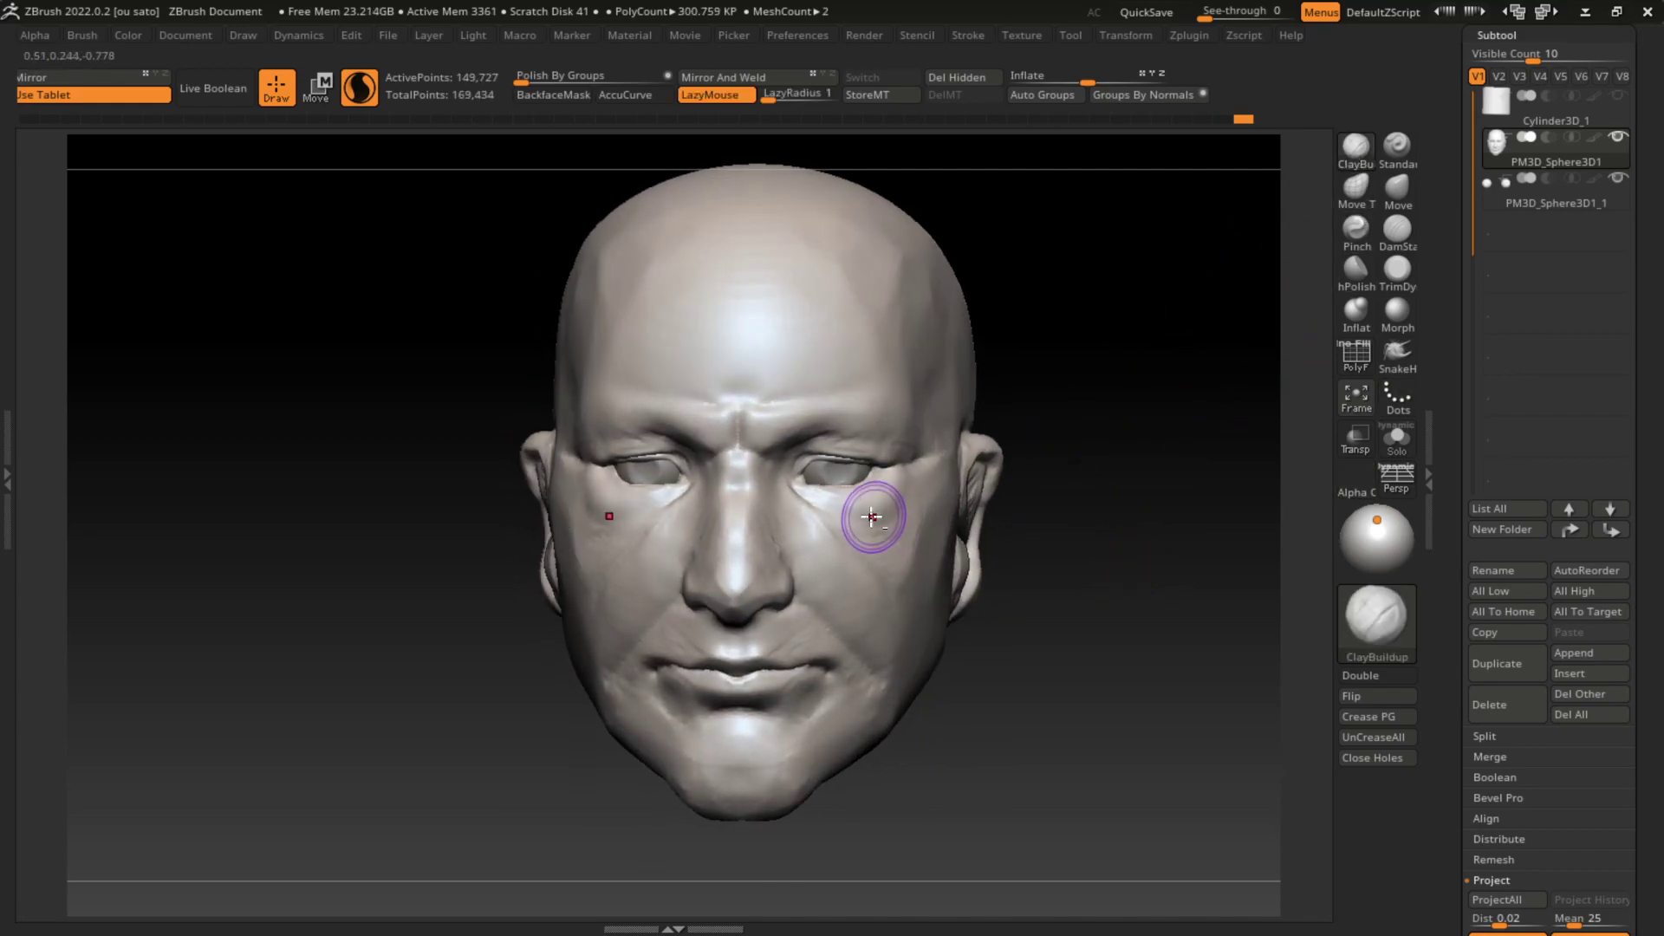
mouse_move(890, 484)
mouse_down()
mouse_move(903, 476)
mouse_move(883, 497)
mouse_move(896, 504)
mouse_up()
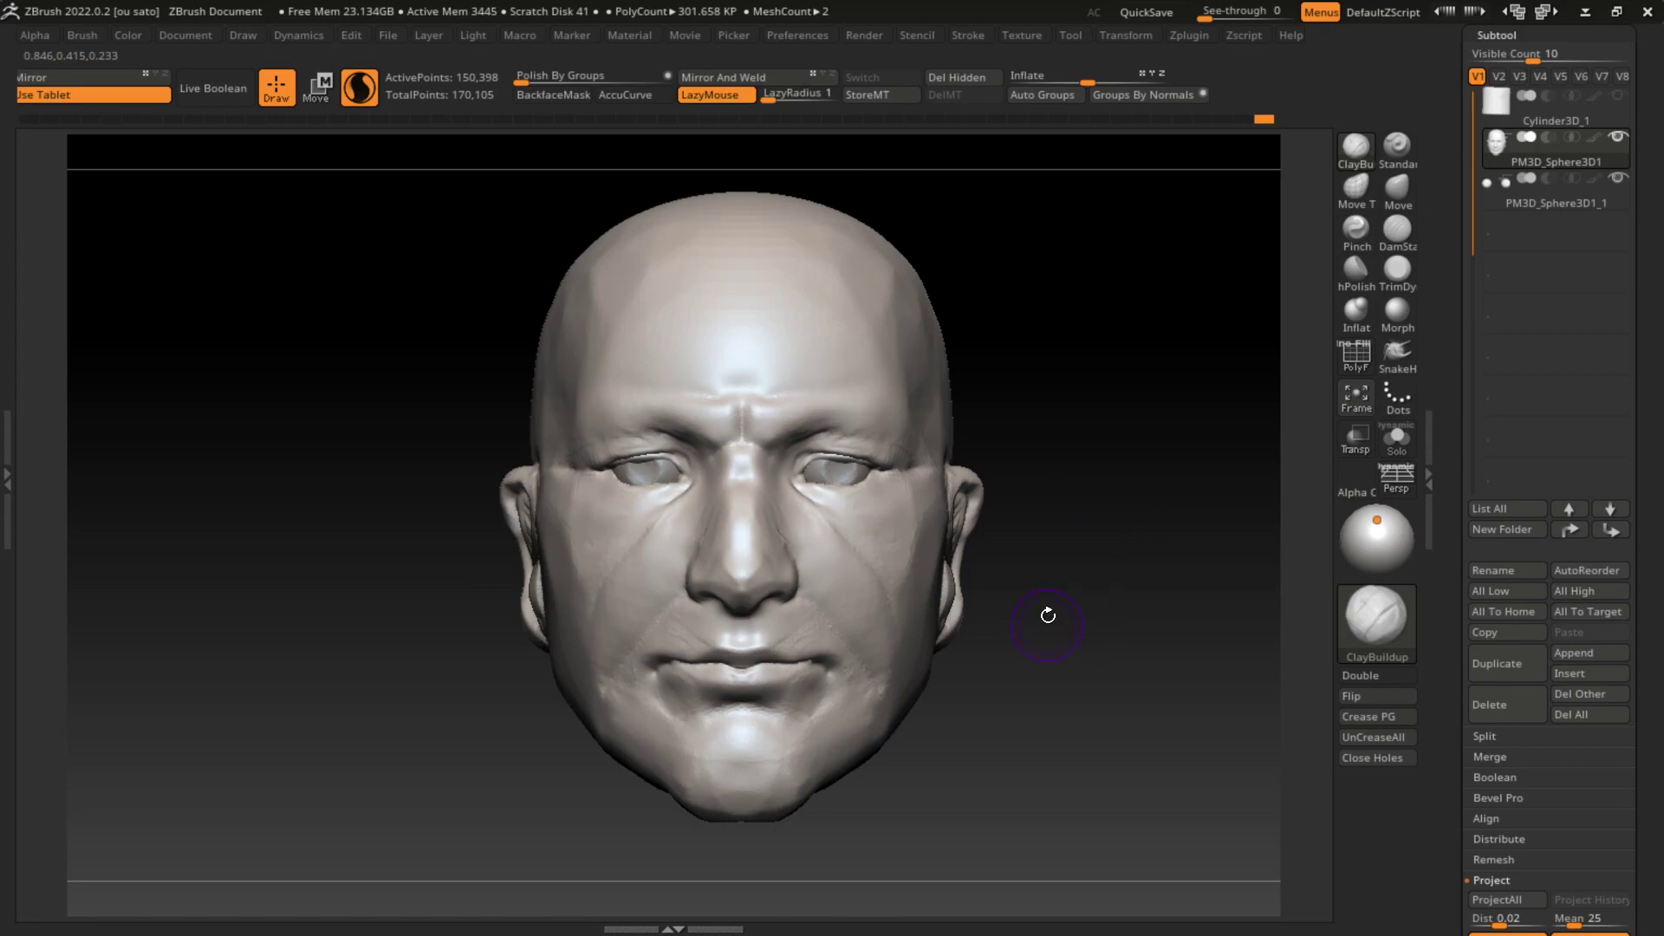
alt+drag(1062, 585, 1100, 621)
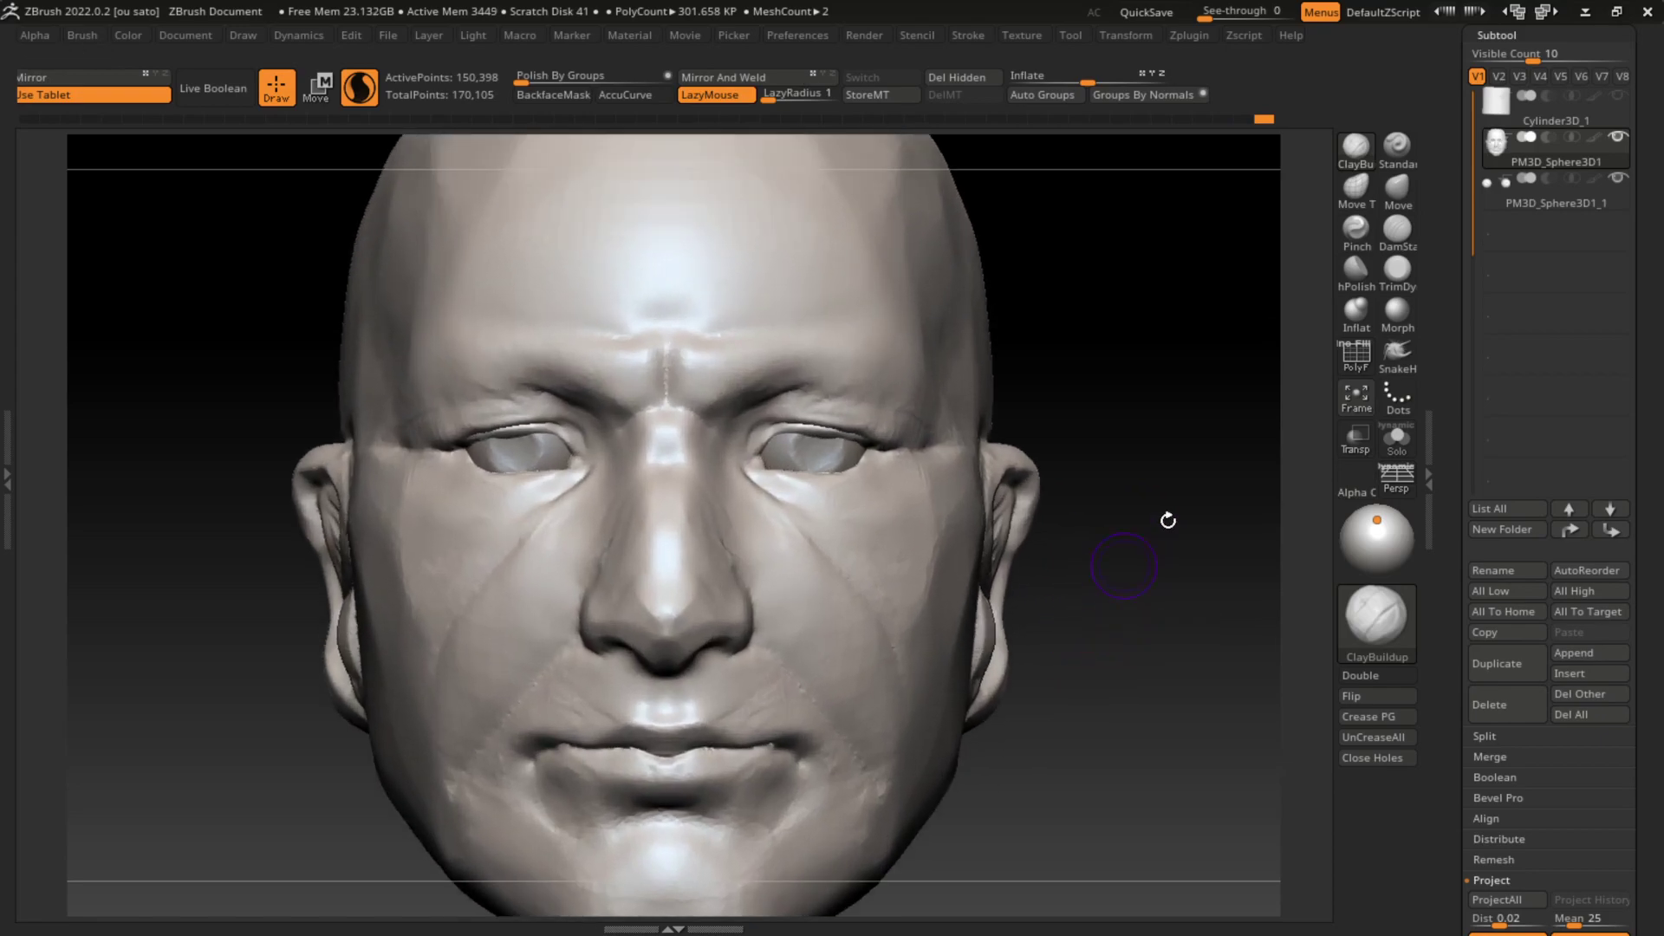
click(1397, 228)
mouse_move(1249, 394)
mouse_down()
mouse_move(869, 507)
mouse_move(784, 473)
mouse_up()
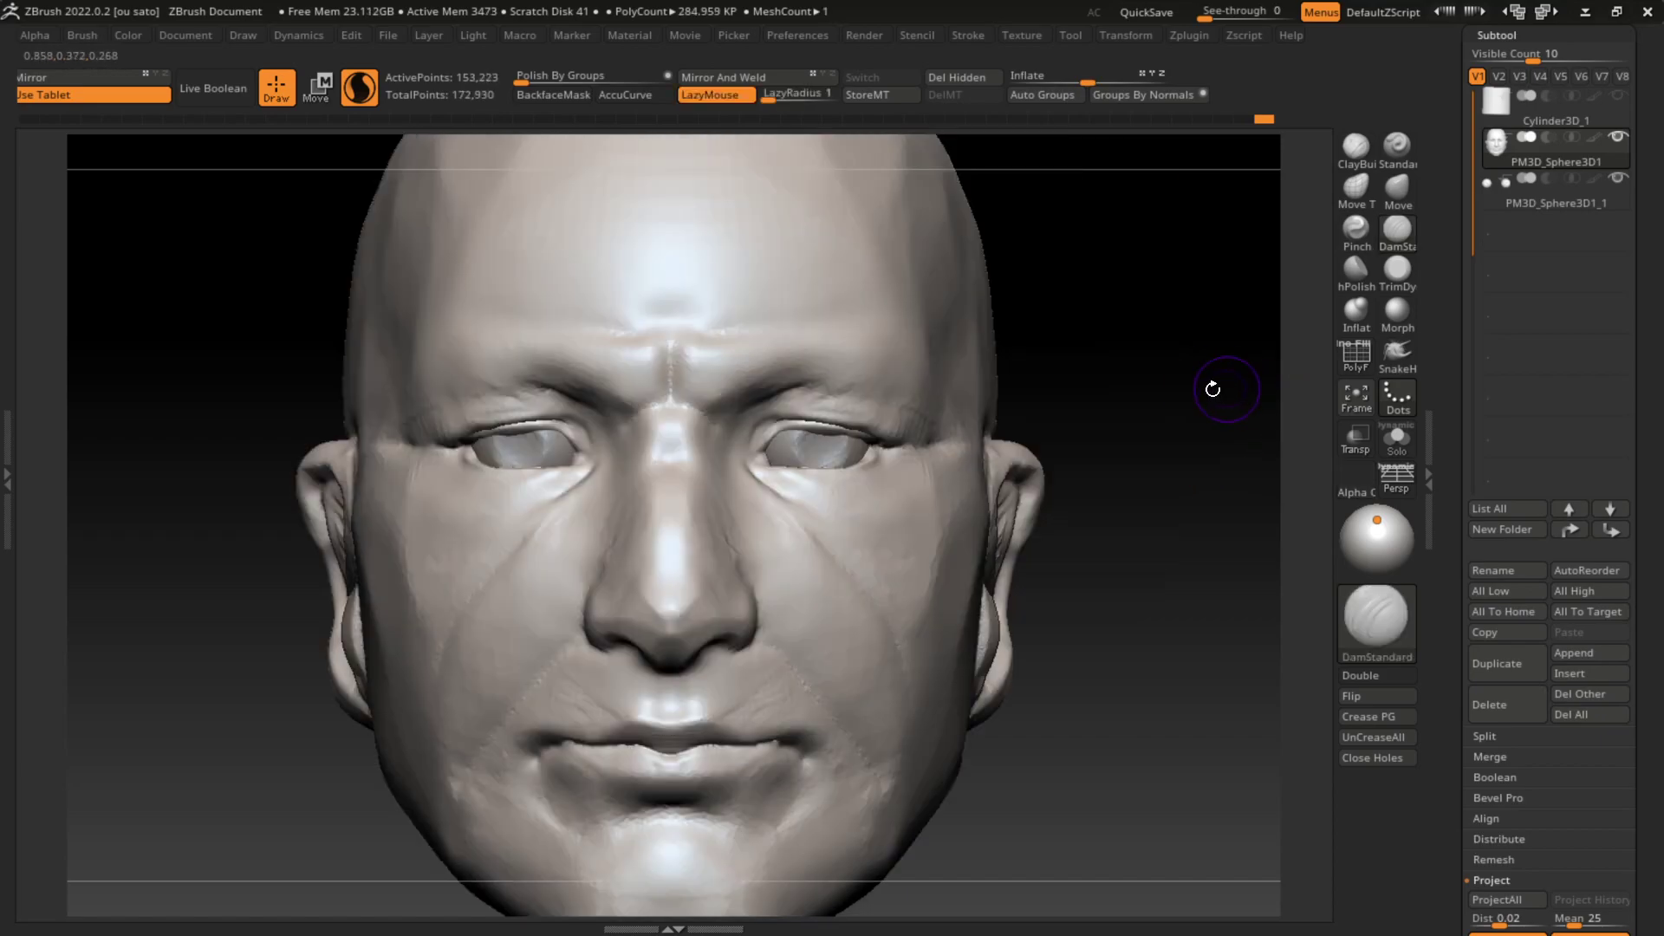
drag(1212, 389, 1125, 423)
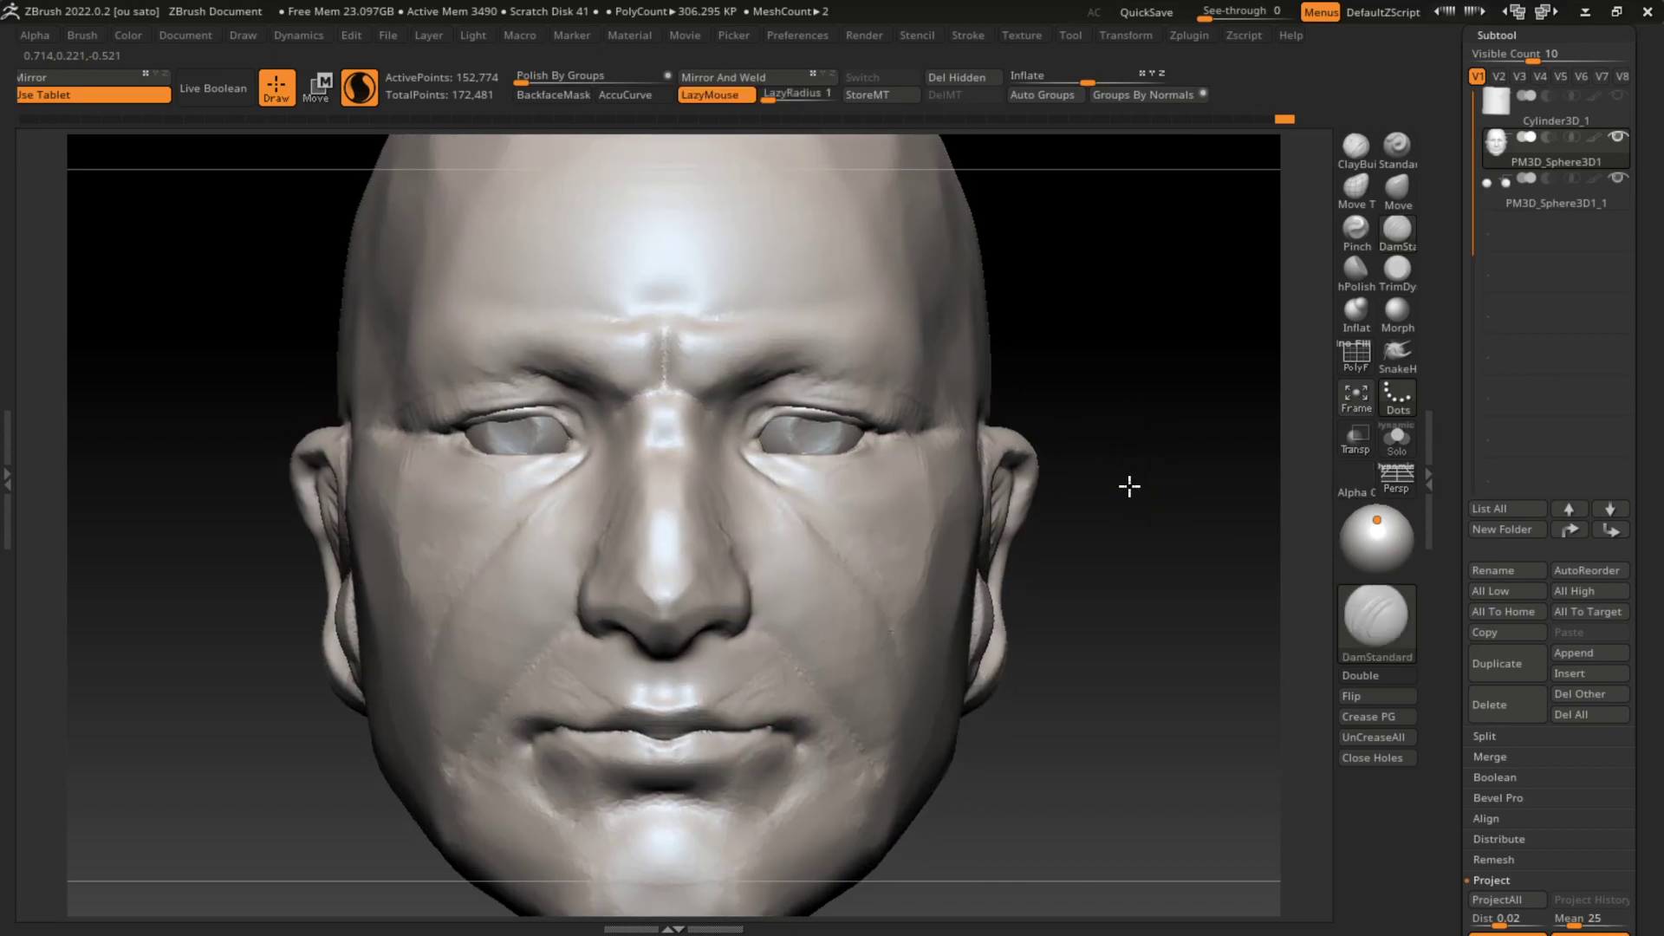
alt+drag(1129, 485, 1026, 532)
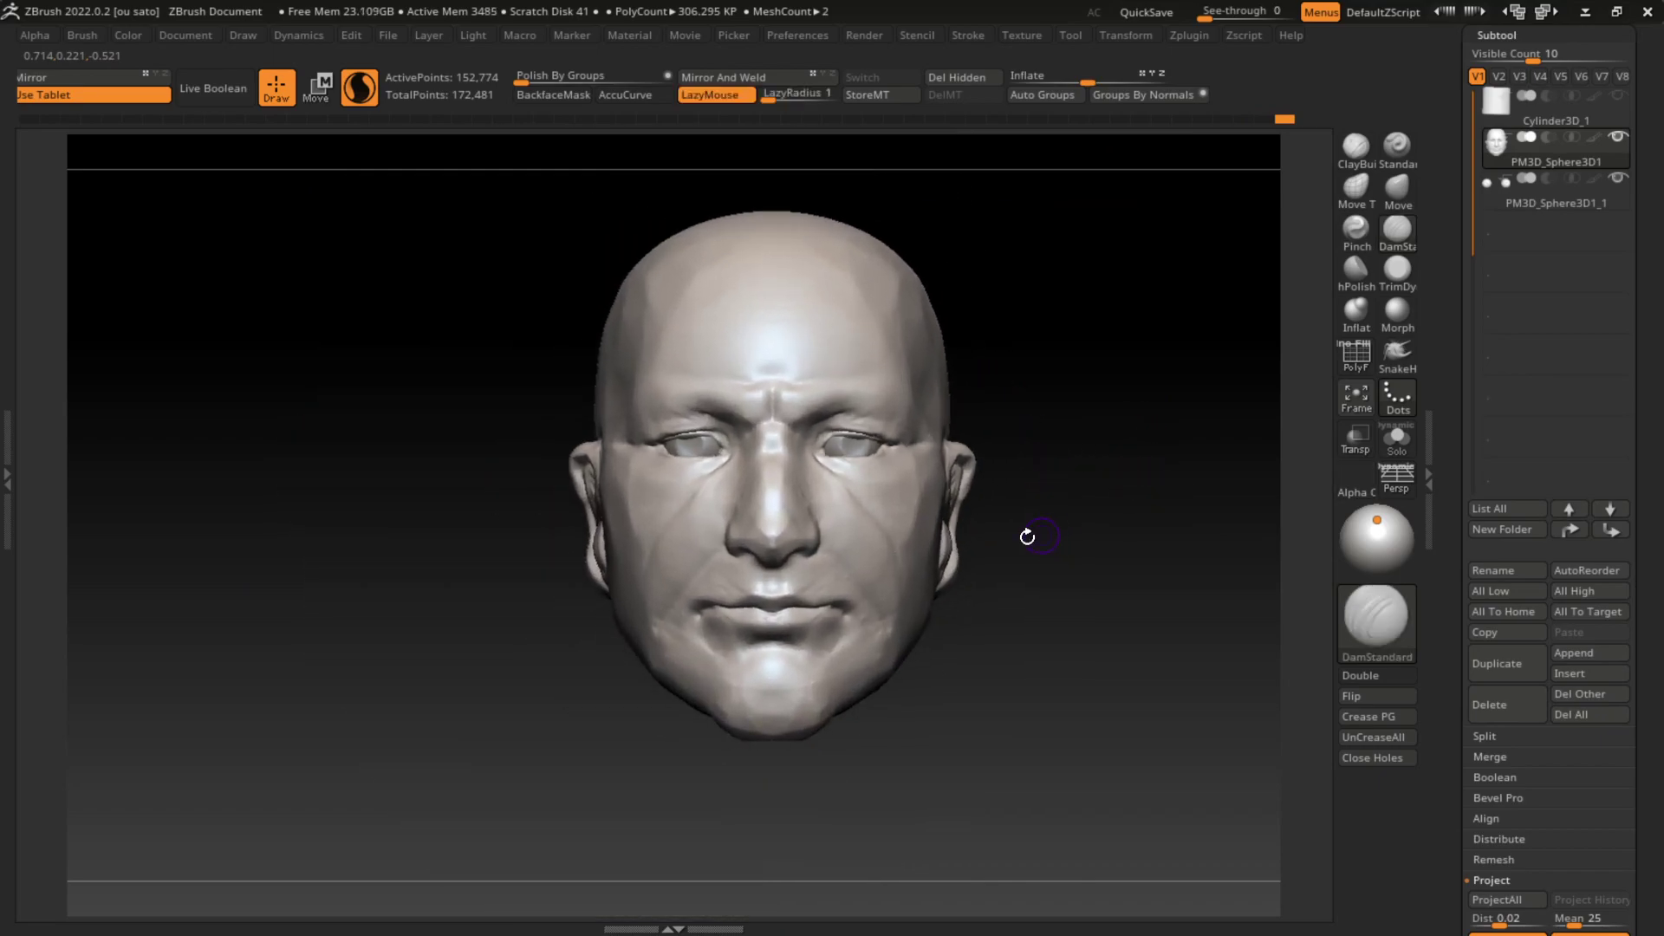
Step: Select the eyeballs subtool and nudge its position slightly with the Move gizmo
alt+click(861, 450)
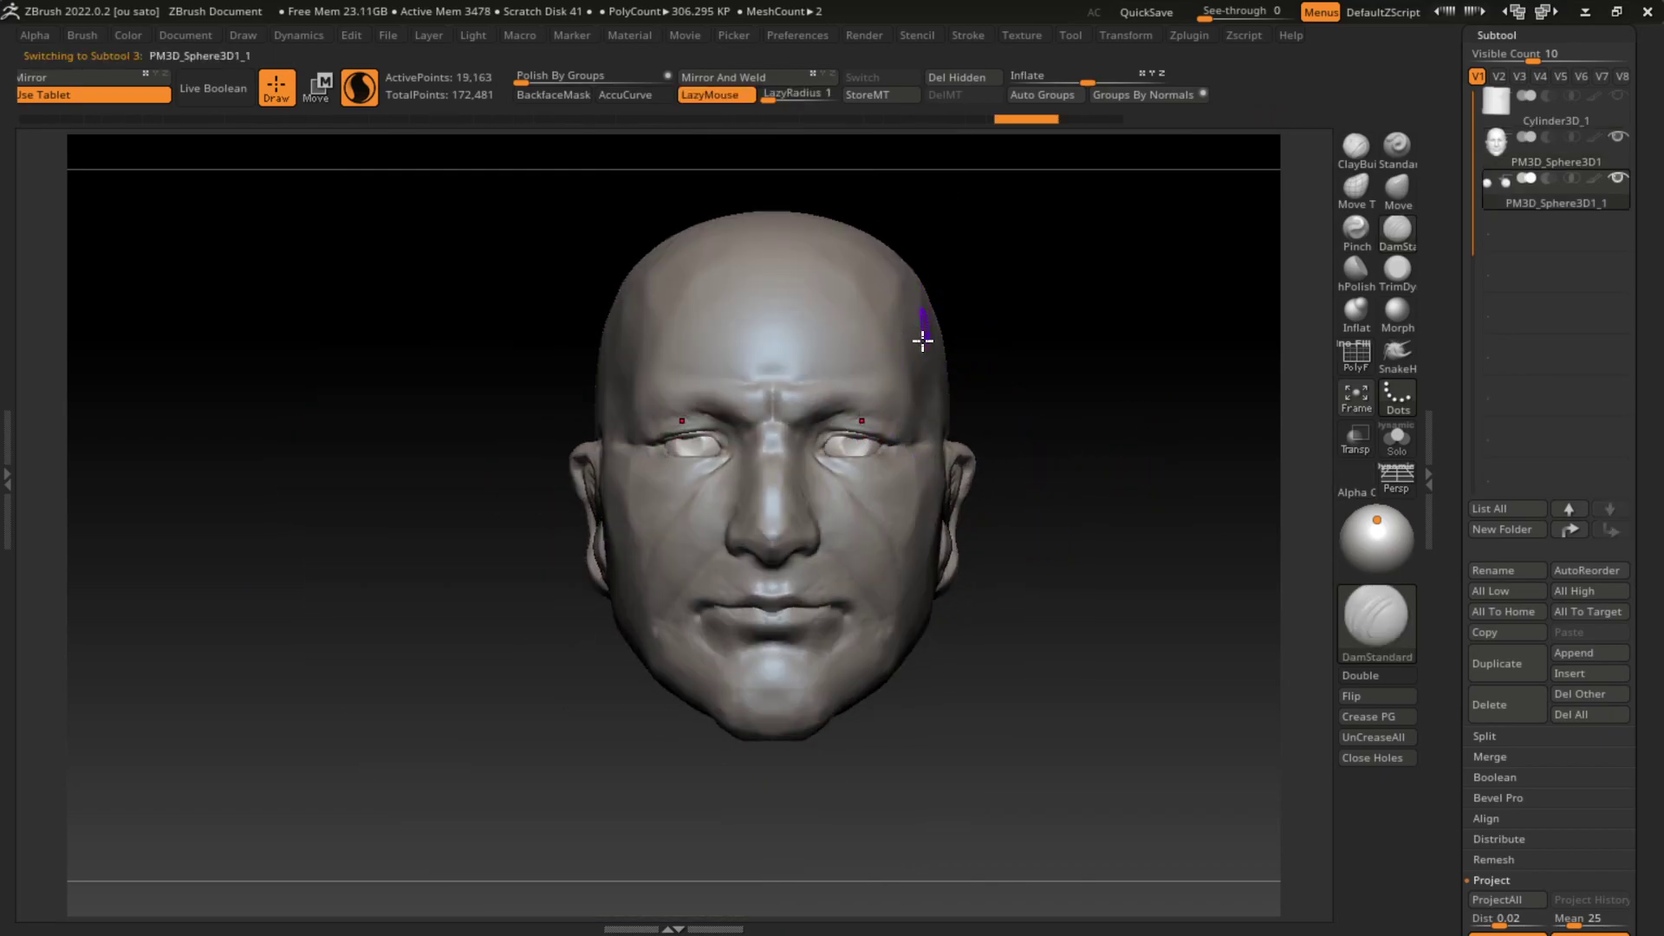
mouse_move(1065, 582)
mouse_down()
mouse_move(1147, 628)
mouse_move(1133, 635)
mouse_move(1137, 612)
mouse_move(1118, 609)
mouse_up()
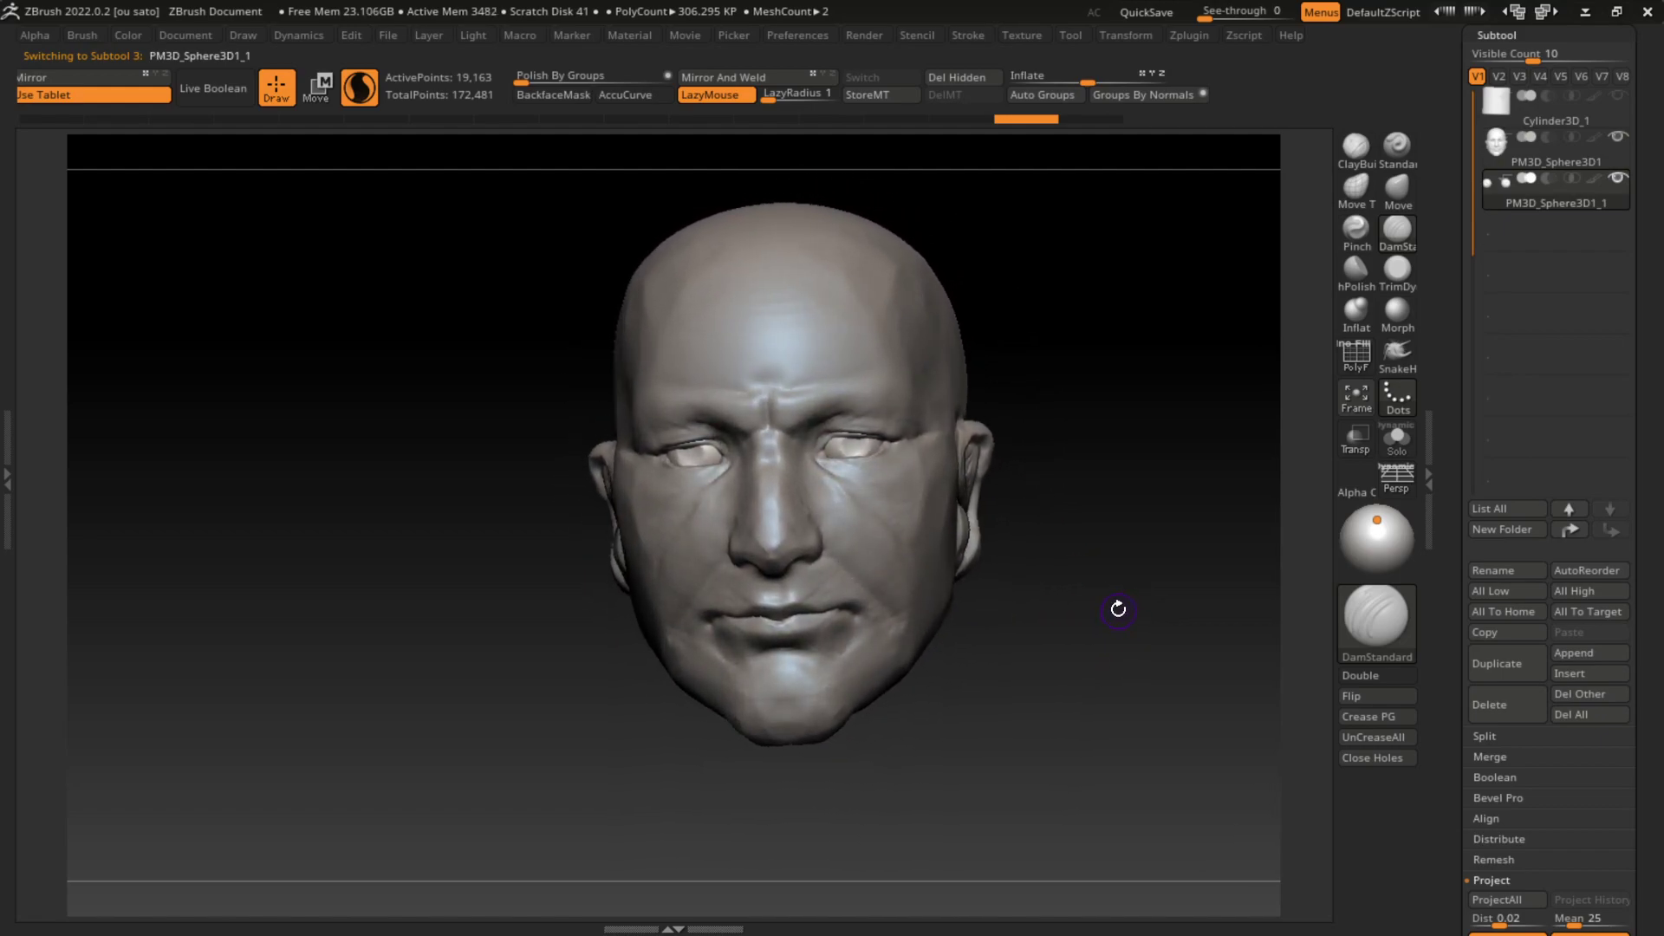
click(317, 94)
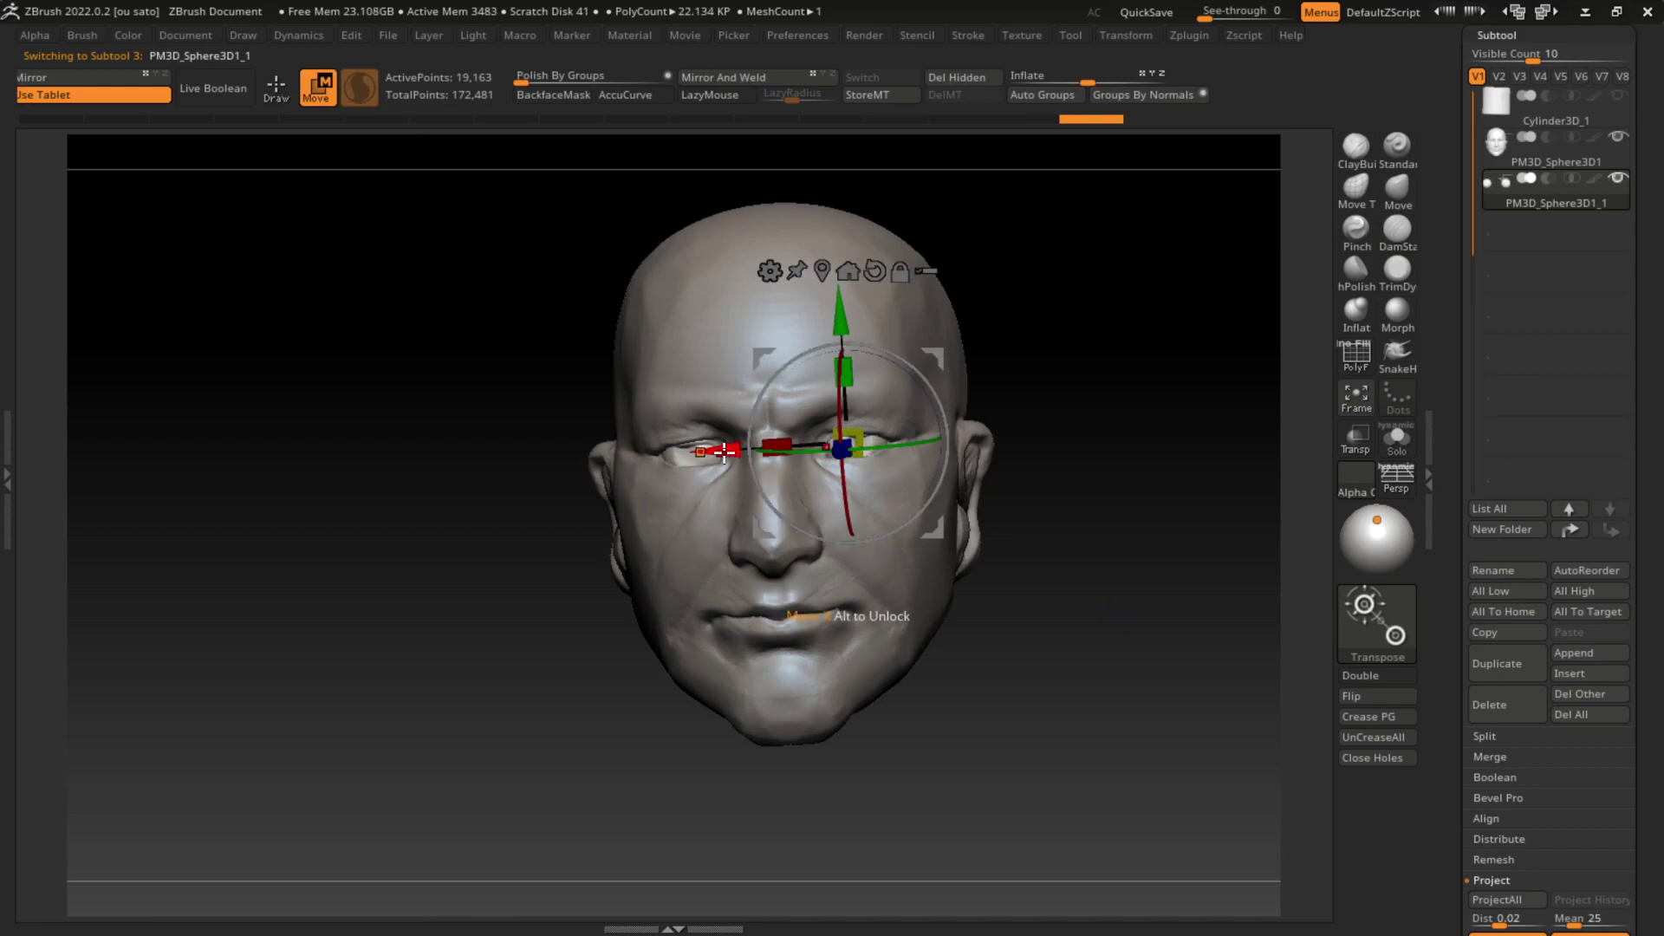
drag(865, 465, 882, 519)
alt+click(881, 519)
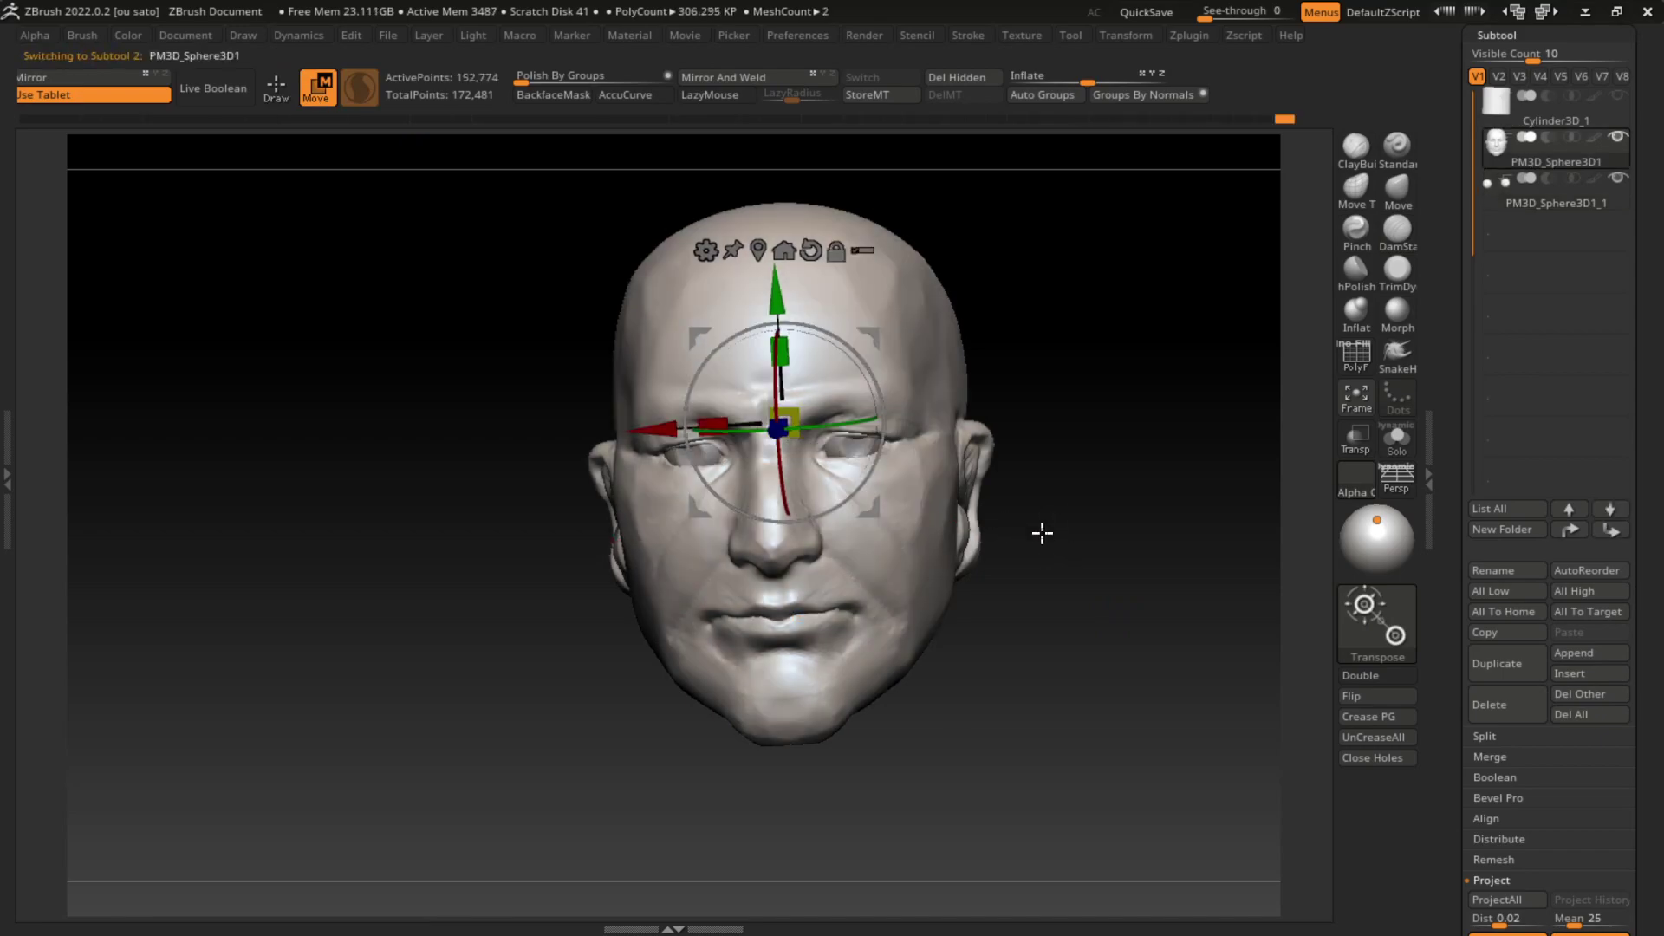
key(s)
mouse_move(1044, 371)
mouse_down()
mouse_move(1070, 416)
mouse_move(1073, 387)
mouse_move(931, 469)
mouse_up()
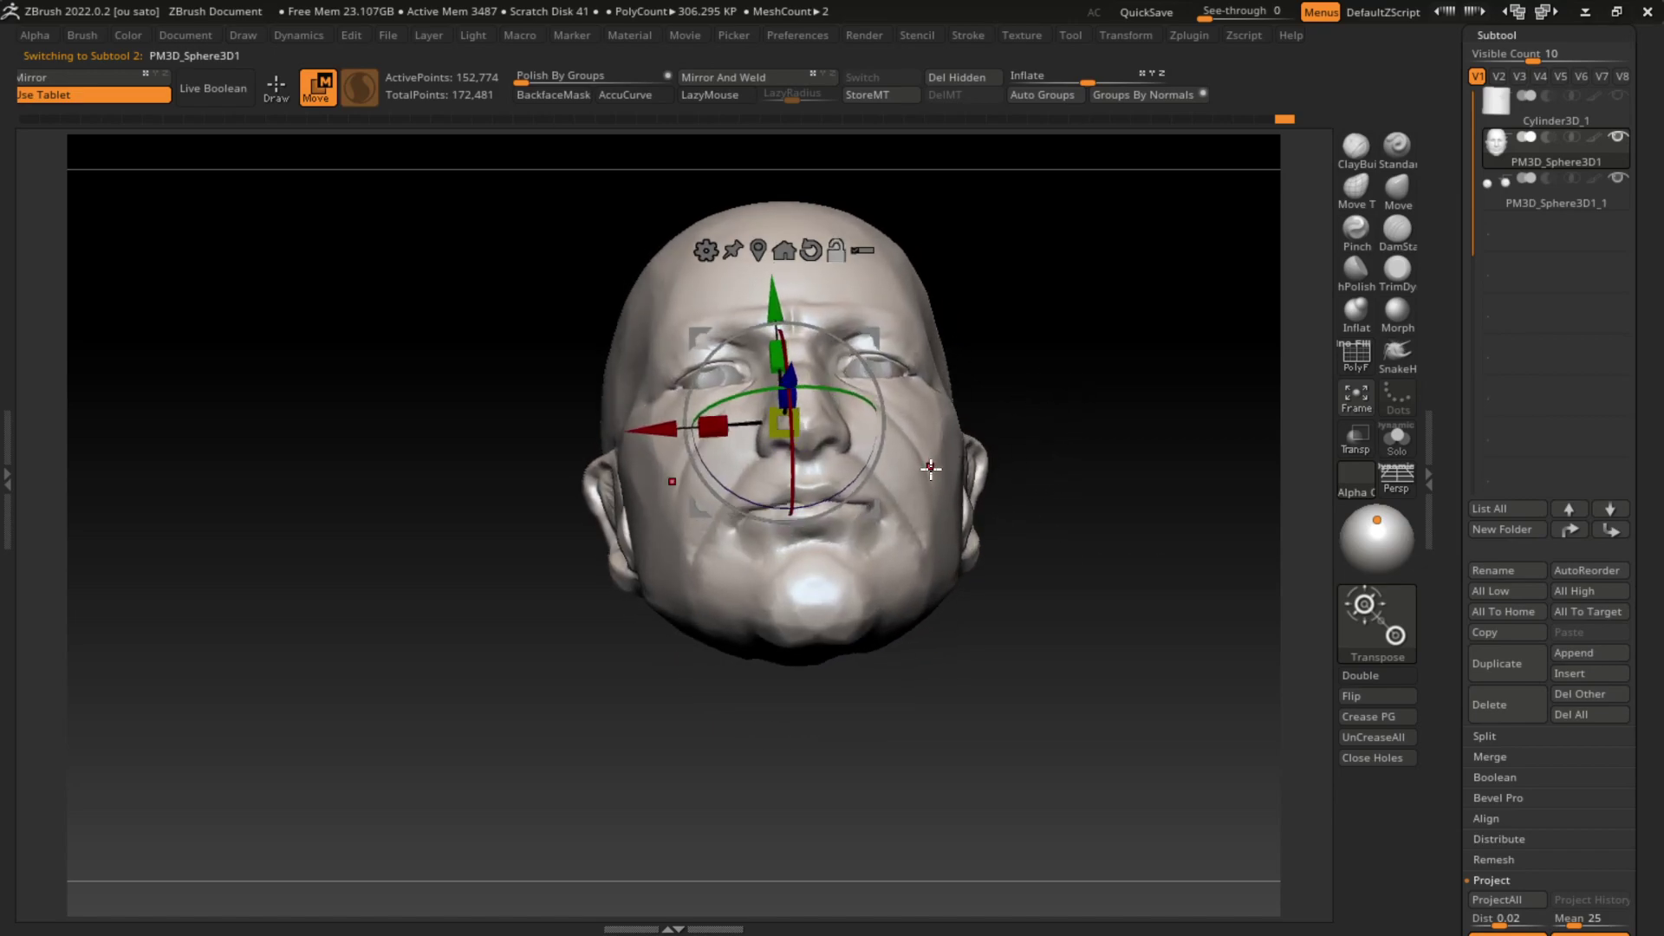
alt+click(893, 369)
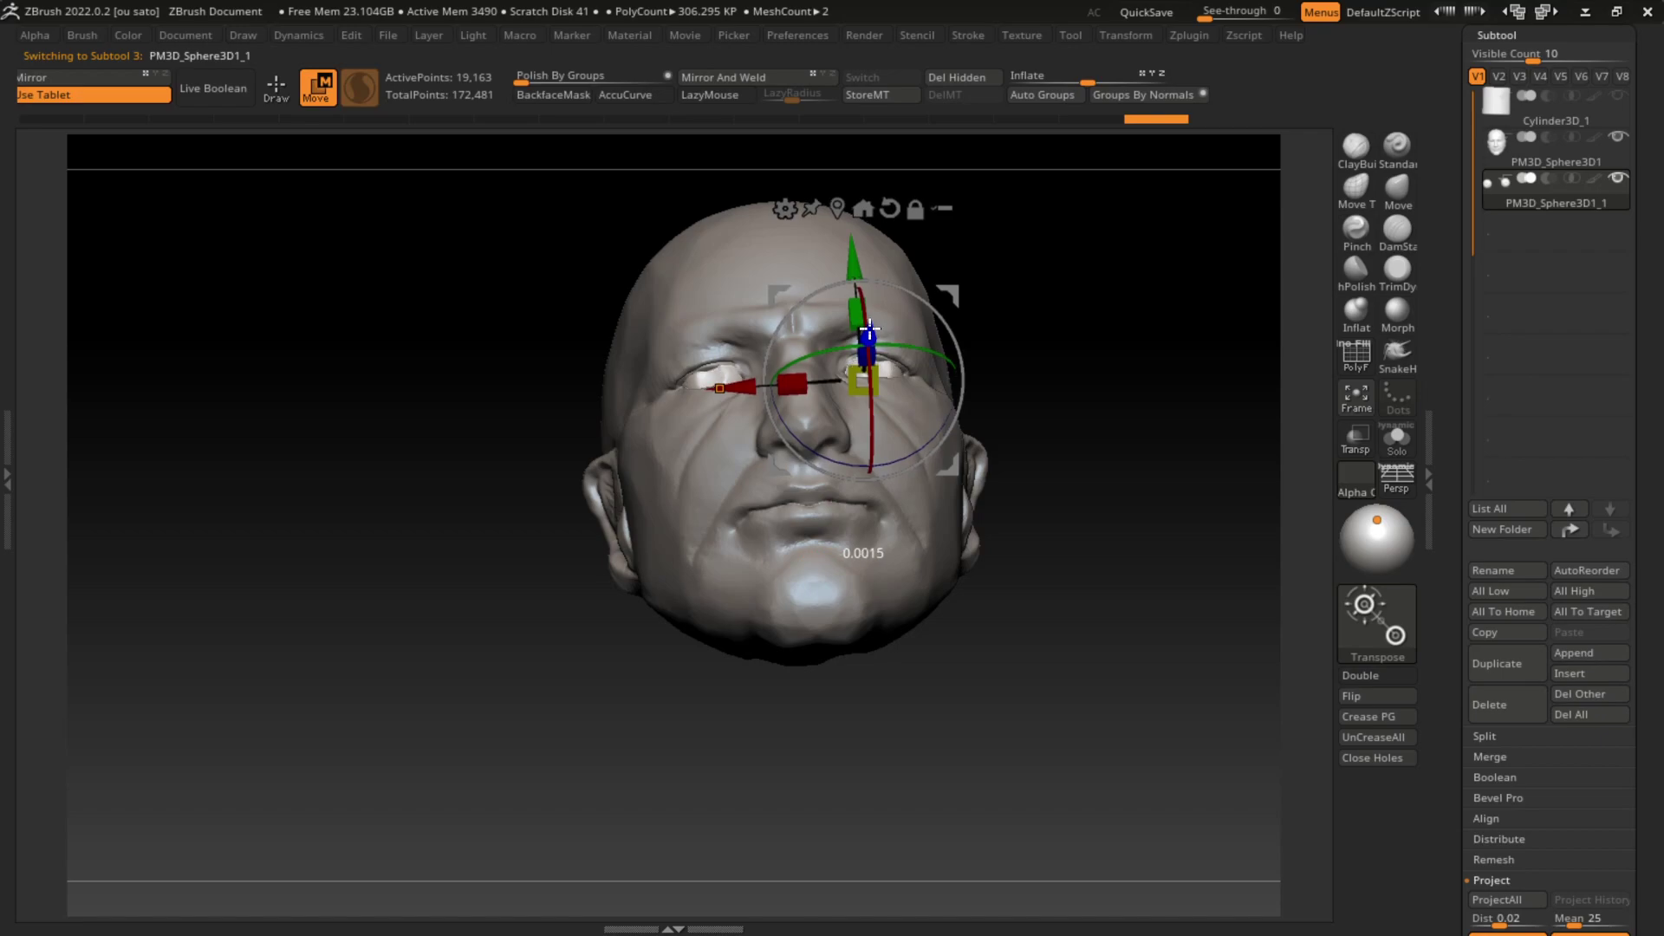
mouse_move(1075, 424)
mouse_down()
mouse_move(1104, 430)
mouse_move(1095, 449)
mouse_move(1084, 434)
mouse_up()
Step: Make PM3D_Sphere3D1 the active subtool with DamStandard and snap to a straight front view
key(q)
alt+click(836, 167)
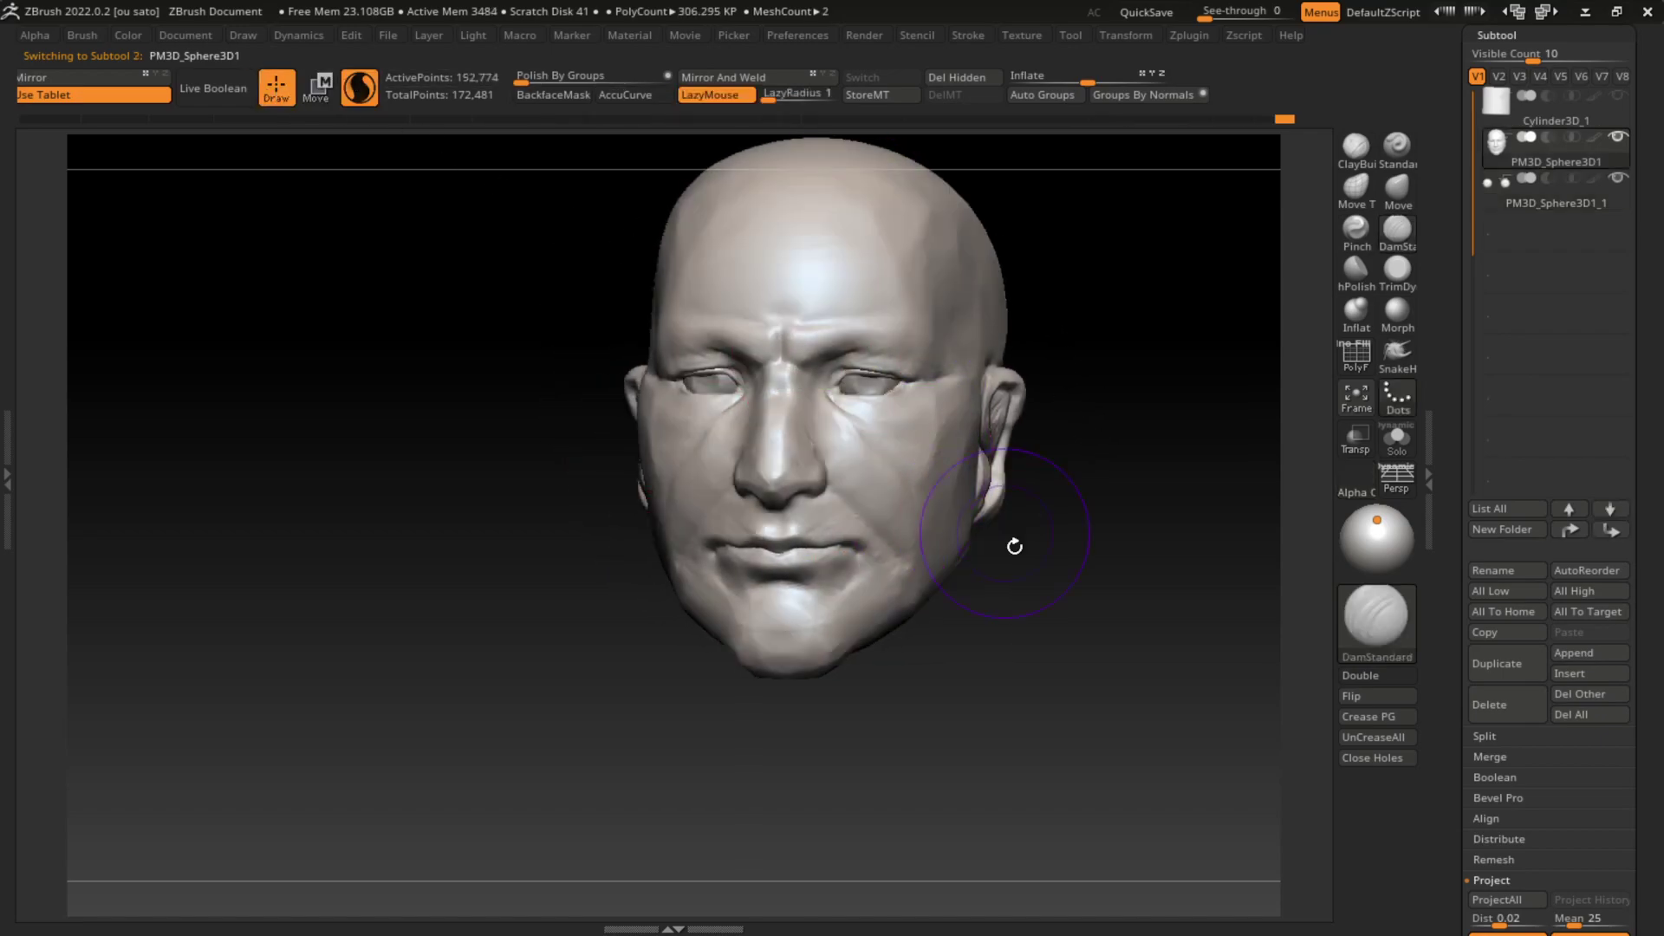
key(b)
key(d)
key(s)
mouse_move(1049, 565)
mouse_down()
mouse_move(1040, 591)
mouse_move(1048, 576)
mouse_move(1074, 606)
mouse_move(1094, 673)
mouse_move(1075, 654)
mouse_up()
key(s)
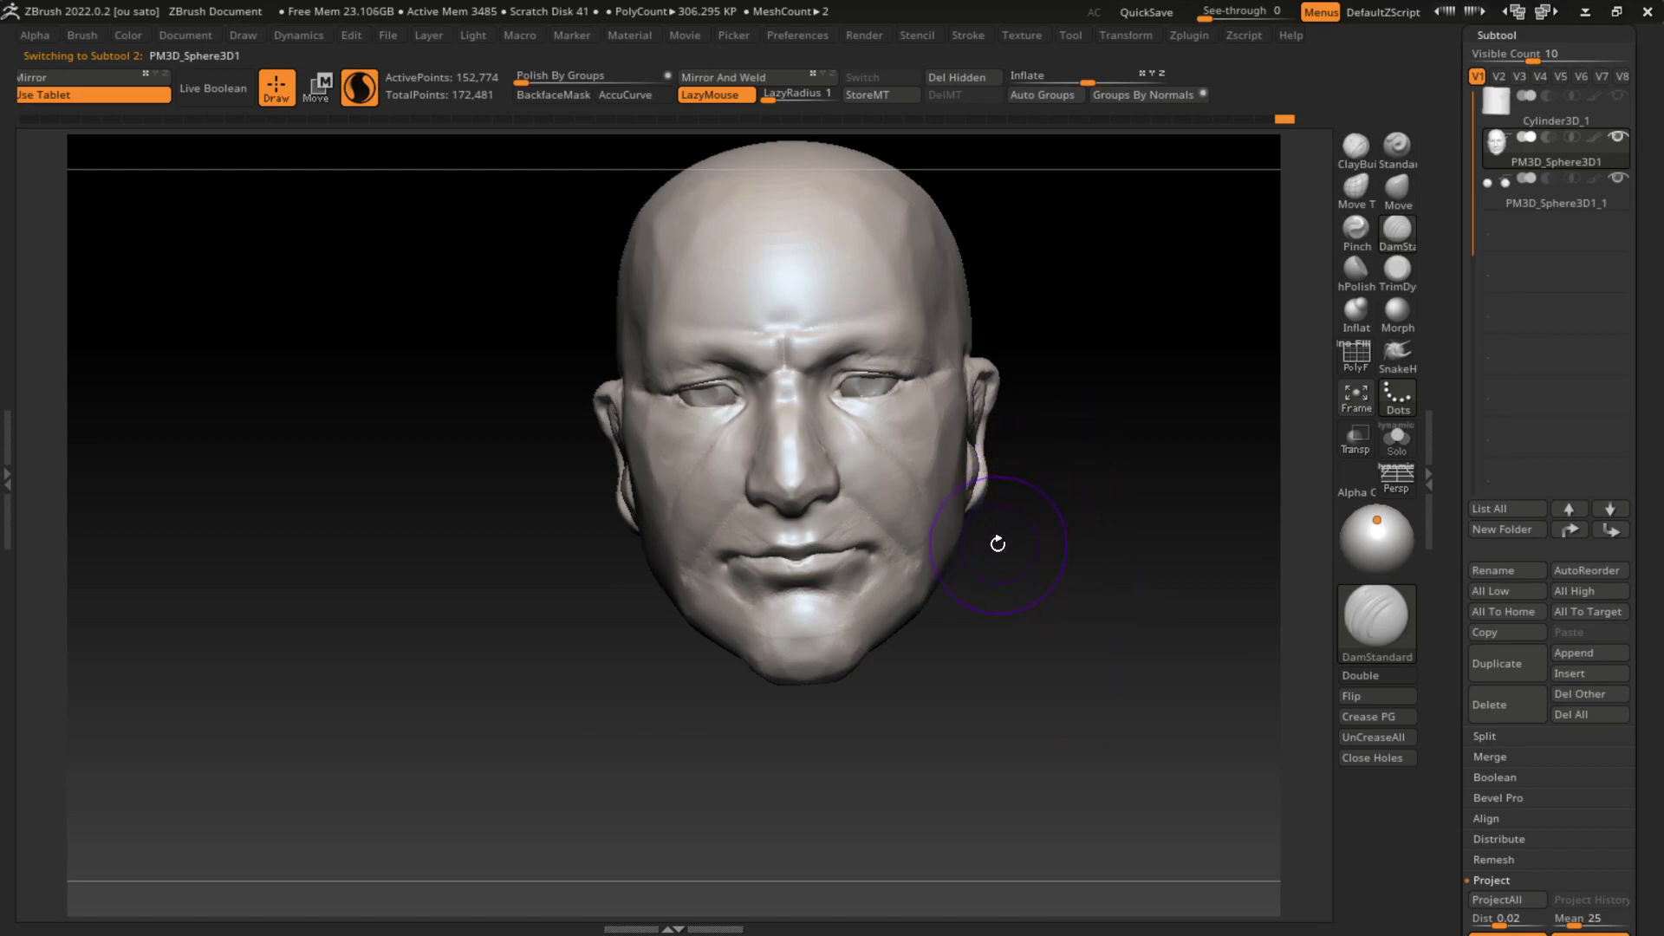
key(s)
shift+drag(1014, 594, 1044, 606)
key(s)
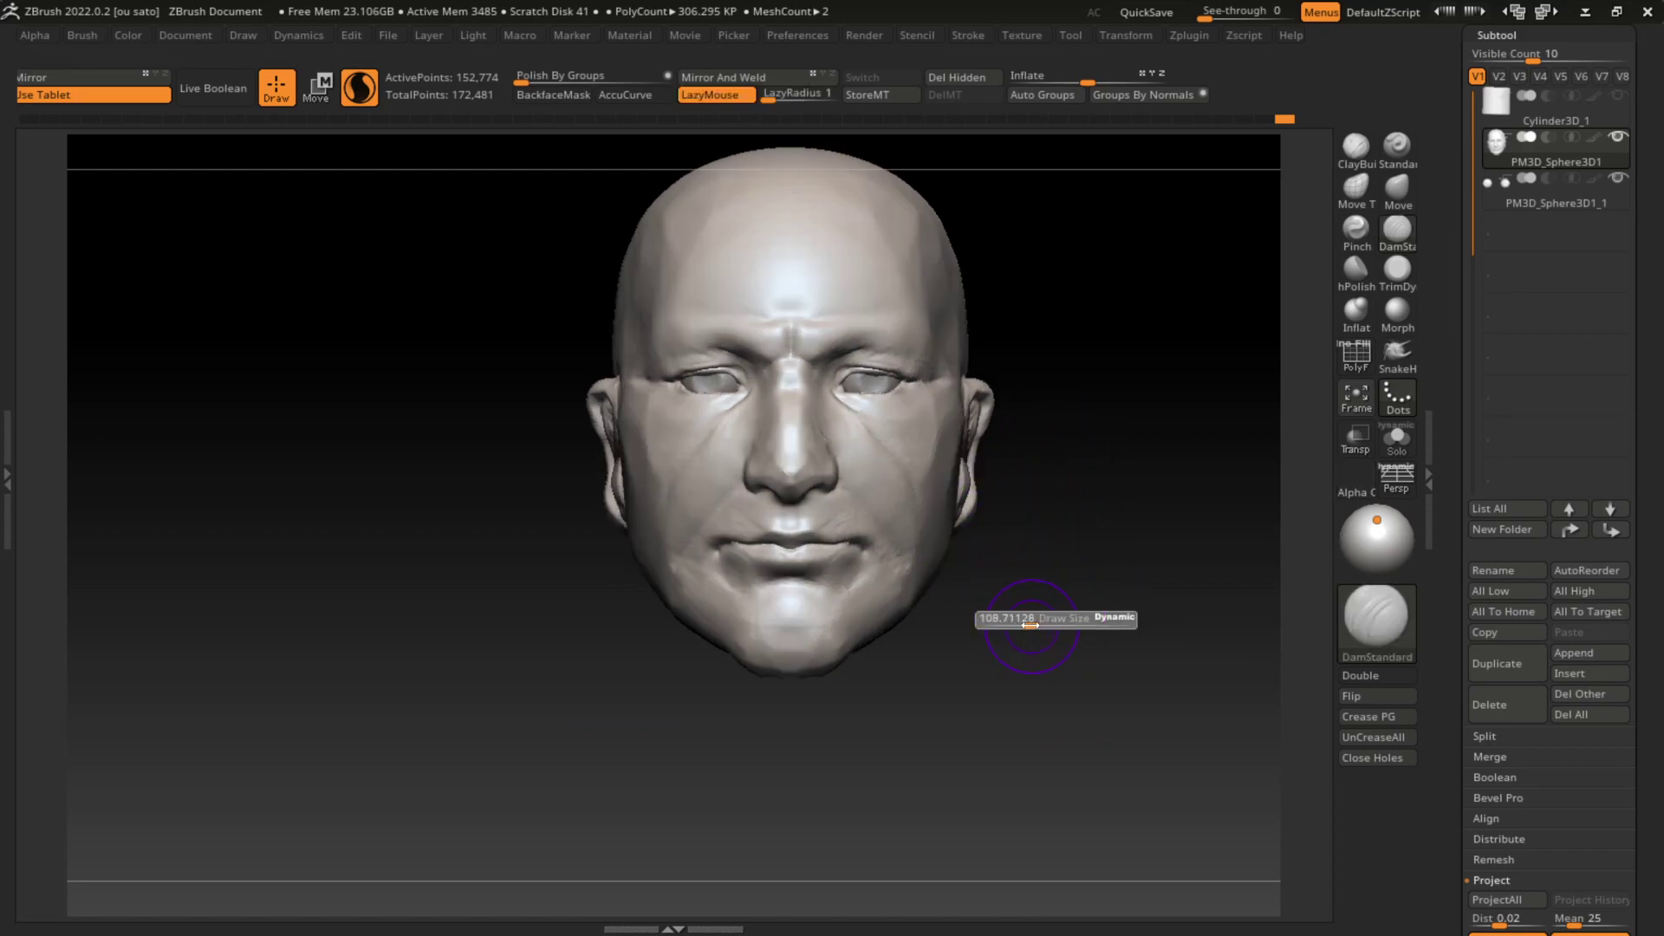
Step: Duplicate the subtool as PM3D_Sphere3D2 and shift the copy slightly downward
click(1505, 664)
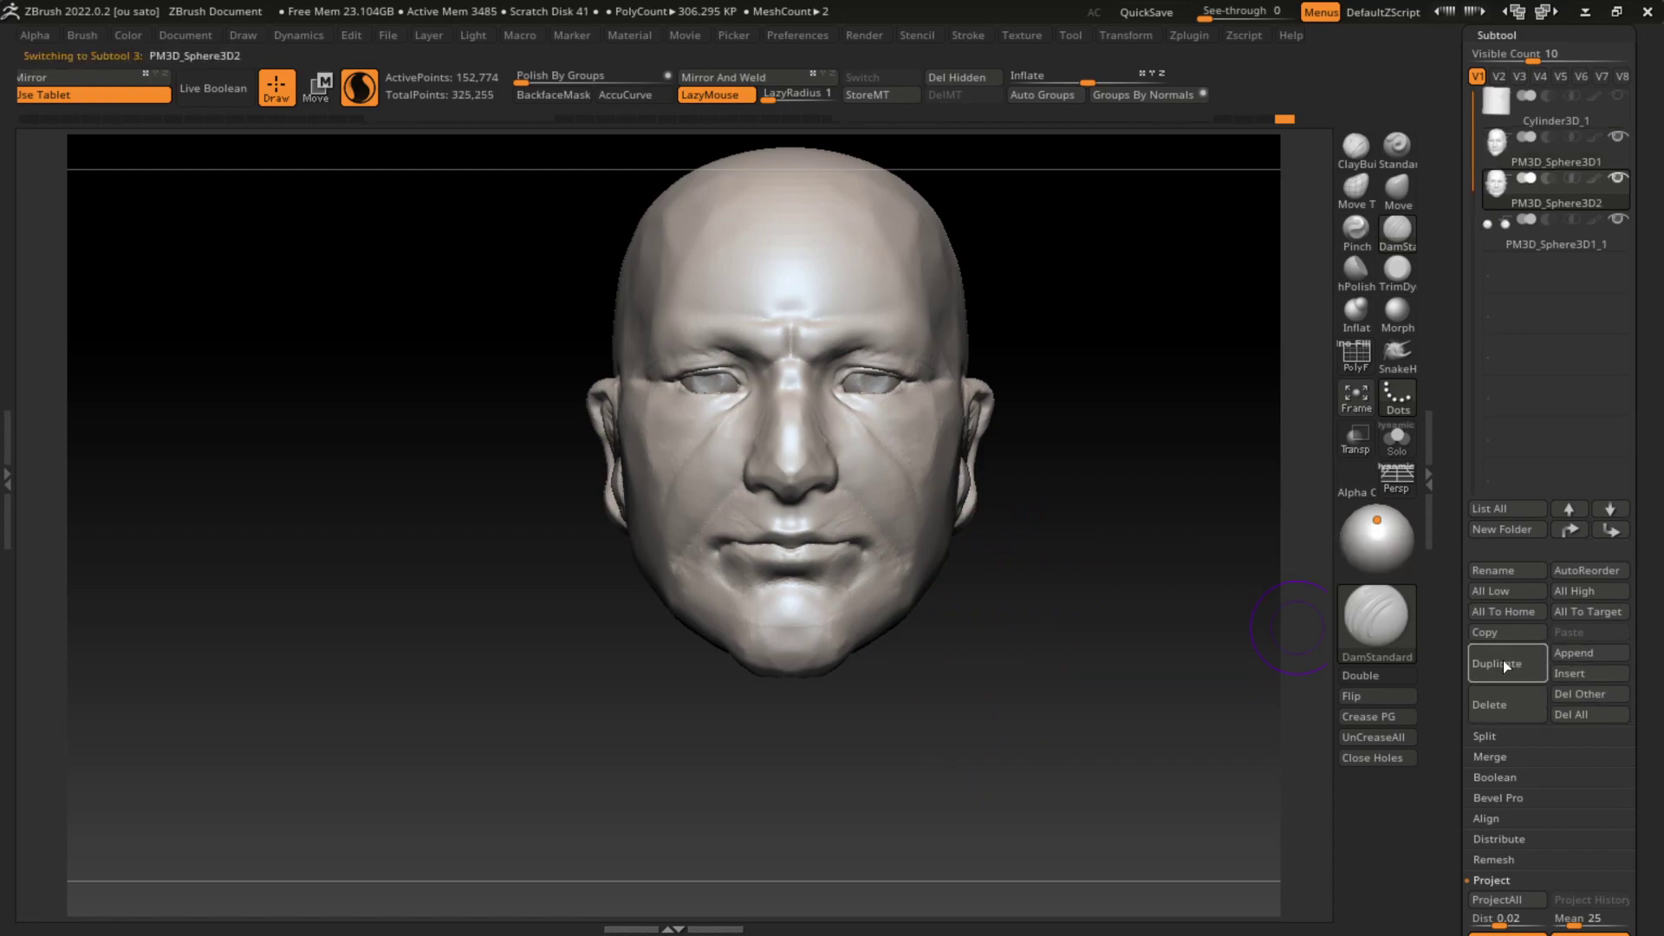
click(315, 86)
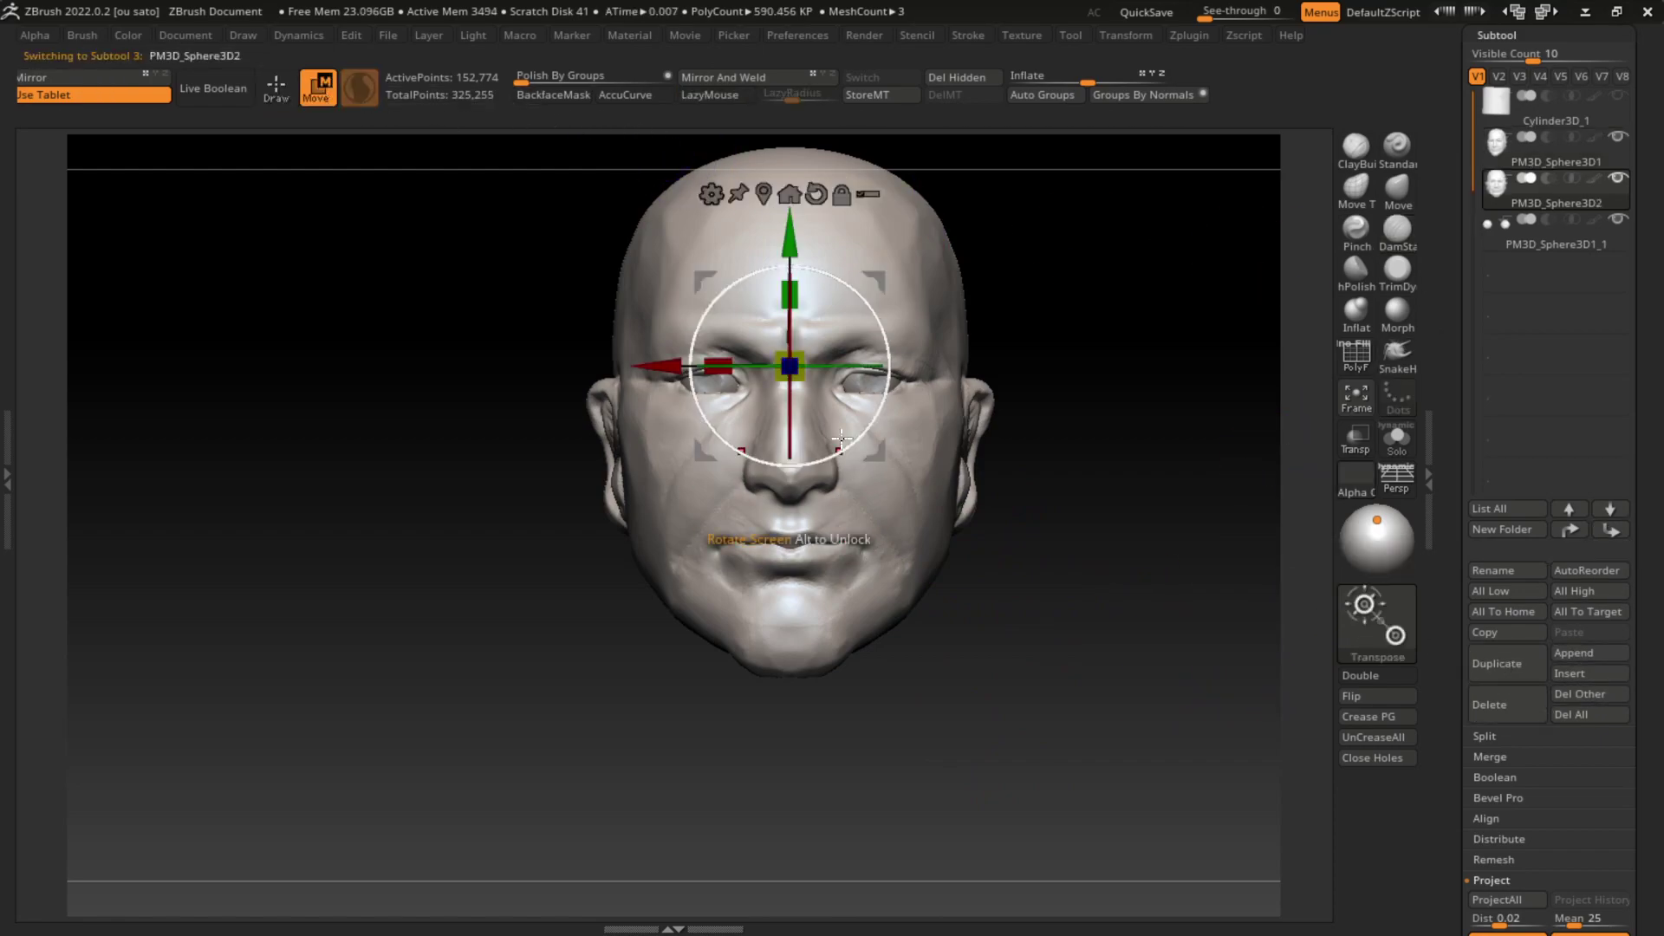
drag(841, 438, 839, 471)
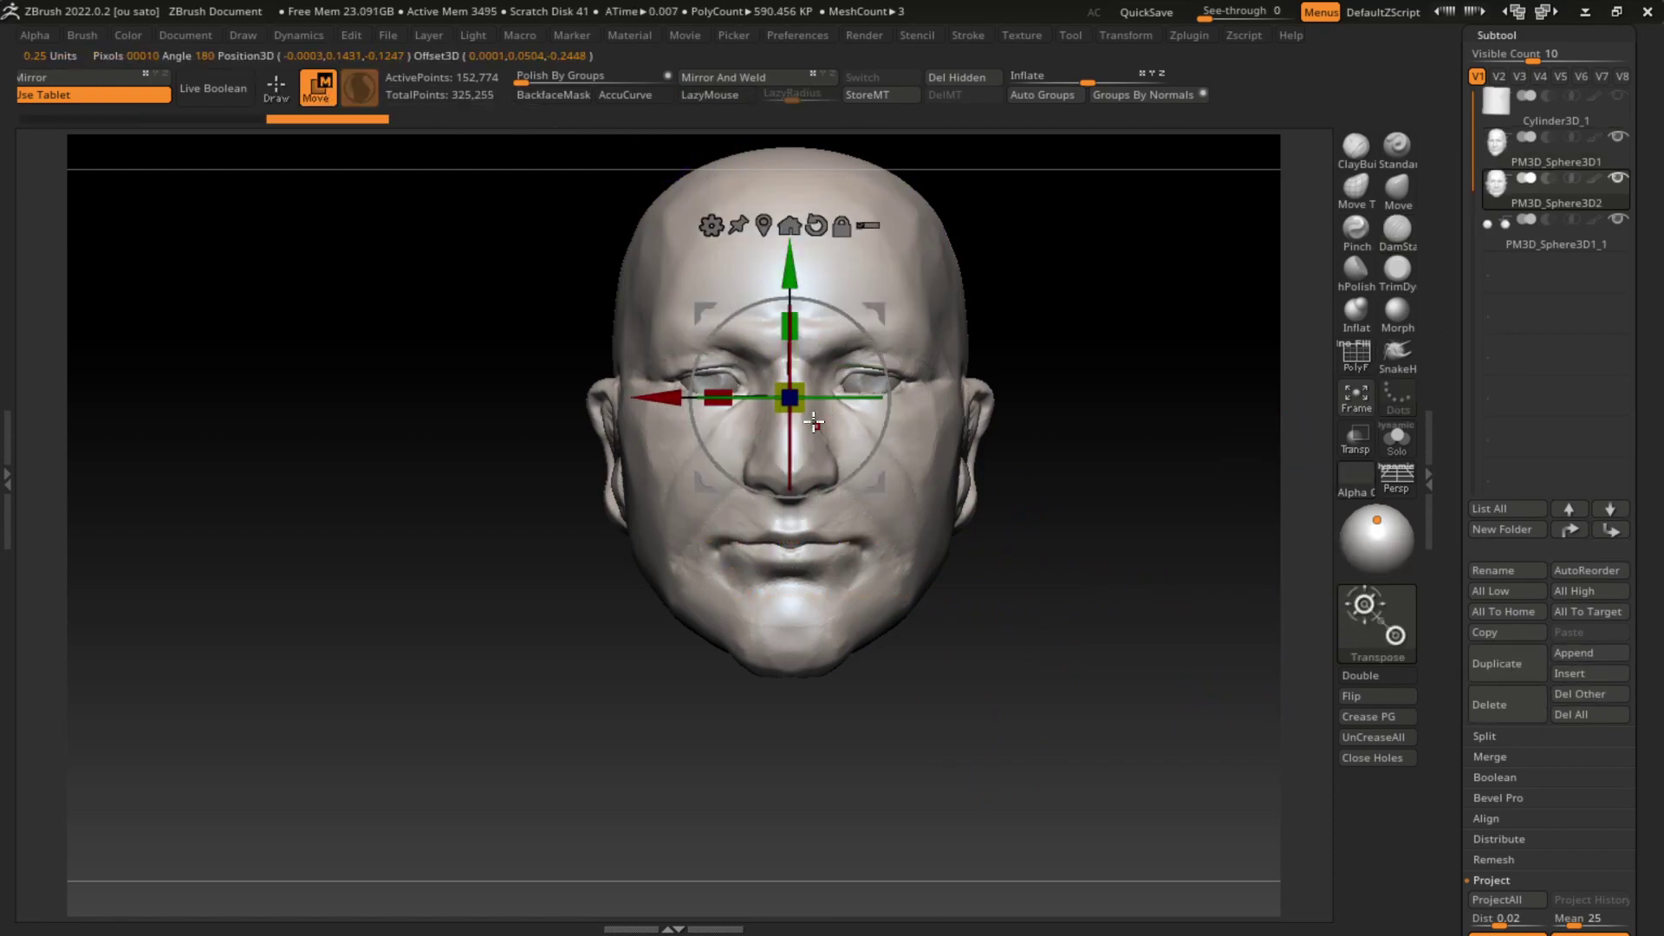
click(268, 93)
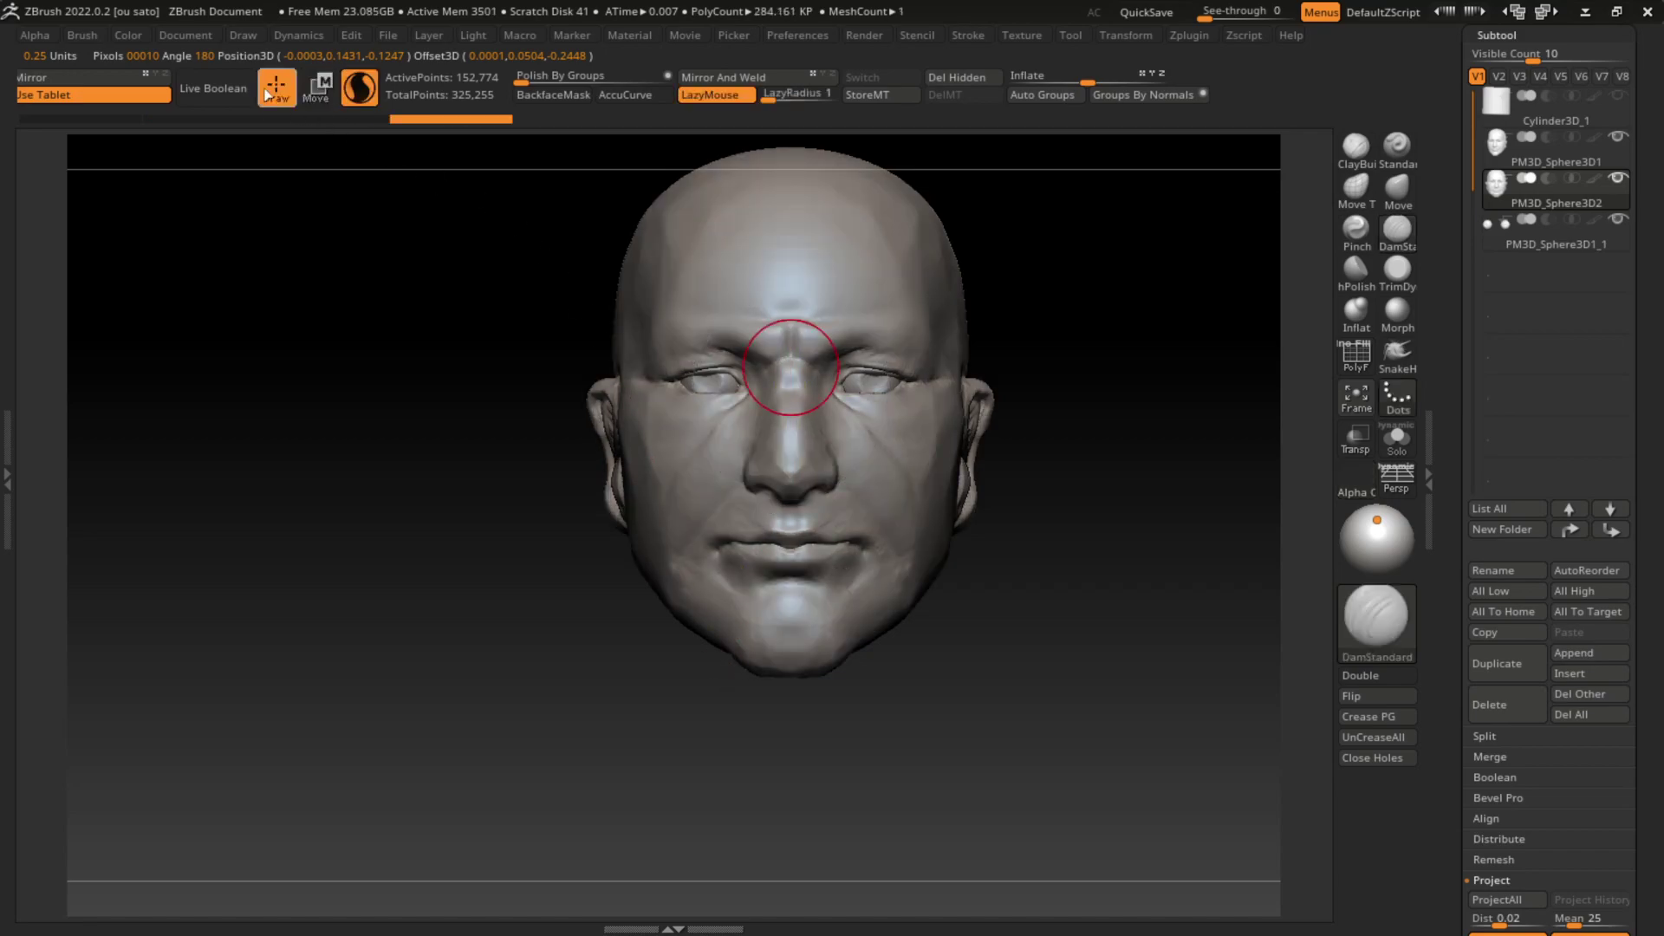
click(1356, 147)
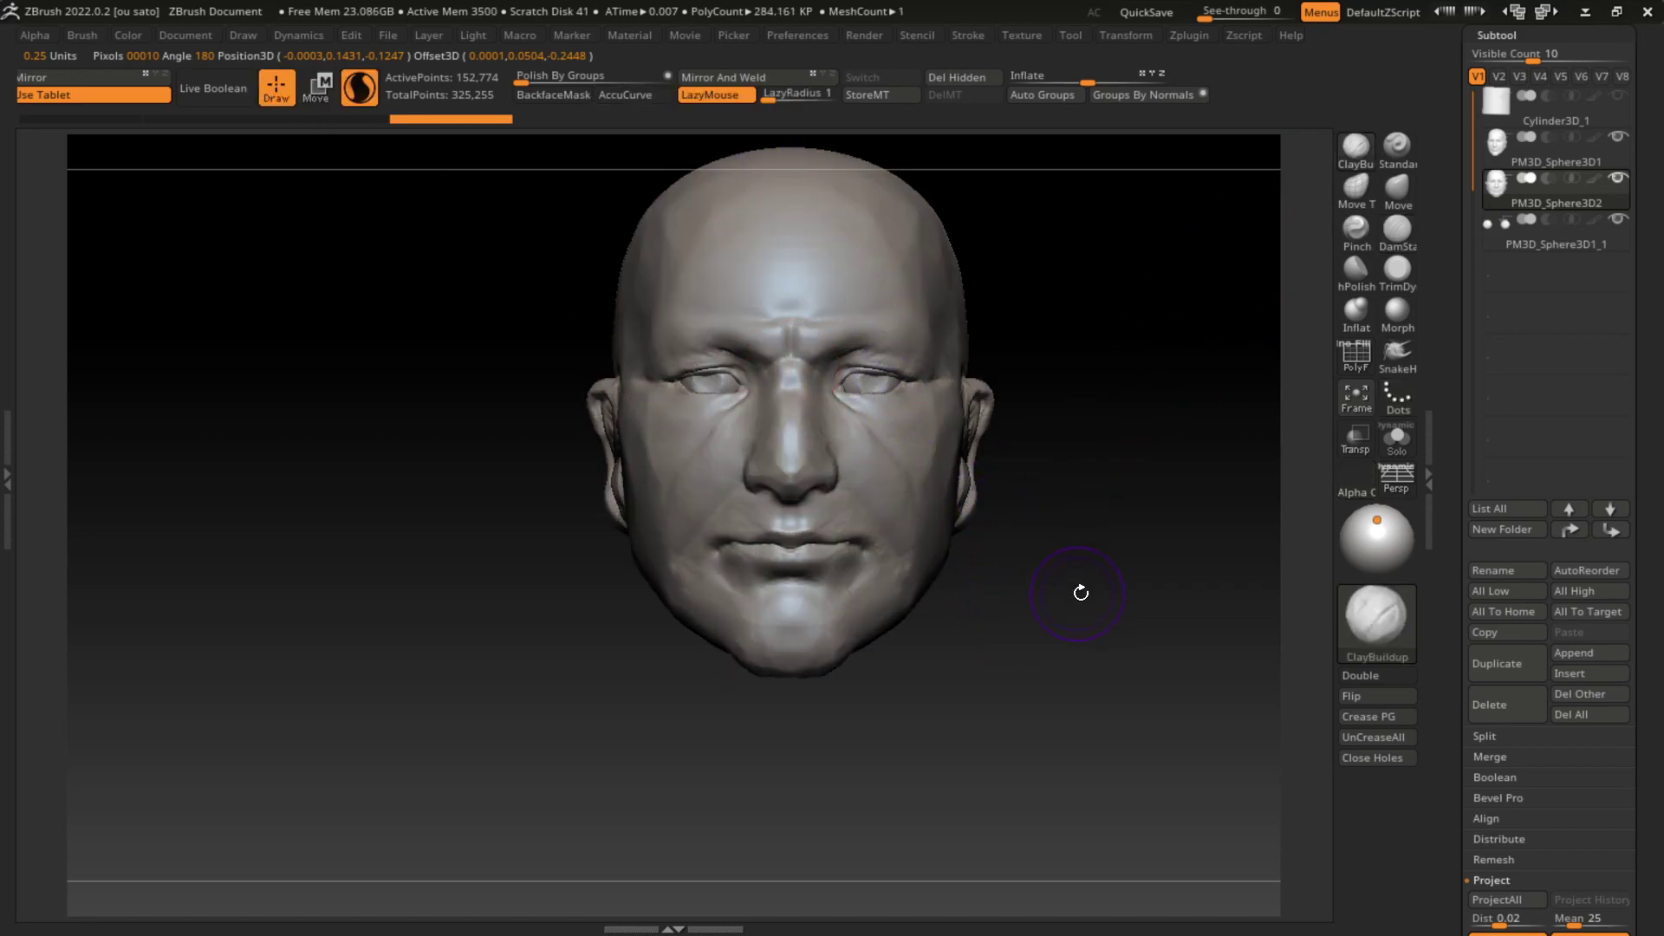
drag(1081, 593, 1107, 582)
Step: Carve a crease along the lip line with DamStandard, extending it to both mouth corners
click(1396, 228)
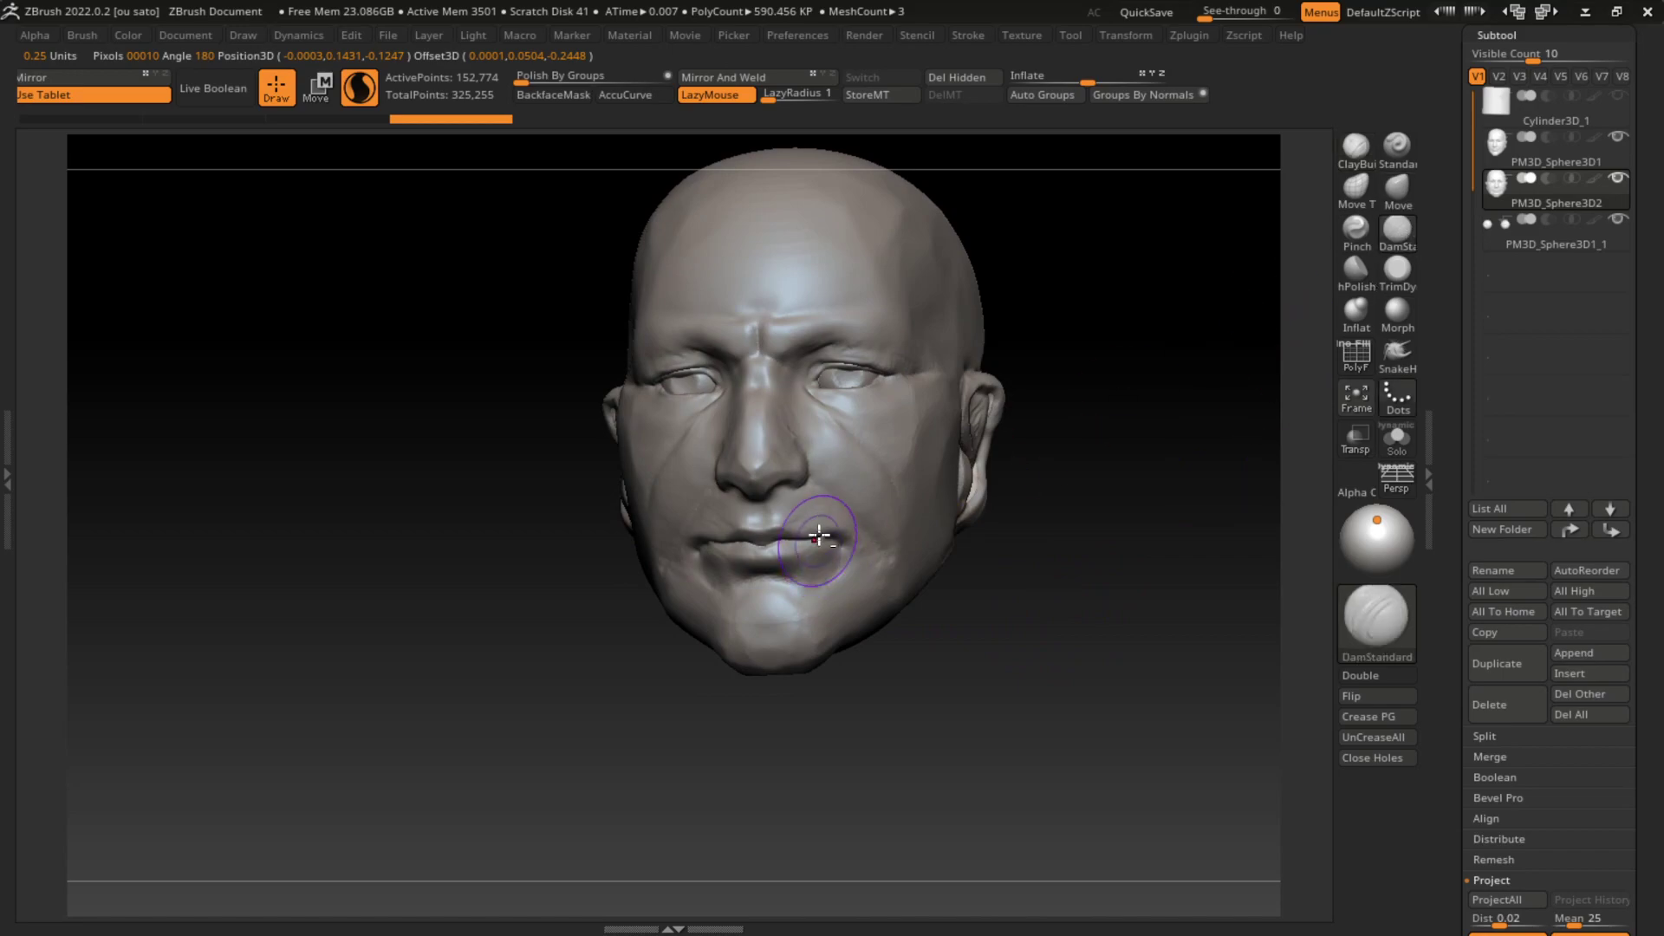
drag(694, 547, 859, 530)
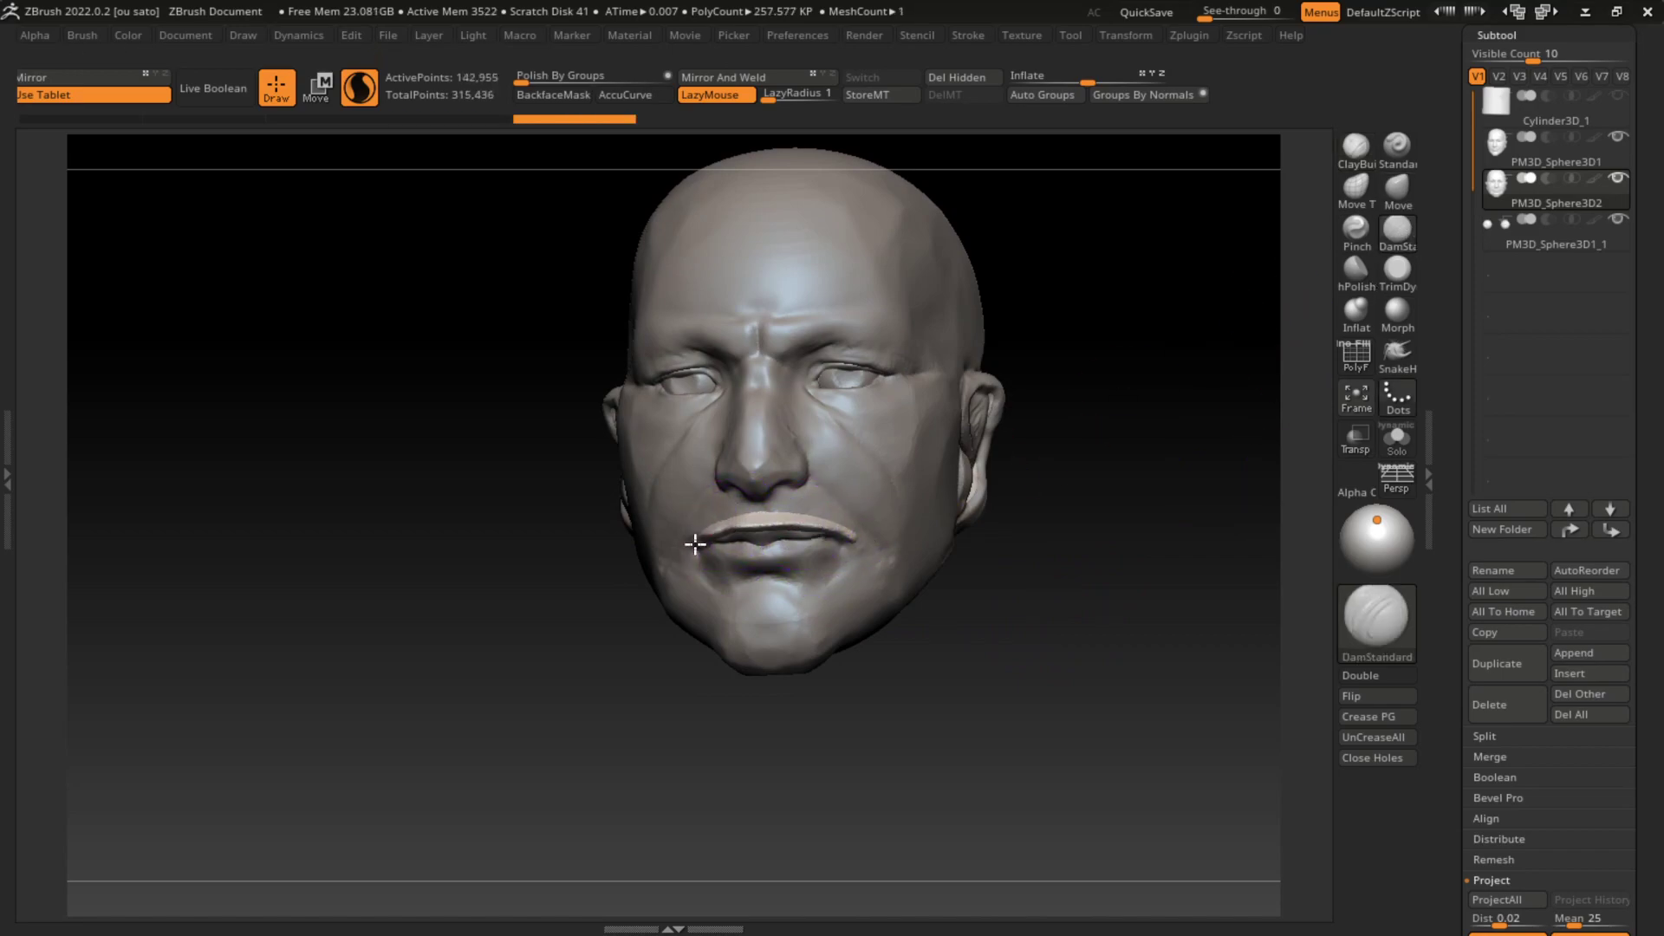
drag(694, 546, 724, 604)
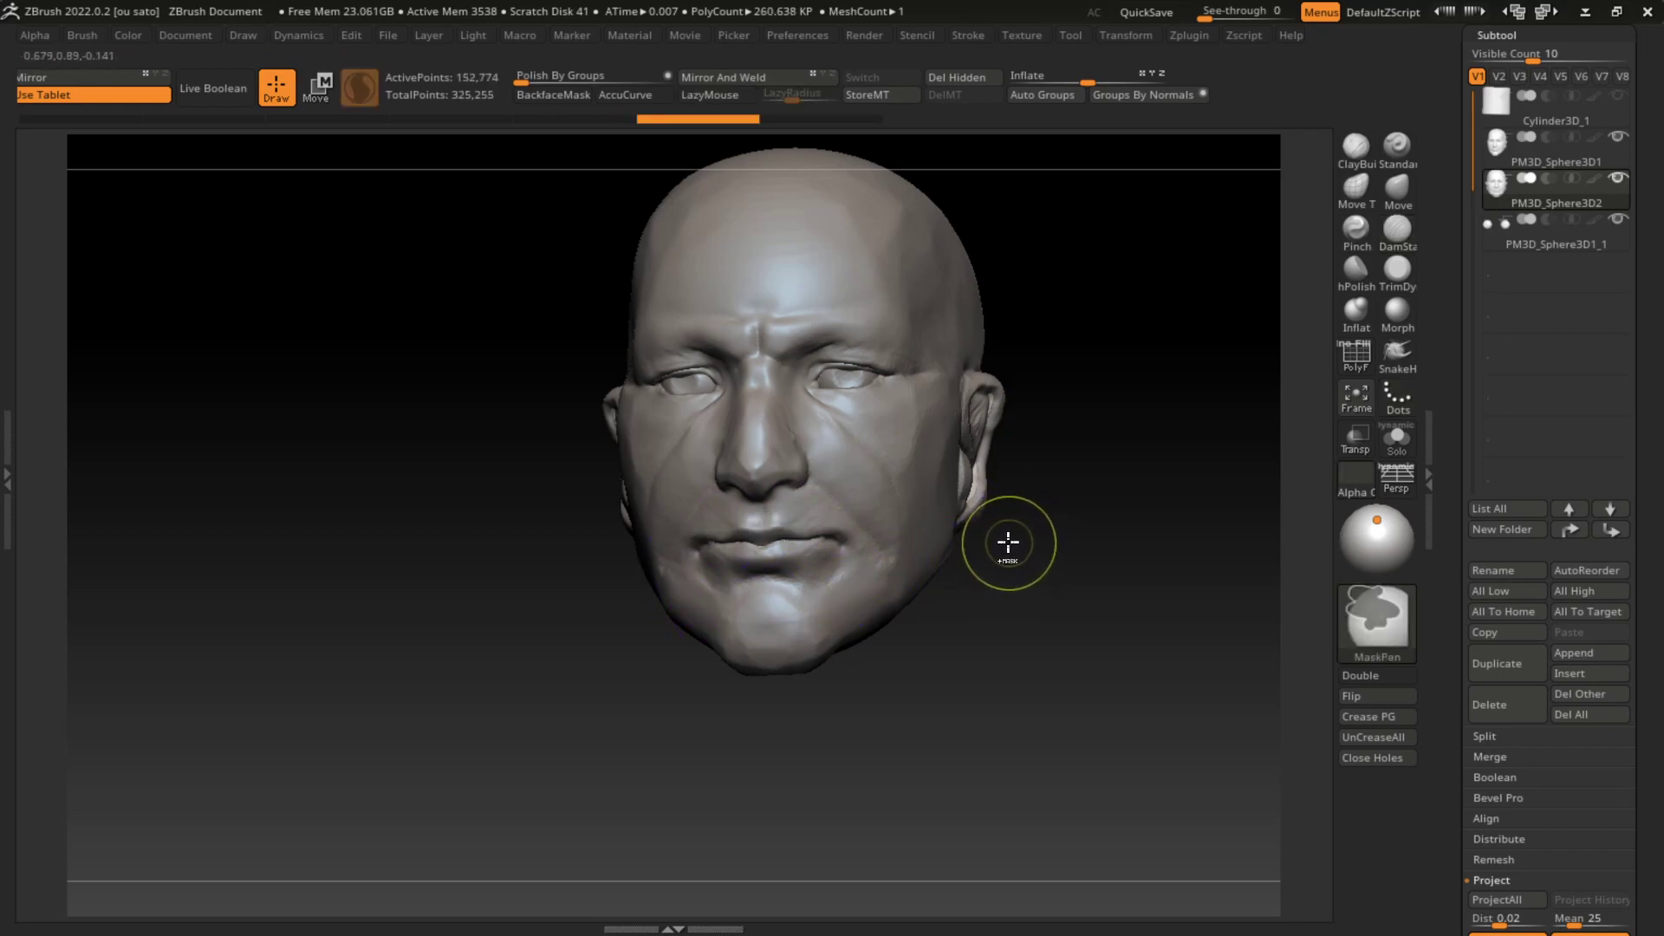
drag(691, 537, 884, 548)
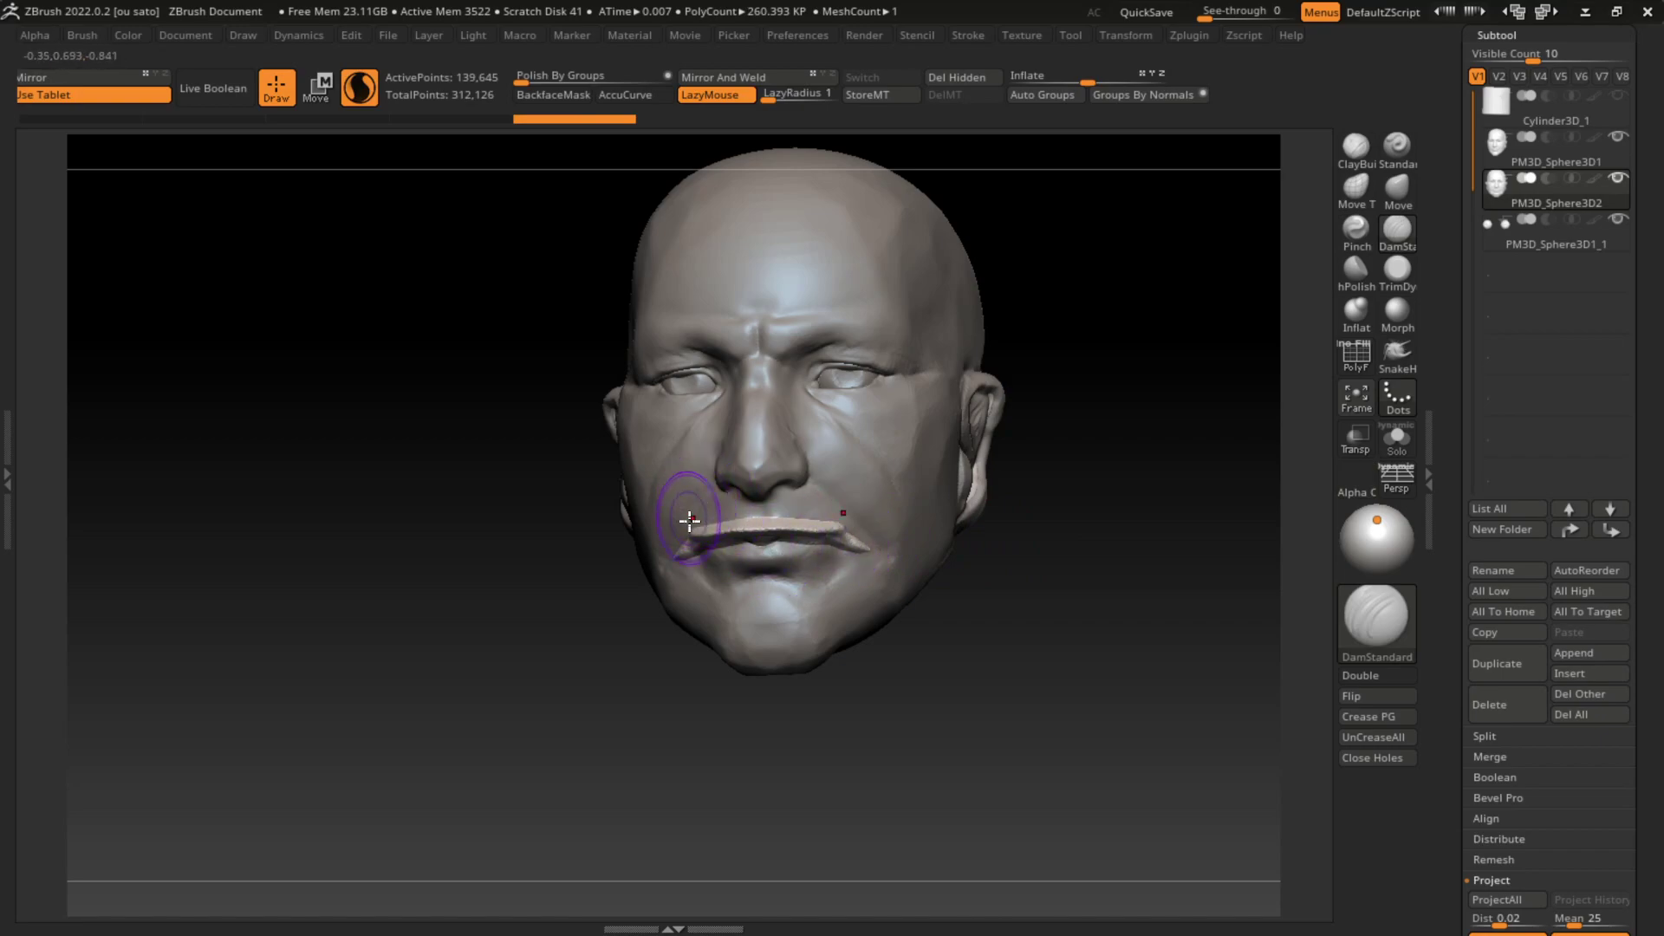
mouse_move(669, 525)
mouse_down()
mouse_move(697, 538)
mouse_move(829, 516)
mouse_move(735, 521)
mouse_up()
Step: Add a short crease on the upper lip, then undo that last stroke
key(b)
key(c)
key(b)
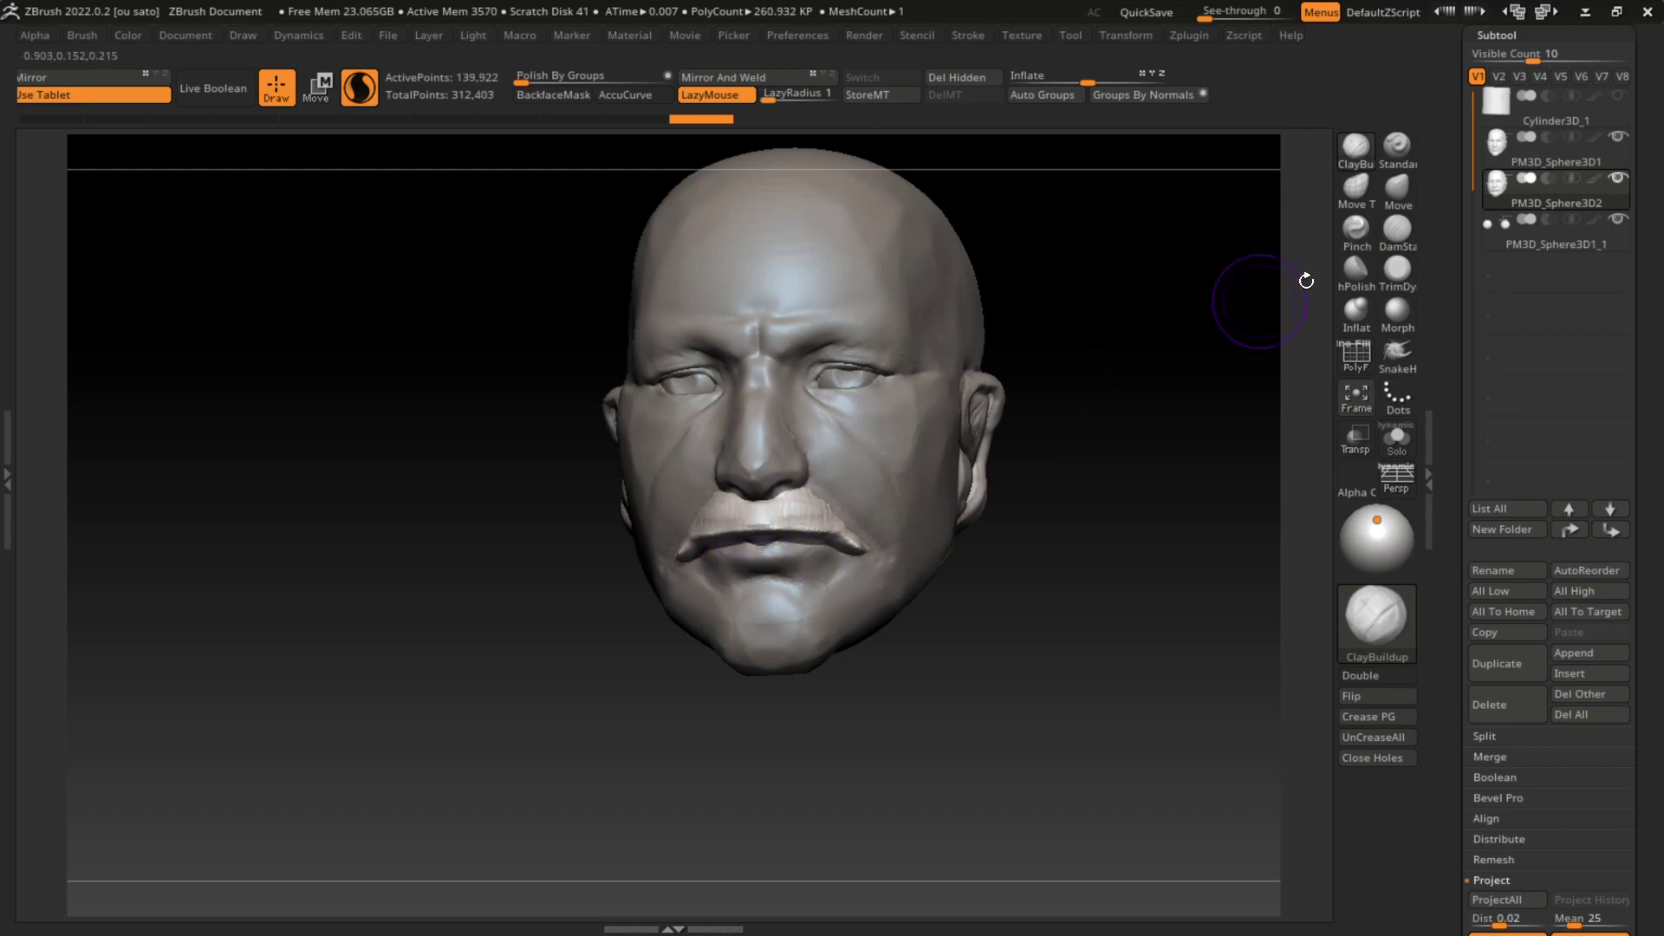
click(1397, 228)
drag(759, 519, 754, 525)
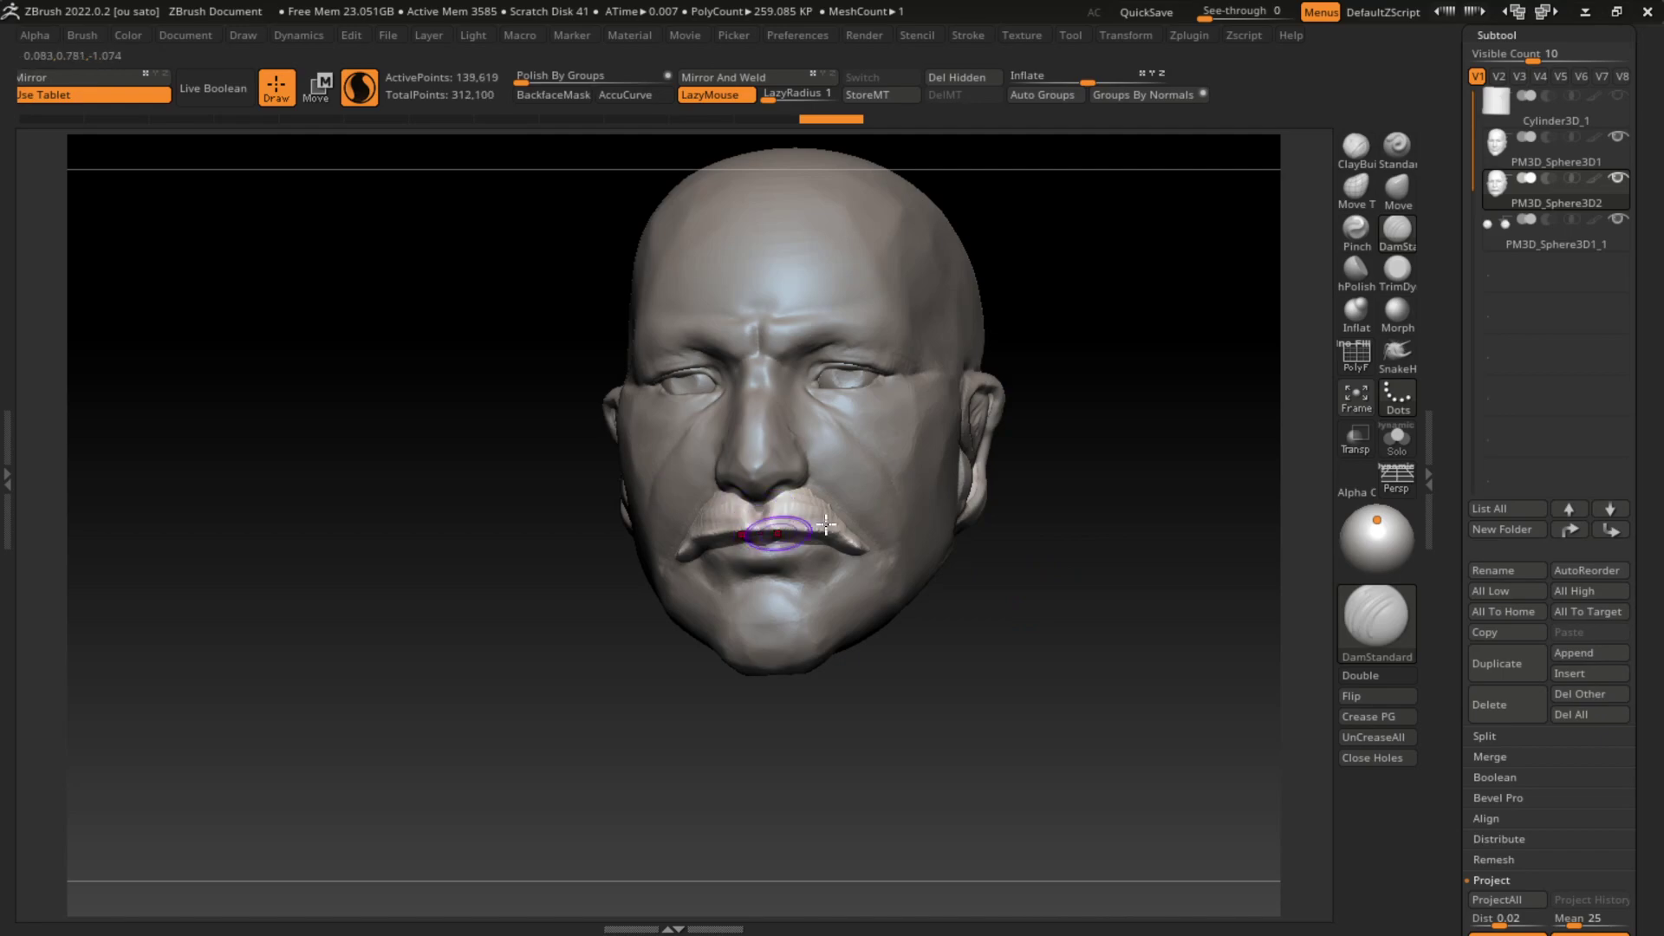
key(ctrl)
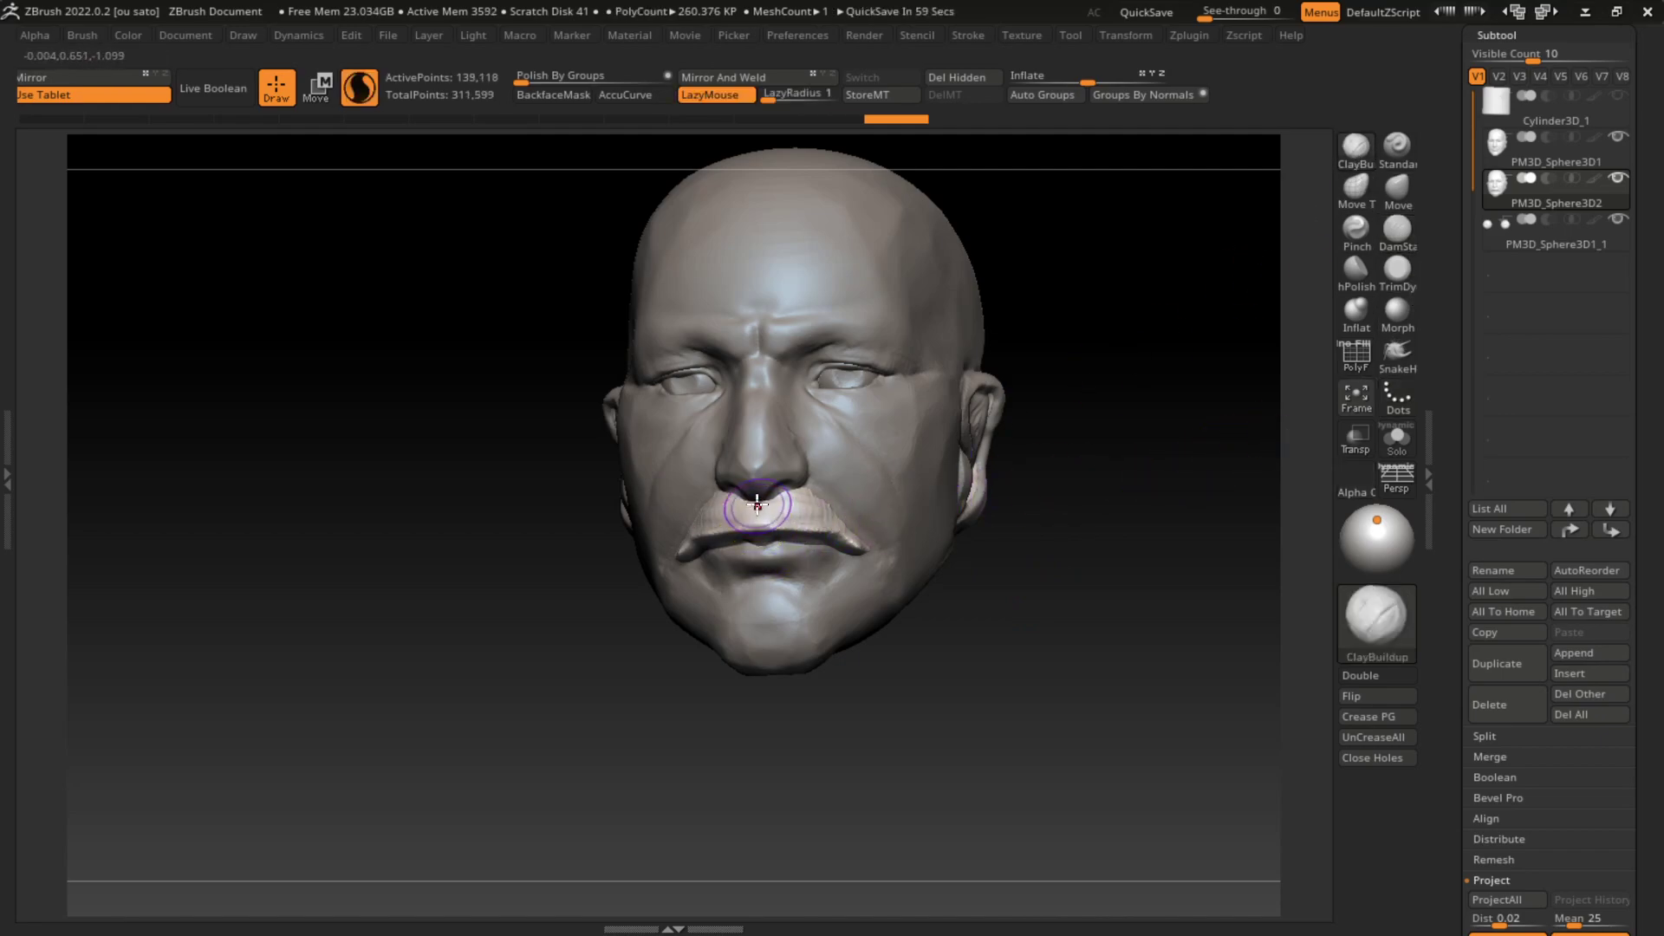
key(ctrl+z)
key(ctrl+z)
Step: Build up the mustache over the upper lip with ClayBuildup, with tablet pressure turned off
key(b)
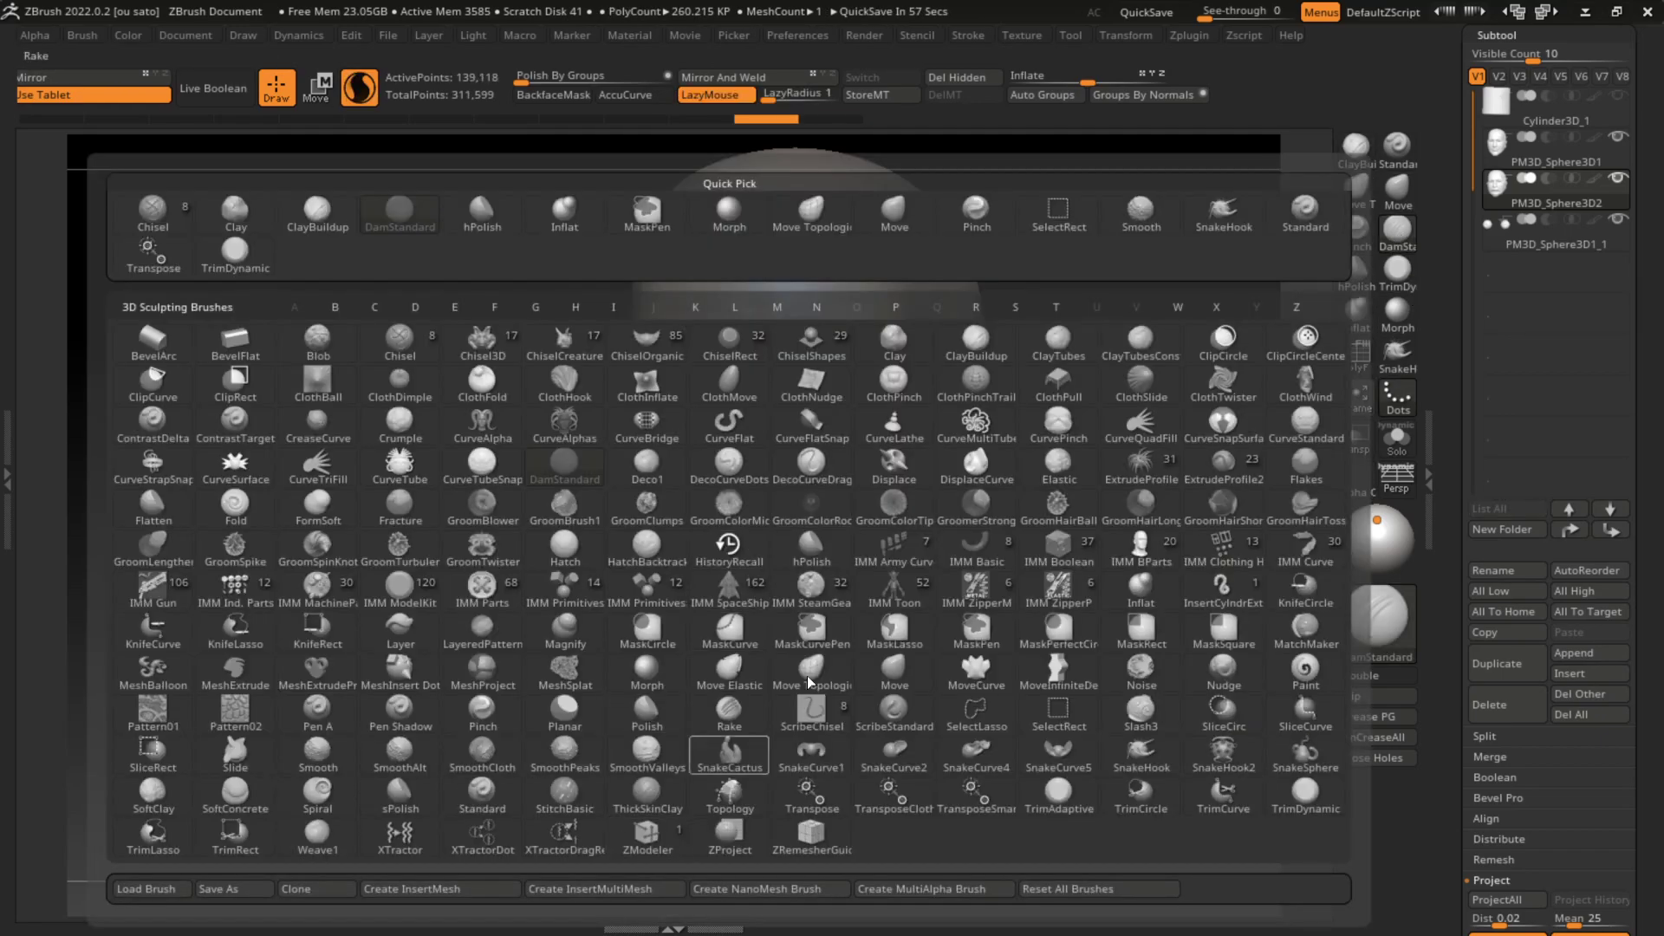
key(Escape)
key(ctrl+shift+z)
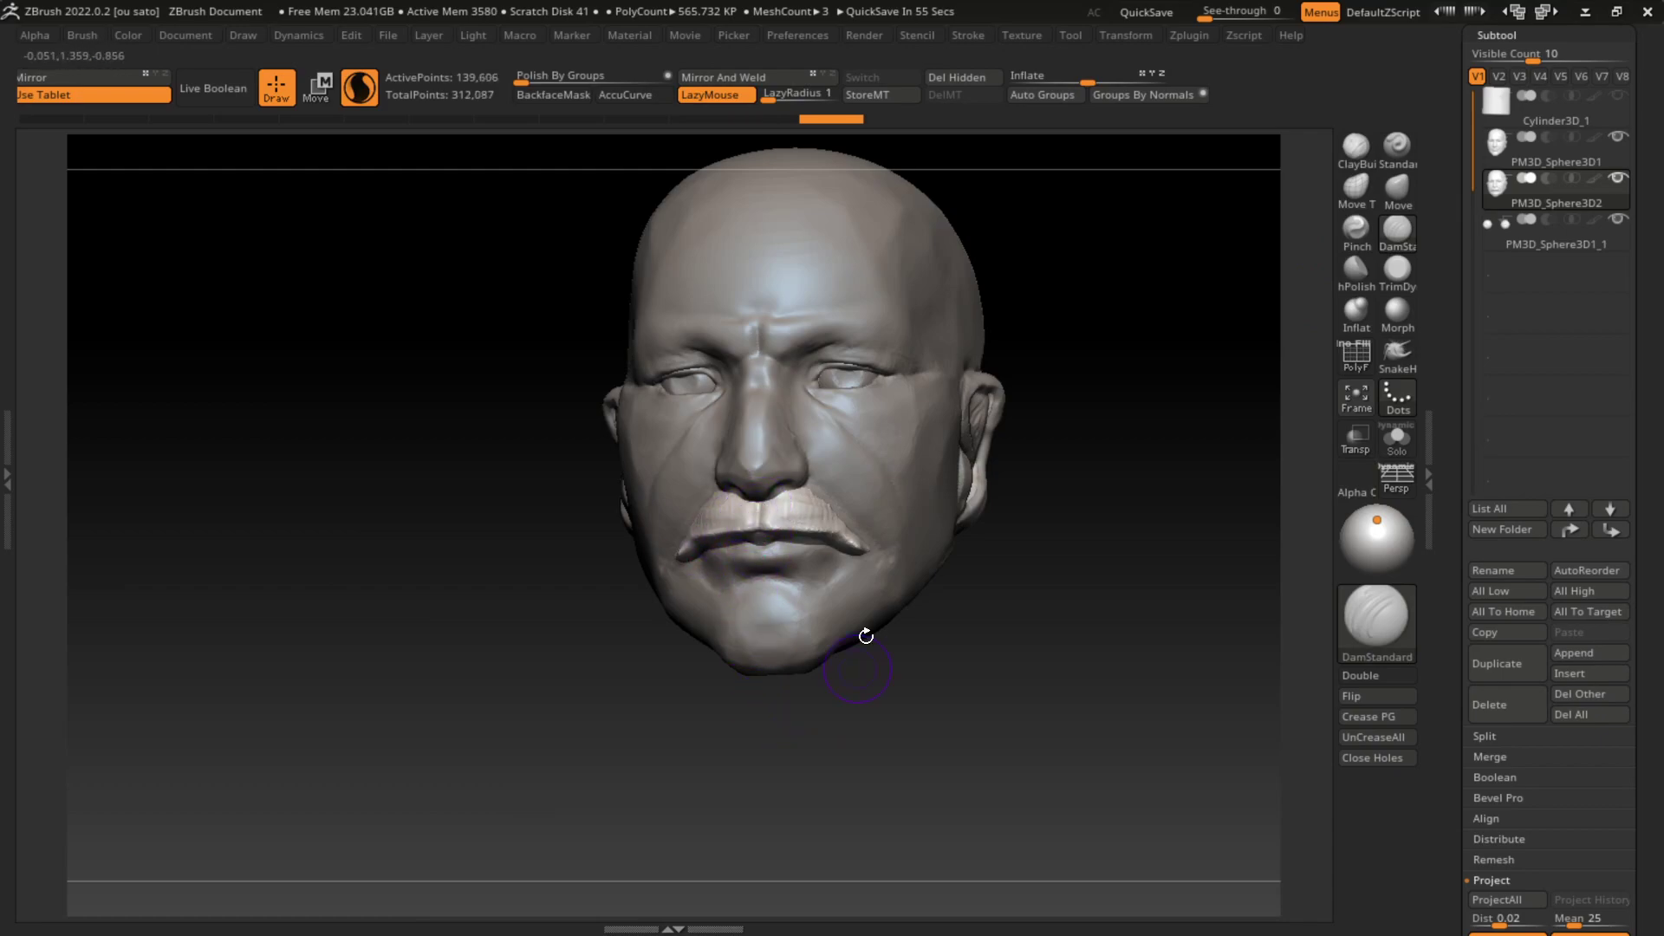
click(1356, 146)
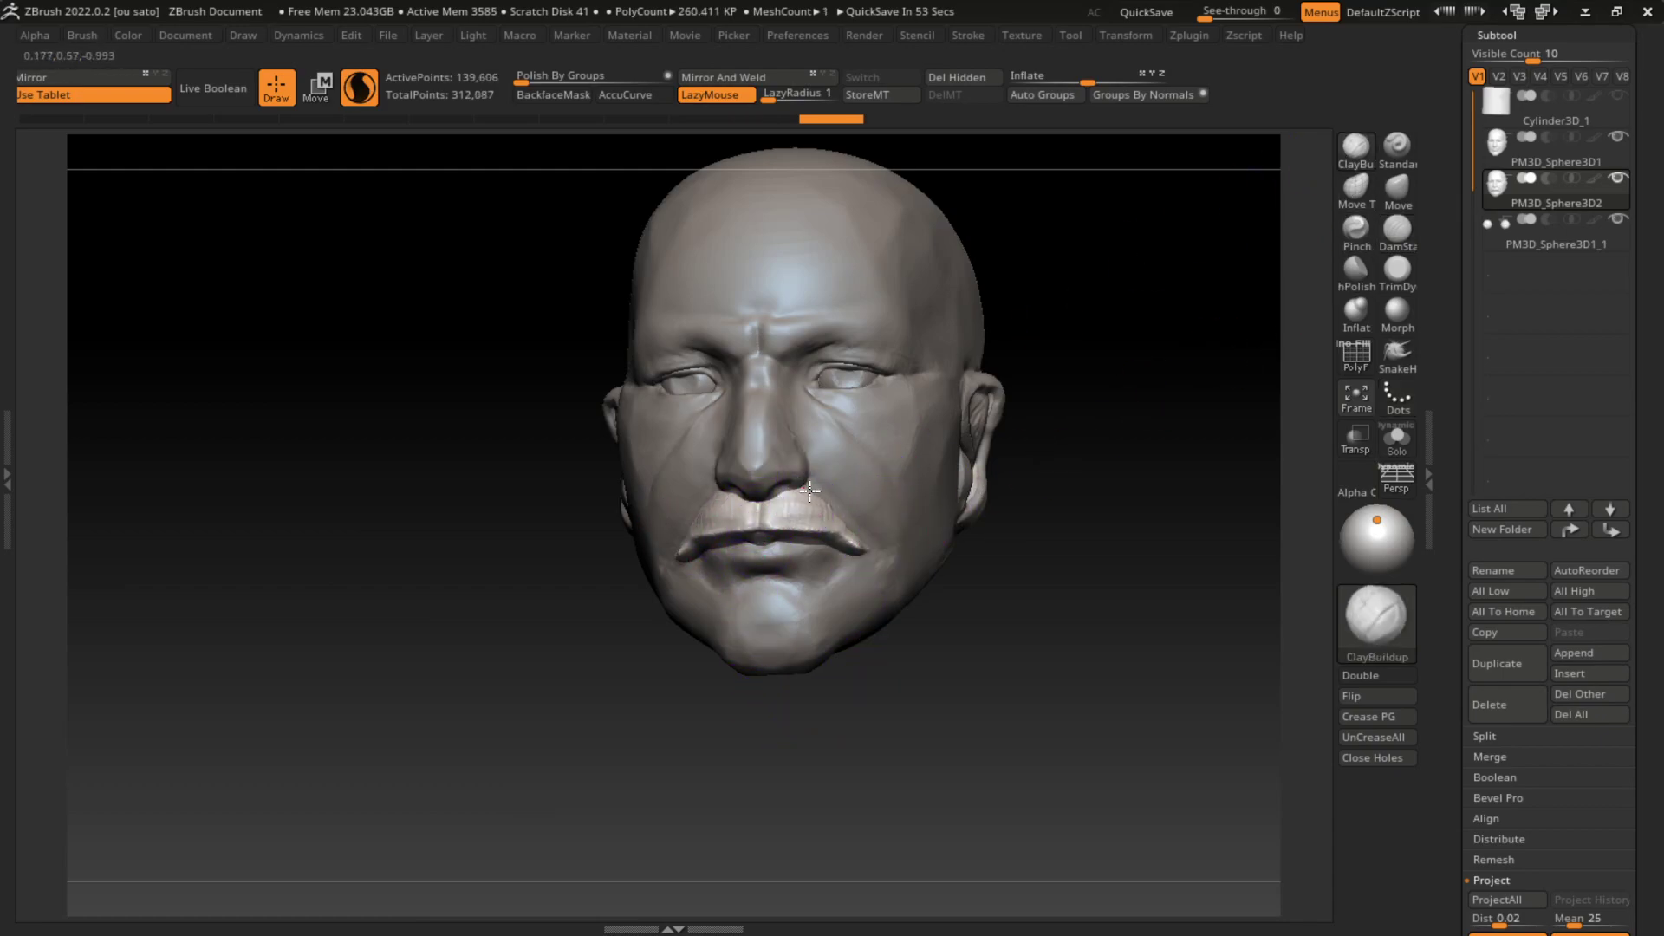
mouse_move(810, 491)
mouse_down()
mouse_move(845, 512)
mouse_move(867, 491)
mouse_move(849, 580)
mouse_move(865, 637)
mouse_move(852, 624)
mouse_move(815, 657)
mouse_move(791, 625)
mouse_move(810, 632)
mouse_move(766, 702)
mouse_move(758, 629)
mouse_move(826, 669)
mouse_move(798, 680)
mouse_move(758, 616)
mouse_move(687, 601)
mouse_move(737, 604)
mouse_up()
click(95, 95)
key(ctrl+z)
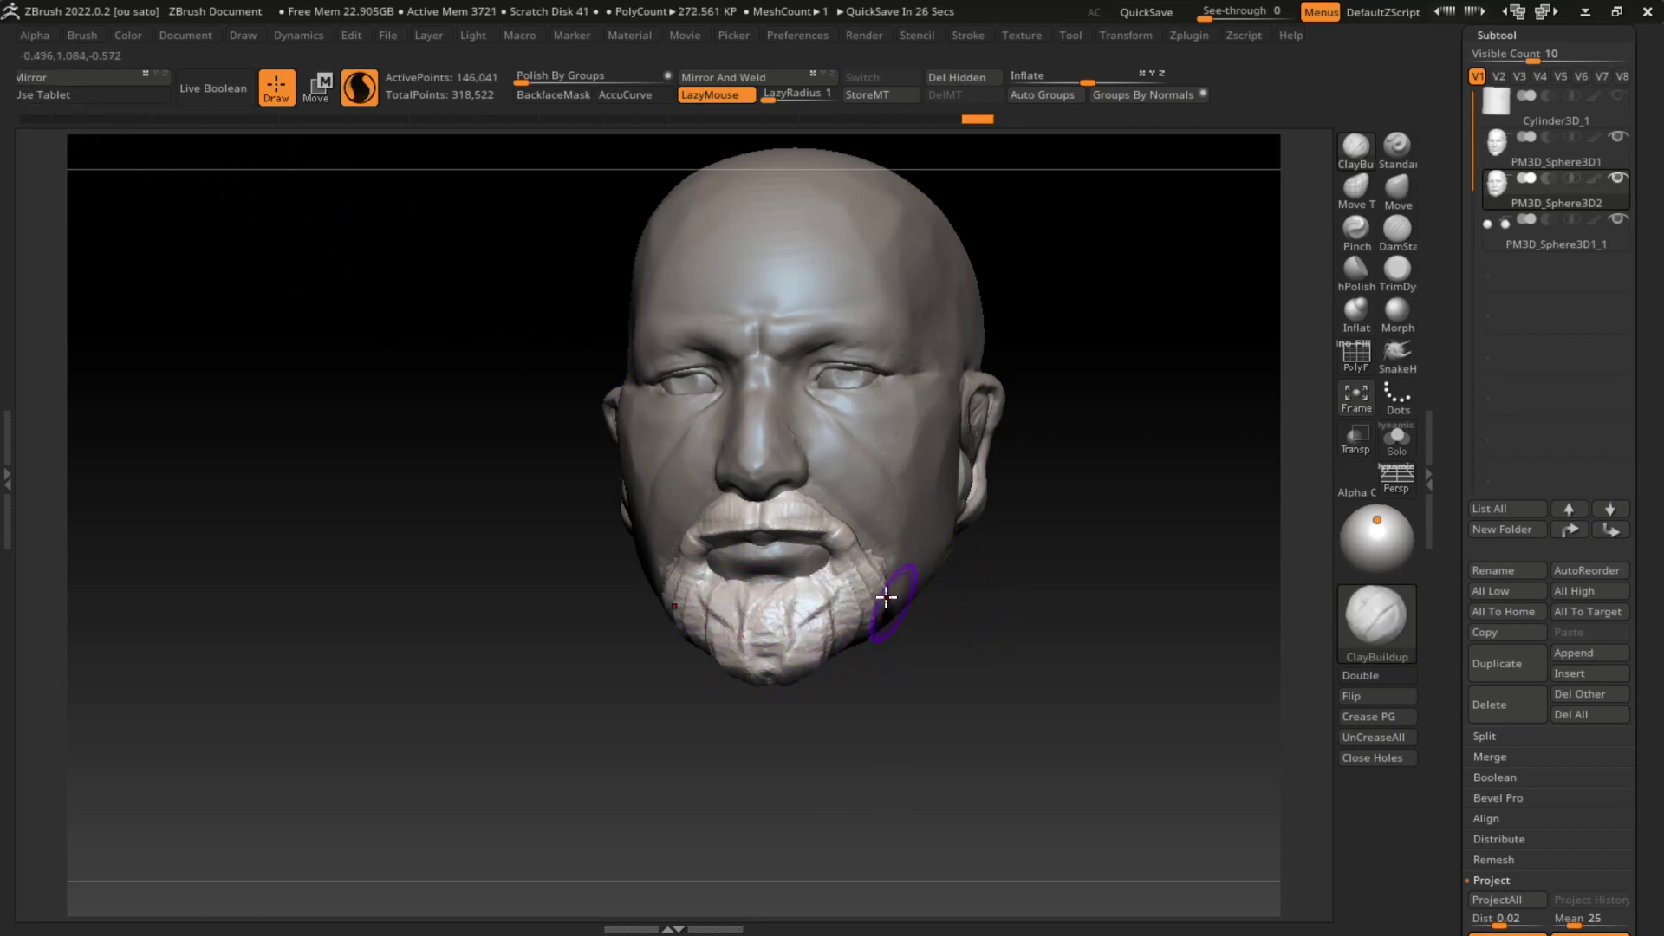
Step: Sculpt beard strands along the right jaw, refine the edge near the cheek, and select PM3D_Sphere3D1
mouse_move(886, 598)
mouse_down()
mouse_move(893, 577)
mouse_move(944, 577)
mouse_up()
key(s)
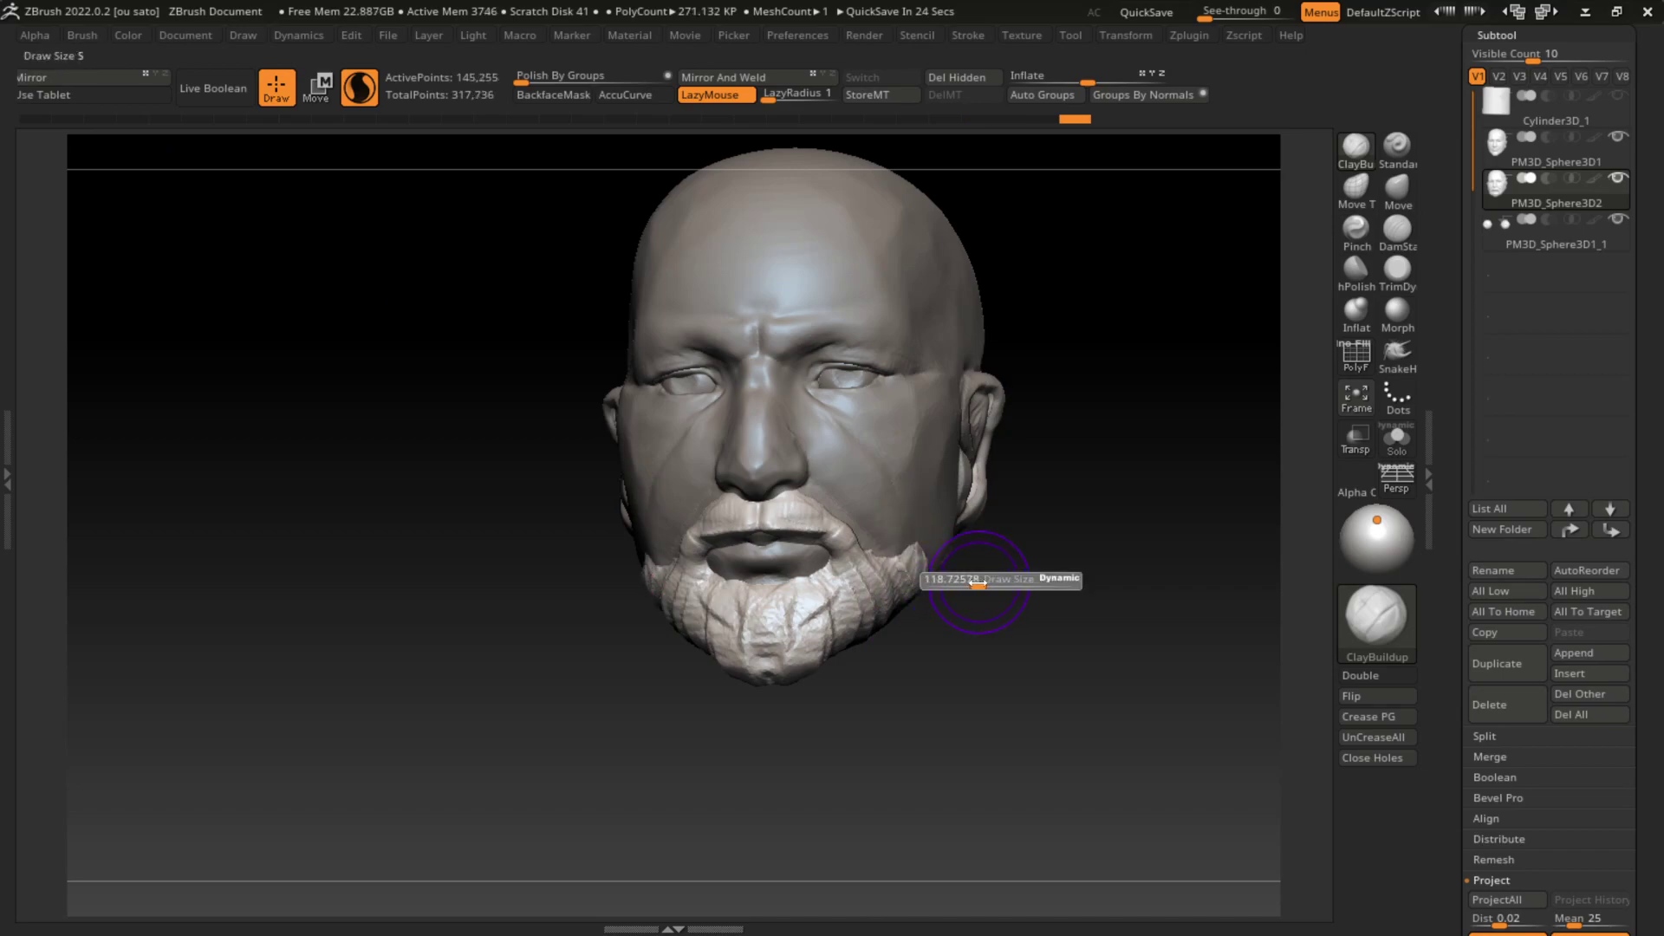
drag(910, 520, 947, 557)
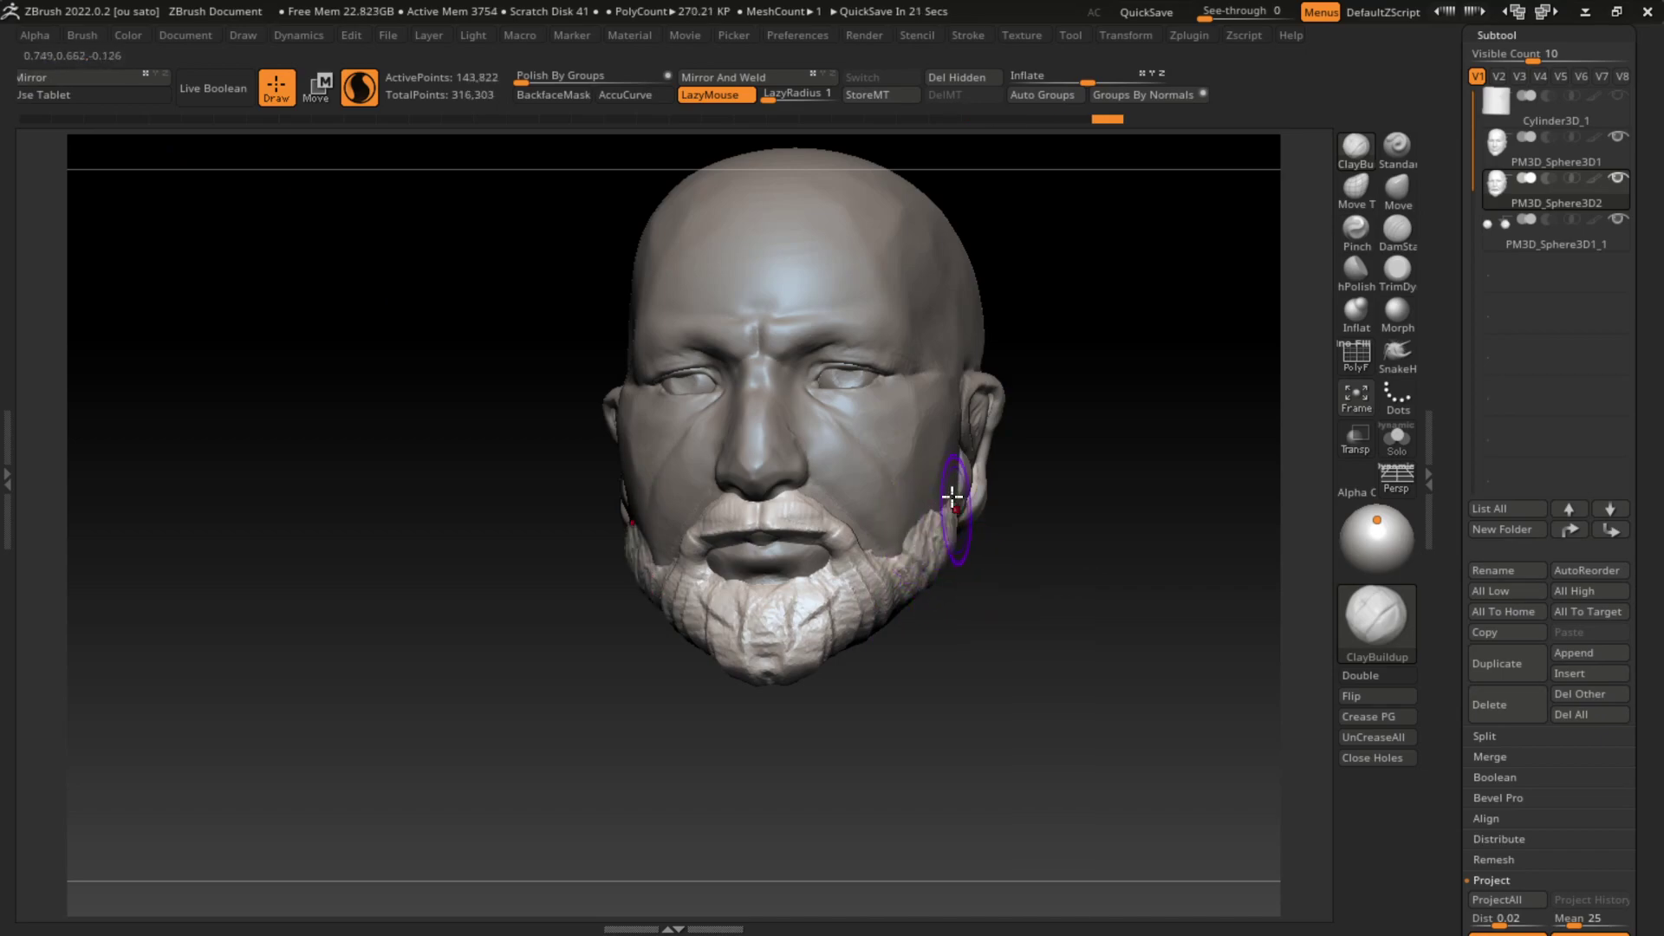
mouse_move(952, 497)
mouse_down()
mouse_move(942, 546)
mouse_move(892, 537)
mouse_up()
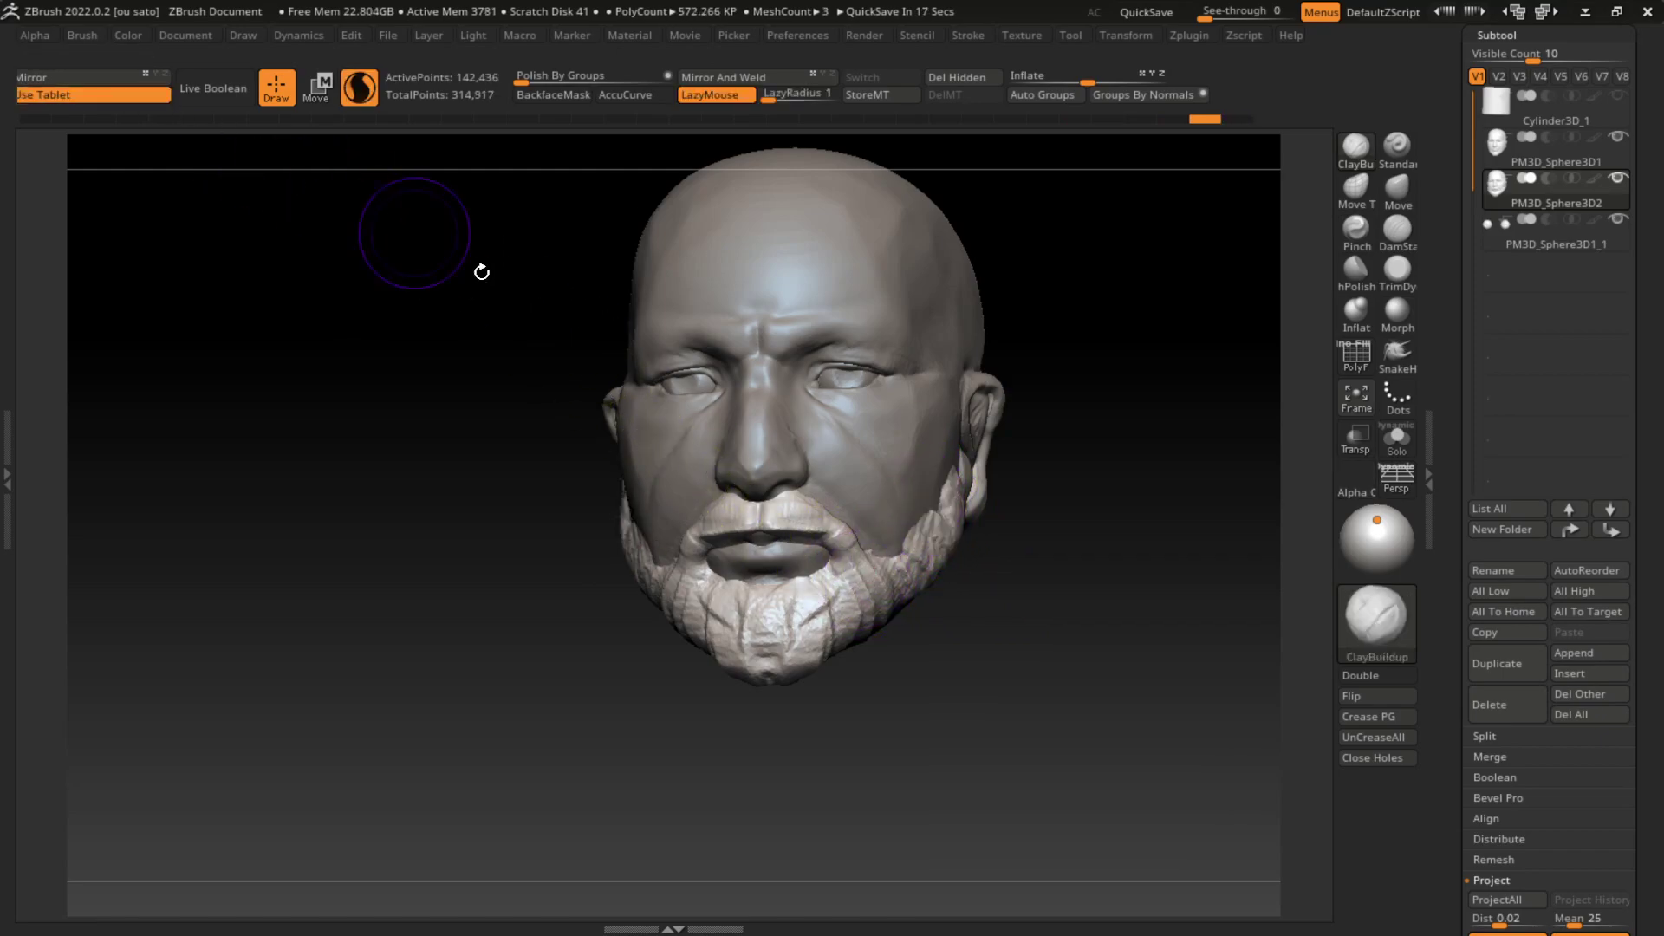
drag(941, 485, 875, 554)
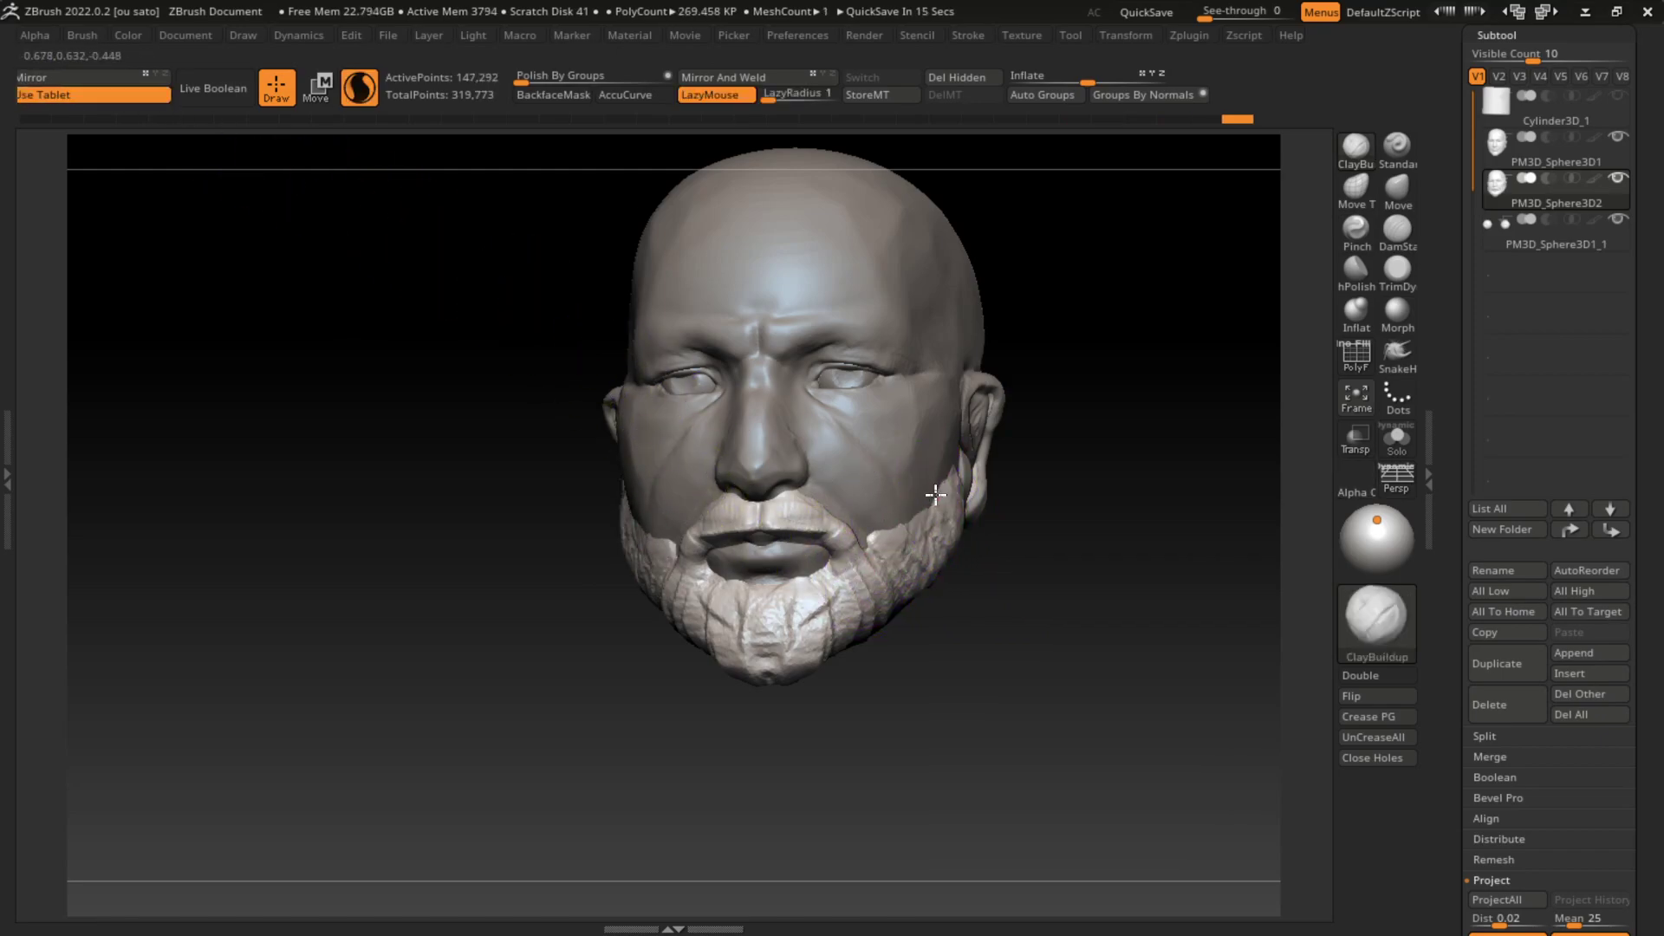
drag(936, 494, 997, 471)
drag(1091, 606, 1078, 569)
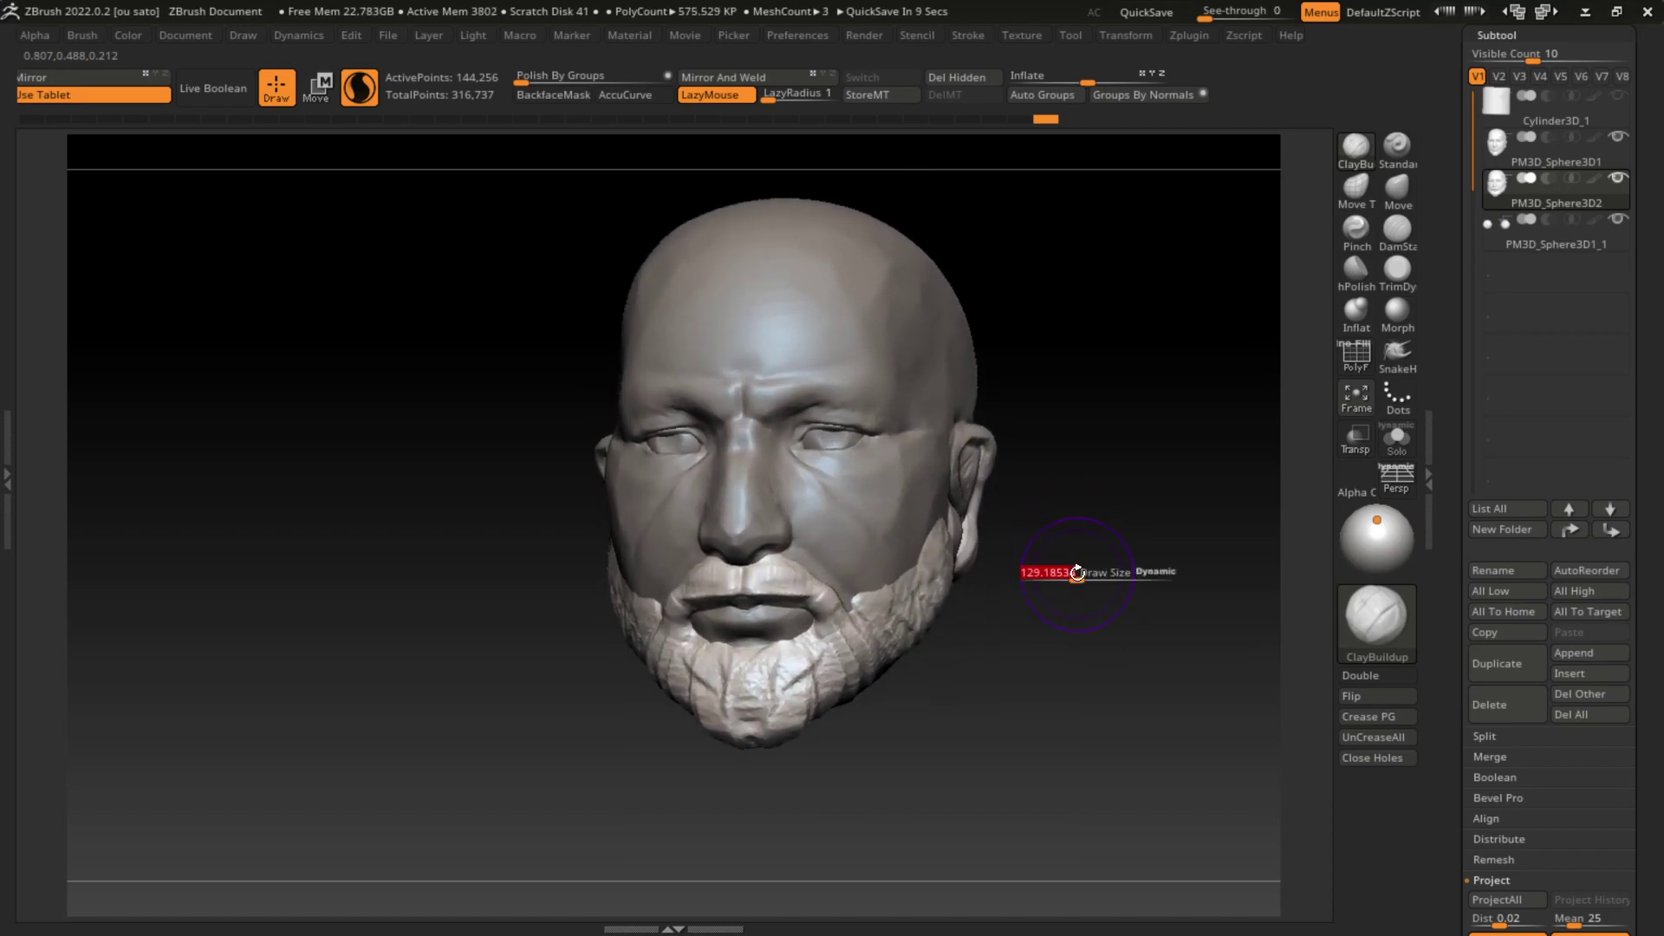
alt+click(903, 539)
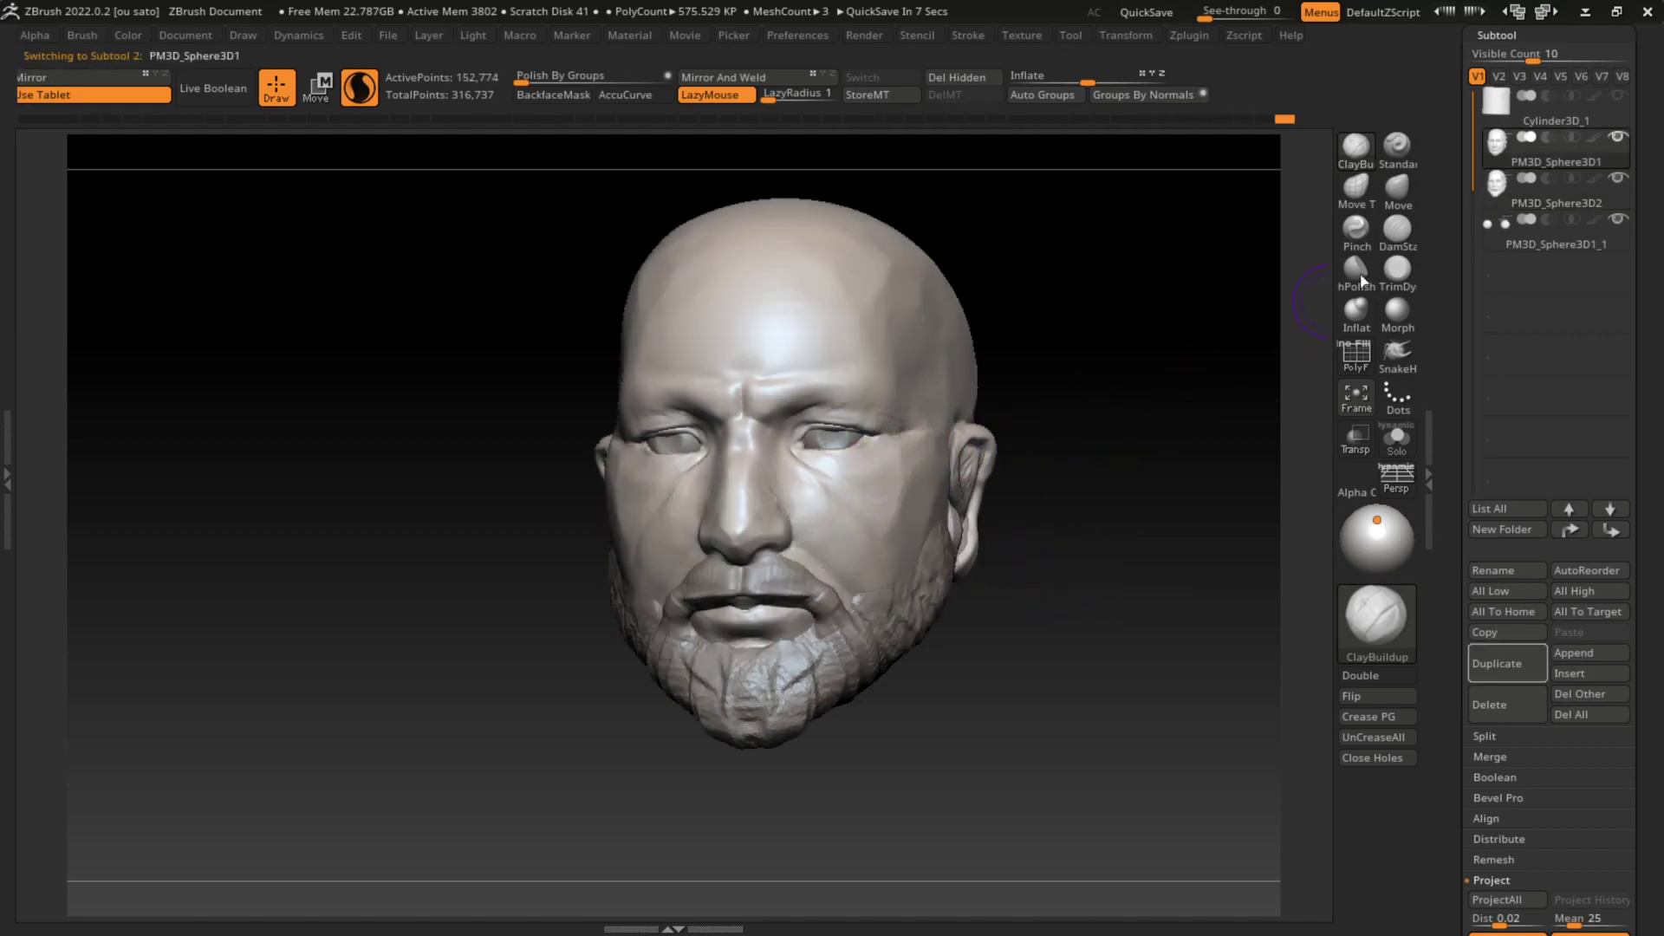
Step: Carve a DamStandard crease at the inner left brow
click(1397, 229)
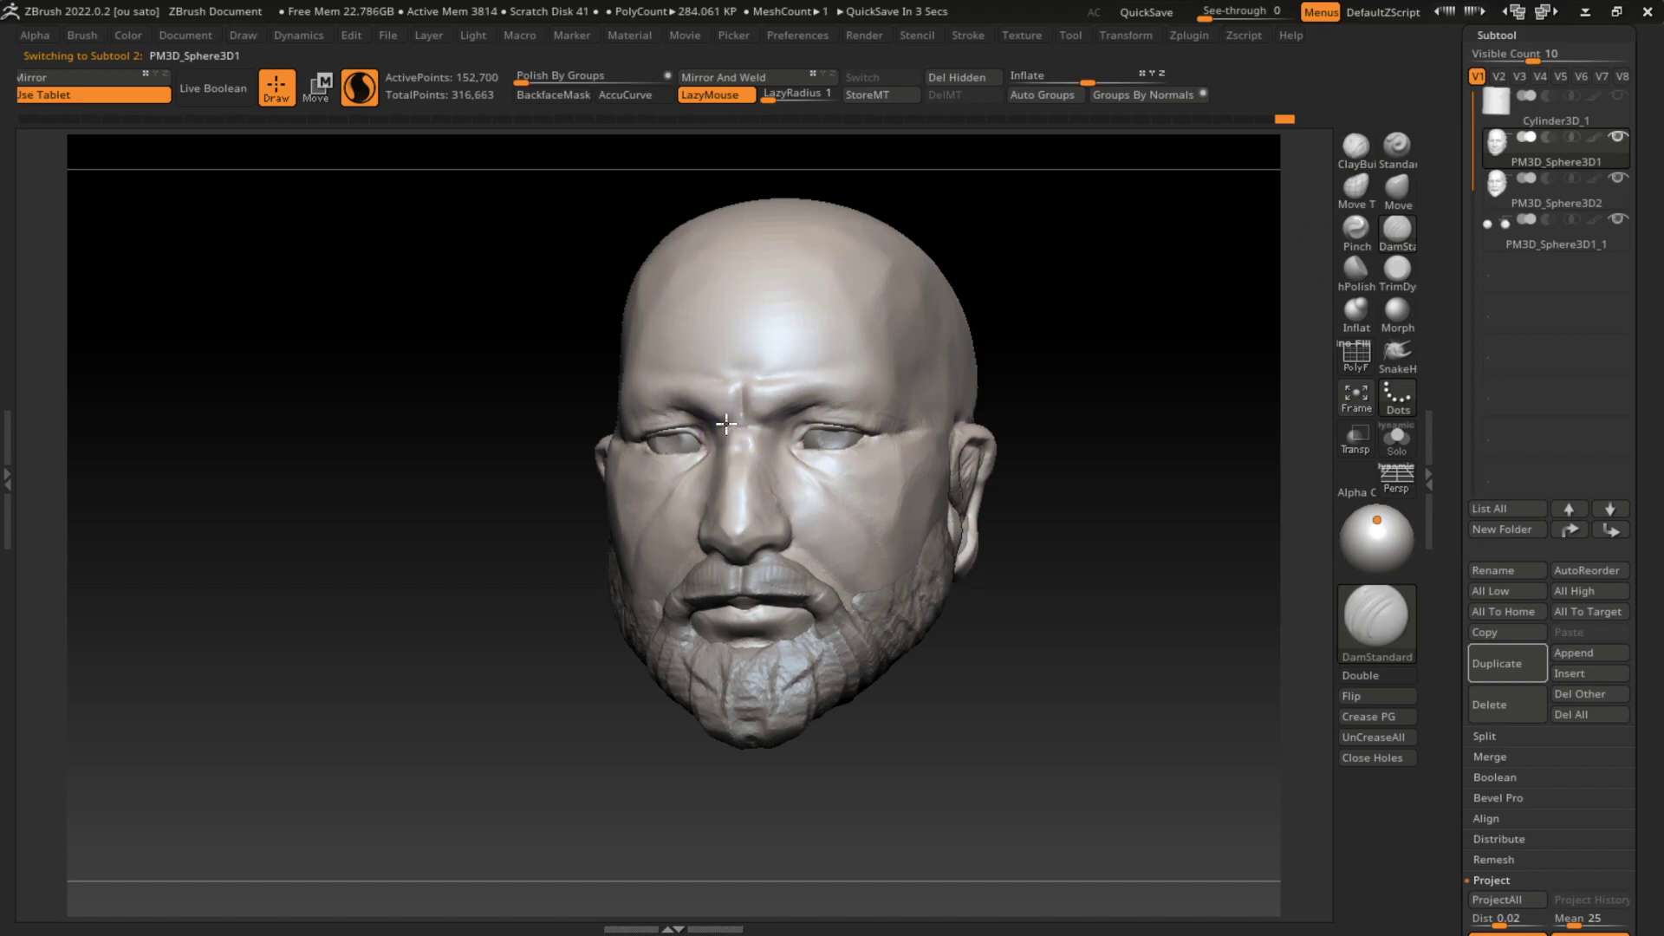
mouse_move(750, 425)
mouse_down()
mouse_move(724, 423)
mouse_move(819, 406)
mouse_up()
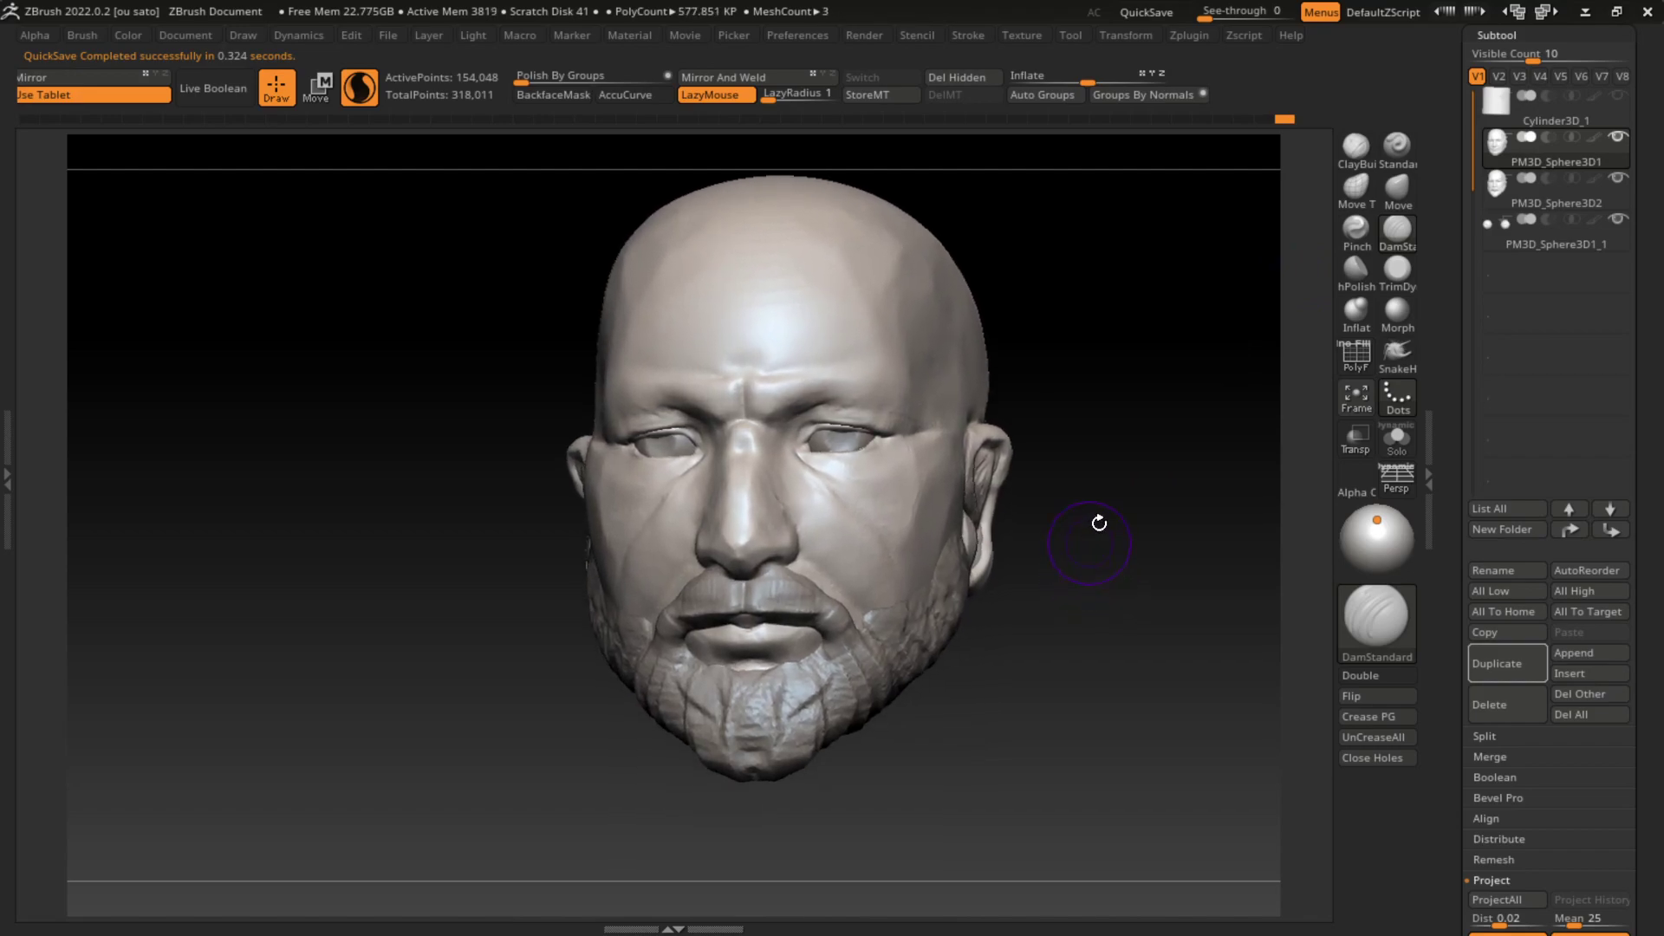
click(1357, 149)
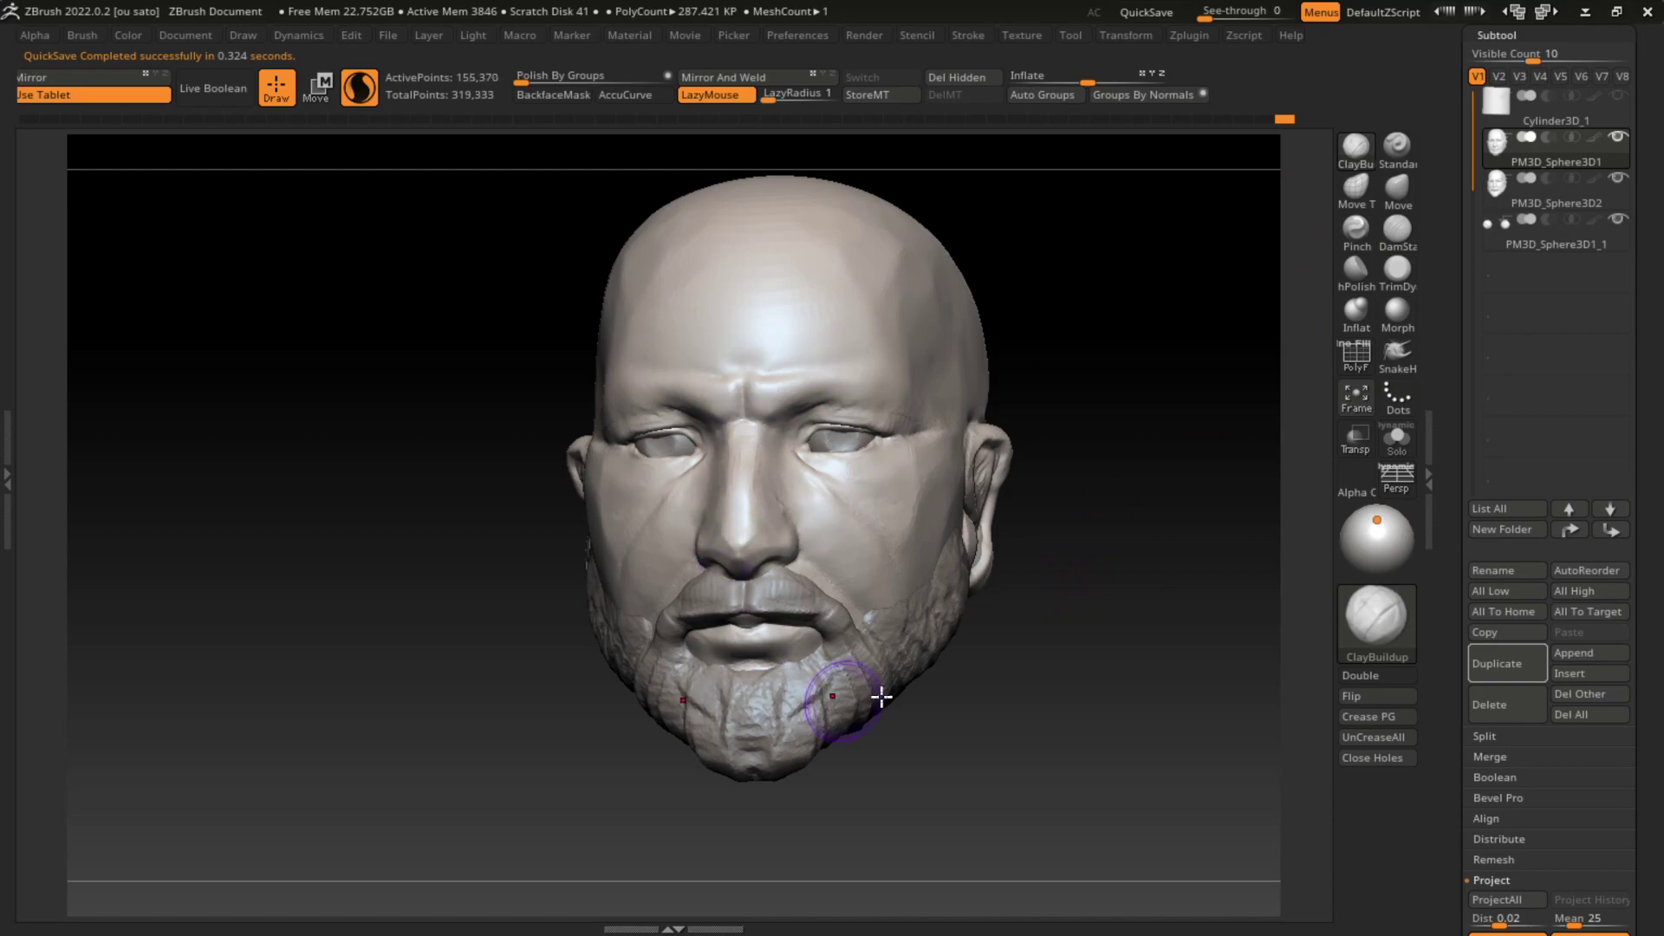
Step: Flatten the beard surface and jawline with TrimDynamic strokes
key(s)
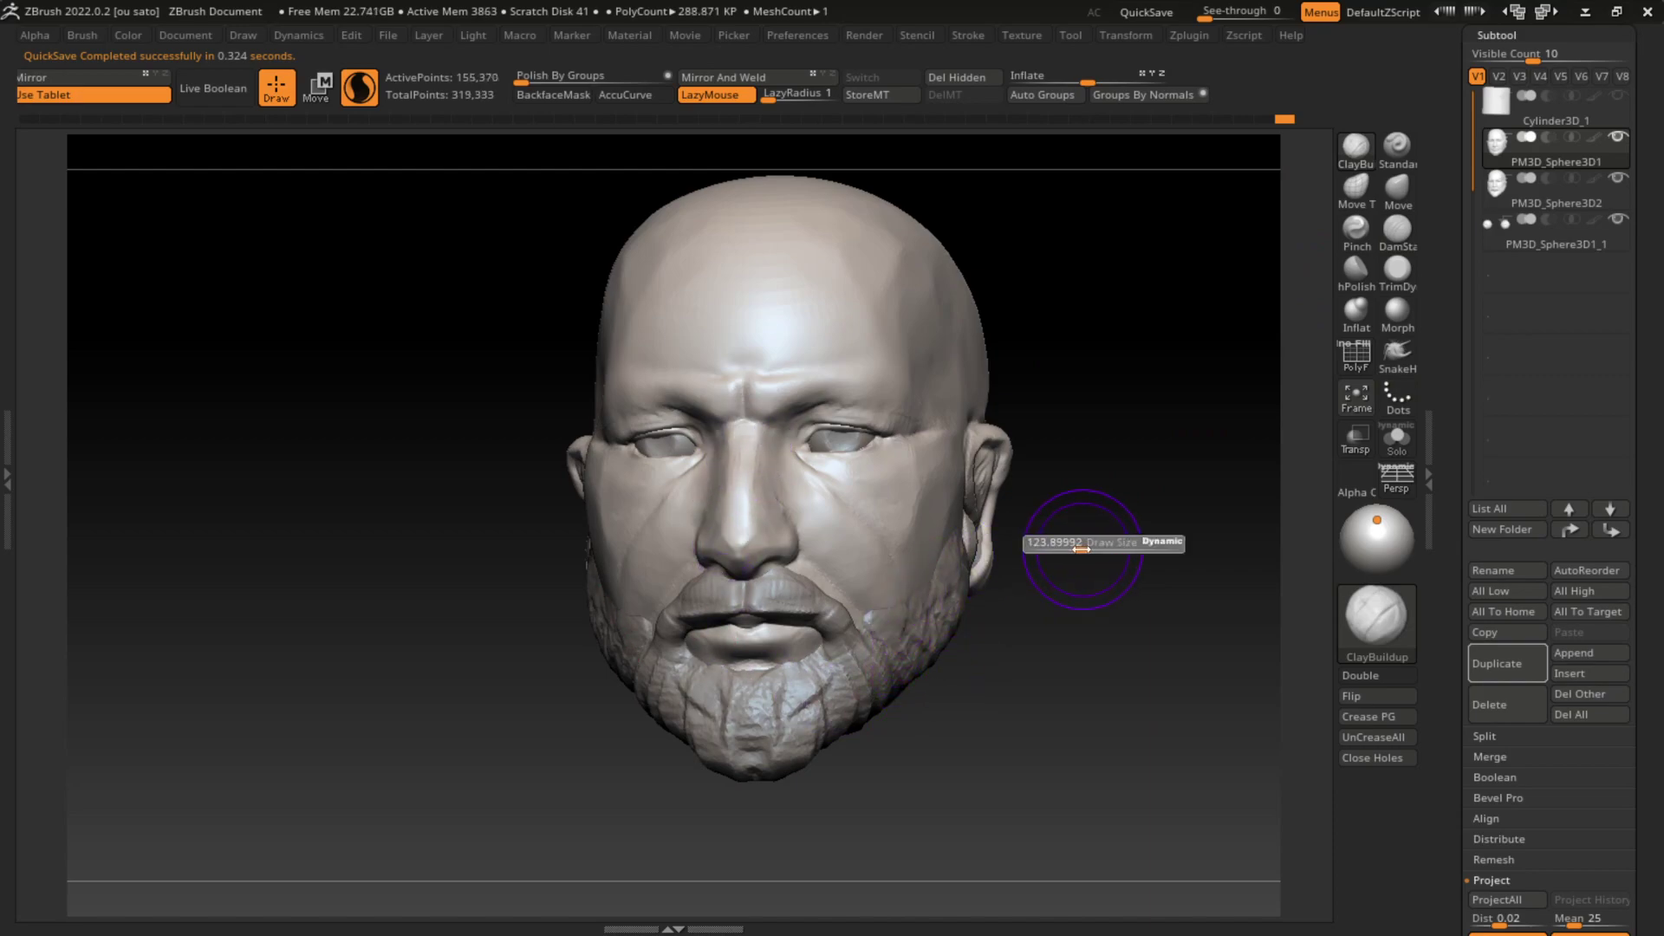
click(1397, 267)
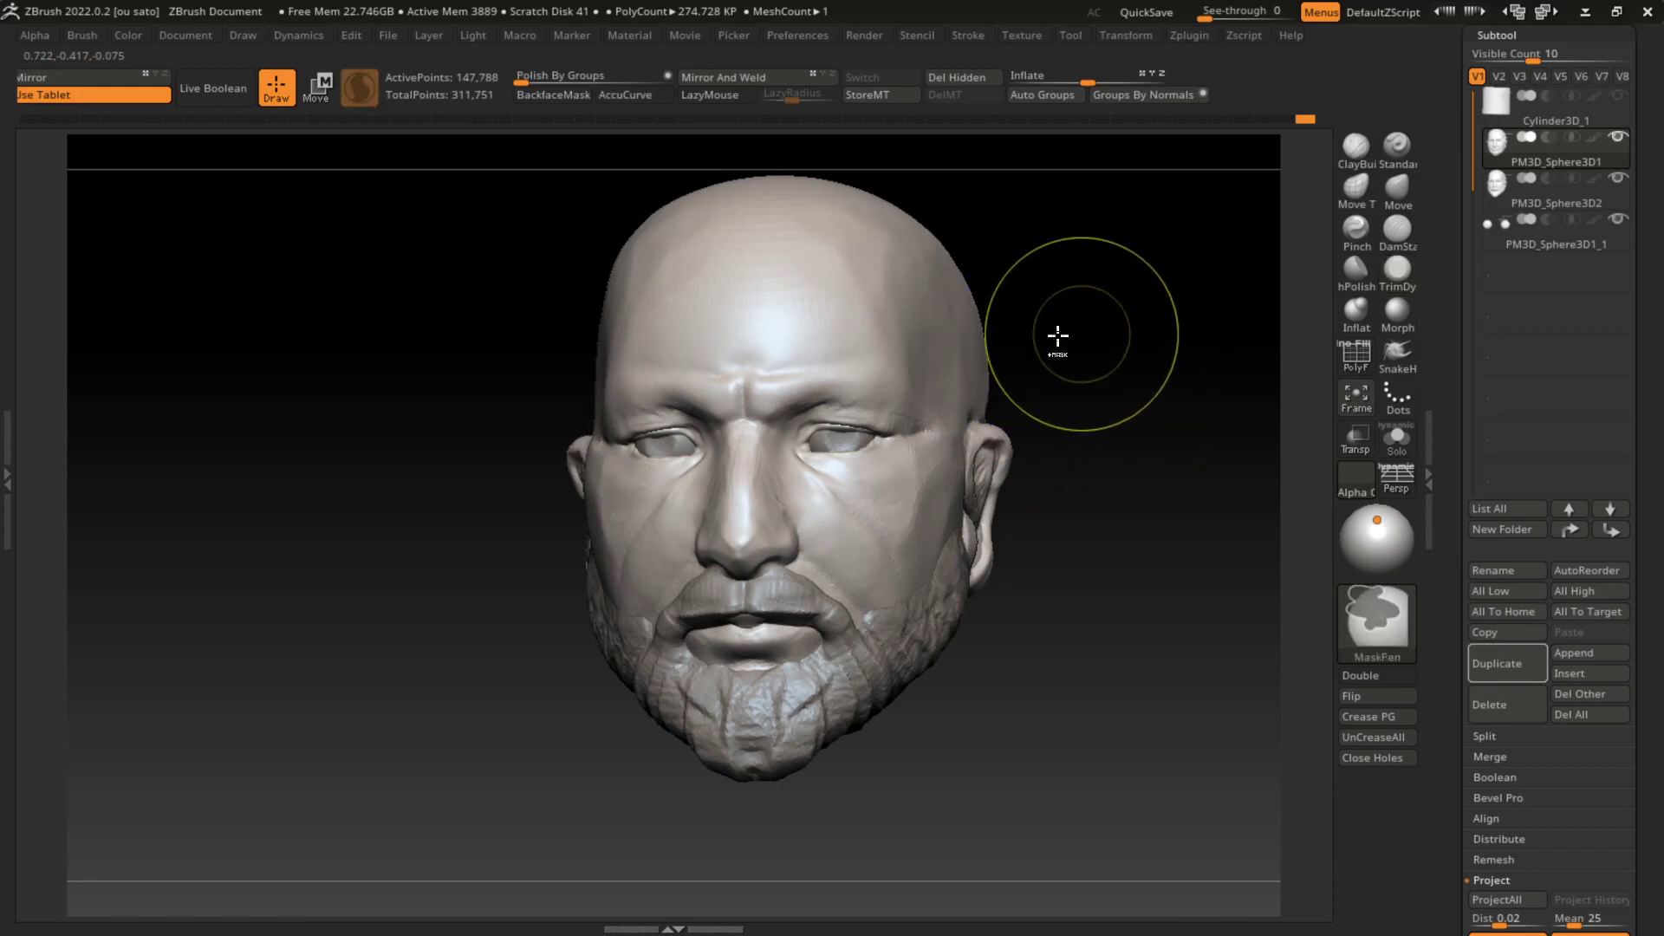
drag(1058, 338, 979, 357)
drag(913, 647, 867, 685)
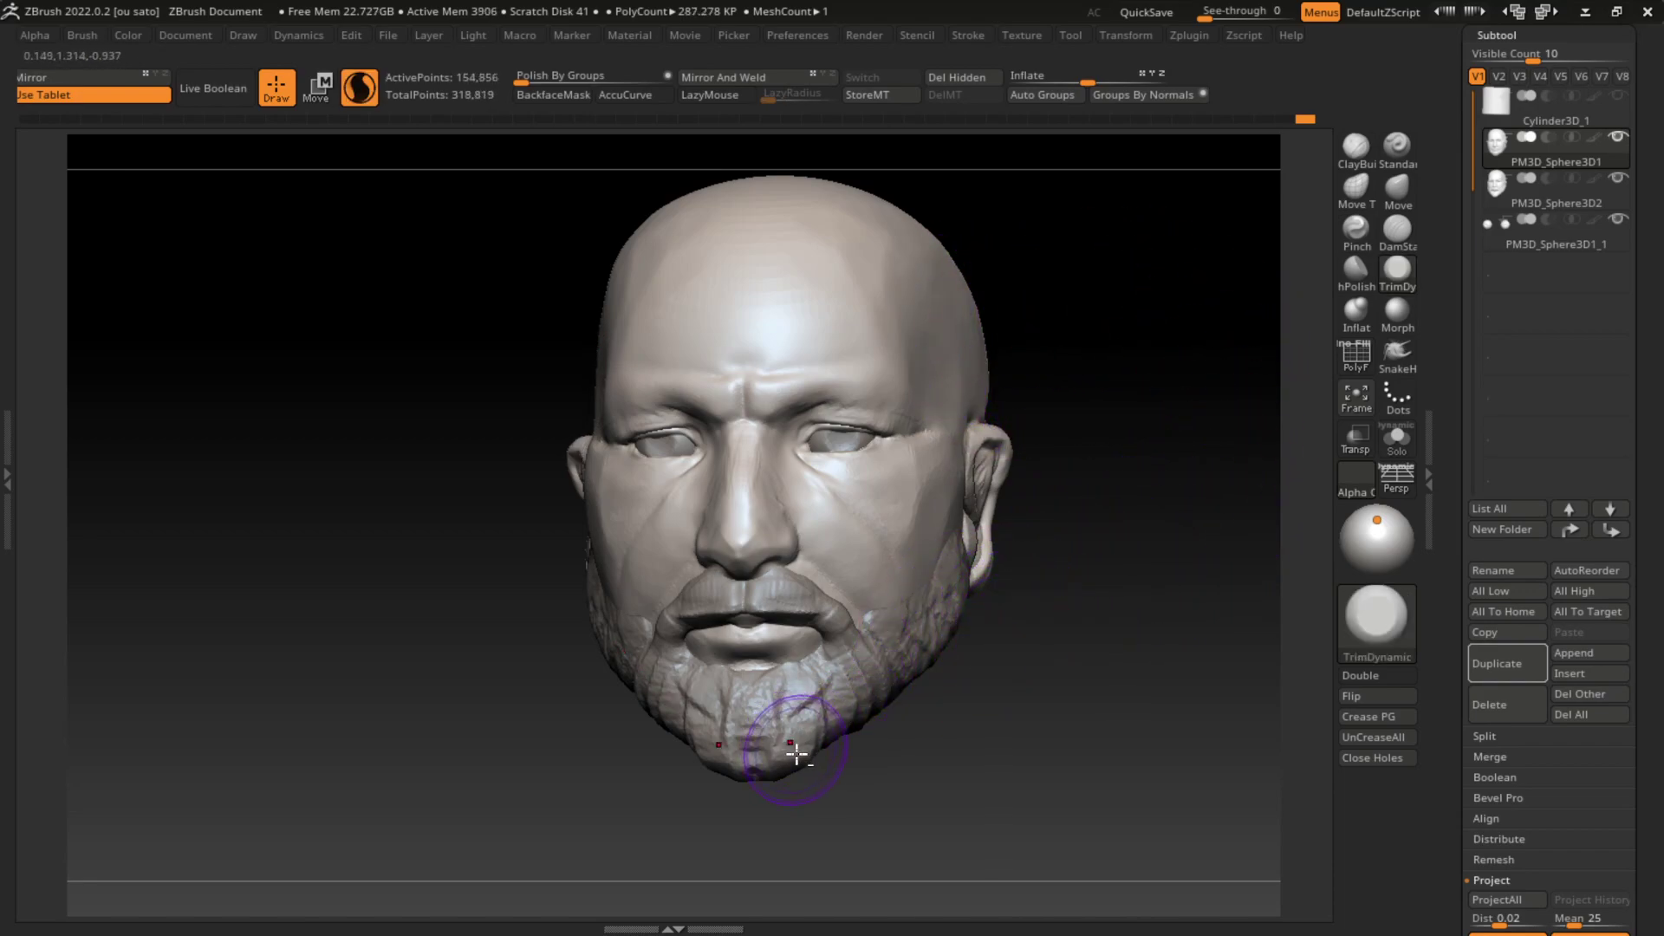
Step: On PM3D_Sphere3D2, lay LazyMouse ClayBuildup hair strands over the temple, redoing the first
alt+click(895, 253)
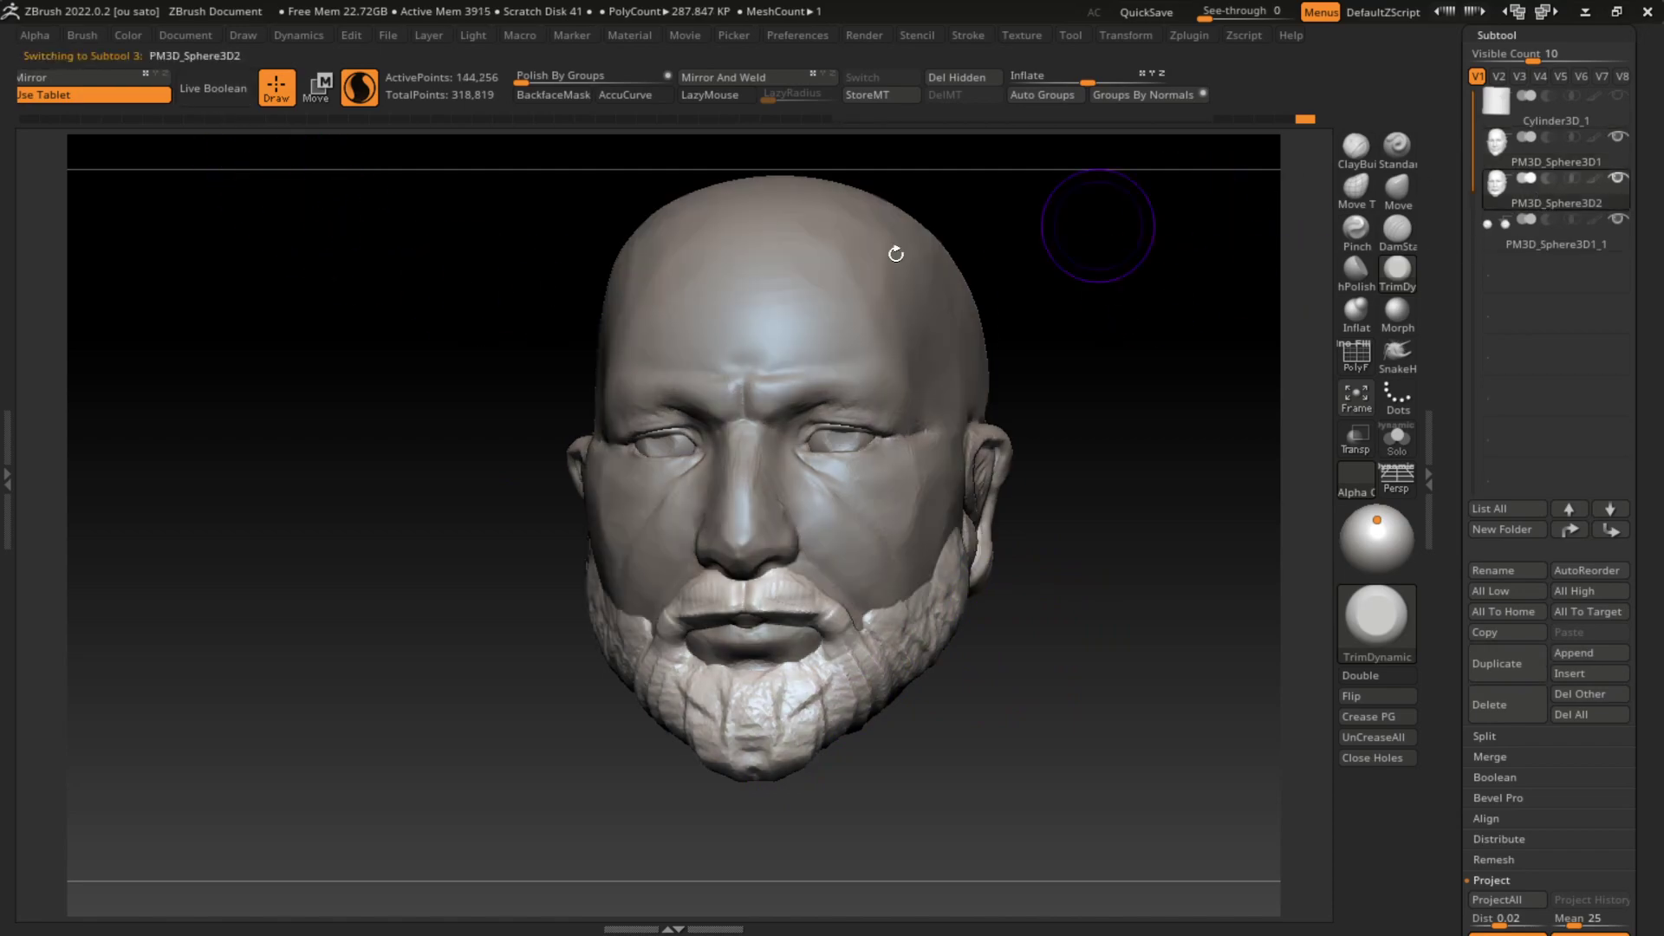
key(b)
key(c)
key(b)
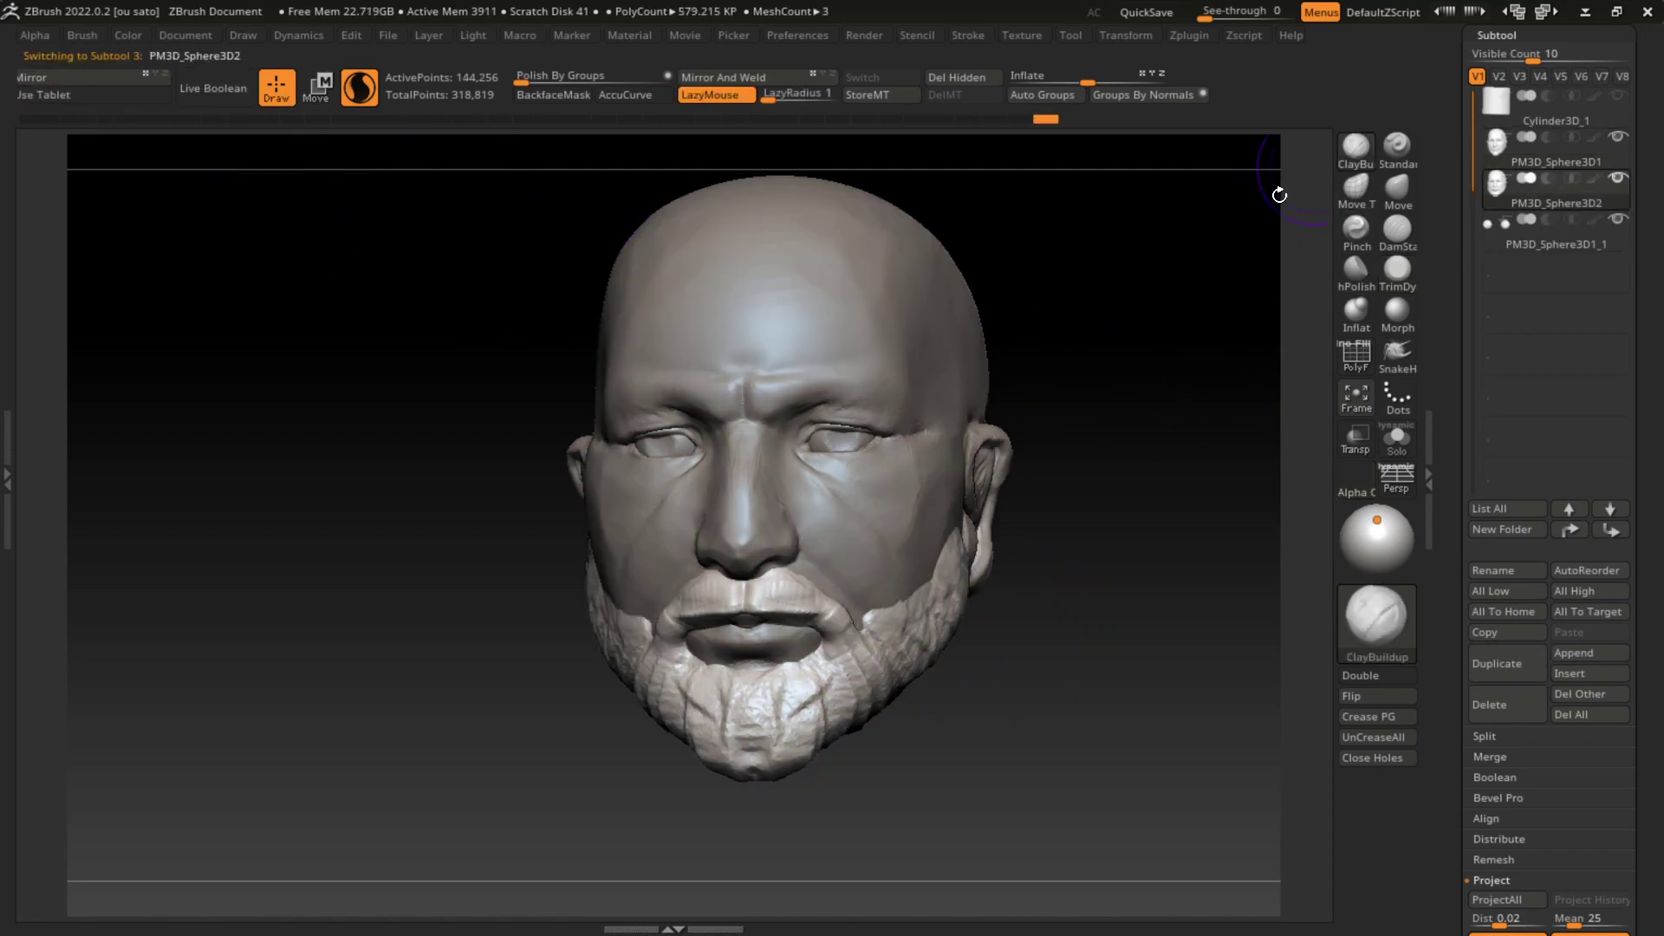
drag(888, 312, 989, 364)
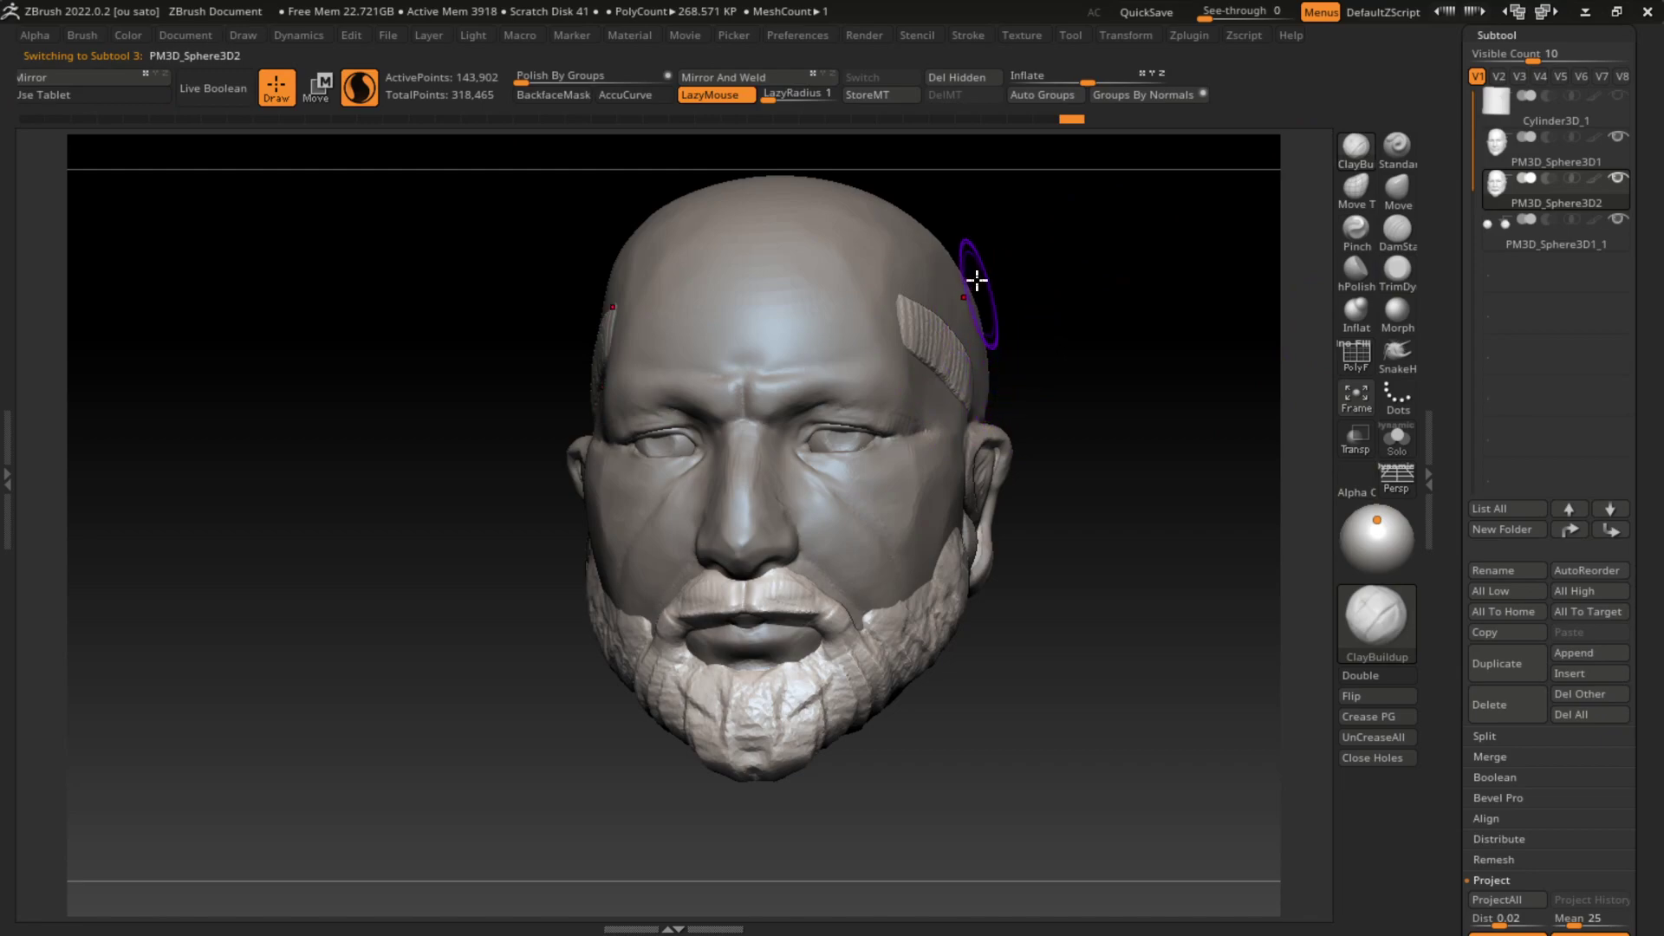
key(ctrl+z)
drag(899, 307, 975, 416)
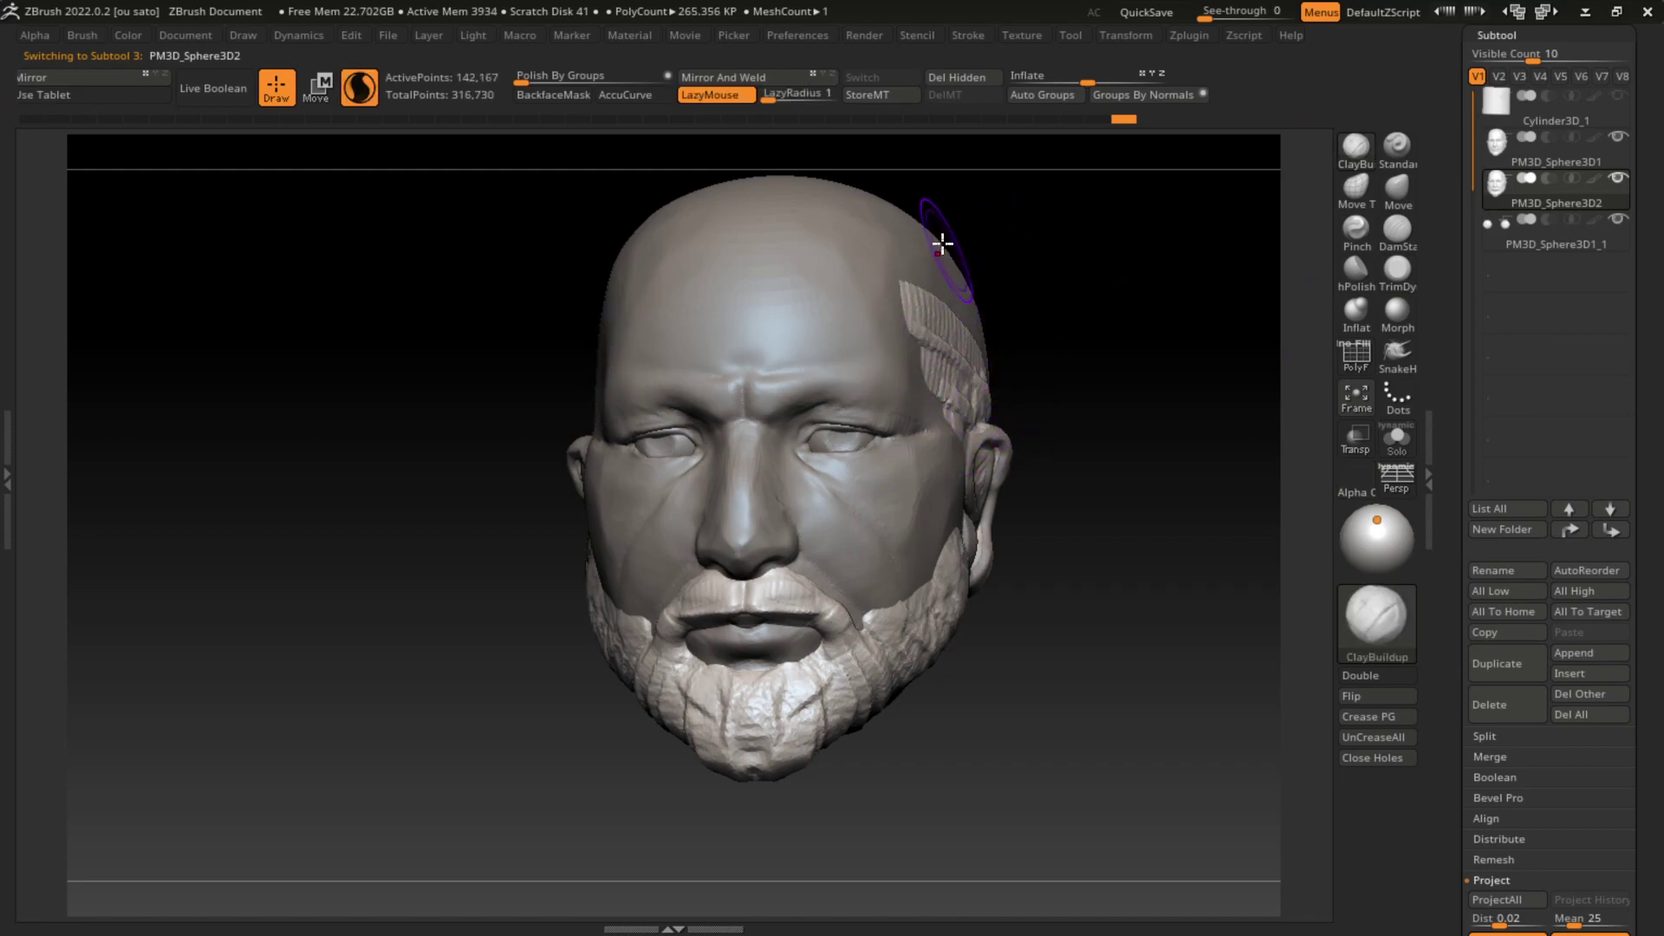
drag(907, 269, 971, 382)
Step: From a three-quarter view, sweep clay hair strands from the temple toward the back of the head
mouse_move(906, 230)
mouse_down()
mouse_move(988, 346)
mouse_move(1114, 372)
mouse_up()
drag(894, 224, 1077, 334)
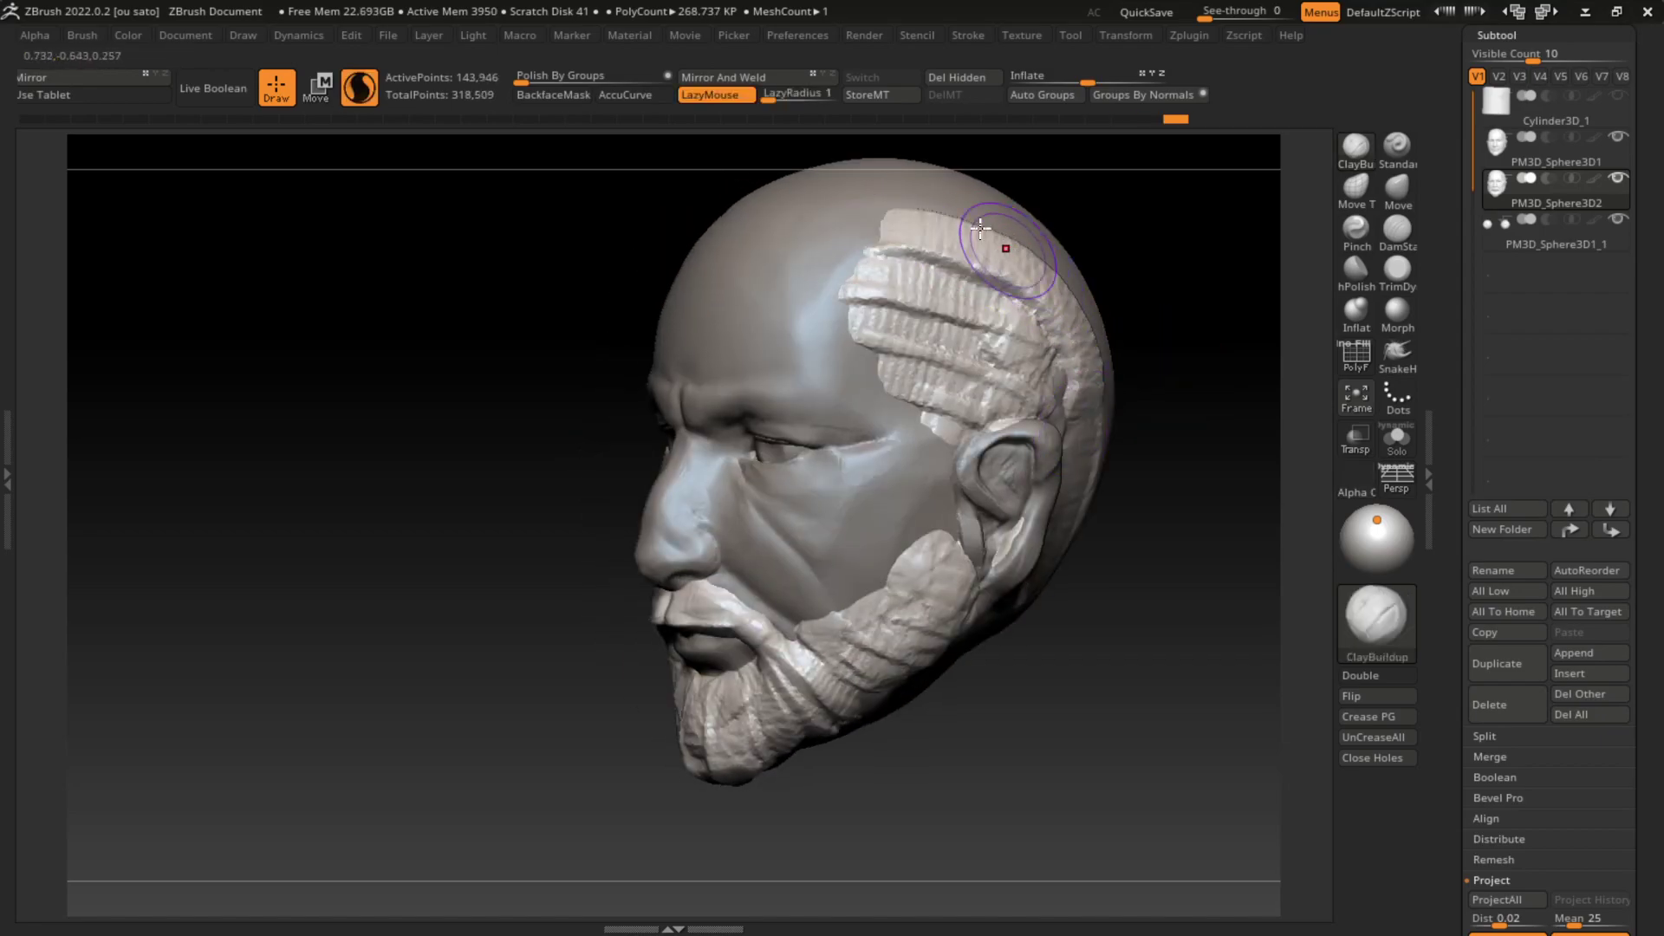
drag(945, 204, 1096, 289)
drag(949, 211, 1022, 260)
drag(1140, 278, 968, 250)
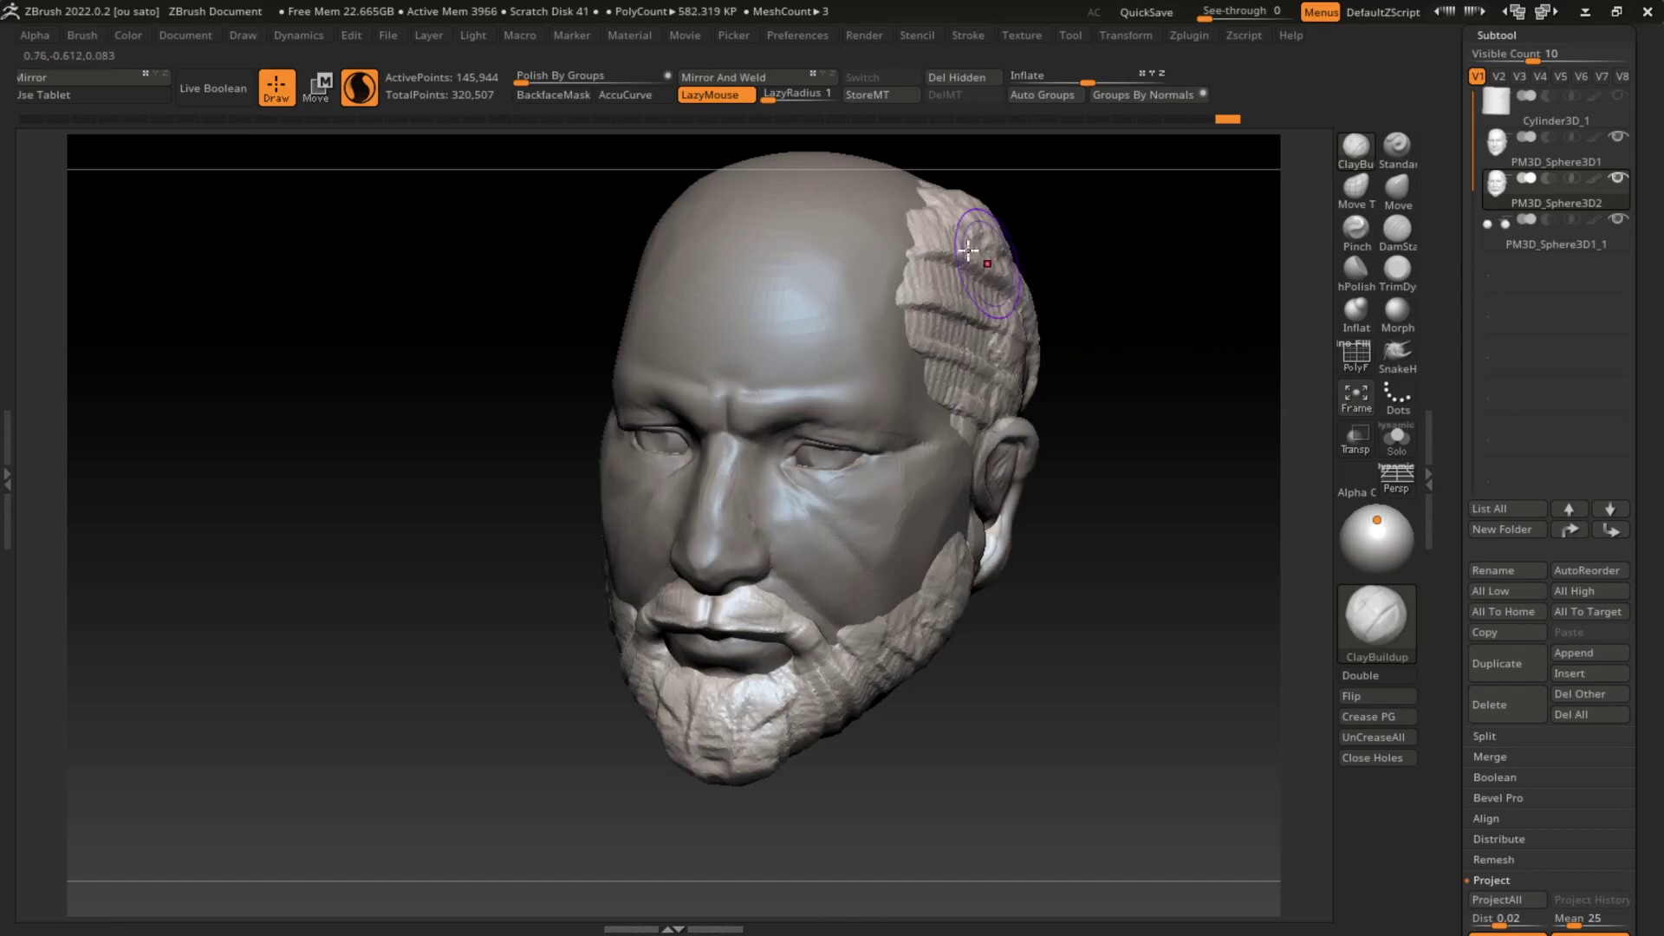
drag(1104, 270, 1104, 364)
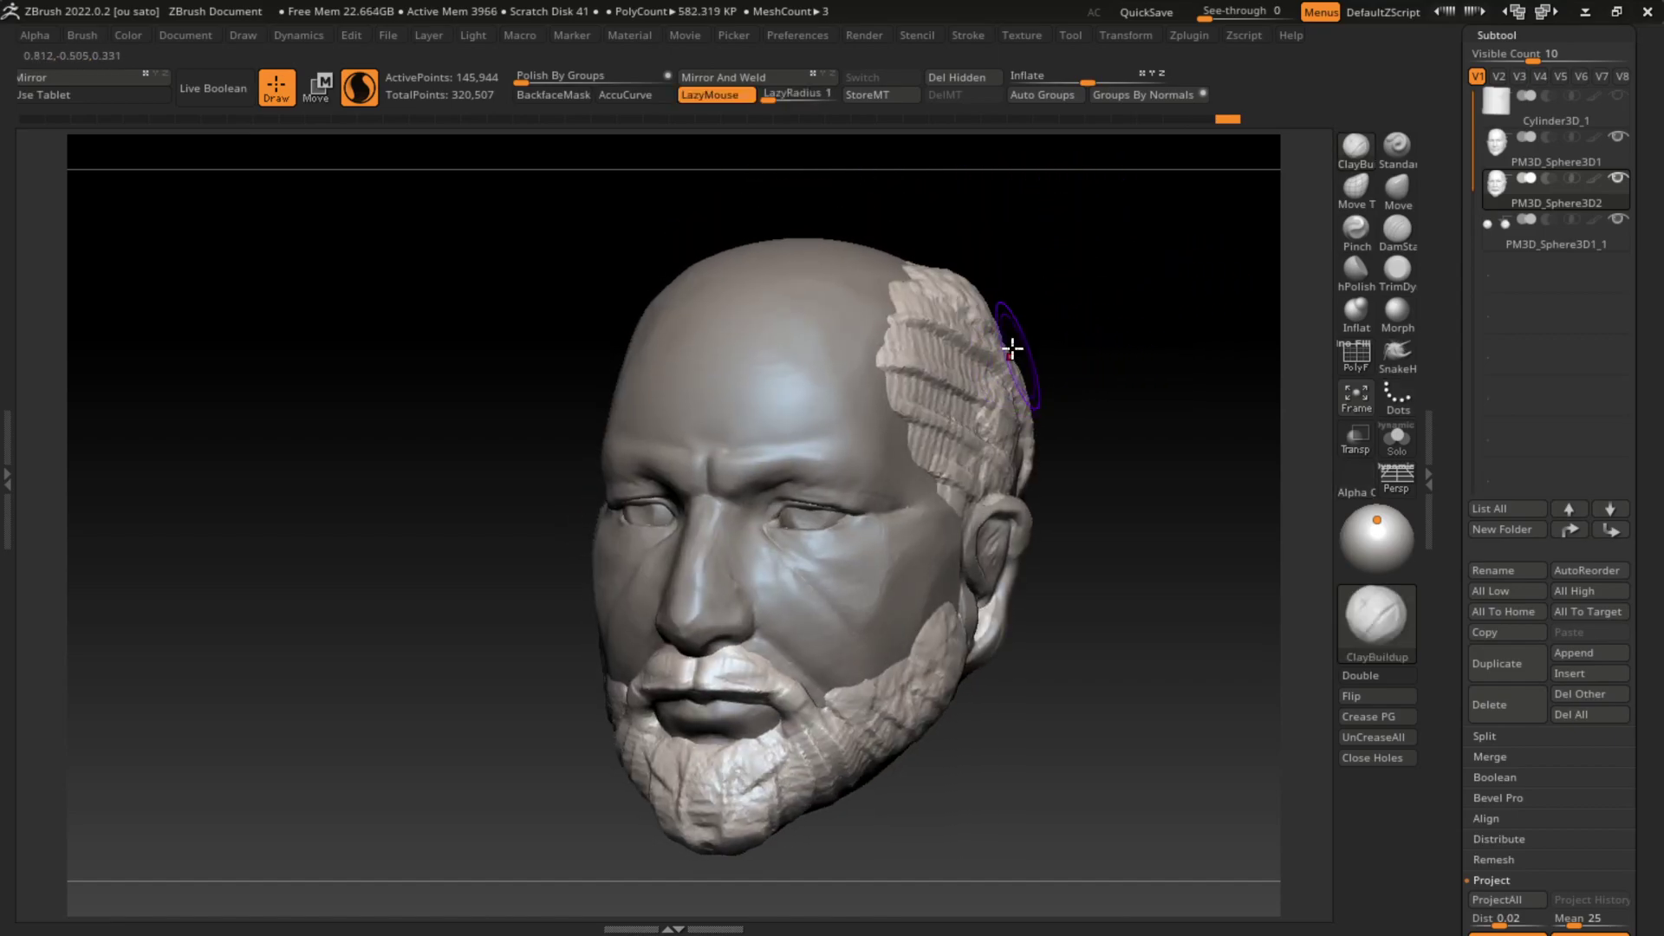
mouse_move(888, 339)
mouse_down()
mouse_move(920, 275)
mouse_move(1010, 353)
mouse_up()
mouse_move(1092, 263)
mouse_down()
mouse_move(898, 330)
mouse_move(921, 277)
mouse_up()
Step: Add curved clay hair ridges behind the ear, undoing the last one
mouse_move(954, 252)
mouse_down()
mouse_move(1014, 251)
mouse_move(970, 295)
mouse_move(1043, 460)
mouse_move(1017, 594)
mouse_up()
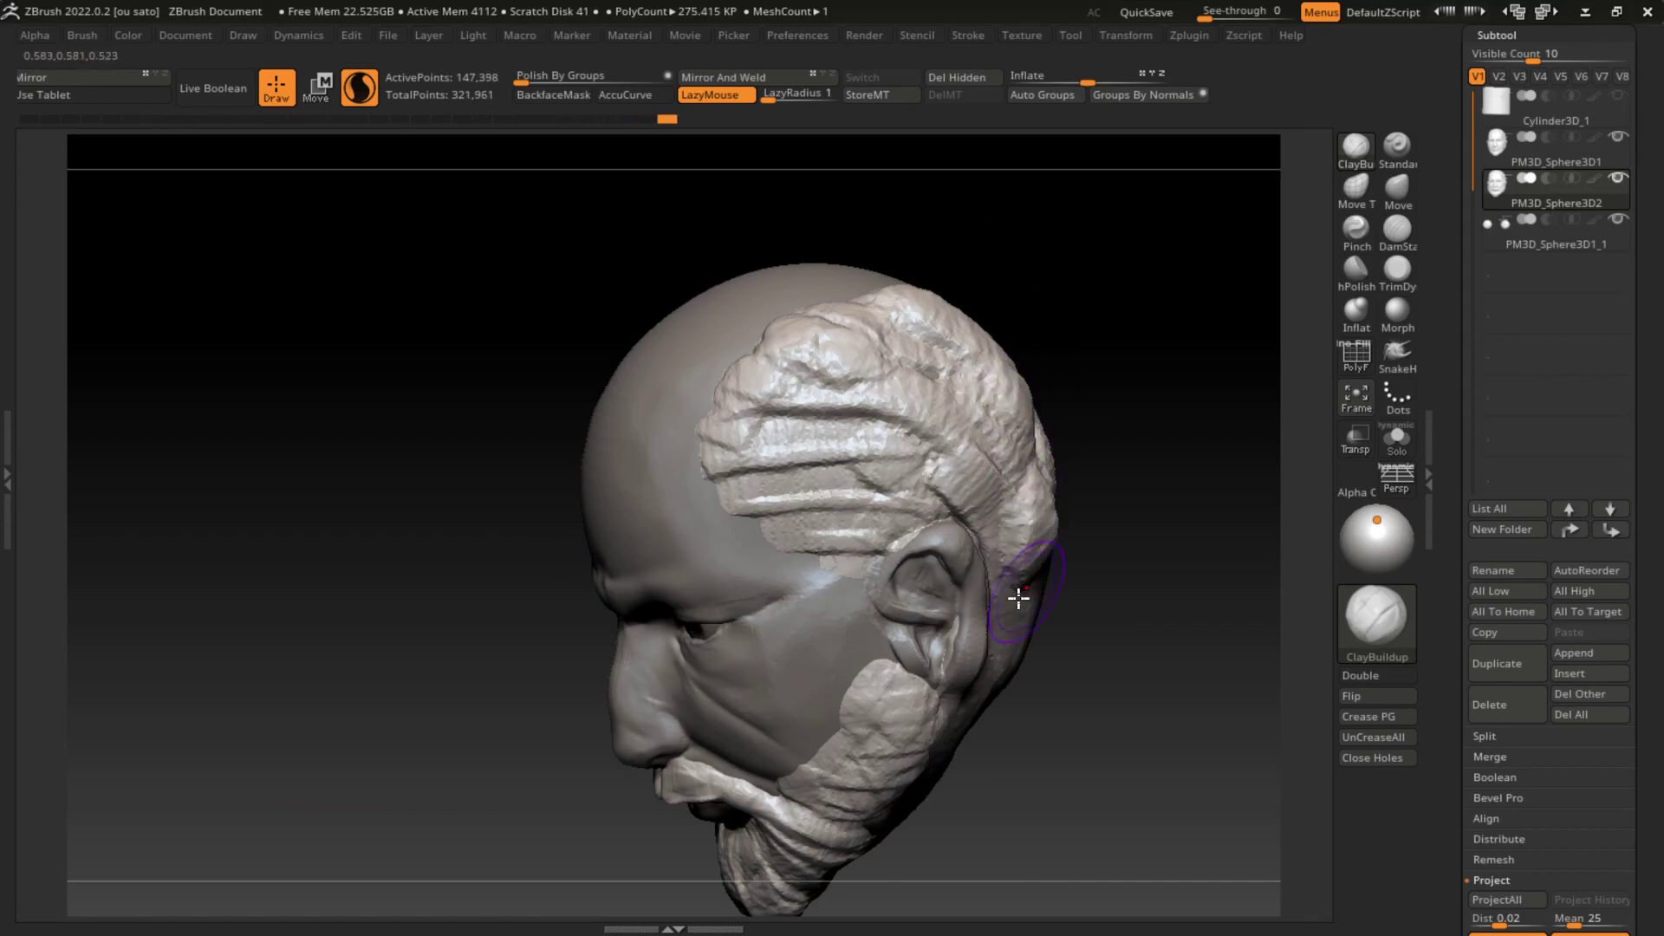
drag(1162, 602, 1098, 567)
key(ctrl)
key(l)
drag(1058, 476, 1107, 550)
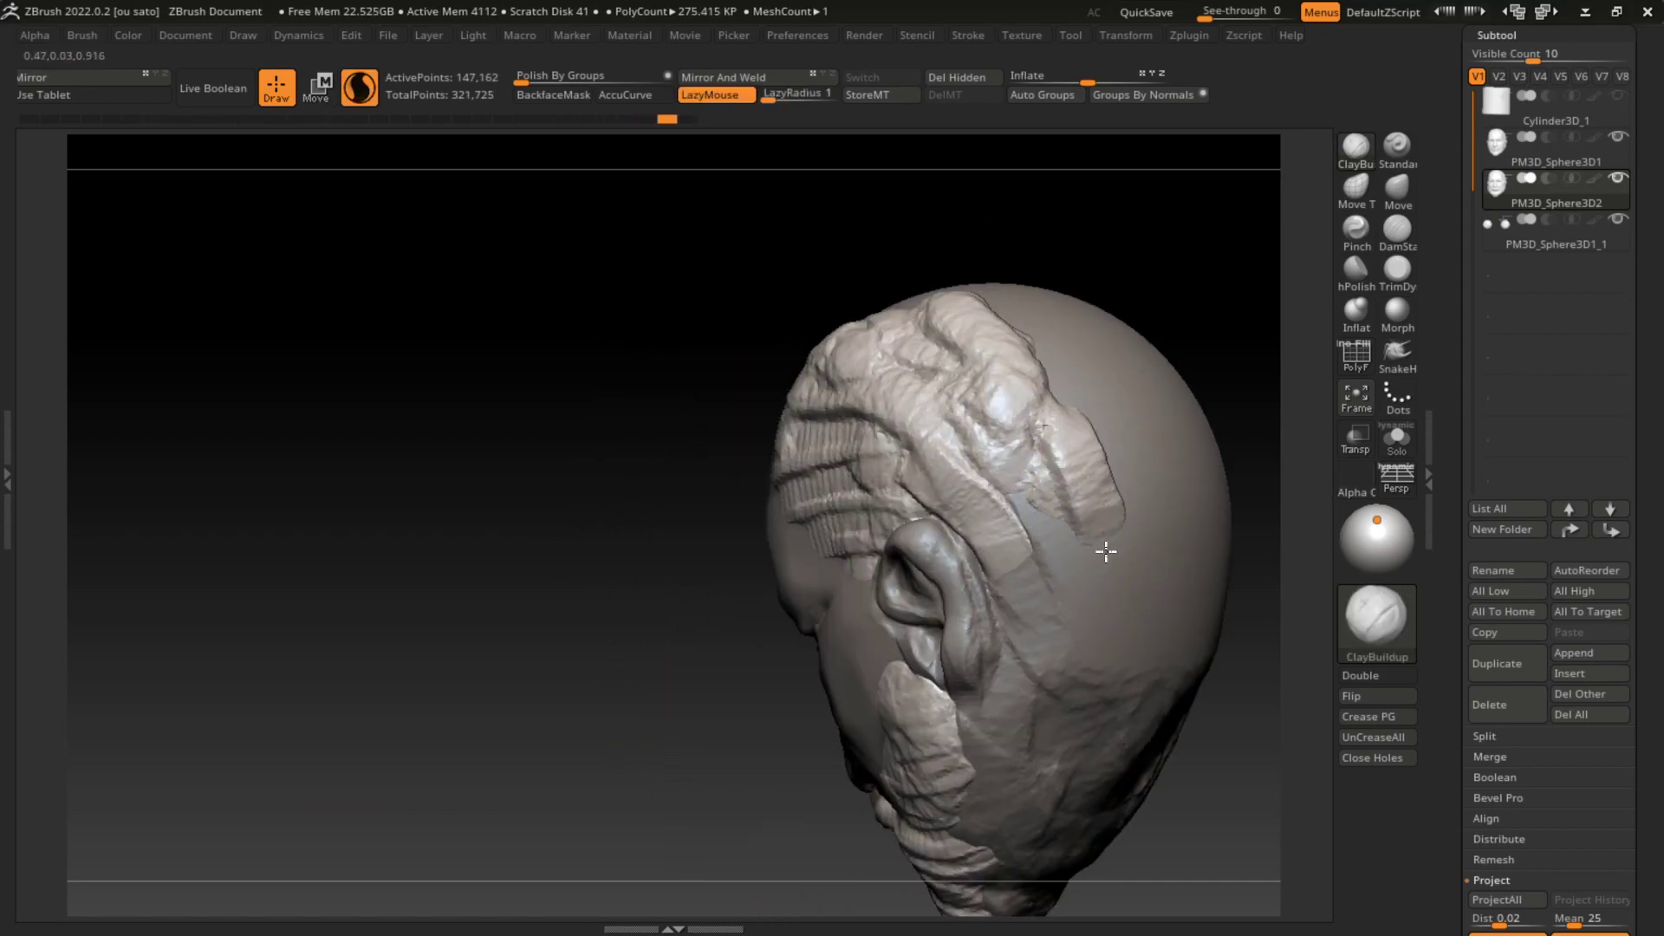
drag(1040, 416, 1083, 659)
drag(1055, 469, 1075, 667)
key(ctrl+z)
mouse_move(1171, 305)
mouse_down()
mouse_move(1186, 361)
mouse_move(1150, 376)
mouse_move(1150, 408)
mouse_move(1178, 416)
mouse_up()
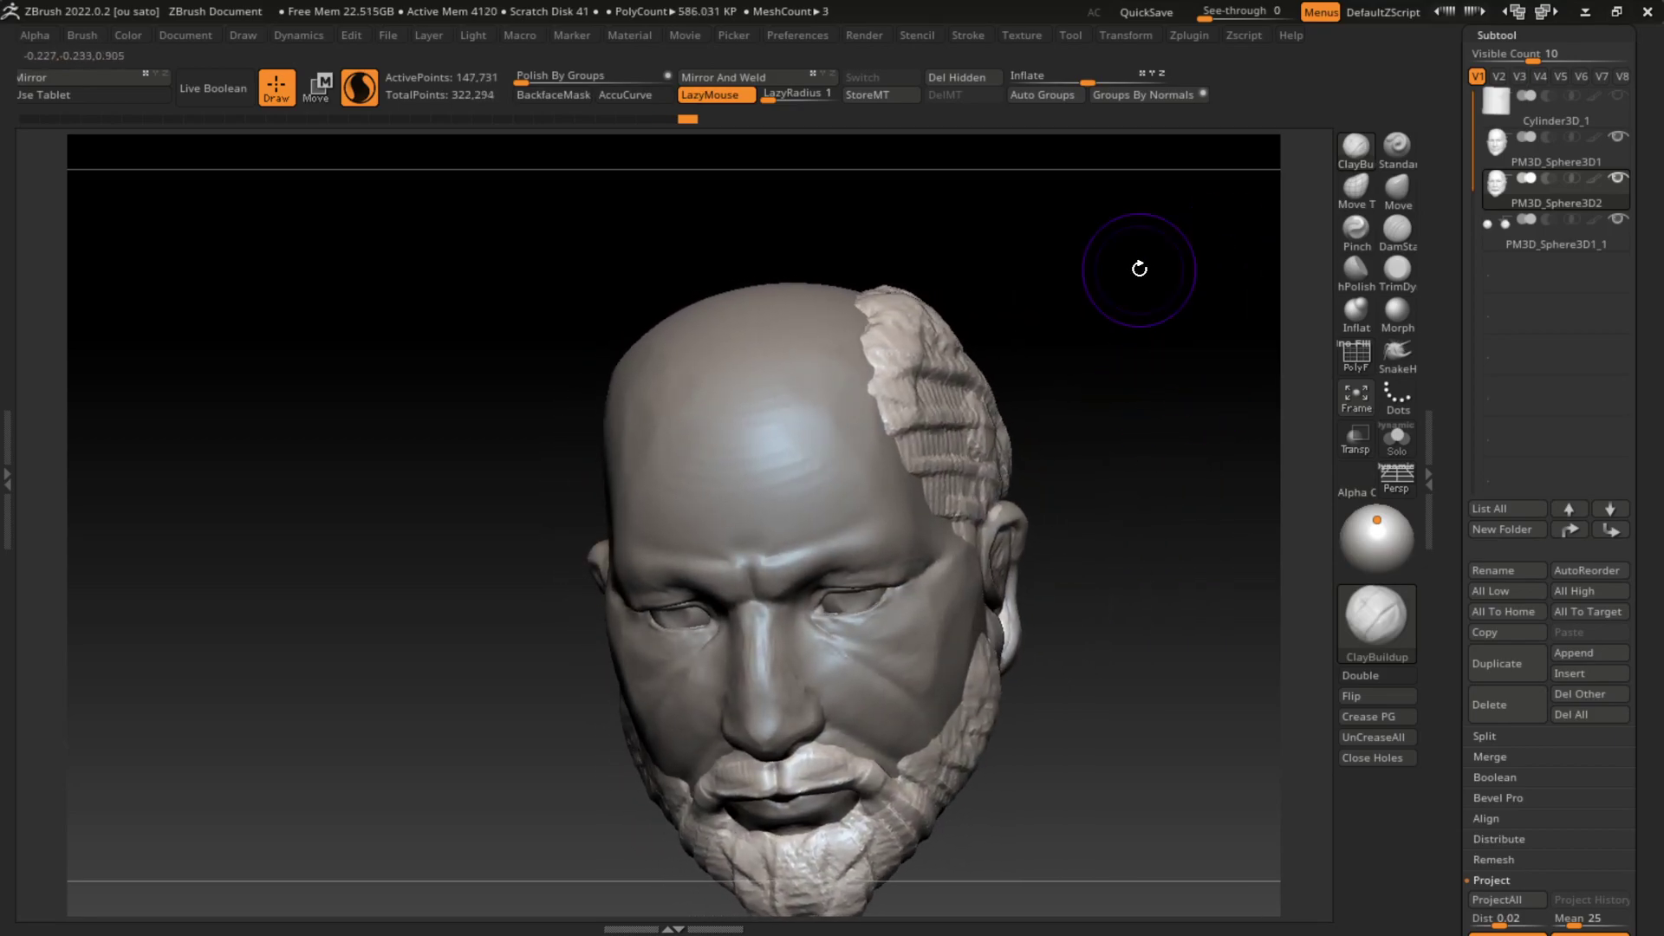
Step: Sculpt a curved clay hair strip along the left forehead hairline
drag(724, 421, 780, 438)
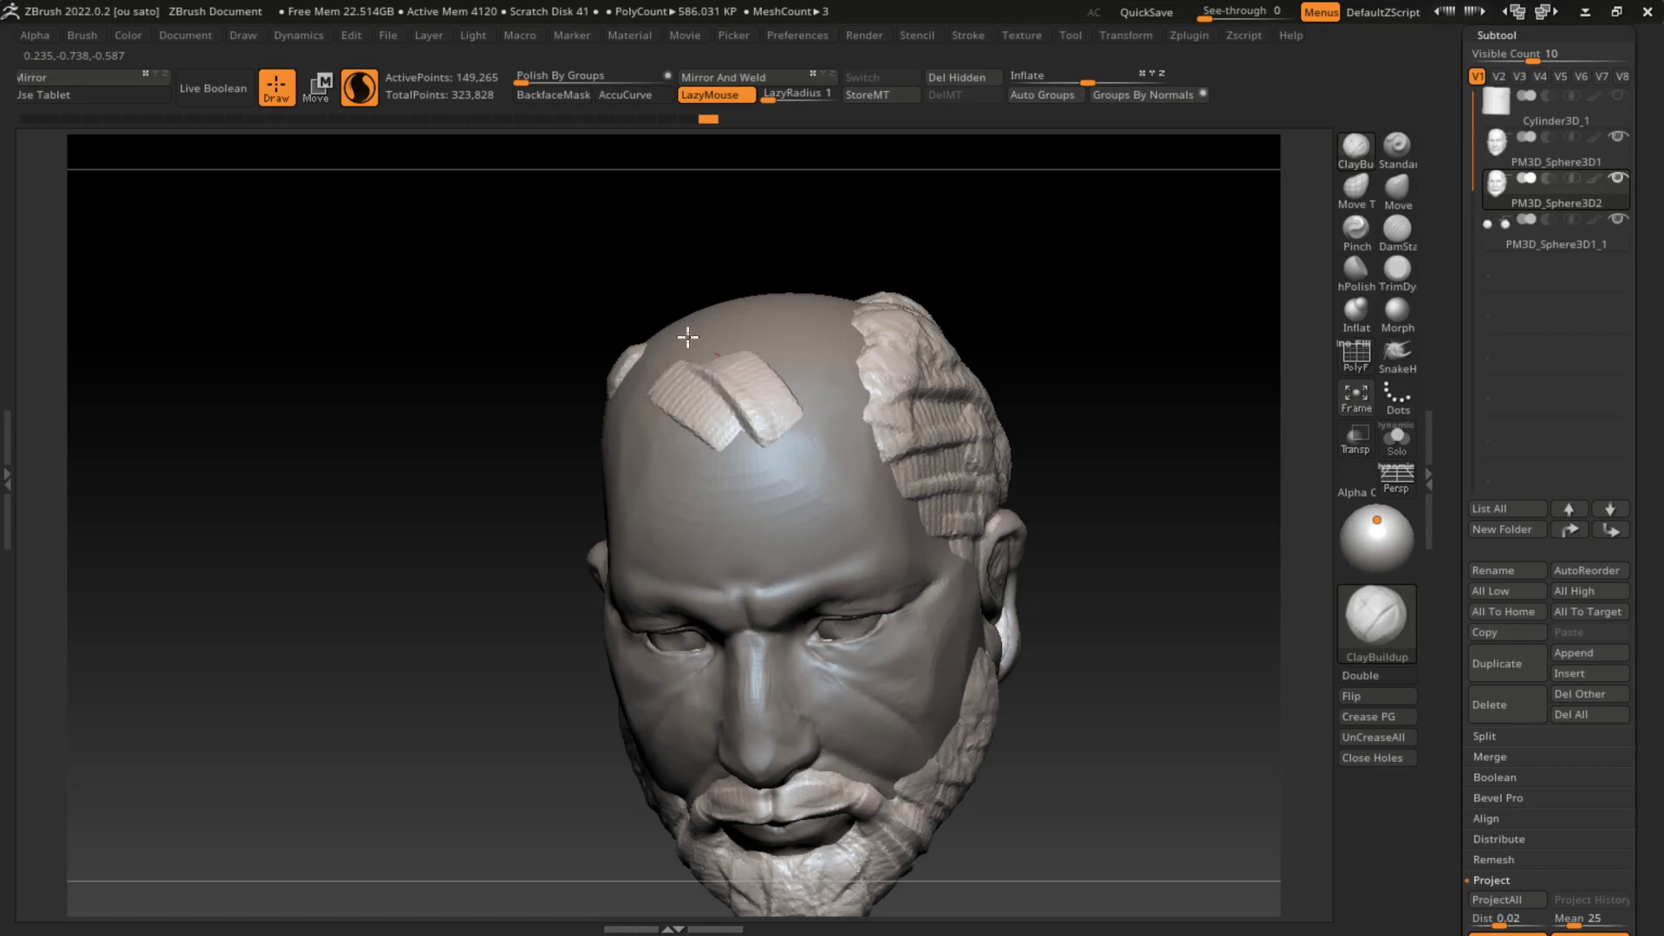
mouse_move(619, 381)
mouse_down()
mouse_move(751, 400)
mouse_move(742, 309)
mouse_up()
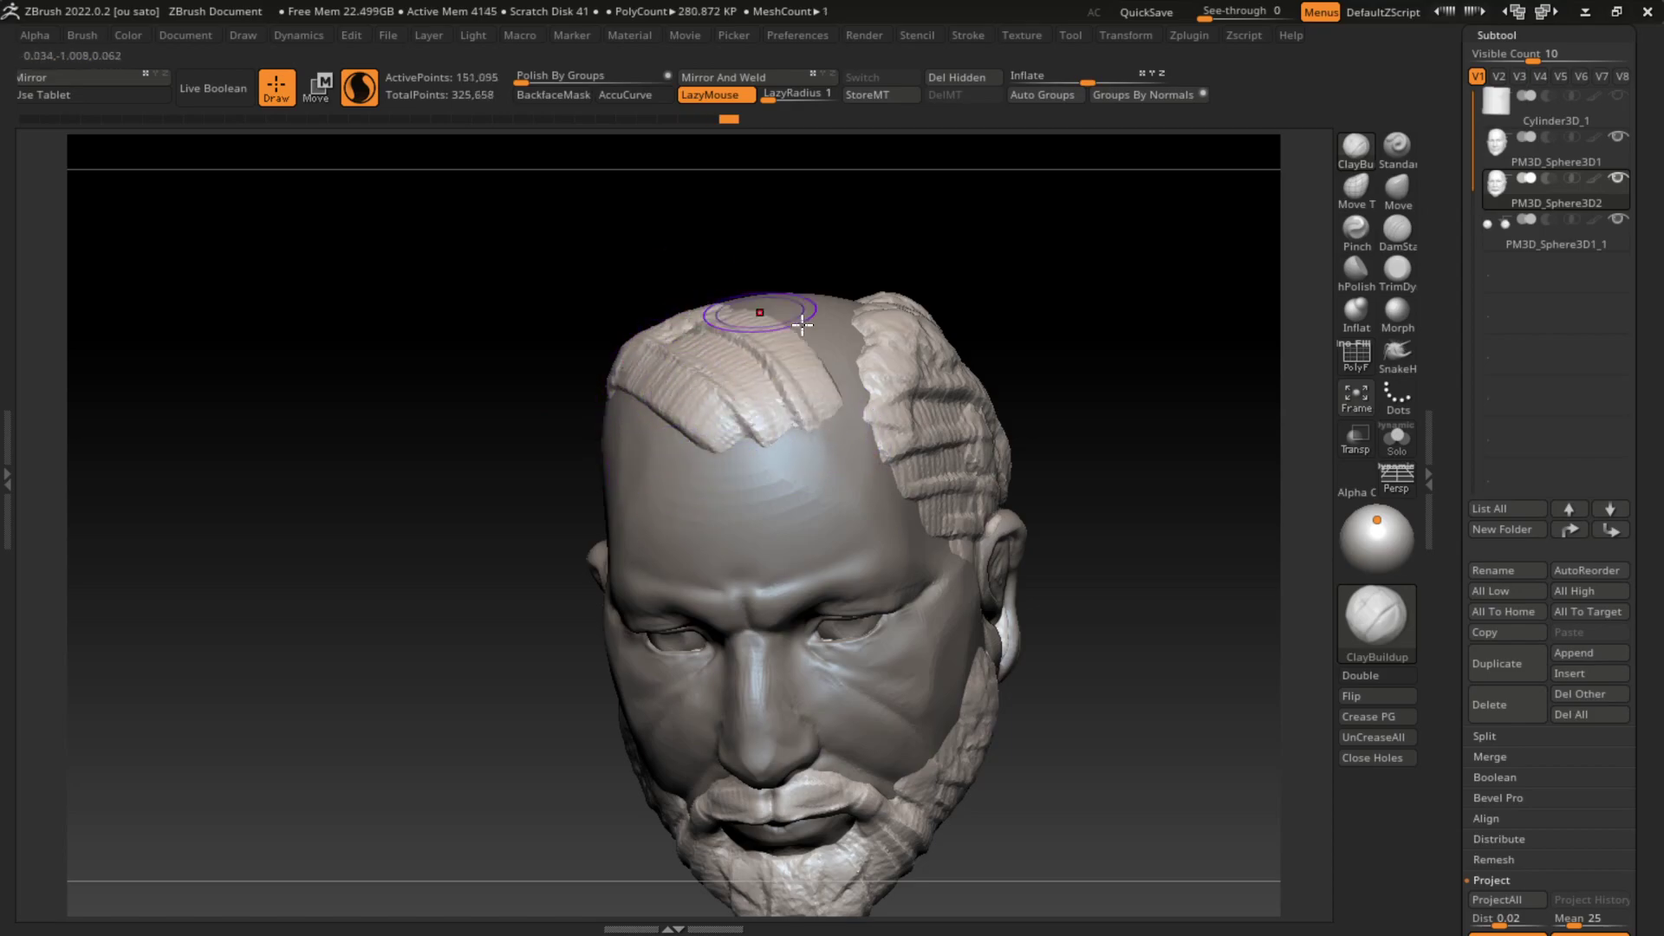
drag(790, 454, 607, 386)
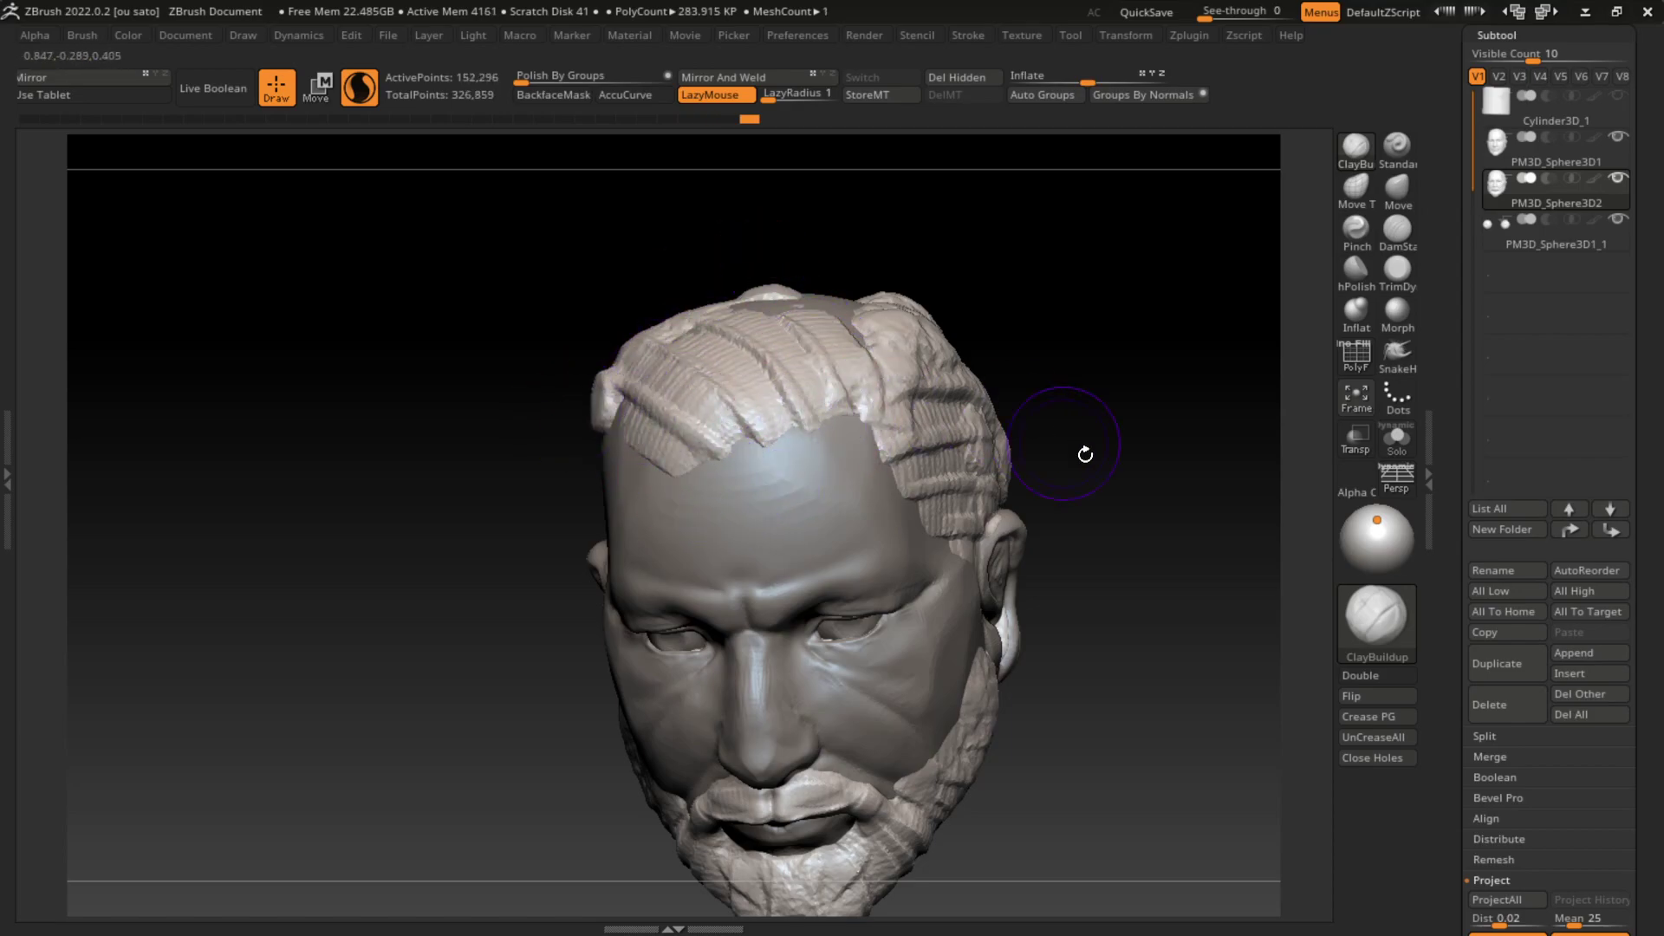
mouse_move(1085, 453)
mouse_down()
mouse_move(1126, 457)
mouse_move(1081, 502)
mouse_move(1133, 468)
mouse_move(1133, 487)
mouse_move(1151, 453)
mouse_move(1116, 488)
mouse_move(1110, 468)
mouse_move(1117, 515)
mouse_up()
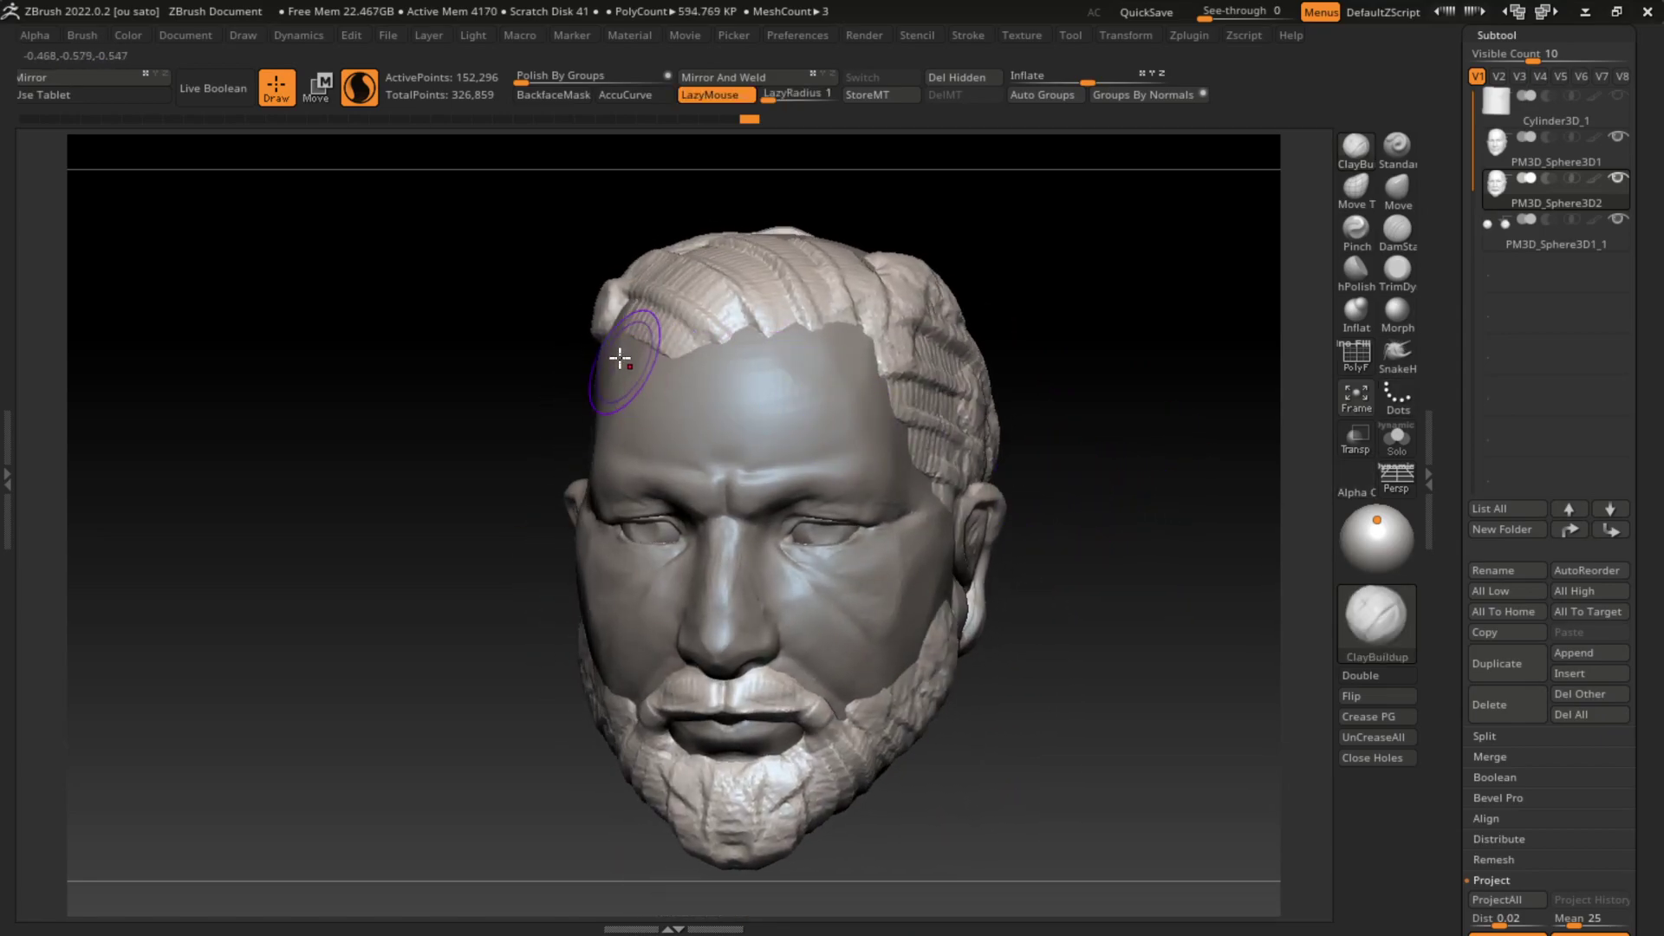
mouse_move(1048, 374)
mouse_down()
mouse_move(1115, 353)
mouse_move(557, 435)
mouse_up()
Step: Add clay hair strands across the other temple, down the side and behind the ear
drag(465, 477, 563, 381)
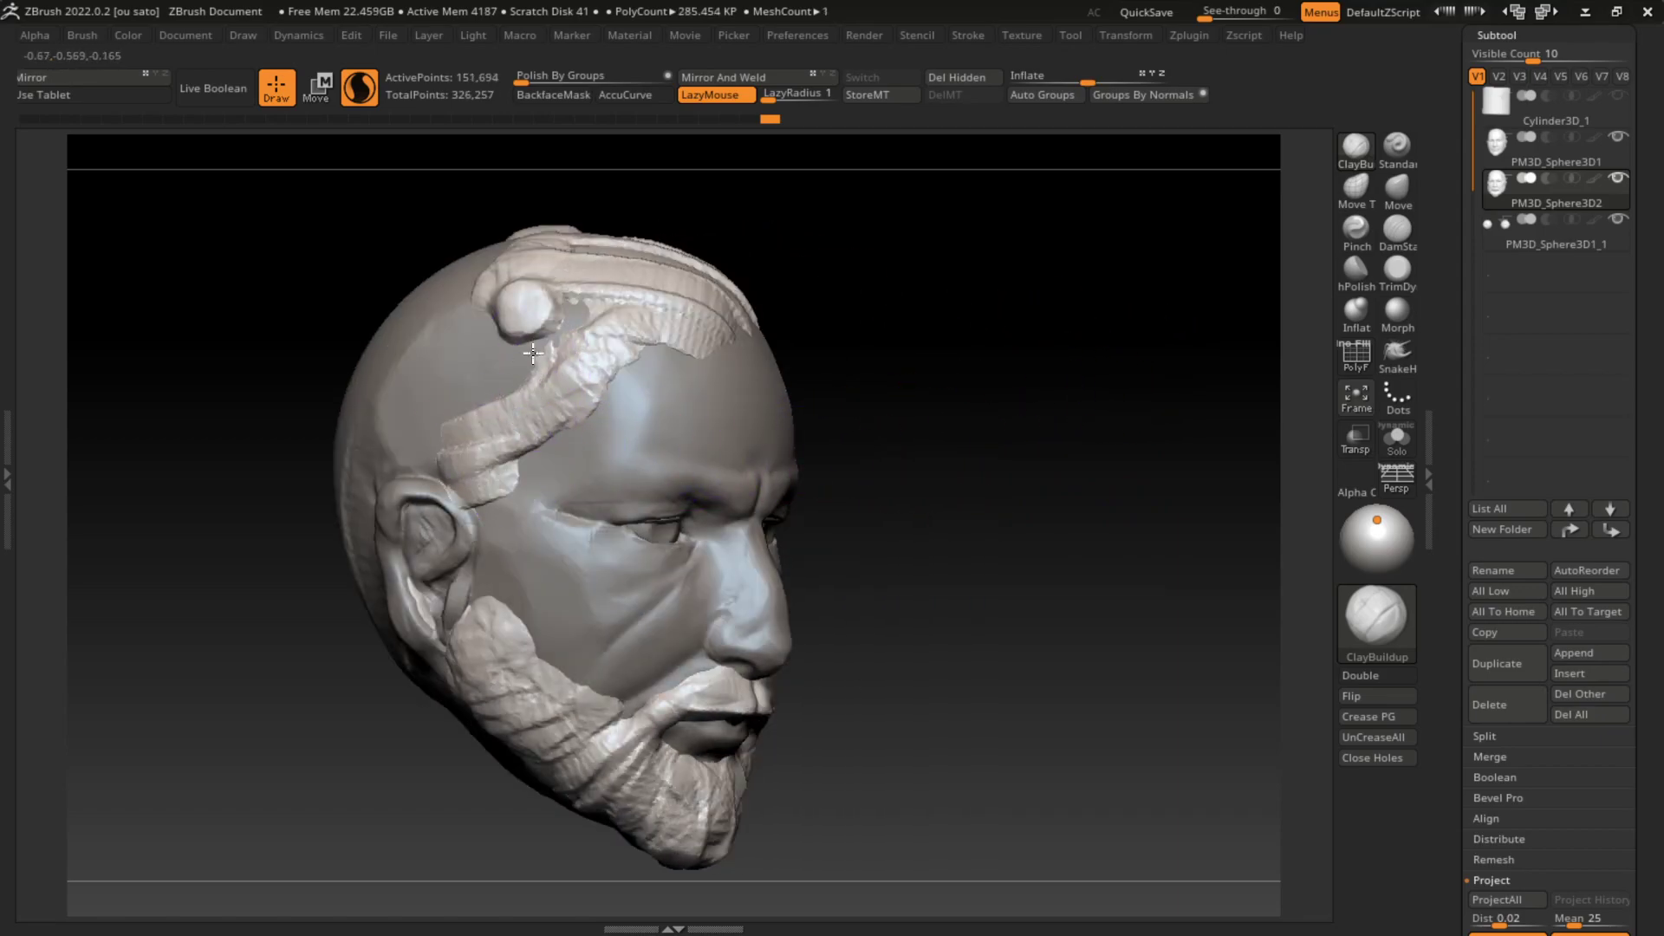
mouse_move(416, 433)
mouse_down()
mouse_move(595, 310)
mouse_move(361, 383)
mouse_move(377, 352)
mouse_move(355, 450)
mouse_up()
drag(661, 353, 362, 508)
drag(390, 381, 303, 563)
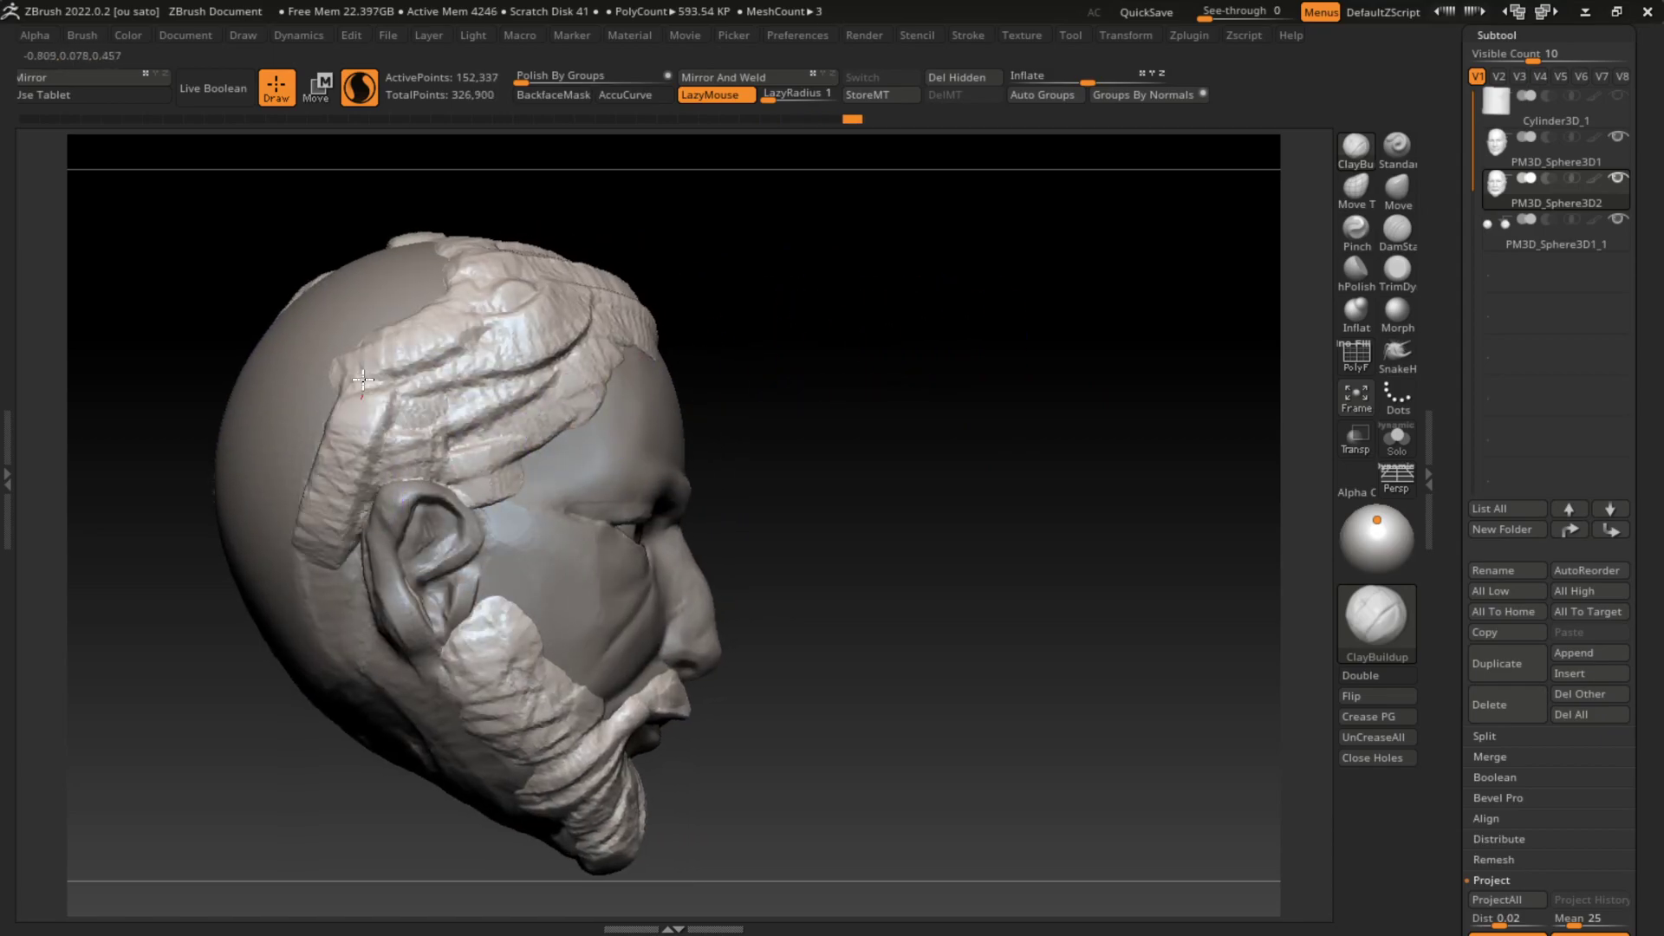
drag(364, 347, 278, 598)
drag(312, 381, 260, 581)
drag(451, 269, 251, 425)
mouse_move(433, 242)
mouse_down()
mouse_move(294, 347)
mouse_move(446, 305)
mouse_up()
mouse_move(763, 338)
mouse_down()
mouse_move(977, 341)
mouse_move(931, 340)
mouse_move(947, 338)
mouse_up()
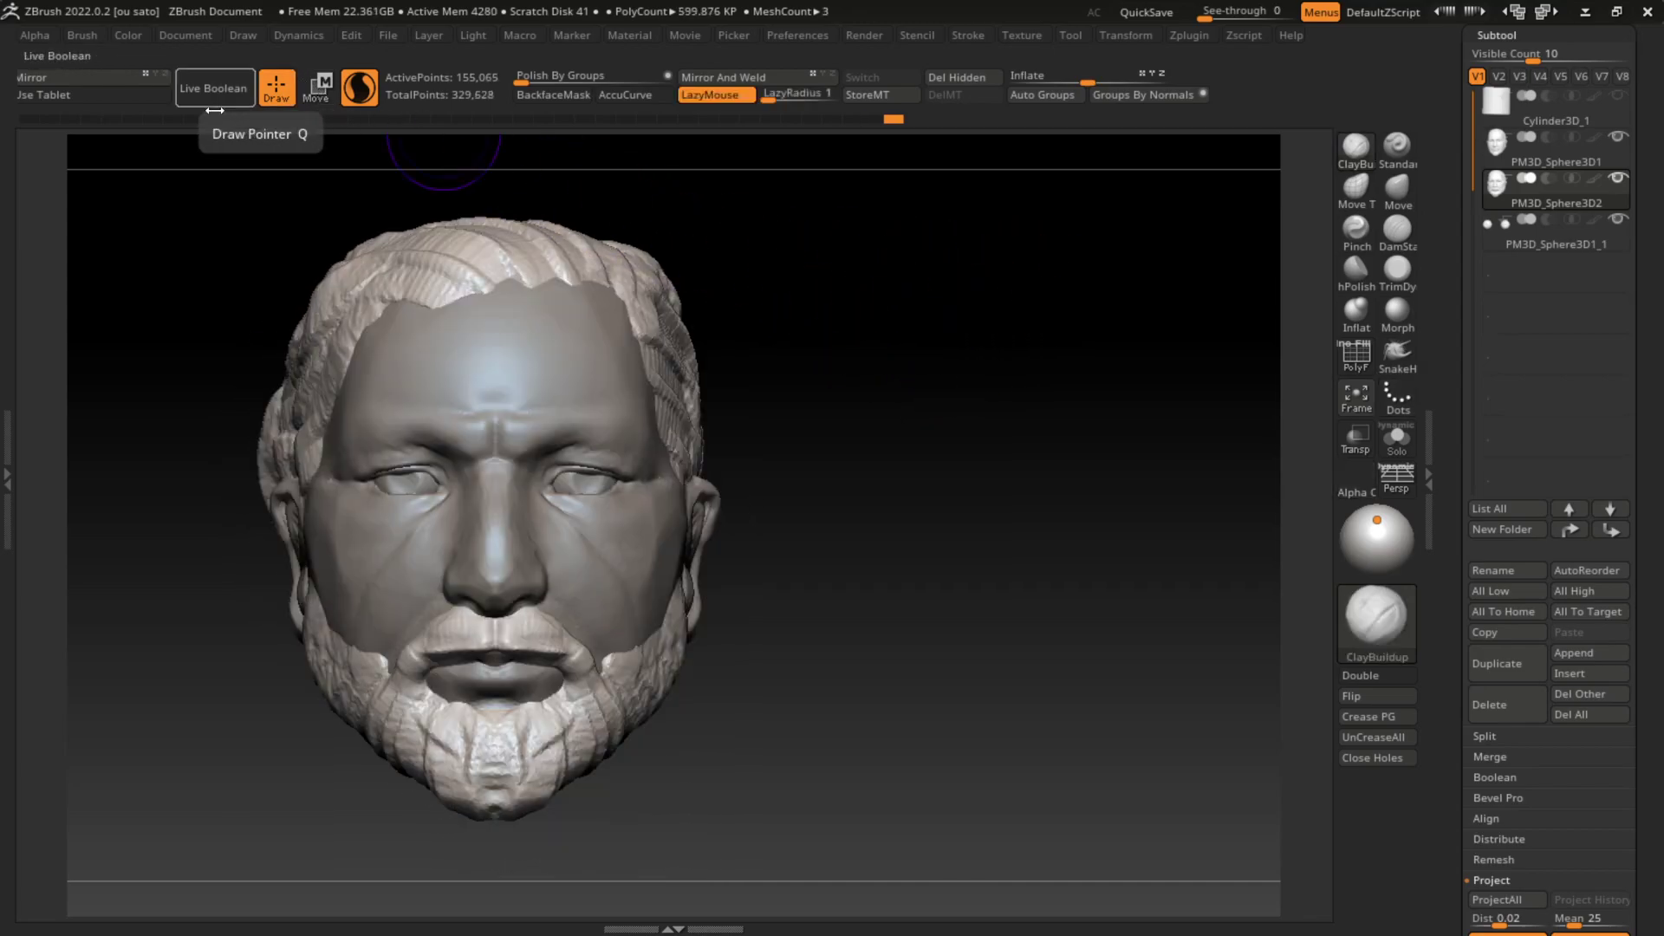
Step: Enable Use Tablet and re-sculpt the hair at the hairline and top of the head
click(95, 96)
mouse_move(988, 530)
mouse_down()
mouse_move(1044, 539)
mouse_move(1014, 553)
mouse_move(1025, 520)
mouse_move(979, 526)
mouse_up()
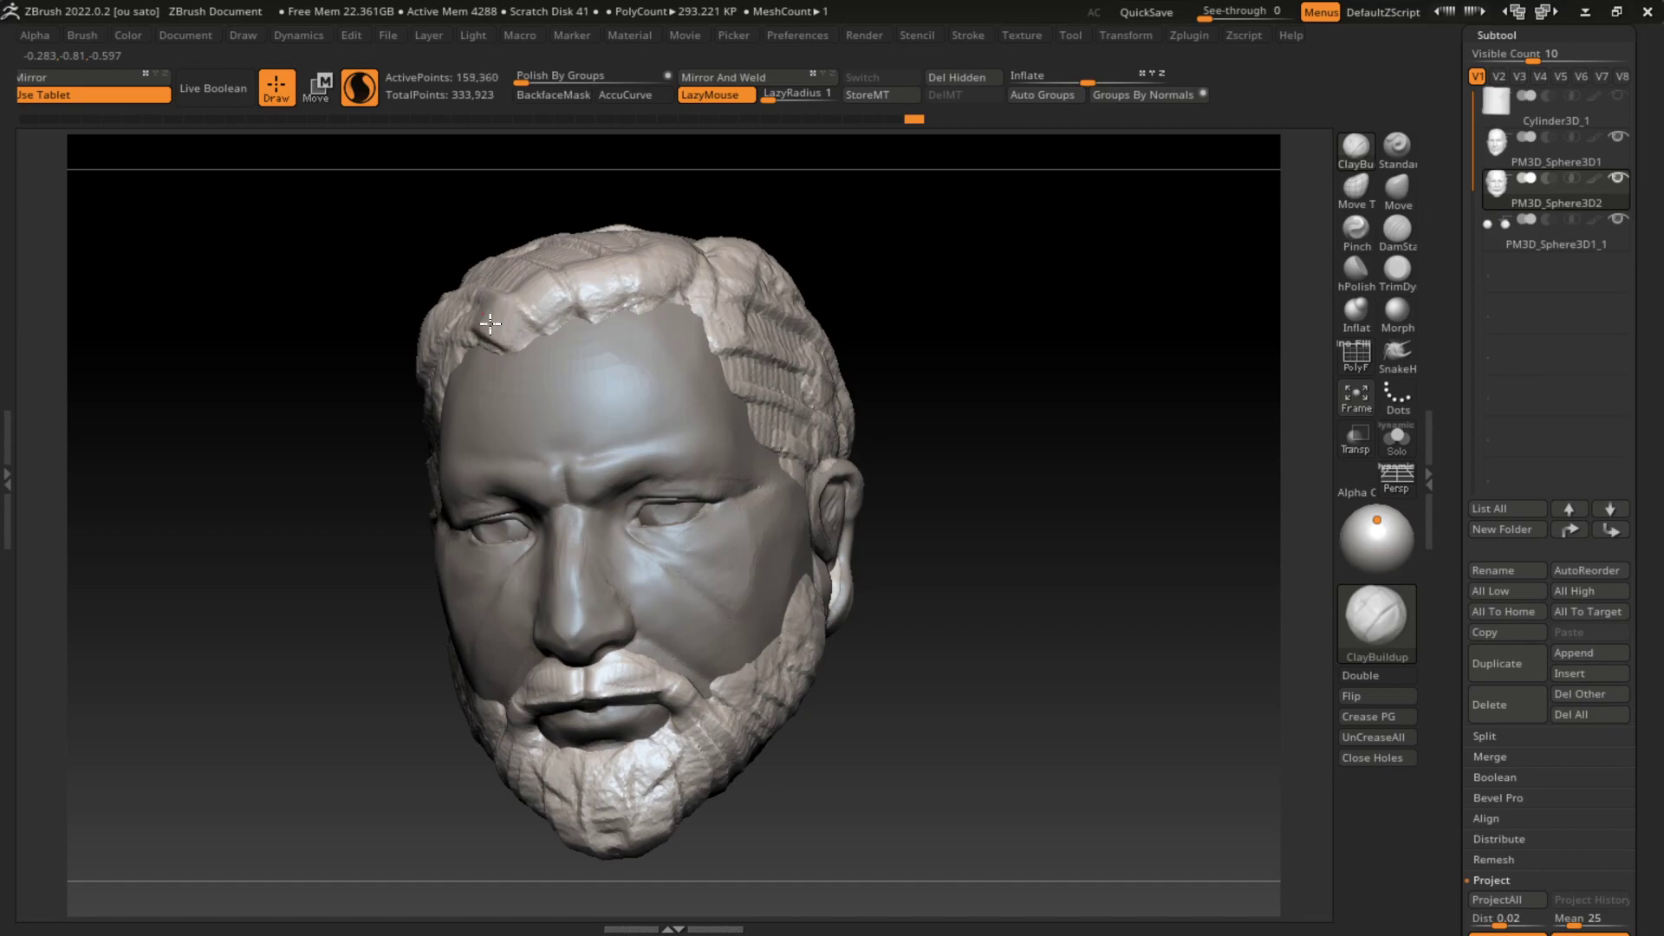
drag(443, 304, 594, 269)
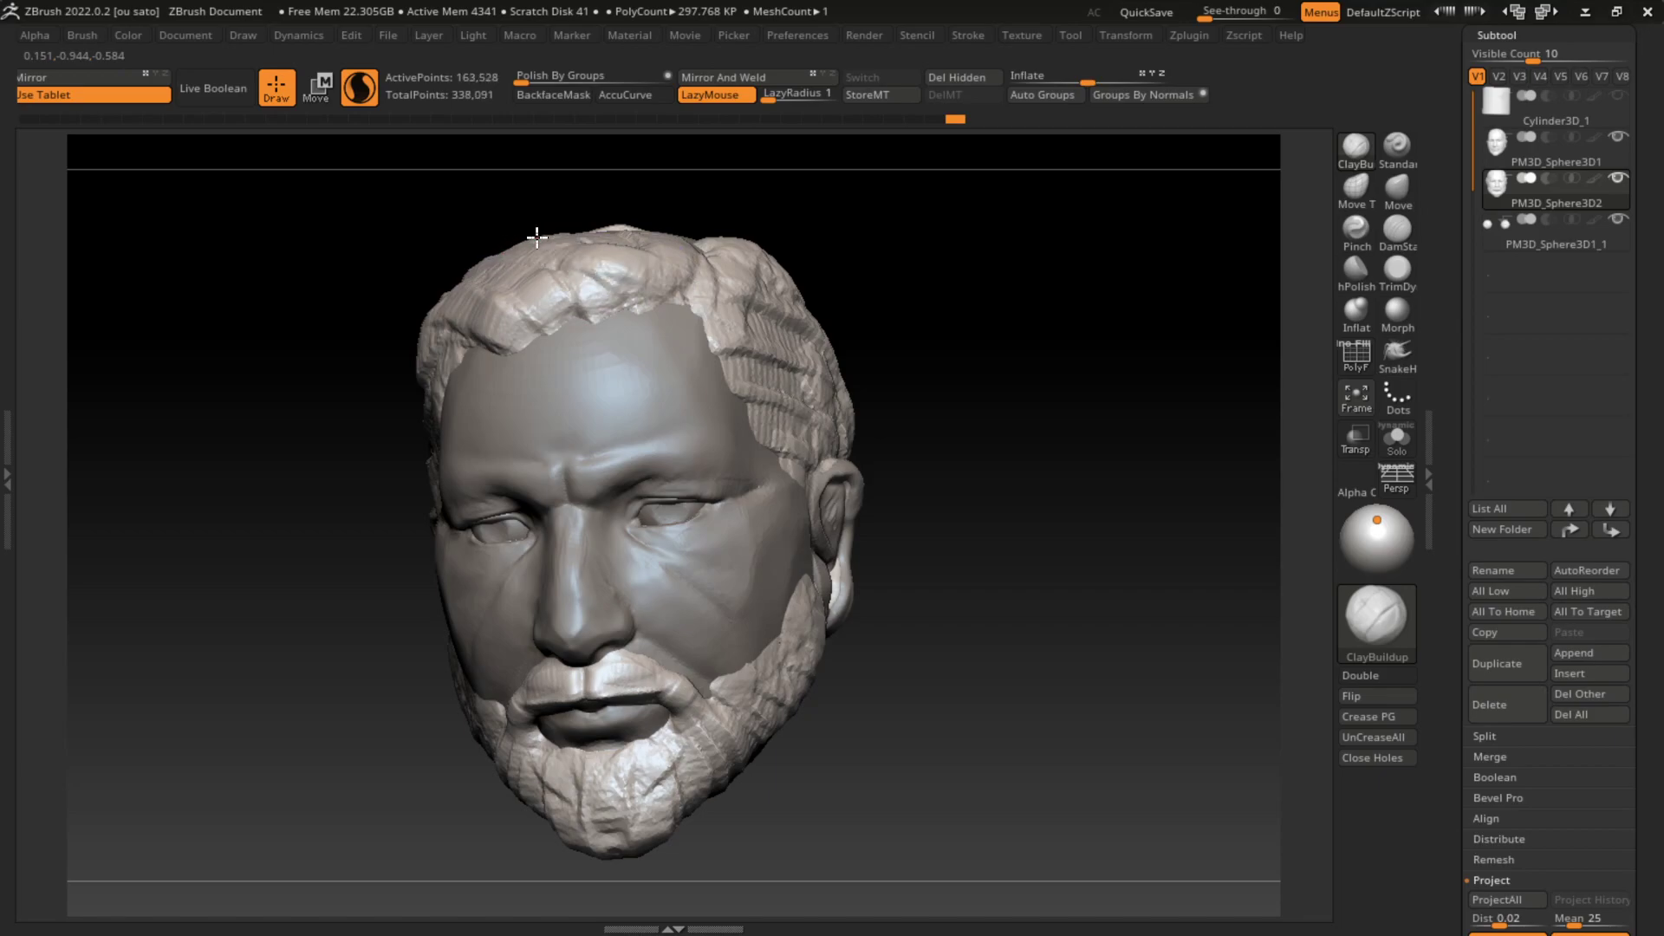
drag(593, 227, 743, 211)
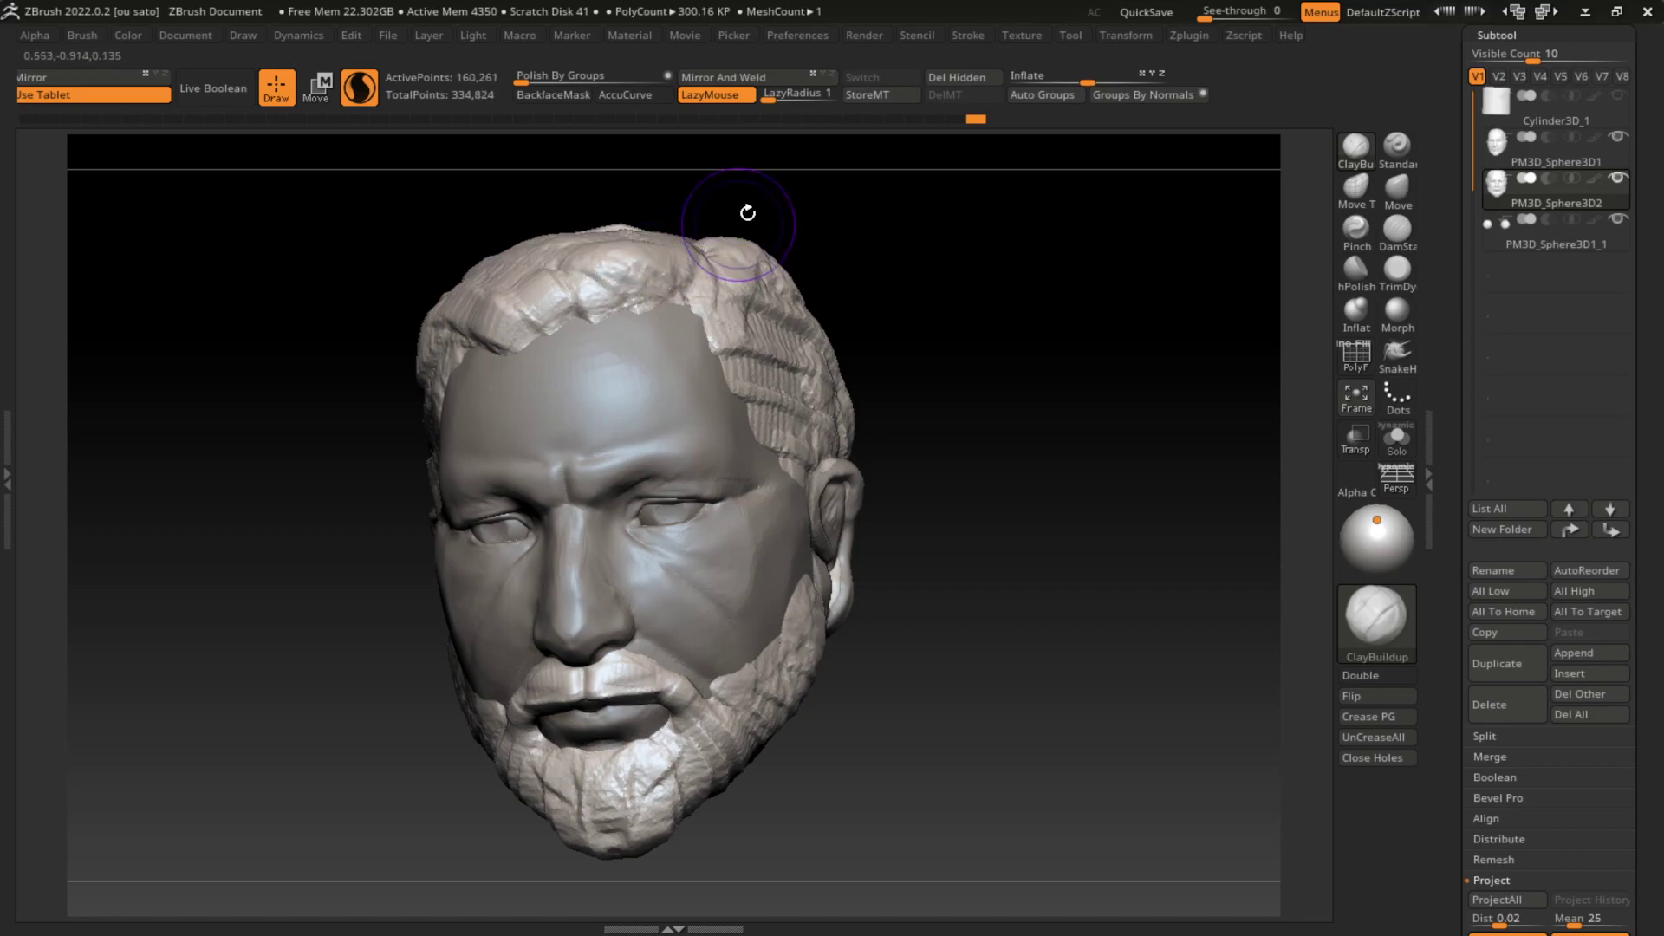
click(572, 257)
key(space)
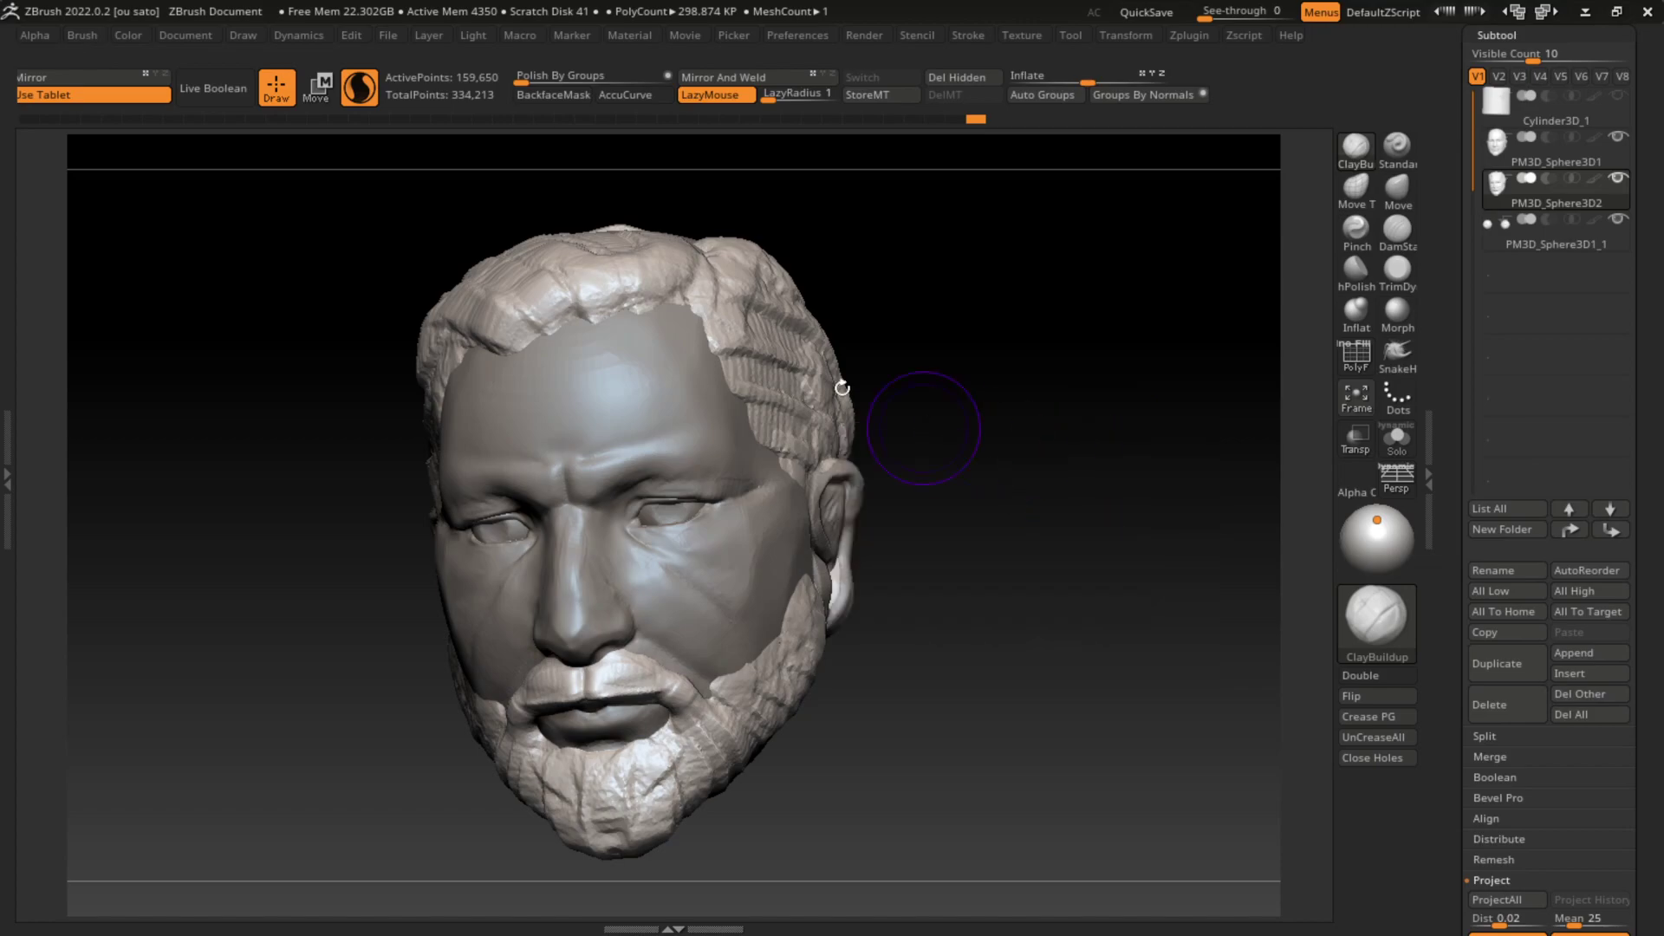
Step: Fill in the bald crown with re-sculpted clay hair strands from top-down views
drag(484, 254, 1000, 372)
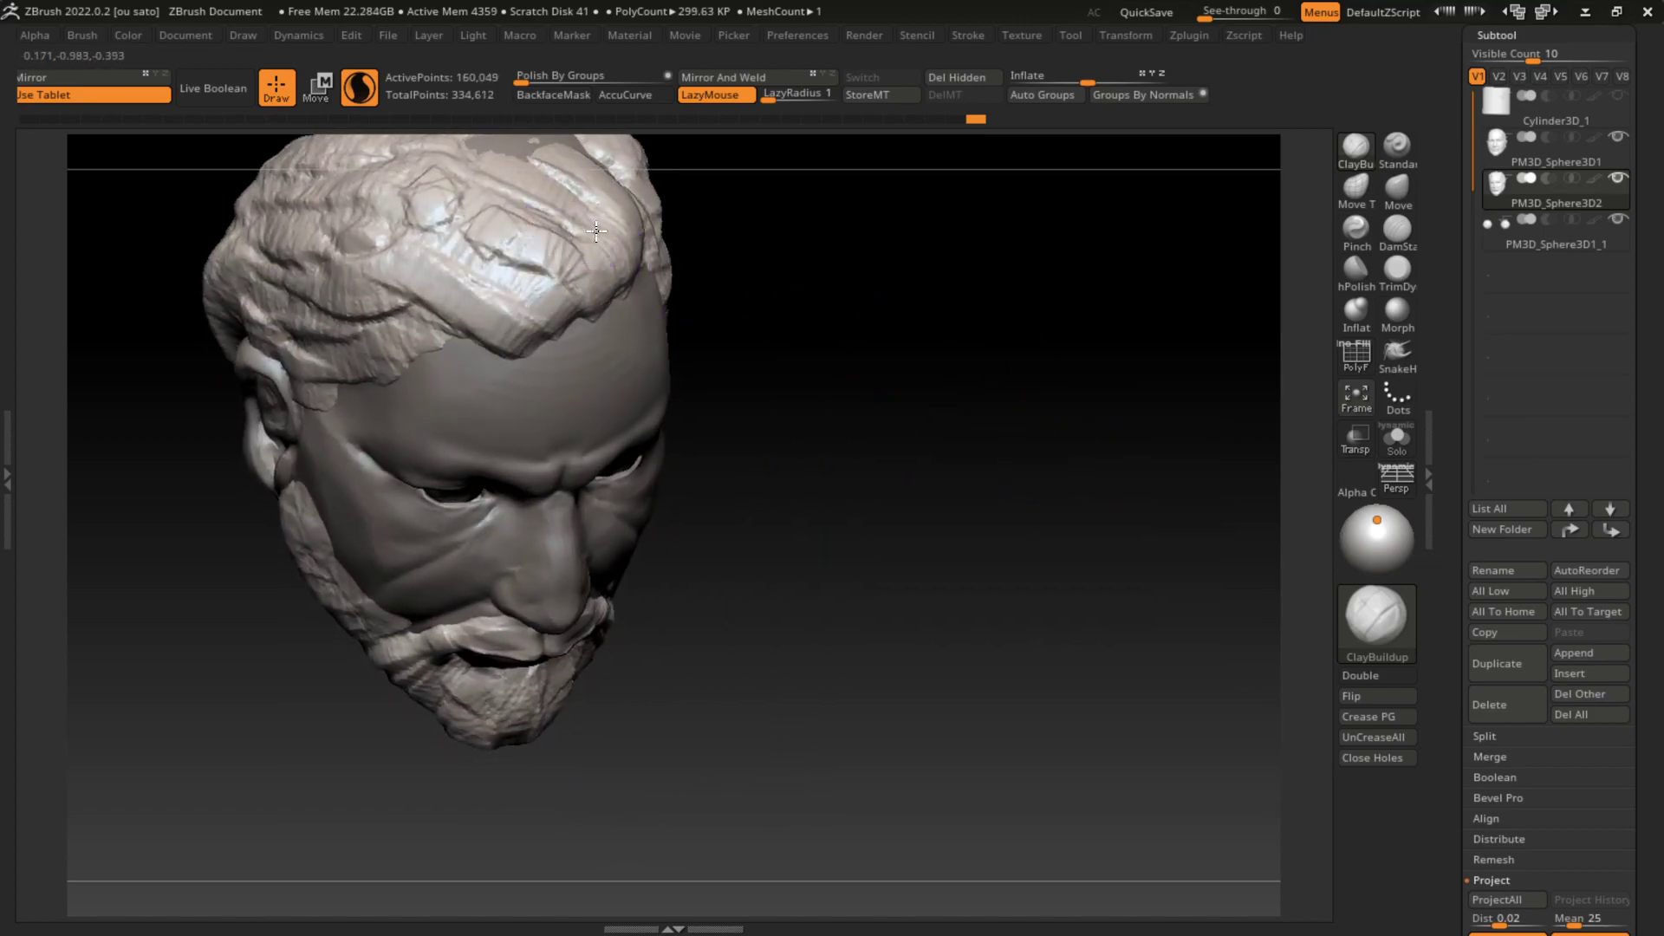
mouse_move(503, 217)
mouse_down()
mouse_move(616, 208)
mouse_move(930, 435)
mouse_move(791, 427)
mouse_up()
drag(720, 373, 563, 356)
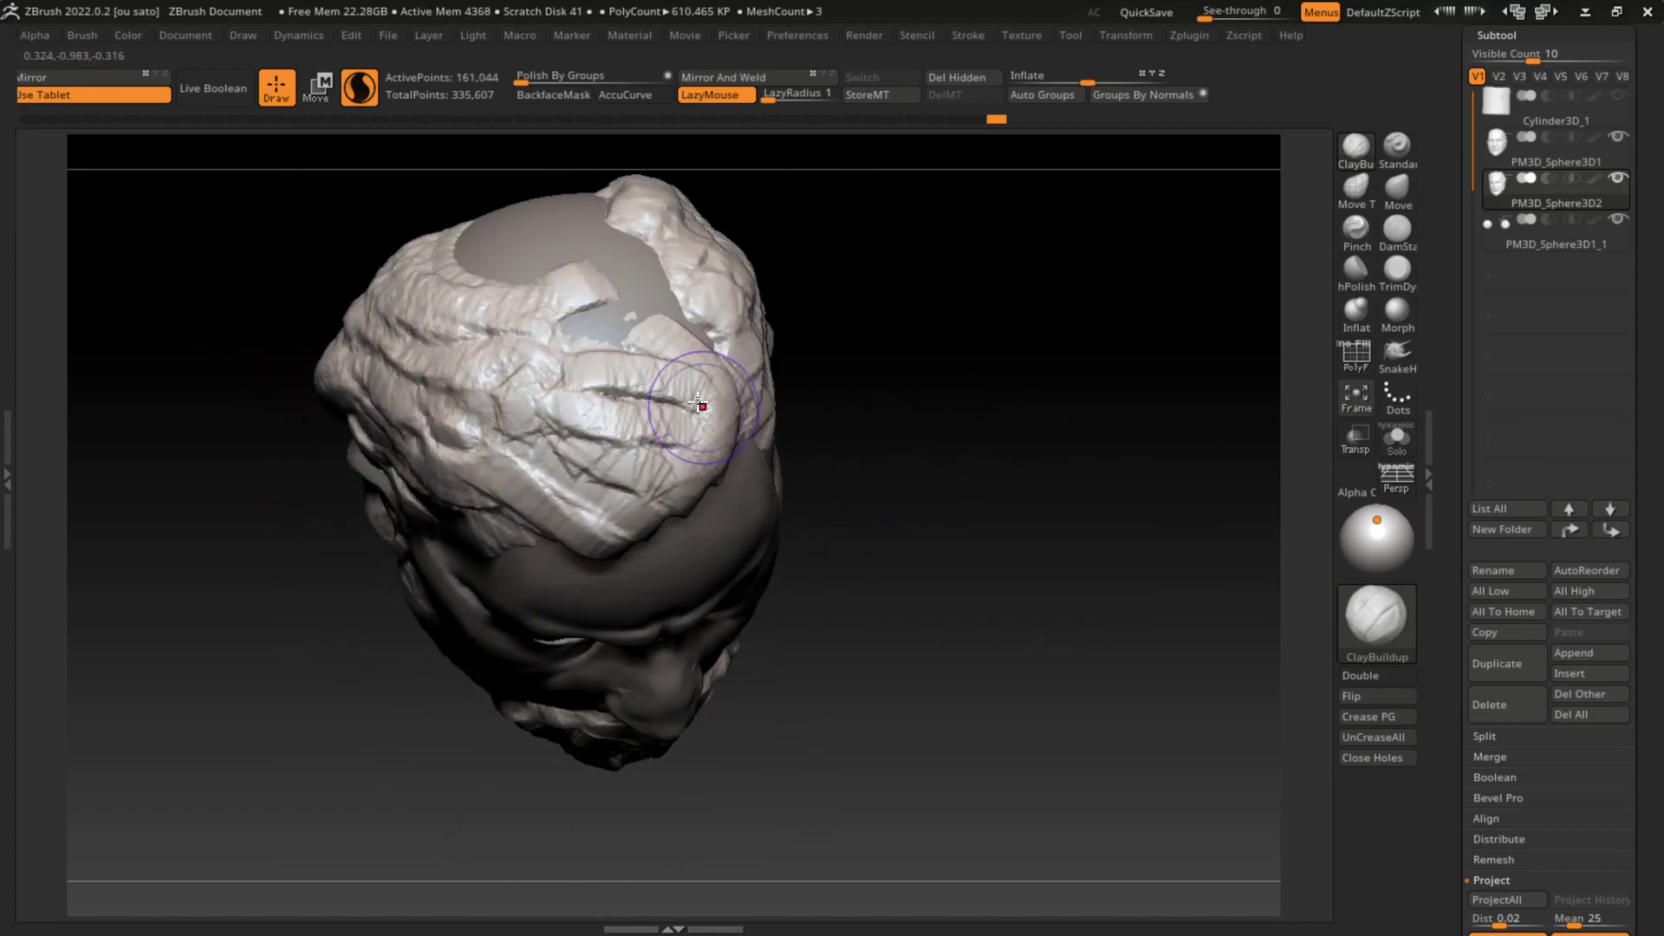
drag(741, 347, 548, 315)
drag(685, 278, 558, 297)
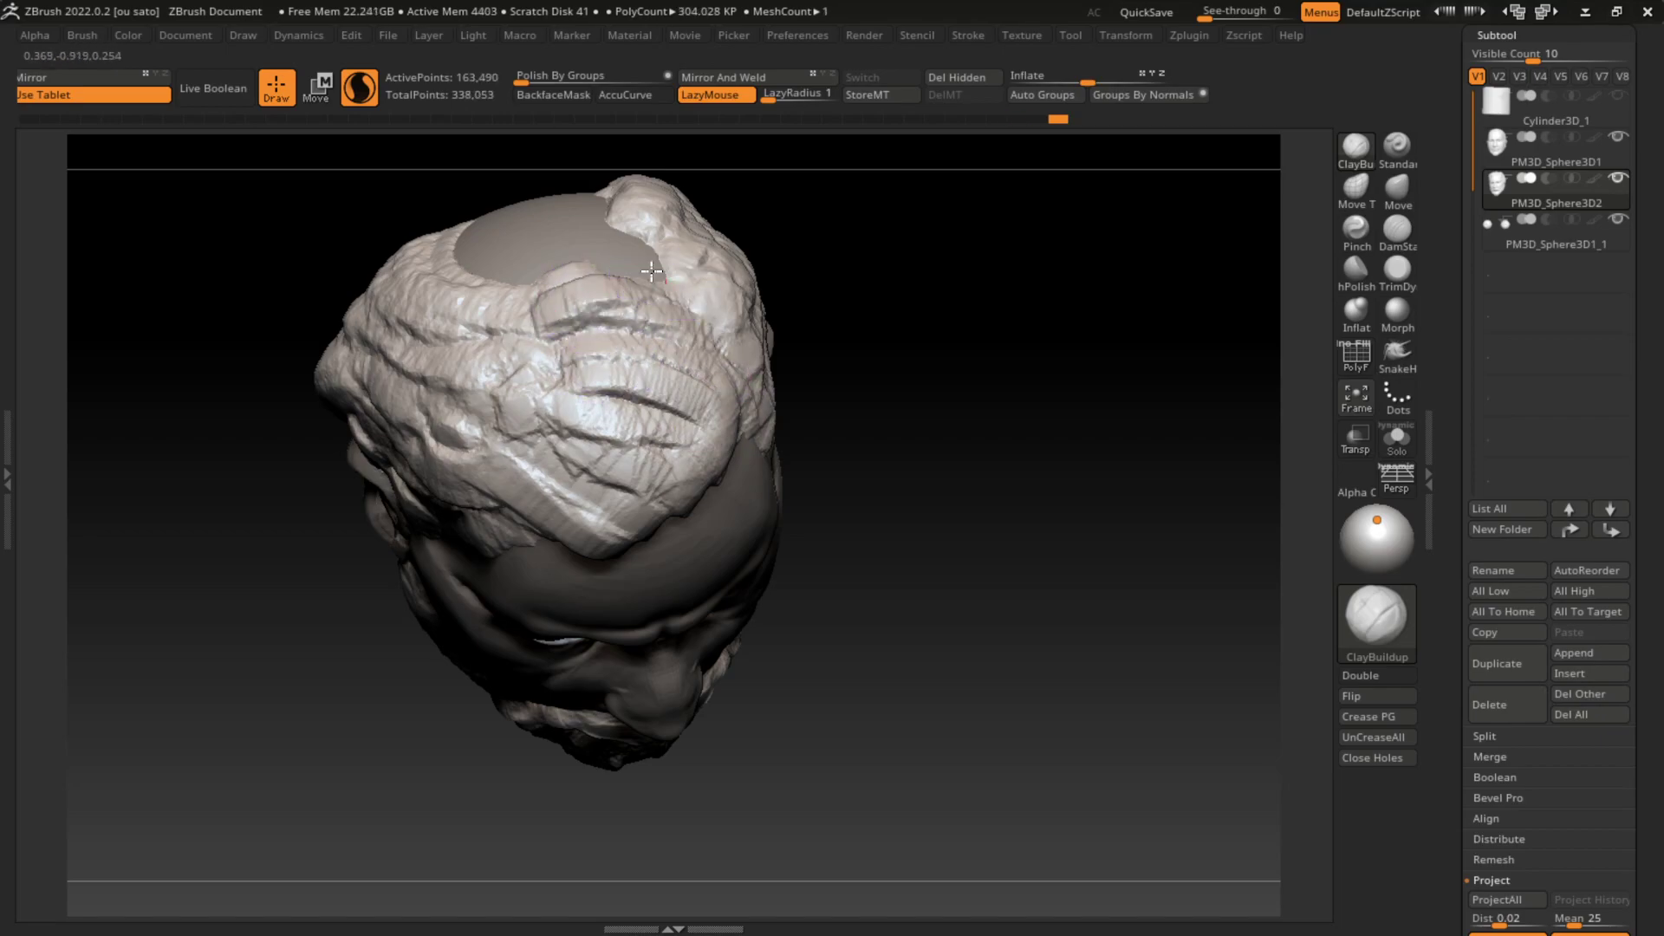
drag(681, 252, 520, 252)
shift+drag(954, 295, 896, 196)
mouse_move(988, 350)
mouse_down()
mouse_move(1055, 450)
mouse_move(1039, 422)
mouse_move(951, 427)
mouse_move(988, 398)
mouse_move(996, 497)
mouse_move(965, 420)
mouse_move(990, 494)
mouse_move(977, 439)
mouse_move(985, 483)
mouse_move(997, 445)
mouse_up()
Step: Carve a DamStandard groove along the hairline
click(1397, 230)
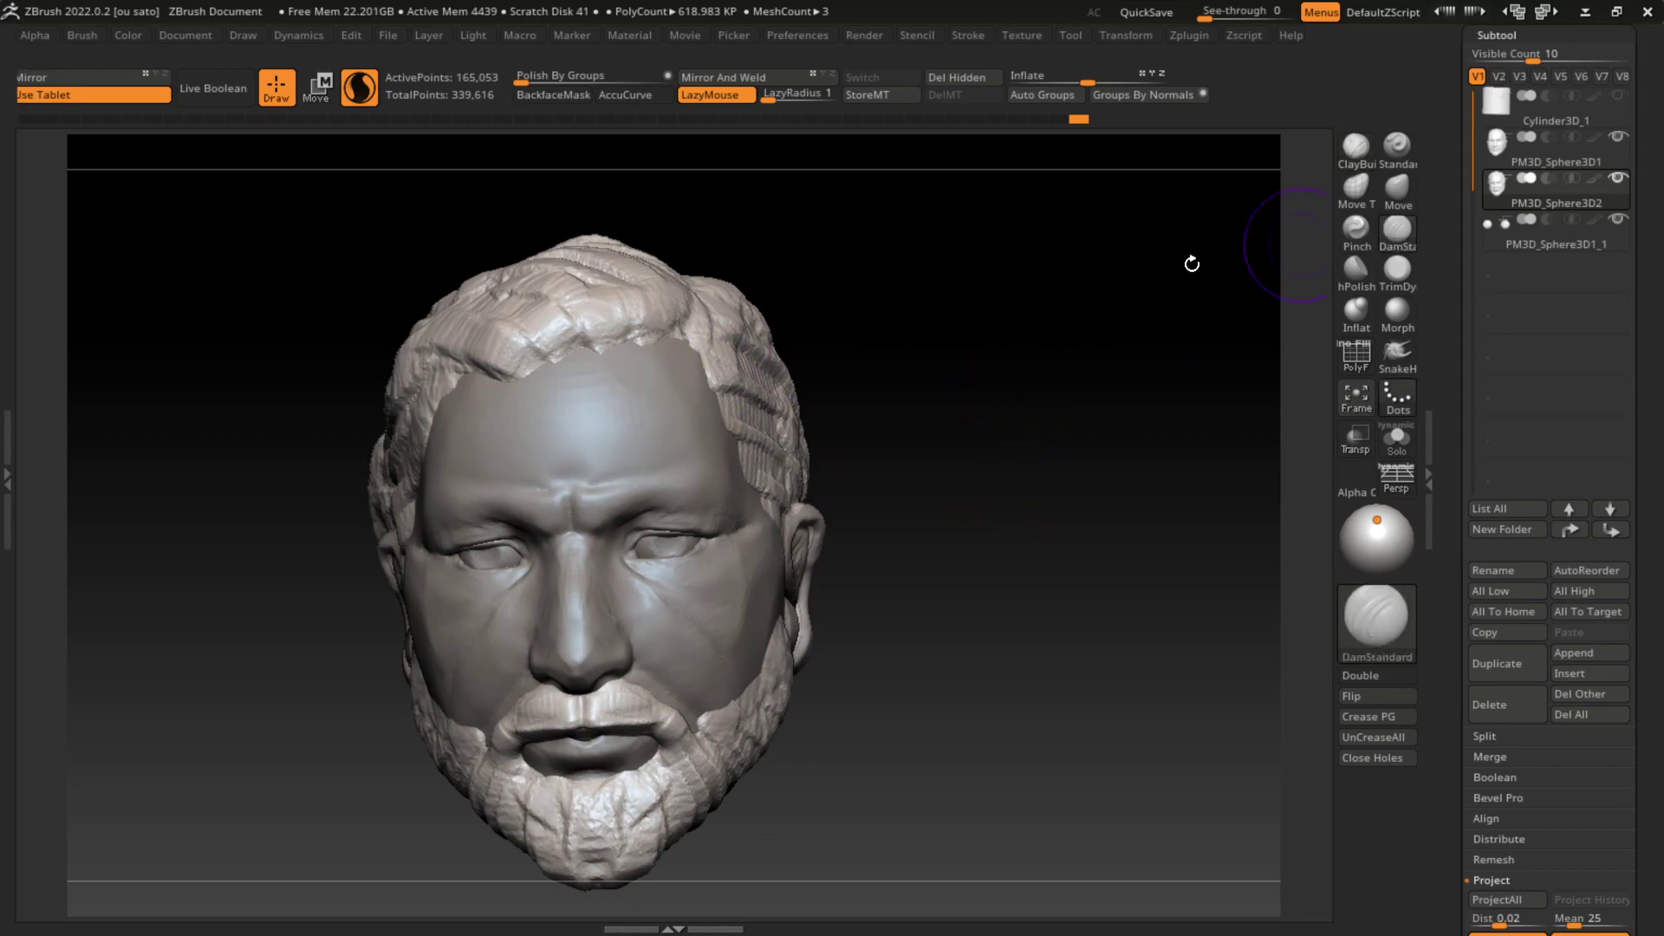
drag(508, 385, 566, 359)
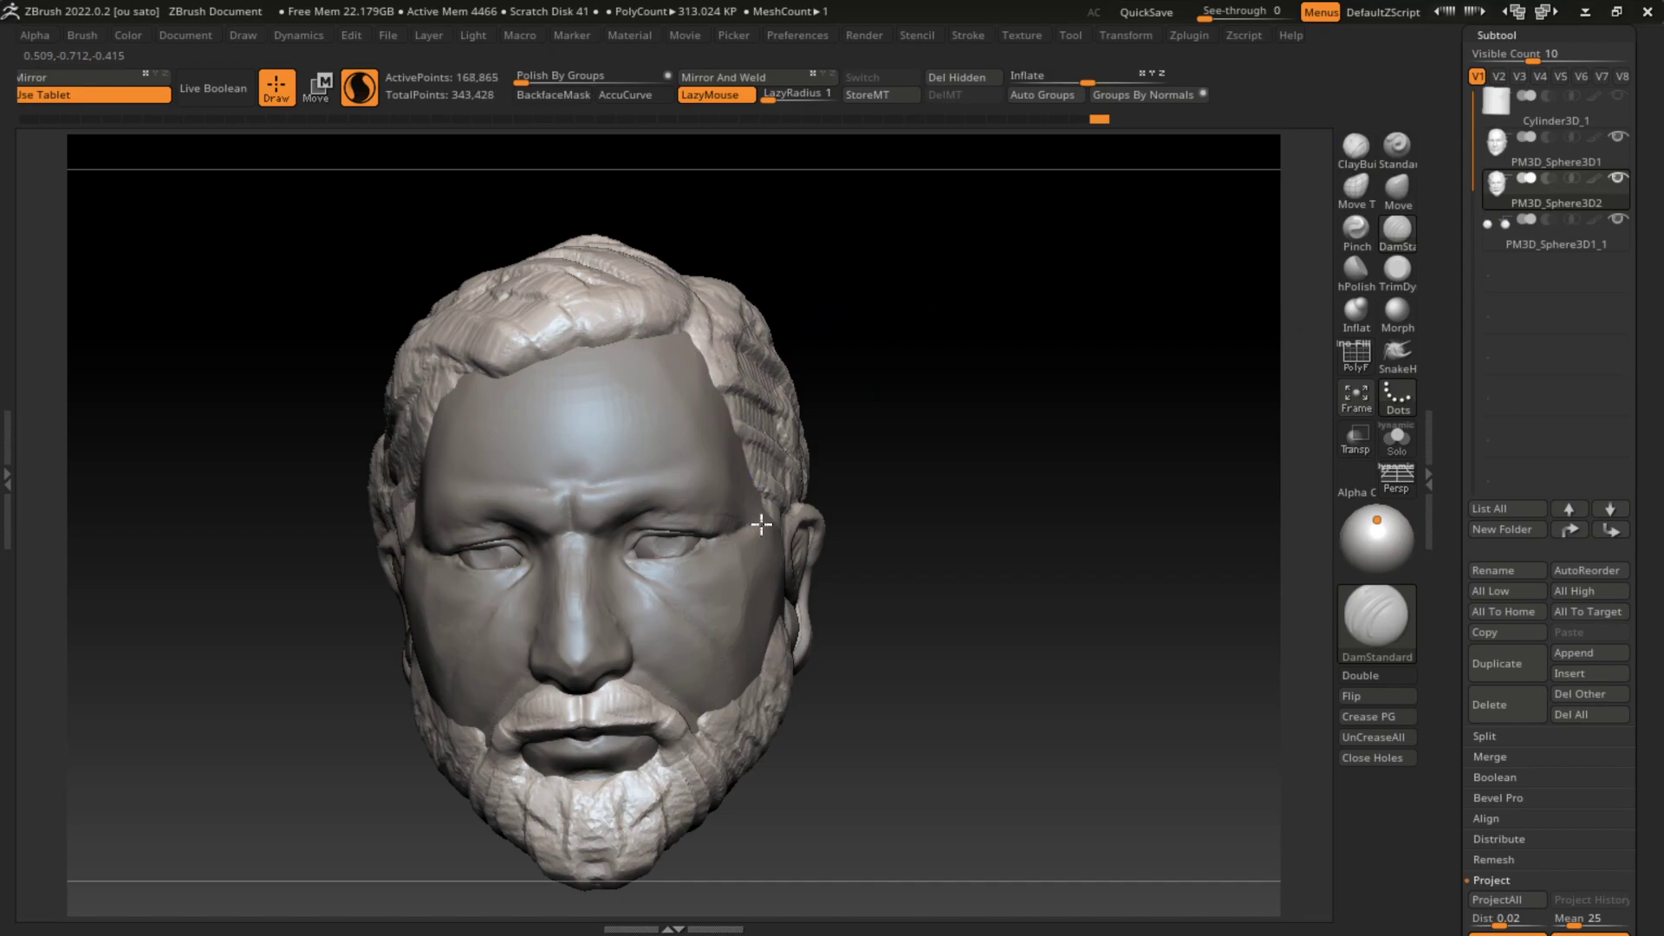
mouse_move(1312, 167)
mouse_down()
mouse_move(1048, 289)
mouse_move(1052, 326)
mouse_move(681, 341)
mouse_up()
mouse_move(818, 256)
mouse_down()
mouse_move(1014, 356)
mouse_move(780, 330)
mouse_up()
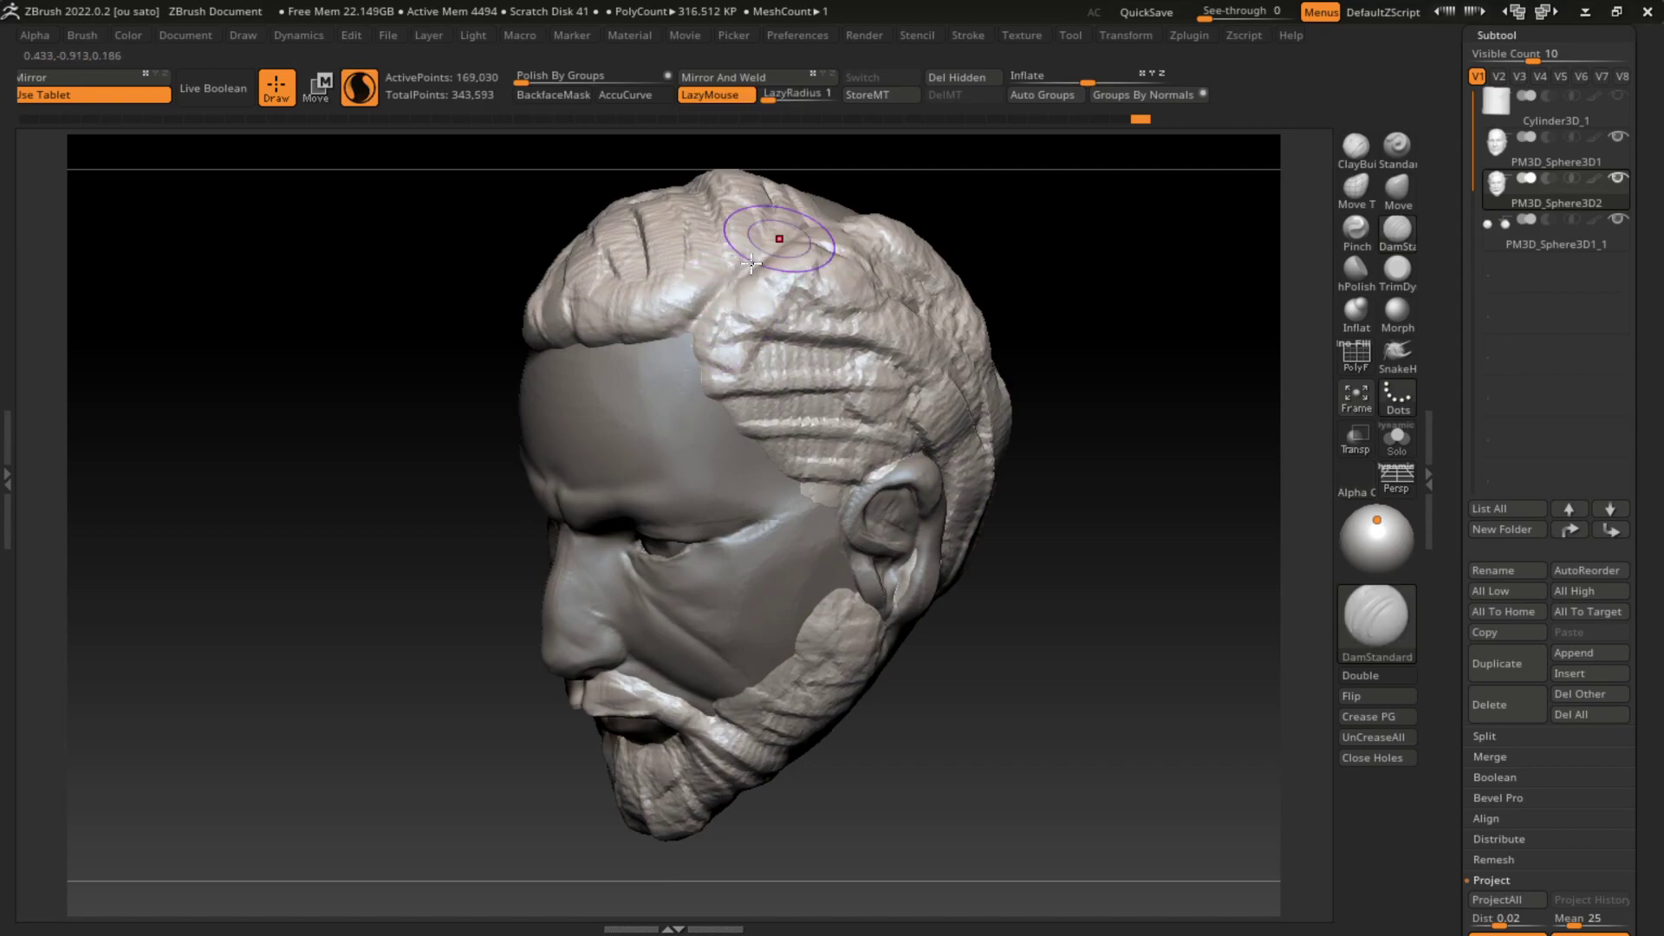
mouse_move(1046, 282)
mouse_down()
mouse_move(1122, 260)
mouse_move(1069, 360)
mouse_move(1066, 416)
mouse_move(1022, 380)
mouse_move(1029, 450)
mouse_up()
Step: Build up ClayBuildup hair over both temples
click(1353, 156)
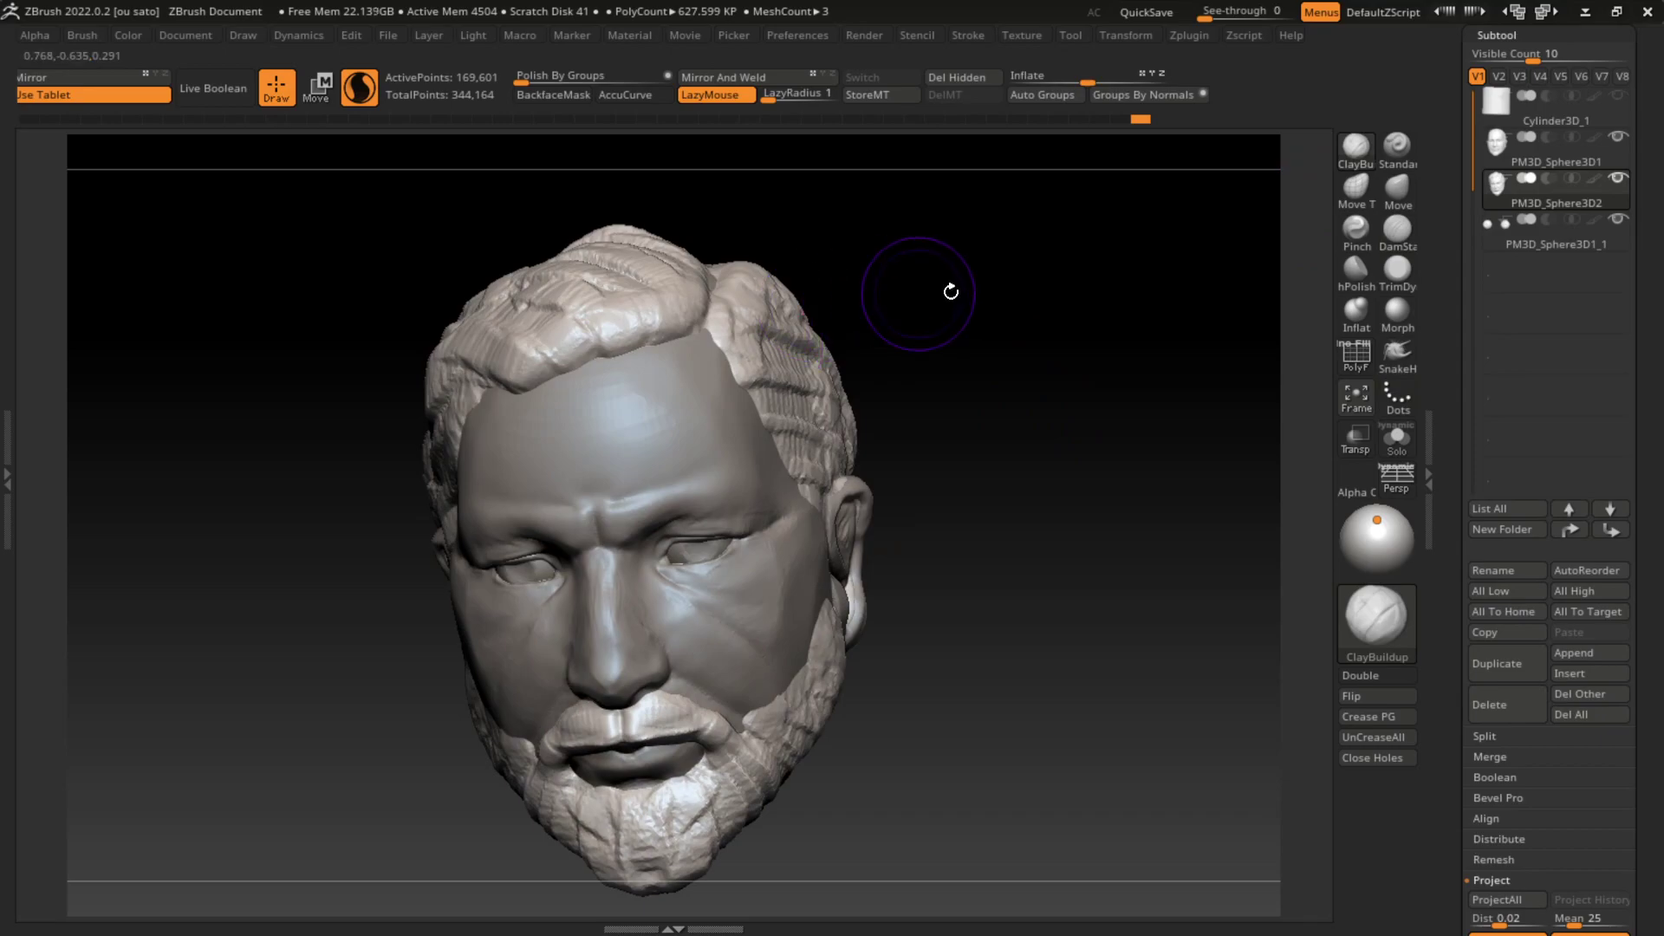
drag(950, 291, 745, 338)
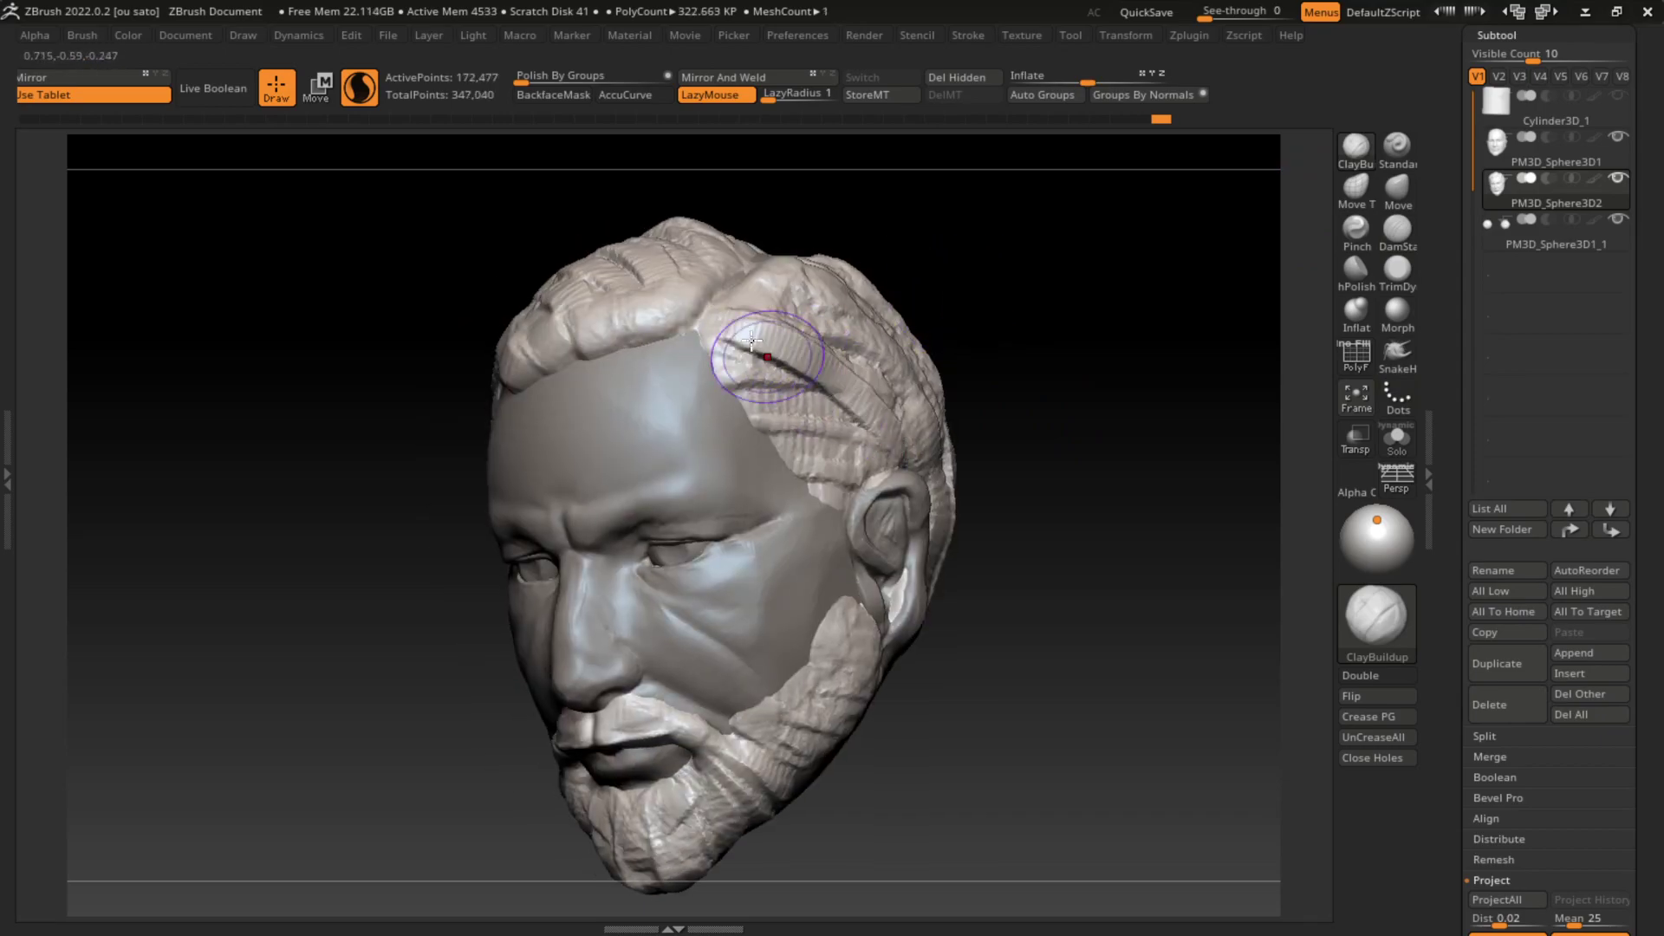
mouse_move(778, 268)
mouse_down()
mouse_move(815, 338)
mouse_move(858, 364)
mouse_move(800, 267)
mouse_up()
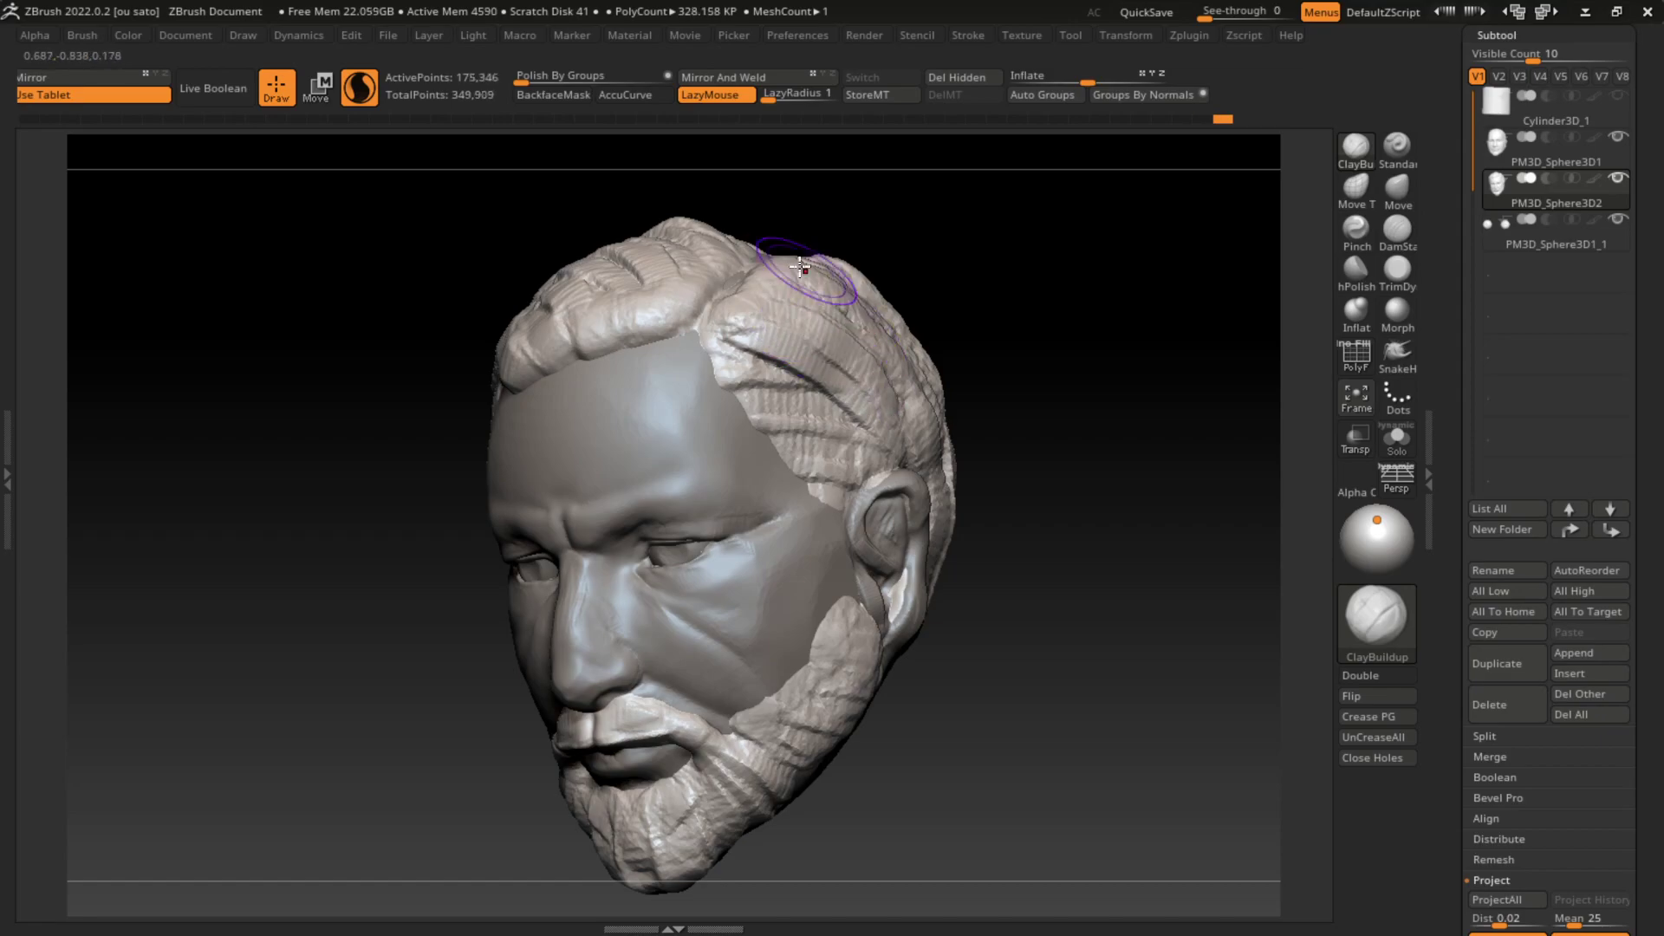
drag(1066, 453, 1087, 461)
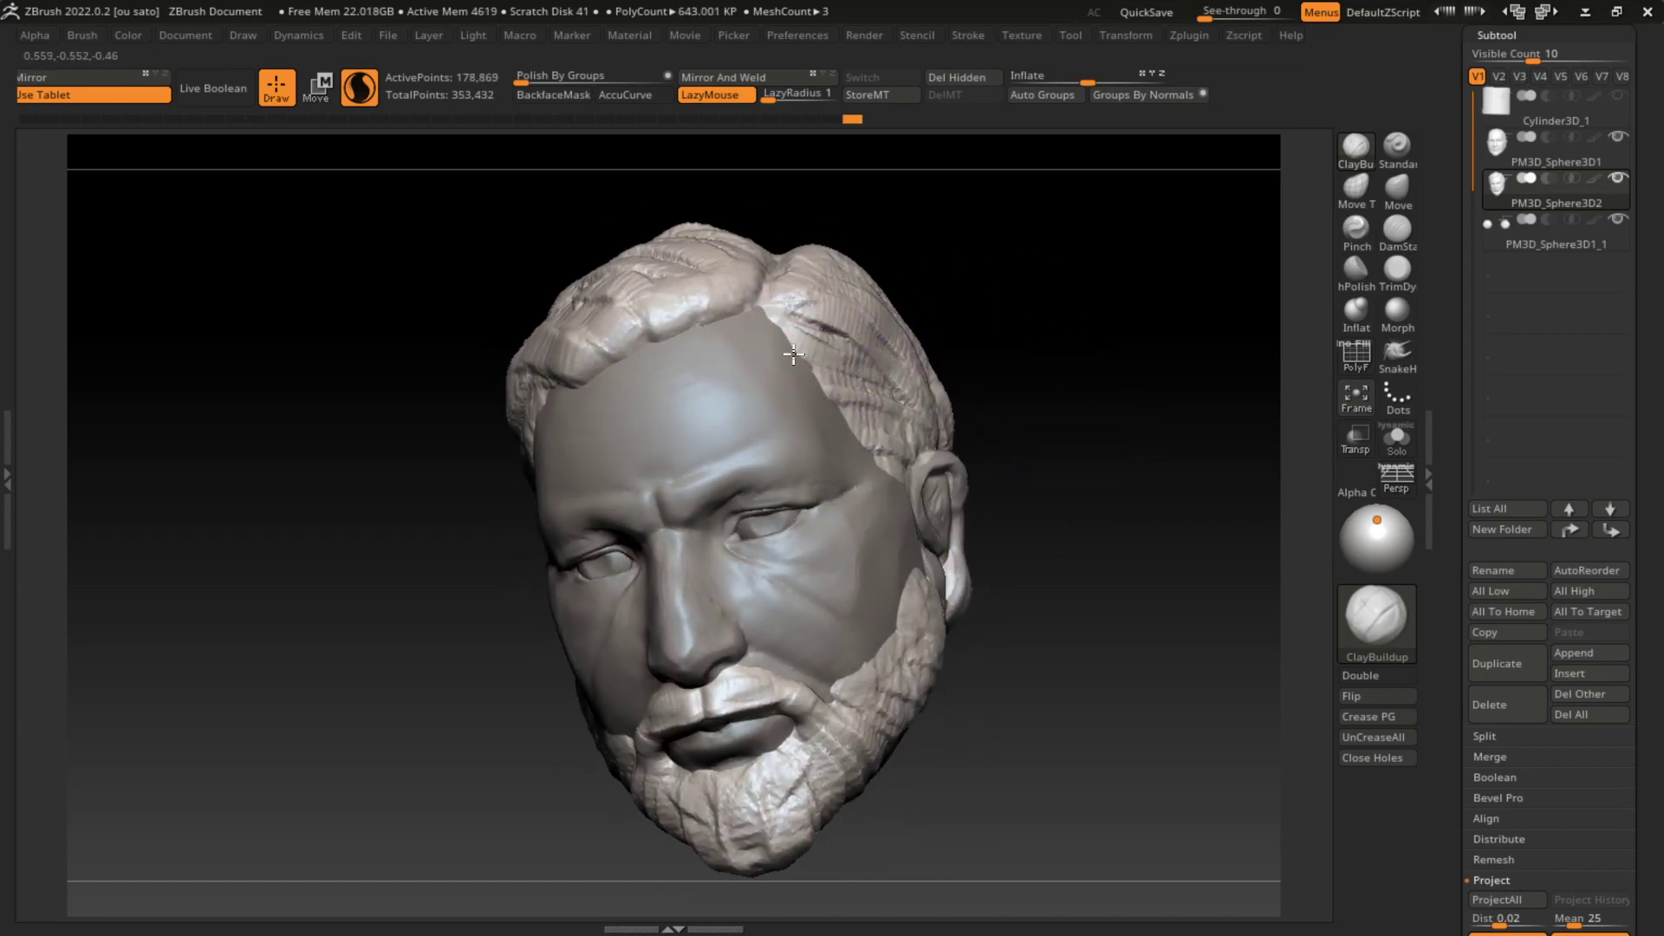
click(1398, 228)
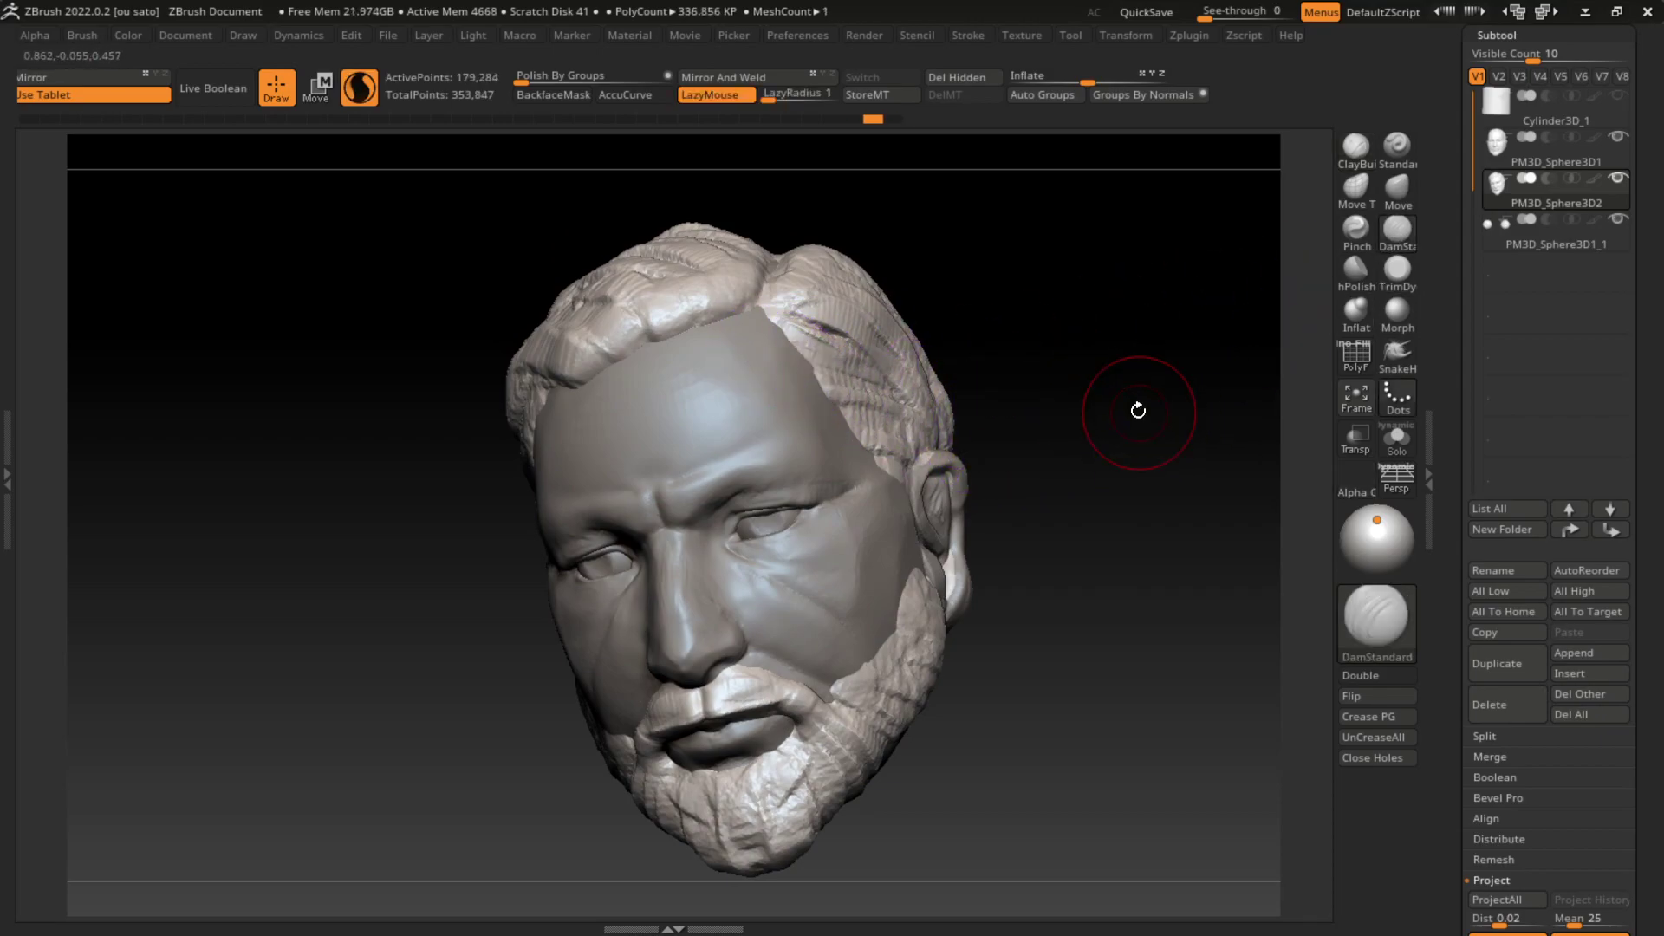
click(1355, 144)
mouse_move(919, 399)
mouse_down()
mouse_move(824, 335)
mouse_move(871, 436)
mouse_up()
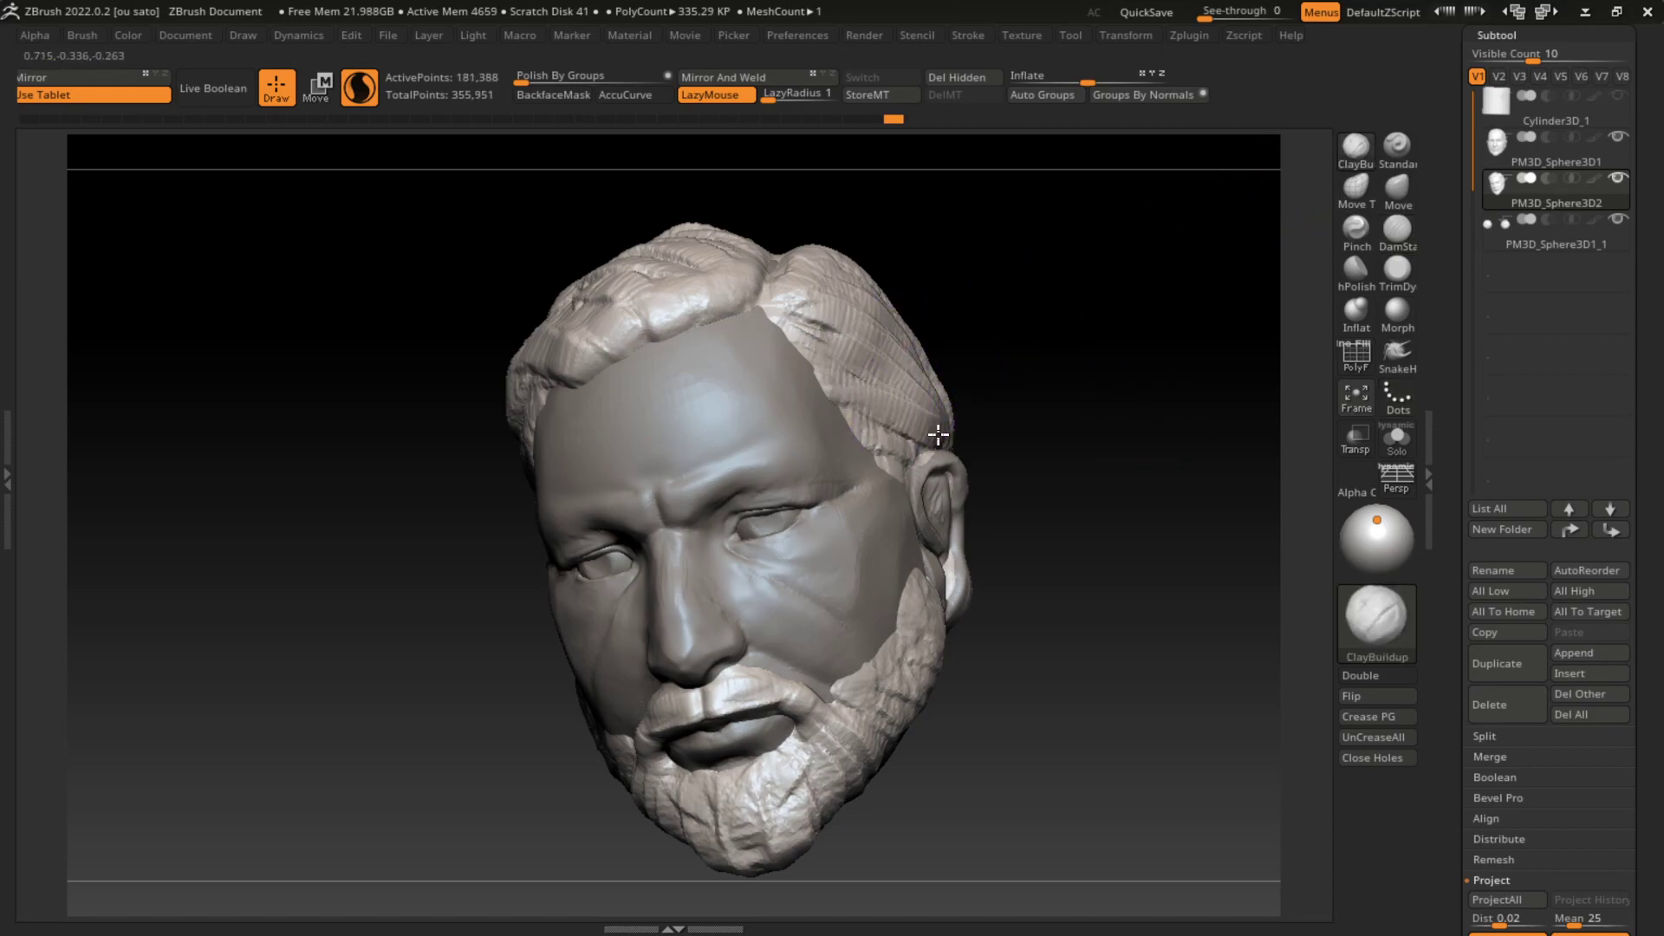
mouse_move(1040, 444)
mouse_down()
mouse_move(979, 451)
mouse_move(967, 412)
mouse_up()
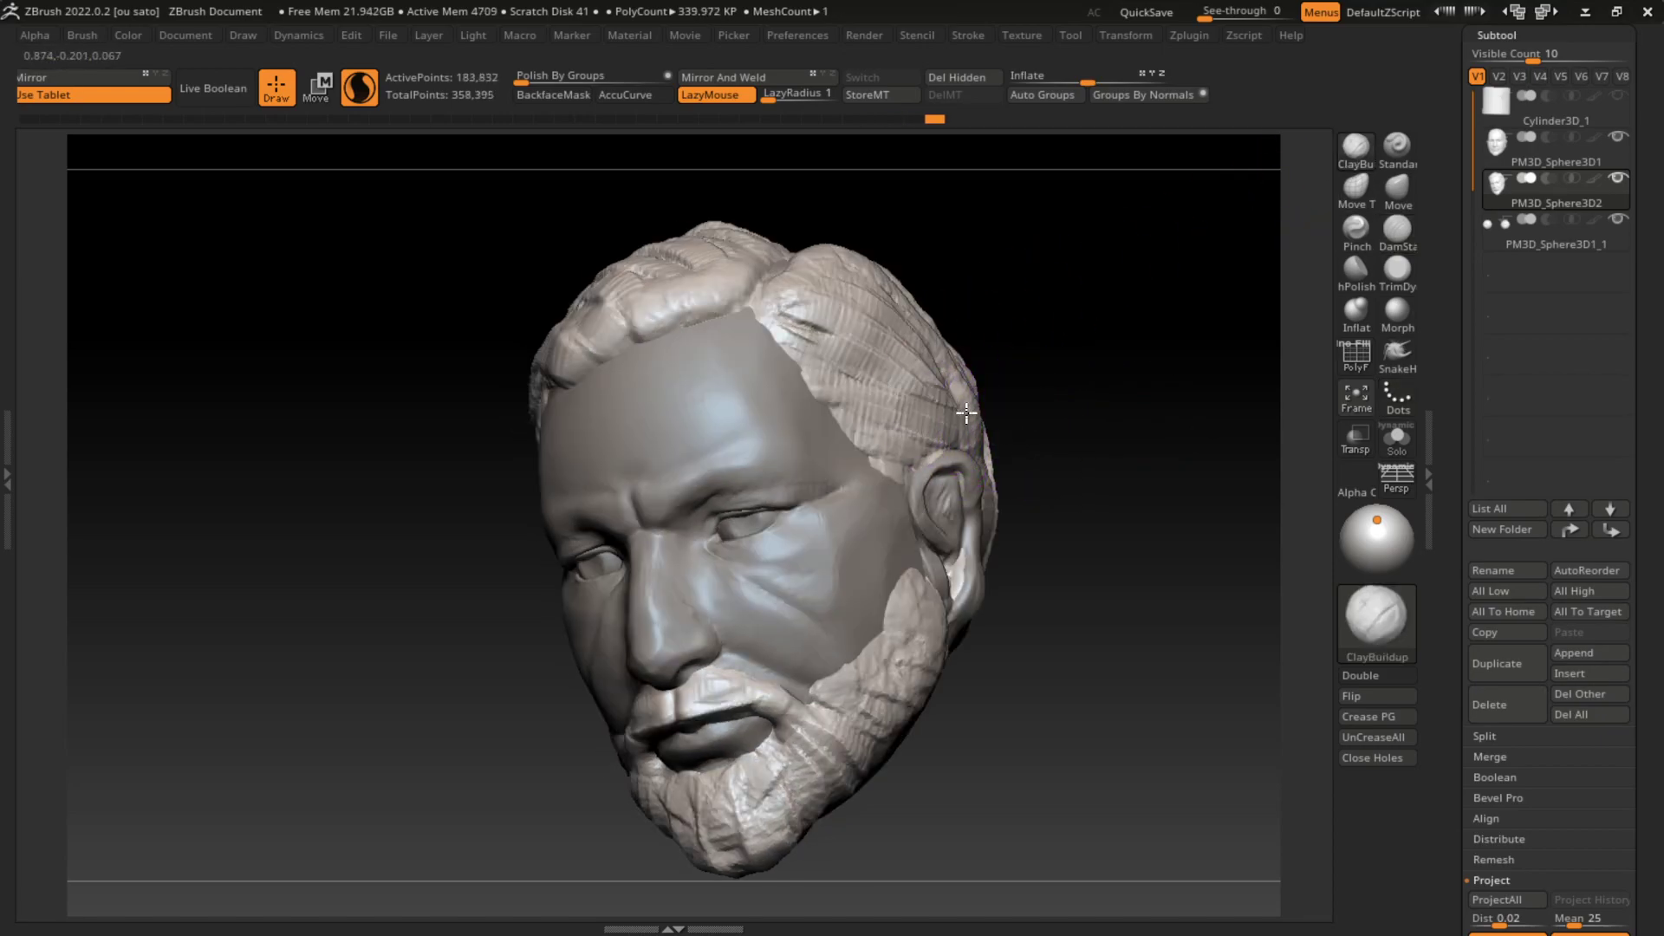
mouse_move(1093, 463)
mouse_down()
mouse_move(1115, 476)
mouse_move(1055, 478)
mouse_move(1063, 427)
mouse_up()
Step: Carve a strand groove into the crown hair and add more strand strokes
key(s)
drag(1048, 296, 832, 260)
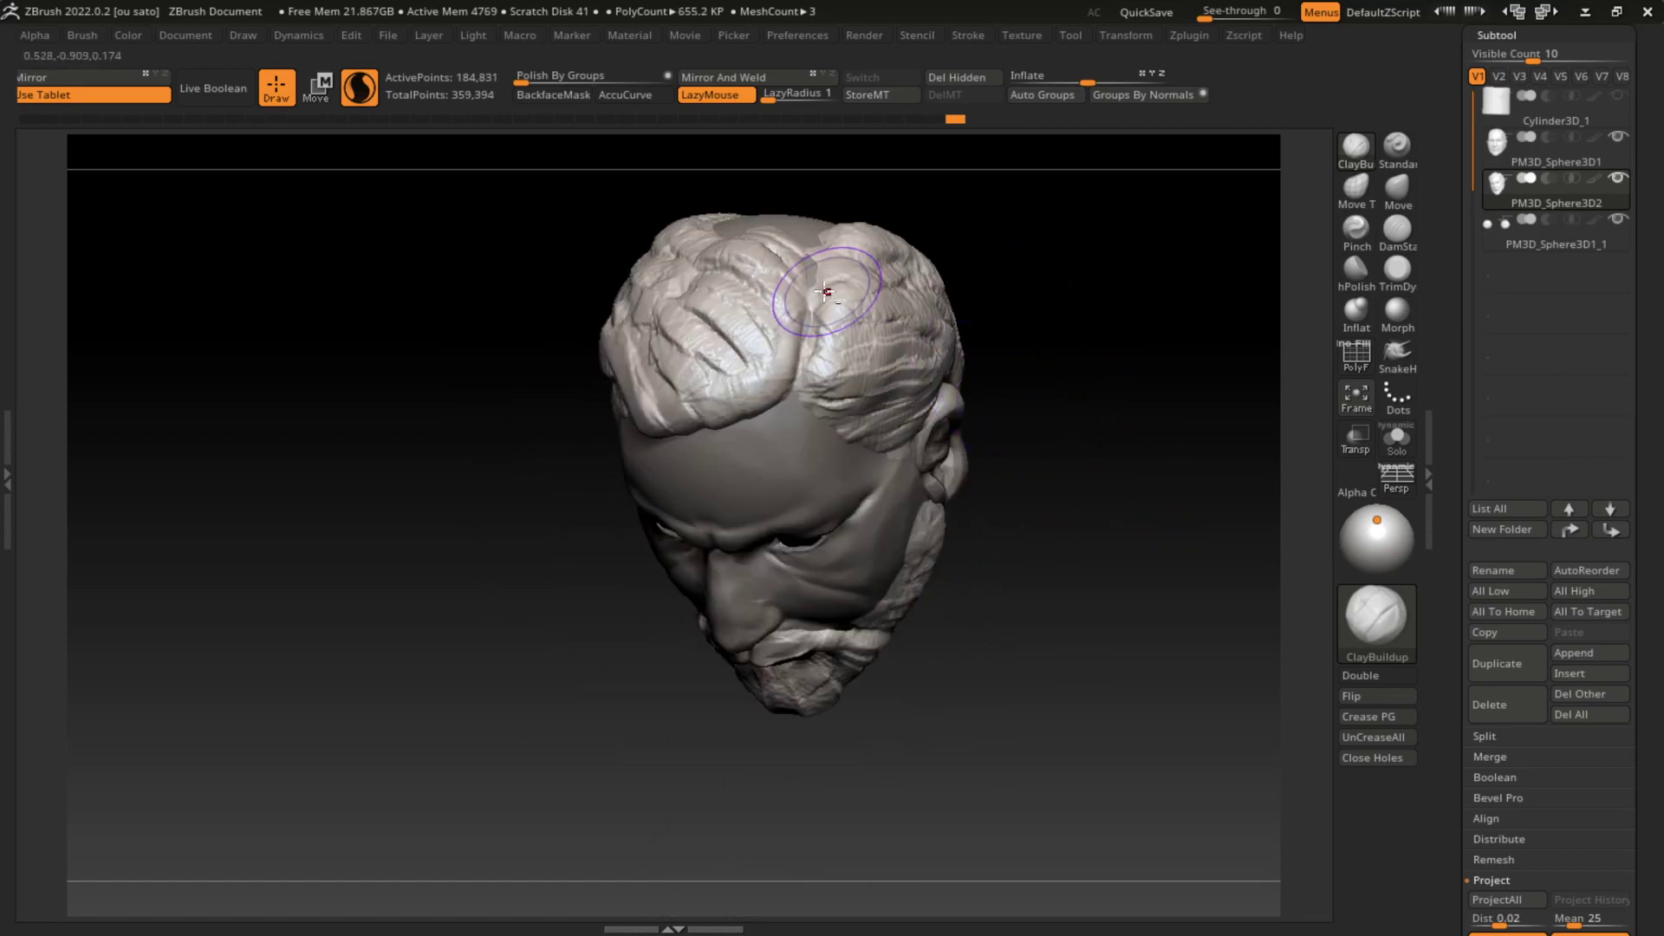
drag(860, 319, 882, 276)
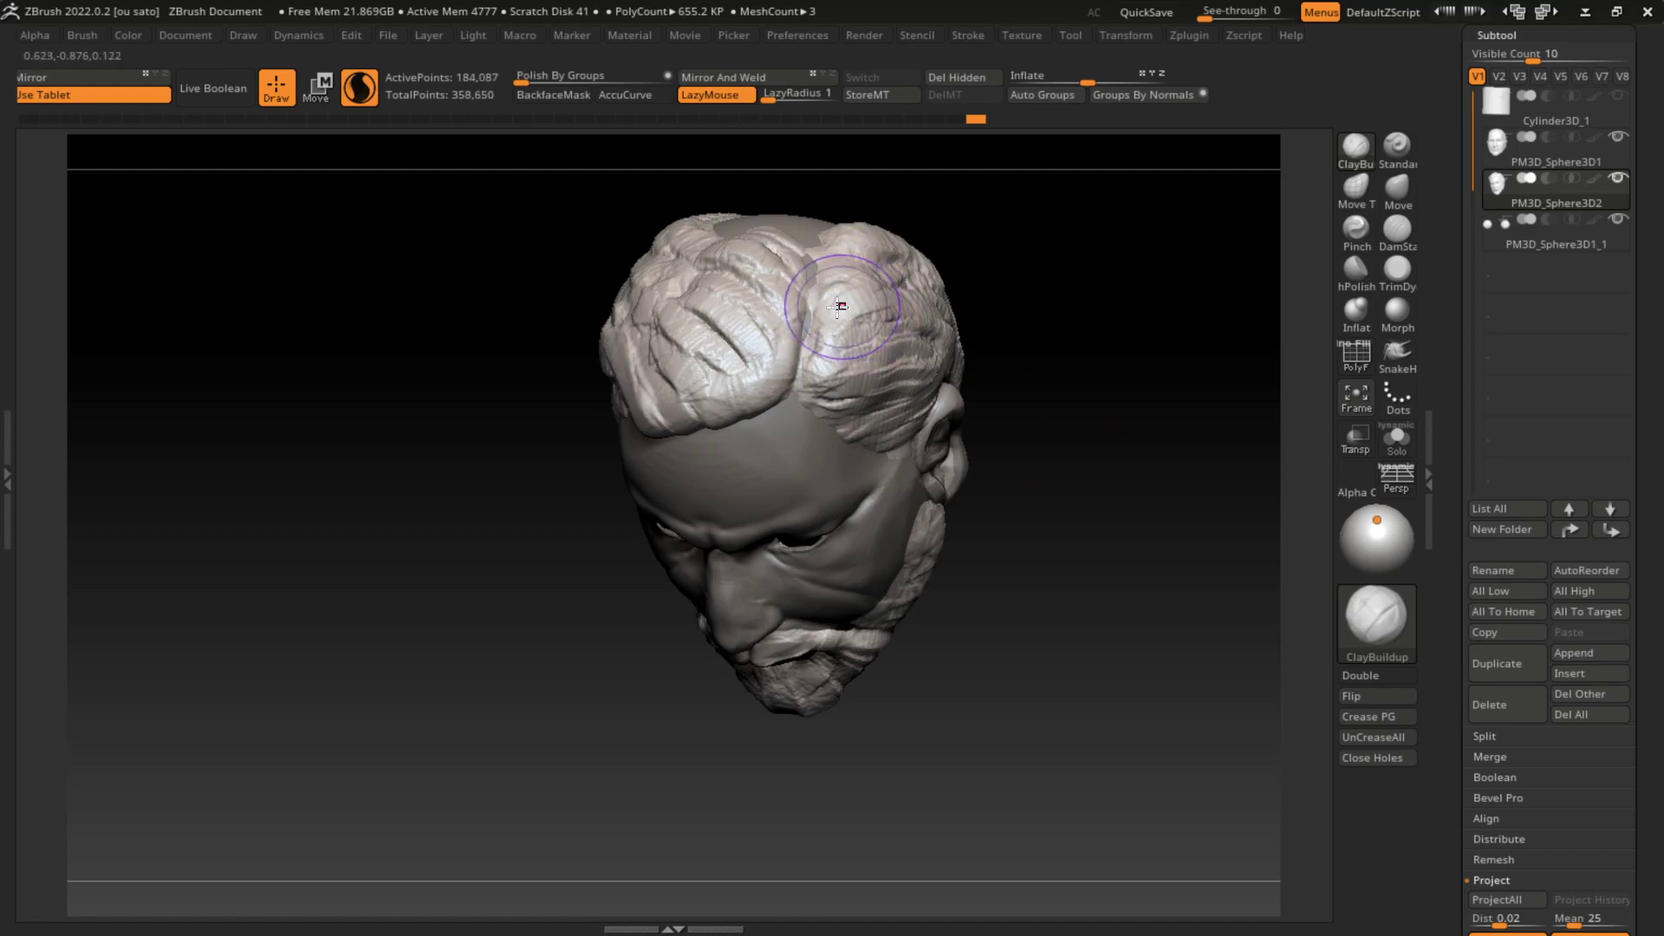
drag(1086, 383, 1073, 398)
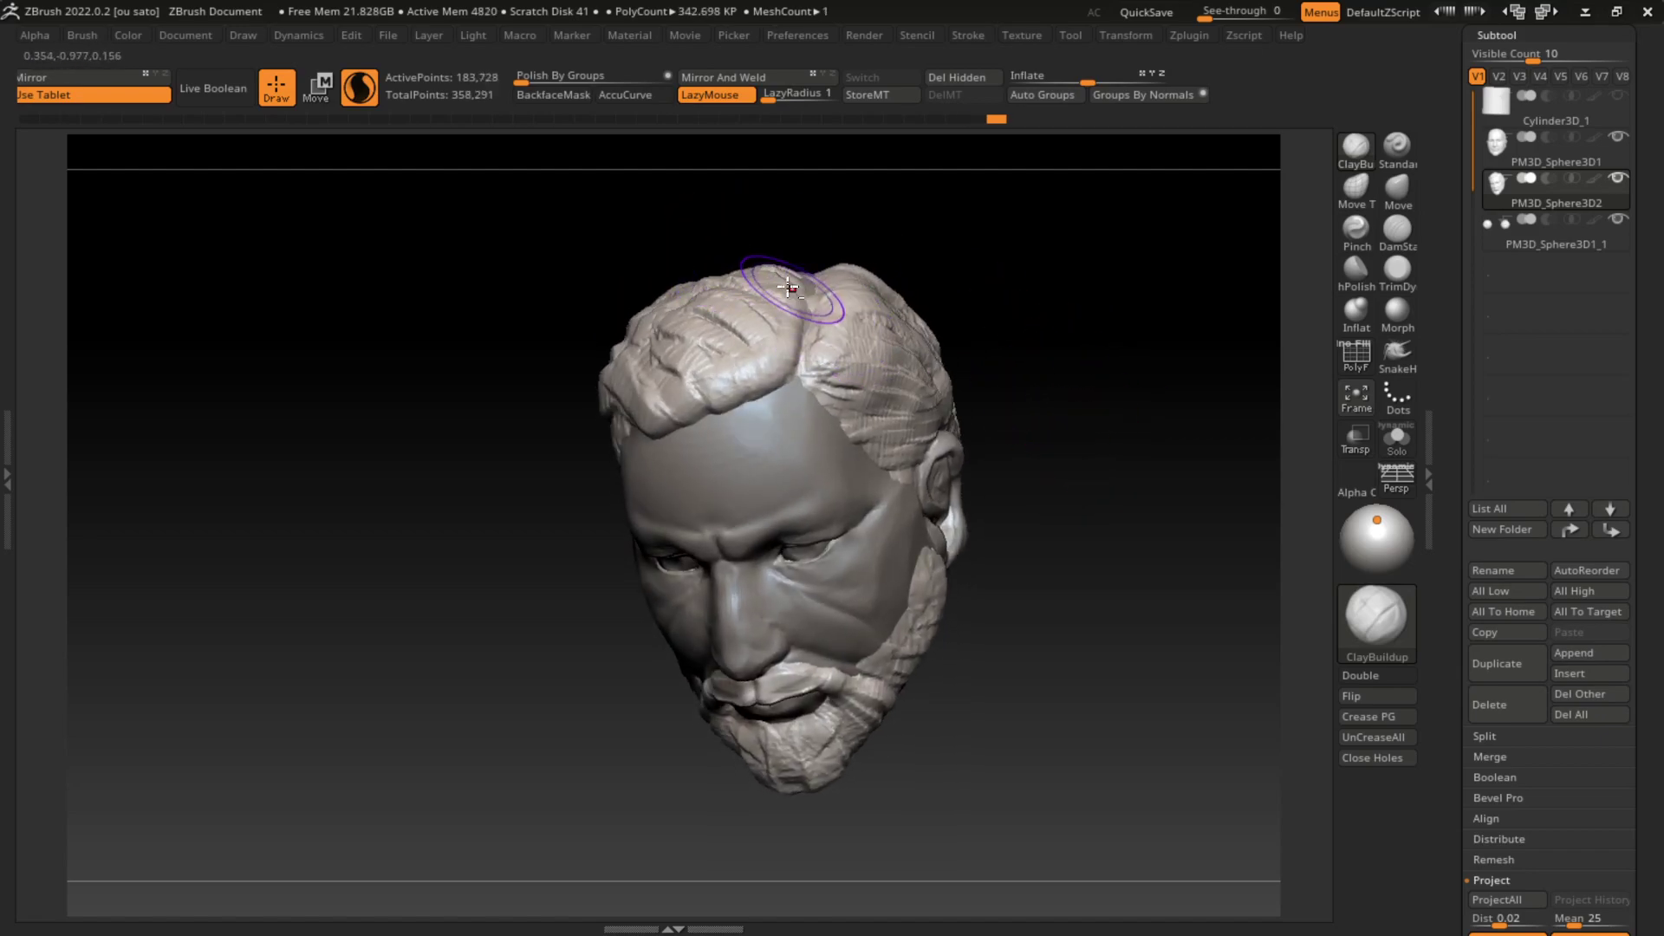
mouse_move(779, 332)
mouse_down()
mouse_move(720, 303)
mouse_move(697, 391)
mouse_up()
mouse_move(1005, 408)
mouse_down()
mouse_move(1050, 371)
mouse_move(1069, 439)
mouse_up()
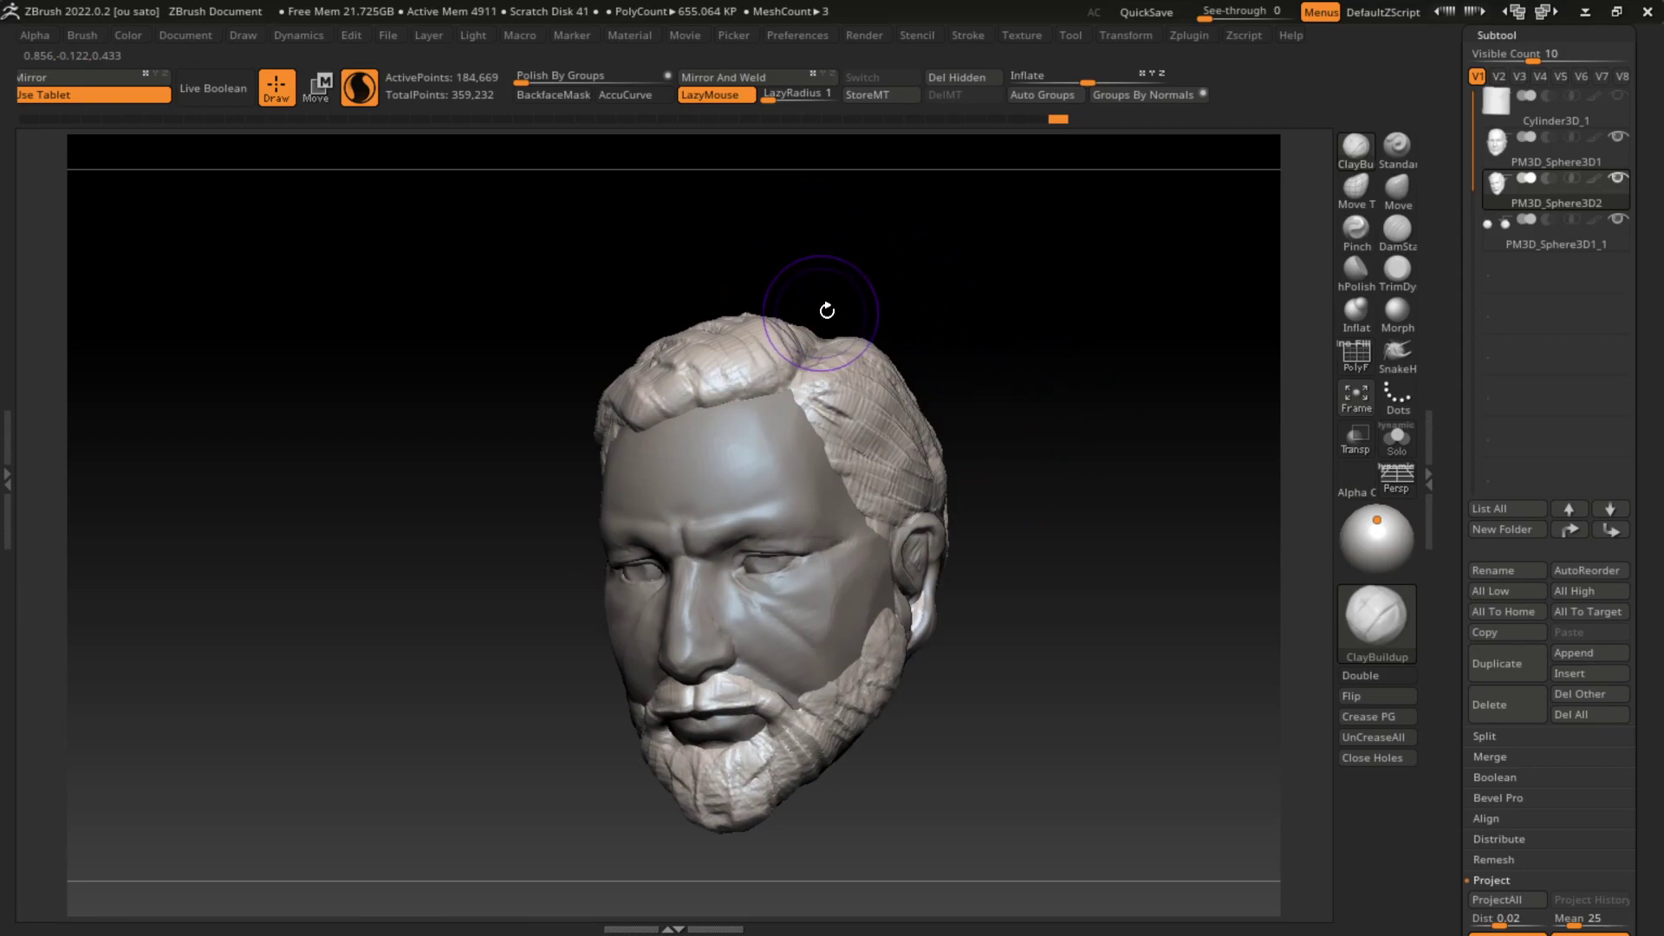
Step: Re-sculpt the crown hair strands from a tilted top-down view
drag(827, 310, 830, 332)
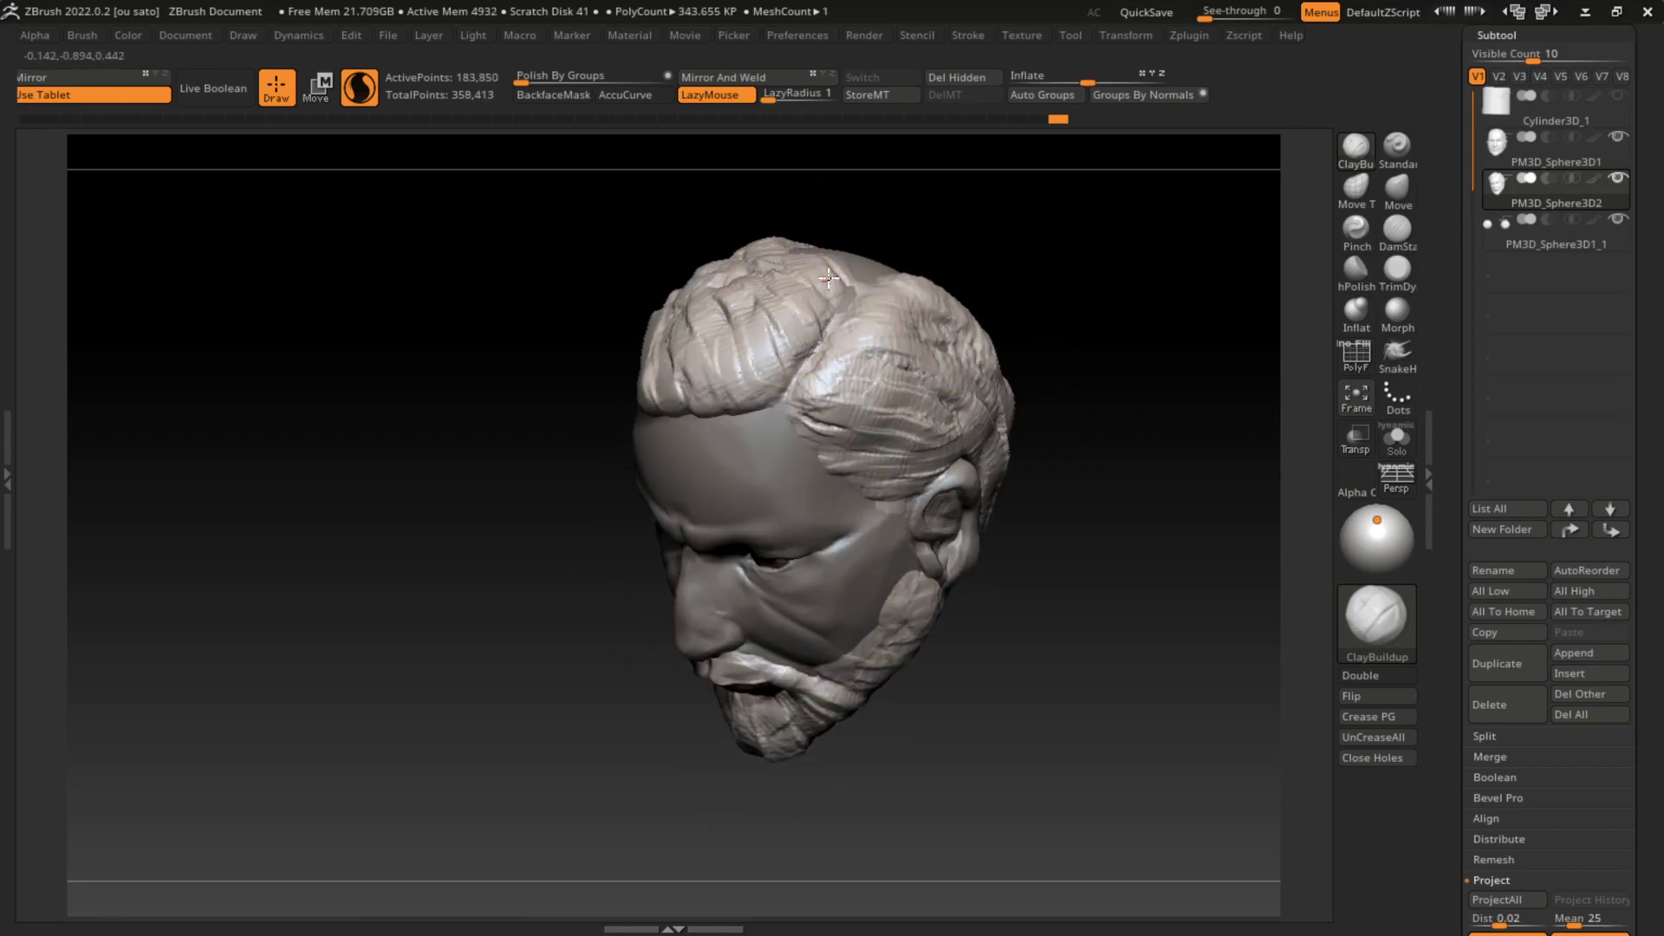
drag(826, 250, 881, 260)
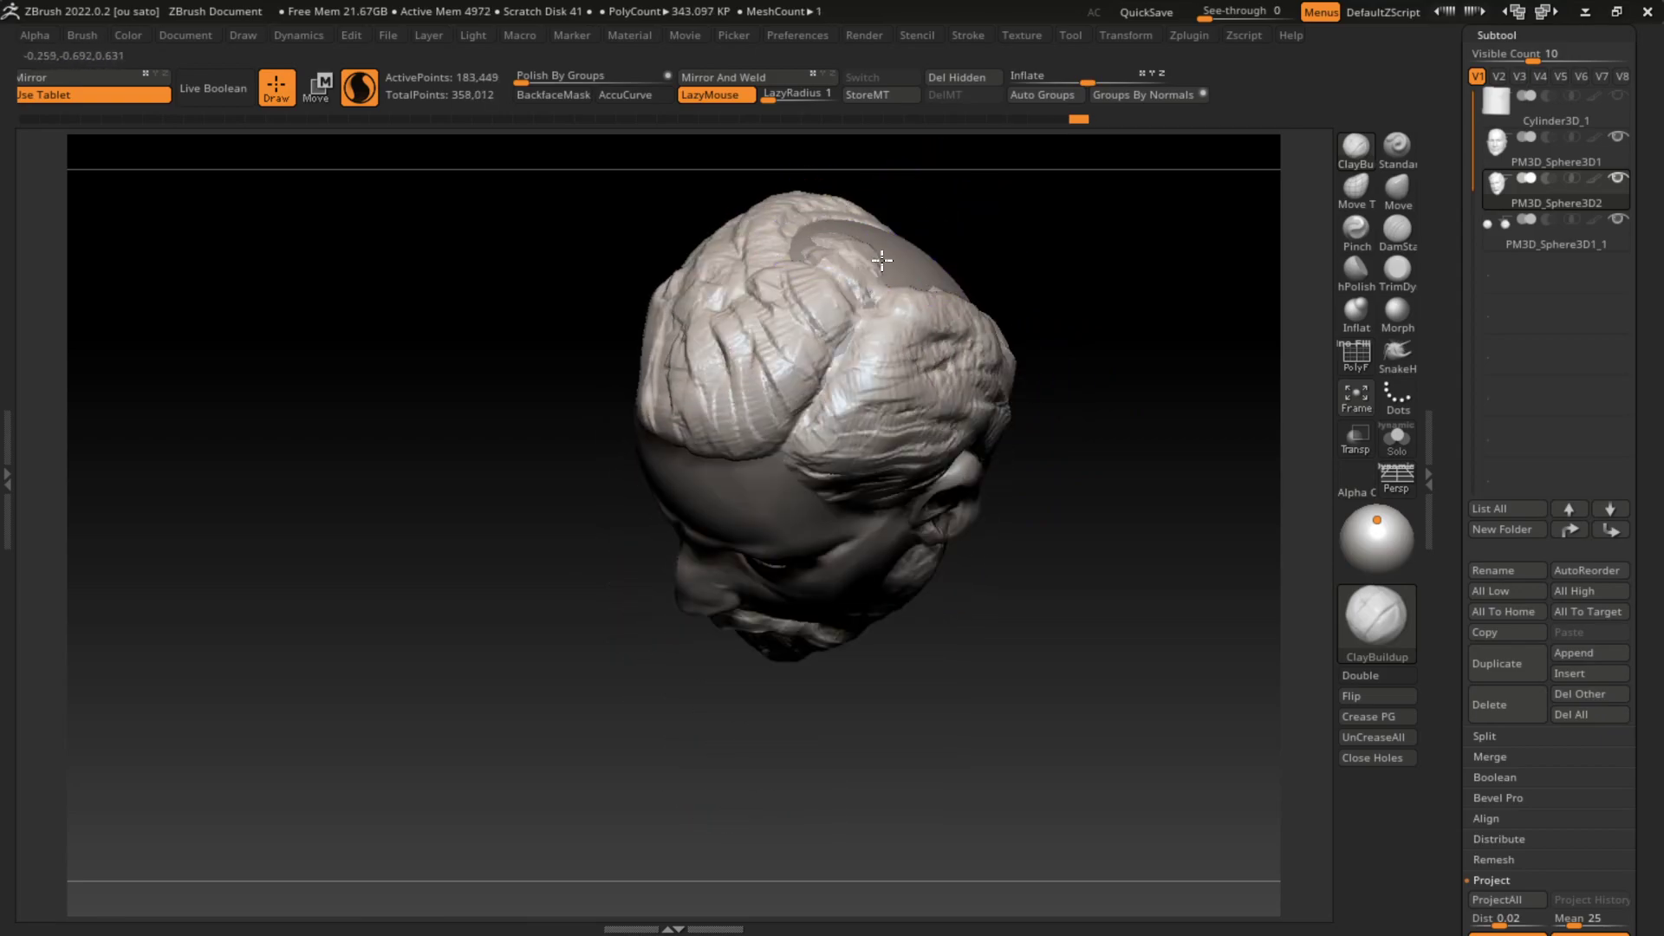
drag(1075, 295, 1128, 336)
mouse_move(832, 286)
mouse_down()
mouse_move(918, 278)
mouse_move(904, 292)
mouse_move(746, 229)
mouse_move(884, 252)
mouse_up()
mouse_move(780, 260)
mouse_down()
mouse_move(867, 355)
mouse_move(730, 302)
mouse_up()
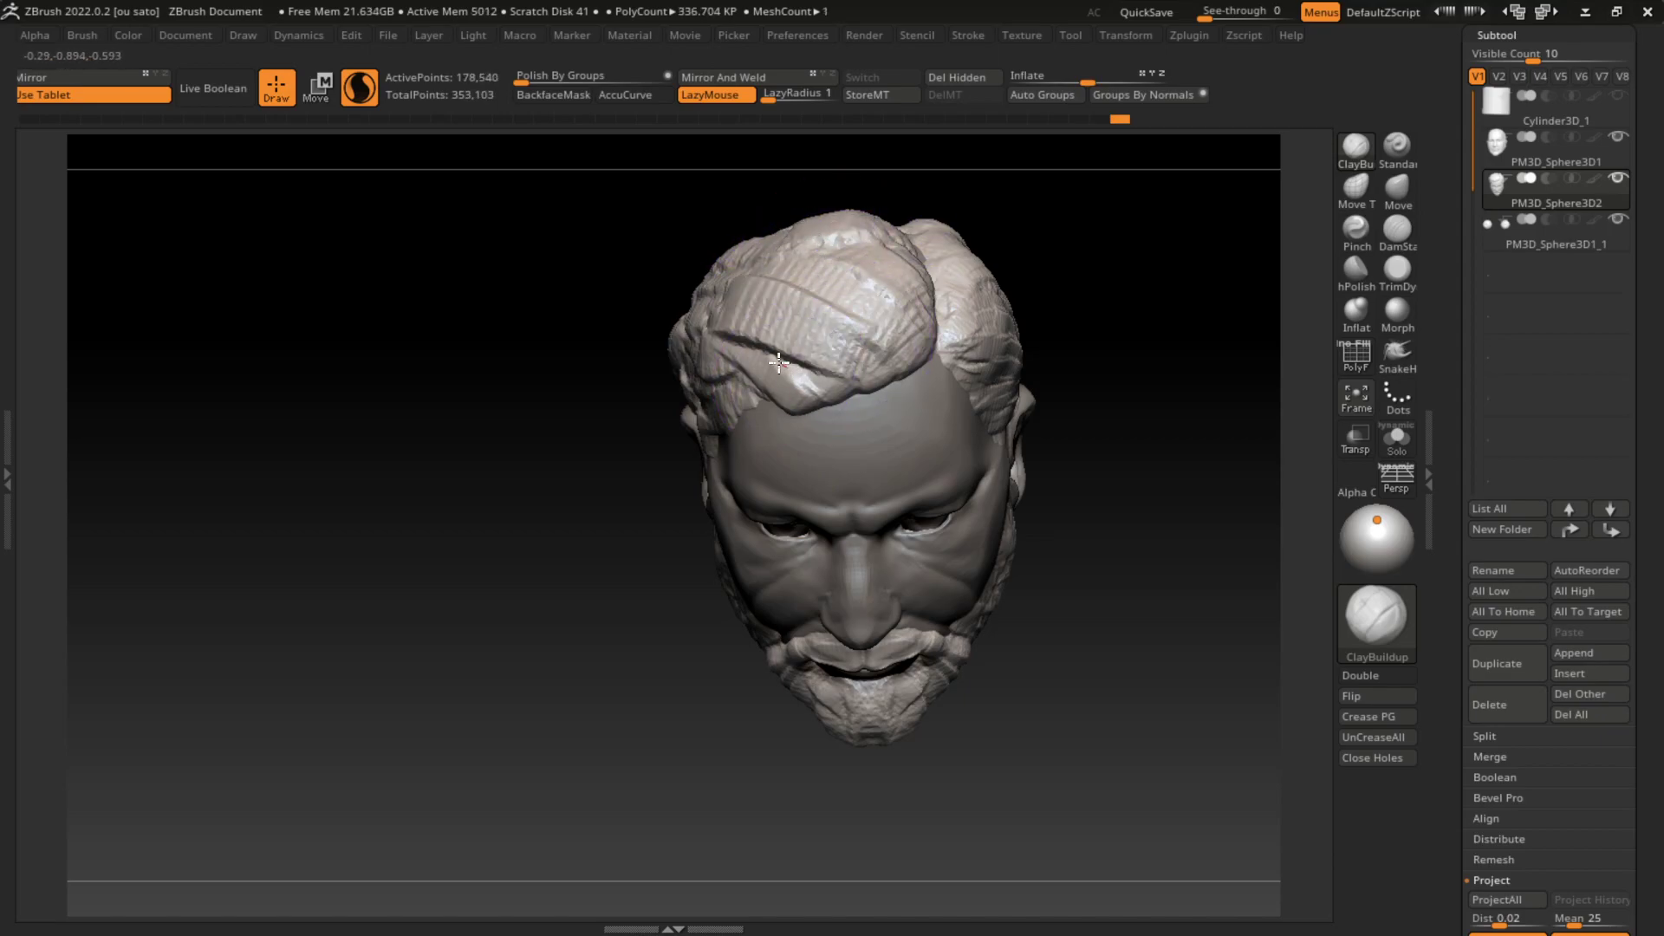
Step: Sculpt hair strands on the left crown and carve strand grooves over the temple
drag(778, 362, 737, 260)
mouse_move(1083, 312)
mouse_down()
mouse_move(1155, 371)
mouse_move(1207, 360)
mouse_move(1214, 383)
mouse_move(1162, 381)
mouse_up()
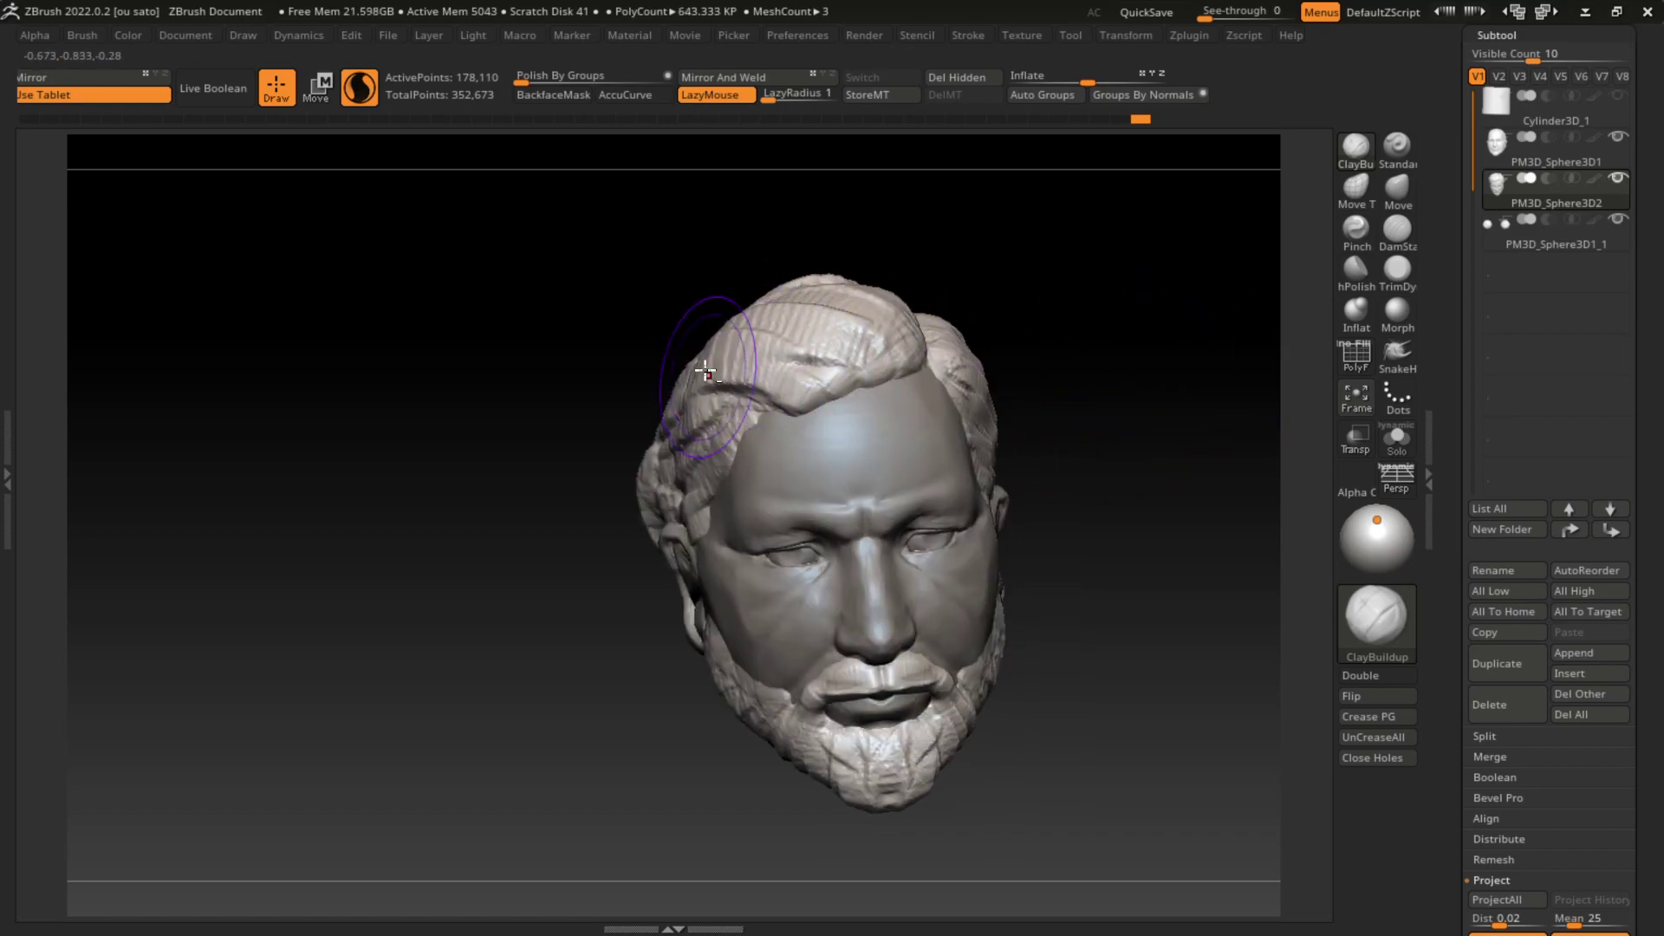
mouse_move(1106, 465)
mouse_down()
mouse_move(1137, 495)
mouse_move(1196, 449)
mouse_move(1181, 523)
mouse_move(1193, 460)
mouse_move(1182, 486)
mouse_move(1050, 435)
mouse_up()
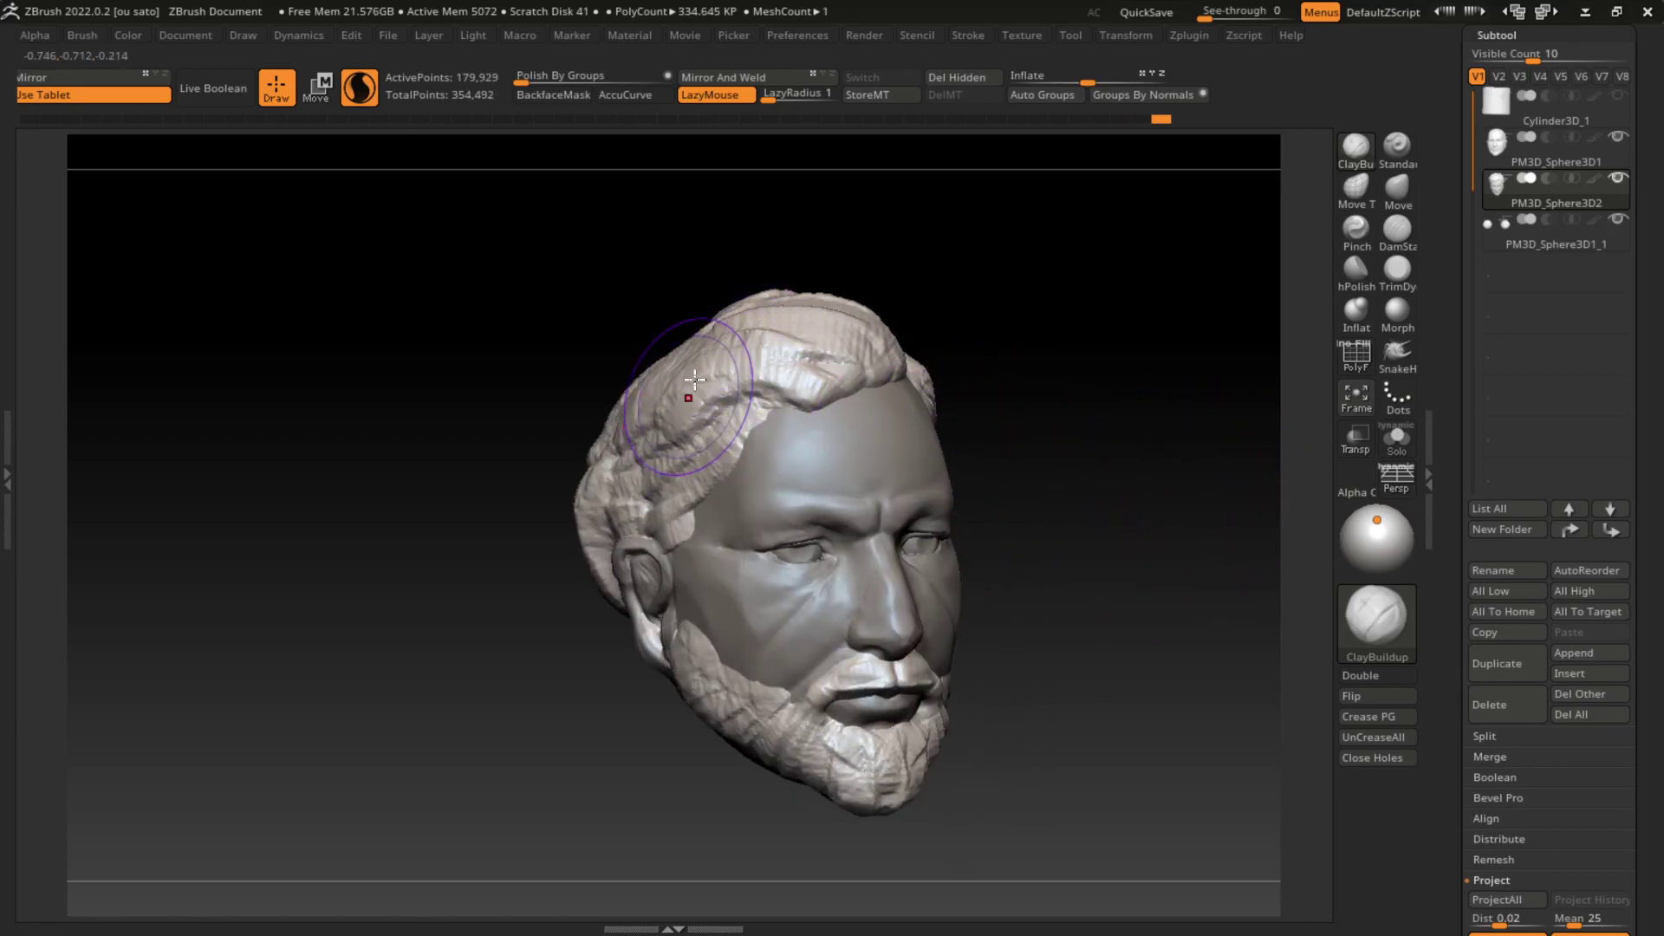
drag(985, 260, 1083, 269)
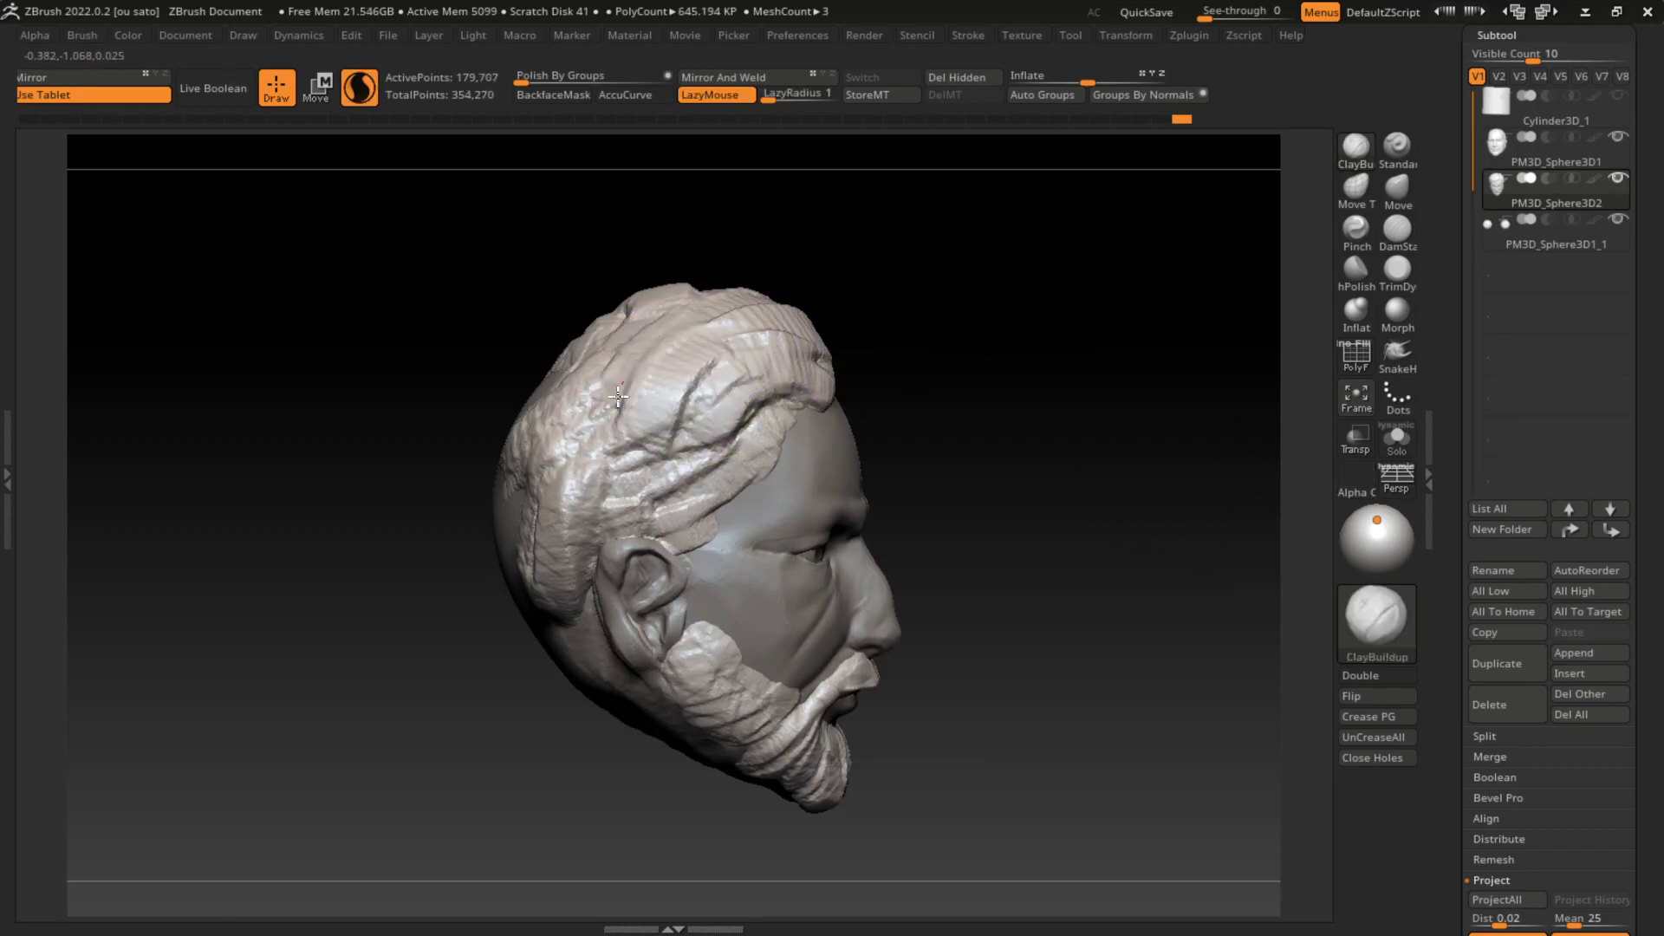
mouse_move(619, 397)
mouse_down()
mouse_move(658, 346)
mouse_move(668, 477)
mouse_move(607, 330)
mouse_up()
mouse_move(624, 486)
mouse_down()
mouse_move(702, 338)
mouse_move(627, 496)
mouse_up()
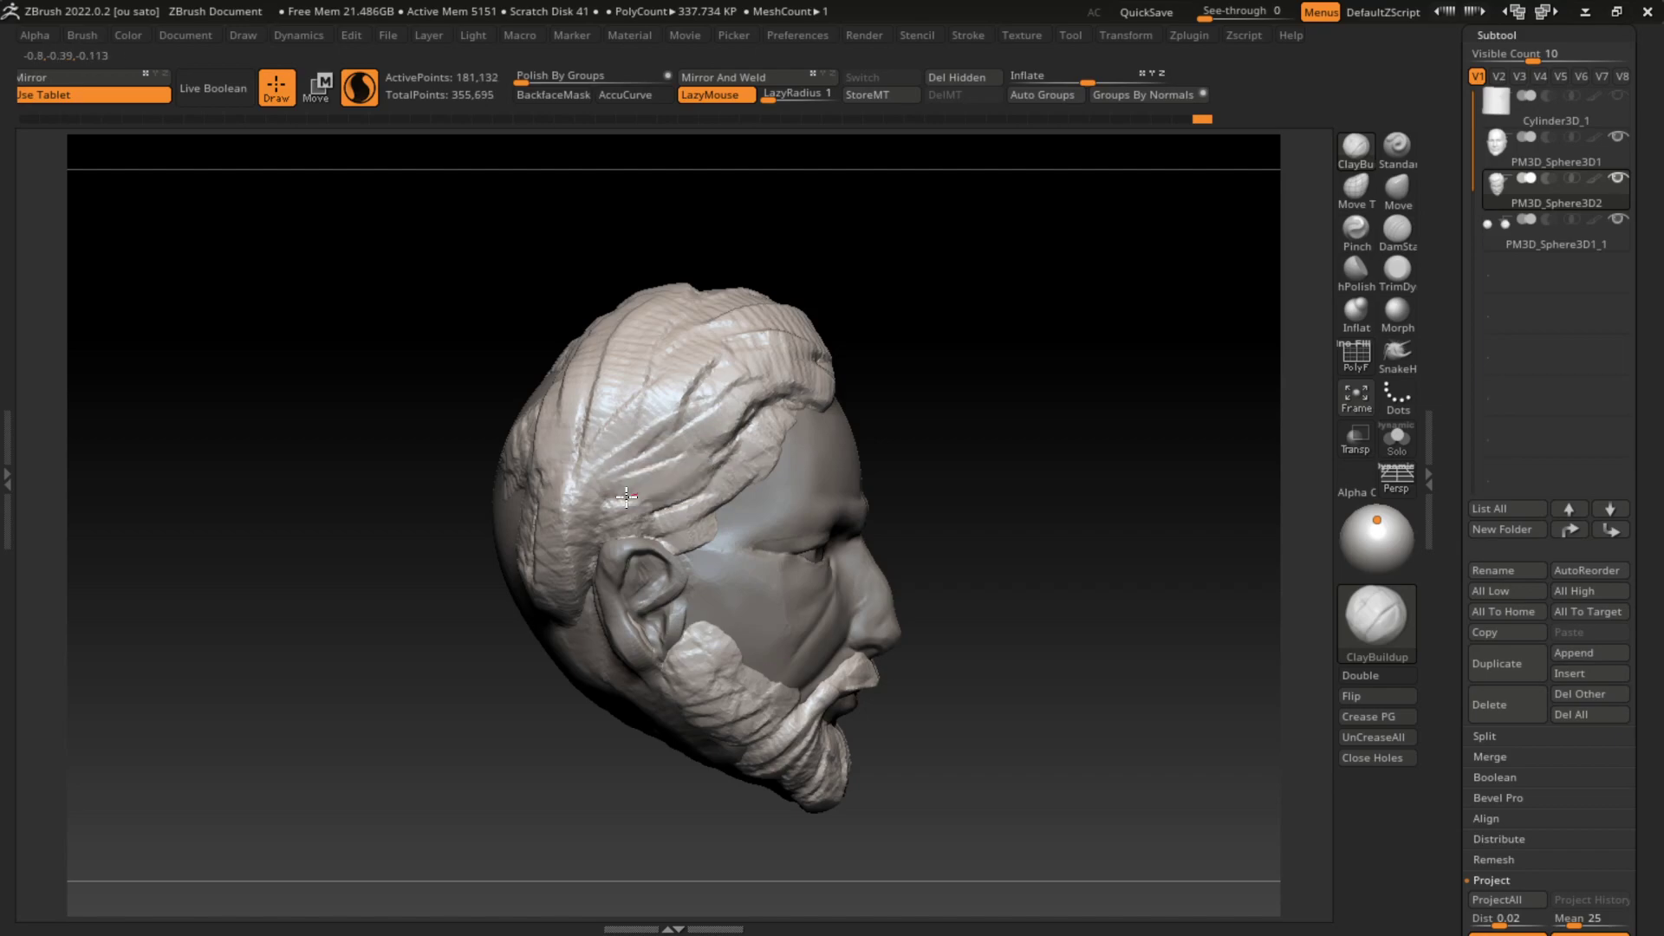
drag(1040, 445, 947, 439)
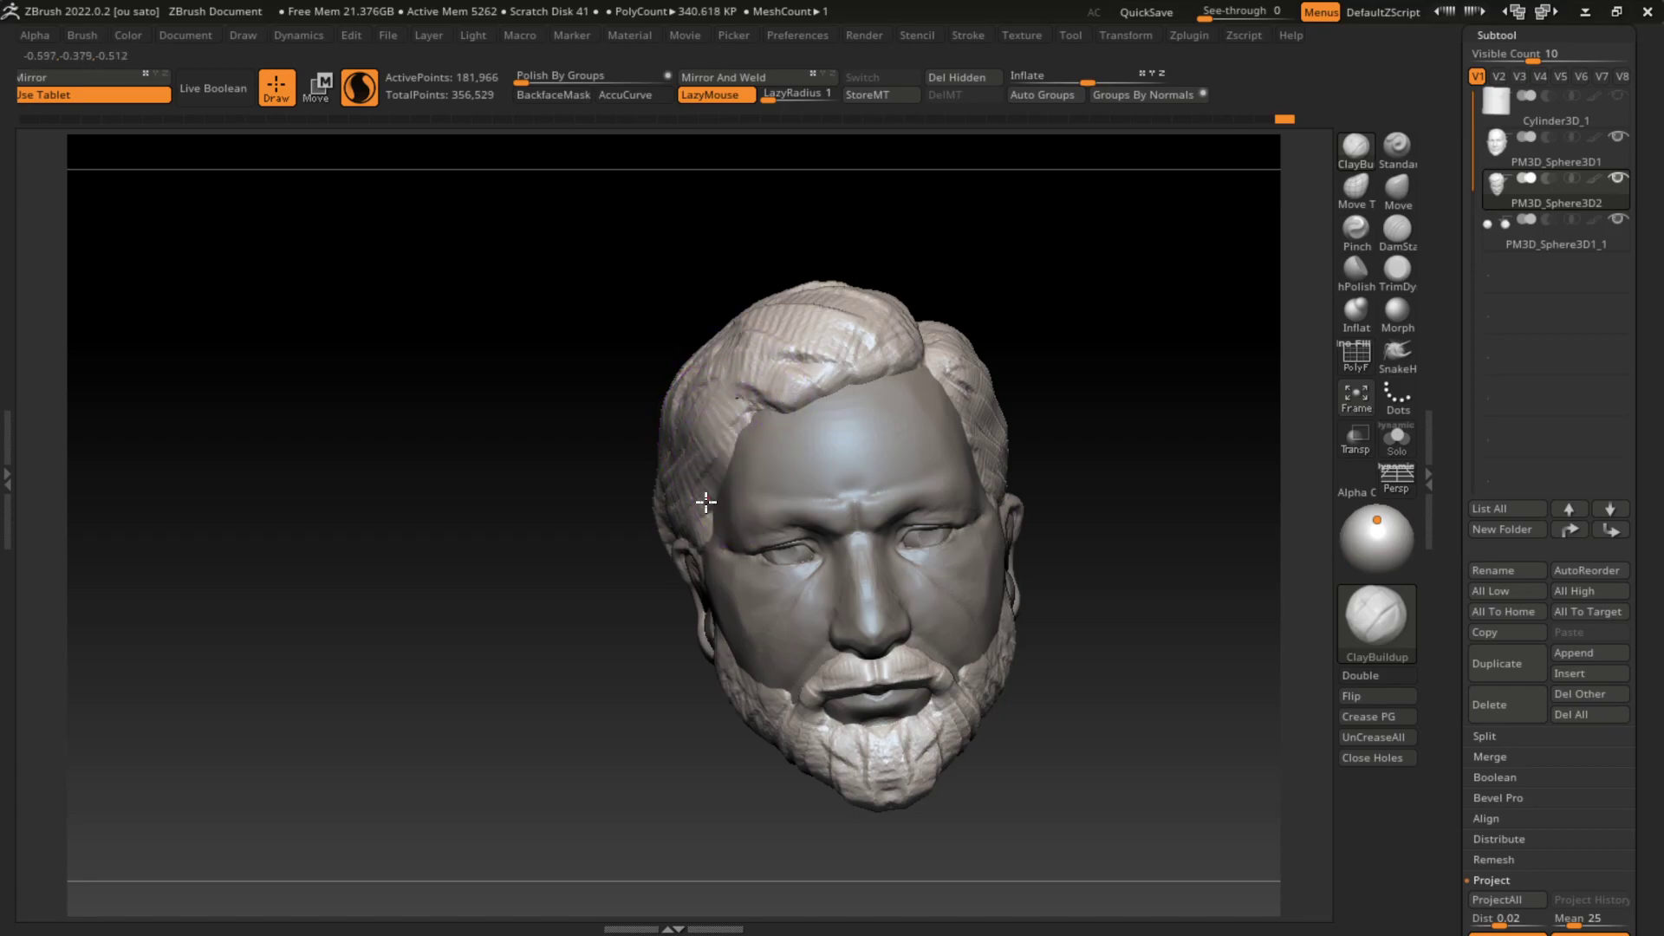
mouse_move(1040, 460)
mouse_down()
mouse_move(1141, 446)
mouse_move(1199, 491)
mouse_move(1082, 465)
mouse_up()
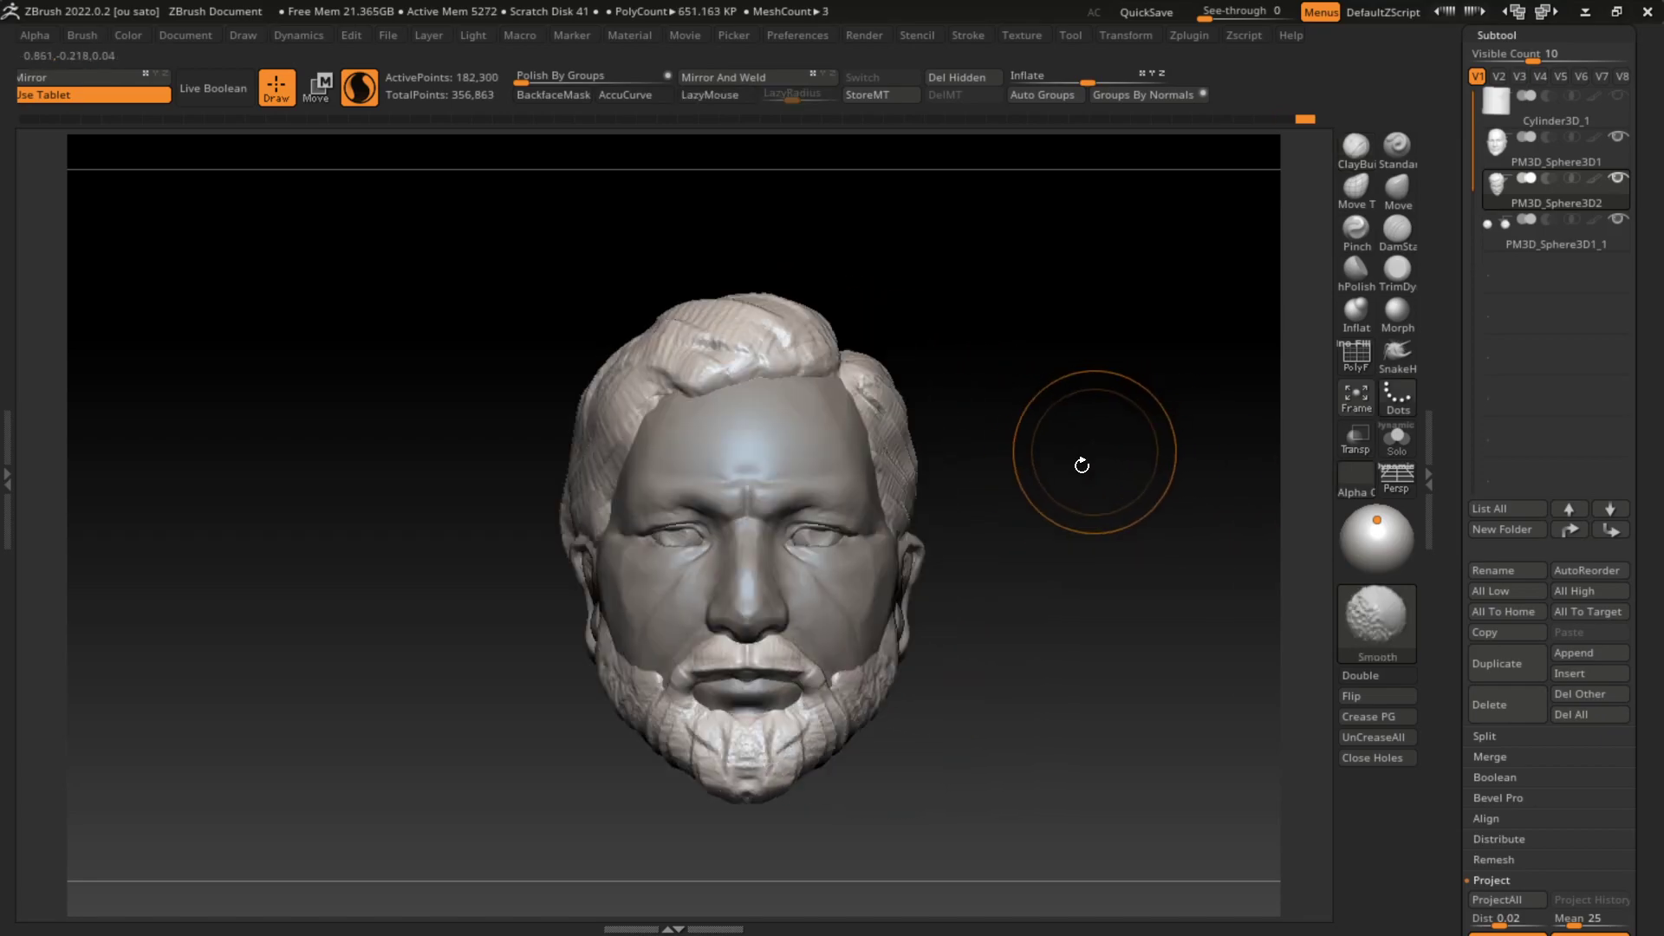
Step: Undo the last several strokes, adjust Draw Size, and turn to a left profile
key(l)
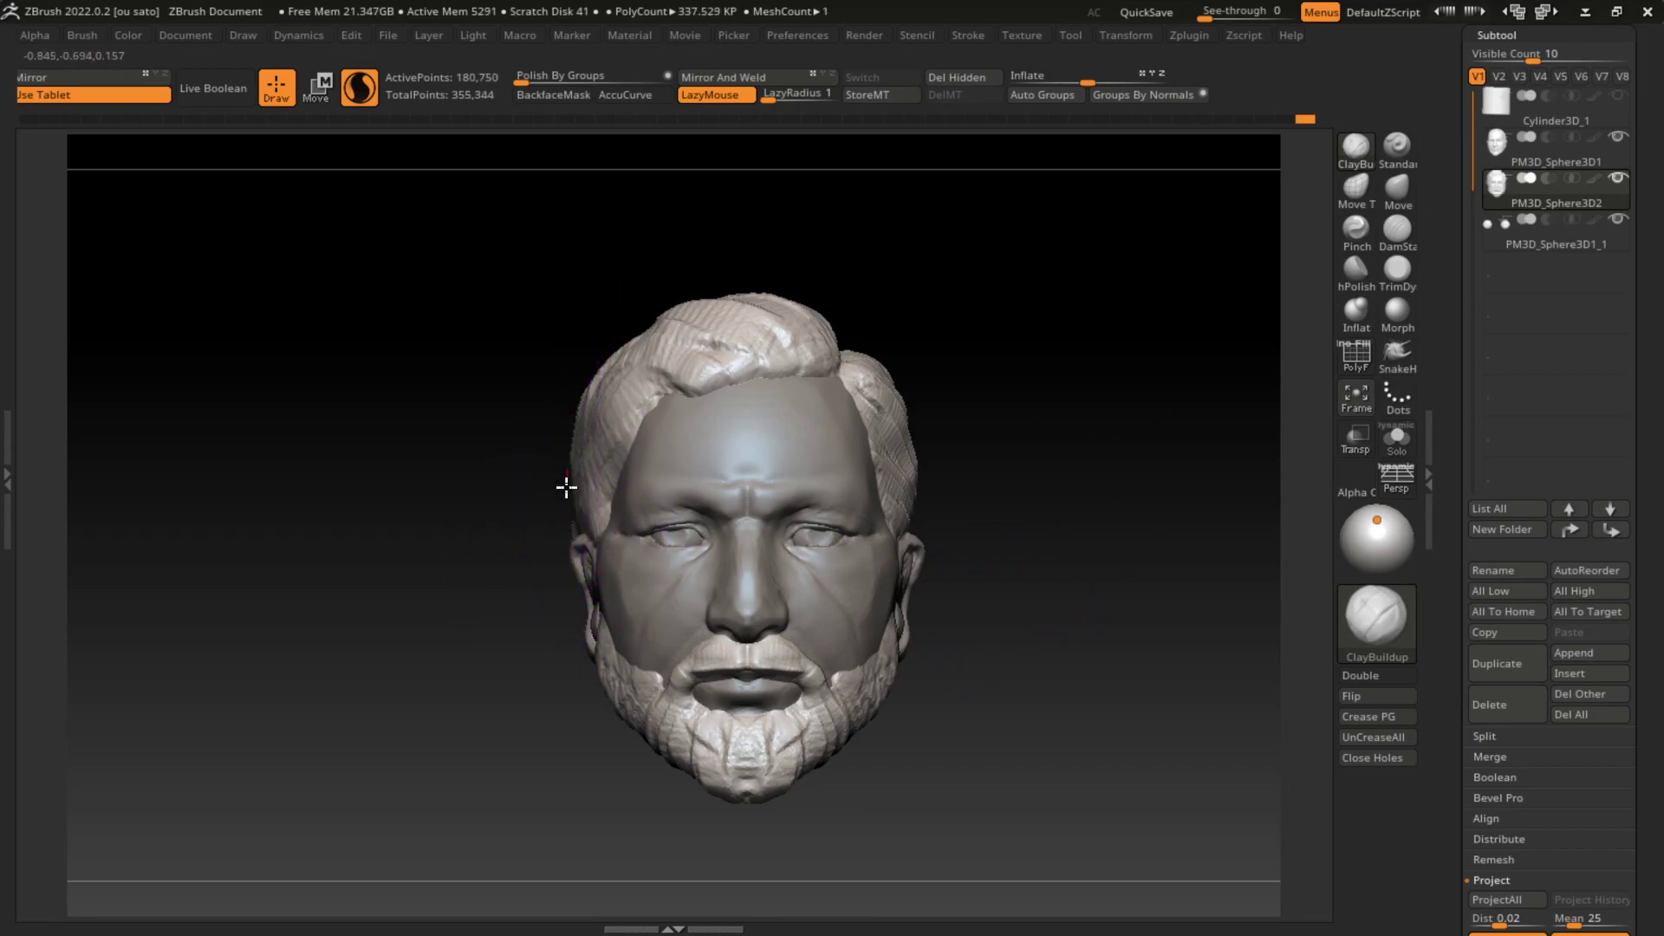
key(ctrl+z)
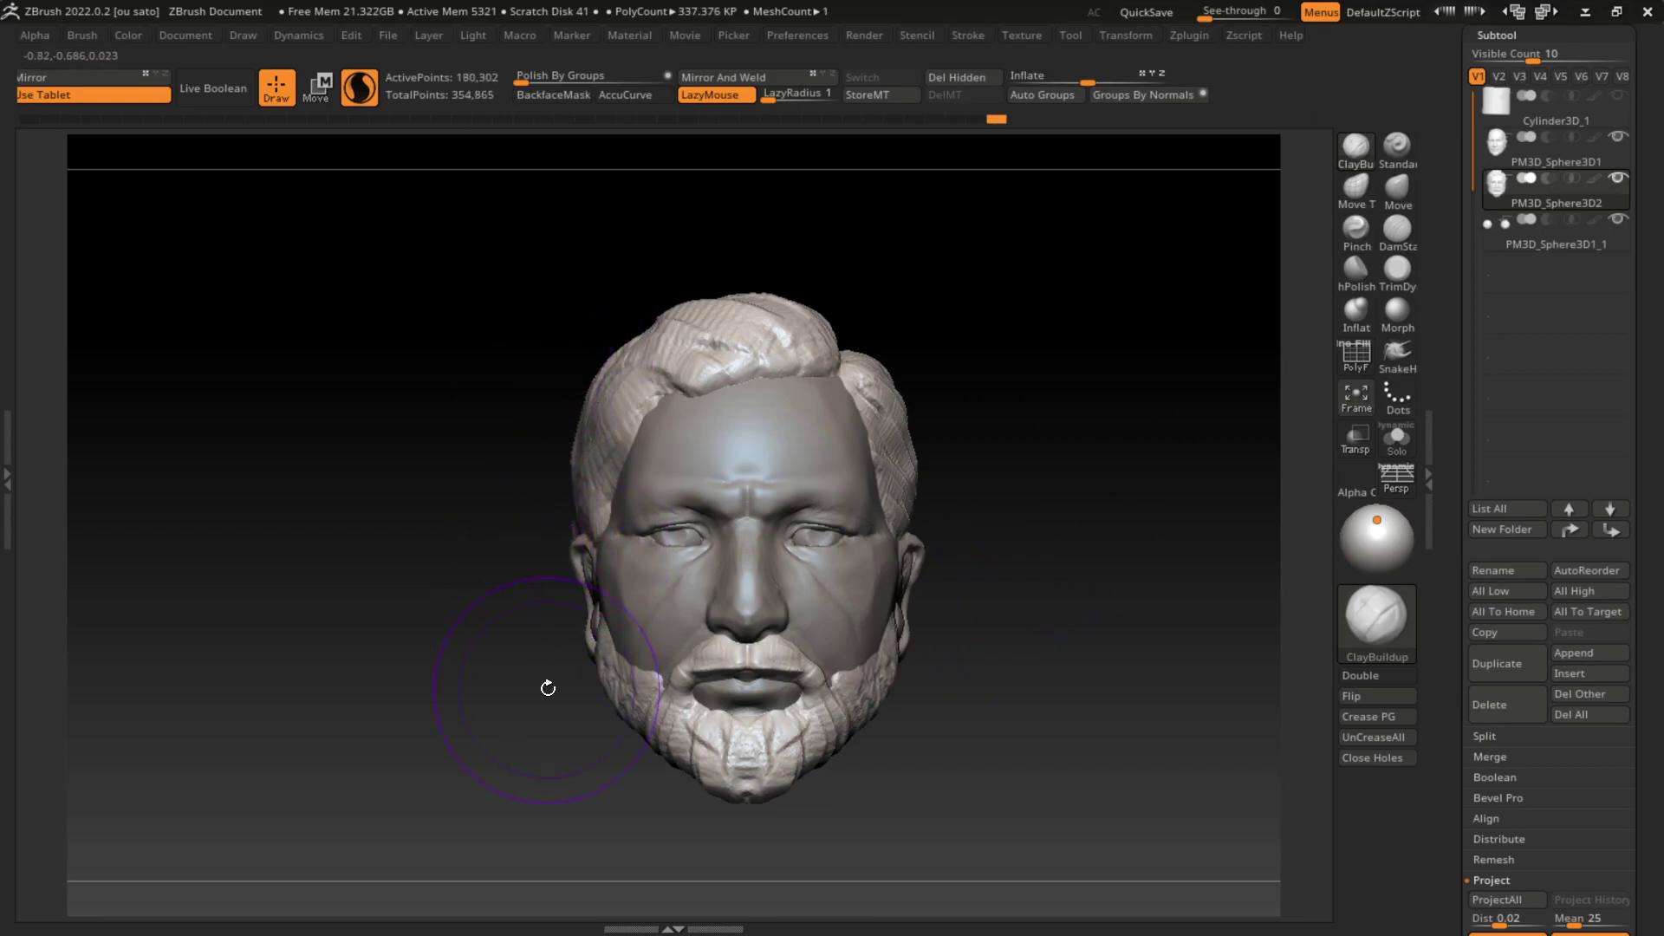
key(s)
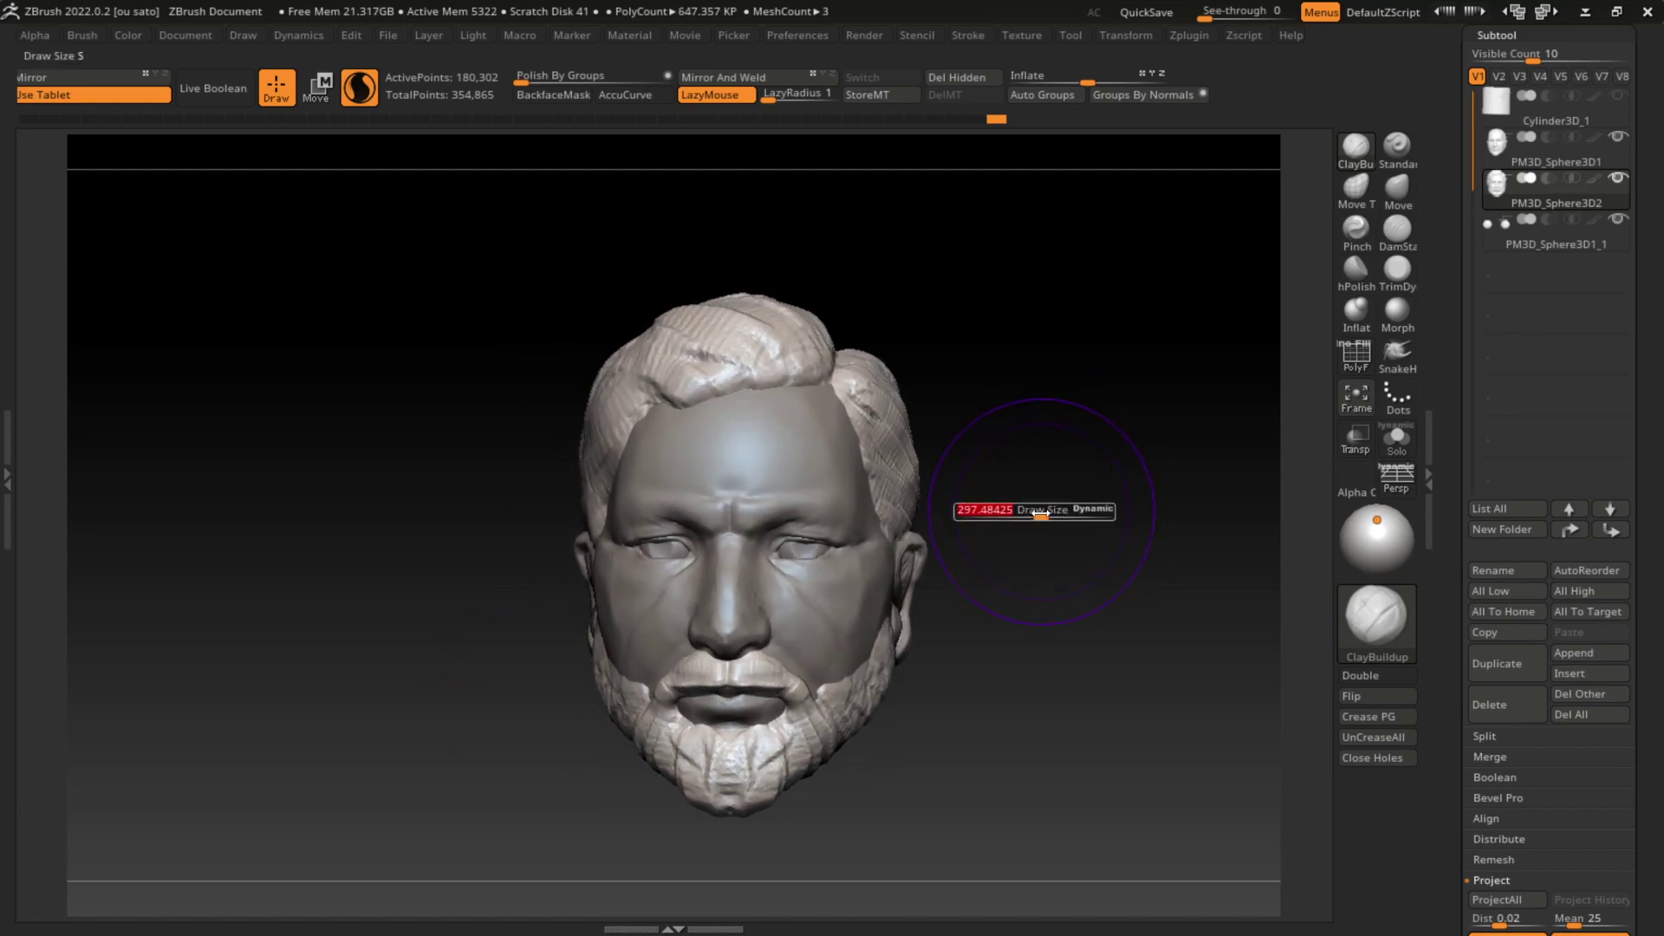
key(ctrl+shift+z)
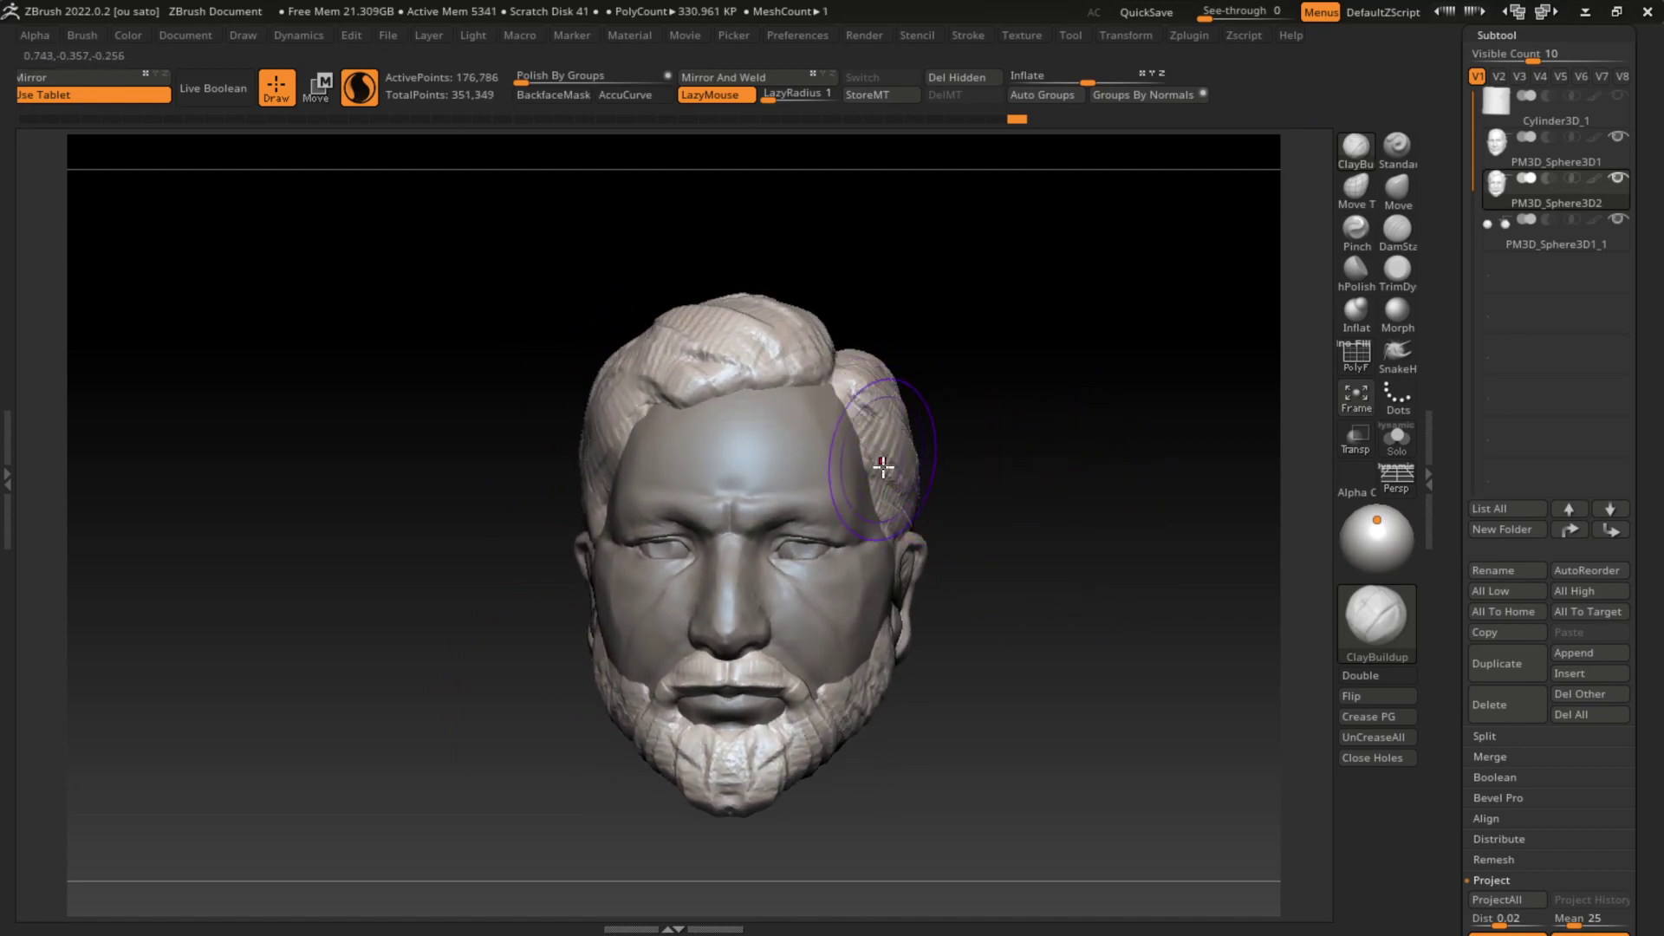
mouse_move(948, 519)
ctrl+right_down()
mouse_move(1100, 658)
mouse_move(1082, 710)
mouse_move(1056, 670)
ctrl+right_up()
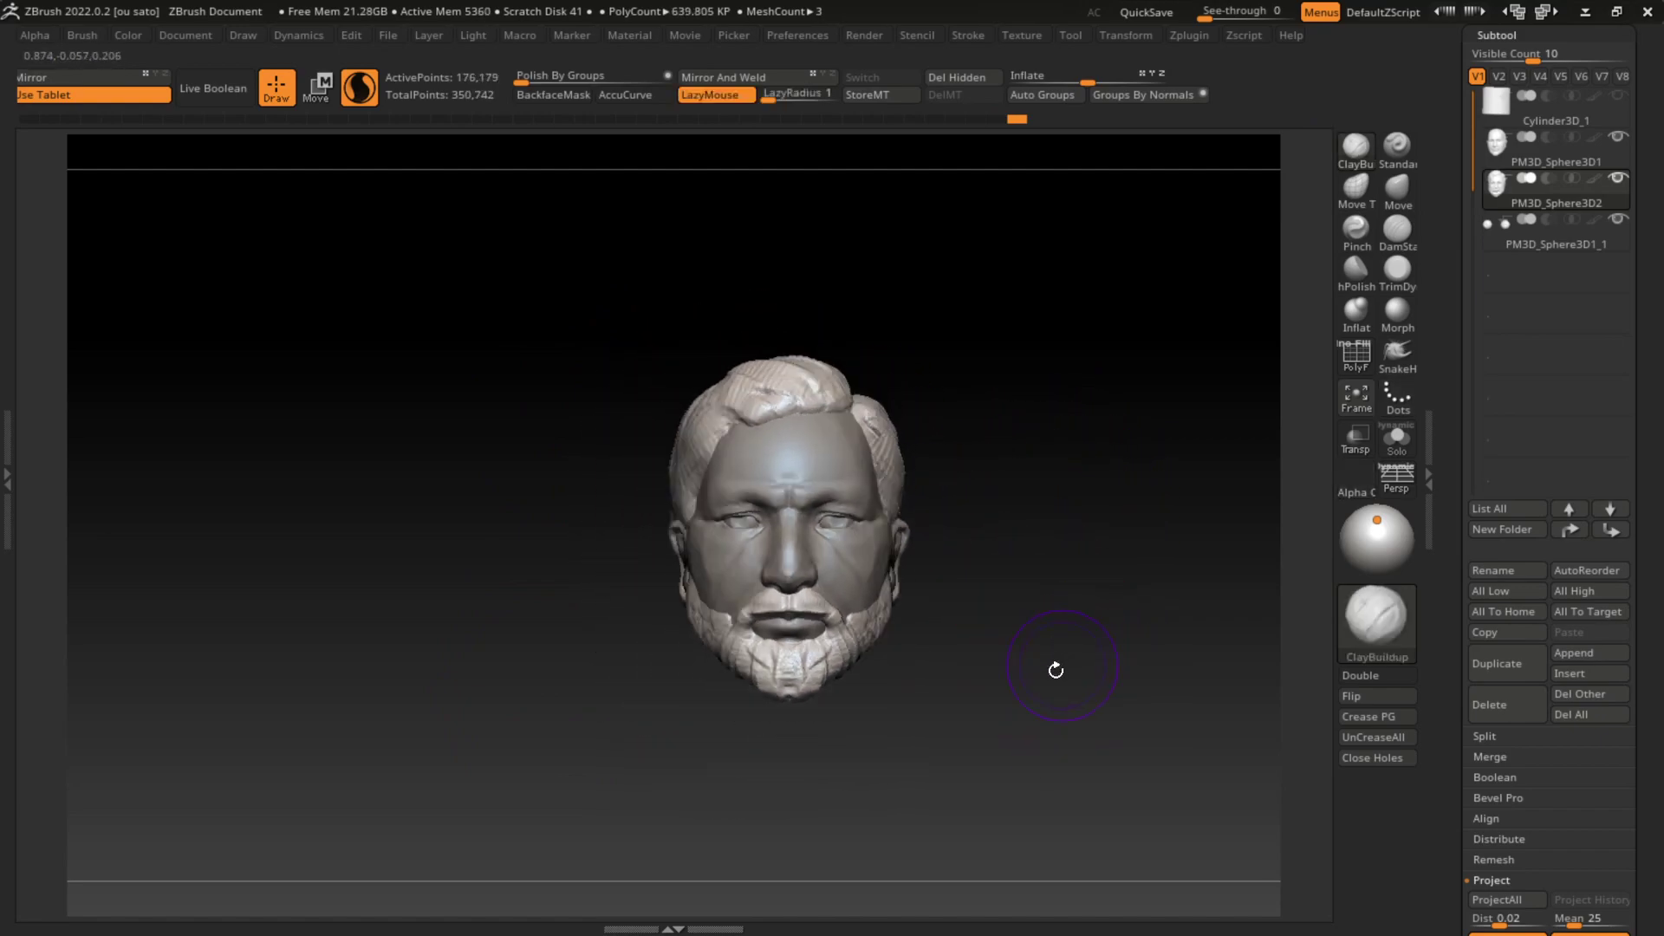
mouse_move(1066, 756)
mouse_down()
mouse_move(999, 747)
mouse_move(1073, 709)
mouse_move(1289, 420)
mouse_up()
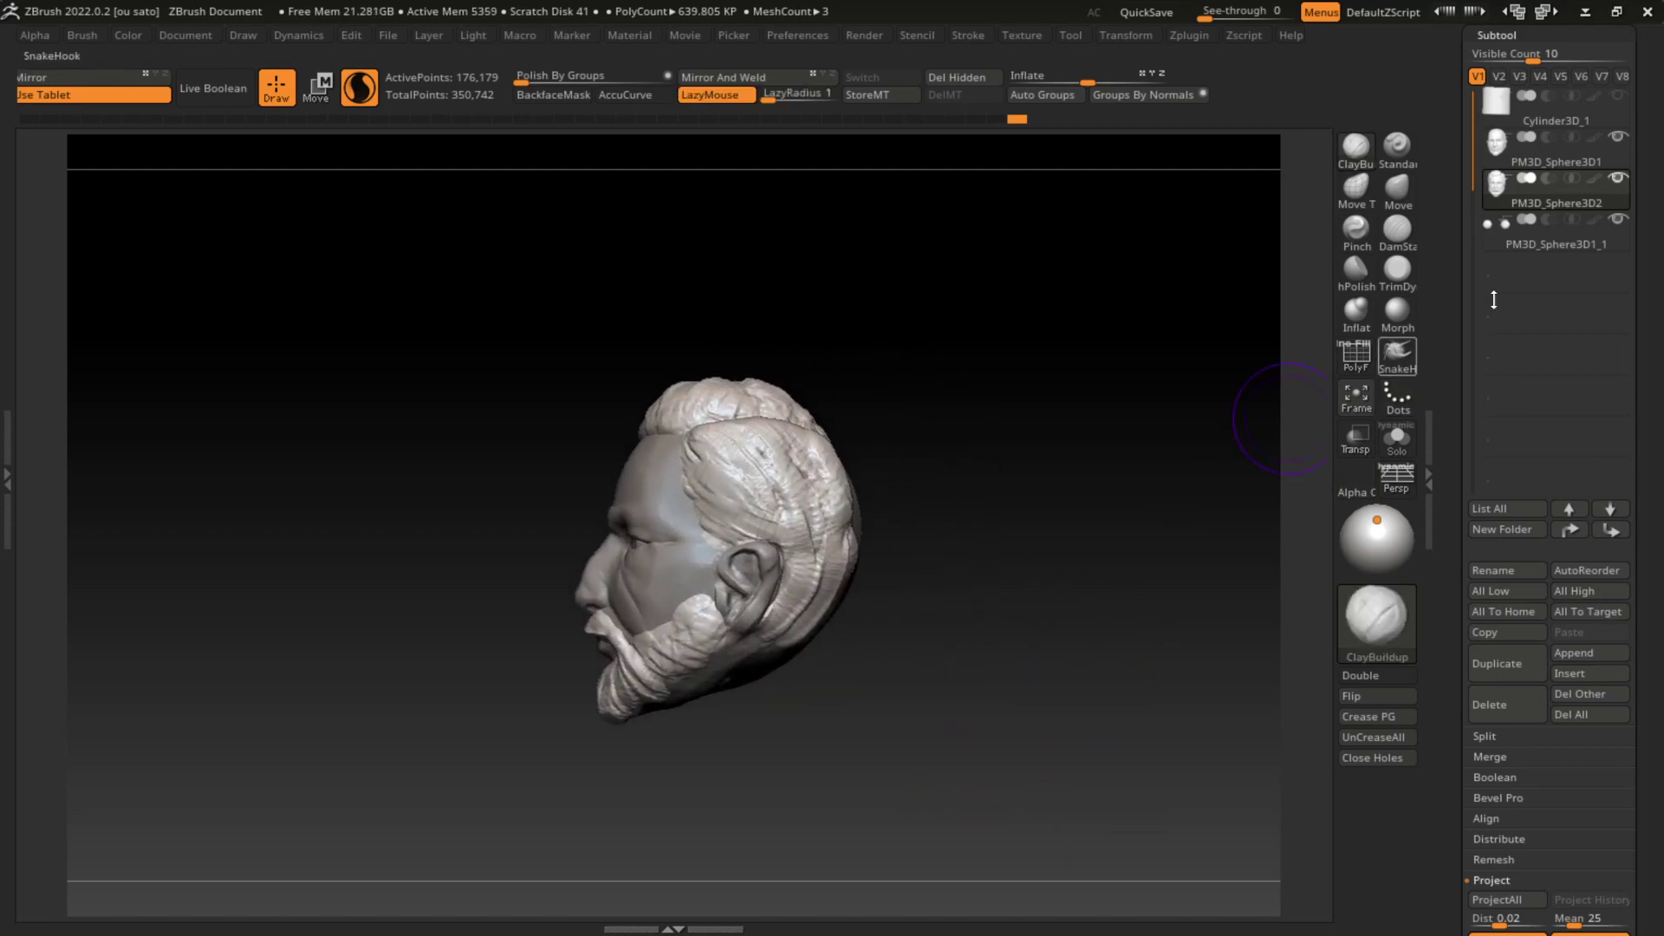
Step: Delete the Cylinder3D_1 subtool and turn on Solo for the head
click(1617, 97)
mouse_move(1557, 120)
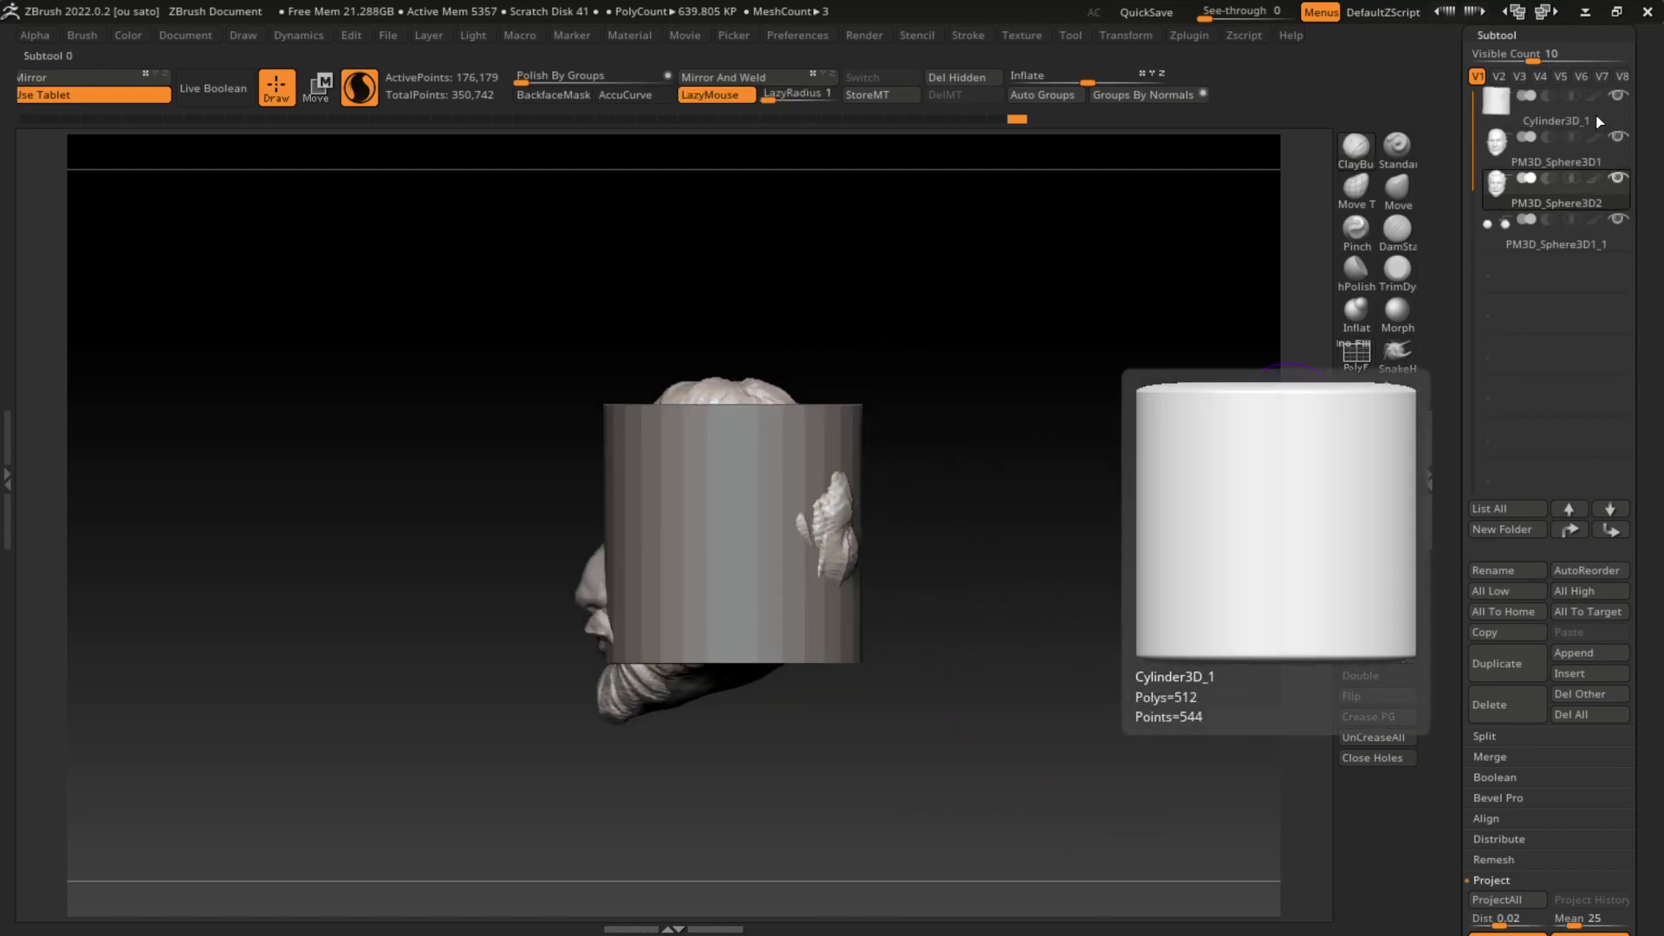
click(1552, 111)
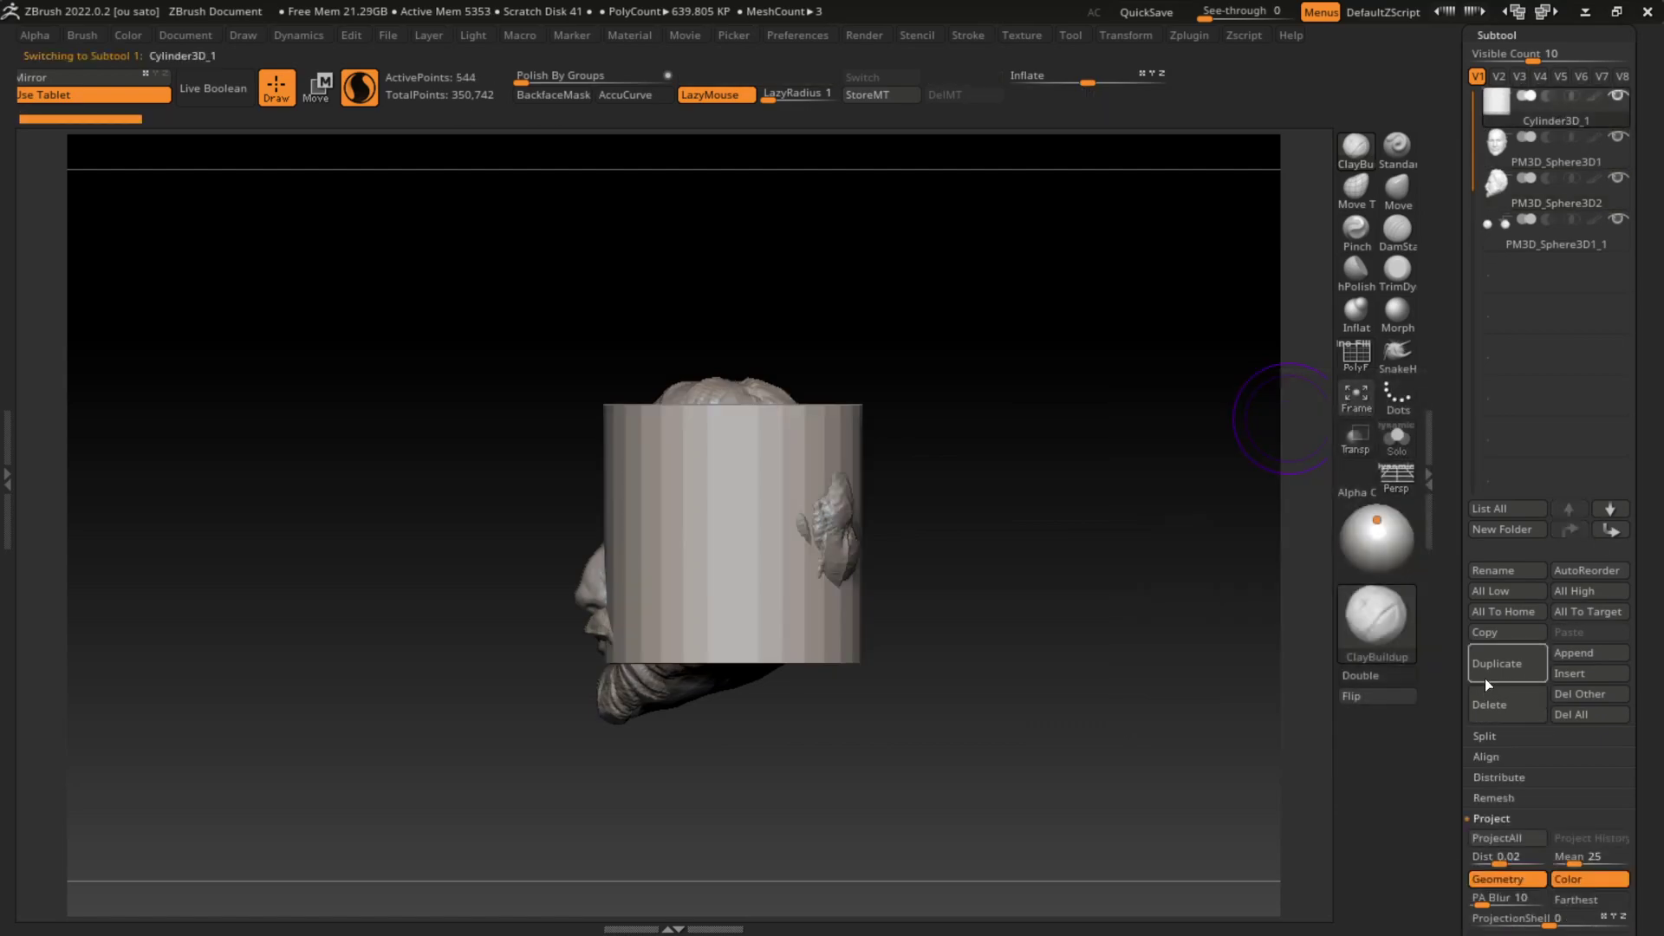
click(1506, 706)
click(1303, 752)
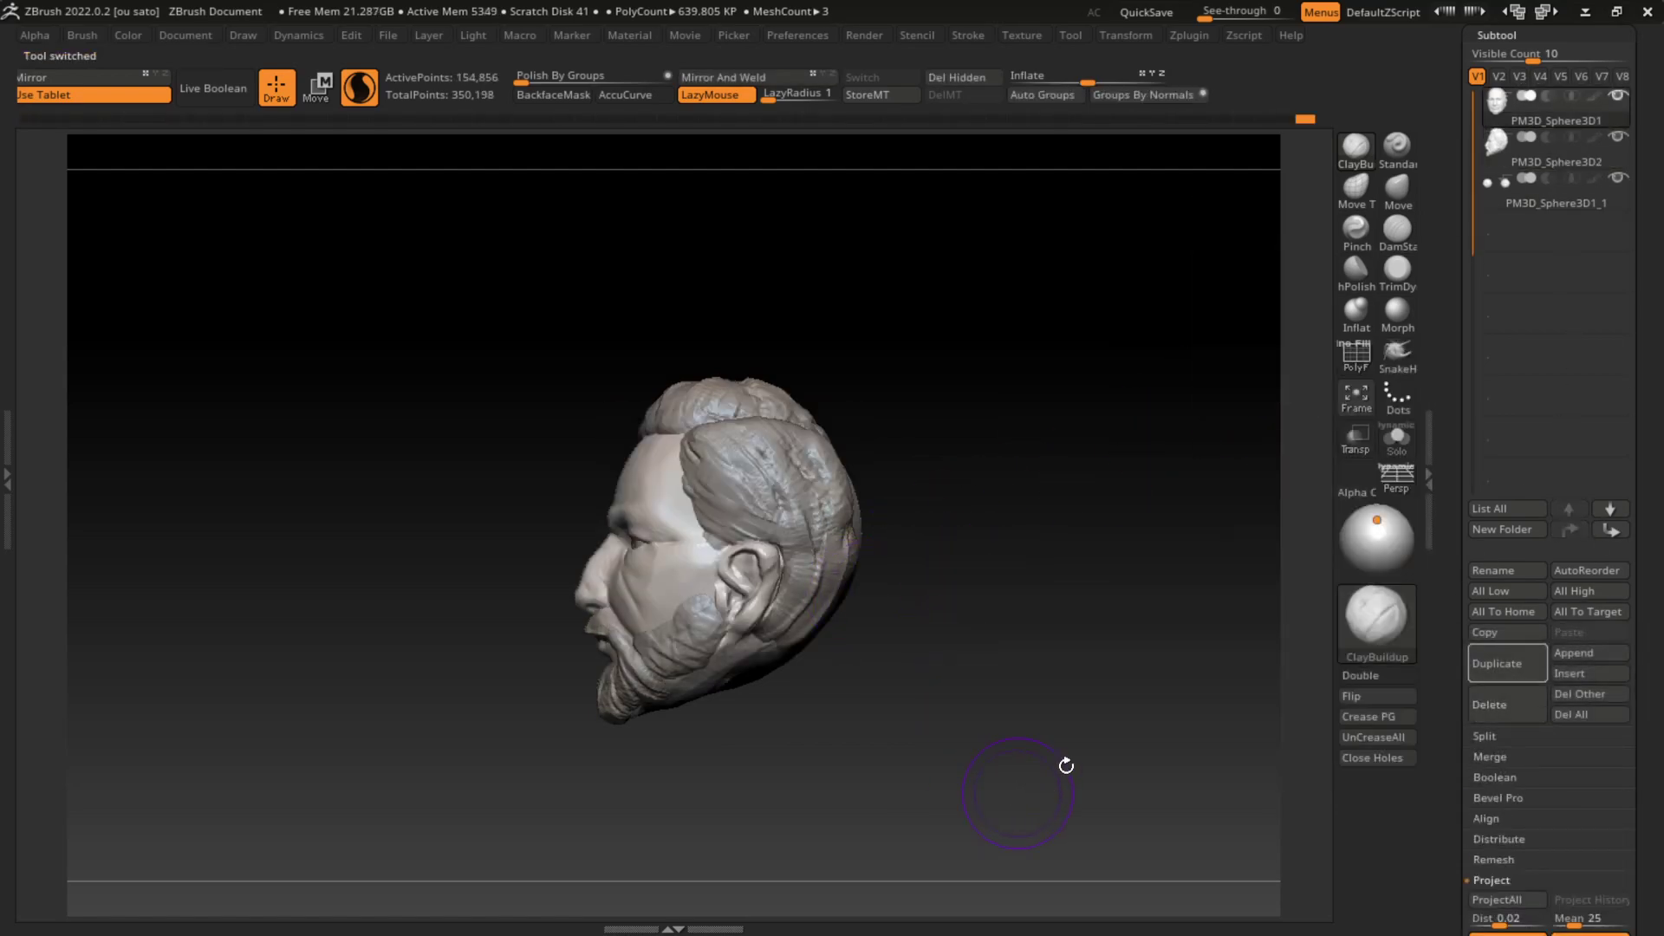
click(1396, 440)
Step: Reposition the head with Move and build clay under the chin and jaw
drag(1163, 624, 1029, 583)
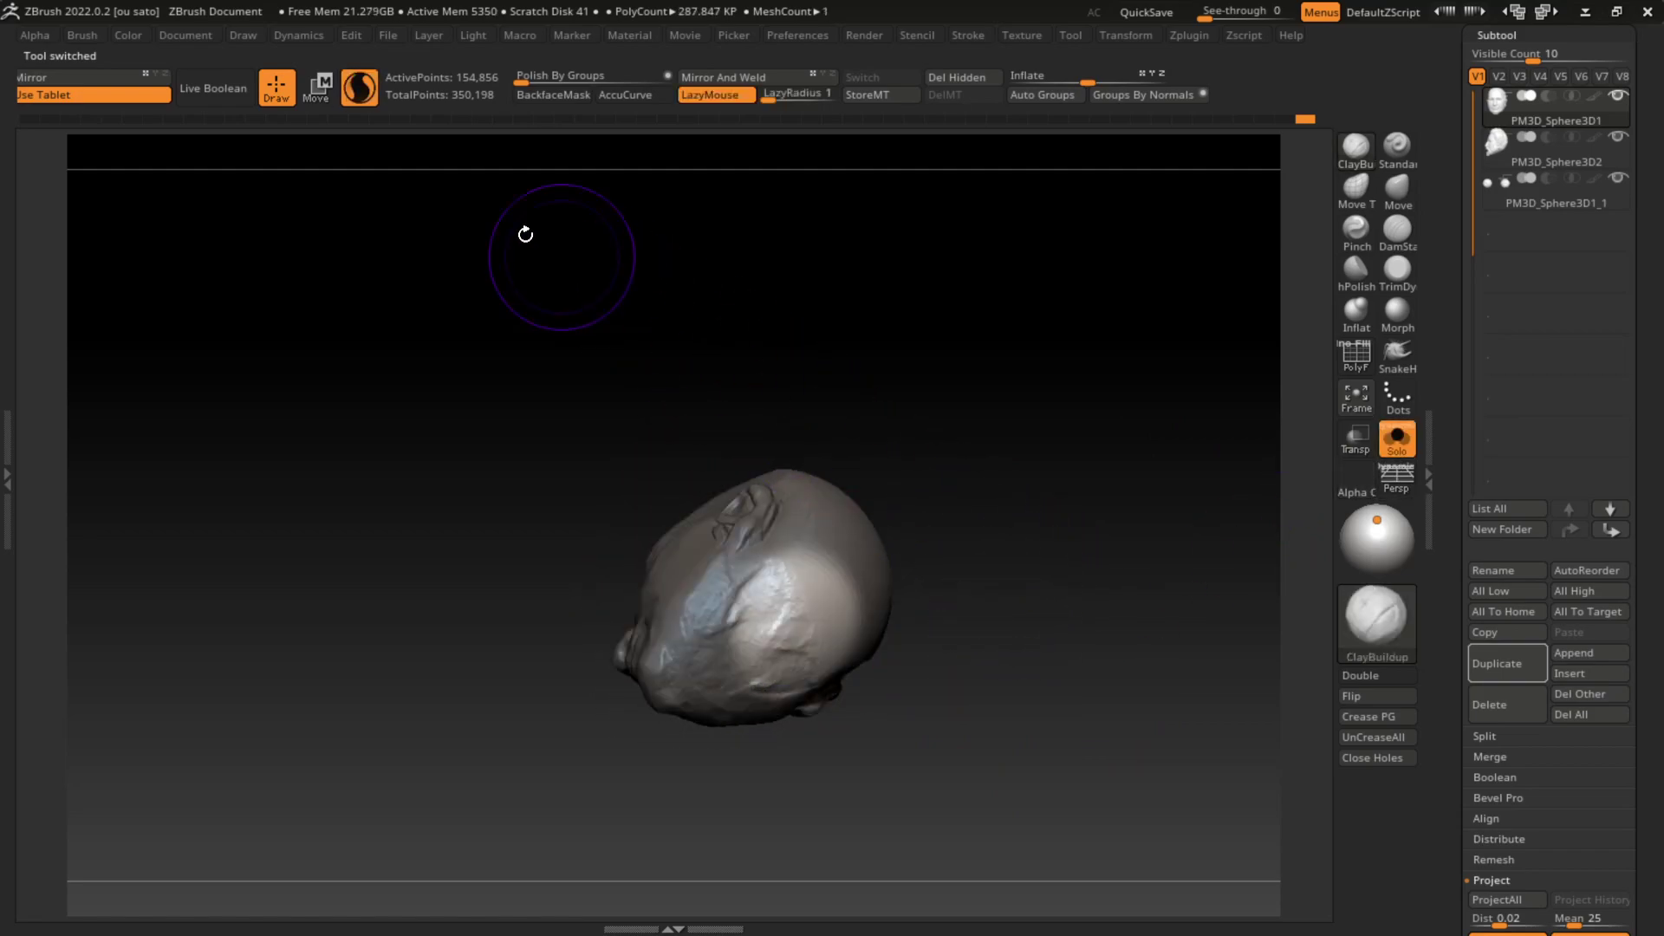
key(w)
drag(668, 208, 1115, 583)
mouse_move(762, 455)
mouse_down()
mouse_move(775, 556)
mouse_move(1059, 528)
mouse_up()
alt+drag(1040, 669, 1022, 566)
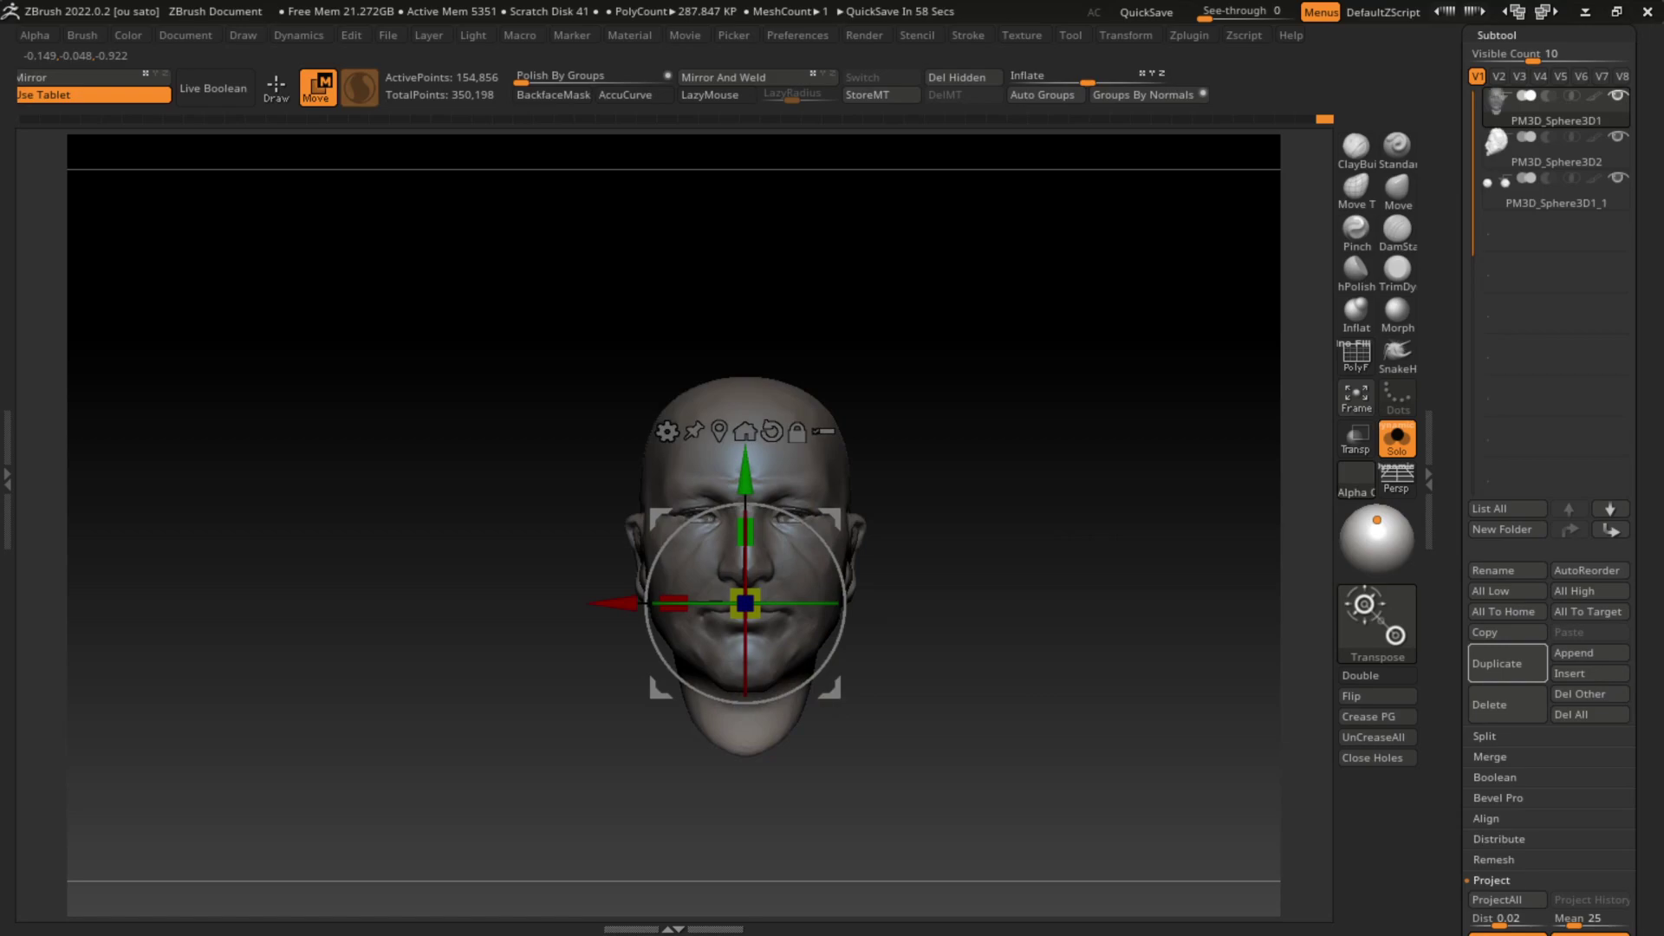
drag(1002, 569, 1026, 621)
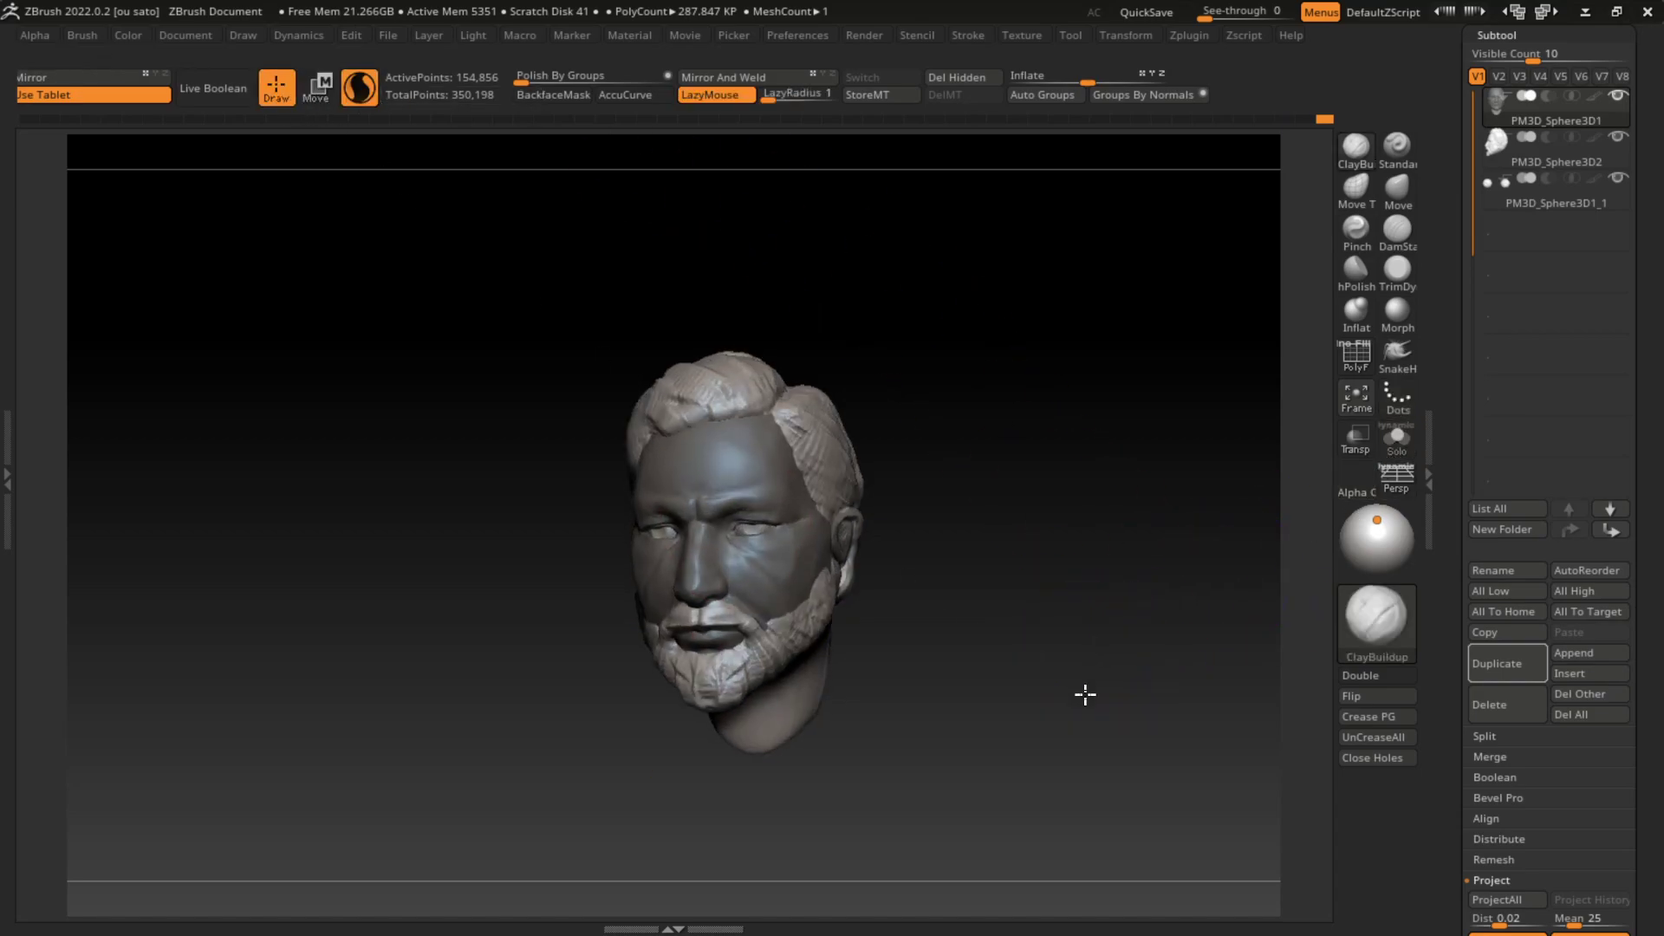
drag(1086, 695, 1077, 673)
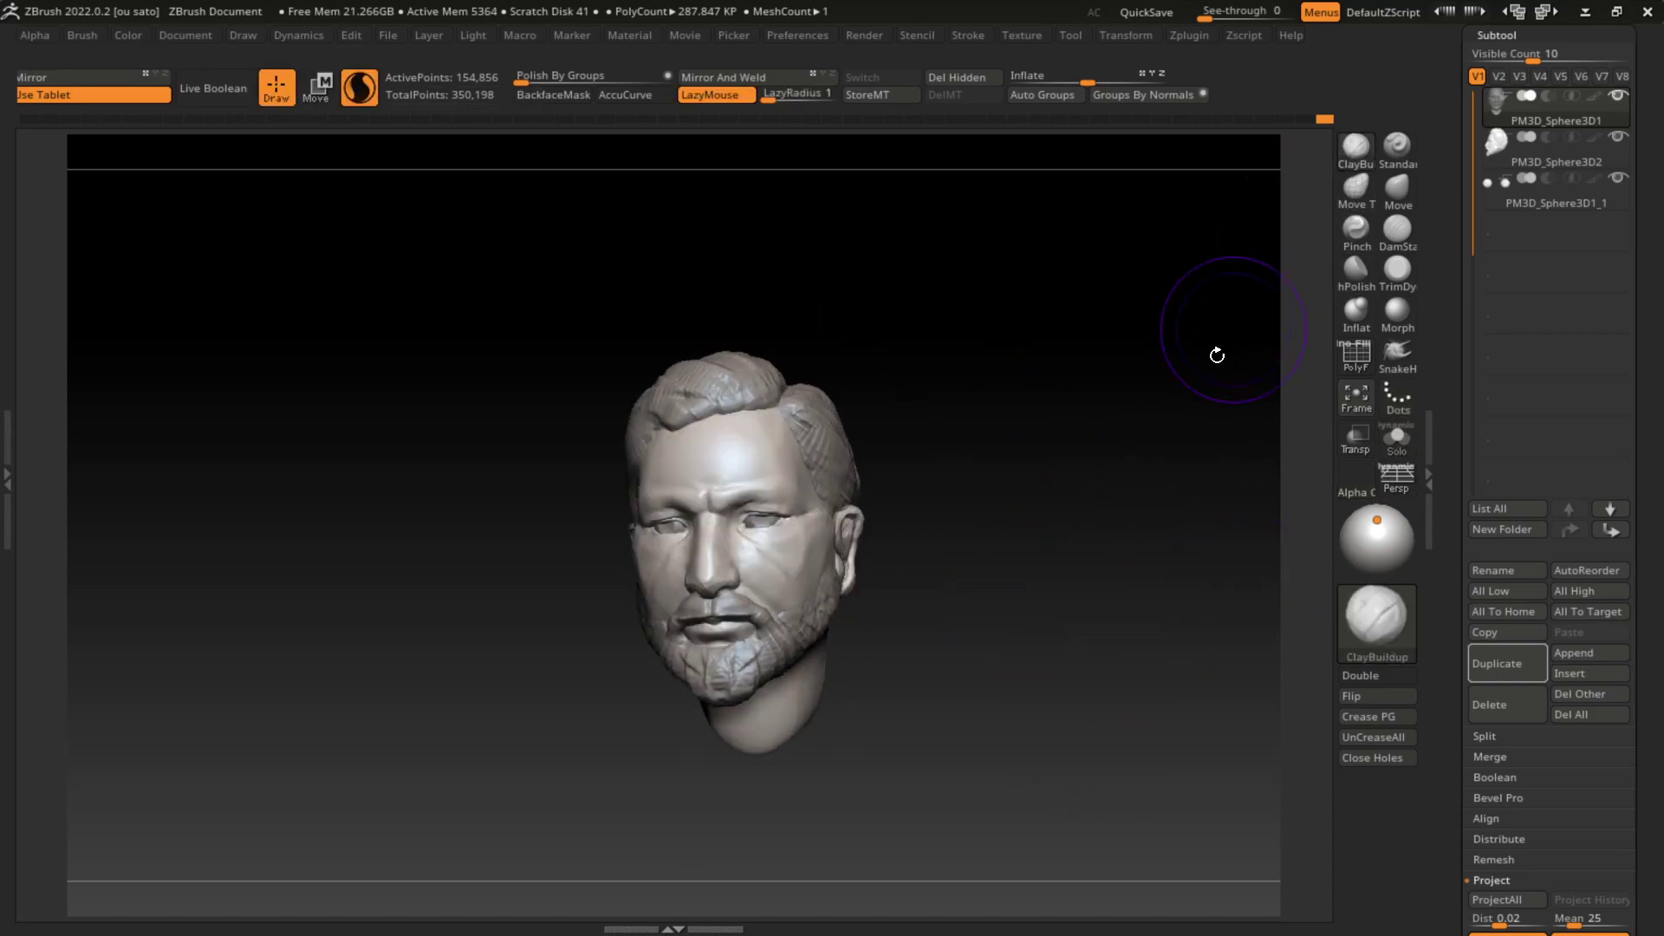
mouse_move(743, 651)
mouse_down()
mouse_move(795, 710)
mouse_move(725, 798)
mouse_move(717, 844)
mouse_move(807, 759)
mouse_move(765, 897)
mouse_up()
Step: Build clay volume on the neck below the jaw
mouse_move(858, 763)
mouse_down()
mouse_move(929, 646)
mouse_move(855, 661)
mouse_move(780, 832)
mouse_up()
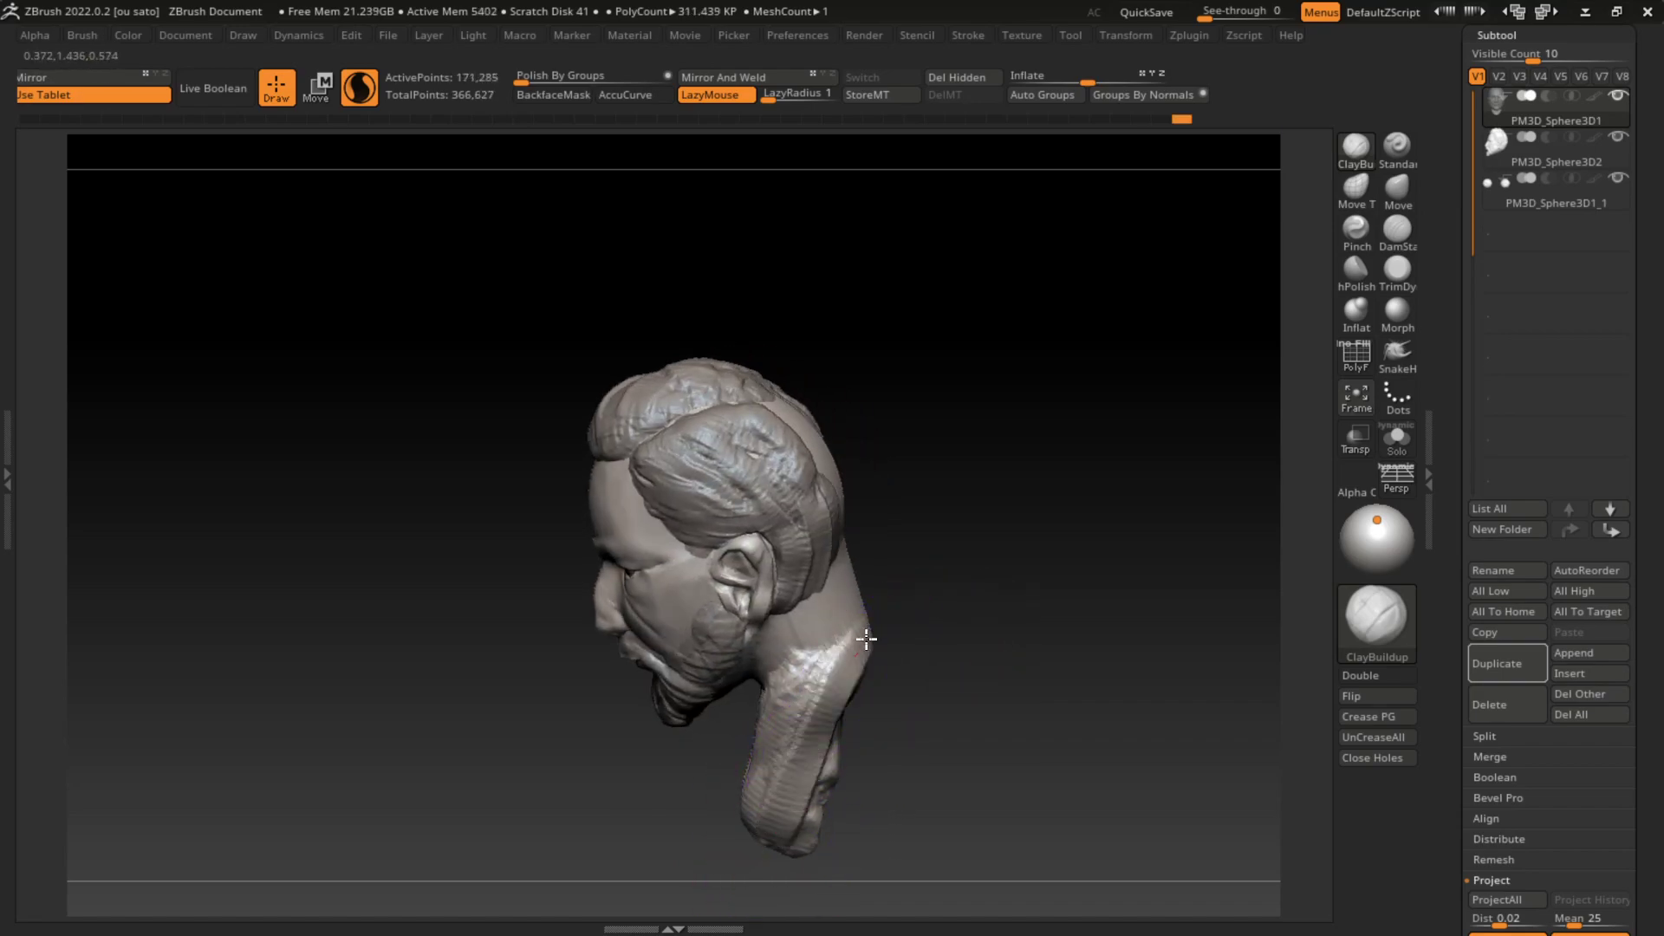
mouse_move(832, 624)
mouse_down()
mouse_move(876, 621)
mouse_move(763, 858)
mouse_up()
drag(914, 773, 984, 740)
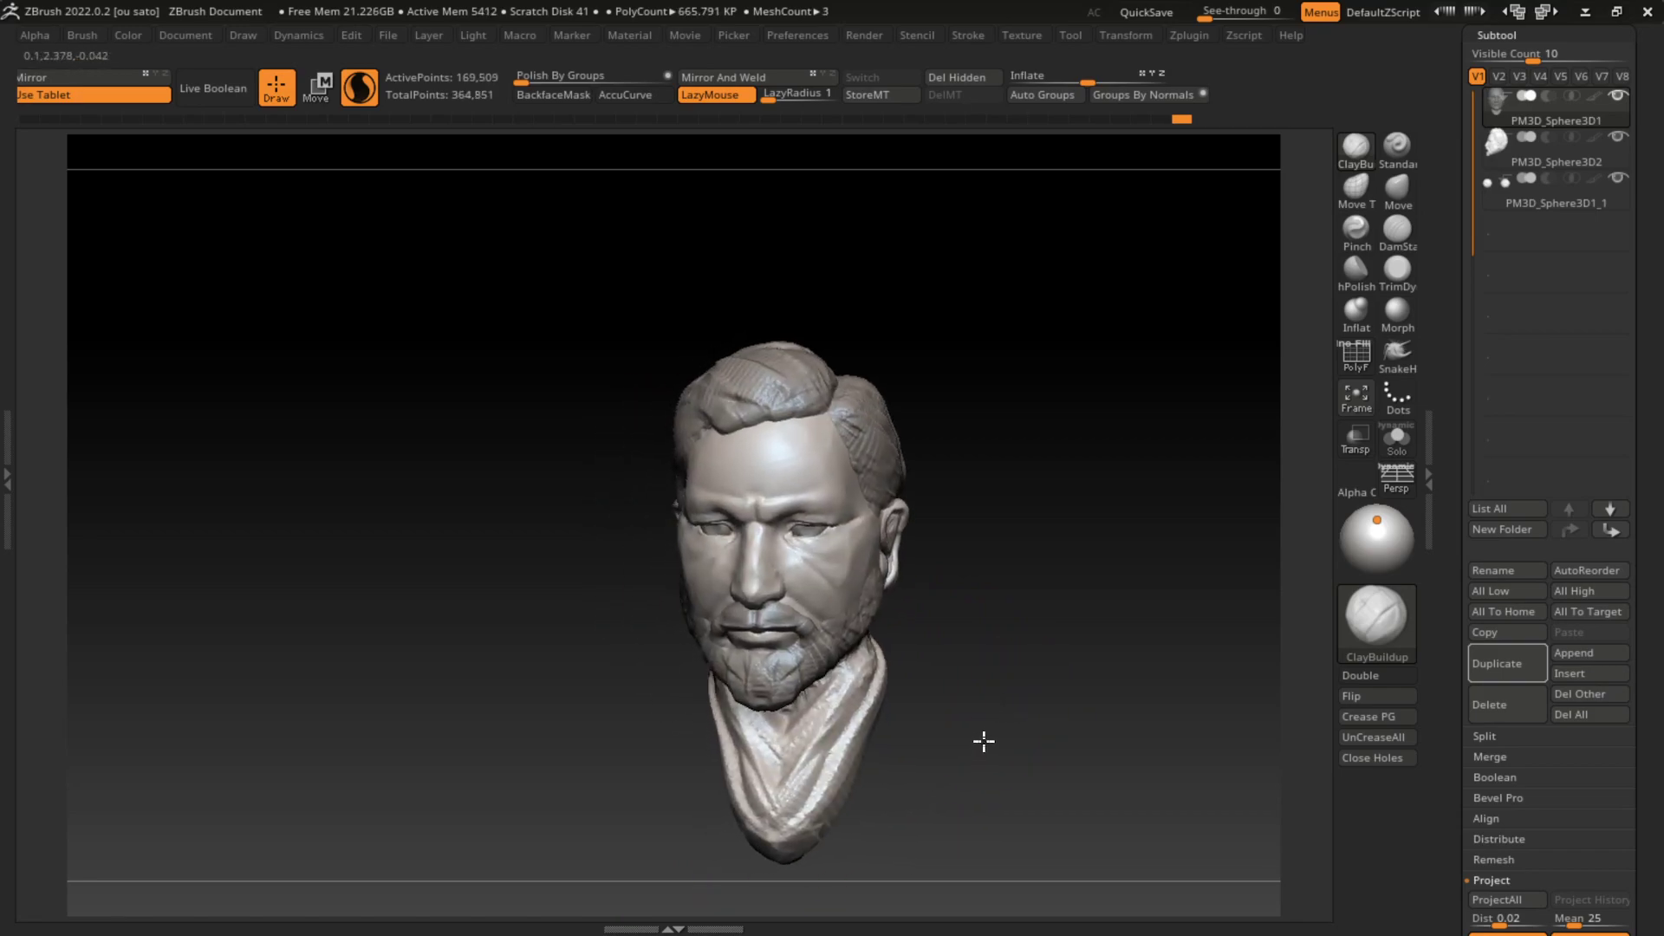
alt+drag(889, 821, 892, 736)
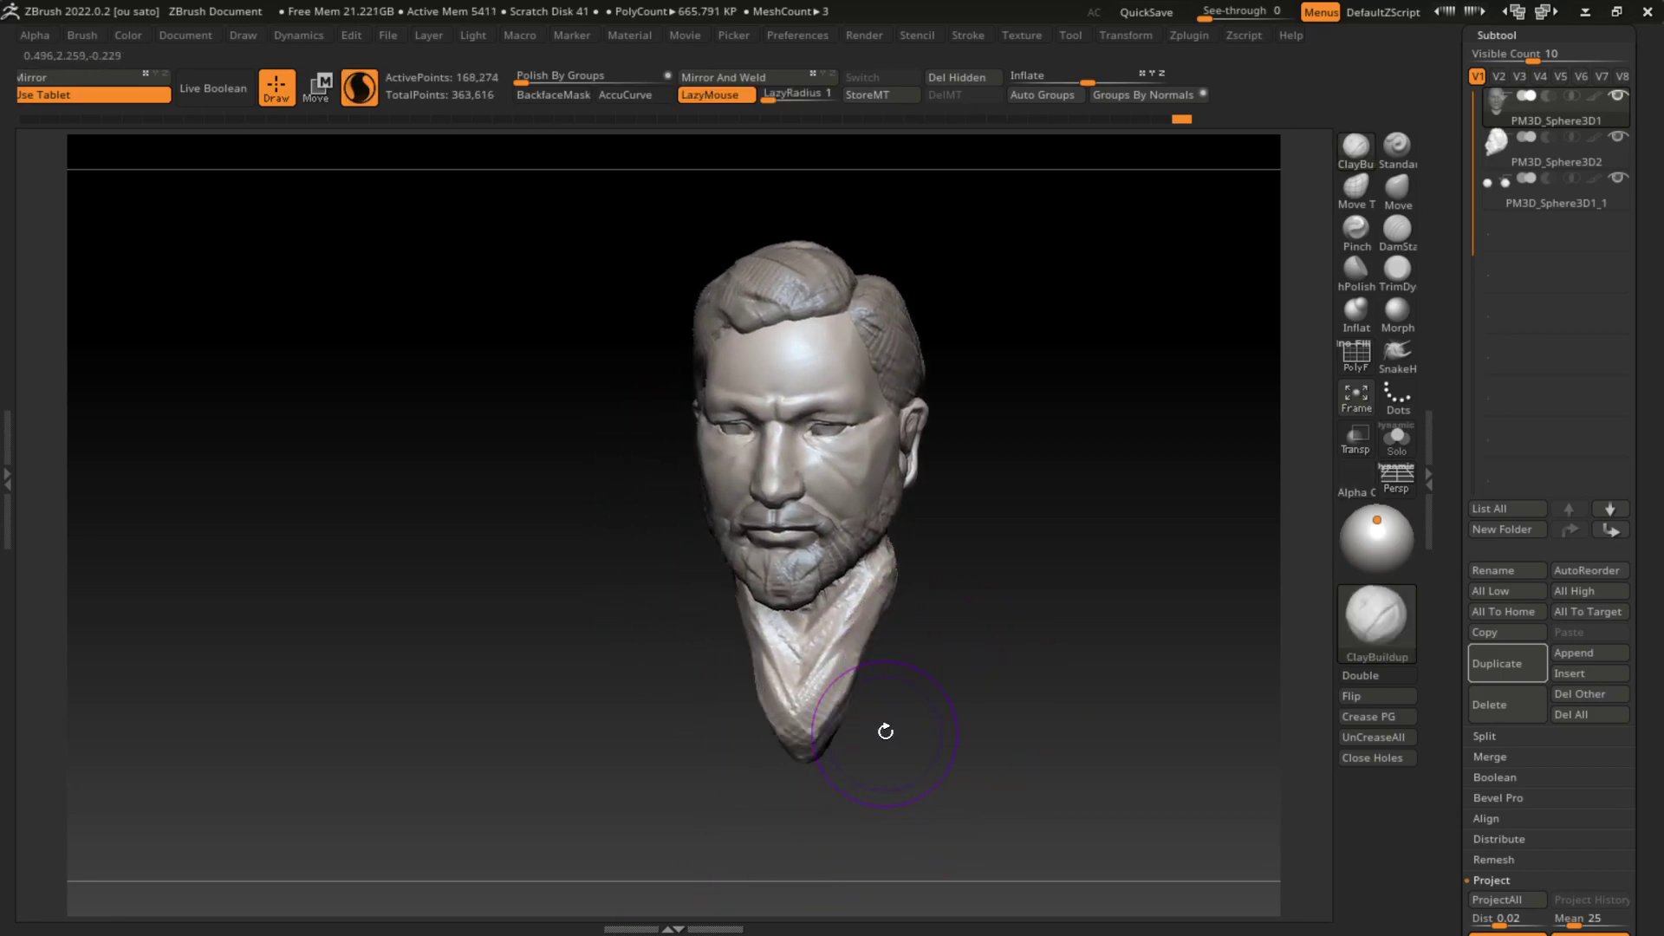
drag(984, 684, 973, 681)
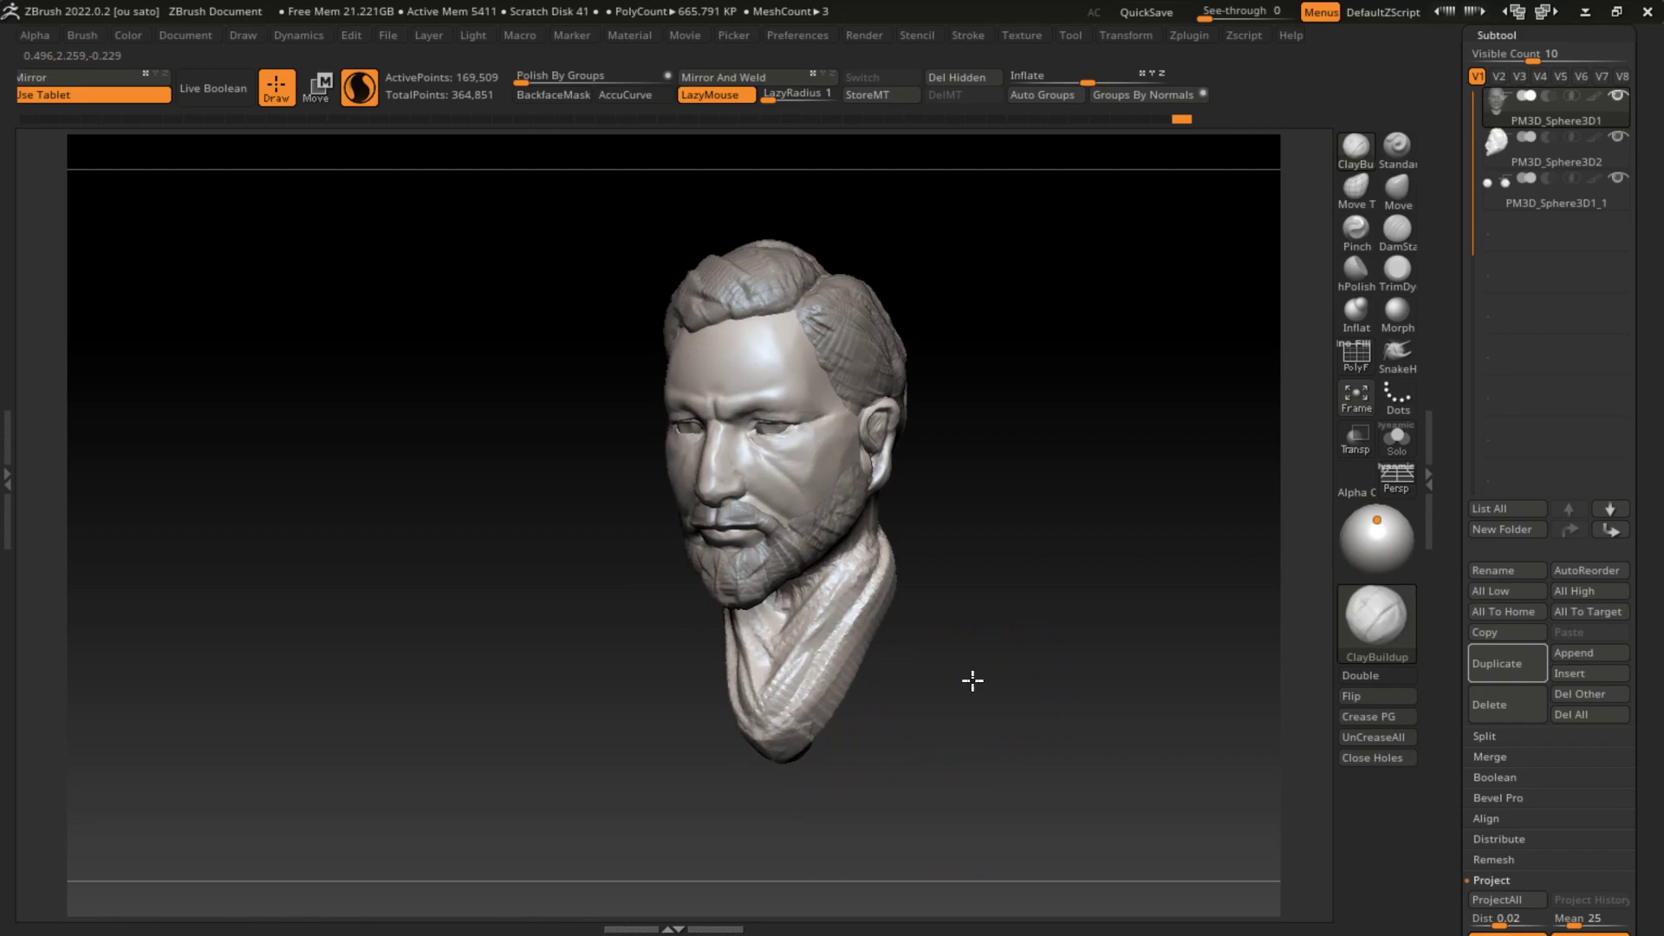
Step: Carve a DamStandard crease down the neck side, then add ClayBuildup along the neck and scarf
click(1410, 240)
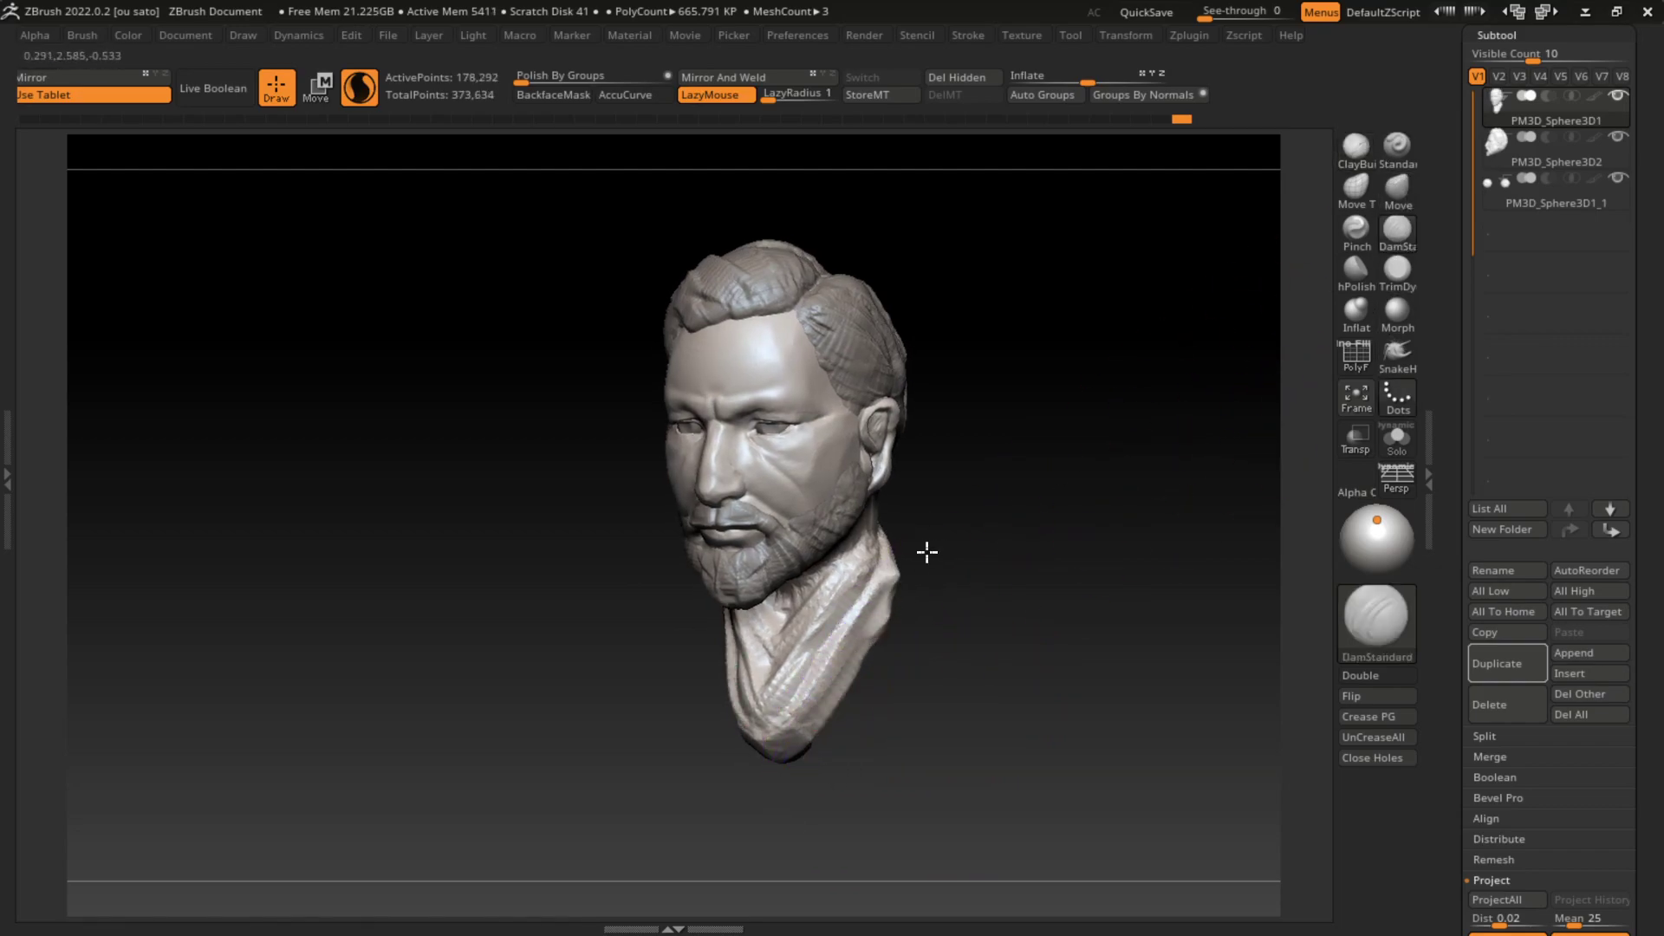
drag(926, 552, 962, 539)
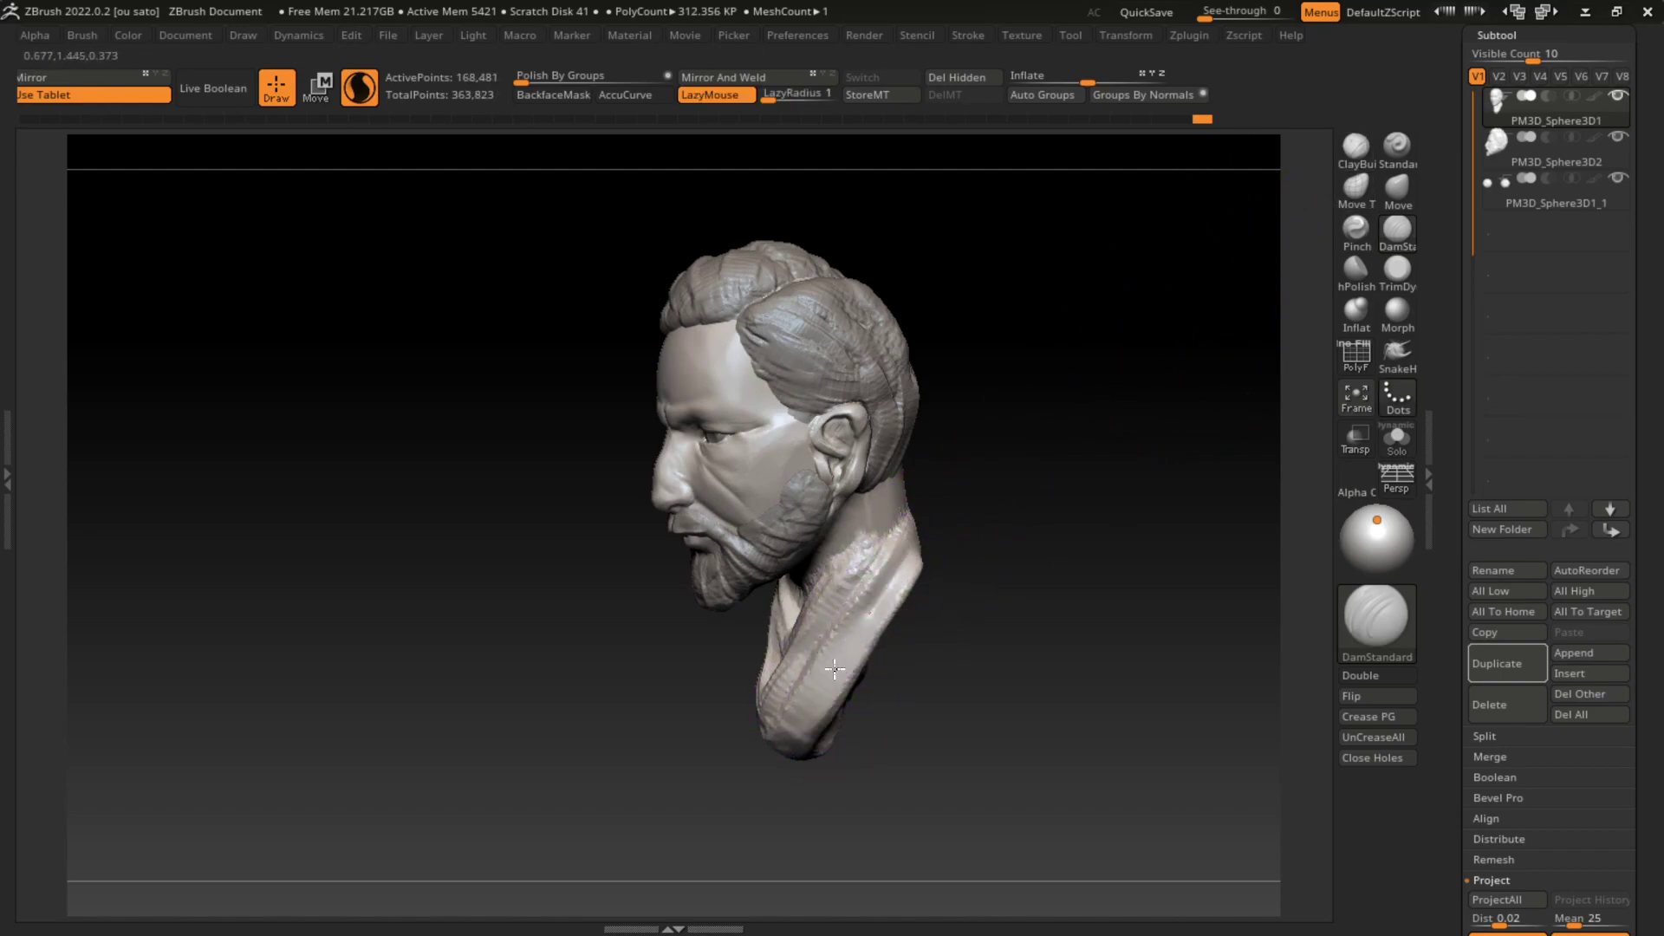
drag(893, 555, 833, 668)
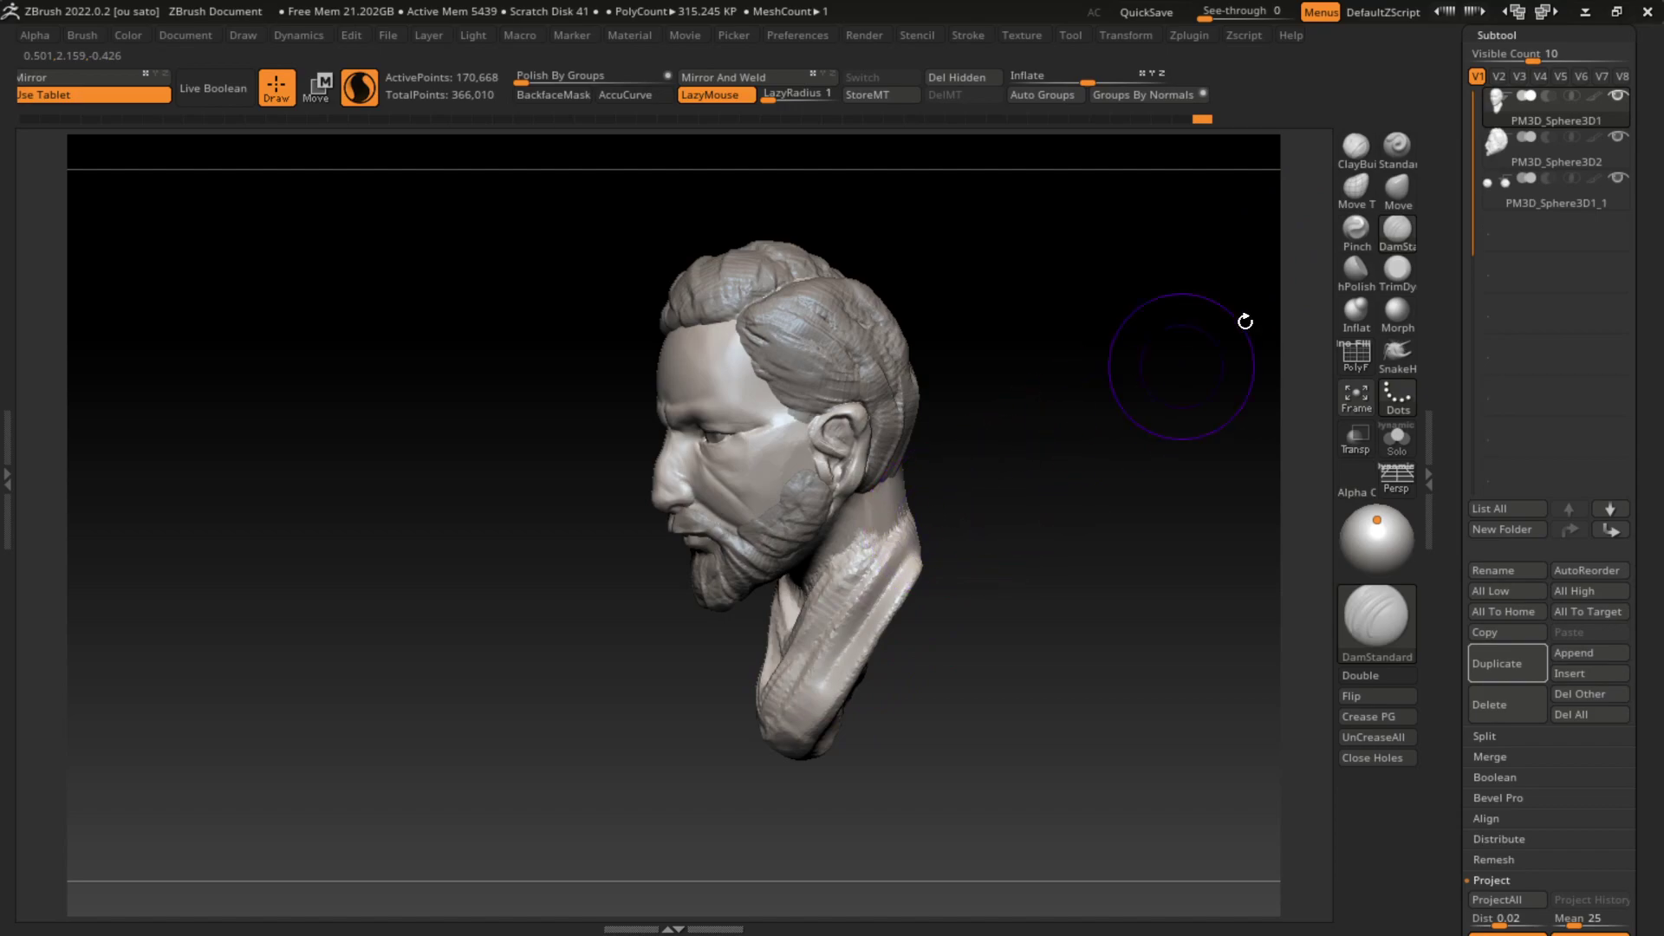
key(b)
key(c)
key(b)
drag(902, 537, 837, 666)
drag(922, 543, 819, 657)
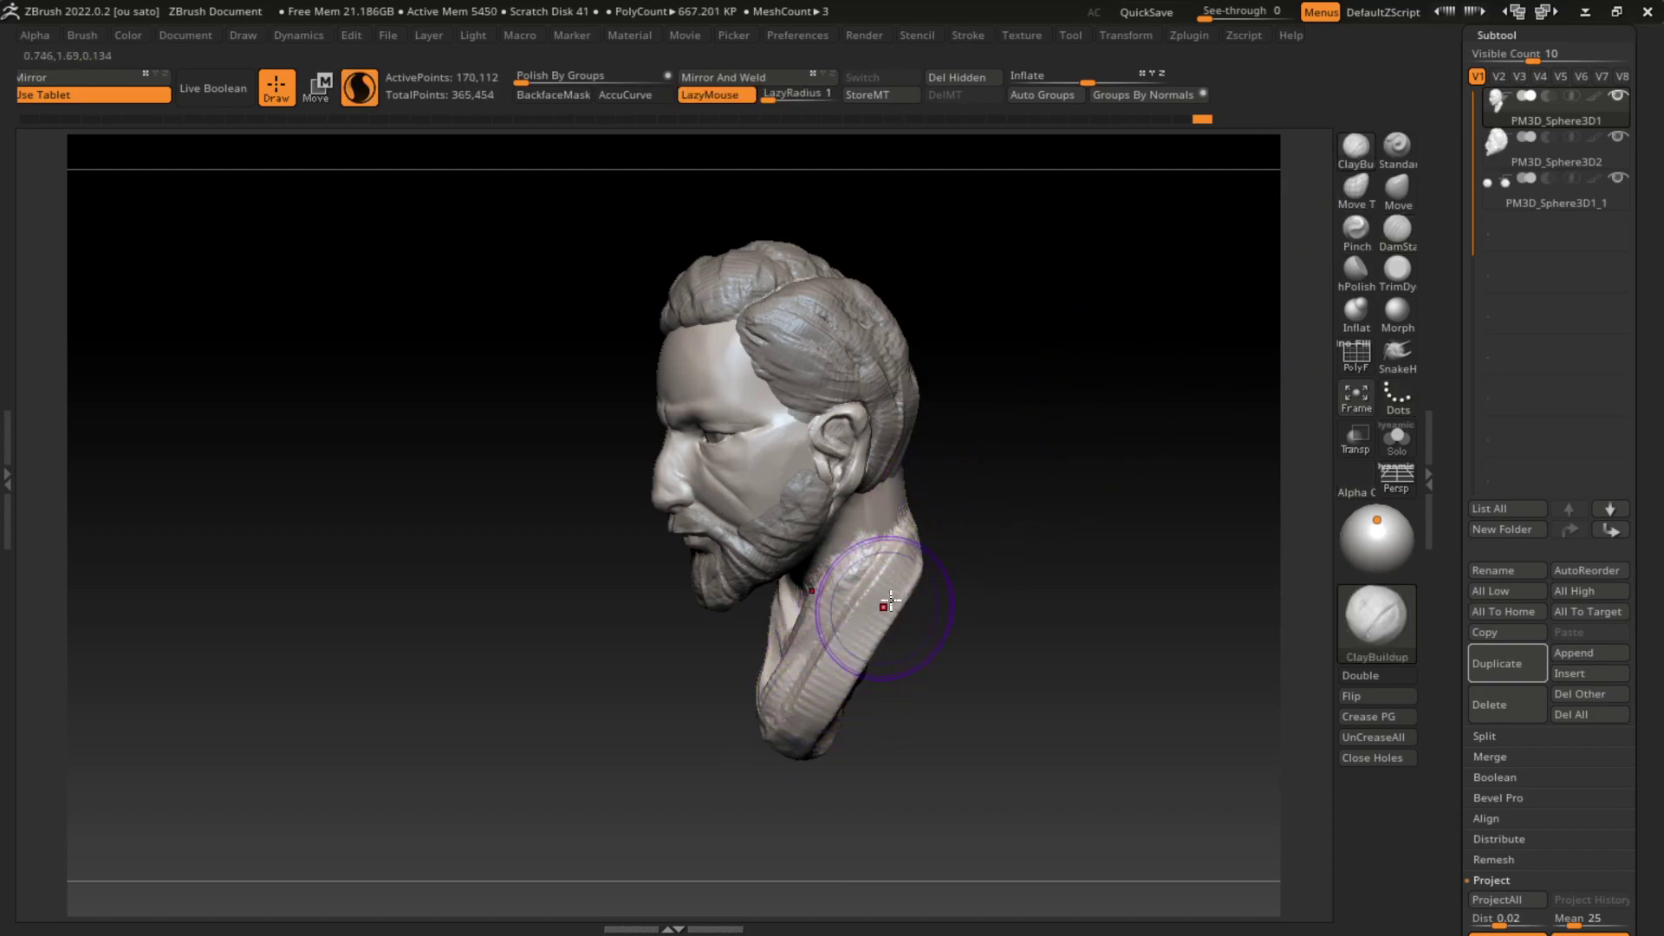
drag(1083, 509, 762, 735)
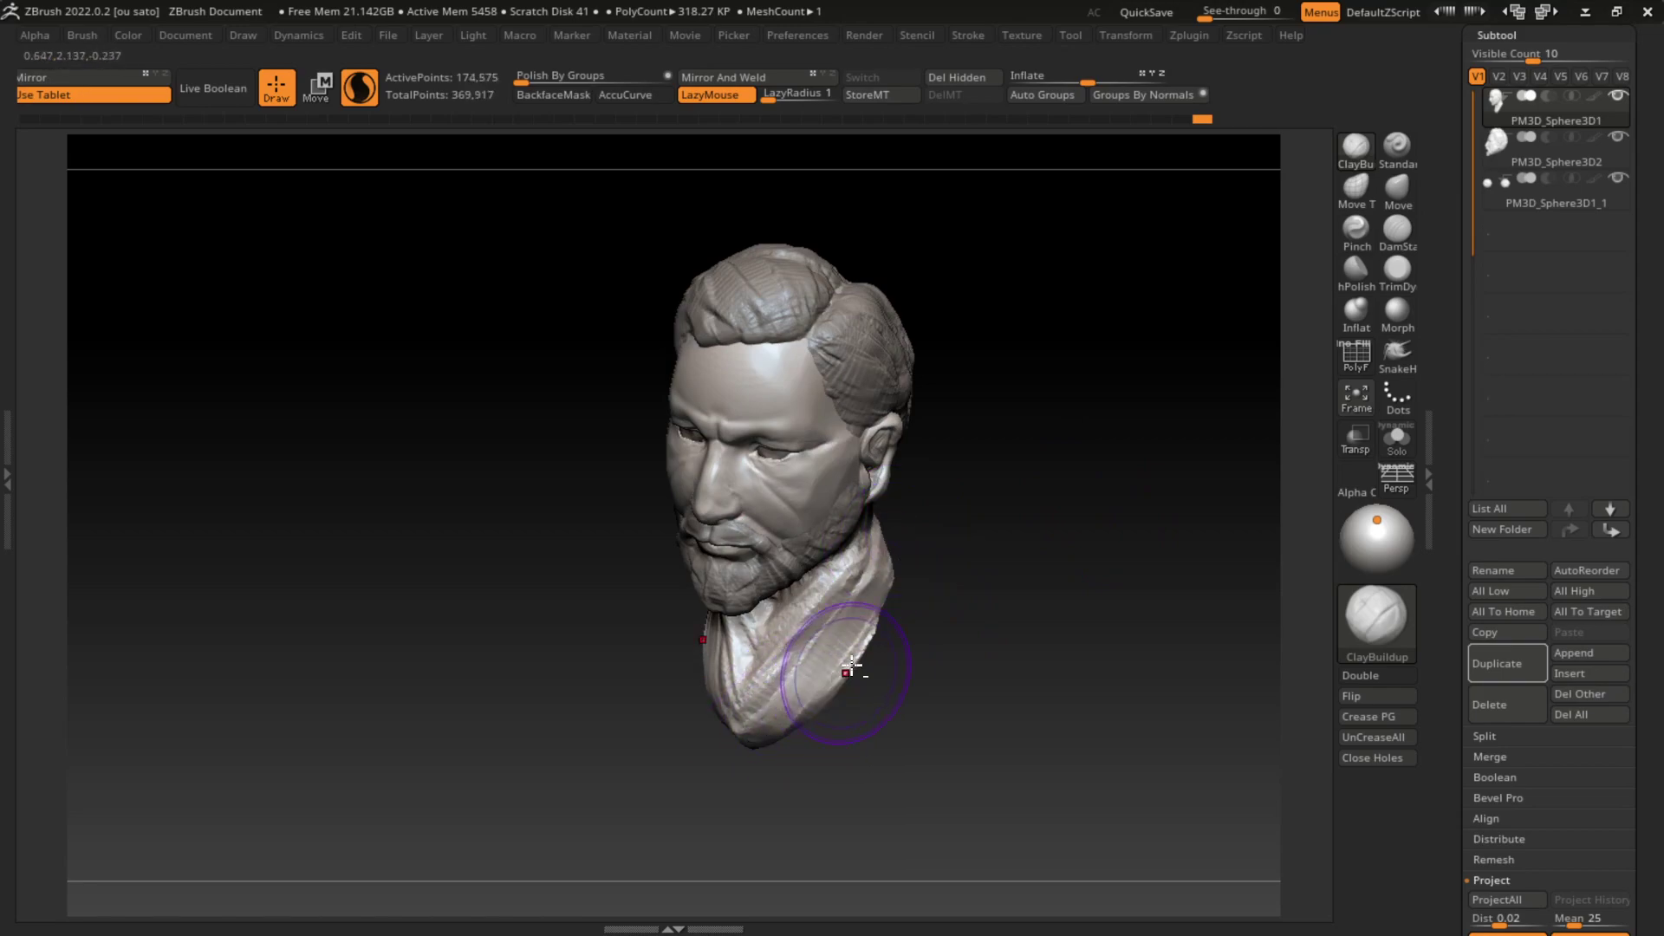
drag(852, 666, 834, 679)
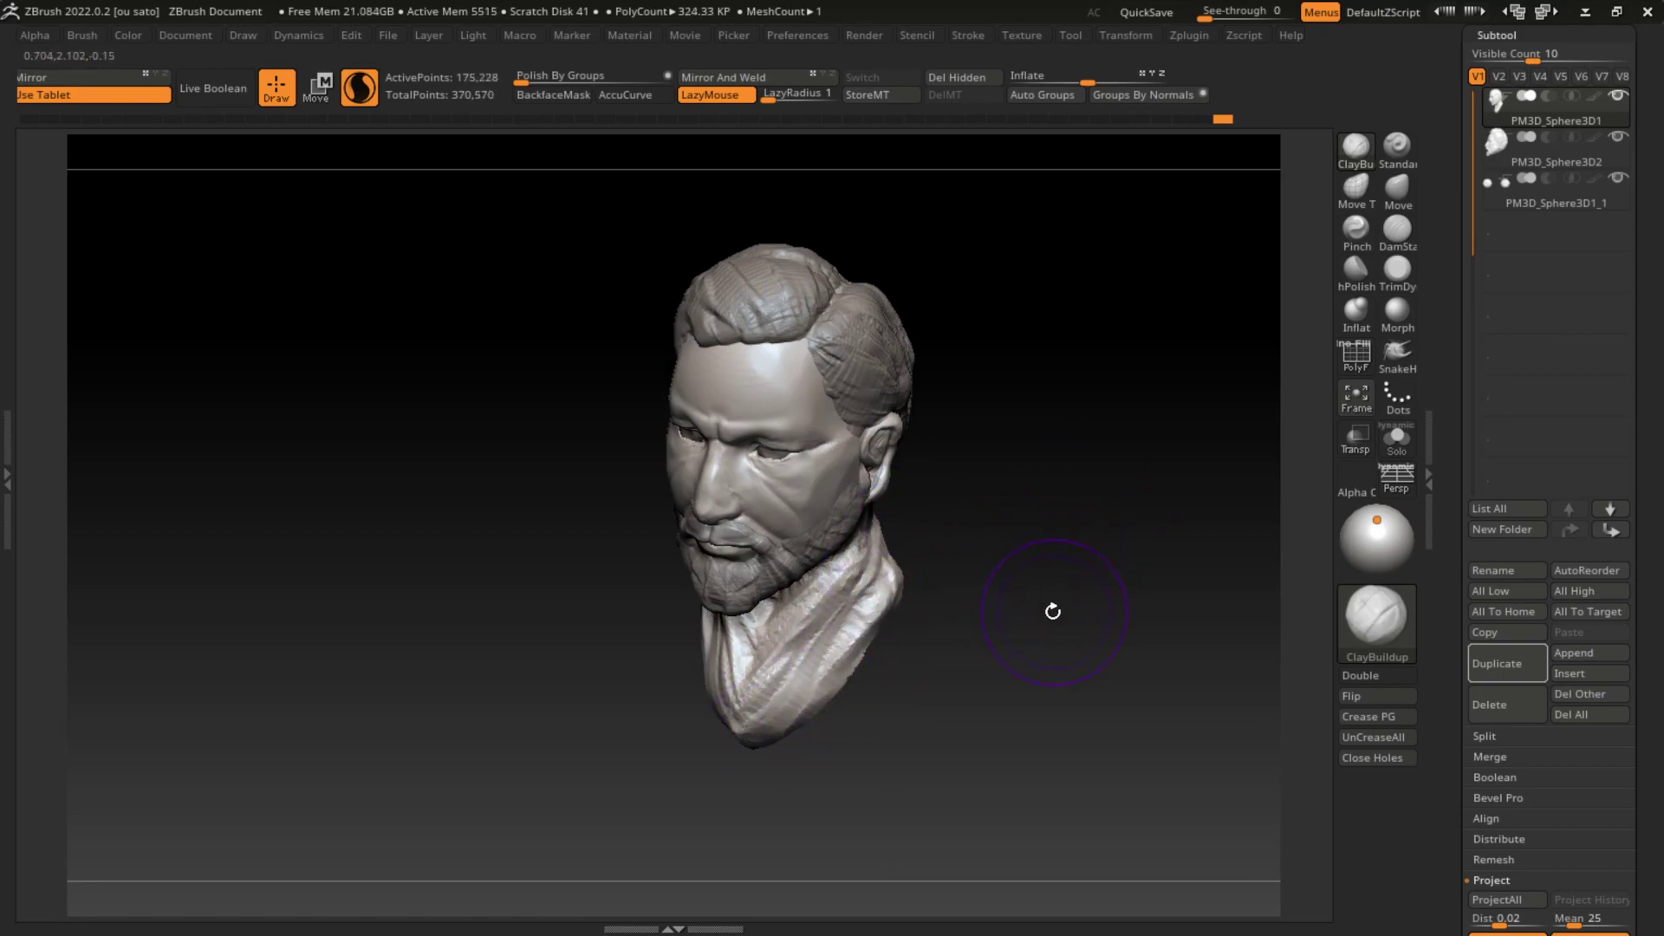
mouse_move(1051, 632)
mouse_down()
mouse_move(1068, 658)
mouse_move(1033, 680)
mouse_up()
key(ctrl+z)
Step: Mask the head, invert the mask, and scale the shoulders wider along X with the gizmo
click(1385, 182)
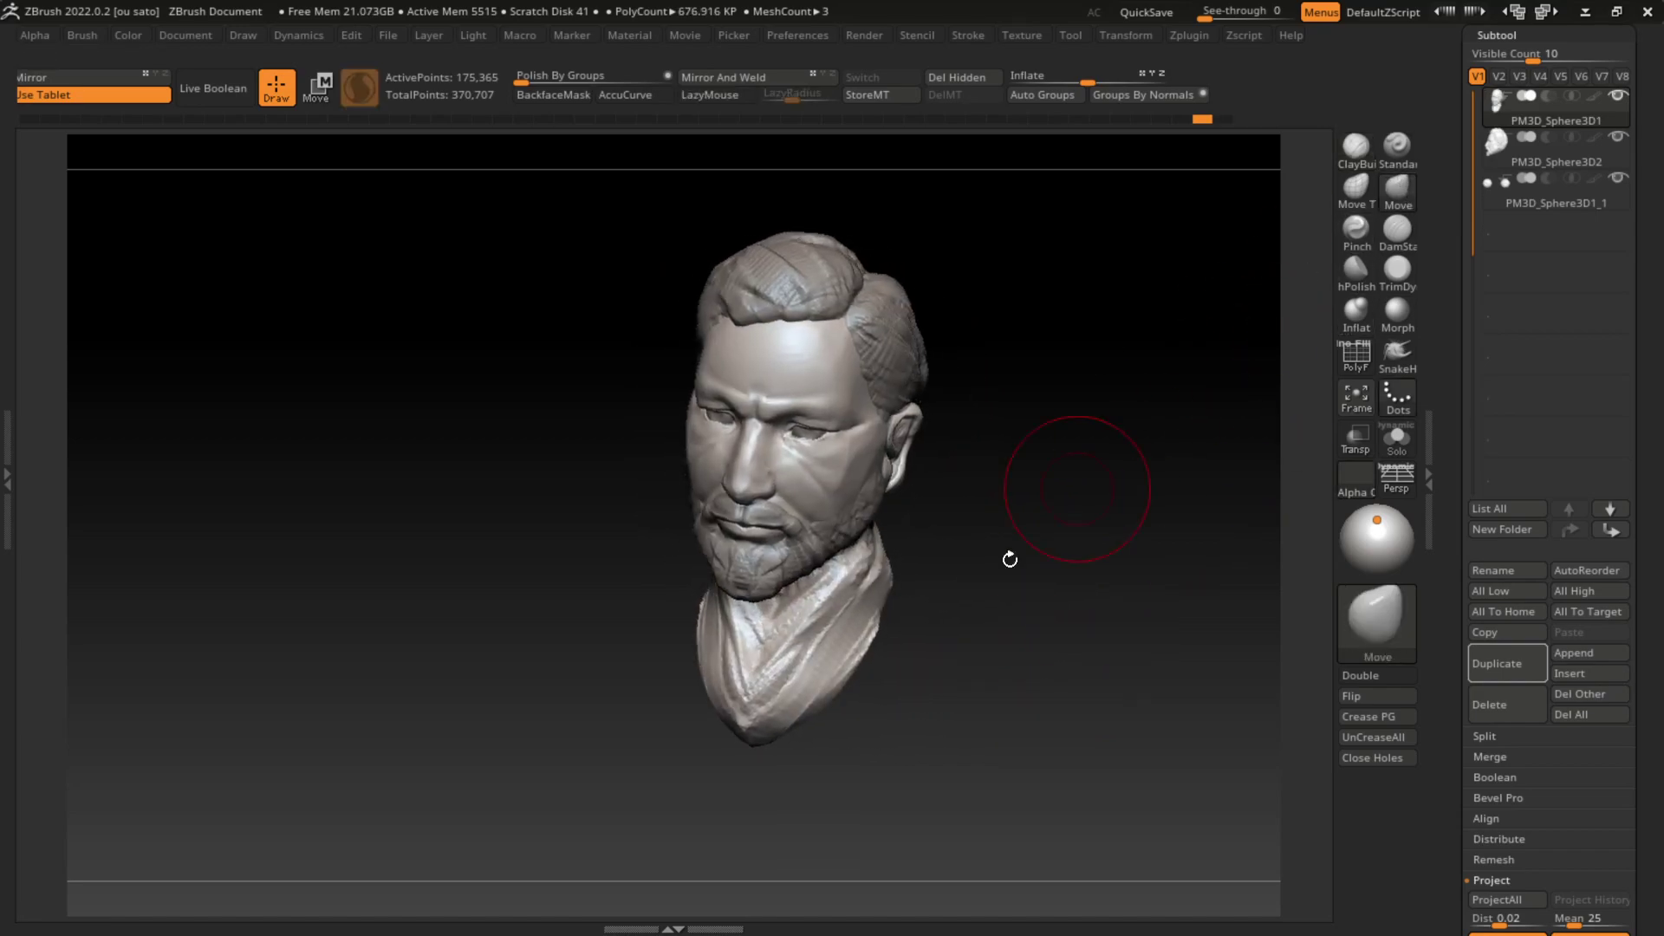
mouse_move(921, 617)
mouse_down()
mouse_move(990, 641)
mouse_move(892, 661)
mouse_move(920, 743)
mouse_move(928, 606)
mouse_move(932, 668)
mouse_up()
mouse_move(819, 563)
ctrl+mouse_down()
mouse_move(880, 558)
mouse_move(813, 581)
mouse_move(847, 677)
ctrl+mouse_up()
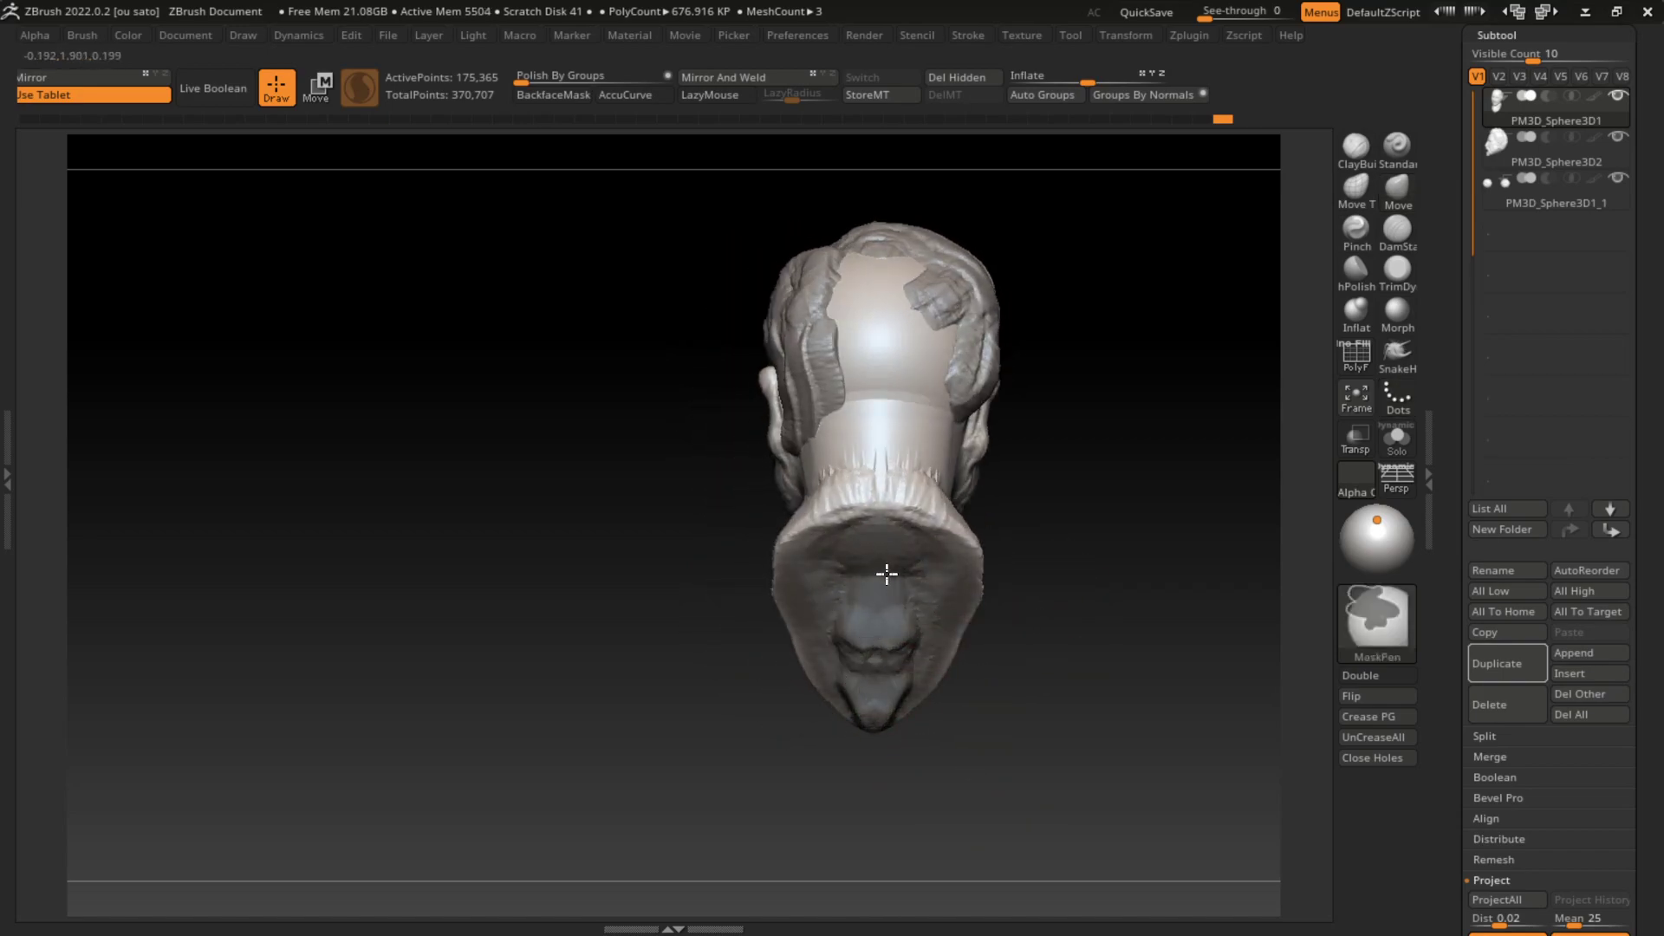
ctrl+click(1122, 668)
click(327, 91)
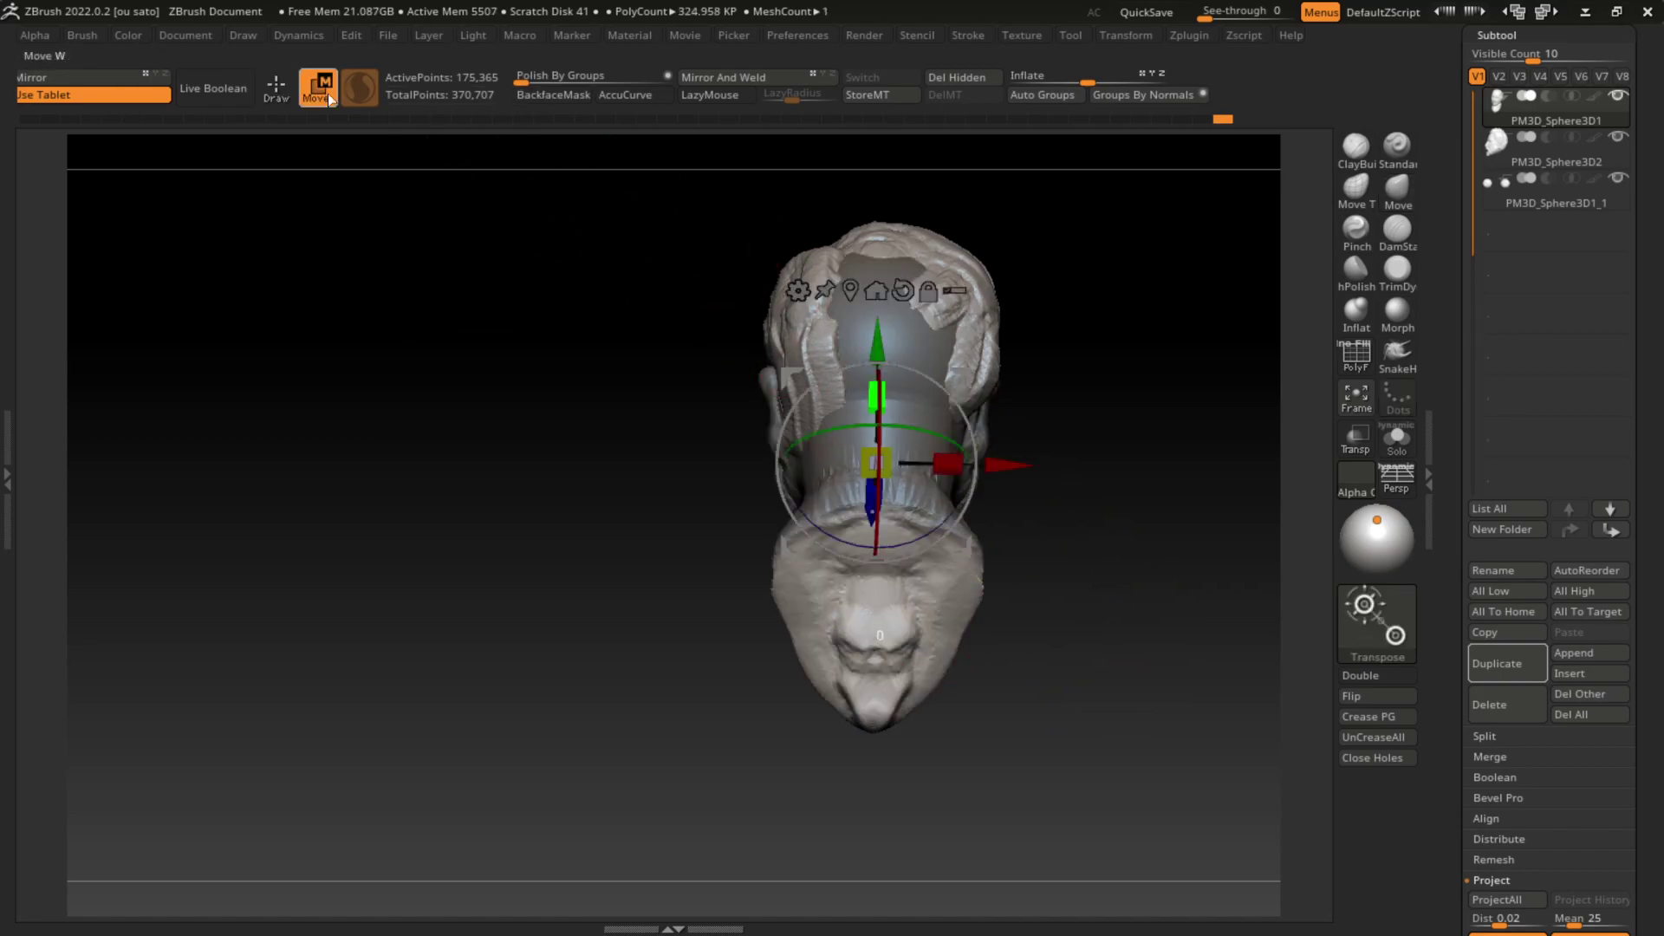
mouse_move(1084, 607)
mouse_down()
mouse_move(1202, 570)
mouse_move(1088, 542)
mouse_up()
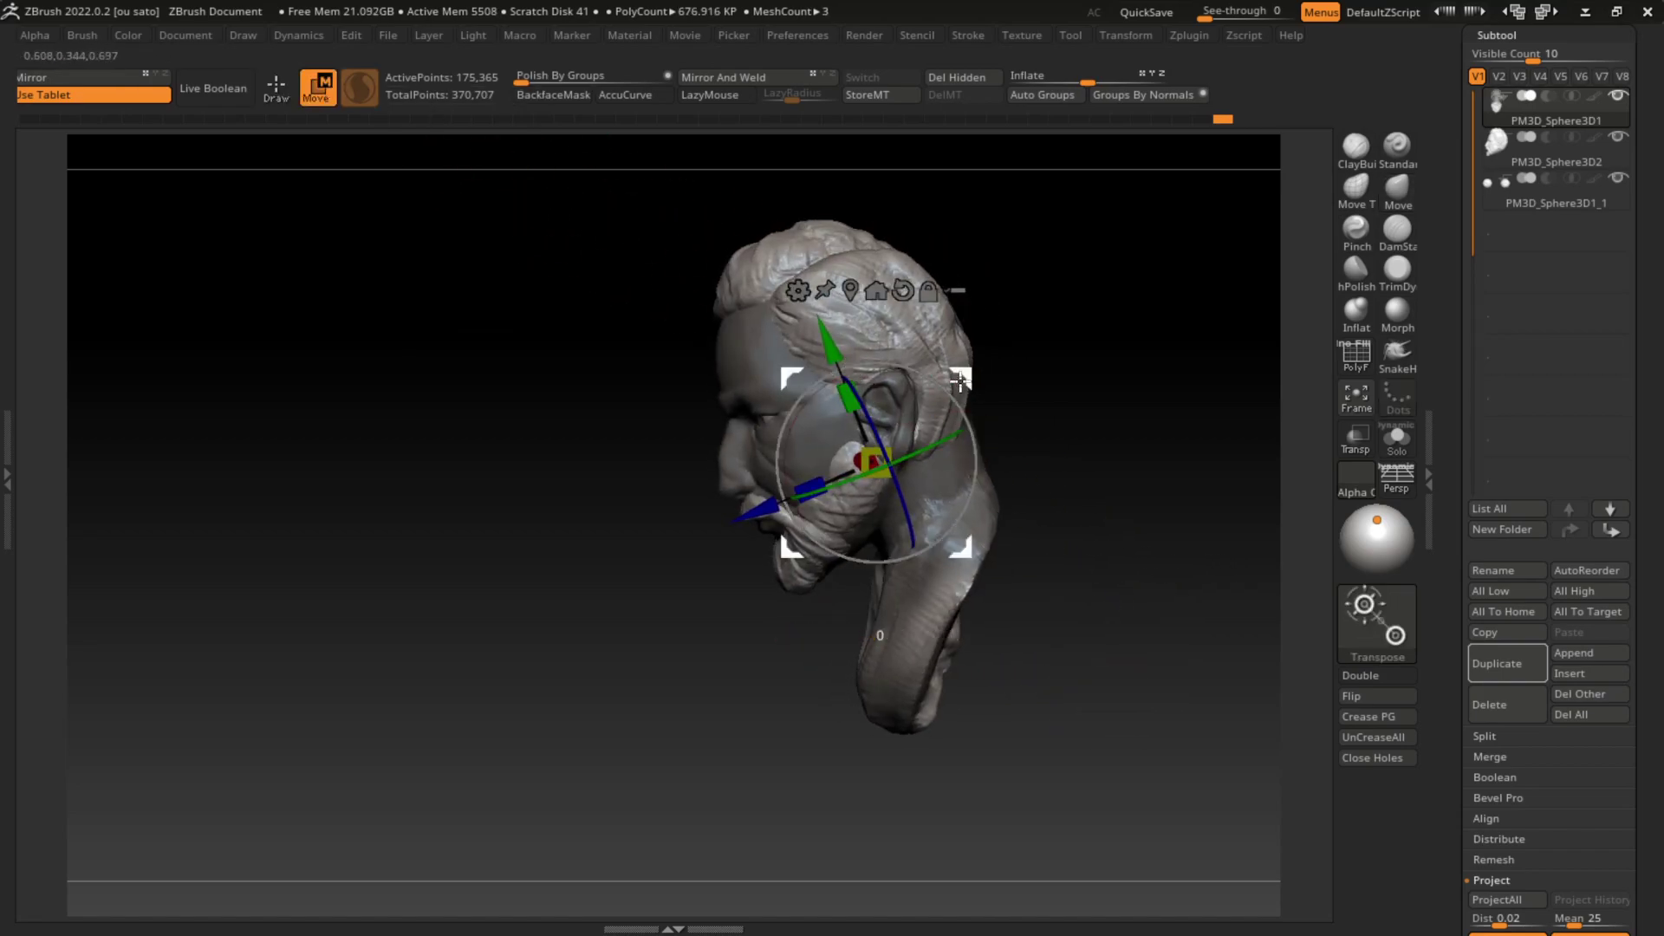
drag(959, 364, 1222, 516)
drag(855, 483, 636, 559)
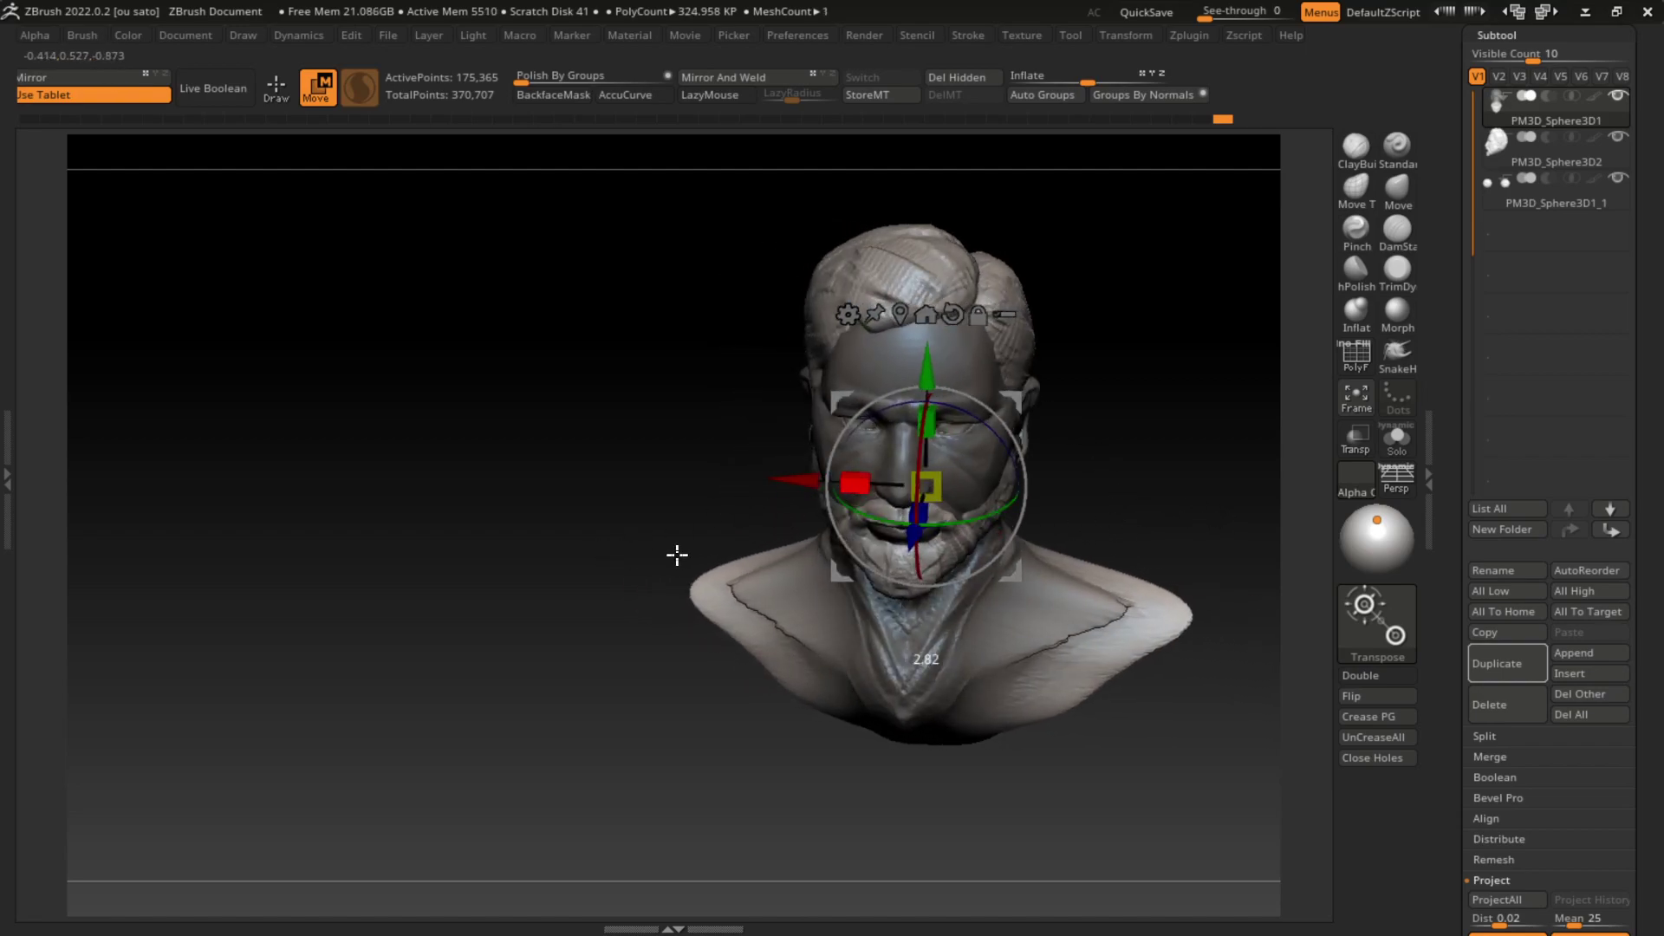
drag(1127, 498, 1148, 531)
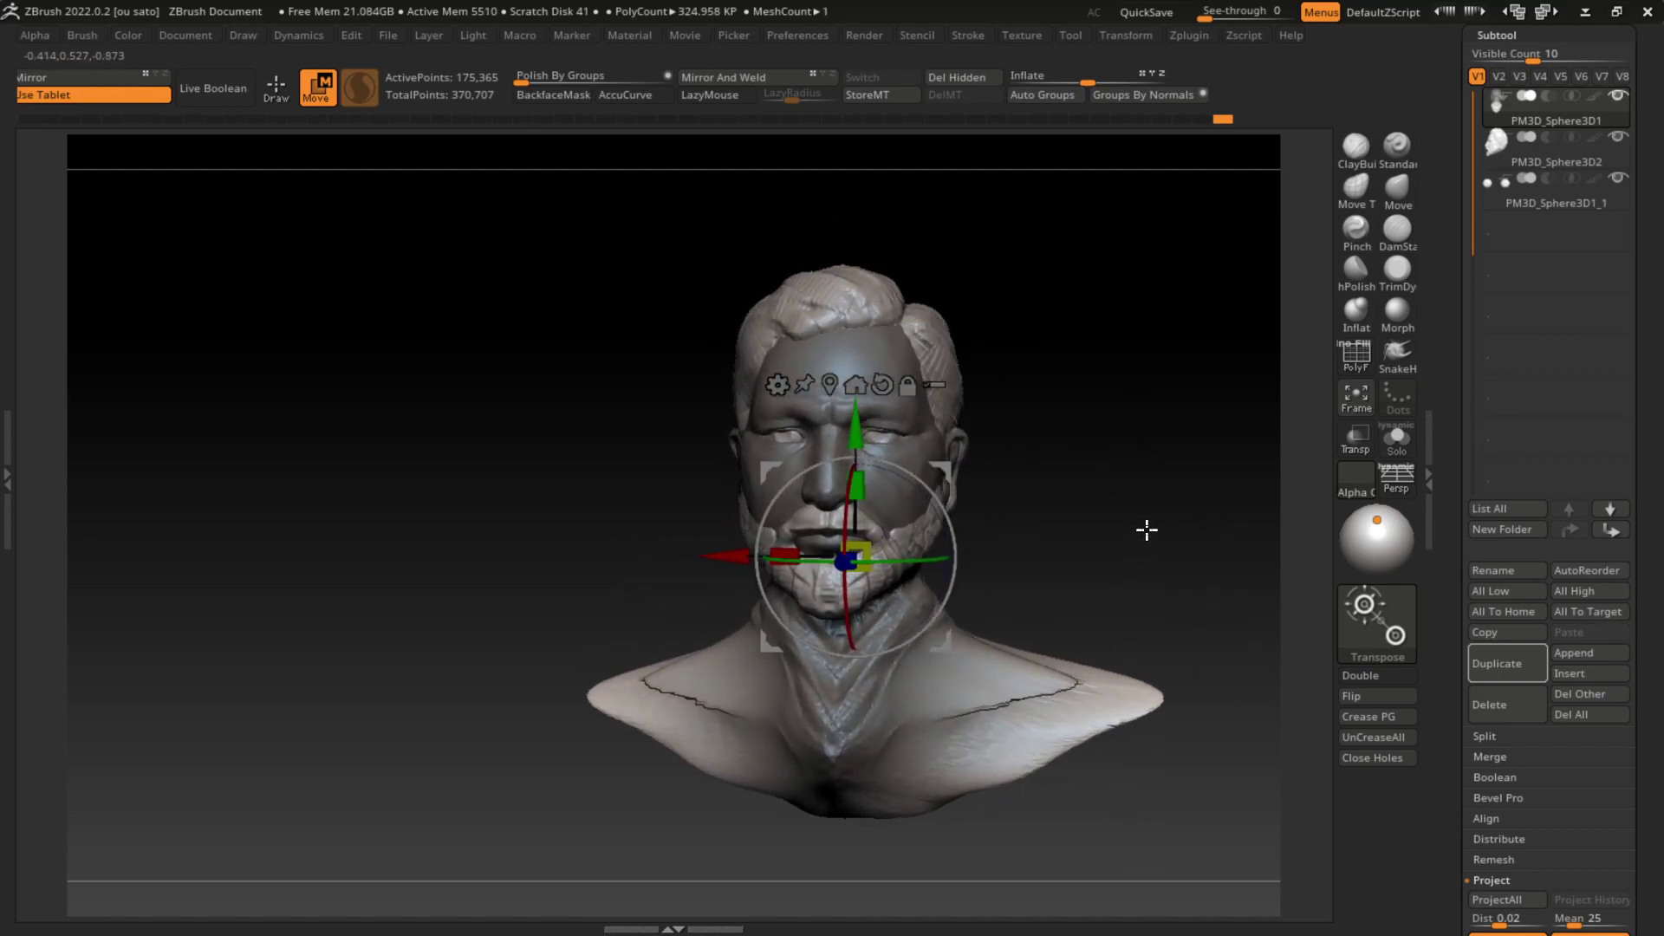
key(ctrl)
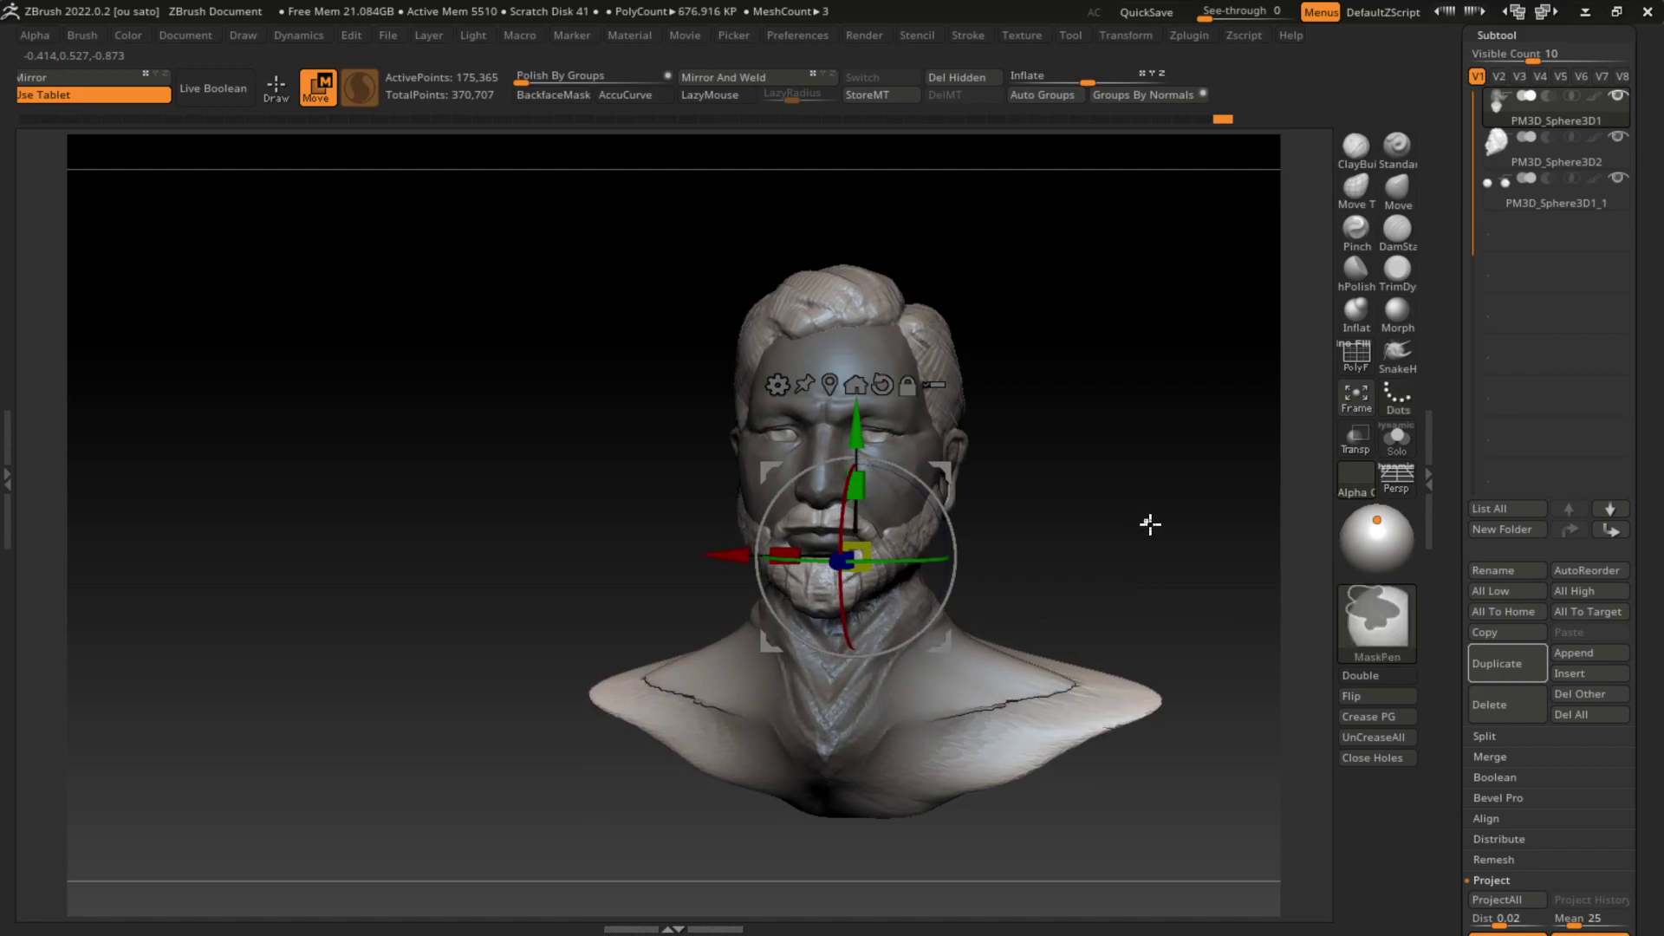
Step: Briefly mask and unmask the shoulders, then carve DamStandard crease lines down the neck and upper chest
key(q)
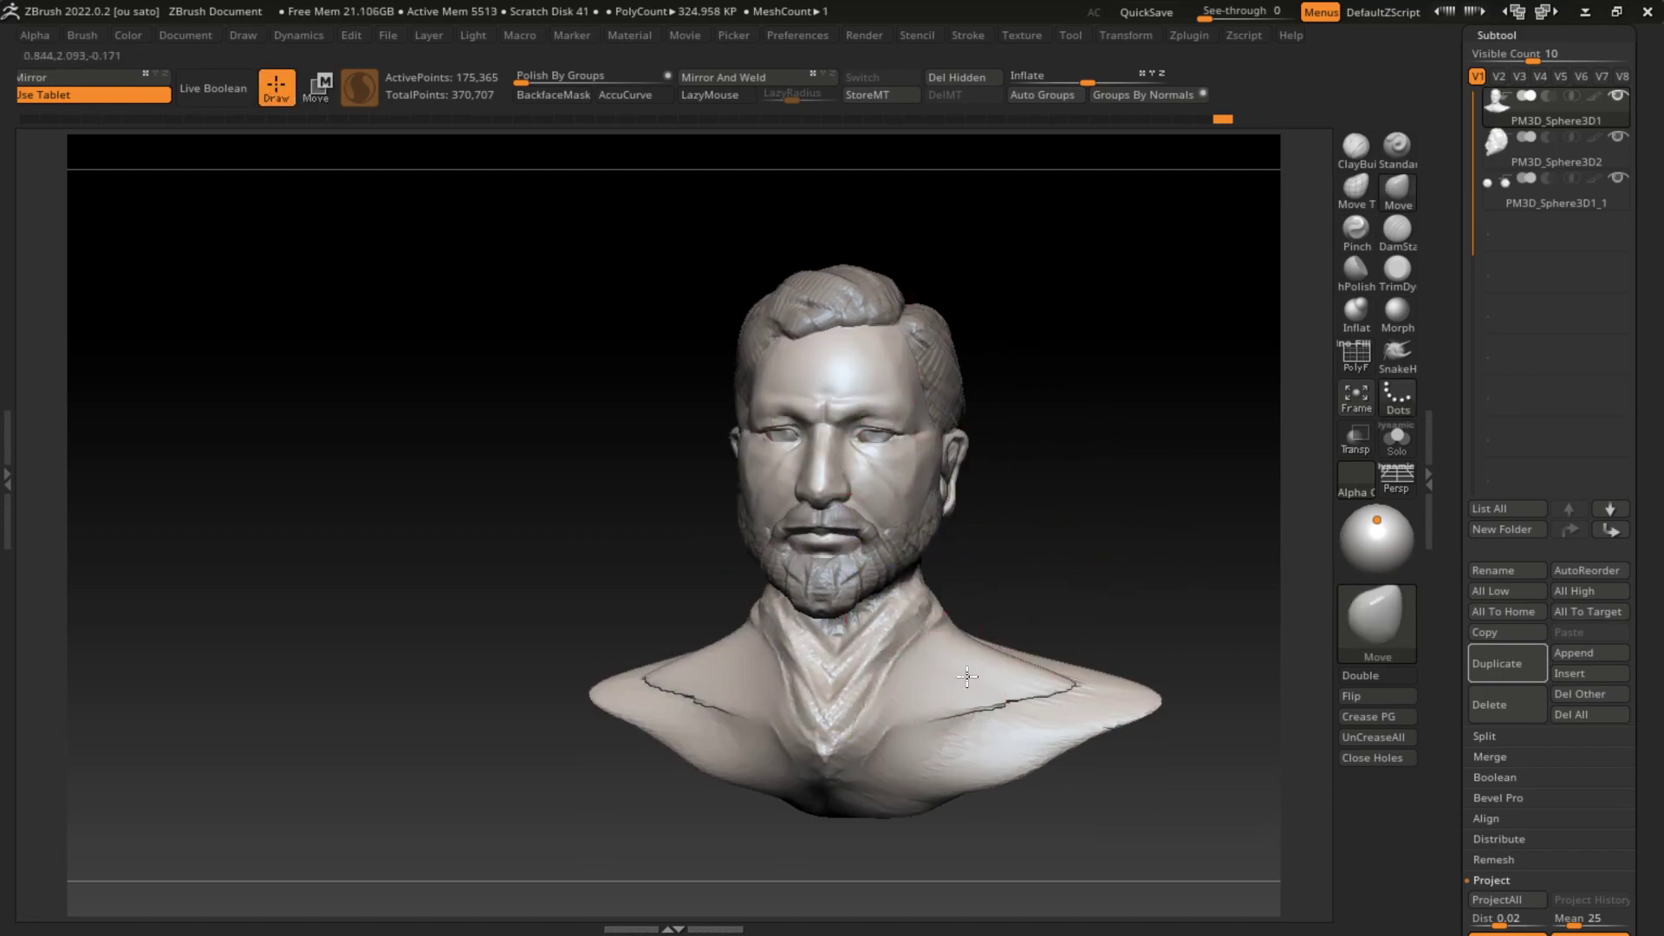
ctrl+drag(958, 707, 1051, 661)
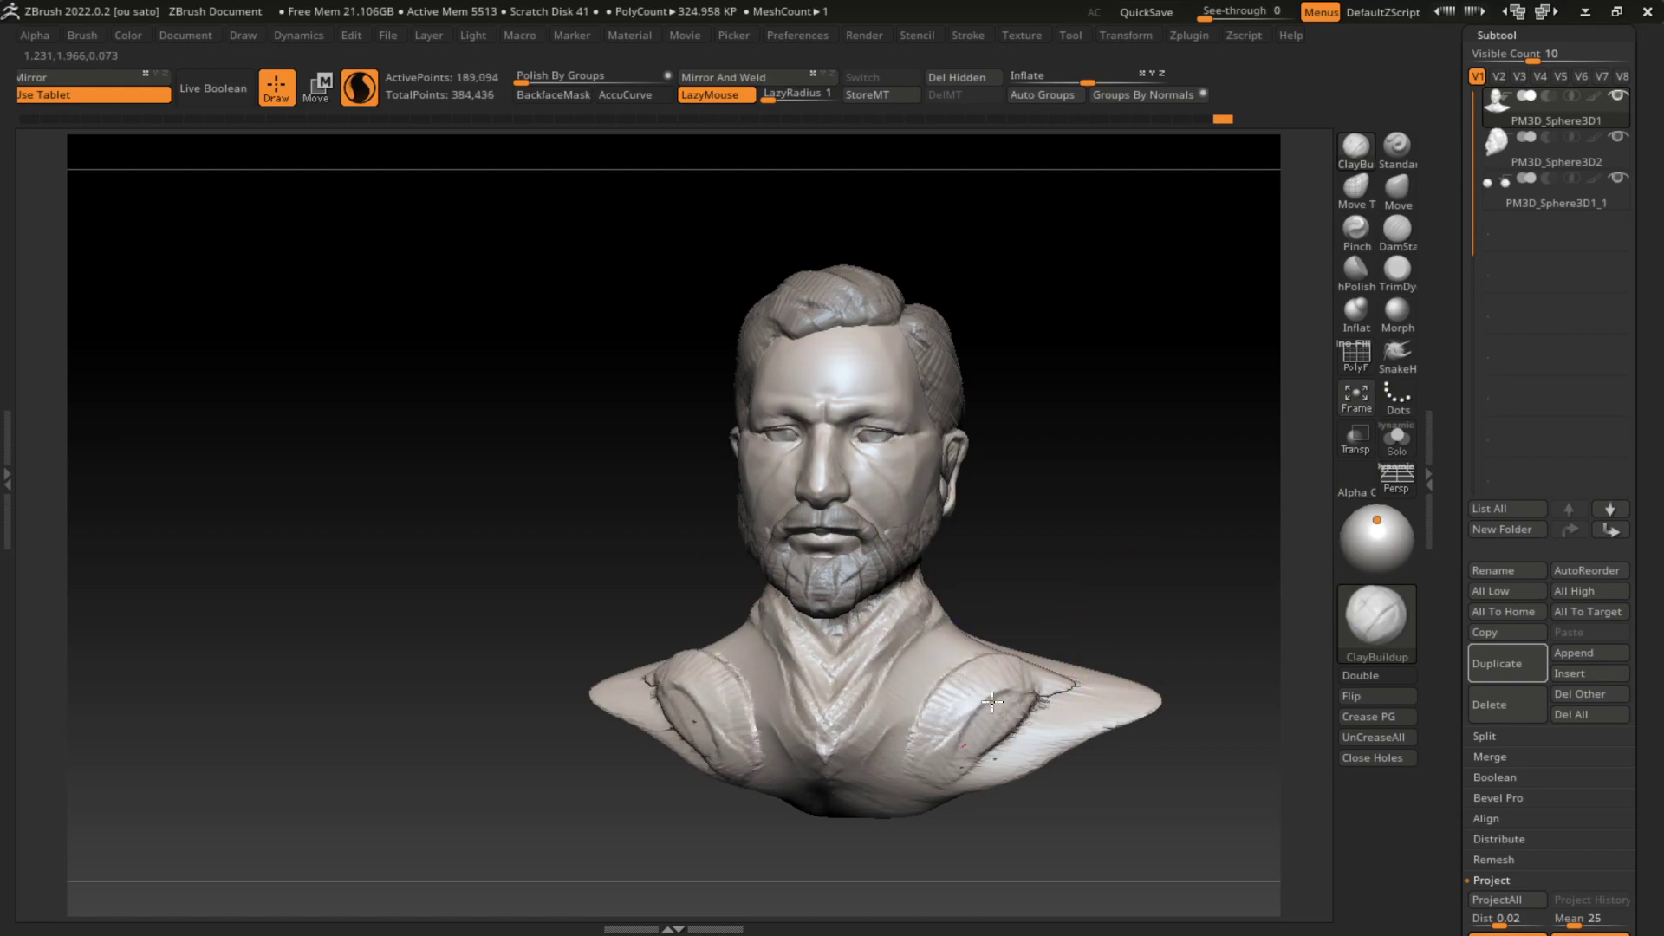
ctrl+drag(1074, 797, 1162, 862)
key(l)
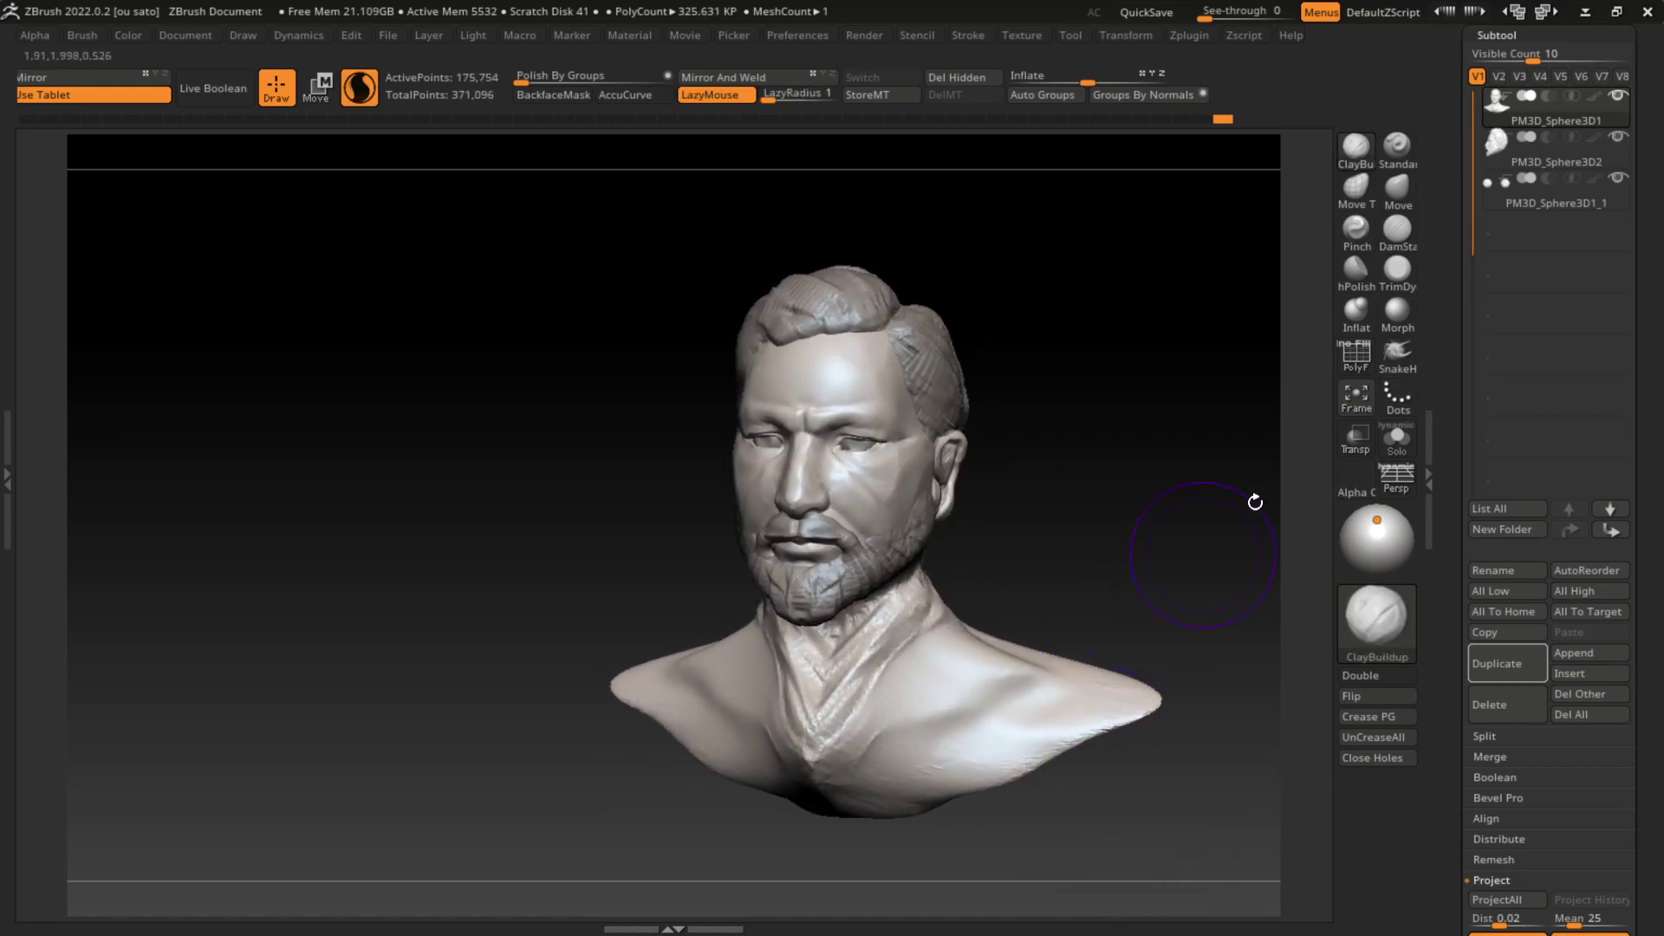
click(1398, 230)
drag(952, 646, 858, 776)
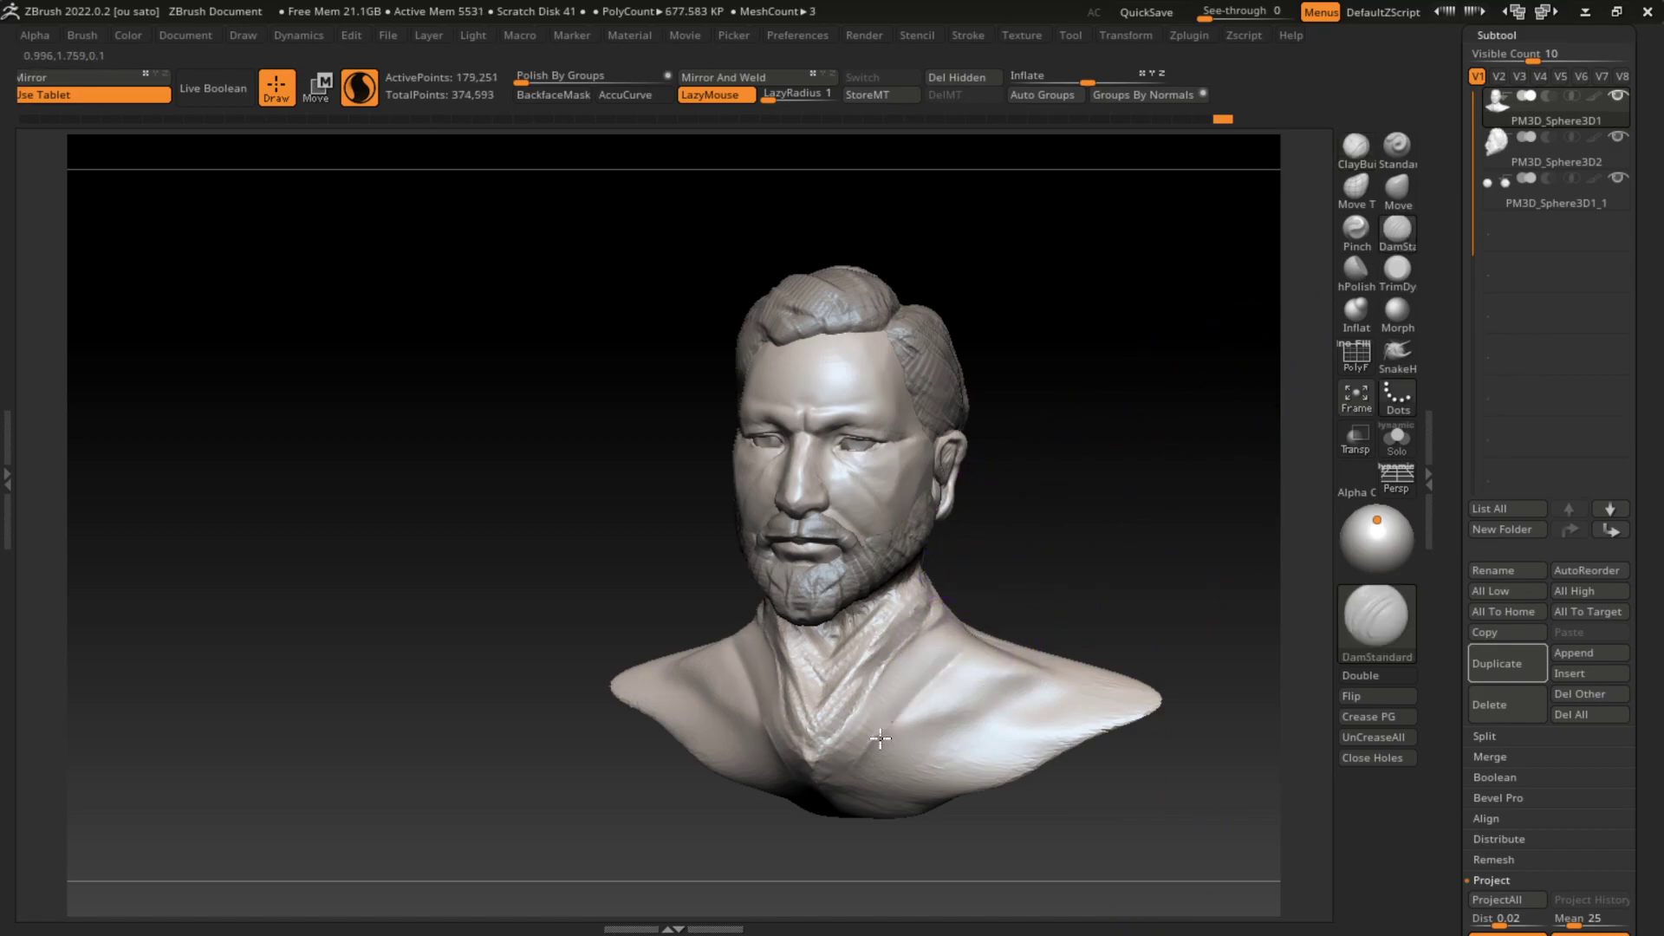
Step: Carve DamStandard creases into the side of the neck and the collar from three-quarter and front views
mouse_move(1062, 583)
mouse_down()
mouse_move(988, 619)
mouse_move(1079, 460)
mouse_up()
key(b)
key(c)
key(b)
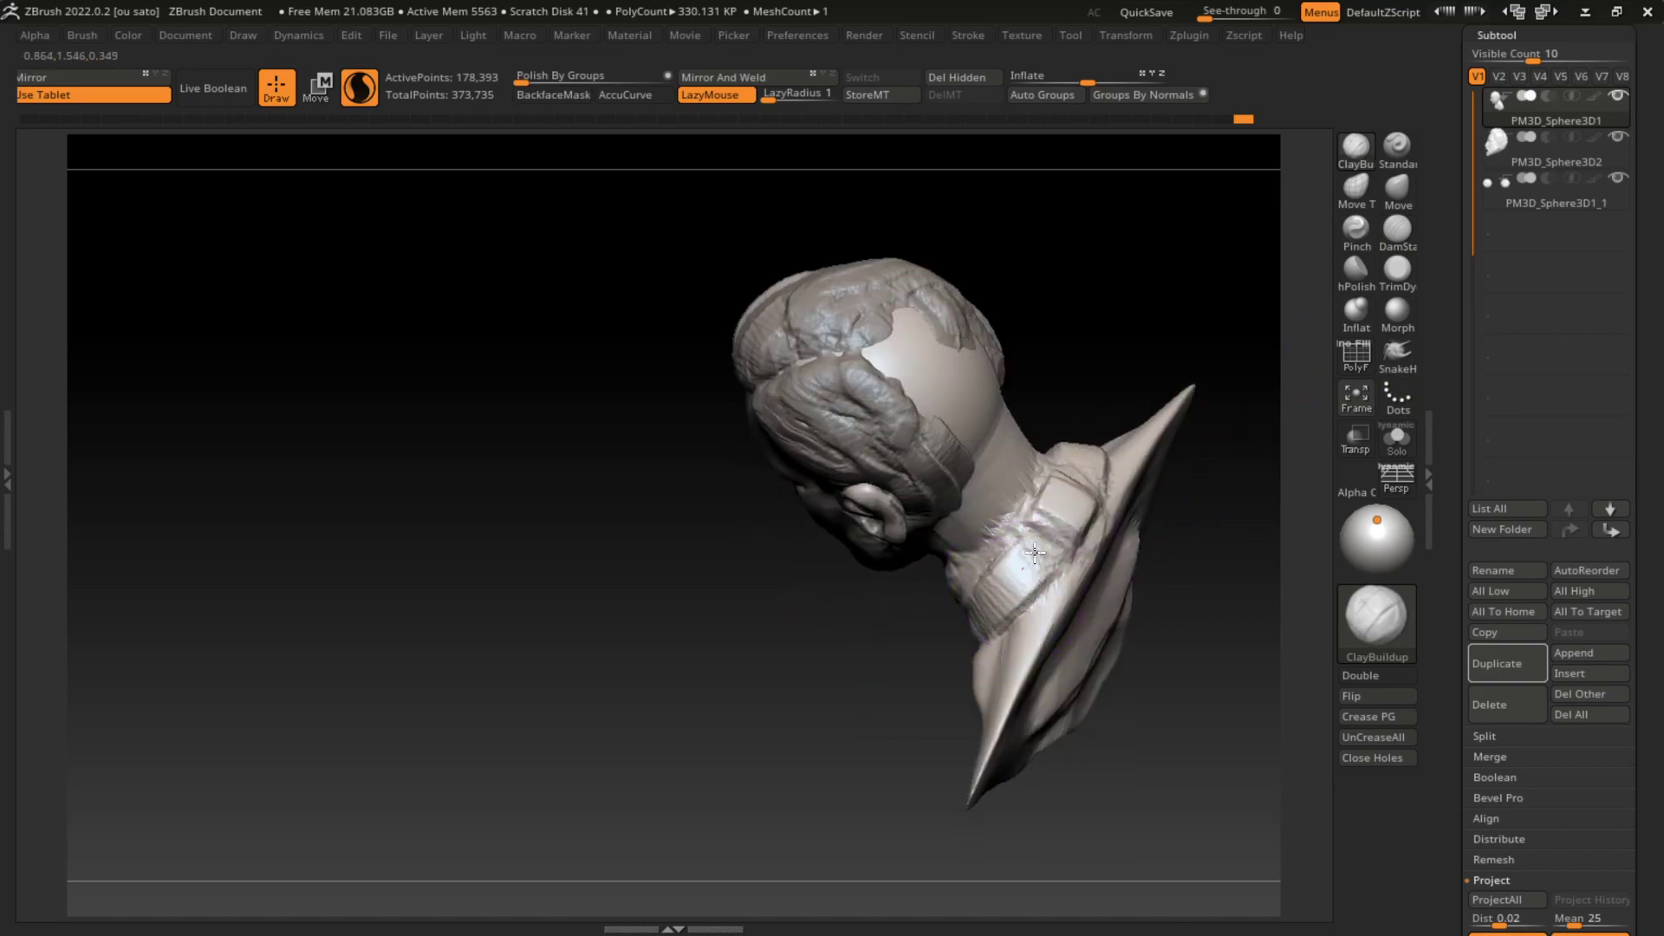
mouse_move(865, 772)
mouse_down()
mouse_move(1173, 531)
mouse_move(1114, 576)
mouse_move(1145, 569)
mouse_move(1129, 543)
mouse_up()
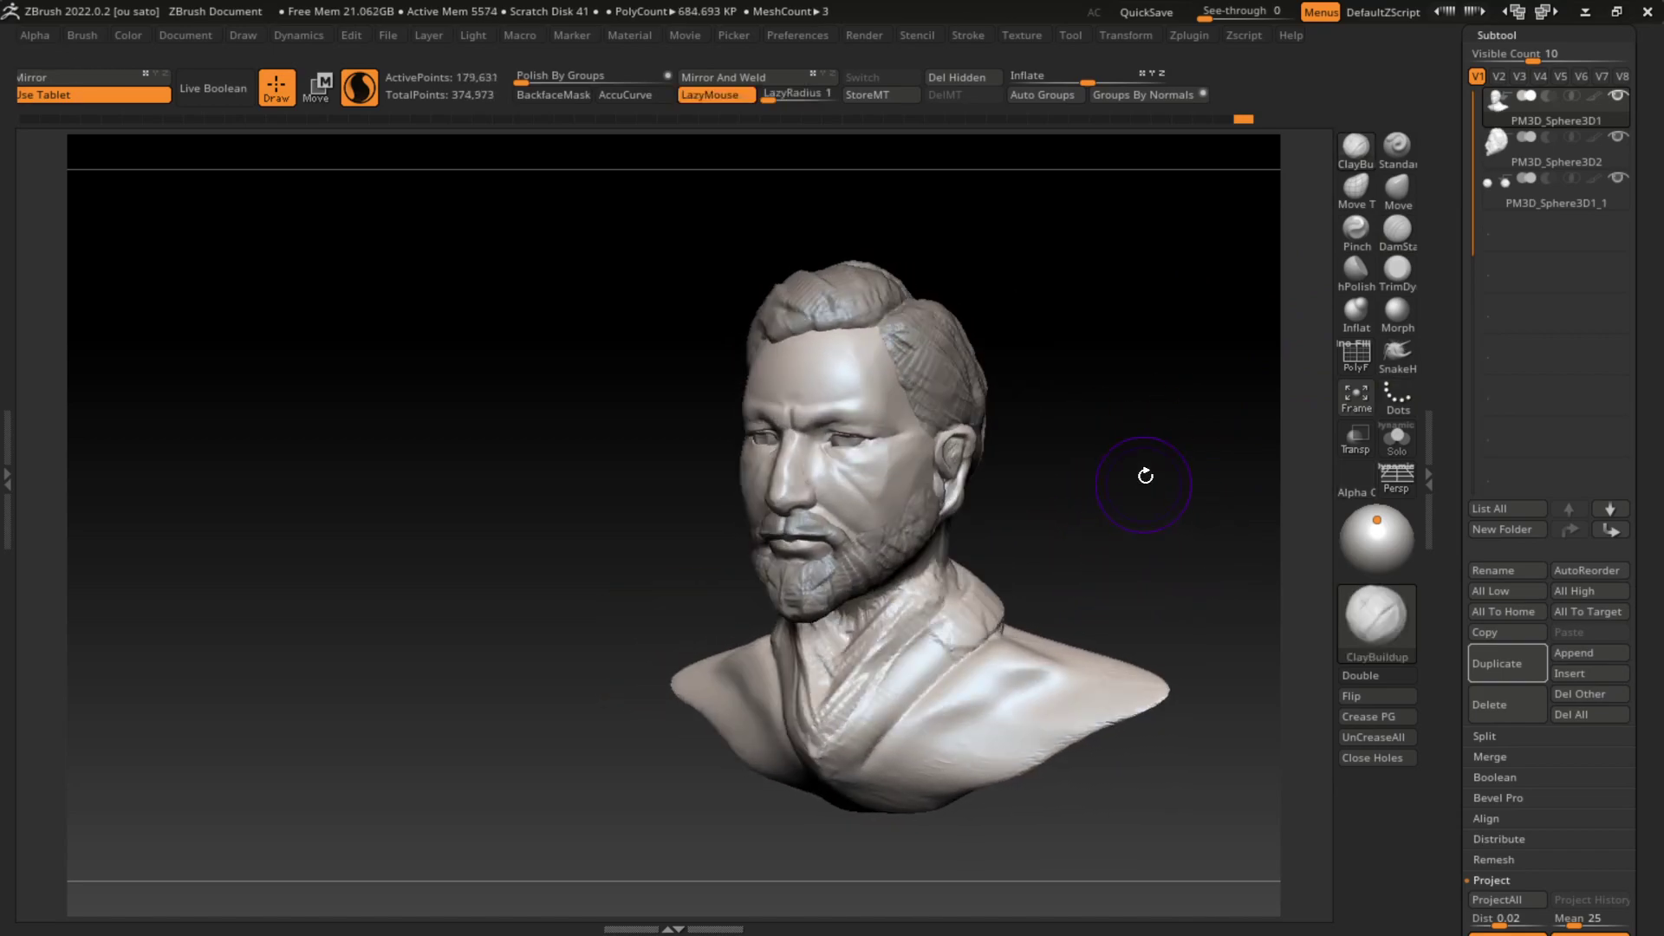
click(1396, 228)
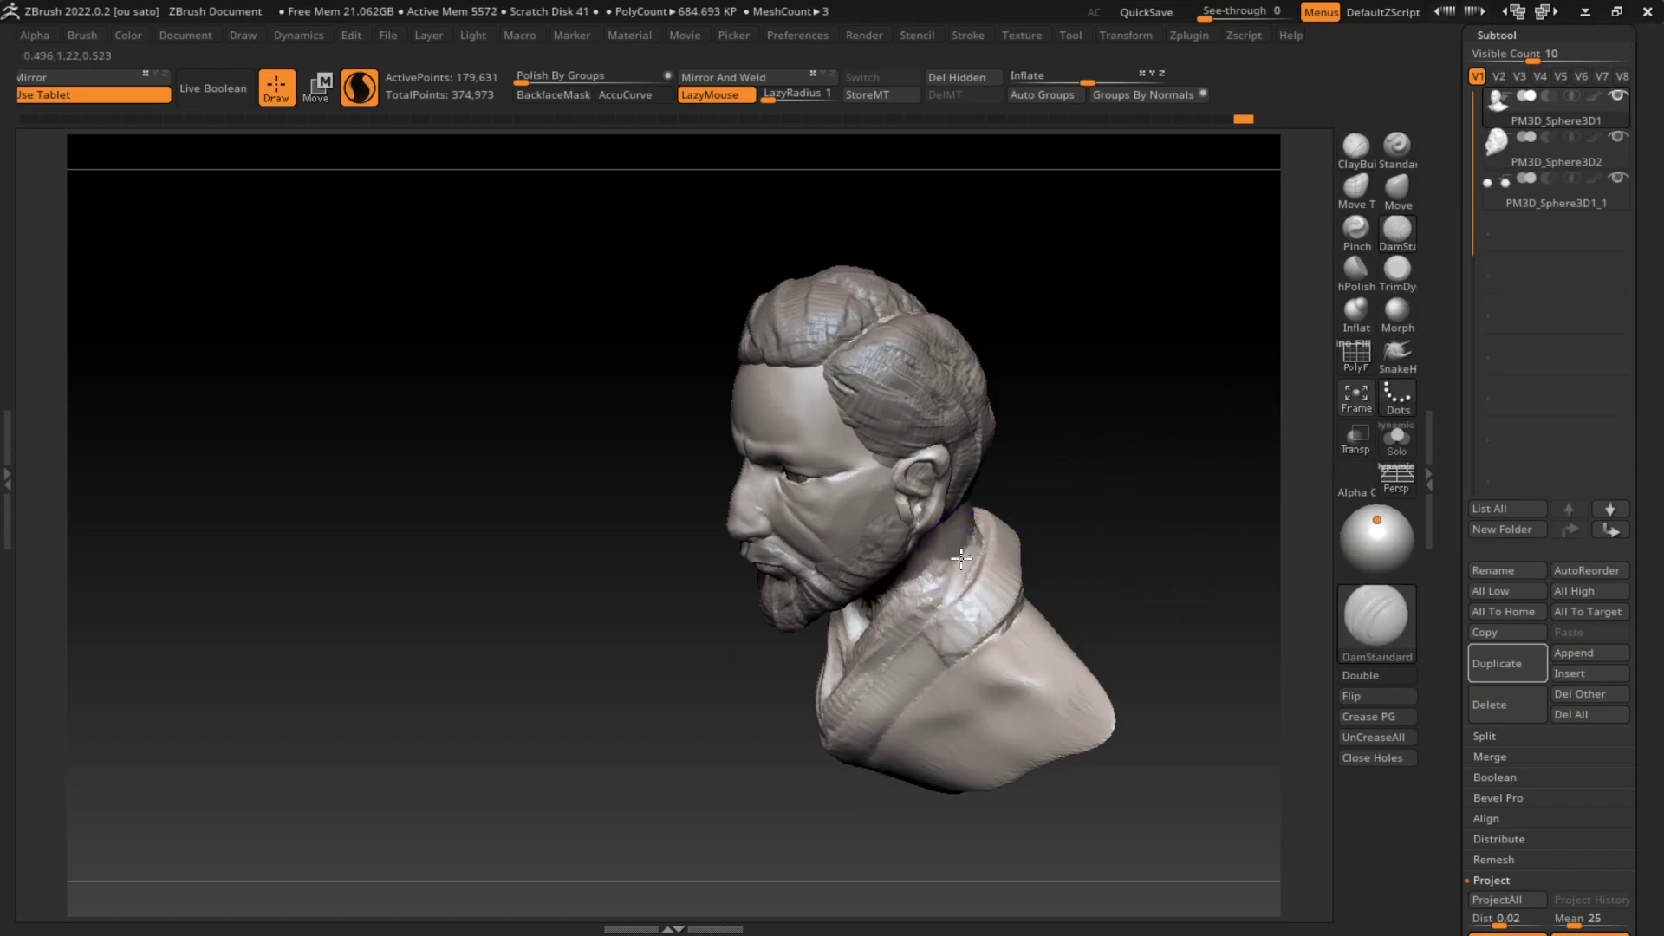
drag(857, 633, 957, 559)
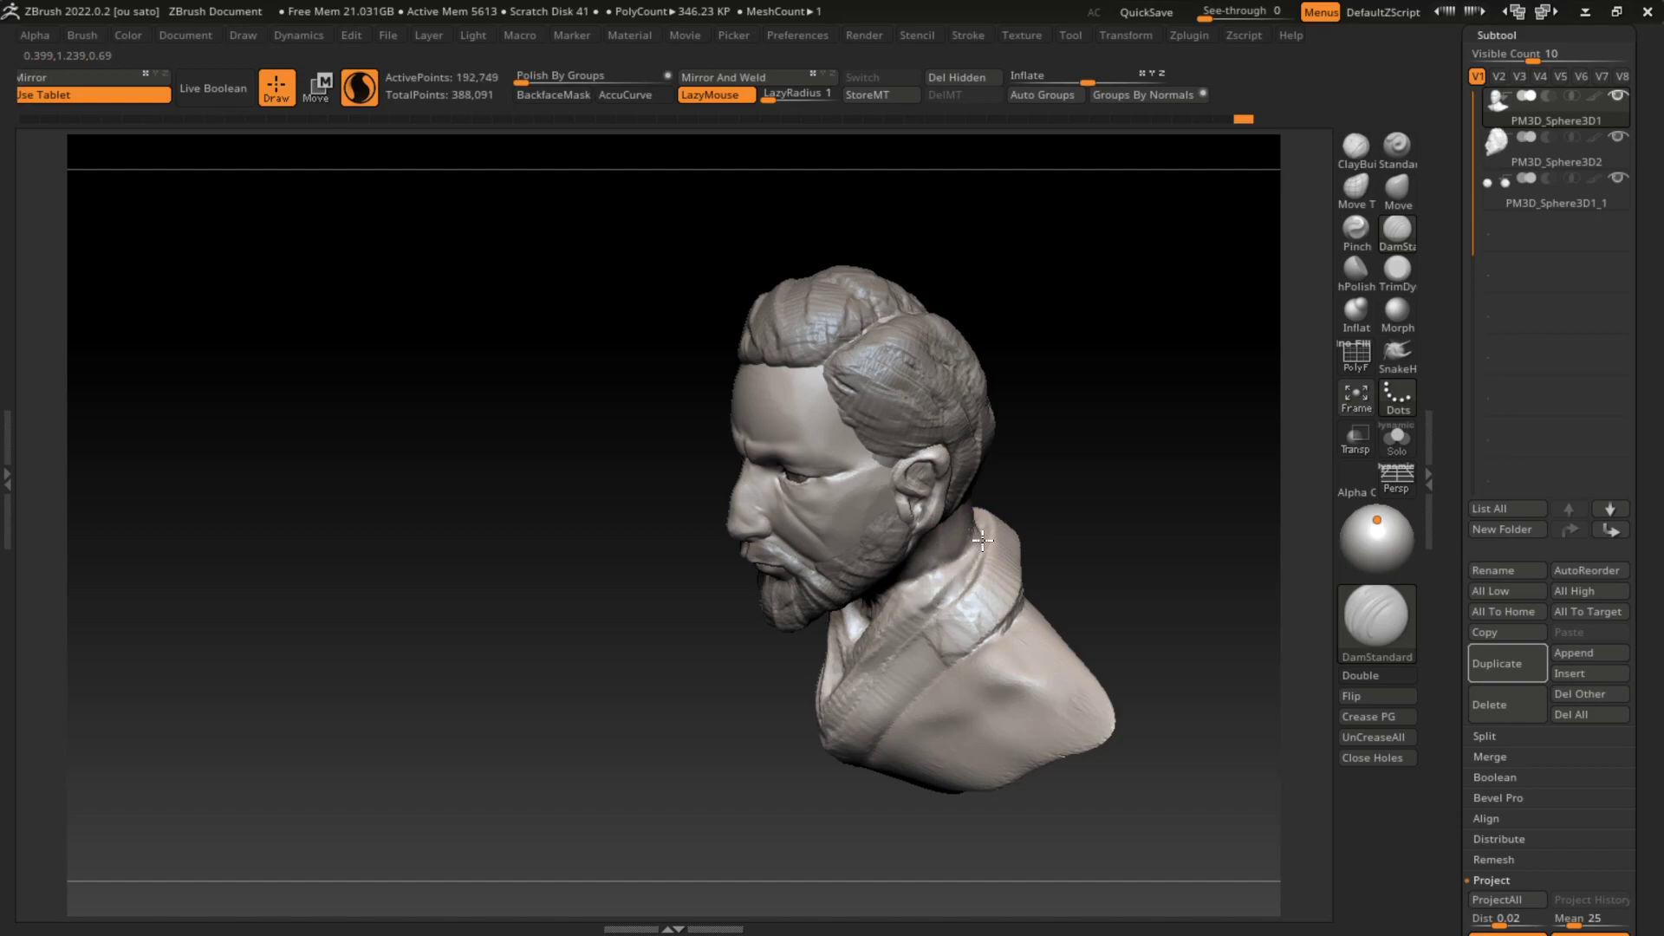
mouse_move(1082, 567)
mouse_down()
mouse_move(1167, 483)
mouse_move(1149, 530)
mouse_up()
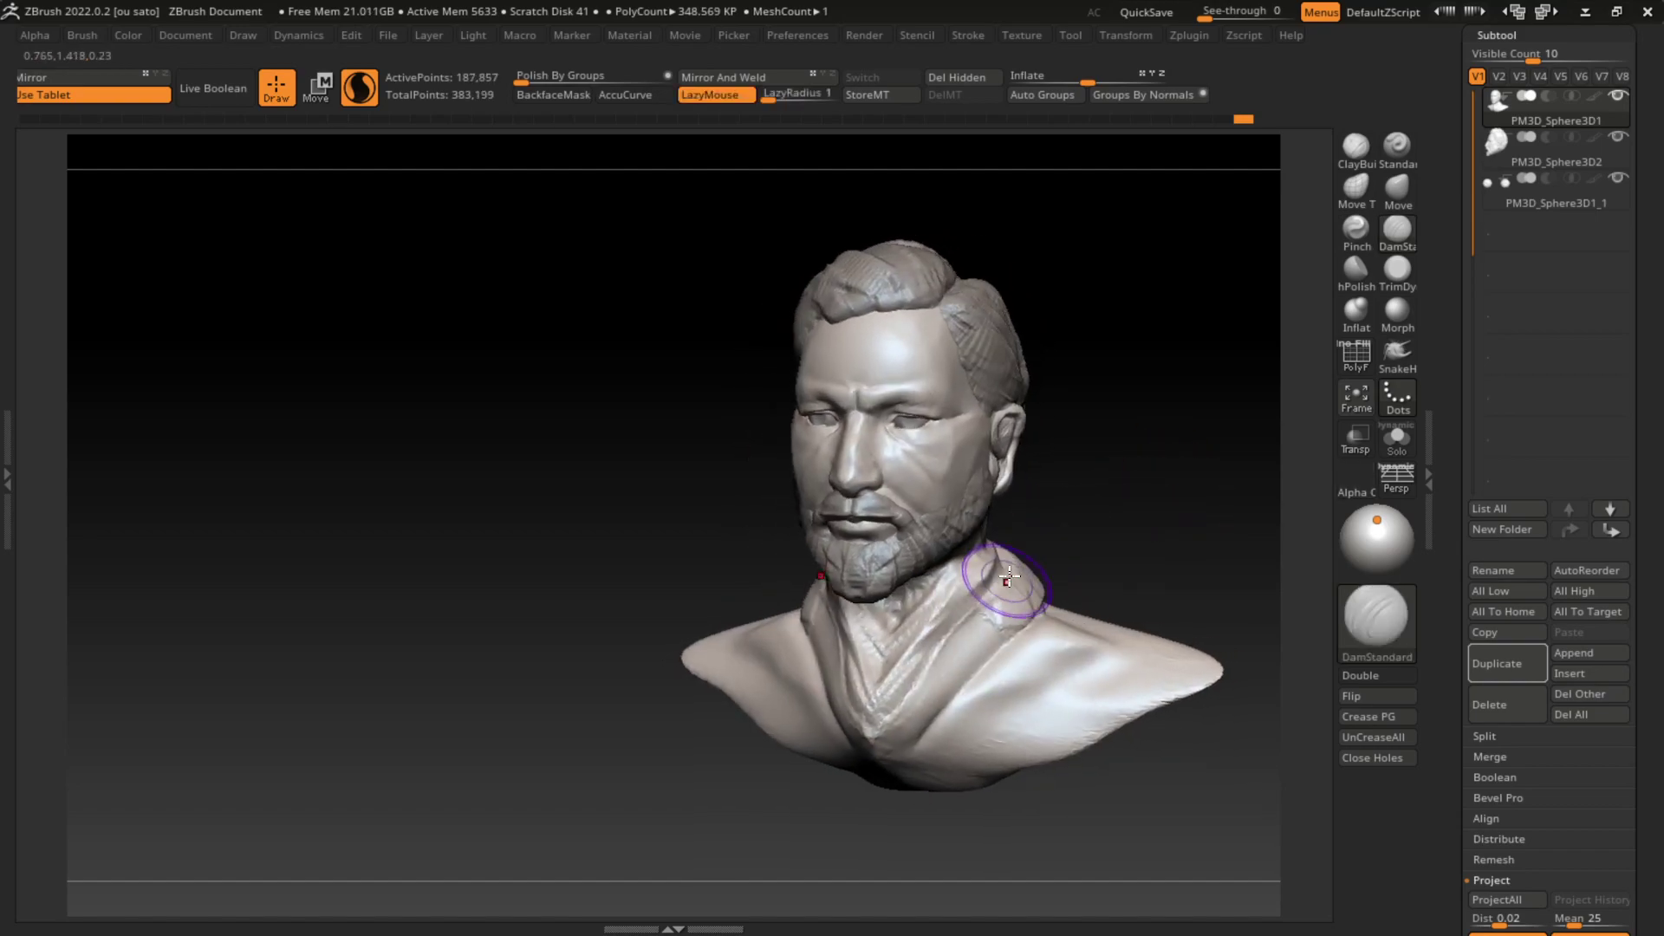
mouse_move(1038, 530)
mouse_down()
mouse_move(971, 633)
mouse_move(858, 728)
mouse_up()
Step: Build up clay on the collar and neck folds with ClayBuildup
click(1356, 145)
drag(973, 650, 1006, 607)
mouse_move(945, 693)
mouse_down()
mouse_move(996, 615)
mouse_move(956, 648)
mouse_move(1006, 607)
mouse_move(936, 711)
mouse_move(867, 694)
mouse_move(1014, 611)
mouse_up()
Step: Flatten and trim the collar folds with TrimDynamic, then carve a crease along the collar
click(1398, 268)
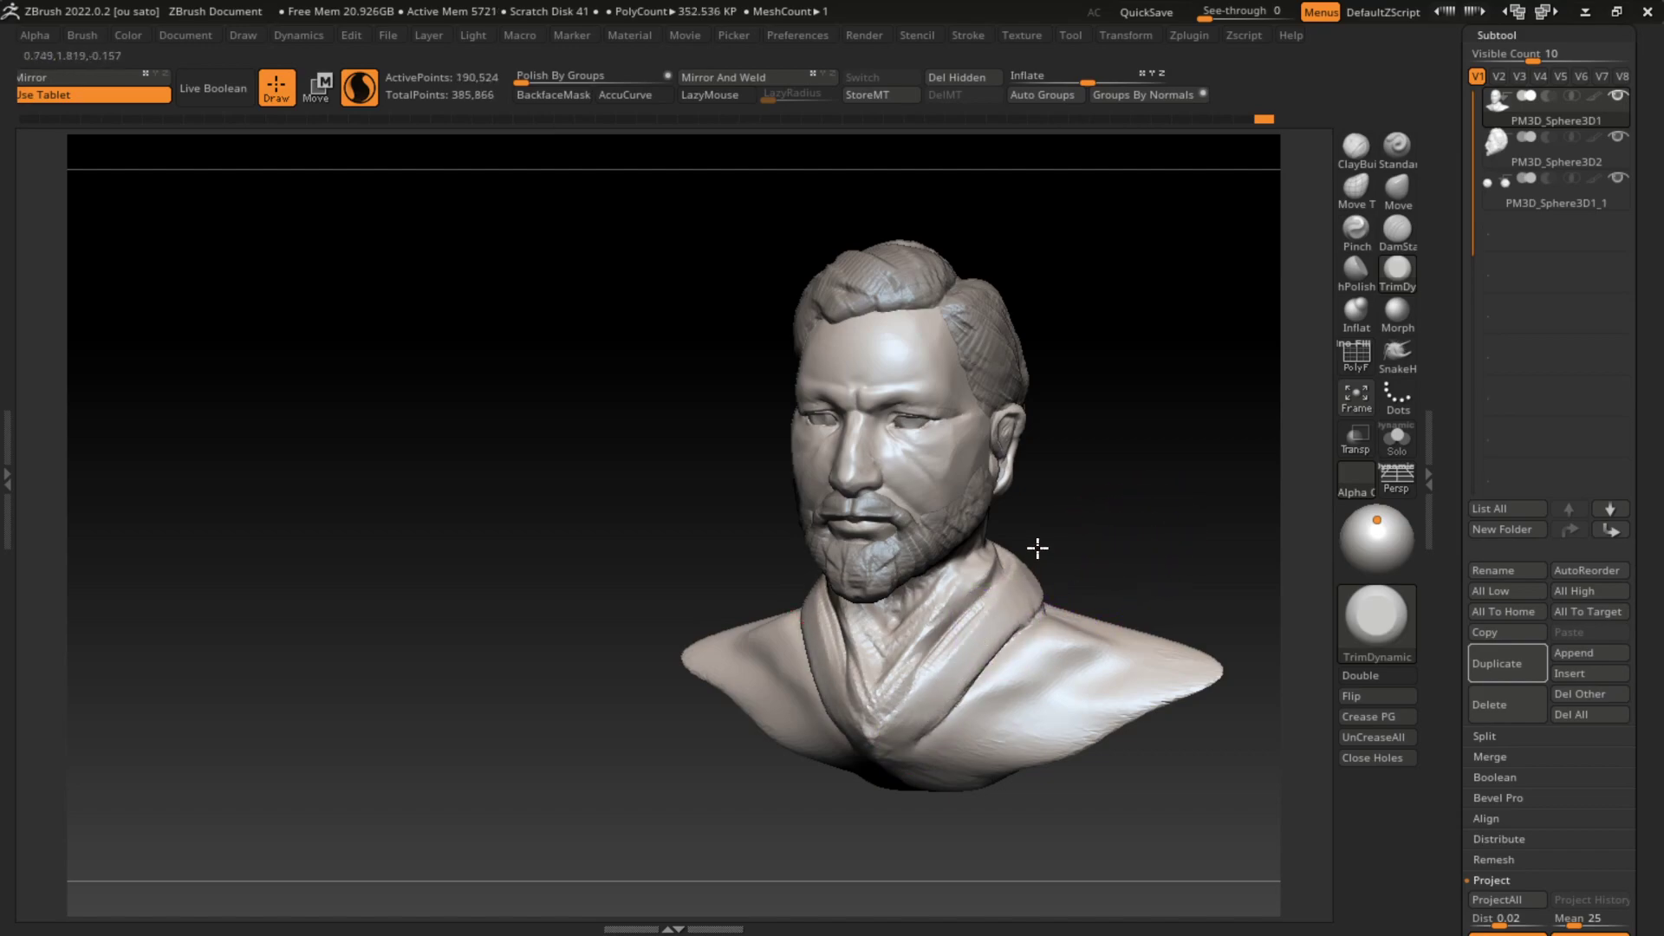
mouse_move(1014, 598)
mouse_down()
mouse_move(902, 685)
mouse_move(959, 606)
mouse_move(893, 642)
mouse_move(982, 568)
mouse_up()
mouse_move(926, 624)
mouse_down()
mouse_move(863, 676)
mouse_move(854, 737)
mouse_up()
mouse_move(876, 641)
mouse_down()
mouse_move(824, 746)
mouse_move(856, 707)
mouse_up()
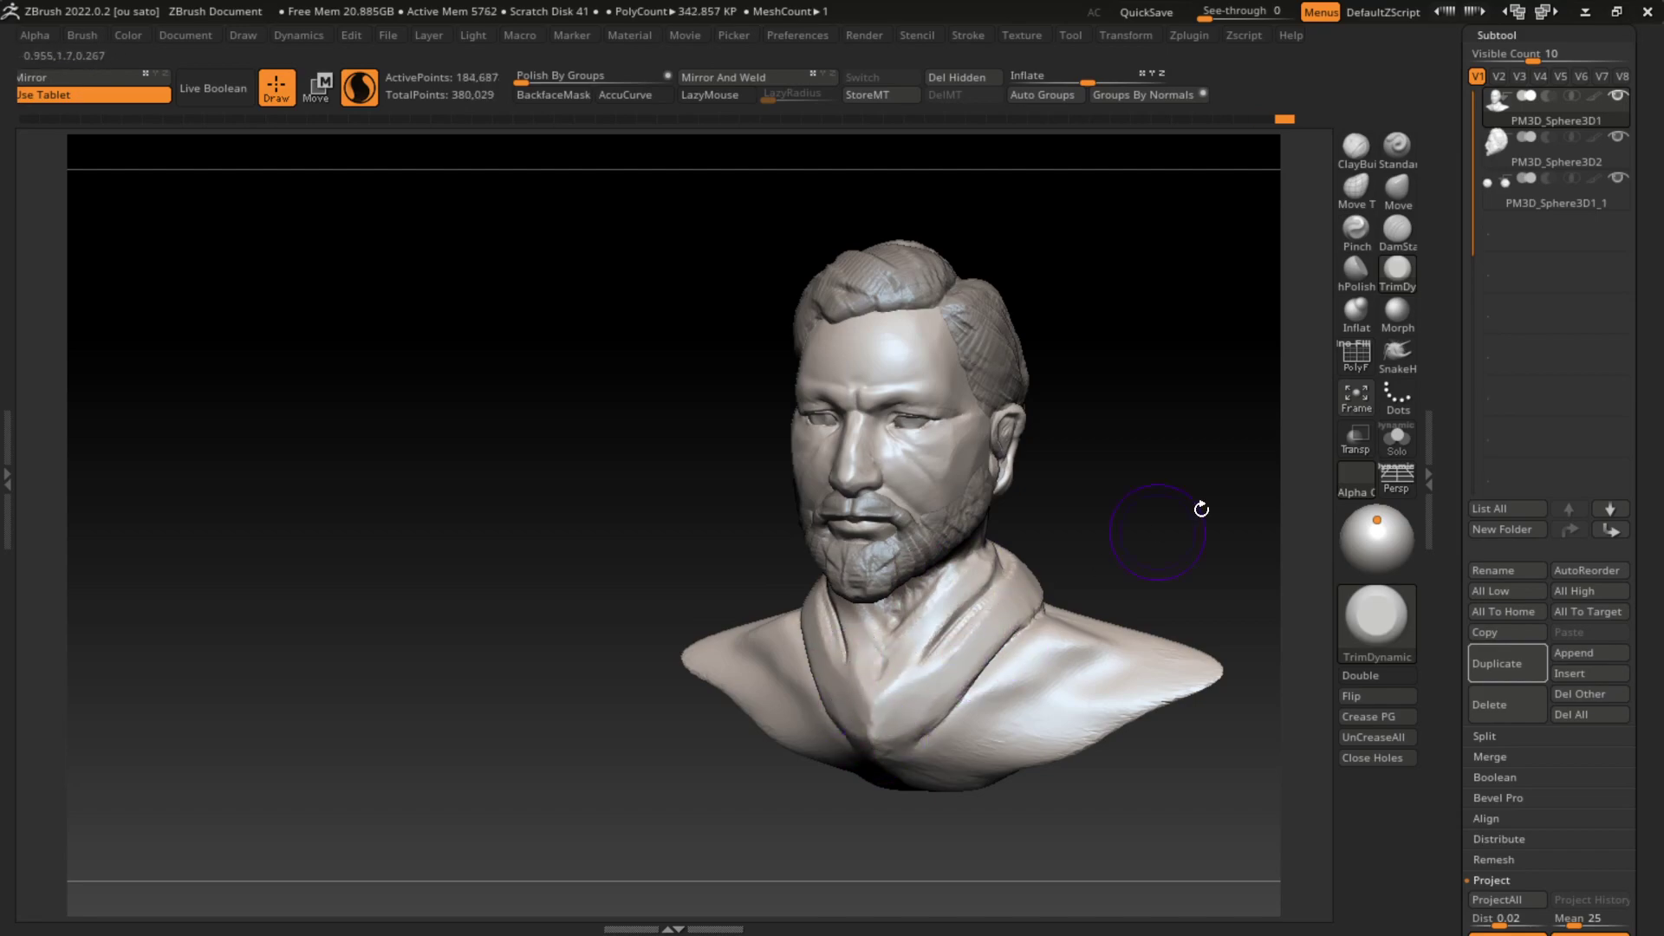
click(1393, 236)
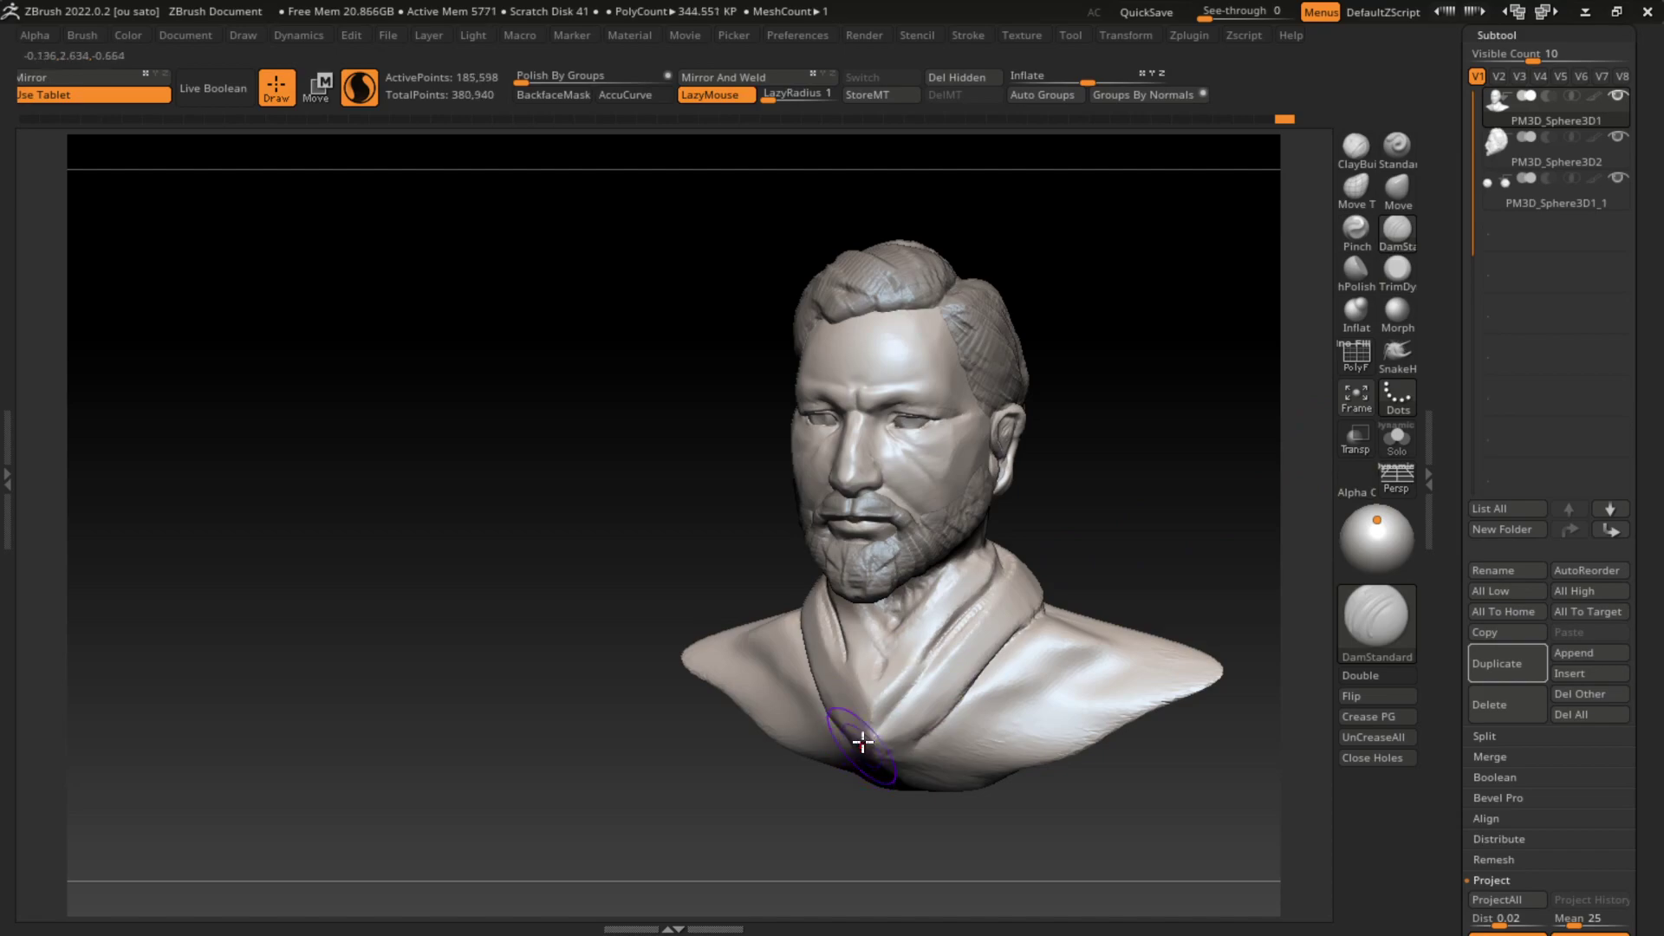
mouse_move(913, 669)
mouse_down()
mouse_move(975, 612)
mouse_move(918, 711)
mouse_move(826, 795)
mouse_move(903, 726)
mouse_up()
click(1357, 144)
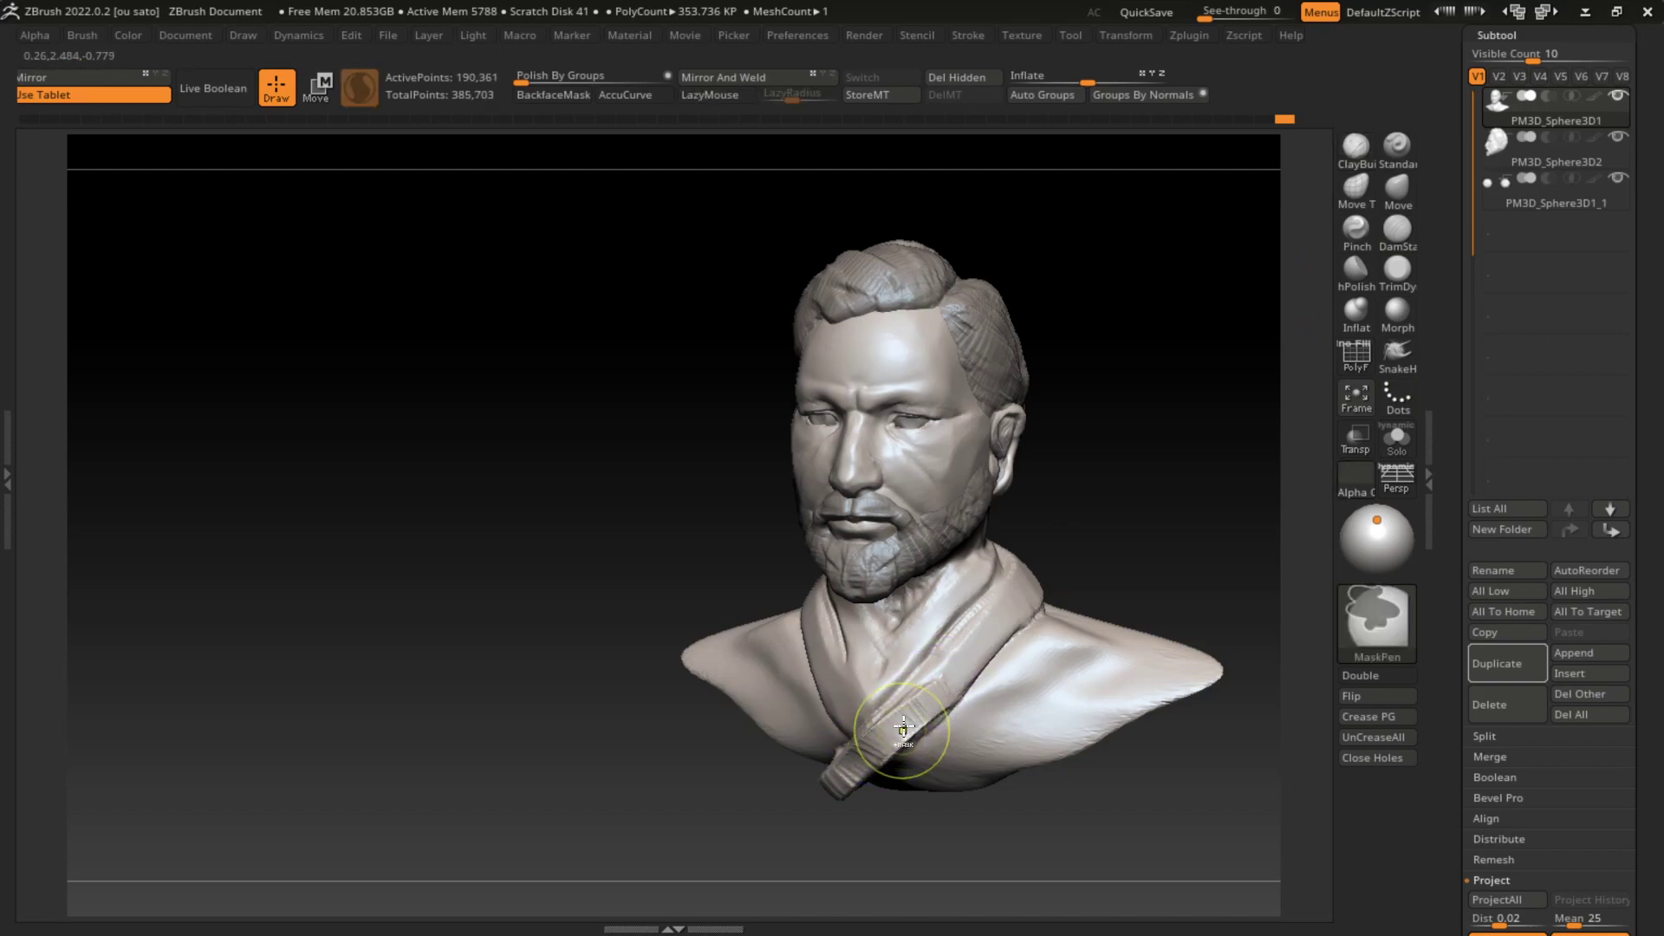
Step: Build up the scarf band diagonally across the chest with ClayBuildup
key(l)
mouse_move(949, 671)
mouse_down()
mouse_move(850, 772)
mouse_move(842, 699)
mouse_up()
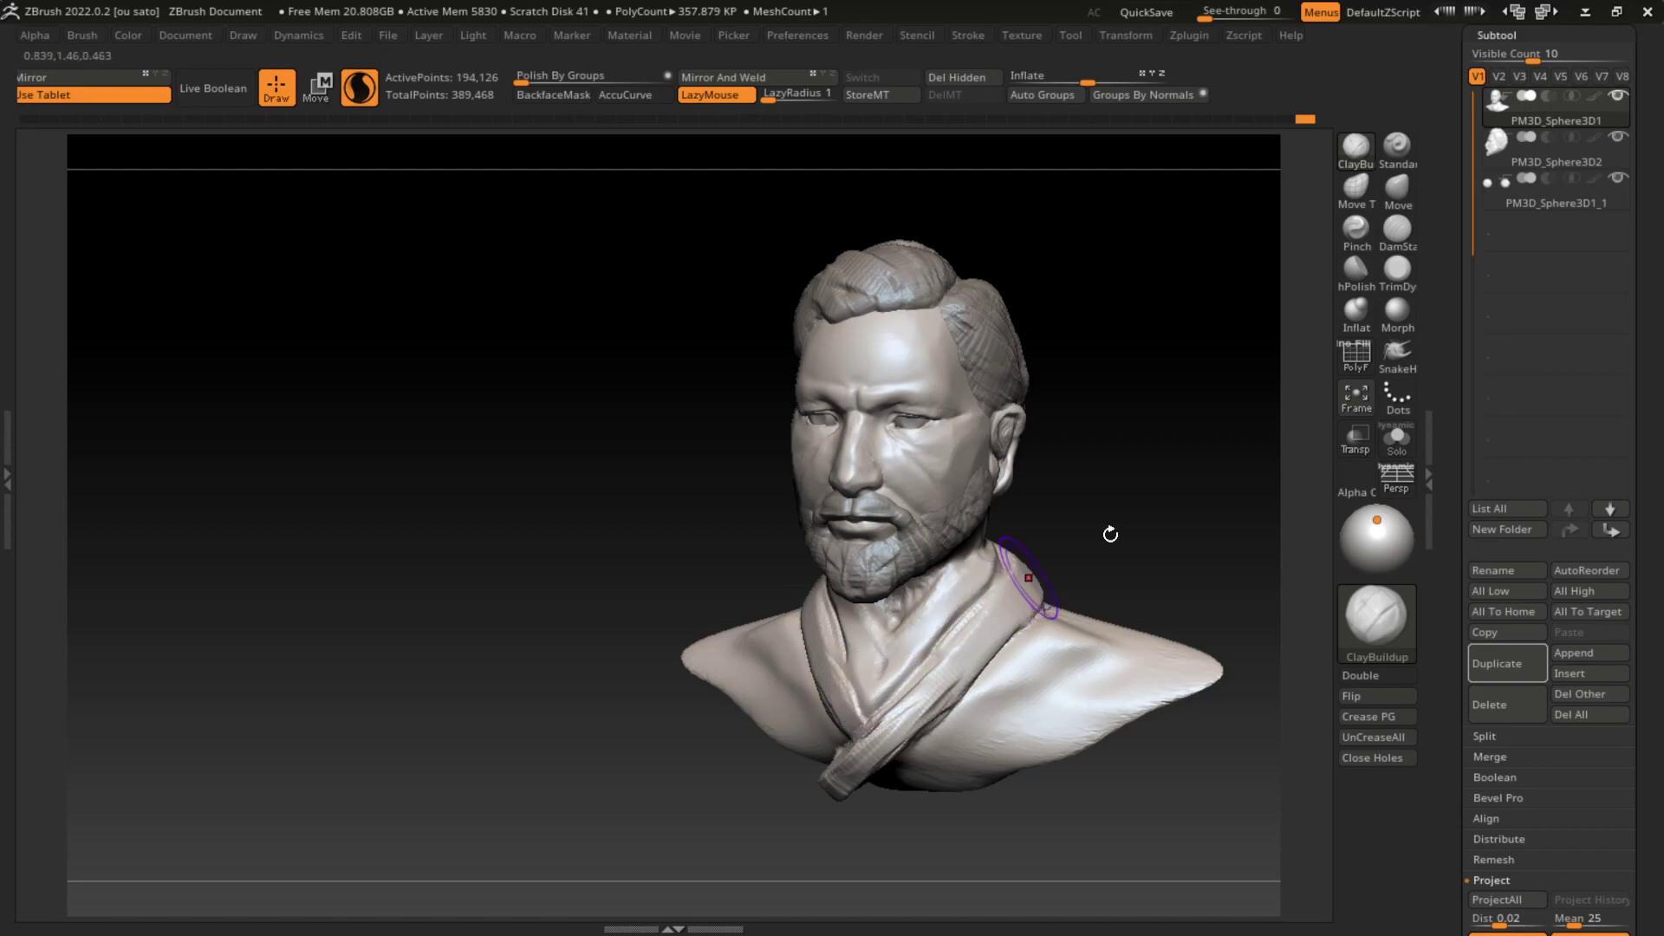
click(1397, 230)
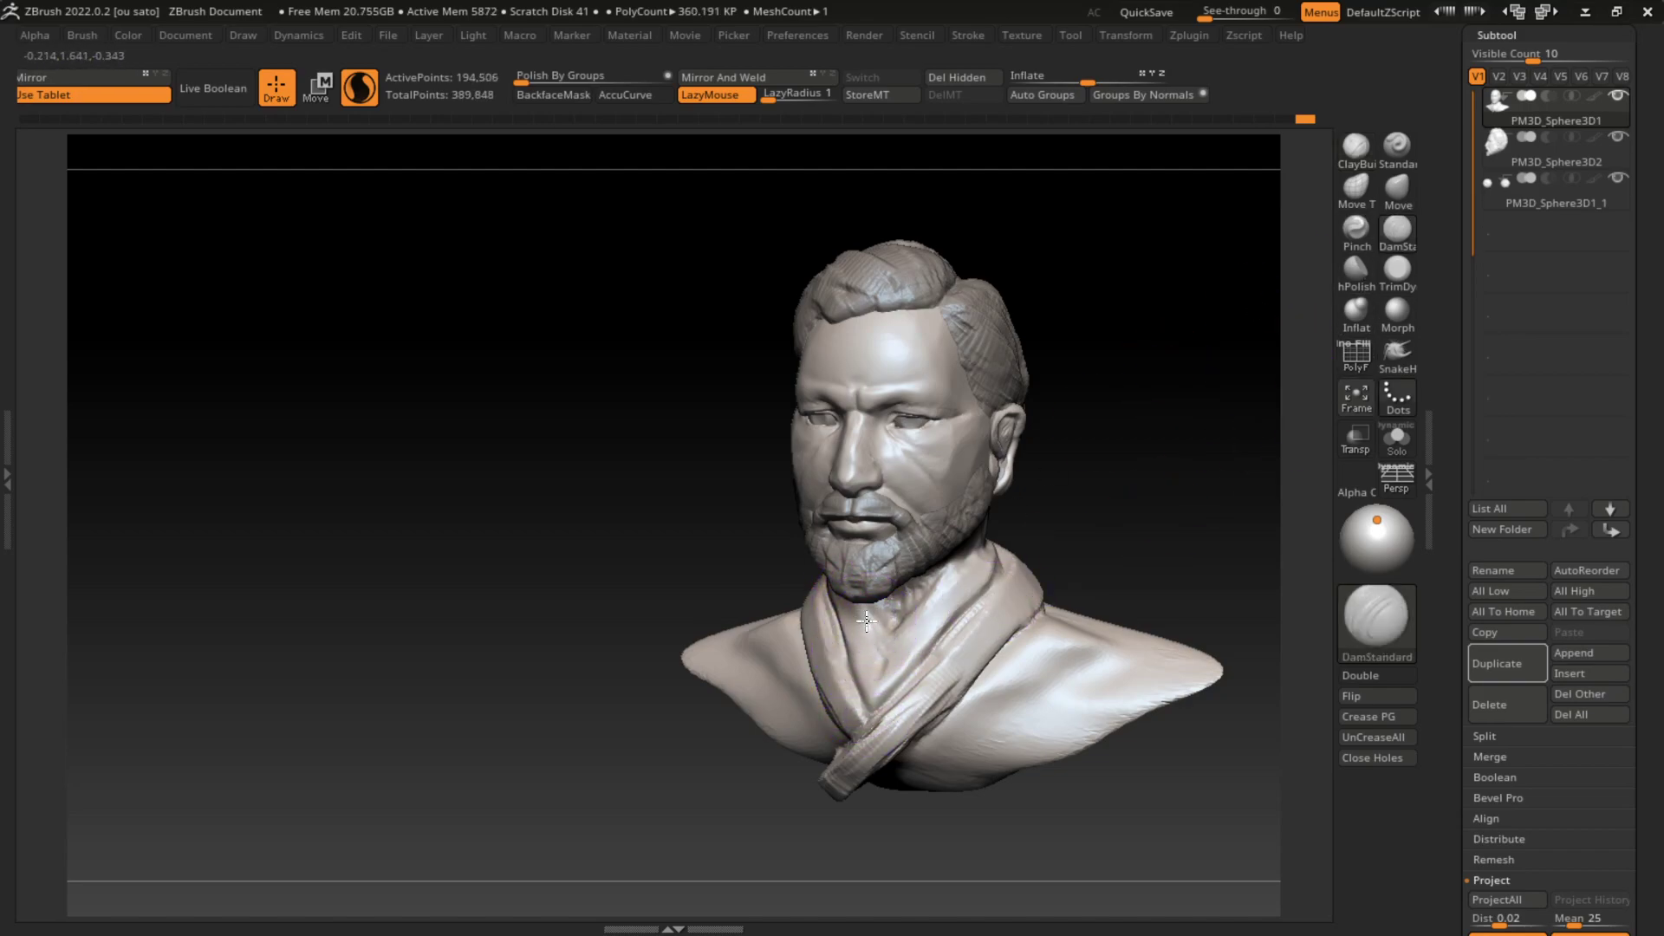
drag(1105, 488, 873, 668)
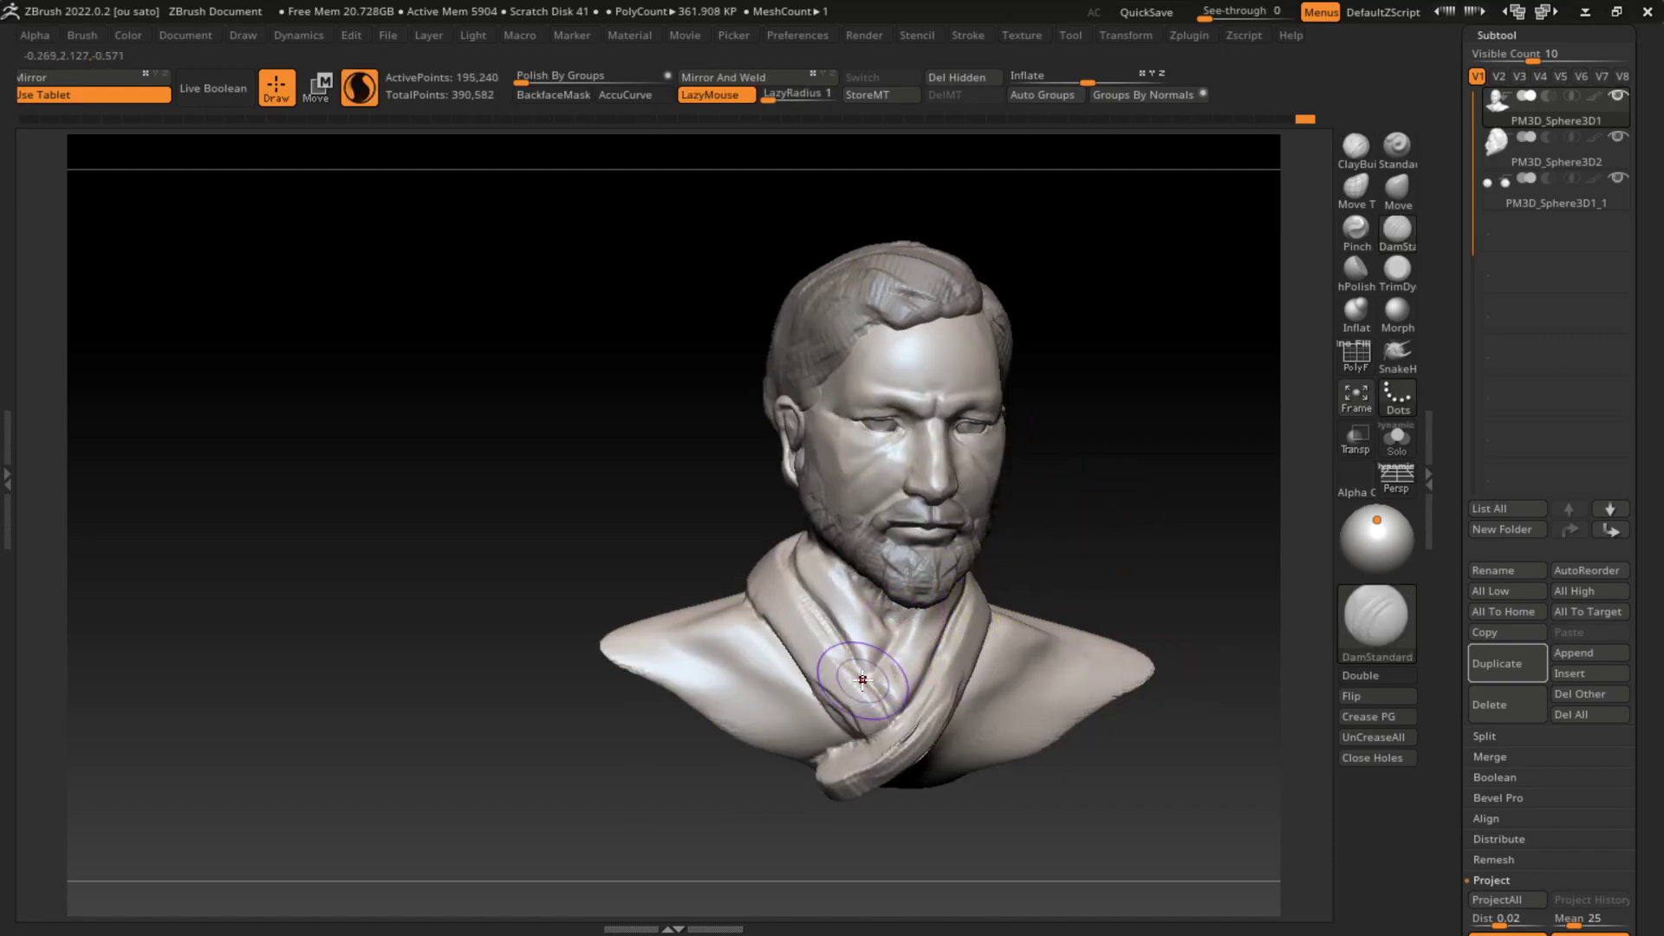
Step: Add clay to and smooth the scarf folds, then carve fold lines with DamStandard
click(1357, 156)
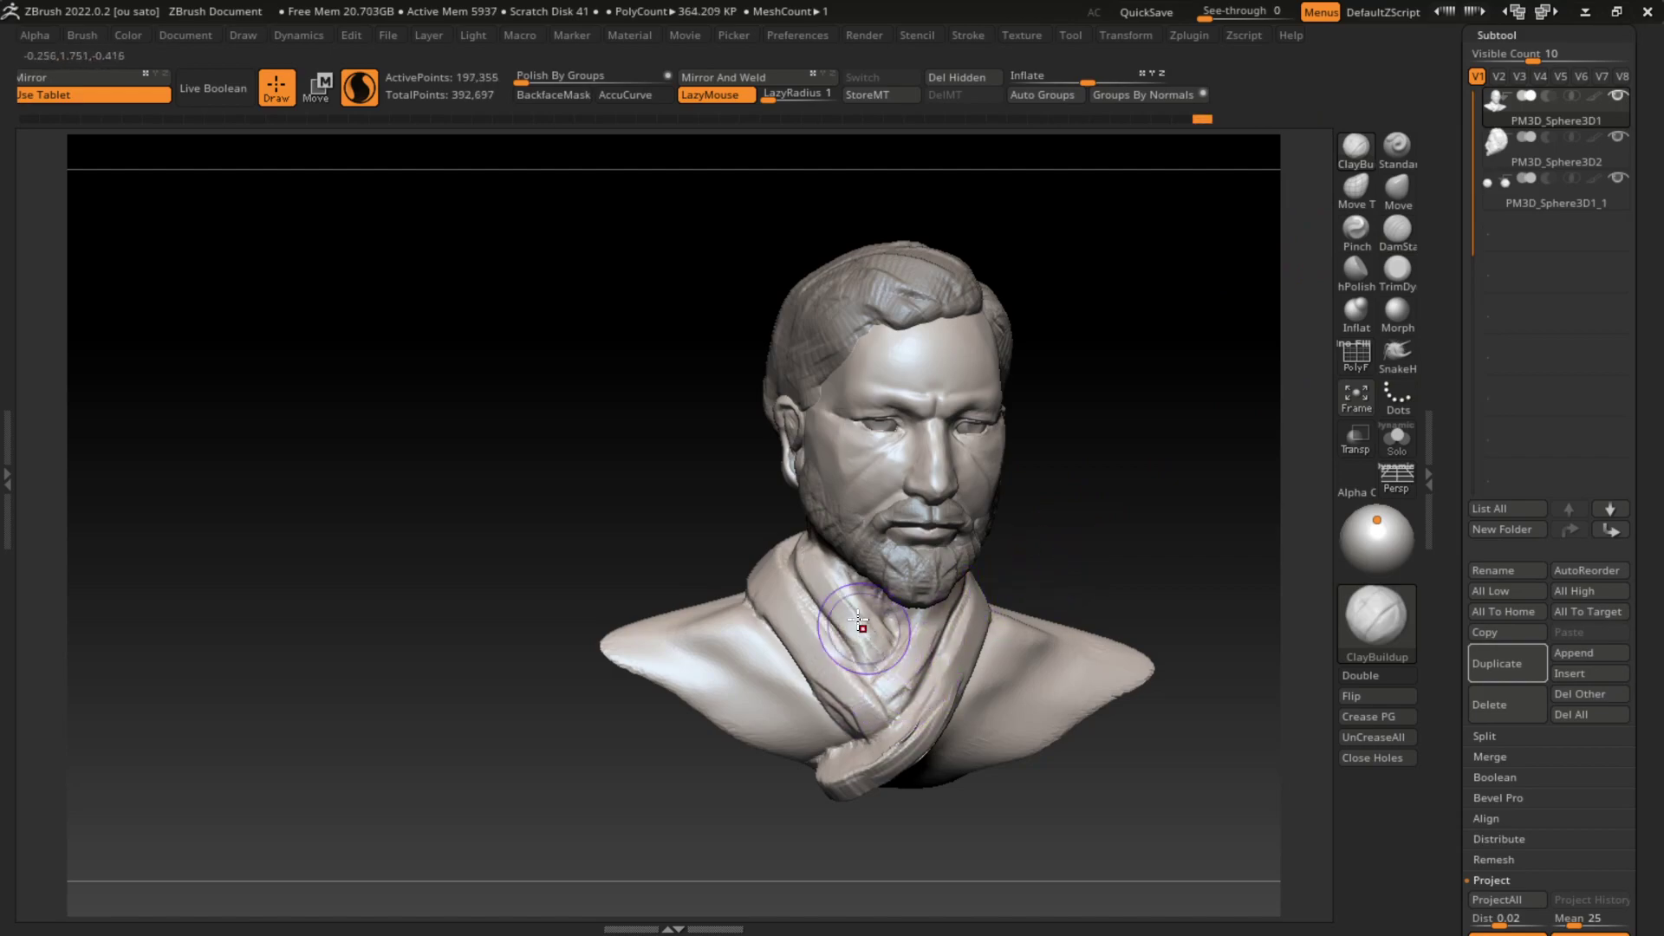
drag(870, 615, 840, 599)
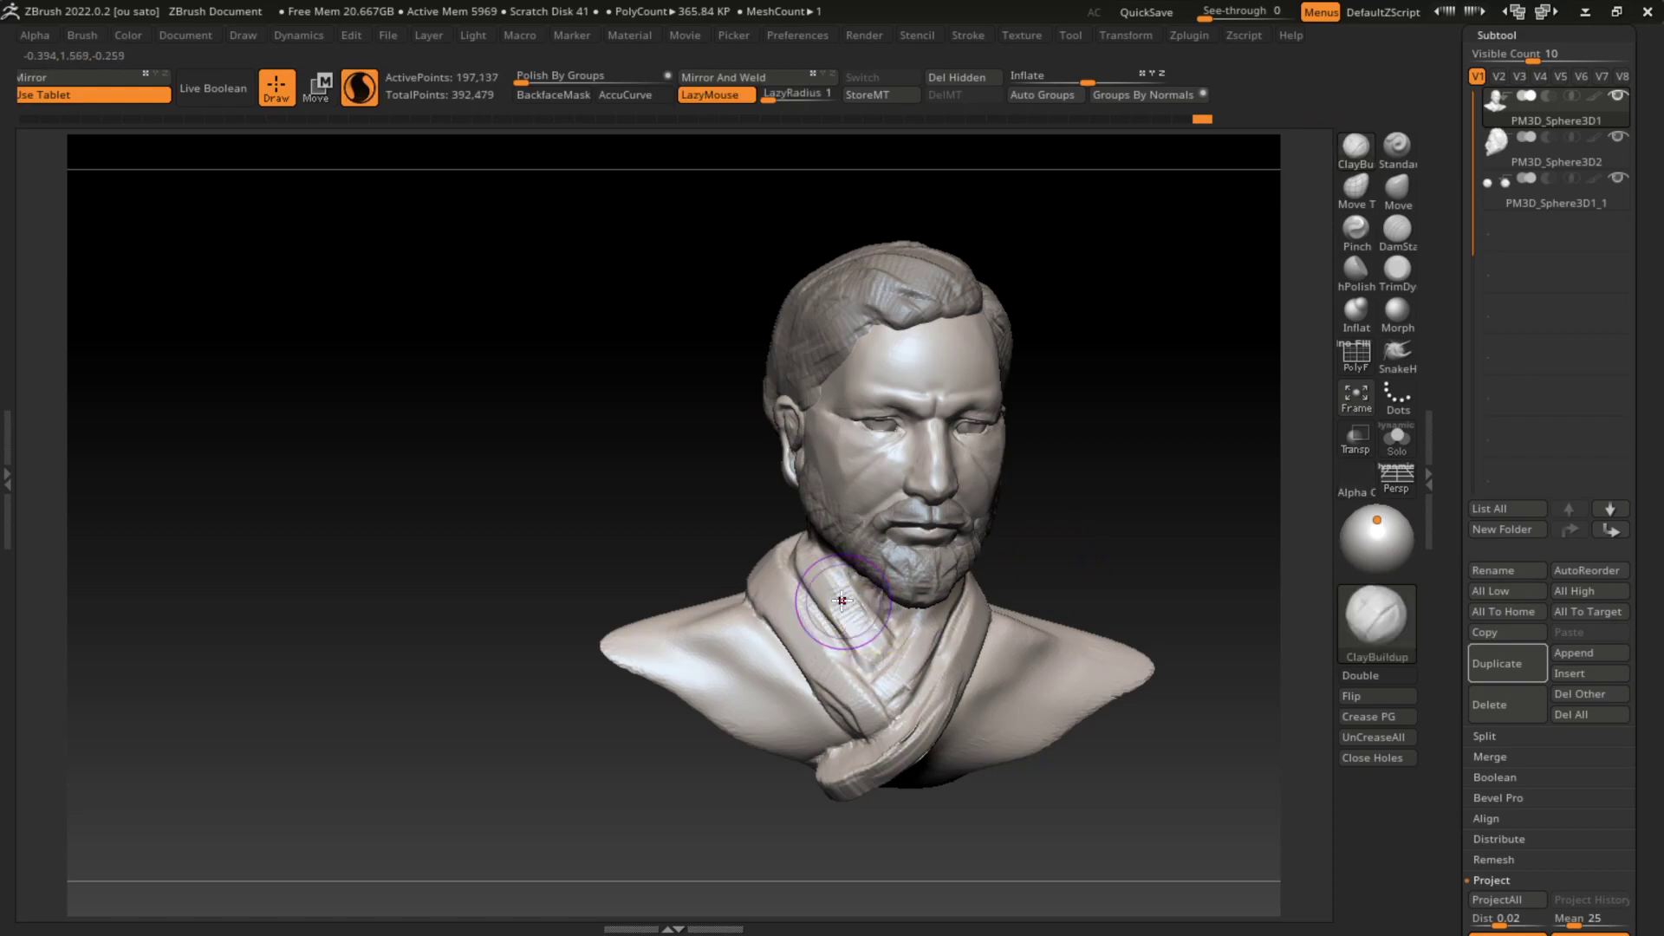
shift+drag(860, 665, 876, 647)
mouse_move(1072, 638)
mouse_down()
mouse_move(1084, 550)
mouse_move(1118, 529)
mouse_up()
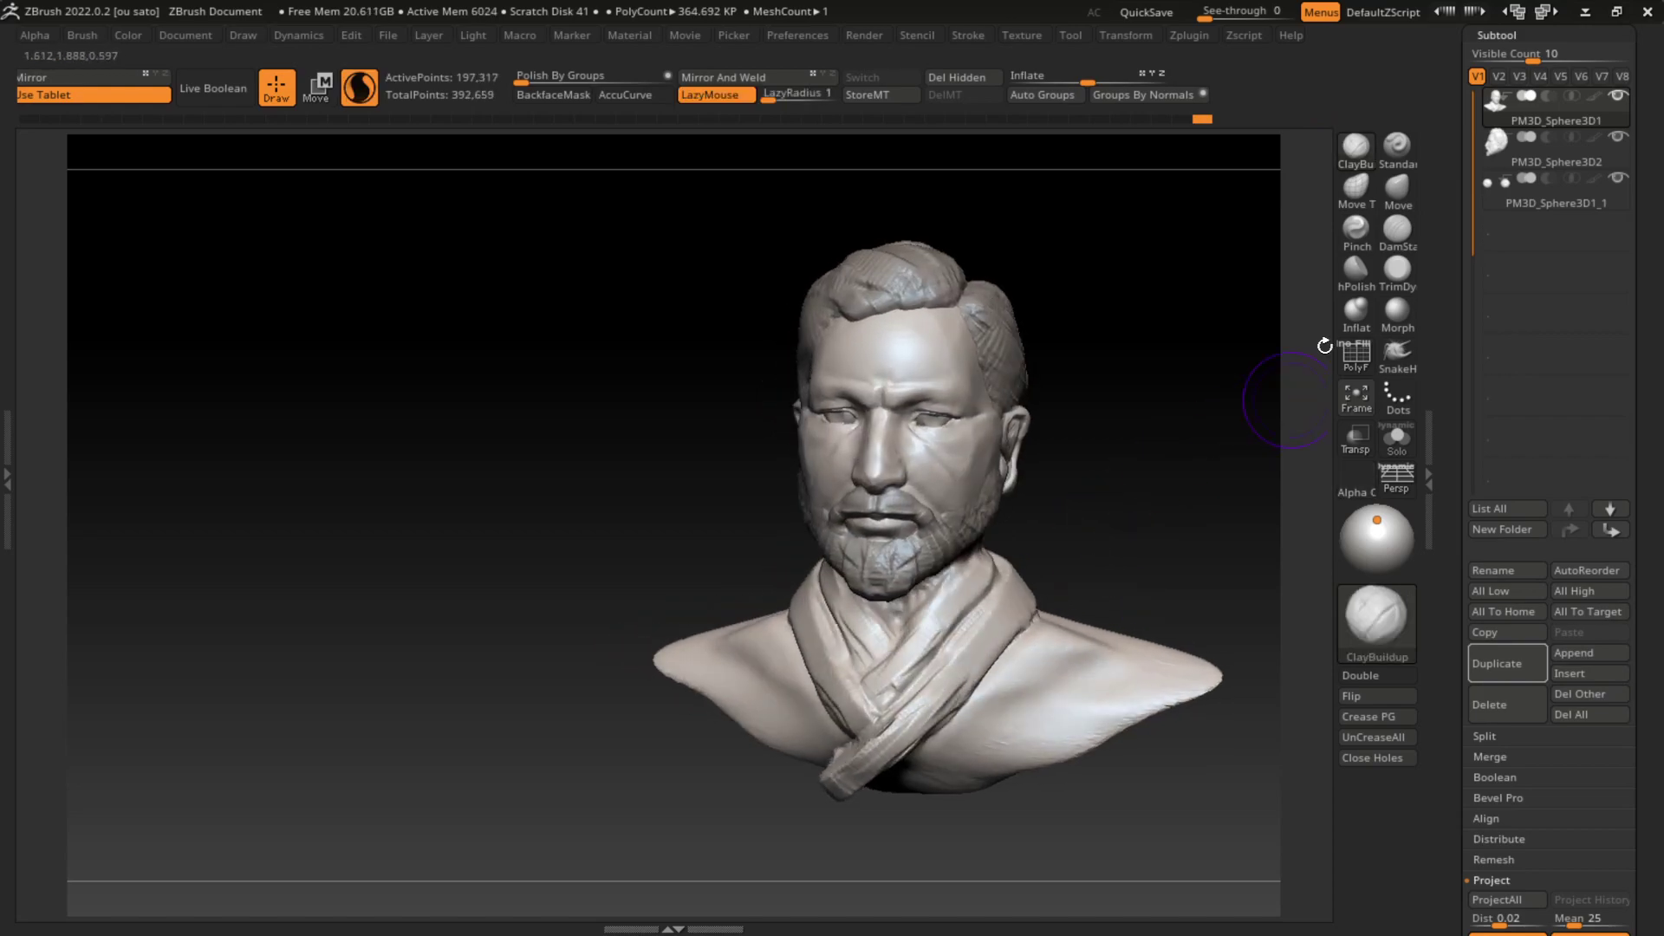
click(1397, 227)
drag(1240, 359, 1169, 482)
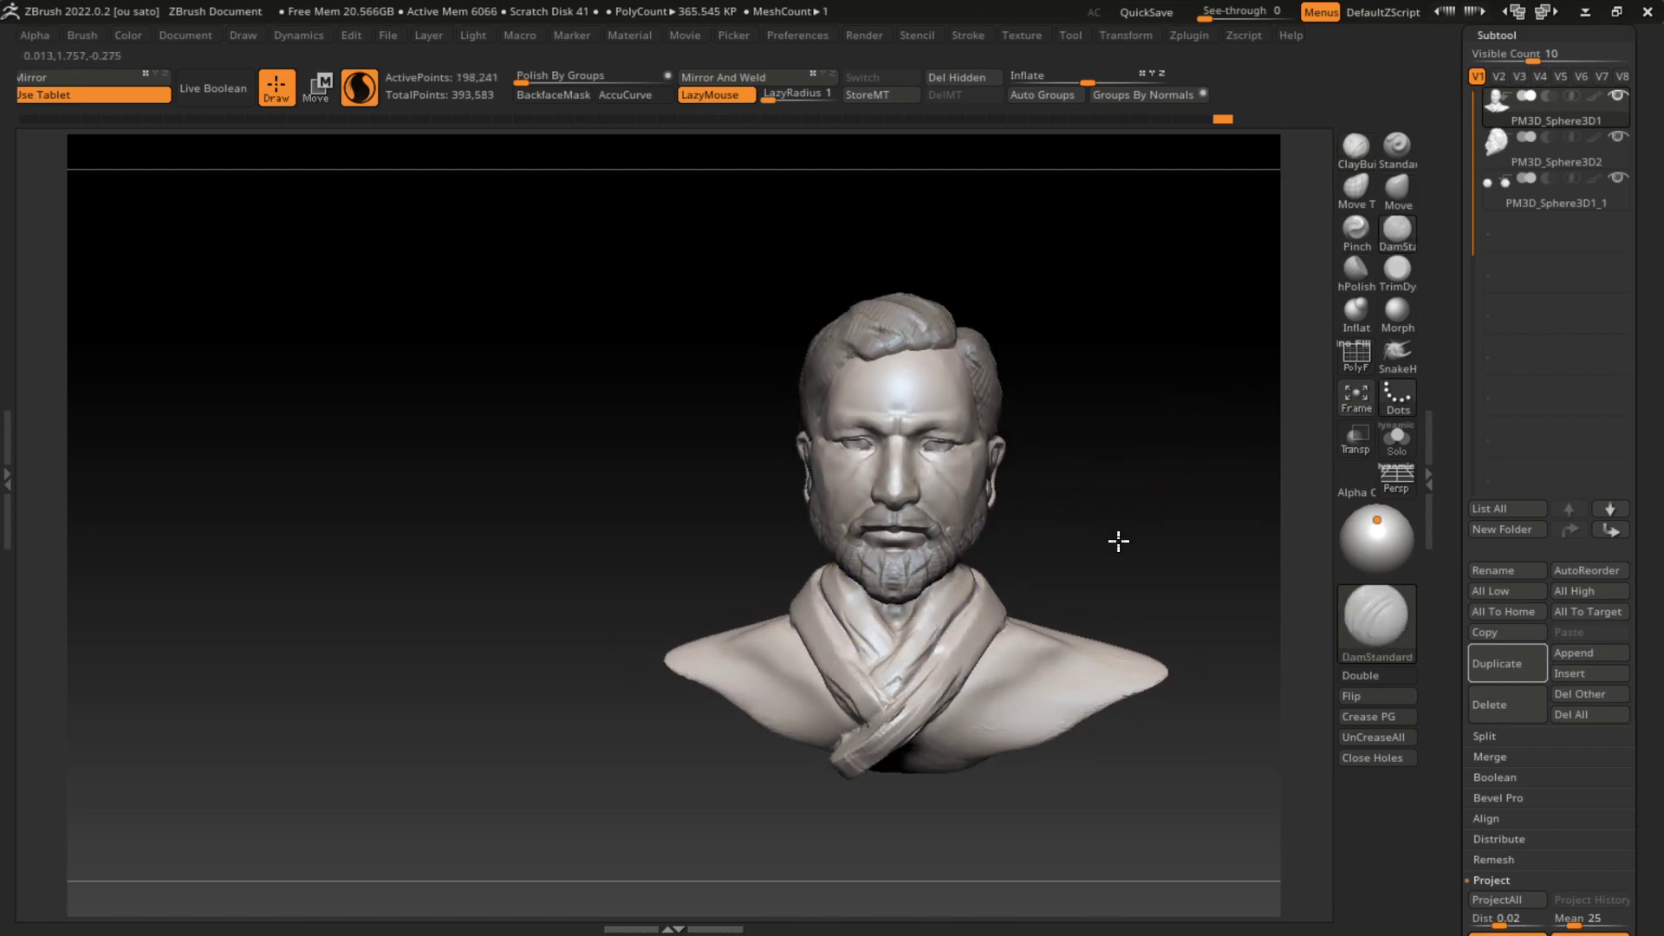
mouse_move(1114, 543)
mouse_down()
mouse_move(1084, 517)
mouse_move(1159, 553)
mouse_move(1168, 450)
mouse_move(597, 229)
mouse_move(1099, 516)
mouse_up()
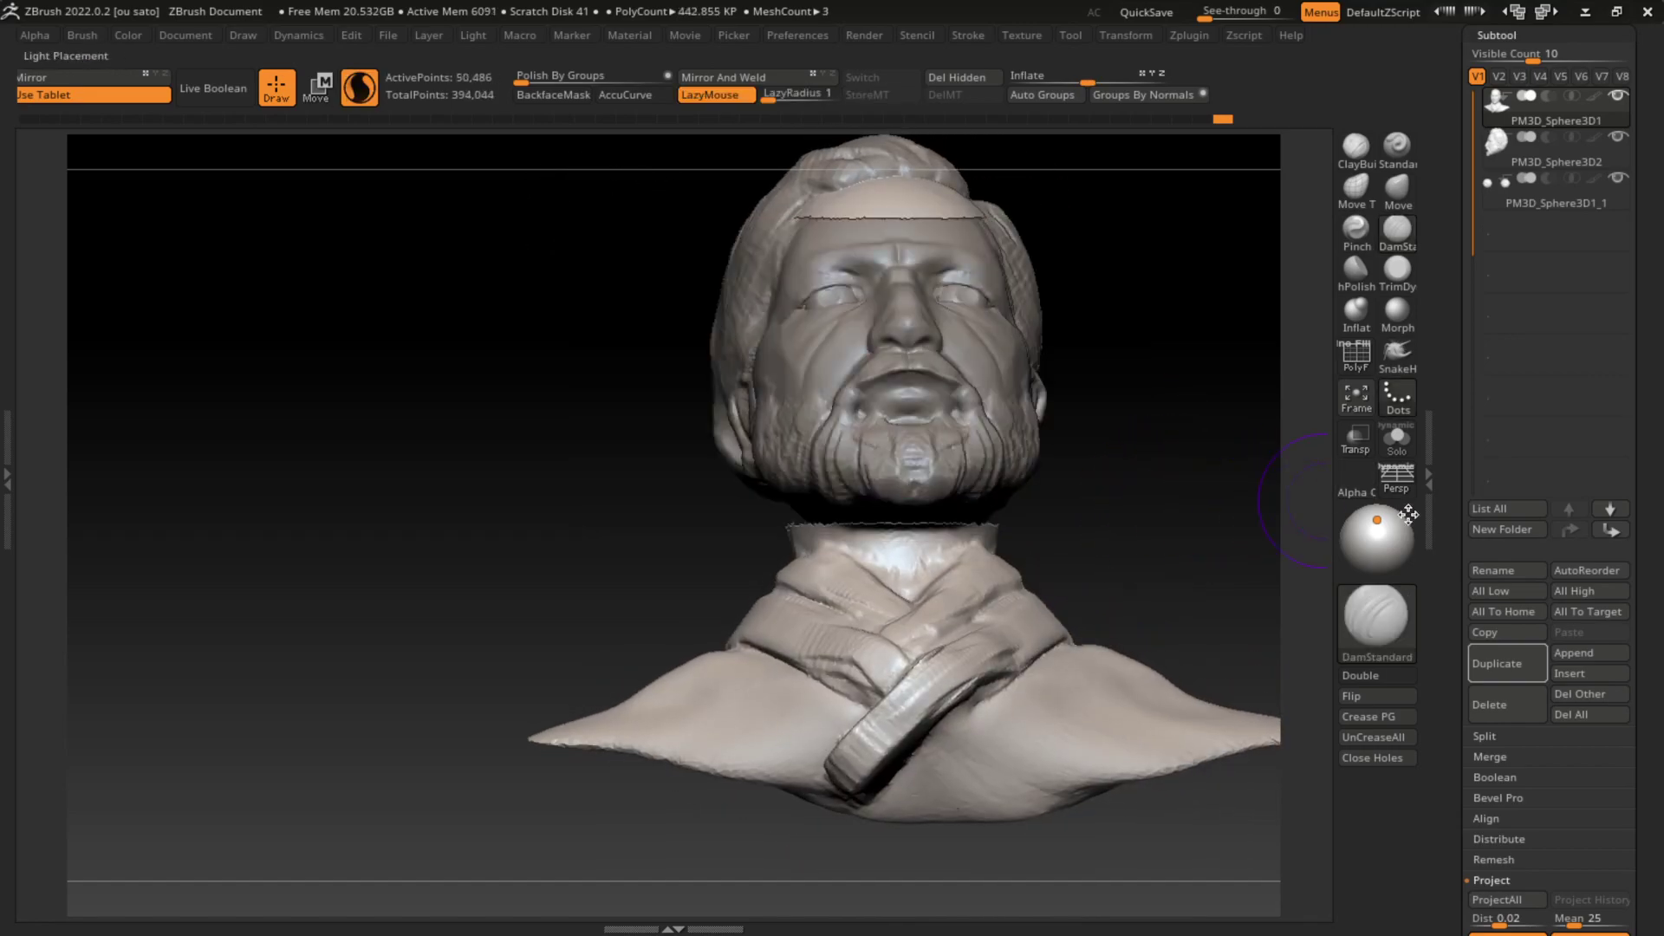
Step: Smooth the right scarf folds and carve a crease along the right fold
drag(1222, 442, 1196, 537)
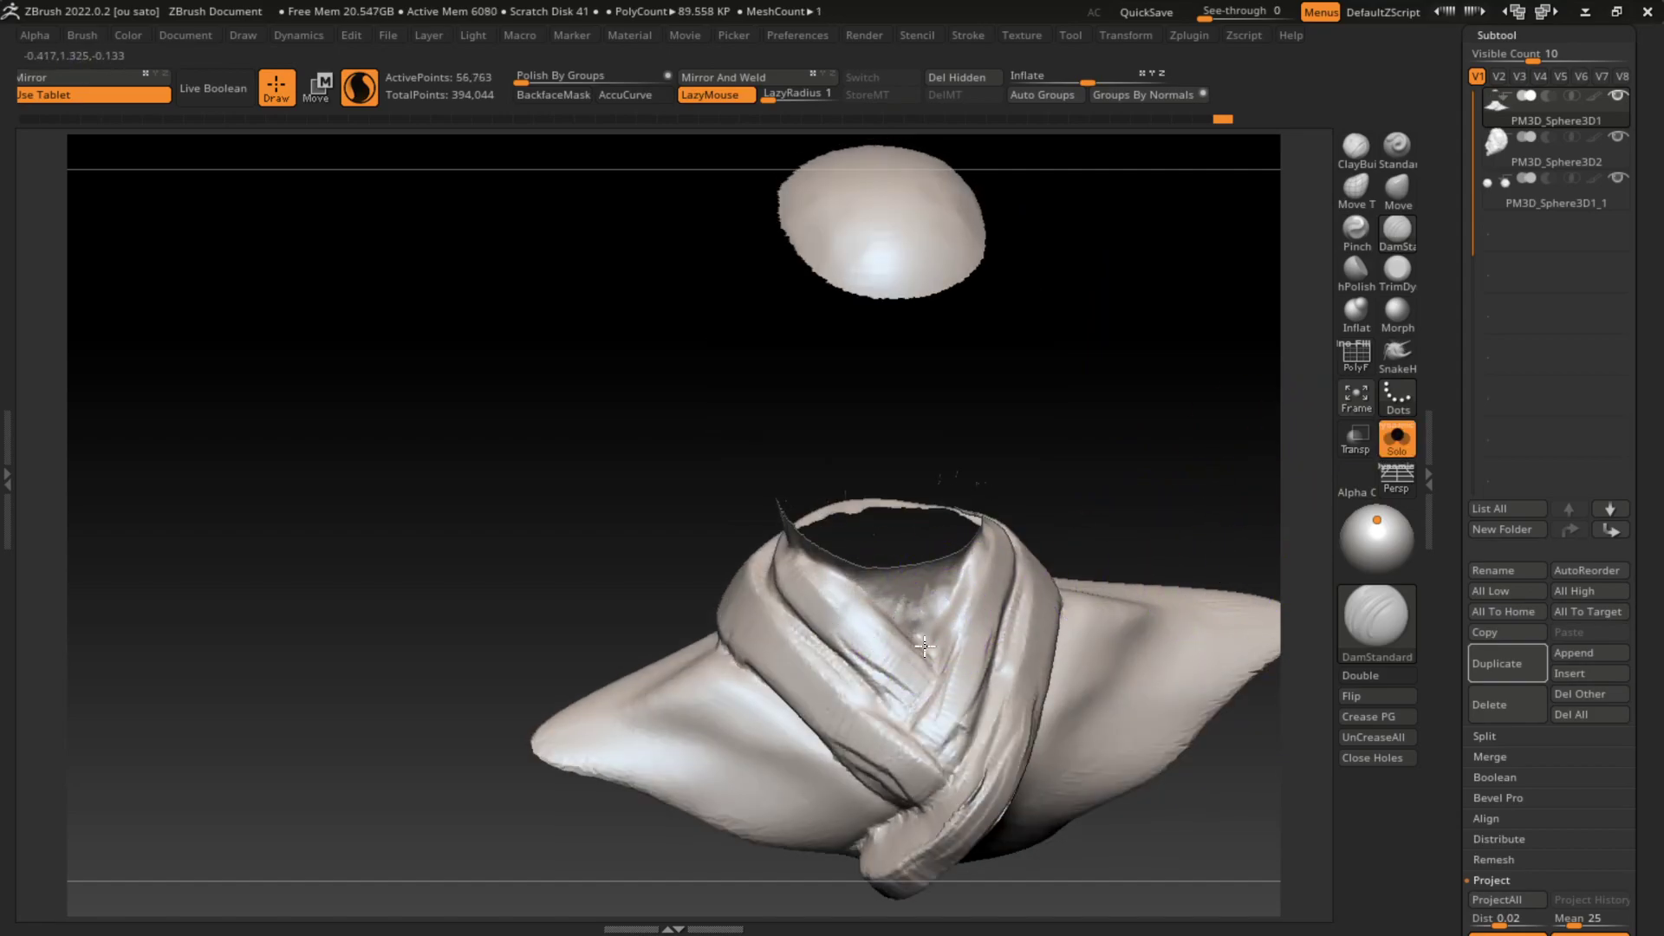
right_drag(924, 646, 967, 612)
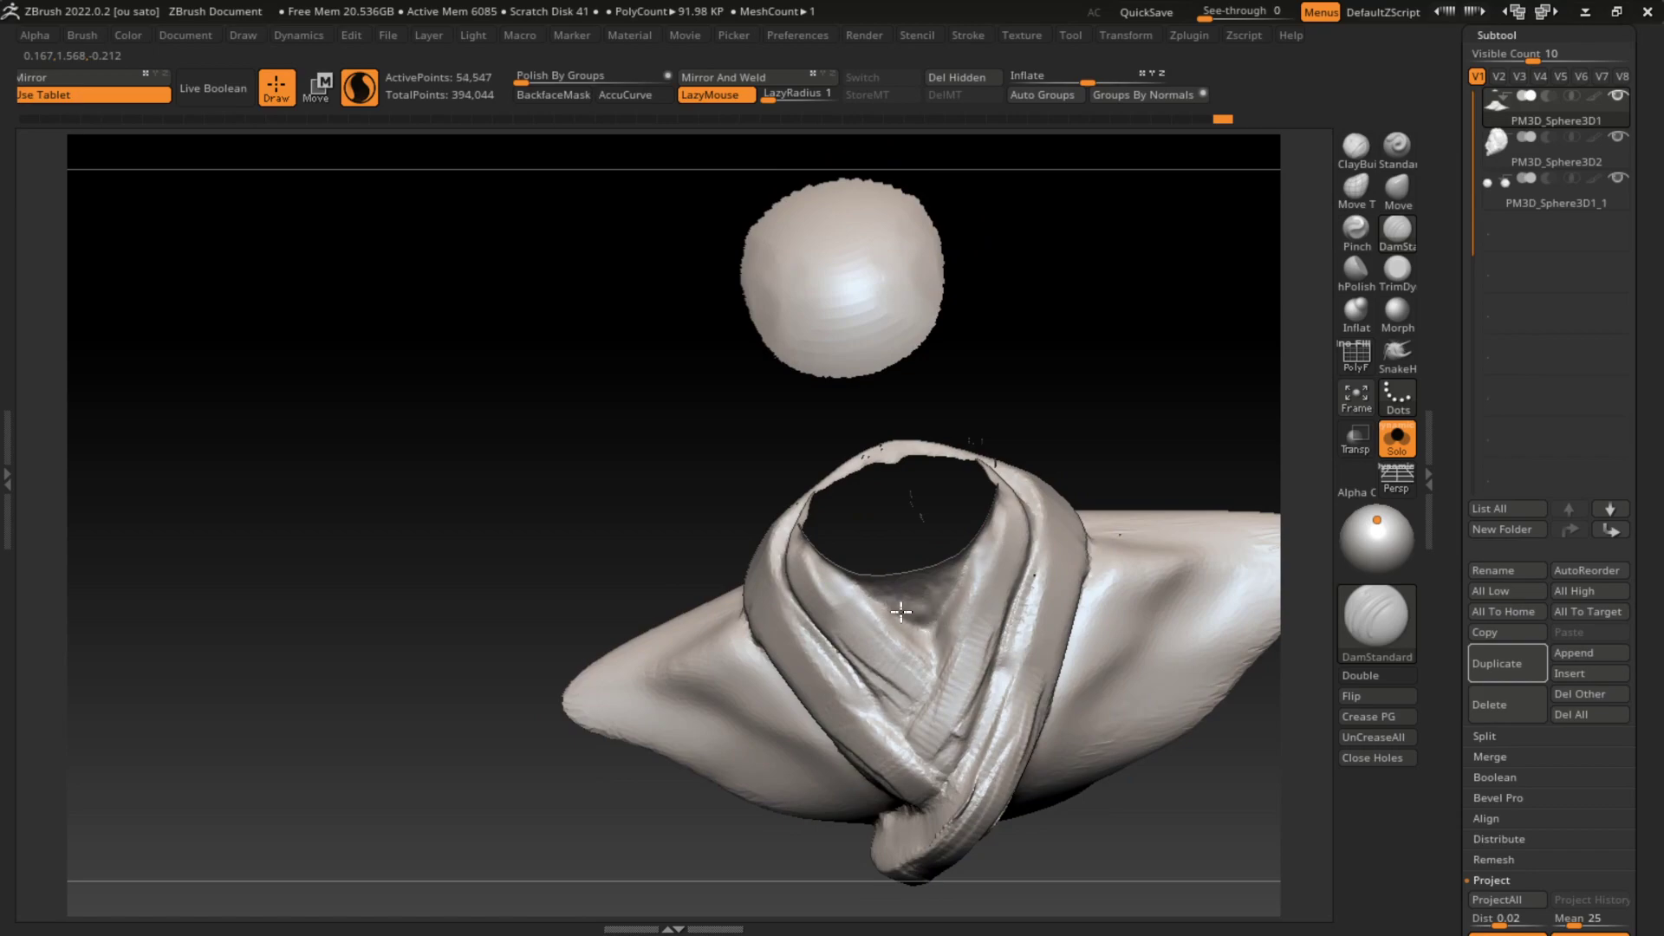
mouse_move(1041, 529)
shift+mouse_down()
mouse_move(1118, 624)
mouse_move(968, 726)
mouse_move(867, 691)
mouse_move(885, 735)
shift+mouse_up()
mouse_move(997, 563)
mouse_down()
mouse_move(979, 736)
mouse_move(1003, 594)
mouse_move(961, 747)
mouse_up()
drag(997, 606, 945, 763)
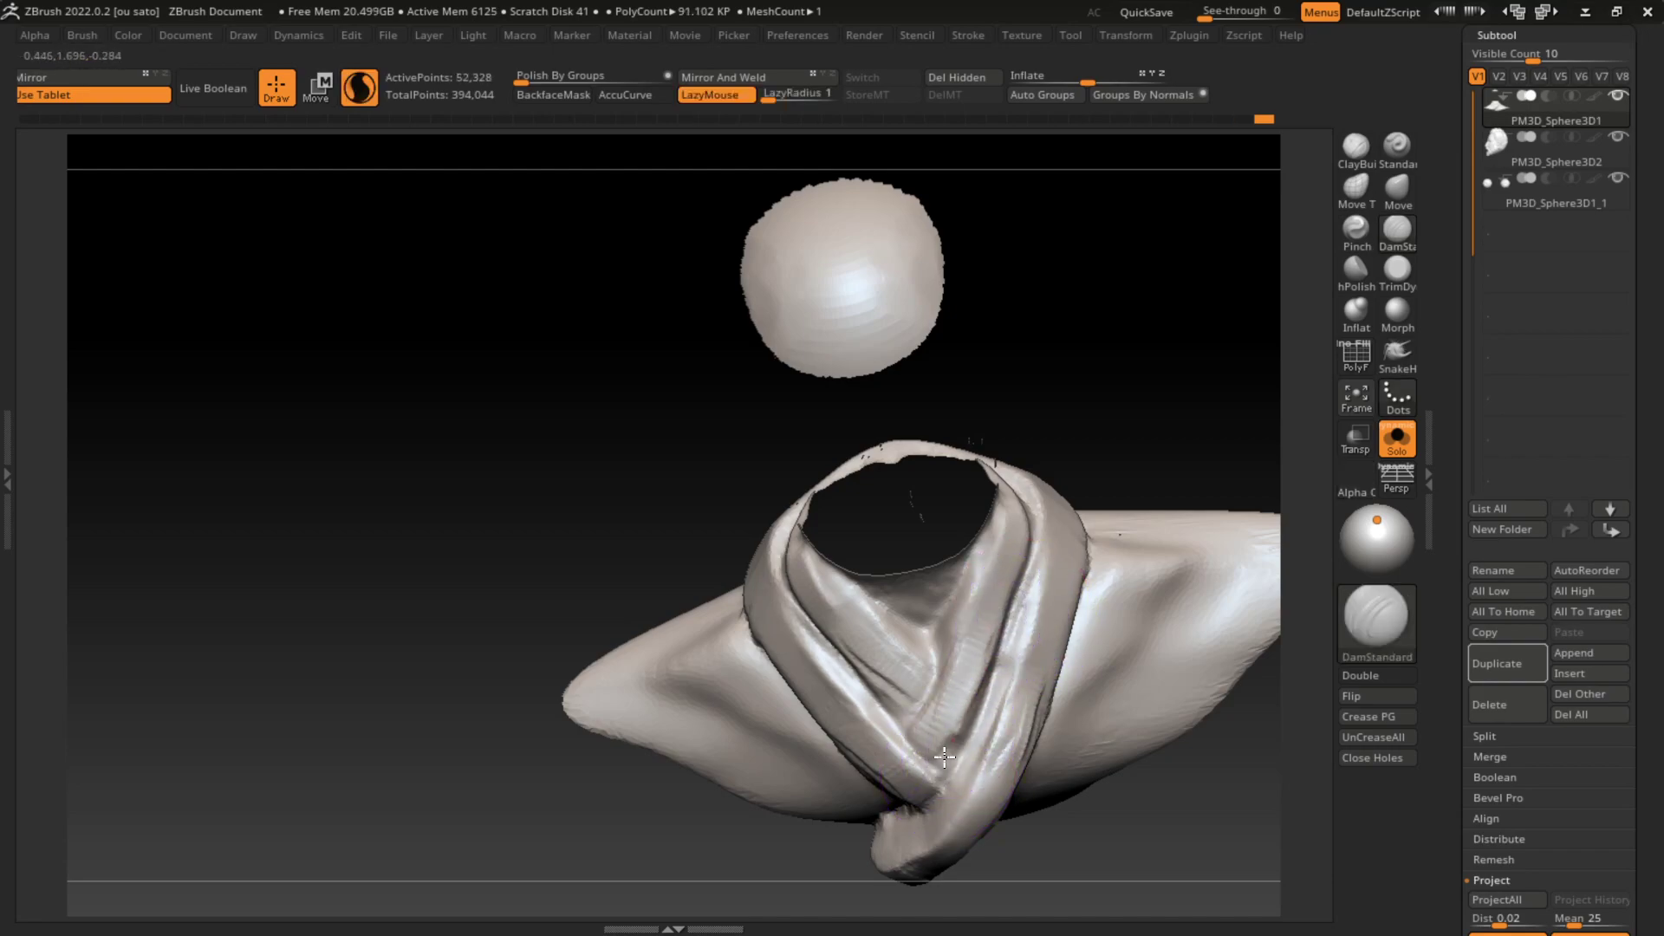
Step: Flatten the front scarf fold with TrimDynamic and return to a full front view of the bust
click(1397, 268)
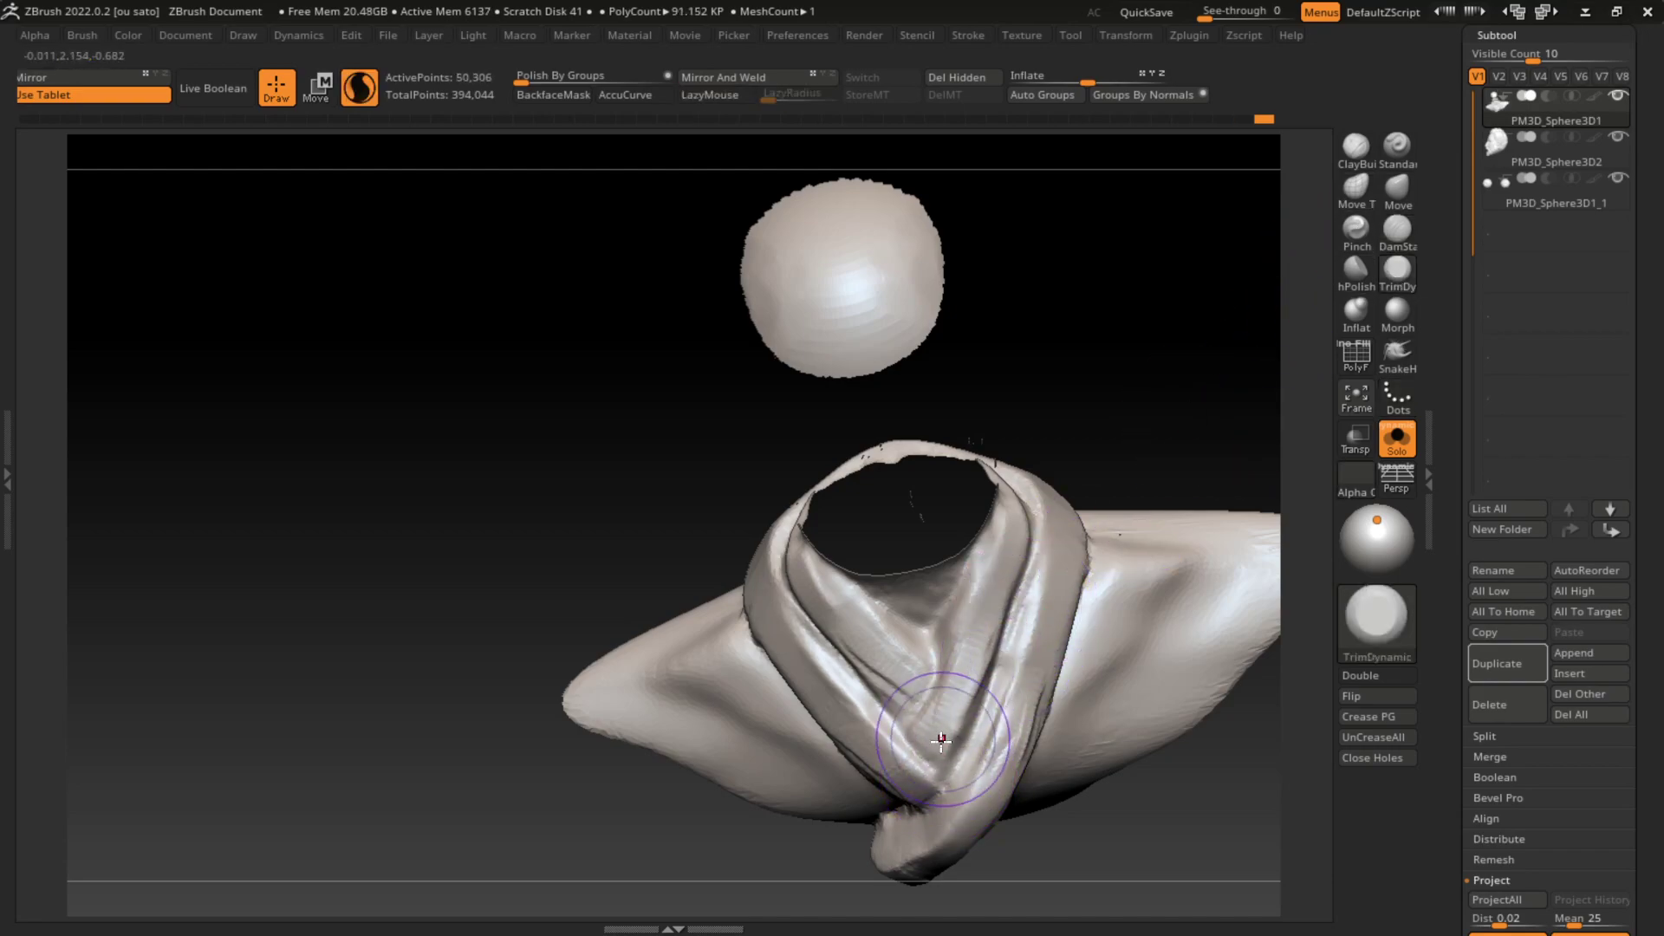
drag(949, 706, 1003, 595)
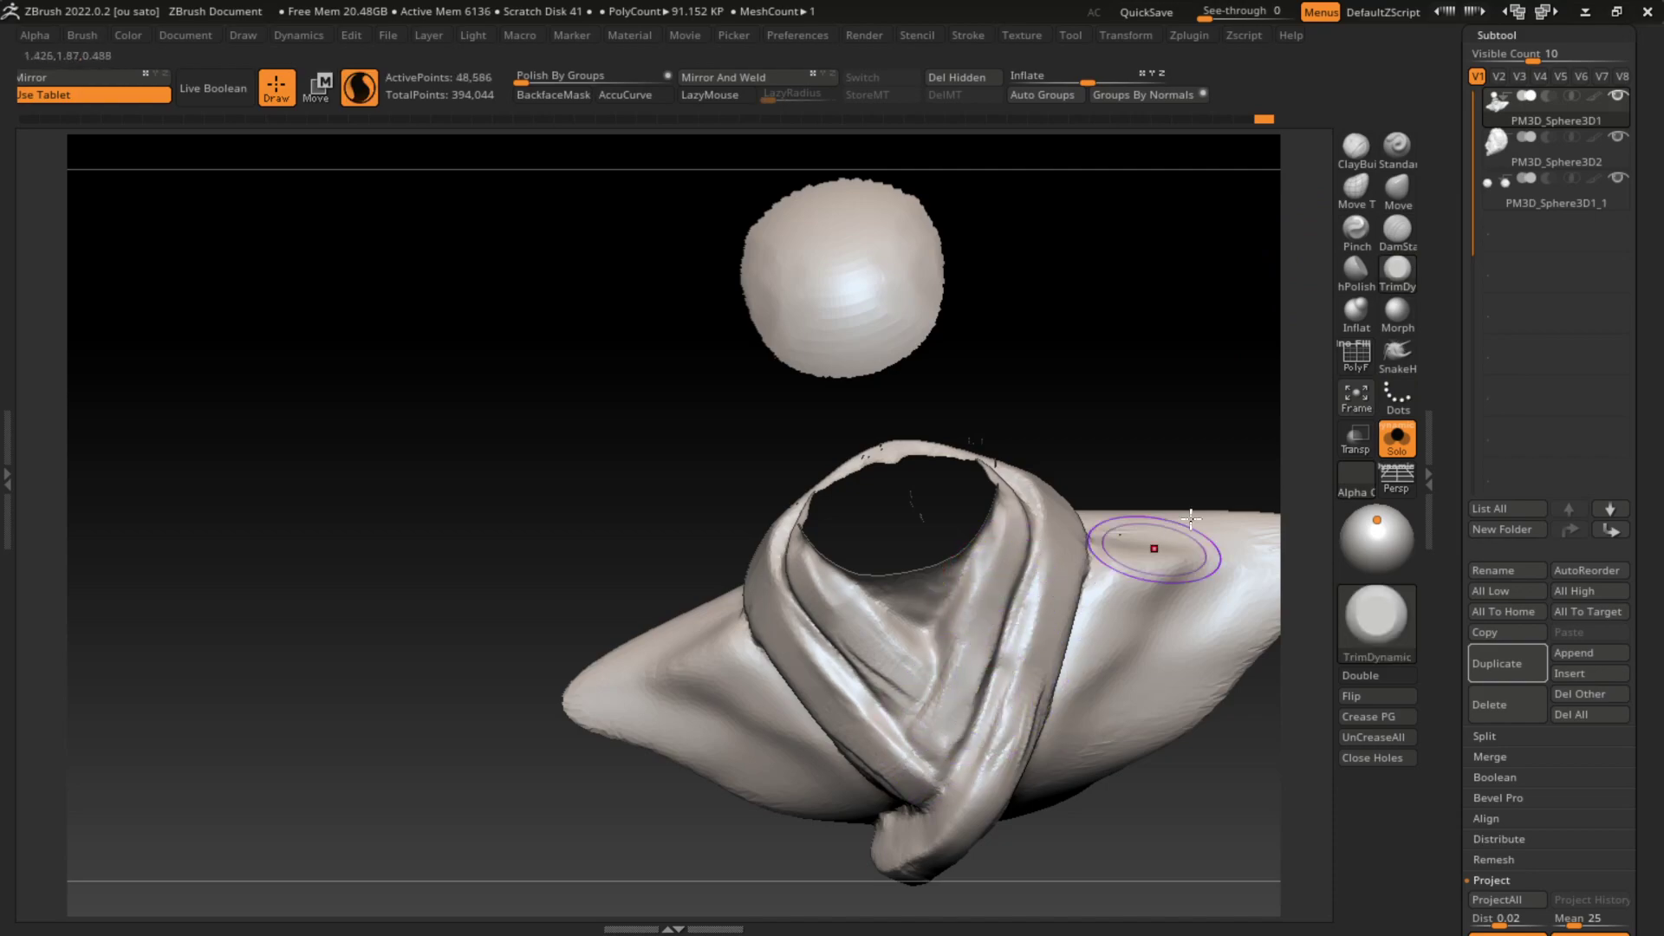
mouse_move(1158, 547)
right_down()
mouse_move(1208, 434)
mouse_move(1123, 465)
mouse_move(1152, 506)
mouse_move(1159, 485)
right_up()
key(Down)
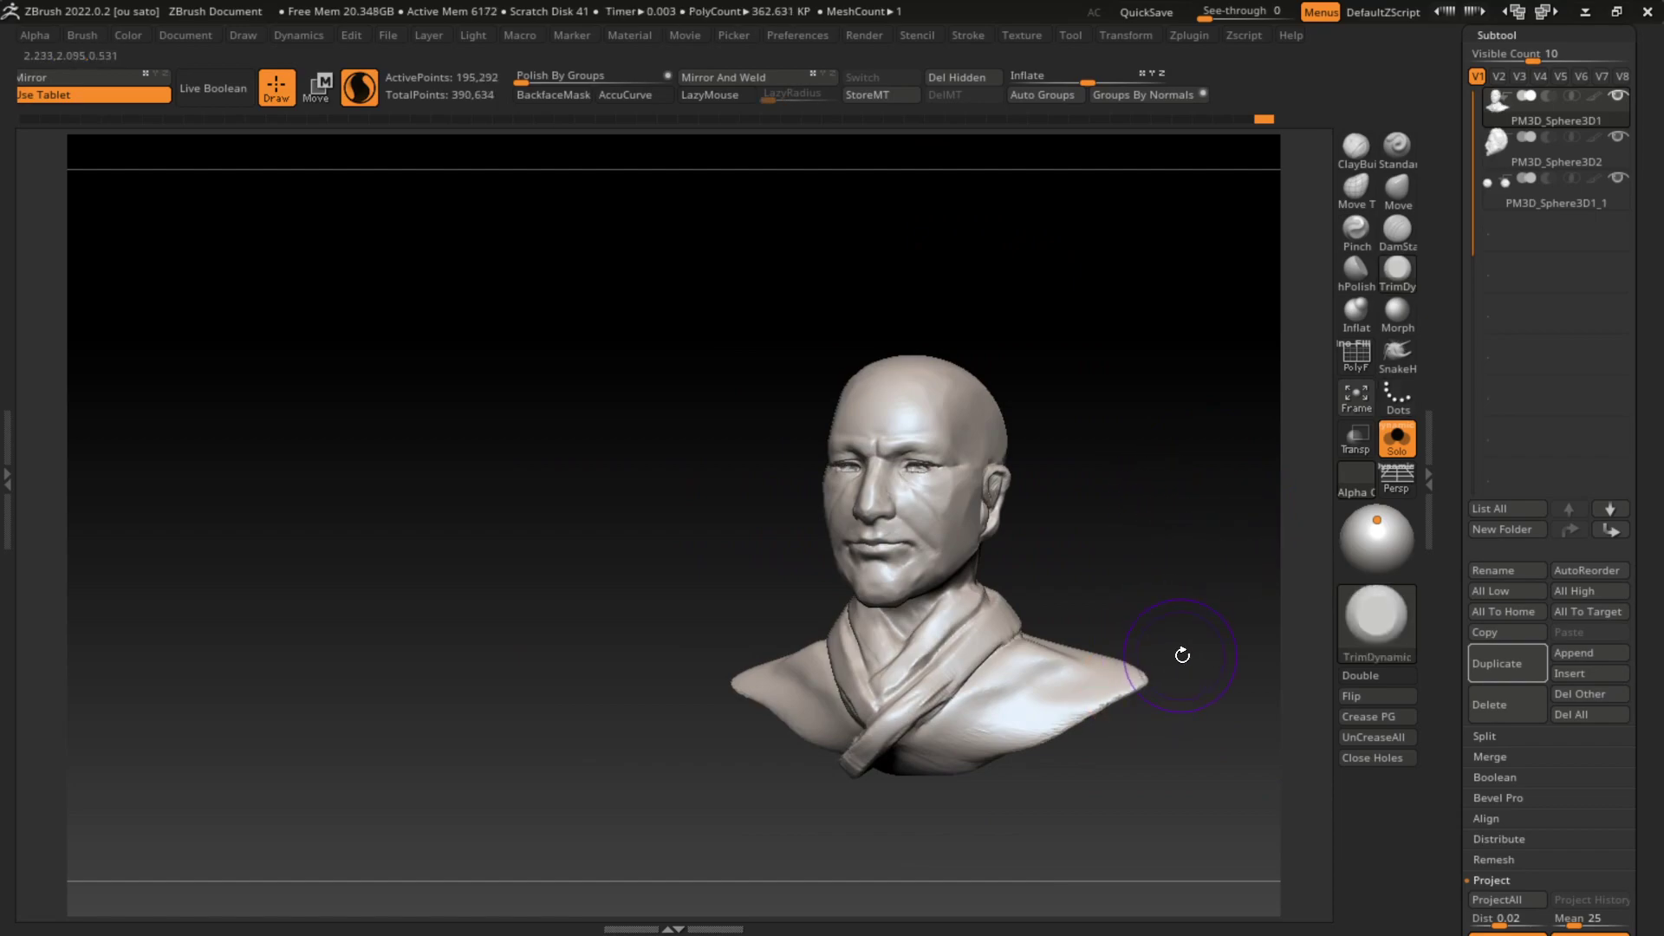
Step: Smooth both shoulder edges, then build up the lower scarf folds on the chest with ClayBuildup
mouse_move(1157, 678)
shift+mouse_down()
mouse_move(1123, 693)
mouse_move(1114, 669)
shift+mouse_up()
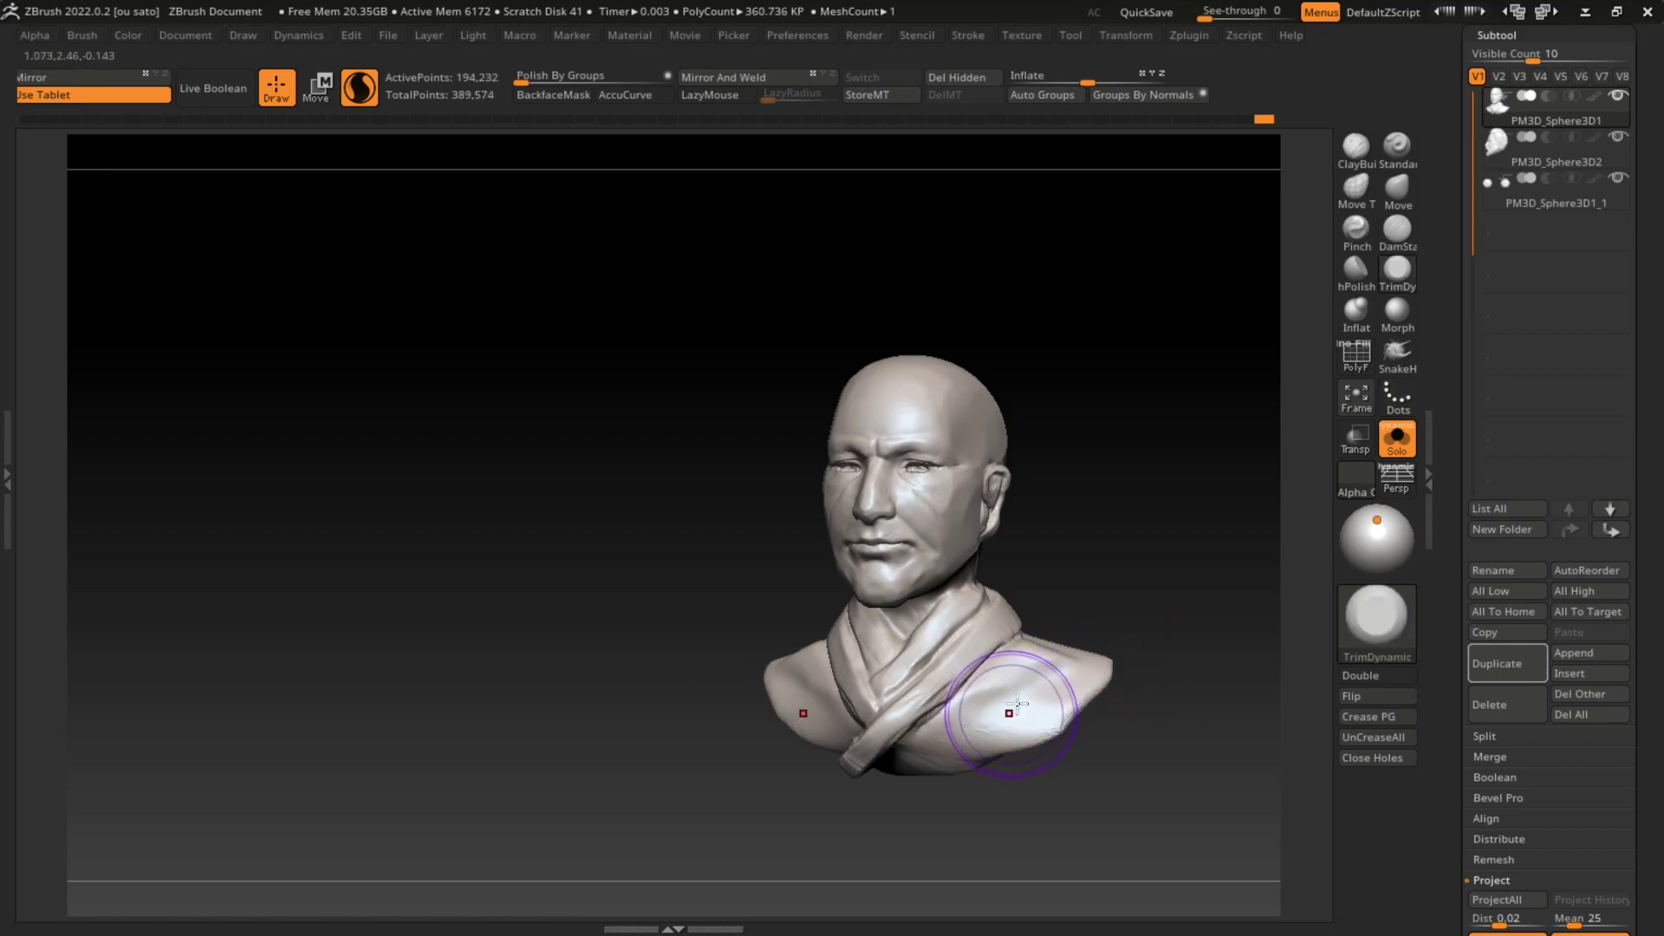
drag(1003, 705, 906, 763)
click(1356, 147)
mouse_move(953, 685)
mouse_down()
mouse_move(876, 754)
mouse_move(922, 752)
mouse_move(891, 781)
mouse_move(931, 755)
mouse_move(893, 780)
mouse_up()
mouse_move(867, 720)
mouse_down()
mouse_move(961, 733)
mouse_move(939, 772)
mouse_move(1022, 725)
mouse_move(1061, 632)
mouse_up()
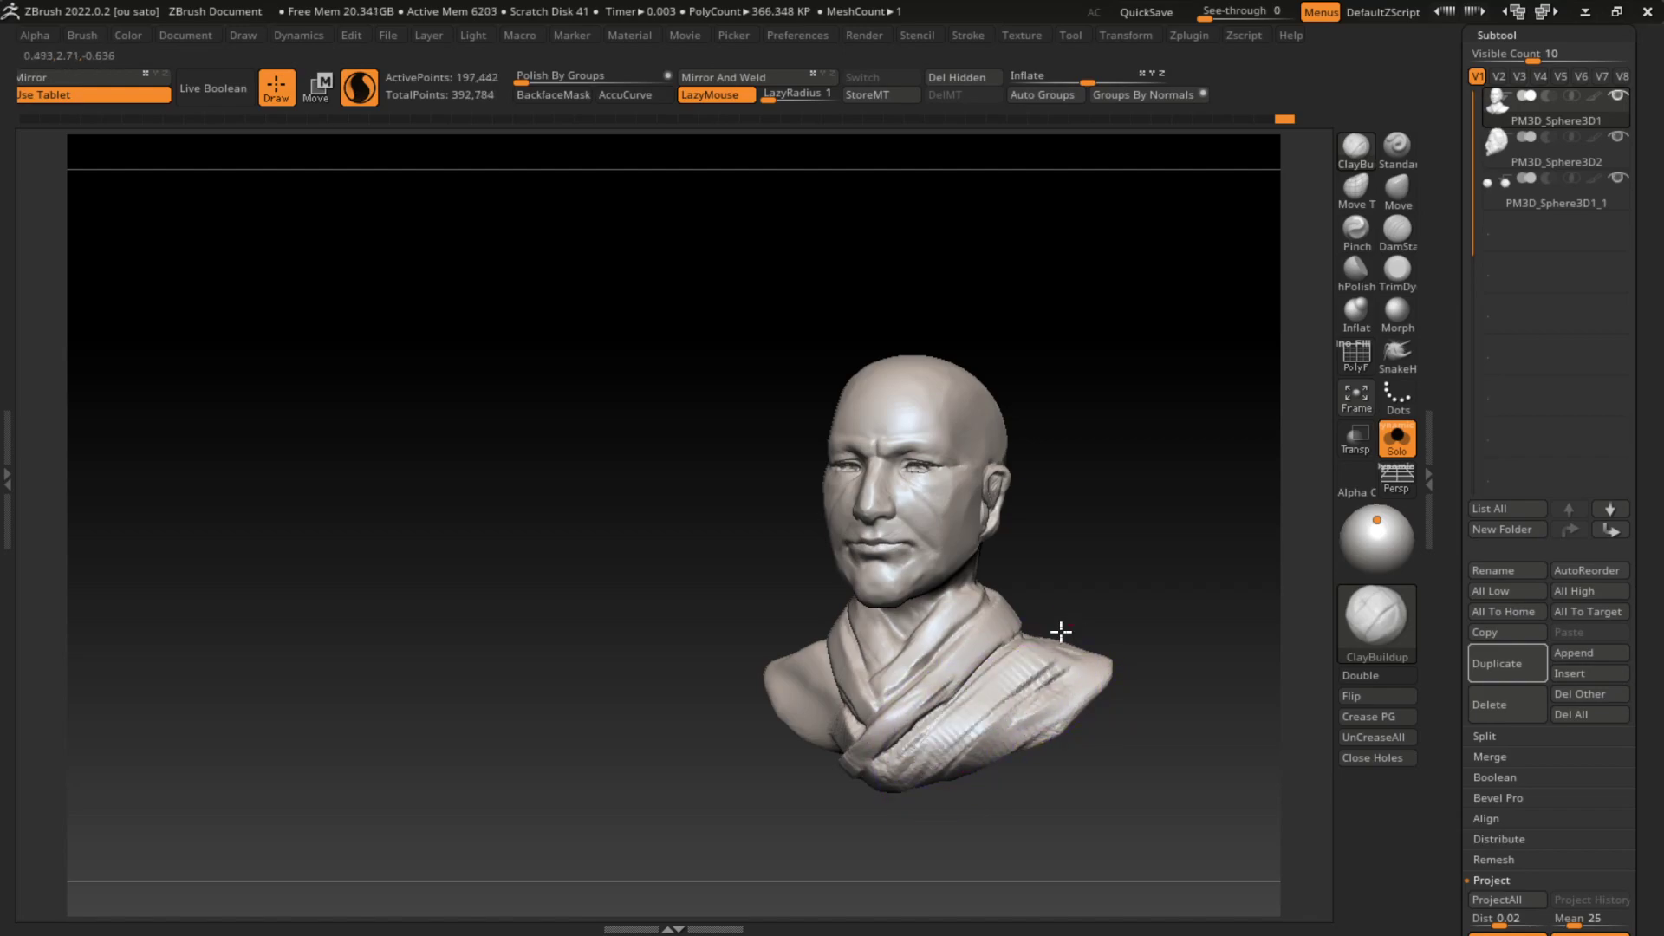
Step: Add clay over the shoulder and scarf, then turn off Solo to show the hair and beard
mouse_move(1121, 580)
mouse_down()
mouse_move(1084, 589)
mouse_move(1035, 707)
mouse_move(1145, 699)
mouse_move(1110, 659)
mouse_move(997, 693)
mouse_up()
drag(1075, 642, 980, 684)
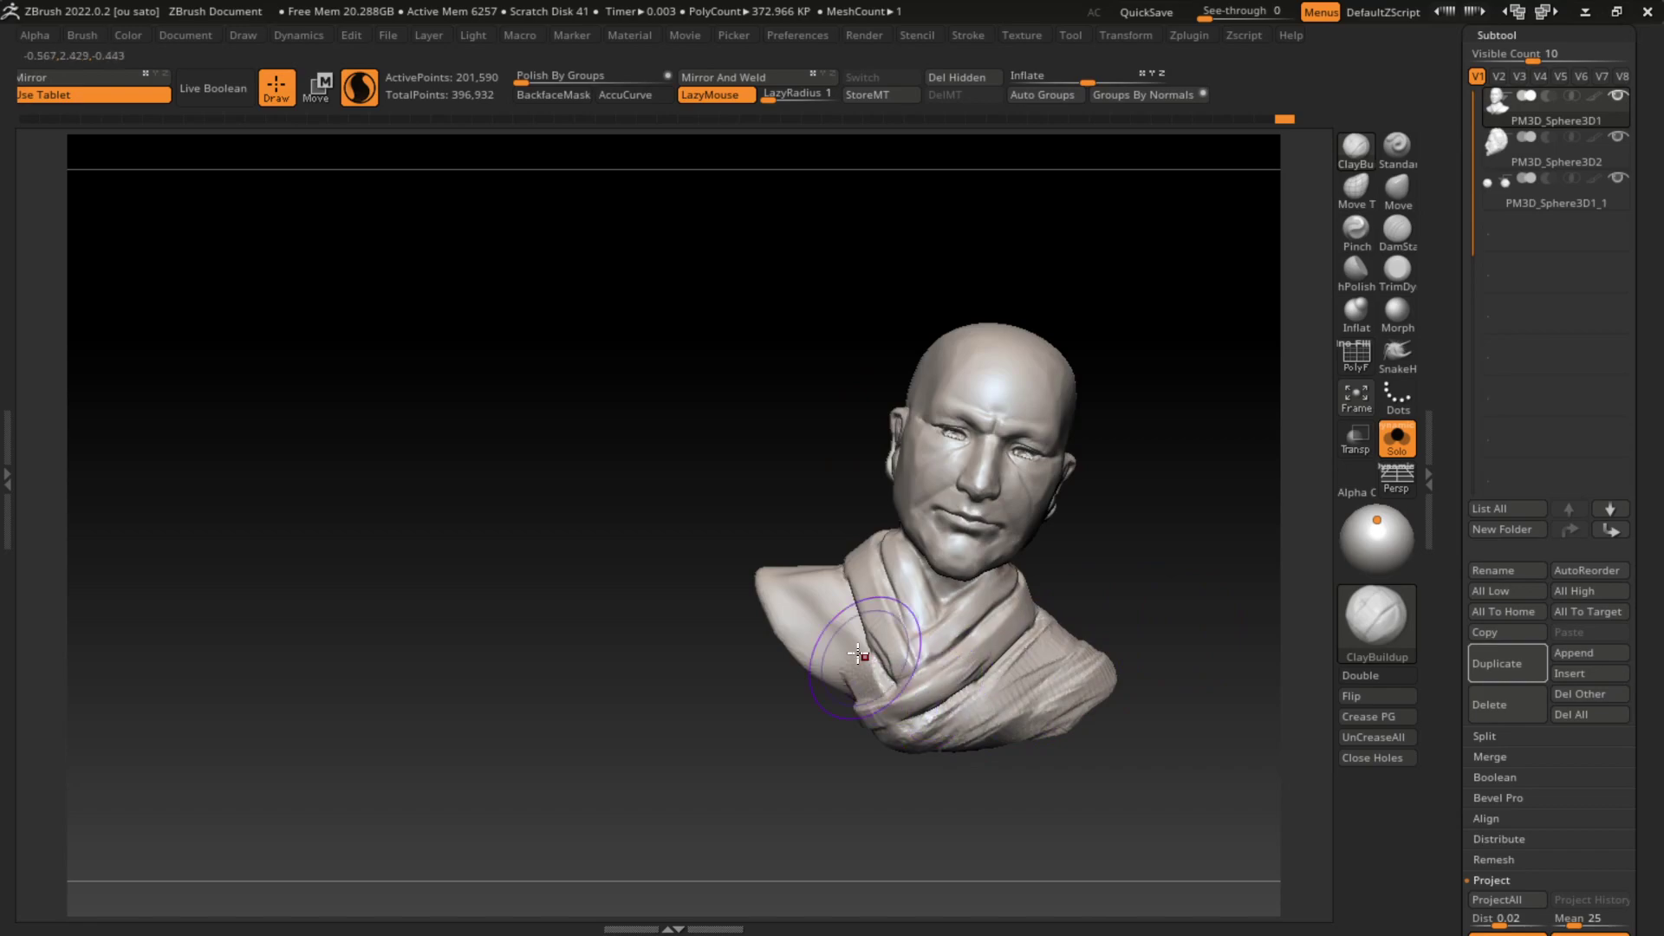
mouse_move(858, 656)
shift+mouse_down()
mouse_move(828, 623)
mouse_move(853, 671)
shift+mouse_up()
drag(806, 598, 867, 689)
mouse_move(771, 573)
mouse_down()
mouse_move(815, 701)
mouse_move(839, 699)
mouse_move(824, 720)
mouse_move(1214, 657)
mouse_move(1202, 649)
mouse_move(1193, 727)
mouse_up()
click(1396, 445)
mouse_move(1178, 613)
mouse_down()
mouse_move(1178, 507)
mouse_move(1067, 592)
mouse_move(1077, 632)
mouse_up()
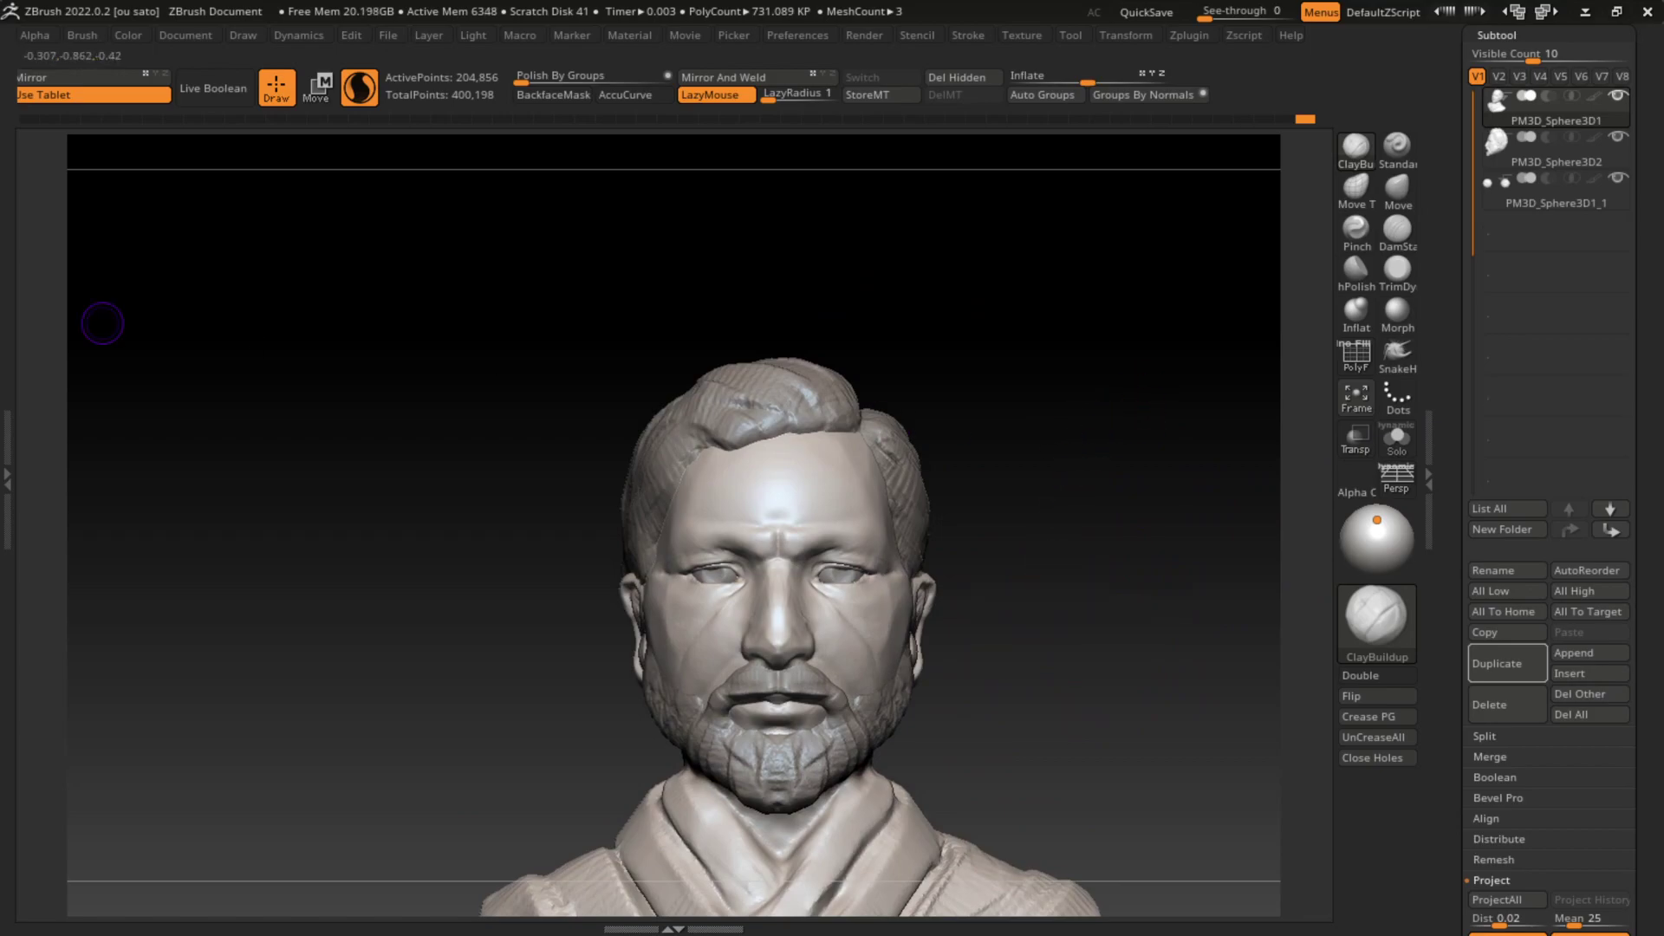
Step: Select the head subtool and shrink the ClayBuildup brush for work on the ear
mouse_move(910, 511)
mouse_down()
mouse_move(1082, 507)
mouse_move(1069, 564)
mouse_move(1100, 595)
mouse_move(1114, 584)
mouse_move(1078, 594)
mouse_up()
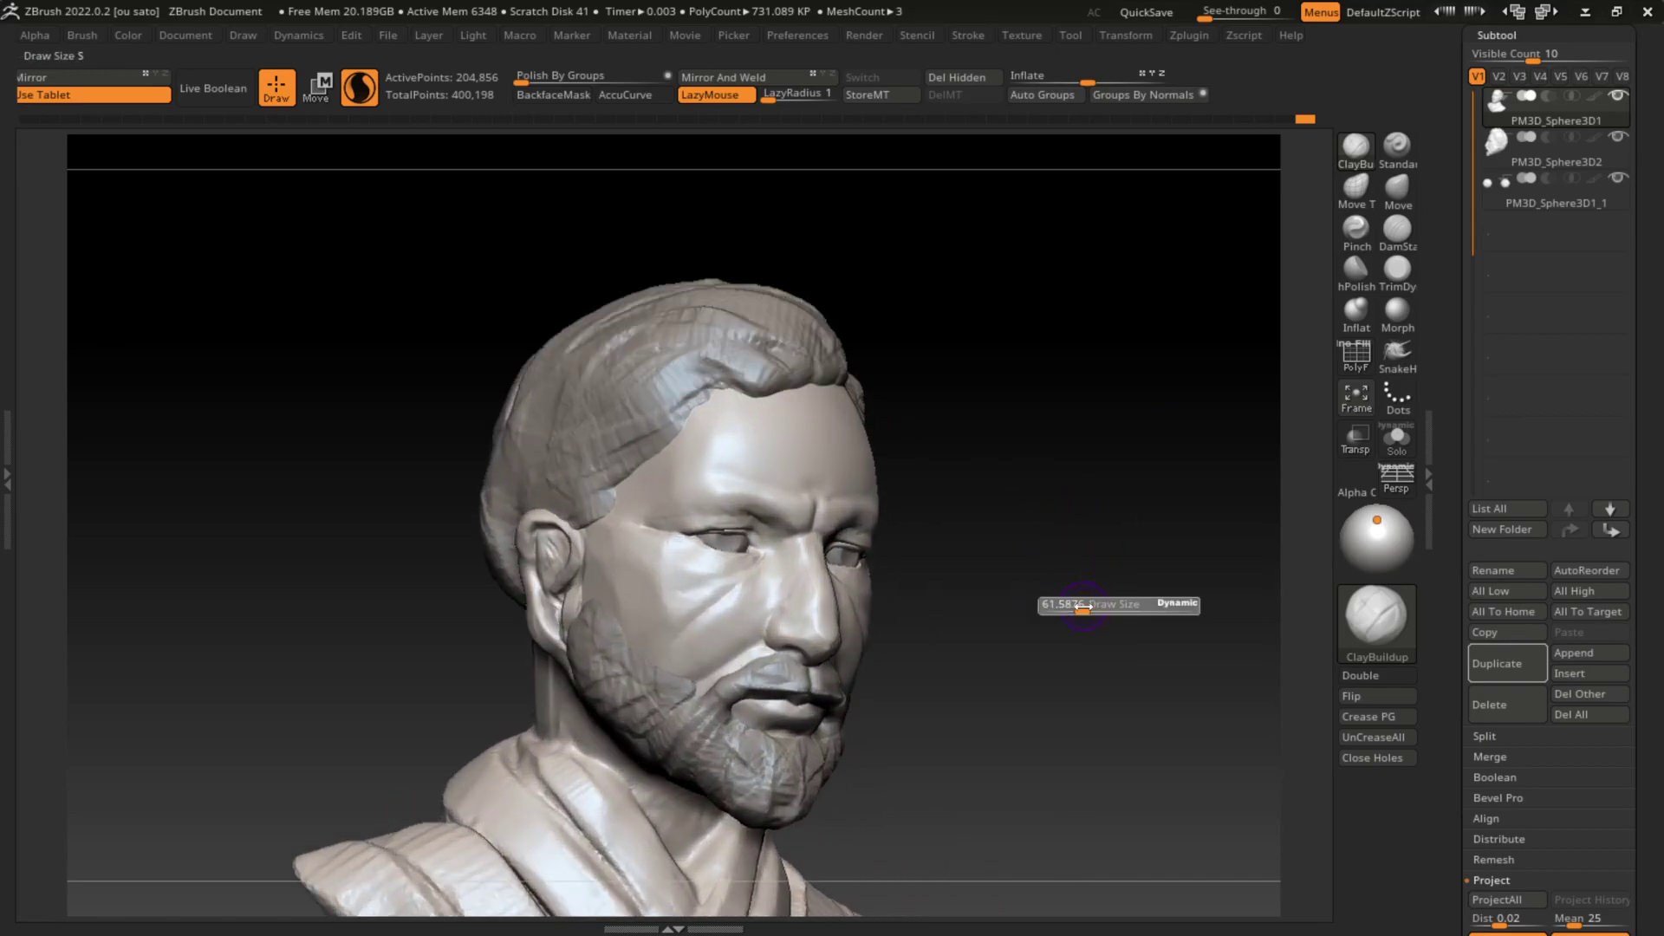
alt+click(550, 615)
key(b)
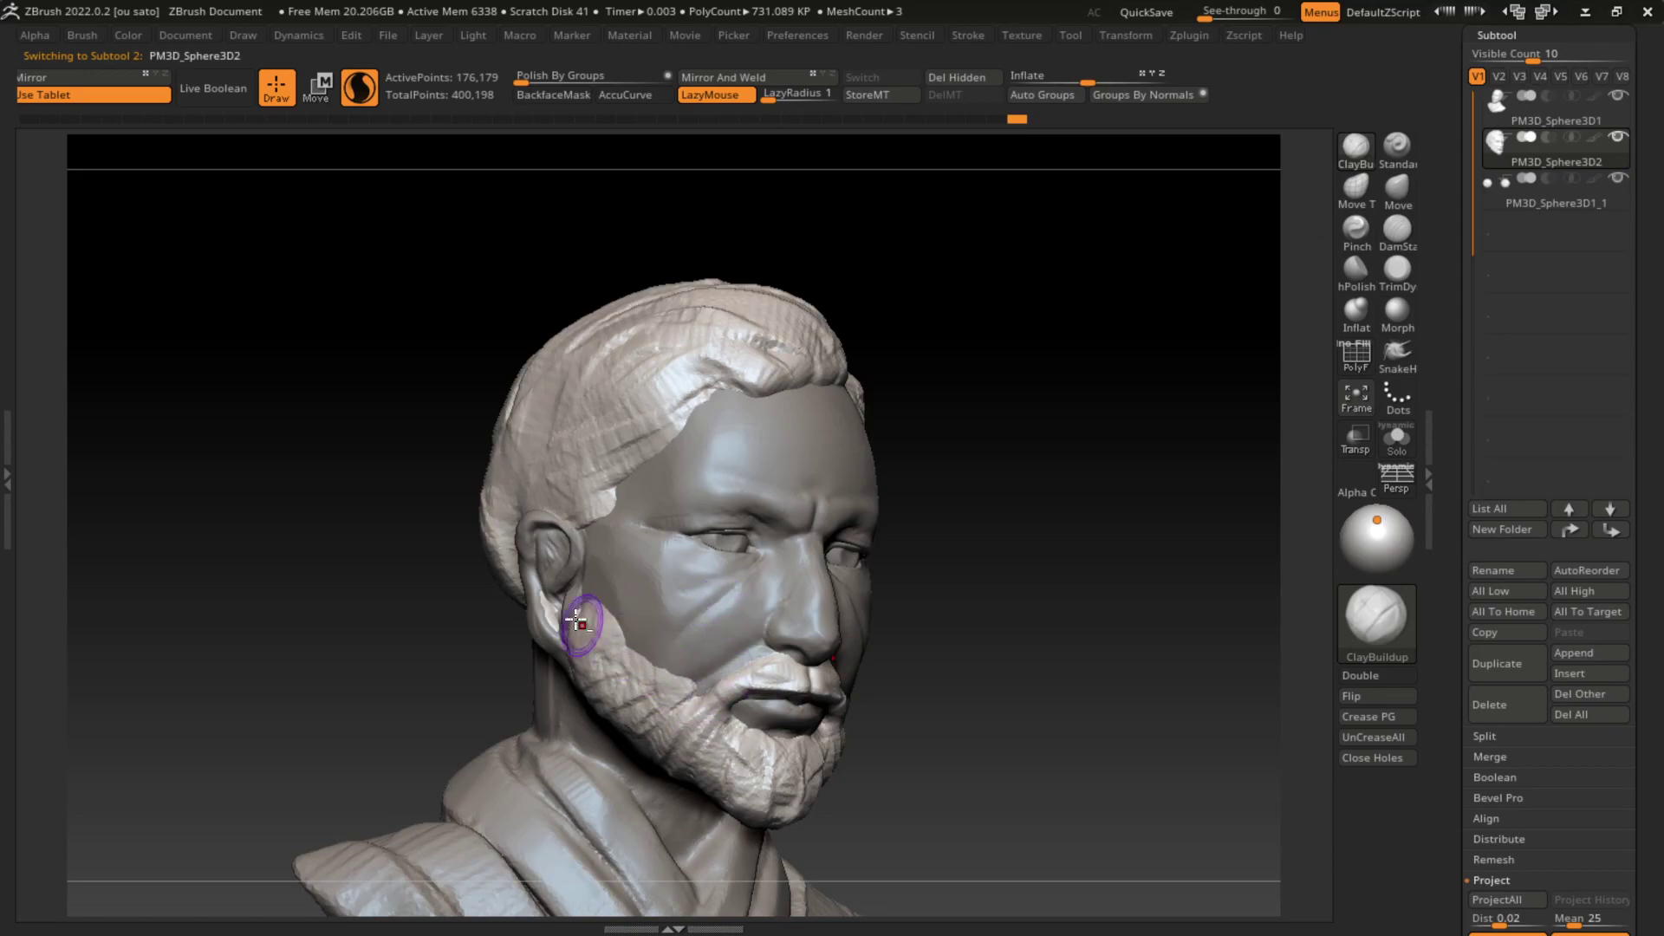
alt+click(643, 607)
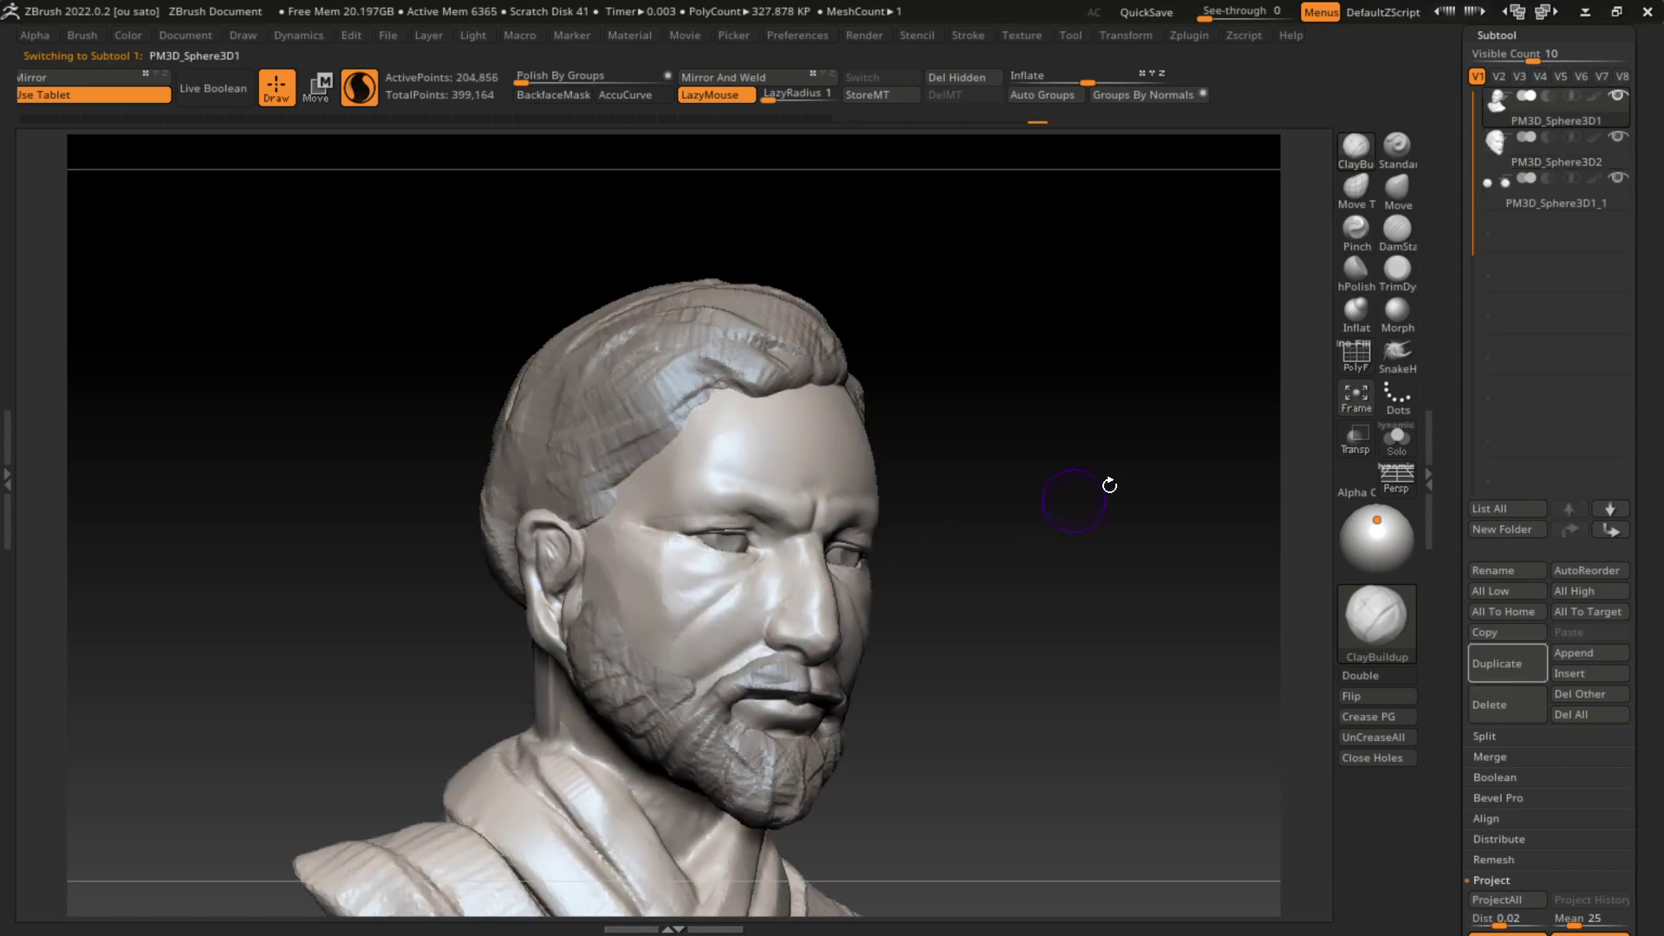
key(b)
key(s)
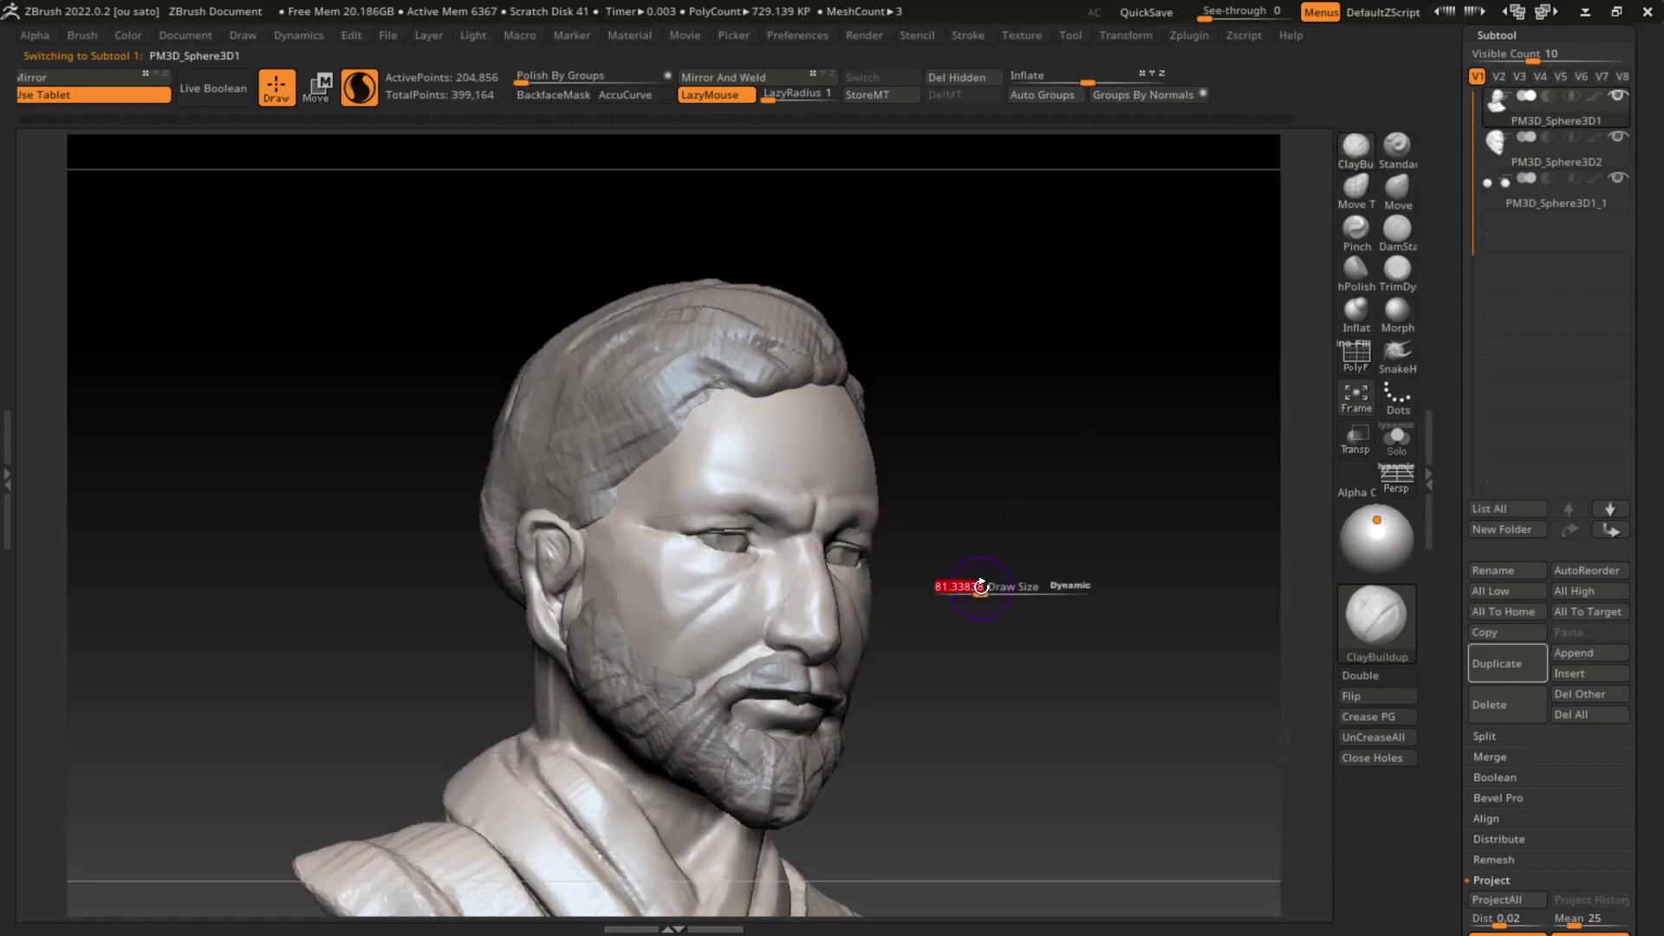
key(s)
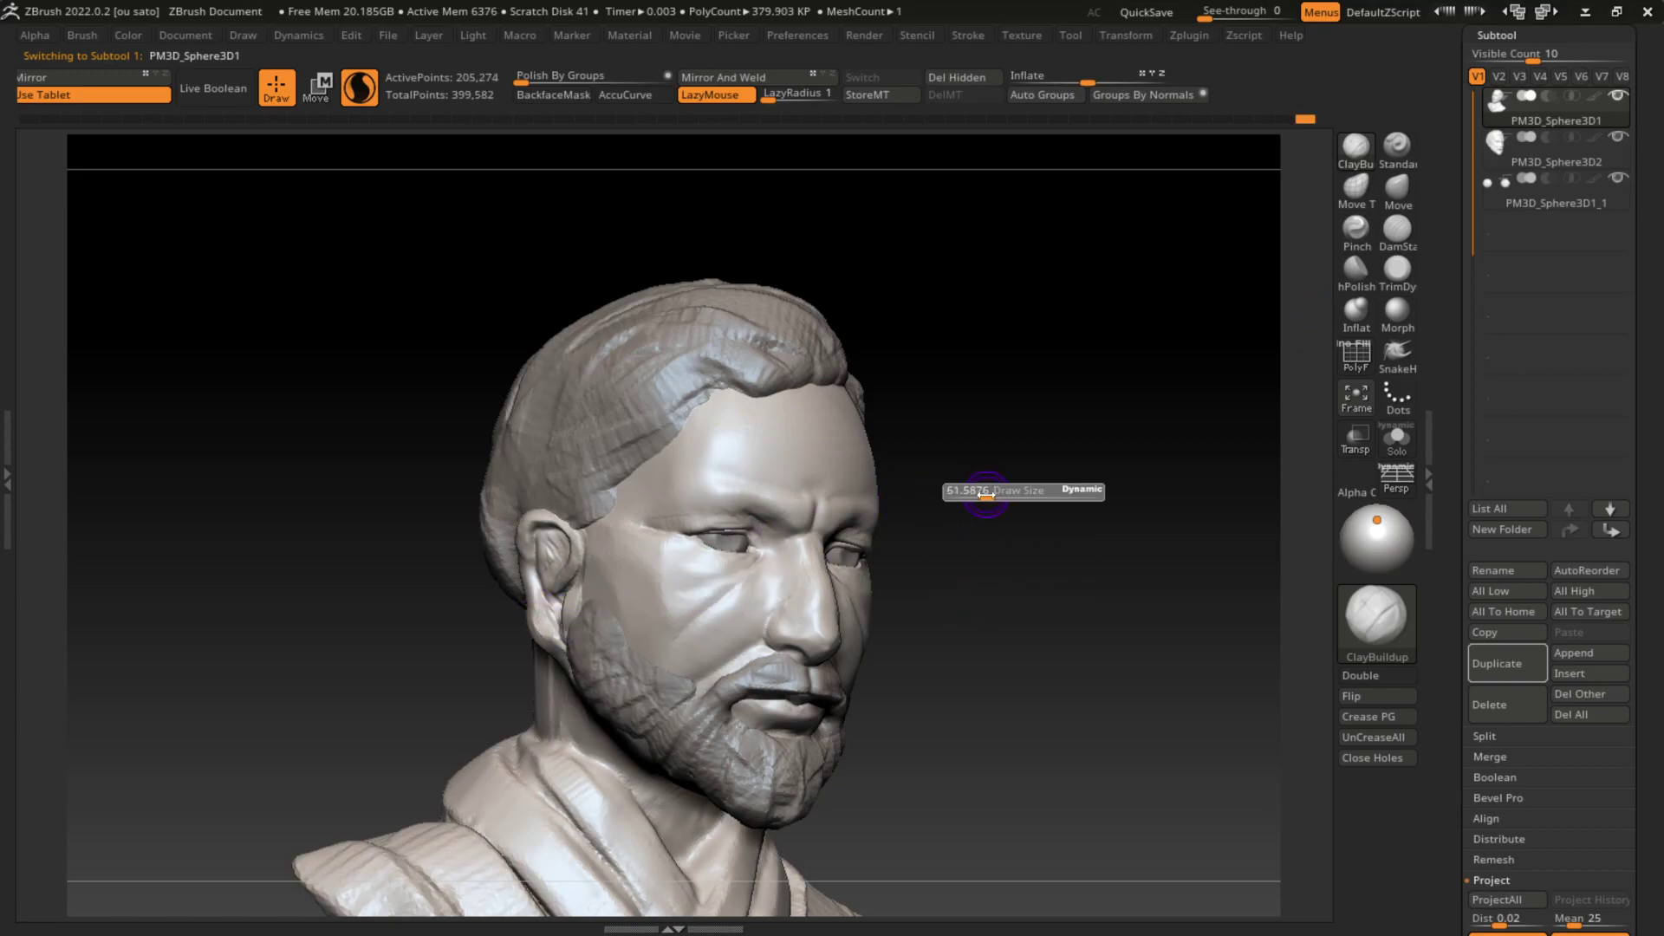
drag(1023, 483, 1032, 439)
Step: Sculpt the ear's inner fold and upper rim, undoing a blobby stroke and smoothing the surface
drag(549, 544, 549, 534)
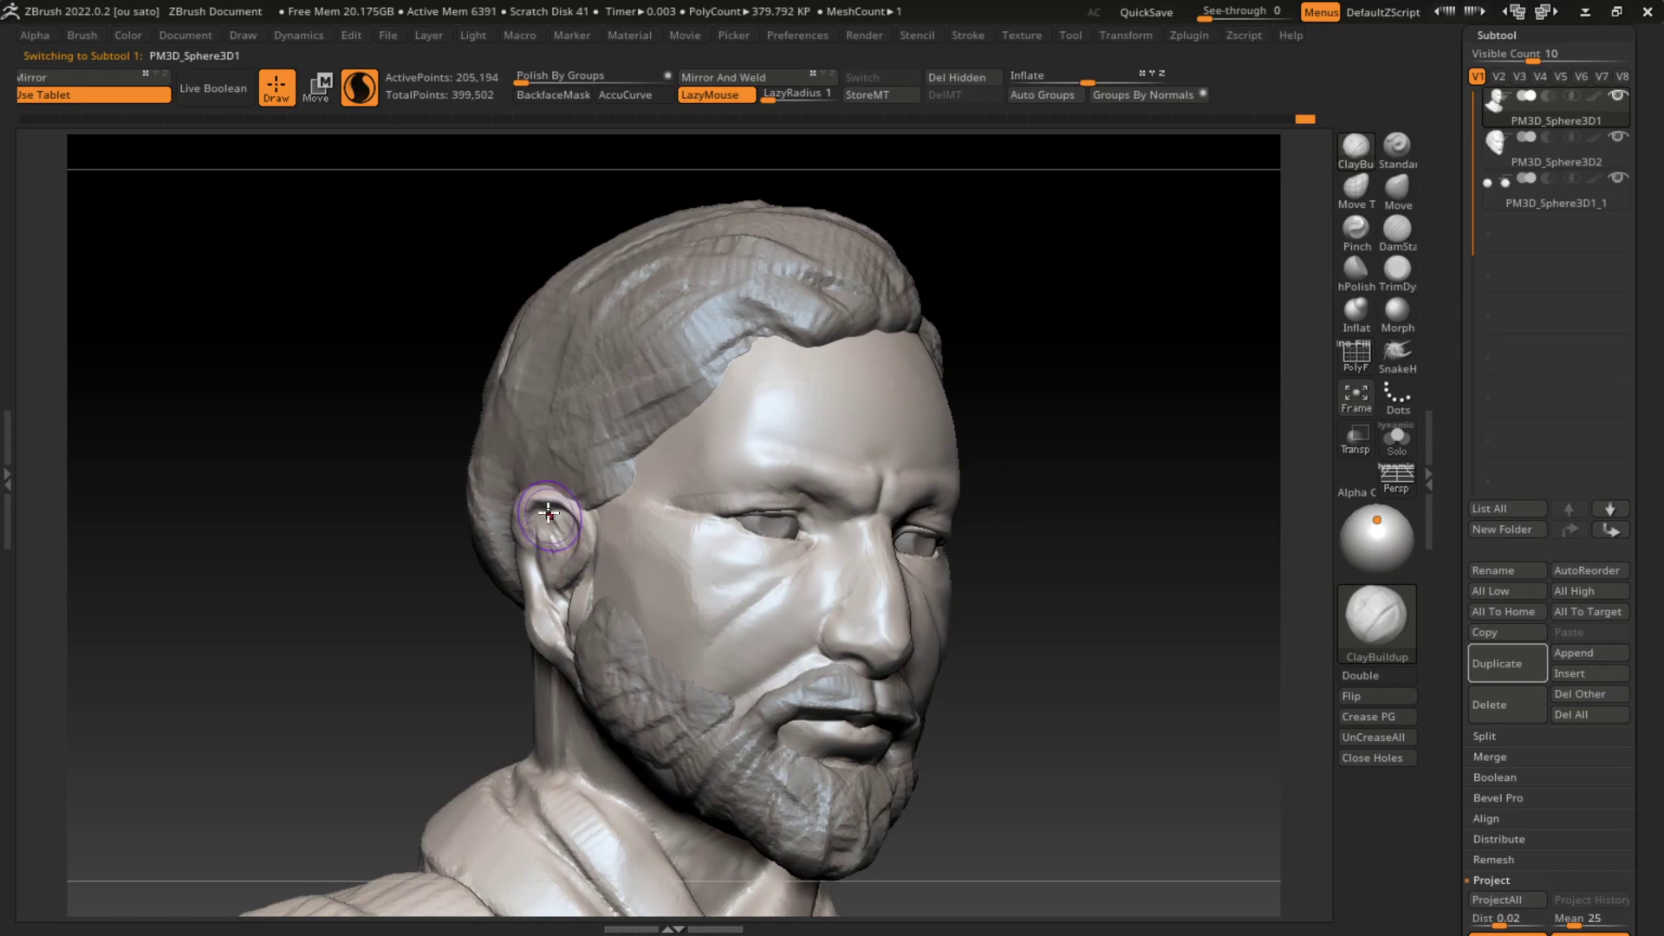
key(ctrl+z)
drag(540, 561, 543, 581)
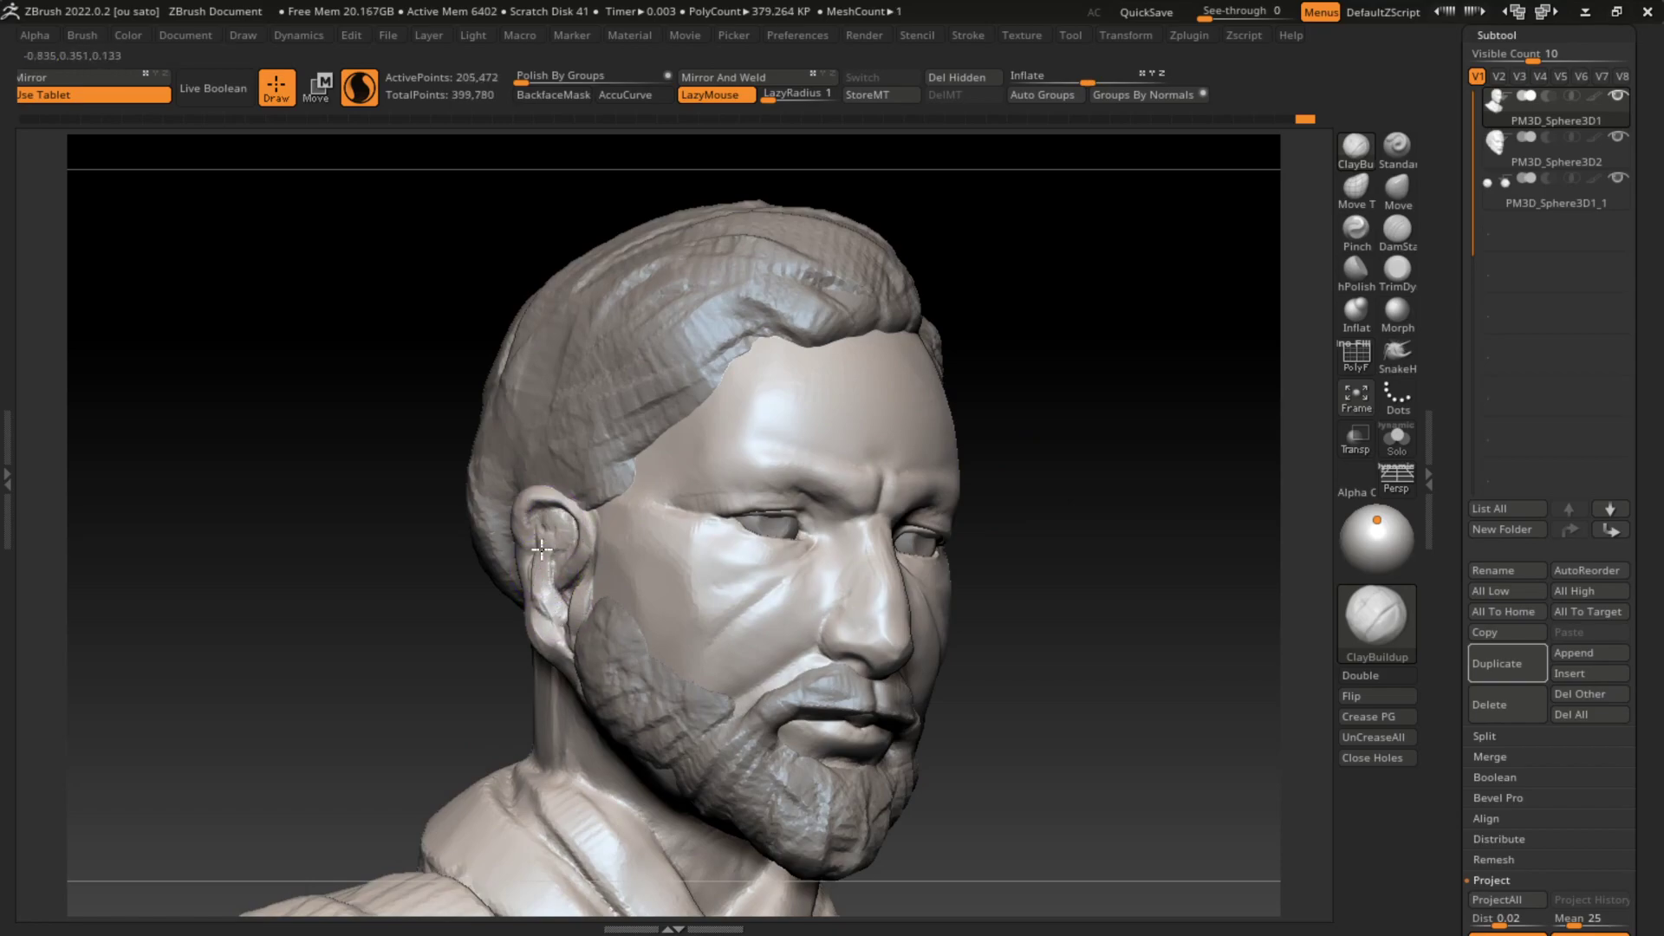
drag(543, 527, 560, 520)
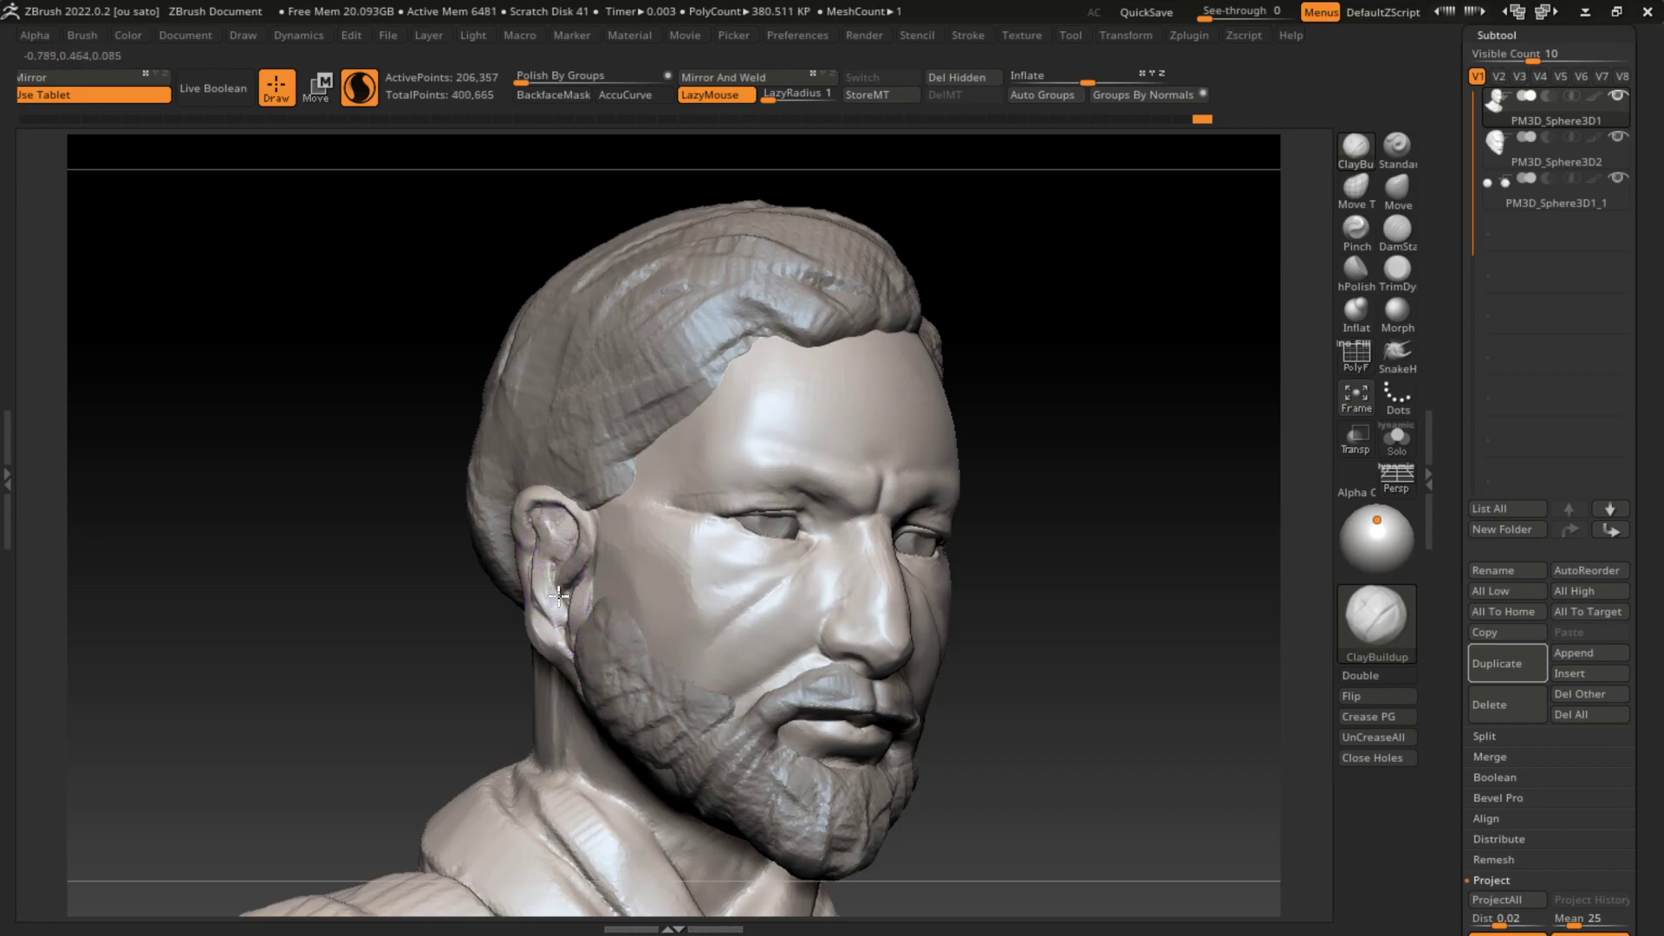
drag(977, 435, 573, 595)
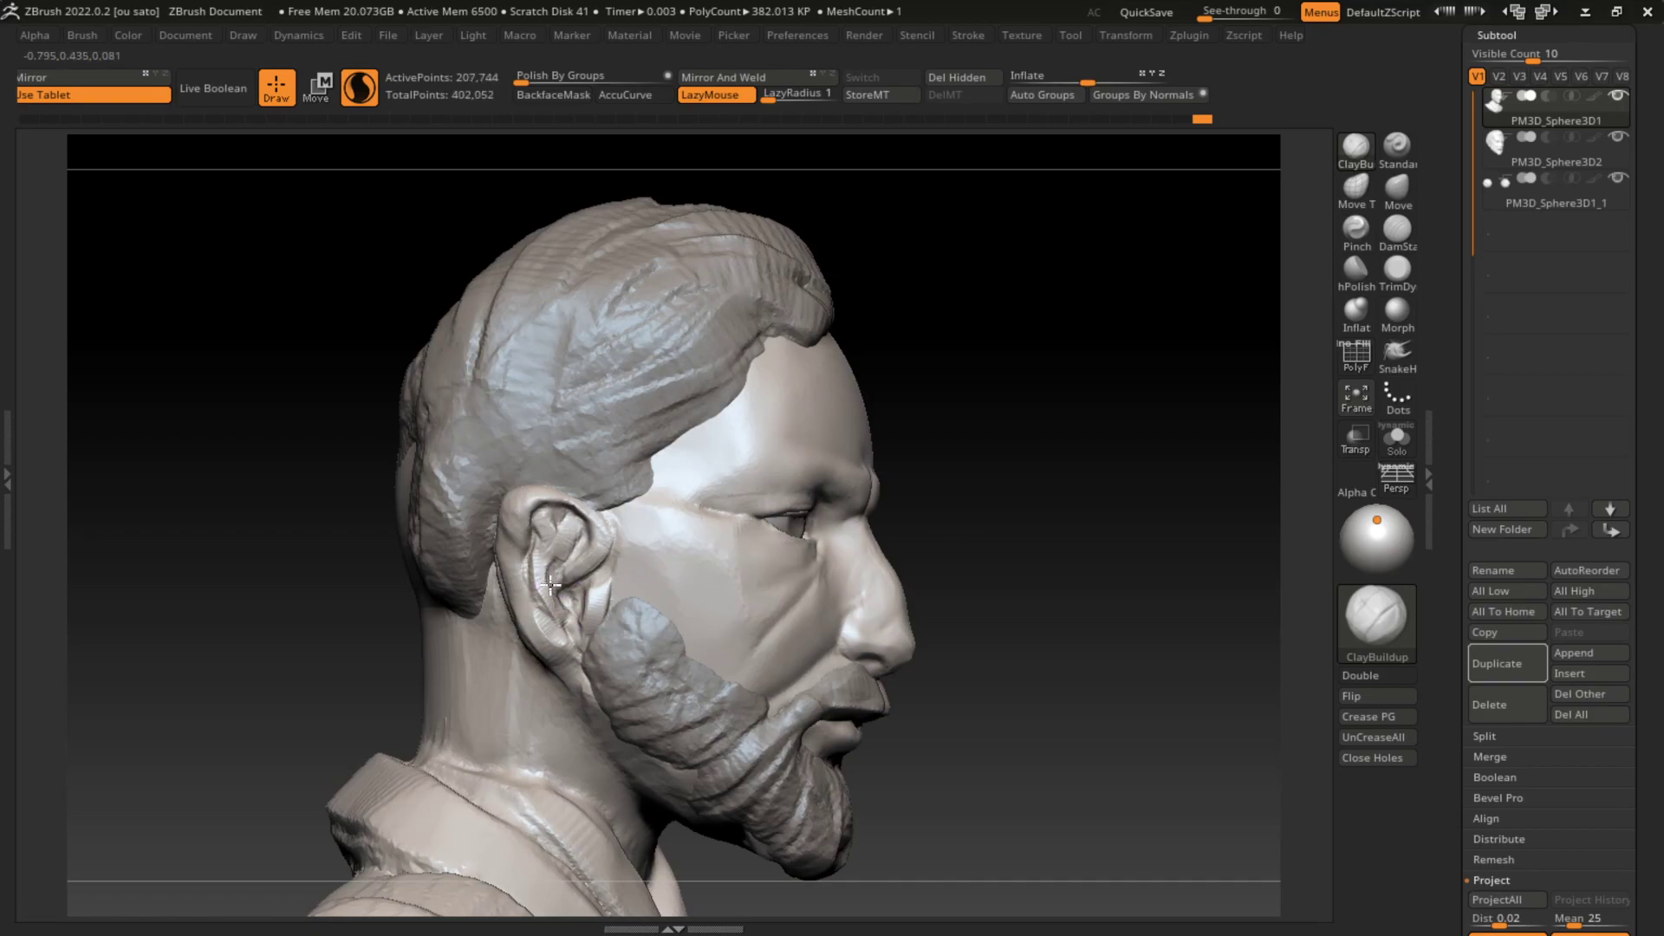
mouse_move(567, 609)
mouse_down()
mouse_move(551, 548)
mouse_move(561, 593)
mouse_up()
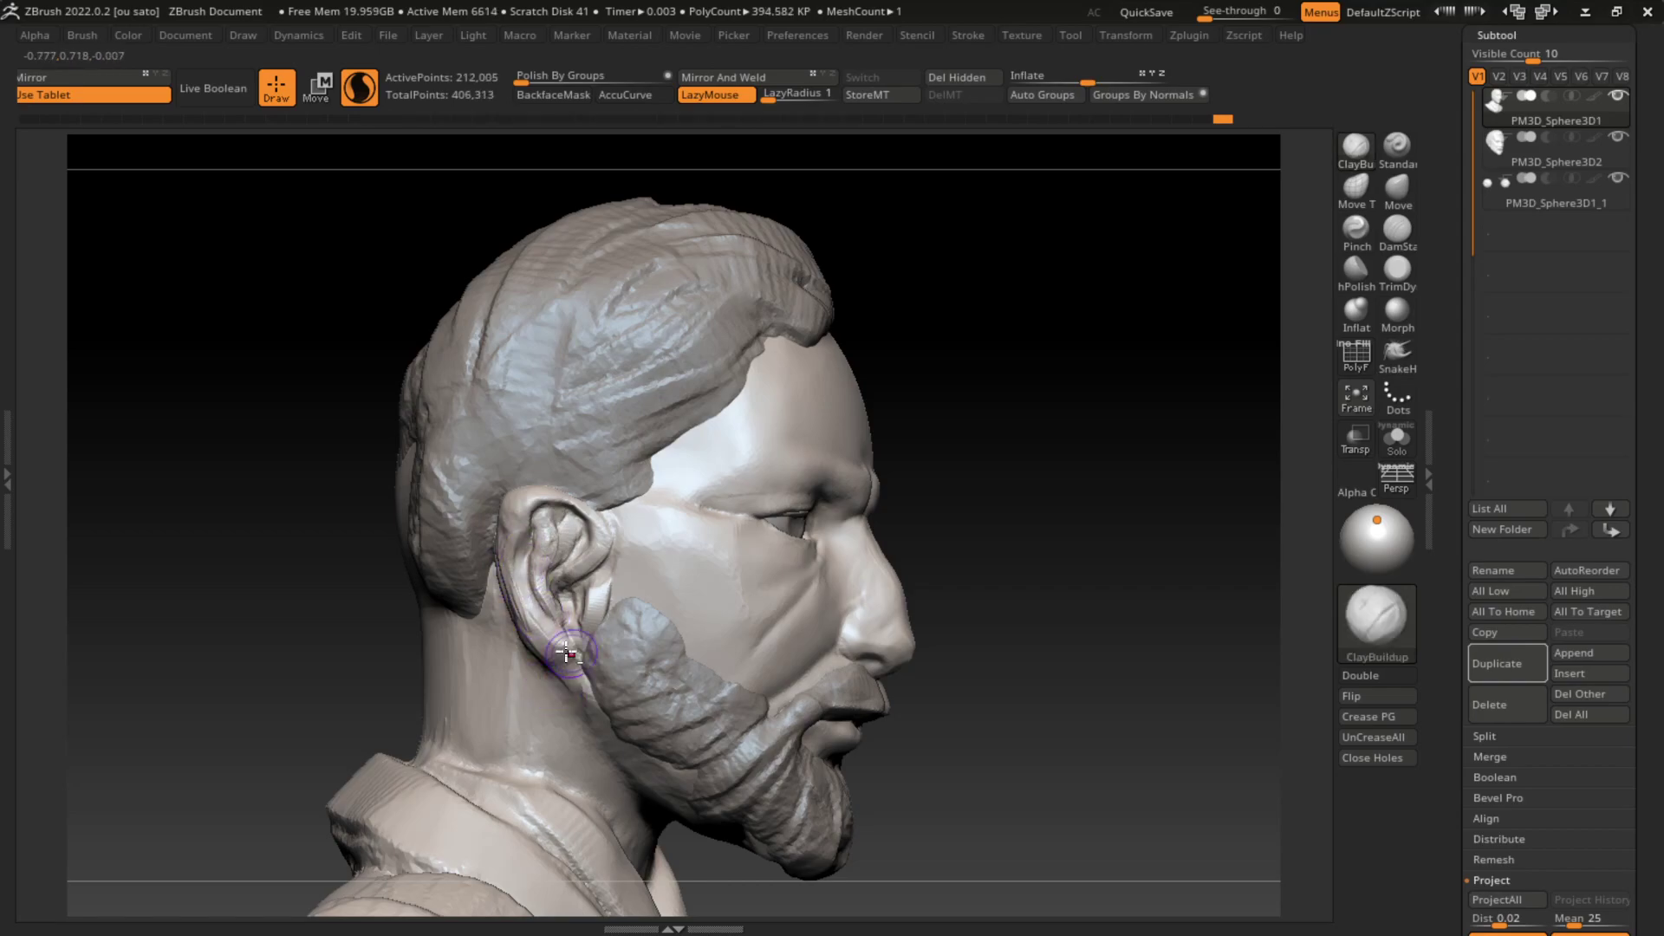
drag(524, 569, 545, 595)
key(l)
Step: Review the ear from several angles, toggling between DamStandard and ClayBuildup and the hair and head subtools
mouse_move(1022, 464)
mouse_down()
mouse_move(950, 445)
mouse_move(1003, 463)
mouse_move(959, 524)
mouse_up()
click(1397, 232)
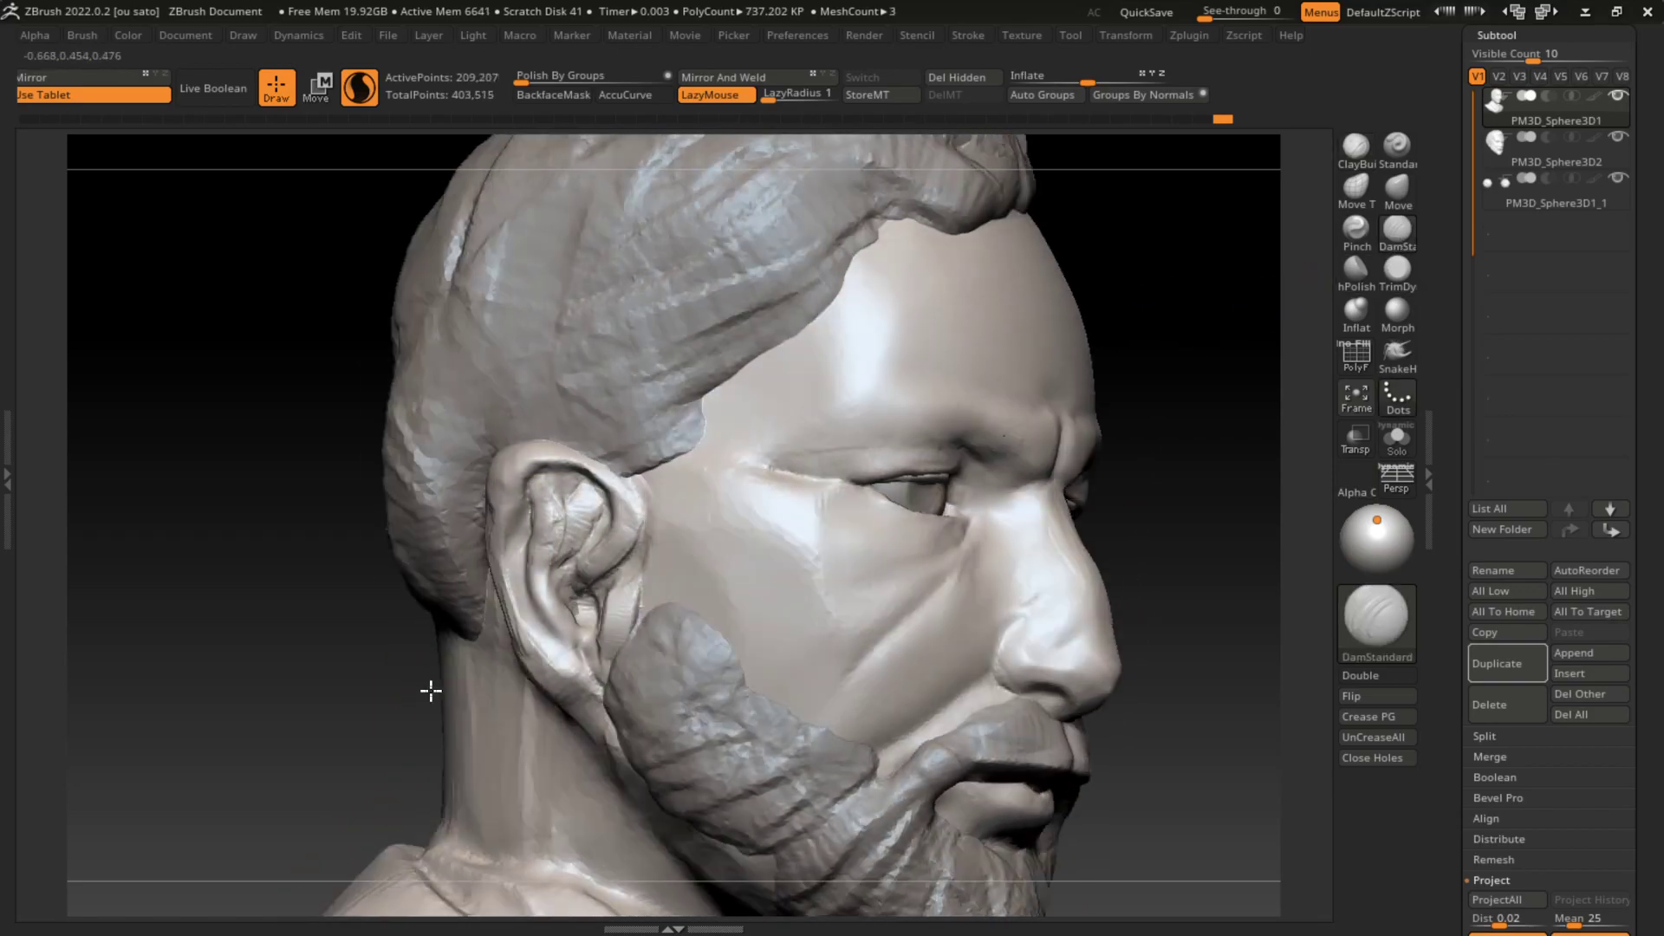
drag(431, 691, 521, 512)
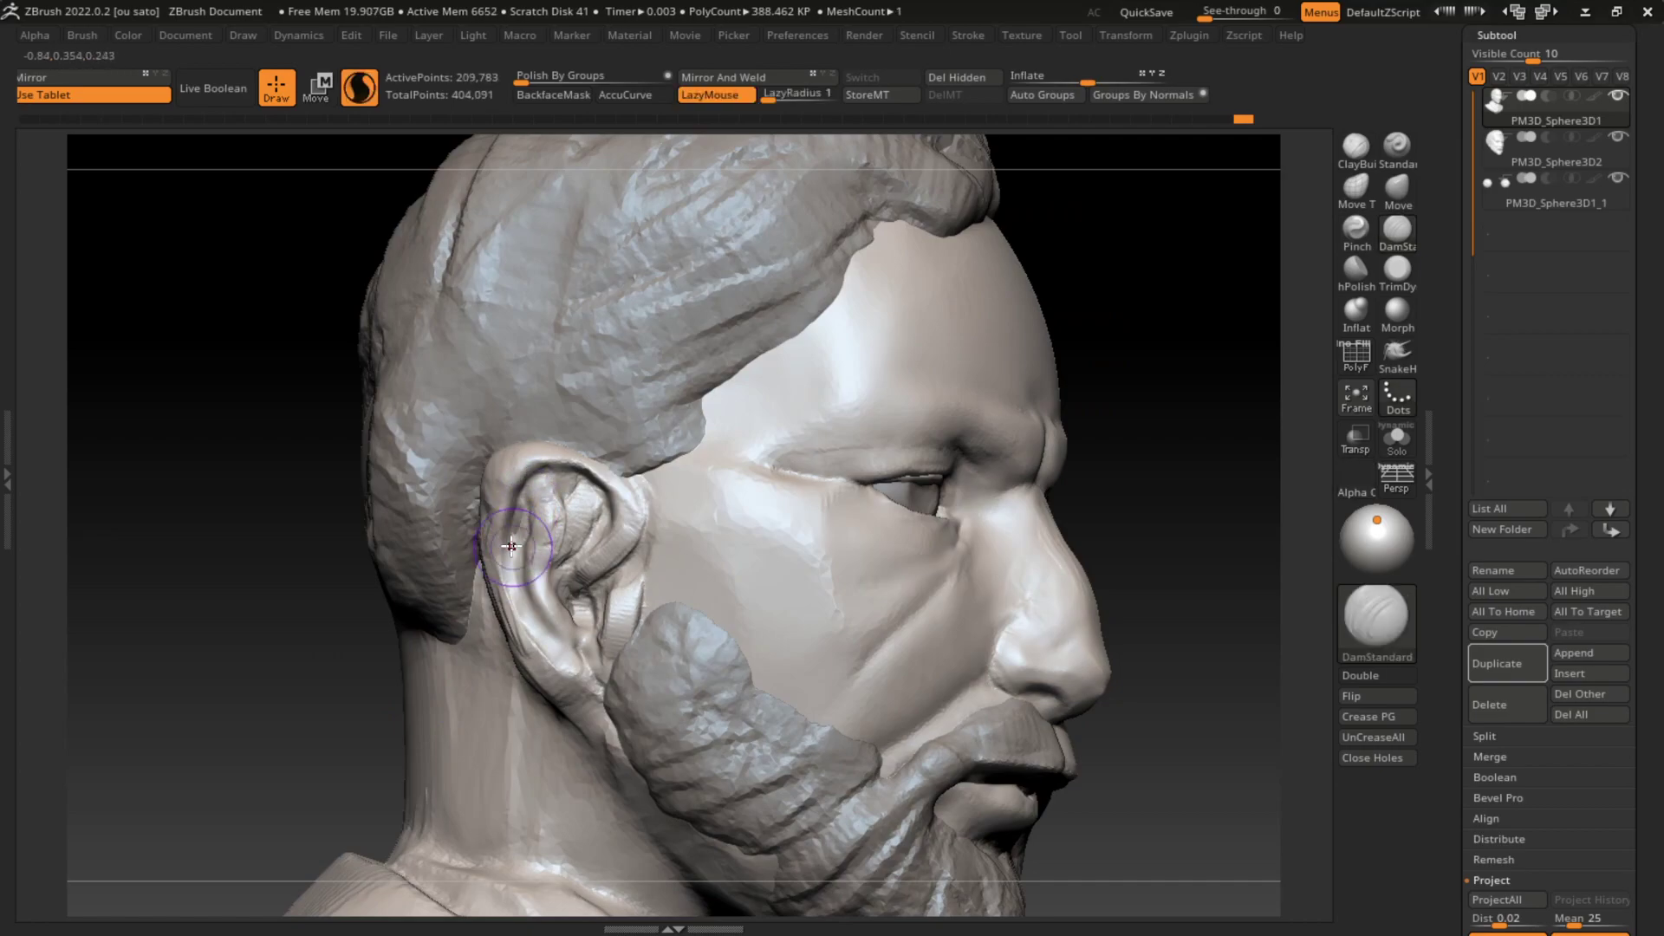
alt+click(902, 401)
click(1357, 146)
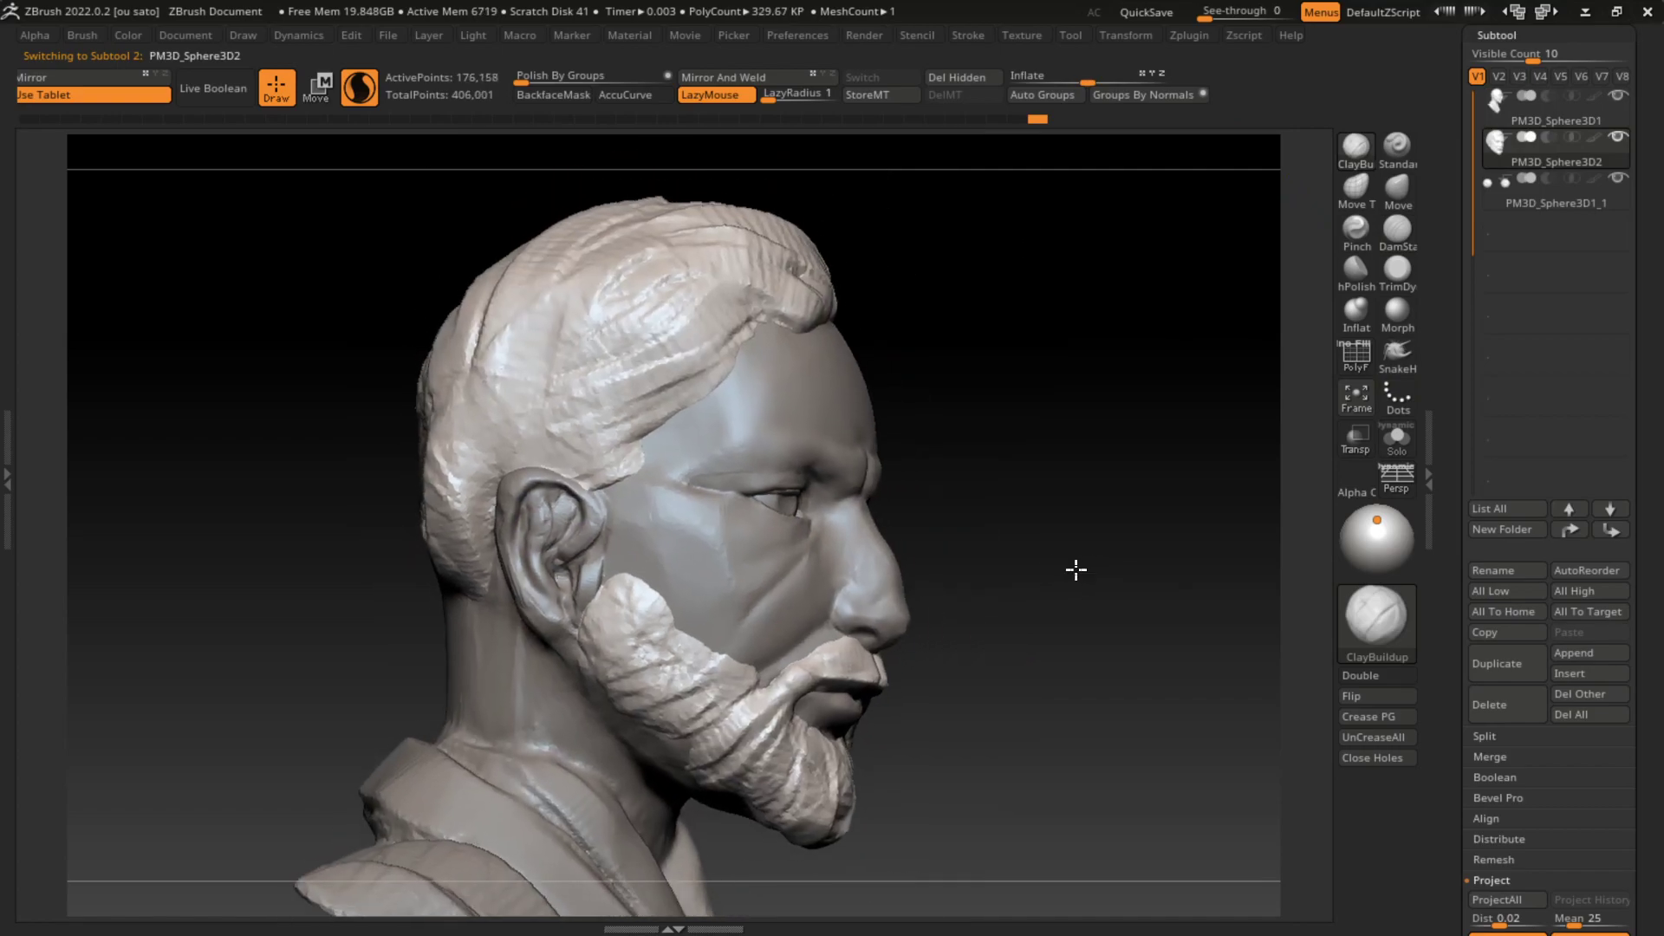
drag(1074, 568, 510, 588)
alt+click(529, 601)
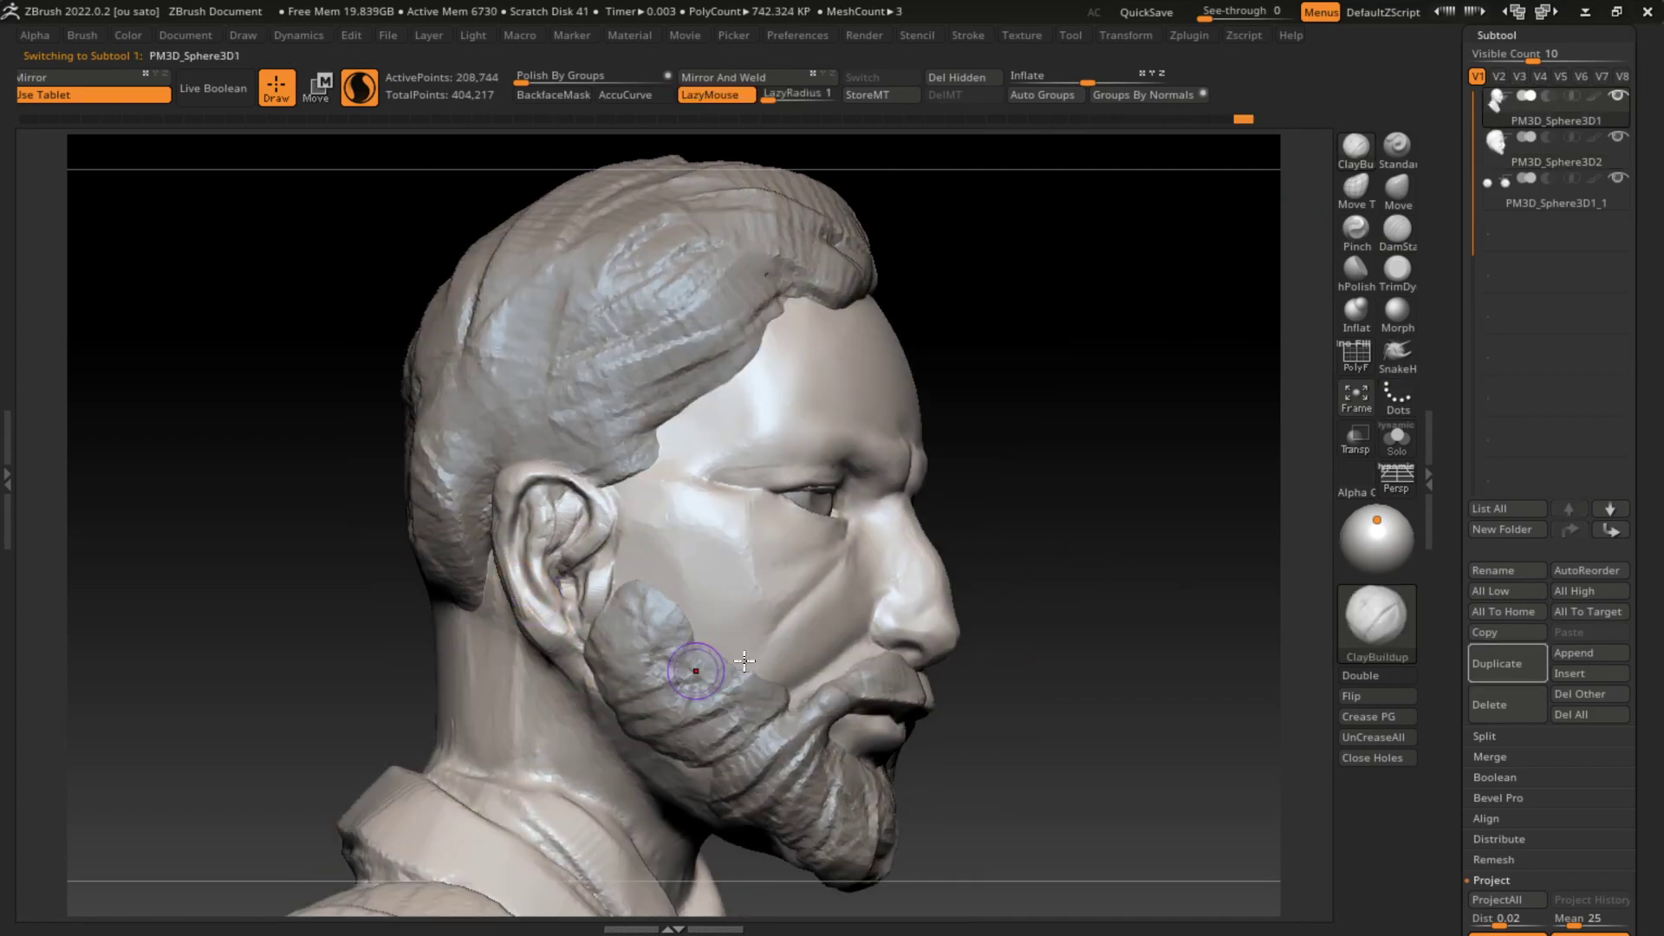
mouse_move(1127, 589)
mouse_down()
mouse_move(1020, 576)
mouse_move(1038, 544)
mouse_up()
Step: Nudge the cheek and the area behind the ear with a larger Move brush
key(s)
key(b)
key(m)
key(v)
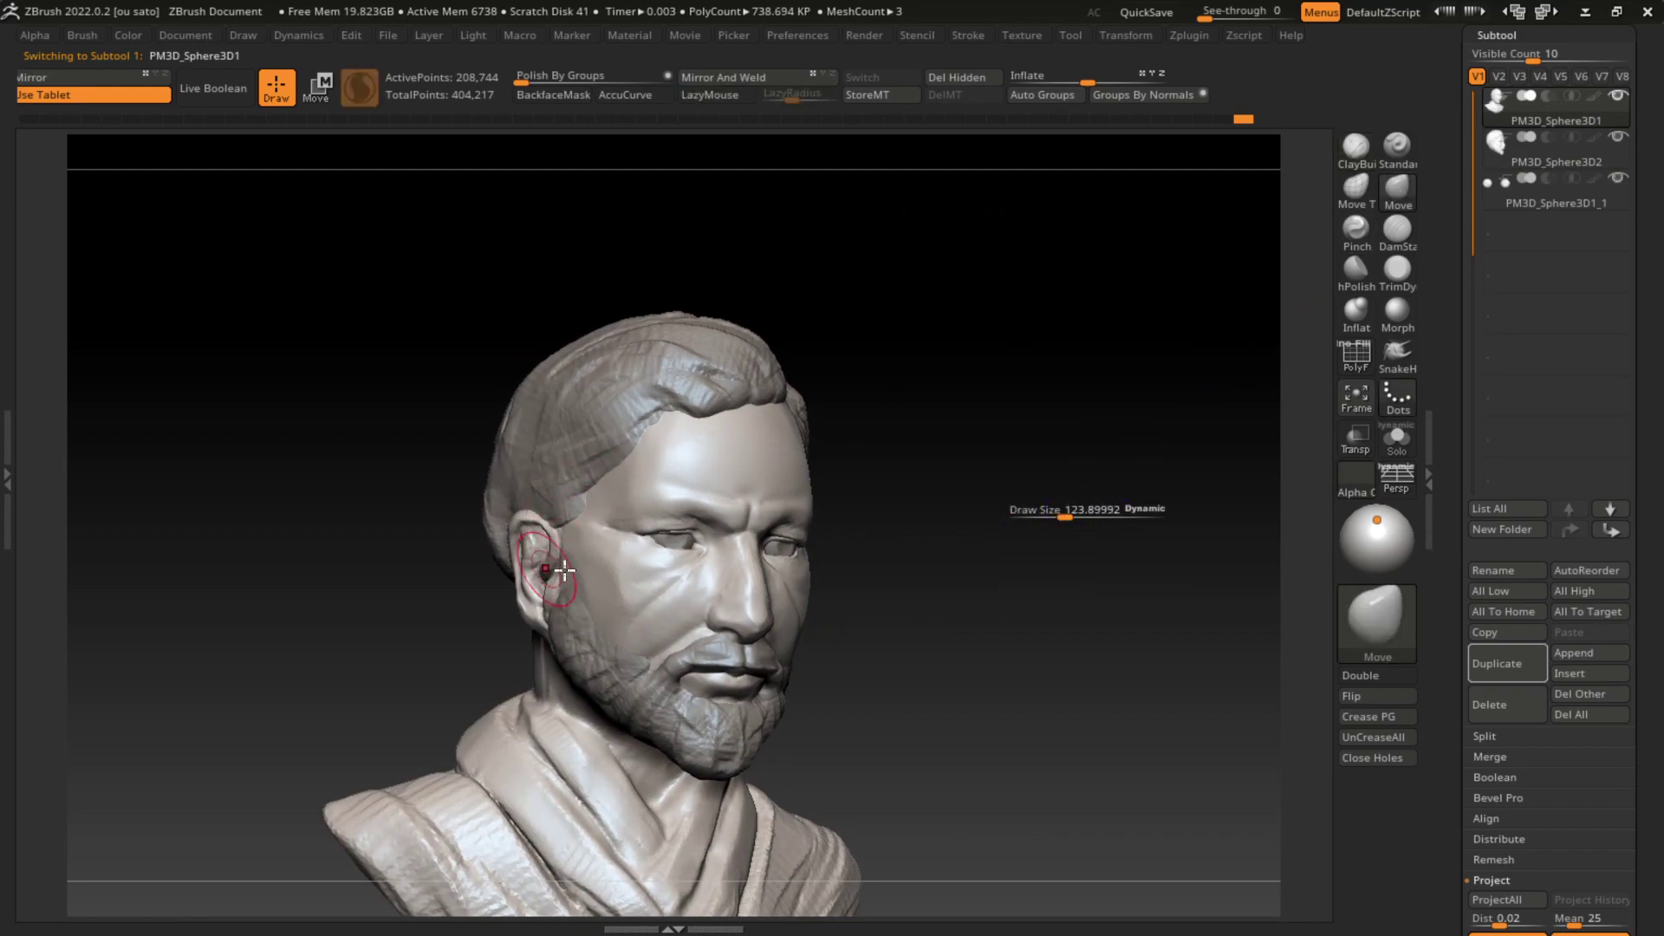
drag(645, 592, 667, 590)
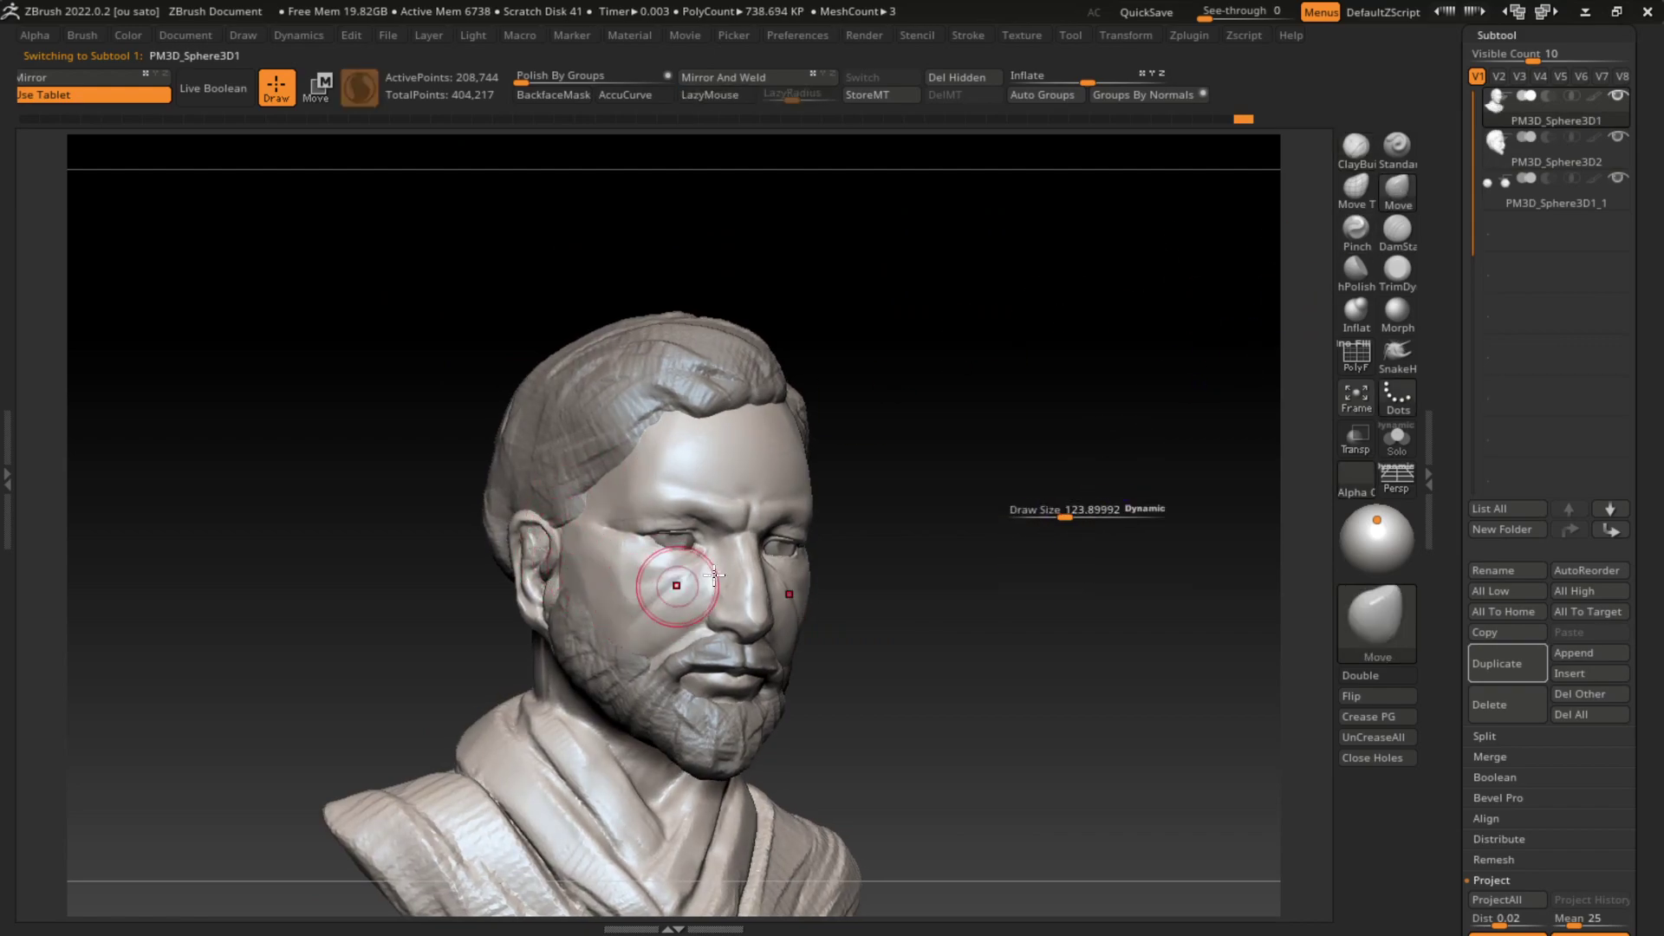
key(s)
drag(976, 575, 997, 576)
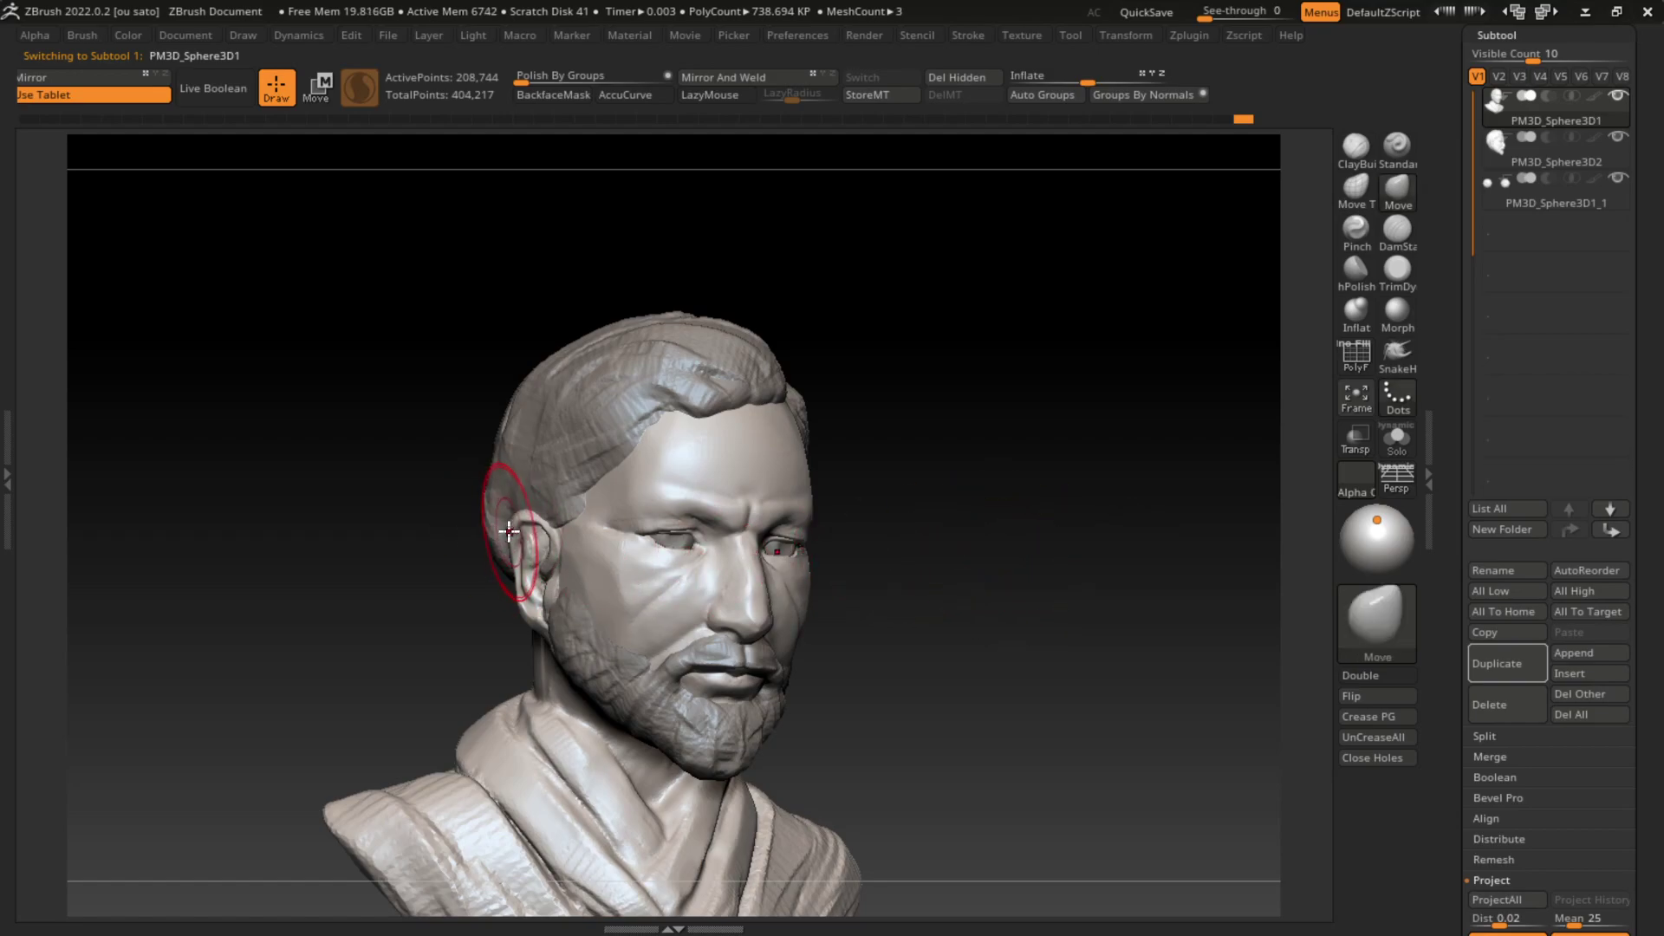
drag(509, 531, 498, 531)
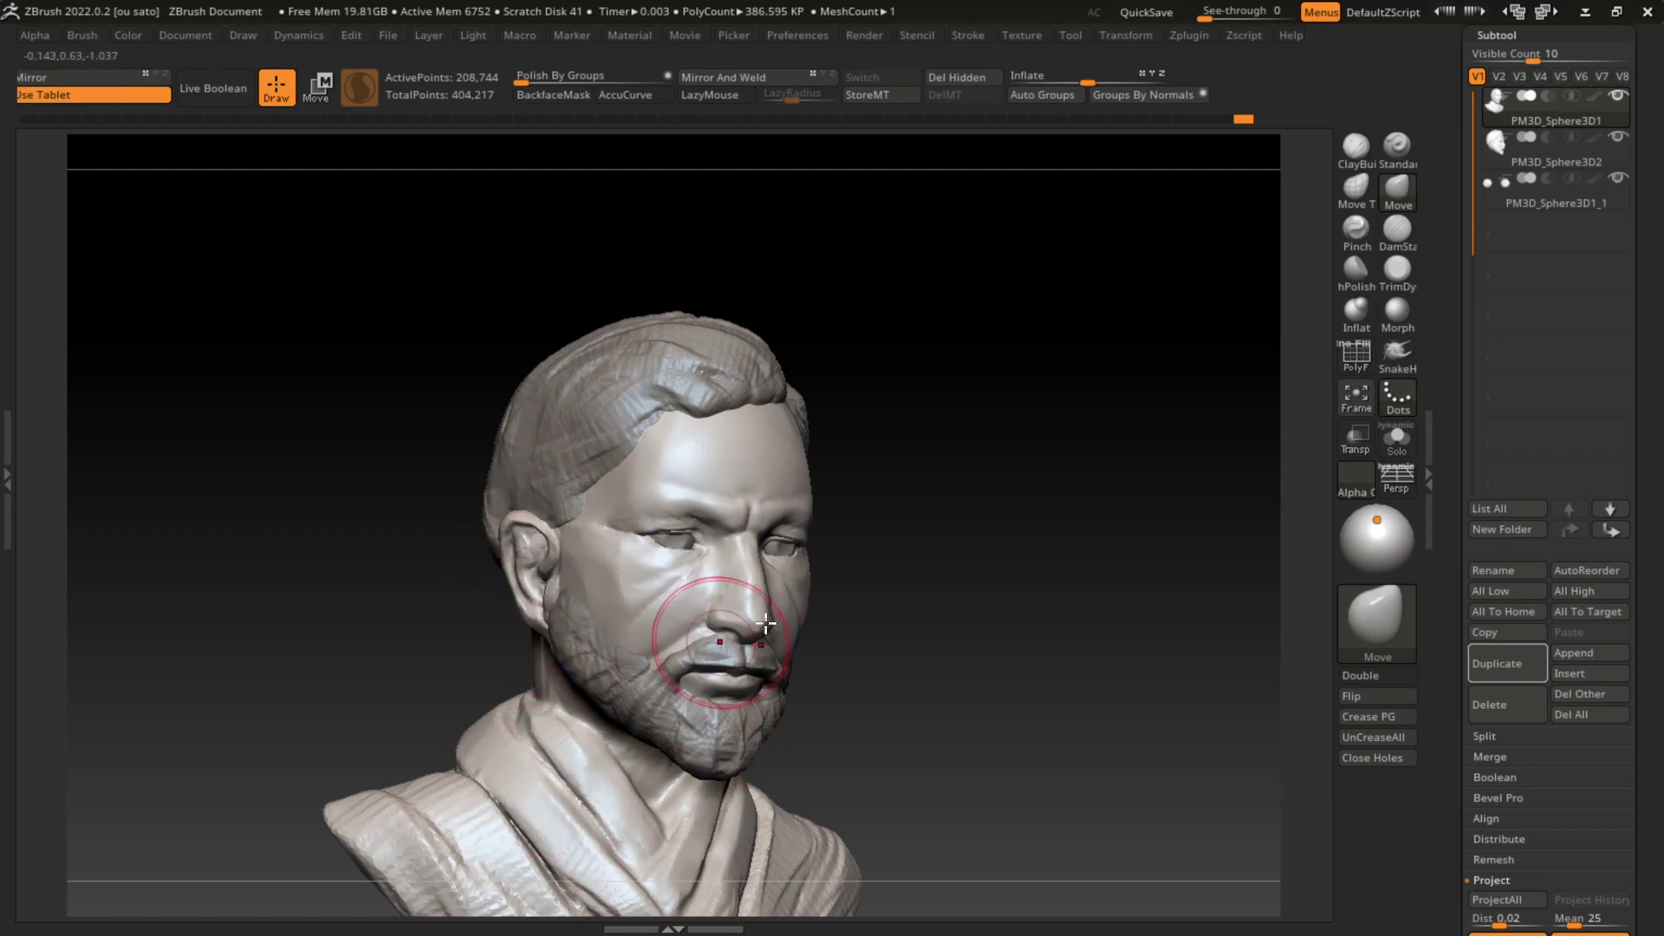
Step: Return to DamStandard with stroke steadying on, viewing the head from profile to front
drag(850, 572, 965, 575)
key(b)
key(d)
key(s)
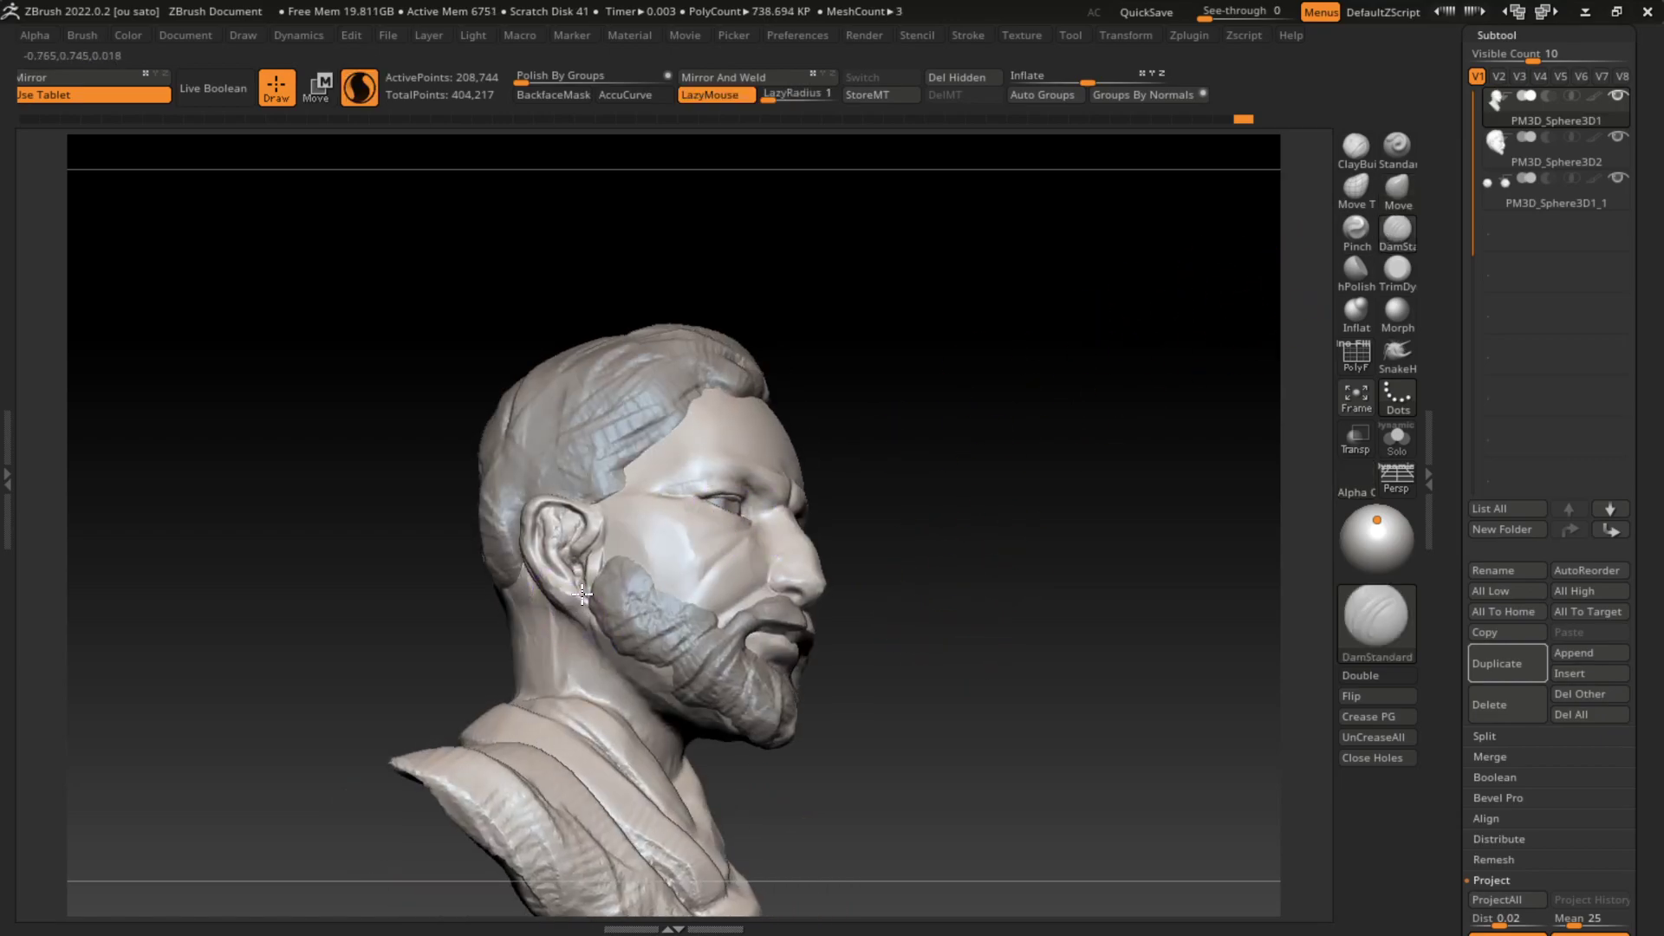
mouse_move(894, 435)
mouse_down()
mouse_move(1069, 610)
mouse_move(1065, 582)
mouse_up()
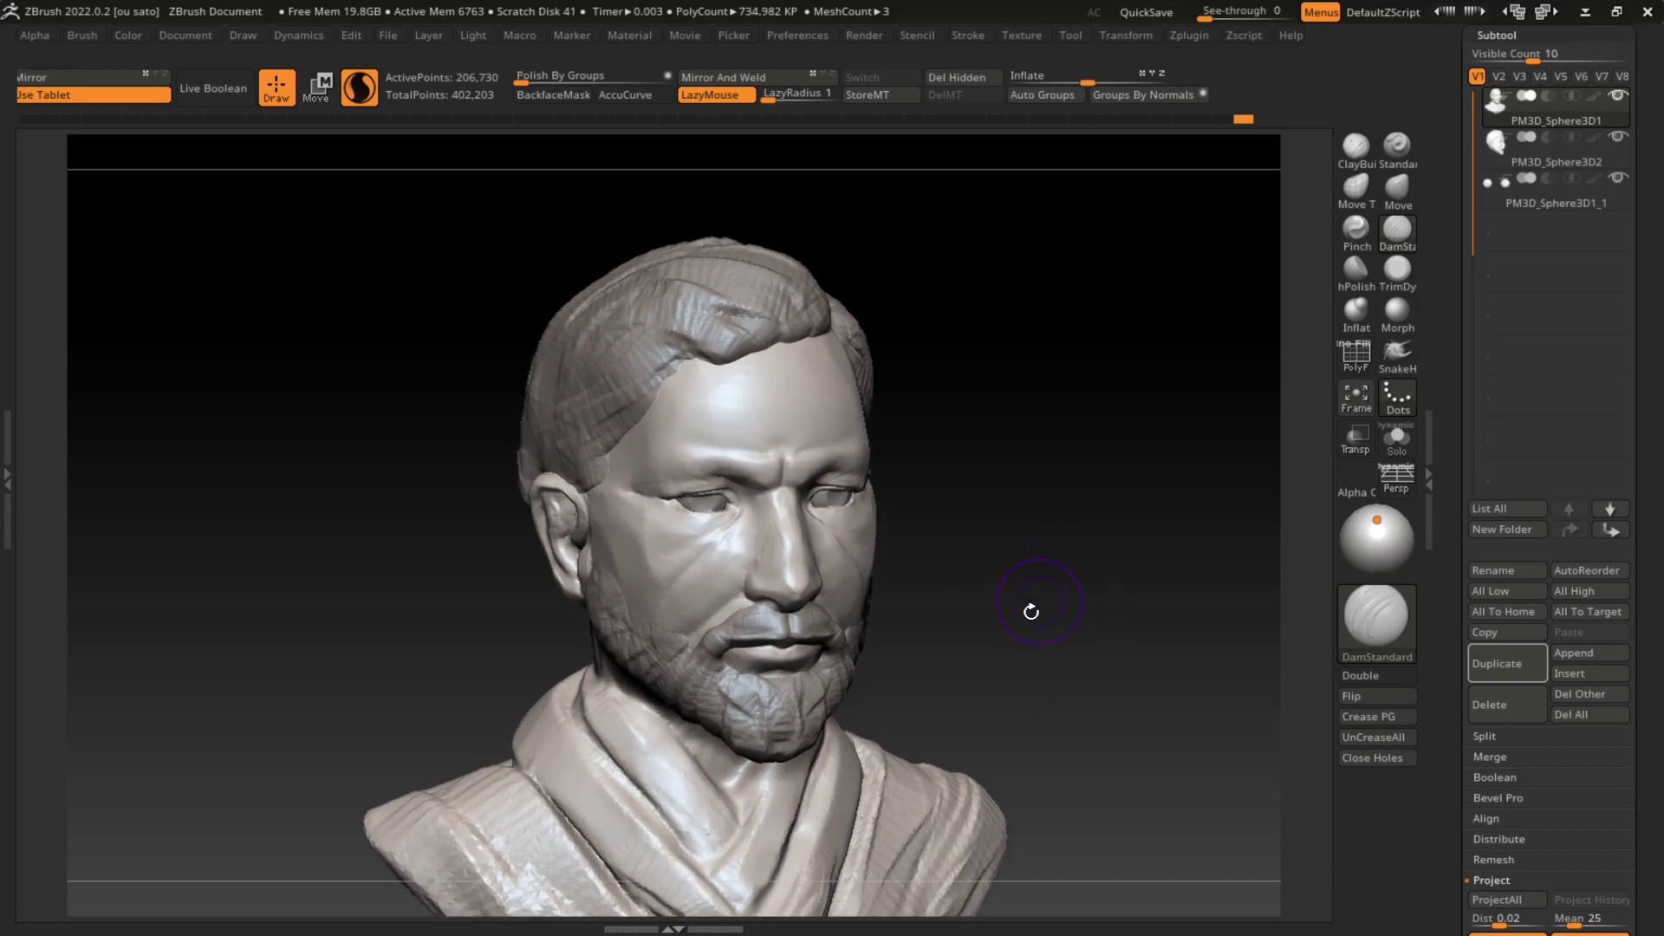
drag(966, 654, 1048, 490)
Step: Thicken the eyebrows with ClayBuildup strokes and reshape their outer ends, then select the head subtool
click(1357, 145)
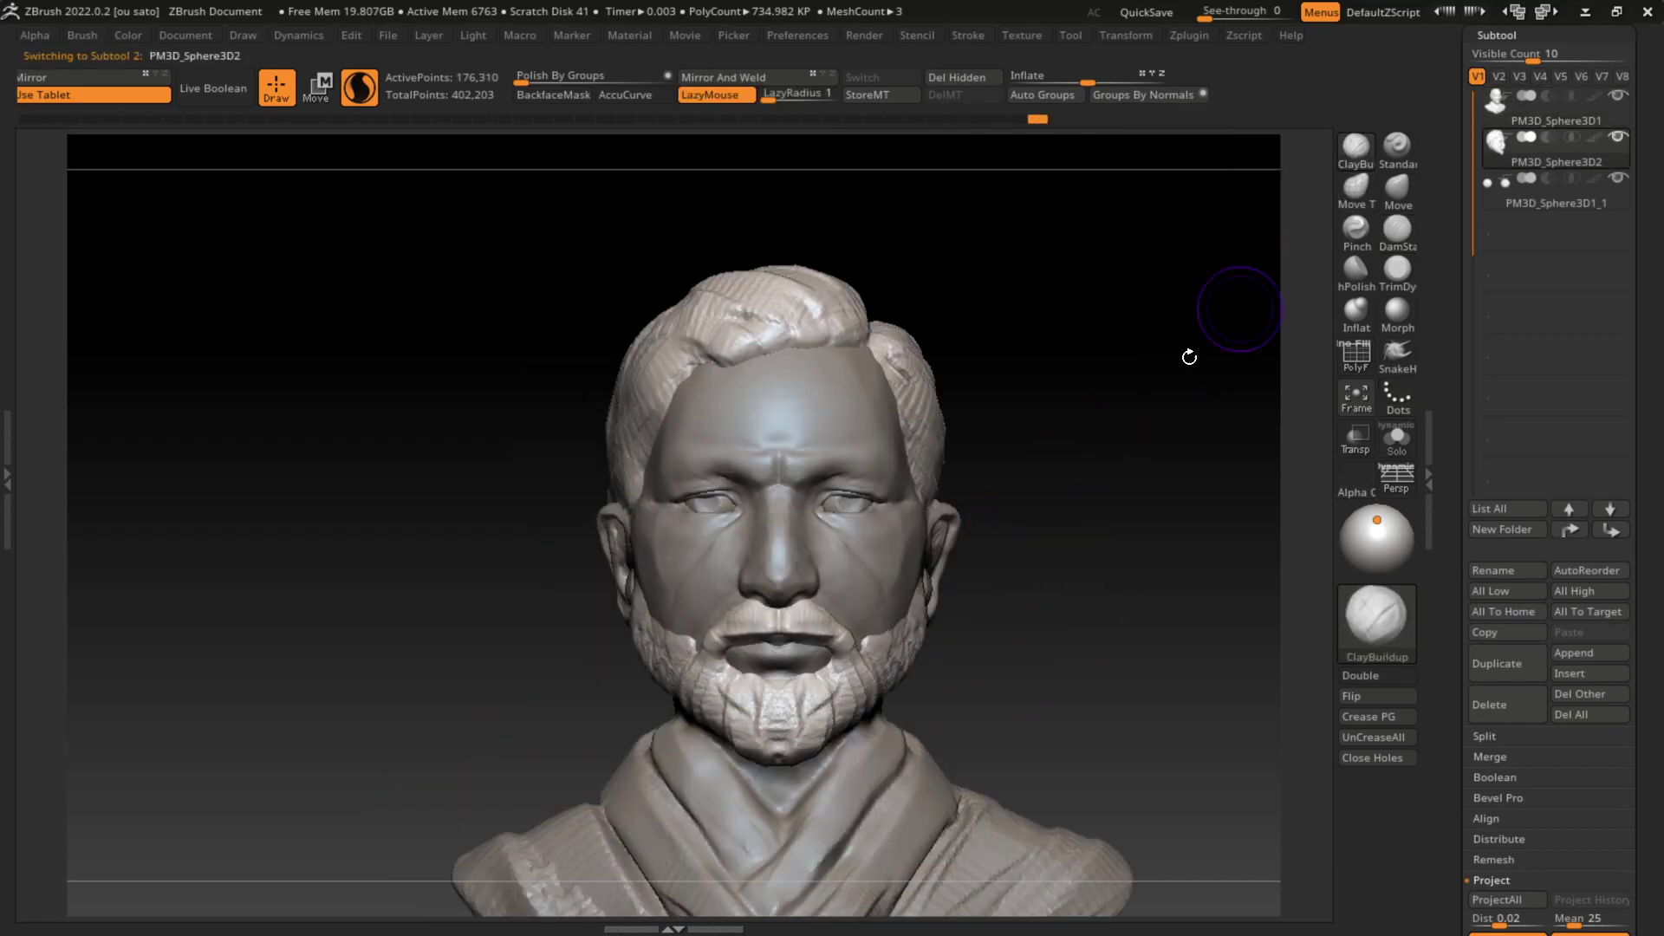
drag(858, 486, 807, 475)
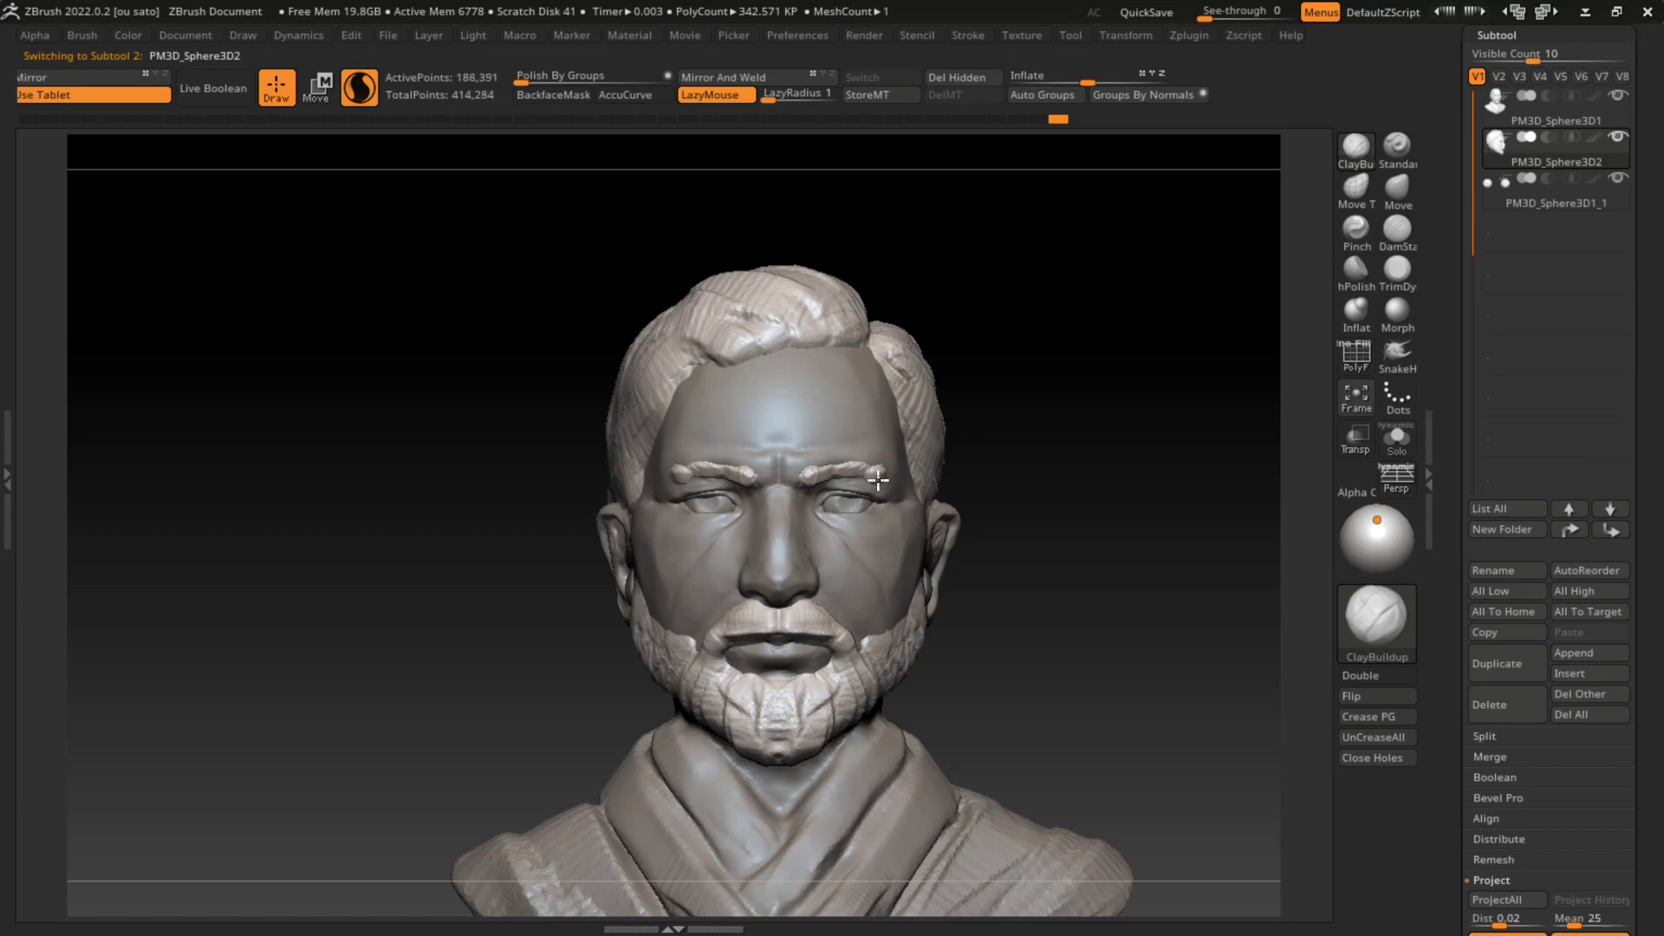
drag(897, 483, 881, 468)
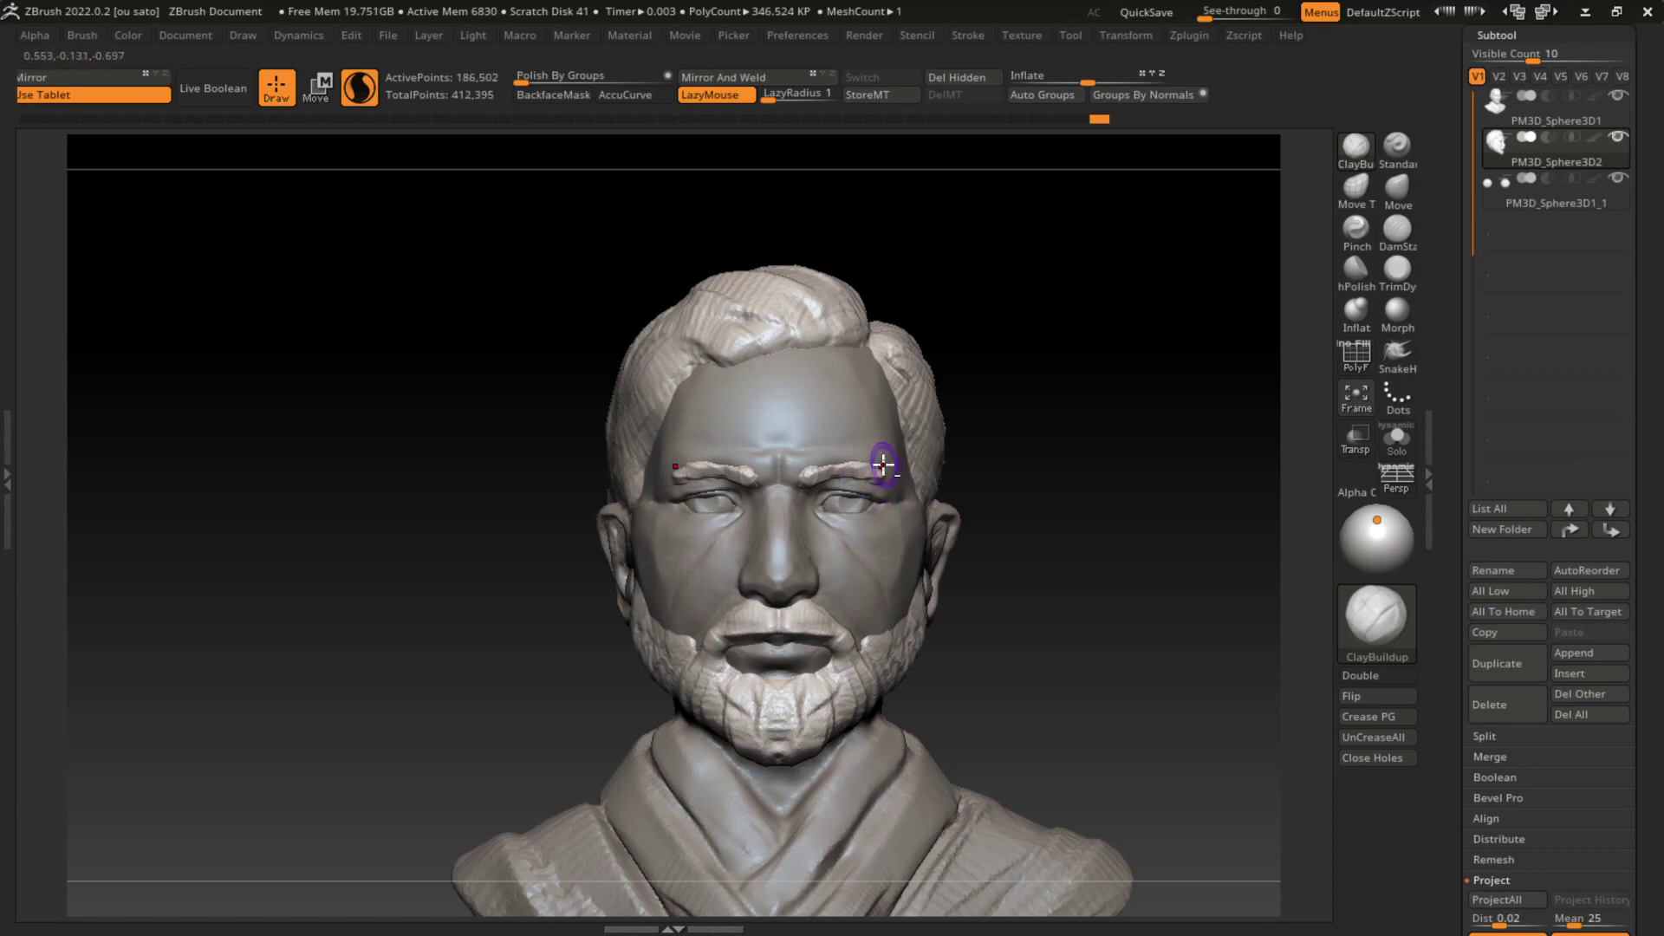
mouse_move(895, 497)
mouse_down()
mouse_move(885, 483)
mouse_move(1034, 464)
mouse_up()
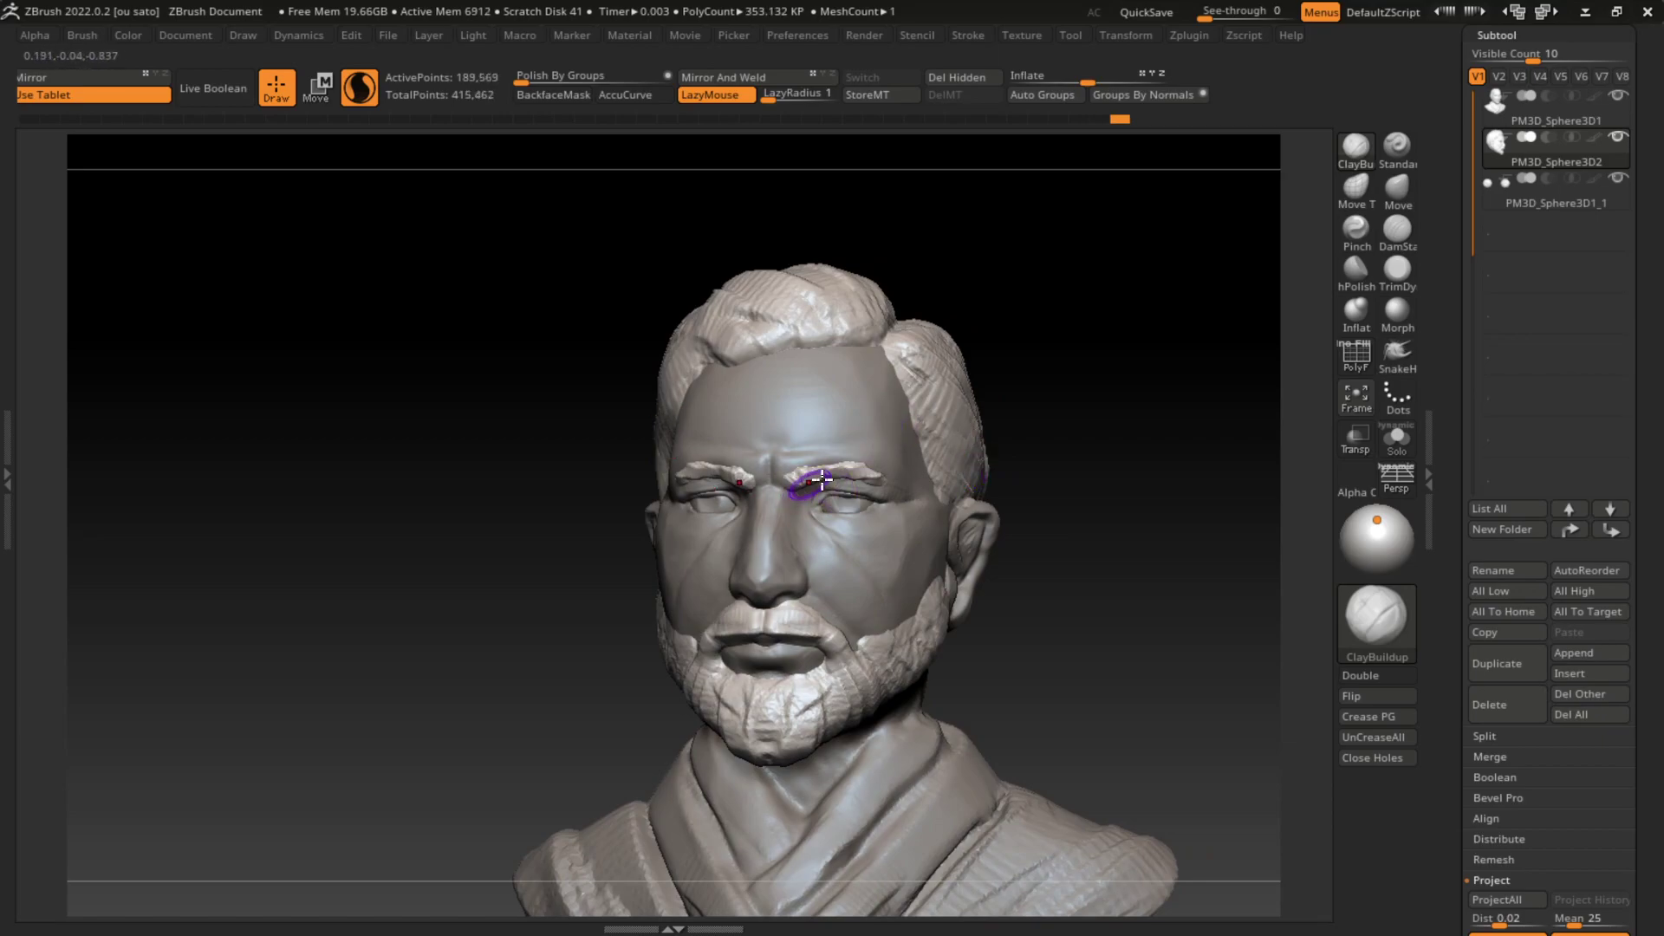
mouse_move(821, 479)
mouse_down()
mouse_move(767, 390)
mouse_move(1103, 428)
mouse_move(1083, 417)
mouse_up()
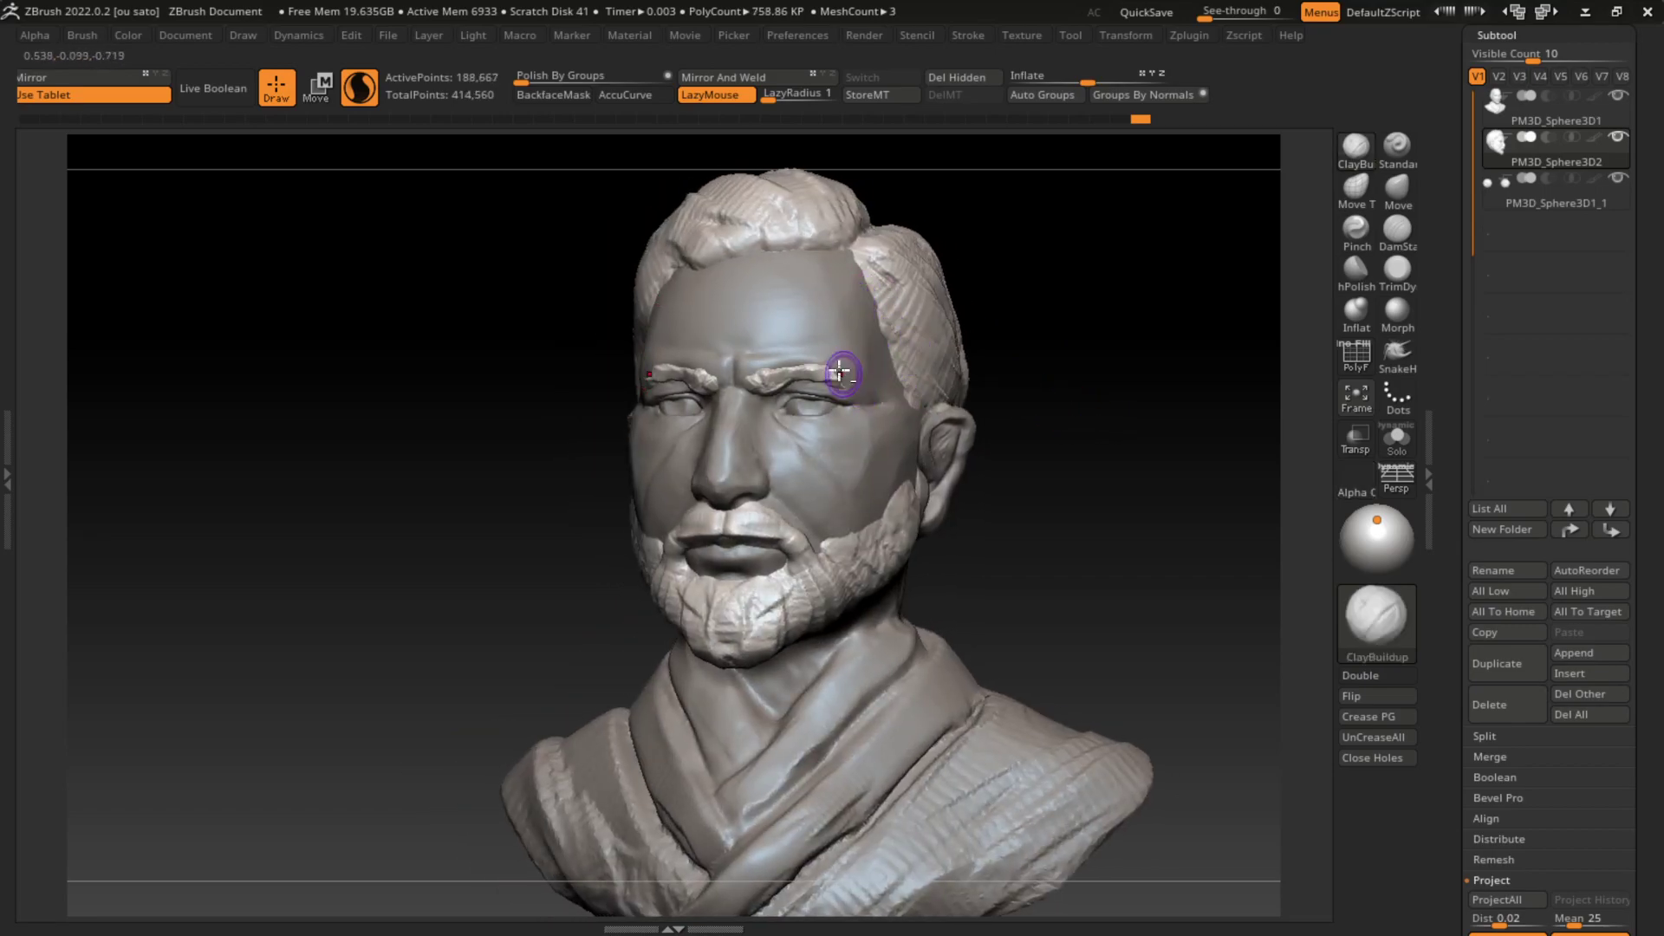
mouse_move(840, 373)
mouse_down()
mouse_move(830, 385)
mouse_move(864, 395)
mouse_up()
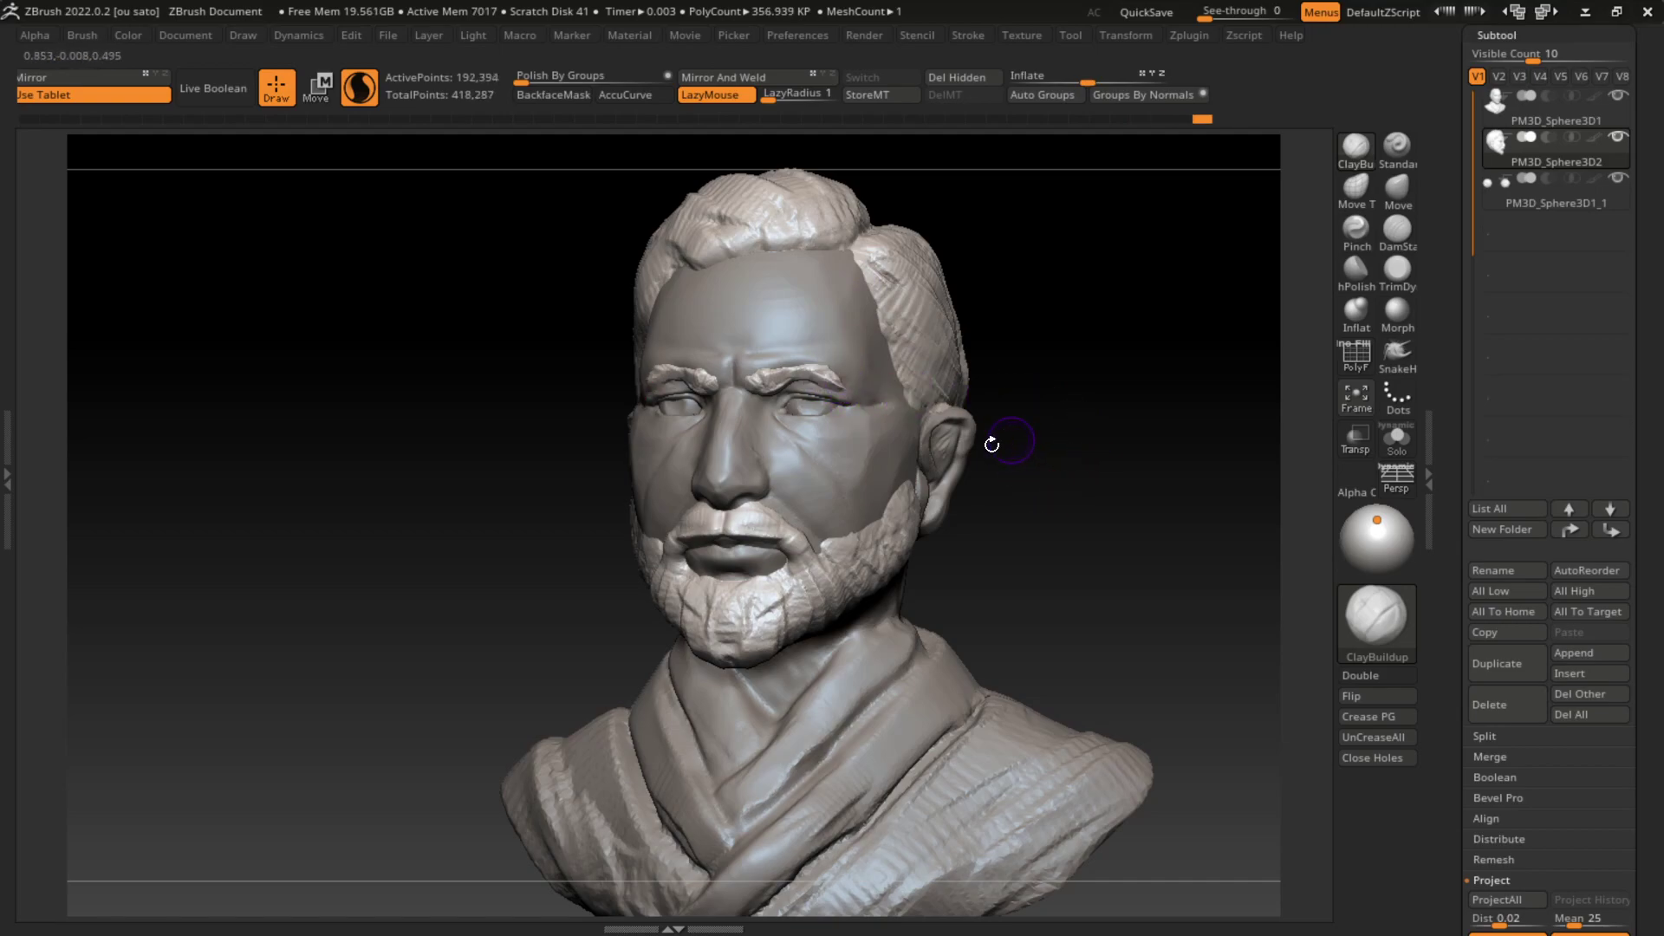
alt+click(847, 475)
drag(1014, 501, 1040, 501)
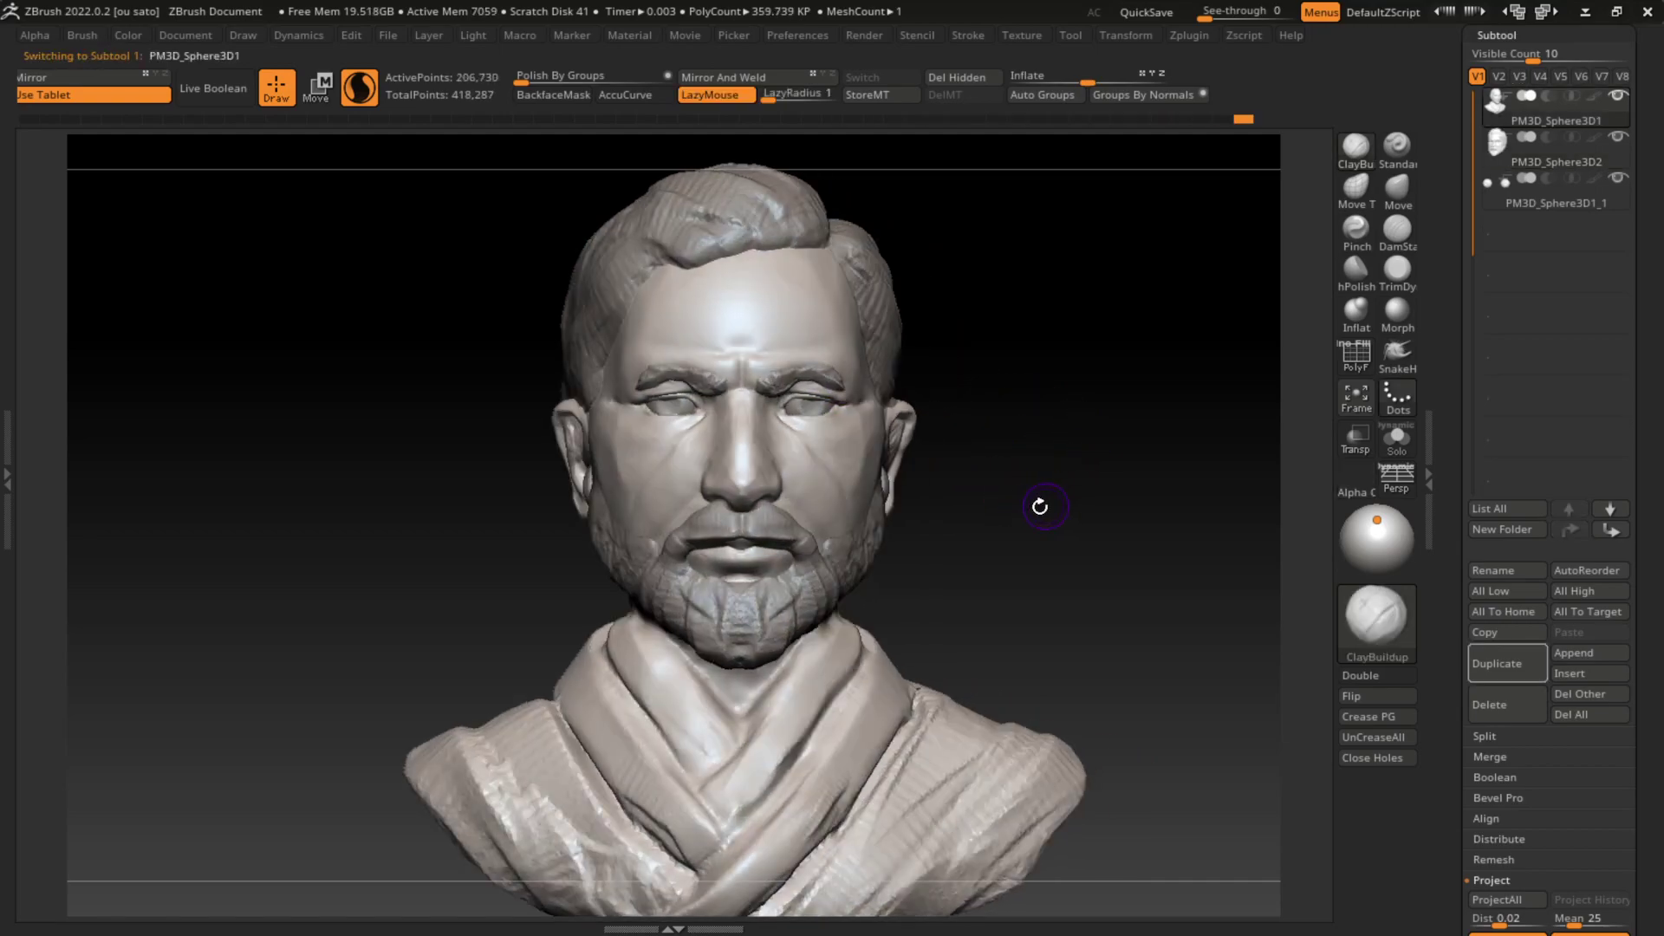
alt+click(800, 413)
click(317, 97)
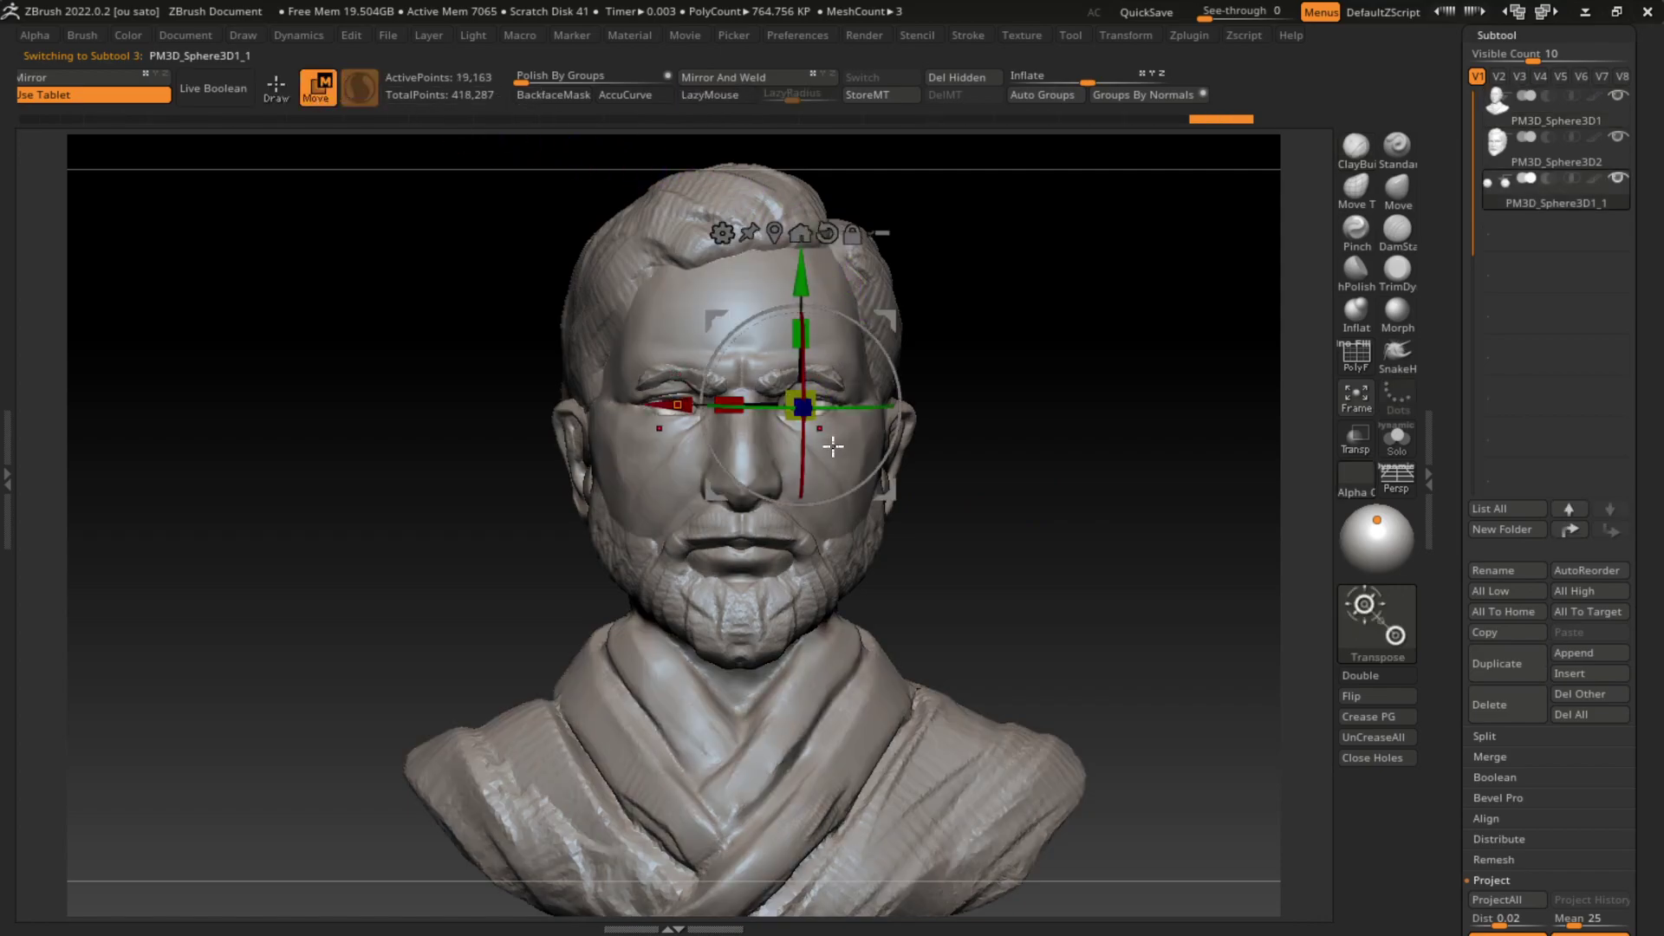
click(677, 406)
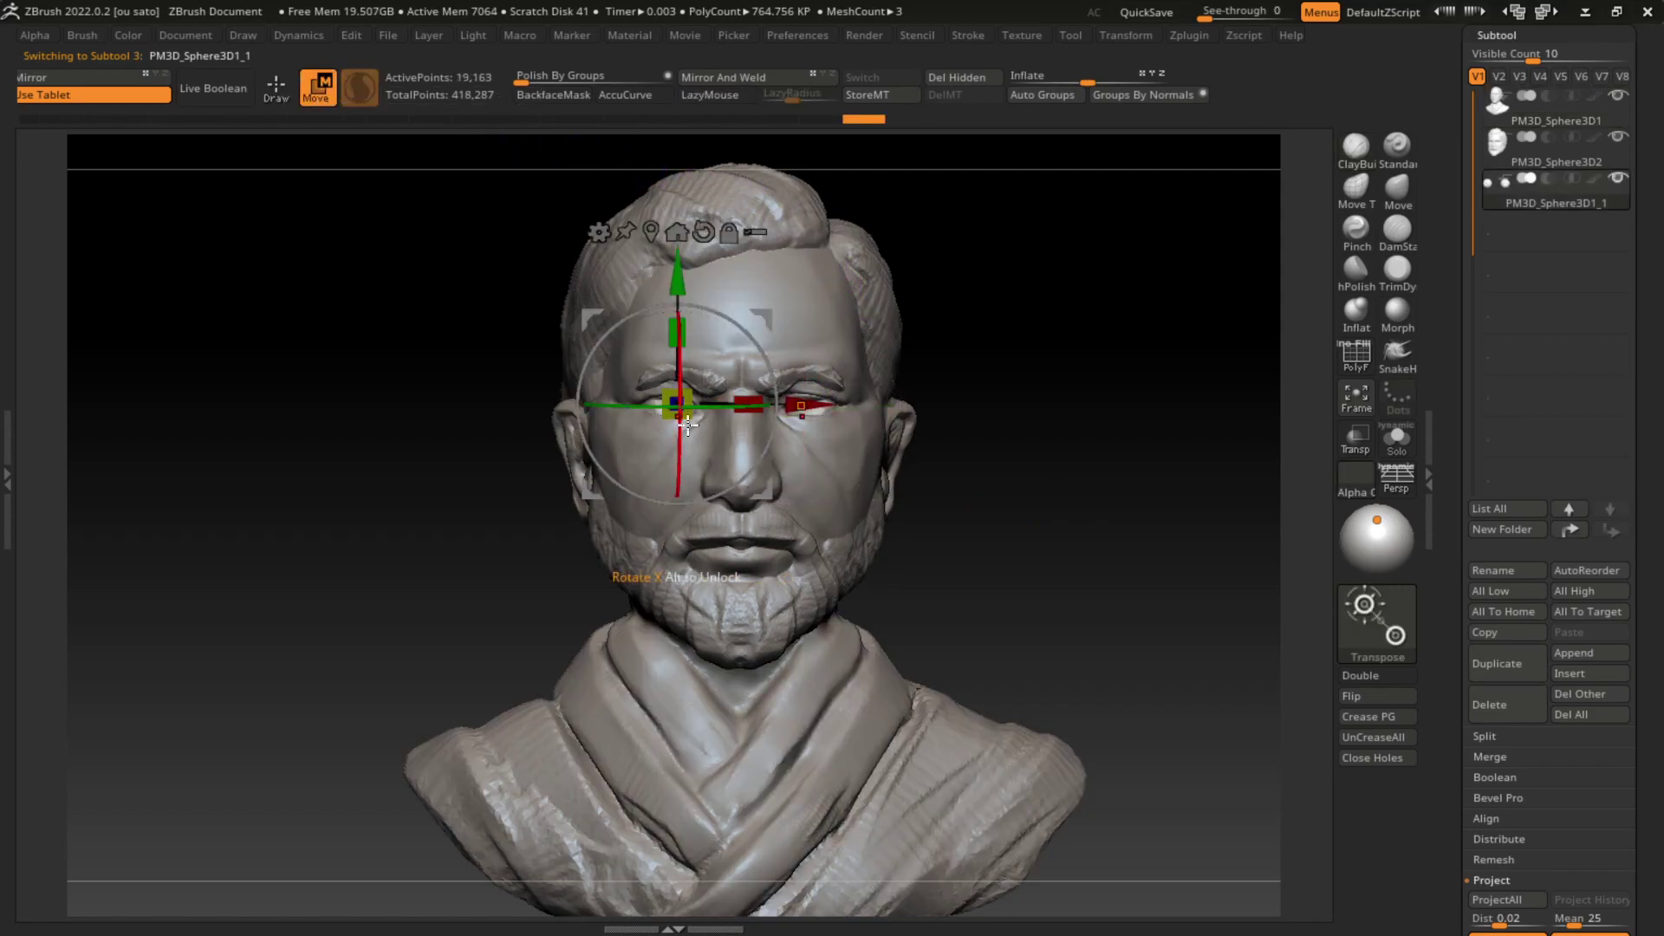
scroll(860, 427, up, 3)
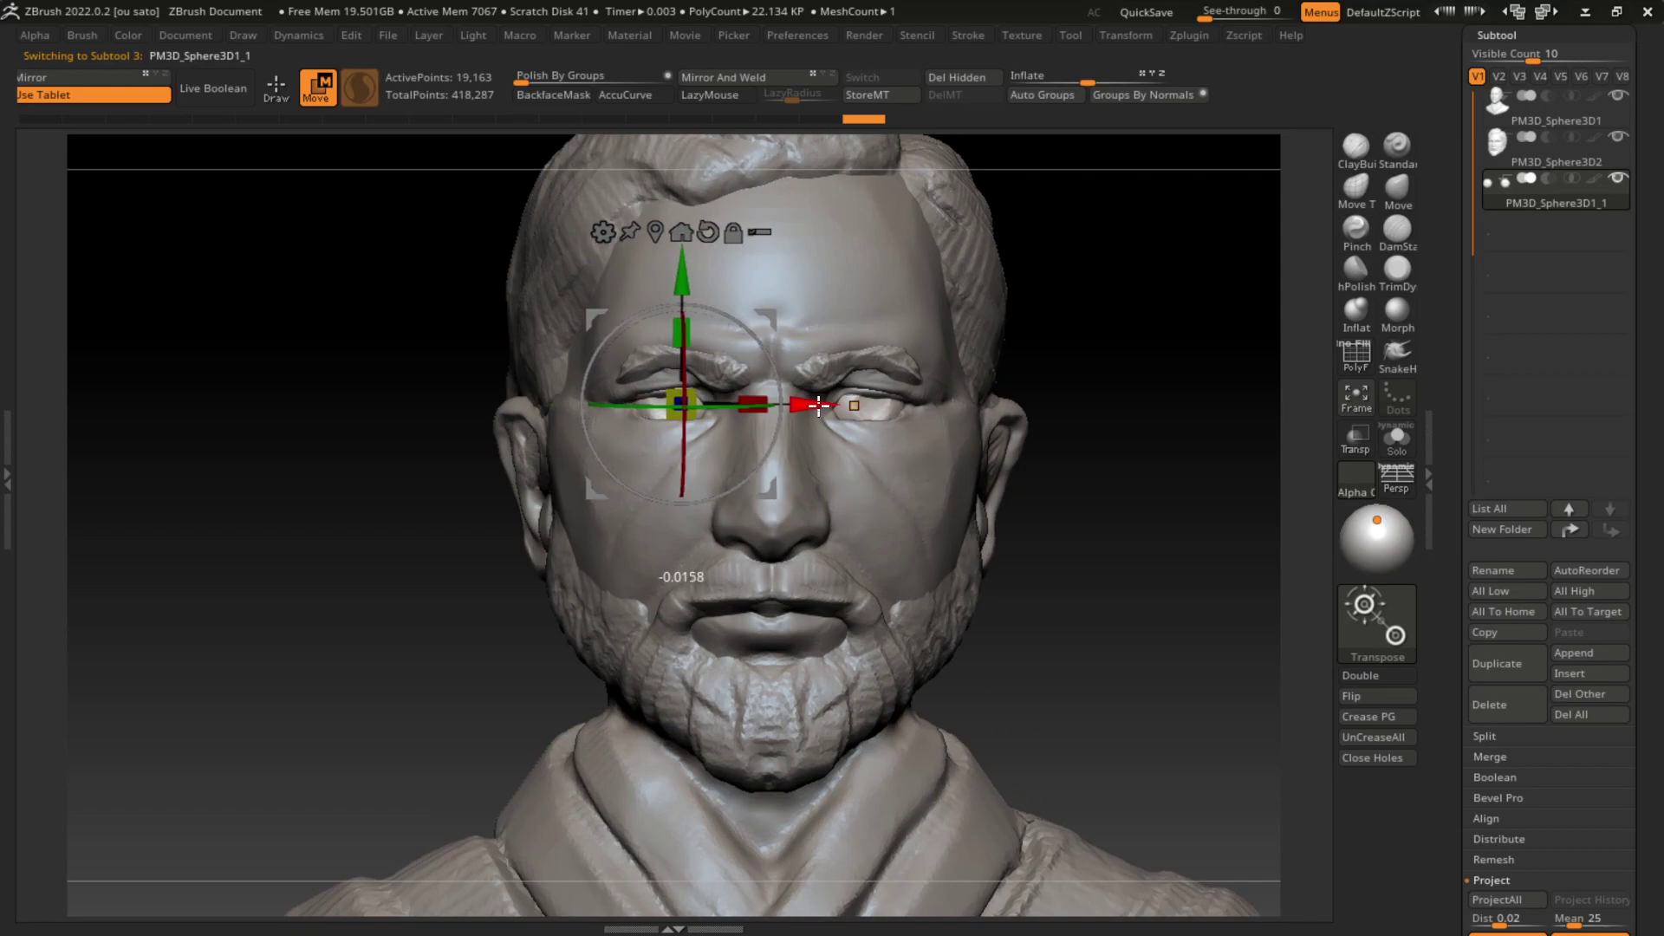
alt+click(943, 507)
scroll(1078, 617, down, 3)
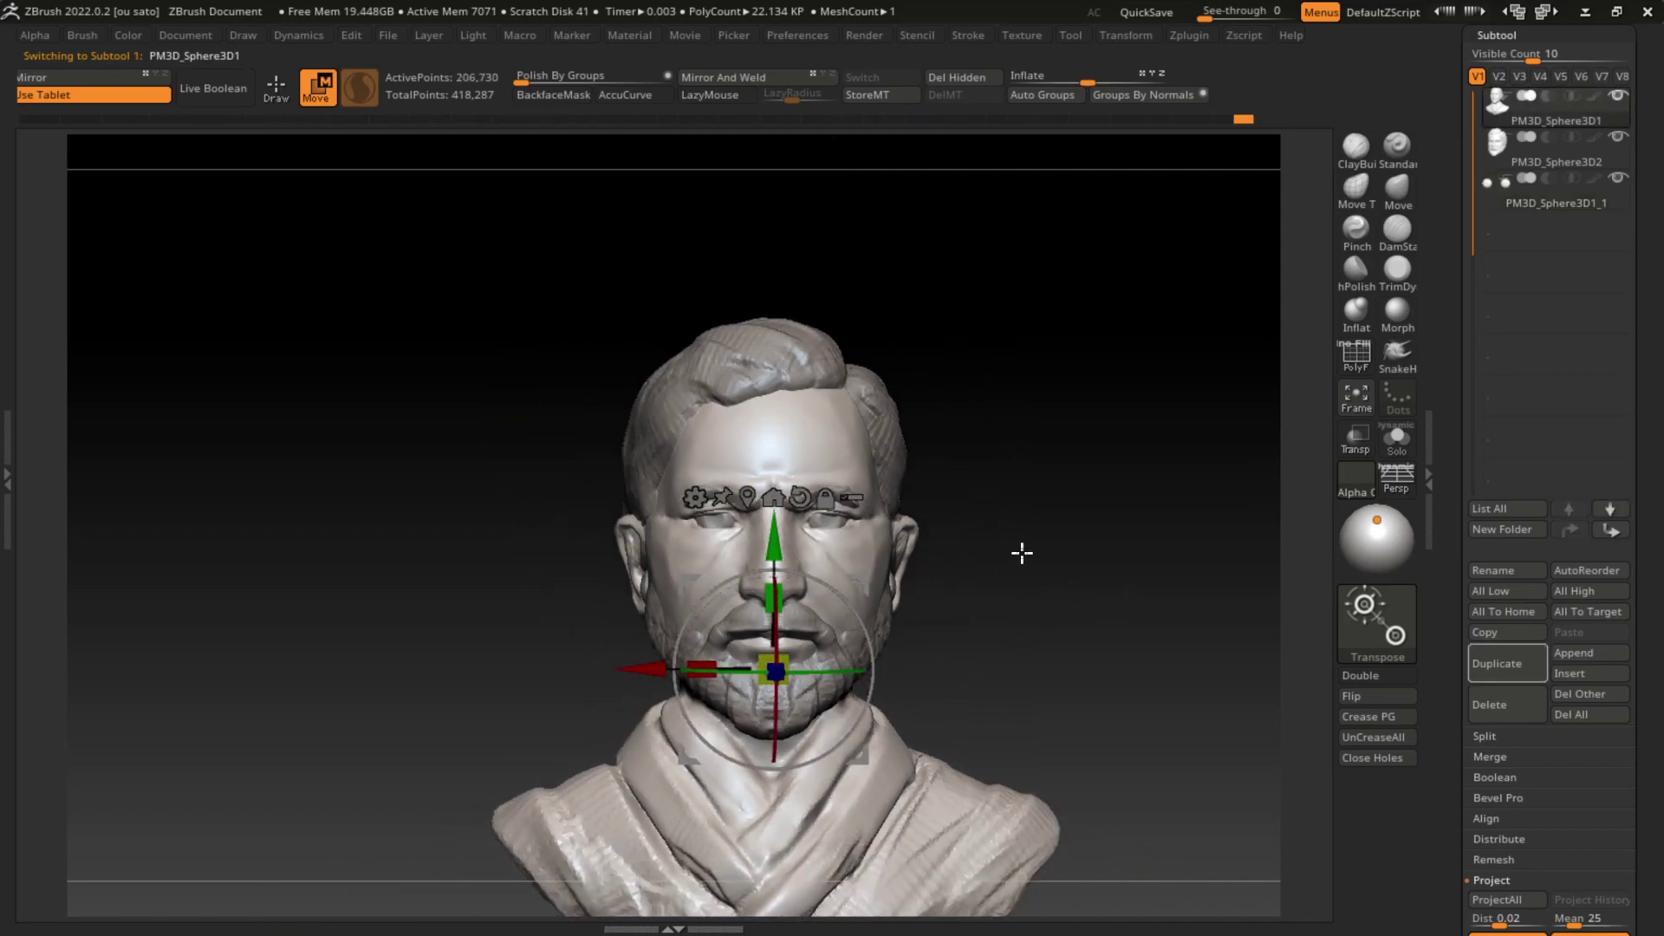
key(q)
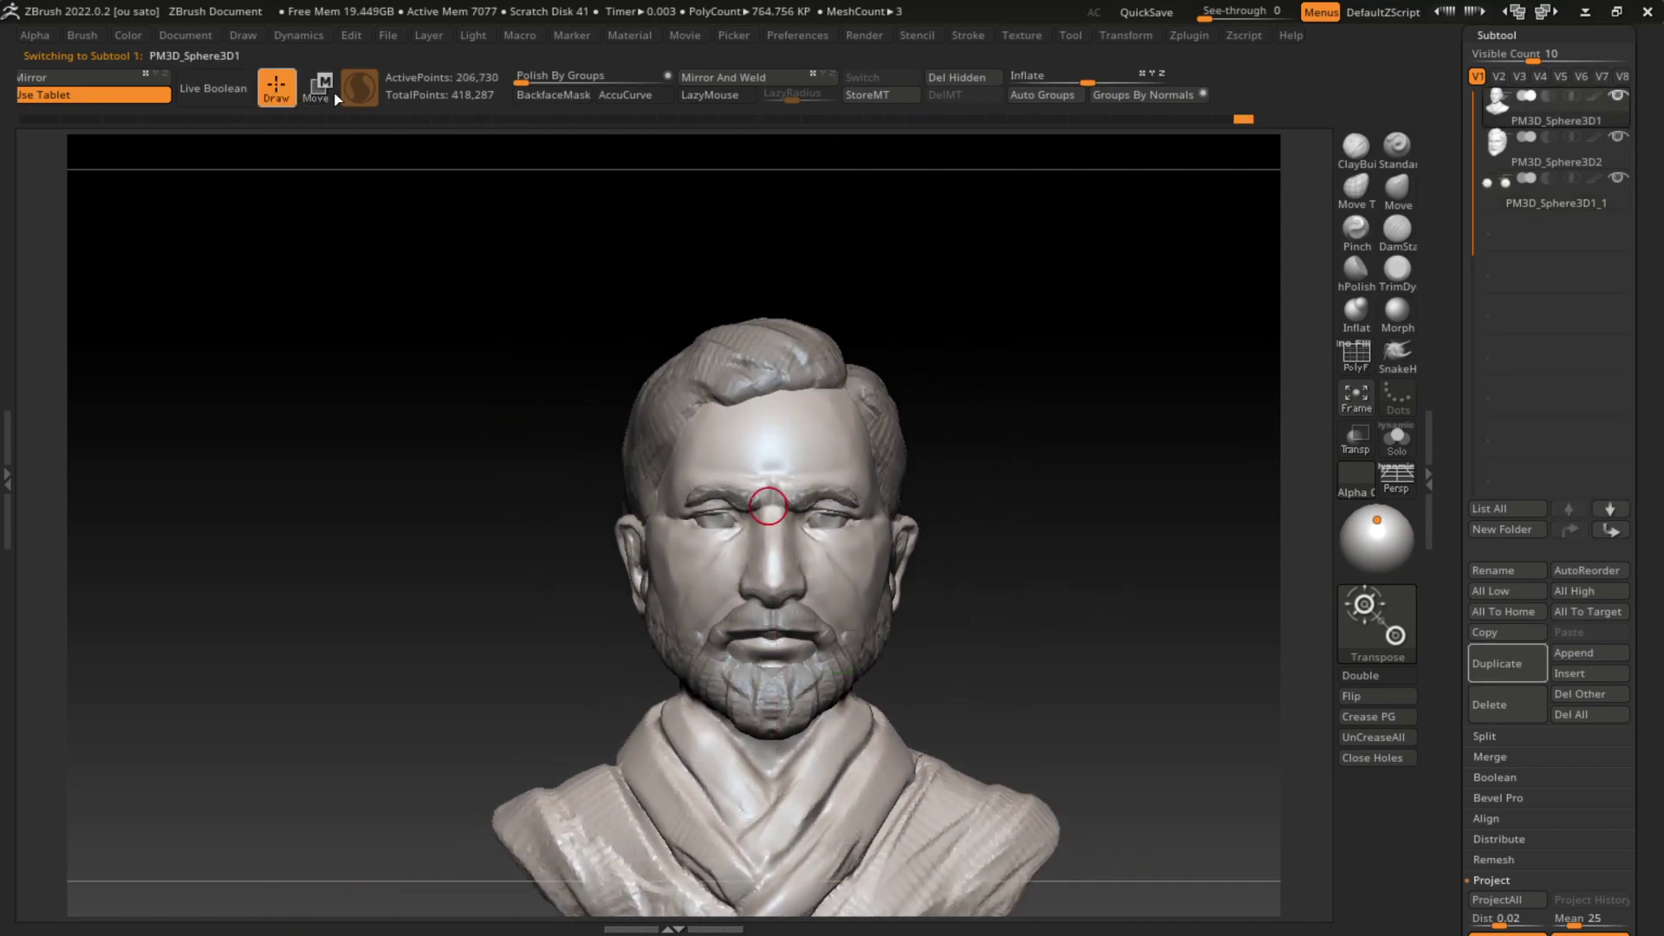
mouse_move(1066, 647)
mouse_down()
mouse_move(1052, 652)
mouse_move(1118, 658)
mouse_up()
scroll(1058, 646, up, 2)
key(s)
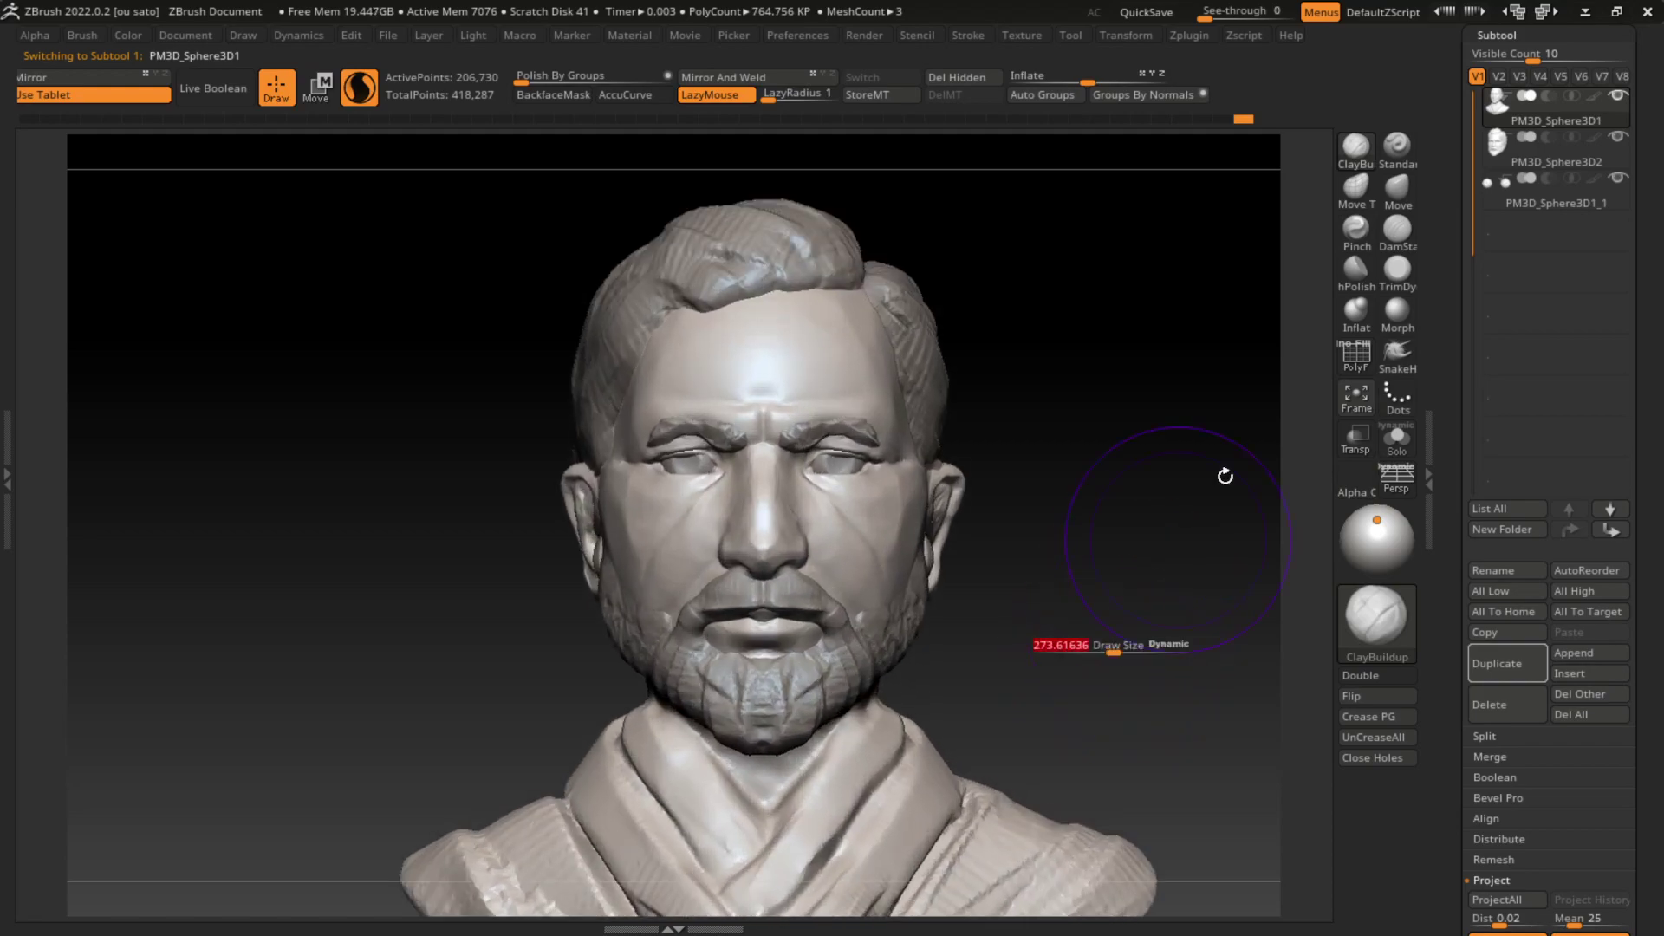
click(1398, 186)
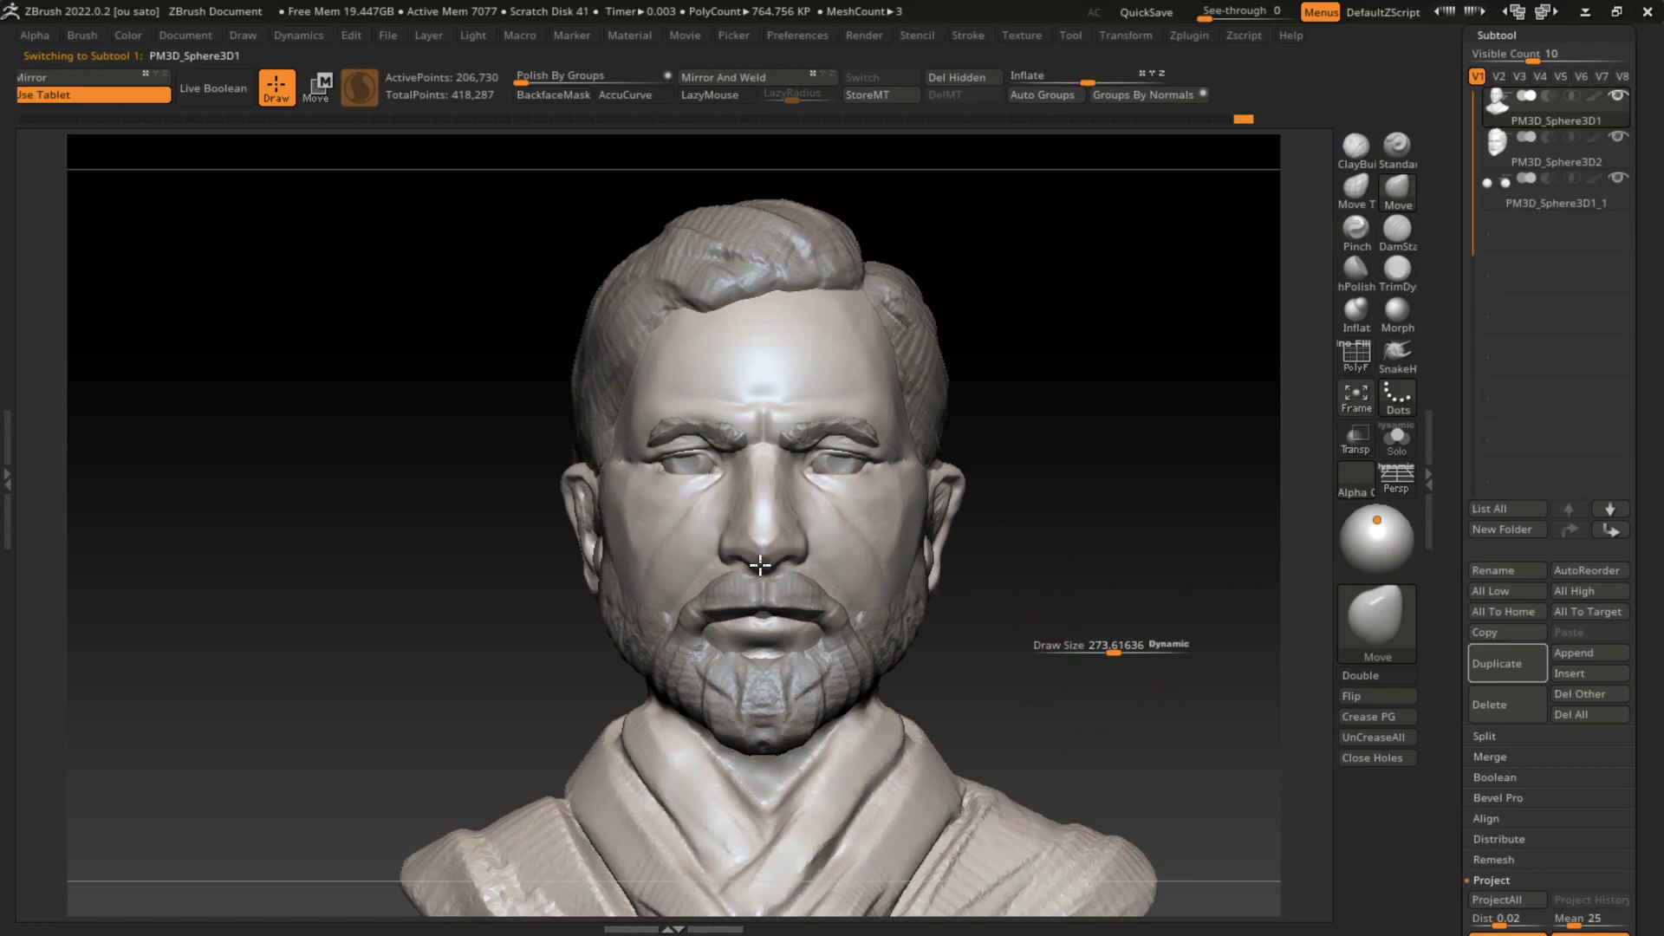
key(ctrl)
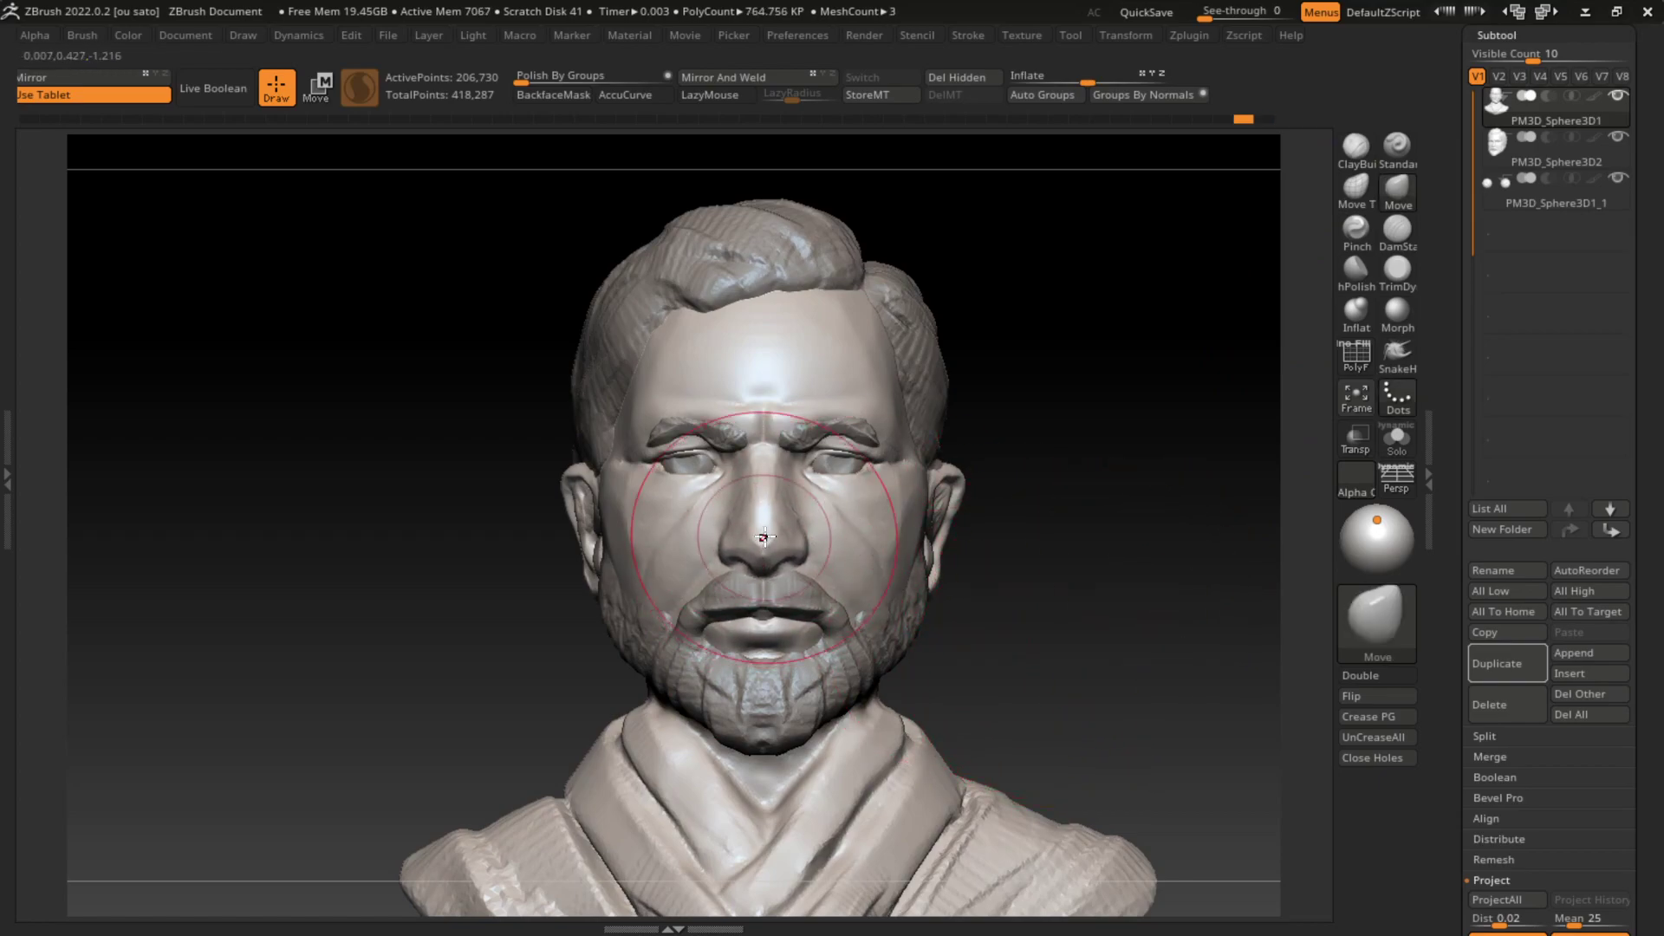
key(s)
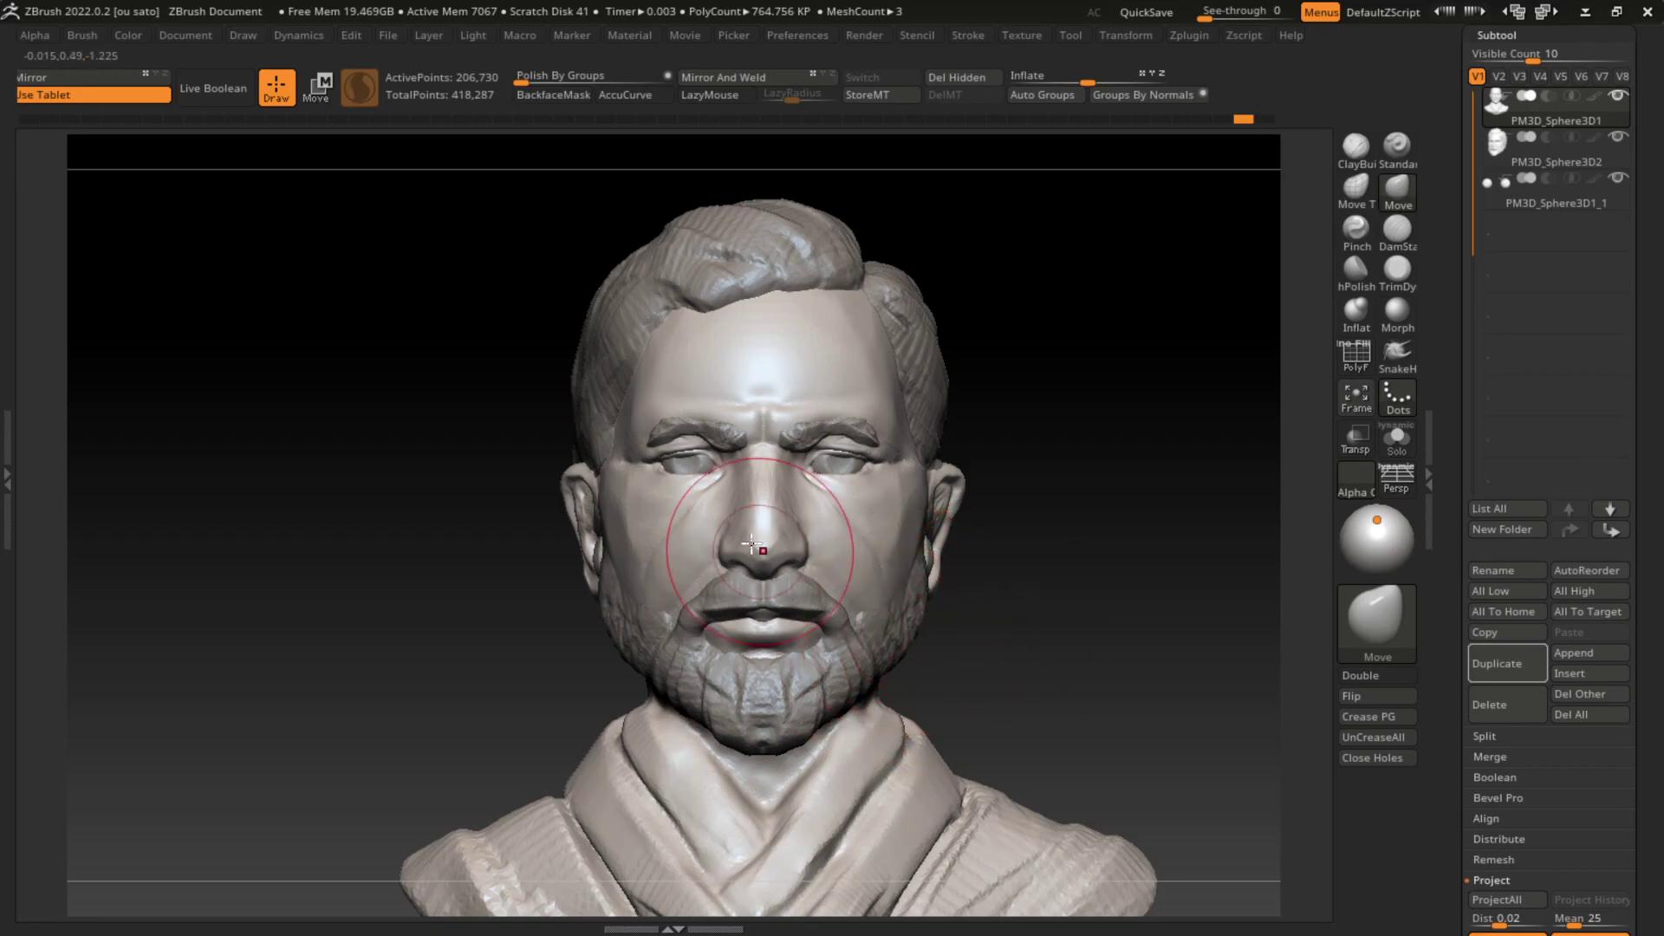
alt+click(800, 581)
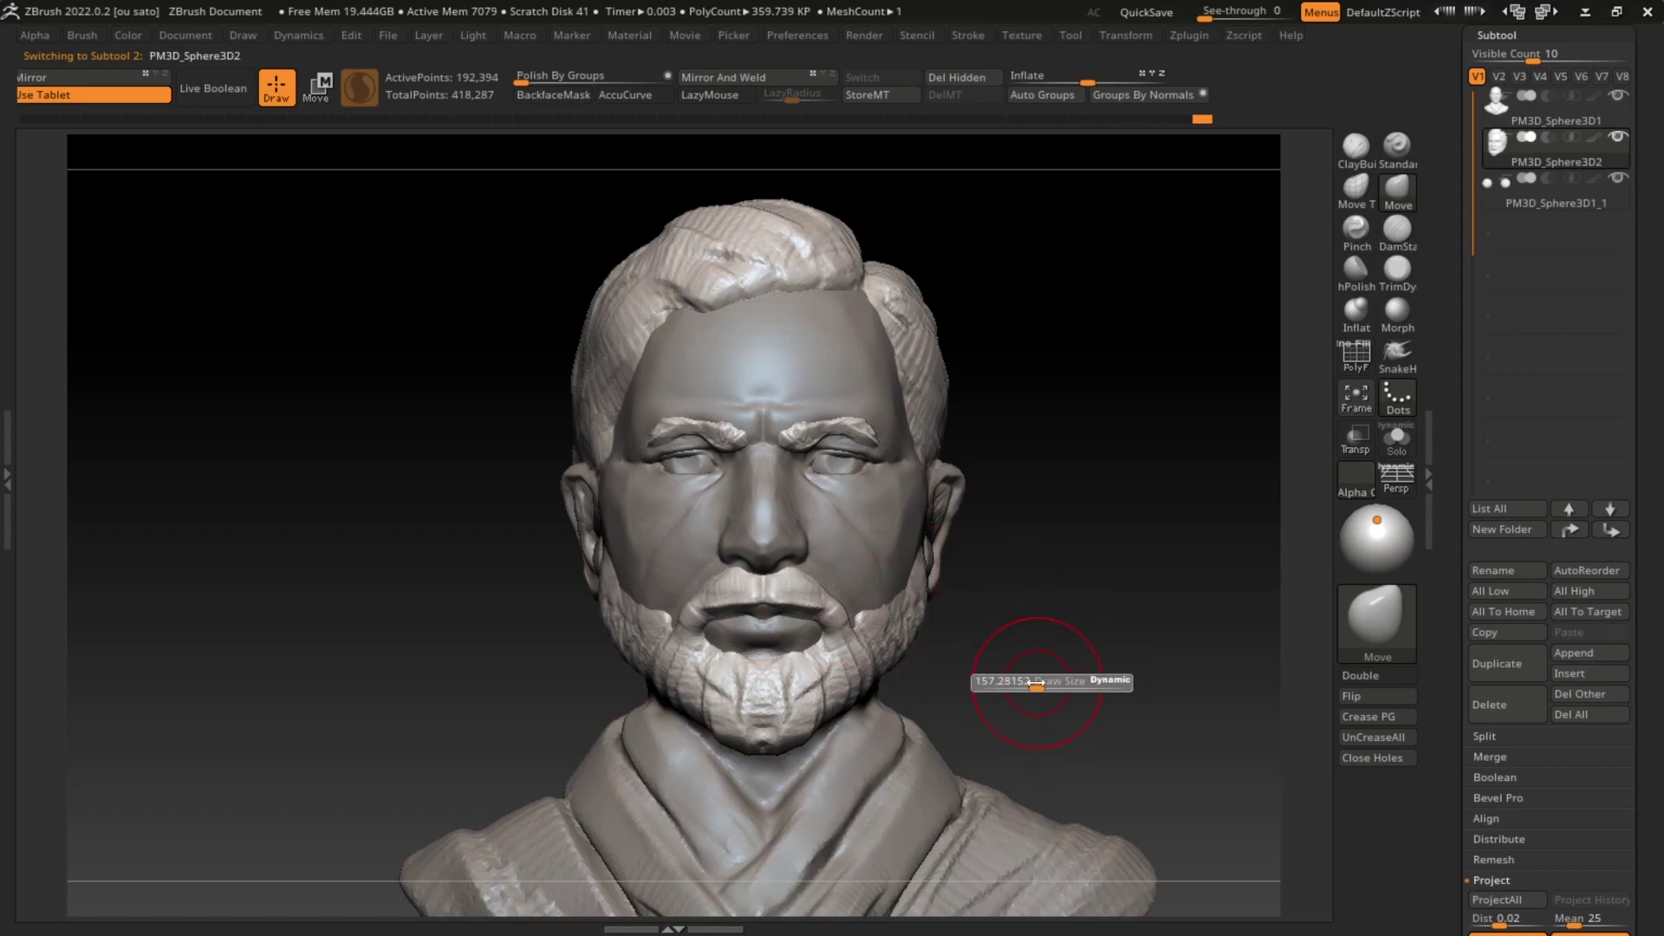
Step: Build up beard volume at the mouth corner and beside the lower lip with ClayBuildup
mouse_move(1065, 545)
mouse_down()
mouse_move(1118, 654)
mouse_move(1225, 643)
mouse_move(1216, 681)
mouse_up()
click(1357, 145)
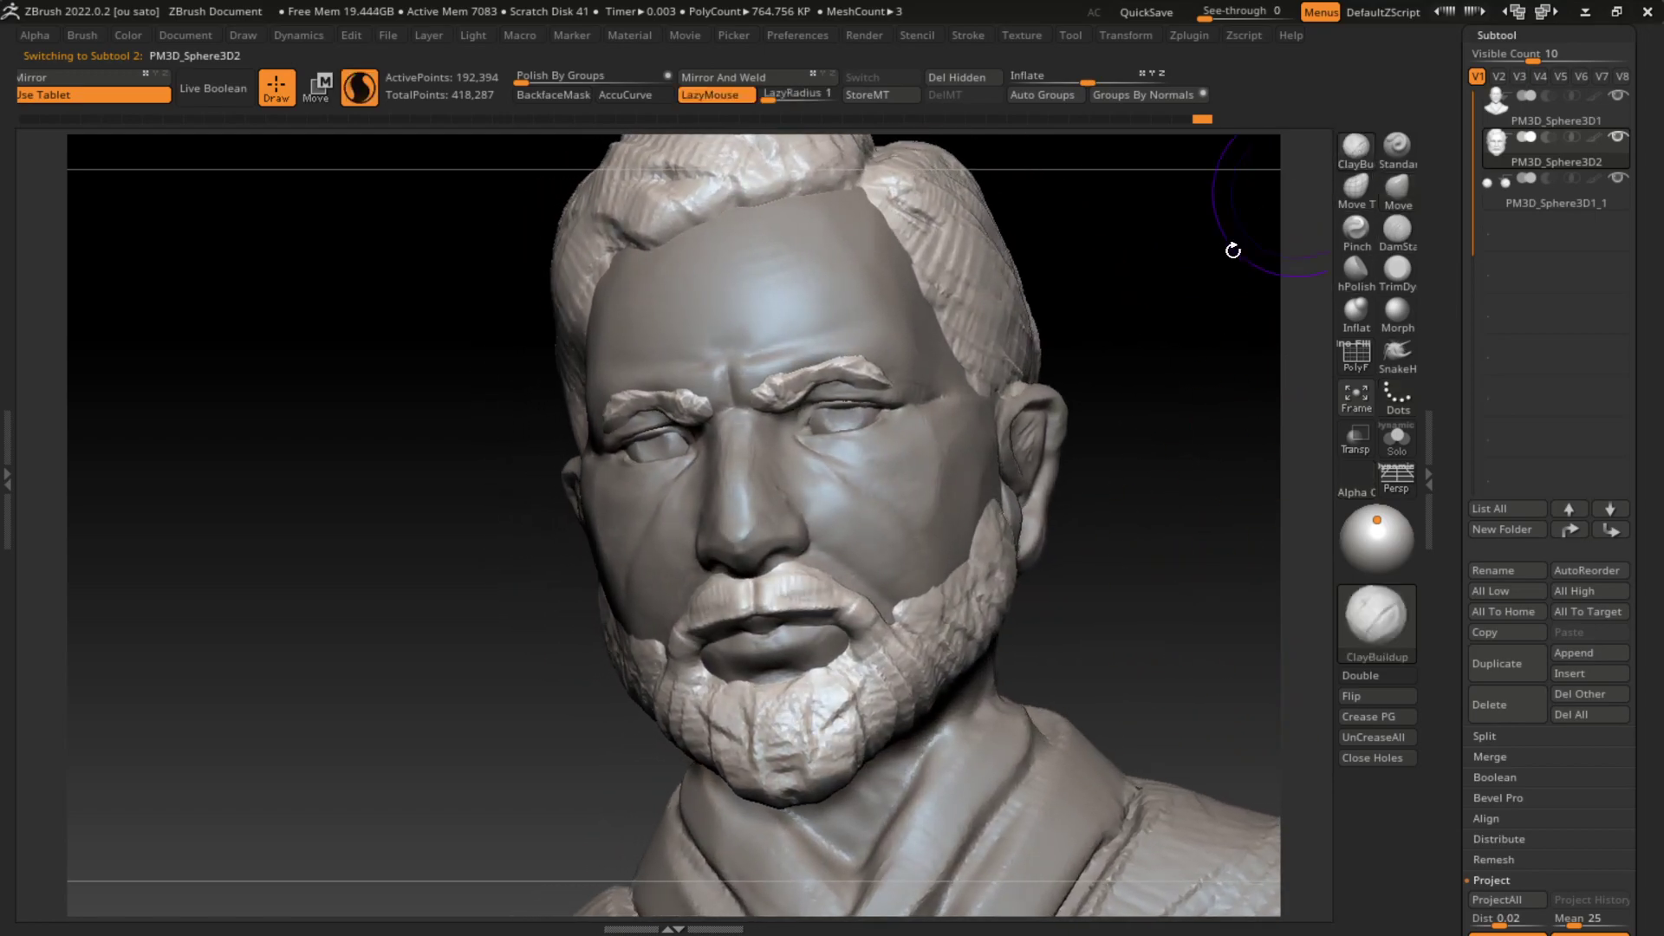
key(s)
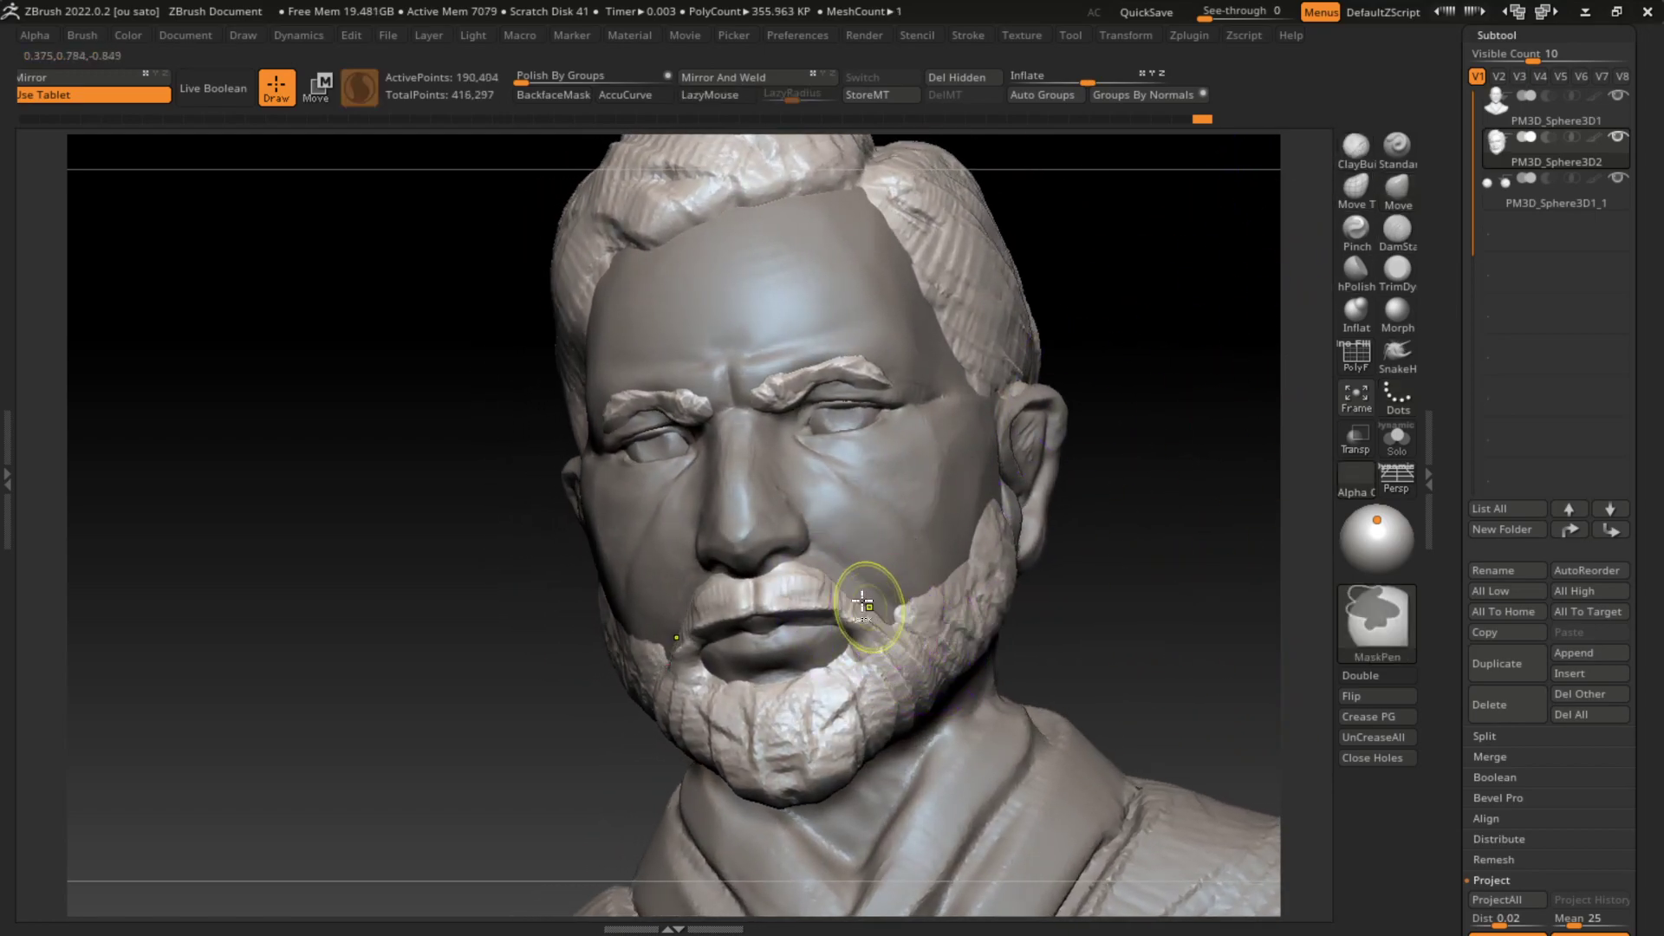
drag(861, 594, 865, 602)
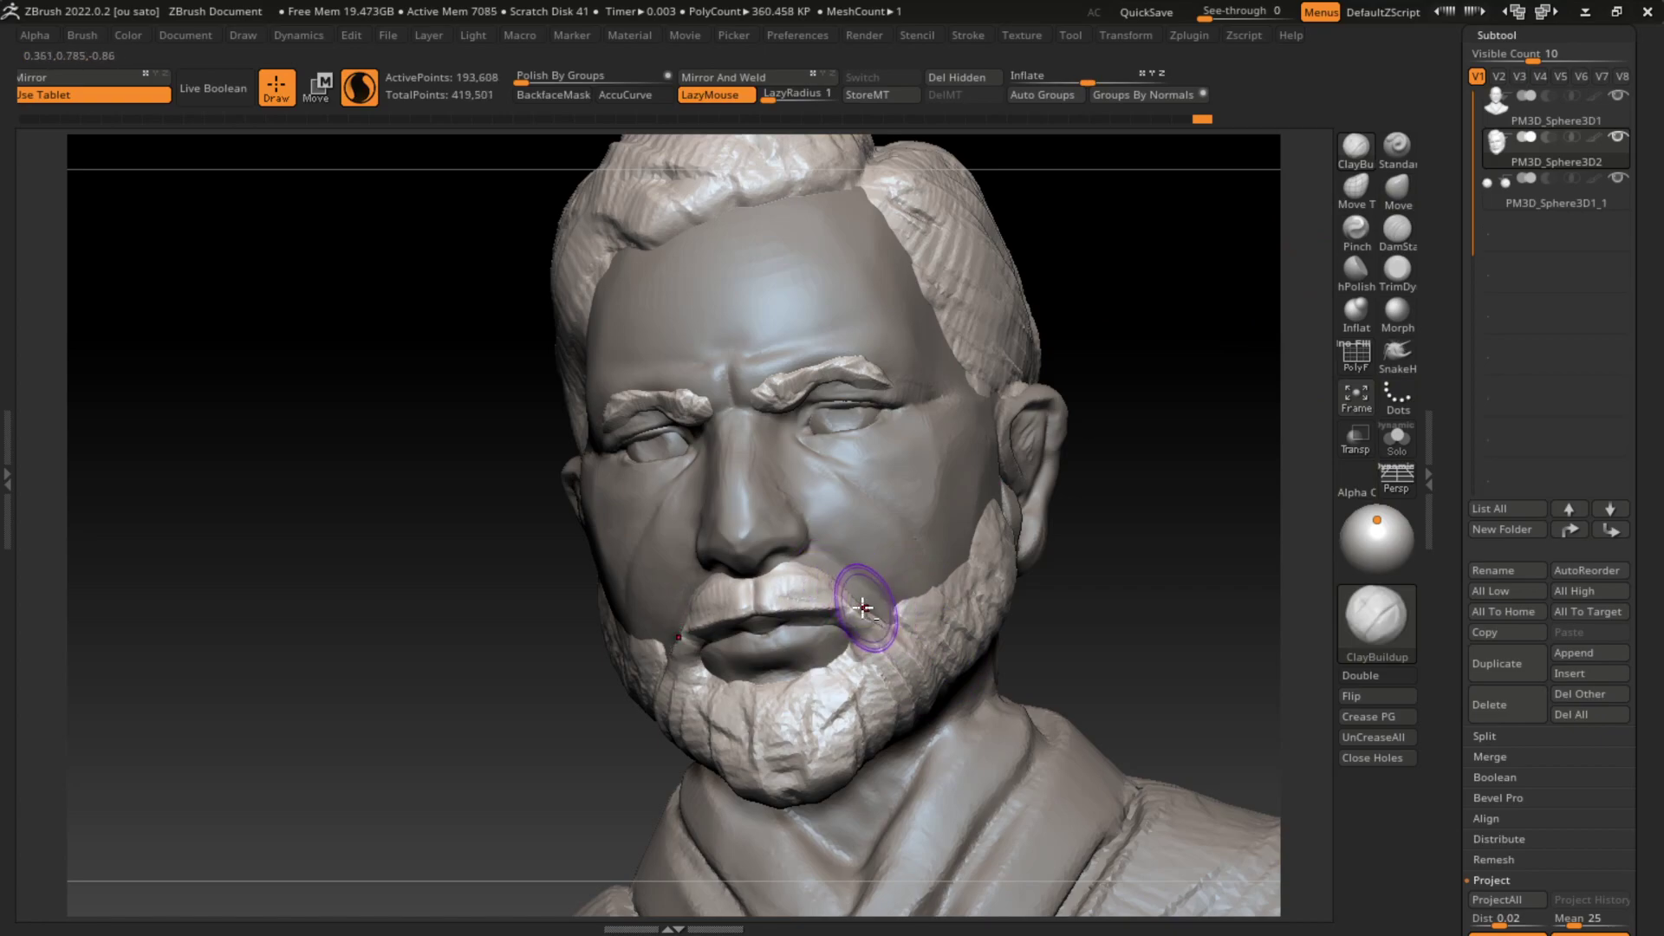
drag(862, 597, 876, 646)
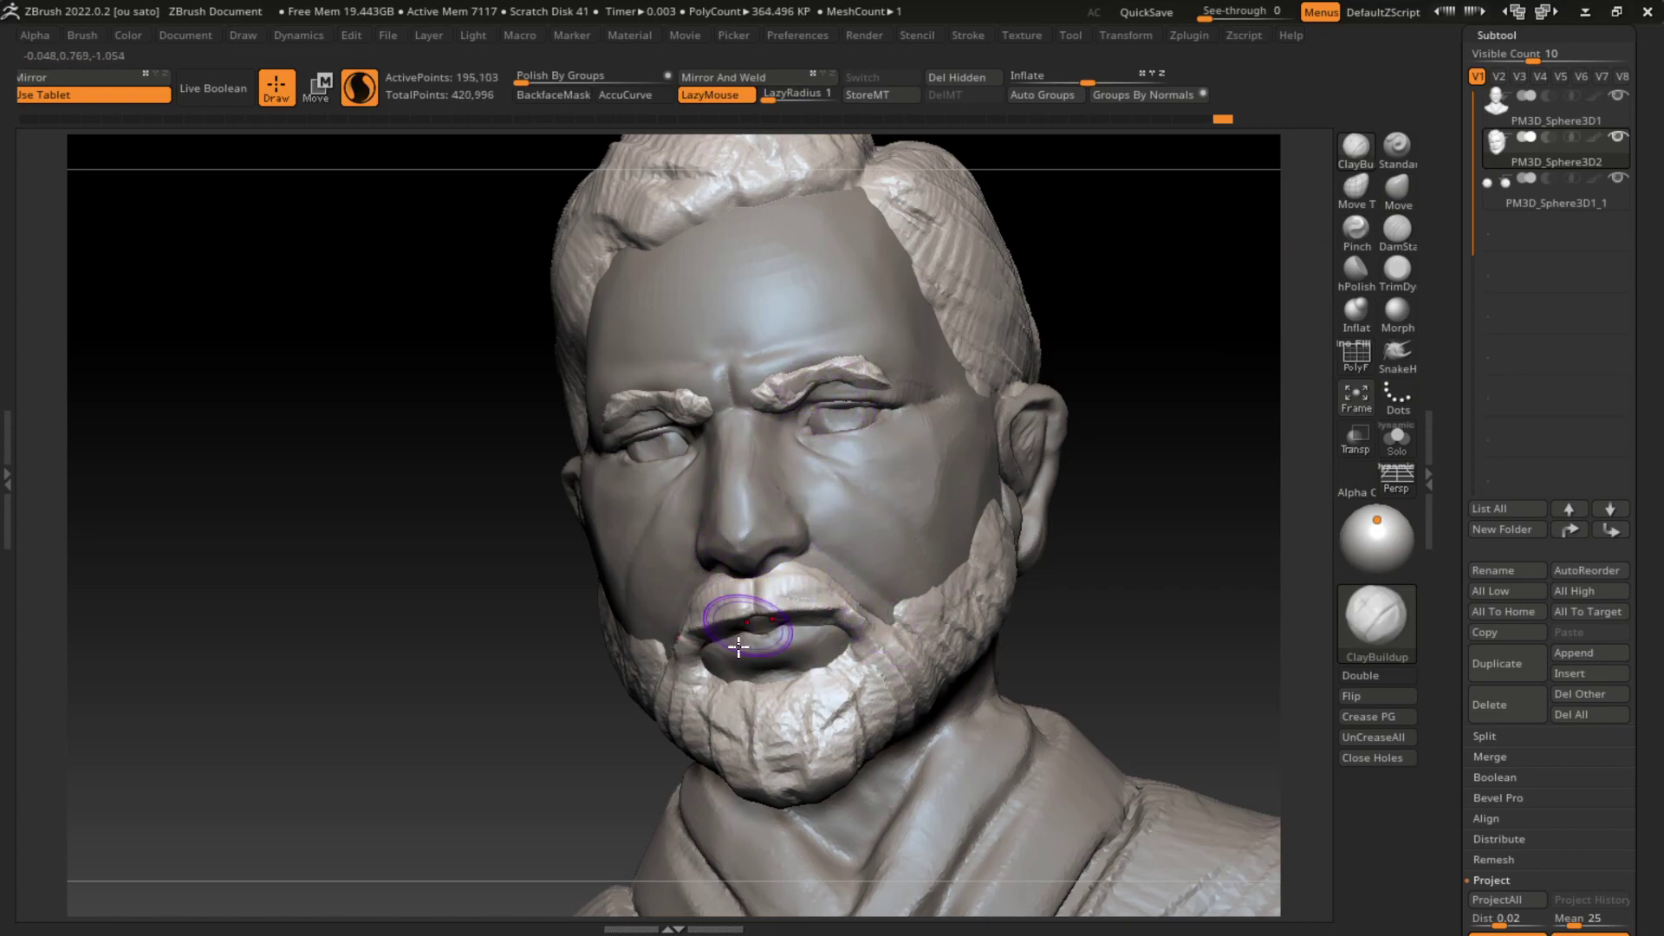
drag(680, 634, 652, 703)
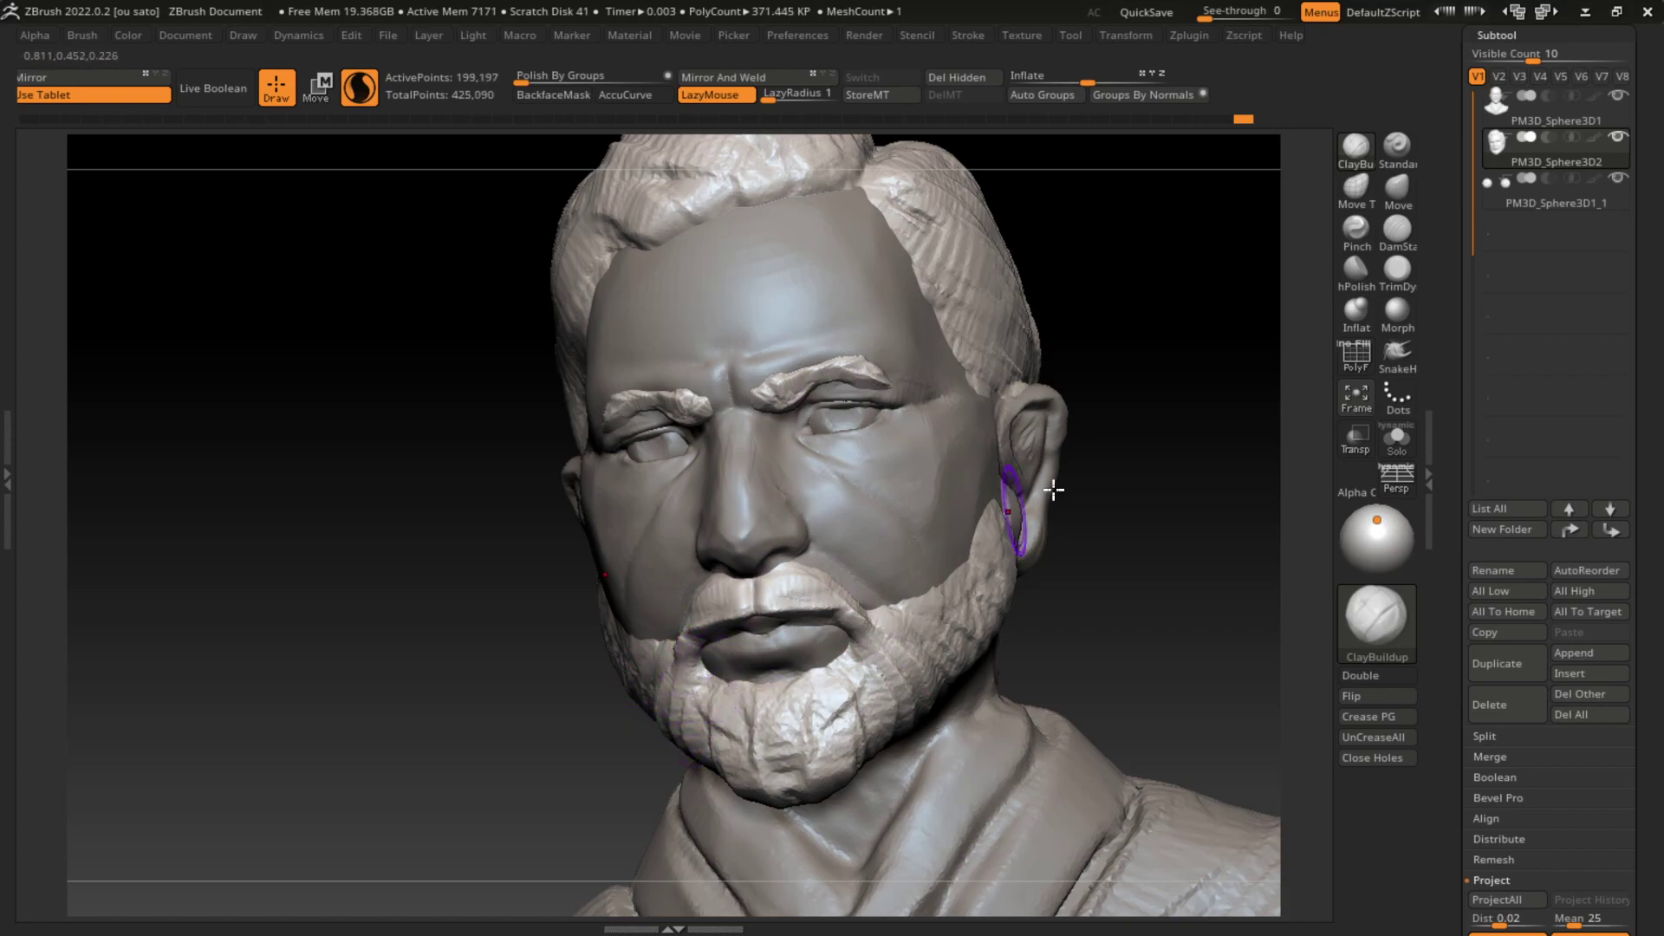
Step: Fill in the beard beneath the lower lip, then zoom out to review all meshes
click(1396, 227)
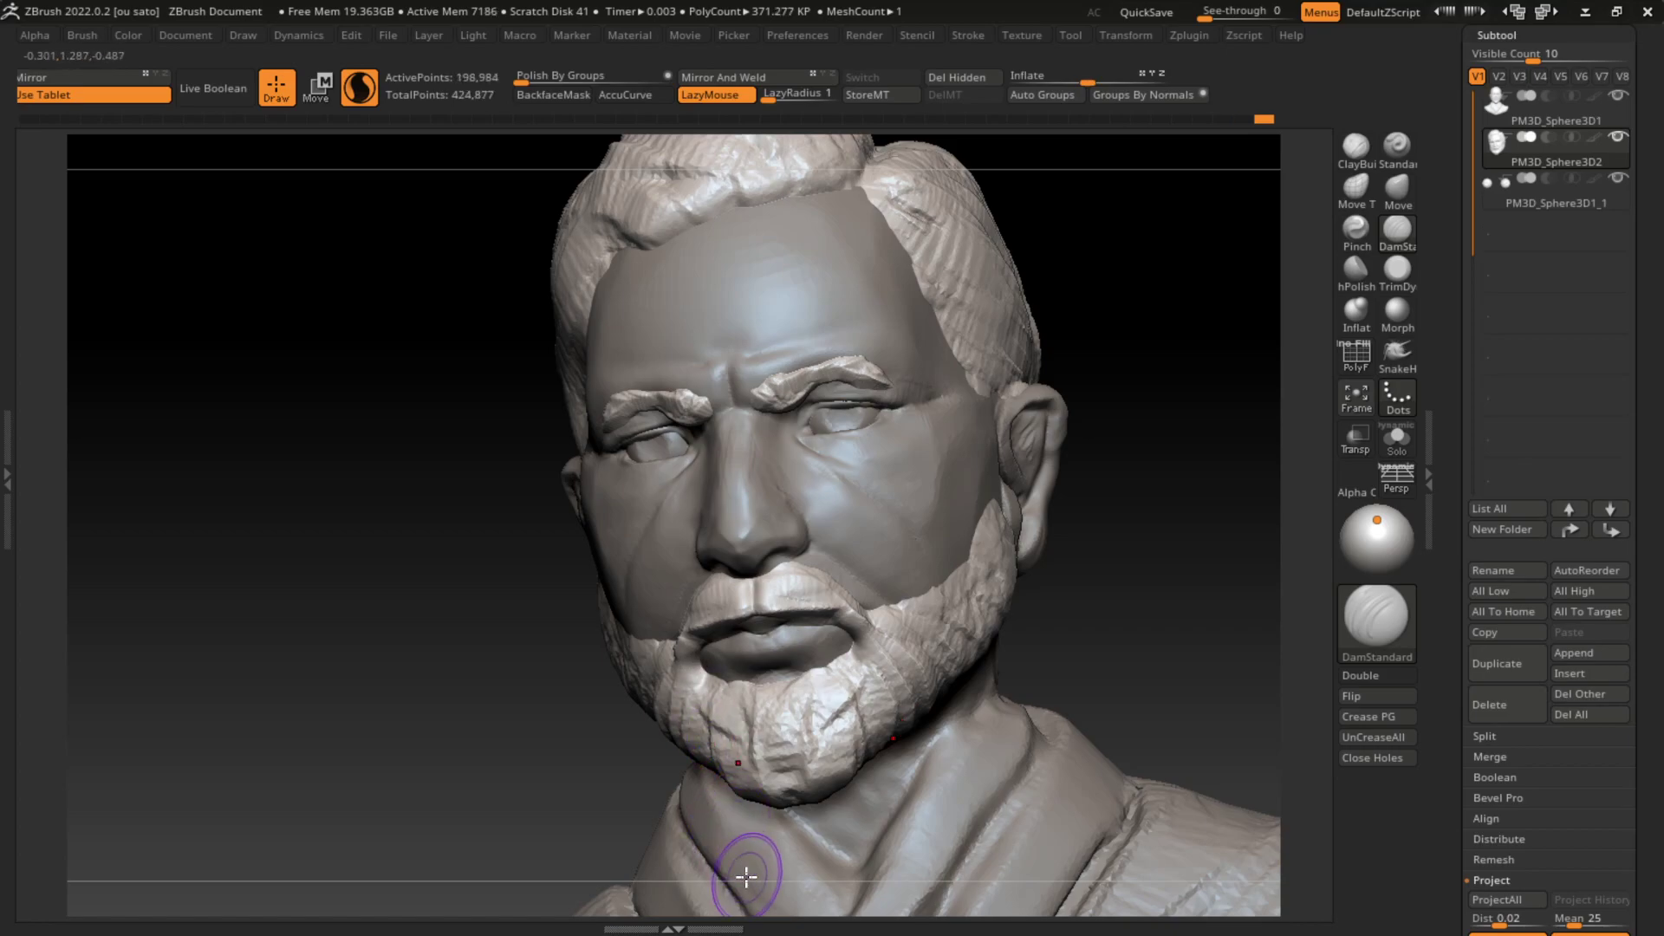
click(1356, 145)
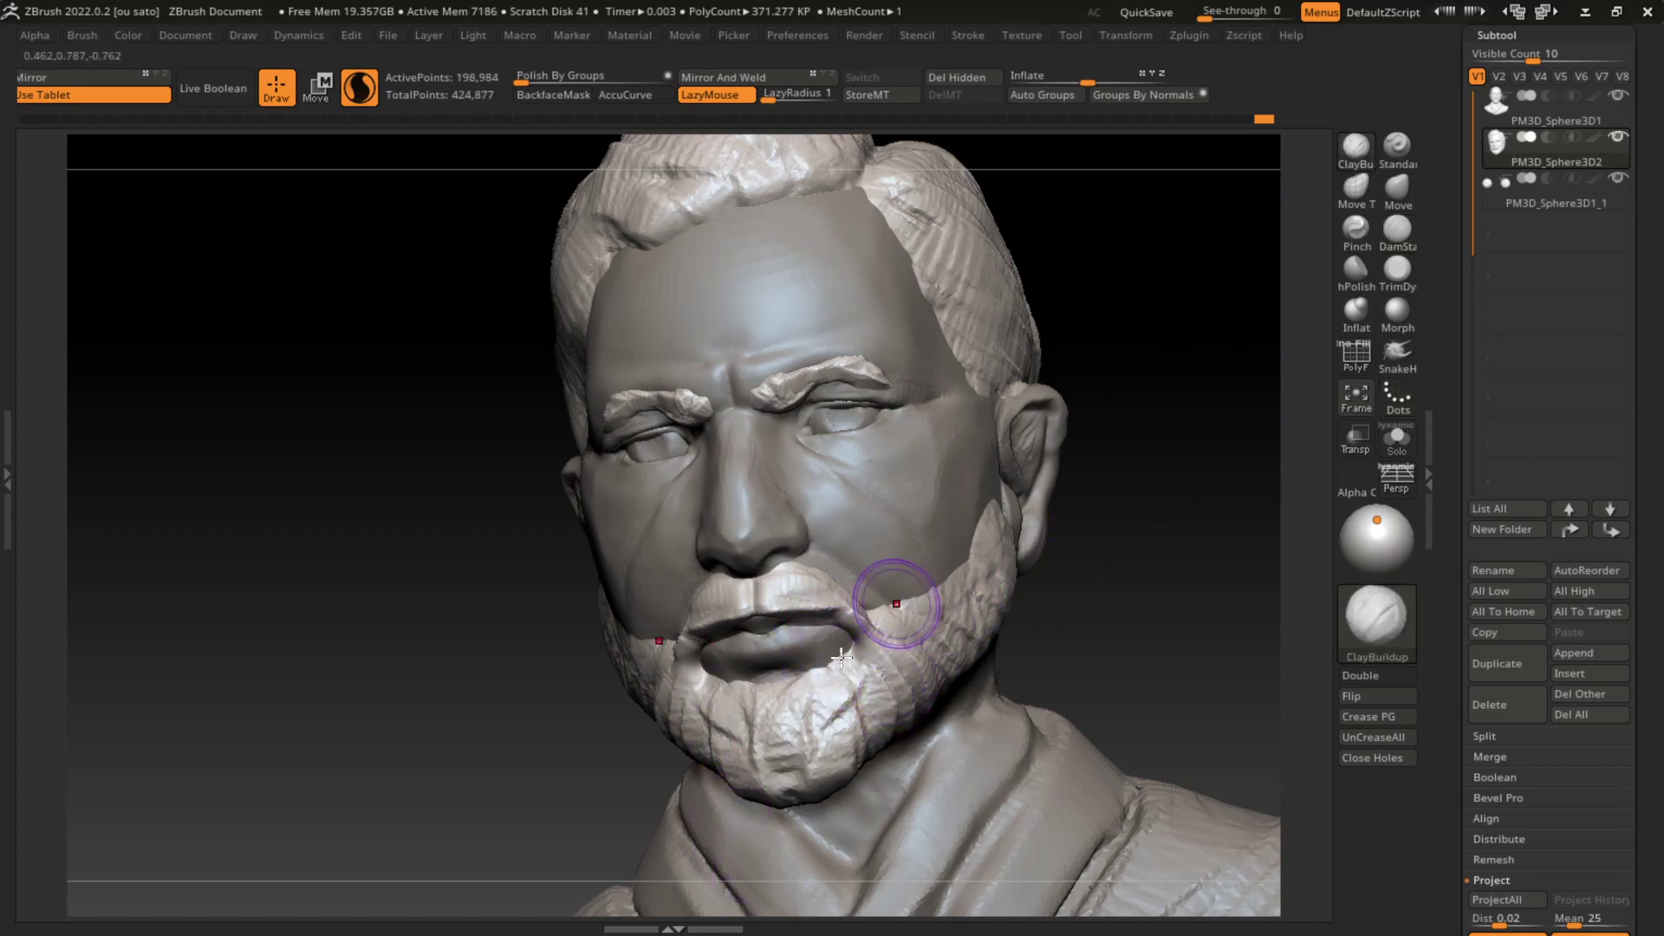
mouse_move(841, 657)
mouse_down()
mouse_move(763, 668)
mouse_move(819, 652)
mouse_move(832, 685)
mouse_move(772, 725)
mouse_move(809, 661)
mouse_move(737, 667)
mouse_move(819, 659)
mouse_move(706, 650)
mouse_up()
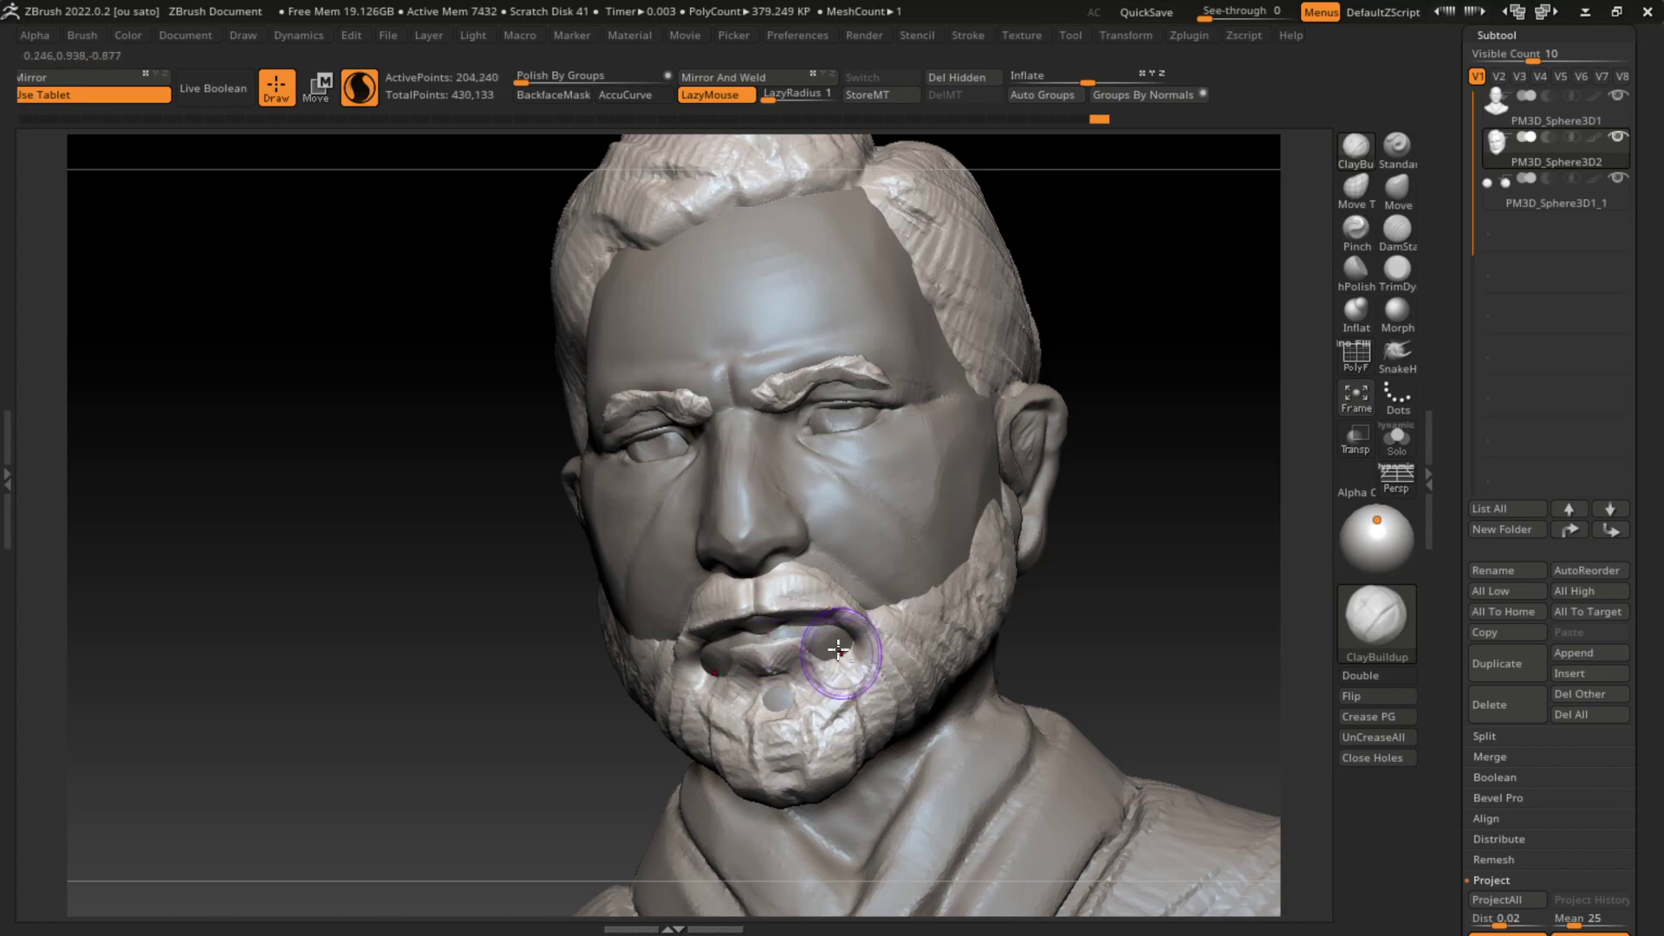
mouse_move(839, 651)
mouse_down()
mouse_move(762, 646)
mouse_move(867, 633)
mouse_move(832, 657)
mouse_move(858, 685)
mouse_move(838, 657)
mouse_up()
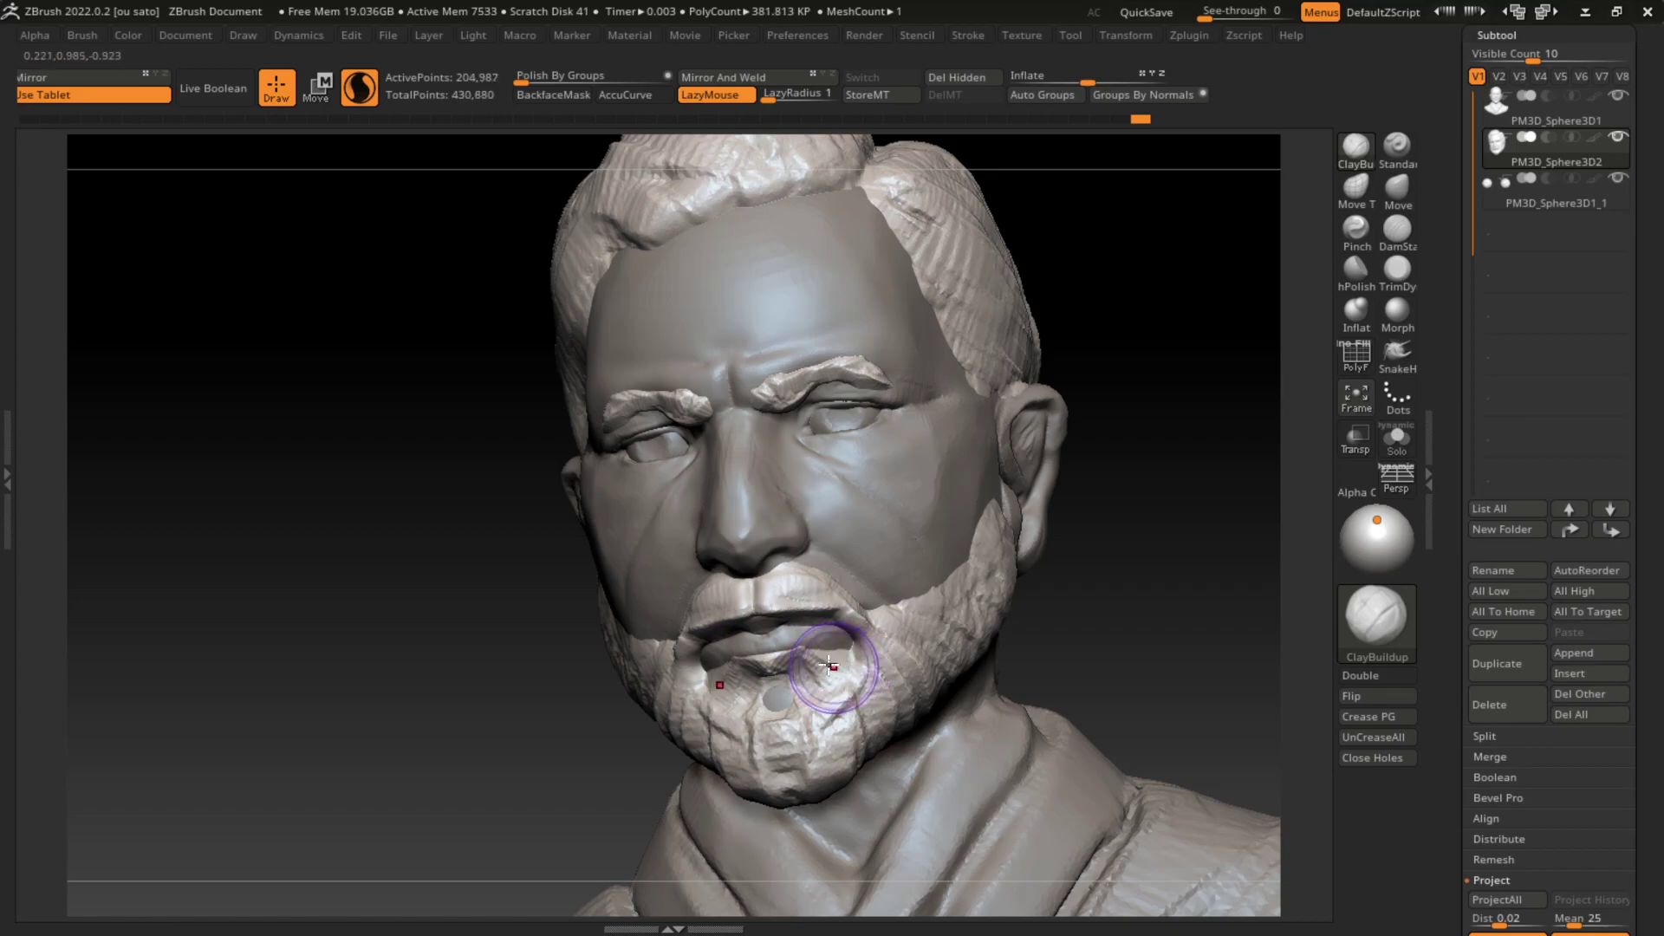
scroll(1099, 668, down, 2)
scroll(1084, 594, down, 3)
scroll(1074, 661, down, 2)
scroll(1085, 661, down, 2)
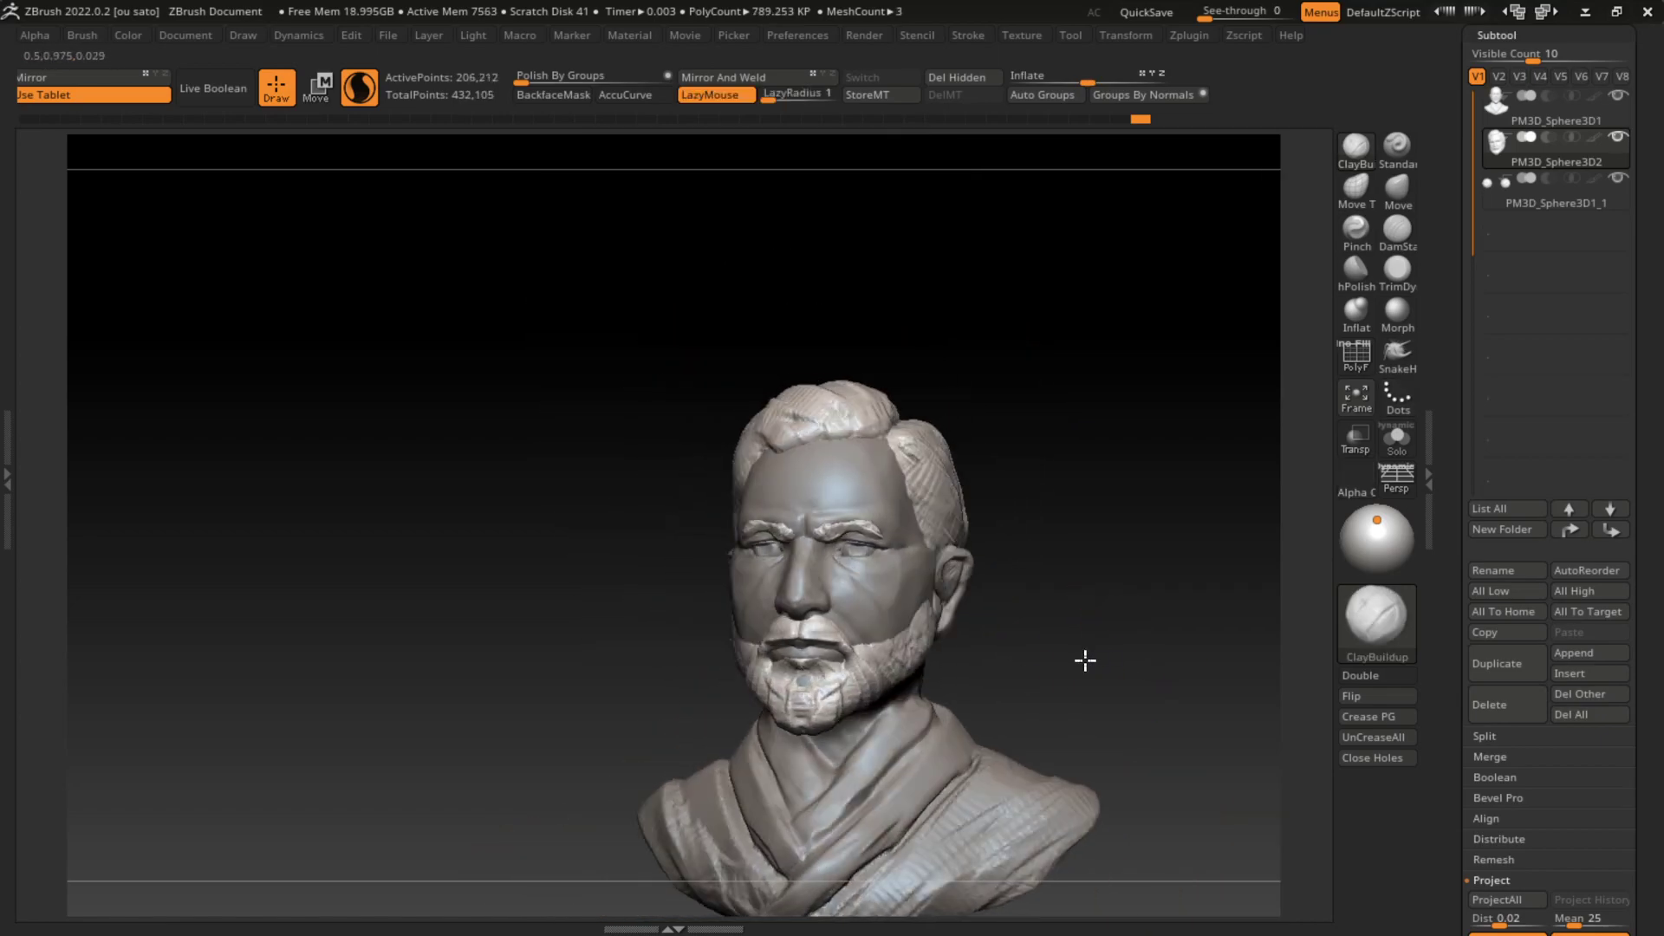
drag(1089, 661, 1090, 665)
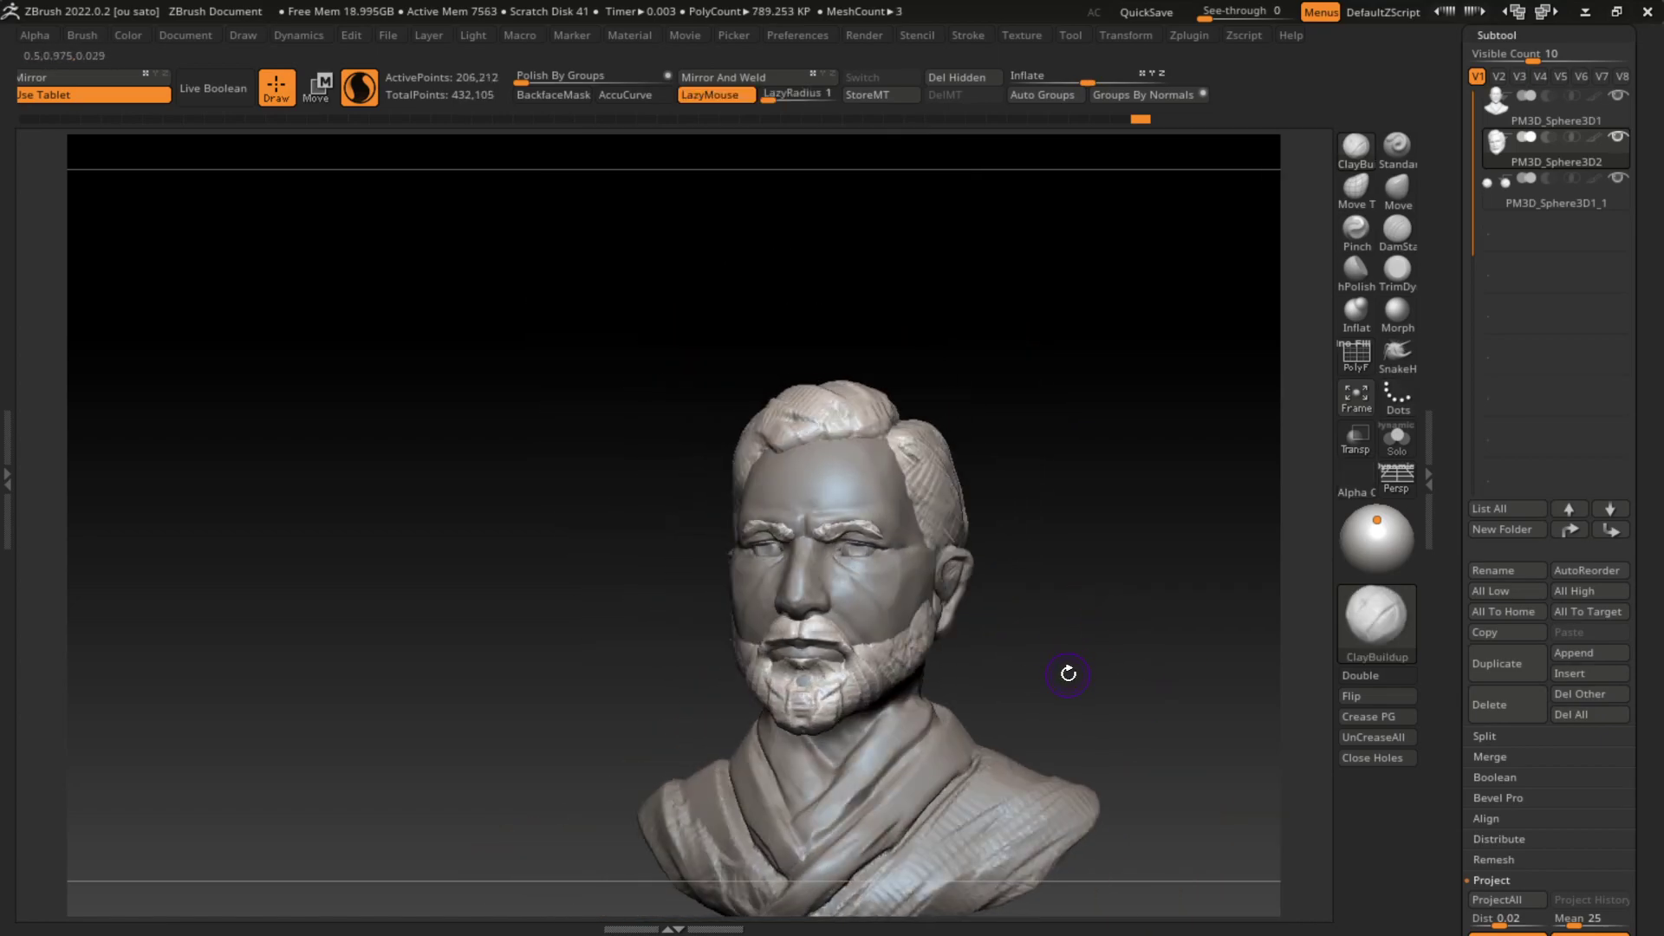